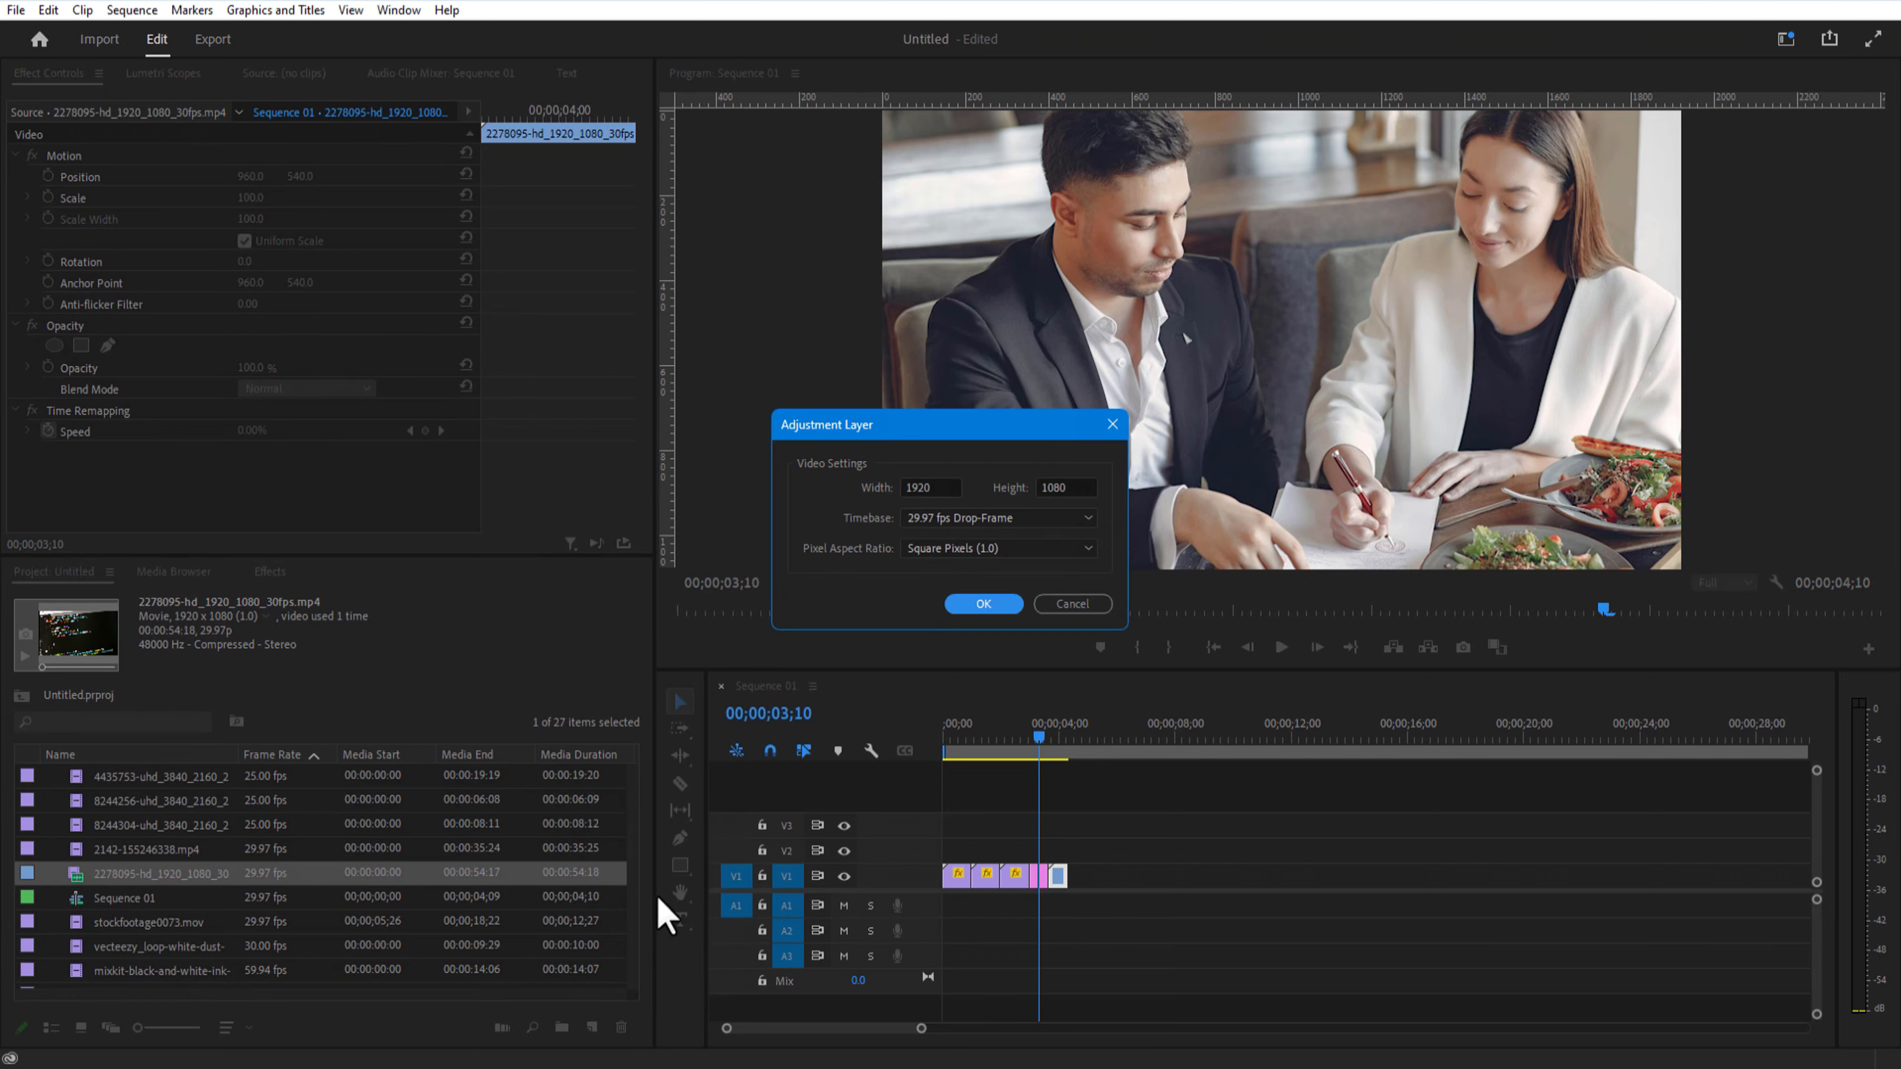
Step: Create a 1920 x 1080 adjustment layer and place it on V2 over all the clips, trimmed to their end
{"action": "left_click", "coordinate": [976, 603]}
{"action": "left_click_drag", "start_coordinate": [591, 779], "coordinate": [945, 848]}
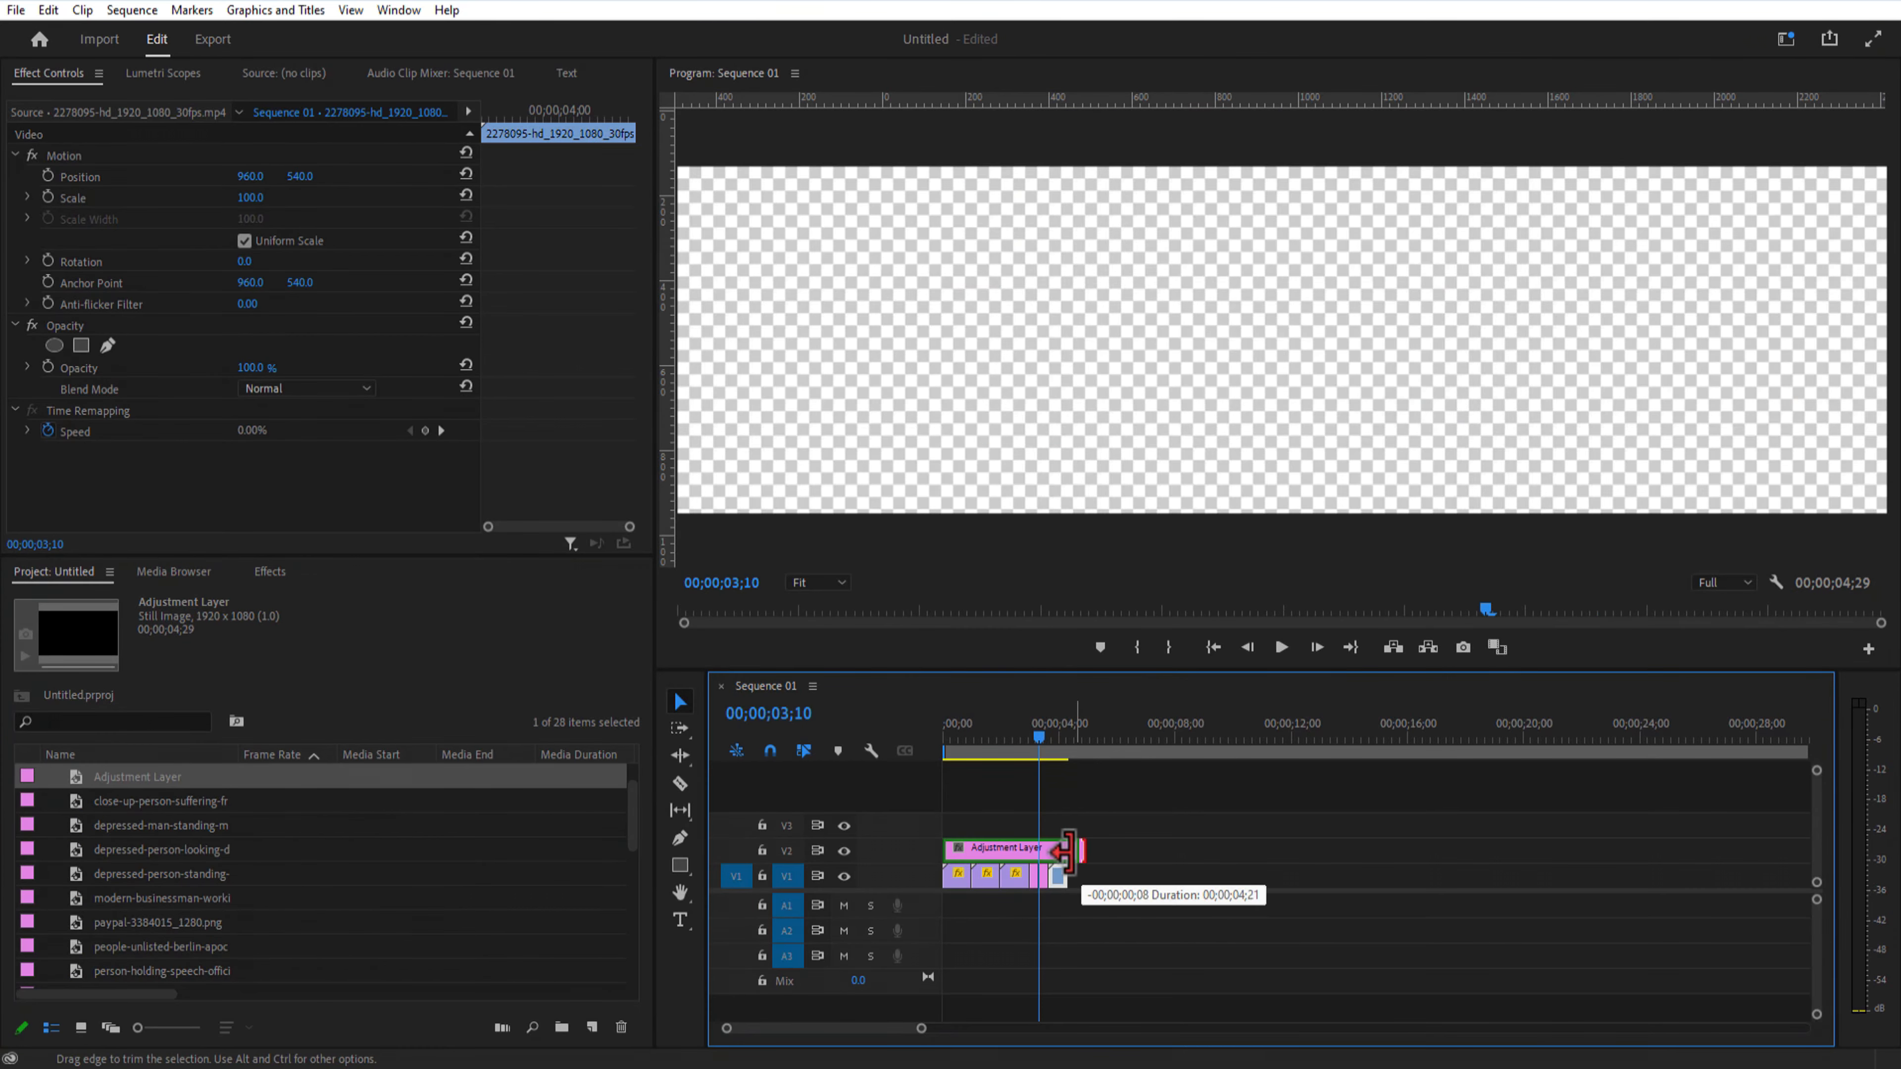
{"action": "left_click", "coordinate": [1006, 849]}
Step: Find the Grid effect and apply it to the adjustment layer
{"action": "left_click", "coordinate": [269, 571]}
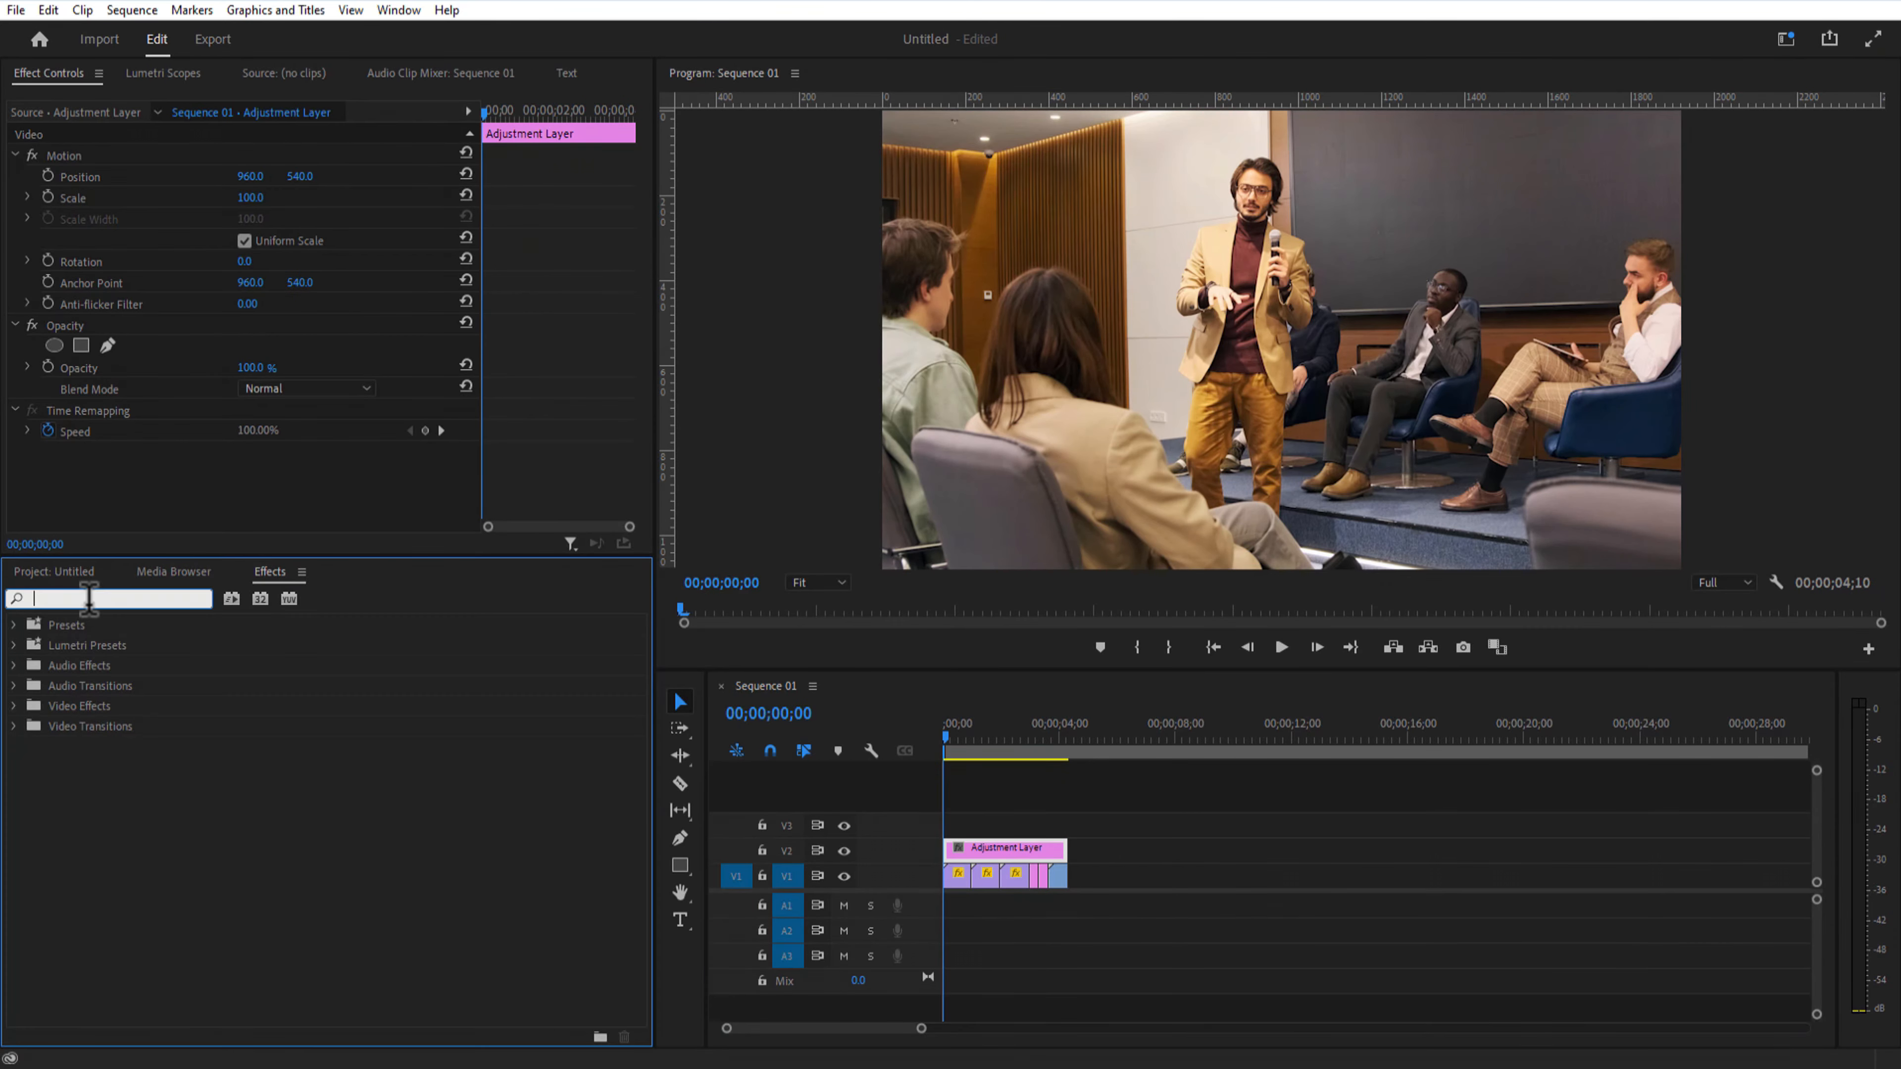
{"action": "type", "text": "grid"}
{"action": "left_click", "coordinate": [82, 746]}
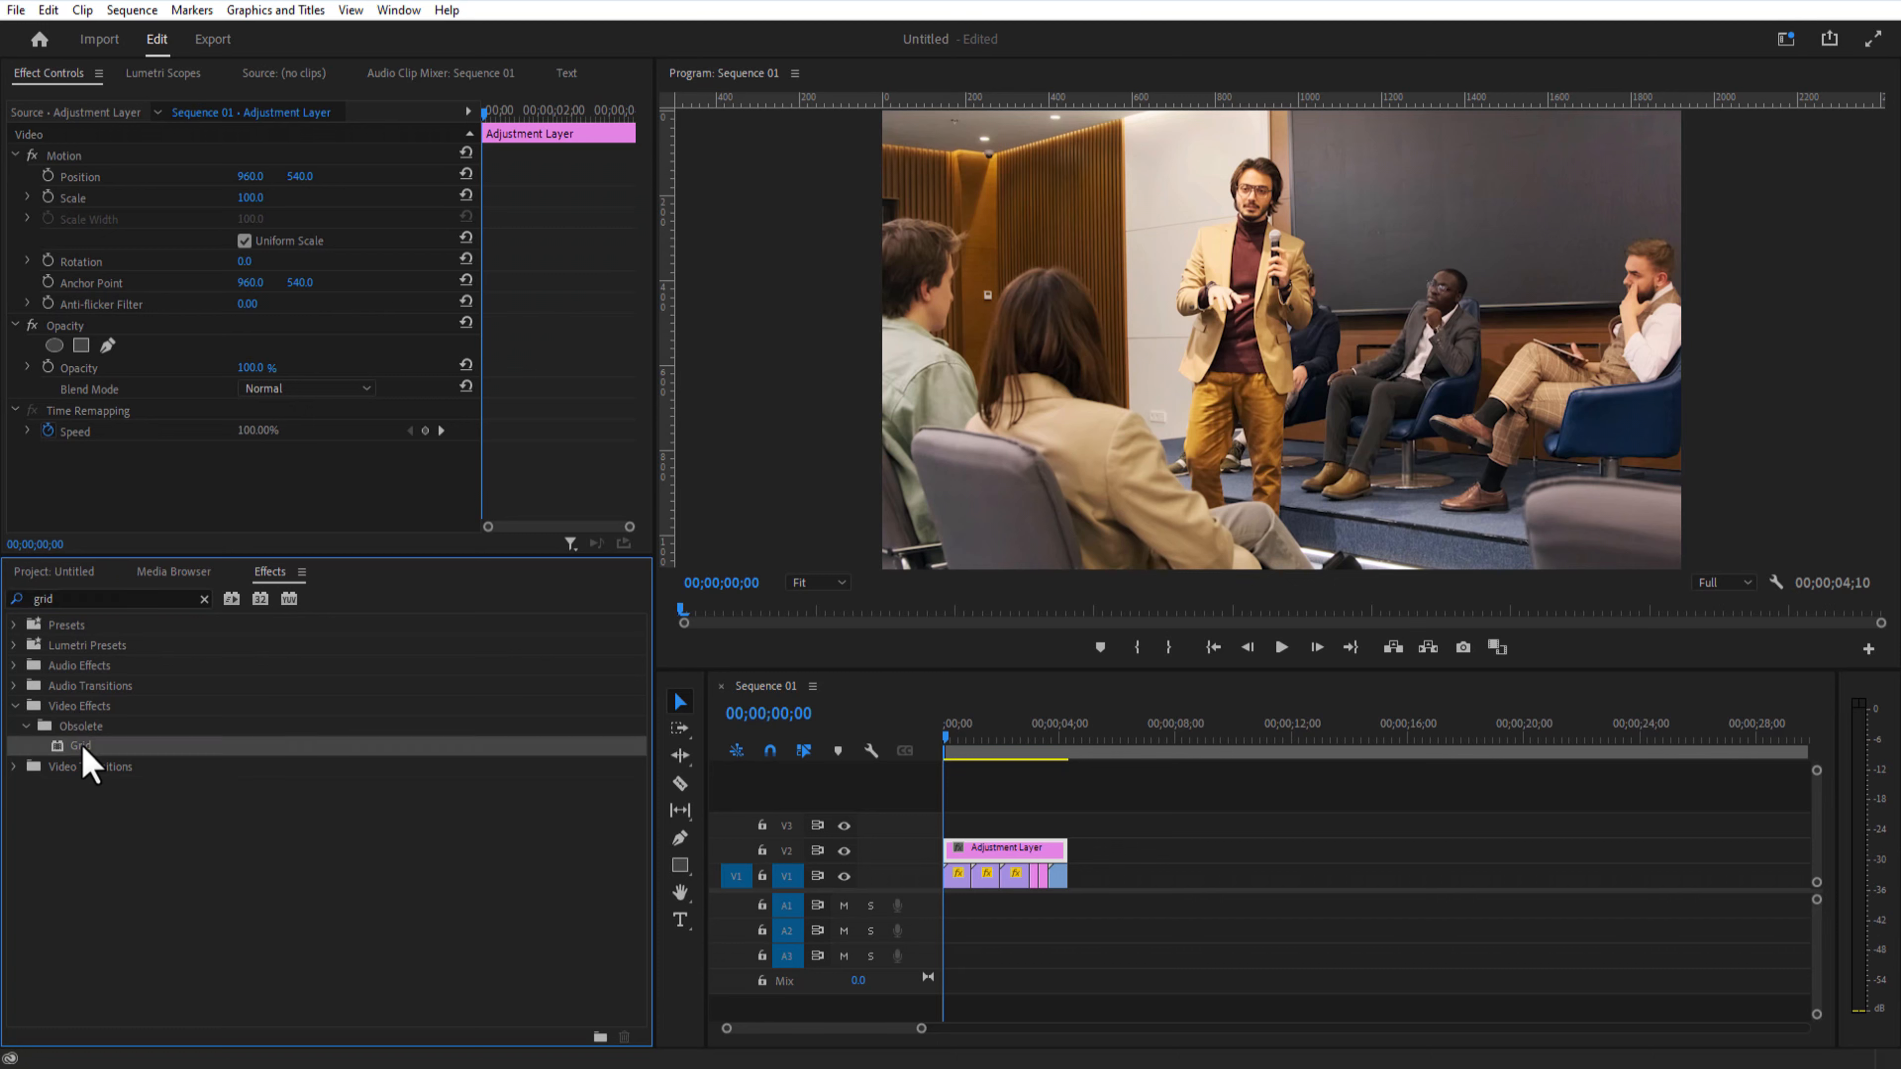
{"action": "left_click_drag", "start_coordinate": [965, 850], "coordinate": [967, 849]}
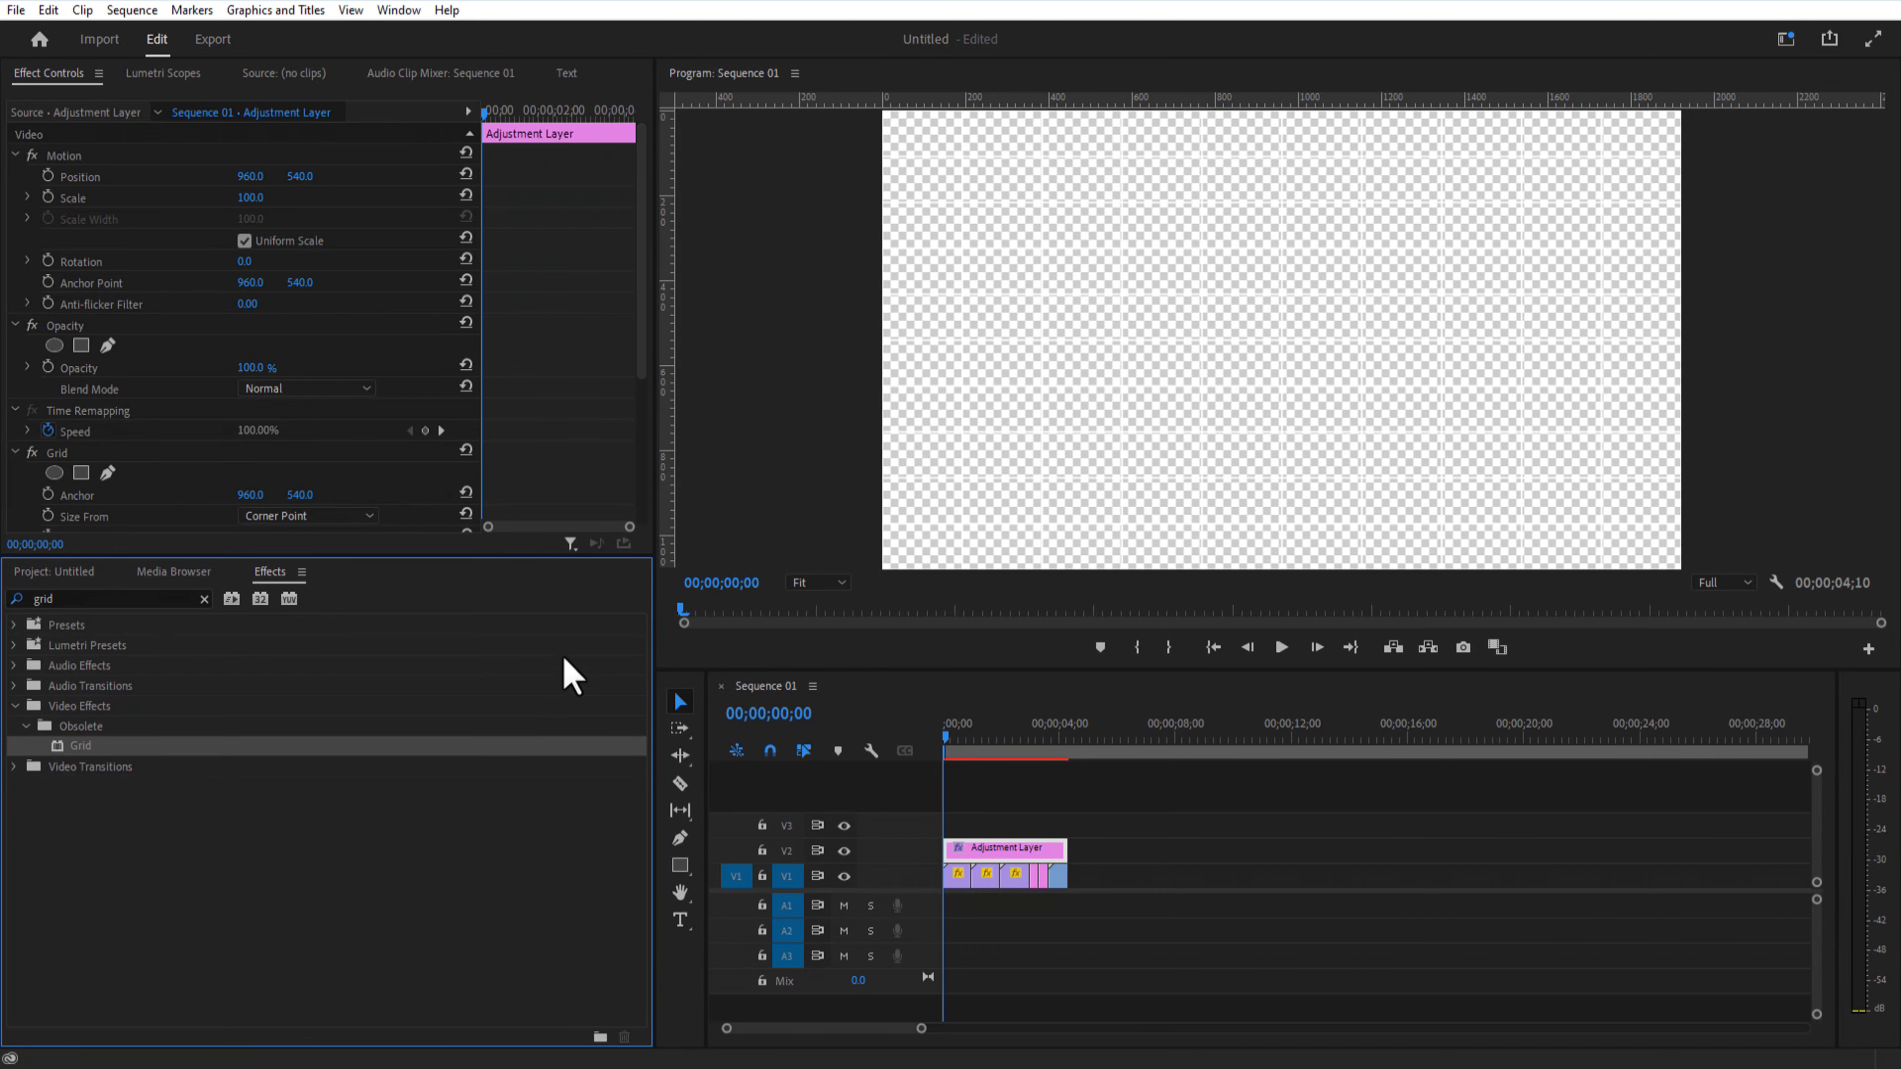
Step: Set the Grid effect's blending mode to Overlay
{"action": "left_click_drag", "start_coordinate": [641, 300], "coordinate": [628, 534]}
{"action": "left_click", "coordinate": [334, 480]}
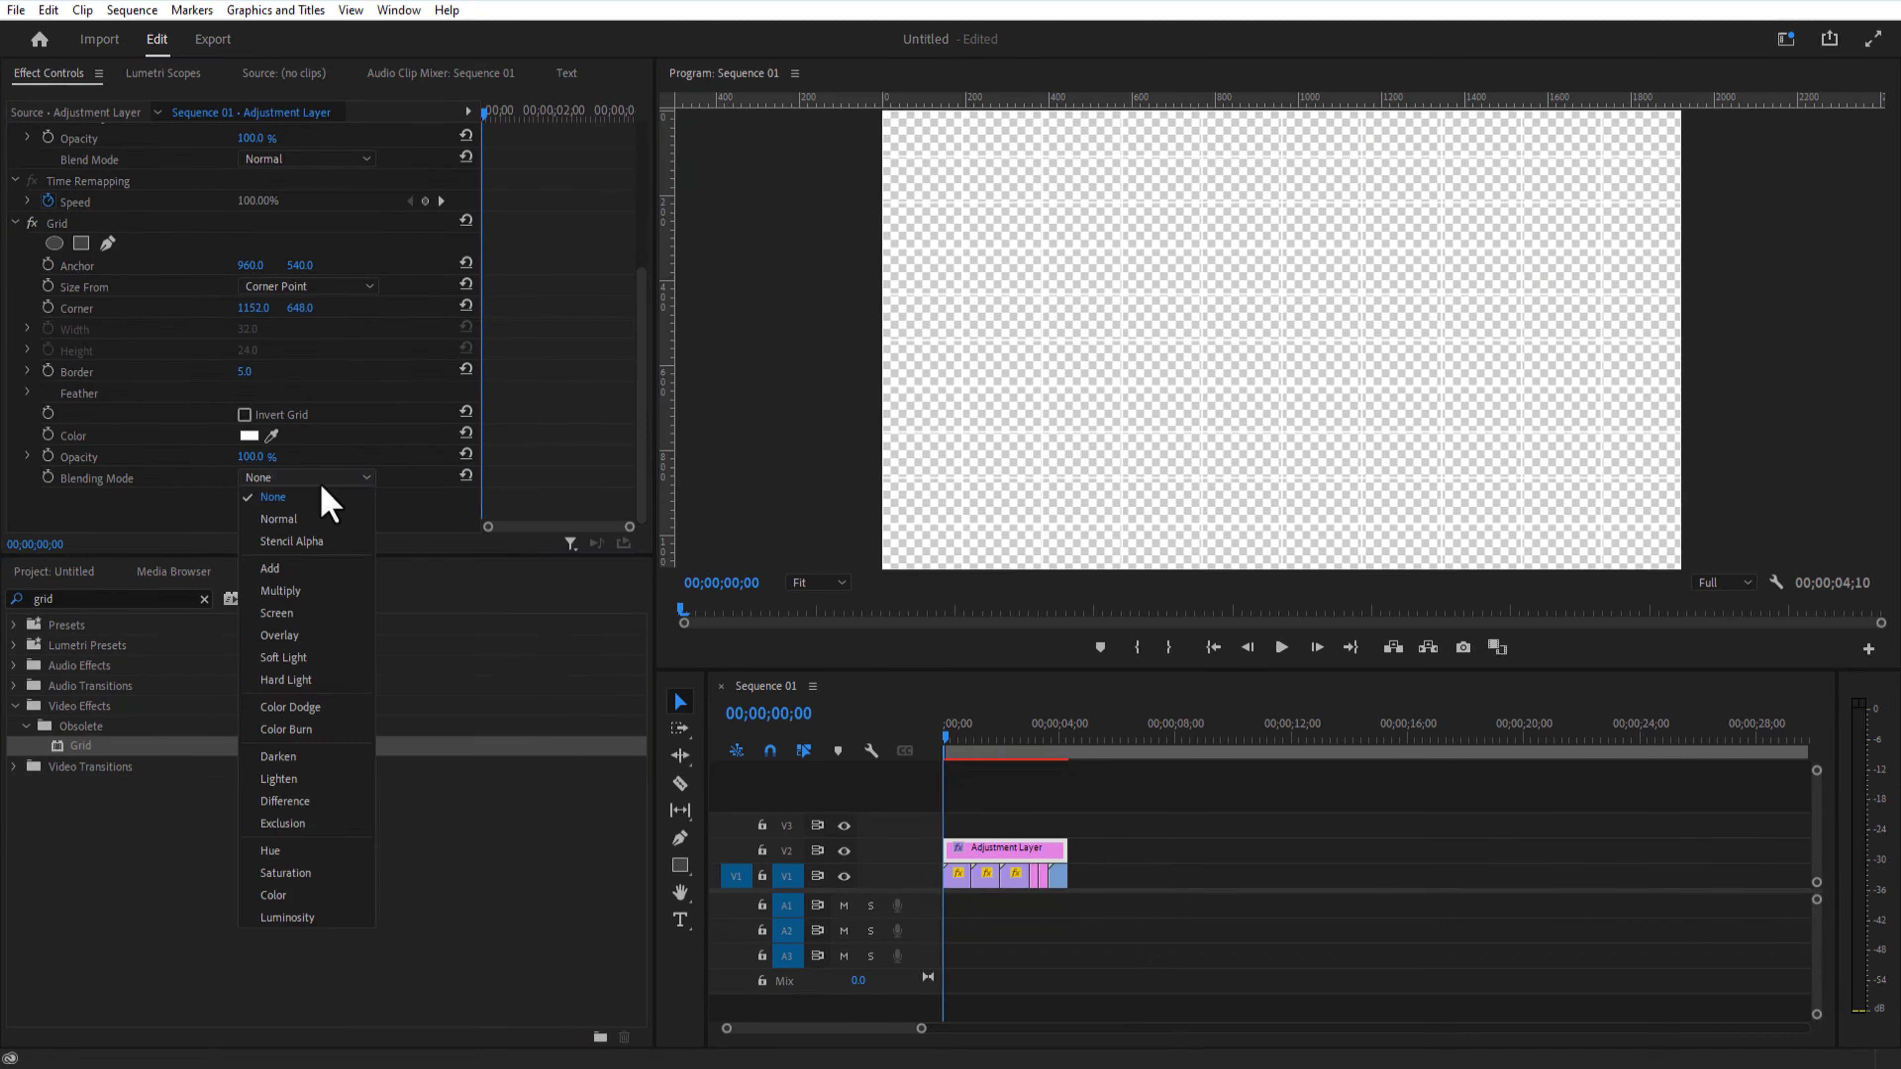
{"action": "left_click", "coordinate": [307, 636]}
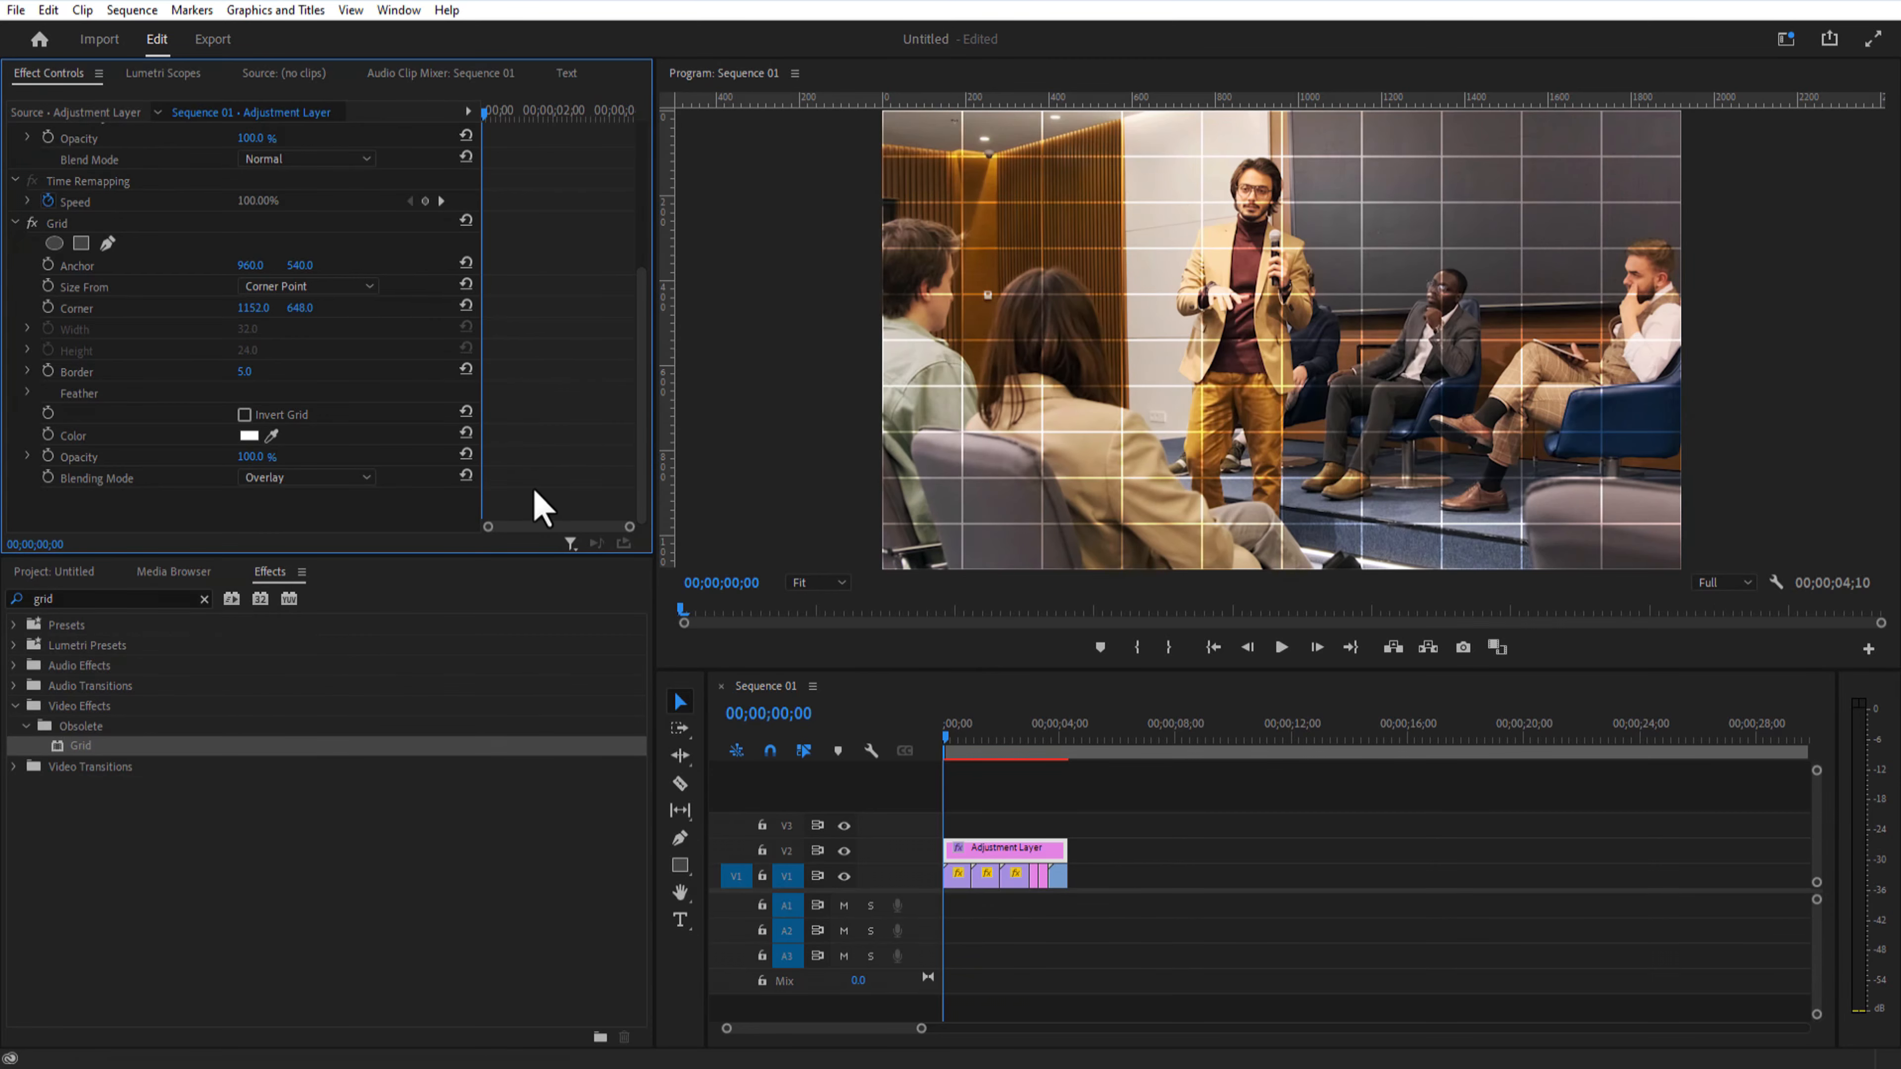
Step: Turn the grid into fine horizontal lines with Corner 2000, 525, horizontal Anchor -122 and Opacity 80%
{"action": "left_click_drag", "start_coordinate": [253, 308], "coordinate": [862, 308]}
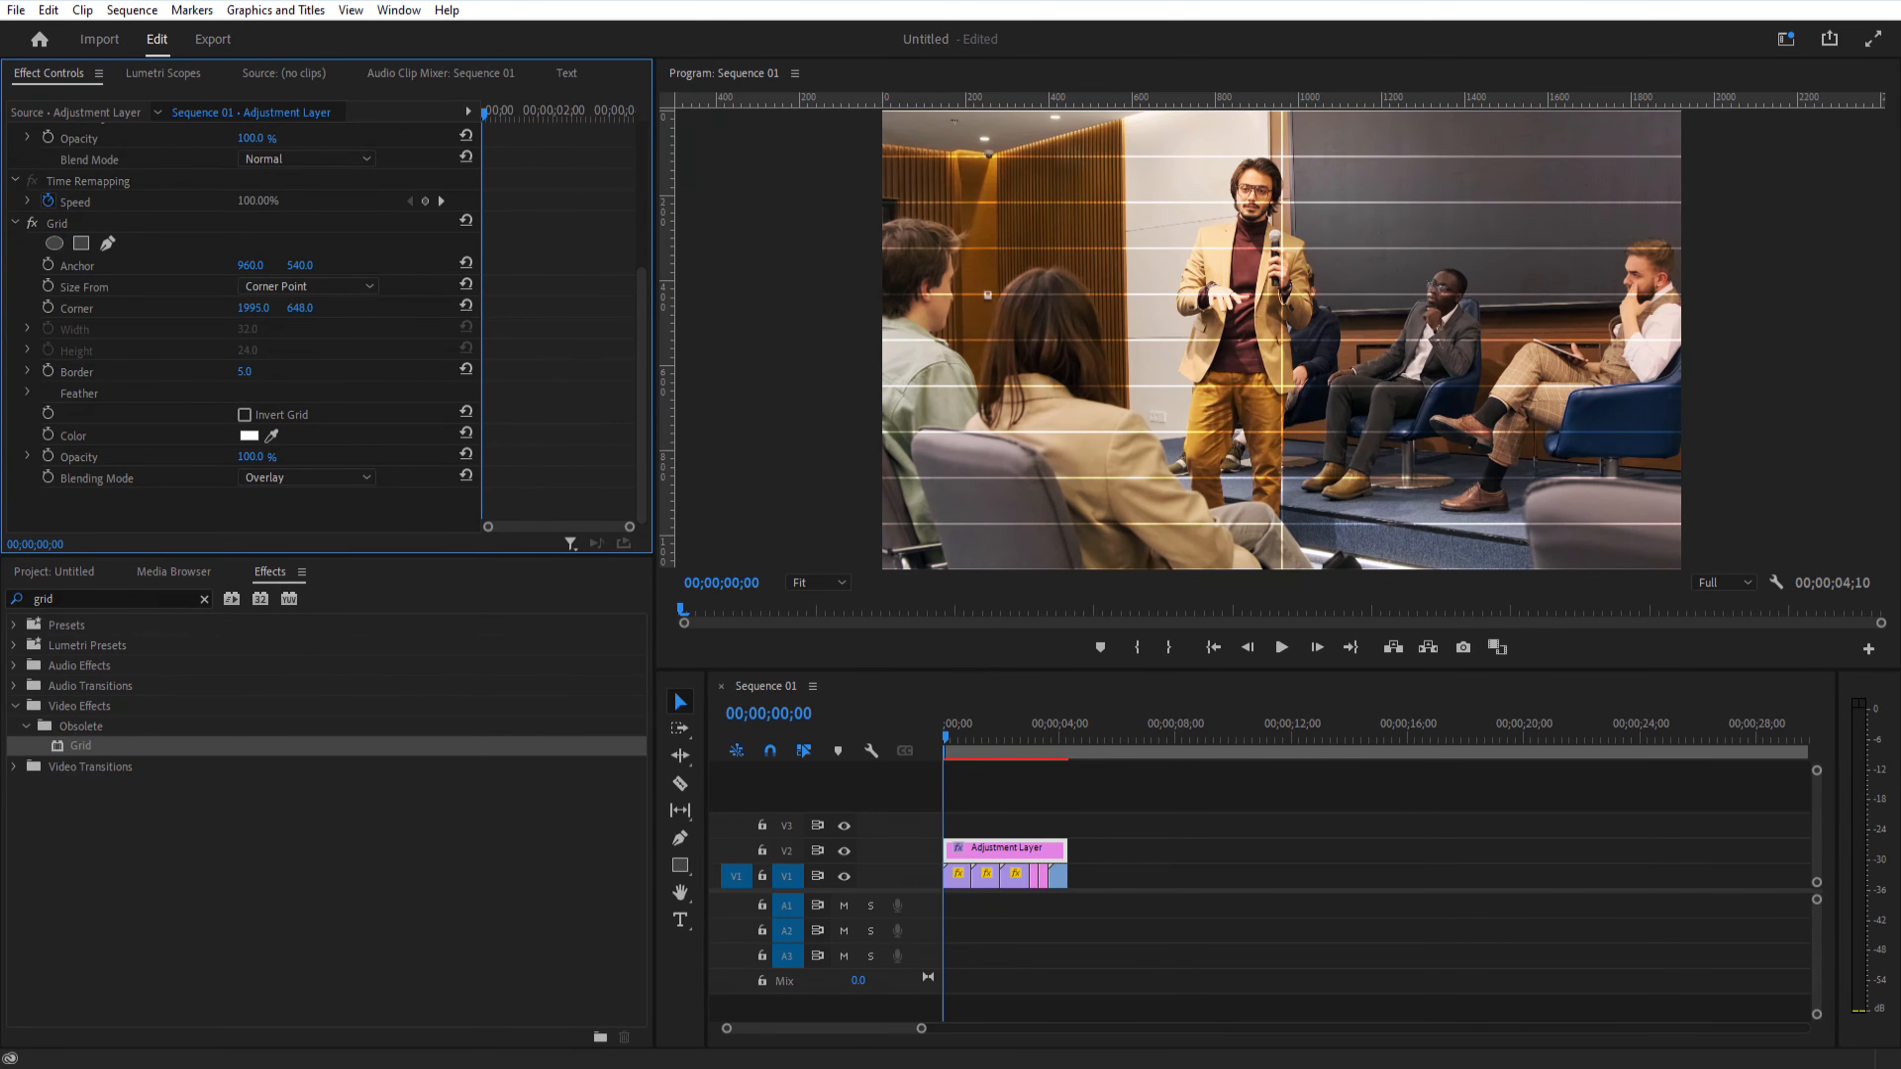
{"action": "left_click_drag", "start_coordinate": [250, 265], "coordinate": [0, 265]}
{"action": "left_click_drag", "start_coordinate": [299, 308], "coordinate": [195, 308]}
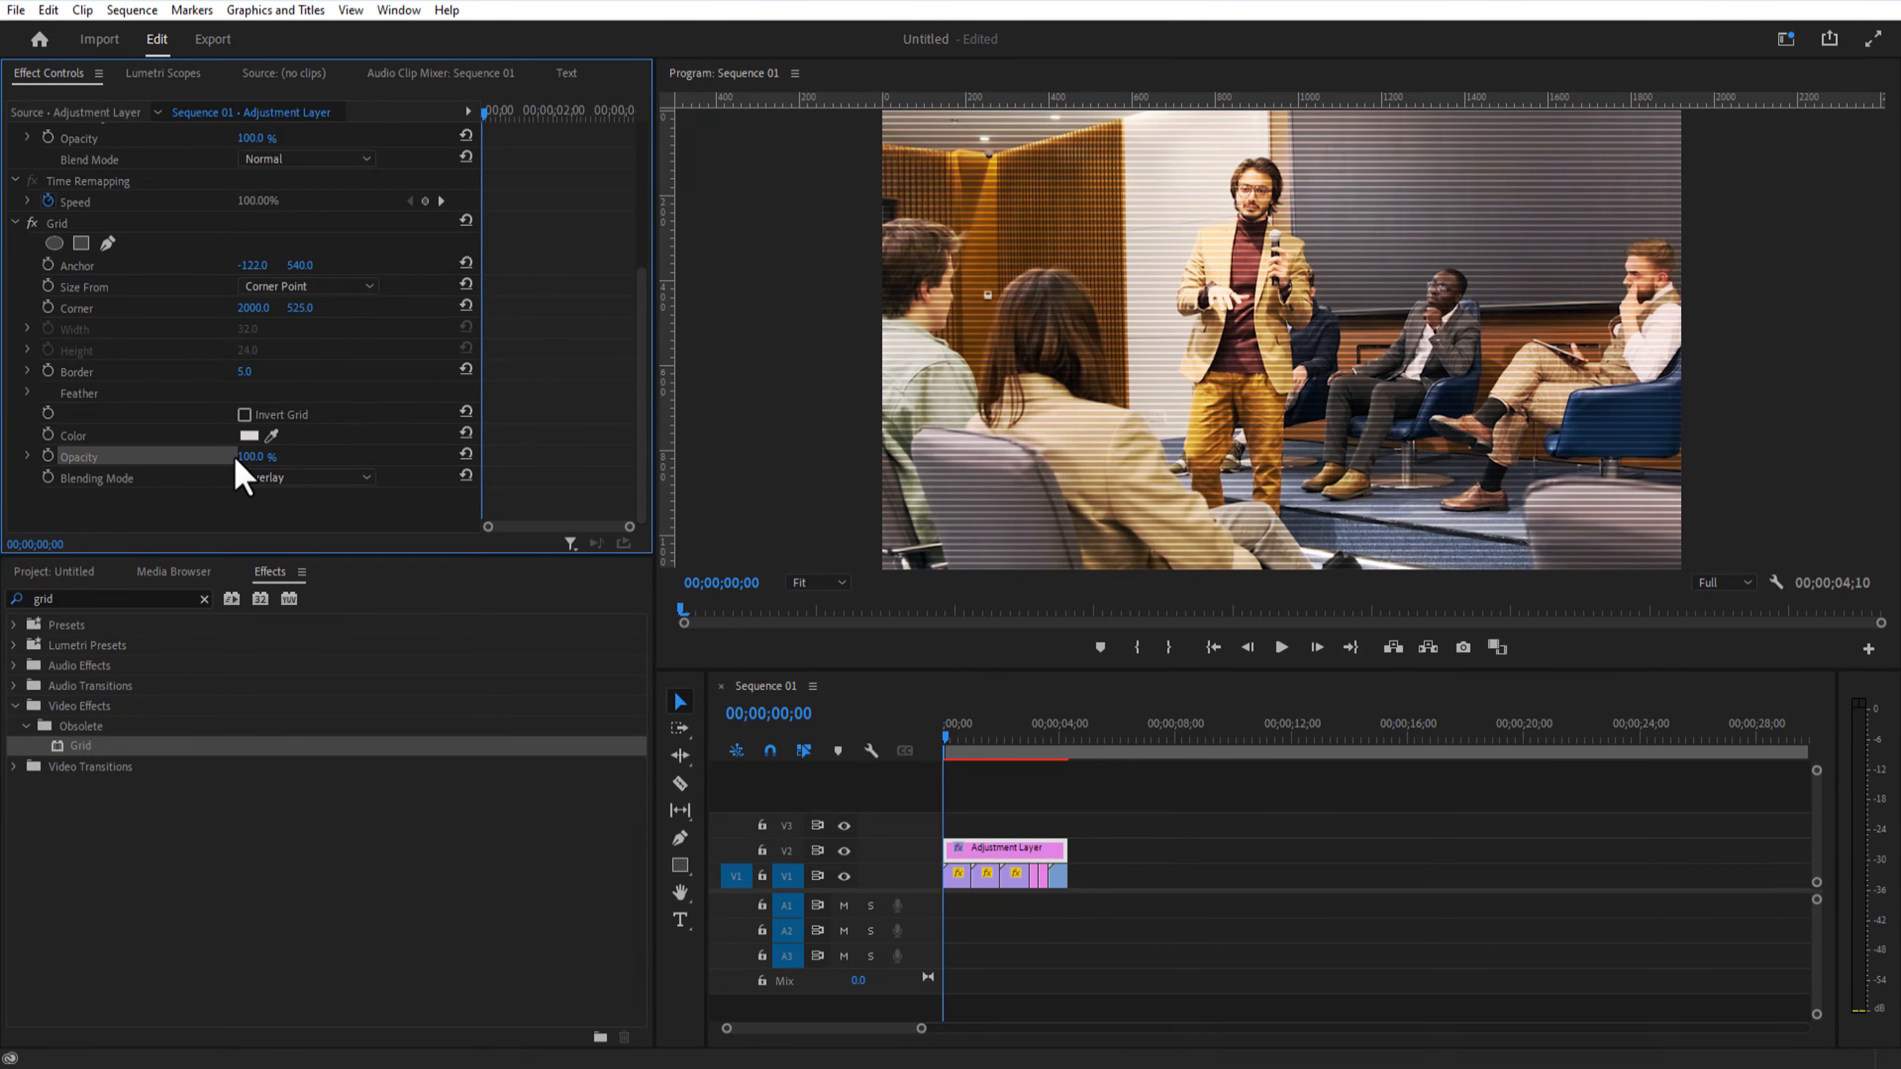
{"action": "left_click_drag", "start_coordinate": [247, 457], "coordinate": [245, 457]}
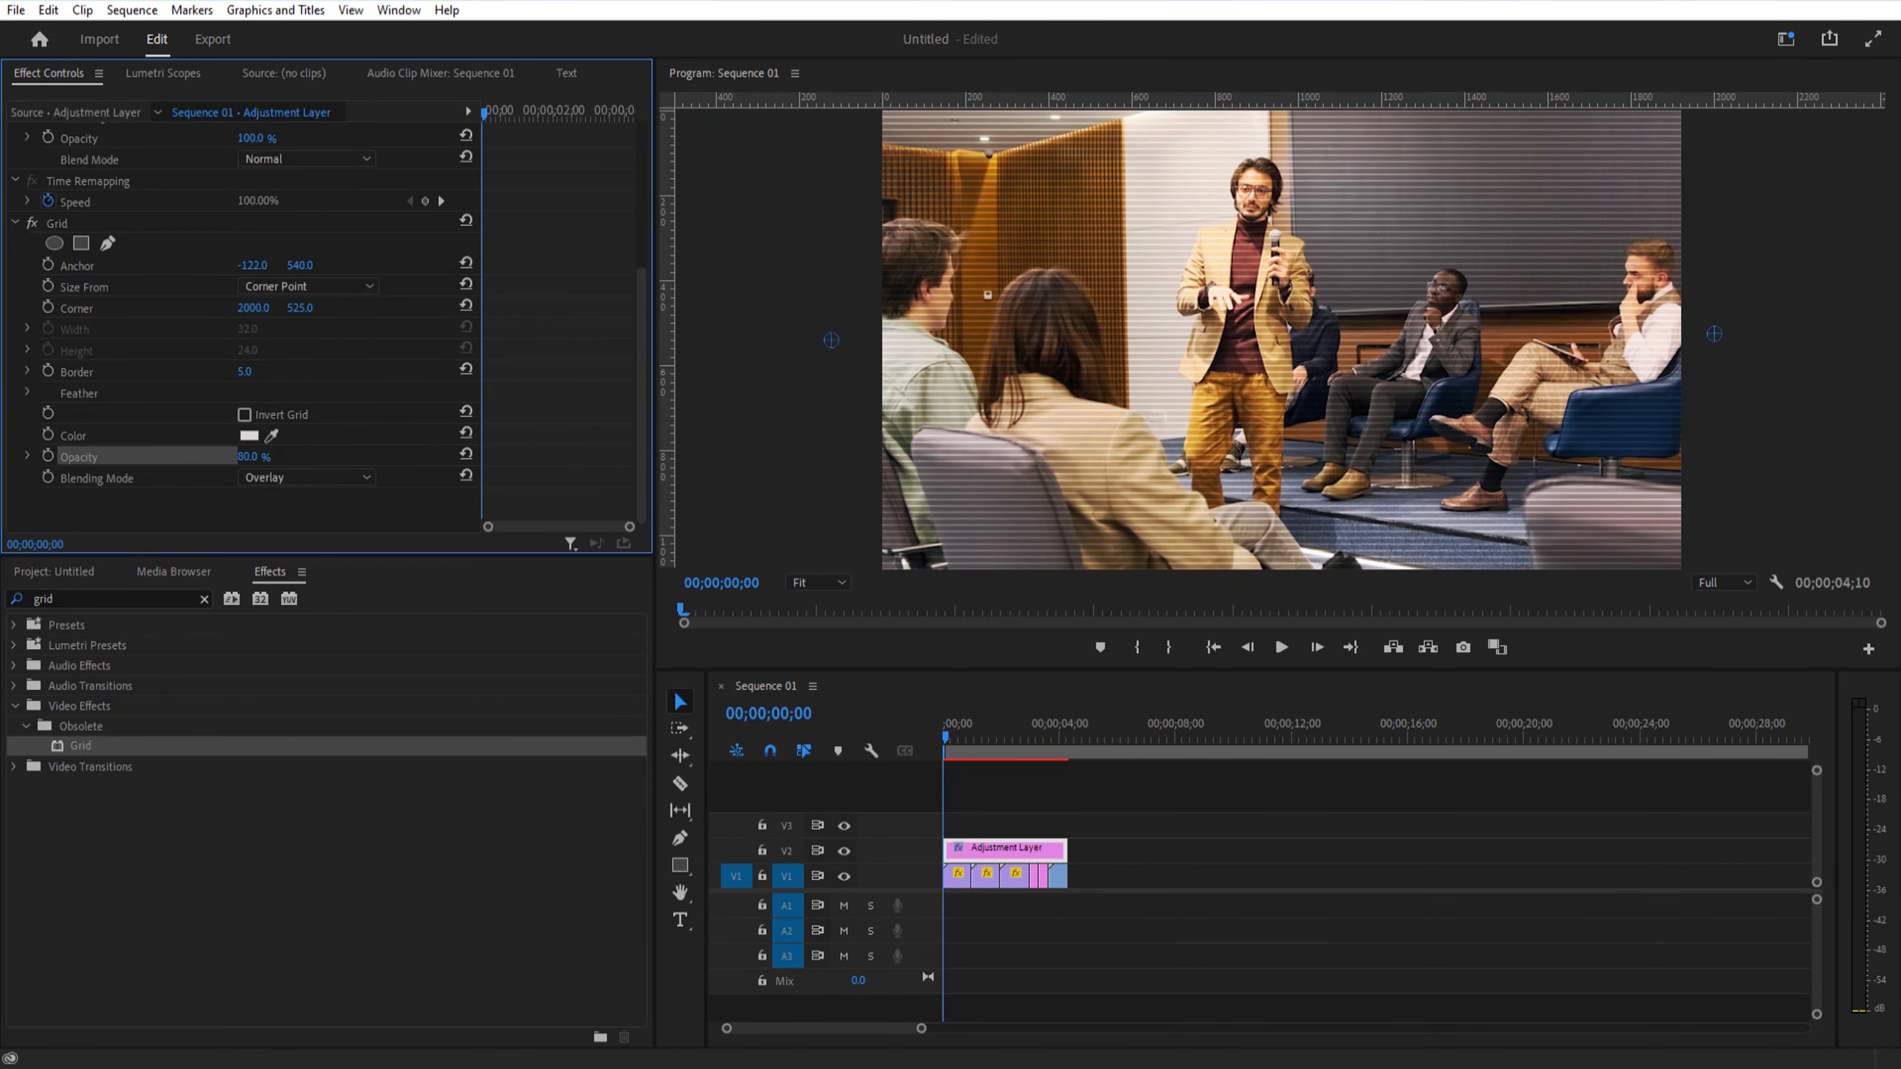
Step: Keyframe the third video clip's Scale from 51 at its start to a larger value at its end
{"action": "left_click_drag", "start_coordinate": [1003, 780], "coordinate": [1044, 741]}
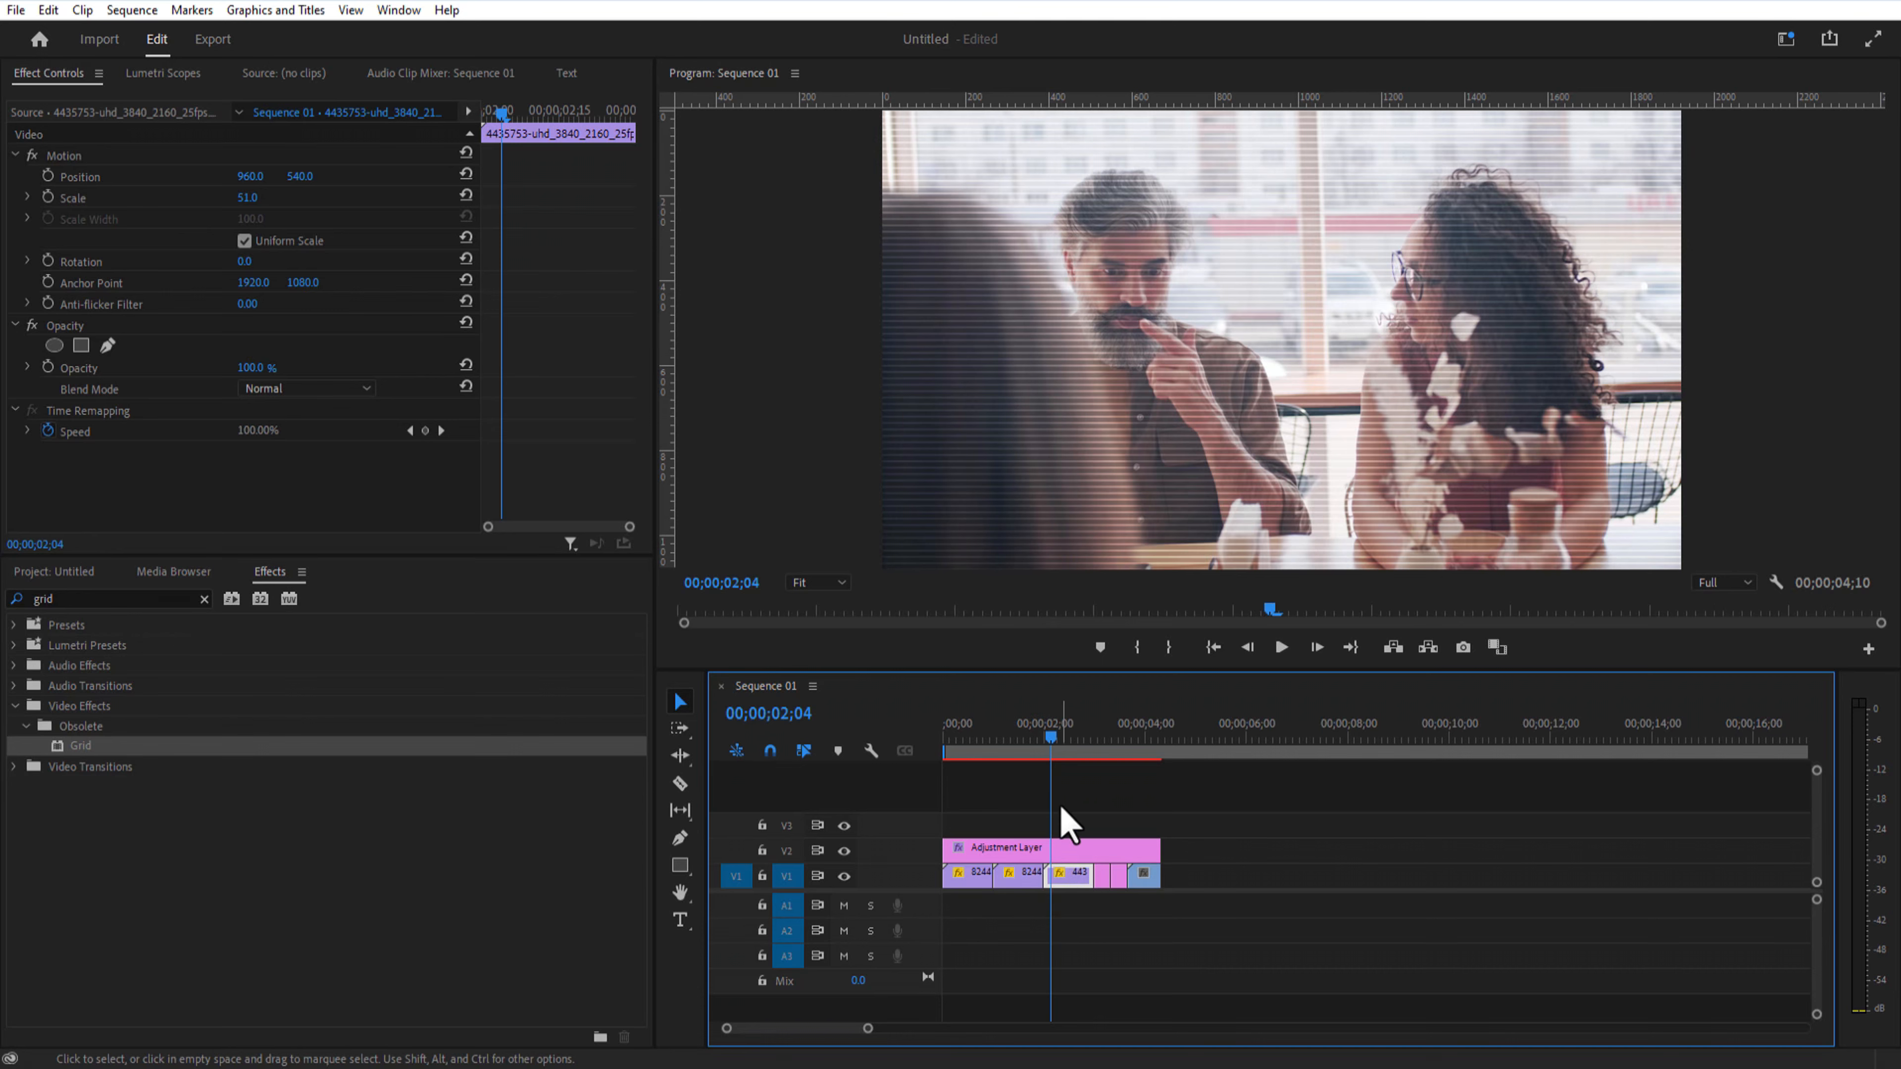
{"action": "key", "text": "="}
{"action": "key", "text": "="}
{"action": "key", "text": "="}
{"action": "left_click", "coordinate": [48, 197]}
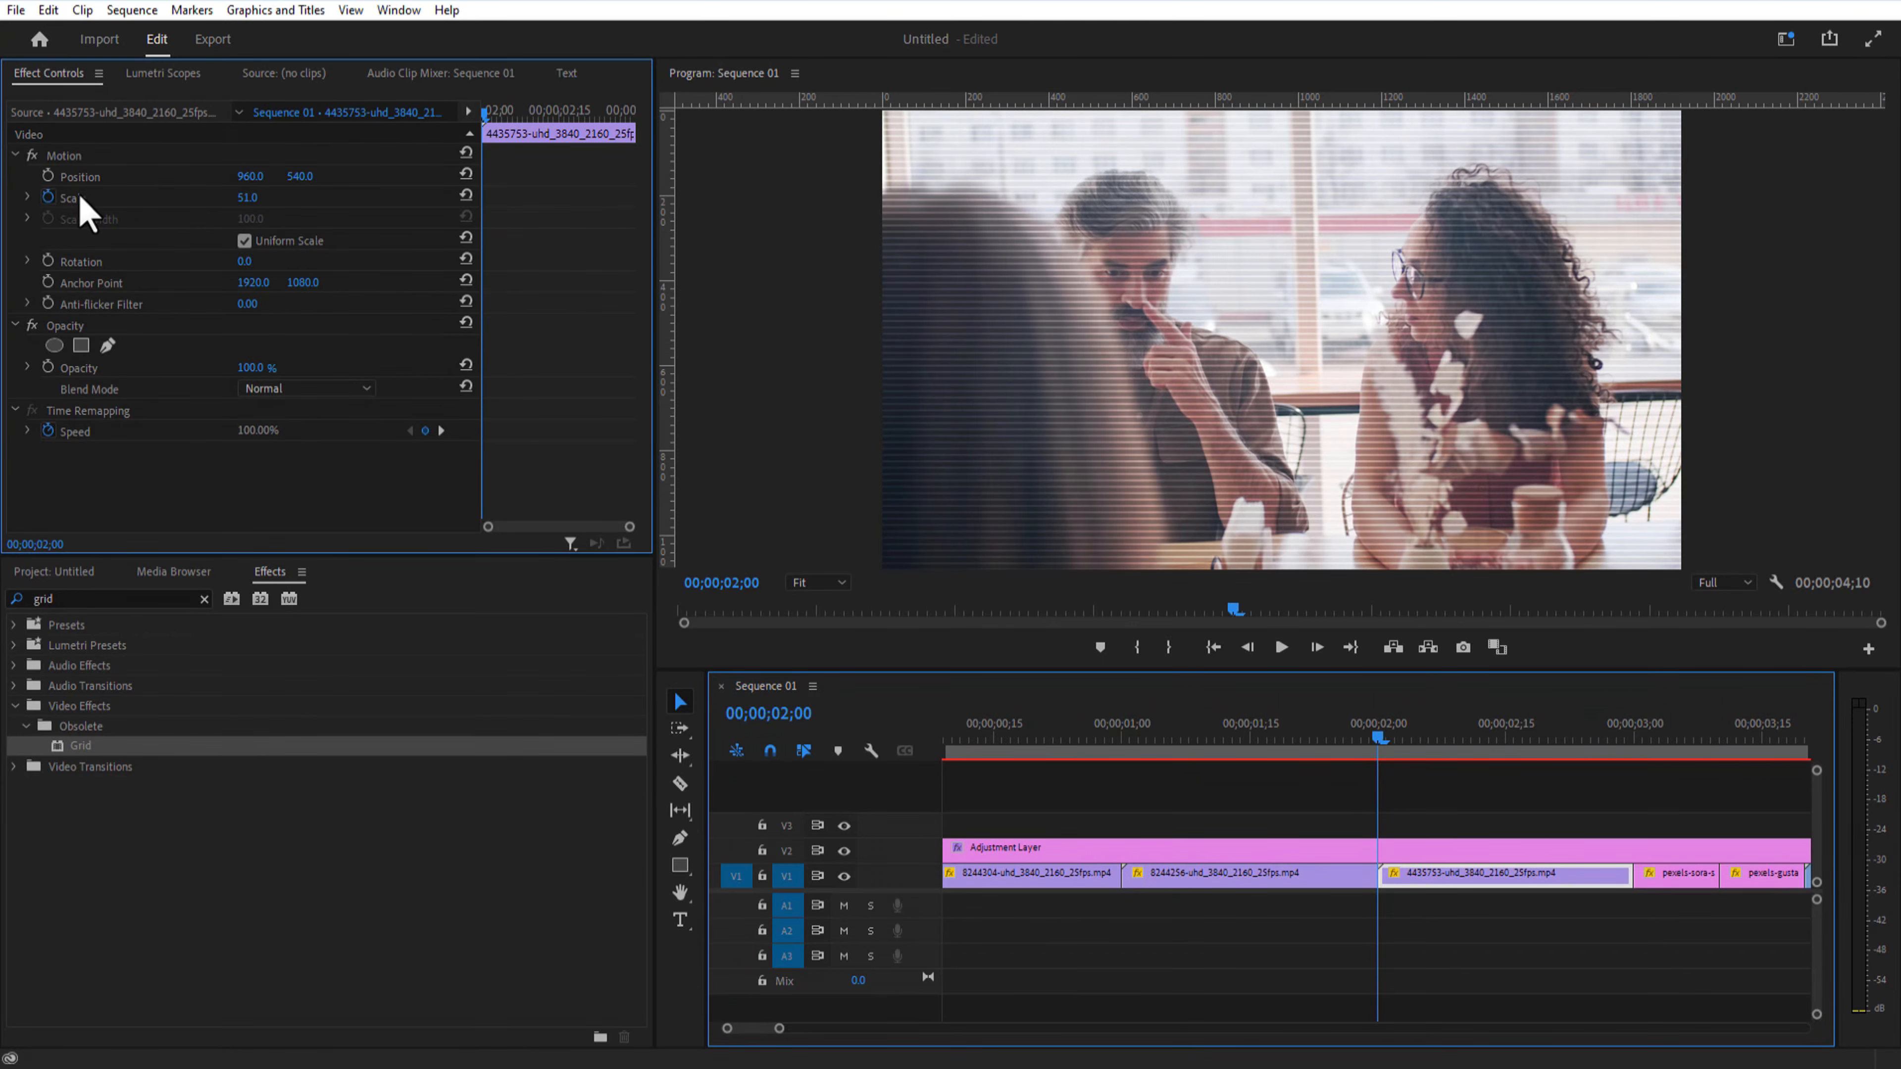
{"action": "left_click_drag", "start_coordinate": [498, 131], "coordinate": [542, 150]}
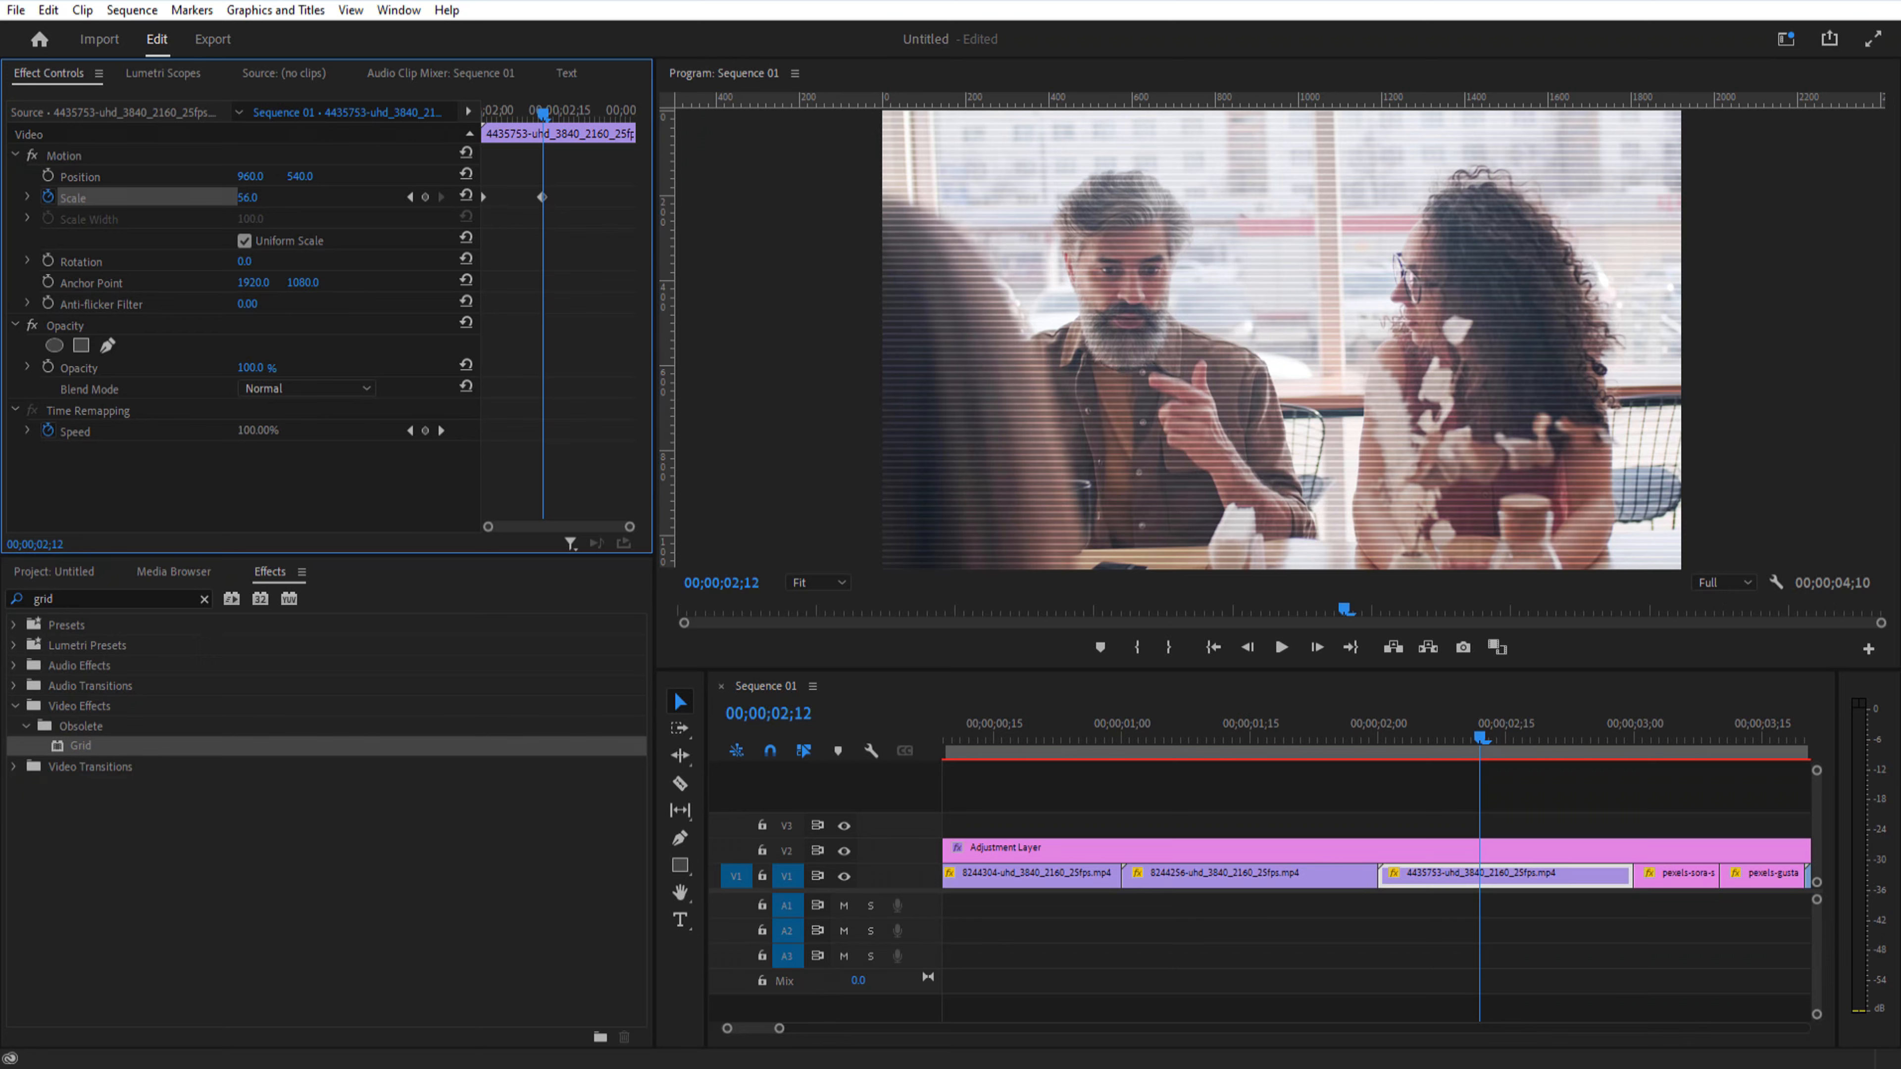
{"action": "left_click_drag", "start_coordinate": [247, 197], "coordinate": [255, 197]}
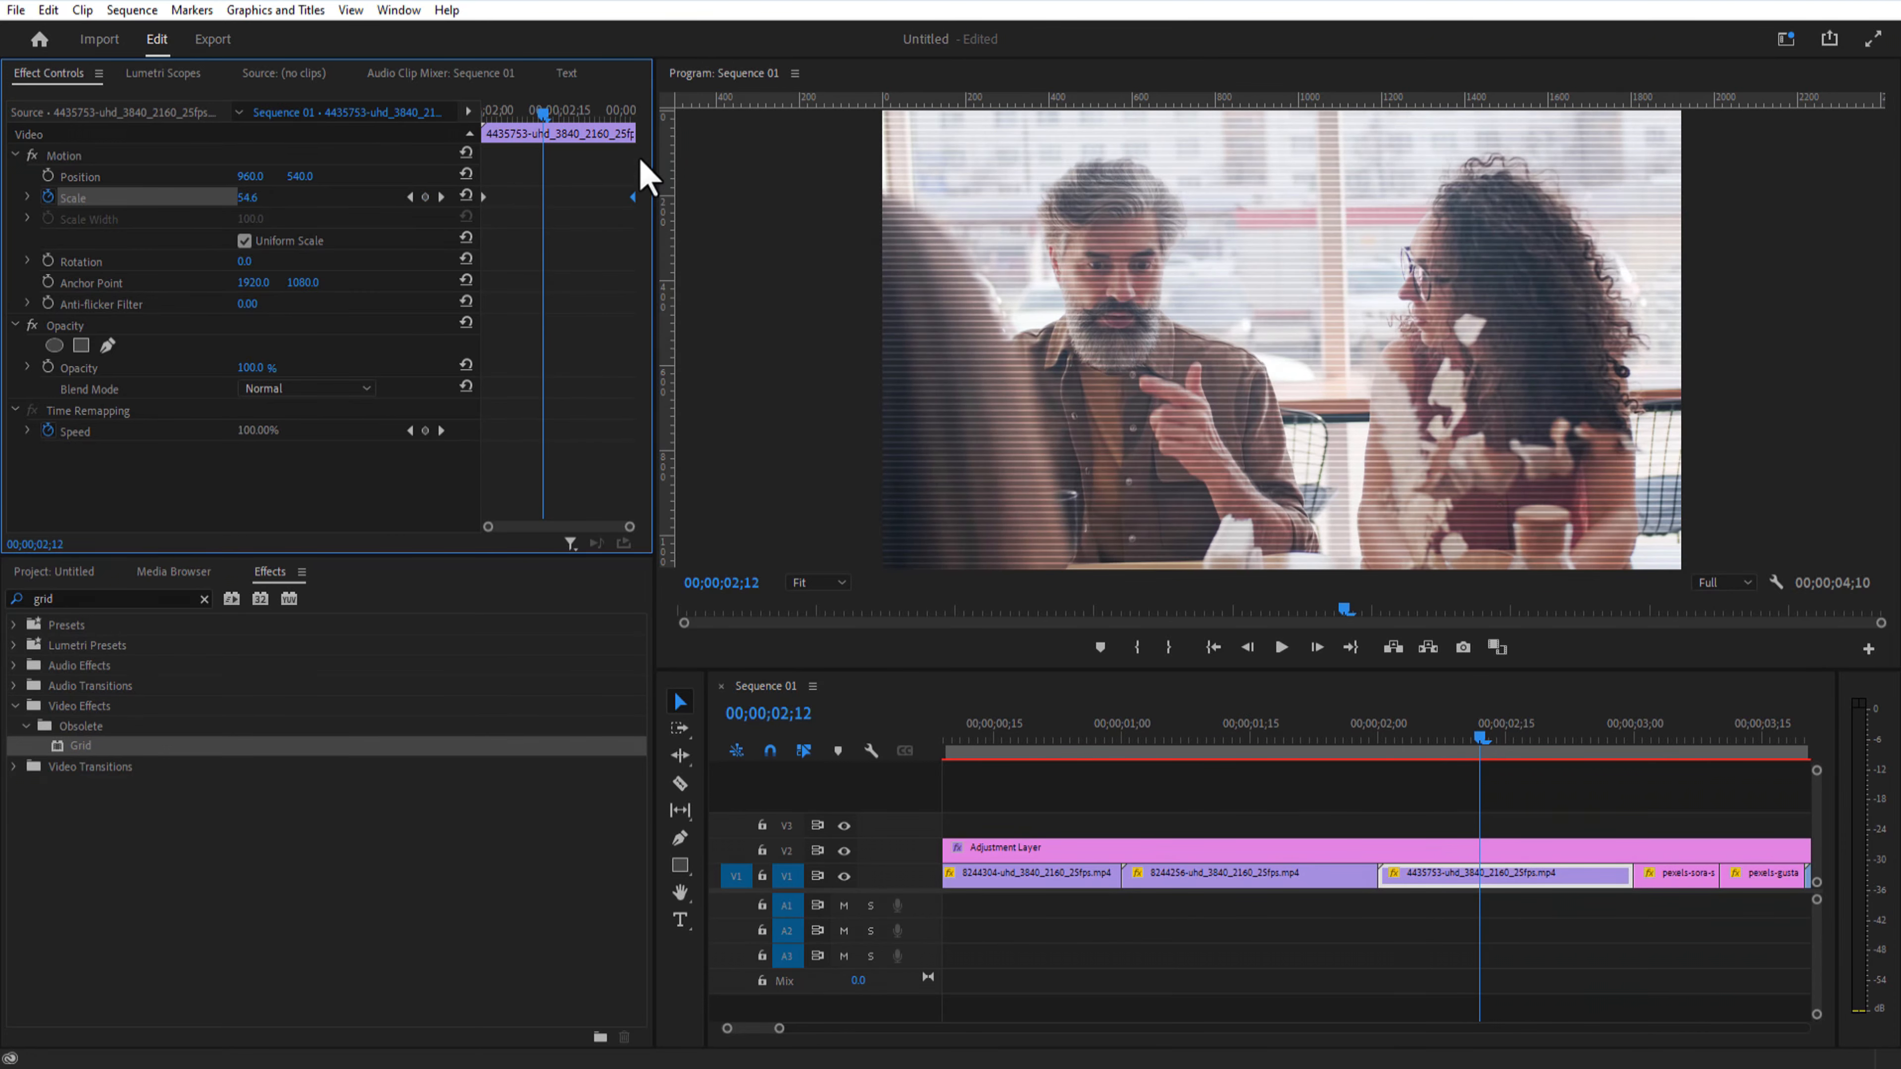
Step: Keyframe the Scale of the pexels-sora-shimazaki handshake image from 33 at its start to about 43 at its end
{"action": "key", "text": "Down"}
{"action": "left_click", "coordinate": [1672, 876]}
{"action": "left_click", "coordinate": [47, 197]}
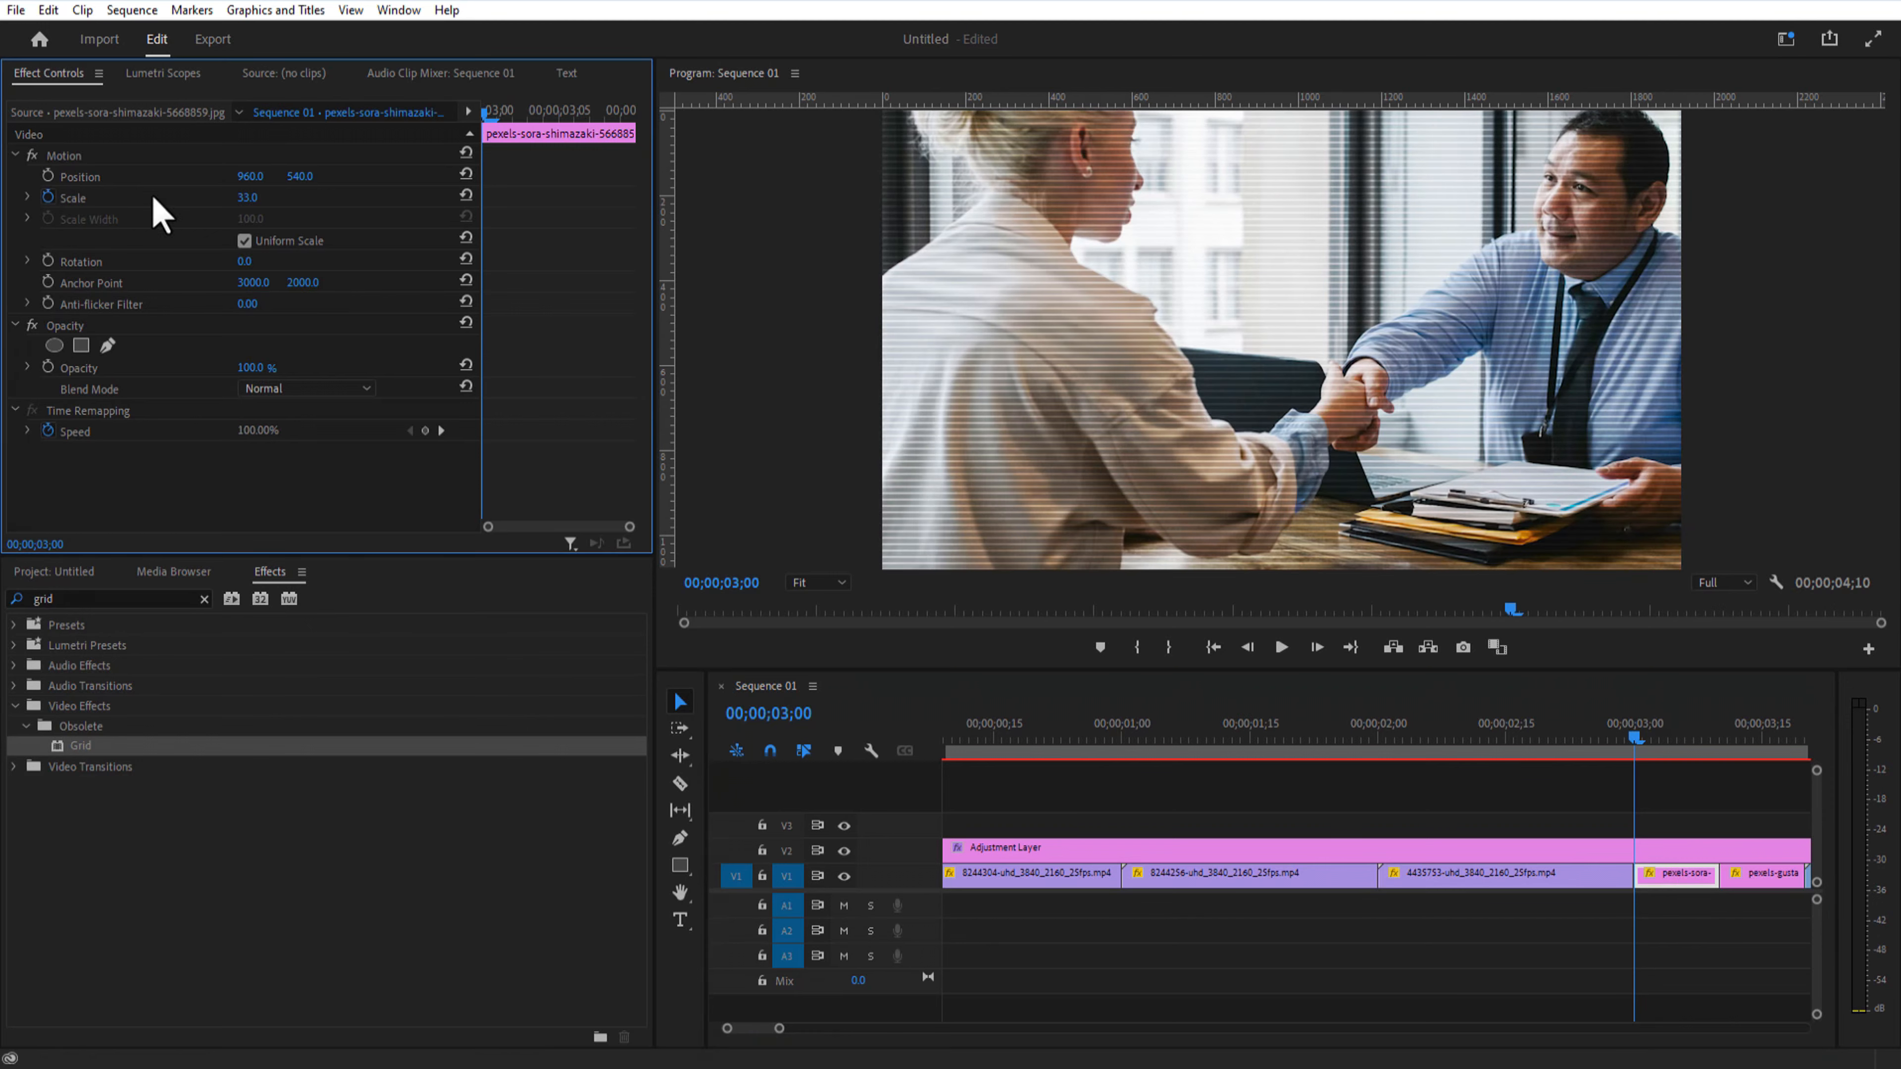
{"action": "key", "text": "Right"}
{"action": "key", "text": "Right"}
{"action": "key", "text": "Right"}
{"action": "key", "text": "Right"}
{"action": "left_click_drag", "start_coordinate": [247, 197], "coordinate": [254, 197]}
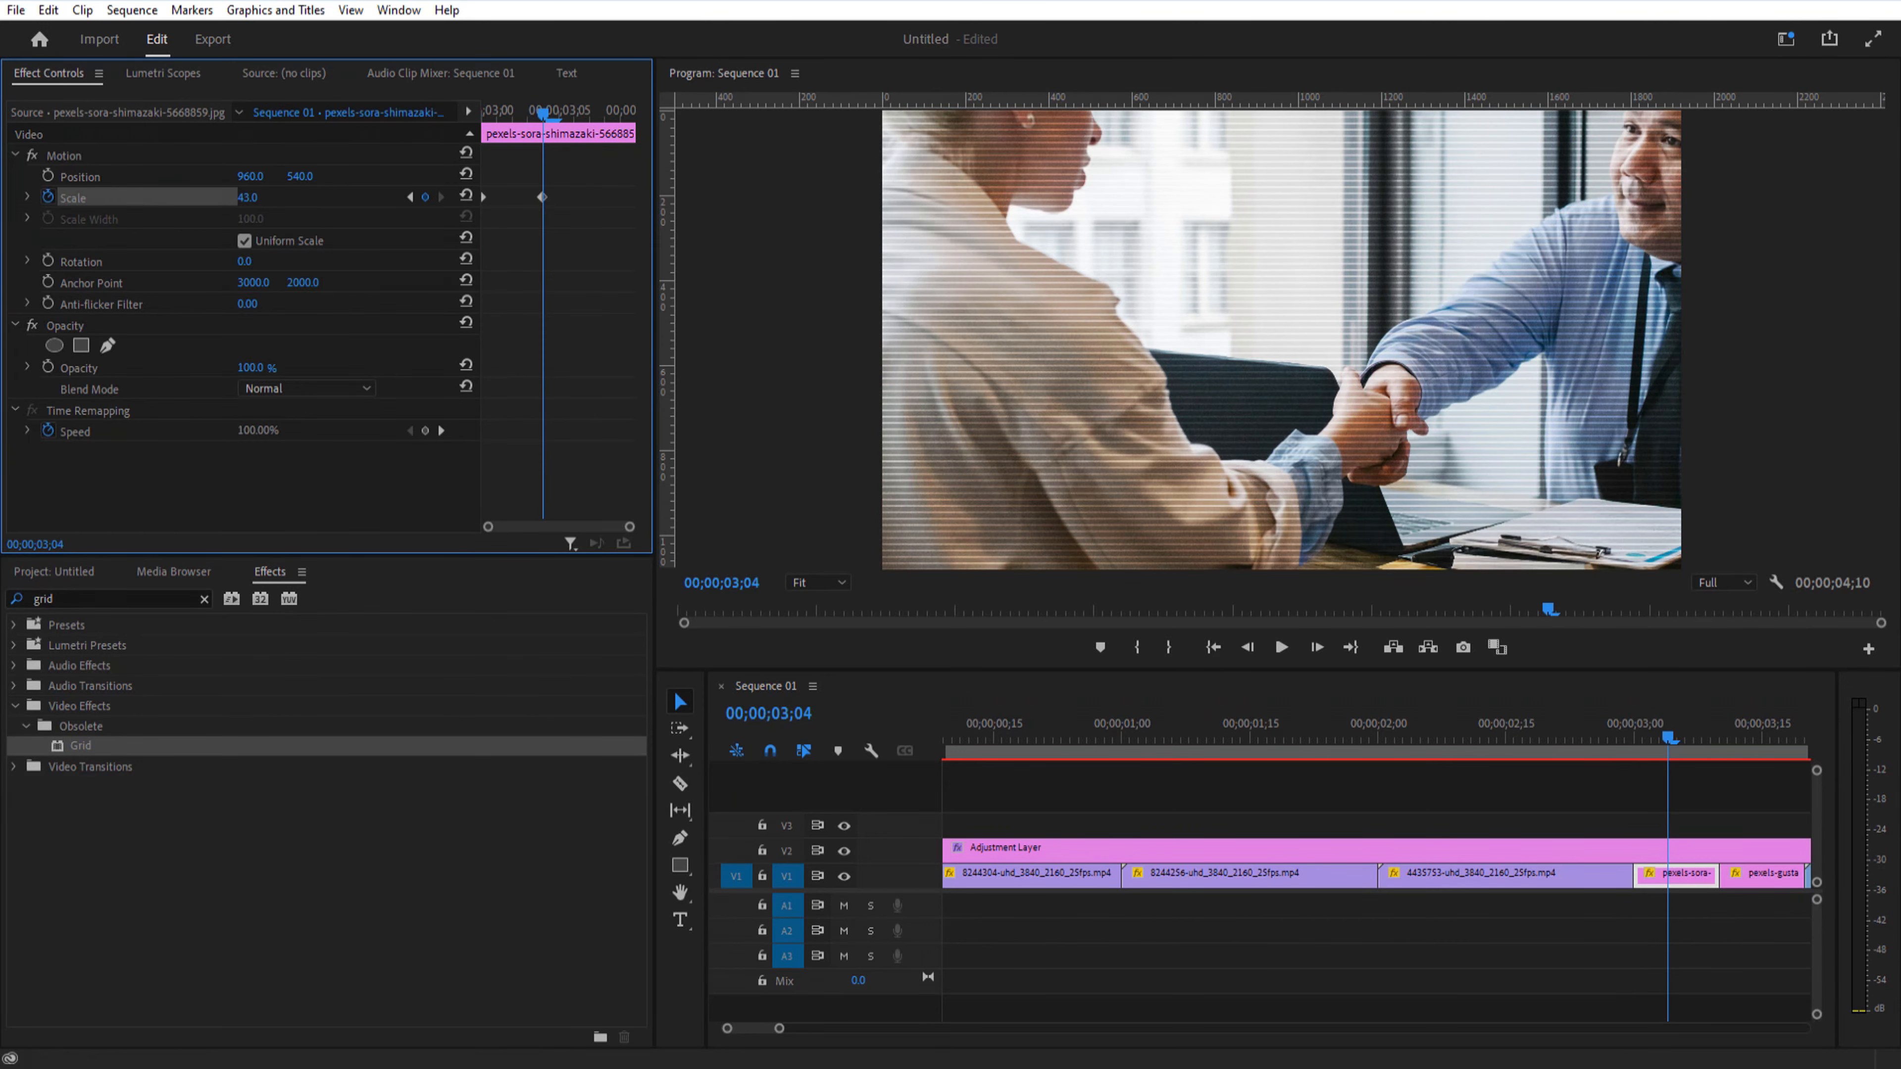
{"action": "left_click_drag", "start_coordinate": [542, 197], "coordinate": [632, 197]}
Step: Keyframe the pexels-gustavo-fring image's Scale from 30 at its start to a larger value a few frames further on
{"action": "left_click_drag", "start_coordinate": [1673, 739], "coordinate": [1733, 783]}
{"action": "key", "text": "="}
{"action": "key", "text": "Left"}
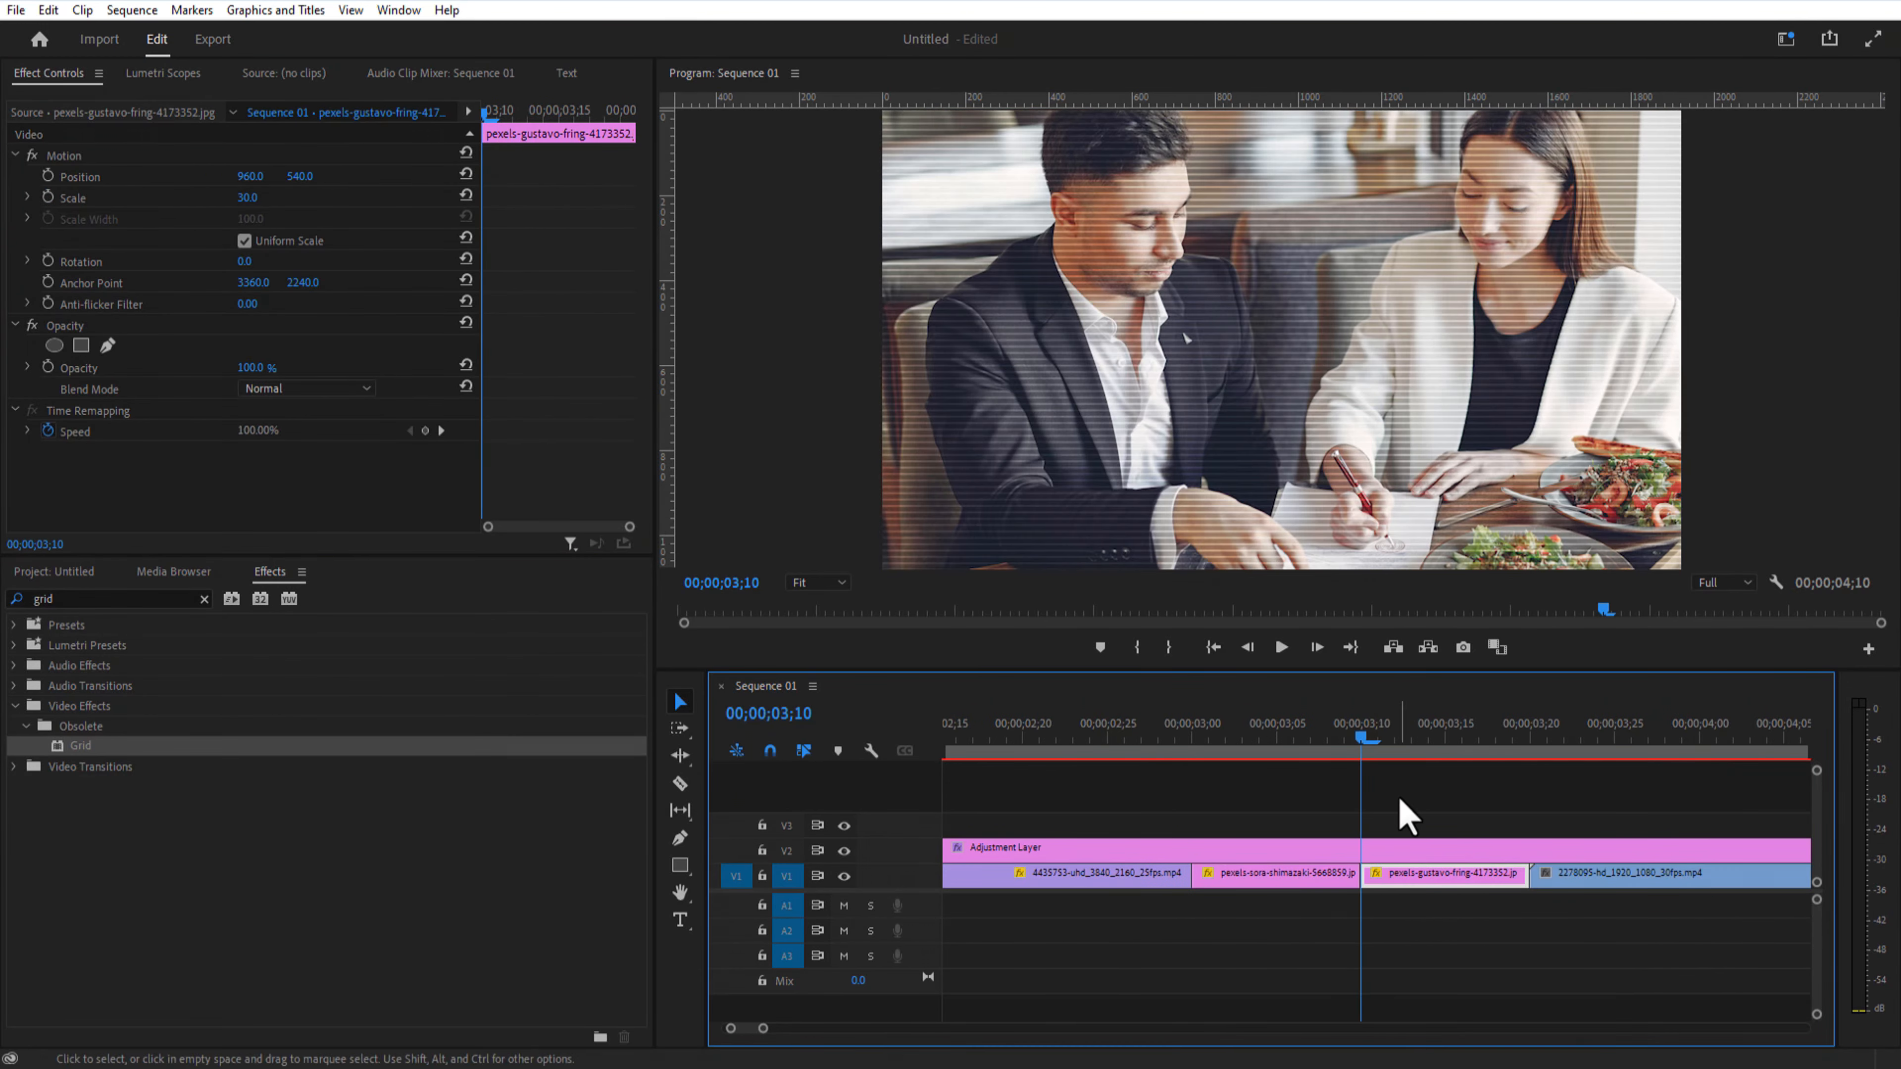
{"action": "left_click", "coordinate": [47, 197]}
{"action": "key", "text": "Right"}
{"action": "key", "text": "Right"}
{"action": "key", "text": "Right"}
{"action": "key", "text": "Right"}
{"action": "left_click_drag", "start_coordinate": [247, 197], "coordinate": [256, 197]}
Step: Apply the Basic 3D effect to the 2278095 code clip at the end of V1
{"action": "left_click", "coordinate": [1547, 737]}
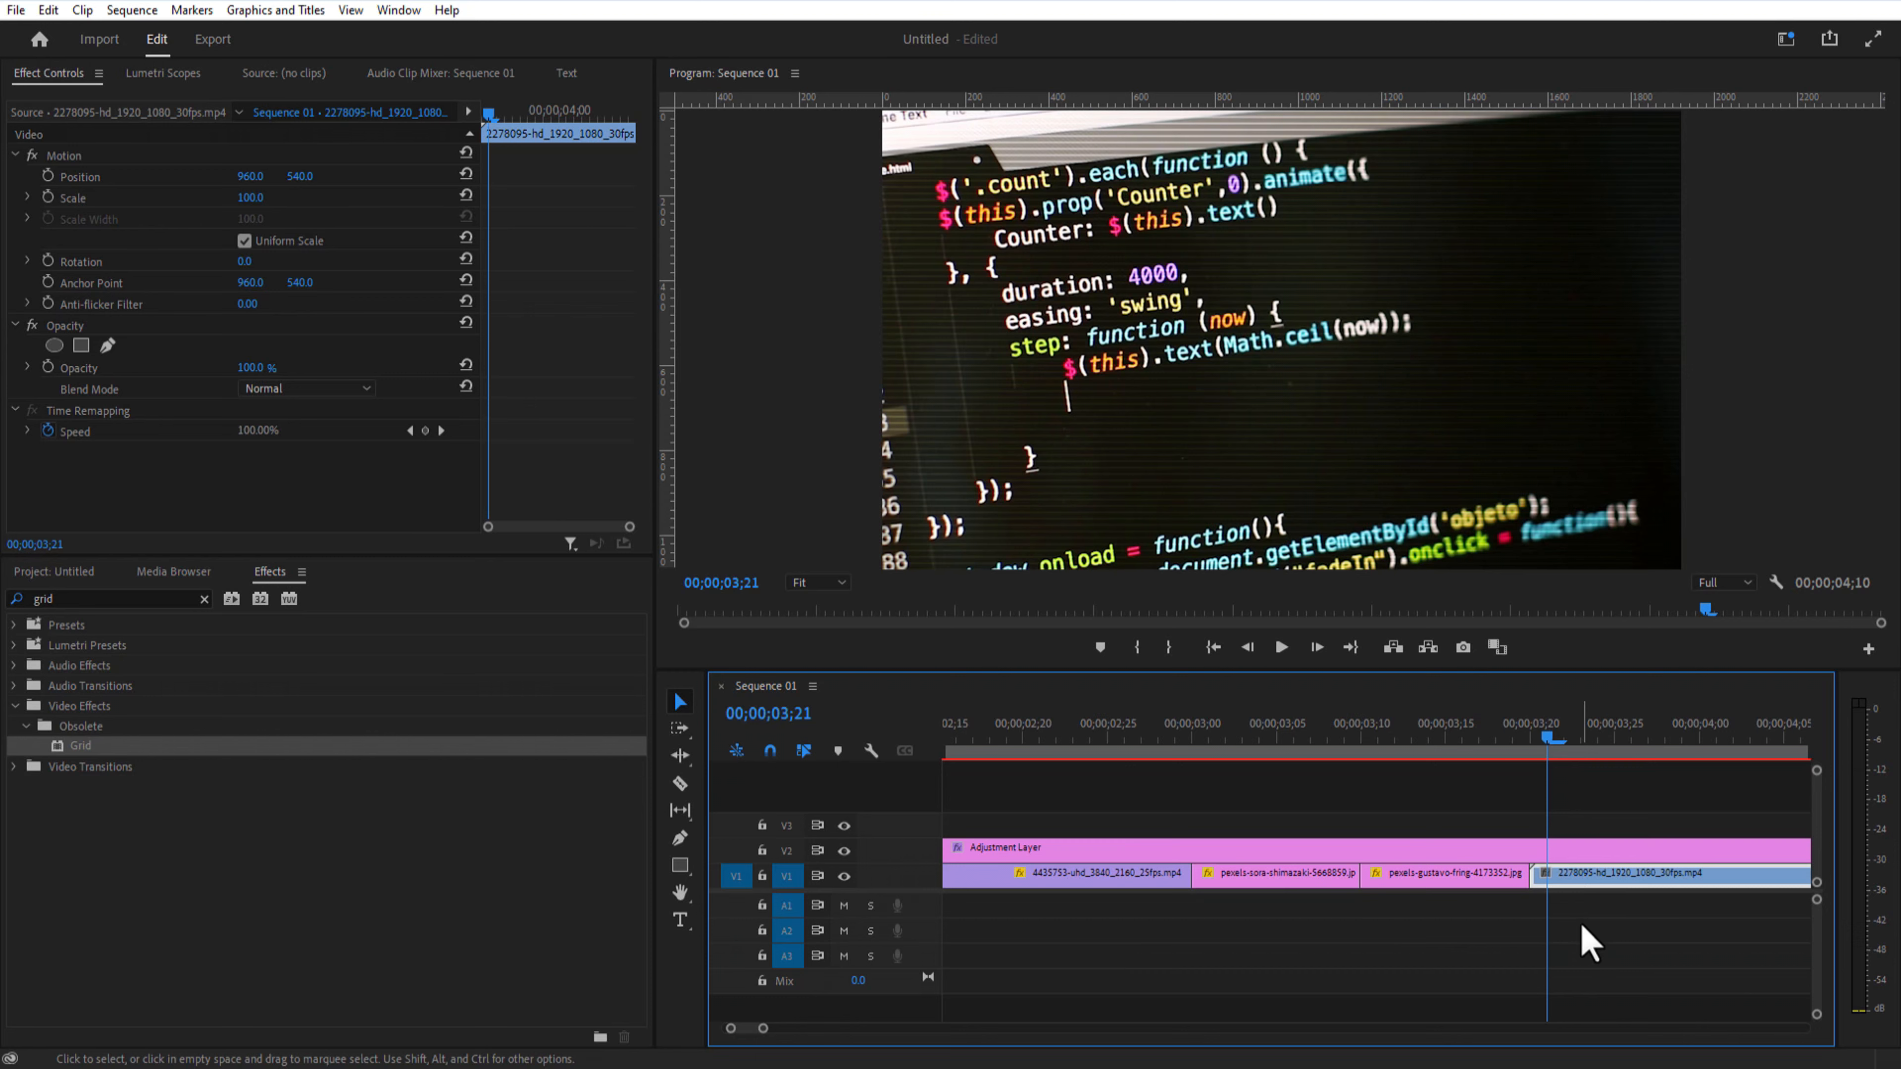
{"action": "left_click", "coordinate": [1534, 744]}
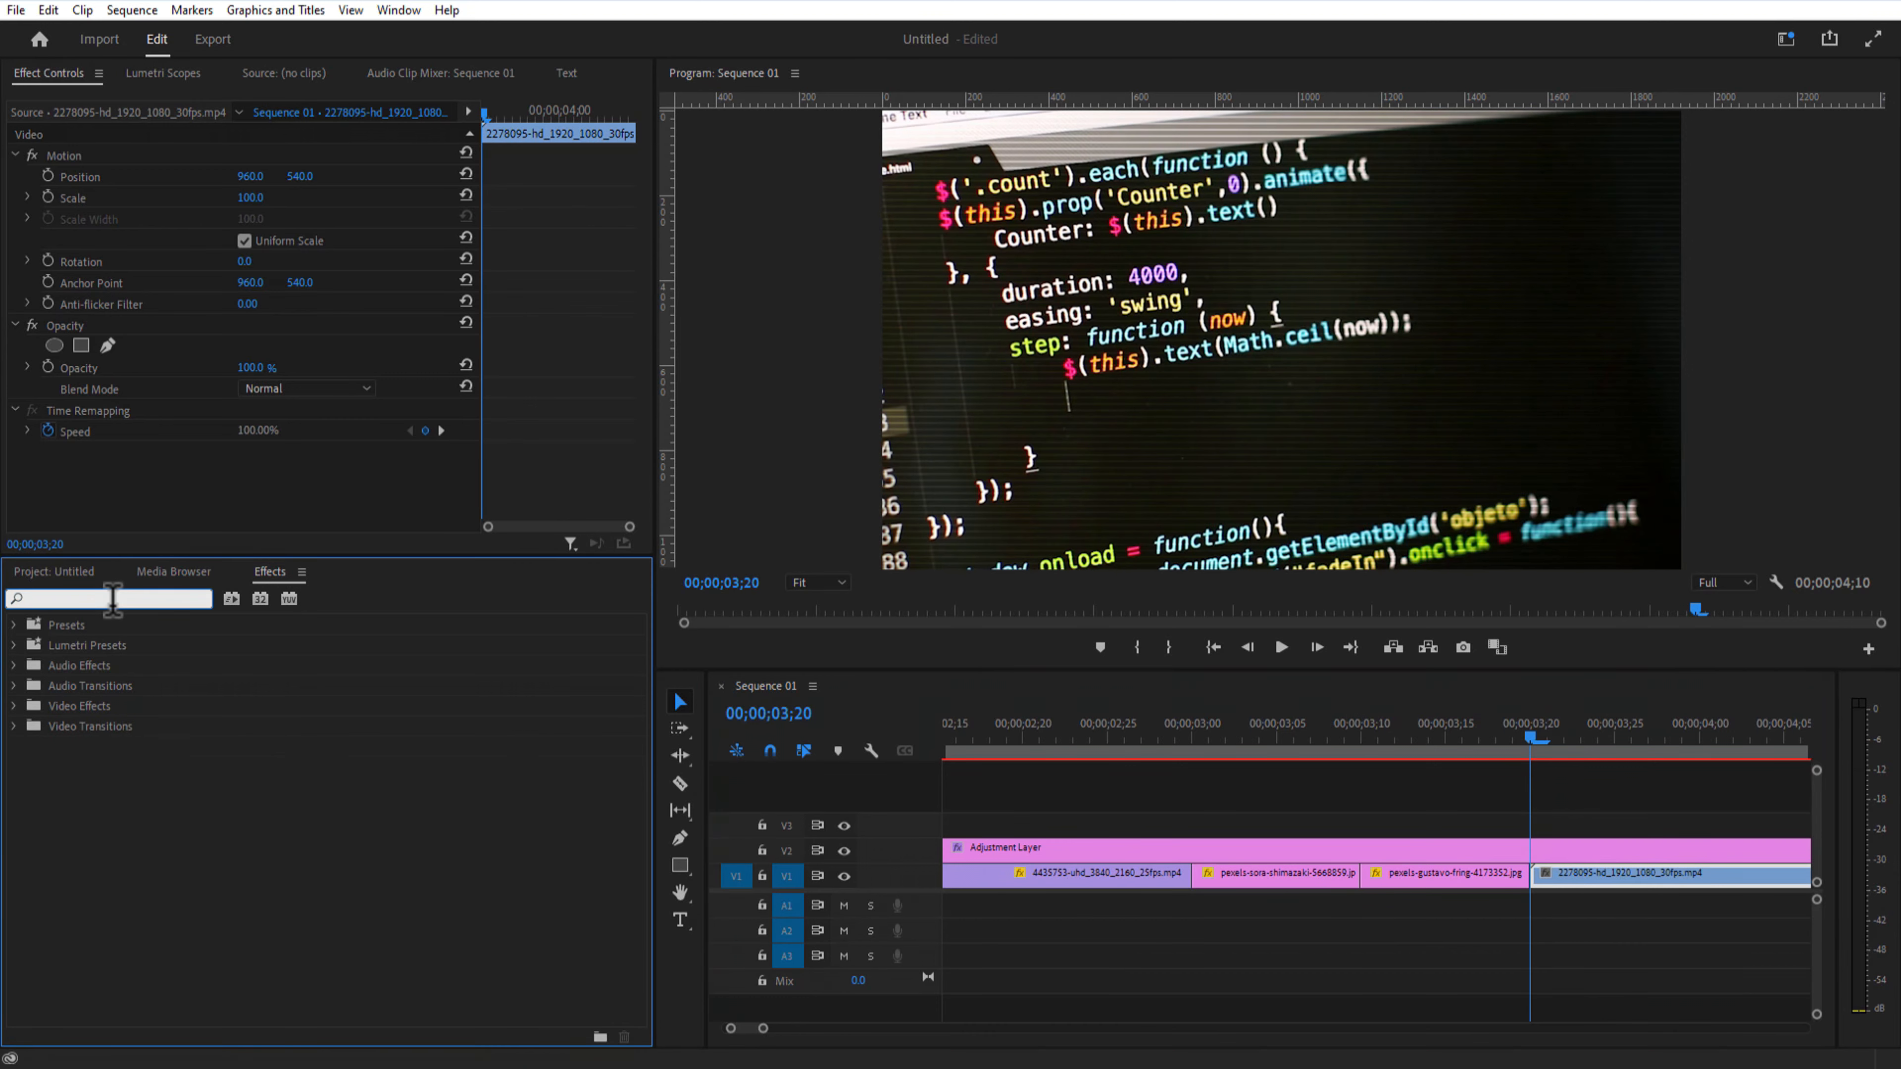
{"action": "left_click_drag", "start_coordinate": [98, 745], "coordinate": [1618, 882]}
Step: Angle and enlarge the code clip with Basic 3D Swivel -50°, Scale 190 and Position 1471, 692
{"action": "scroll", "coordinate": [627, 369], "scroll_direction": "down", "scroll_amount": 3}
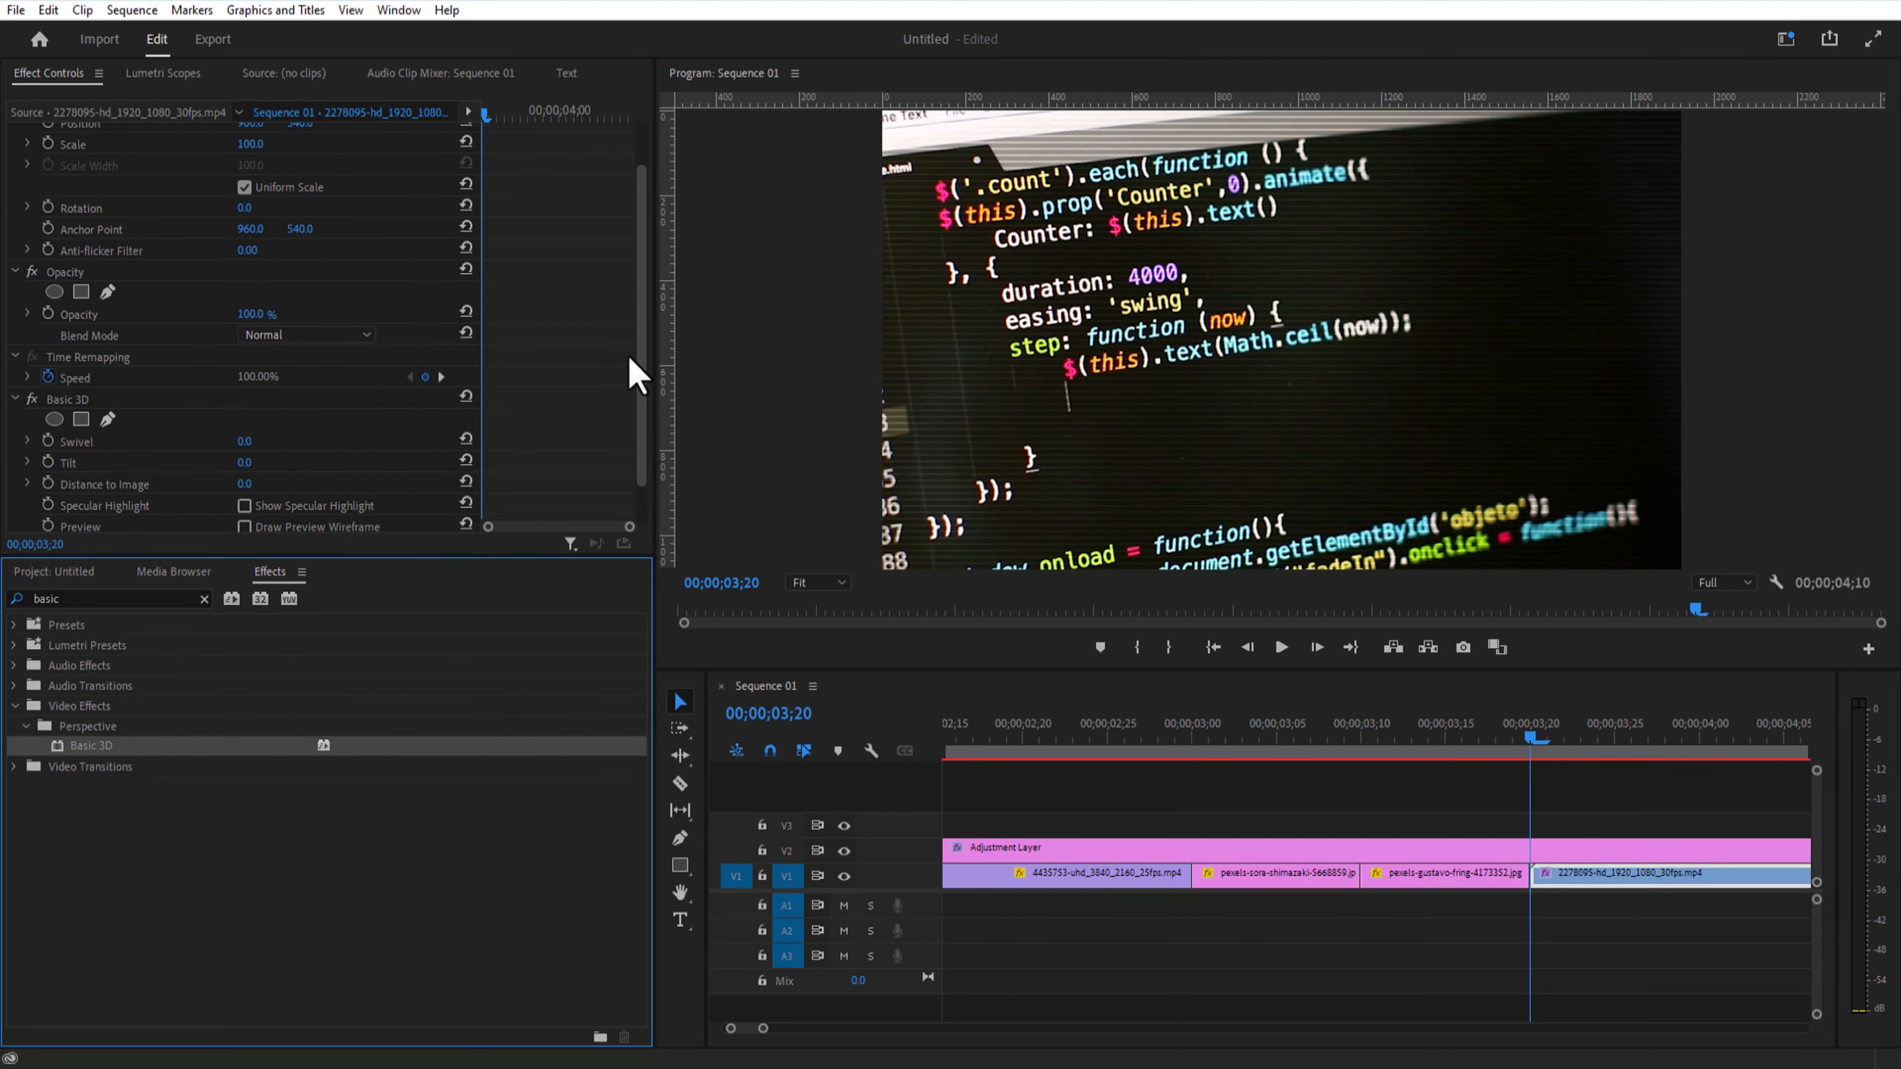
{"action": "left_click_drag", "start_coordinate": [250, 415], "coordinate": [230, 415]}
{"action": "key", "text": "ctrl+z"}
{"action": "key", "text": "ctrl+shift+z"}
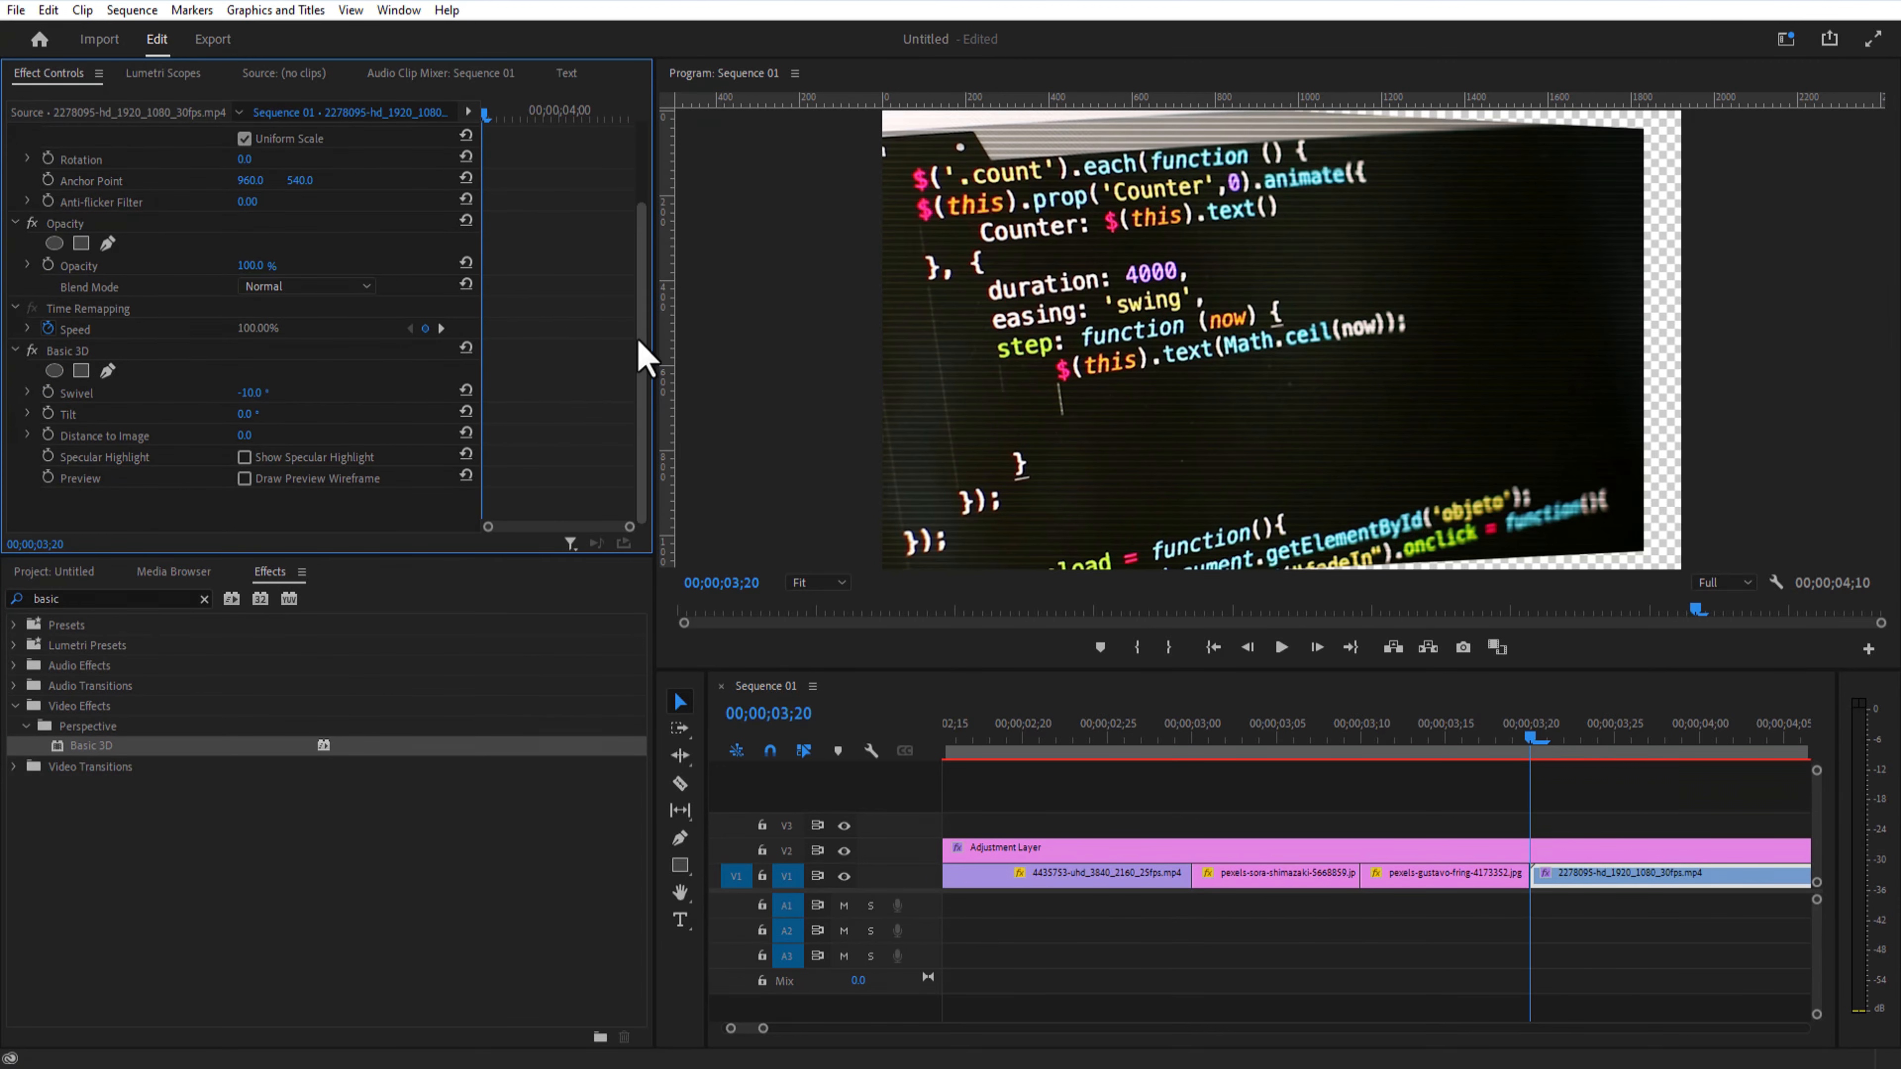
{"action": "left_click_drag", "start_coordinate": [640, 307], "coordinate": [645, 170]}
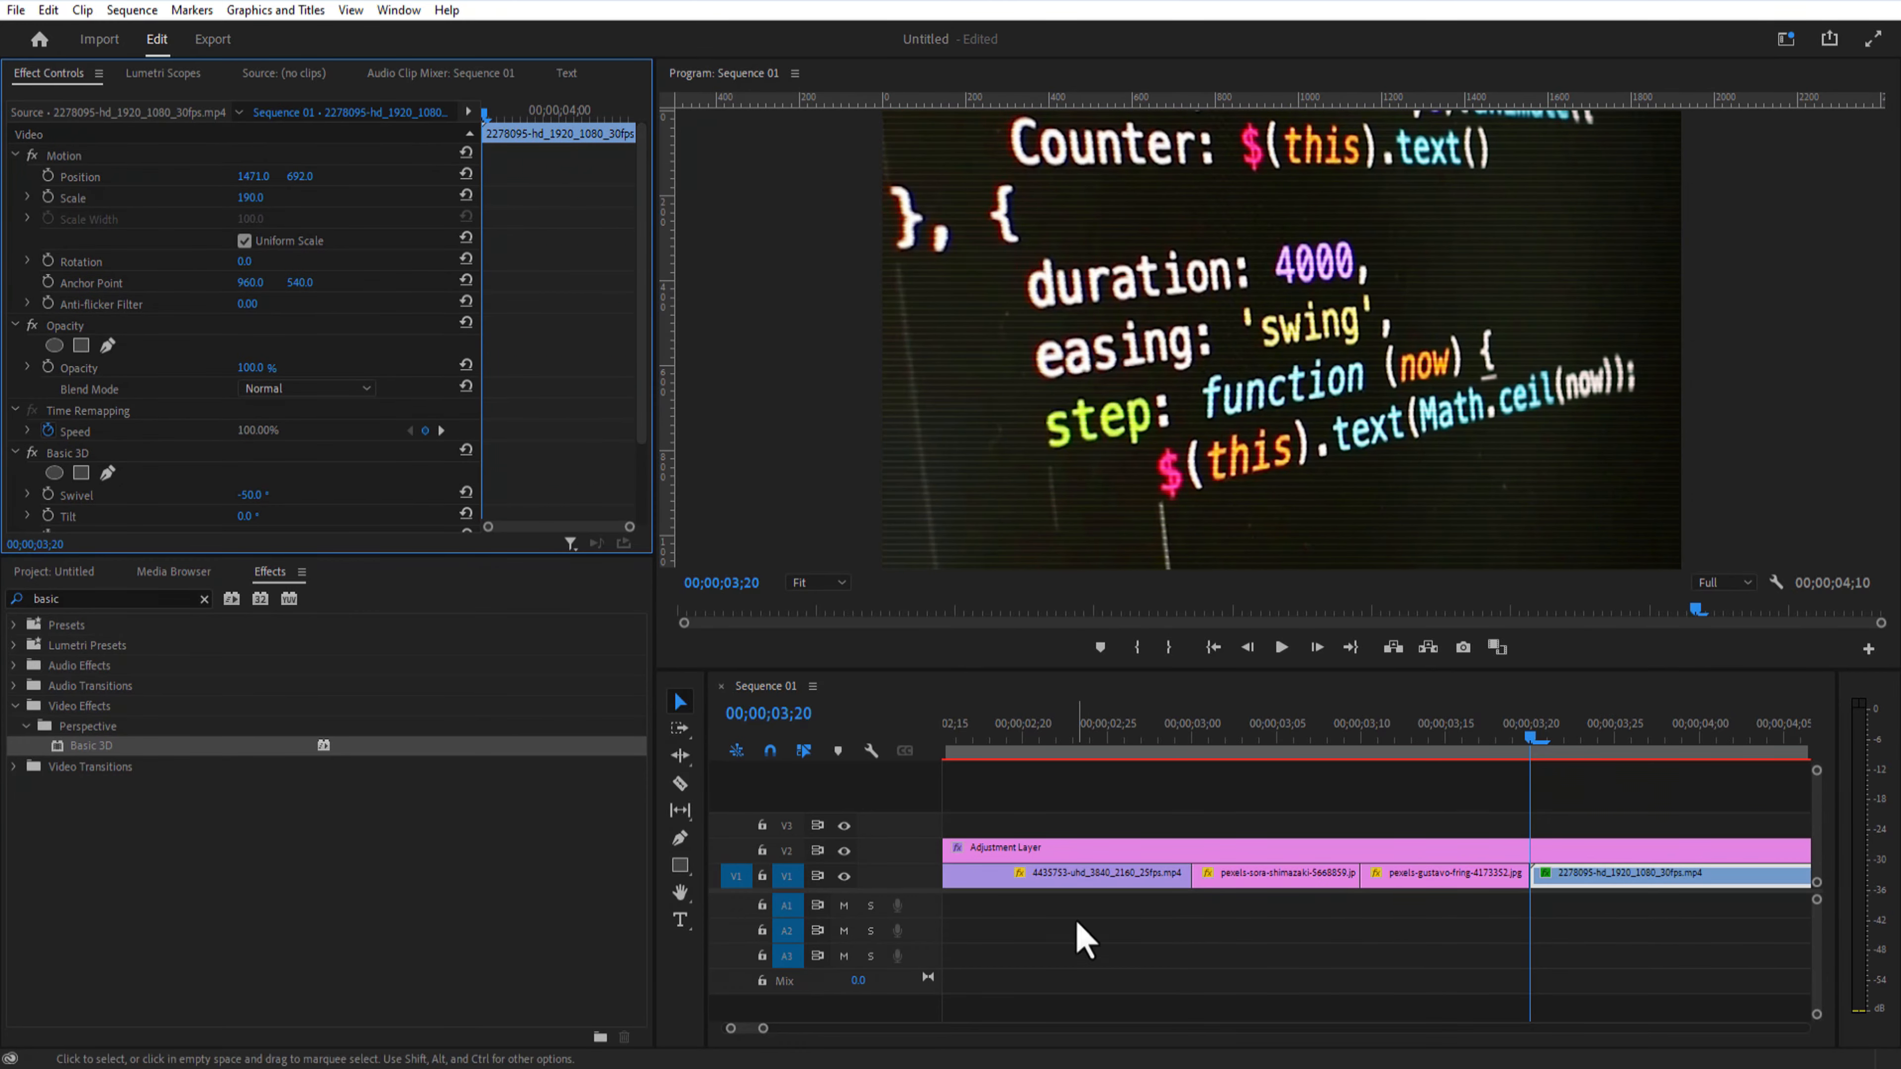
Step: Place the rendering-wizard image on V1 at 00;00;04;12, after the existing clips
{"action": "scroll", "coordinate": [1082, 933], "scroll_direction": "down", "scroll_amount": 3}
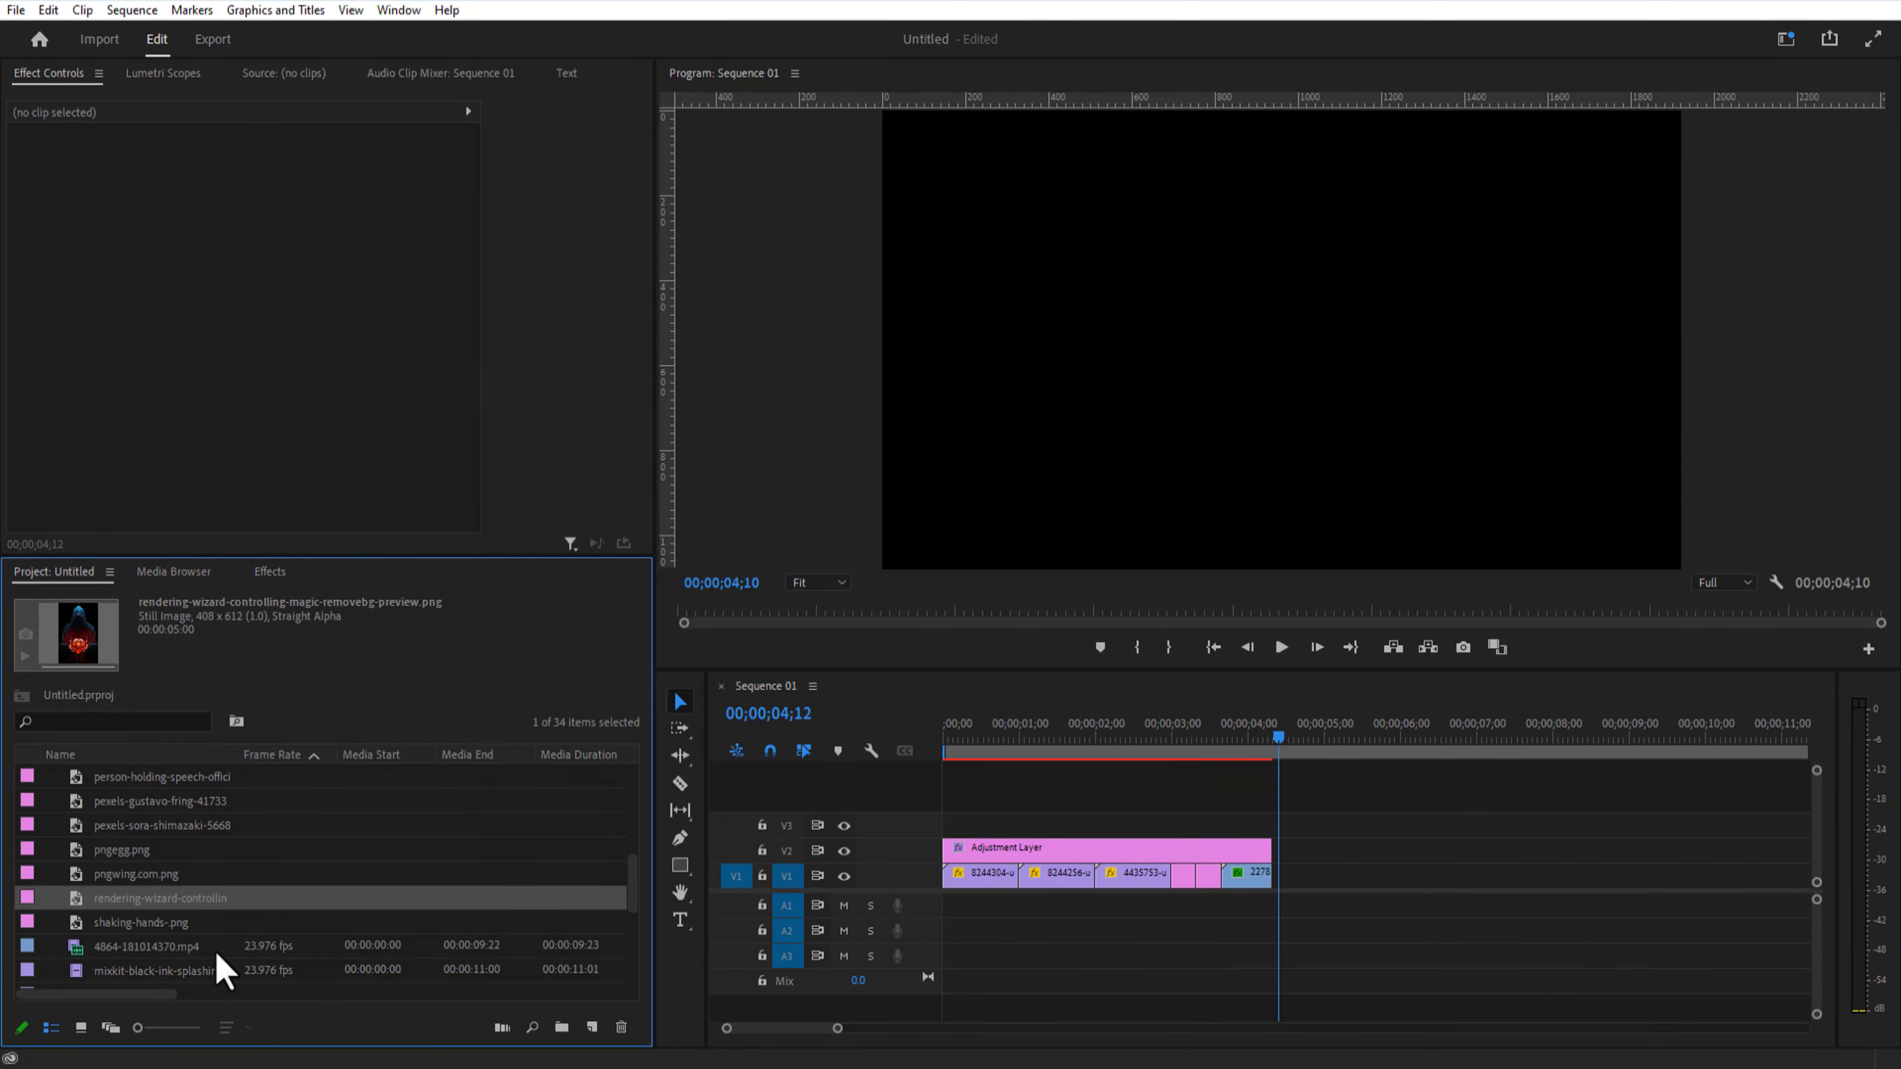
{"action": "left_click", "coordinate": [148, 925]}
{"action": "left_click", "coordinate": [140, 902]}
{"action": "left_click_drag", "start_coordinate": [136, 902], "coordinate": [1318, 895]}
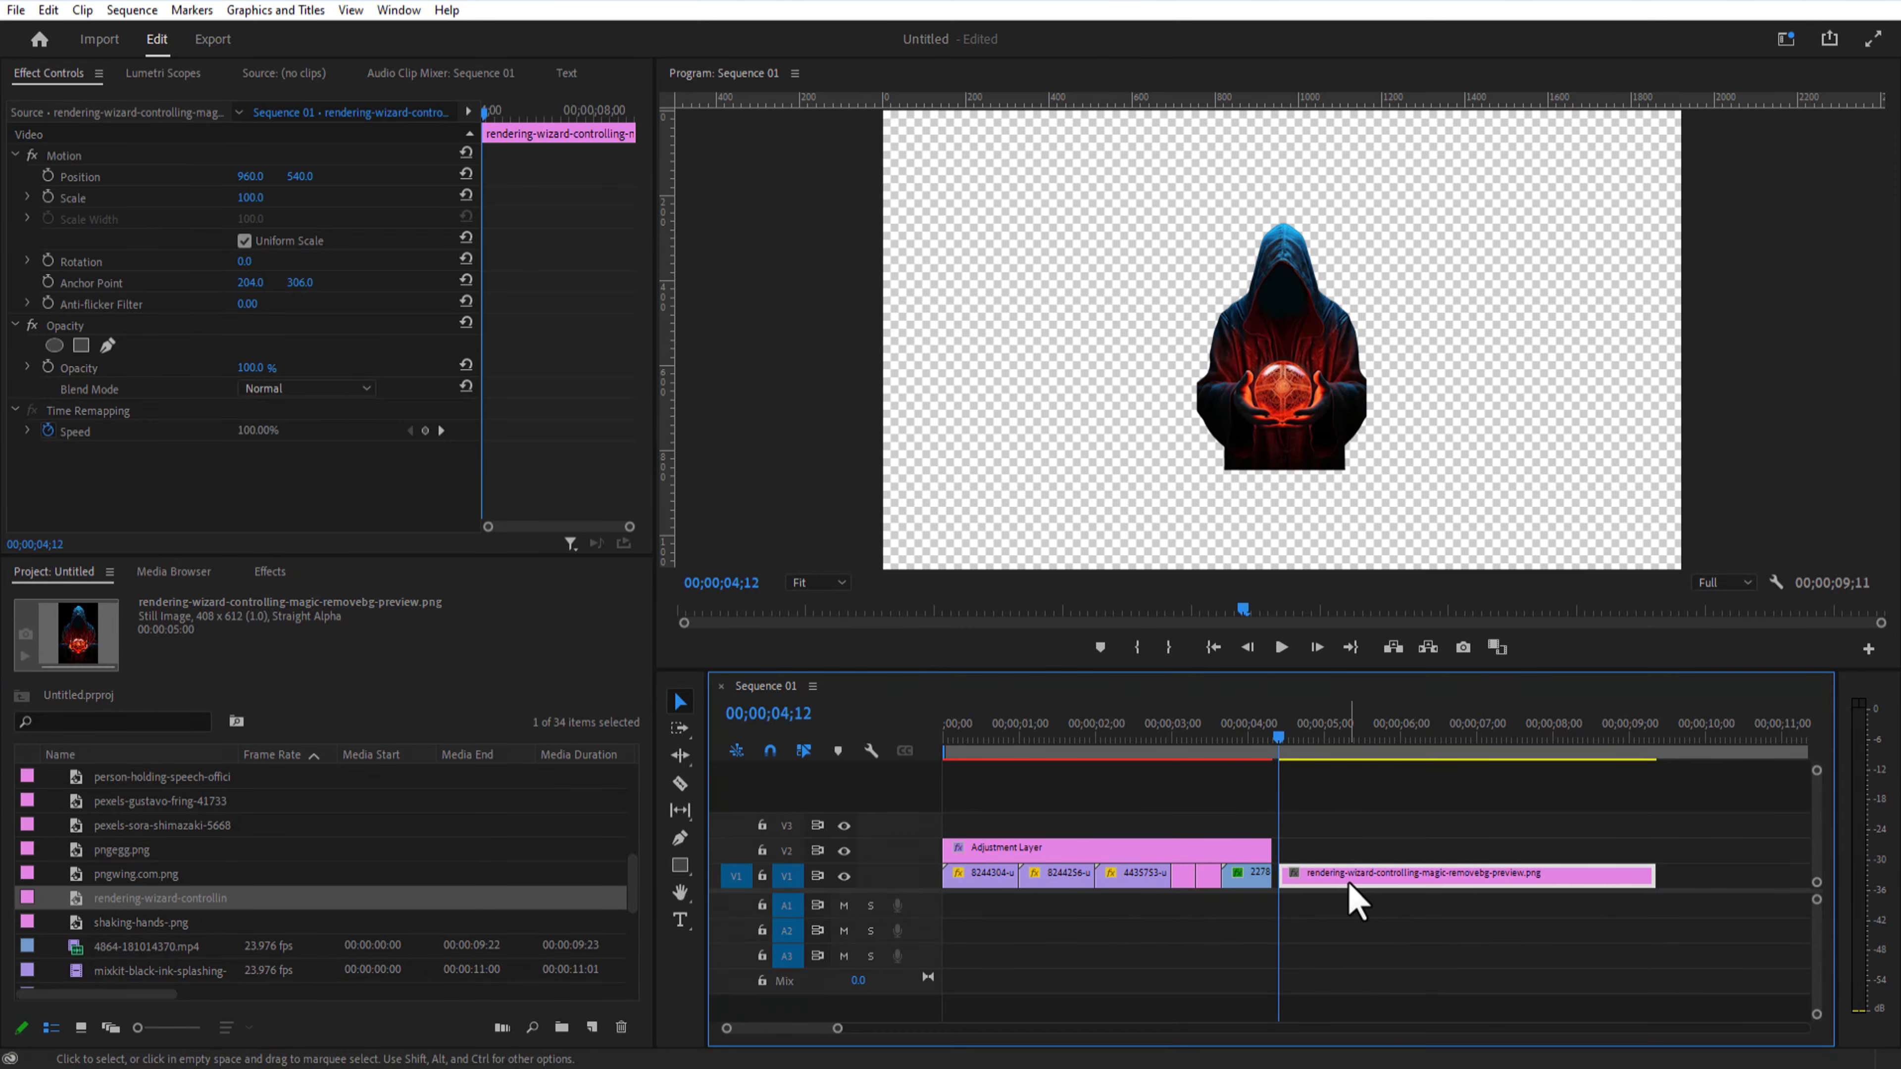
Step: Rename the wizard clip "hoody" and move it up to V2
{"action": "right_click", "coordinate": [1328, 872]}
{"action": "left_click", "coordinate": [1397, 958]}
{"action": "type", "text": "hoody"}
{"action": "key", "text": "Return"}
{"action": "left_click_drag", "start_coordinate": [1317, 876], "coordinate": [1315, 850]}
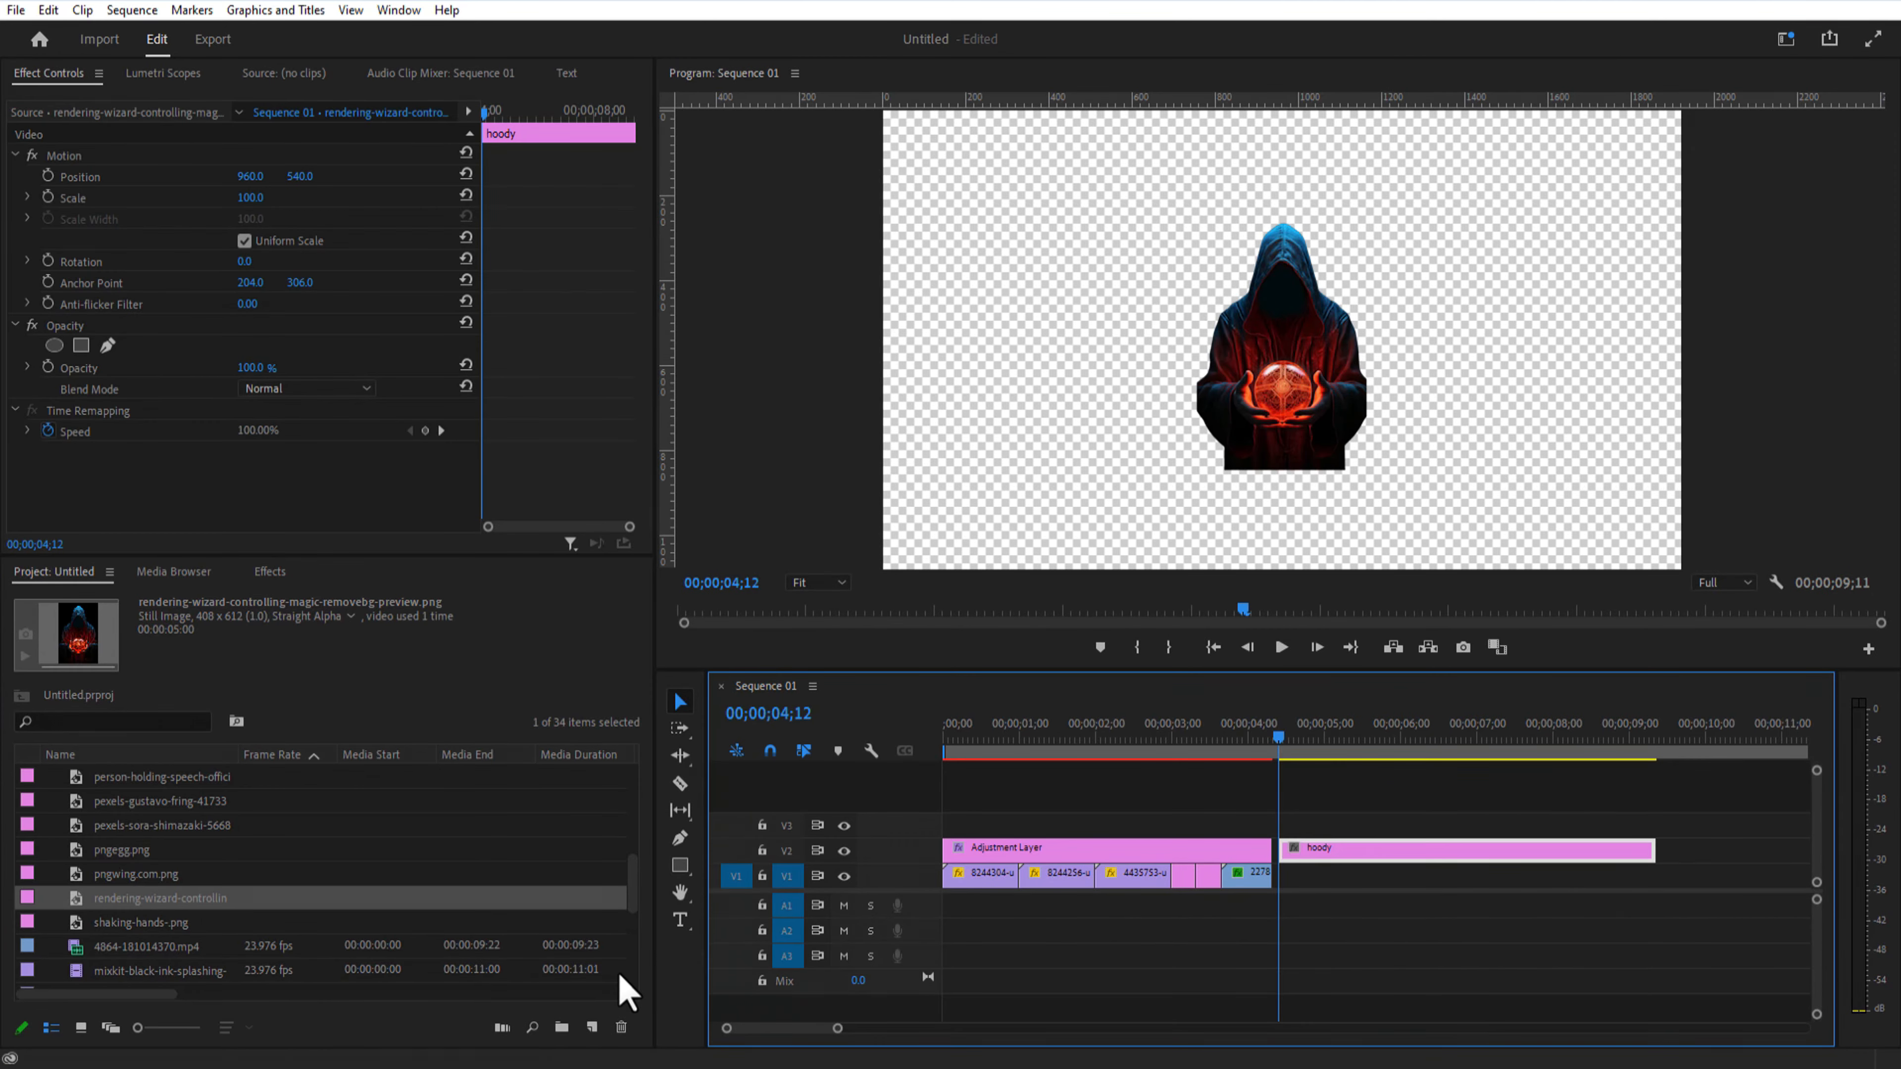
Step: Create a 1920 x 1080 black video and place it on V1 beneath the hoody clip
{"action": "left_click", "coordinate": [592, 1028]}
{"action": "left_click", "coordinate": [649, 939]}
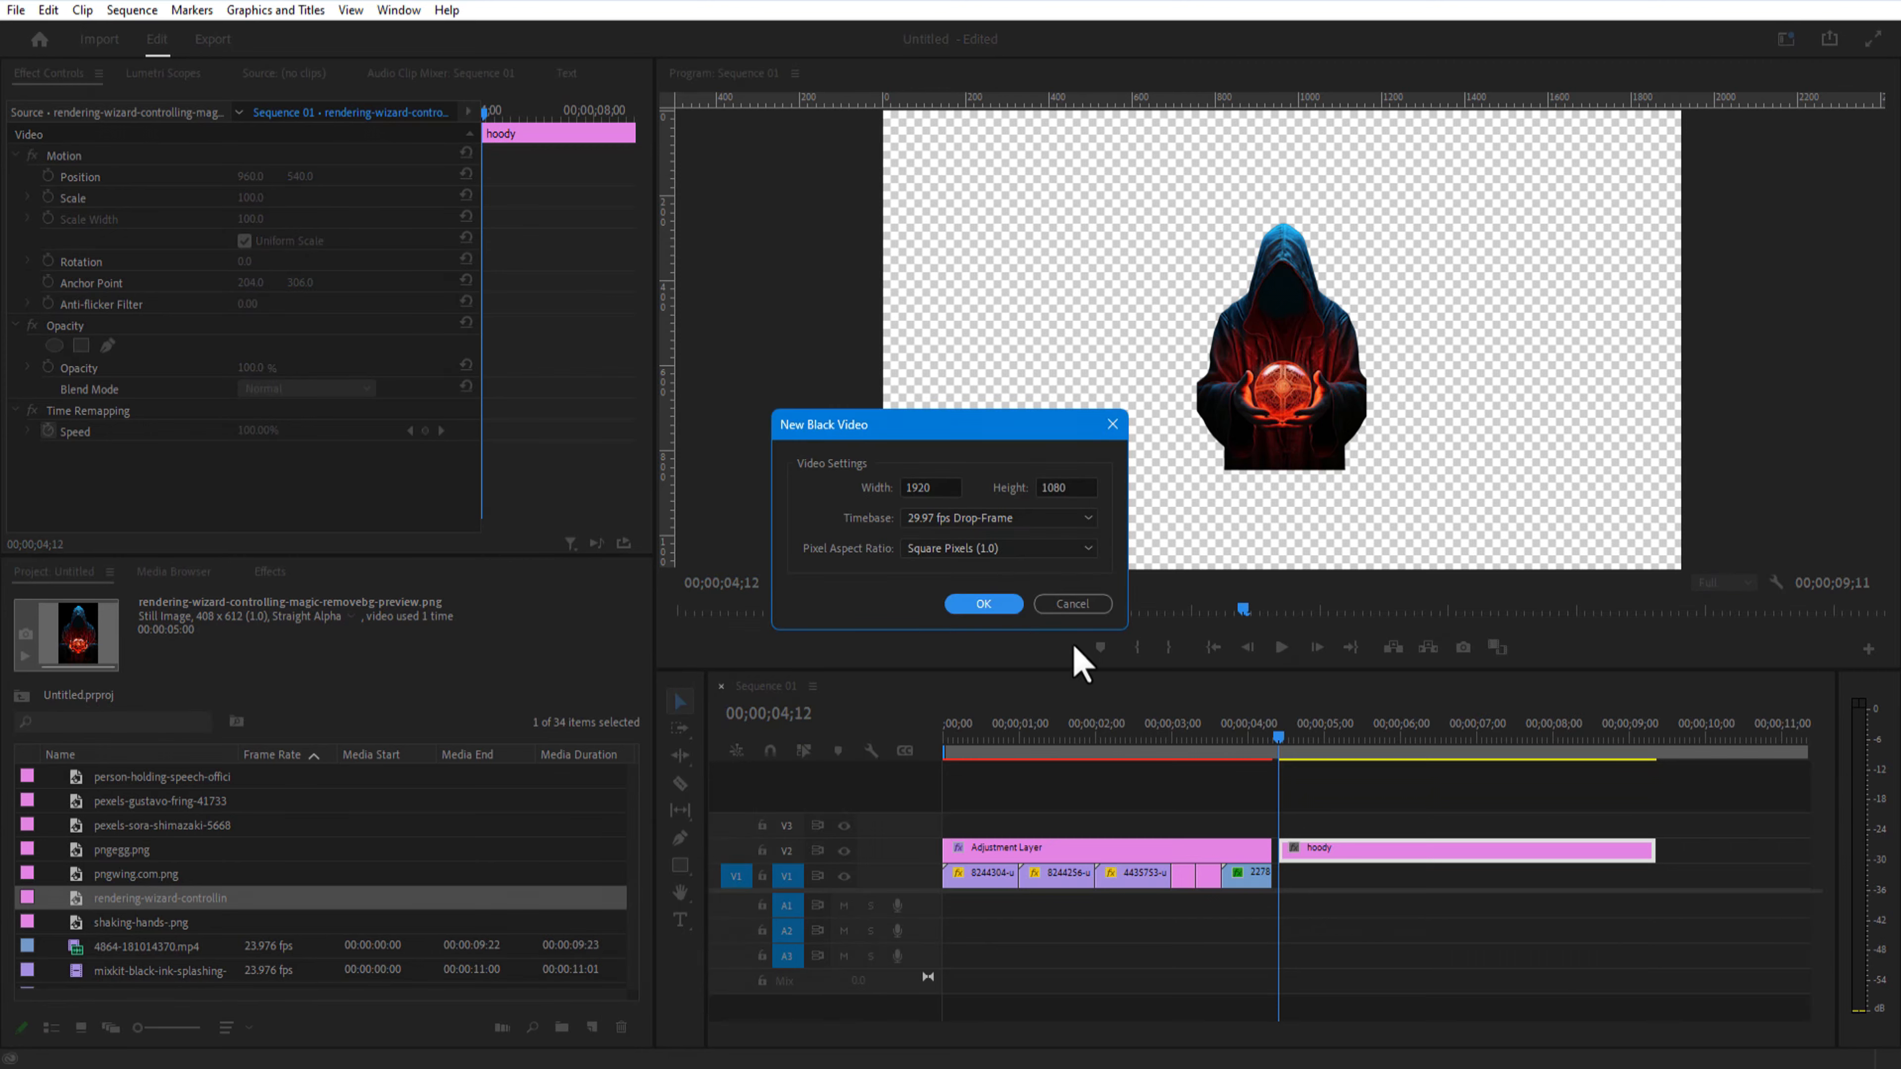
{"action": "left_click", "coordinate": [1003, 609]}
{"action": "left_click_drag", "start_coordinate": [191, 778], "coordinate": [1288, 895]}
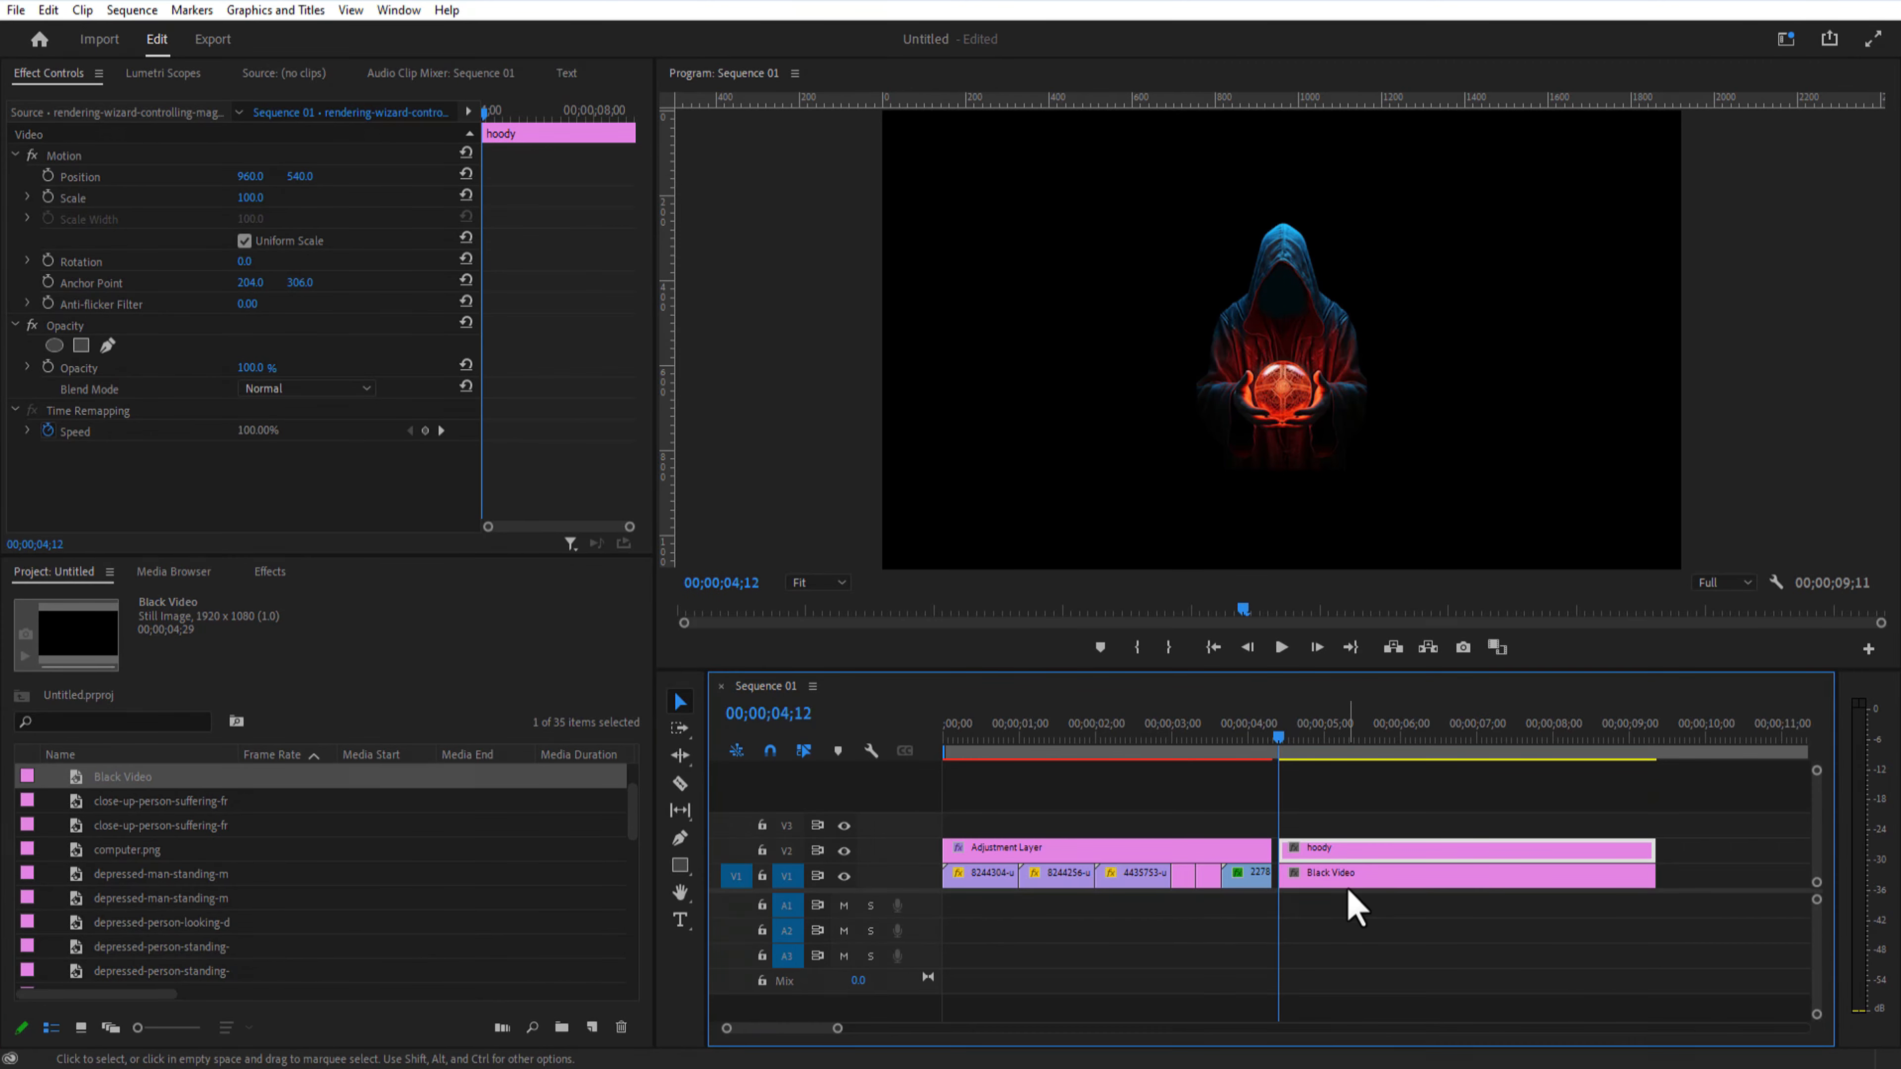
Step: Set the hoody clip's Scale to 180 and its vertical Position to 666
{"action": "left_click", "coordinate": [1324, 877]}
{"action": "left_click", "coordinate": [1323, 850]}
{"action": "left_click_drag", "start_coordinate": [250, 198], "coordinate": [310, 198]}
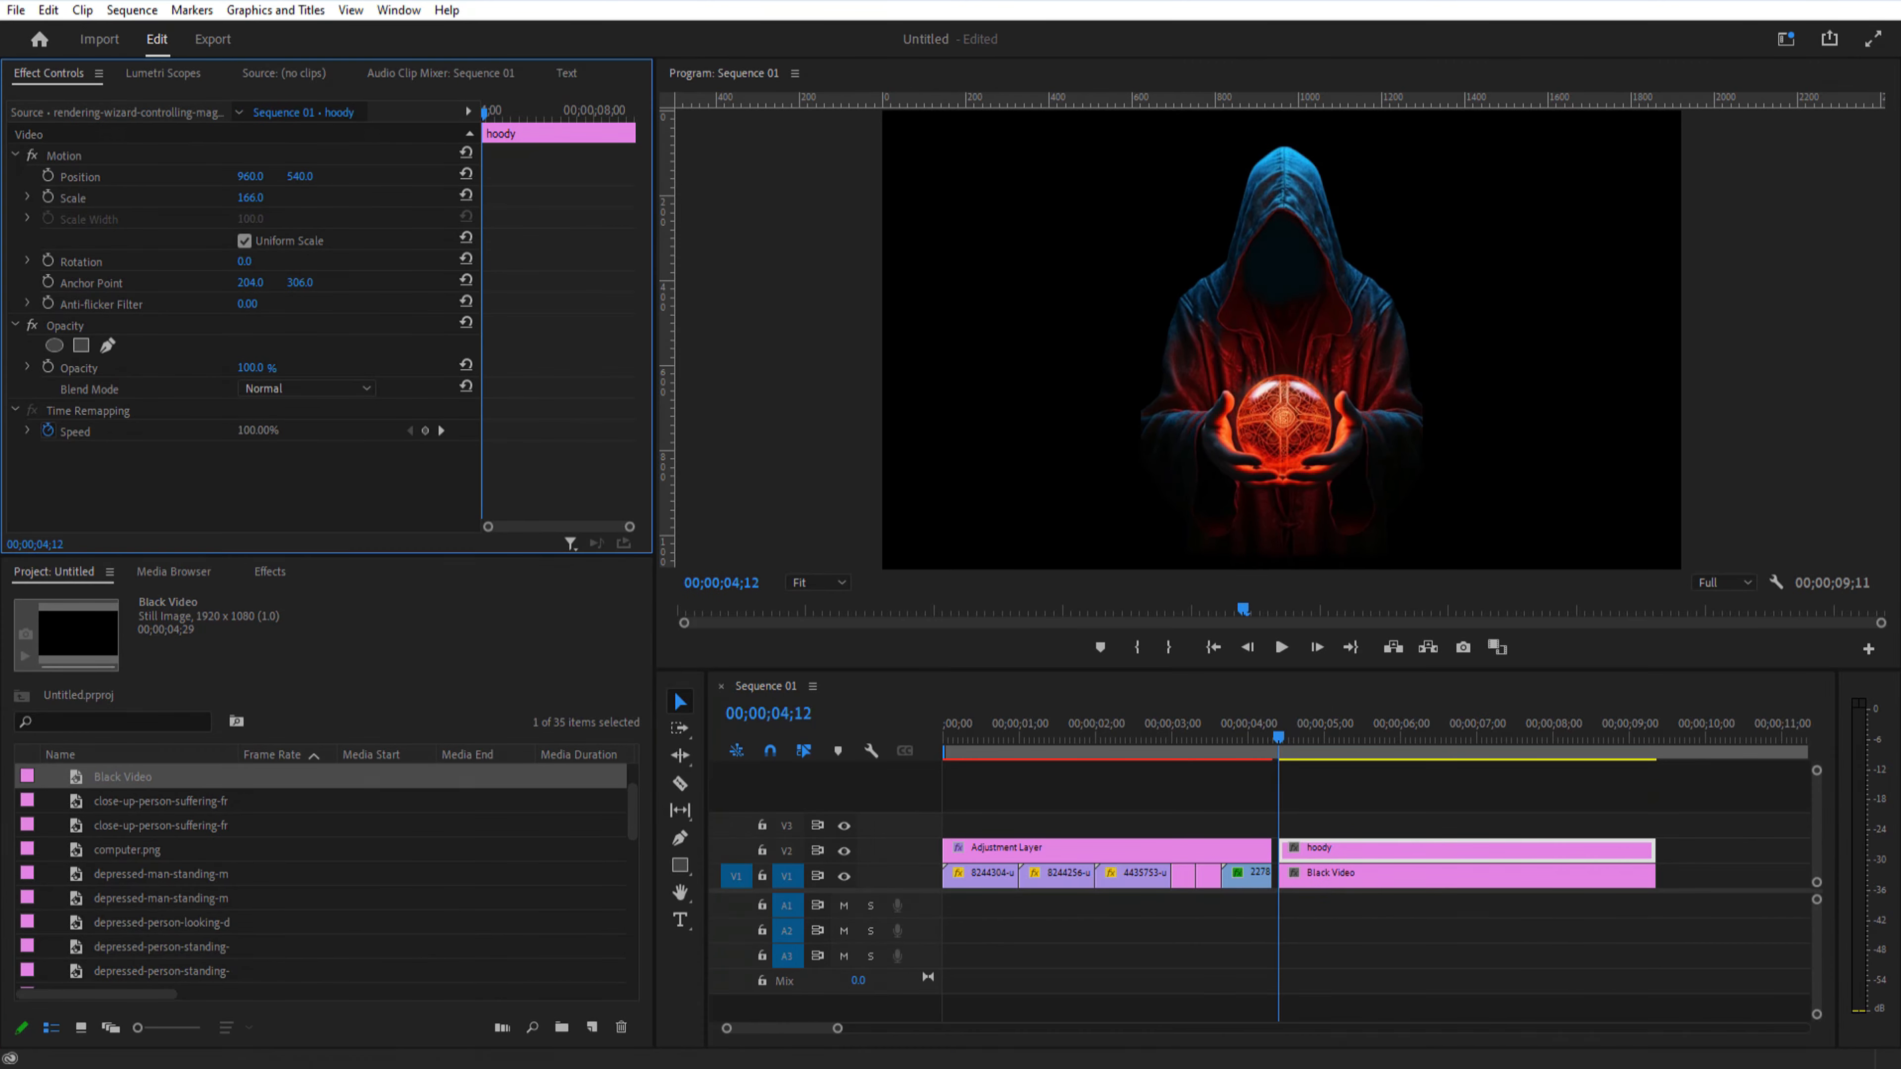
{"action": "left_click_drag", "start_coordinate": [300, 176], "coordinate": [394, 176]}
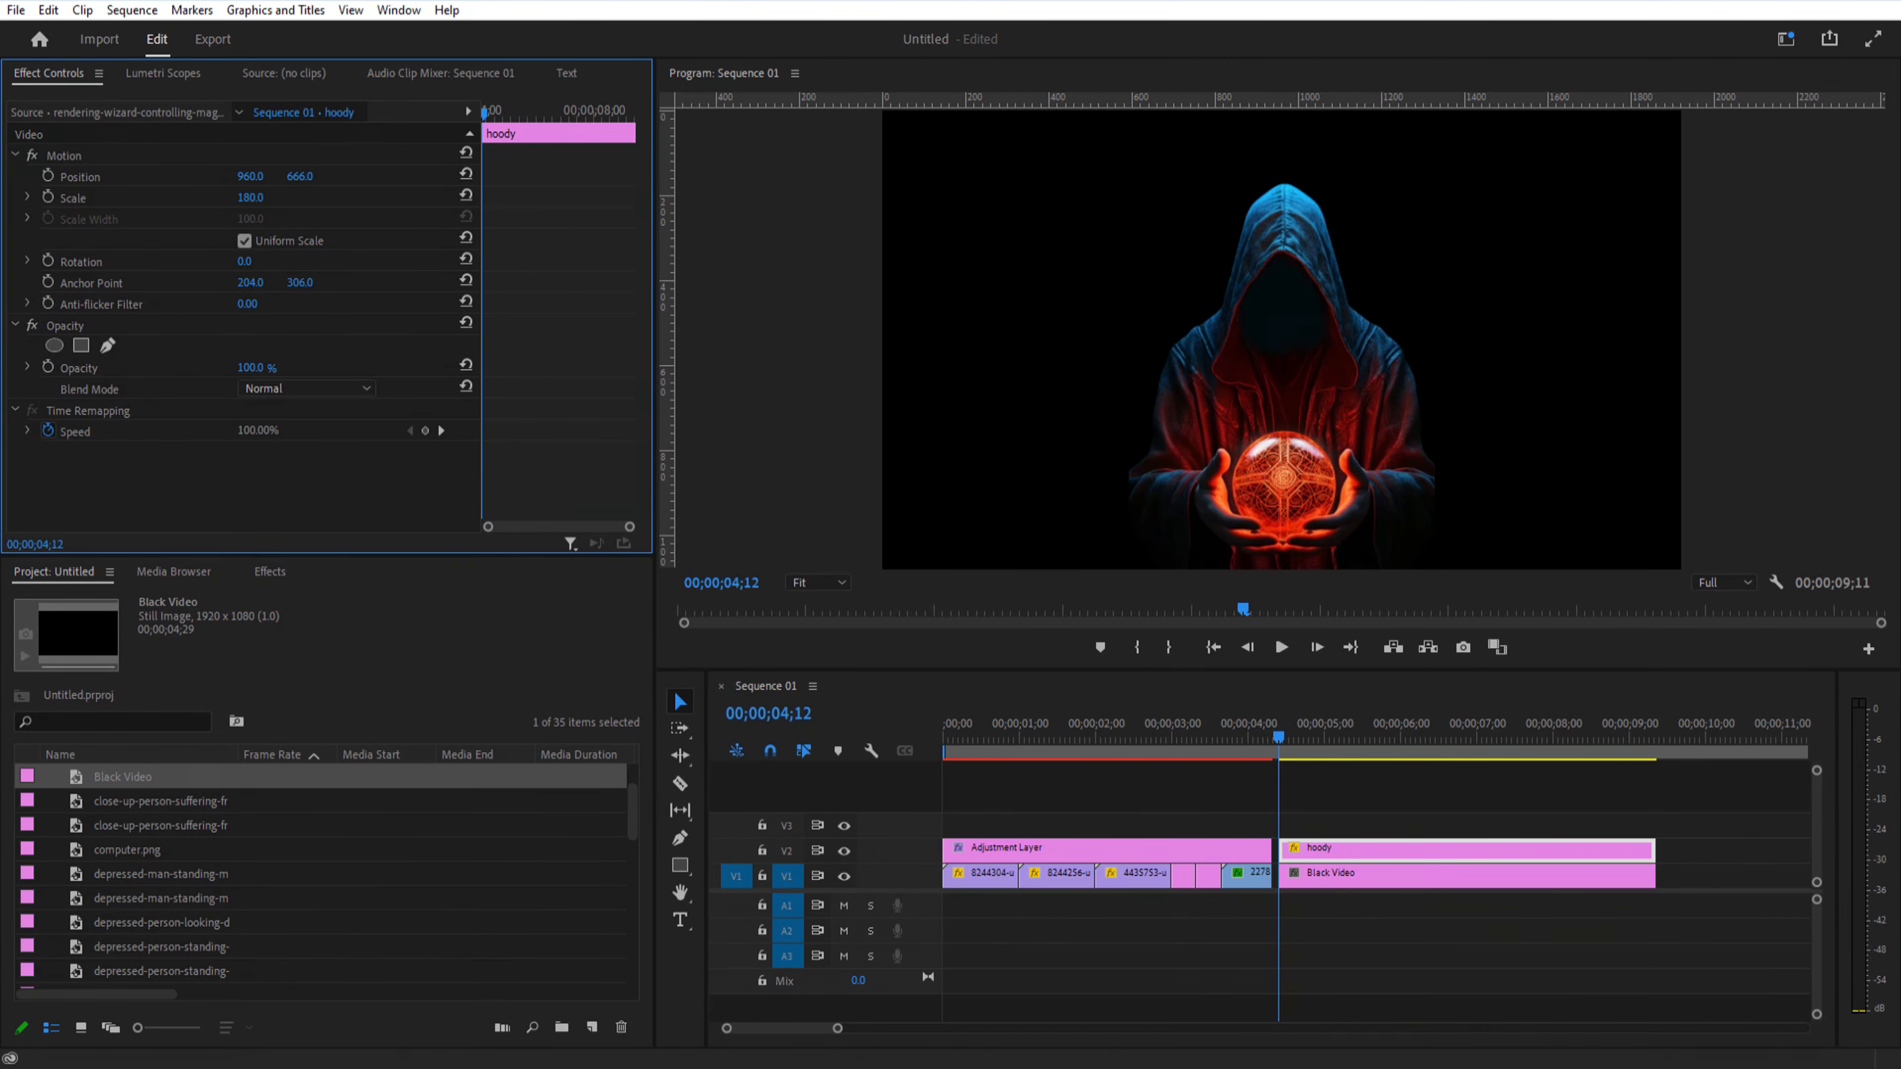
Step: Duplicate the hoody clip onto V3 and set the copy's horizontal Position to 1613
{"action": "left_click", "coordinate": [1320, 807]}
{"action": "left_click", "coordinate": [1316, 851]}
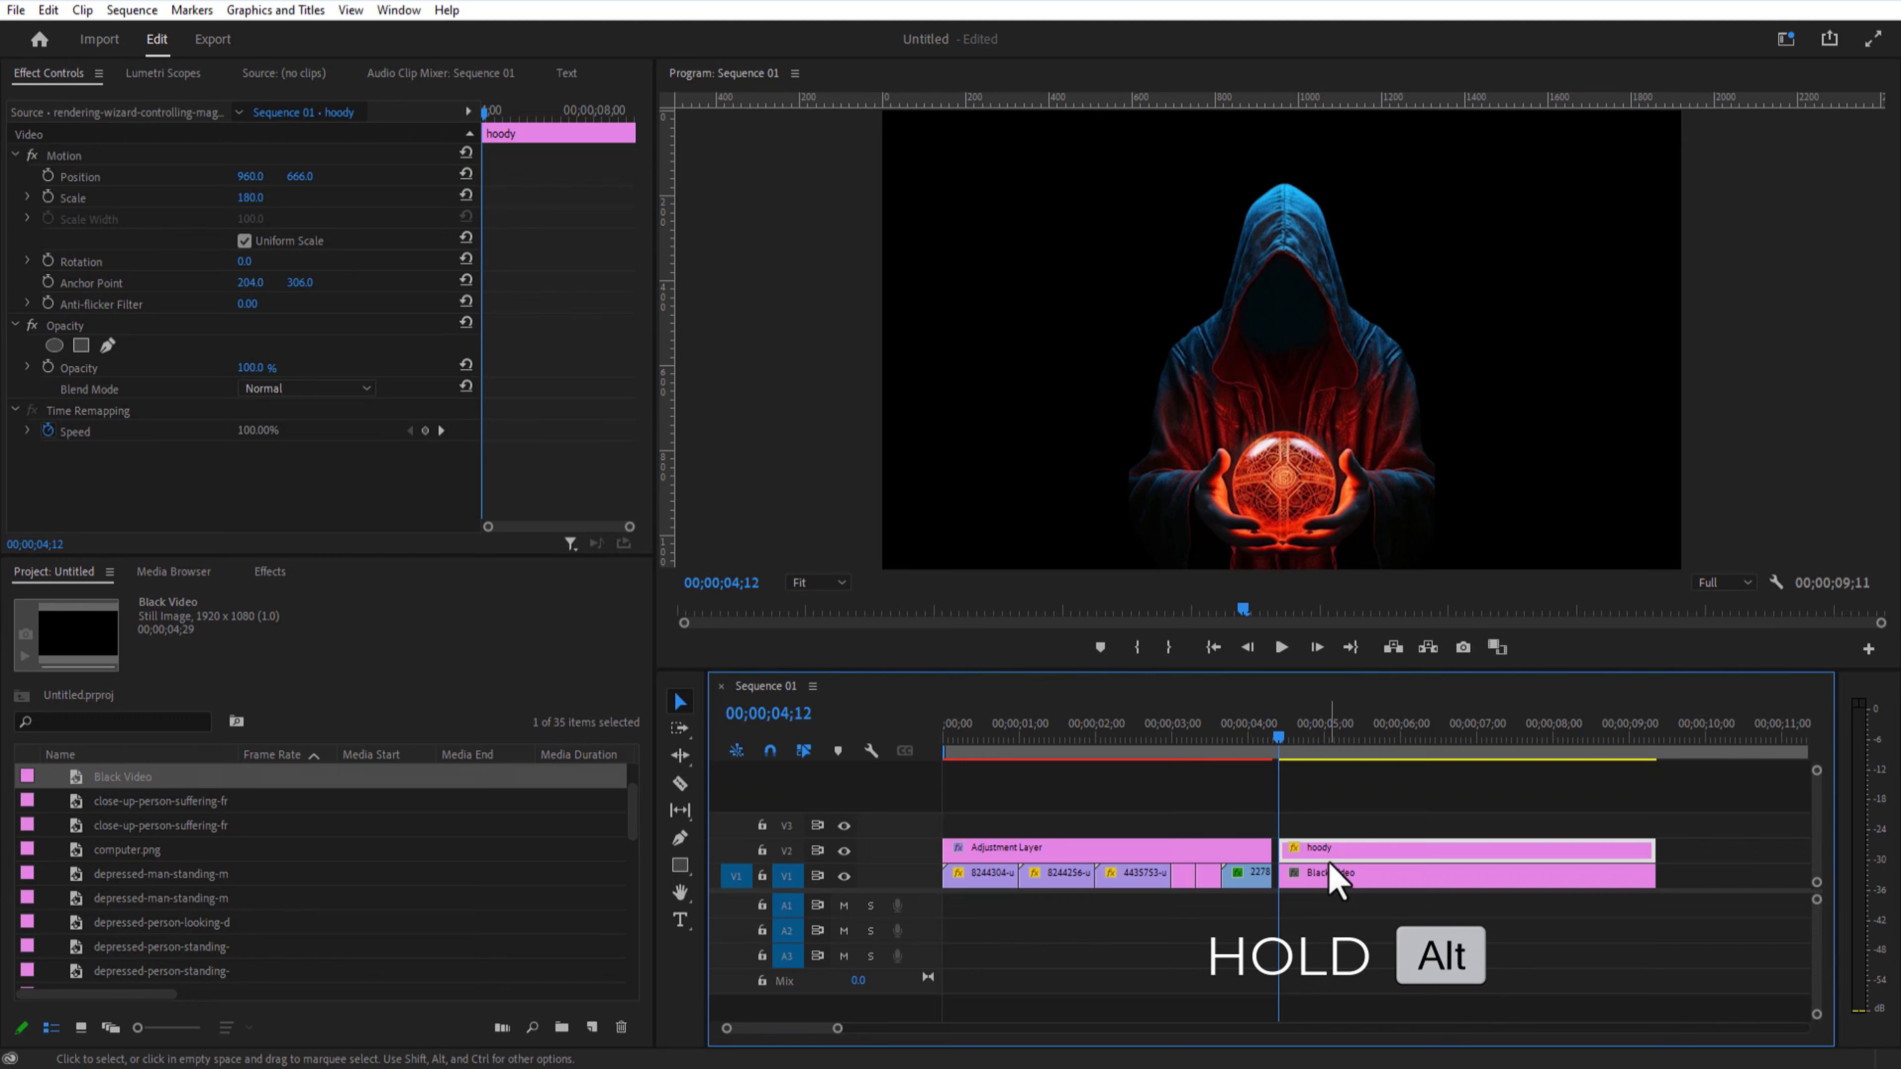
{"action": "left_click_drag", "start_coordinate": [1328, 867], "coordinate": [1329, 824]}
{"action": "left_click_drag", "start_coordinate": [250, 176], "coordinate": [739, 176]}
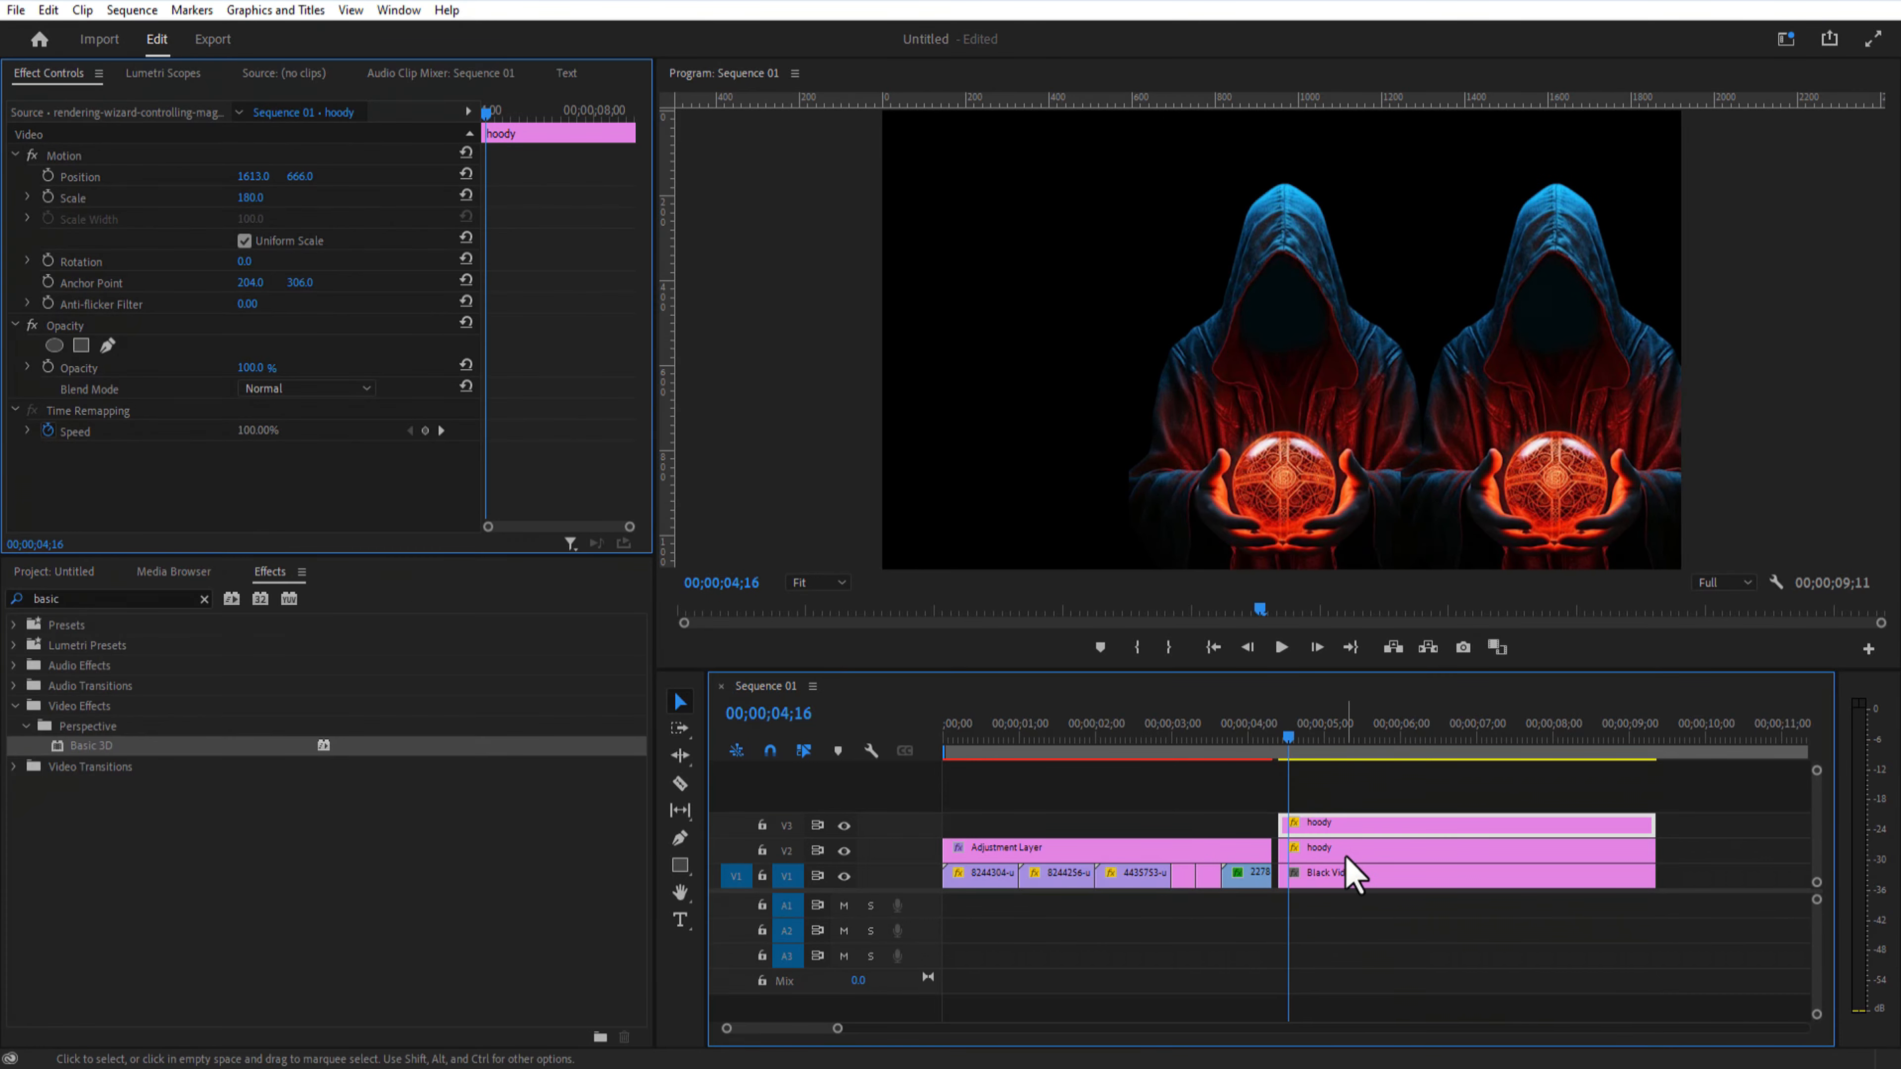
Step: Apply the Basic 3D effect to the hoody copy on V3
{"action": "left_click", "coordinate": [1340, 852]}
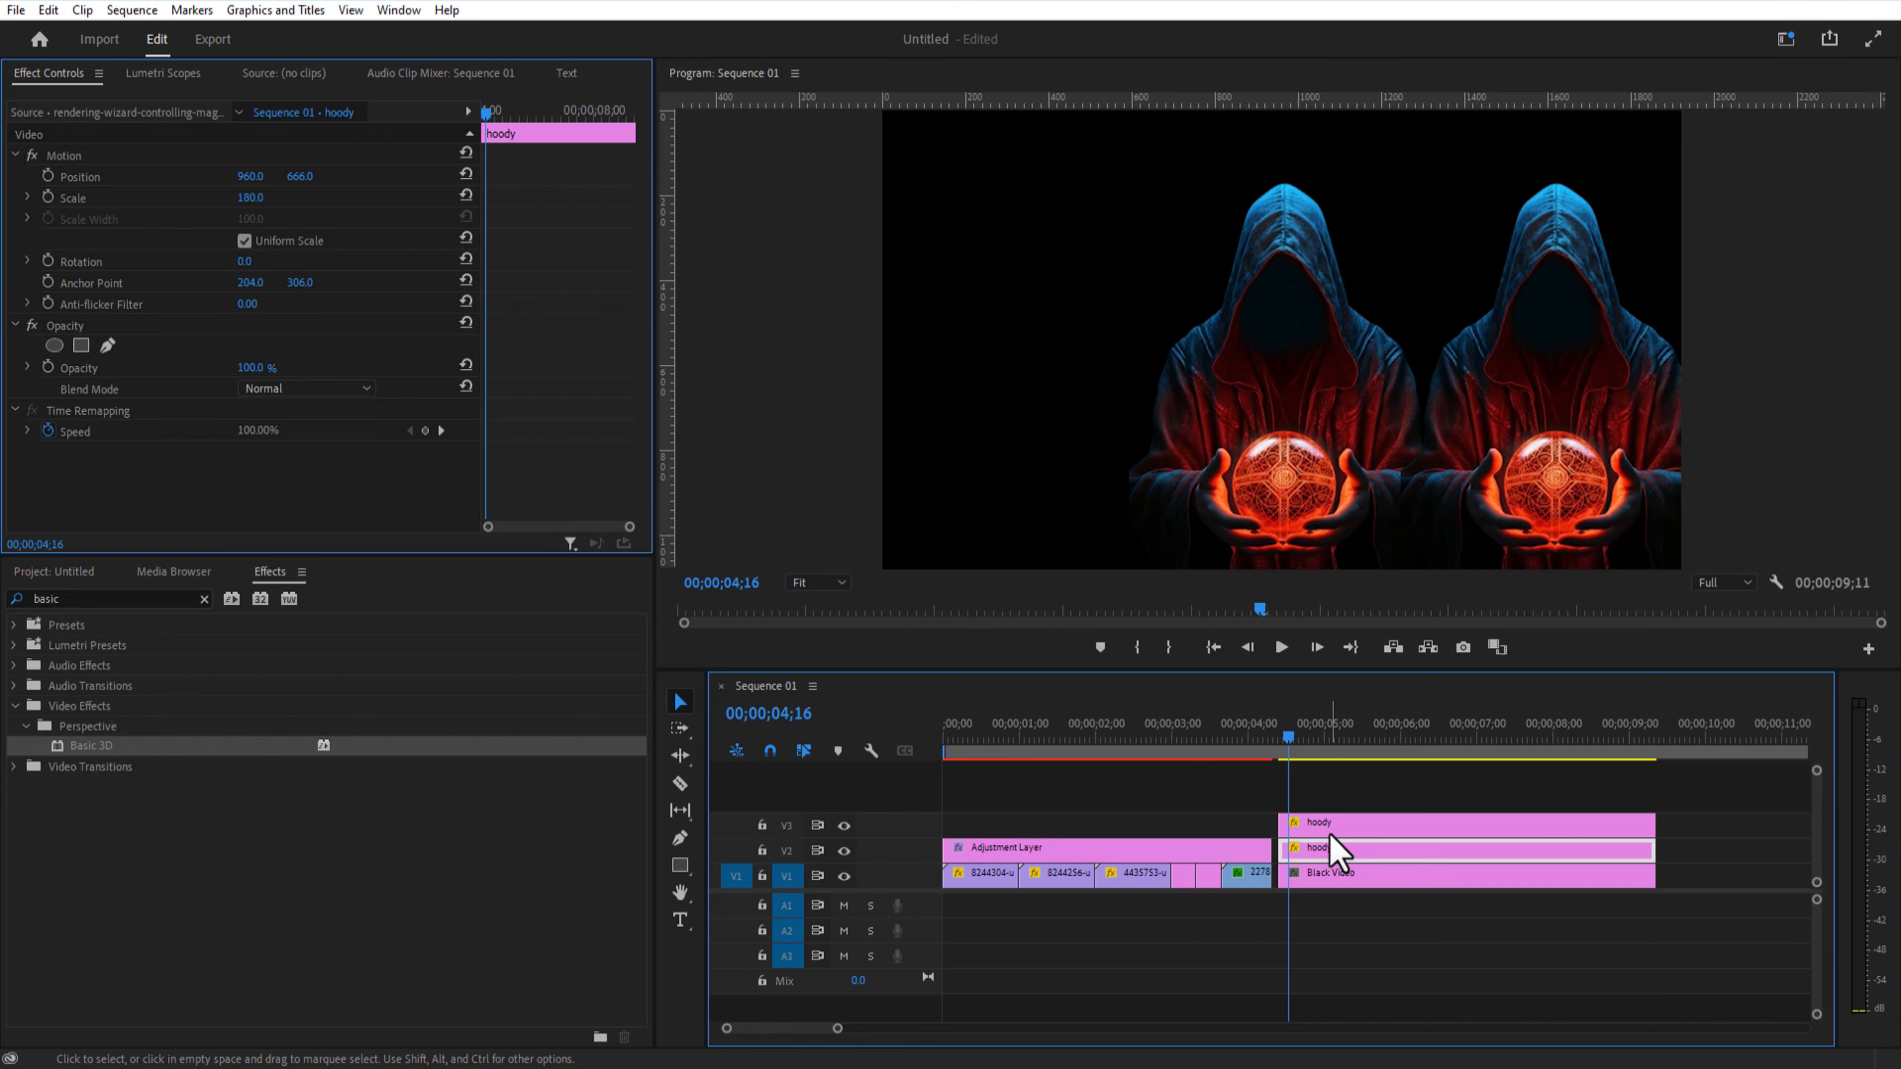
{"action": "left_click", "coordinate": [1332, 834]}
{"action": "left_click_drag", "start_coordinate": [91, 746], "coordinate": [1385, 824]}
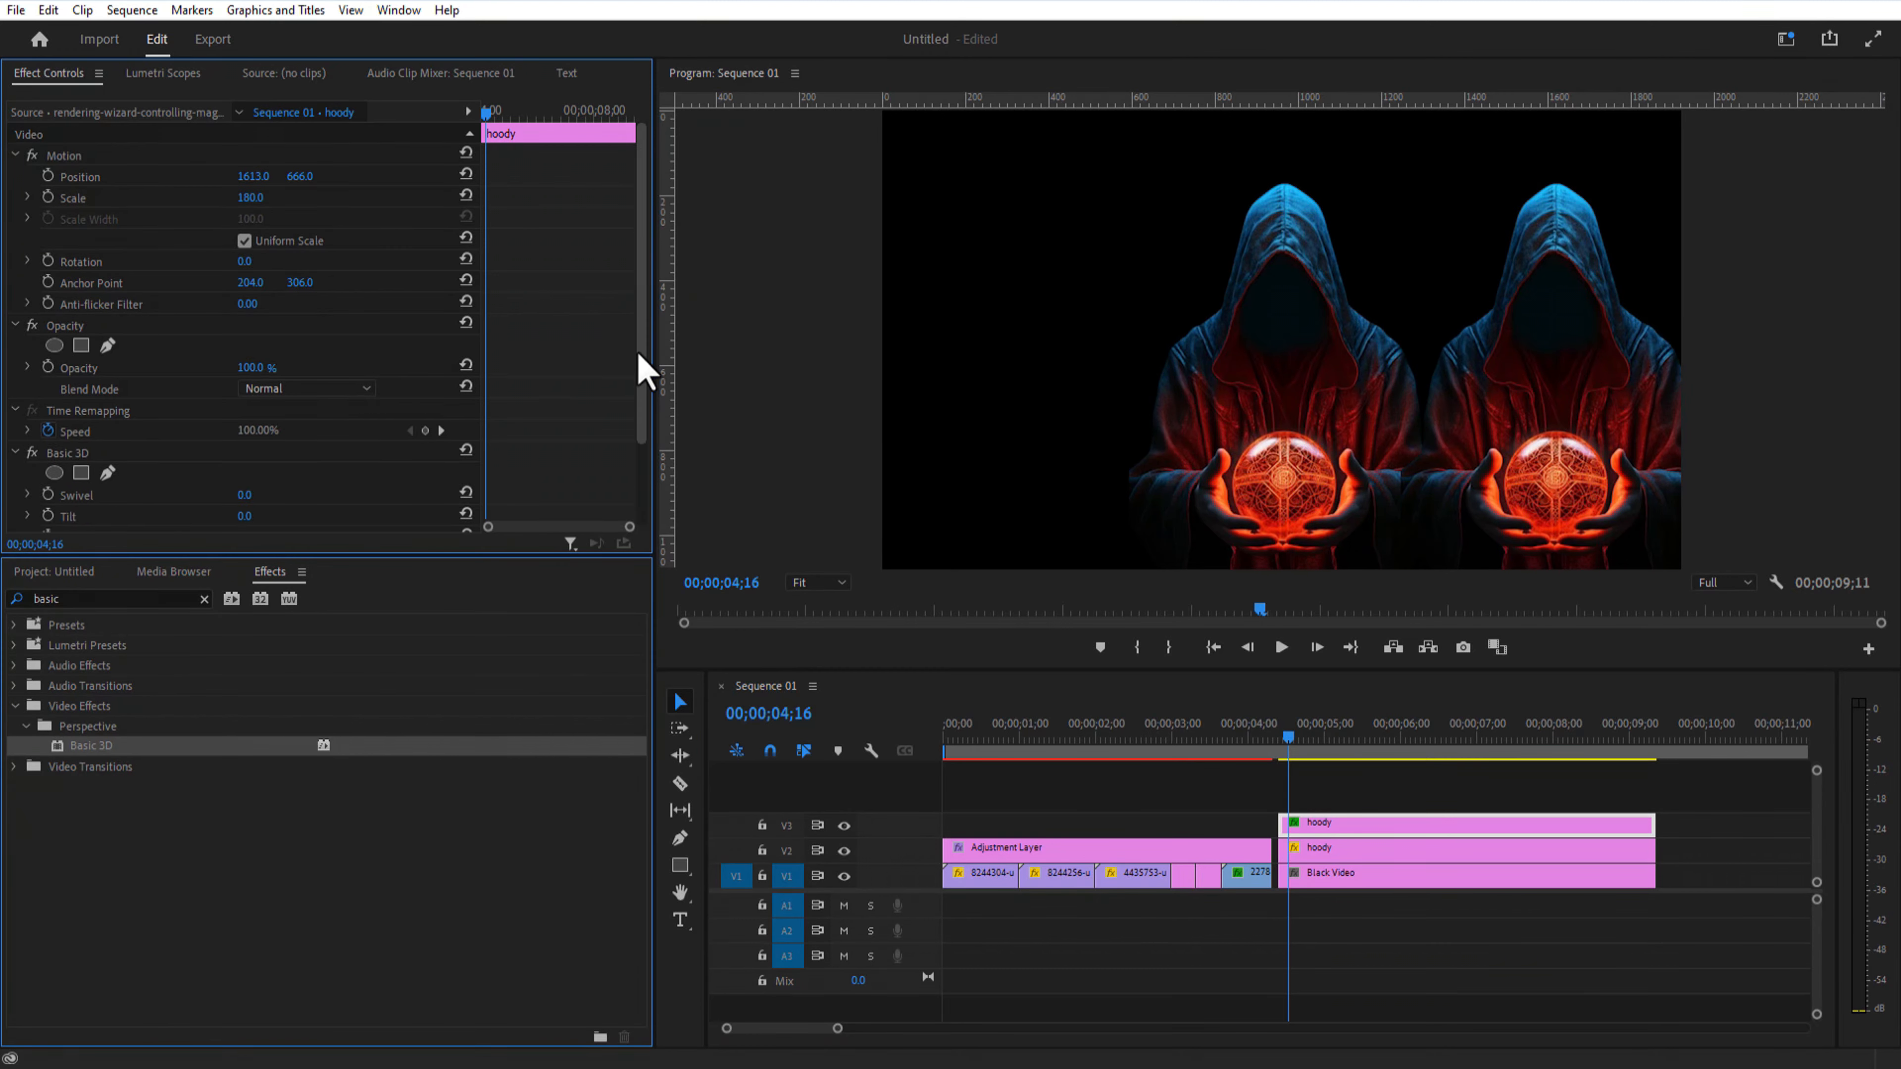
Step: Push the V3 hoody copy back by increasing its Distance to Image, and set its vertical Position to 706
{"action": "left_click_drag", "start_coordinate": [640, 366], "coordinate": [649, 446]}
{"action": "left_click_drag", "start_coordinate": [244, 435], "coordinate": [271, 435]}
{"action": "left_click_drag", "start_coordinate": [647, 276], "coordinate": [647, 197]}
{"action": "left_click_drag", "start_coordinate": [299, 176], "coordinate": [326, 175]}
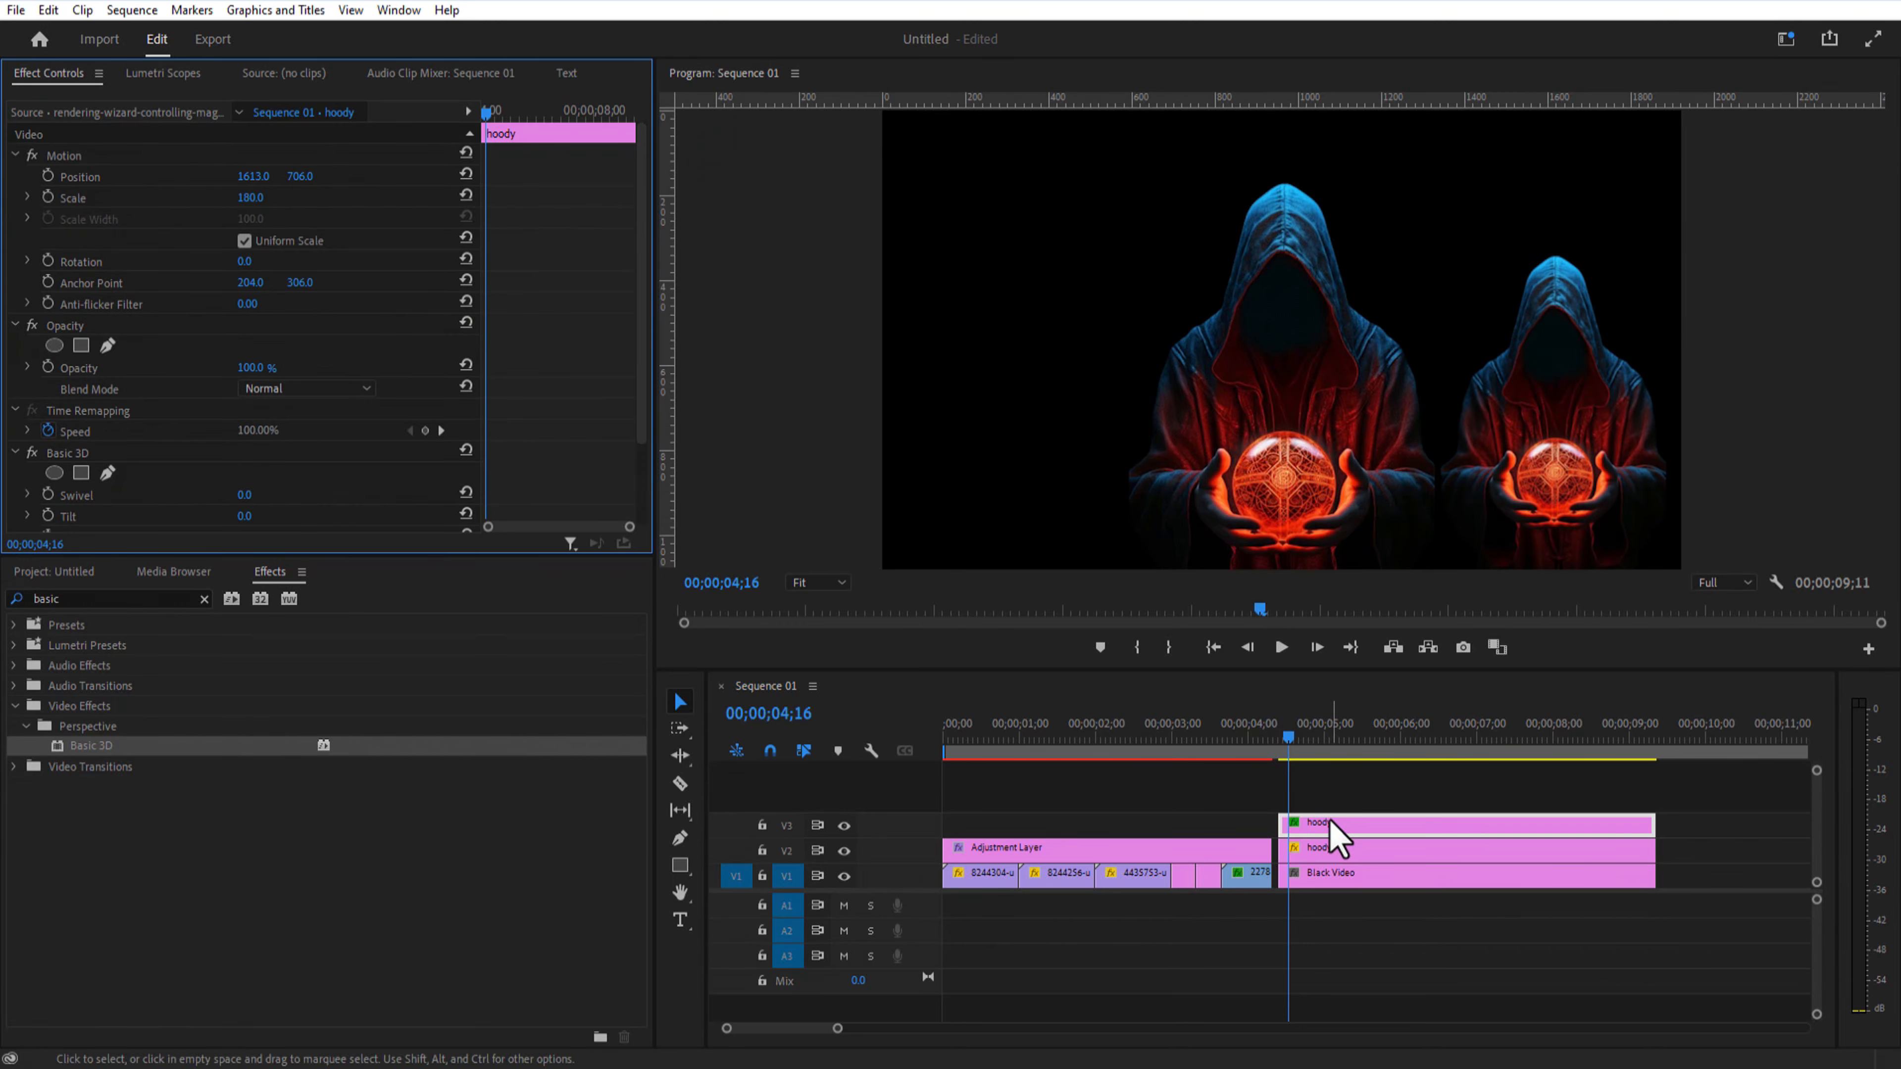
Step: Duplicate the V3 hoody clip onto V4 and set the new copy's horizontal Position to 280
{"action": "left_click_drag", "start_coordinate": [1332, 829], "coordinate": [1341, 808]}
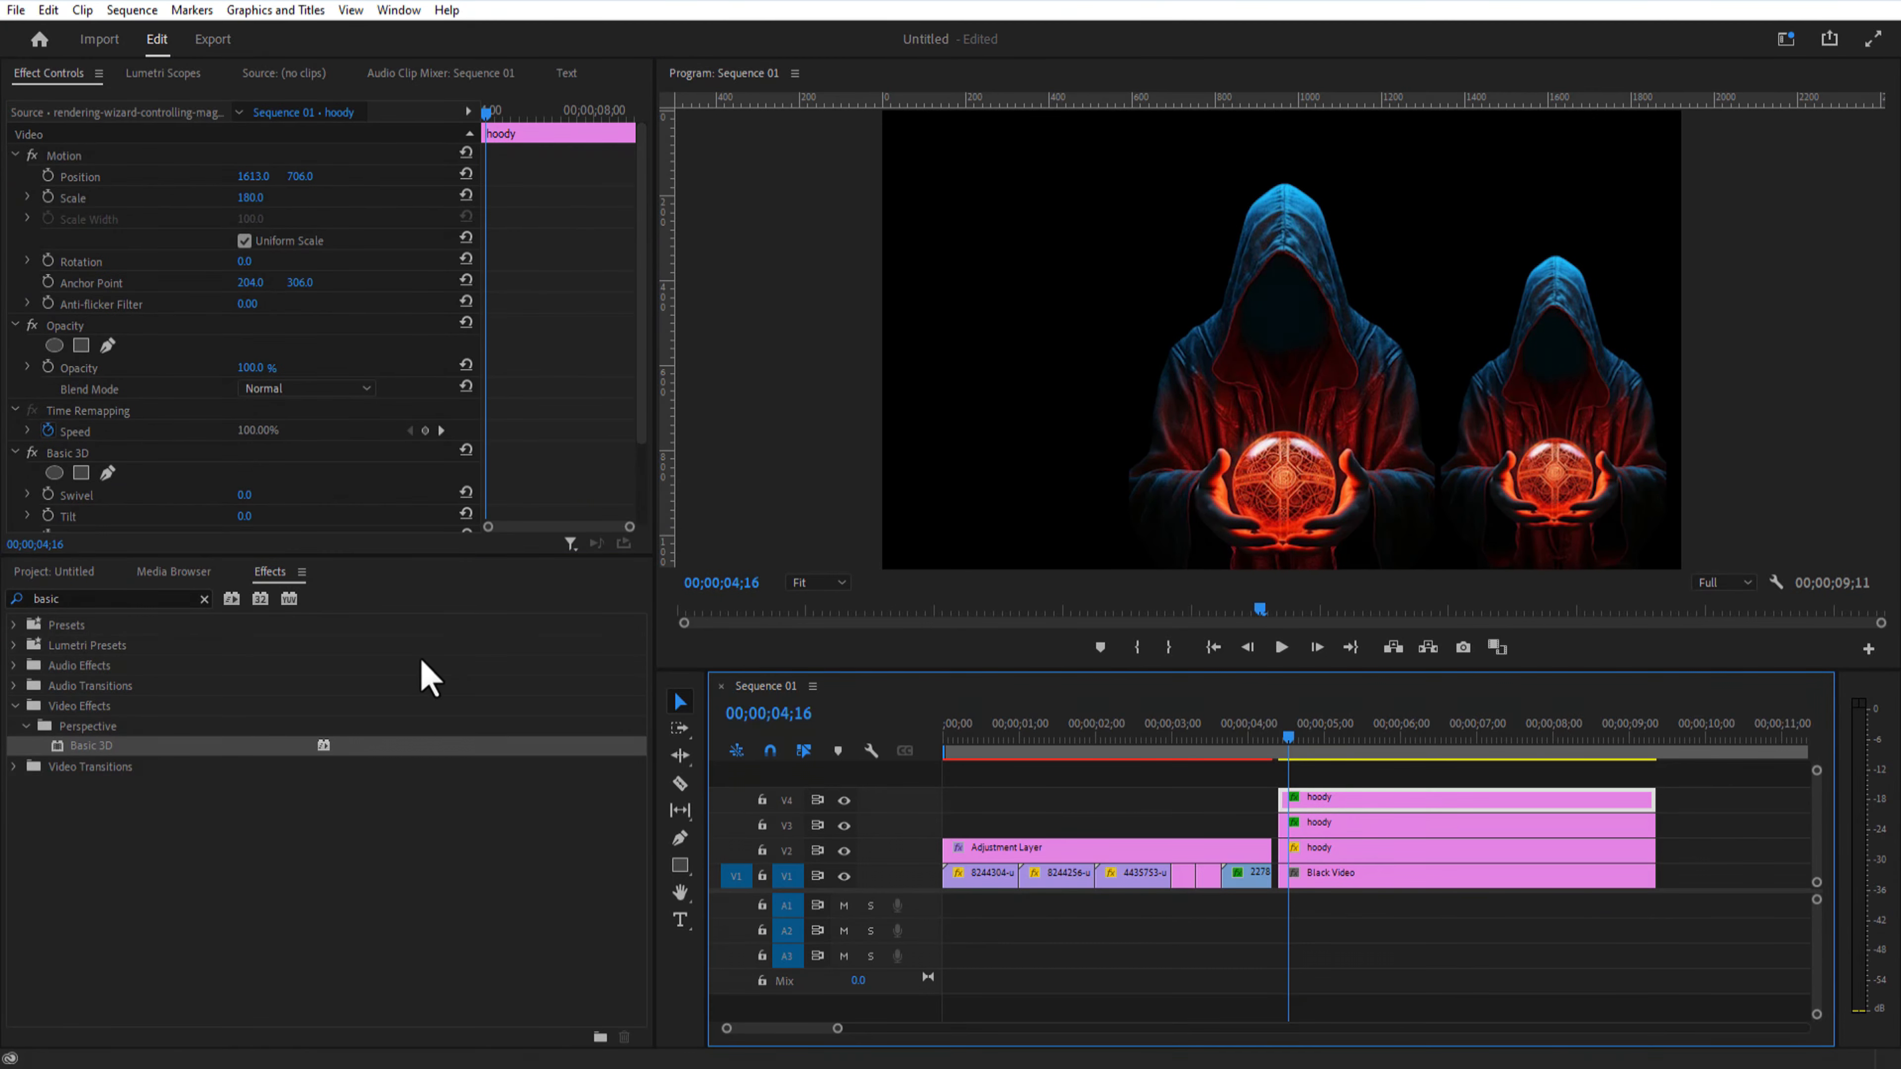
{"action": "left_click_drag", "start_coordinate": [253, 176], "coordinate": [149, 177]}
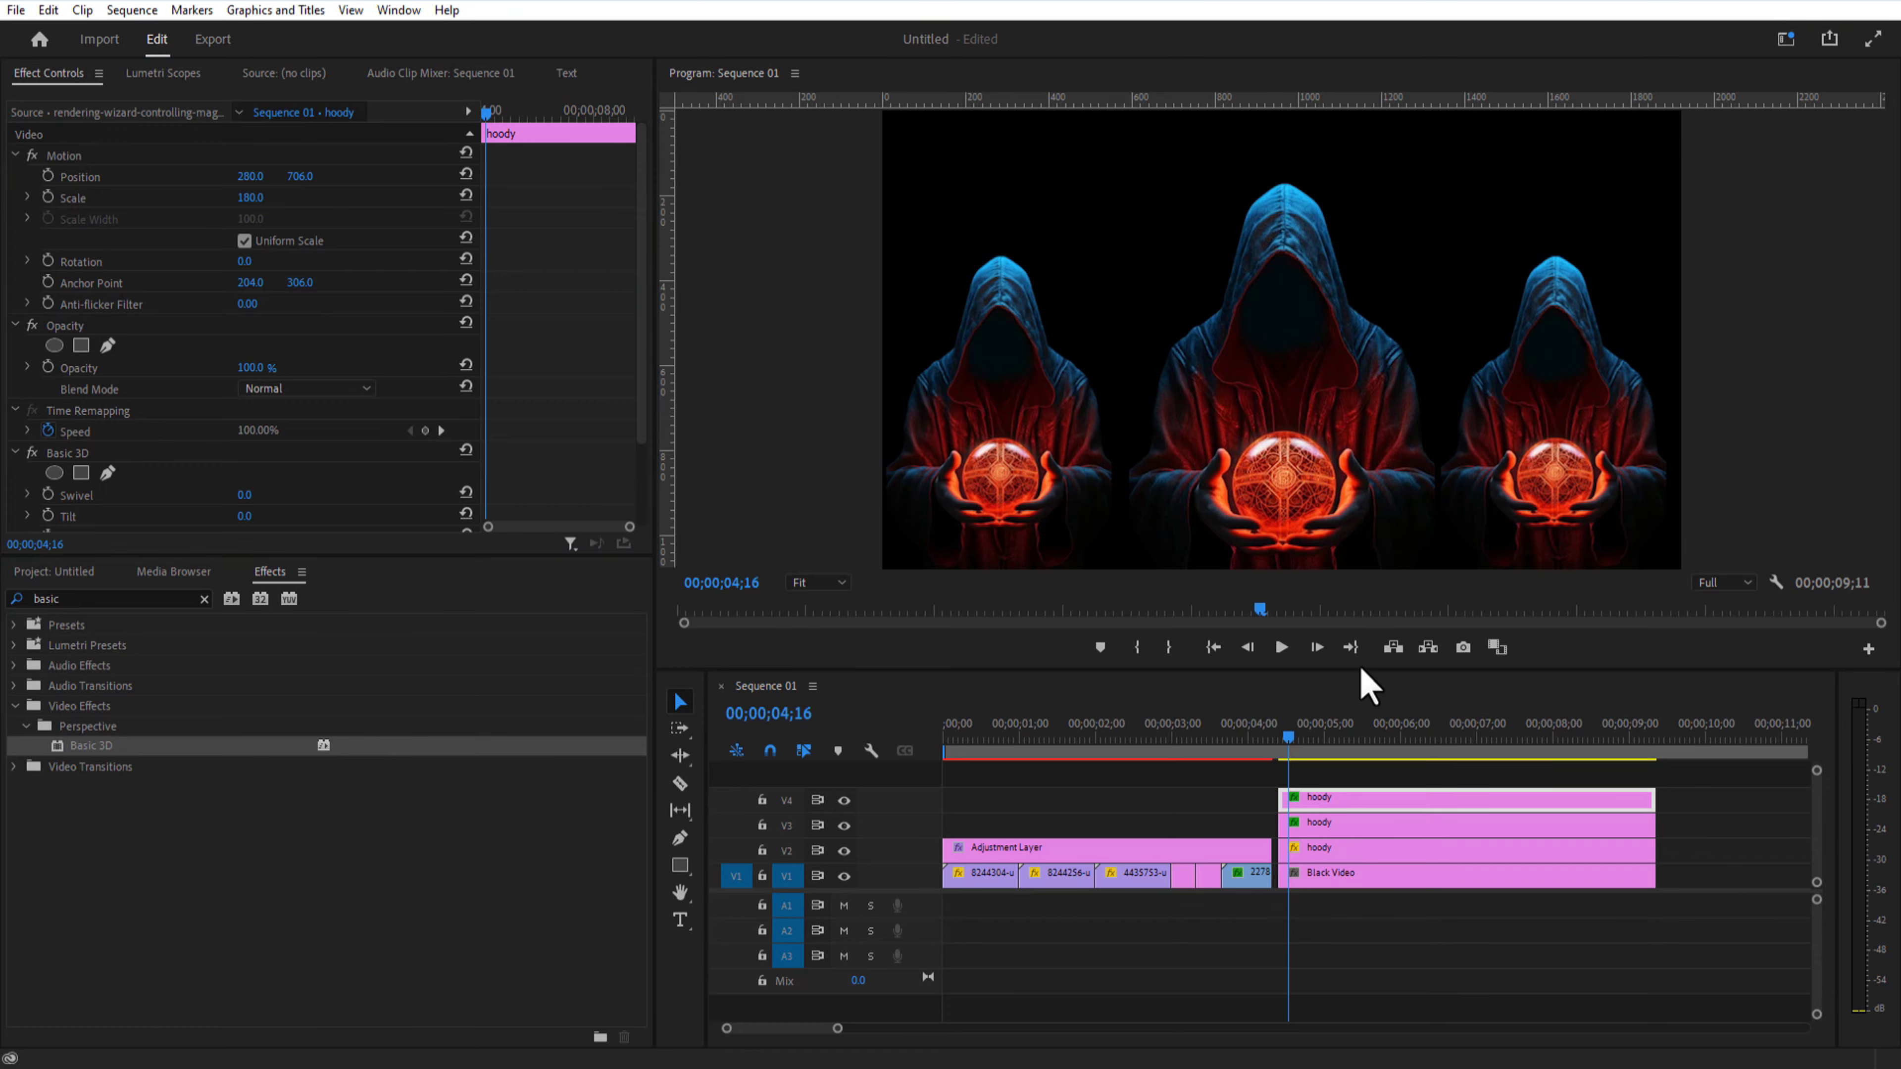
Step: Duplicate the V4 hoody clip onto V5, and nest the hoody clips on V2 to V4 as foreground
{"action": "left_click_drag", "start_coordinate": [1367, 670], "coordinate": [1359, 590]}
{"action": "left_click_drag", "start_coordinate": [1347, 772], "coordinate": [1341, 741]}
{"action": "left_click_drag", "start_coordinate": [1696, 814], "coordinate": [1480, 762]}
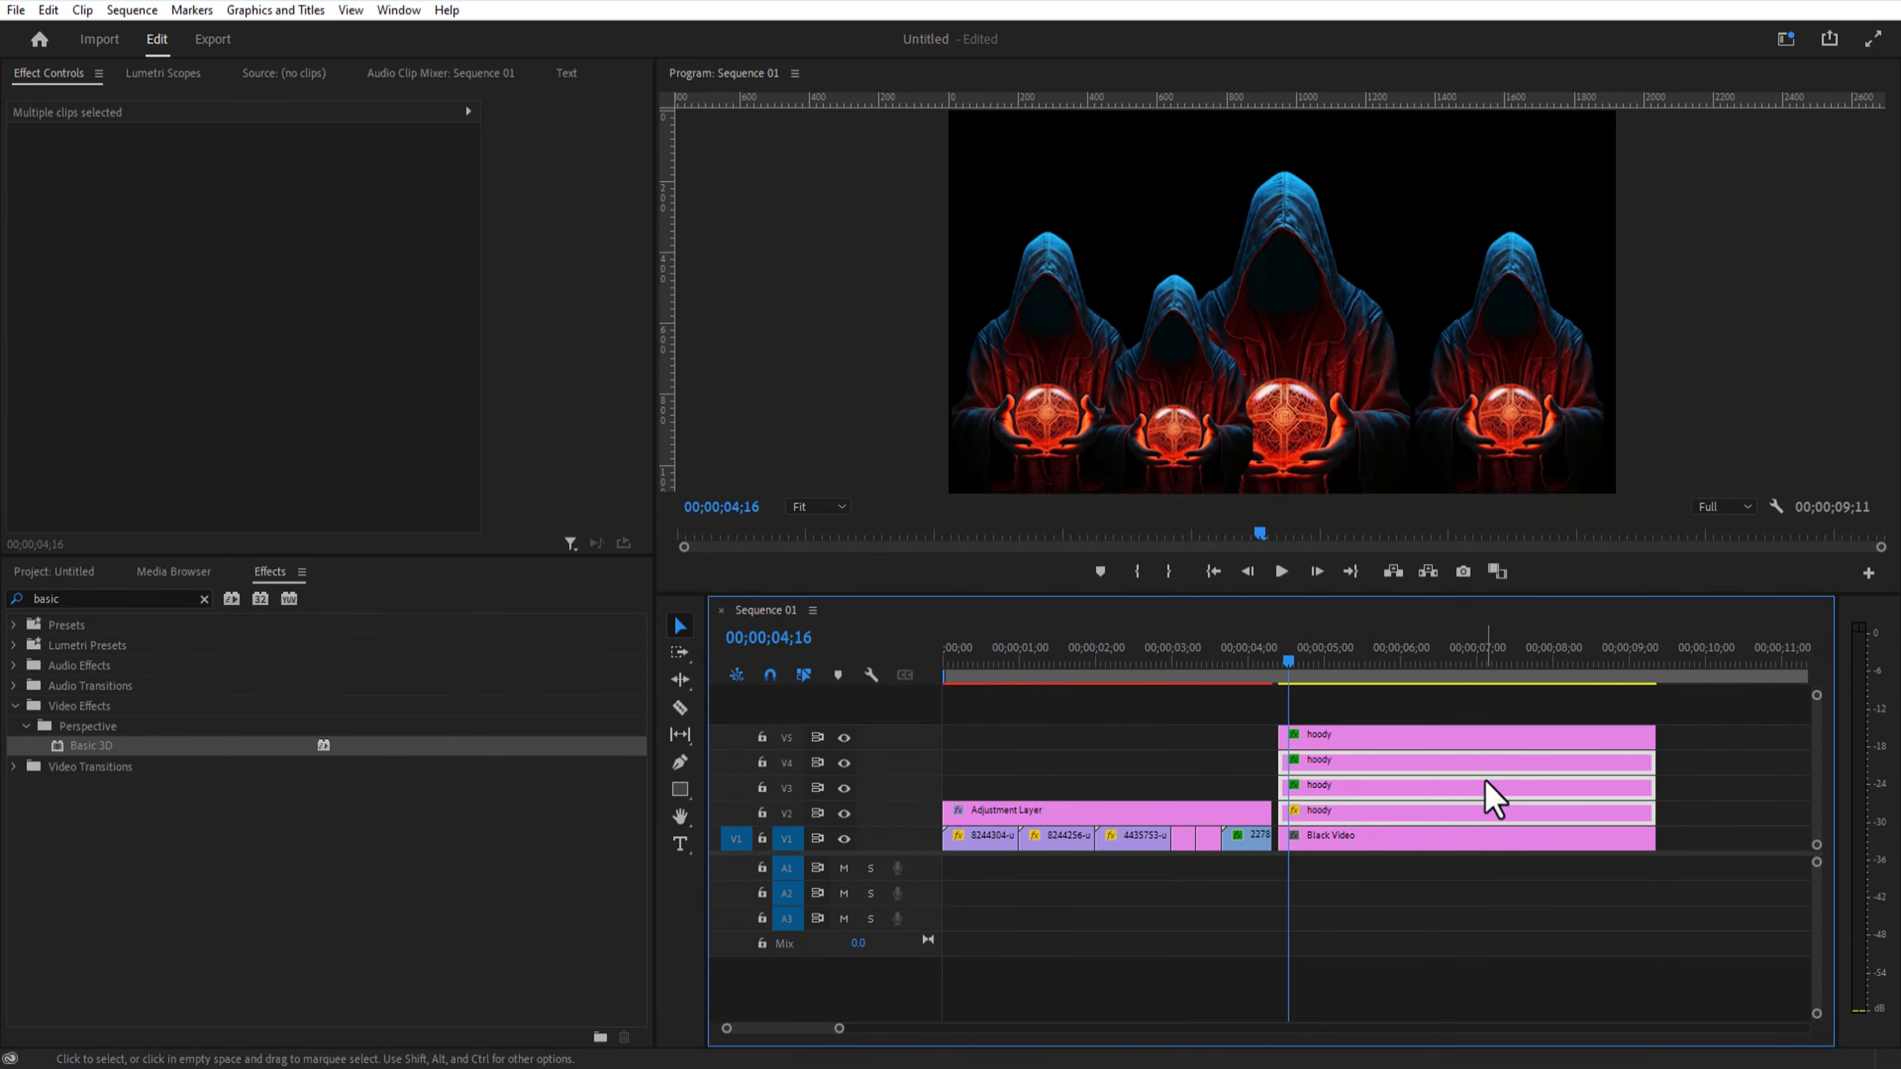
{"action": "right_click", "coordinate": [1411, 782]}
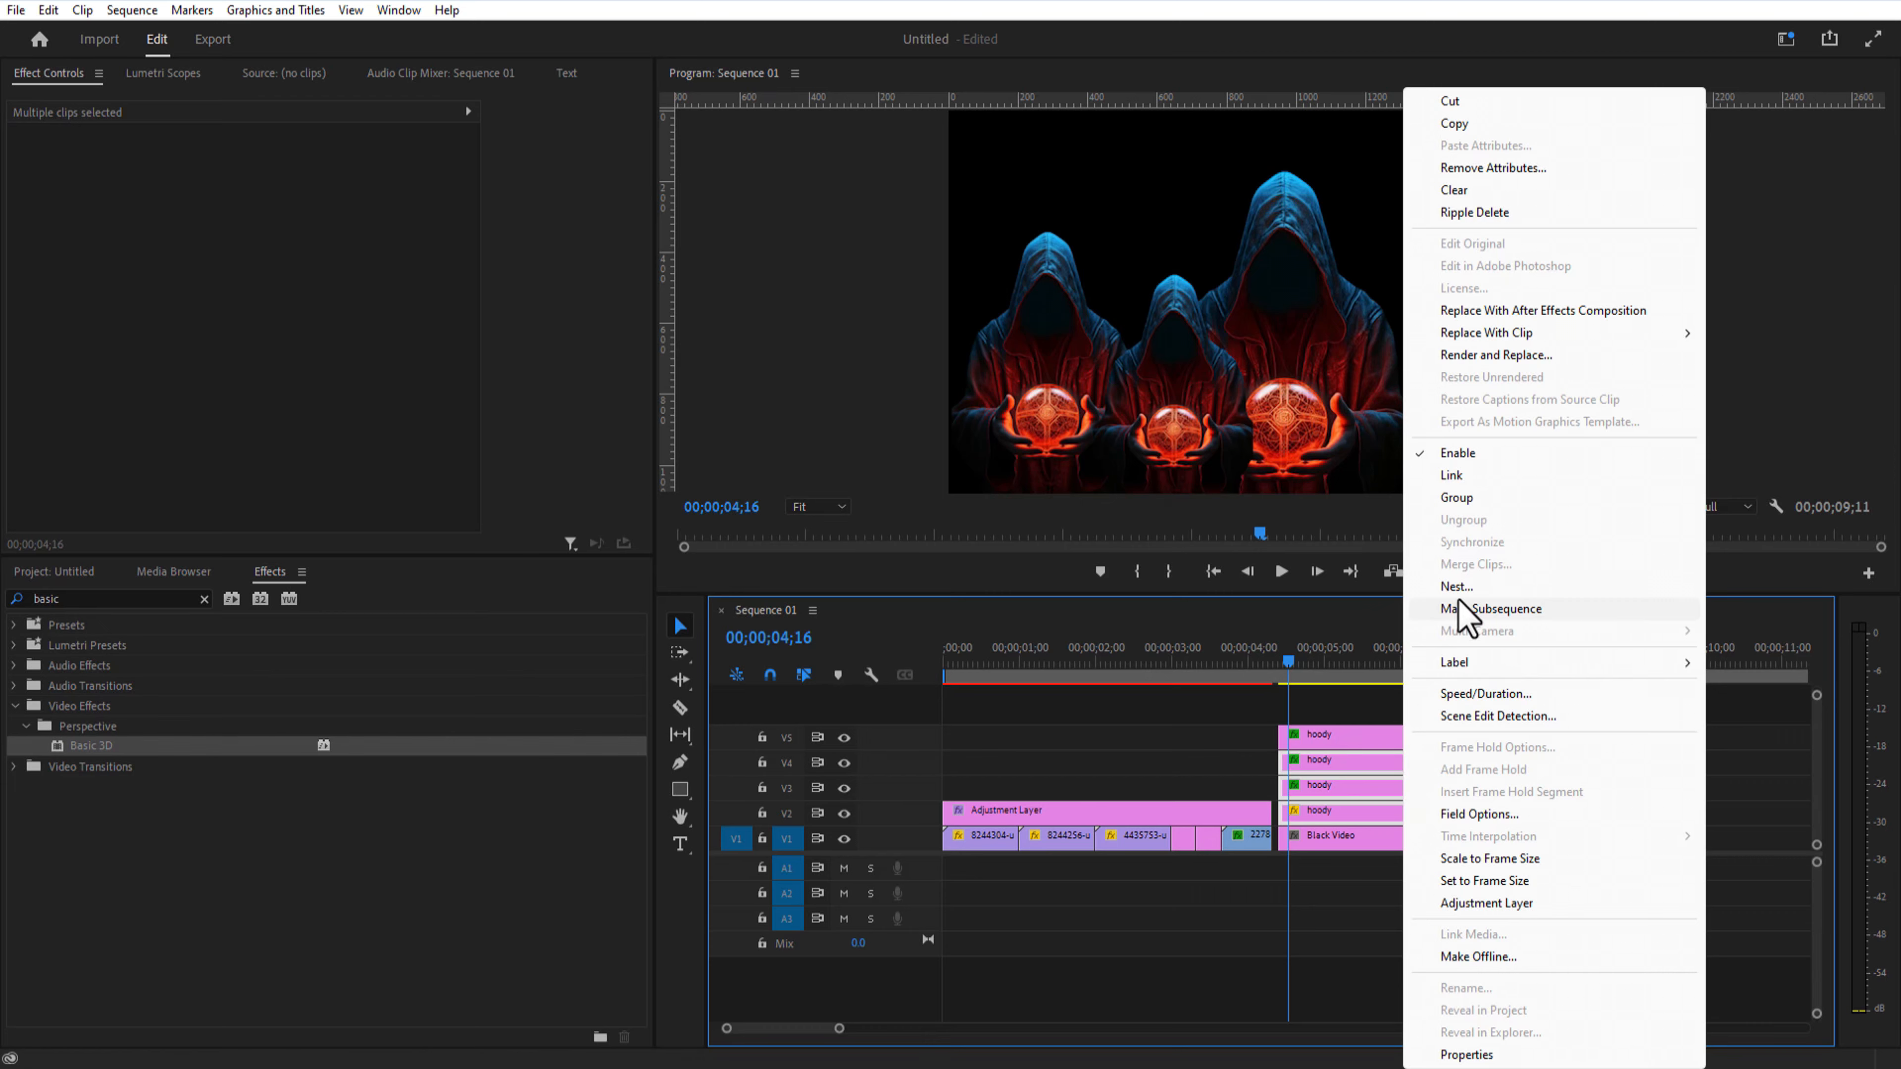
{"action": "left_click", "coordinate": [1557, 610]}
{"action": "type", "text": "foreground"}
{"action": "key", "text": "Return"}
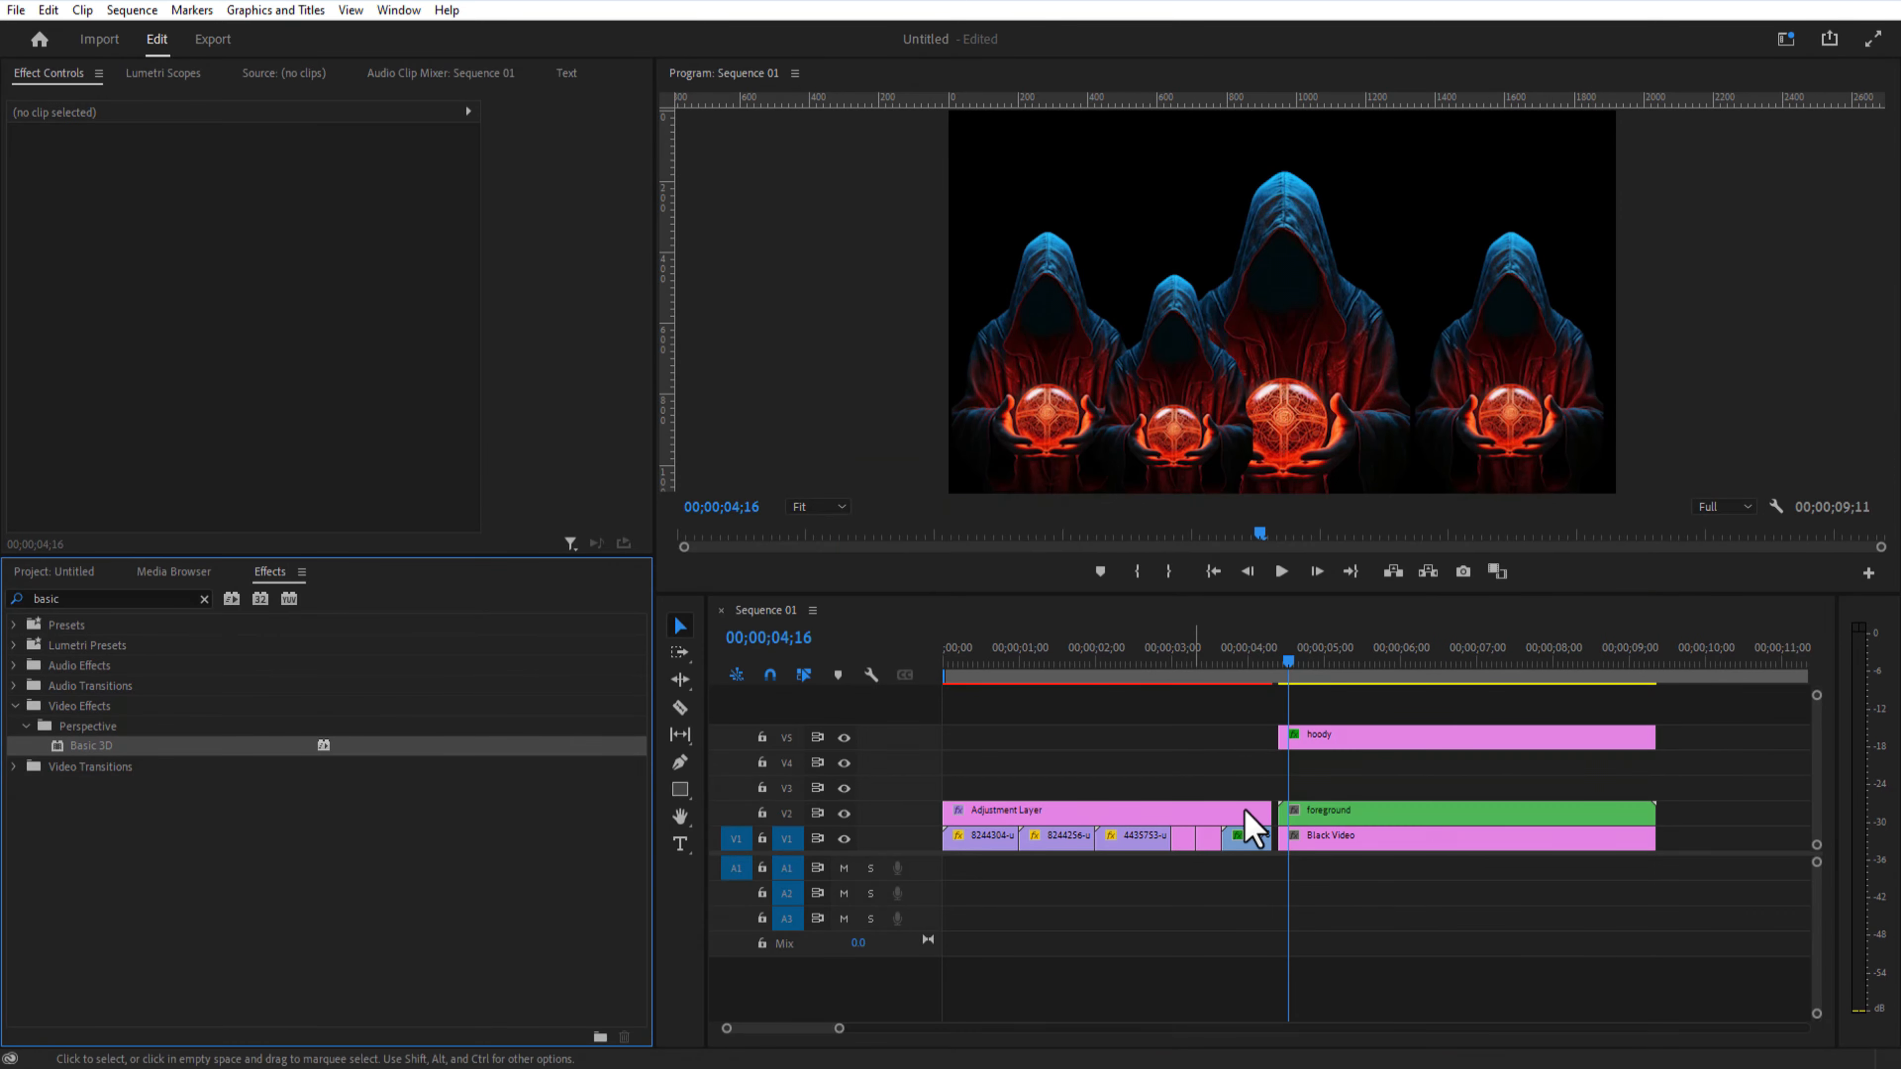
Step: Move the remaining hoody copy down to V2 and the foreground nest up to V6
{"action": "left_click_drag", "start_coordinate": [1347, 739], "coordinate": [1323, 818]}
{"action": "left_click_drag", "start_coordinate": [1323, 763], "coordinate": [1320, 709]}
{"action": "left_click", "coordinate": [1319, 814]}
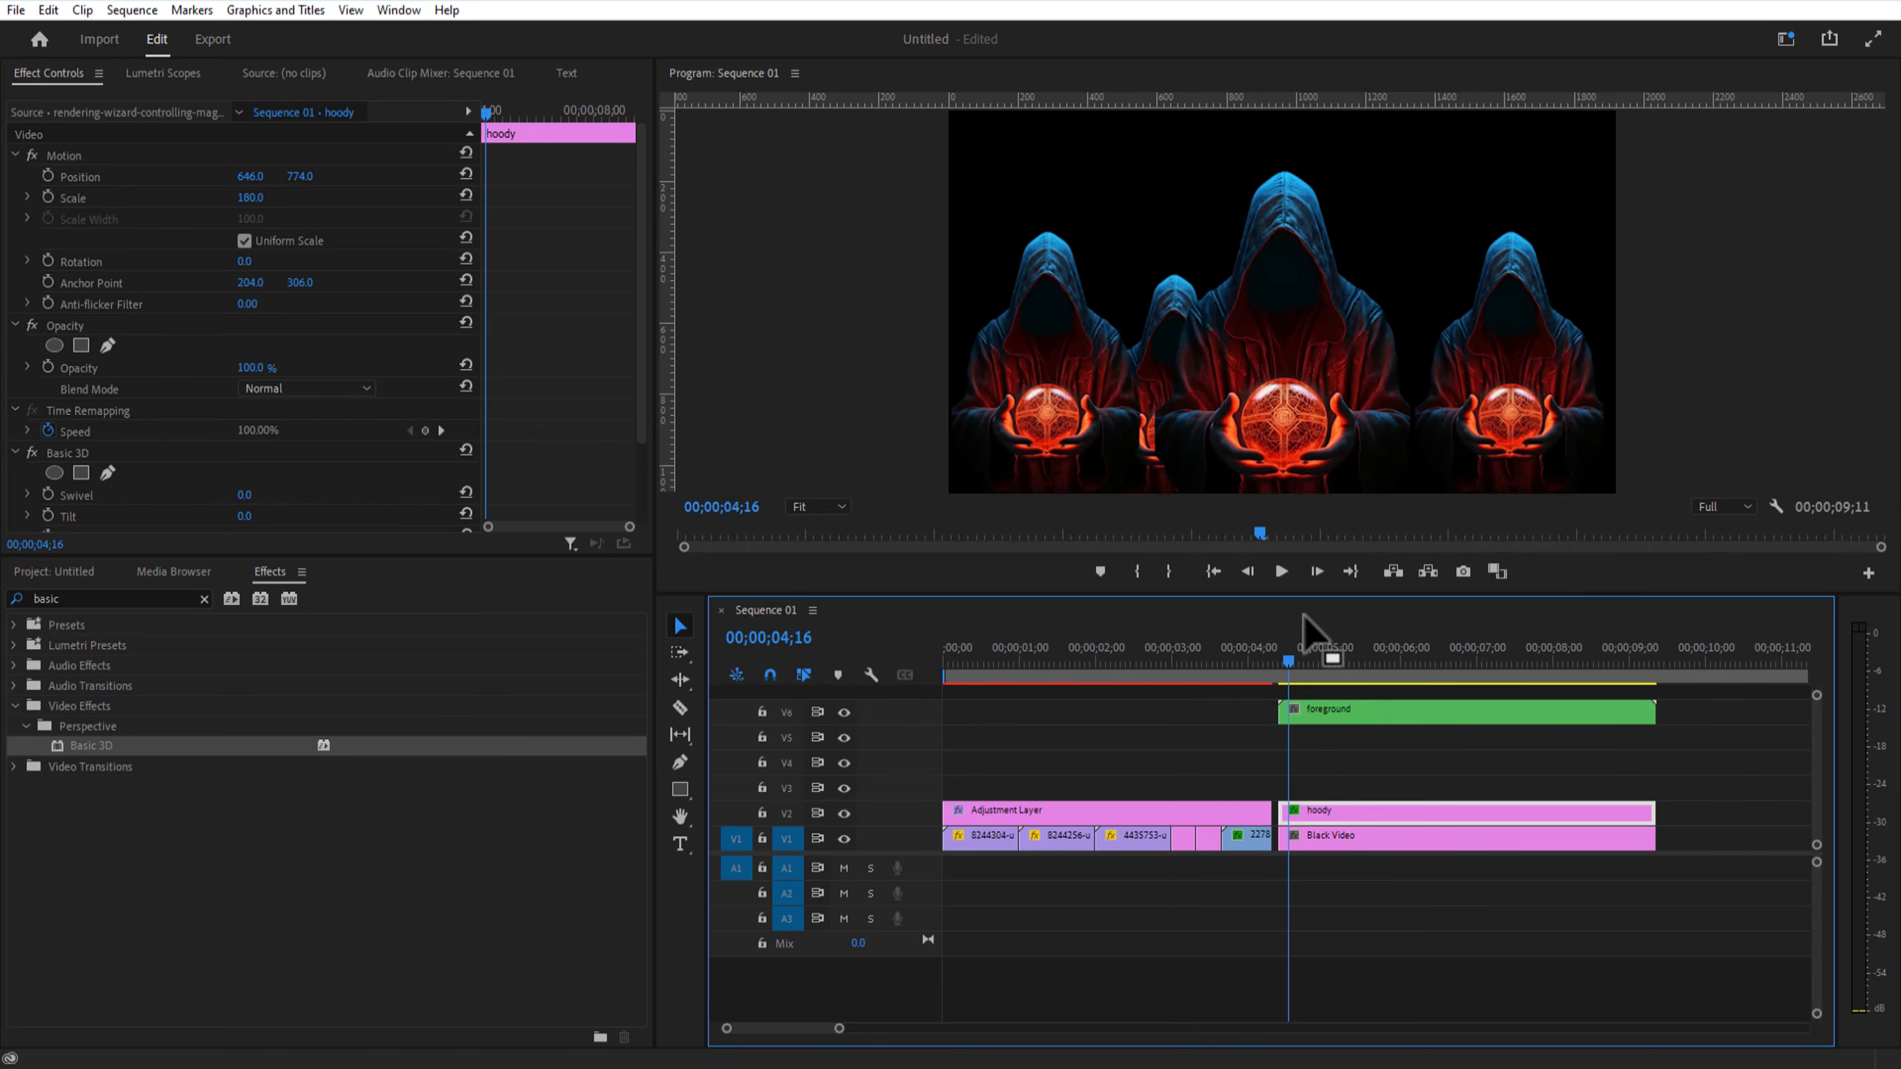
Step: Duplicate the V2 hoody clip up to V5 for a second row, and place another hoody copy on V7
{"action": "left_click_drag", "start_coordinate": [1302, 596], "coordinate": [1302, 657]}
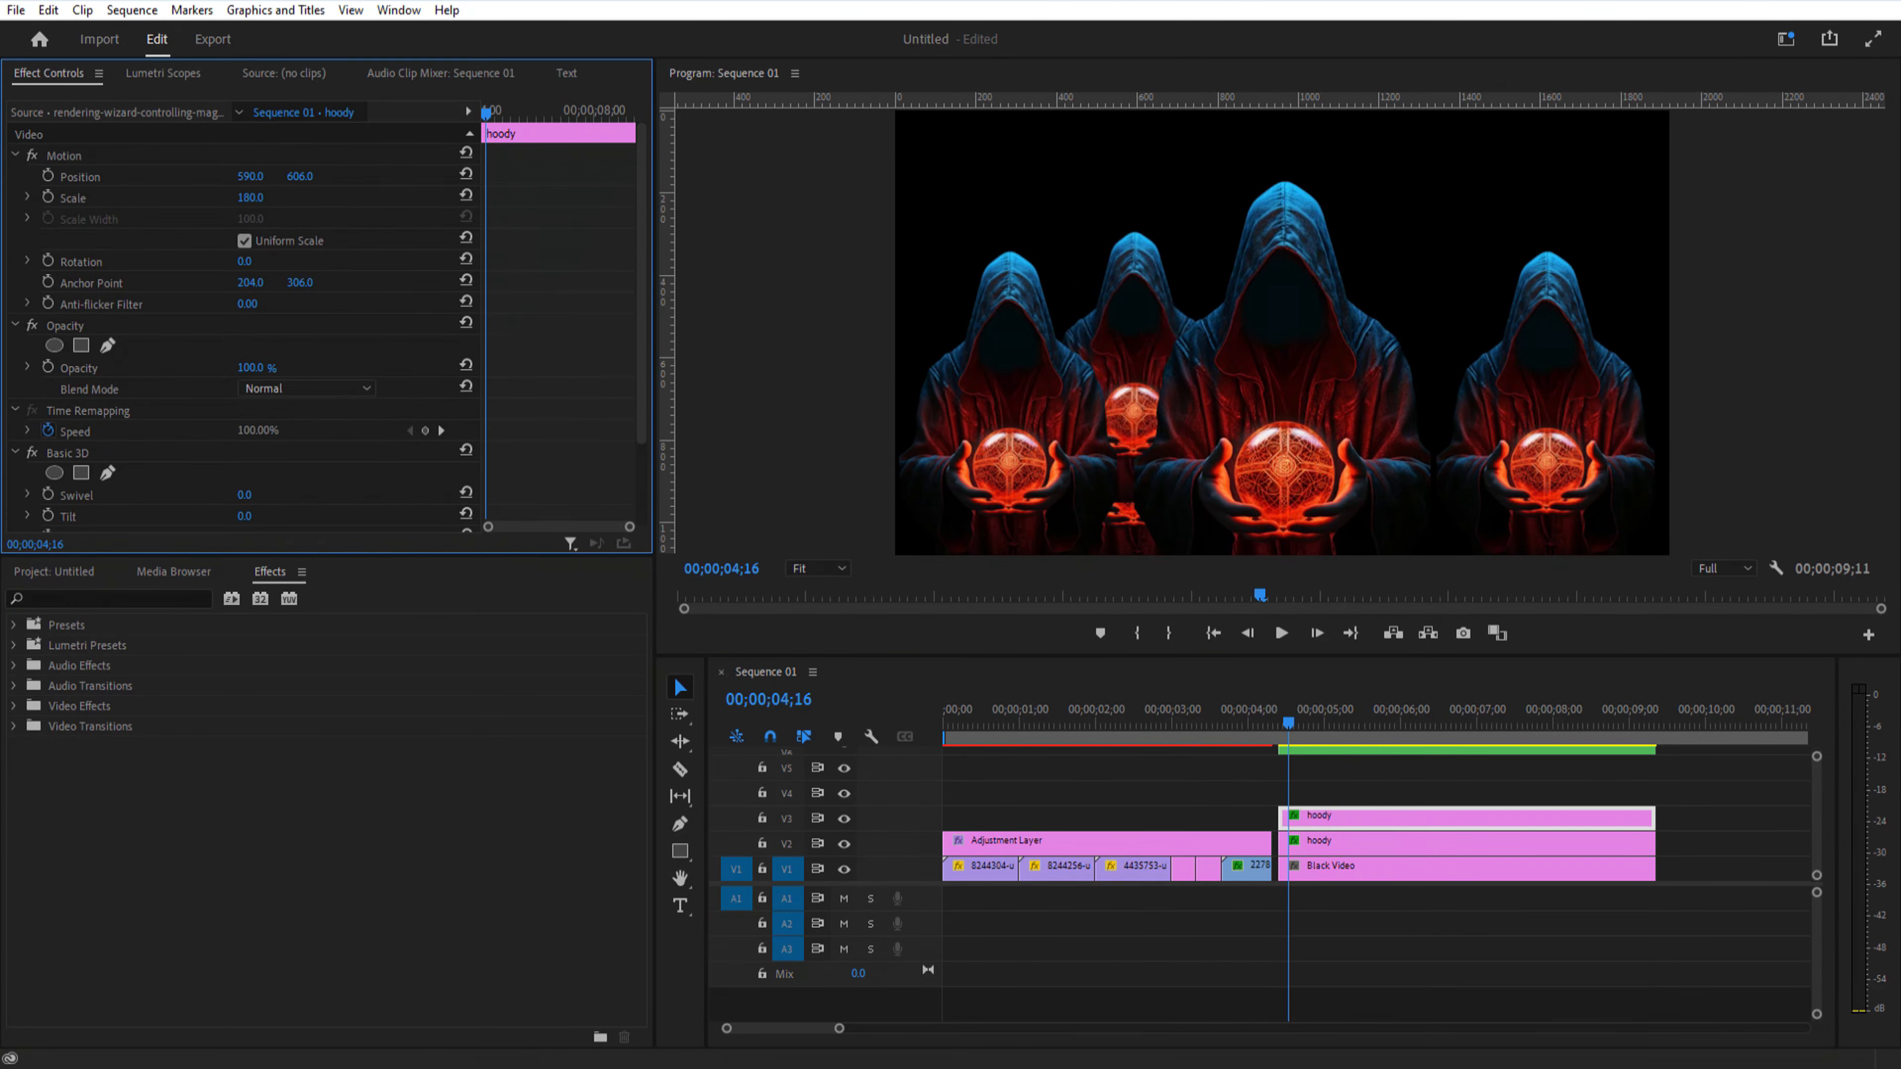
{"action": "left_click_drag", "start_coordinate": [1329, 790], "coordinate": [1328, 779], "text": "alt"}
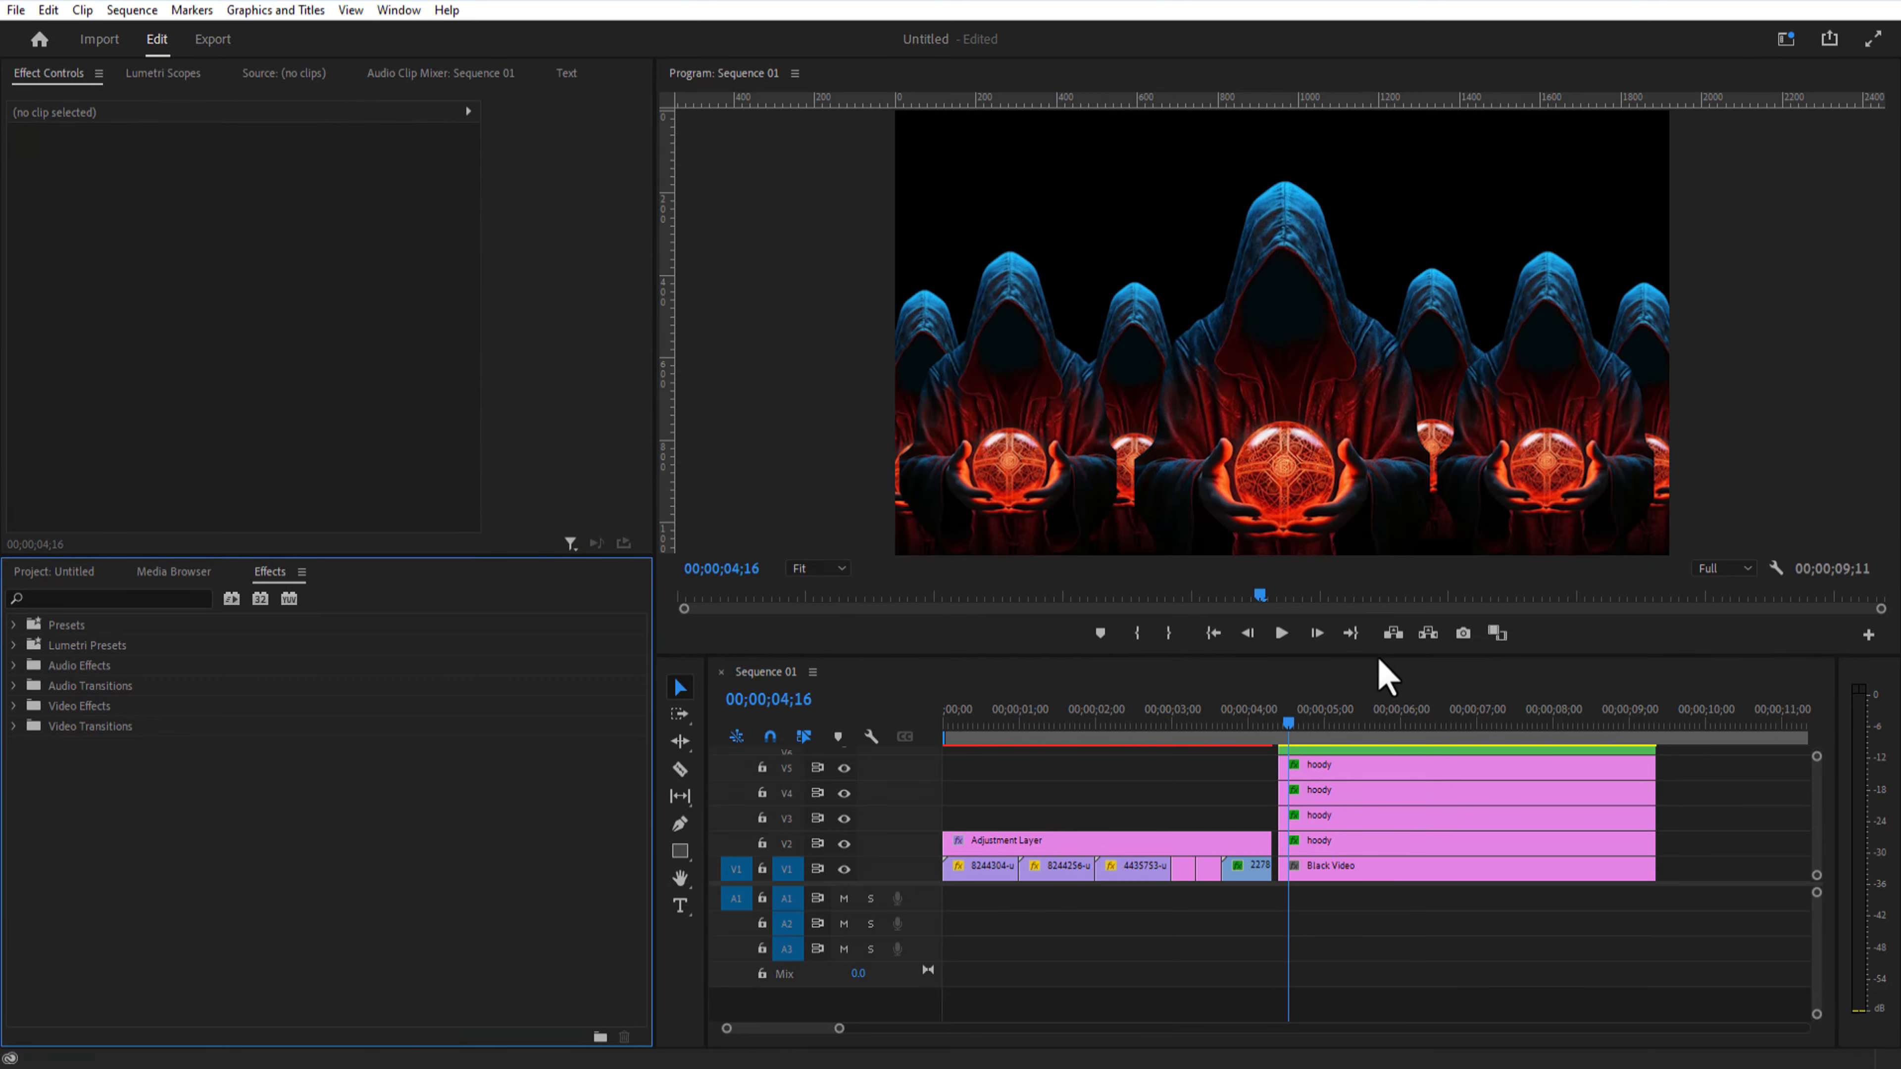
{"action": "left_click_drag", "start_coordinate": [1379, 656], "coordinate": [1379, 554]}
{"action": "left_click_drag", "start_coordinate": [1367, 749], "coordinate": [1349, 673], "text": "alt"}
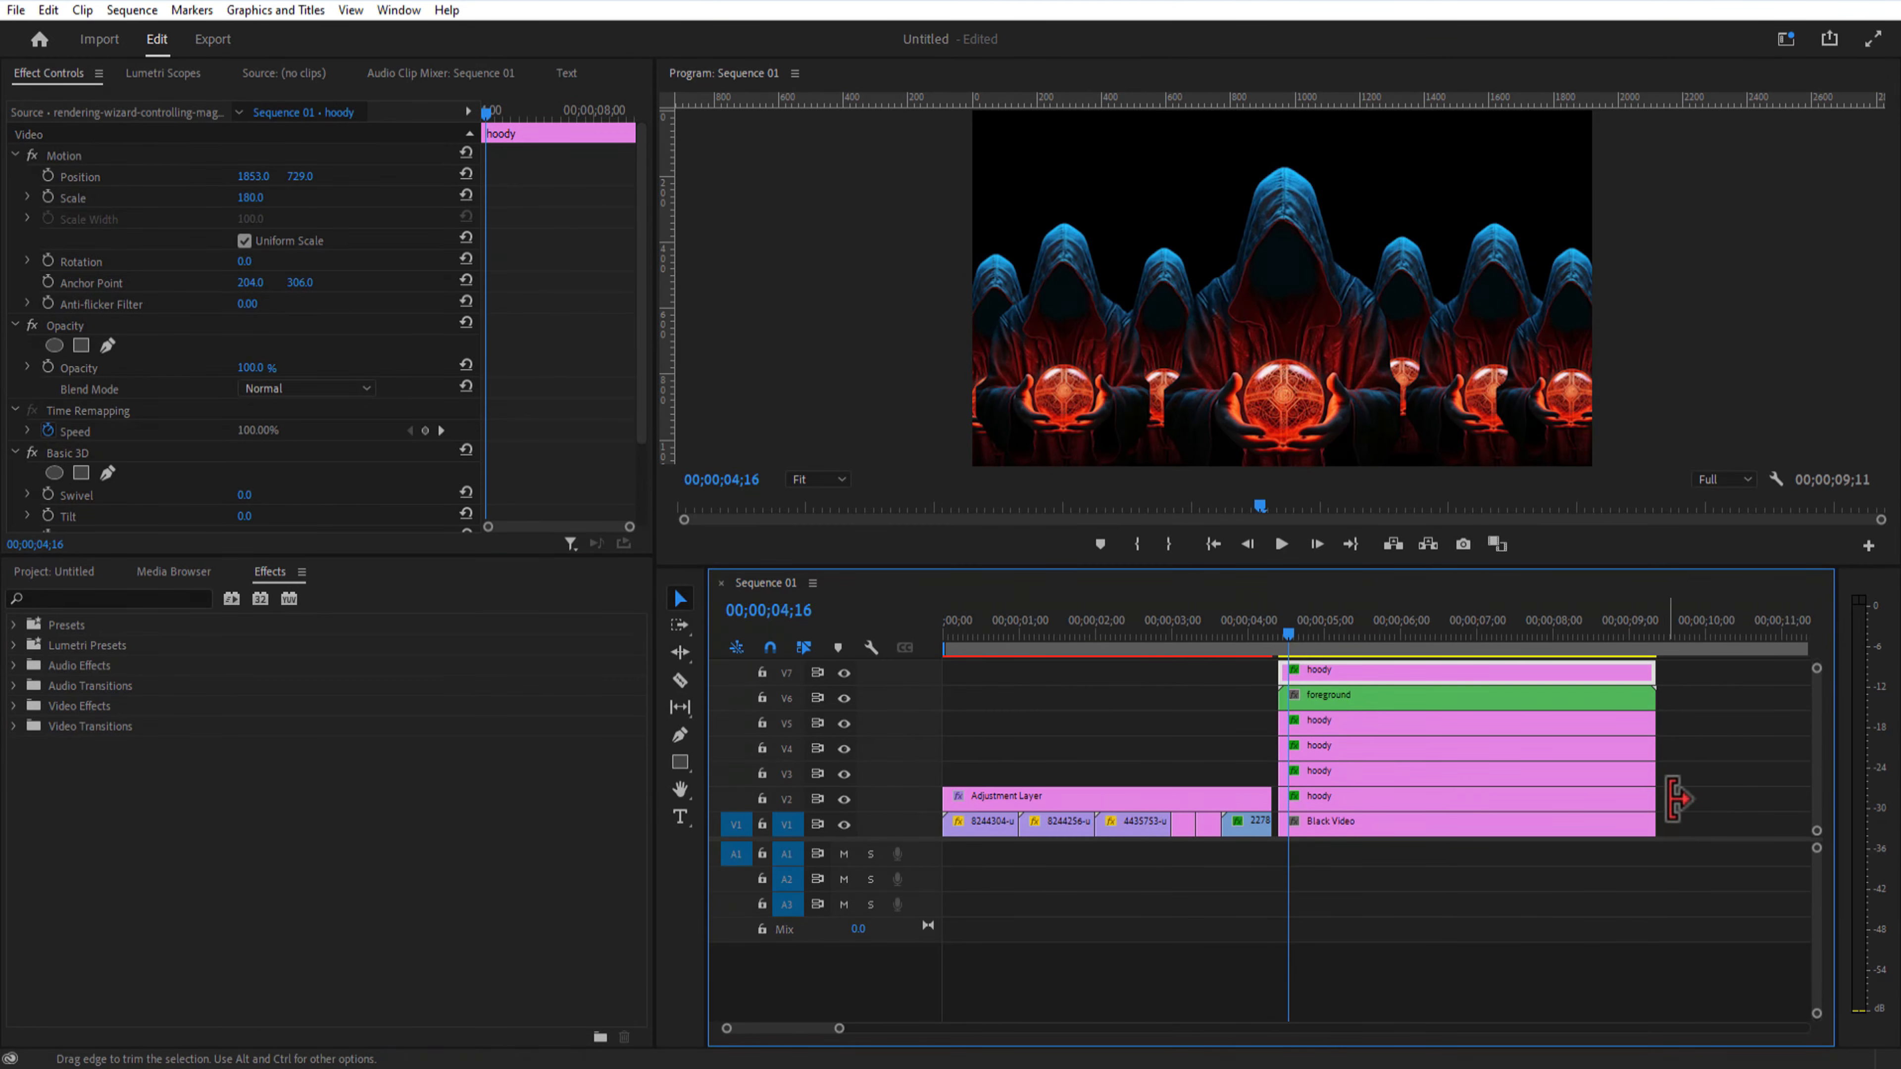
Step: Nest the four hoody clips on V2 to V5 as 2nd foreground
{"action": "left_click_drag", "start_coordinate": [1676, 798], "coordinate": [1413, 722]}
{"action": "right_click", "coordinate": [1413, 722]}
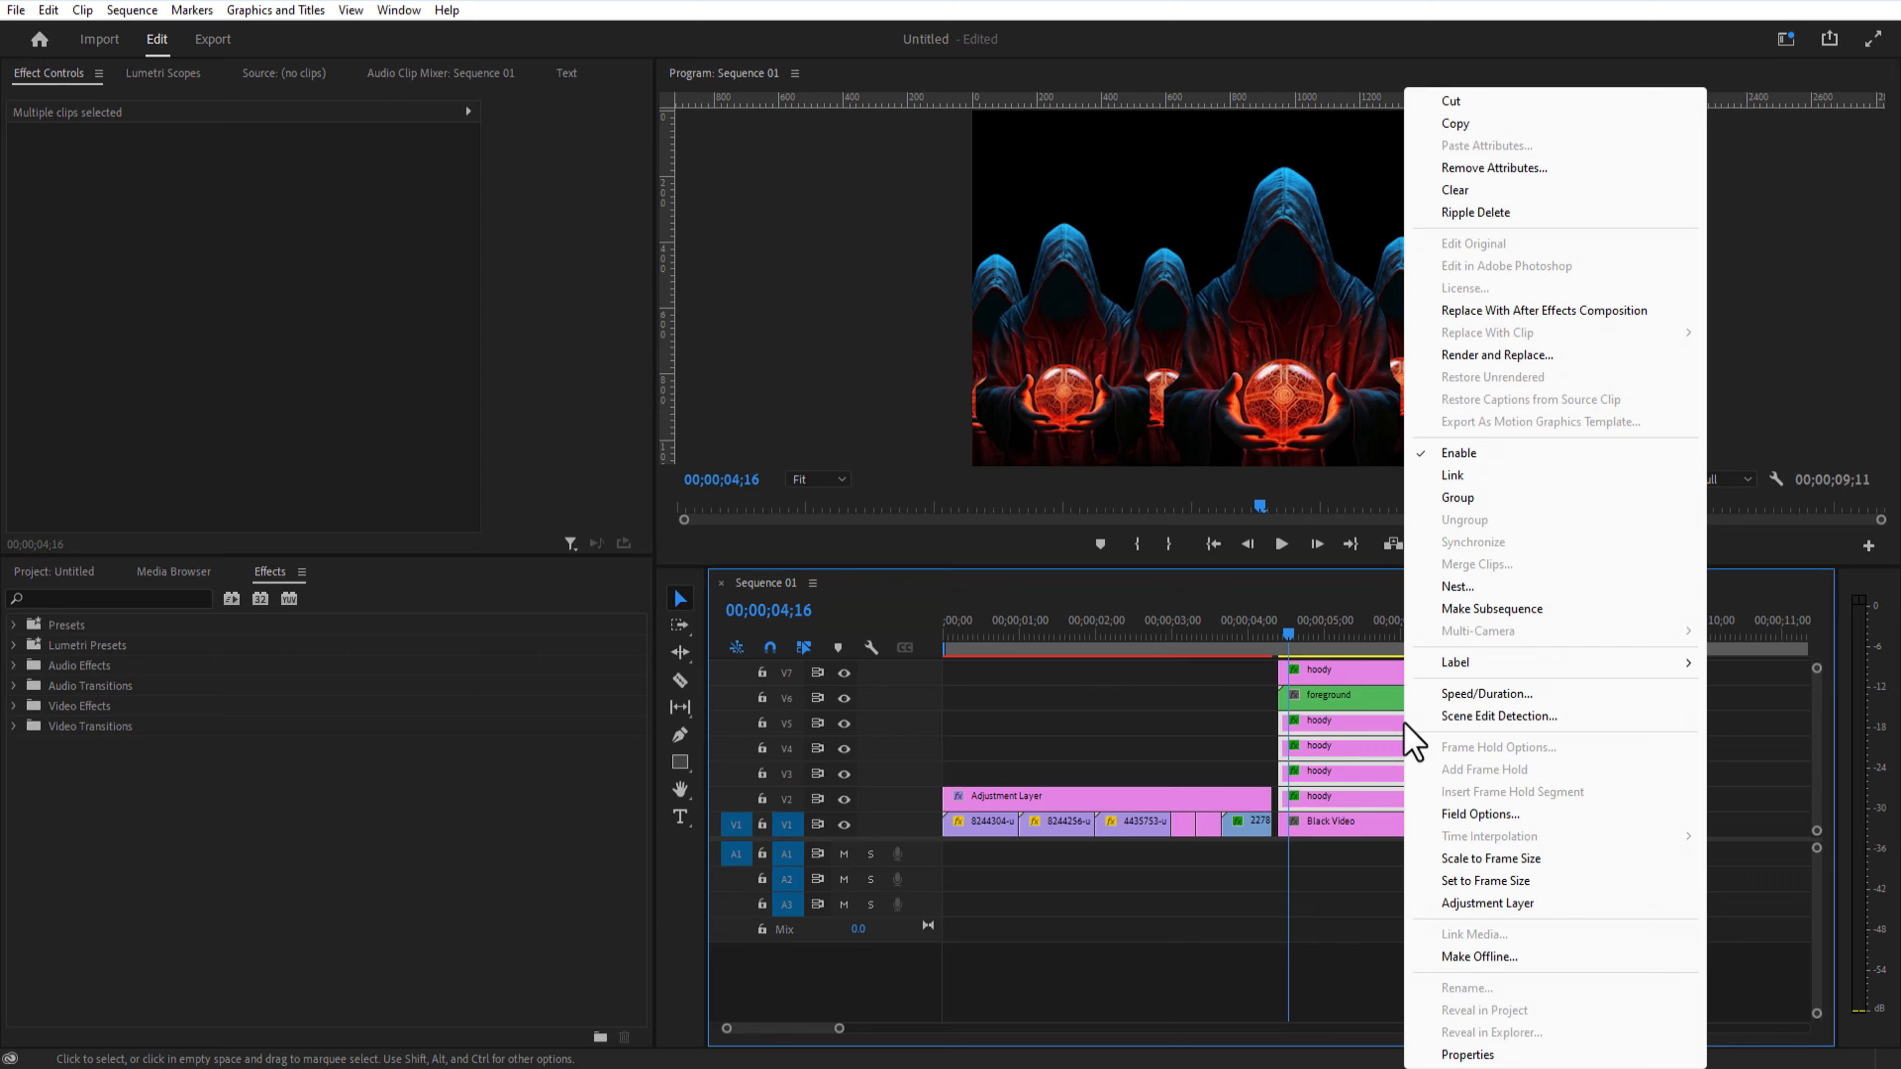
{"action": "left_click", "coordinate": [1455, 587]}
{"action": "type", "text": "2nd foreground"}
{"action": "left_click", "coordinate": [919, 554]}
Step: Rearrange the clips with foreground on V7, 2nd foreground on V6 and the spare hoody copy on V2
{"action": "mouse_move", "coordinate": [1358, 681]}
{"action": "left_mouse_down"}
{"action": "mouse_move", "coordinate": [1359, 752]}
{"action": "mouse_move", "coordinate": [1362, 672]}
{"action": "left_mouse_up"}
{"action": "mouse_move", "coordinate": [1345, 797]}
{"action": "left_mouse_down"}
{"action": "mouse_move", "coordinate": [1345, 698]}
{"action": "mouse_move", "coordinate": [1338, 803]}
{"action": "left_mouse_up"}
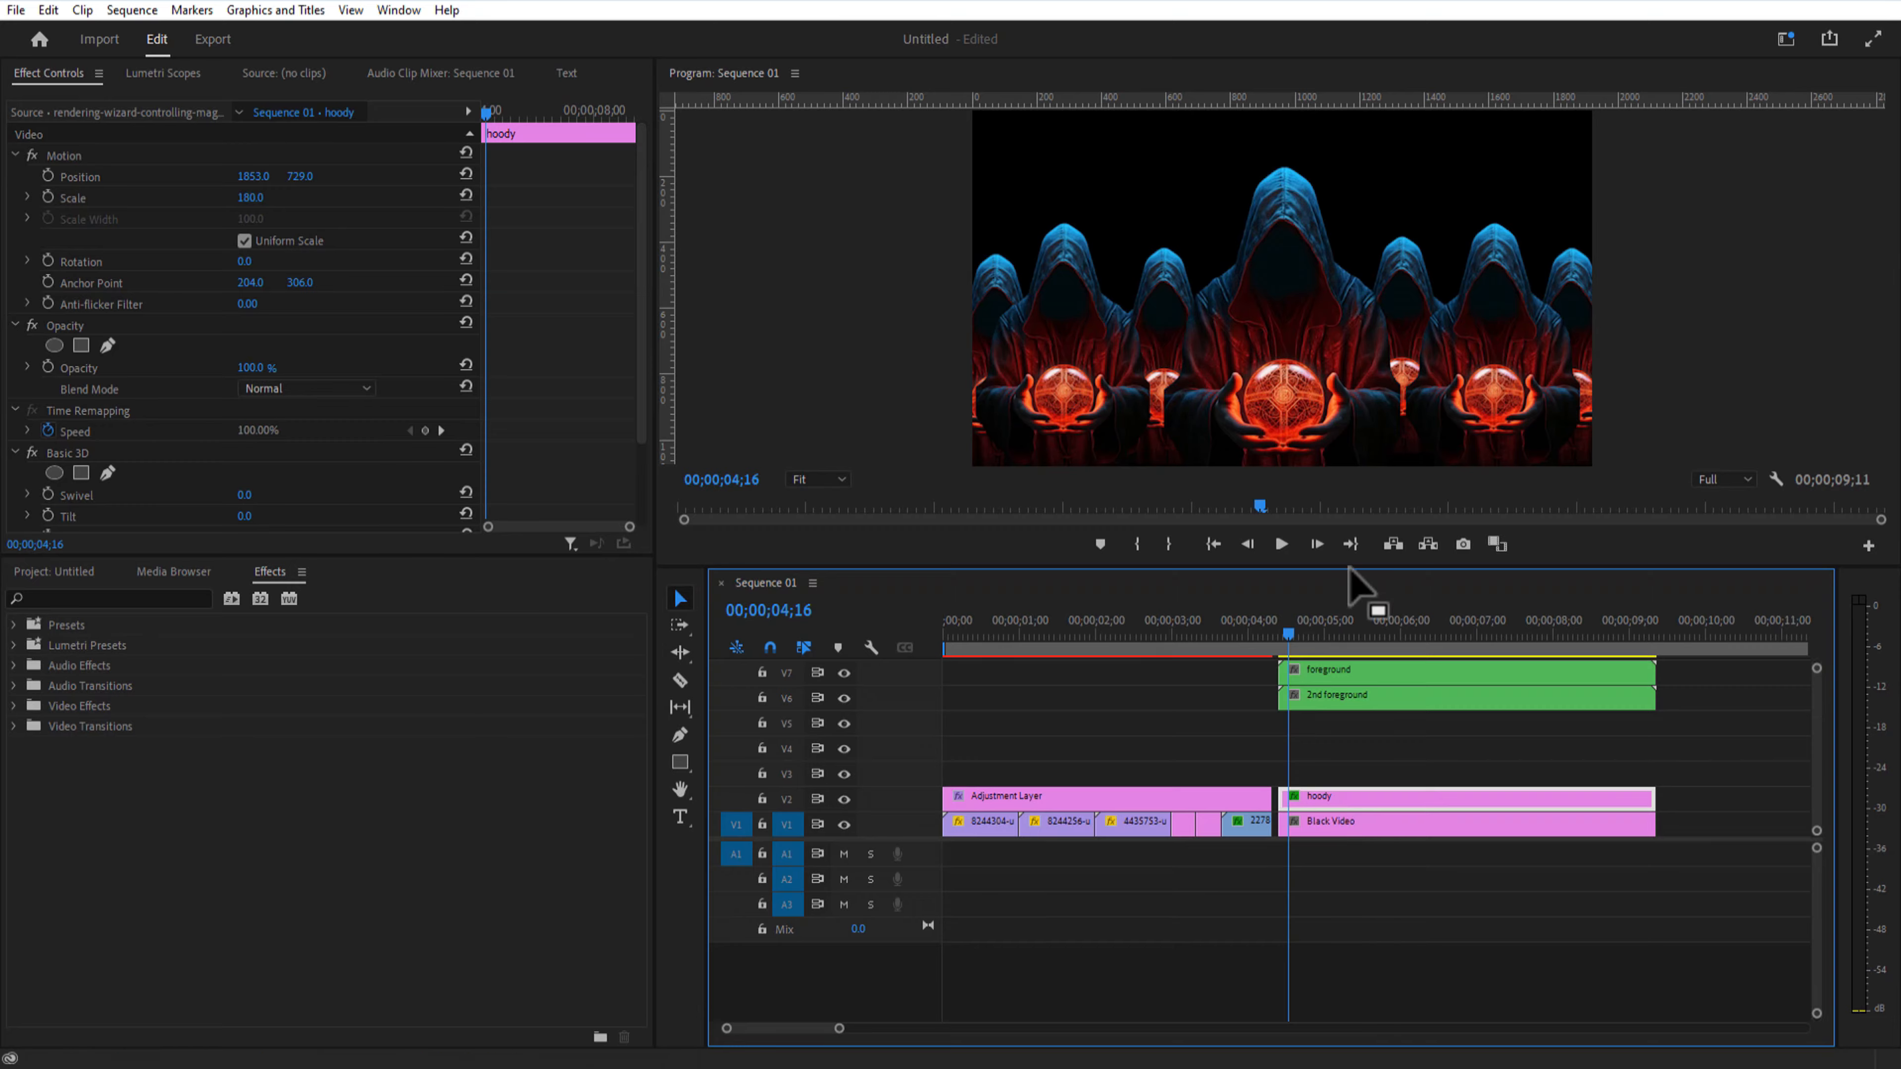
{"action": "left_click_drag", "start_coordinate": [1351, 569], "coordinate": [1352, 699]}
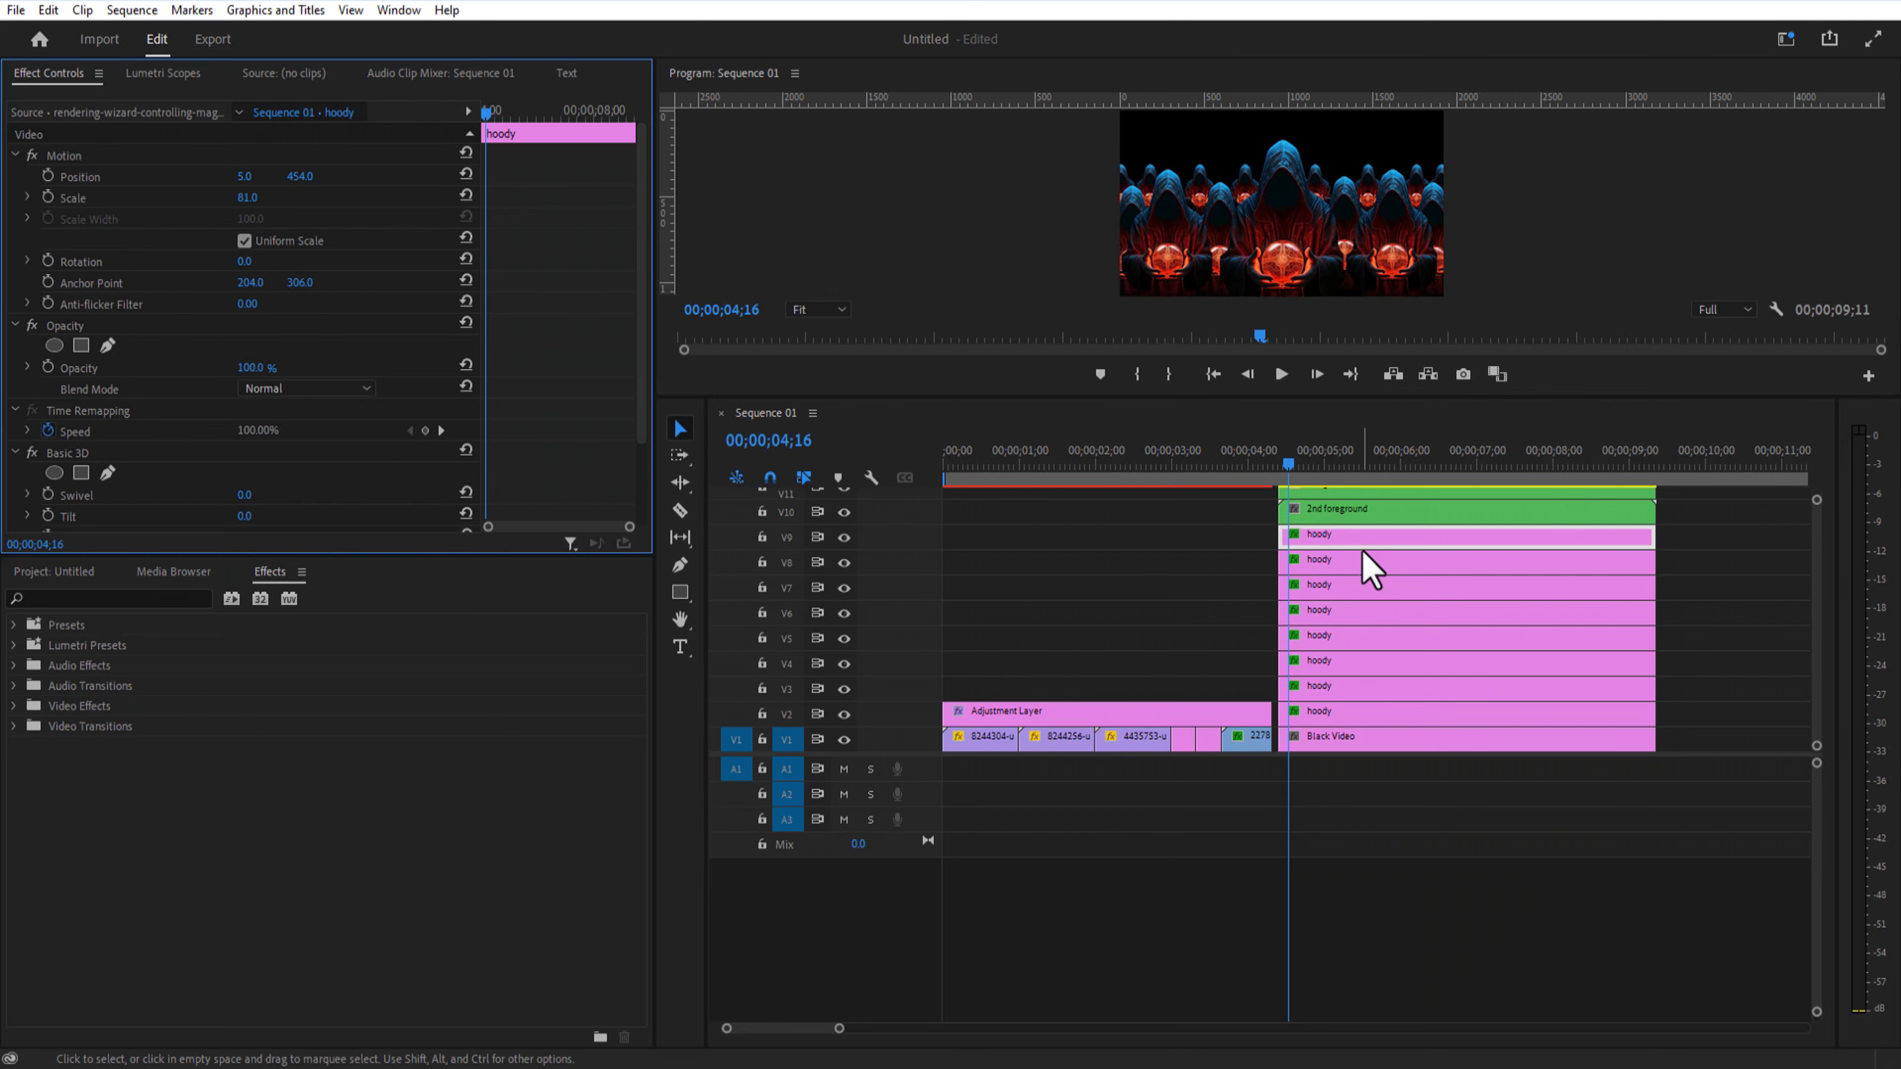
Step: Nest the hoody clips on V2 to V9 as background
{"action": "left_click_drag", "start_coordinate": [1708, 533], "coordinate": [1411, 728]}
{"action": "right_click", "coordinate": [1388, 581]}
{"action": "left_click", "coordinate": [1381, 587]}
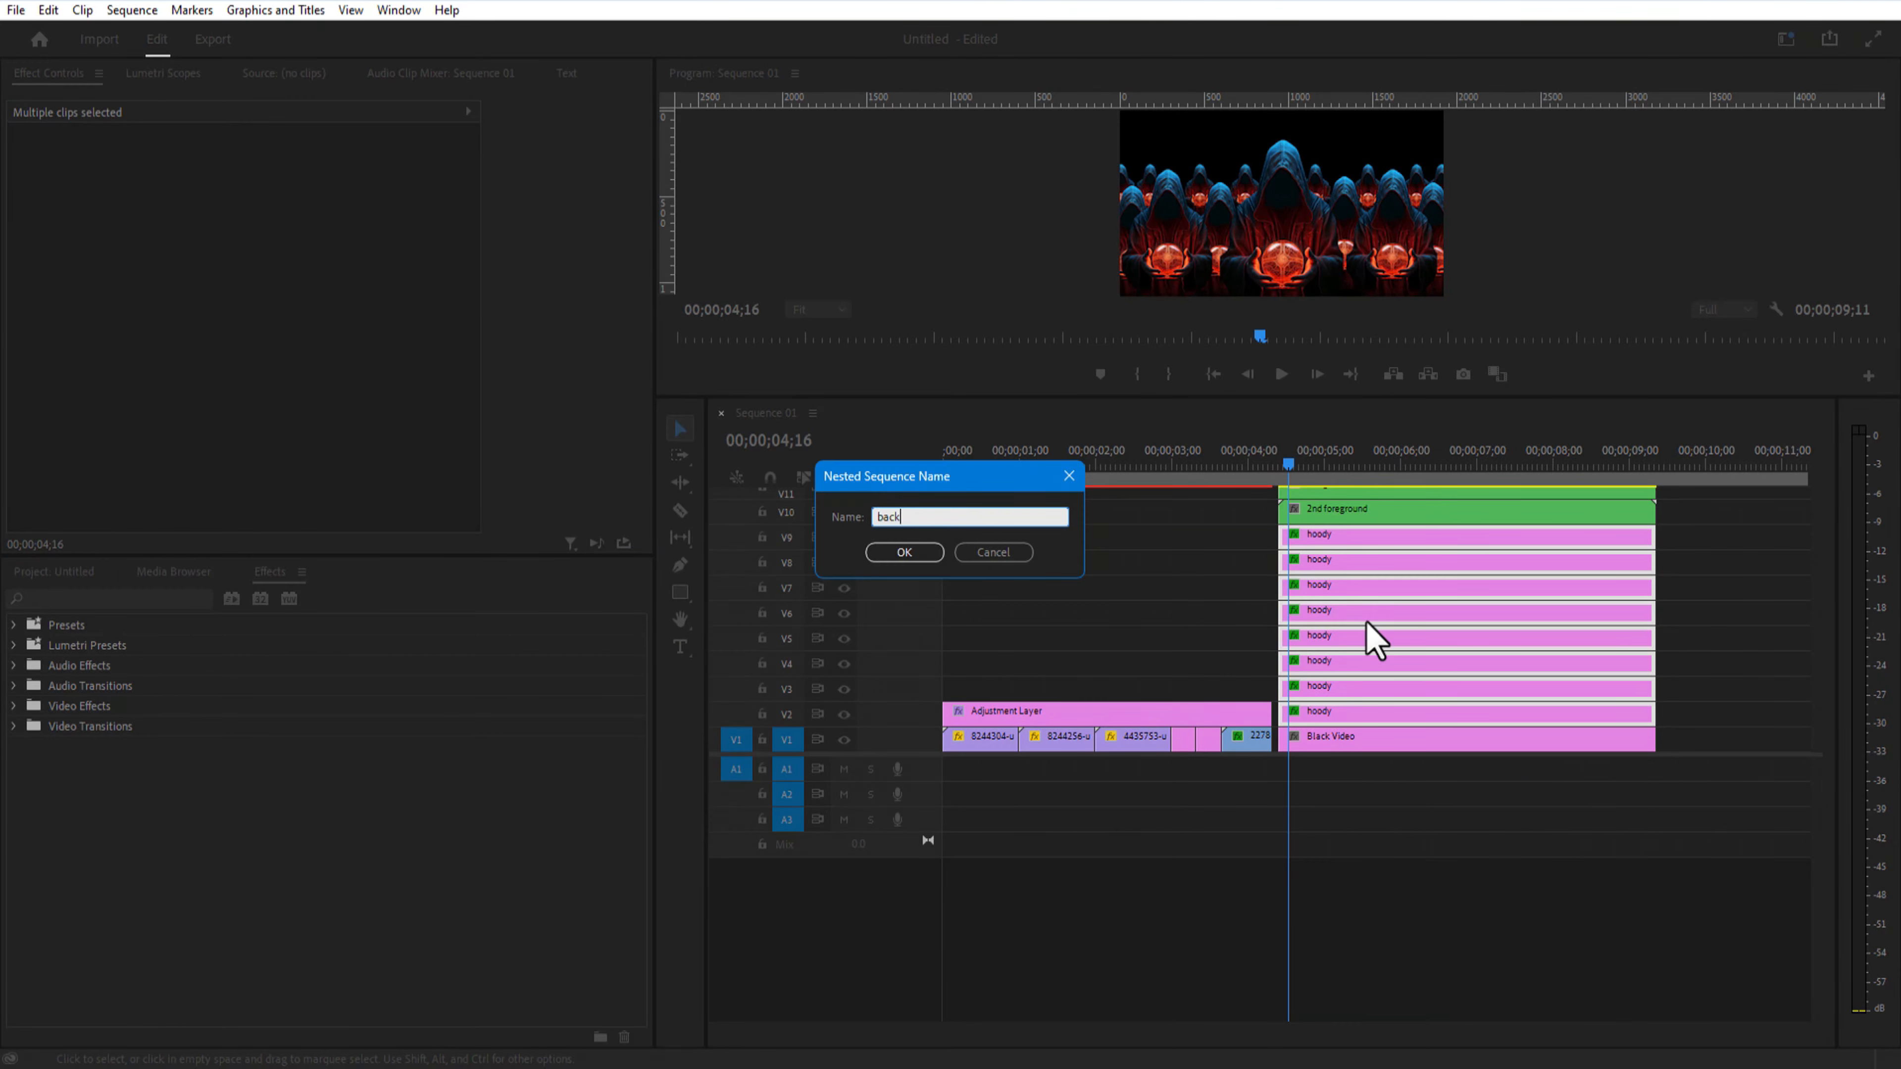
{"action": "key", "text": "Return"}
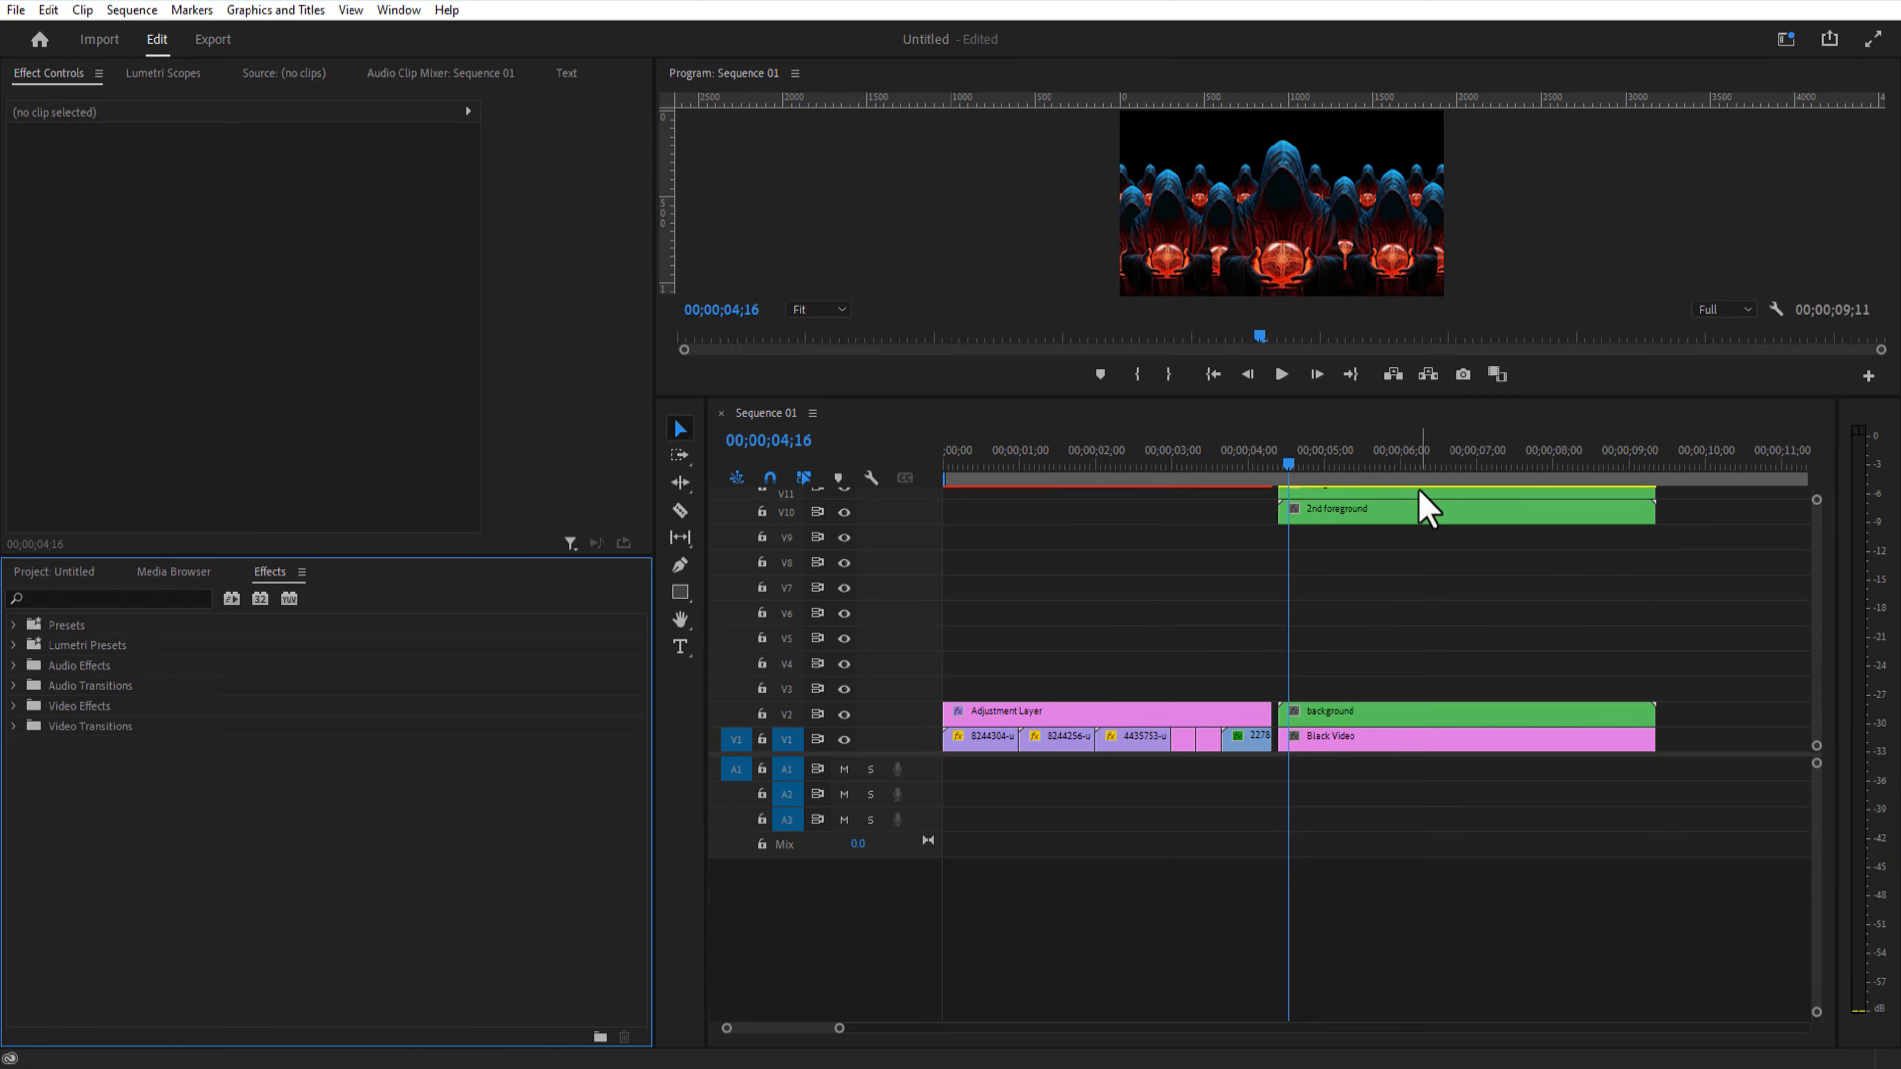
Step: Restack the nests with foreground on V5, 2nd foreground on V4 and background on V3, leaving V2 empty
{"action": "left_click_drag", "start_coordinate": [1411, 528], "coordinate": [1418, 704]}
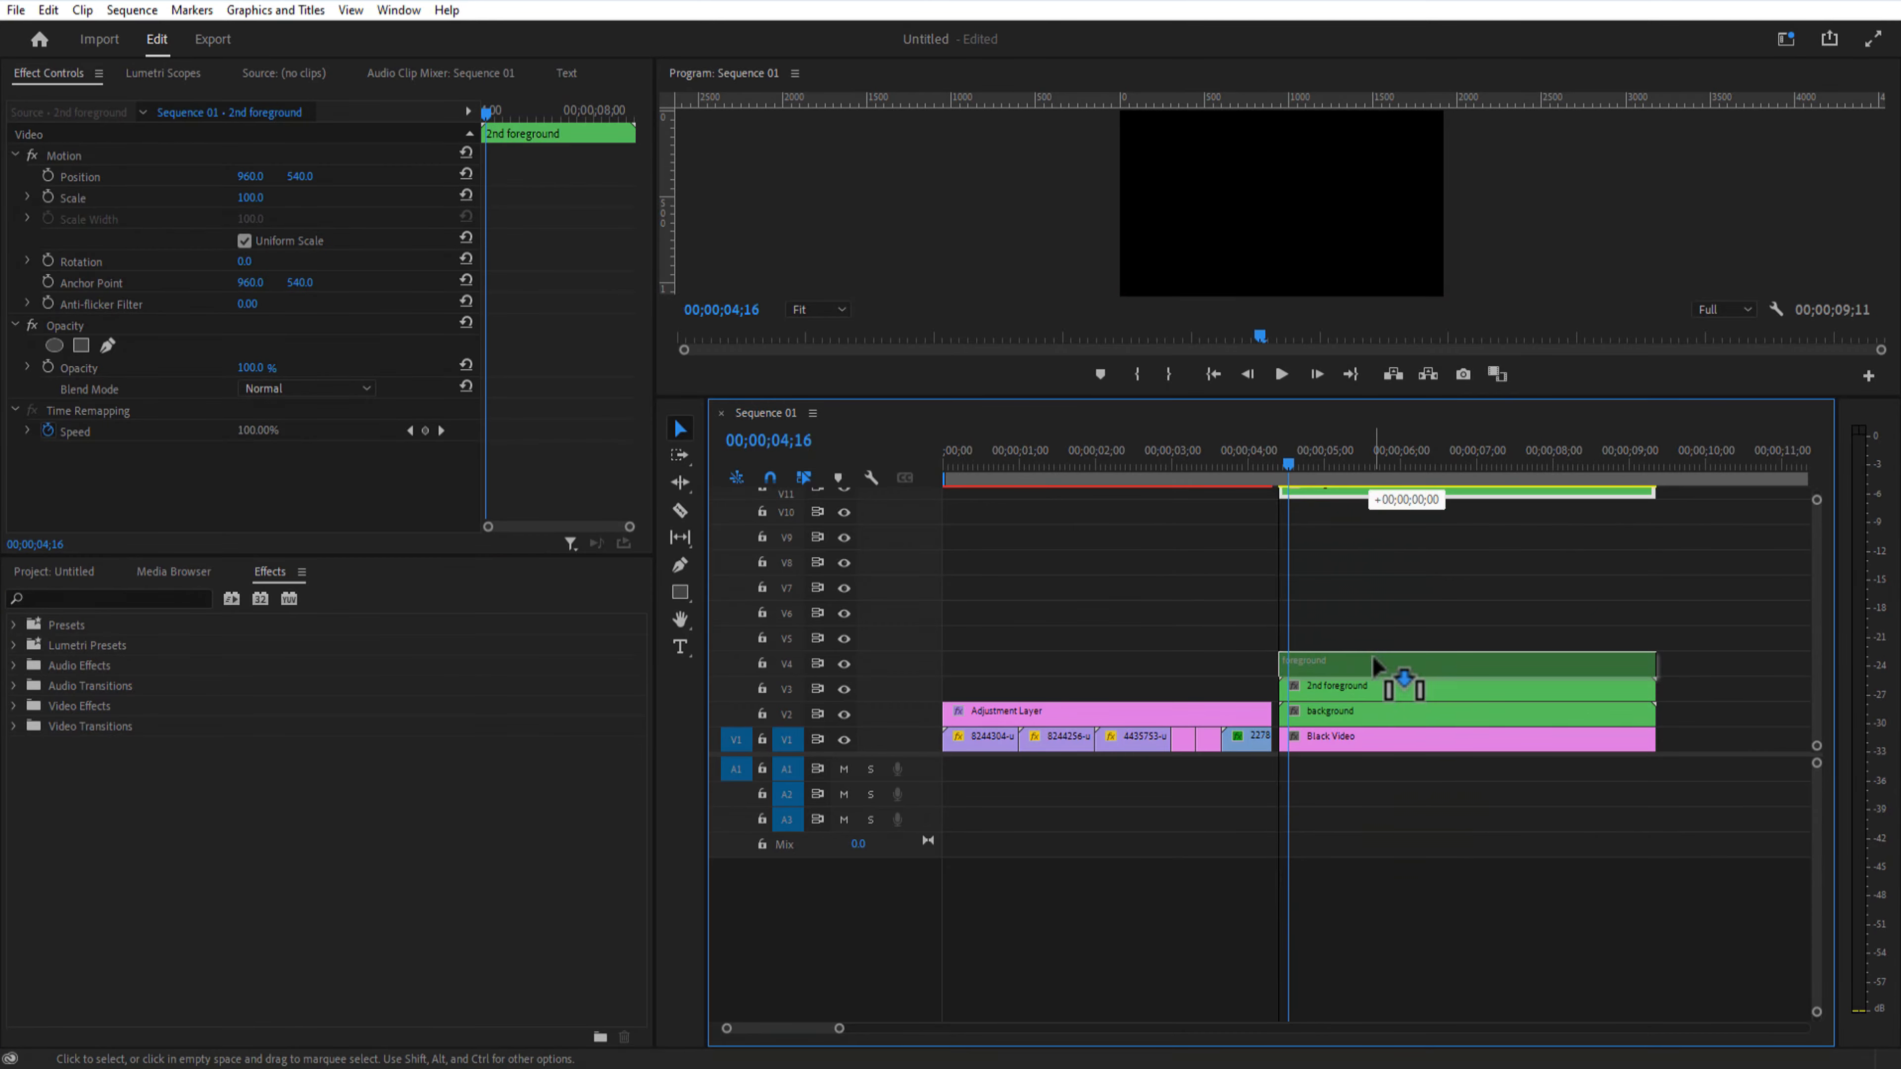
{"action": "left_click_drag", "start_coordinate": [1366, 405], "coordinate": [1367, 577]}
{"action": "left_click_drag", "start_coordinate": [1345, 751], "coordinate": [1345, 725]}
{"action": "left_click_drag", "start_coordinate": [1345, 777], "coordinate": [1345, 750]}
{"action": "left_click_drag", "start_coordinate": [1345, 799], "coordinate": [1345, 775]}
Step: Place the mixkit-single-black-splatter clip on V2, starting together with the Black Video clip
{"action": "left_click", "coordinate": [1343, 833]}
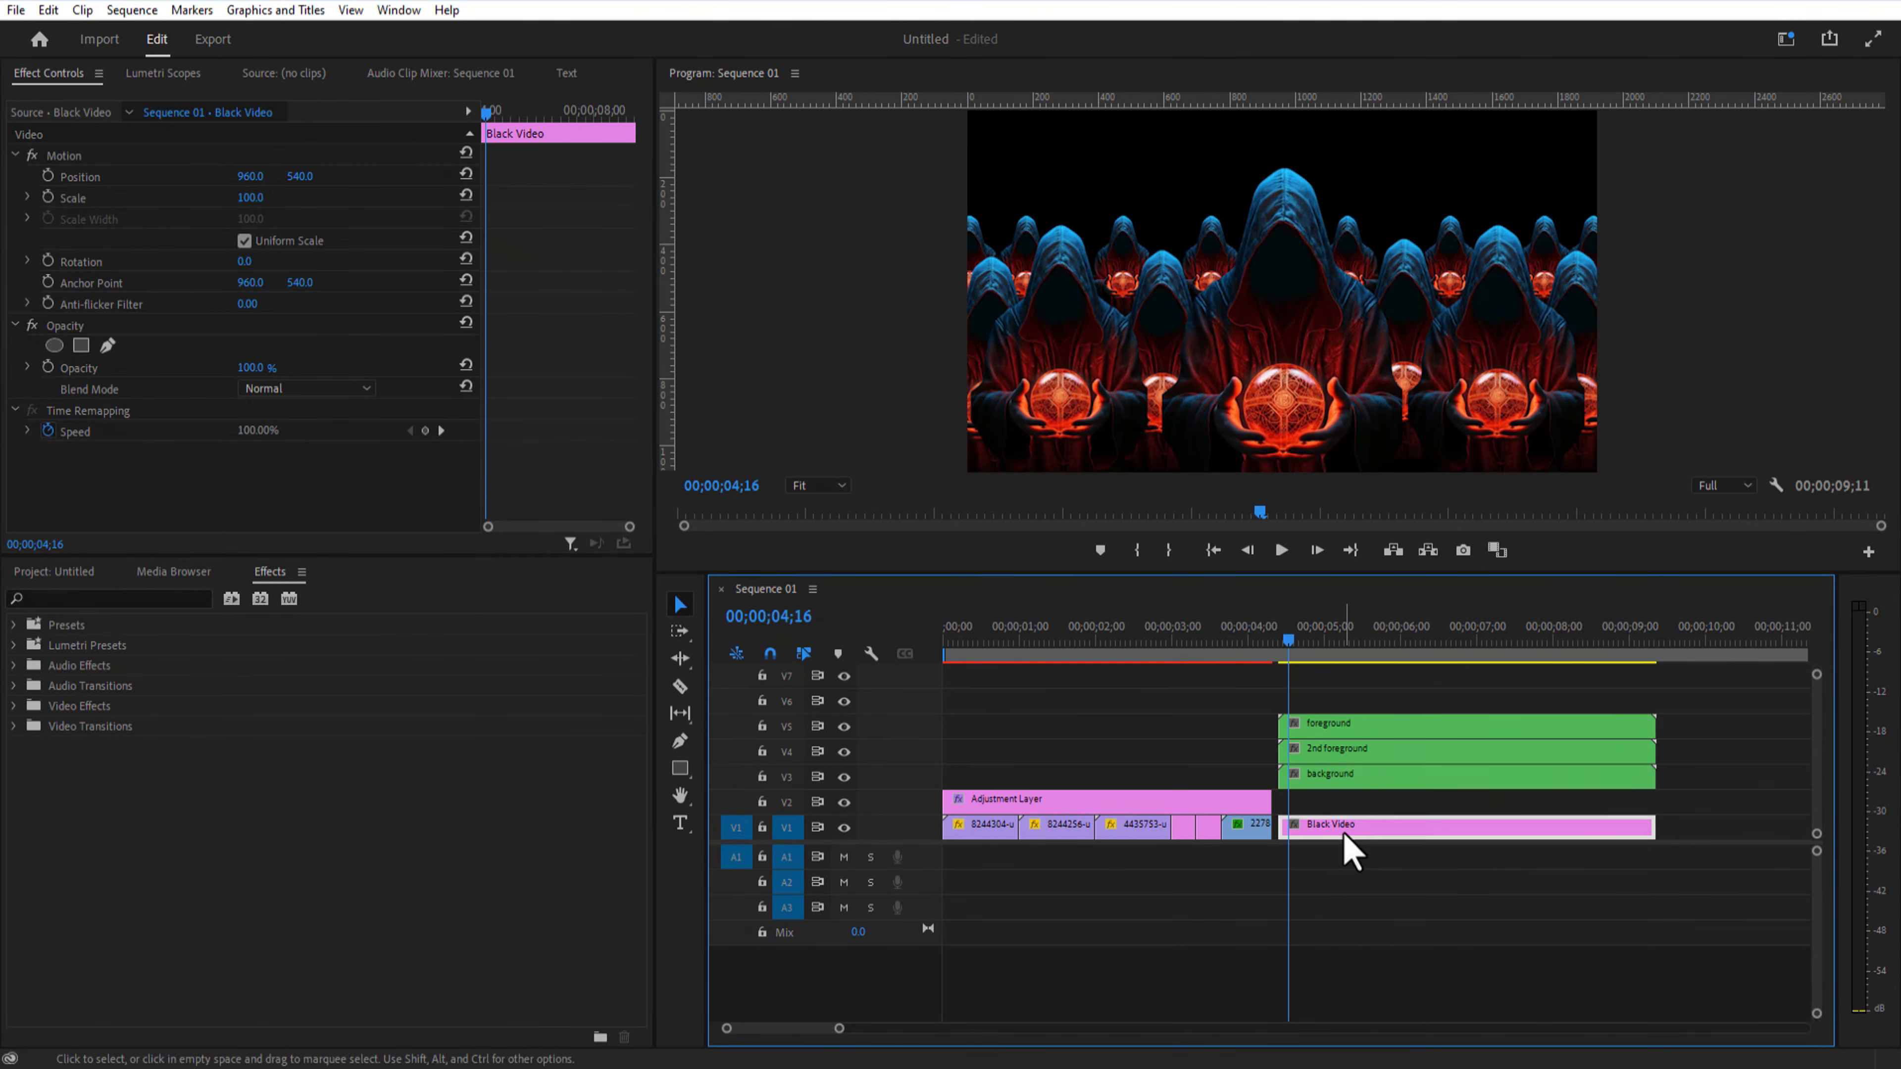
{"action": "left_click", "coordinate": [53, 571]}
{"action": "left_click", "coordinate": [148, 898]}
{"action": "left_click_drag", "start_coordinate": [150, 971], "coordinate": [1287, 824]}
{"action": "left_click", "coordinate": [1417, 811]}
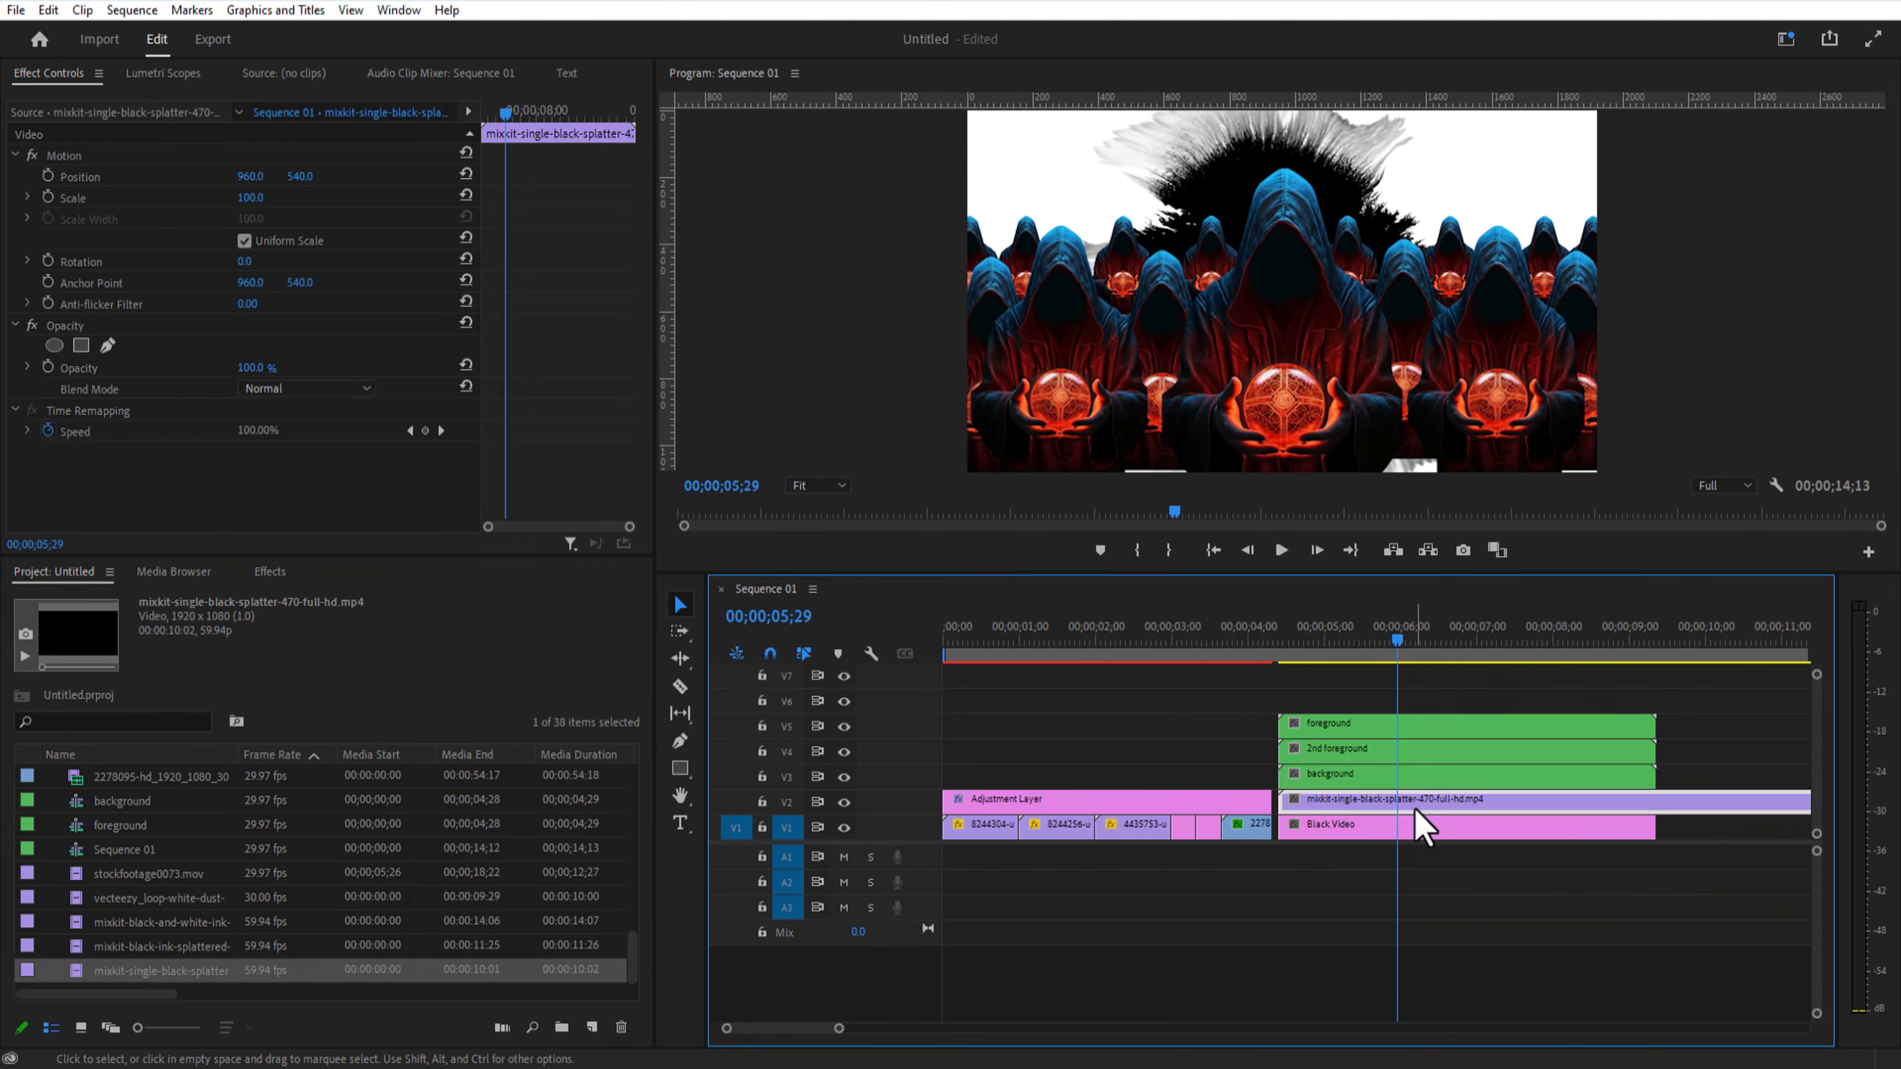
Step: Cut the black-splatter clip where the nested clips end and delete the excess part
{"action": "left_click_drag", "start_coordinate": [1398, 641], "coordinate": [1454, 667]}
{"action": "left_click", "coordinate": [680, 686]}
{"action": "left_click", "coordinate": [1657, 800]}
{"action": "left_click", "coordinate": [680, 605]}
{"action": "left_click", "coordinate": [1708, 800]}
{"action": "key", "text": "Delete"}
{"action": "left_click", "coordinate": [1454, 807]}
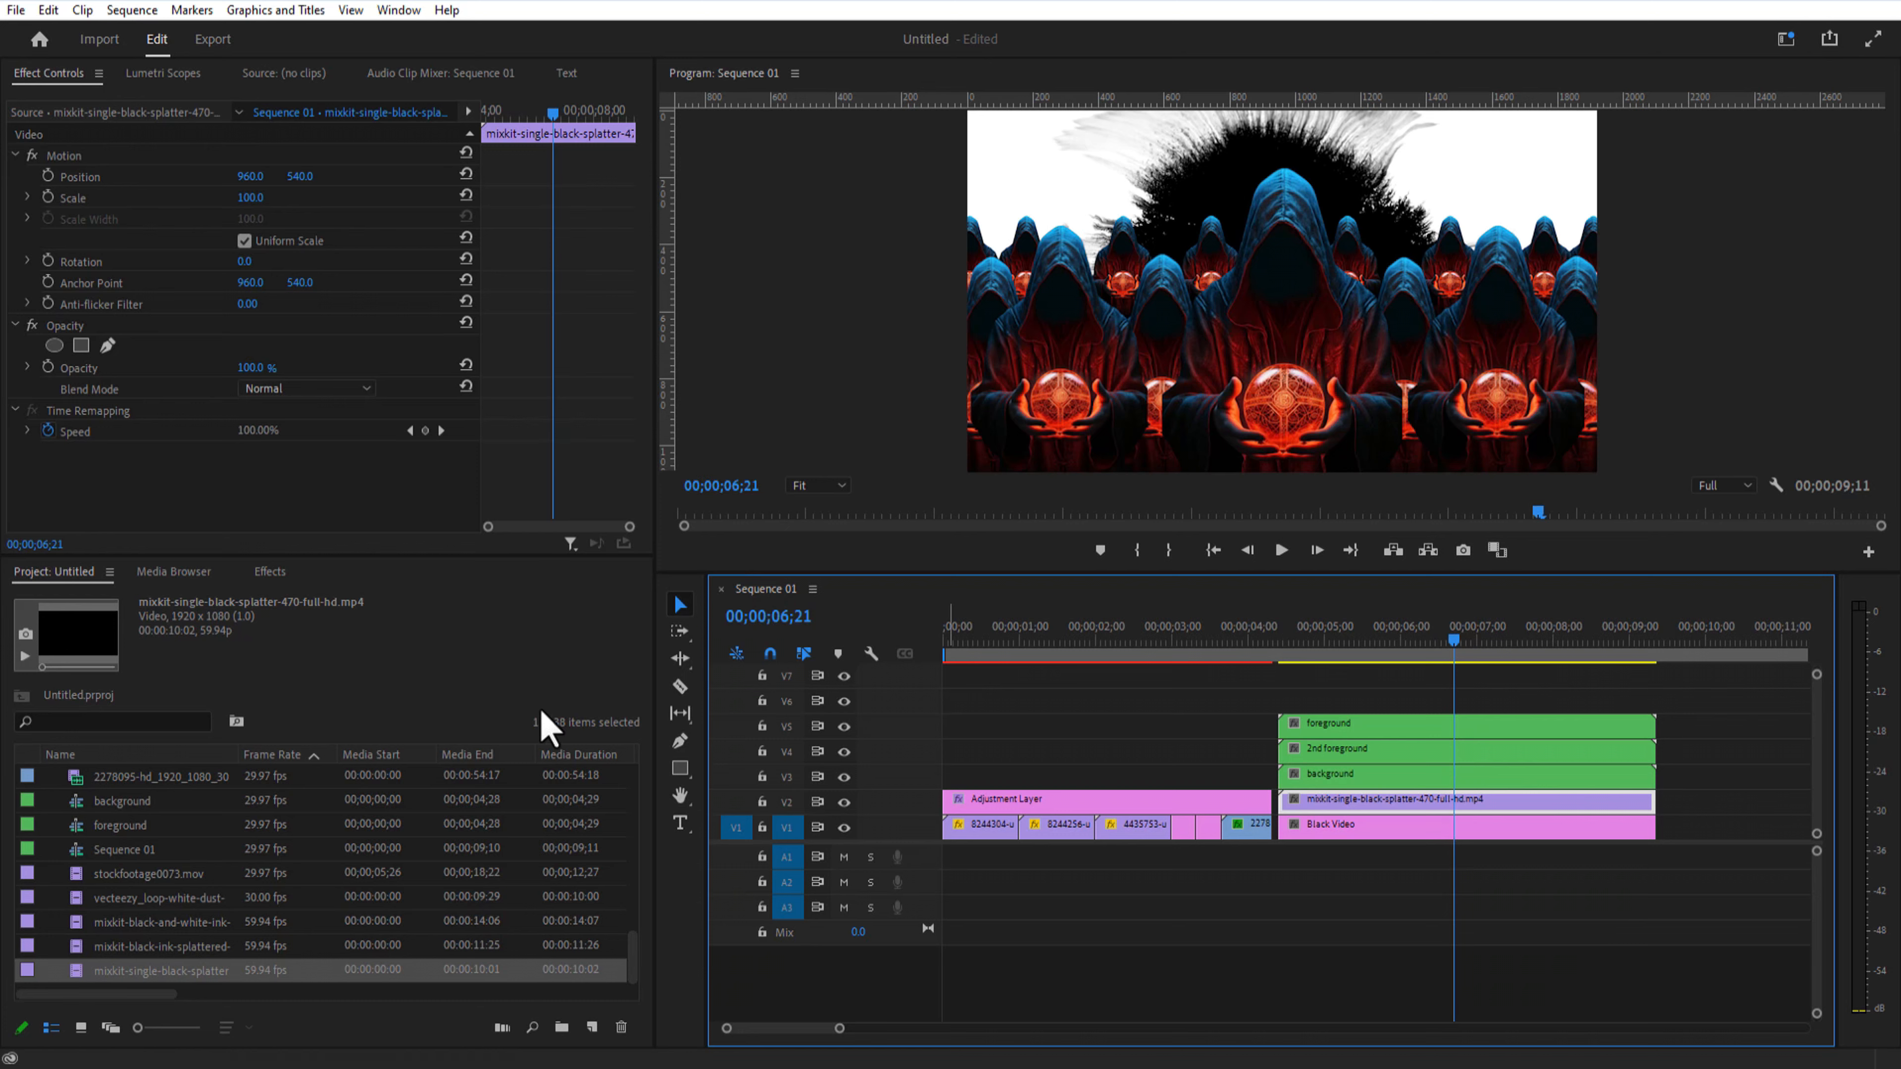
Step: Apply the Tint effect to the black-splatter clip, mapping black to a near-black tone and white to red
{"action": "left_click", "coordinate": [270, 571]}
{"action": "left_click", "coordinate": [113, 598]}
{"action": "type", "text": "tint"}
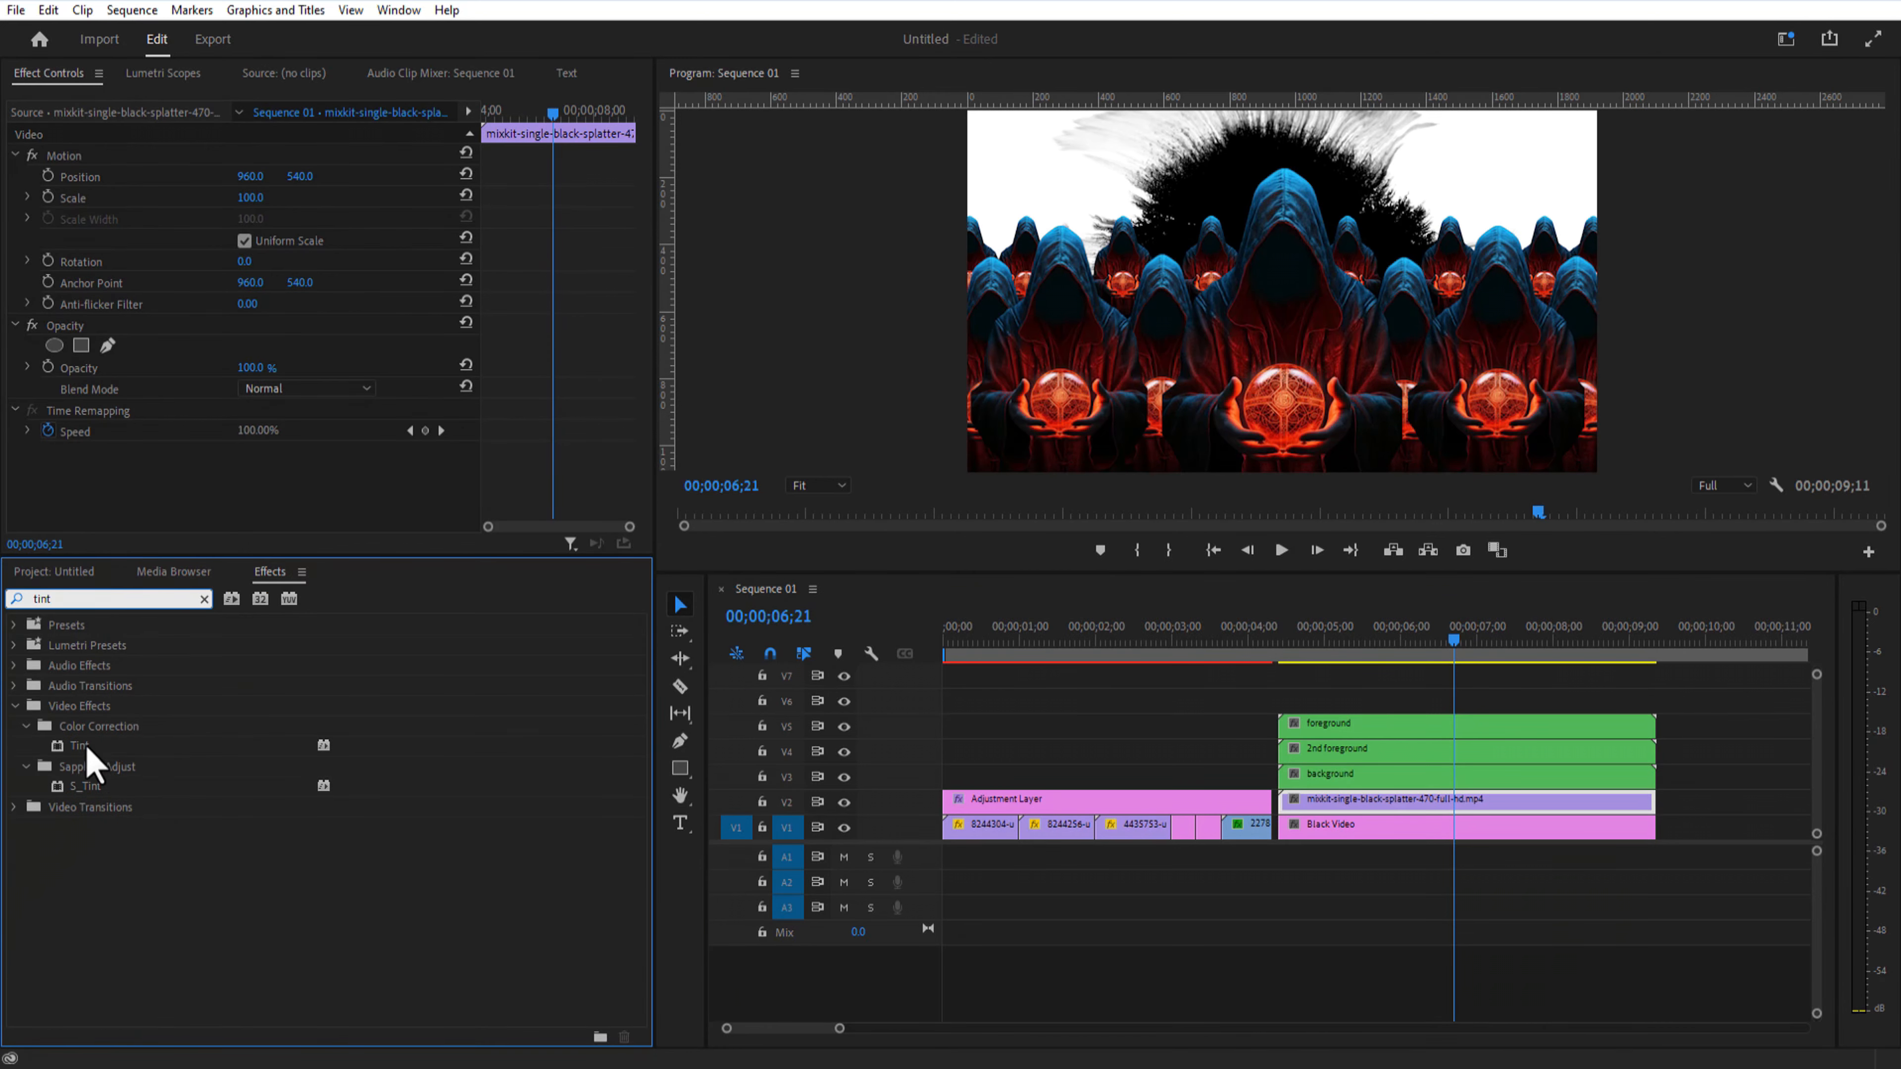
{"action": "left_click_drag", "start_coordinate": [87, 747], "coordinate": [1446, 815]}
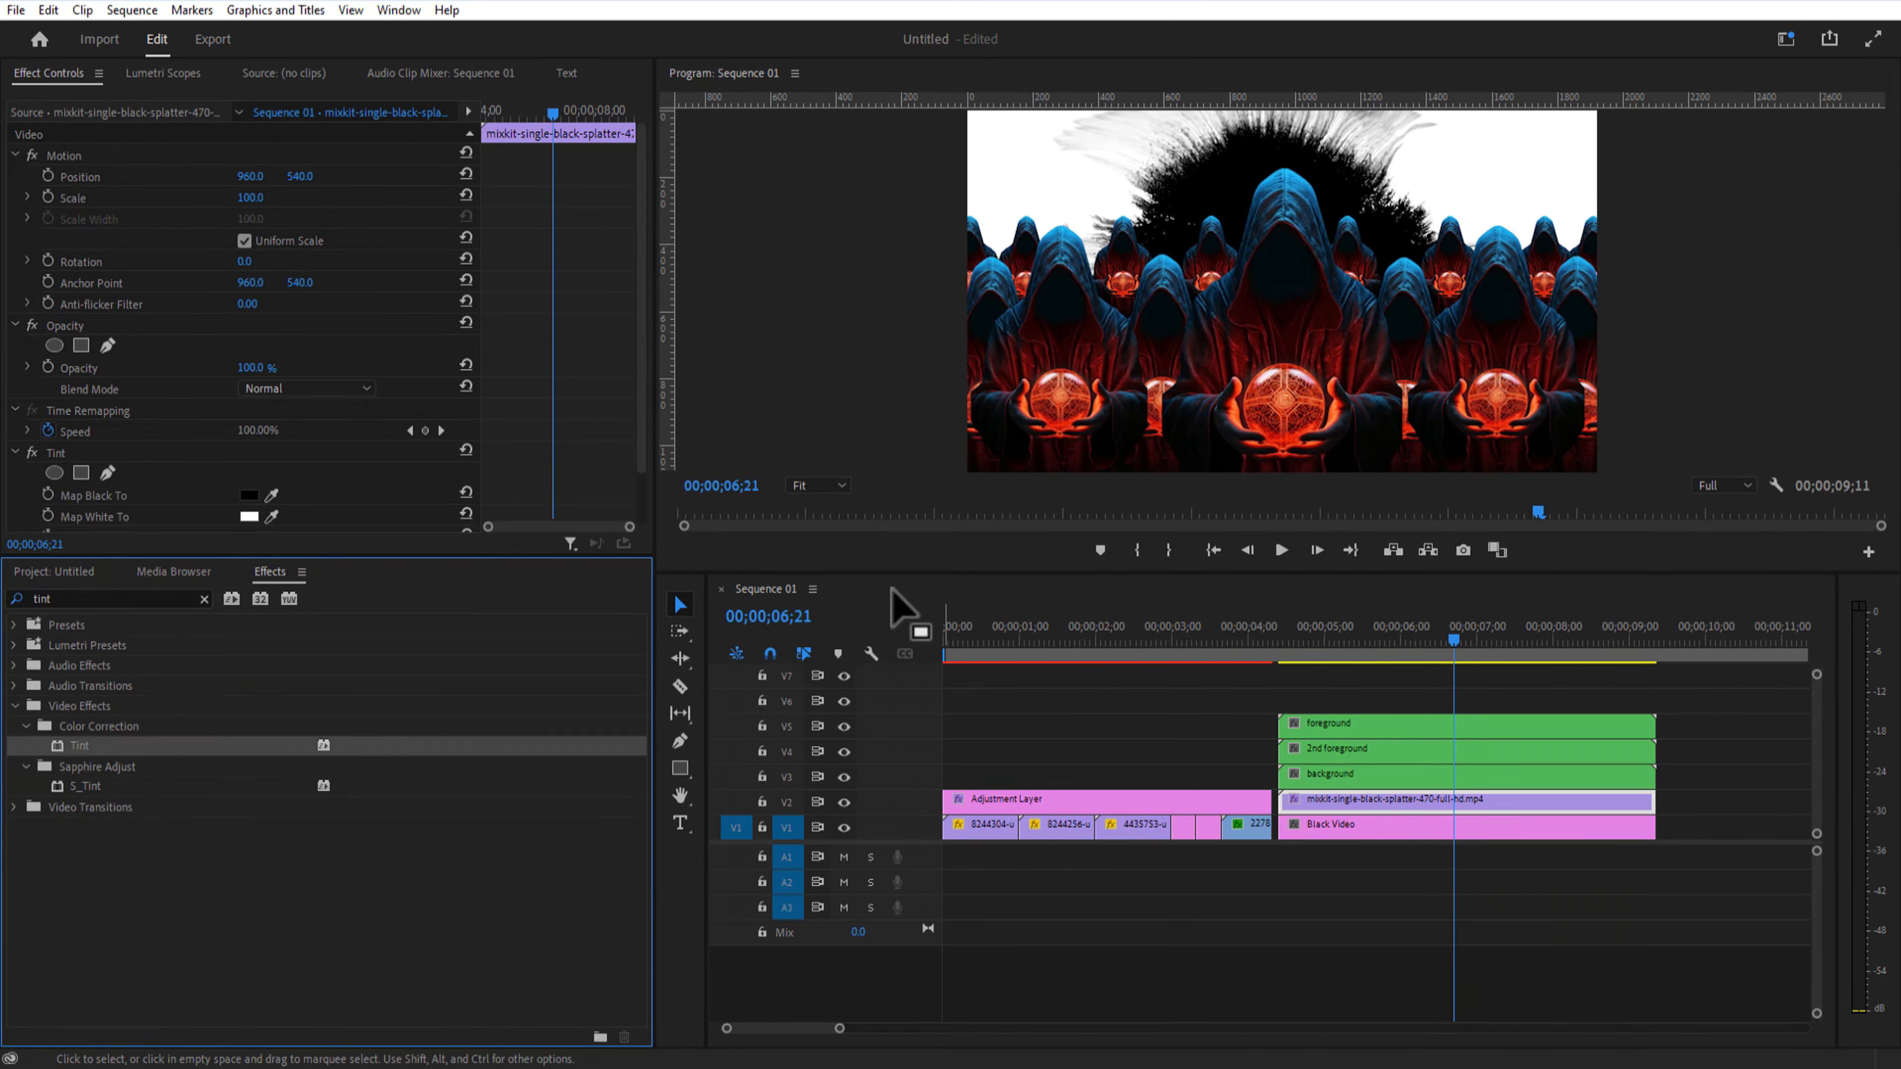
{"action": "scroll", "coordinate": [640, 355], "scroll_direction": "down", "scroll_amount": 1}
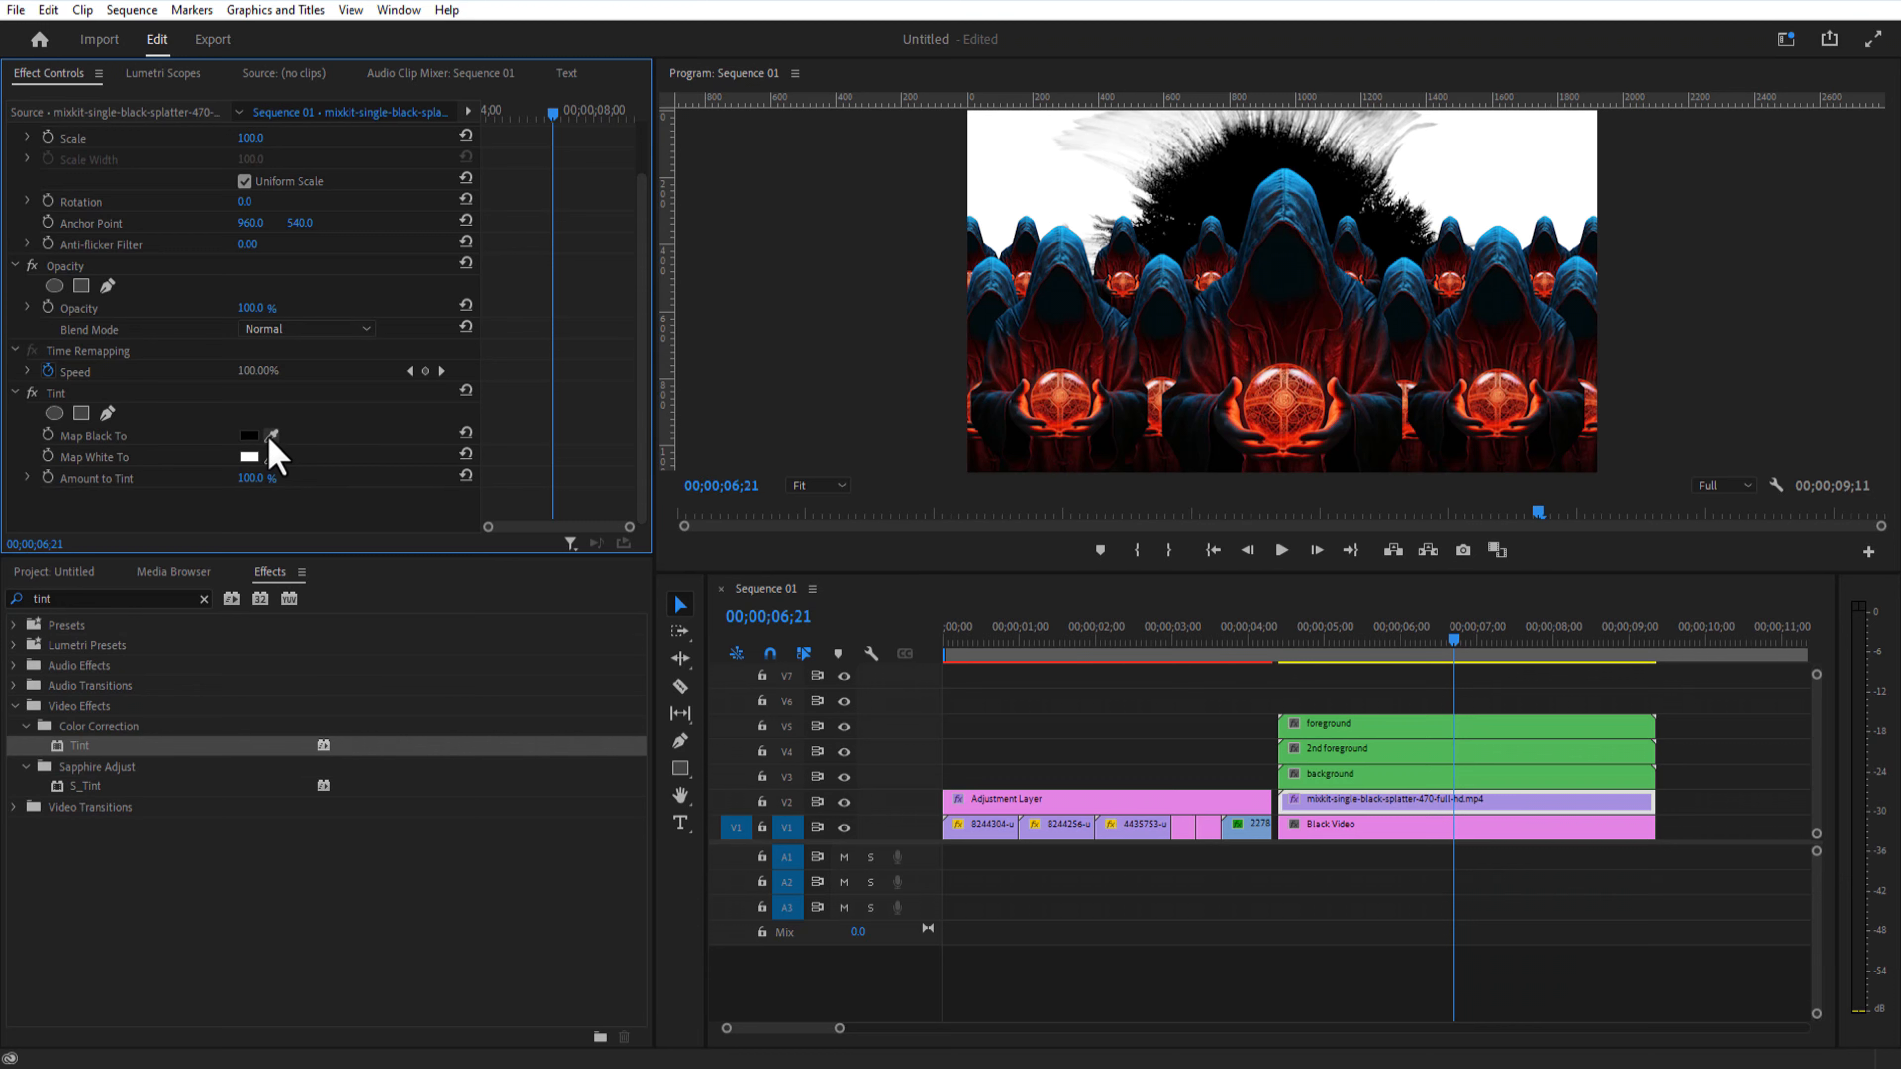
{"action": "left_click", "coordinate": [247, 436]}
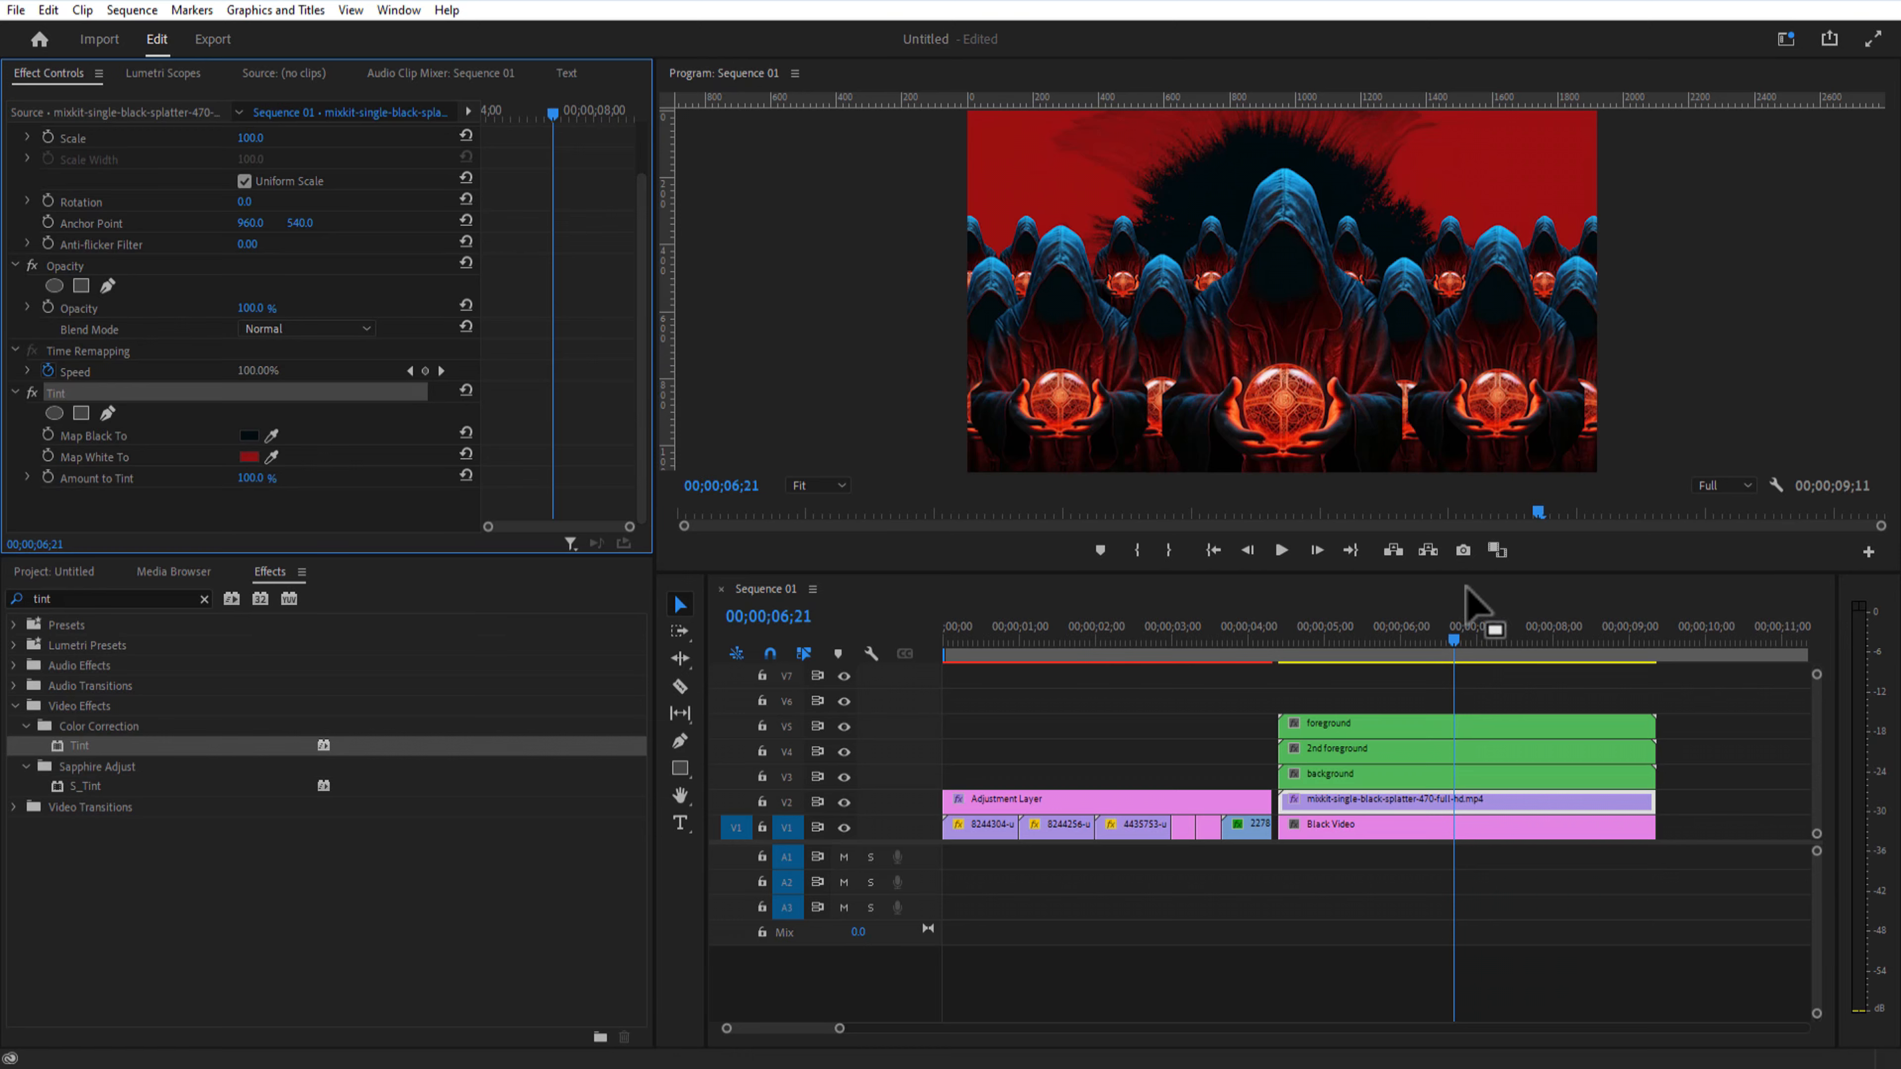
Step: In the foreground nest, move the two side hoody clips to V4 and V5 and add the text DARK STORY
{"action": "double_click", "coordinate": [1336, 723]}
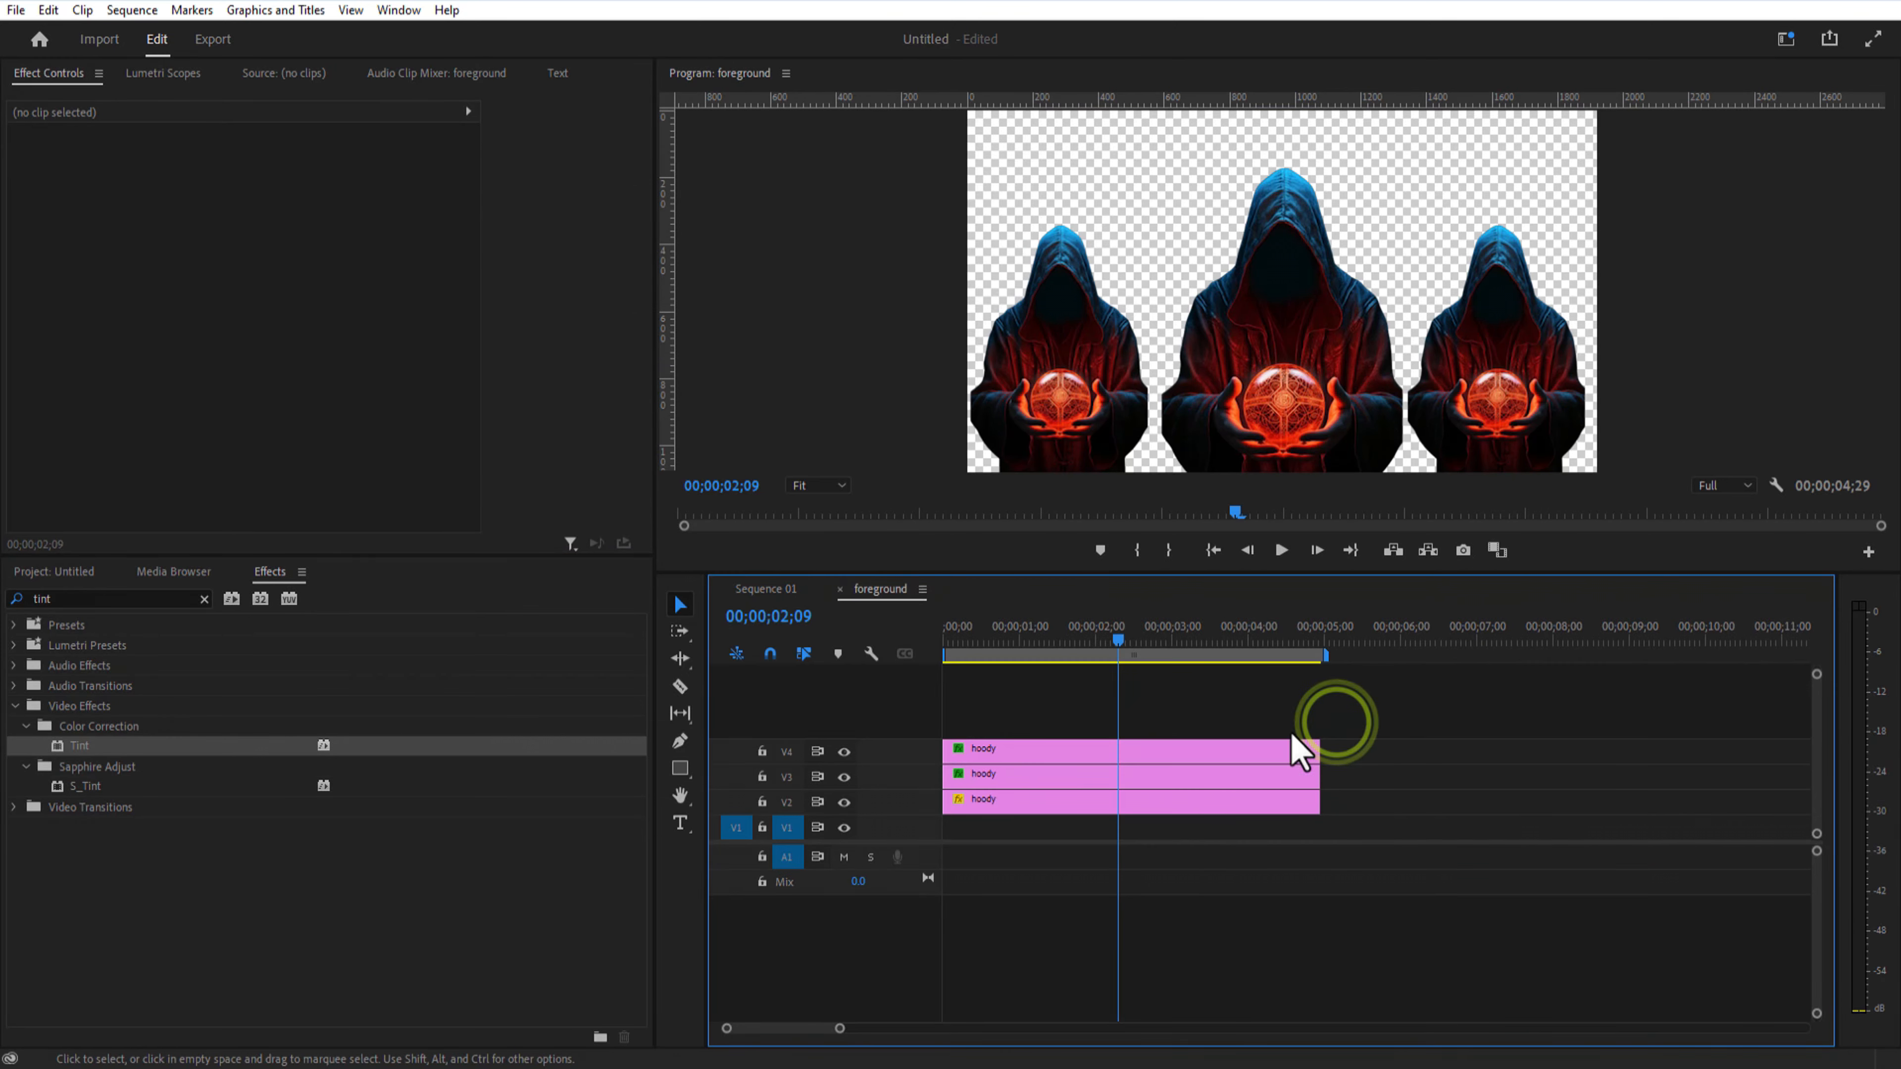
{"action": "left_click_drag", "start_coordinate": [1036, 790], "coordinate": [1116, 651]}
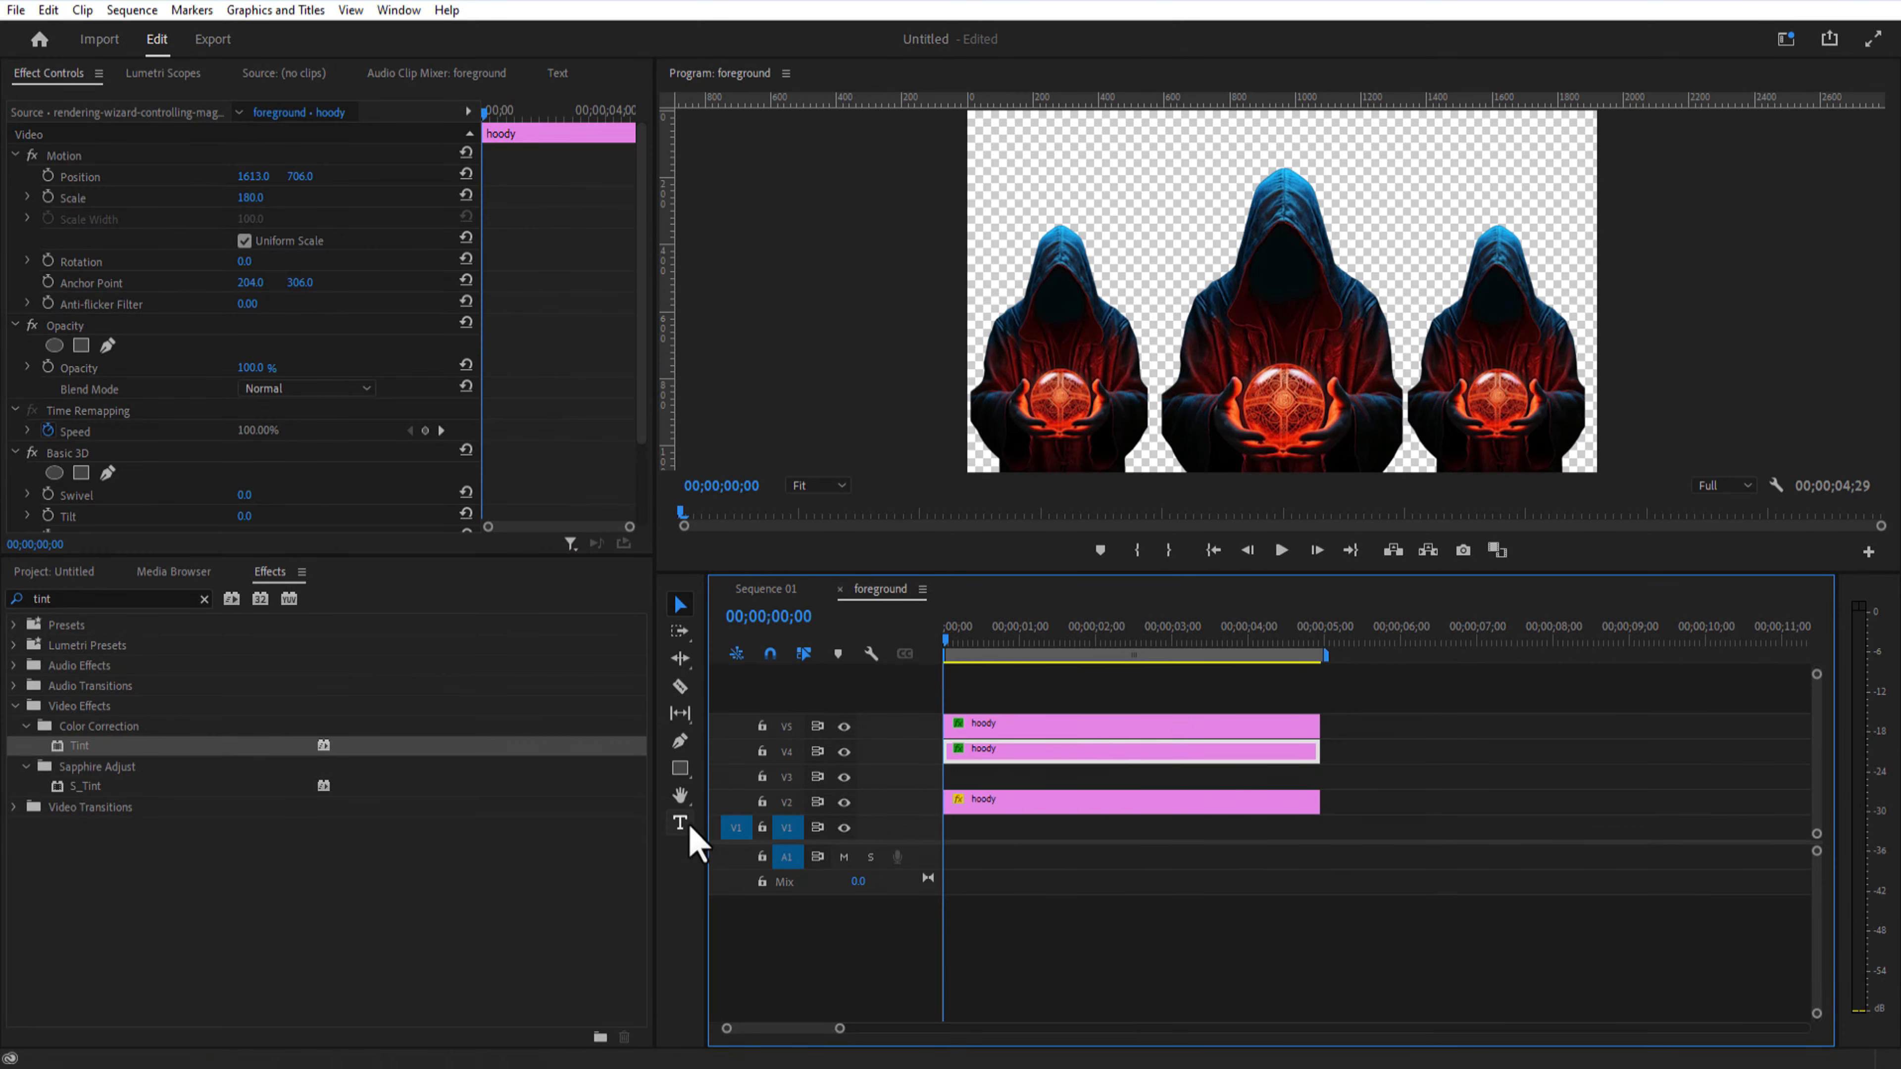
{"action": "left_click", "coordinate": [681, 824]}
{"action": "left_click", "coordinate": [1102, 171]}
{"action": "type", "text": "DARK STORY"}
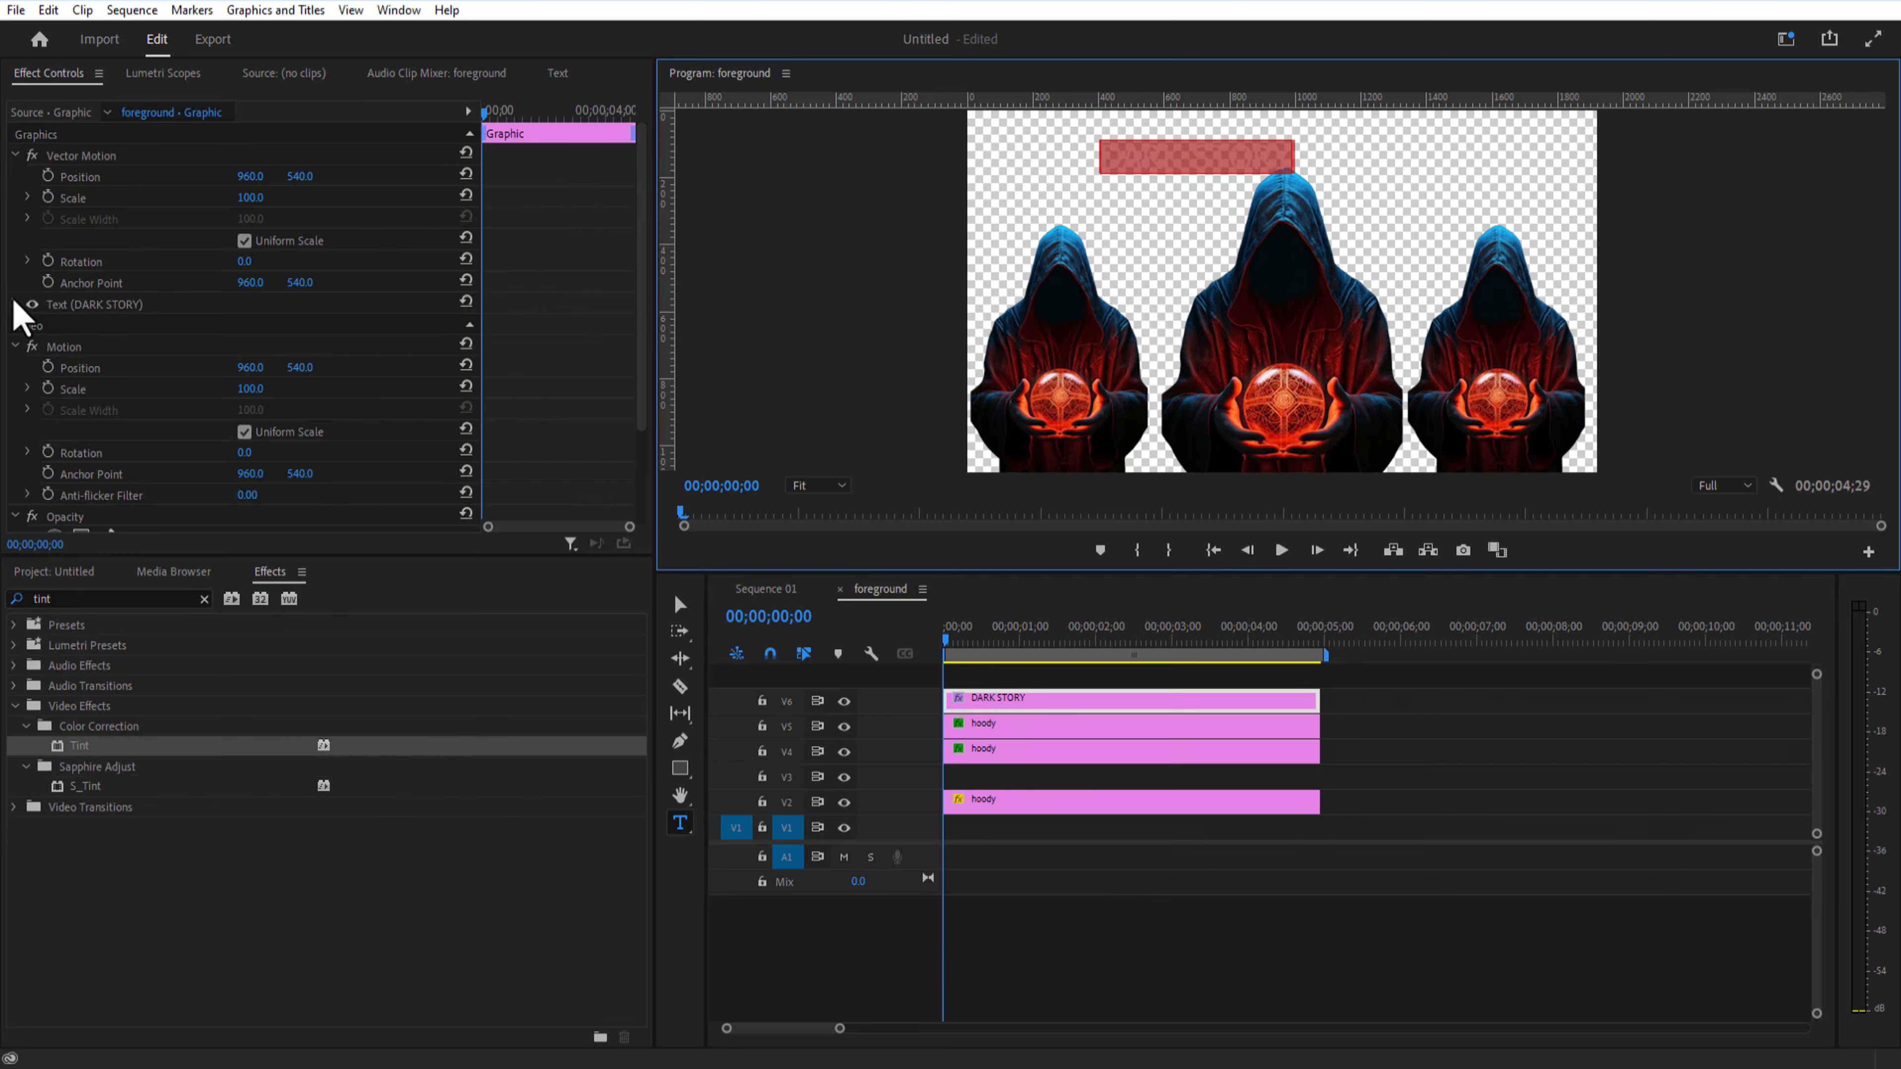
Step: Create a 1920 × 1080 Black Video and place it on V1 at the start of the foreground nest
{"action": "left_click", "coordinate": [74, 580]}
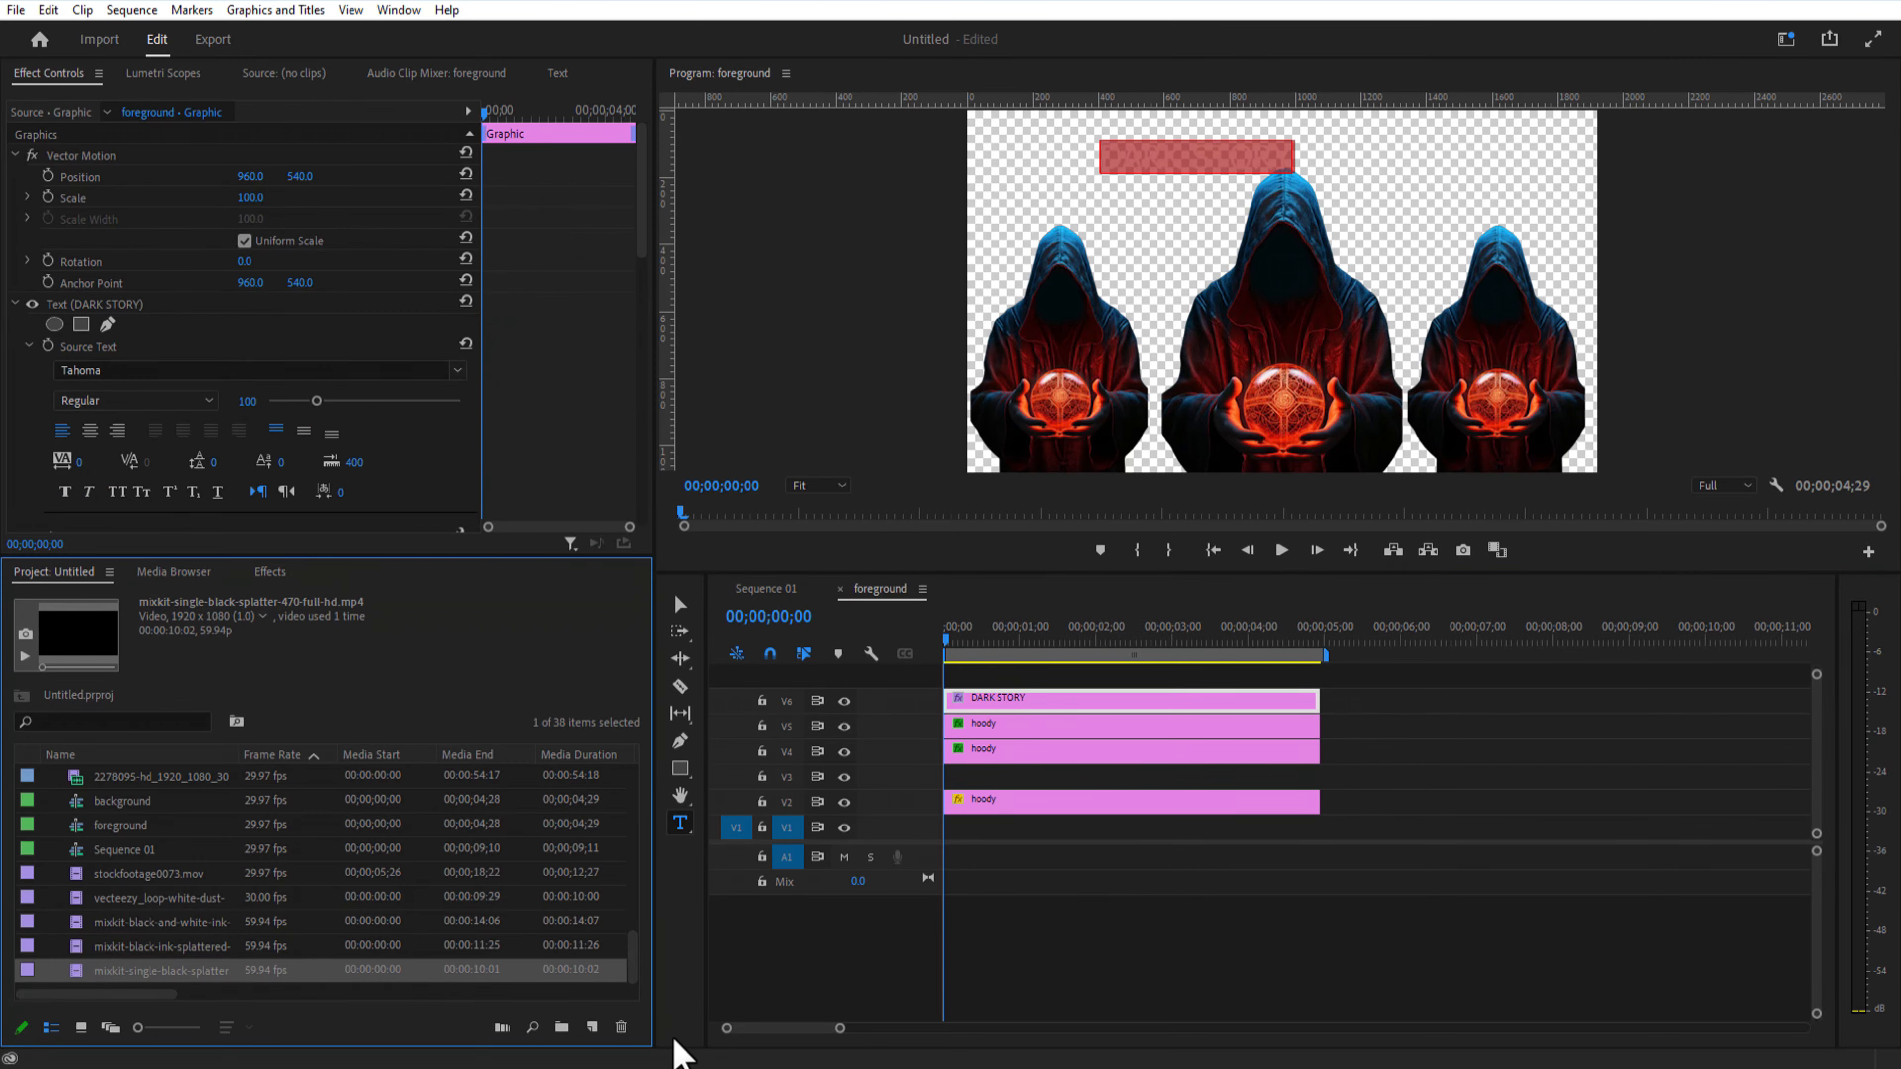
{"action": "left_click", "coordinate": [591, 1027]}
{"action": "left_click", "coordinate": [642, 948]}
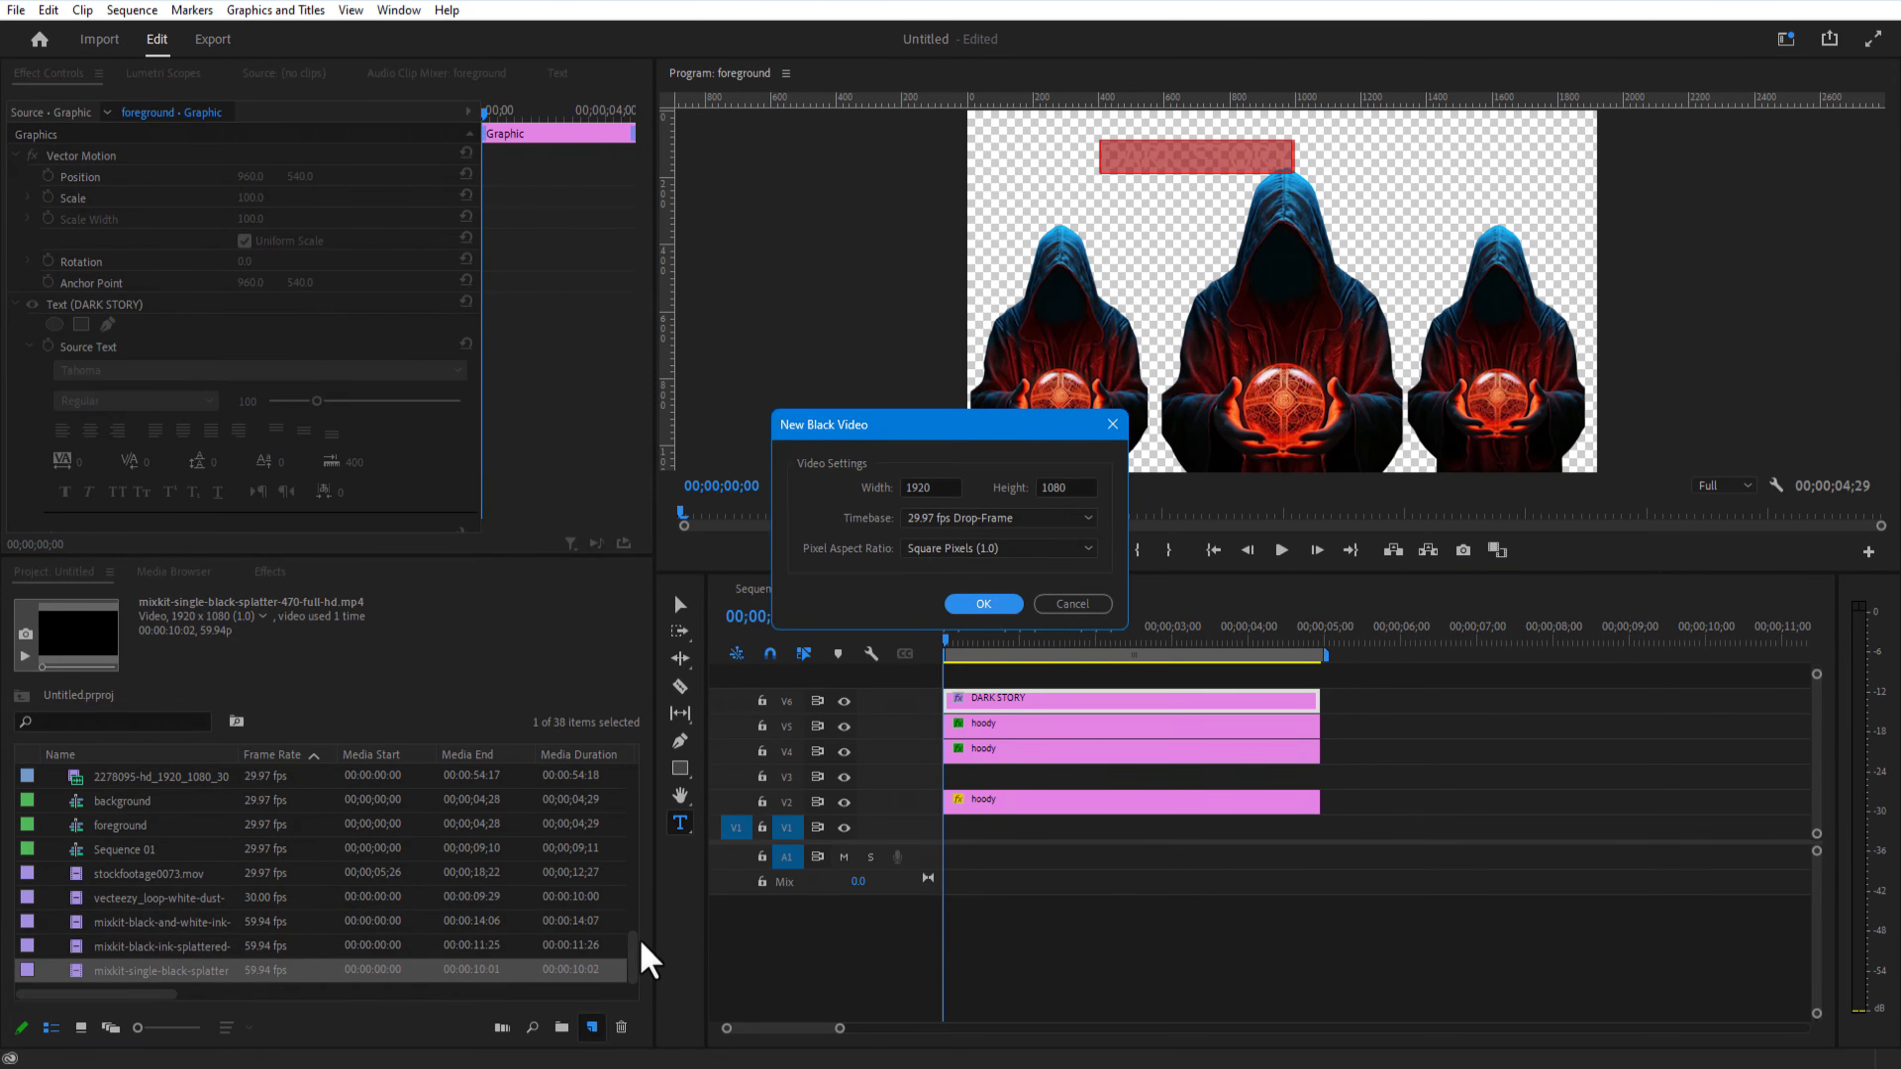
{"action": "left_click", "coordinate": [977, 605]}
{"action": "left_click_drag", "start_coordinate": [141, 783], "coordinate": [955, 844]}
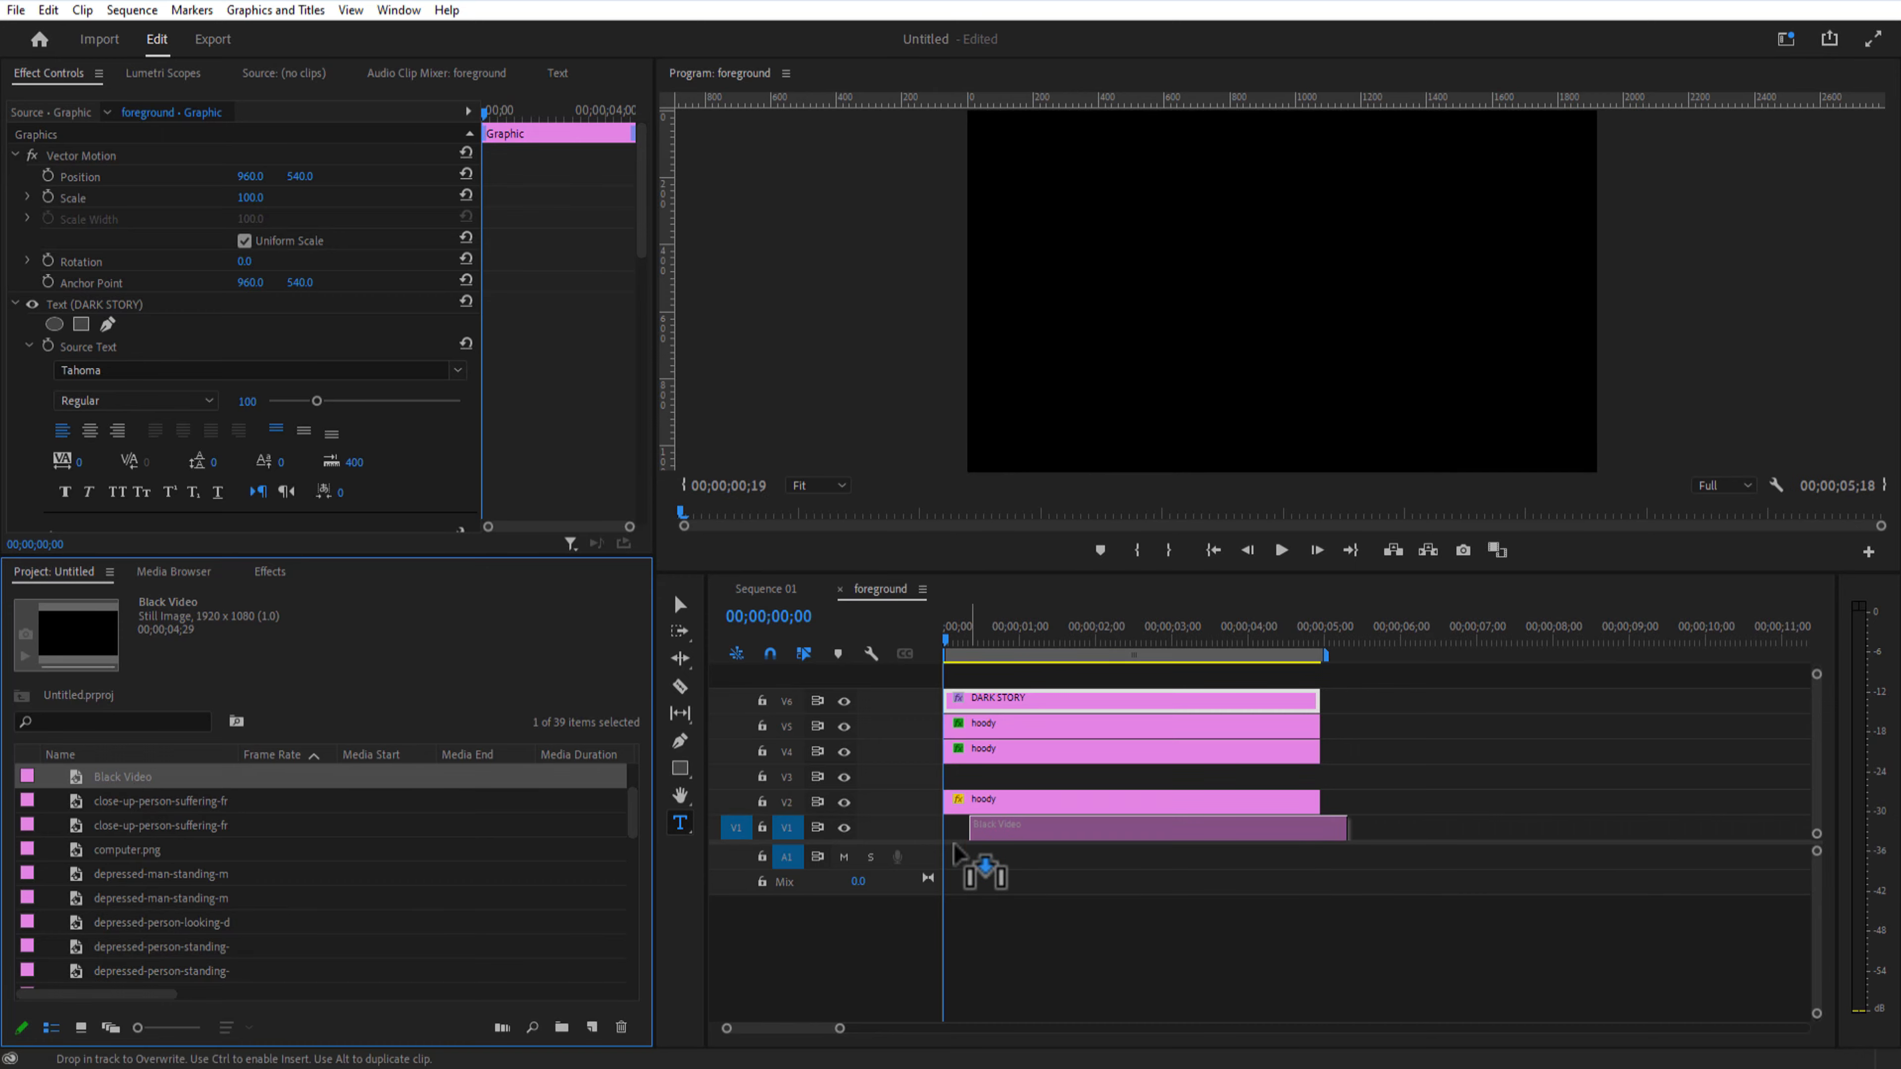
{"action": "left_click_drag", "start_coordinate": [953, 845], "coordinate": [944, 831]}
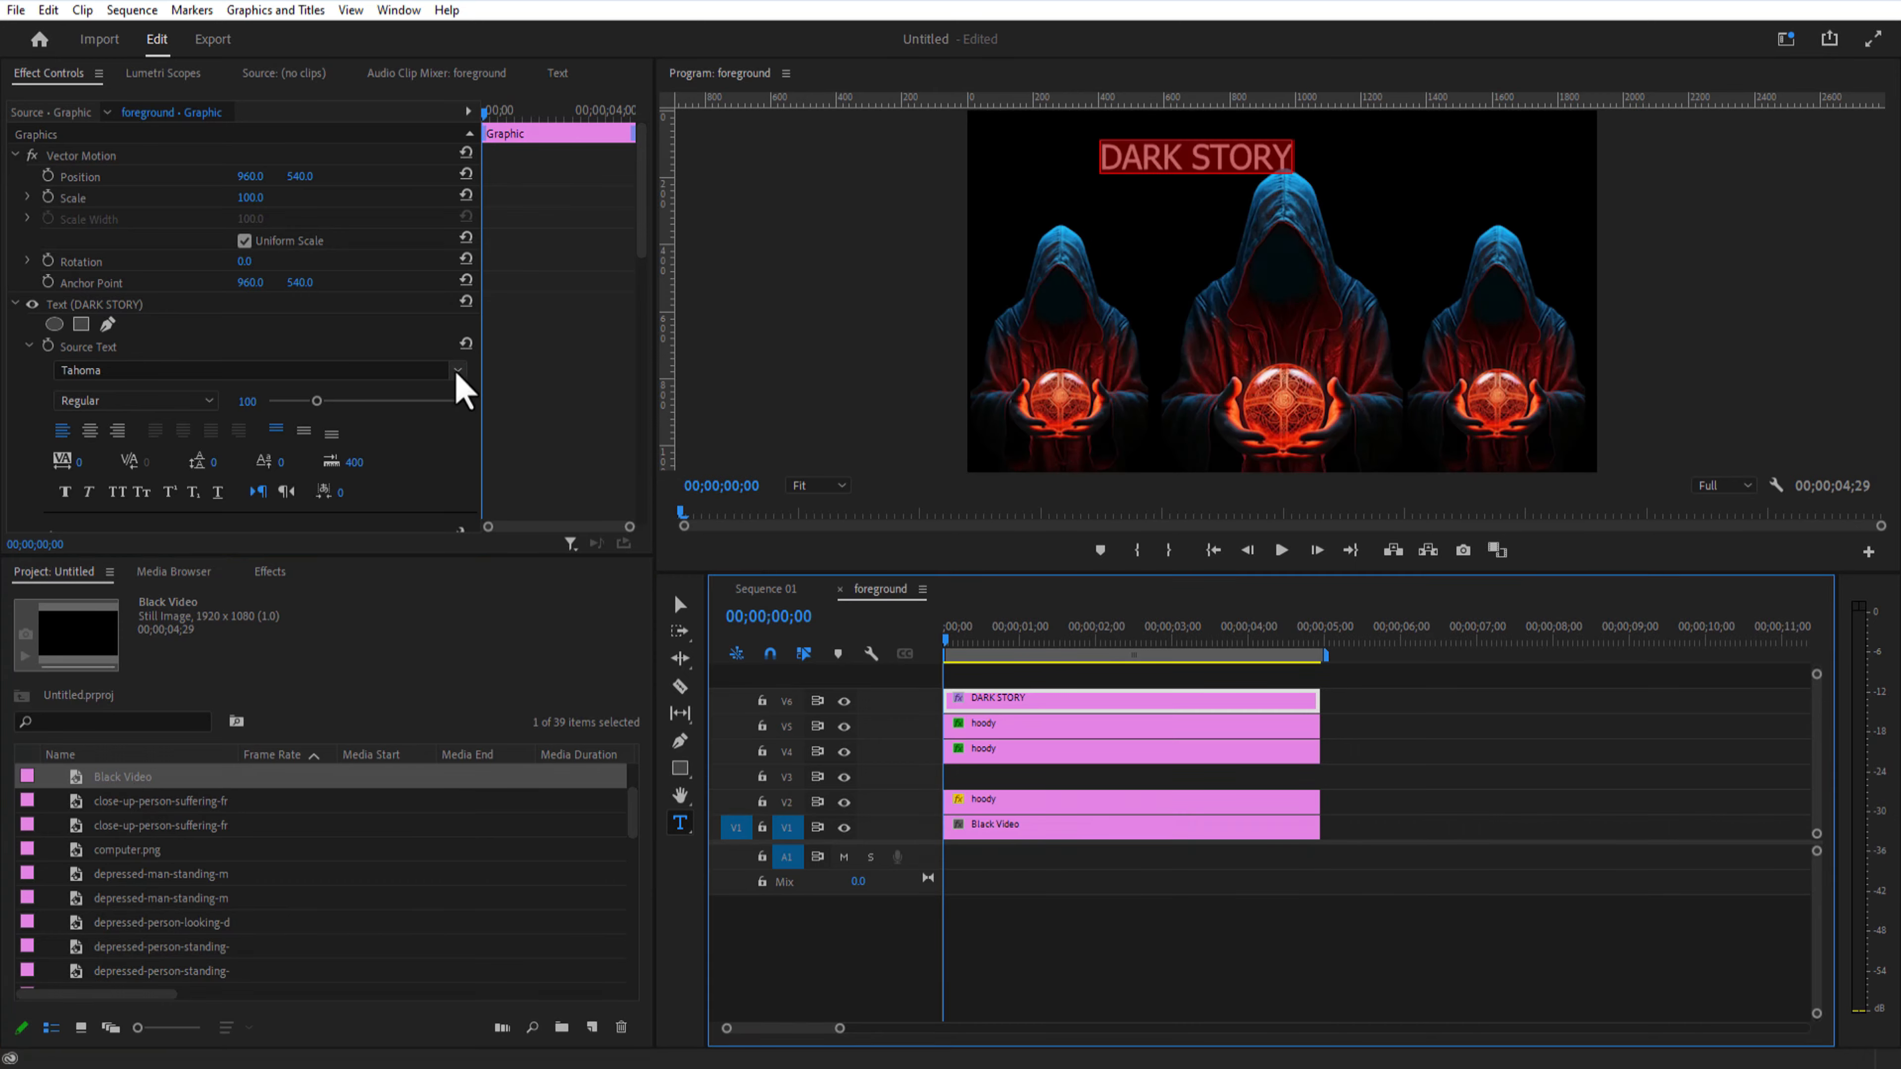
Step: Set the DARK STORY text to the Elephant font at Scale 210 and place its clip on V3
{"action": "left_click", "coordinate": [456, 371]}
{"action": "left_click", "coordinate": [371, 546]}
{"action": "left_click", "coordinate": [1389, 704]}
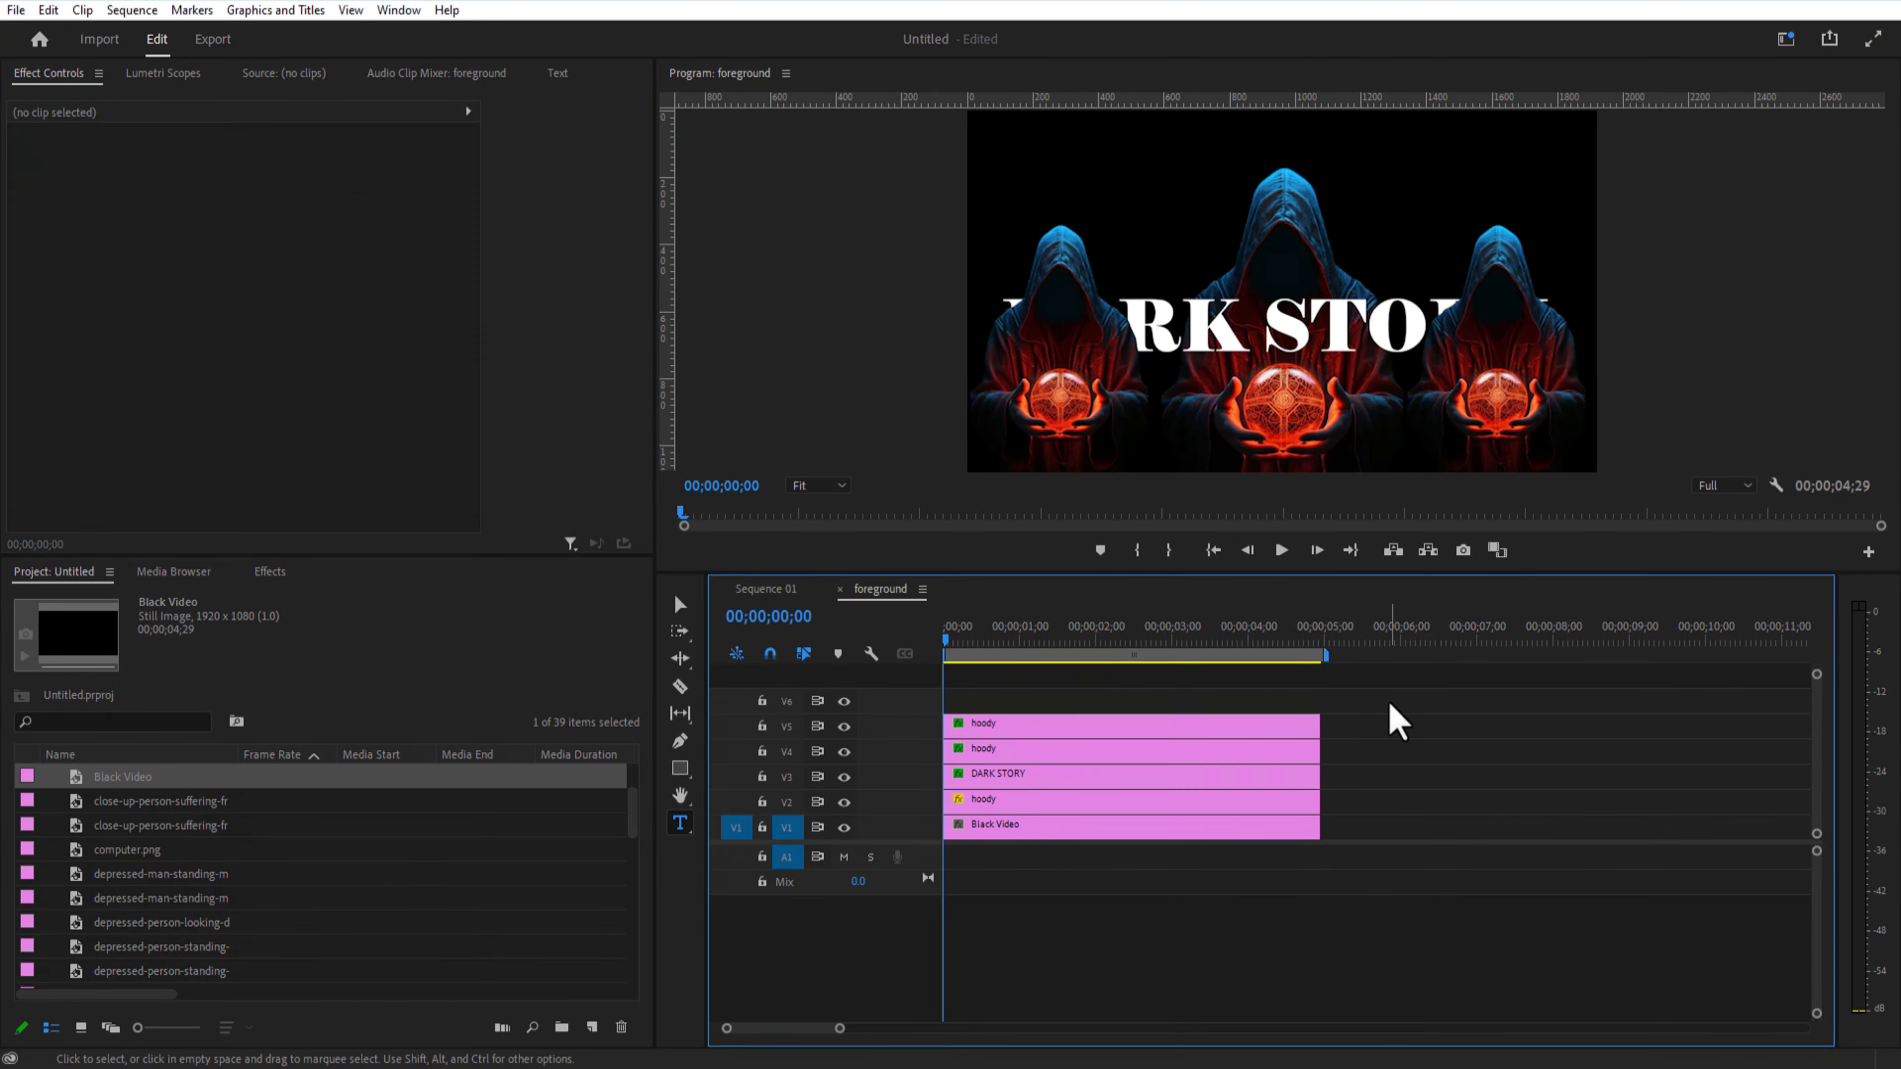
Step: Swap the central hoody clip and the DARK STORY text, putting the hoody on V3 and the text on V2
{"action": "left_click_drag", "start_coordinate": [1122, 776], "coordinate": [1527, 777]}
{"action": "left_click_drag", "start_coordinate": [1123, 802], "coordinate": [1123, 777]}
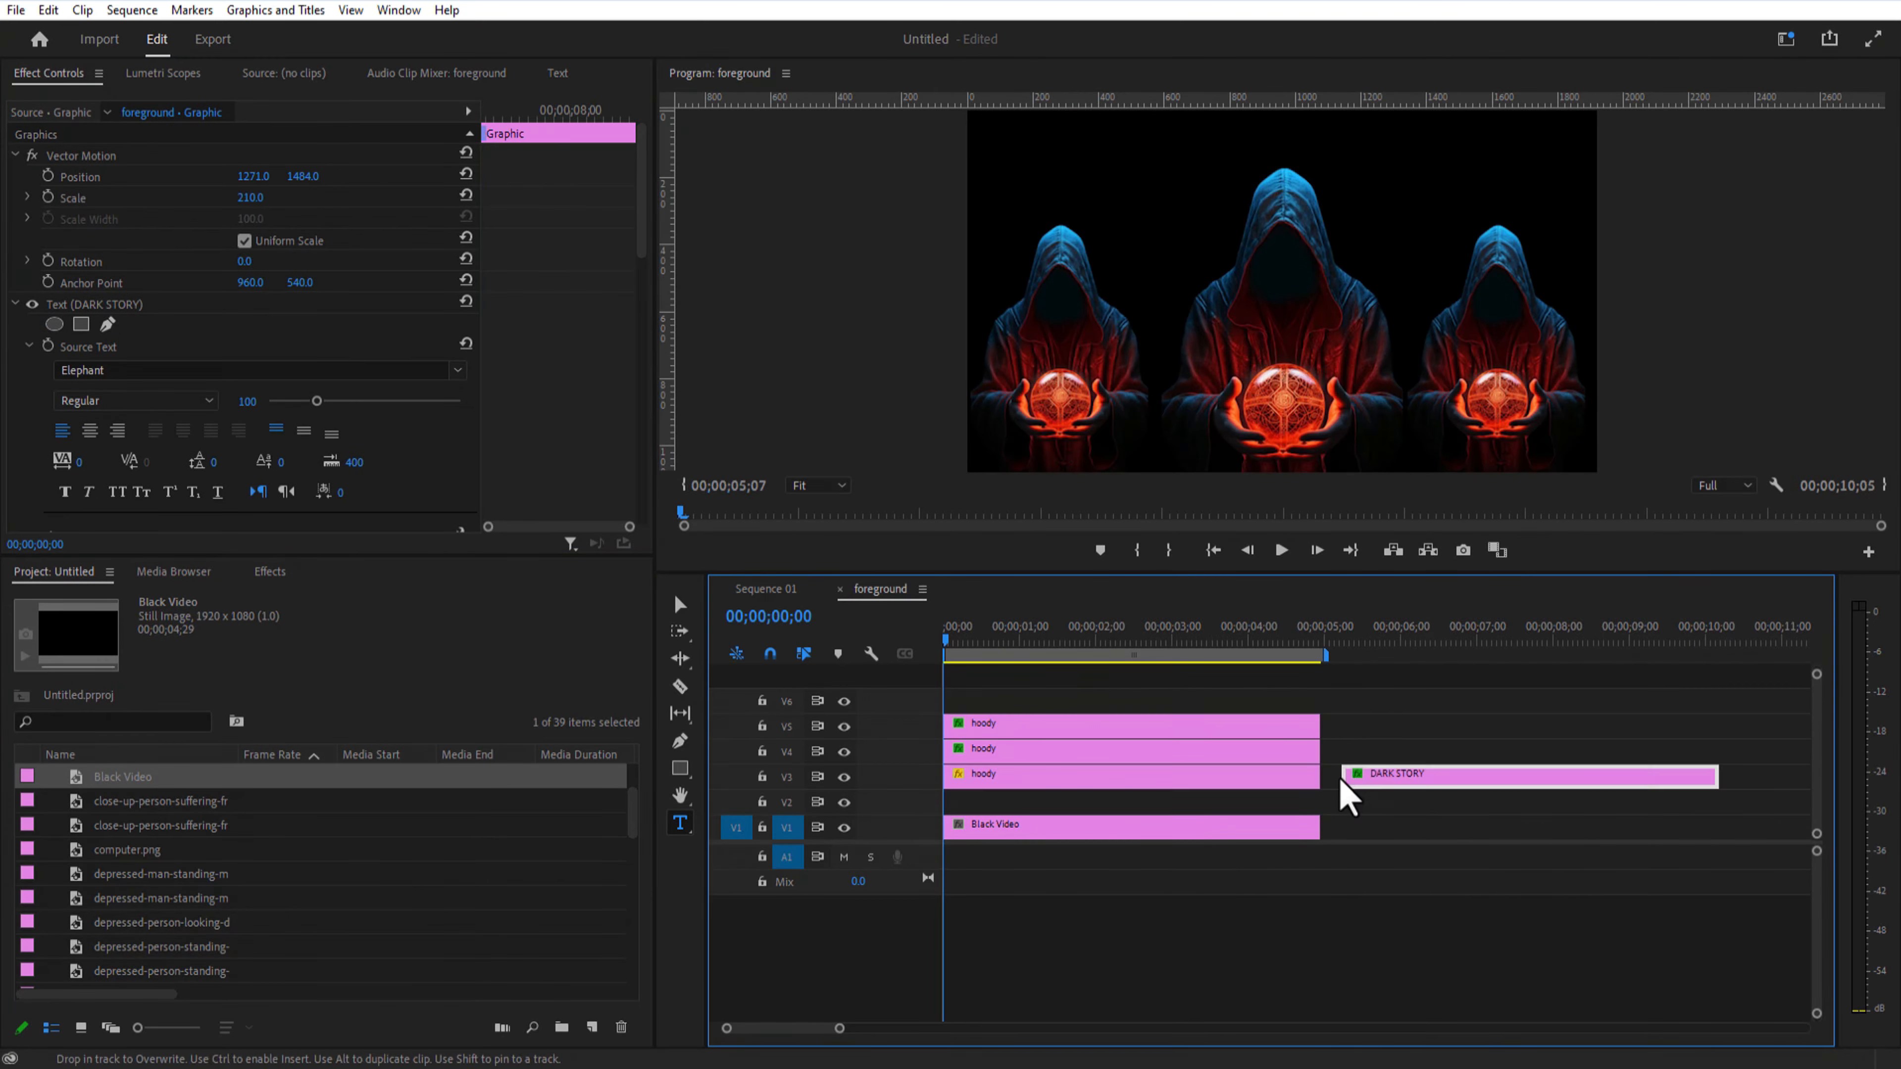
{"action": "left_click_drag", "start_coordinate": [1384, 779], "coordinate": [980, 802]}
Step: Turn off the output of tracks V4 and V5, and delete the Black Video clip from the foreground nest
{"action": "left_click", "coordinate": [1005, 752]}
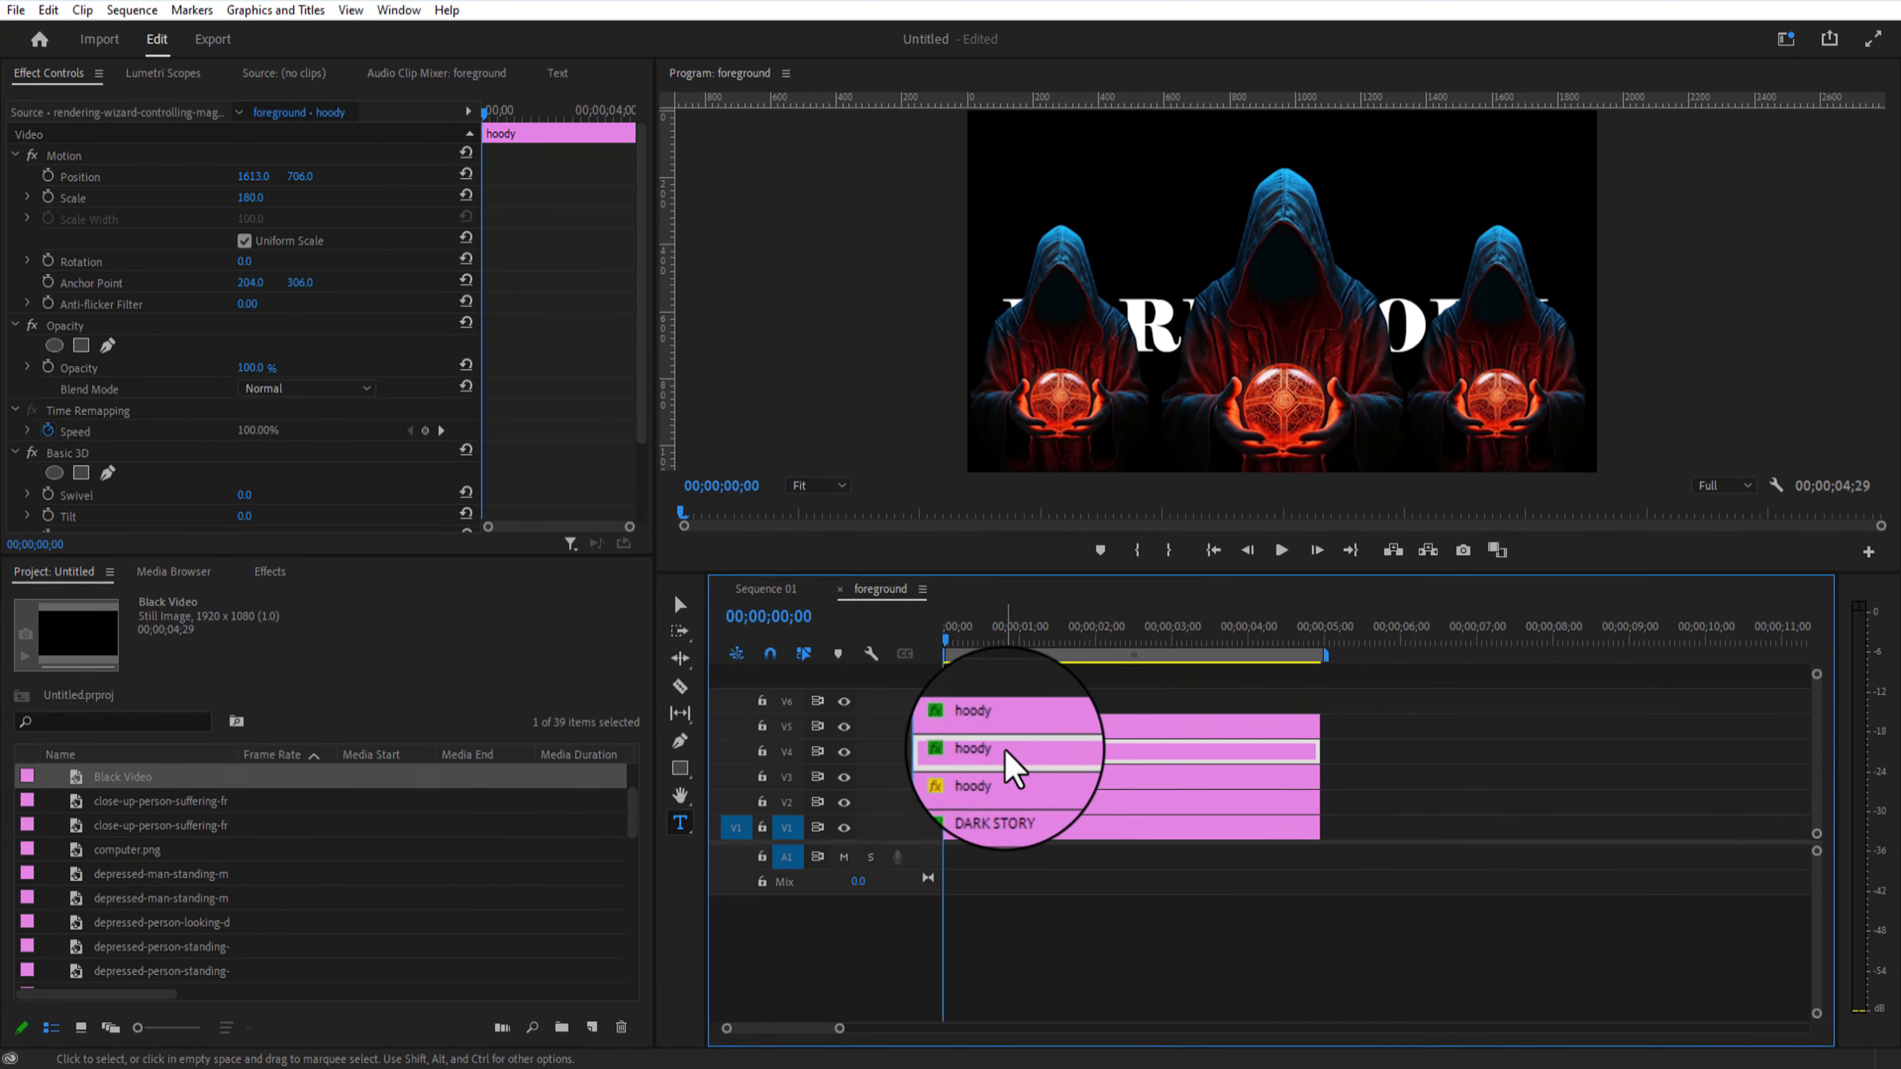
{"action": "left_click", "coordinate": [844, 752]}
{"action": "left_click", "coordinate": [843, 727]}
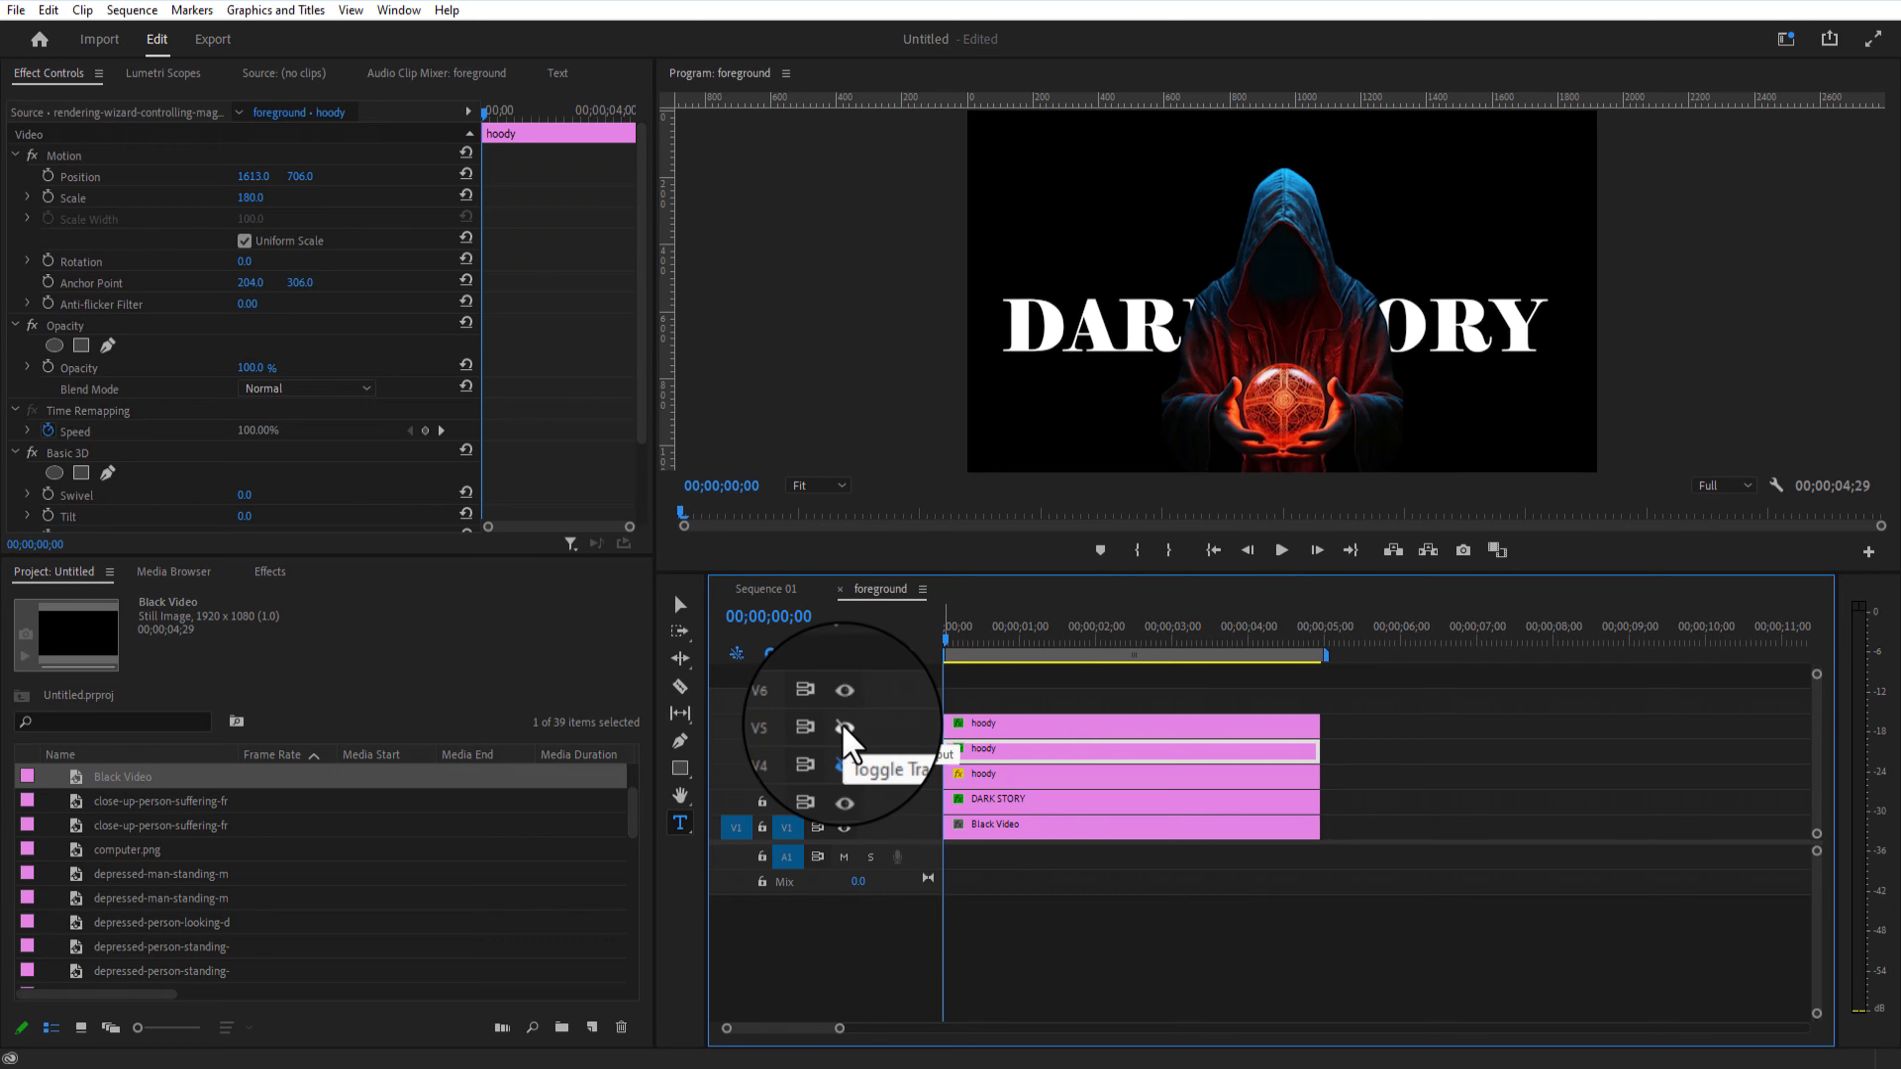
{"action": "left_click", "coordinate": [1029, 827]}
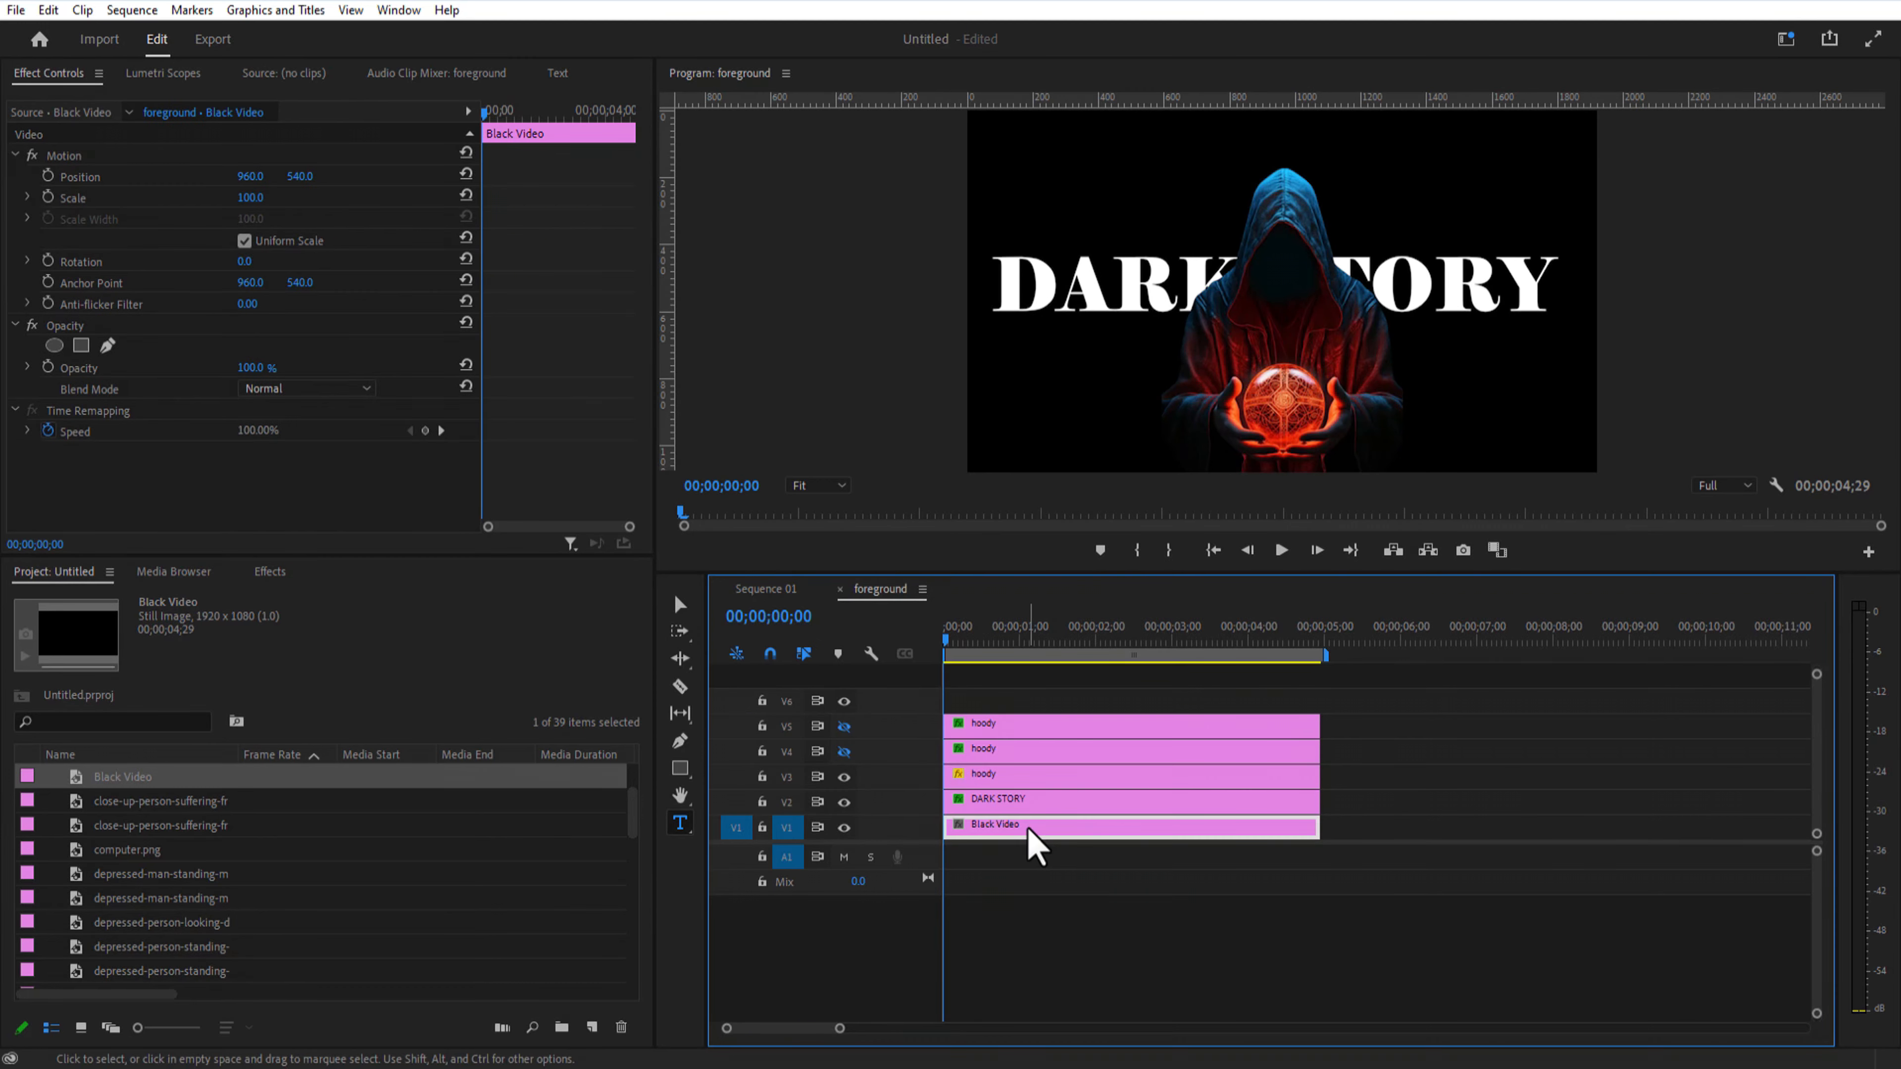
{"action": "key", "text": "Delete"}
Step: Return to Sequence 01 and open the 2nd foreground nest for editing
{"action": "left_click", "coordinate": [777, 594]}
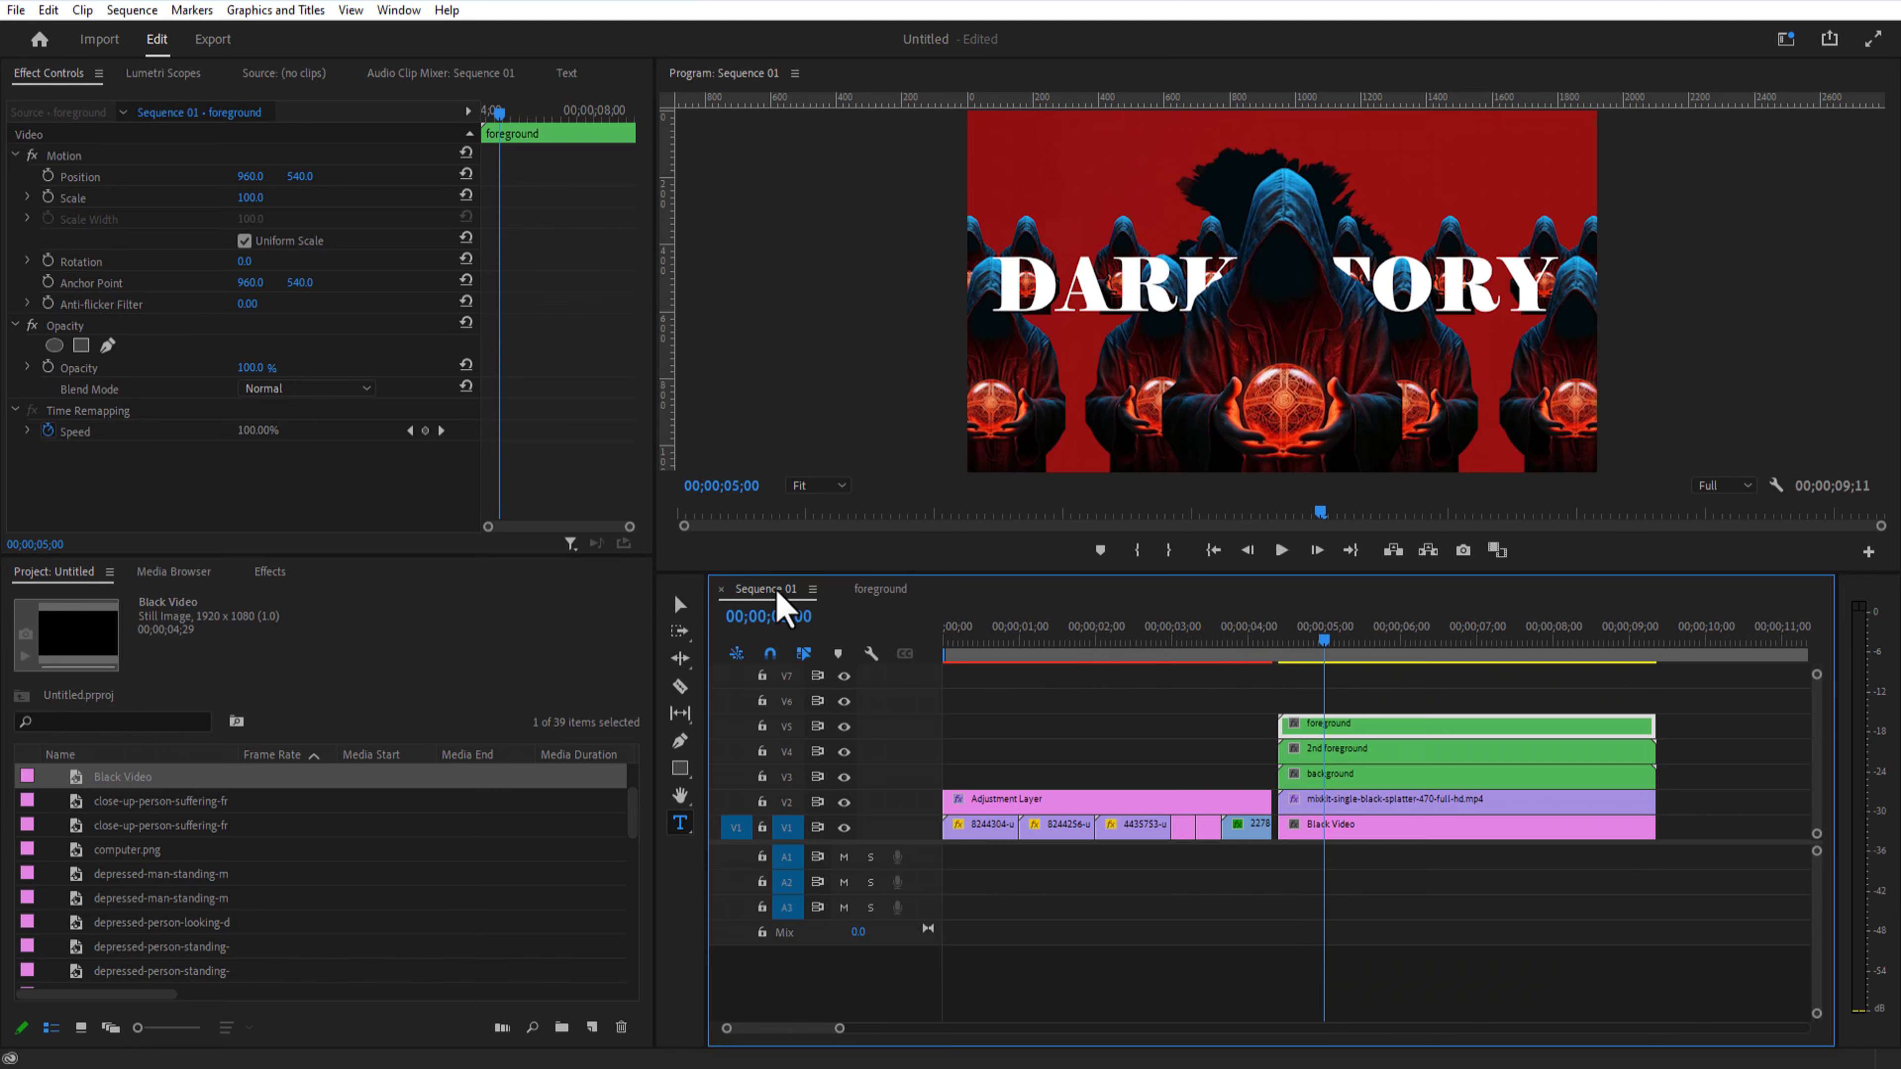
{"action": "key", "text": "v"}
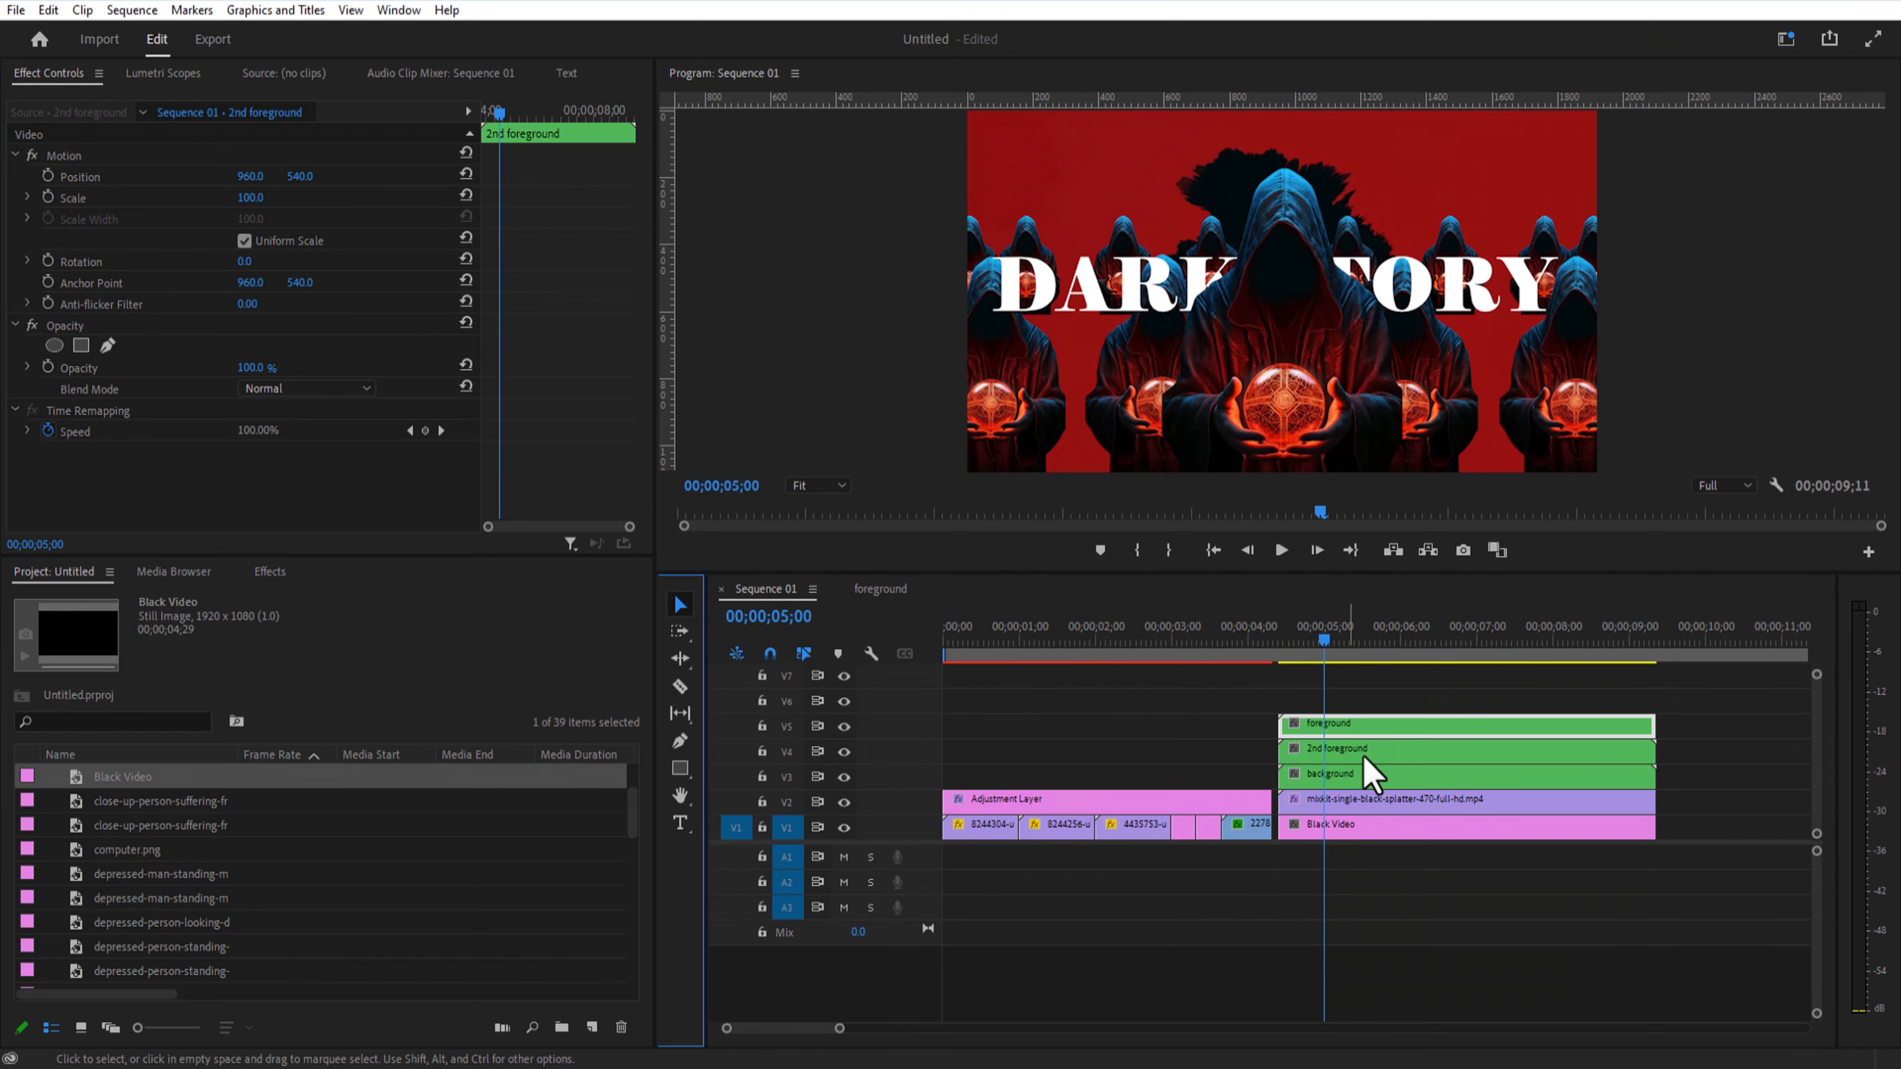
{"action": "double_click", "coordinate": [1351, 751]}
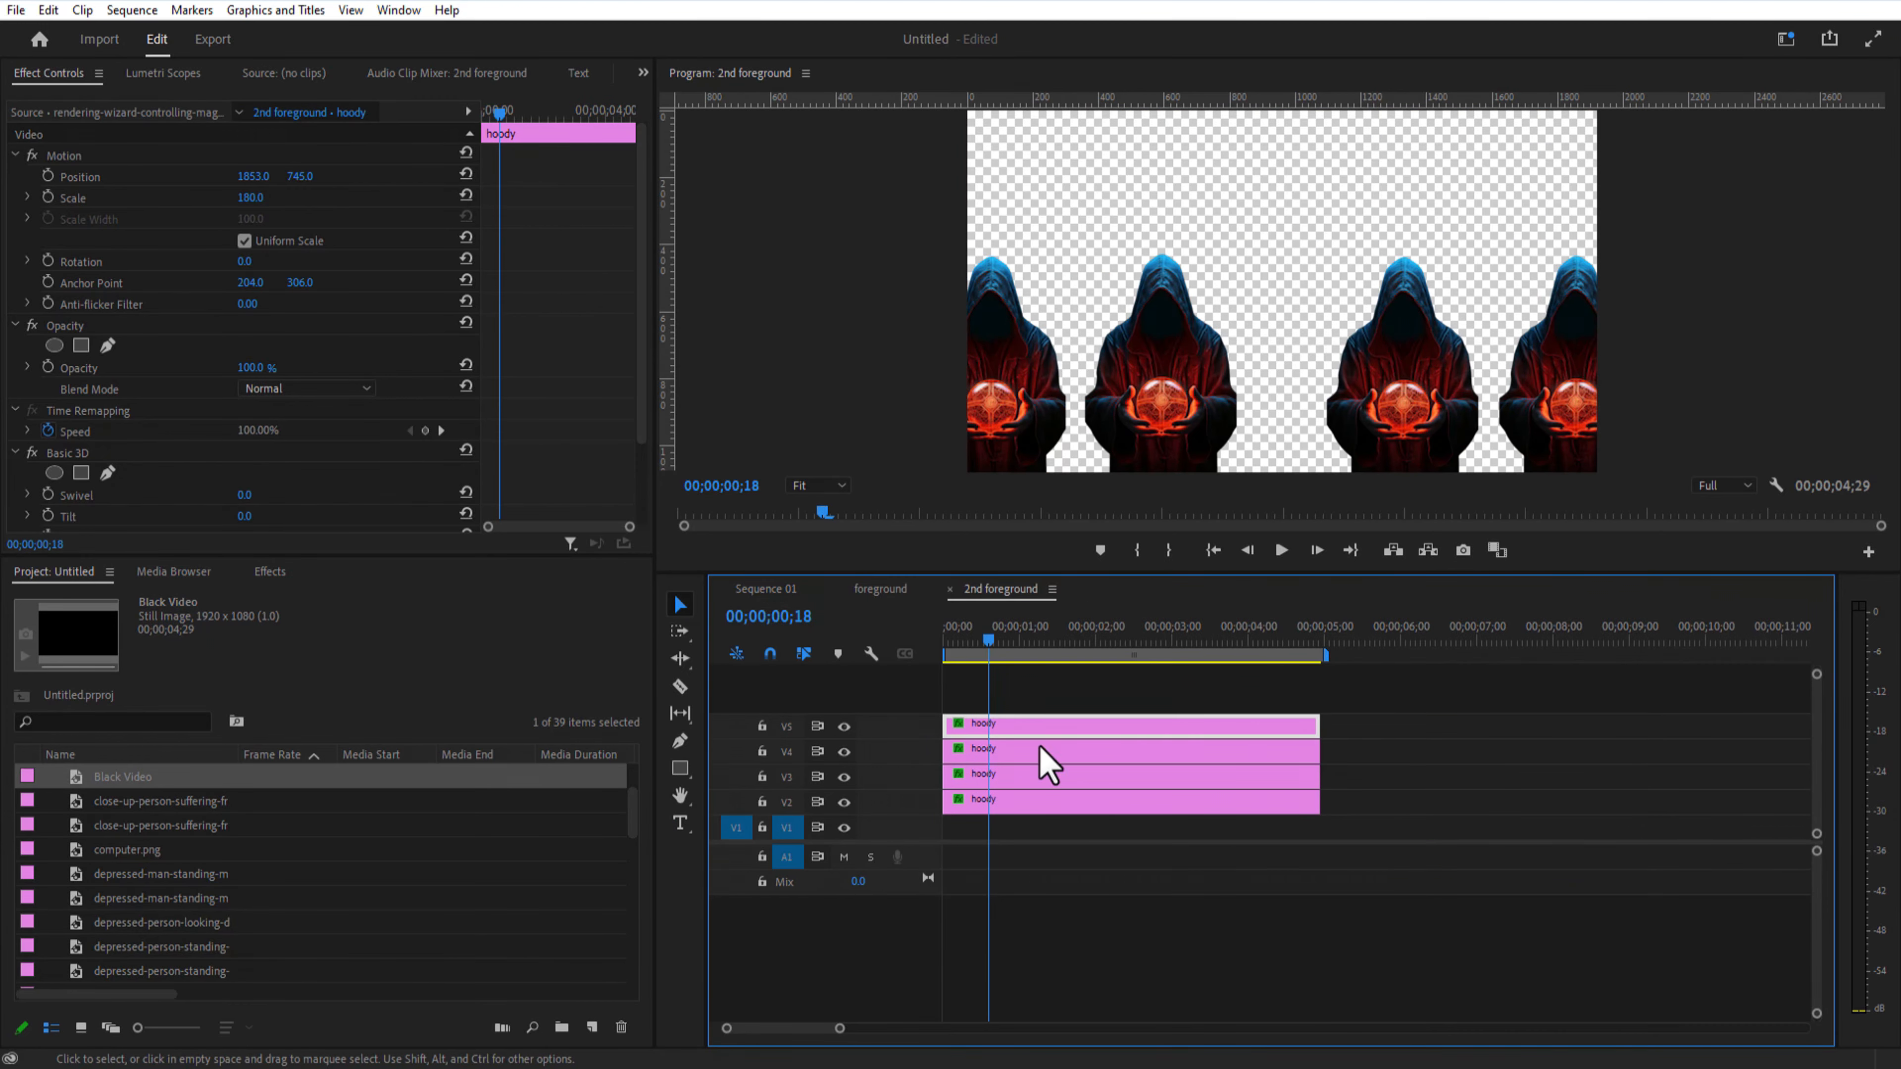
Step: Duplicate the hoody clip onto V6 and V7 and set the copies' horizontal positions to 1542 and 309
{"action": "left_click_drag", "start_coordinate": [1008, 730], "coordinate": [1012, 675]}
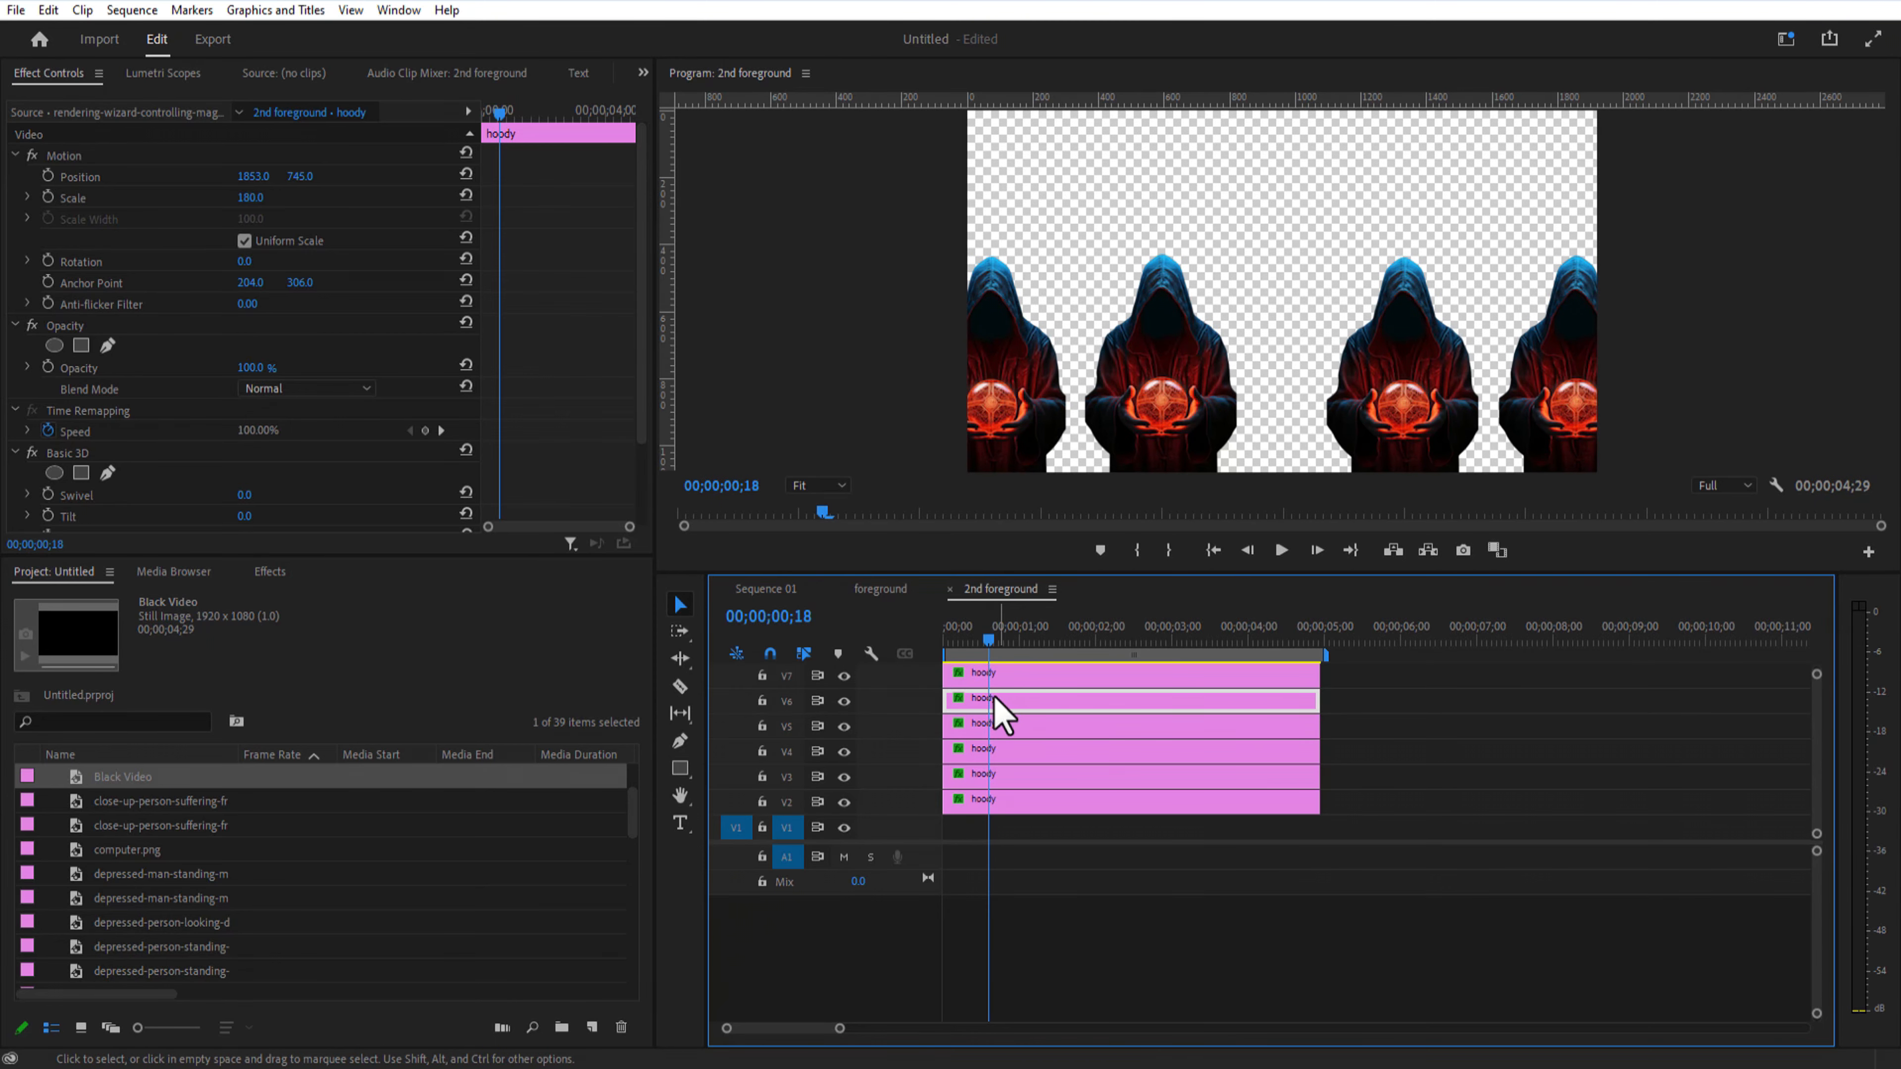
{"action": "left_click_drag", "start_coordinate": [253, 176], "coordinate": [20, 177]}
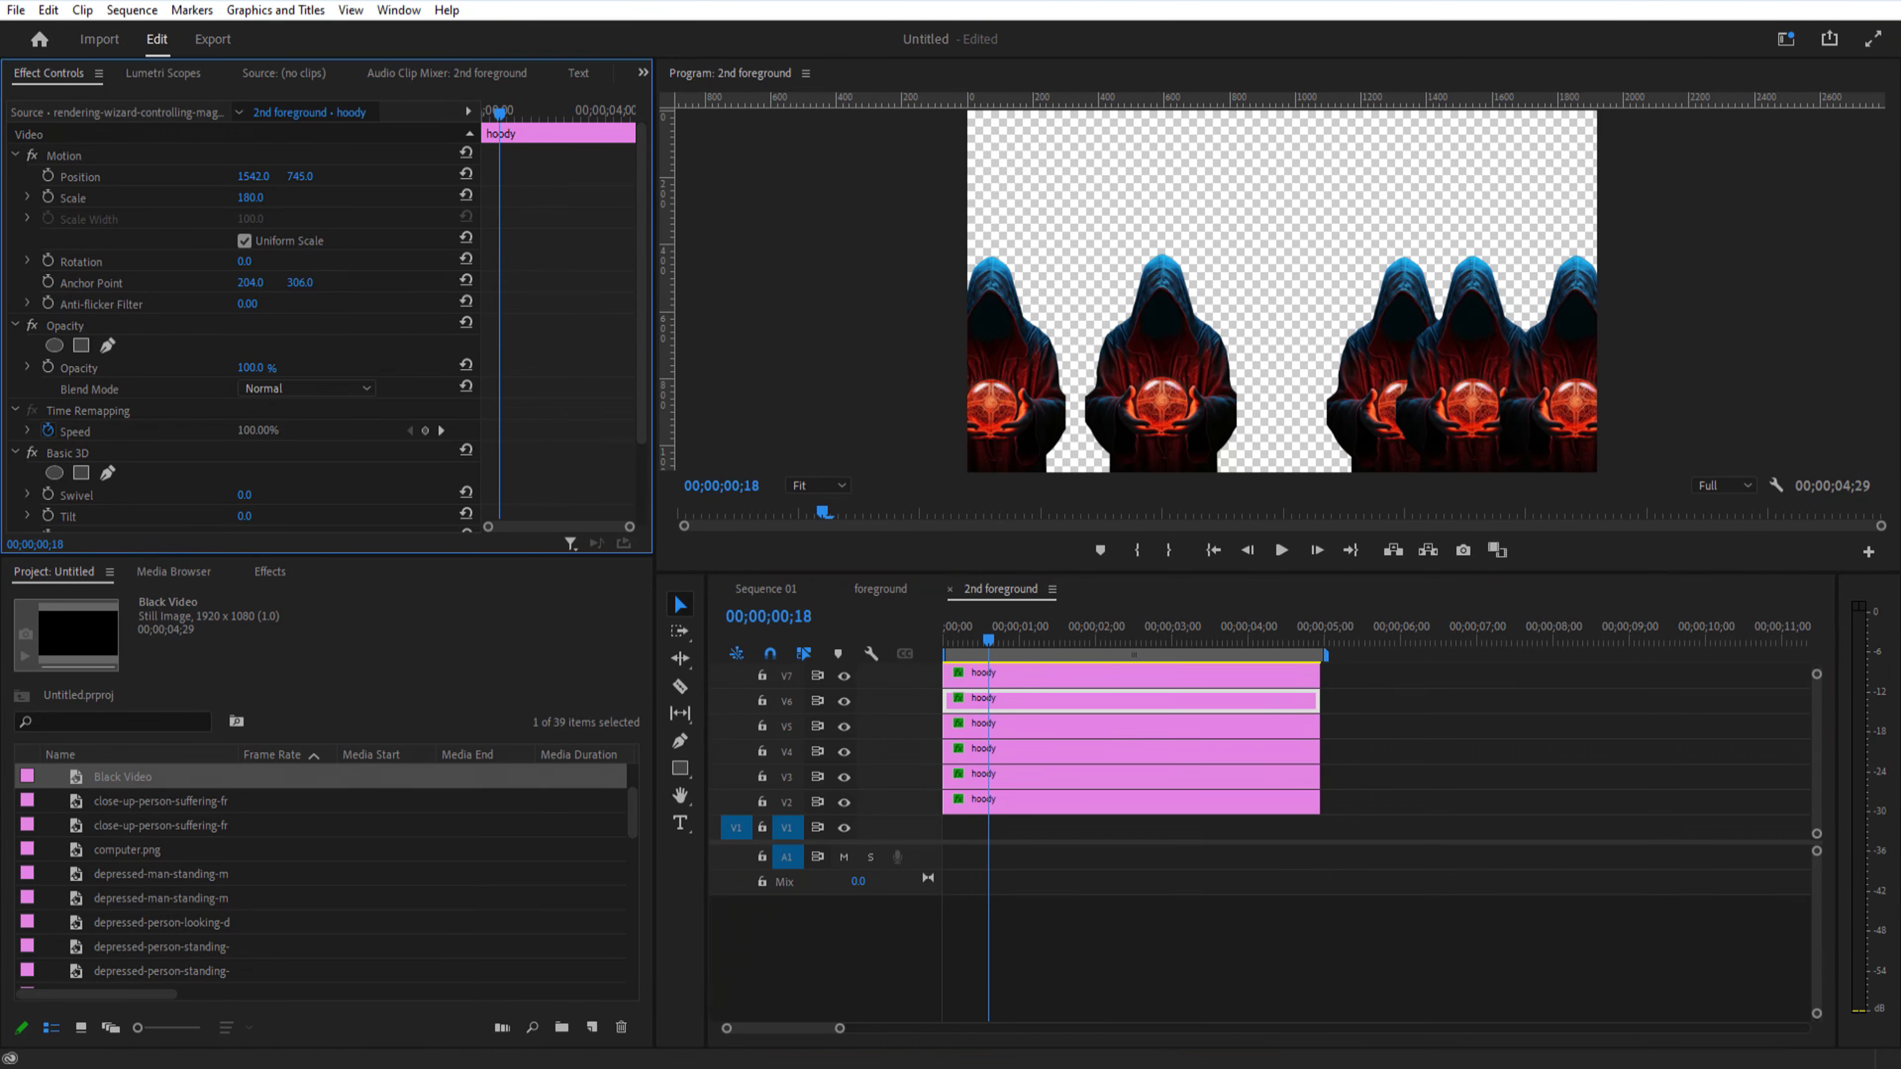
{"action": "left_click", "coordinate": [1085, 674]}
{"action": "left_click_drag", "start_coordinate": [253, 176], "coordinate": [21, 177]}
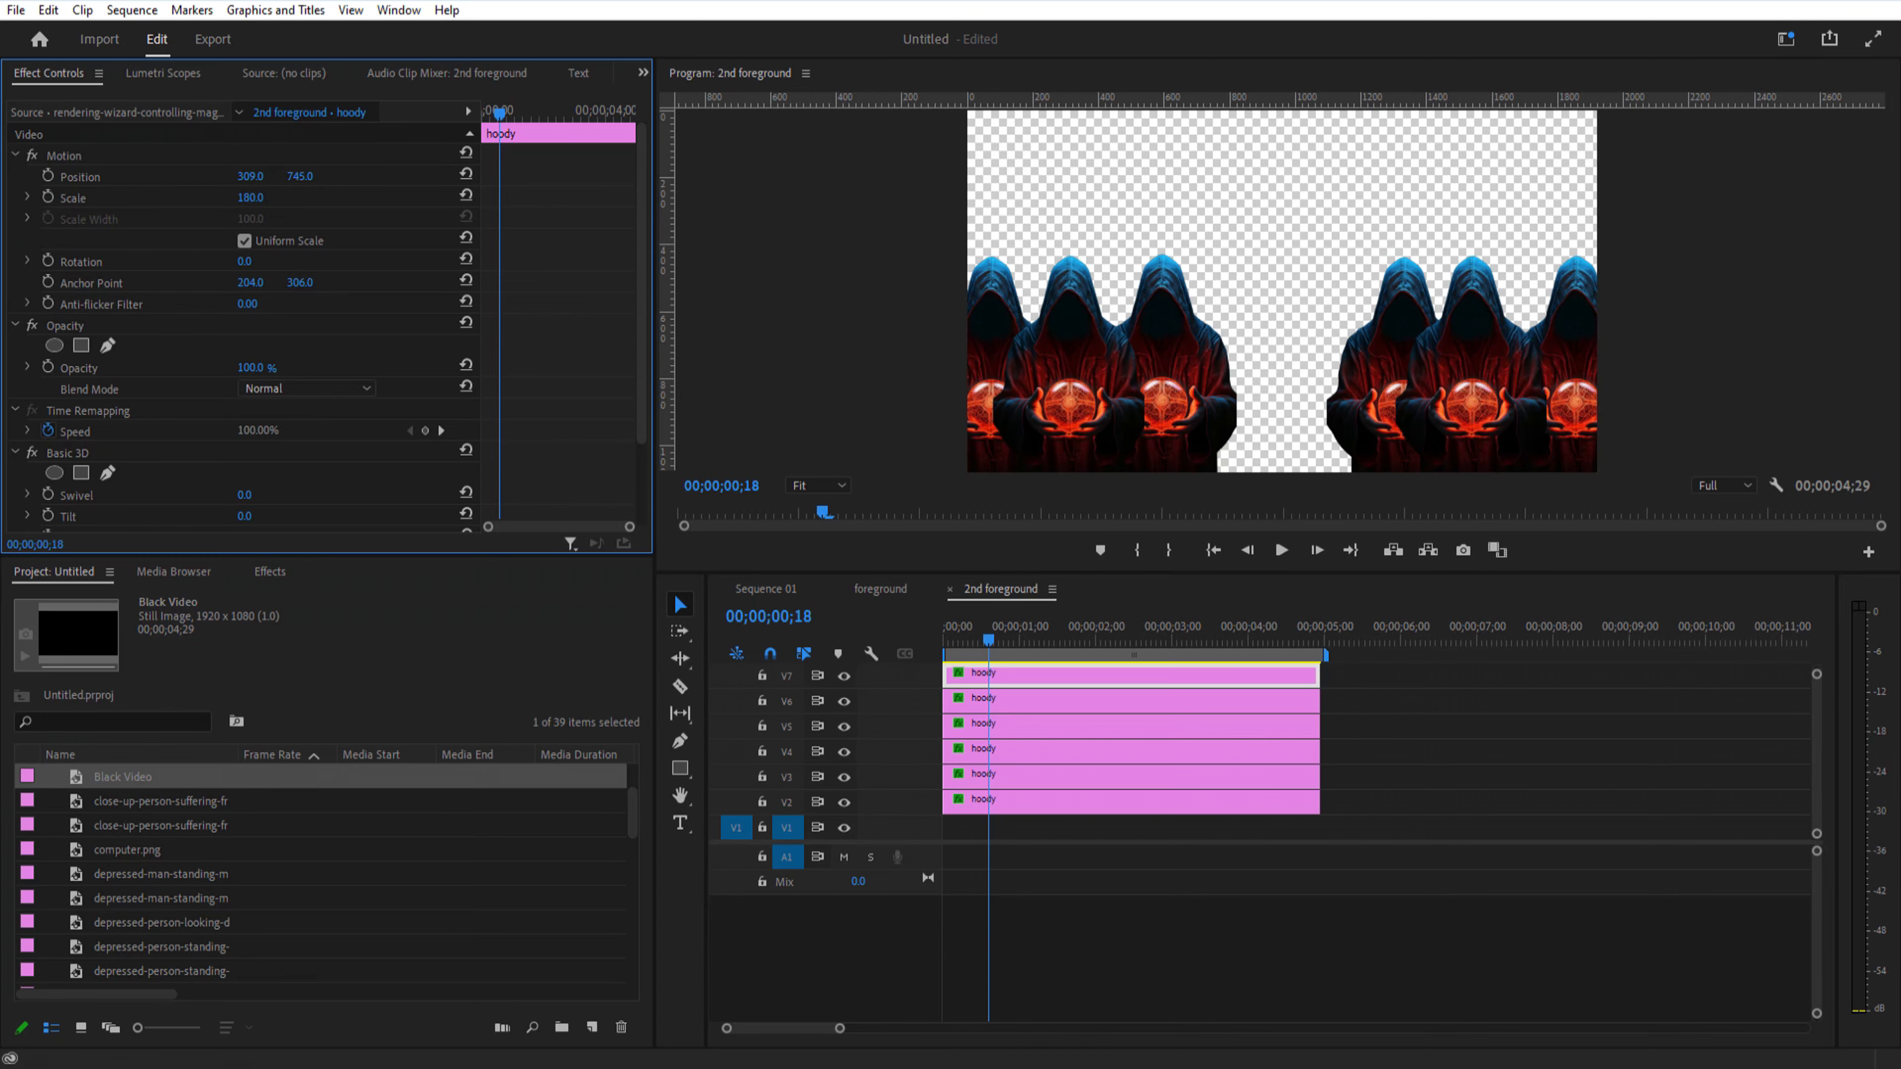
Step: View the added figures in Sequence 01, and close the 2nd foreground nest to continue in the foreground nest
{"action": "left_click", "coordinate": [765, 588]}
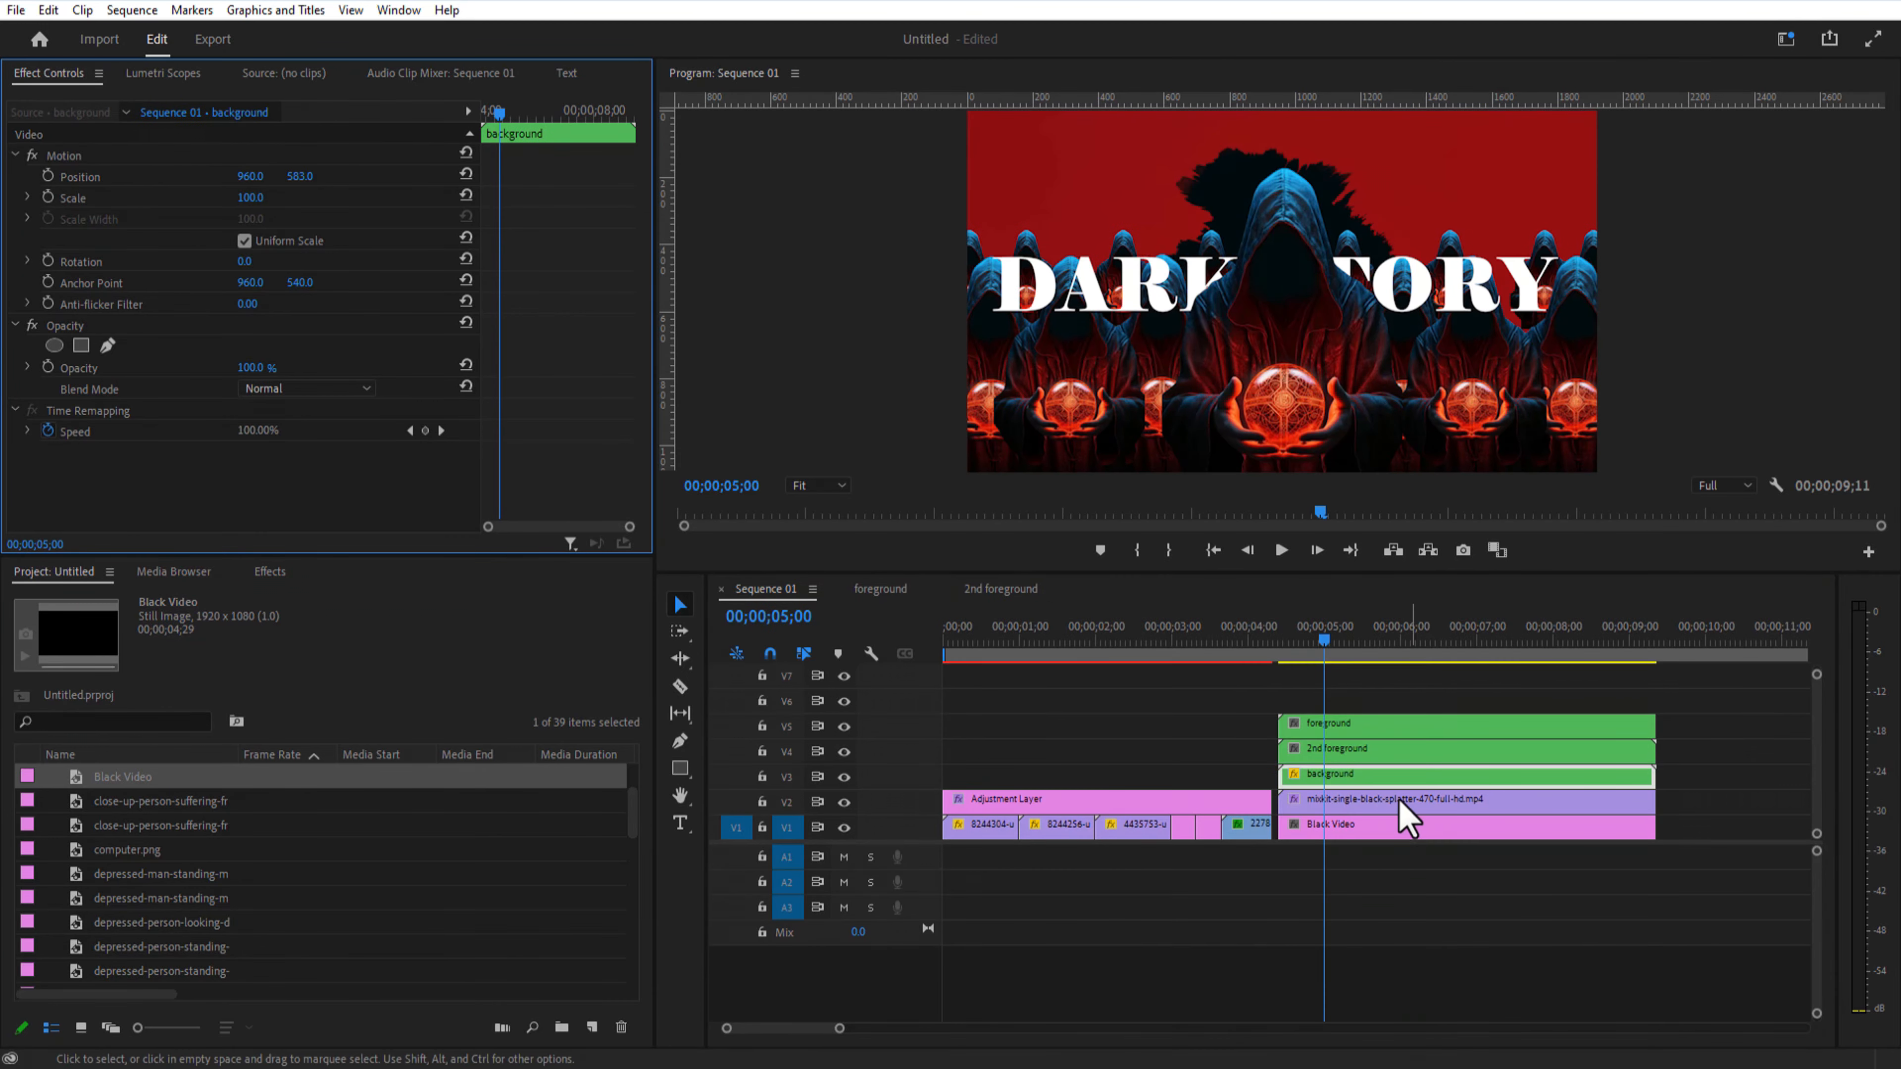
{"action": "left_click", "coordinate": [1003, 589]}
{"action": "left_click", "coordinate": [949, 589]}
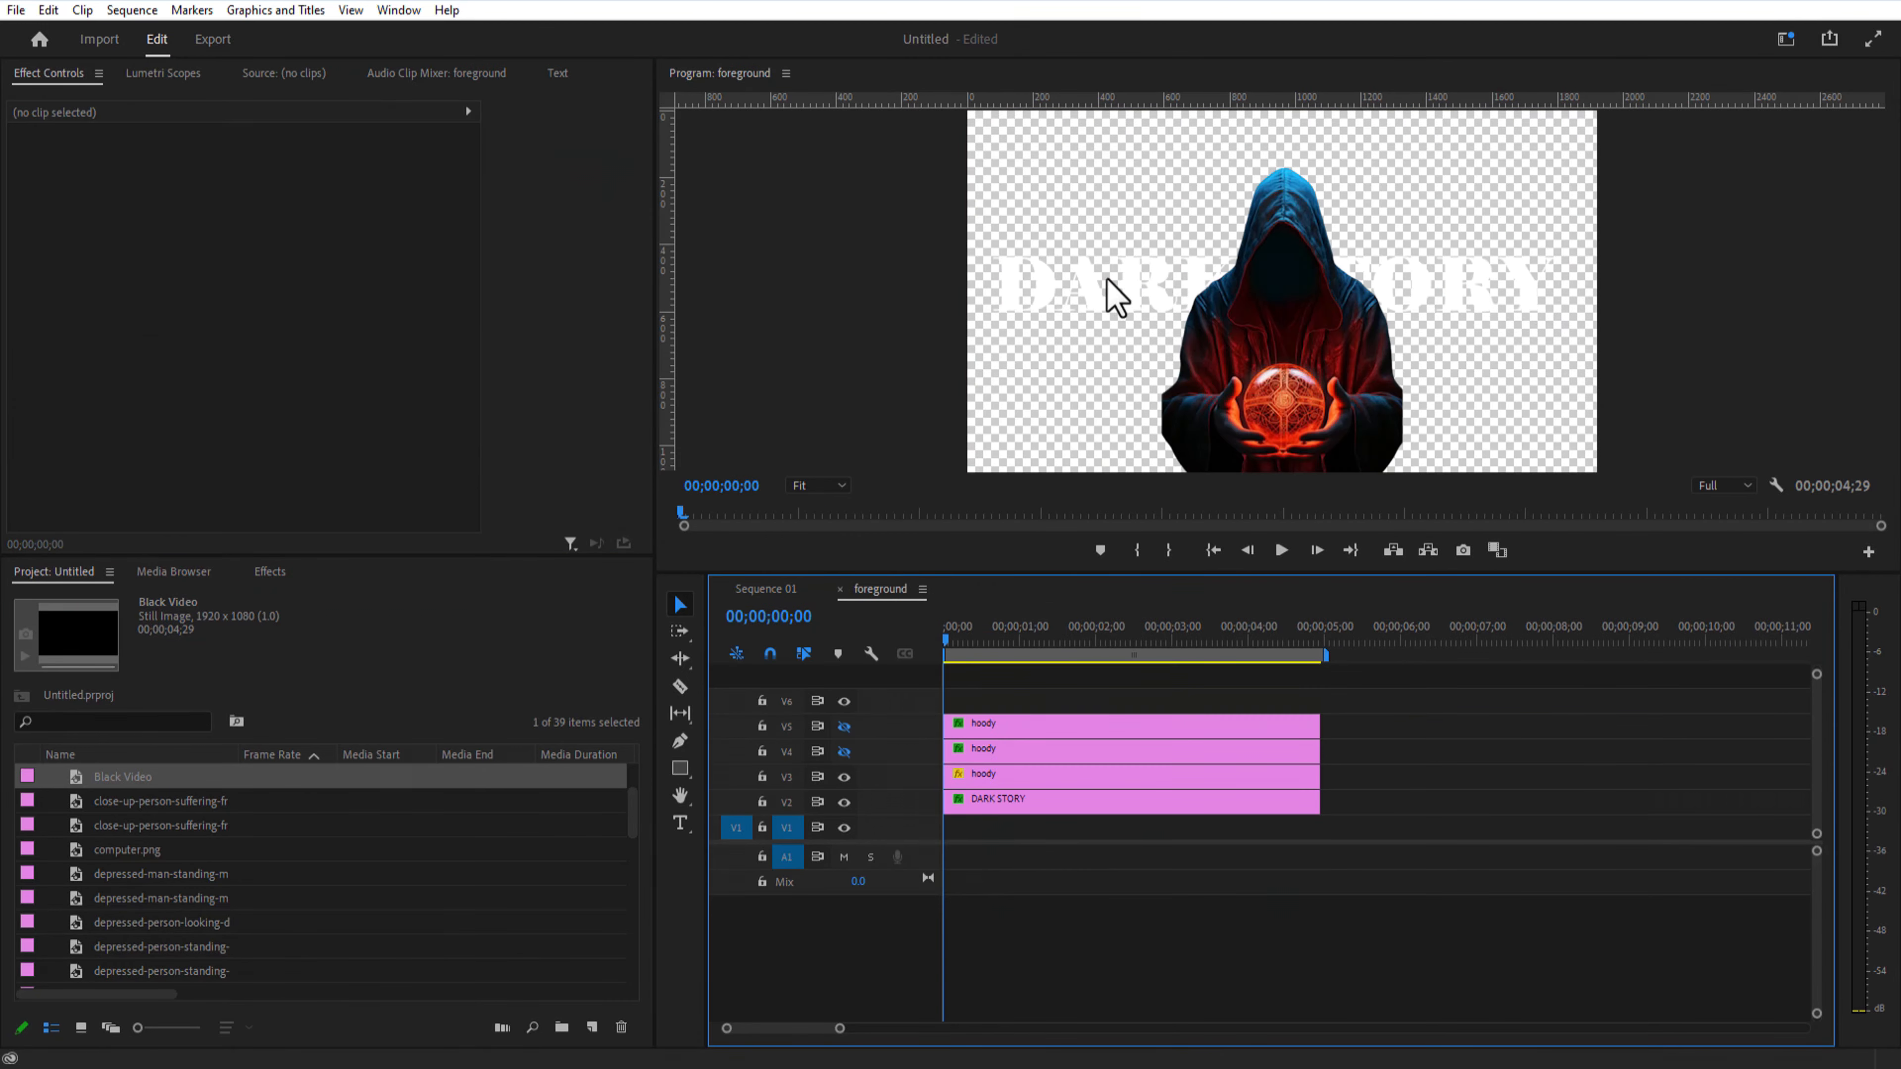
Step: Place Black Video on V1, and style the DARK STORY text in Montserrat Black with an orange-to-white linear gradient fill
{"action": "left_click_drag", "start_coordinate": [138, 782], "coordinate": [1022, 850]}
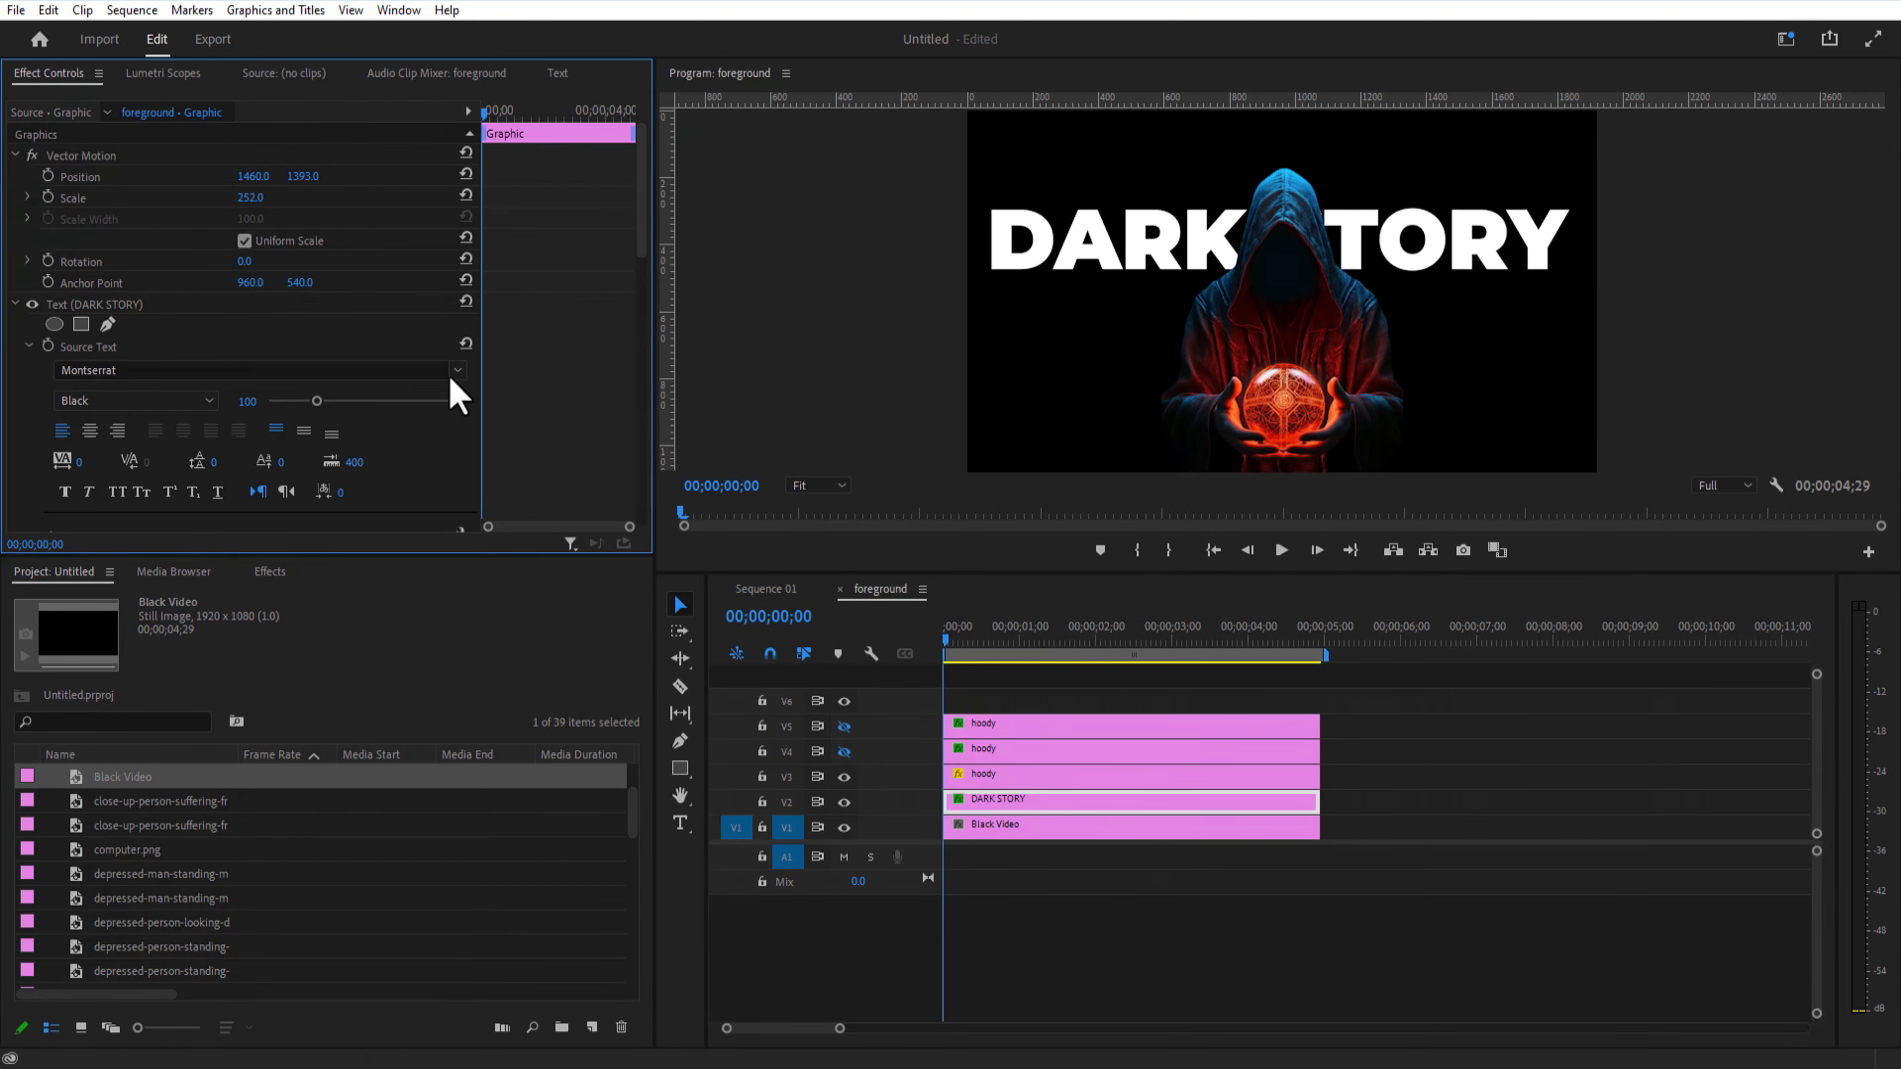
{"action": "scroll", "coordinate": [628, 298], "scroll_direction": "down", "scroll_amount": 5}
{"action": "left_click", "coordinate": [100, 351]}
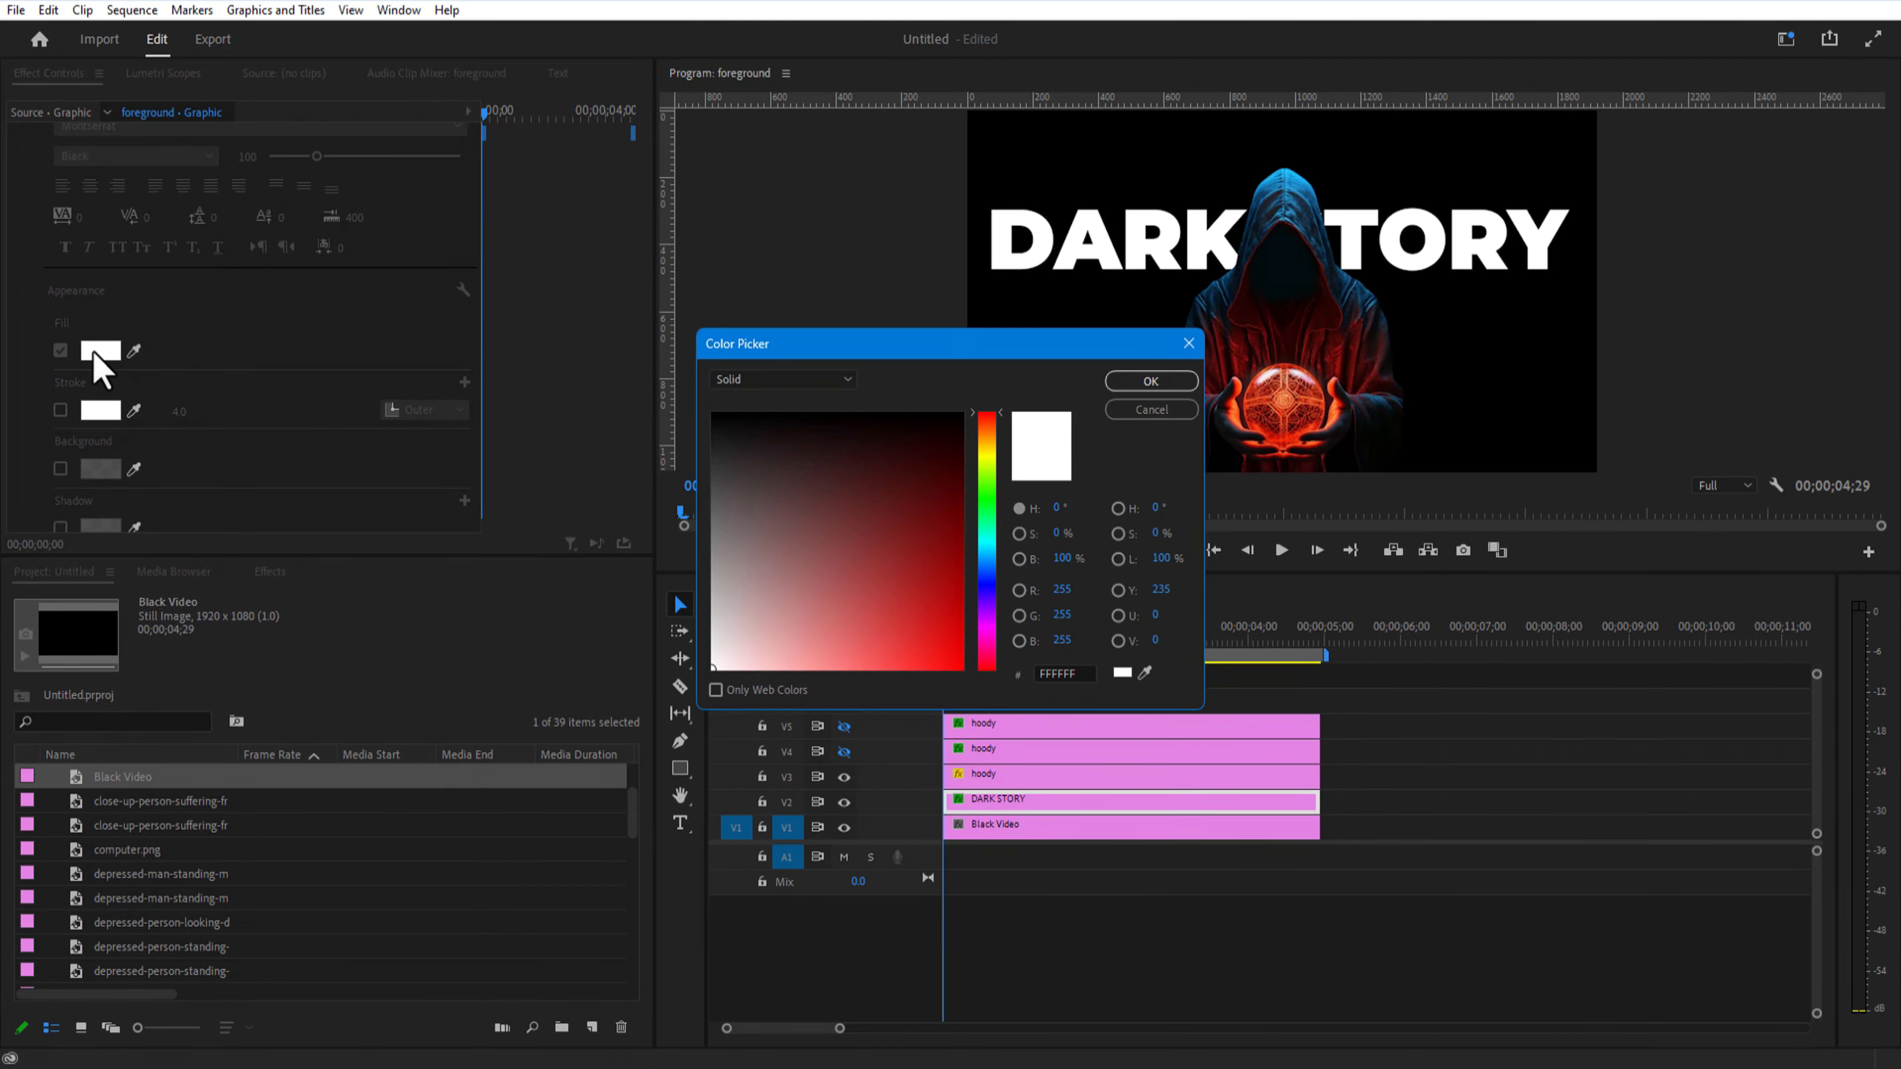
{"action": "left_click", "coordinate": [840, 382]}
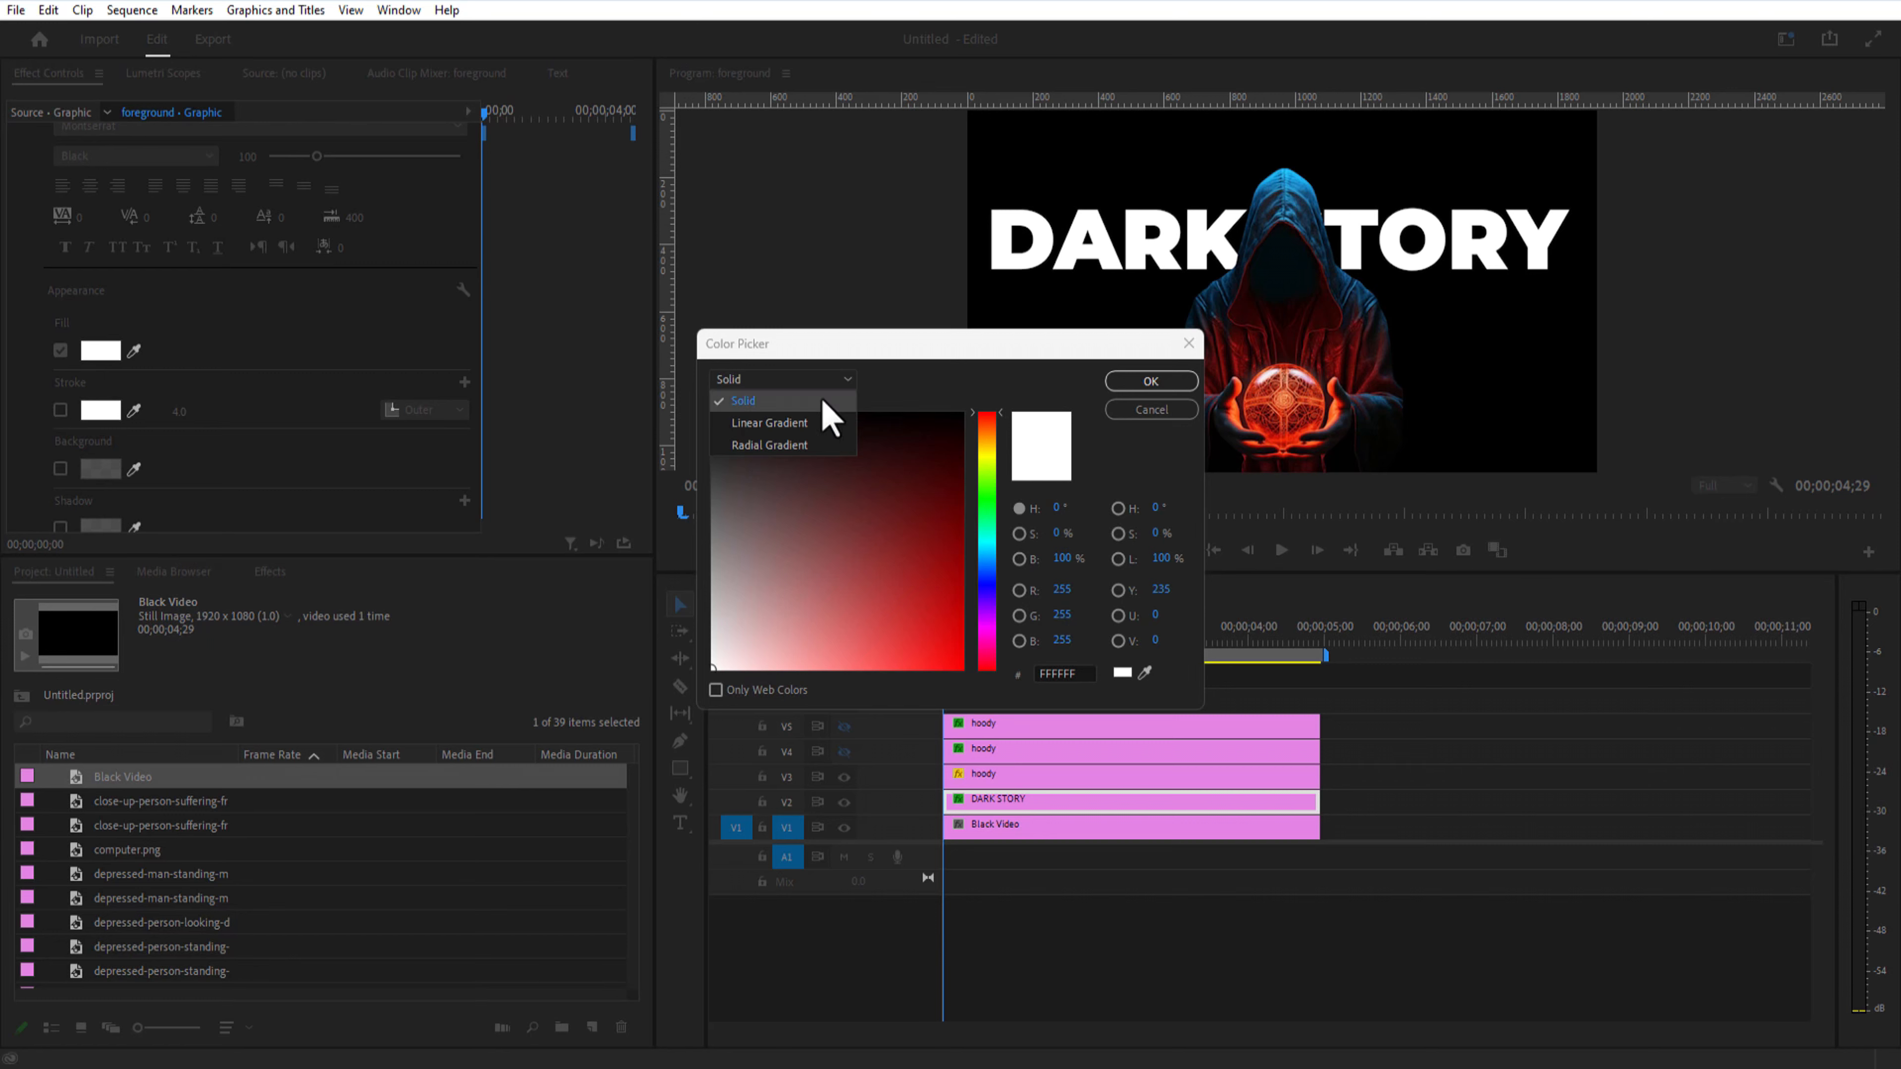
{"action": "left_click", "coordinate": [790, 425]}
{"action": "left_click_drag", "start_coordinate": [990, 704], "coordinate": [988, 526]}
{"action": "left_click", "coordinate": [922, 744]}
{"action": "left_click", "coordinate": [1149, 383]}
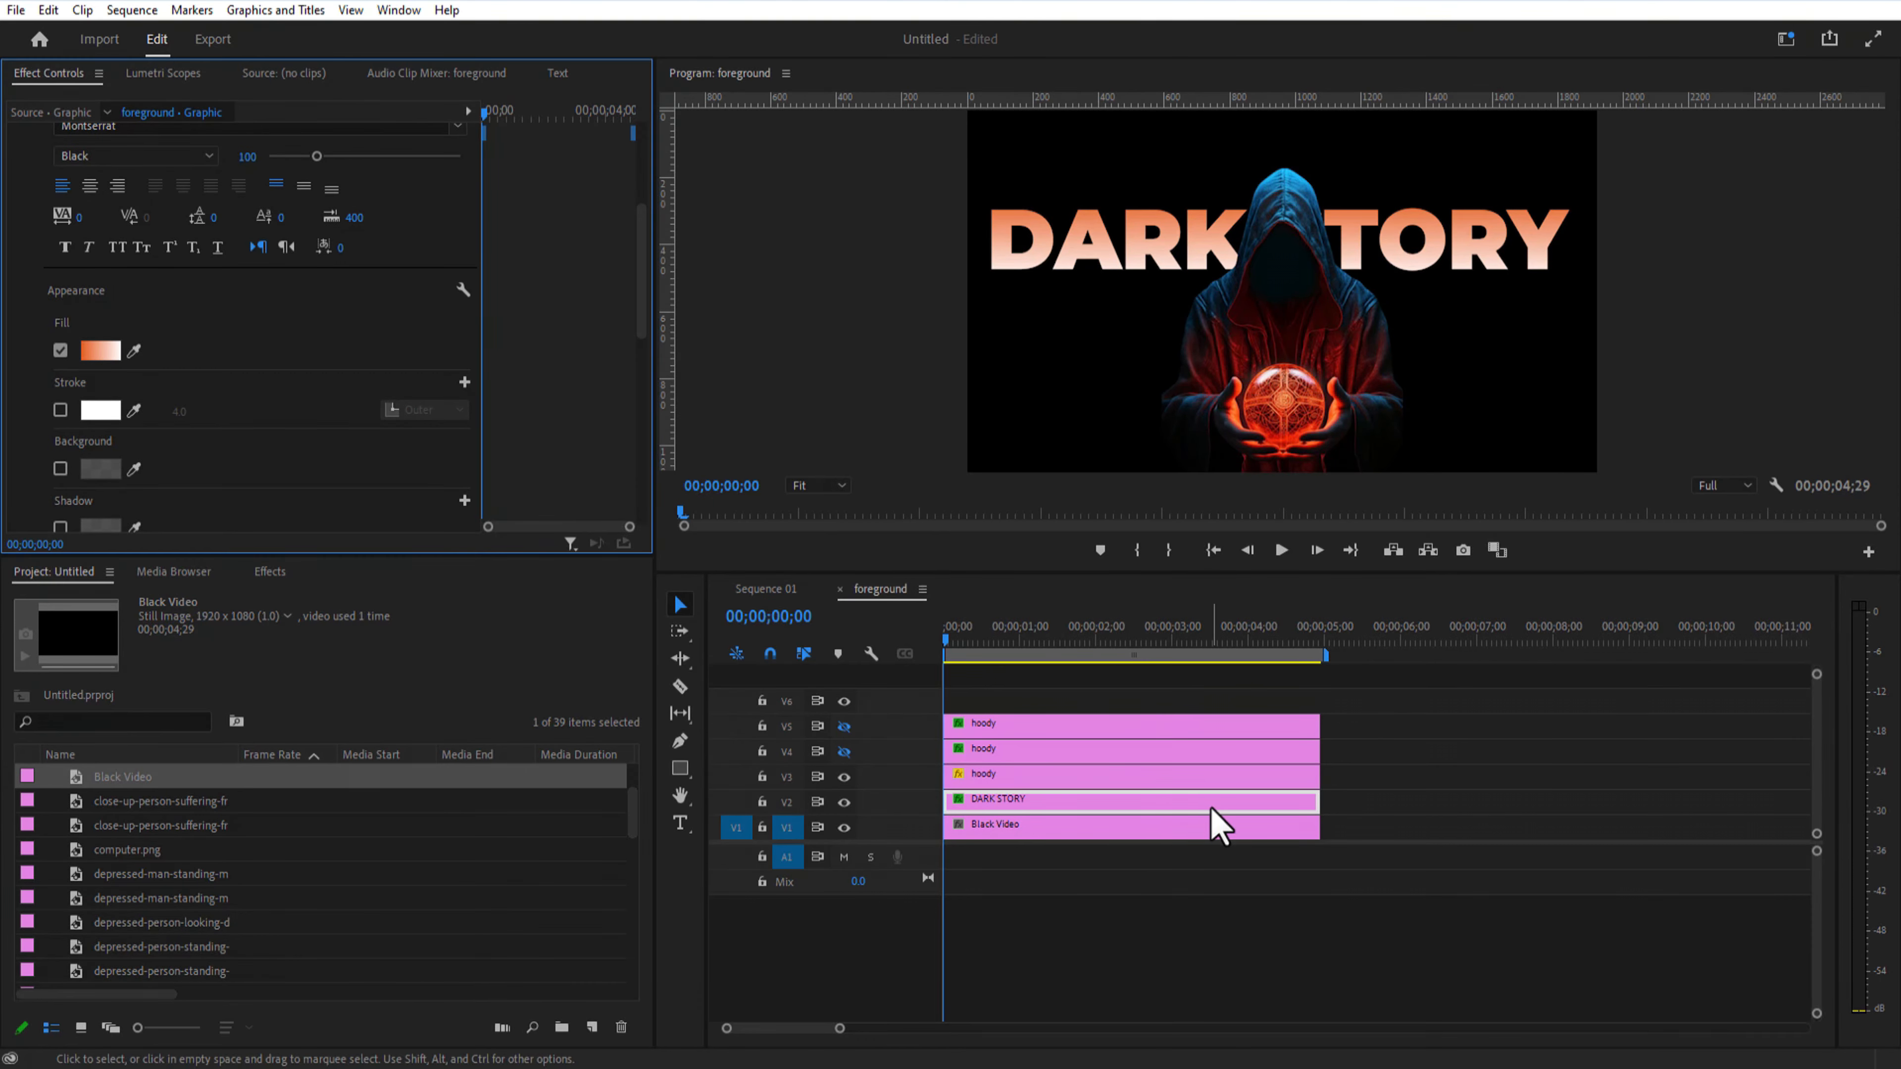
Step: Delete the Black Video clip from the foreground nest and return to Sequence 01
{"action": "left_click", "coordinate": [1056, 832]}
{"action": "key", "text": "Delete"}
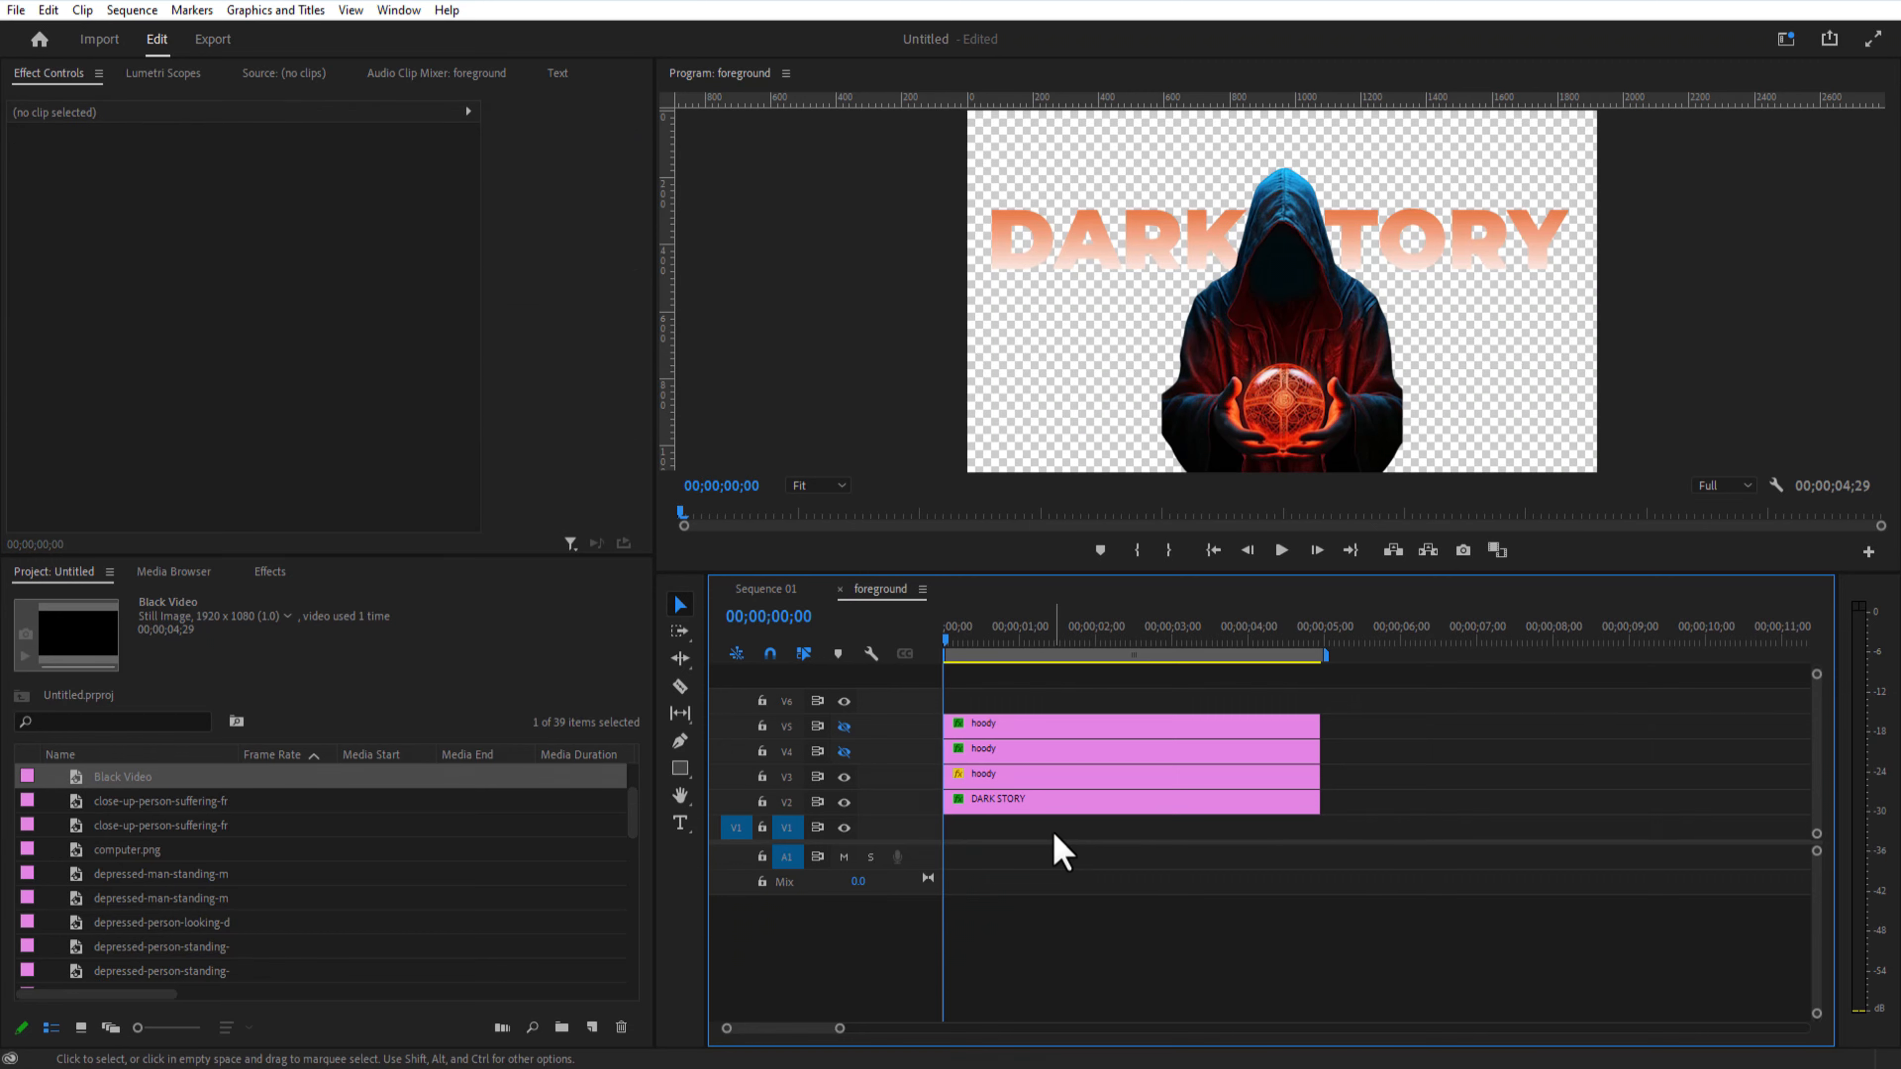
{"action": "left_click", "coordinate": [779, 591]}
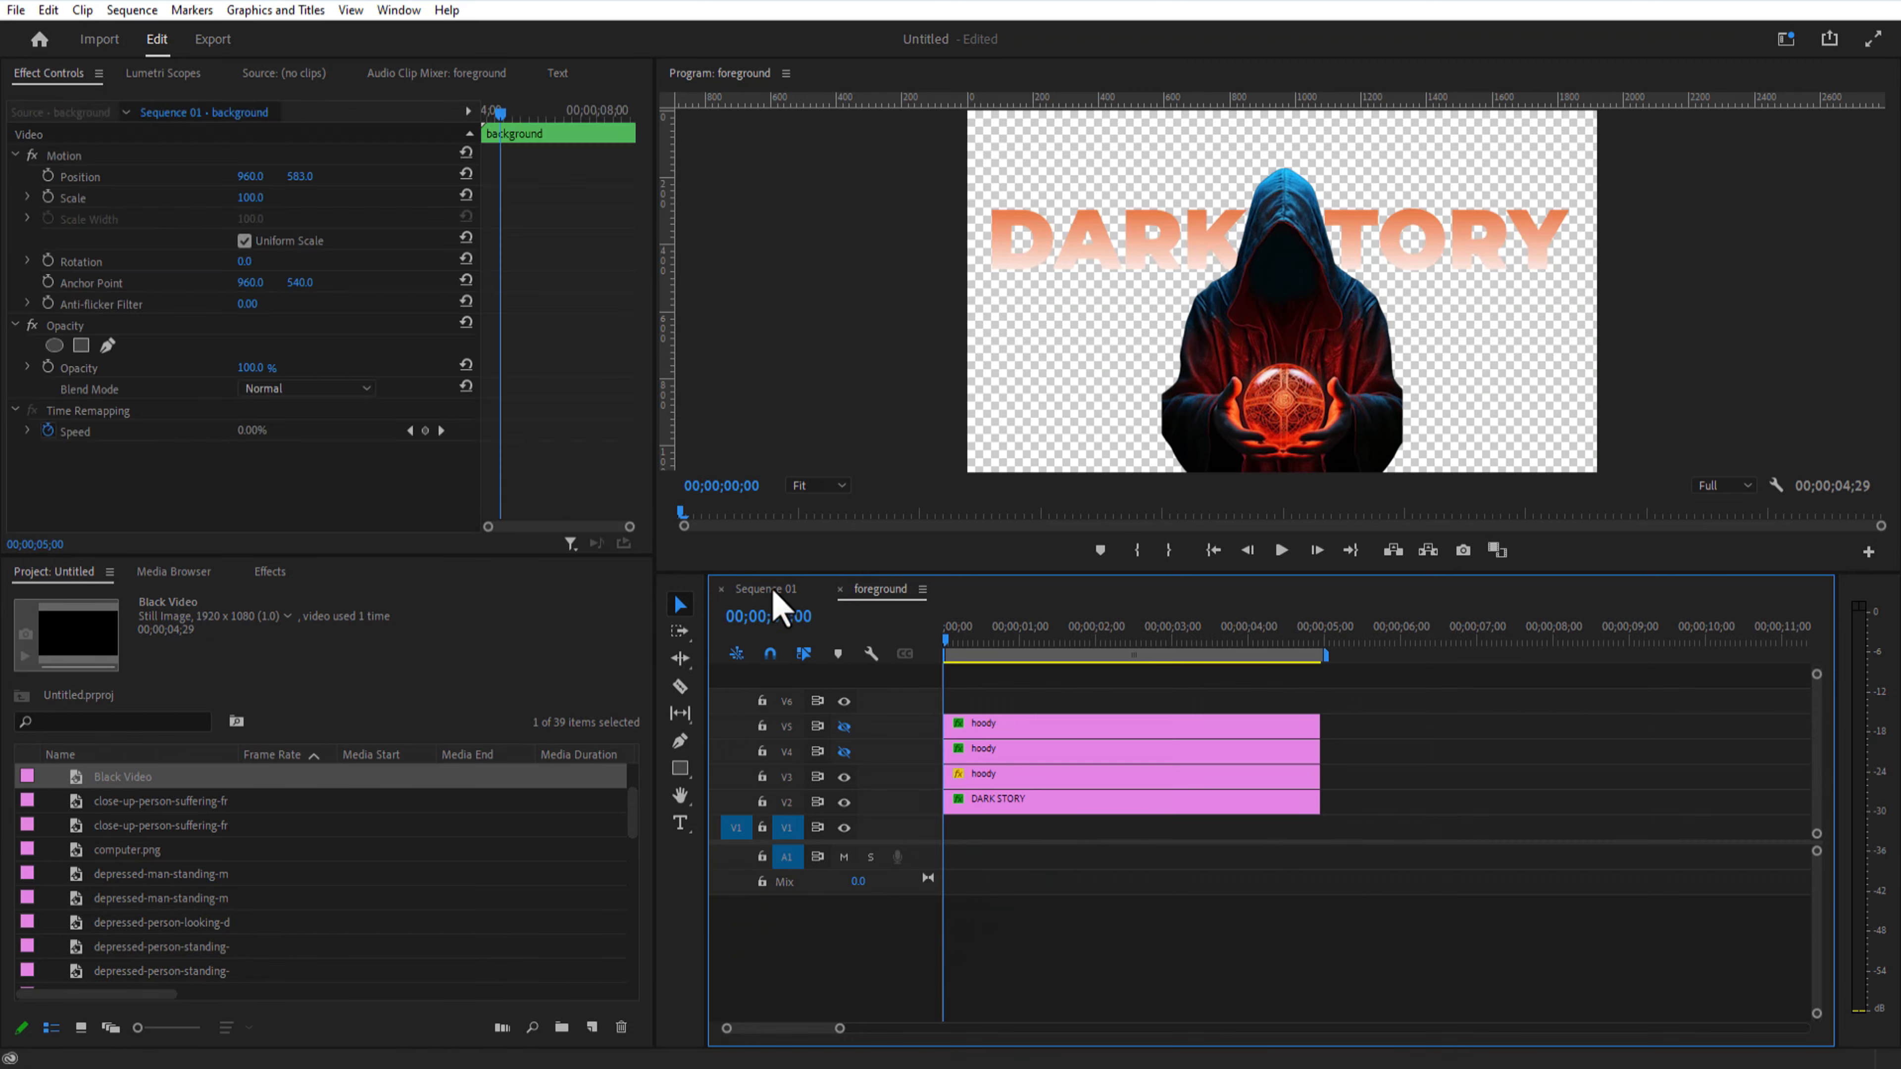
Step: Place the PHONE bg image on V6 above the foreground nest, at Scale 192 and Position 889, 715
{"action": "left_click_drag", "start_coordinate": [120, 826], "coordinate": [1294, 709]}
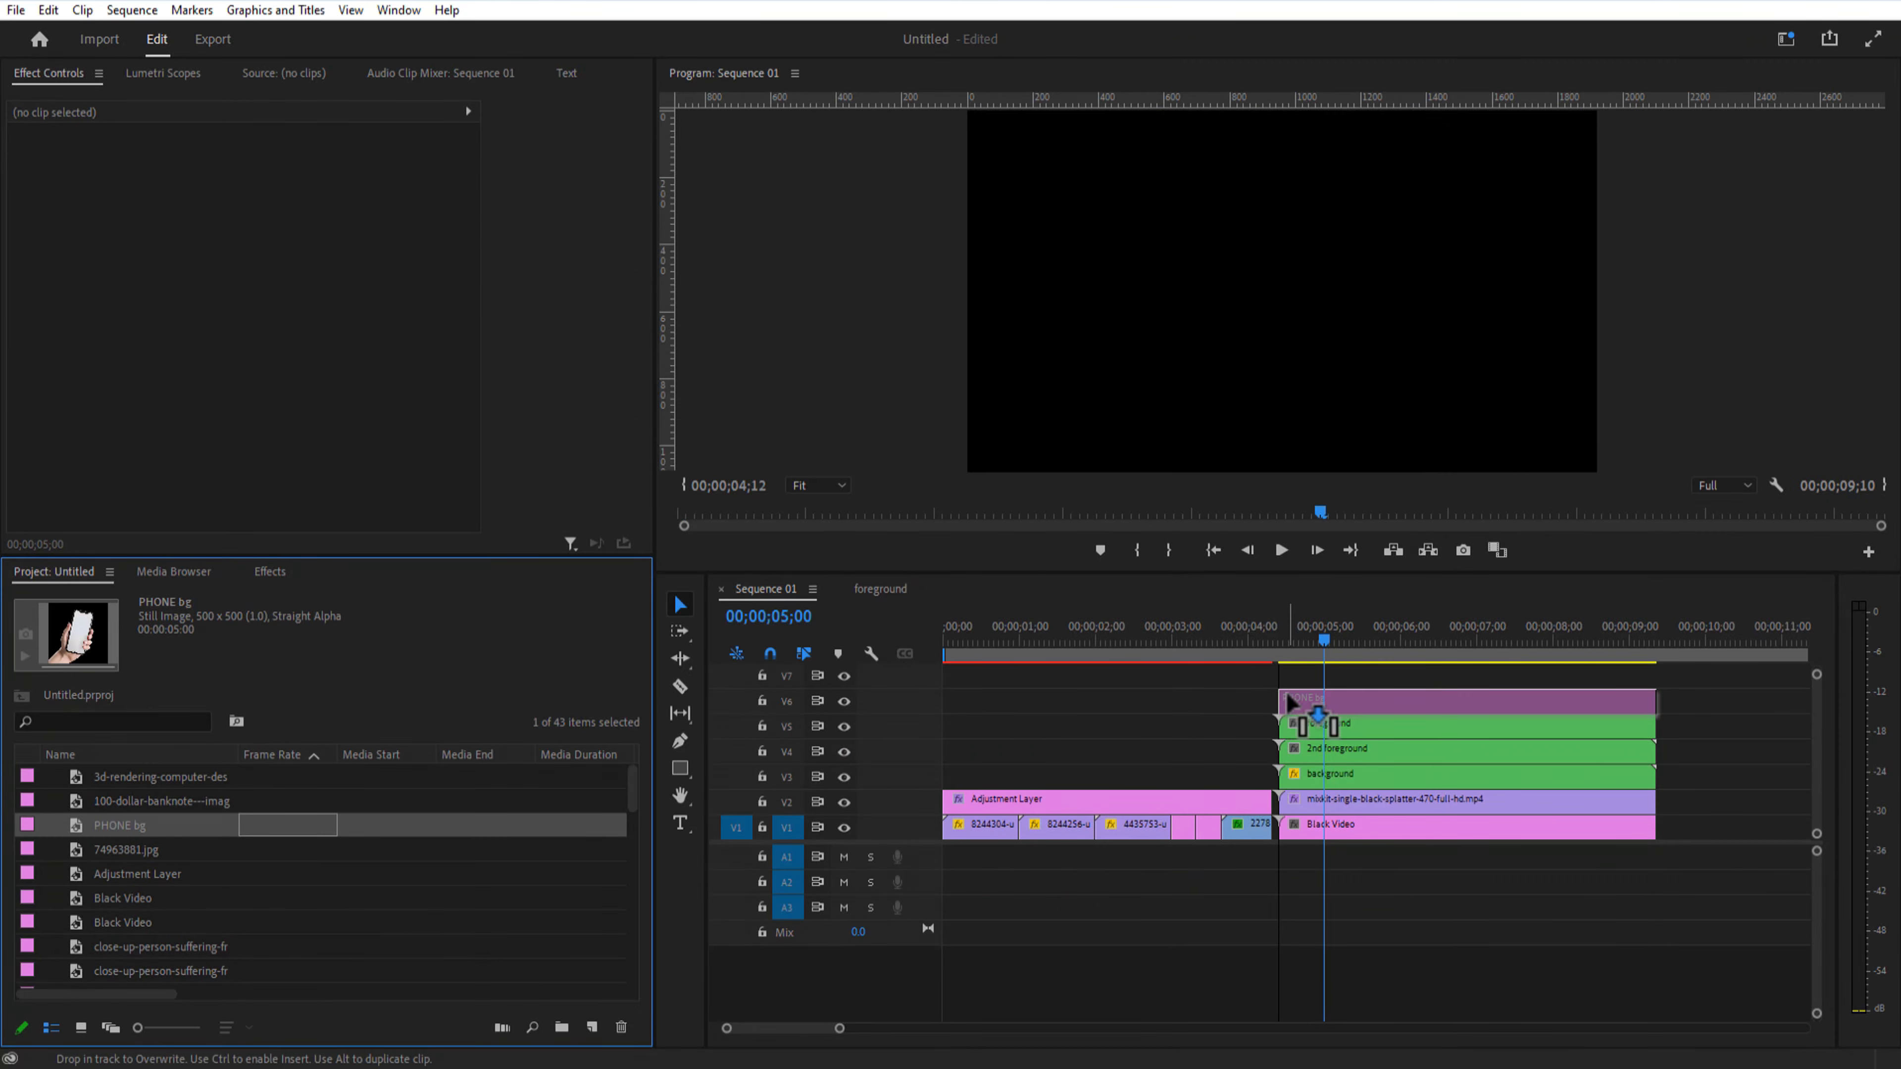
{"action": "left_click", "coordinate": [1306, 713]}
{"action": "left_click_drag", "start_coordinate": [299, 176], "coordinate": [342, 176]}
{"action": "left_click_drag", "start_coordinate": [250, 176], "coordinate": [197, 176]}
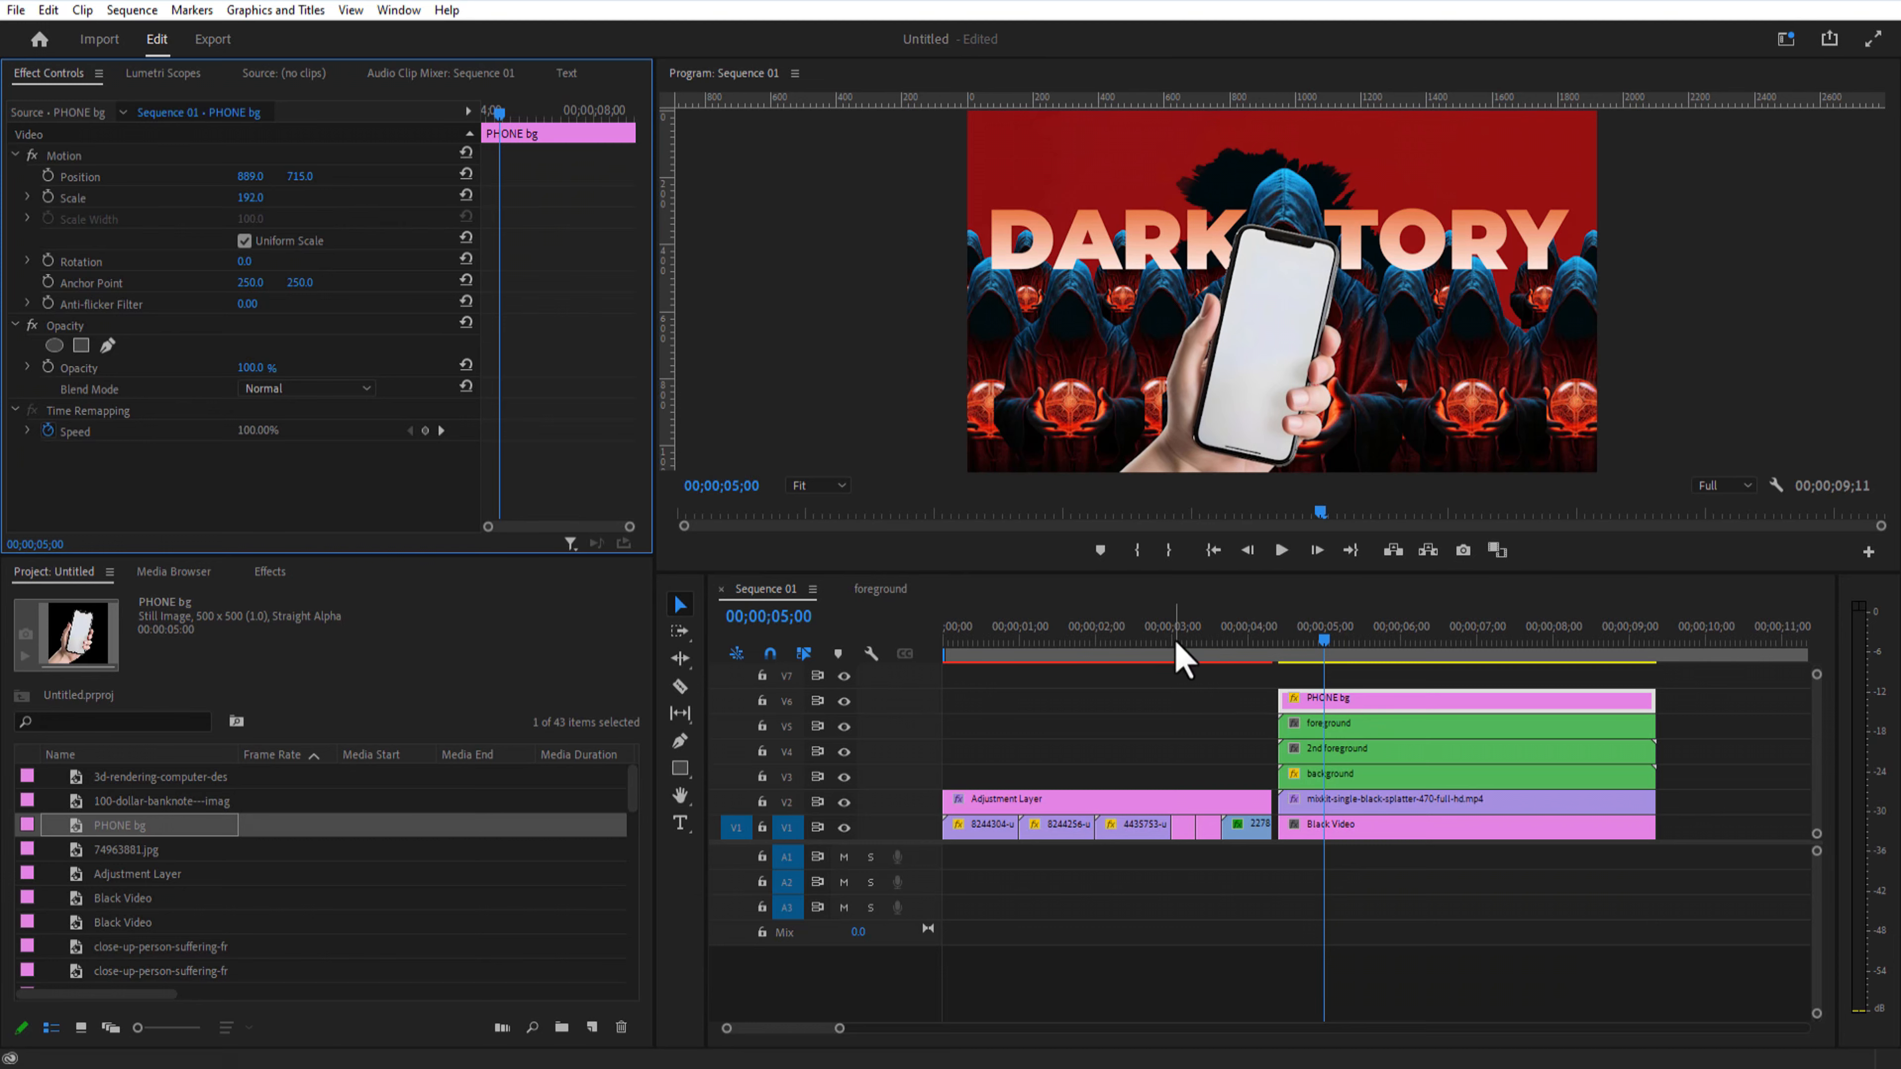
Step: Nest the PHONE bg clip as "phone" and open the nested sequence for editing
{"action": "right_click", "coordinate": [1334, 722]}
{"action": "left_click", "coordinate": [1407, 524]}
{"action": "type", "text": "p"}
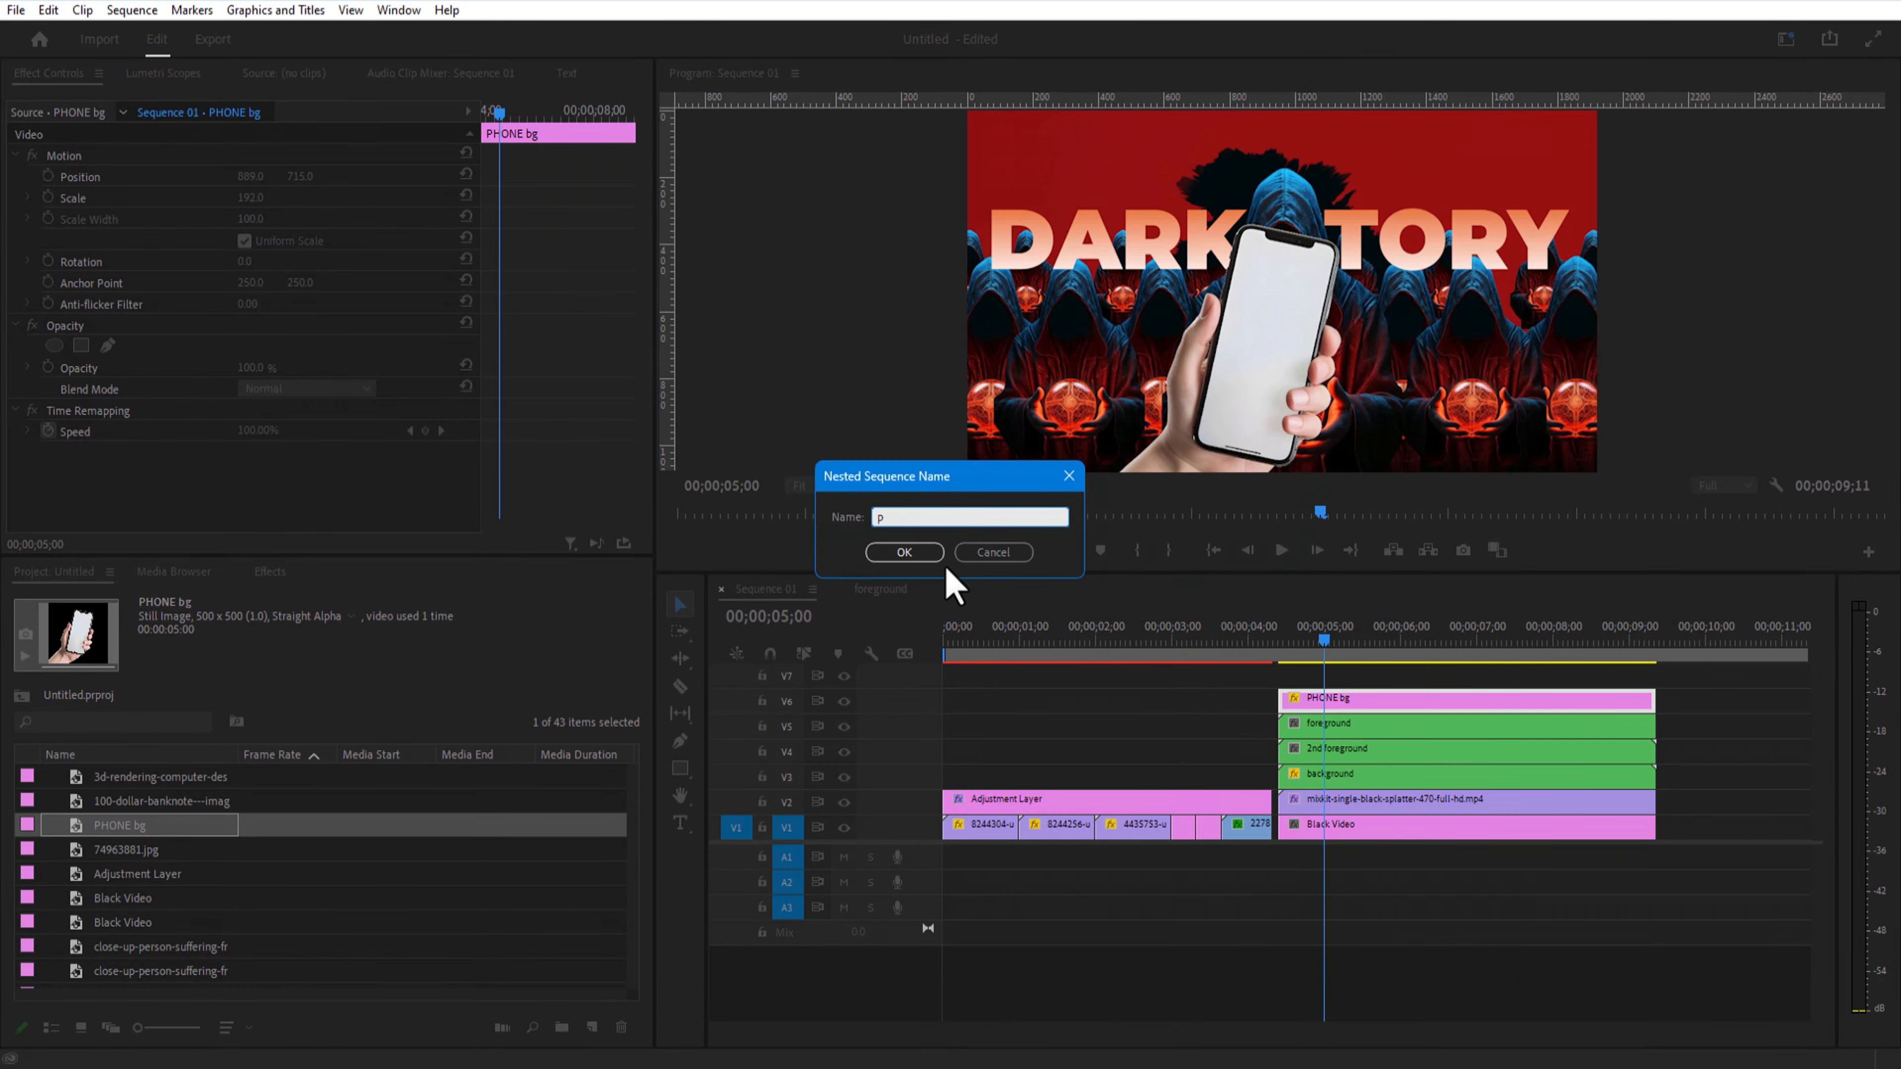
{"action": "type", "text": "hone"}
{"action": "left_click", "coordinate": [889, 555]}
{"action": "left_click", "coordinate": [1315, 707]}
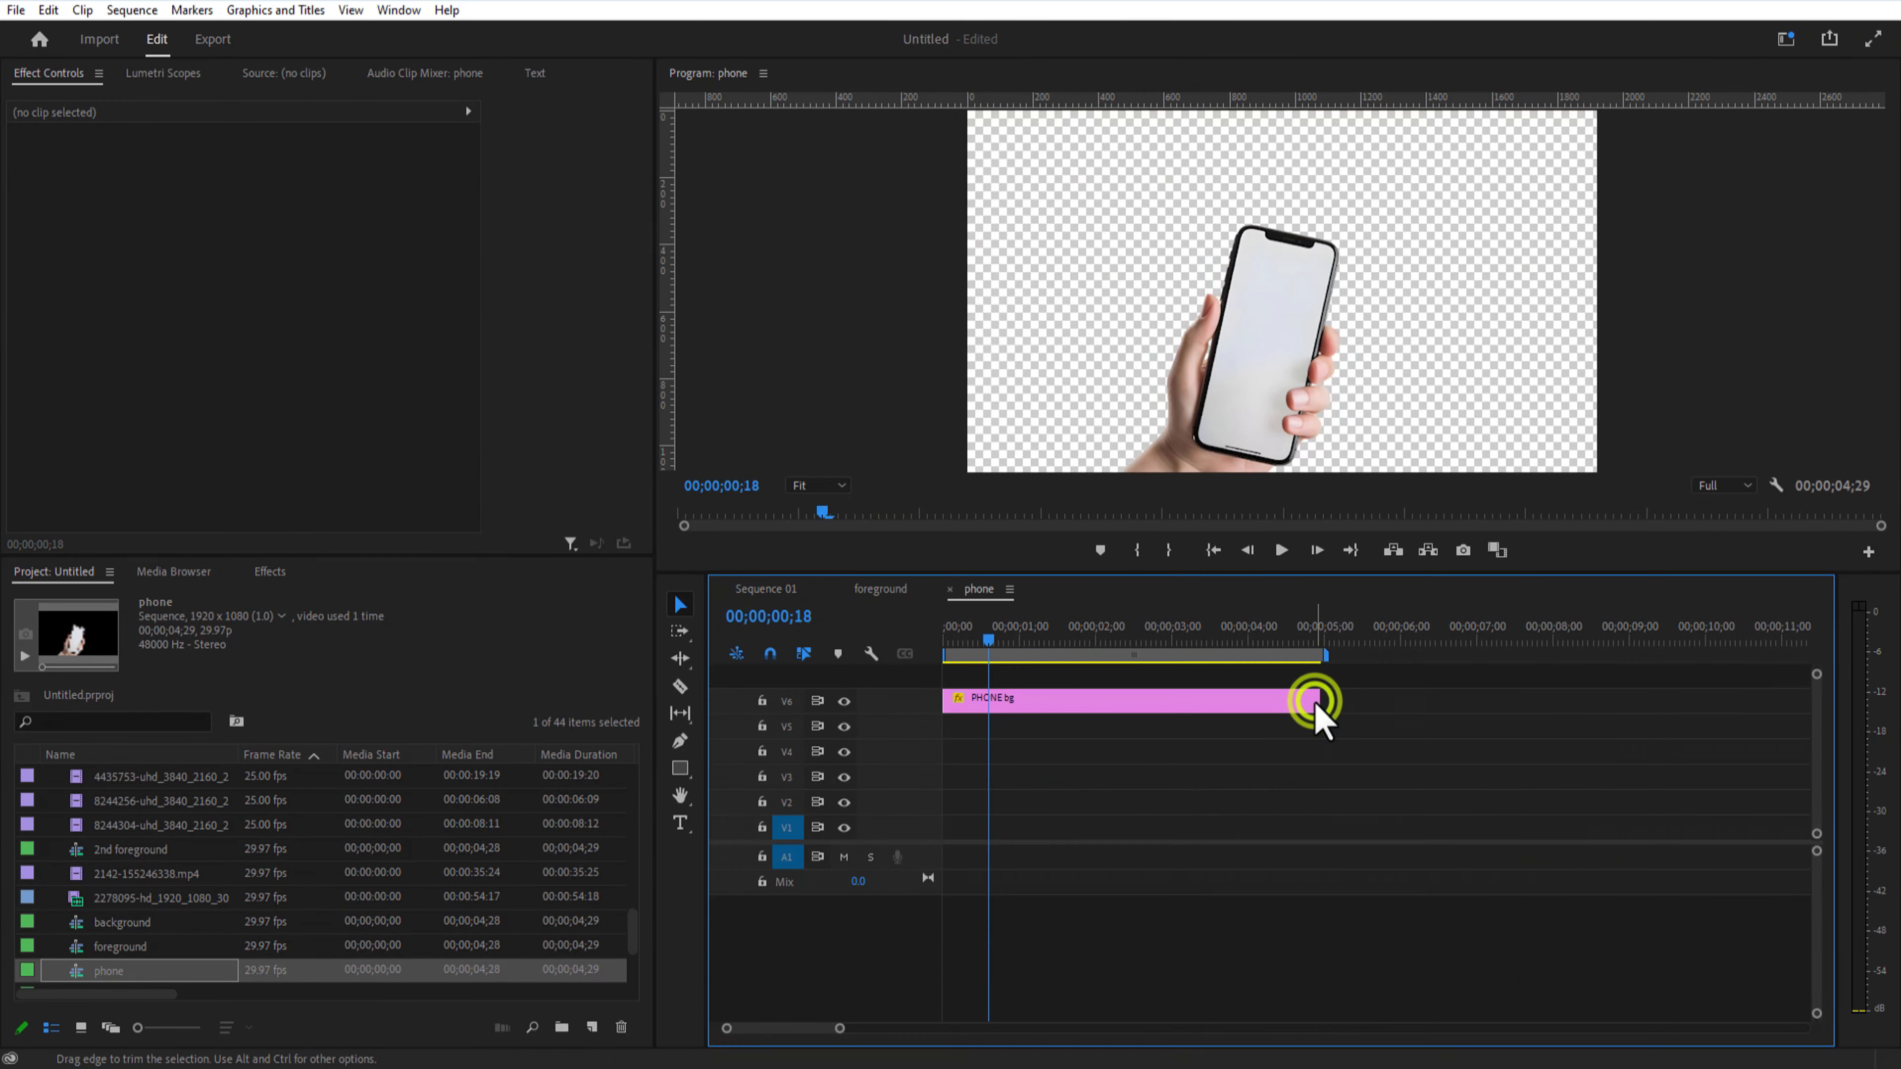
Step: Add the PayPal logo PNG on V7 and fit it over the phone's screen at Scale 131, Position 914, 698
{"action": "left_click", "coordinate": [1017, 710]}
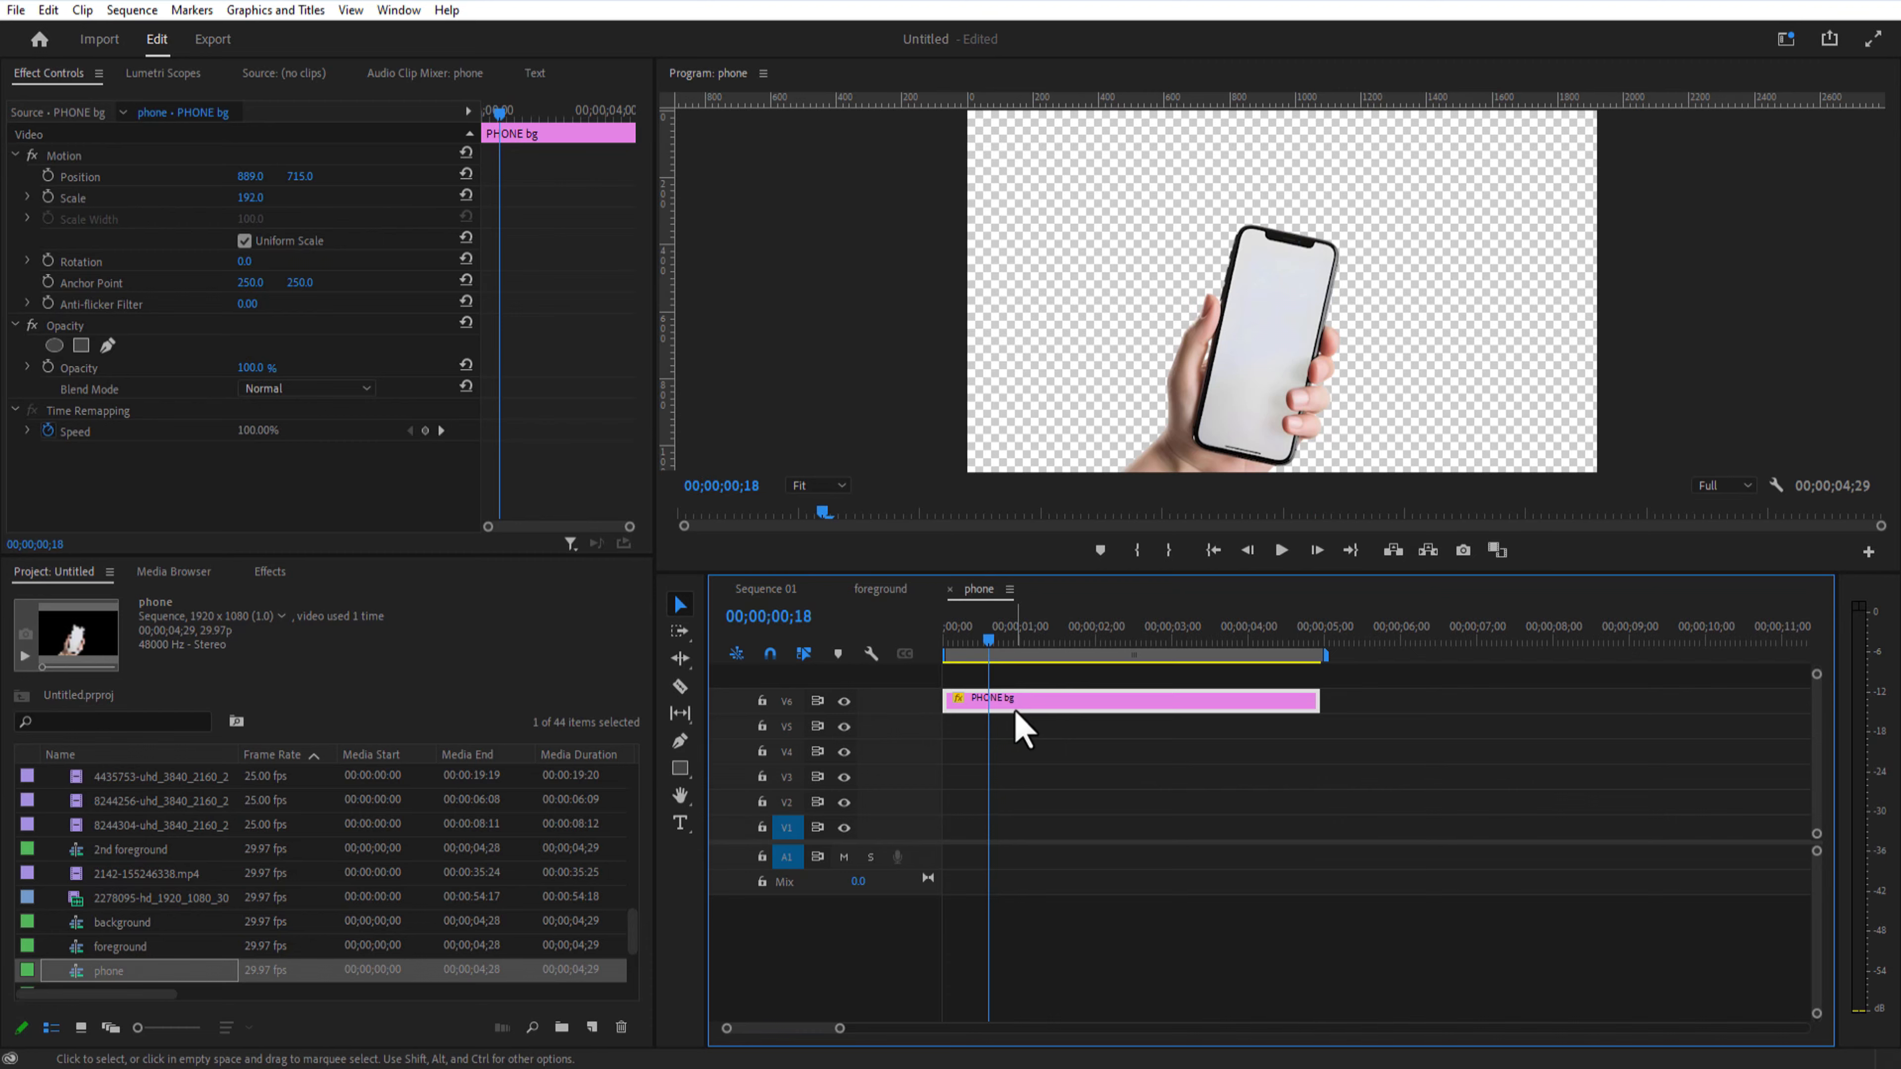
{"action": "scroll", "coordinate": [199, 806], "scroll_direction": "down", "scroll_amount": 10}
{"action": "left_click_drag", "start_coordinate": [199, 807], "coordinate": [1113, 700]}
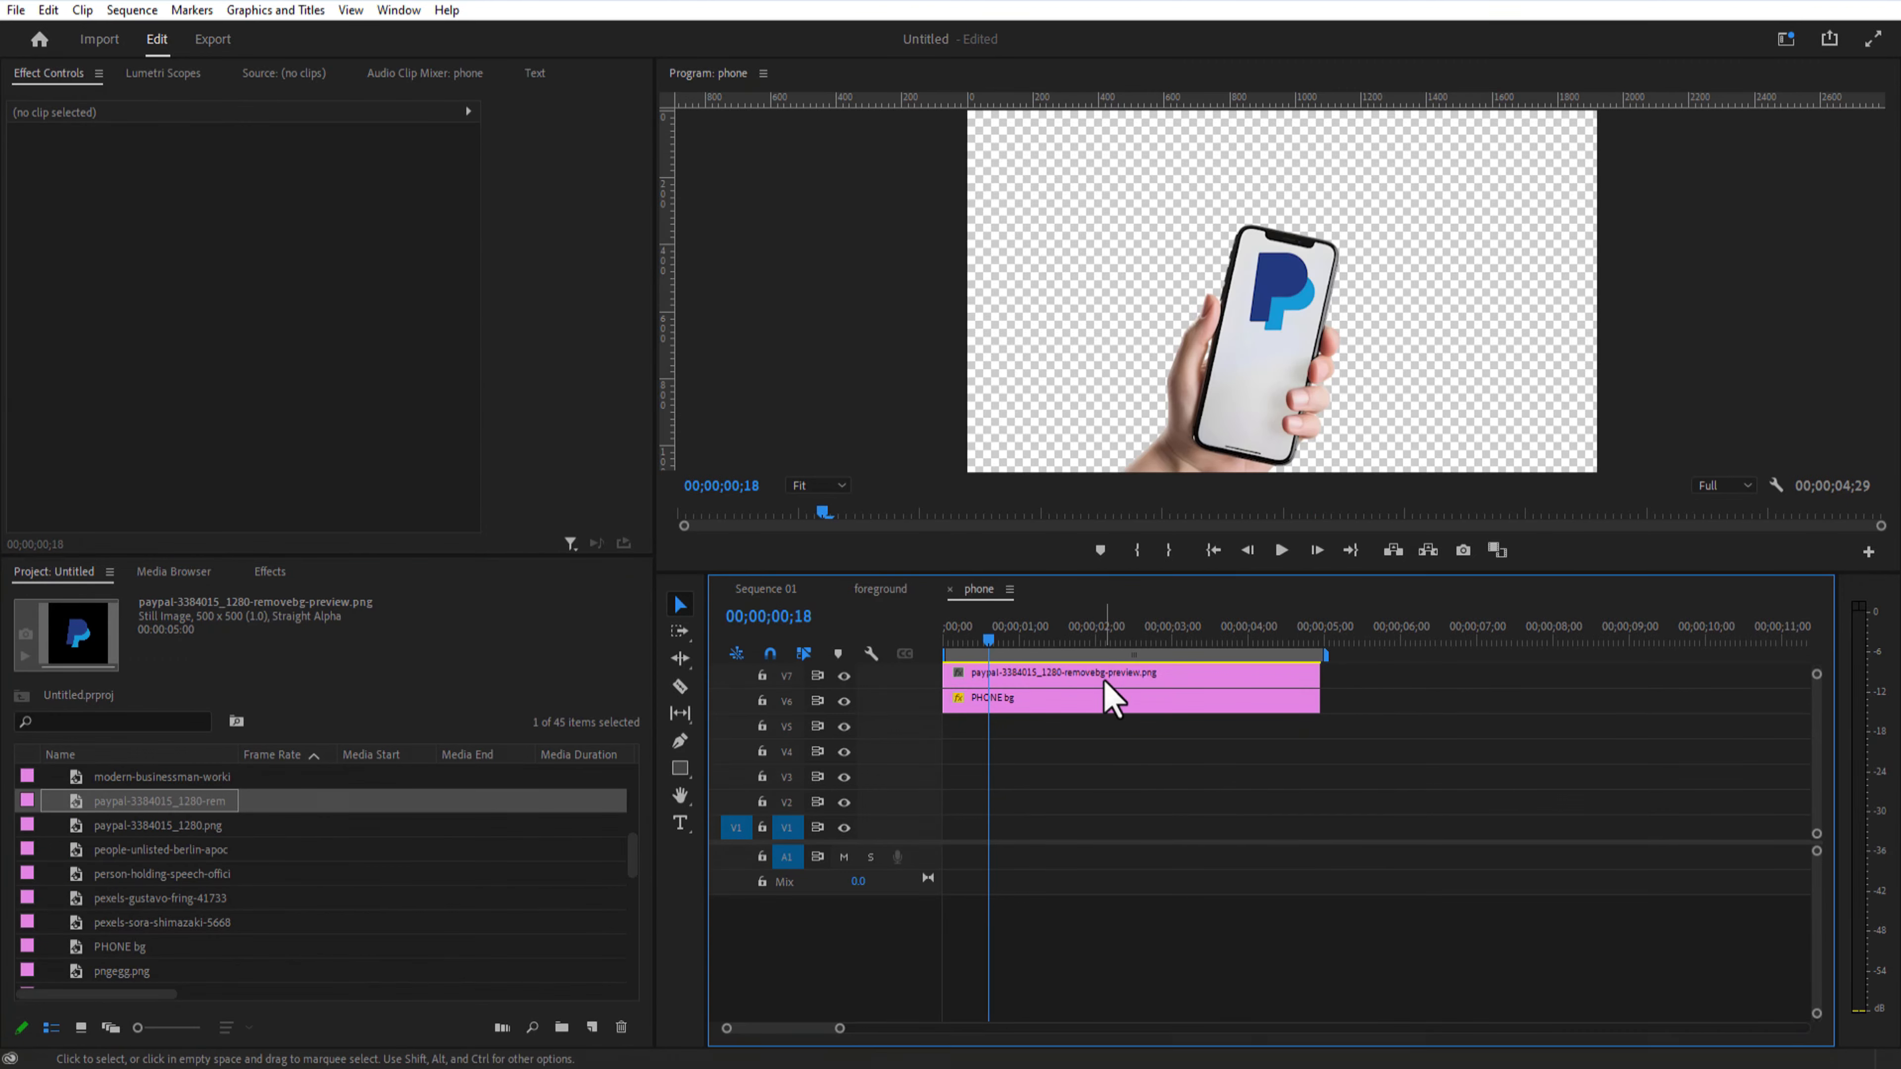
{"action": "left_click", "coordinate": [1106, 683]}
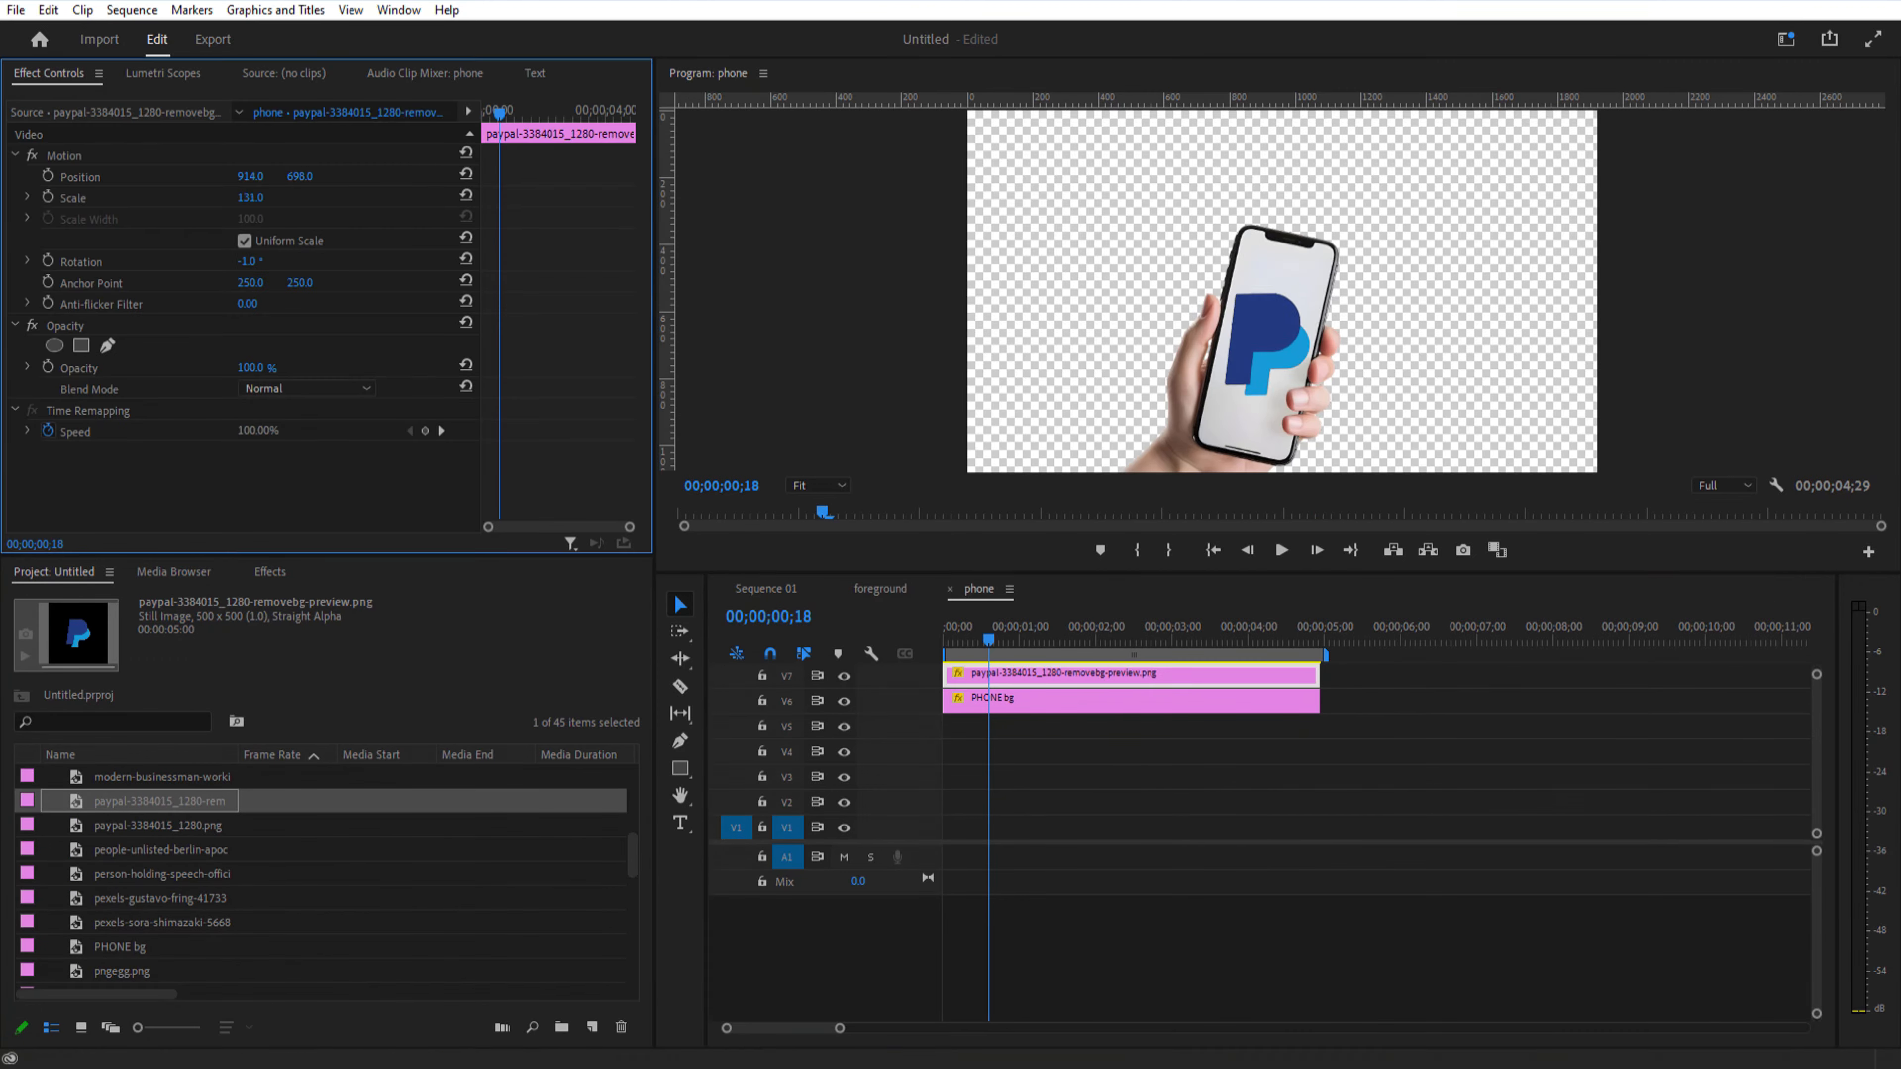
Step: Add the mixkit-black-ink-splattered video on V8 above the logo, matching the length of the PHONE bg clip
{"action": "scroll", "coordinate": [322, 869], "scroll_direction": "down", "scroll_amount": 5}
{"action": "mouse_move", "coordinate": [157, 945]}
{"action": "left_mouse_down"}
{"action": "mouse_move", "coordinate": [1400, 712]}
{"action": "mouse_move", "coordinate": [1422, 674]}
{"action": "mouse_move", "coordinate": [1570, 666]}
{"action": "left_mouse_up"}
{"action": "left_click", "coordinate": [1426, 638]}
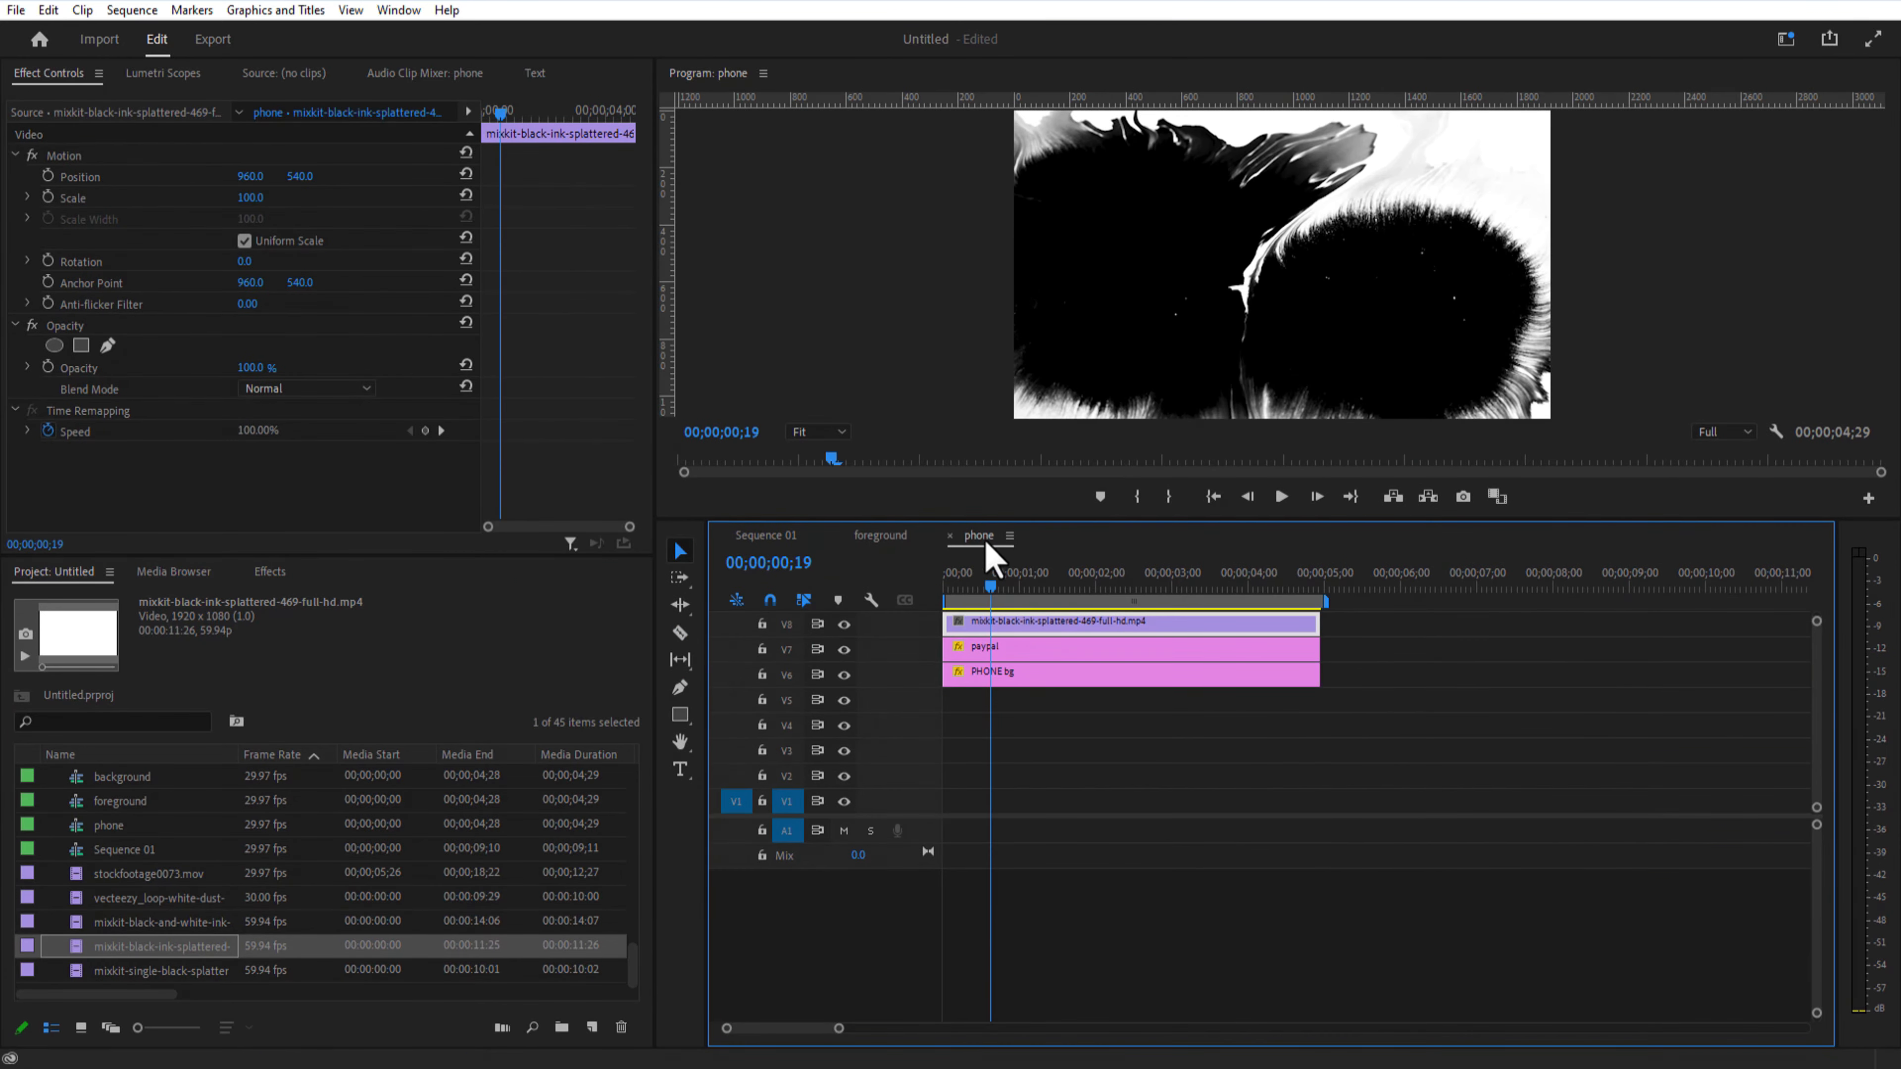
Step: Resize the ink clip non-uniformly to Scale Height 68 and Width 31 at Position 926, 704, with opacity lowered to 36%
{"action": "left_click_drag", "start_coordinate": [1025, 519], "coordinate": [1033, 648]}
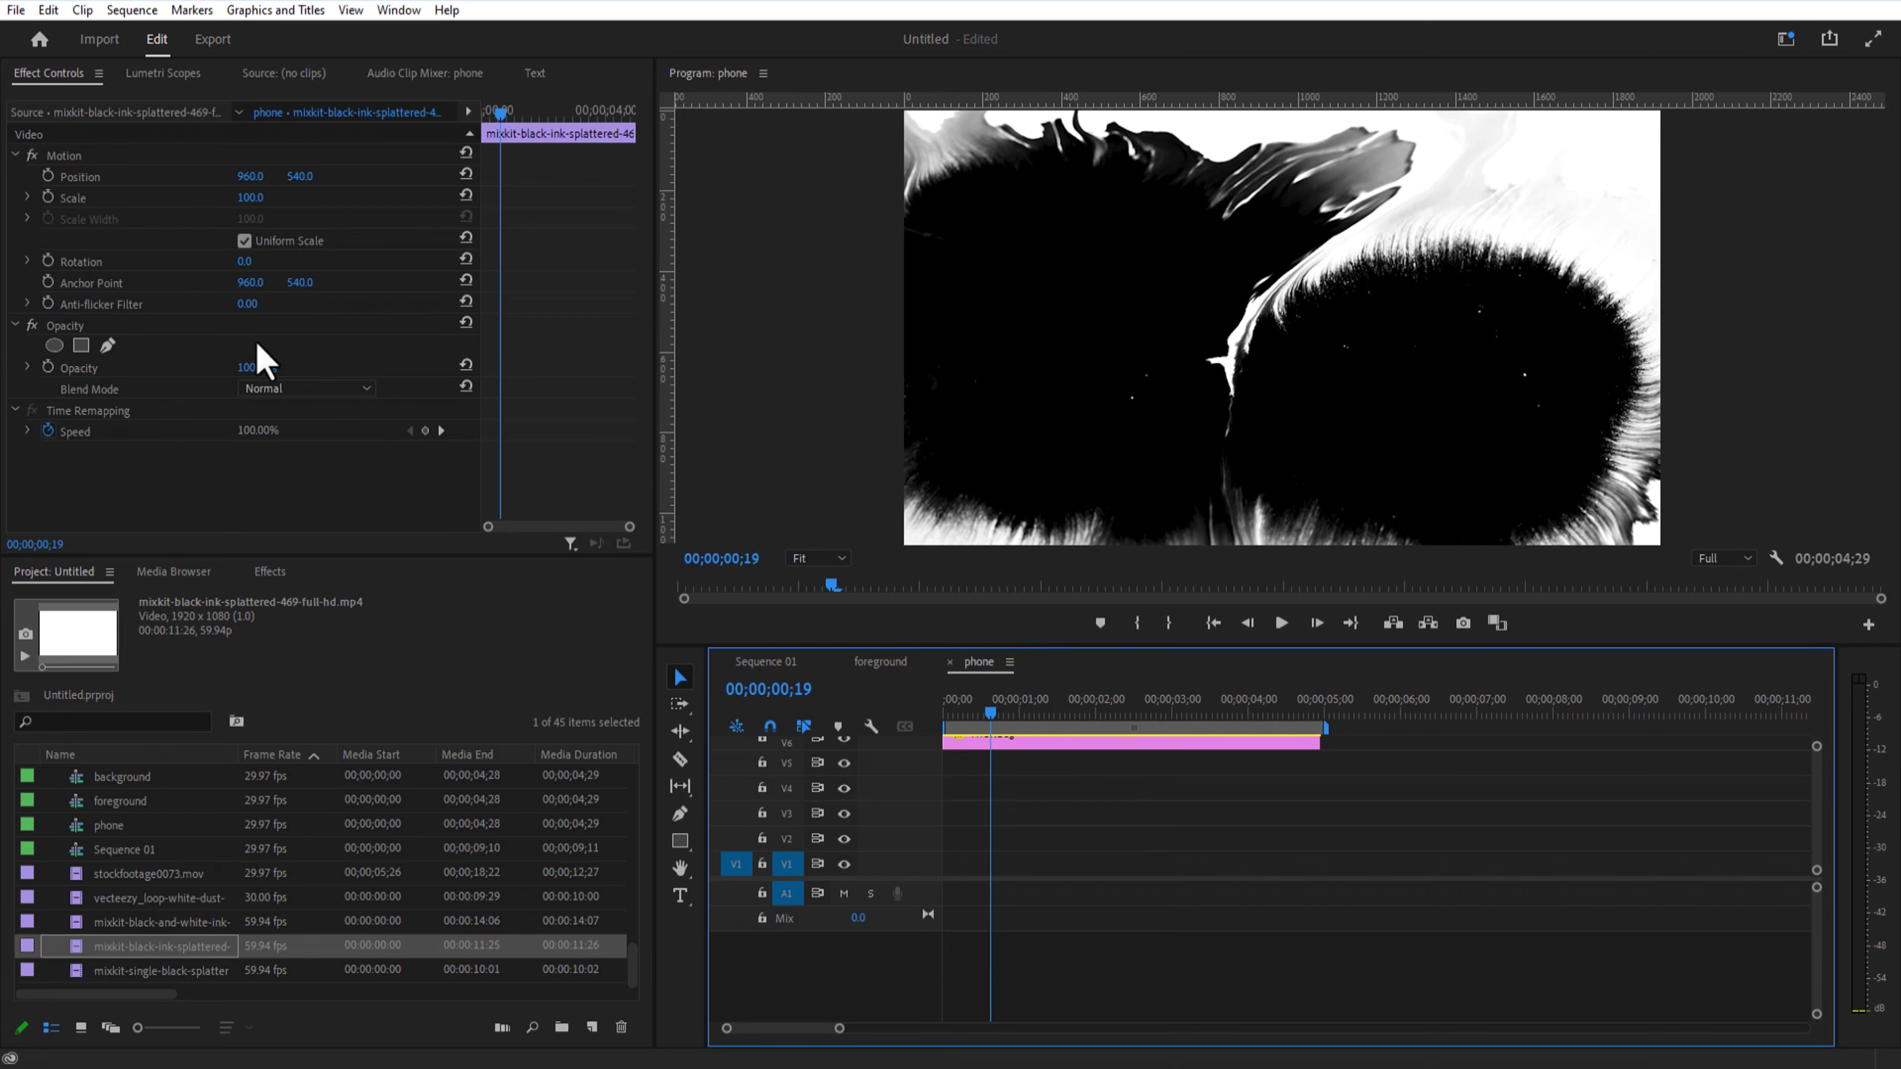
{"action": "left_click", "coordinate": [244, 241]}
{"action": "mouse_move", "coordinate": [257, 223]}
{"action": "left_mouse_down"}
{"action": "mouse_move", "coordinate": [184, 223]}
{"action": "mouse_move", "coordinate": [205, 224]}
{"action": "left_mouse_up"}
{"action": "mouse_move", "coordinate": [250, 197]}
{"action": "left_mouse_down"}
{"action": "mouse_move", "coordinate": [217, 197]}
{"action": "mouse_move", "coordinate": [225, 176]}
{"action": "mouse_move", "coordinate": [422, 177]}
{"action": "left_mouse_up"}
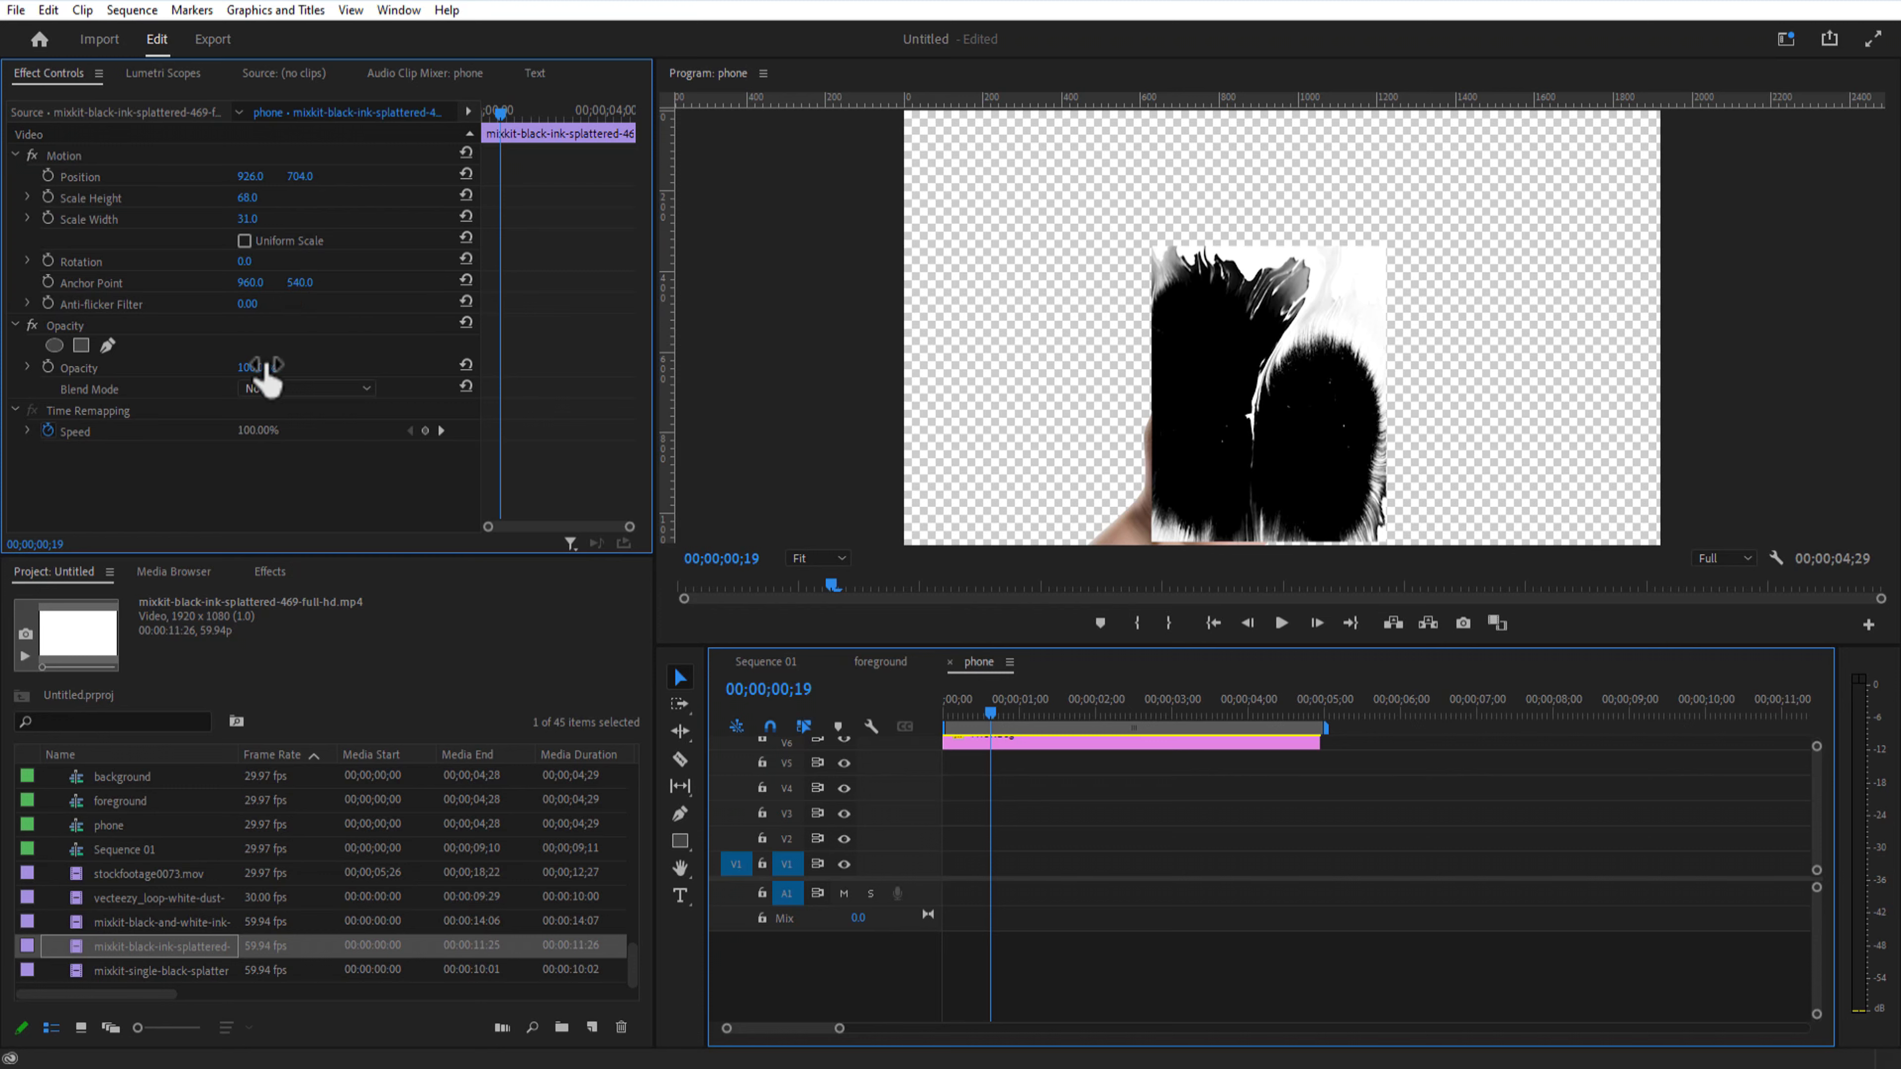
{"action": "left_click_drag", "start_coordinate": [261, 367], "coordinate": [214, 367]}
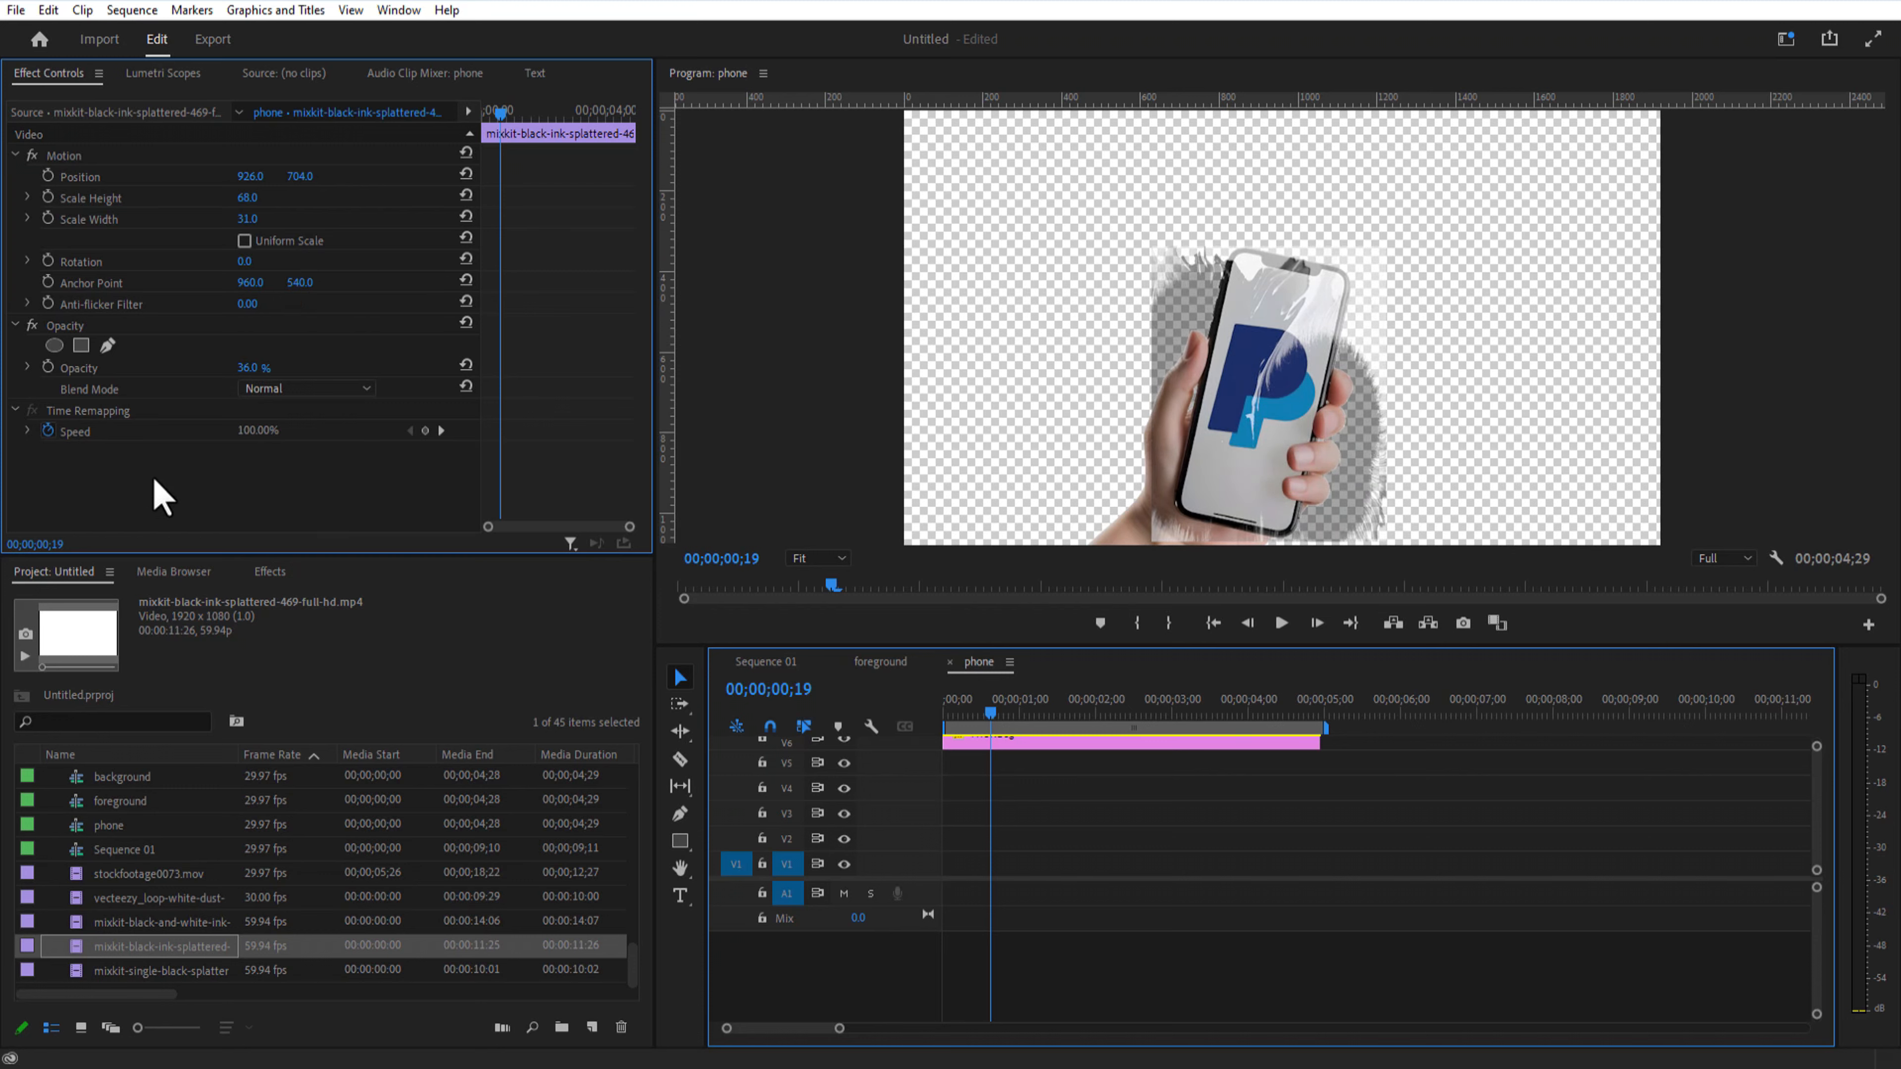
Step: Mask the ink clip to the outline of the phone's screen, leaving out the fingers, and set its opacity to 100%
{"action": "left_click", "coordinate": [81, 345]}
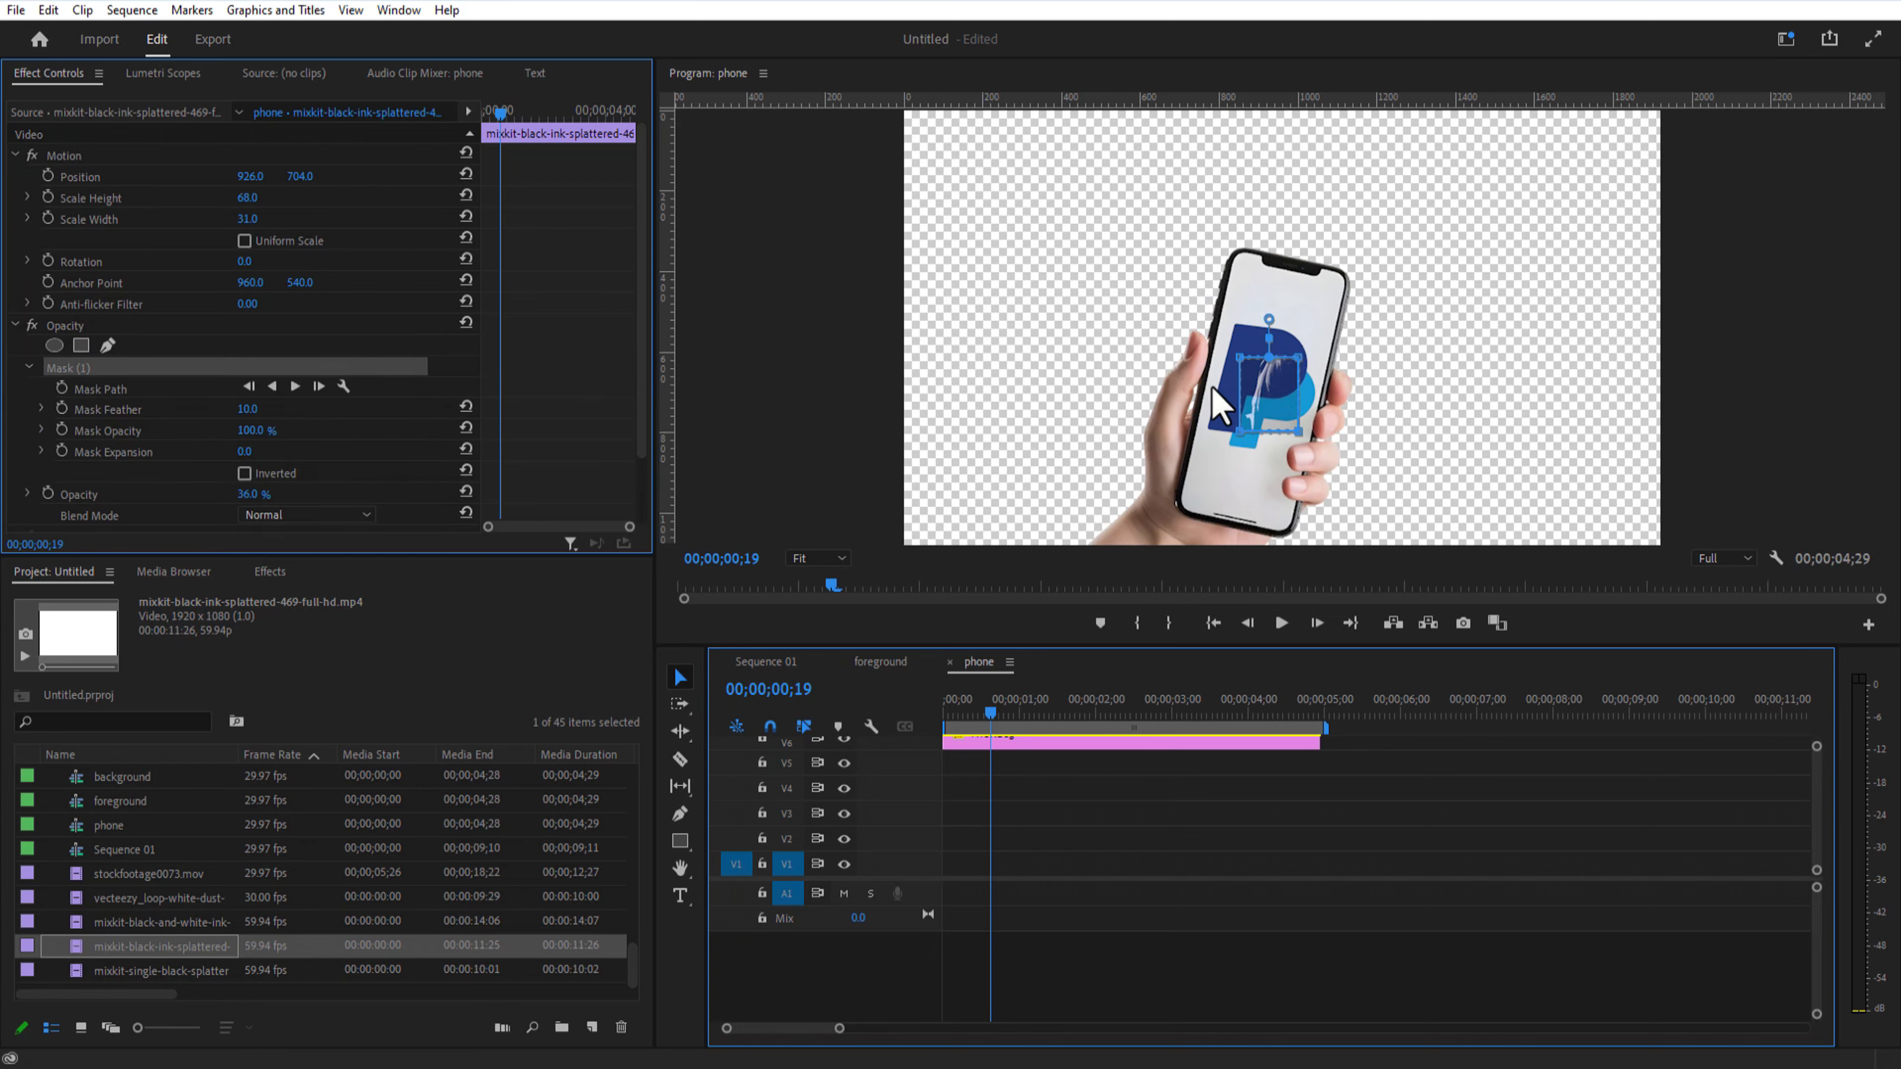
{"action": "left_click_drag", "start_coordinate": [1250, 368], "coordinate": [1233, 224]}
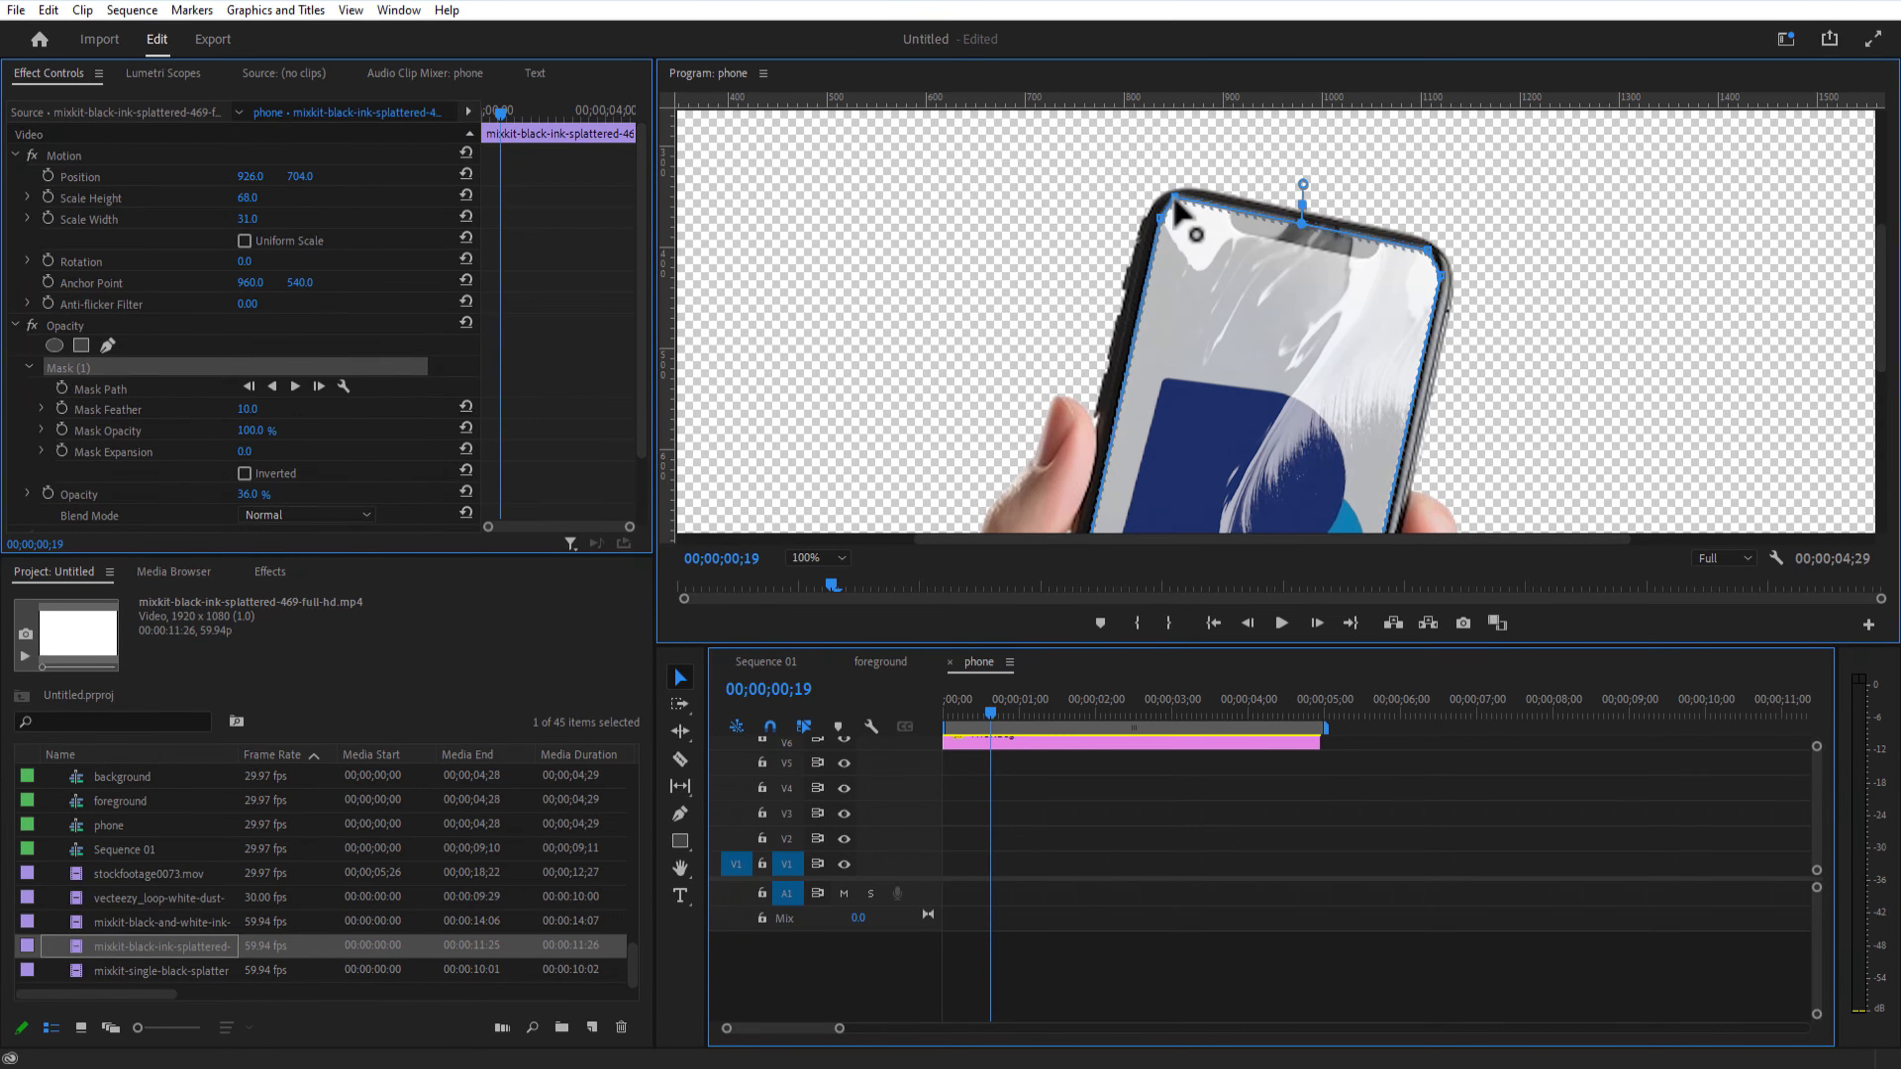
{"action": "scroll", "coordinate": [1315, 407], "scroll_direction": "up", "scroll_amount": 3}
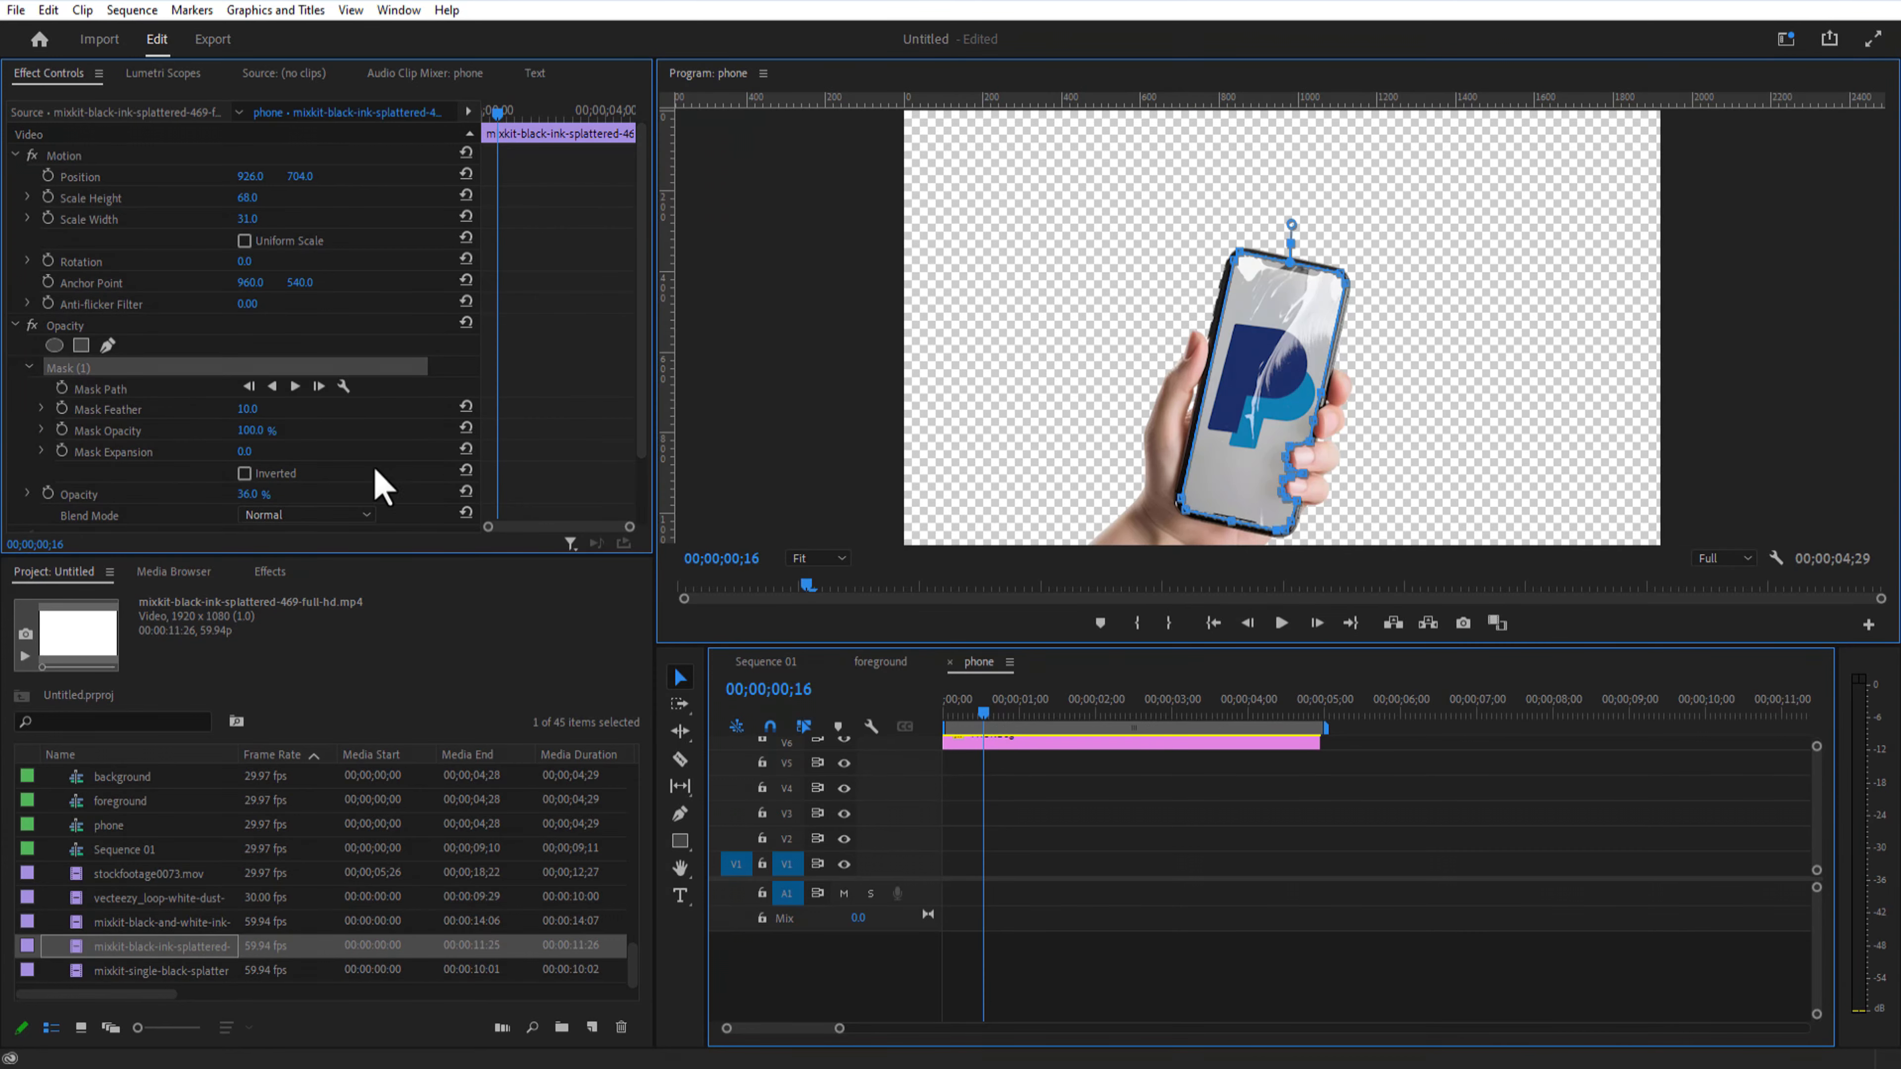
{"action": "left_click_drag", "start_coordinate": [250, 494], "coordinate": [594, 496]}
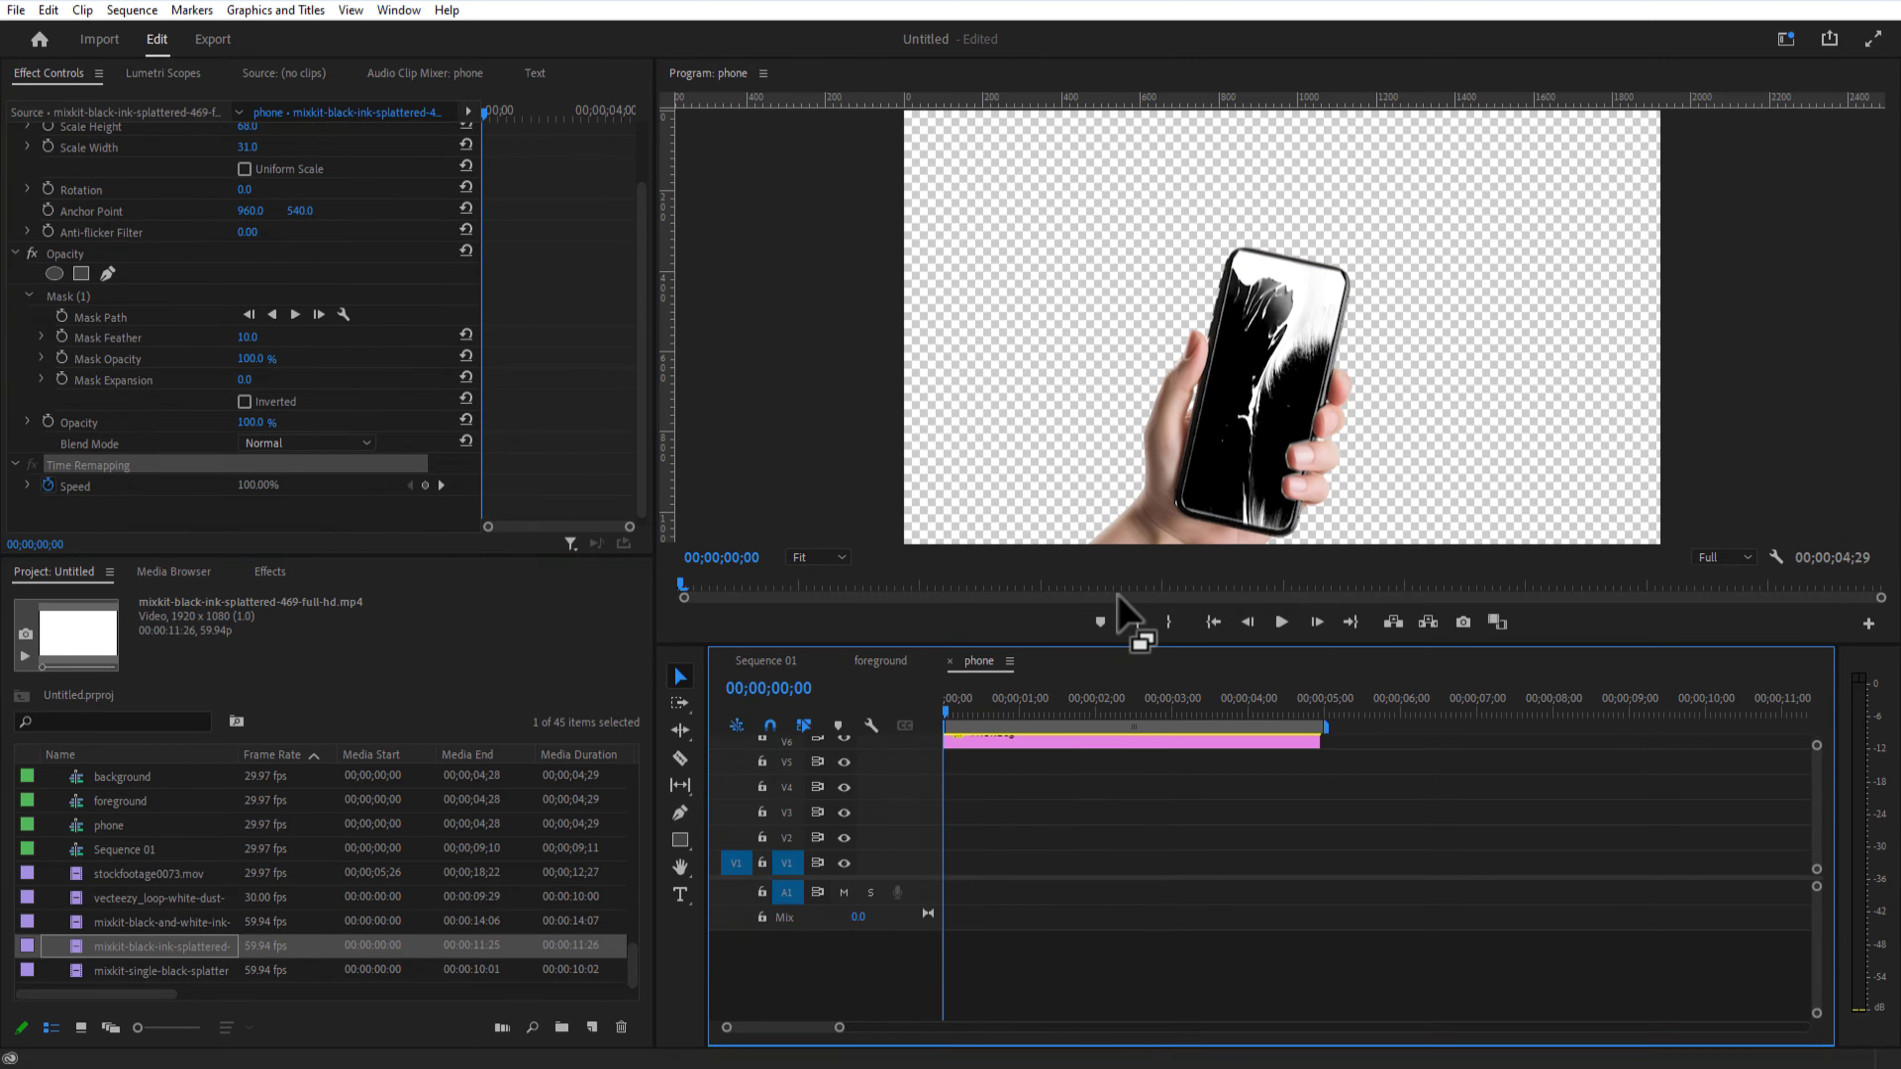
Step: Put the ink clip on V7 and the paypal clip above it on V8, and set the logo's blend mode to Lighten
{"action": "left_click_drag", "start_coordinate": [1137, 628], "coordinate": [1115, 516]}
{"action": "mouse_move", "coordinate": [1056, 610]}
{"action": "left_mouse_down"}
{"action": "mouse_move", "coordinate": [1124, 633]}
{"action": "mouse_move", "coordinate": [1434, 632]}
{"action": "mouse_move", "coordinate": [1392, 621]}
{"action": "left_mouse_up"}
{"action": "left_click_drag", "start_coordinate": [1053, 635], "coordinate": [1066, 611]}
{"action": "mouse_move", "coordinate": [1430, 620]}
{"action": "left_mouse_down"}
{"action": "mouse_move", "coordinate": [1003, 652]}
{"action": "mouse_move", "coordinate": [1044, 653]}
{"action": "left_mouse_up"}
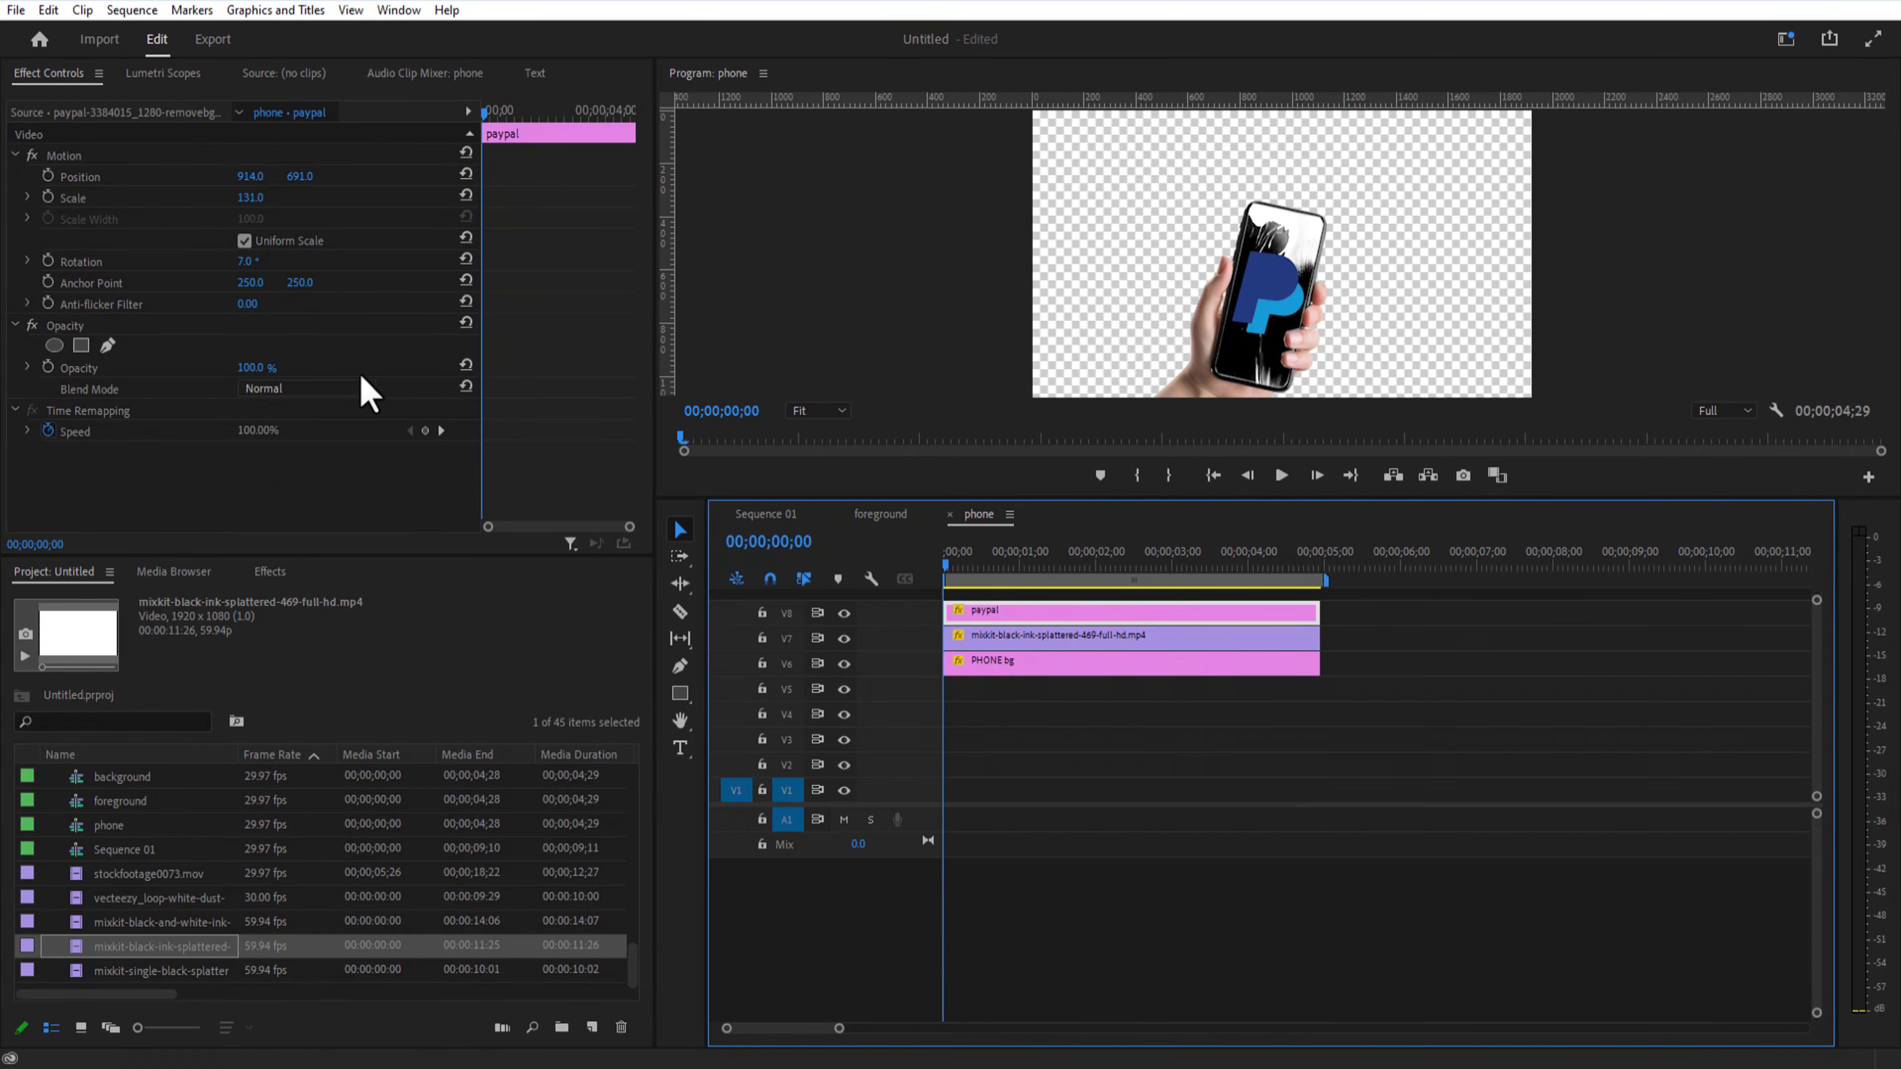
{"action": "left_click", "coordinate": [367, 389]}
{"action": "left_click", "coordinate": [305, 596]}
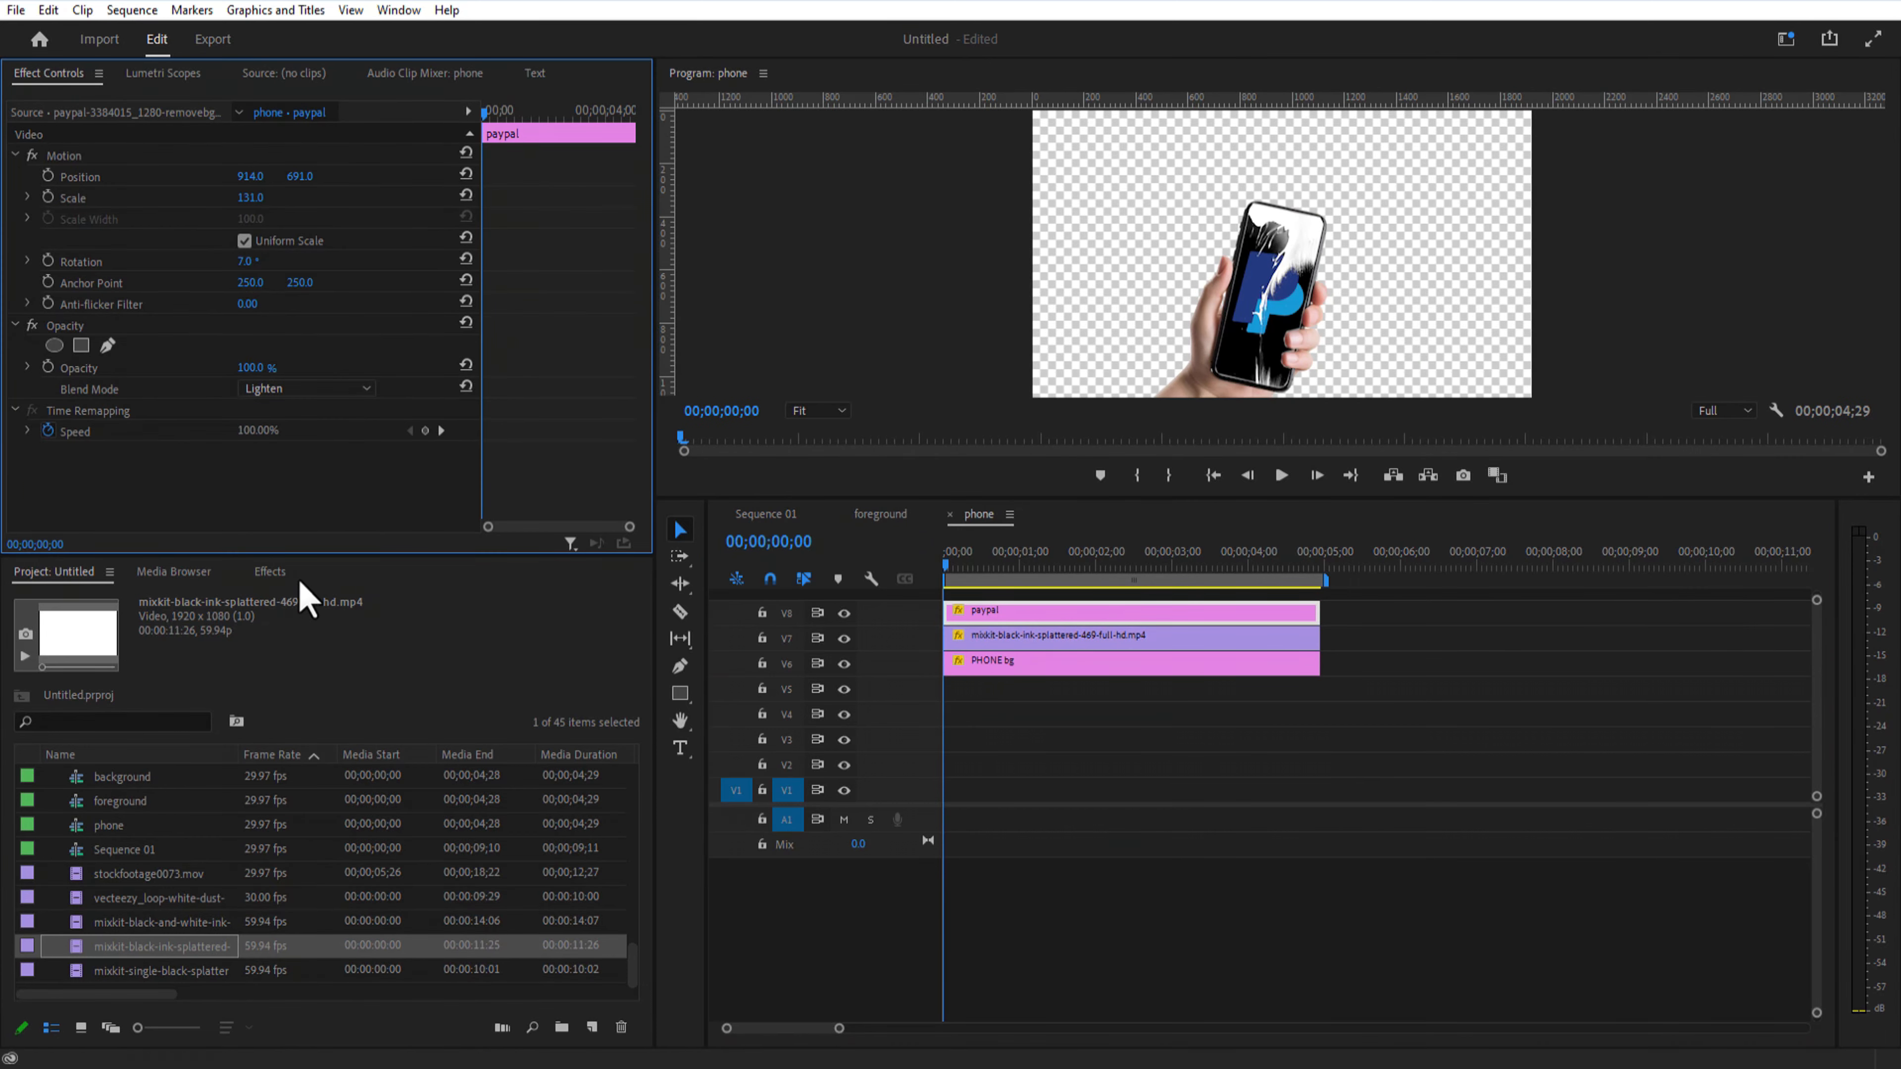
Step: Apply the Color Correction Tint effect to the ink-splattered clip on V7
{"action": "left_click_drag", "start_coordinate": [1162, 498], "coordinate": [1163, 636]}
{"action": "left_click_drag", "start_coordinate": [1078, 712], "coordinate": [944, 715]}
{"action": "left_click_drag", "start_coordinate": [1116, 636], "coordinate": [1115, 525]}
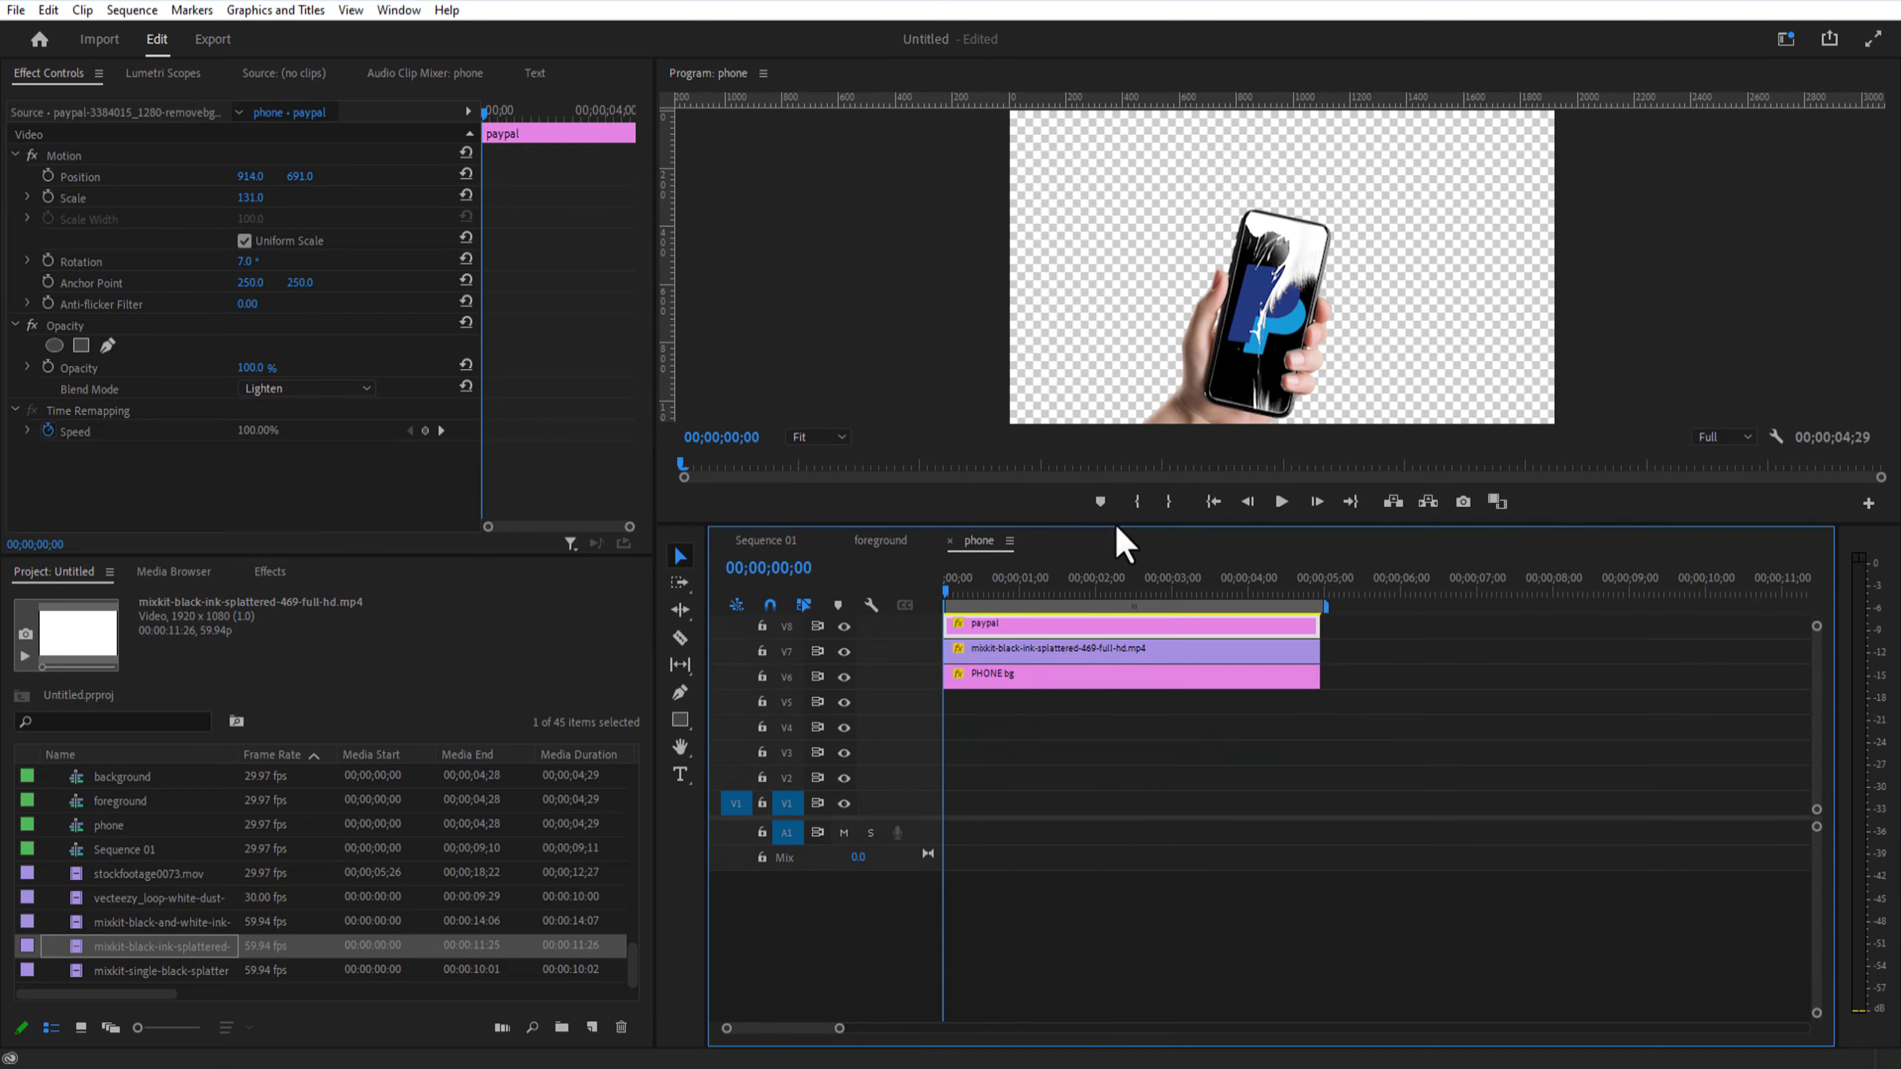
{"action": "left_click", "coordinate": [1063, 646]}
{"action": "left_click", "coordinate": [269, 572]}
{"action": "left_click_drag", "start_coordinate": [363, 753], "coordinate": [962, 649]}
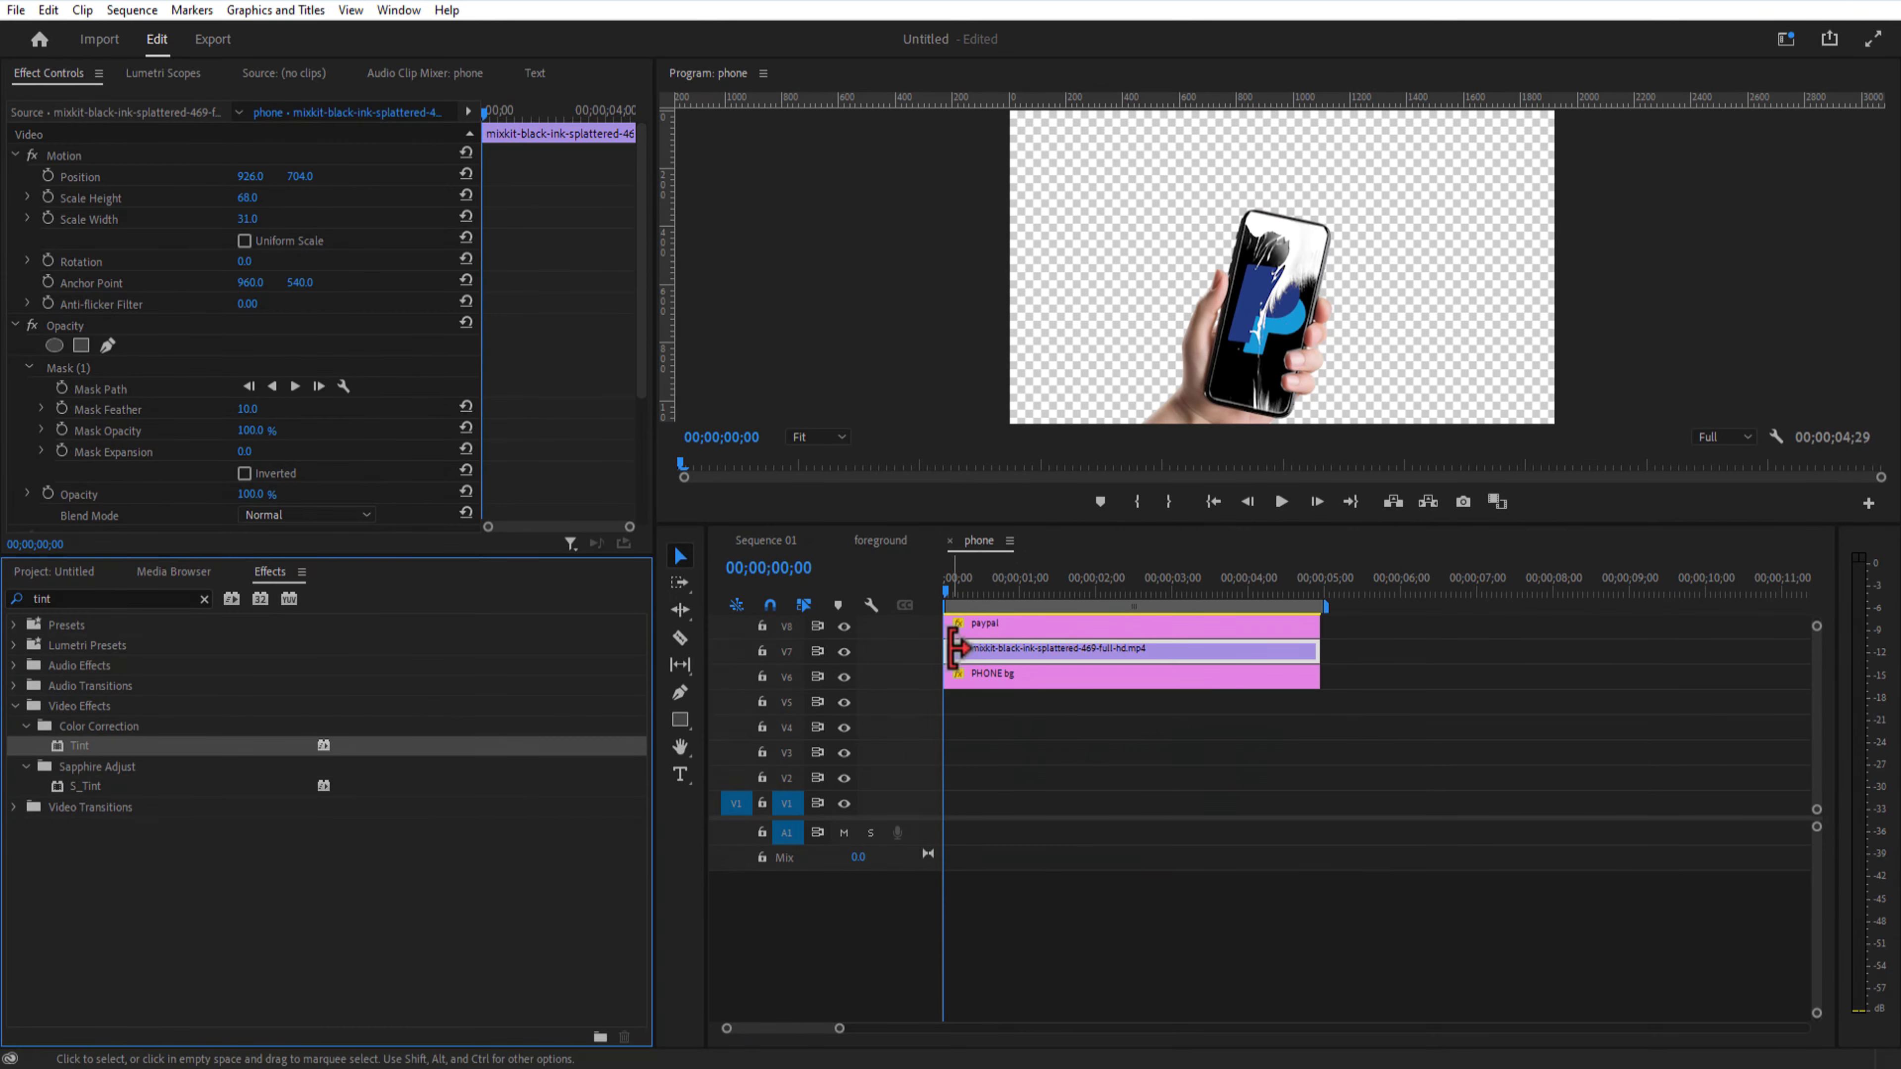
Step: Set the Tint effect's Map White To colour to red and preview the phone sequence up to about 1;17
{"action": "left_click_drag", "start_coordinate": [1157, 524], "coordinate": [1156, 745]}
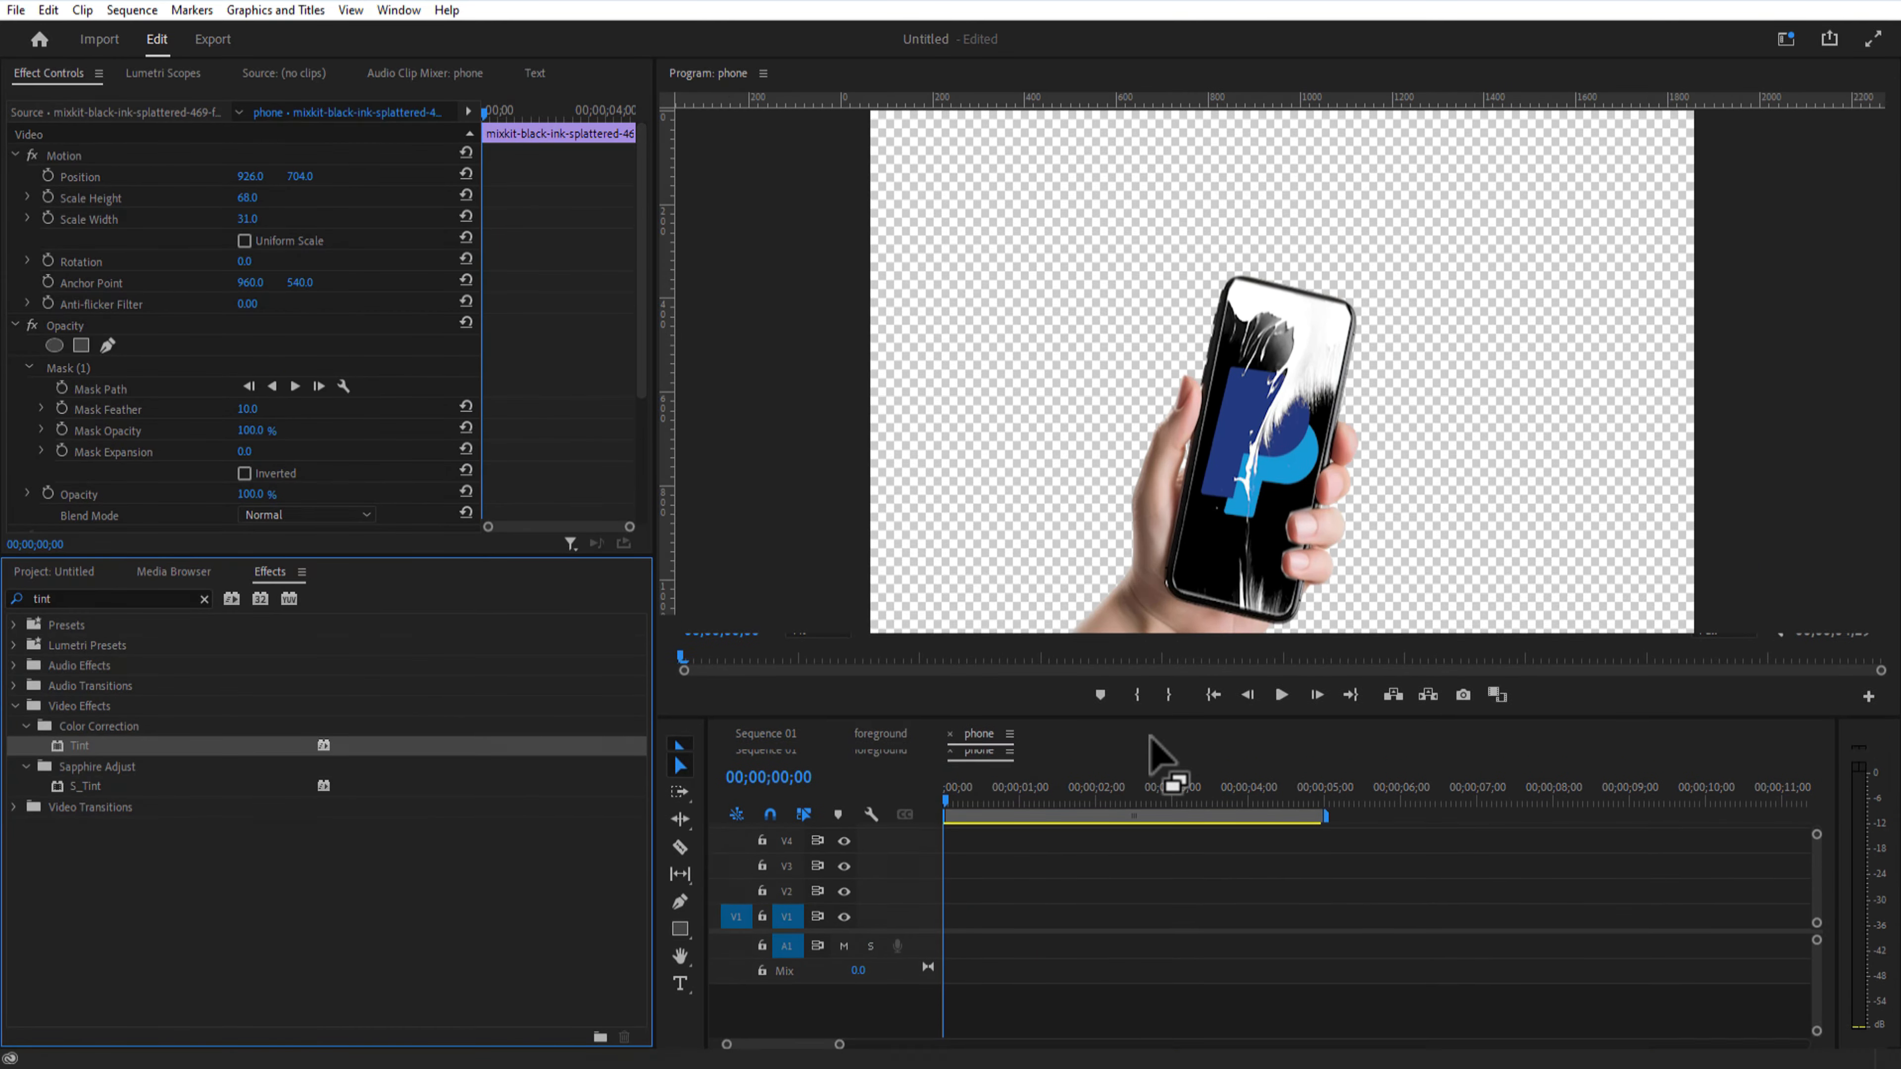
{"action": "scroll", "coordinate": [303, 494], "scroll_direction": "down", "scroll_amount": 3}
{"action": "left_click", "coordinate": [251, 456]}
{"action": "left_click", "coordinate": [958, 407]}
{"action": "left_click", "coordinate": [1150, 393]}
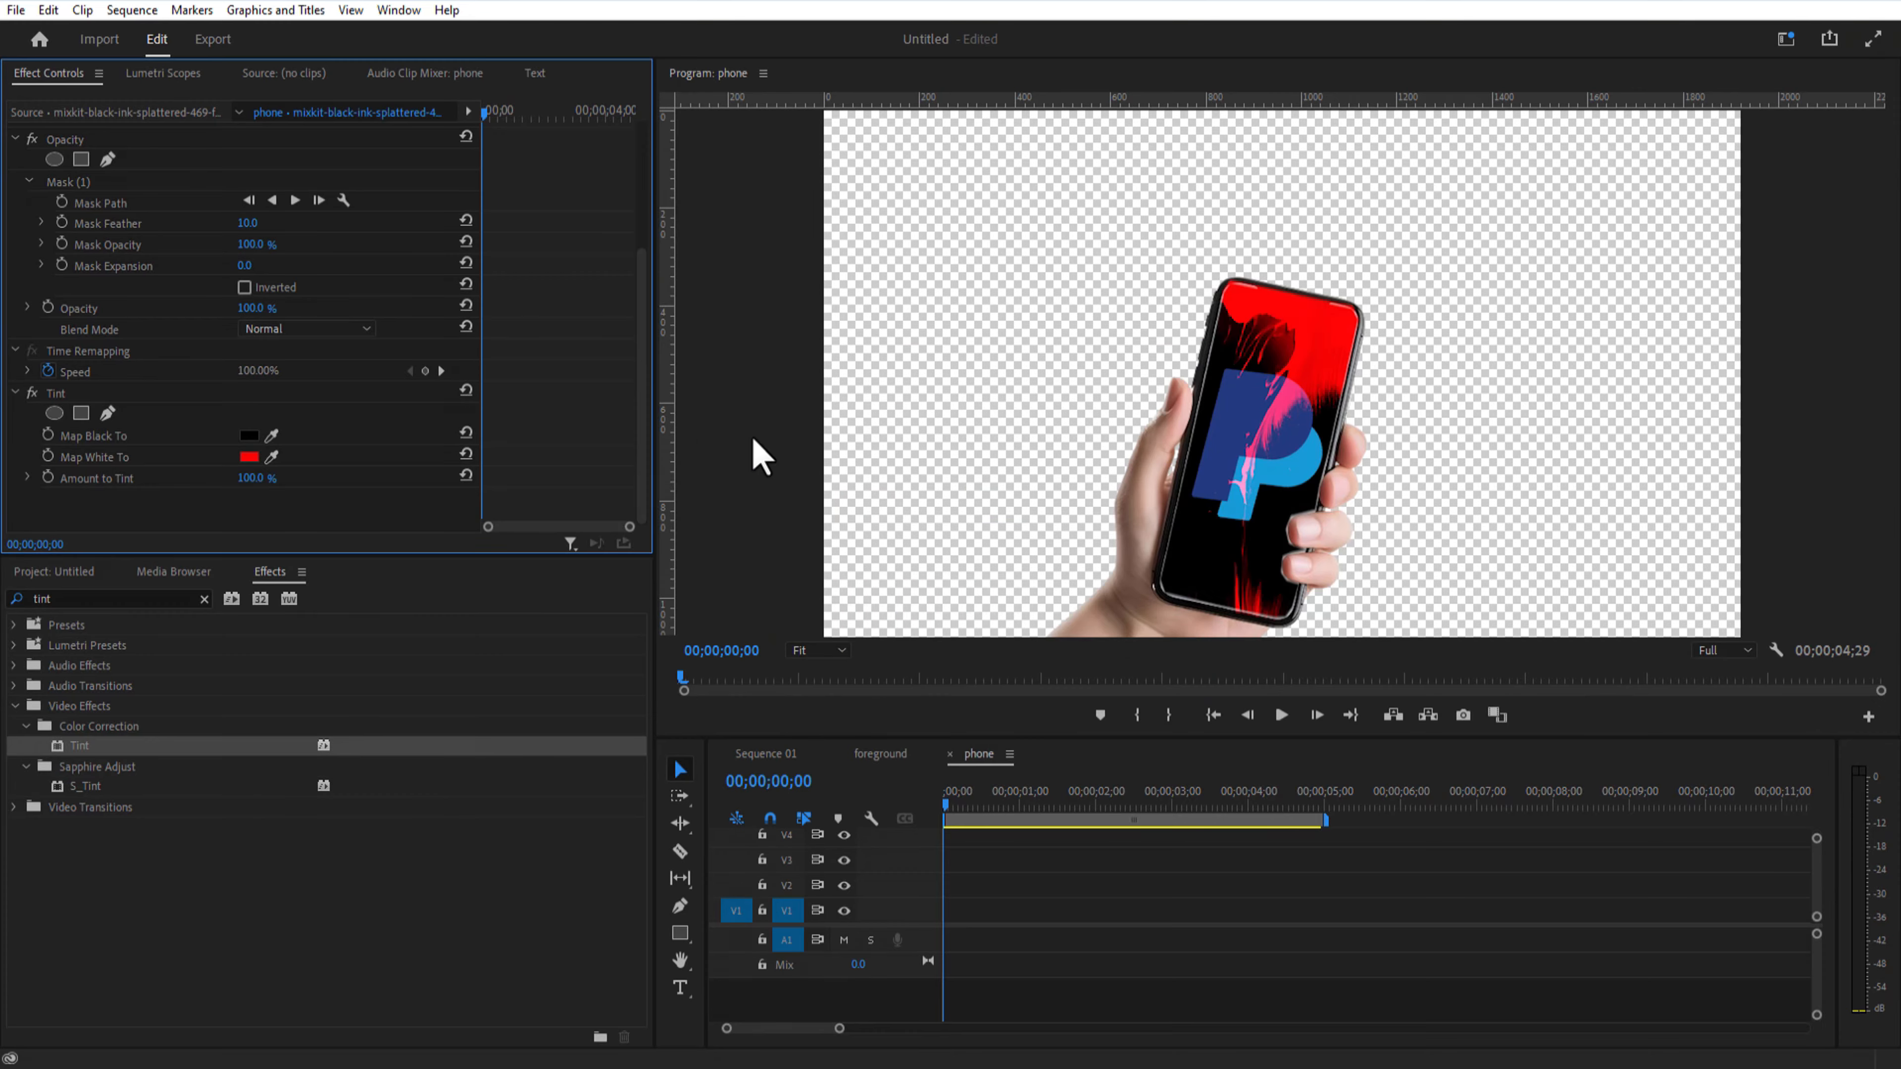
{"action": "left_click_drag", "start_coordinate": [951, 737], "coordinate": [951, 567]}
{"action": "left_click_drag", "start_coordinate": [951, 636], "coordinate": [1064, 665]}
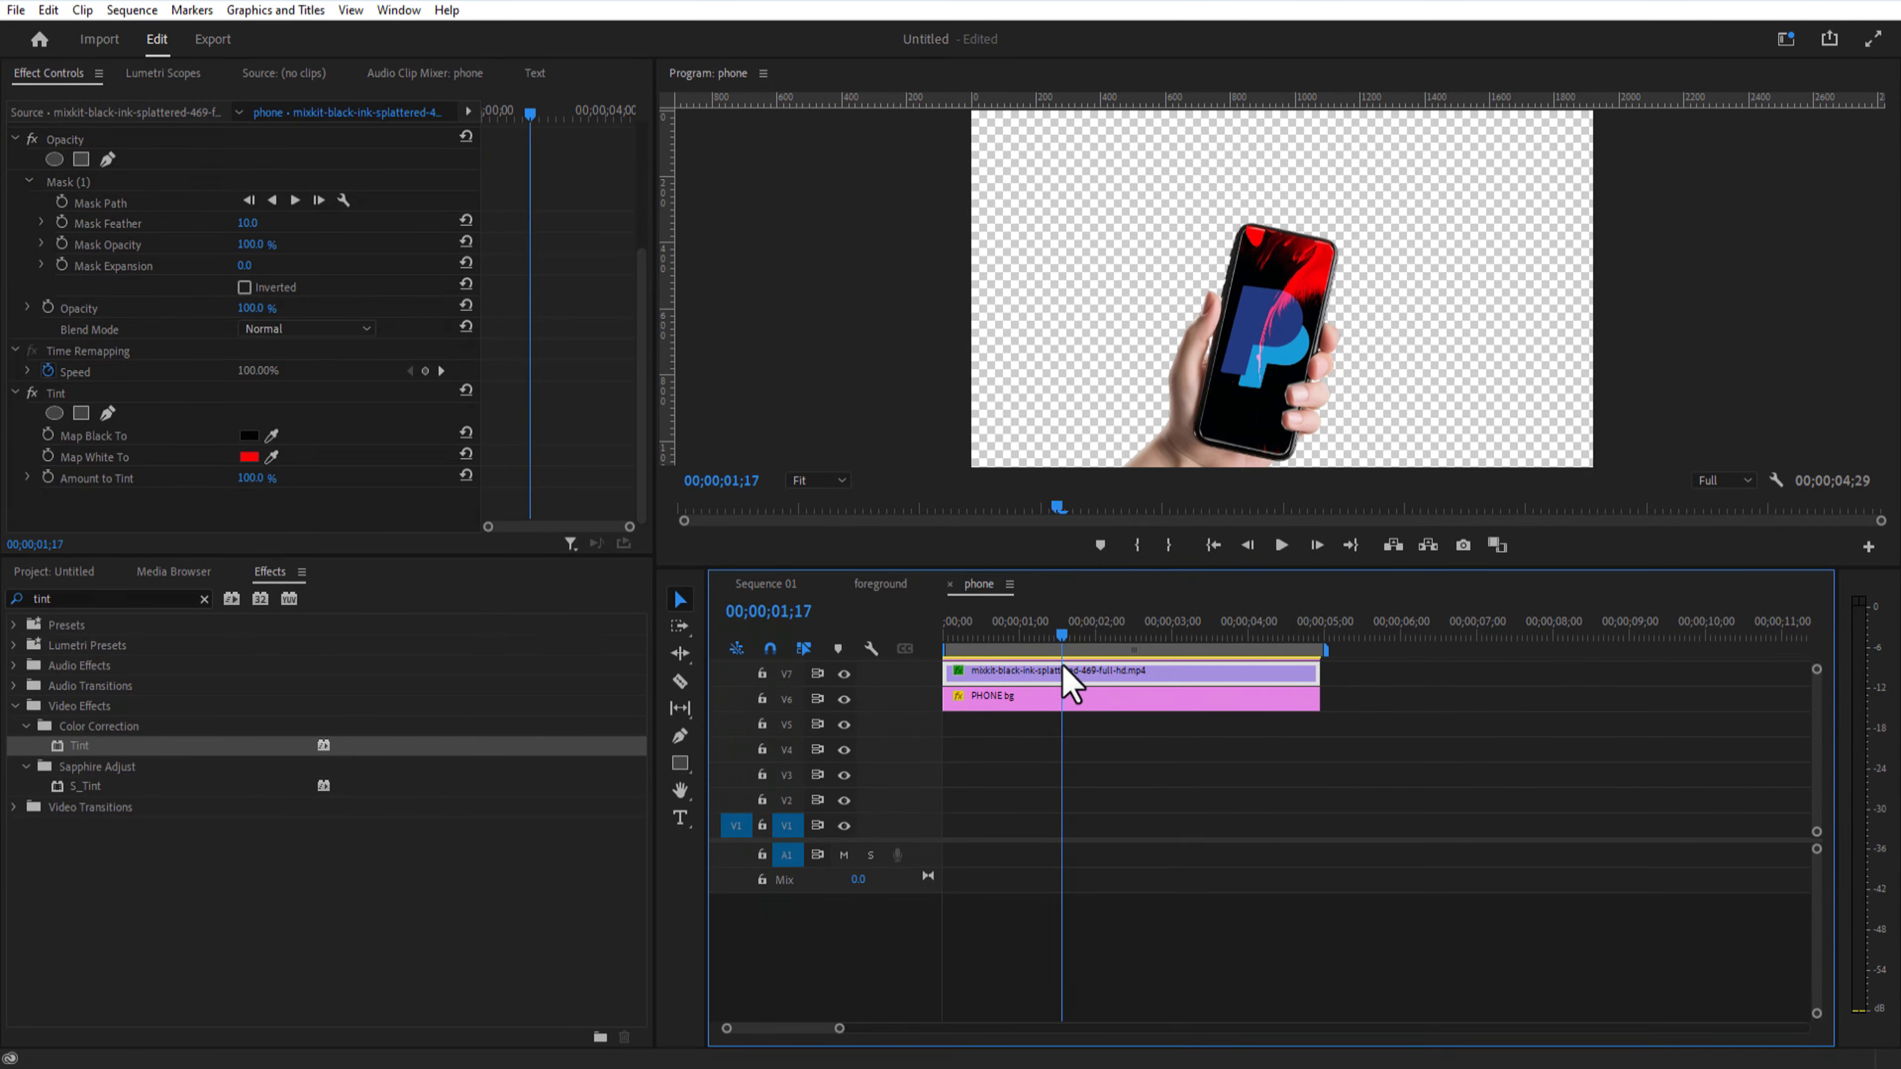
Step: Nest all the stacked hooded-figures scene clips in Sequence 01, from Black Video up to phone, as "2nd scene"
{"action": "left_click", "coordinate": [786, 594]}
{"action": "left_click_drag", "start_coordinate": [1298, 674], "coordinate": [1376, 822]}
{"action": "right_click", "coordinate": [1332, 712]}
{"action": "left_click", "coordinate": [1397, 590]}
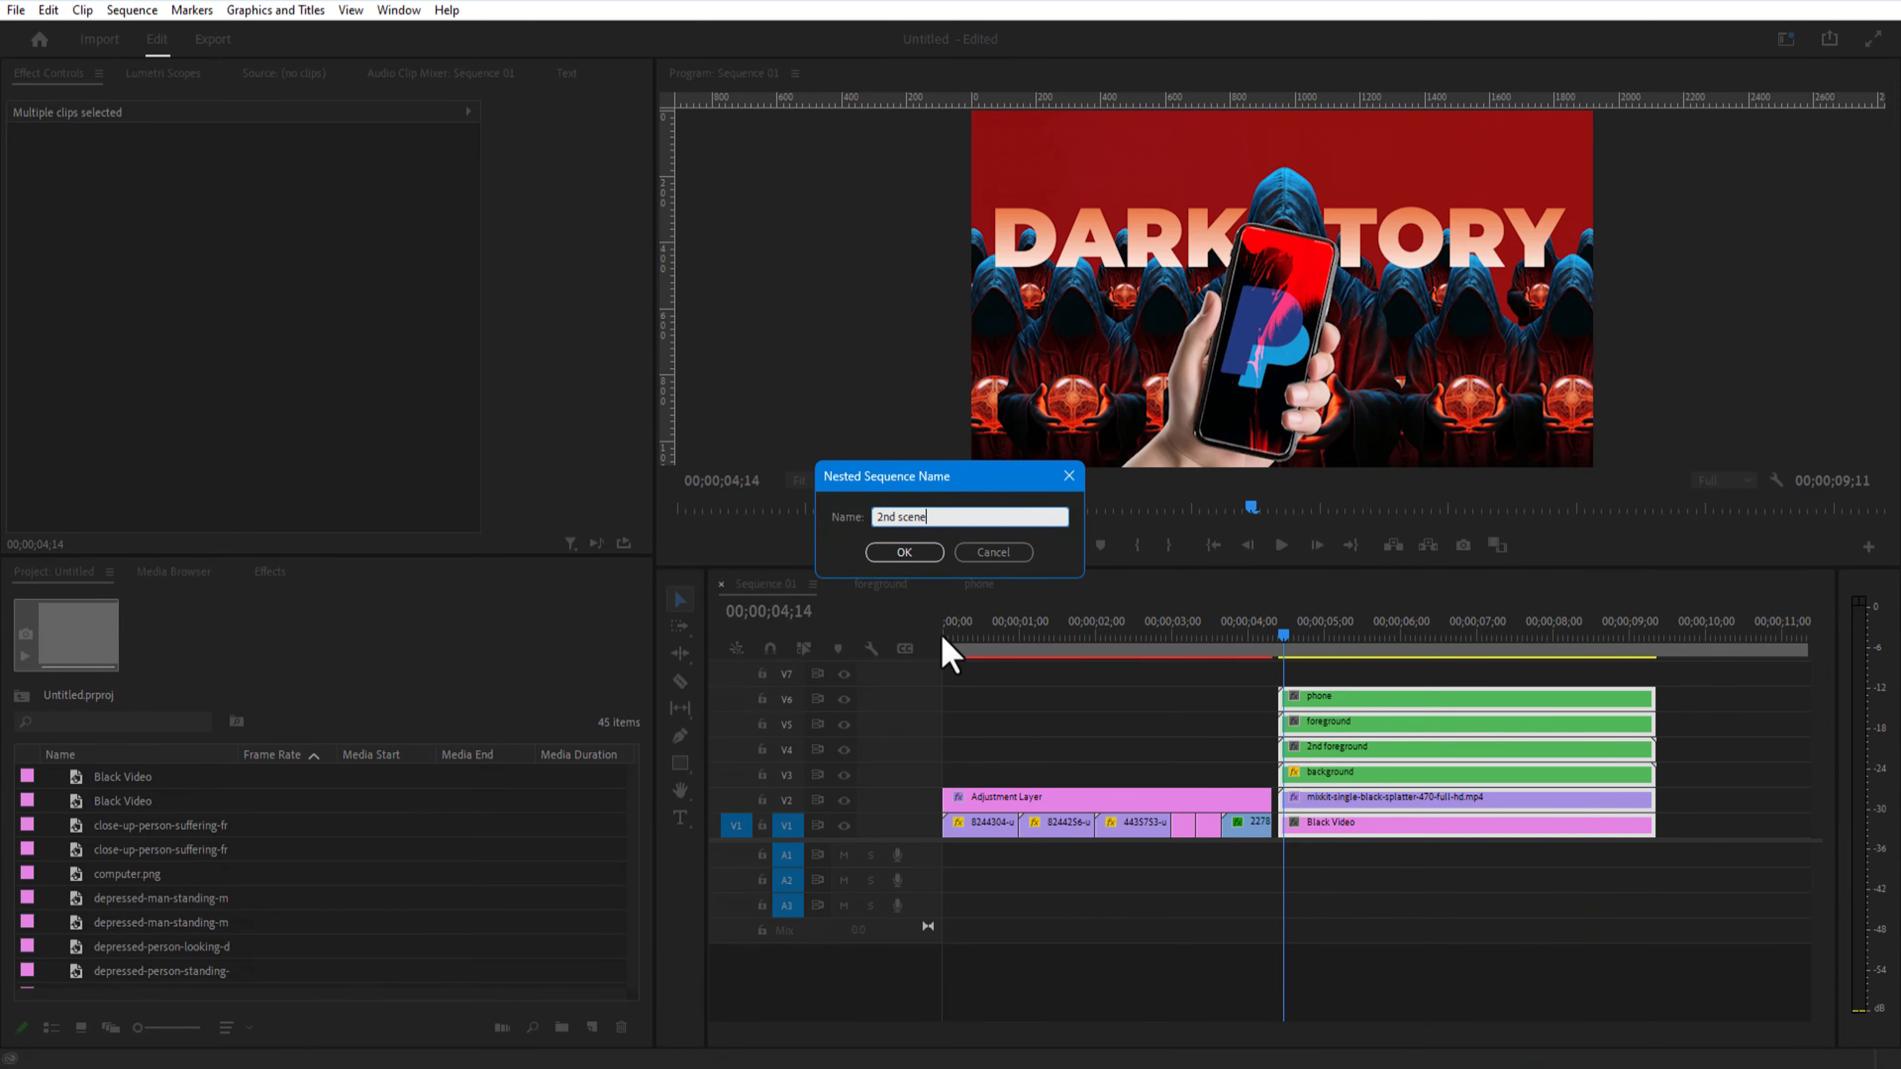
{"action": "key", "text": "Return"}
Step: Add a Scale keyframe of 170 at the start of the 2nd scene clip, at 4;11
{"action": "left_click_drag", "start_coordinate": [1296, 641], "coordinate": [1277, 640]}
{"action": "left_click_drag", "start_coordinate": [1369, 832], "coordinate": [1366, 833]}
{"action": "left_click", "coordinate": [48, 197]}
{"action": "left_click_drag", "start_coordinate": [250, 197], "coordinate": [303, 197]}
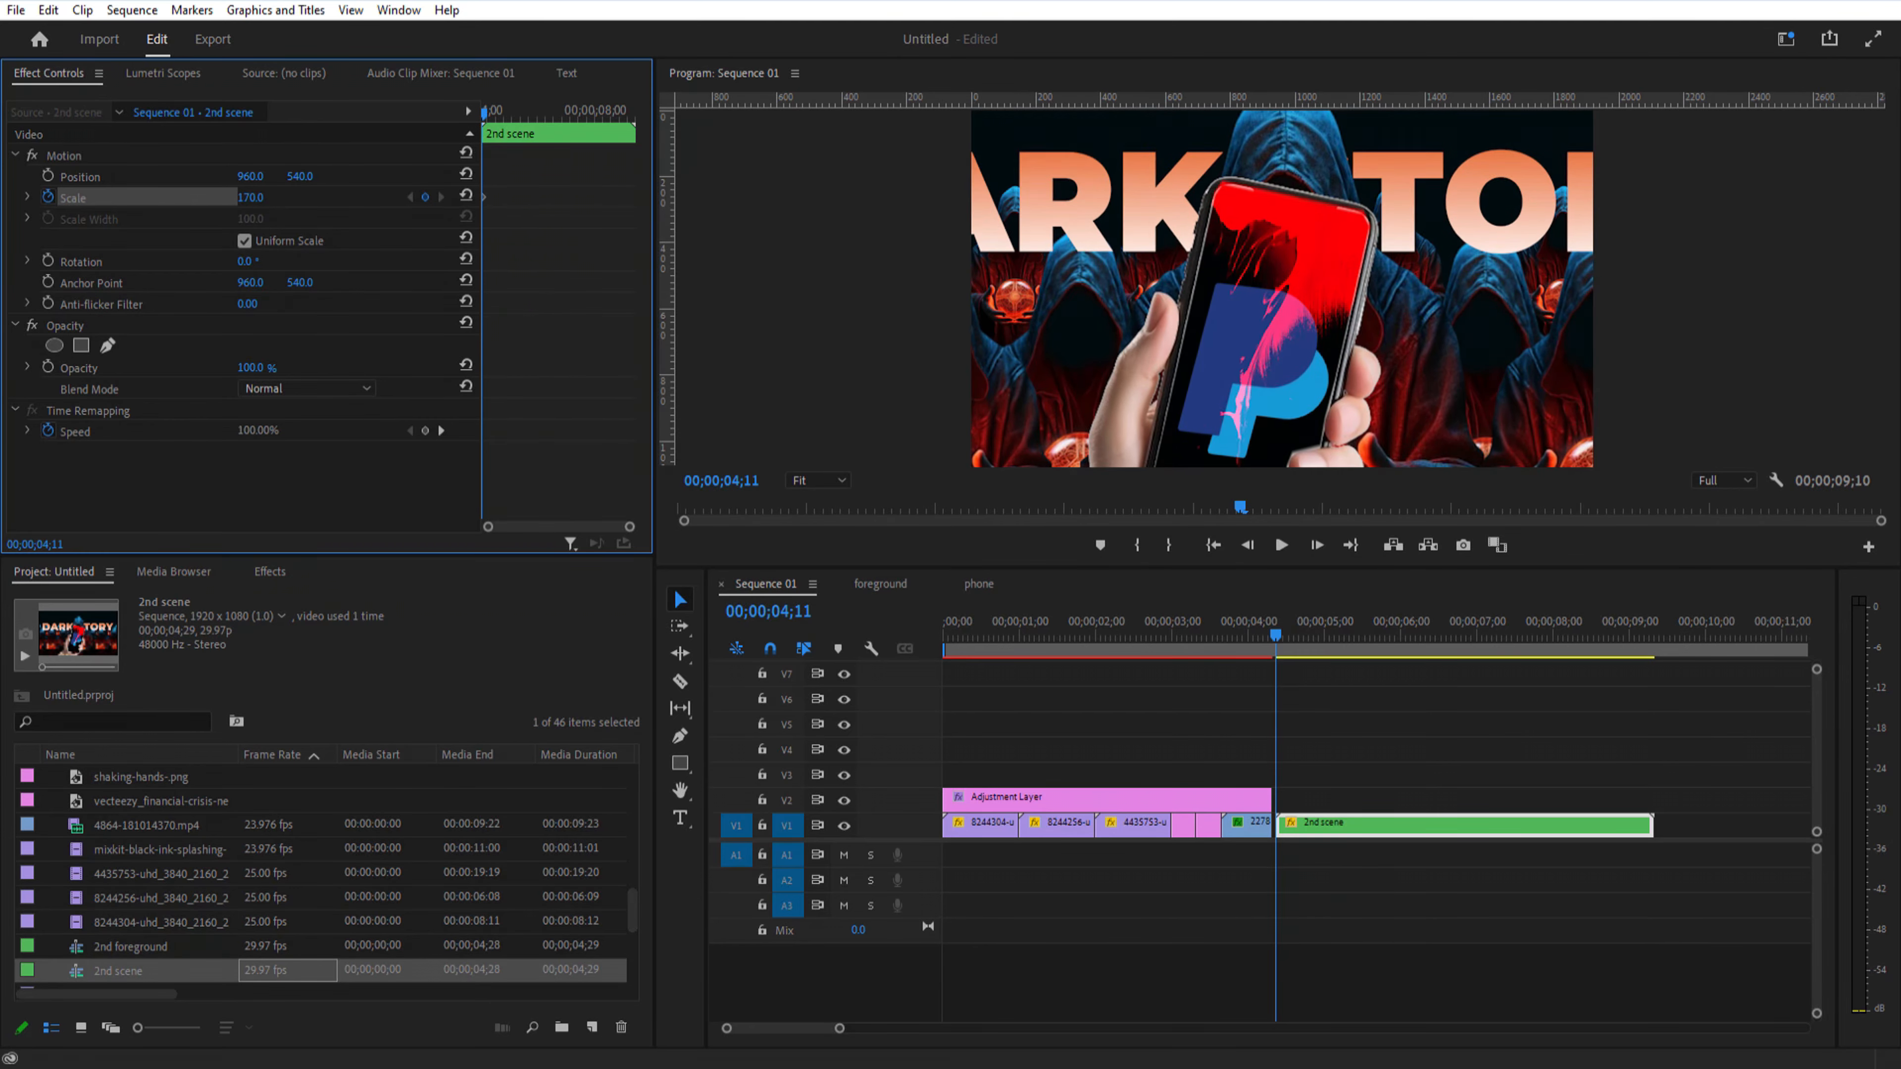
Step: Add a Scale keyframe of 100 on the 2nd scene clip at 6;07
{"action": "left_click_drag", "start_coordinate": [247, 261], "coordinate": [244, 261]}
{"action": "left_click", "coordinate": [540, 112]}
{"action": "left_click", "coordinate": [466, 196]}
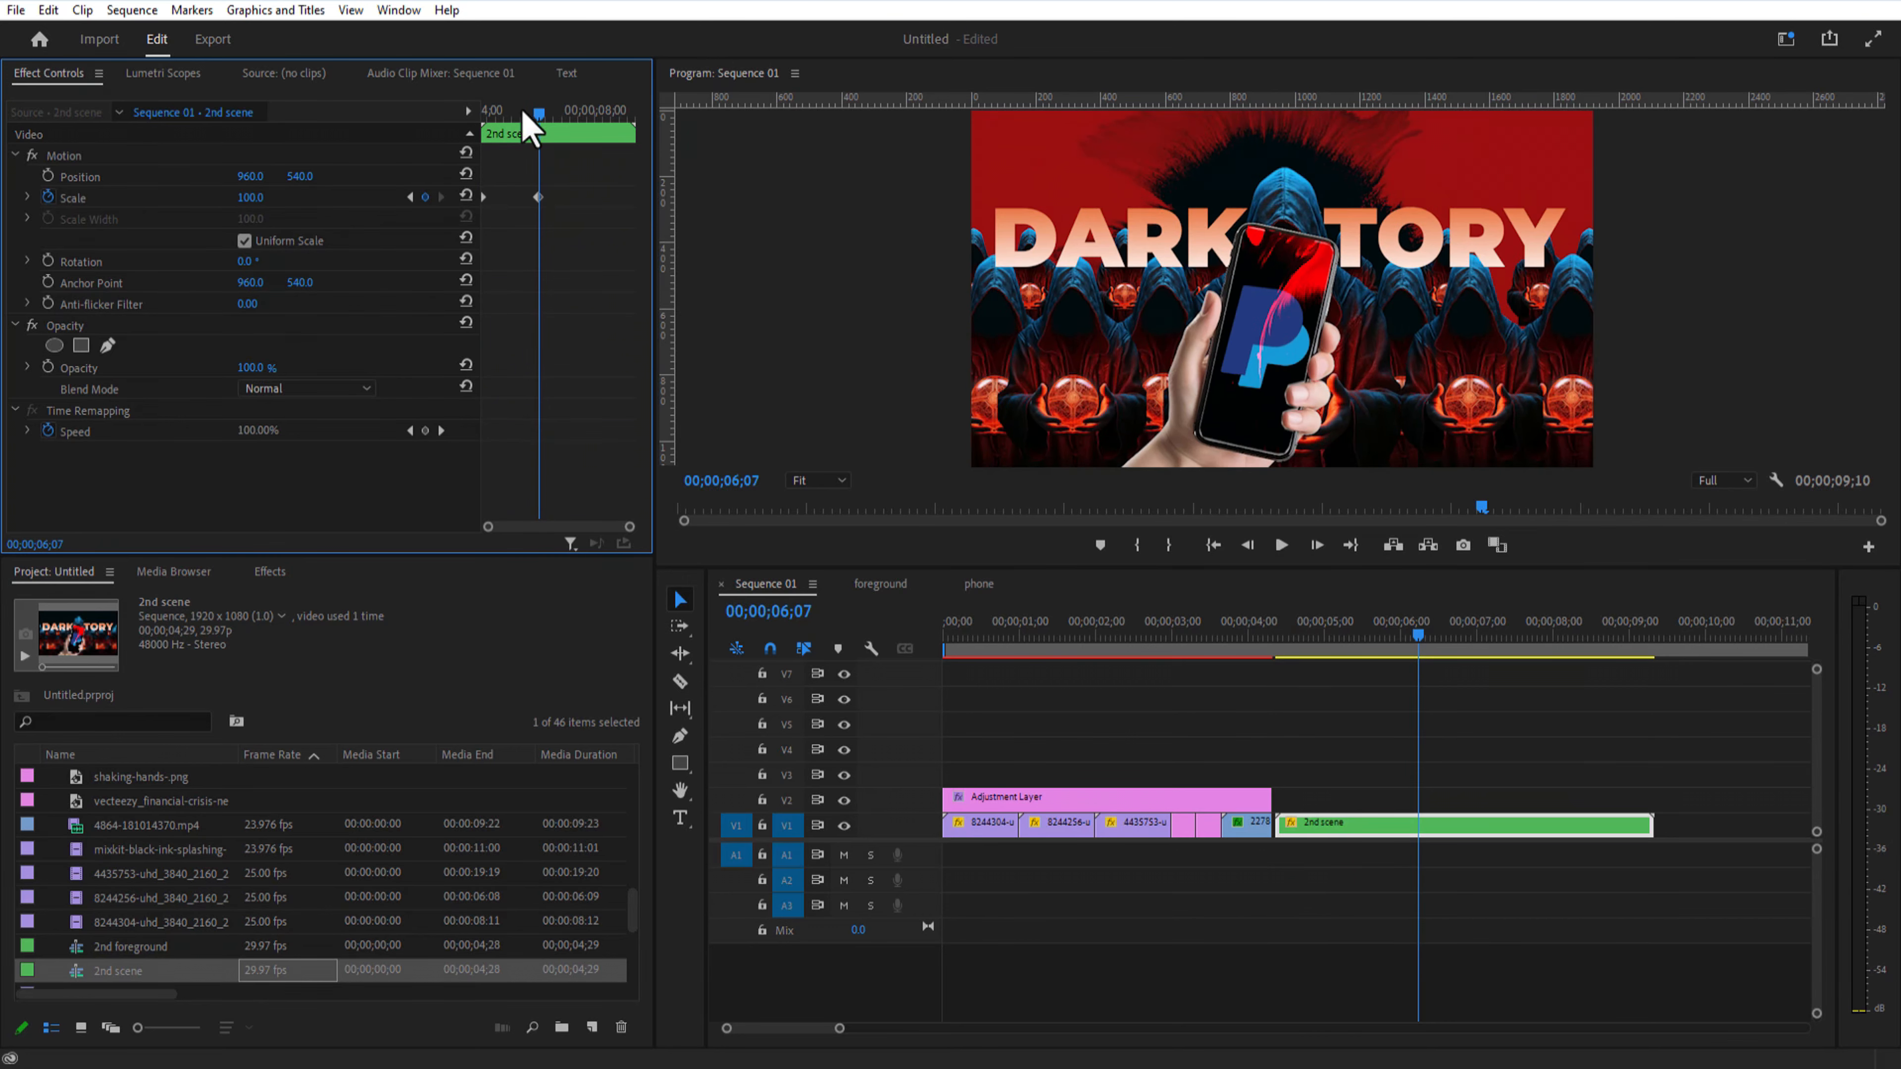
Step: Animate the 2nd scene clip's Rotation from 5° at its start to 0° at the second Scale keyframe
{"action": "left_click_drag", "start_coordinate": [524, 114], "coordinate": [536, 150]}
{"action": "left_click", "coordinate": [48, 261]}
{"action": "left_click", "coordinate": [247, 262]}
{"action": "type", "text": "5"}
{"action": "key", "text": "Return"}
{"action": "left_click", "coordinate": [250, 263]}
{"action": "type", "text": "0"}
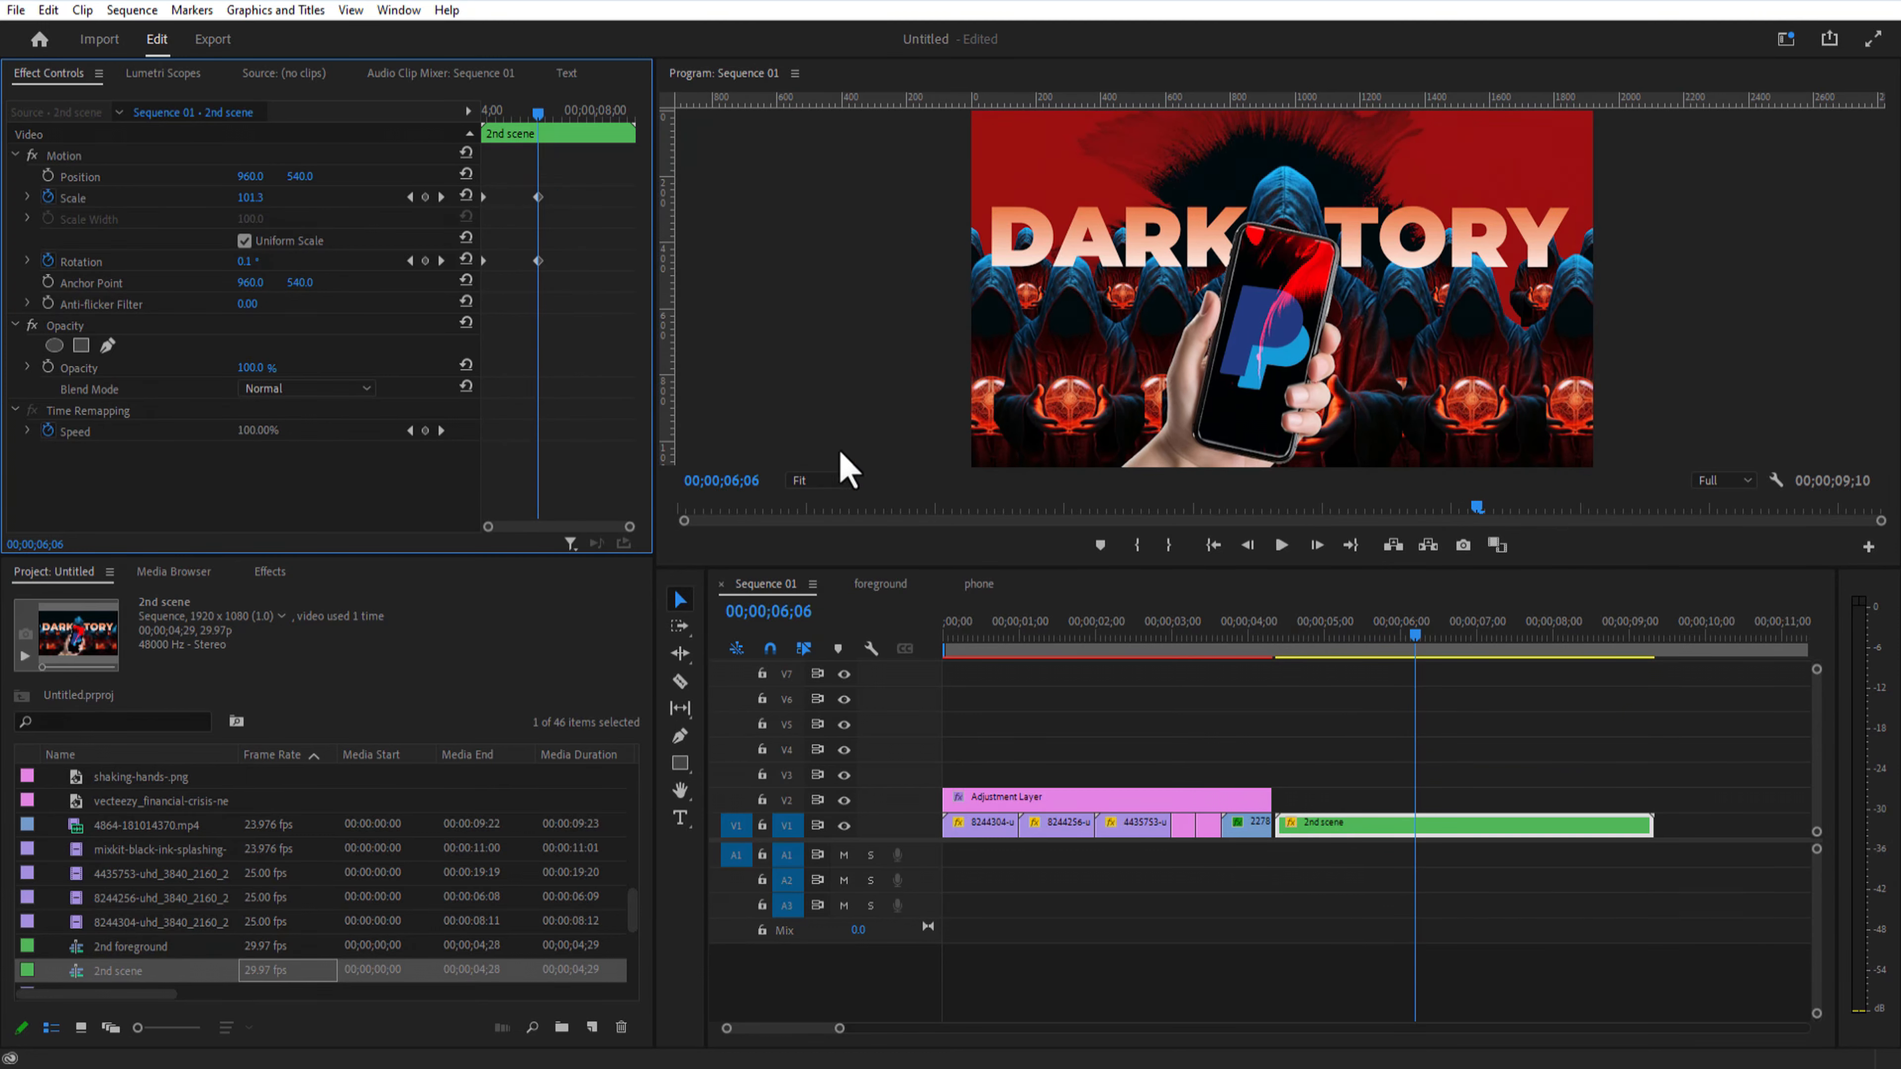
Step: Place alb_filmfx1048_1080p.mp4 on V2 at 6;06 and set its Blend Mode to Screen
{"action": "left_click_drag", "start_coordinate": [110, 978], "coordinate": [1412, 809]}
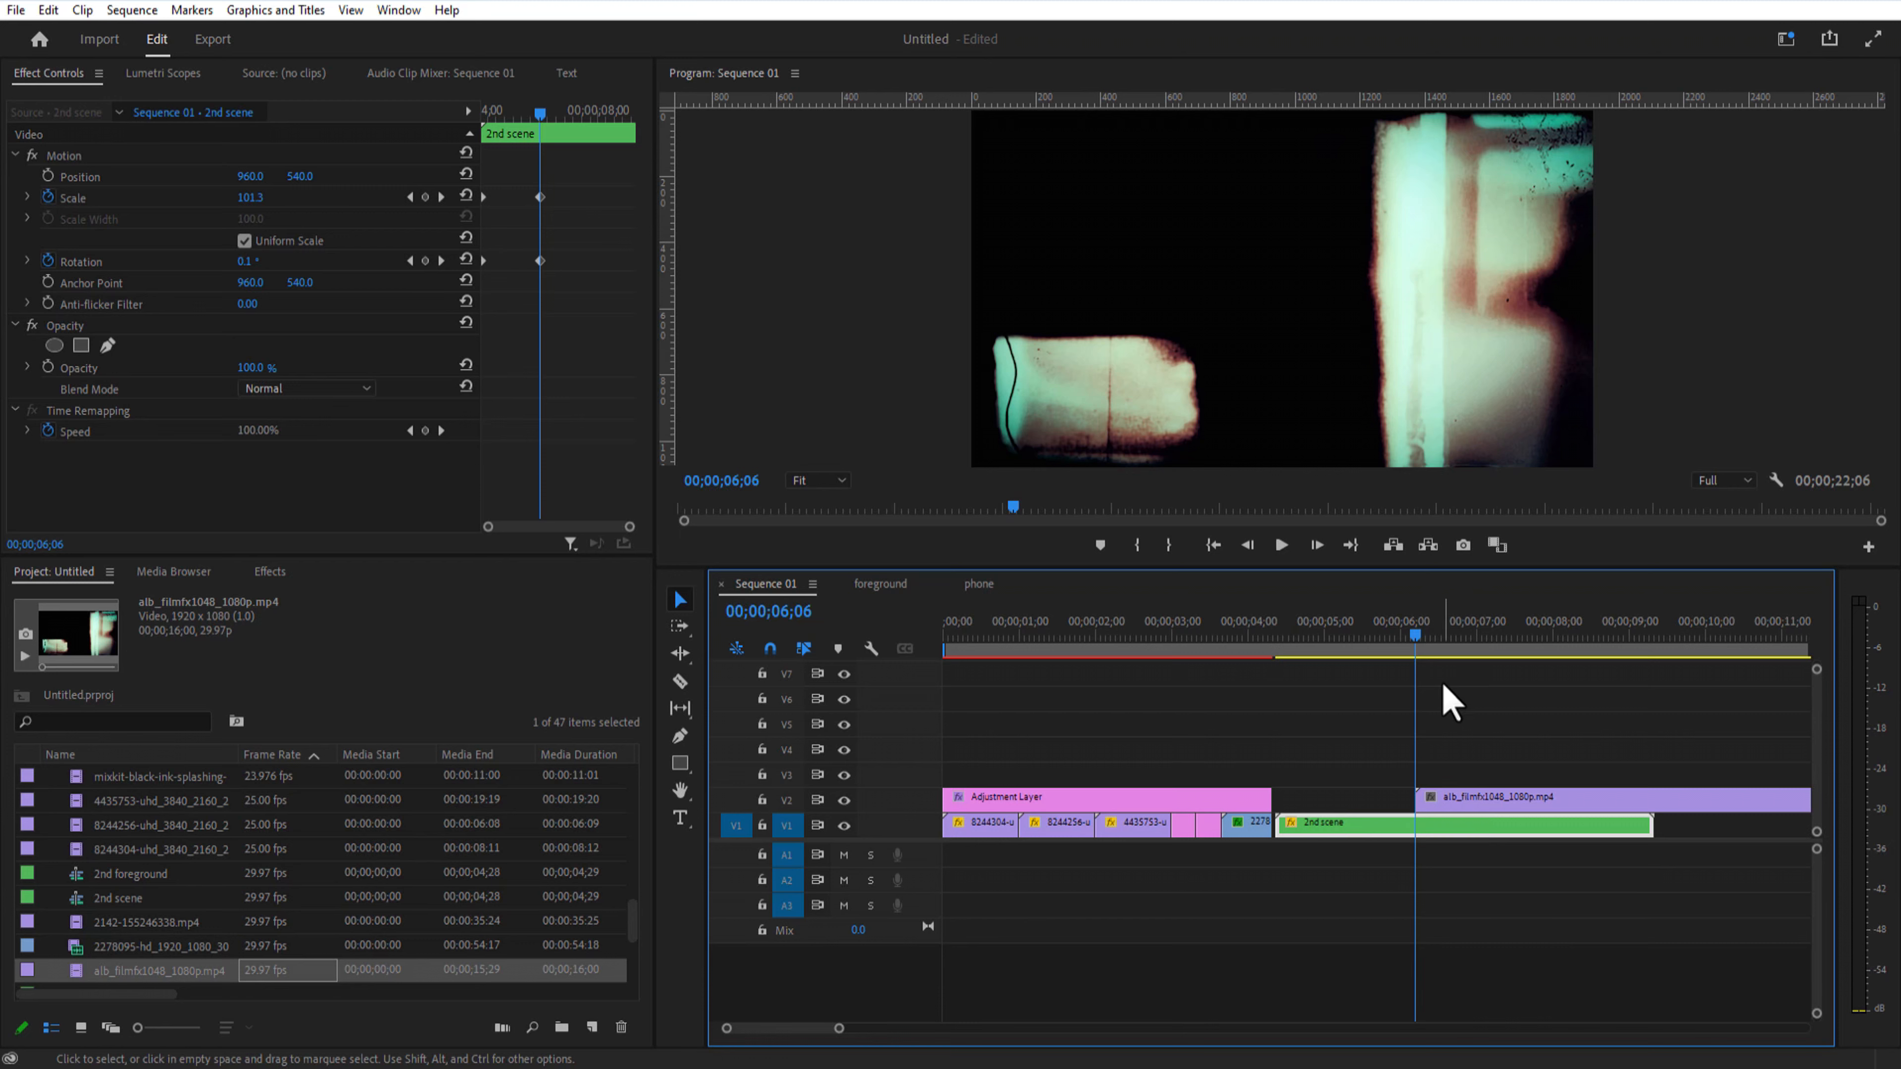
{"action": "left_click", "coordinate": [1437, 805]}
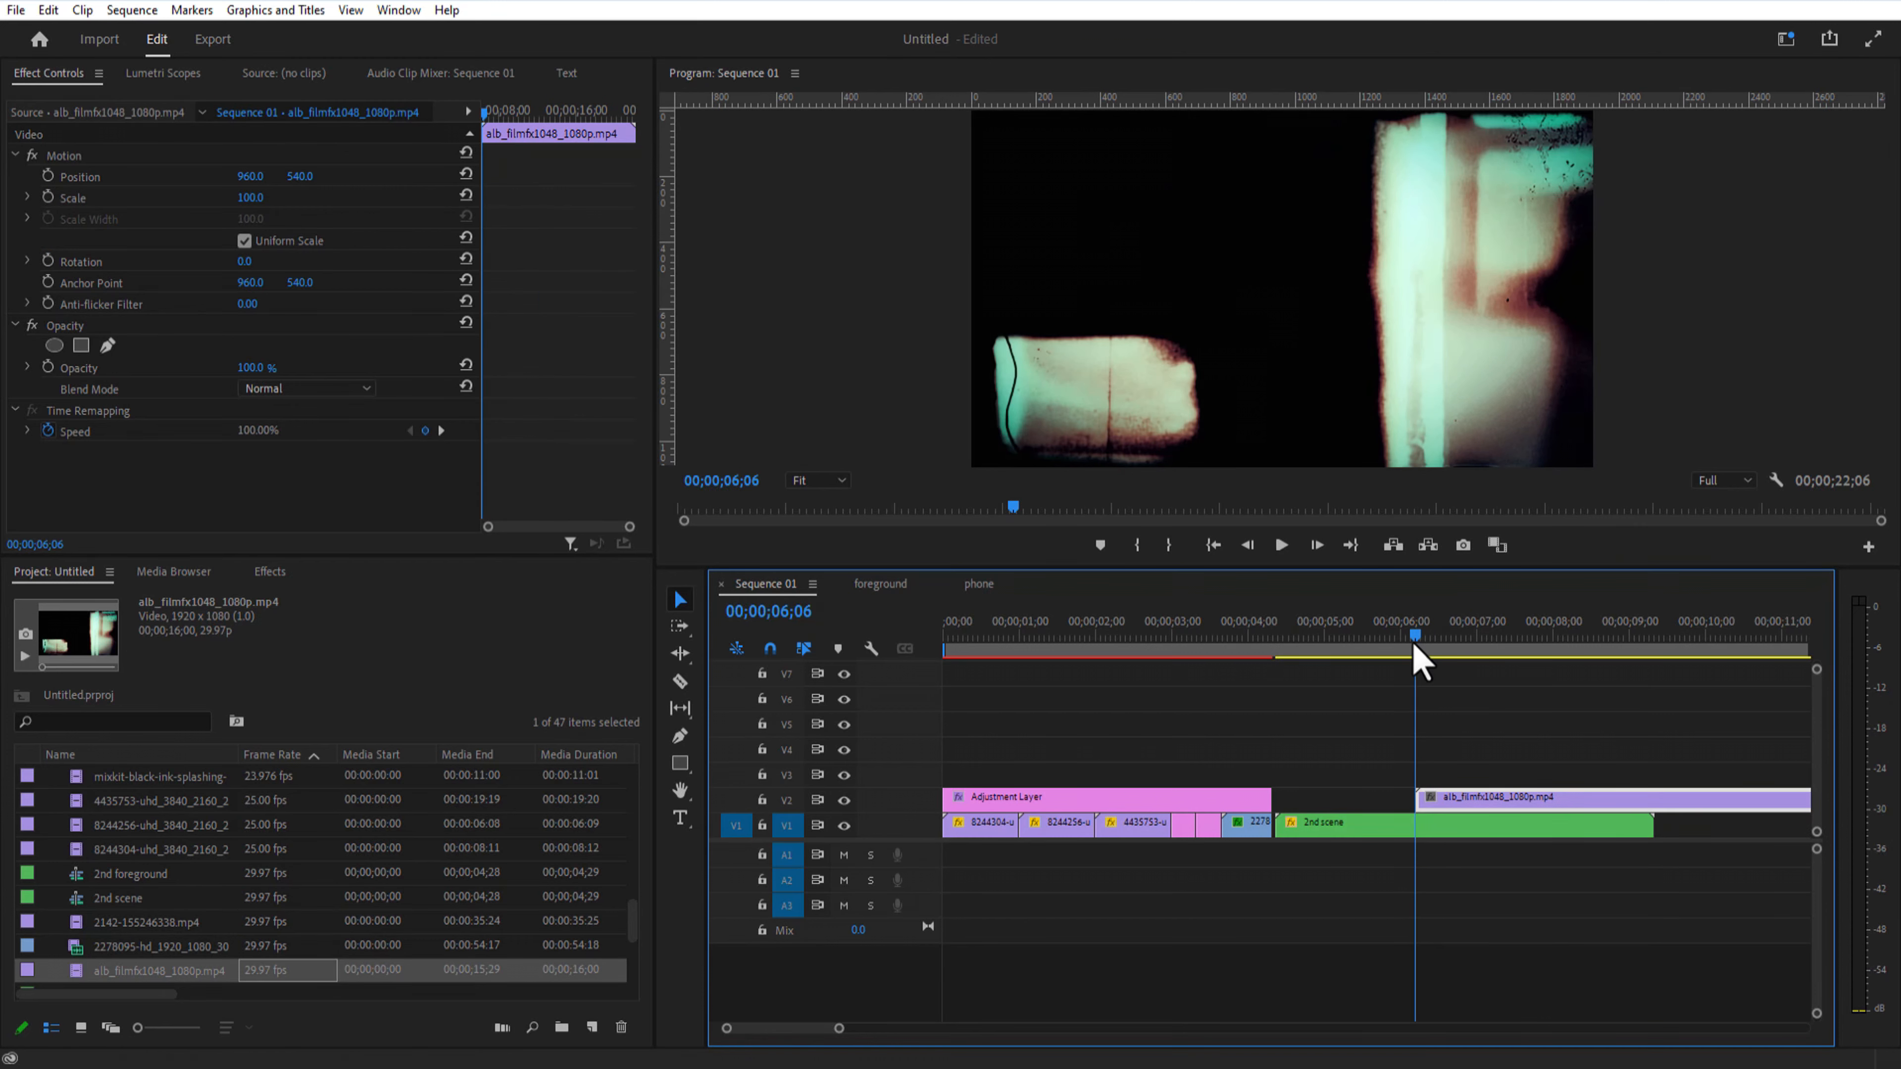
{"action": "left_click", "coordinate": [311, 388]}
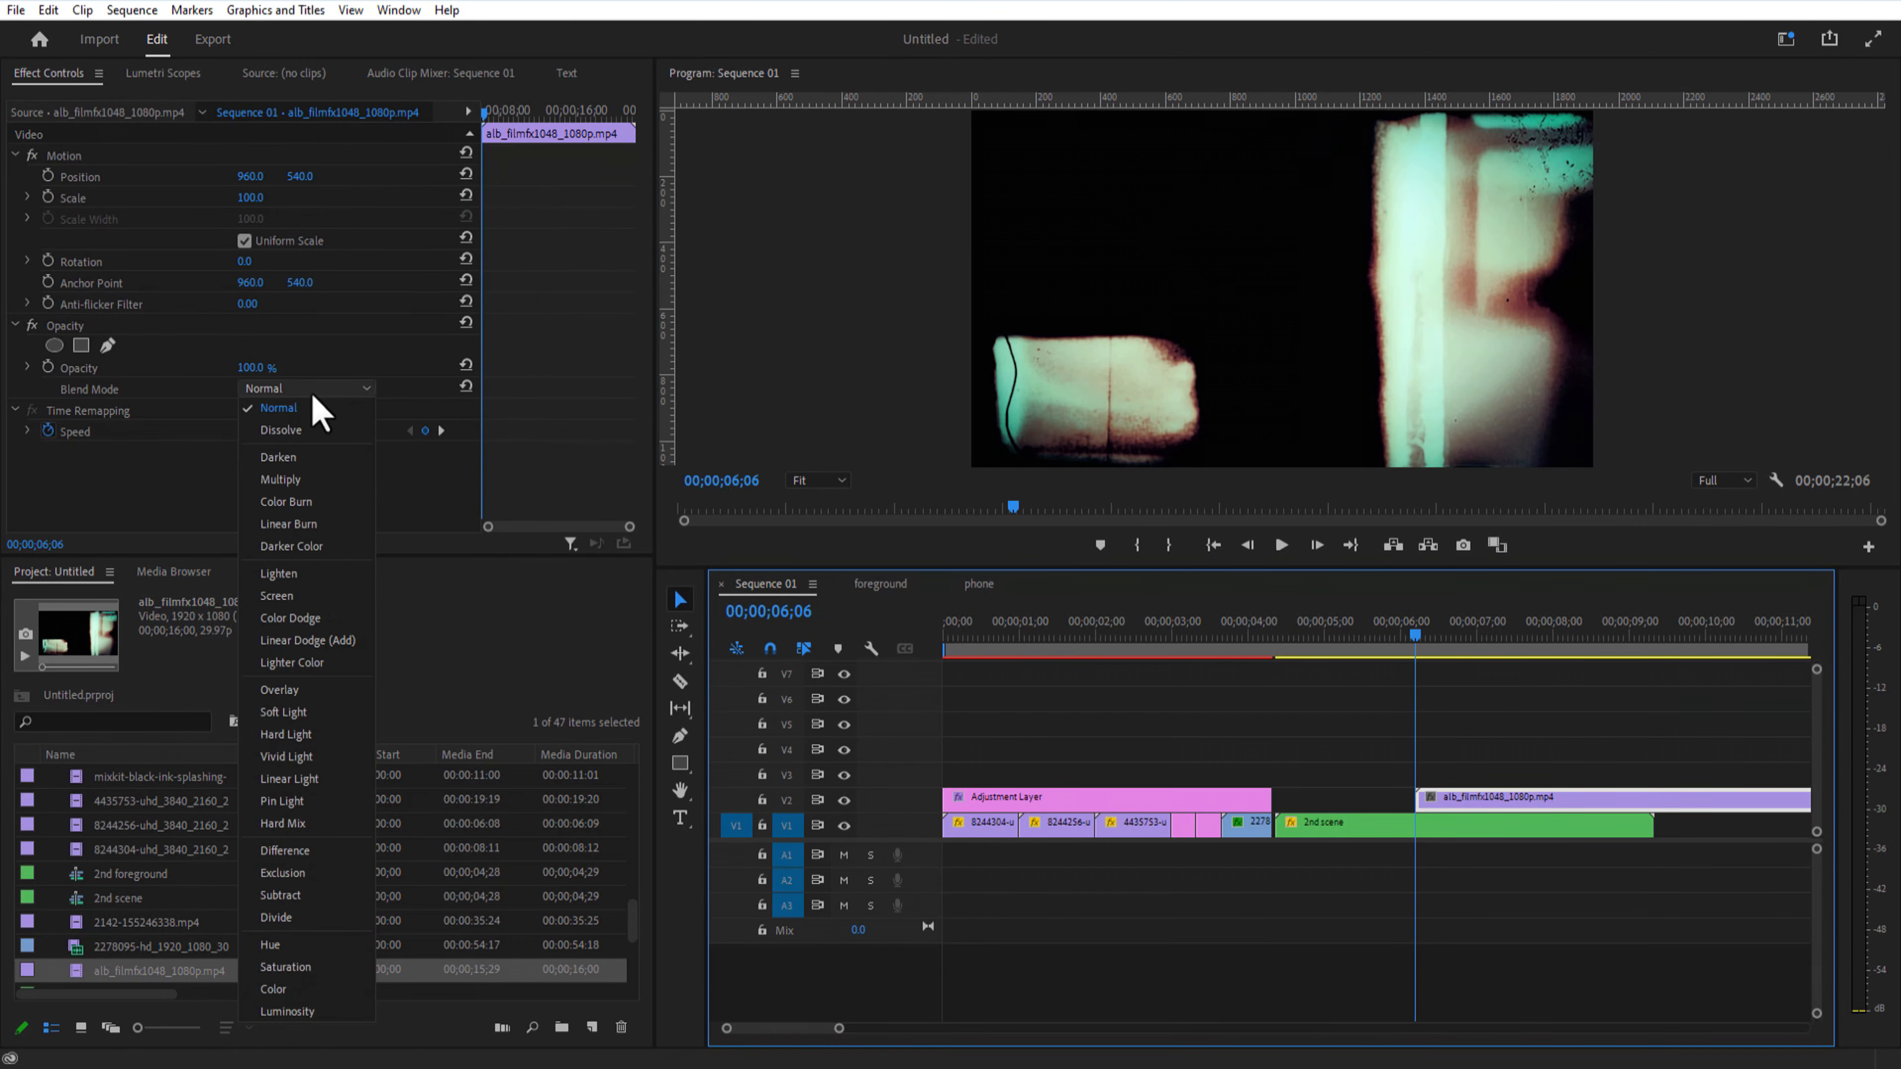
{"action": "left_click", "coordinate": [306, 622]}
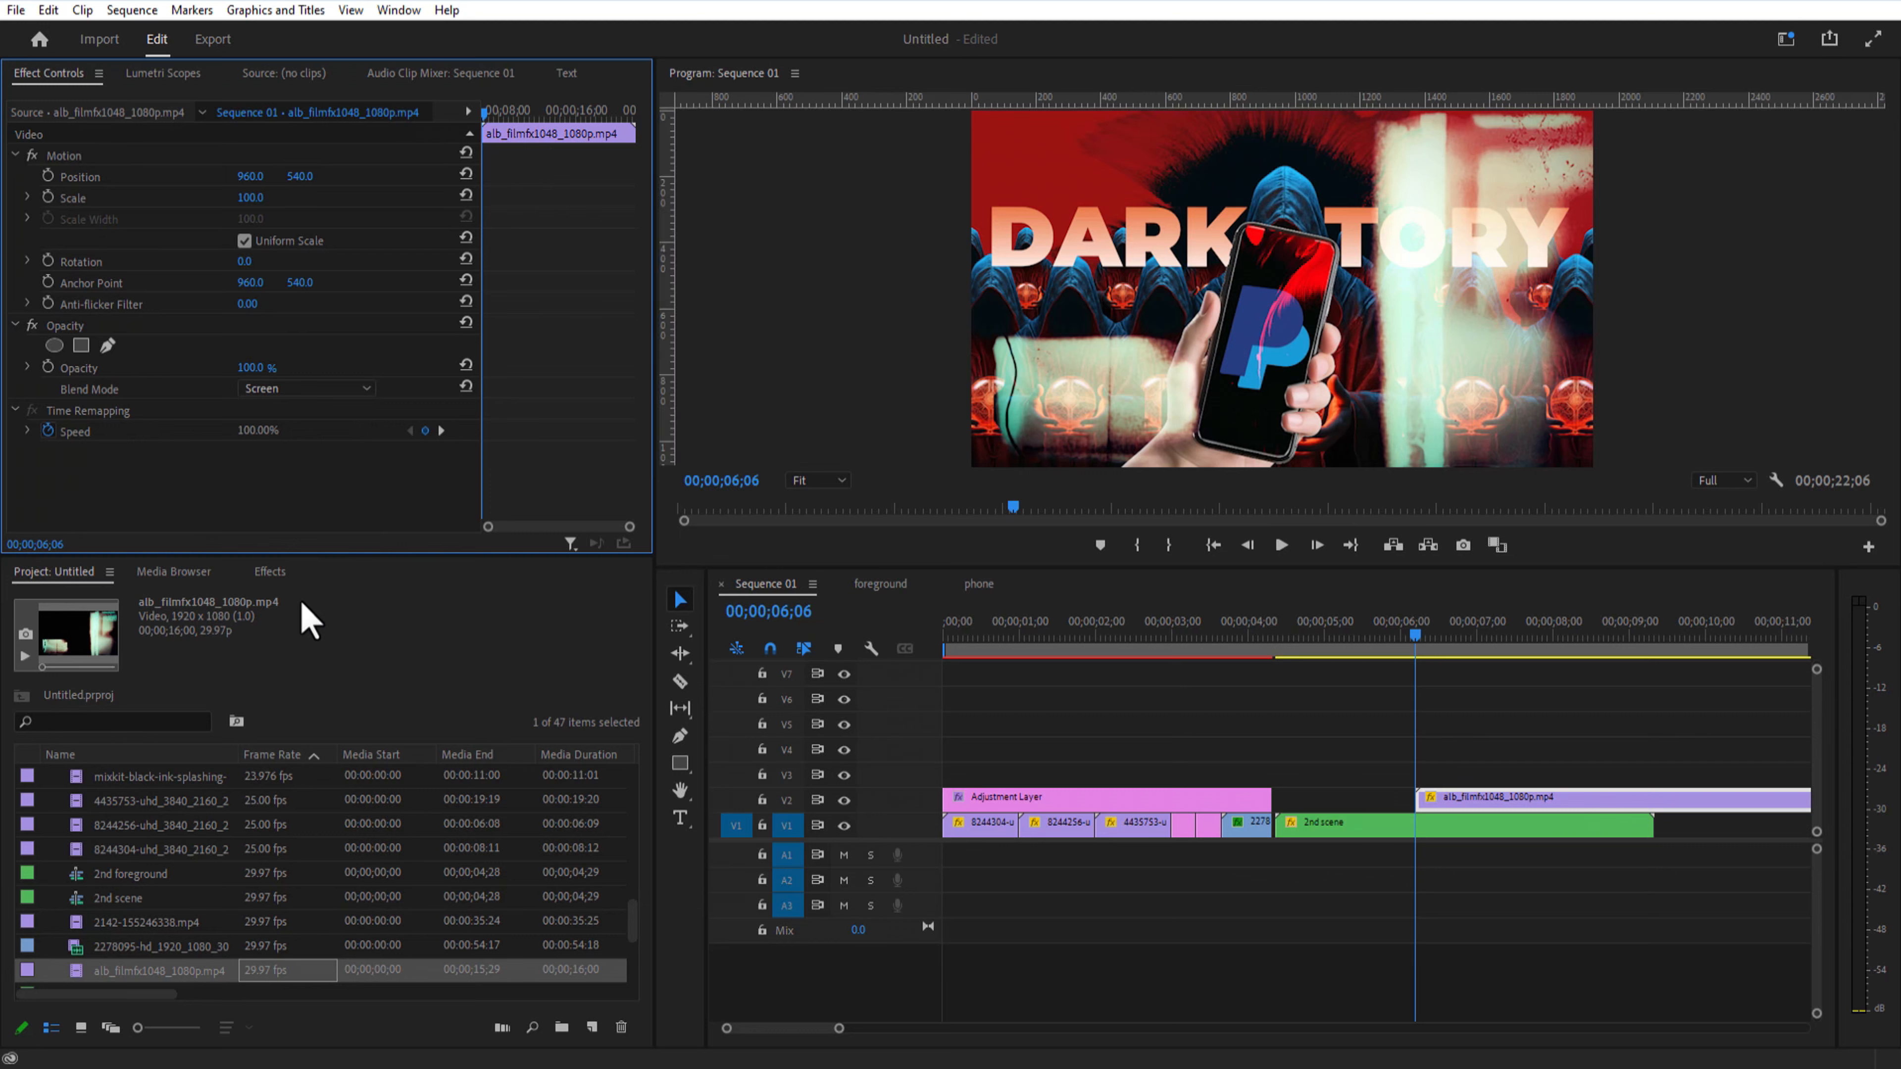
Step: Cut the film effect and 2nd scene clips at 6;09, removing the remainders, and shift the film effect slightly past the scene's end
{"action": "left_click", "coordinate": [1423, 636]}
{"action": "key", "text": "c"}
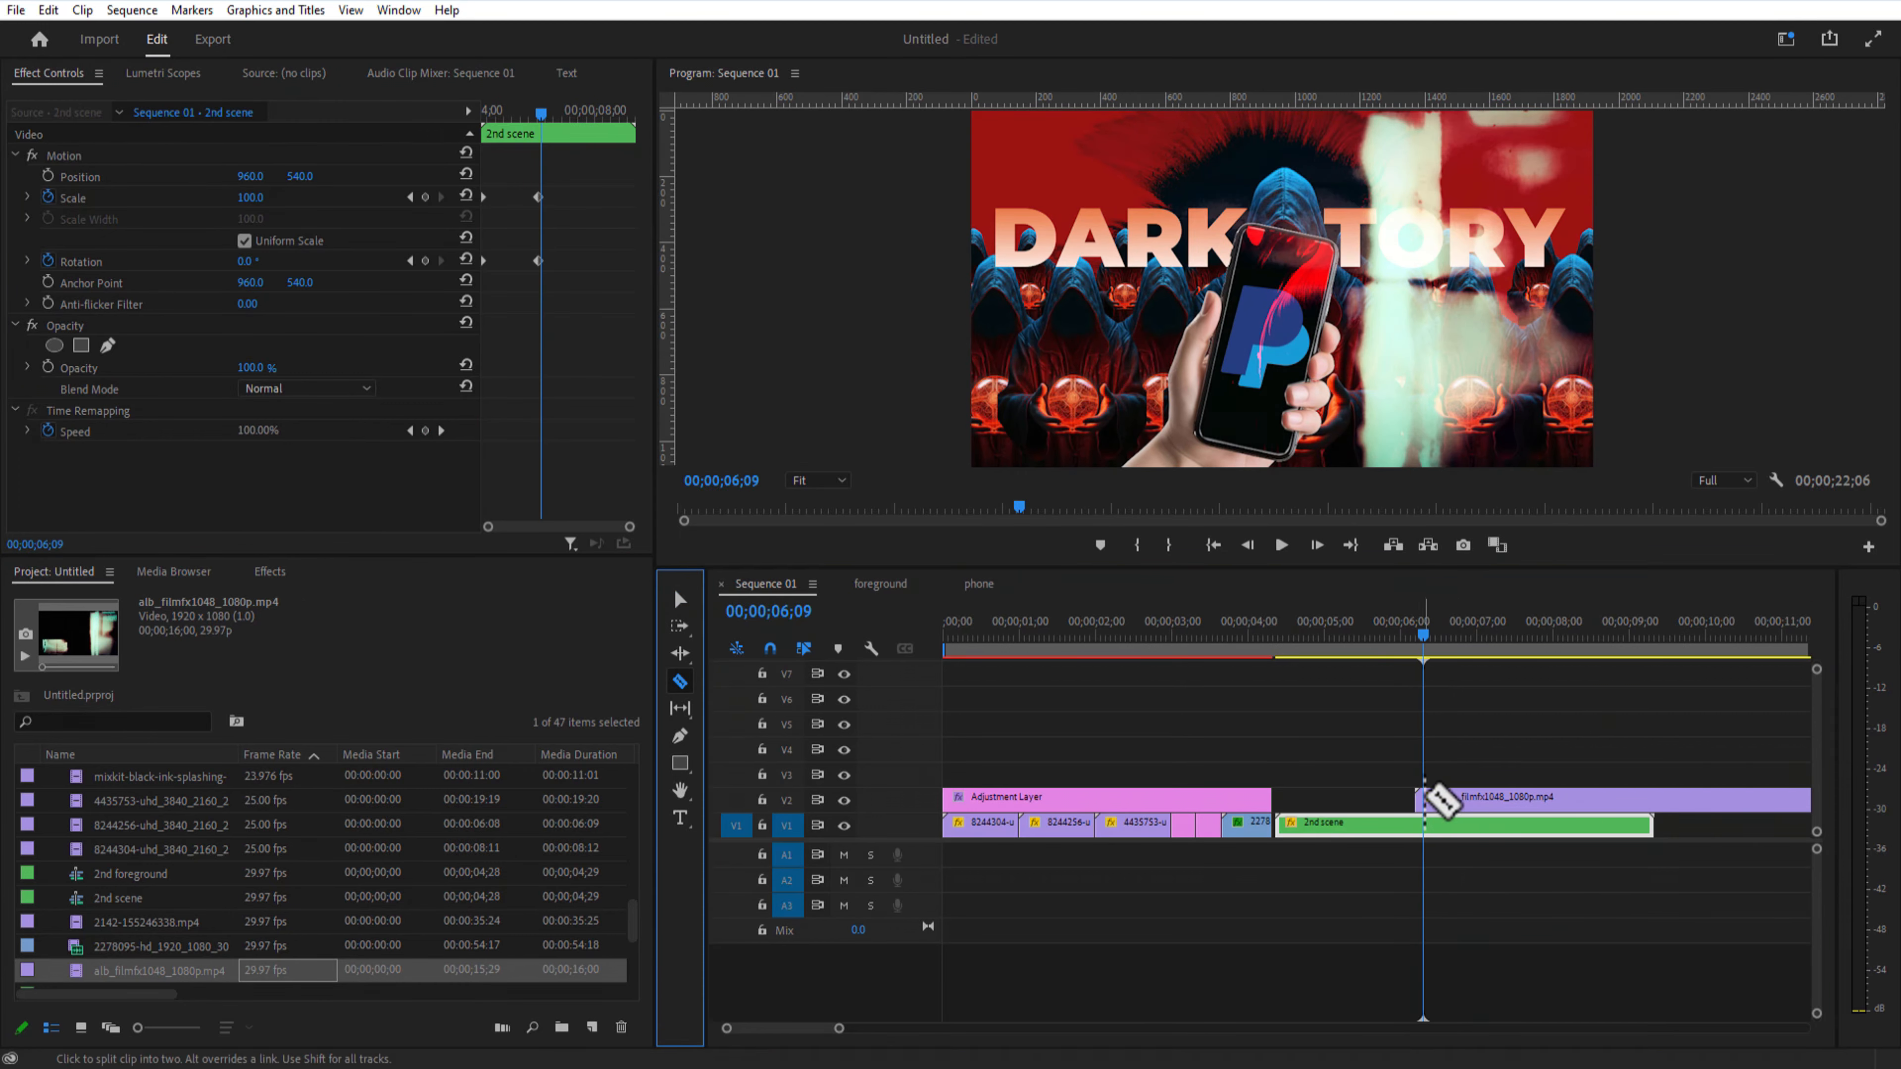
{"action": "left_click", "coordinate": [1424, 796], "text": "shift"}
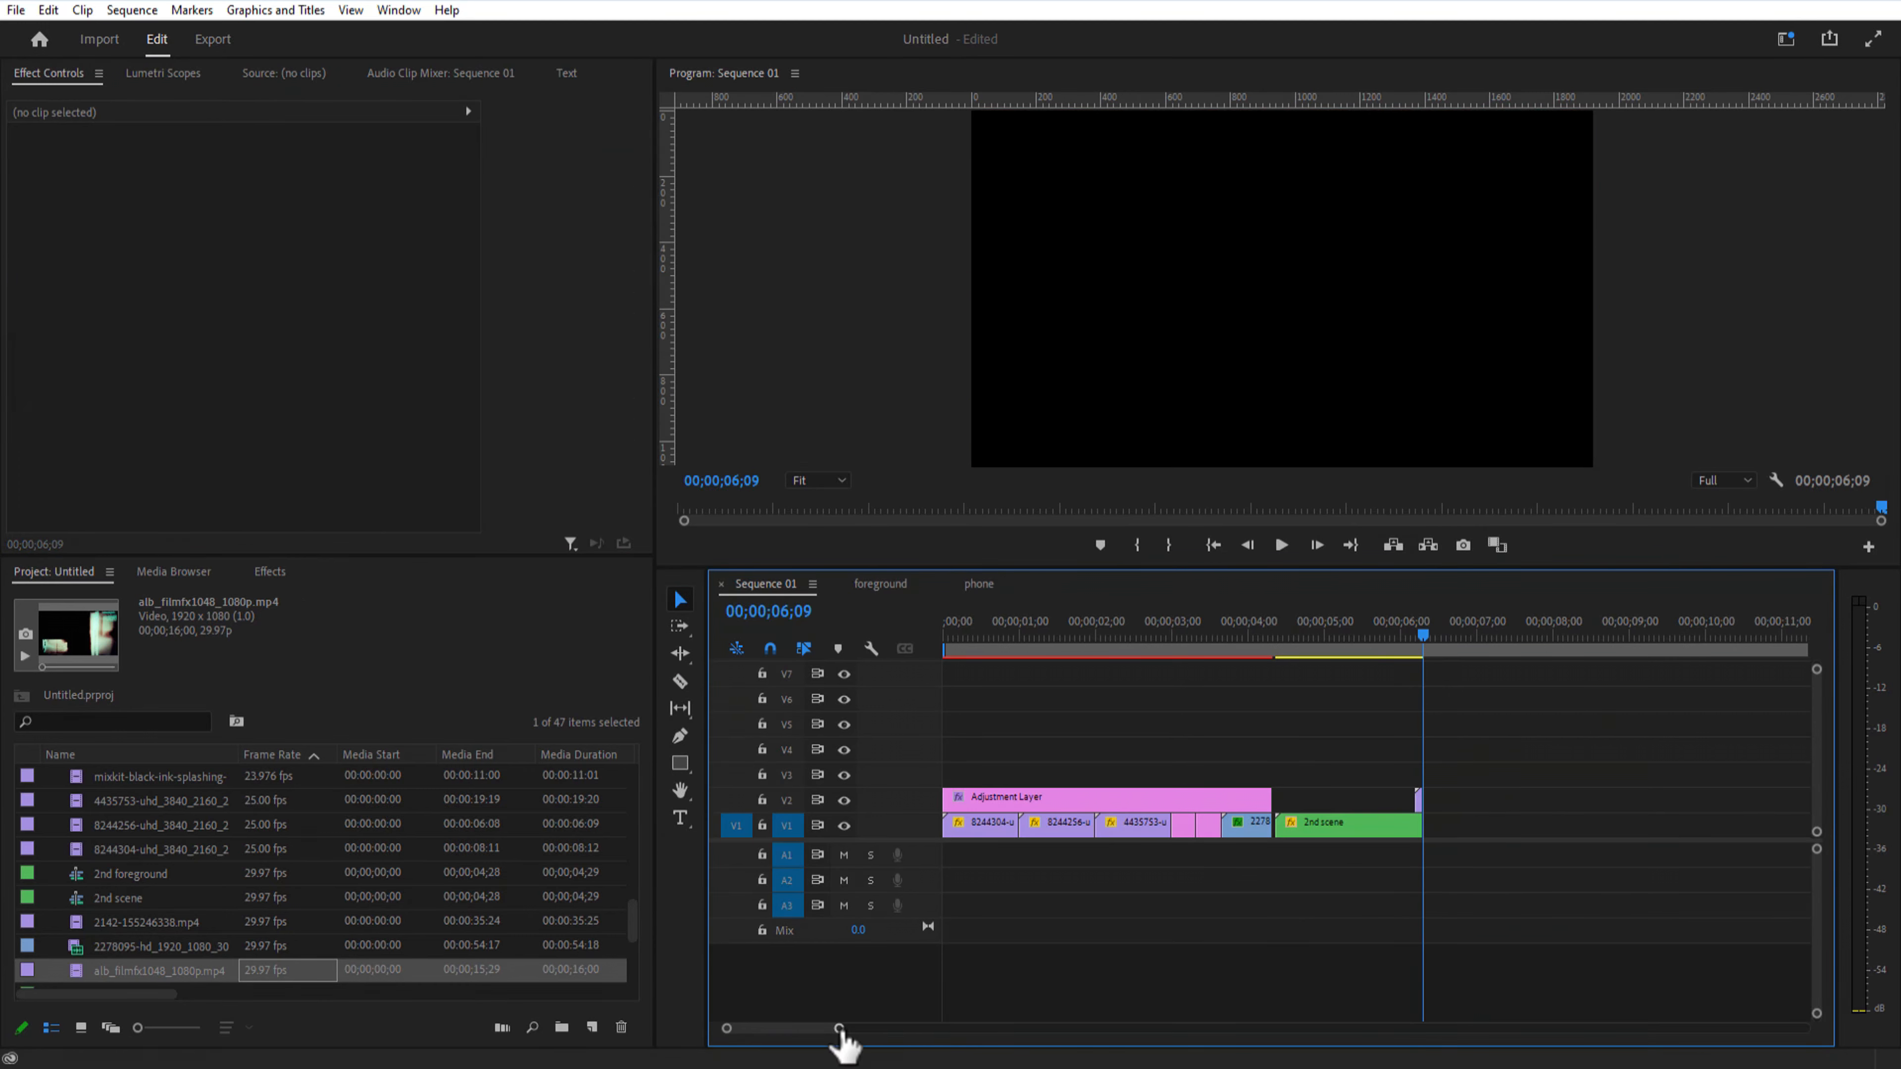
{"action": "left_click_drag", "start_coordinate": [839, 1028], "coordinate": [760, 1031]}
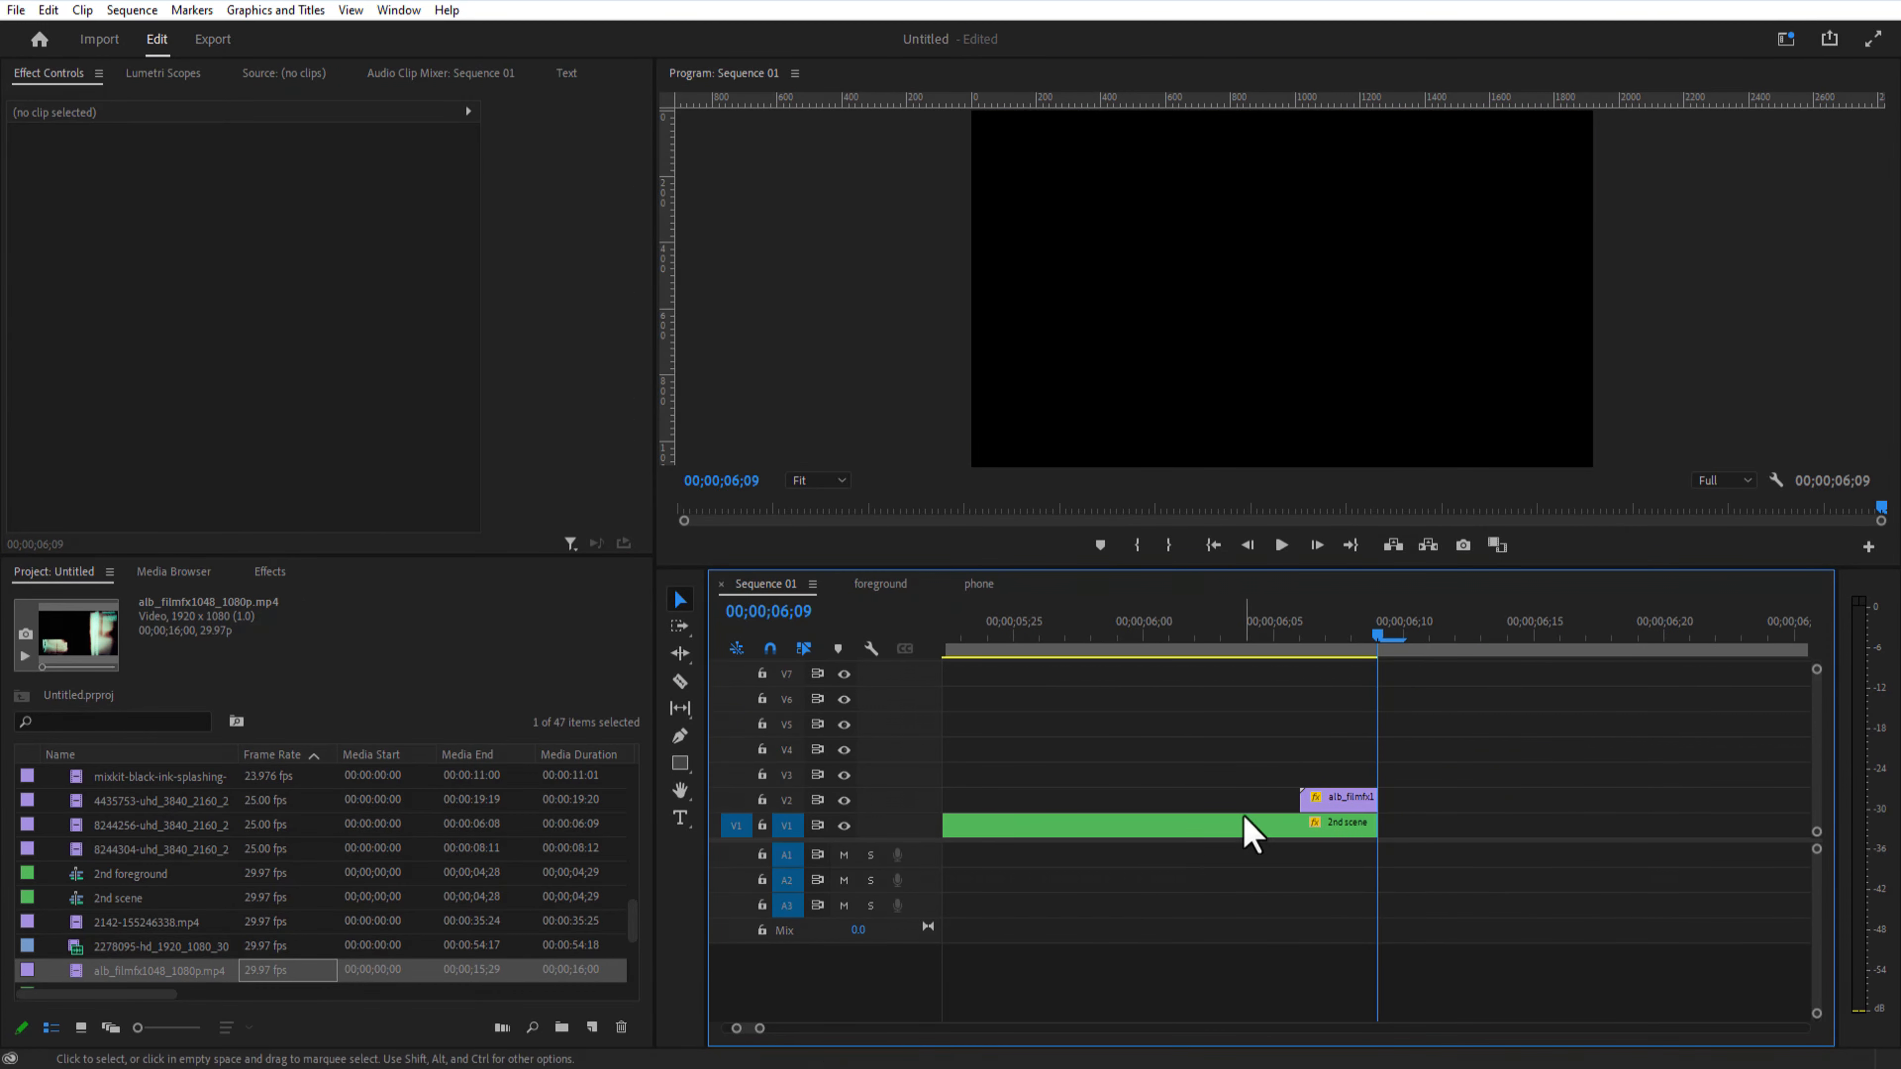
{"action": "left_click_drag", "start_coordinate": [1325, 801], "coordinate": [1351, 801]}
Step: Apply the Color Correction Tint effect to the film effect clip on V2
{"action": "left_click_drag", "start_coordinate": [1347, 635], "coordinate": [1343, 719]}
{"action": "left_click_drag", "start_coordinate": [79, 745], "coordinate": [640, 782]}
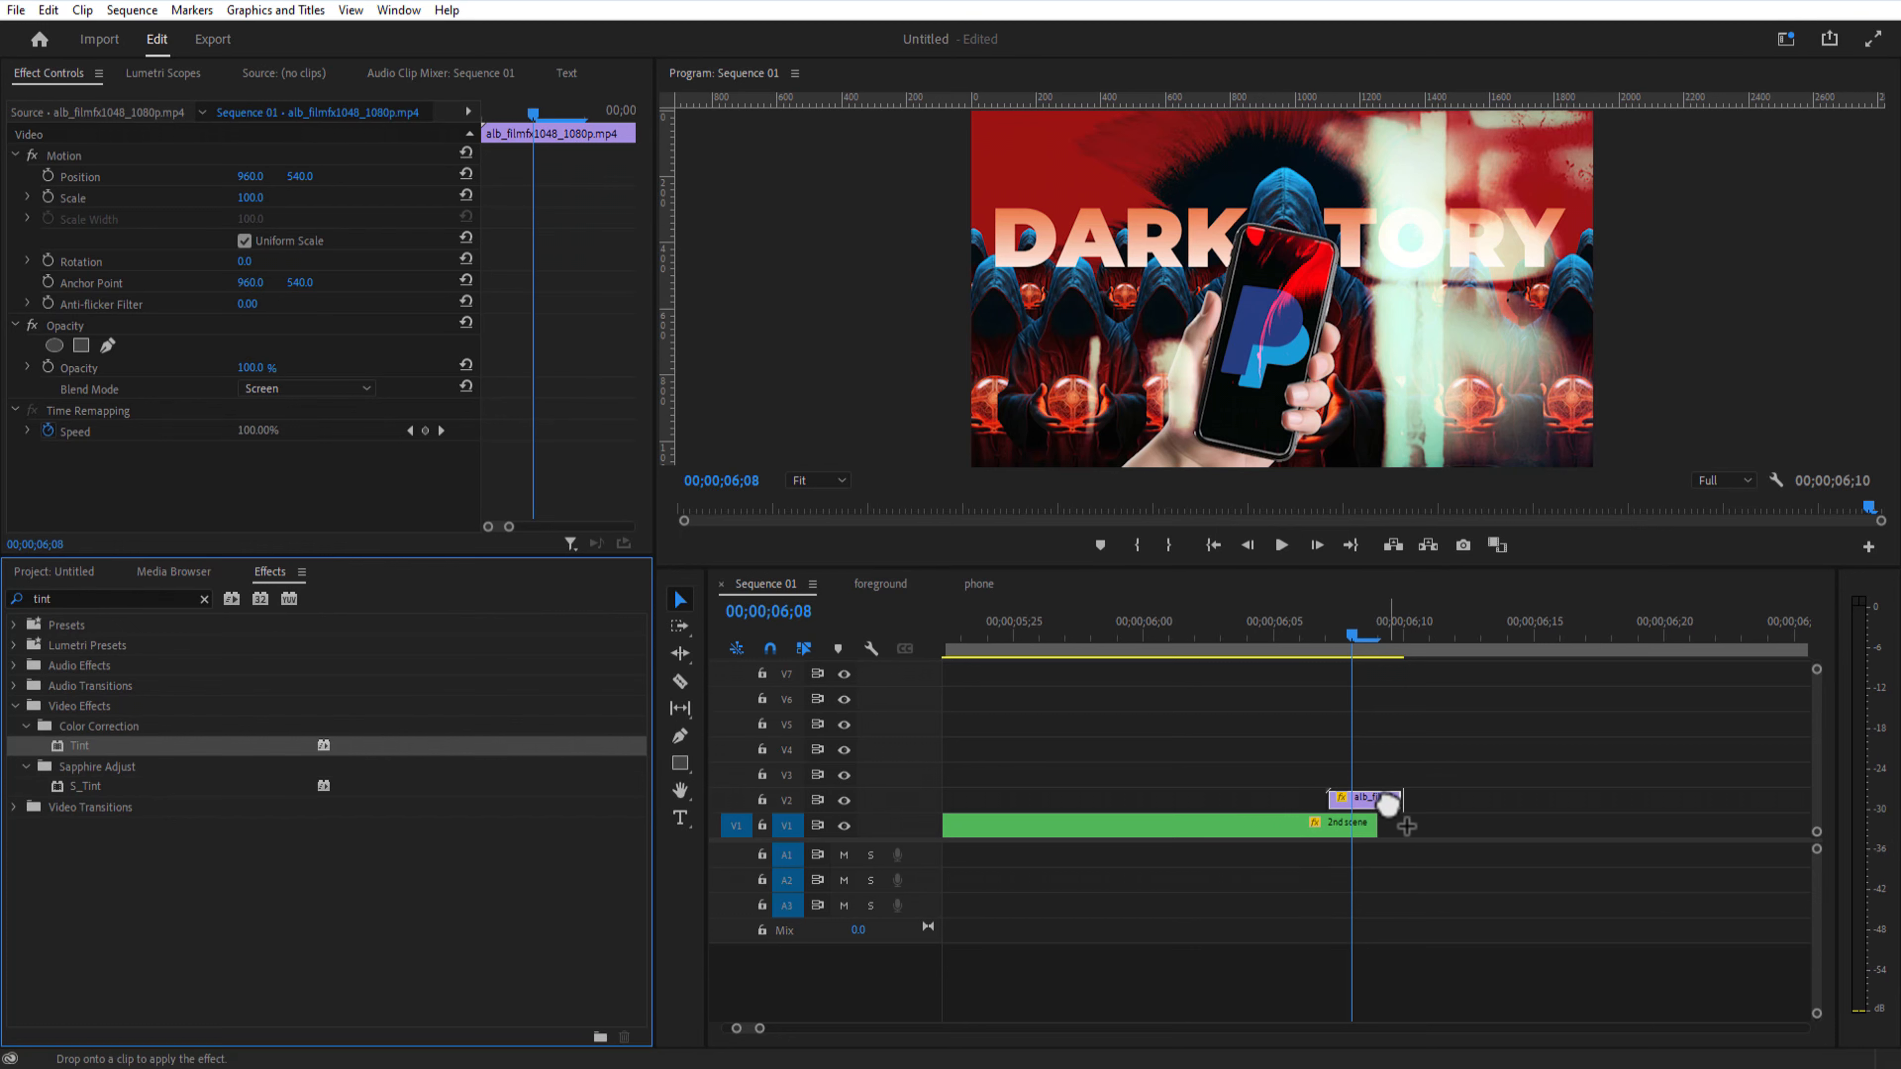
{"action": "left_click_drag", "start_coordinate": [1390, 805], "coordinate": [1388, 801]}
{"action": "scroll", "coordinate": [307, 500], "scroll_direction": "down", "scroll_amount": 2}
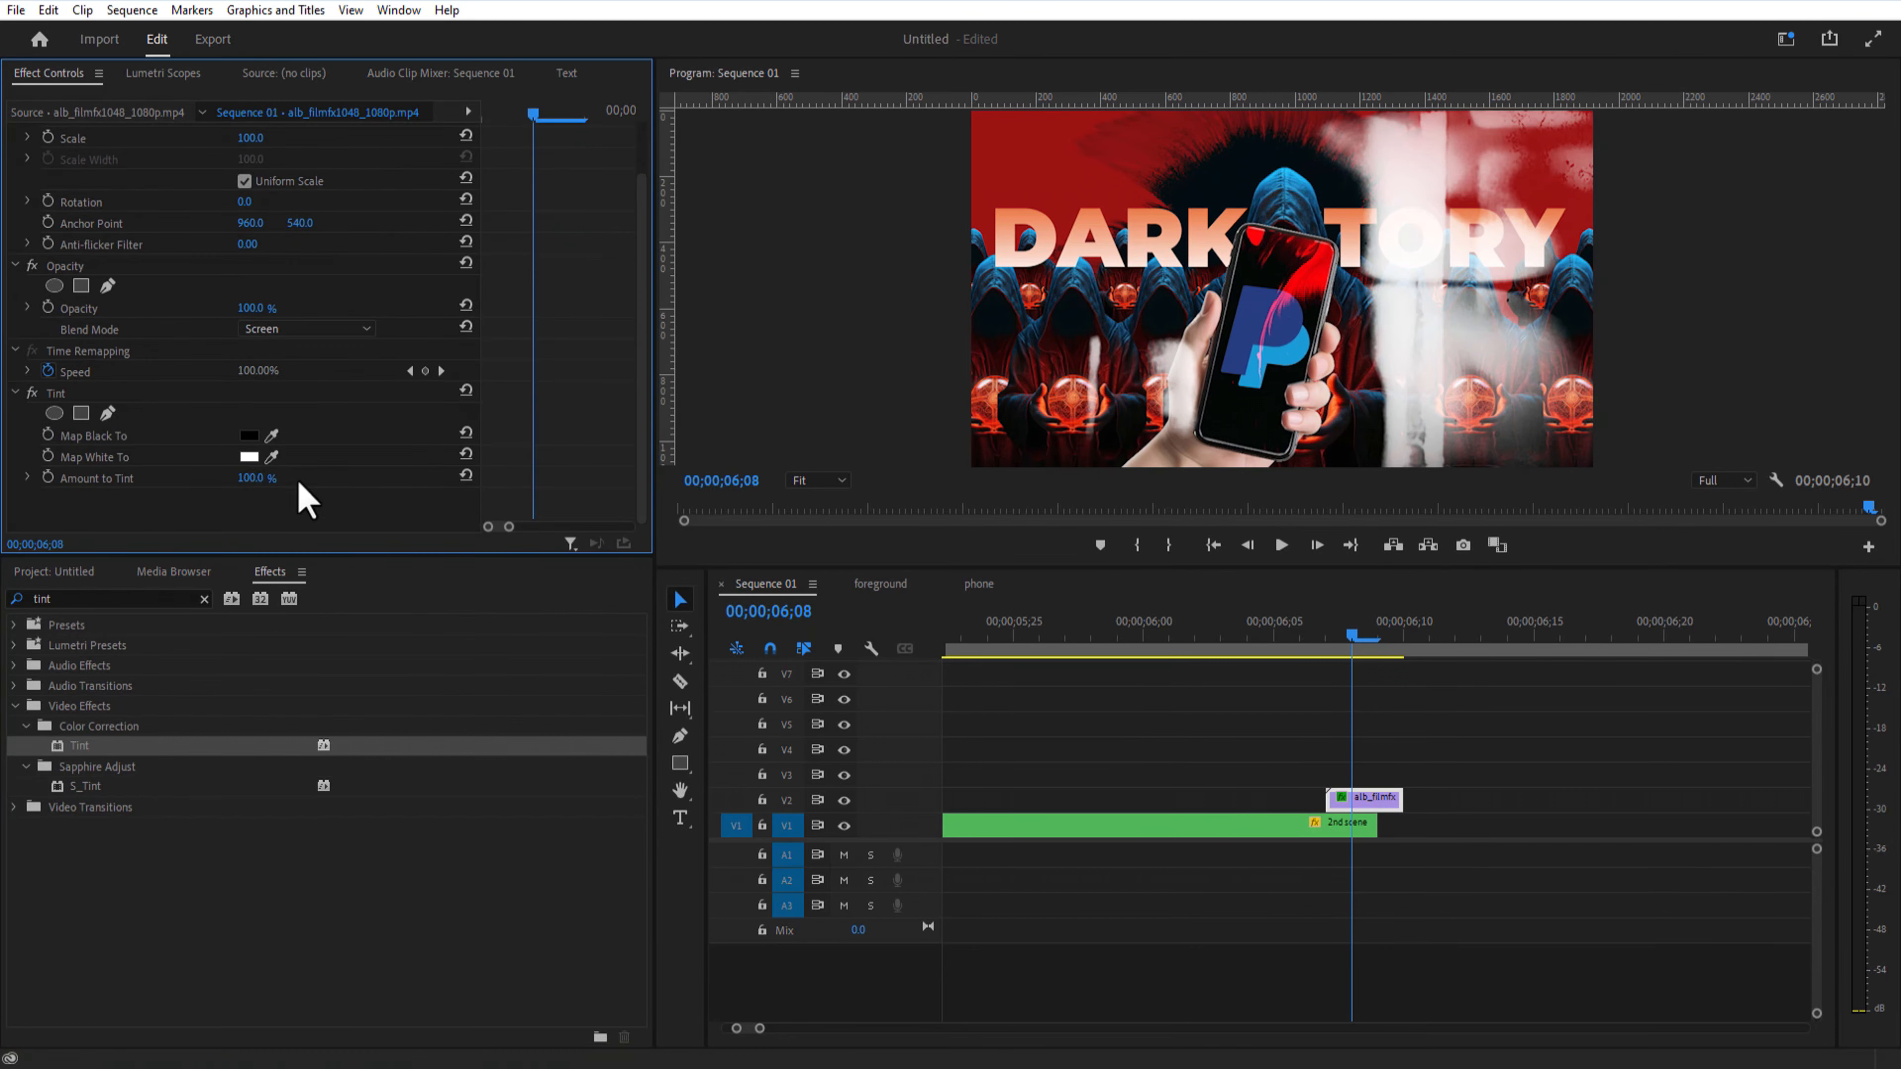
Step: Set the film effect clip's Tint Map White To colour to orange F98748
{"action": "left_click", "coordinate": [249, 457]}
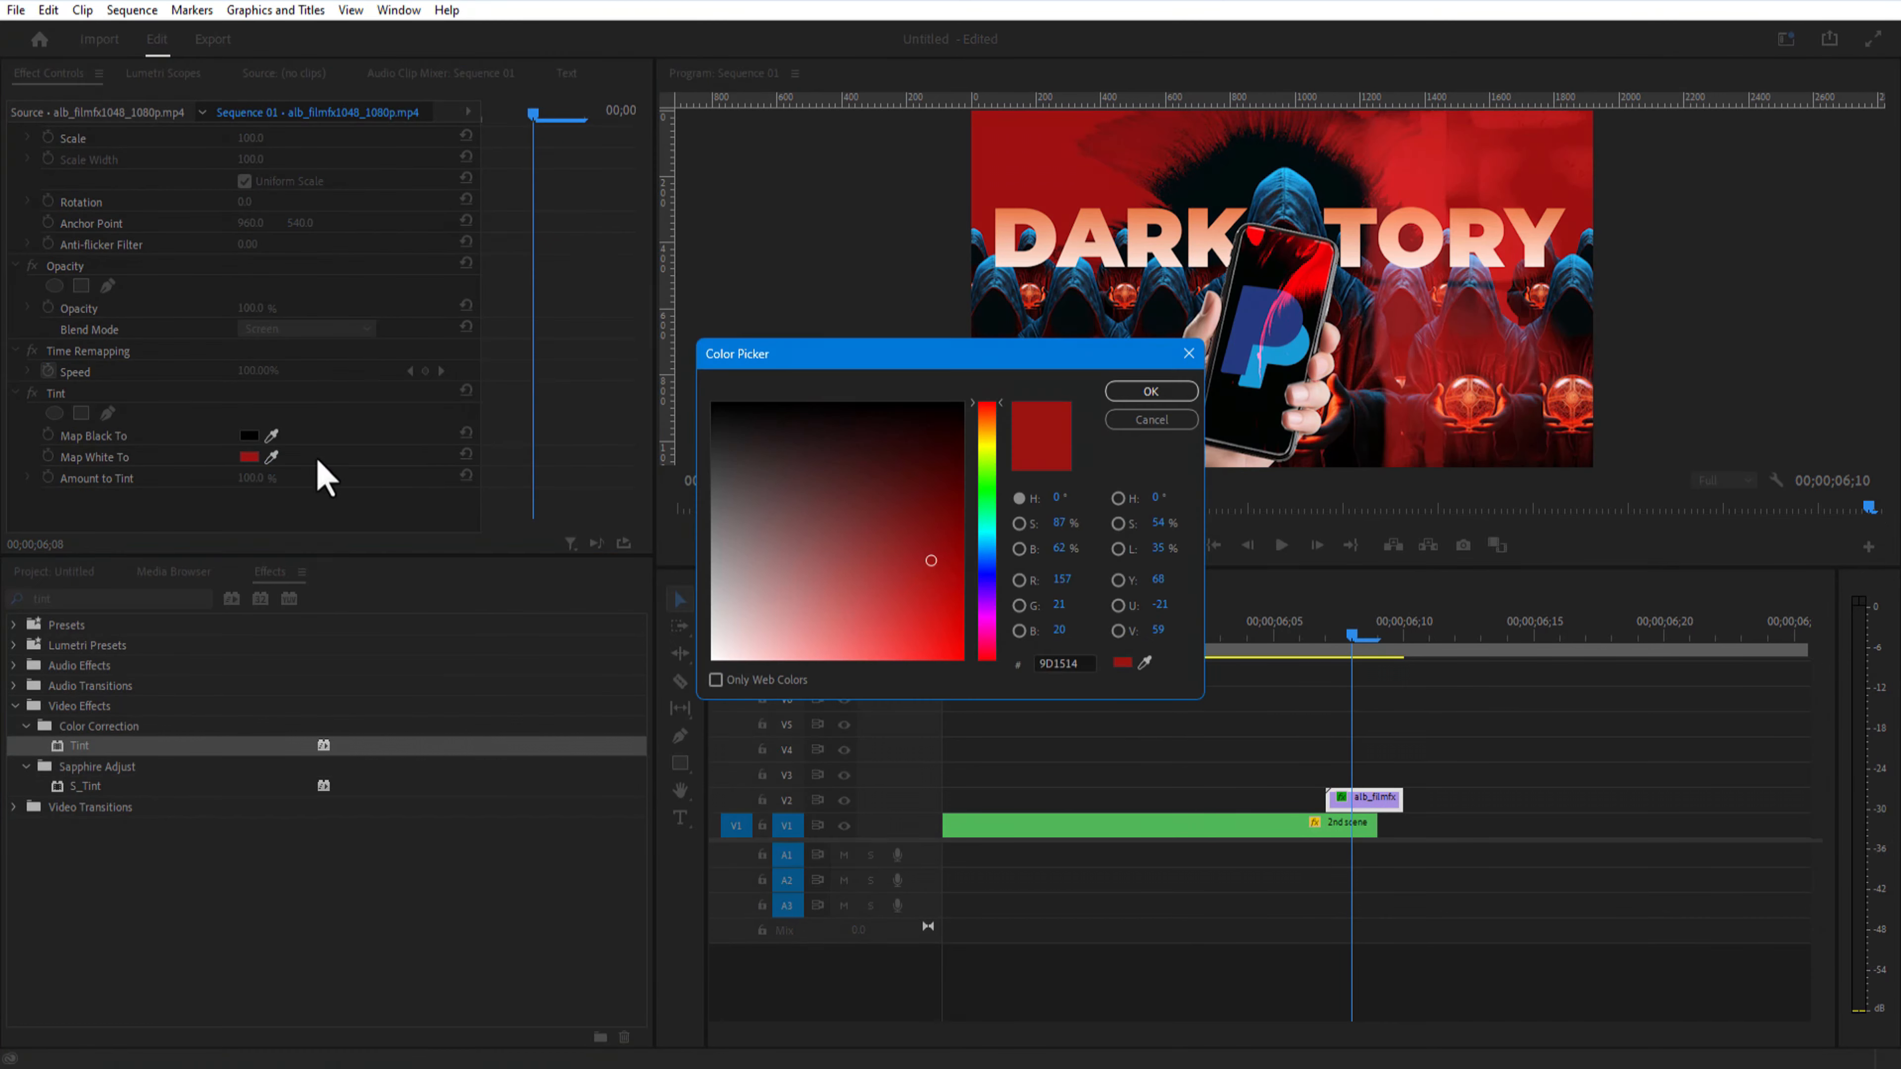
{"action": "left_click", "coordinate": [988, 416]}
{"action": "left_click", "coordinate": [891, 654]}
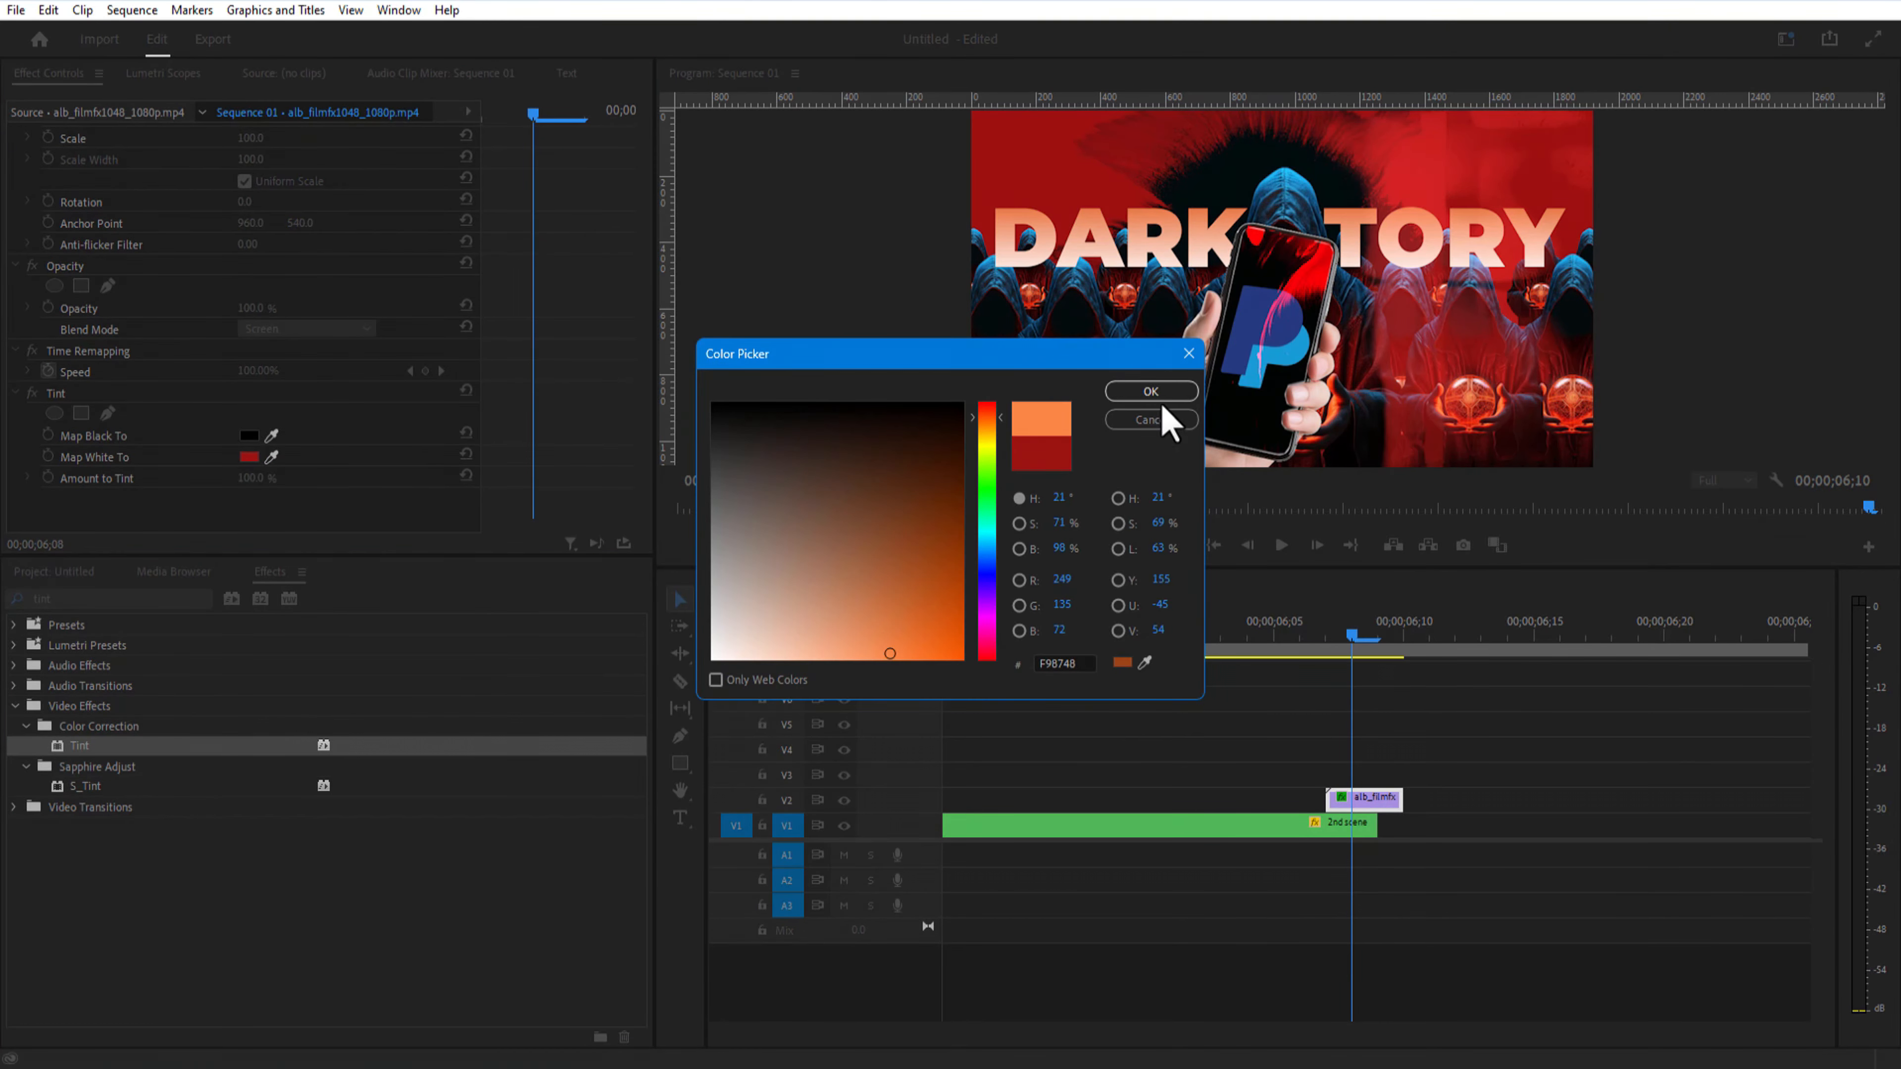
{"action": "left_click", "coordinate": [1150, 393]}
Step: Open the 2nd scene sequence, draw a rectangle covering the whole frame, and align its Graphic clip with the sequence start on V7
{"action": "double_click", "coordinate": [1260, 833]}
{"action": "left_click", "coordinate": [1255, 824]}
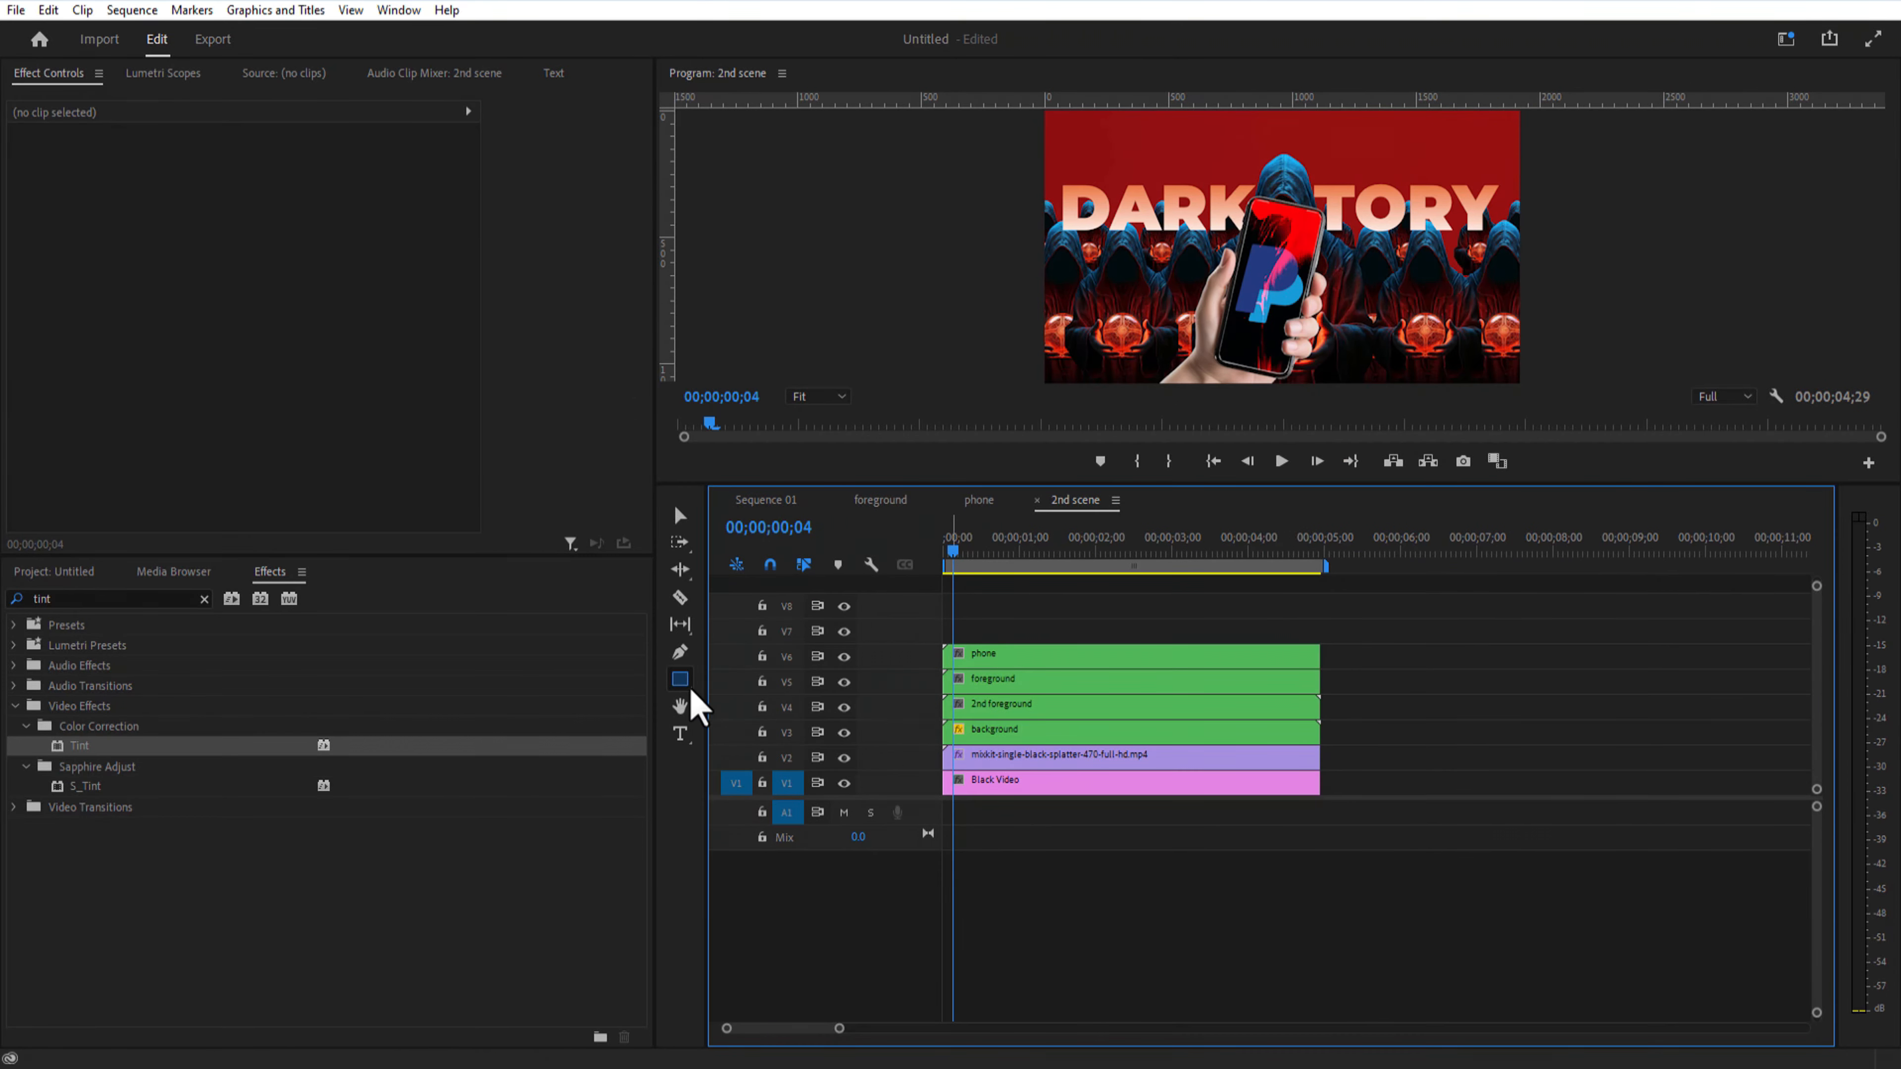
{"action": "left_click", "coordinate": [682, 680]}
{"action": "mouse_move", "coordinate": [1040, 136]}
{"action": "left_mouse_down"}
{"action": "mouse_move", "coordinate": [1578, 204]}
{"action": "mouse_move", "coordinate": [1587, 425]}
{"action": "left_mouse_up"}
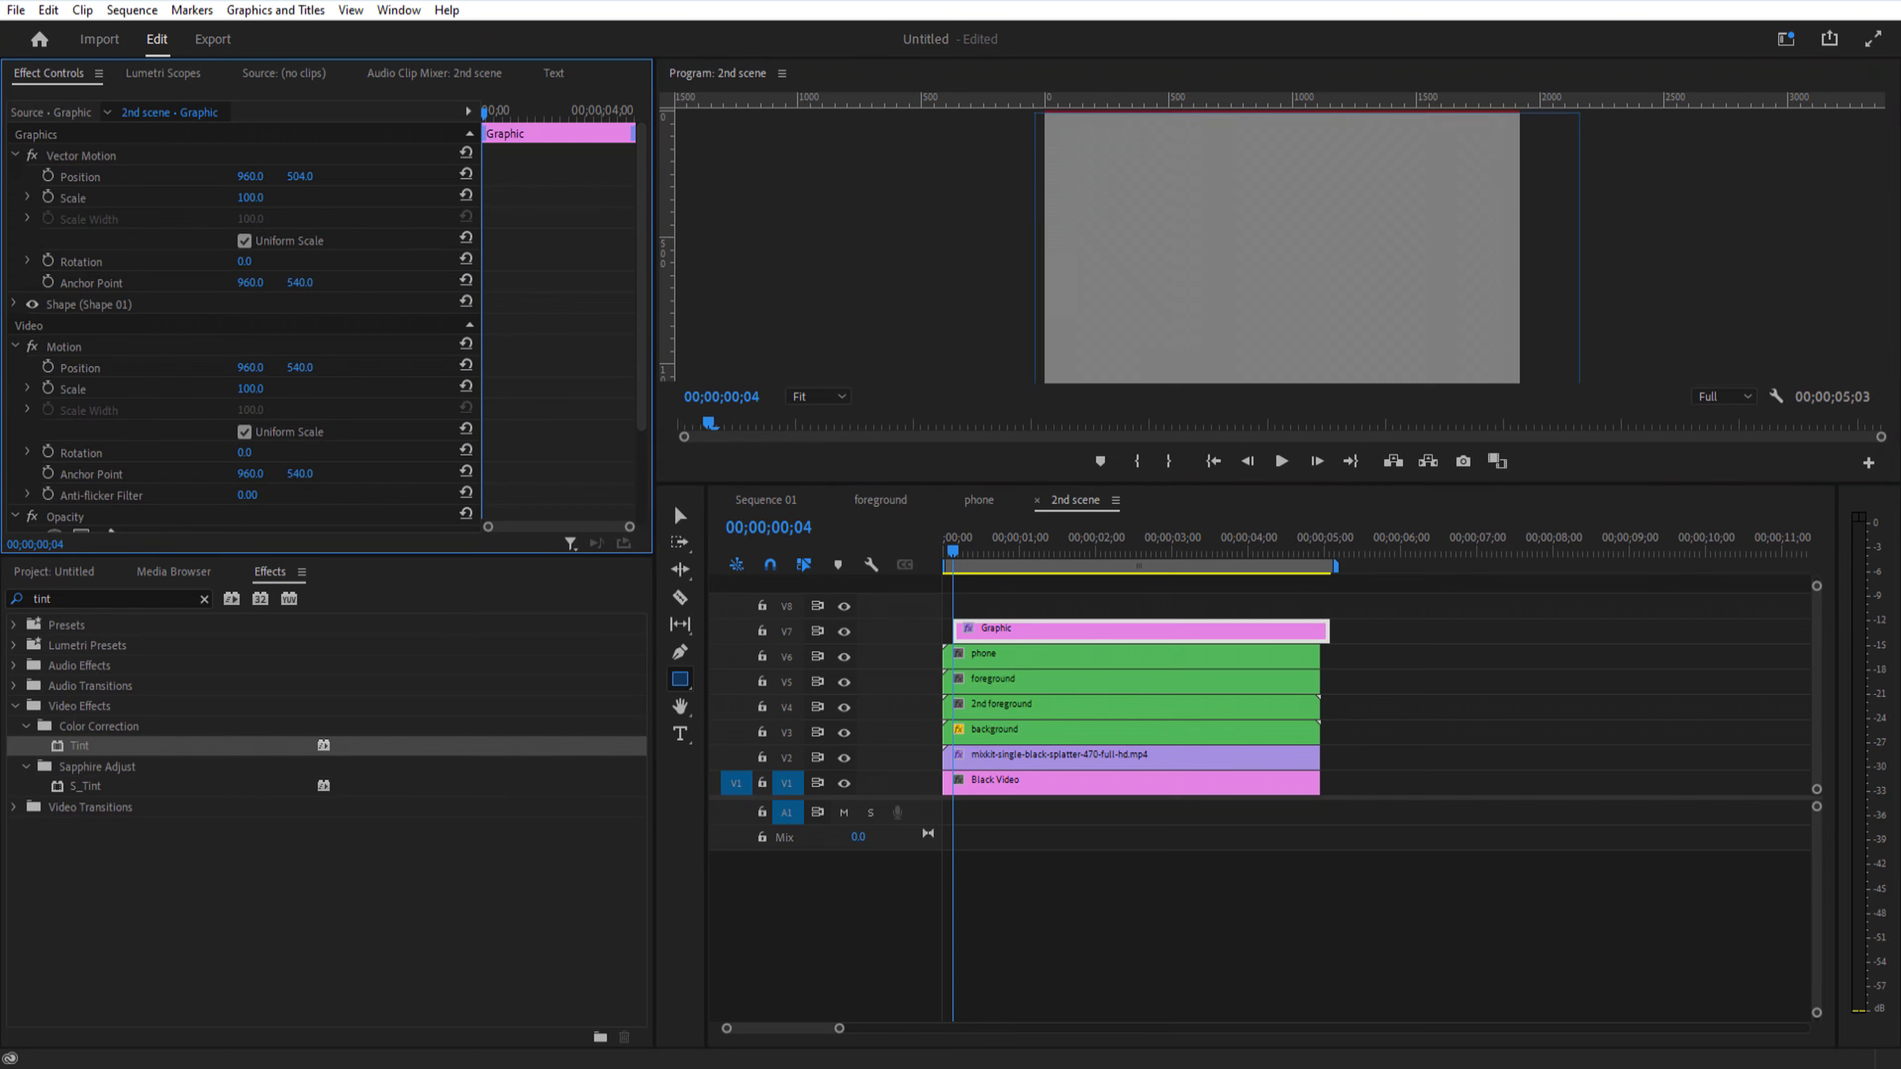
{"action": "left_click_drag", "start_coordinate": [989, 631], "coordinate": [977, 634]}
Step: Set the rectangle's fill colour to near-black 020202
{"action": "left_click", "coordinate": [15, 304]}
{"action": "left_click", "coordinate": [100, 426]}
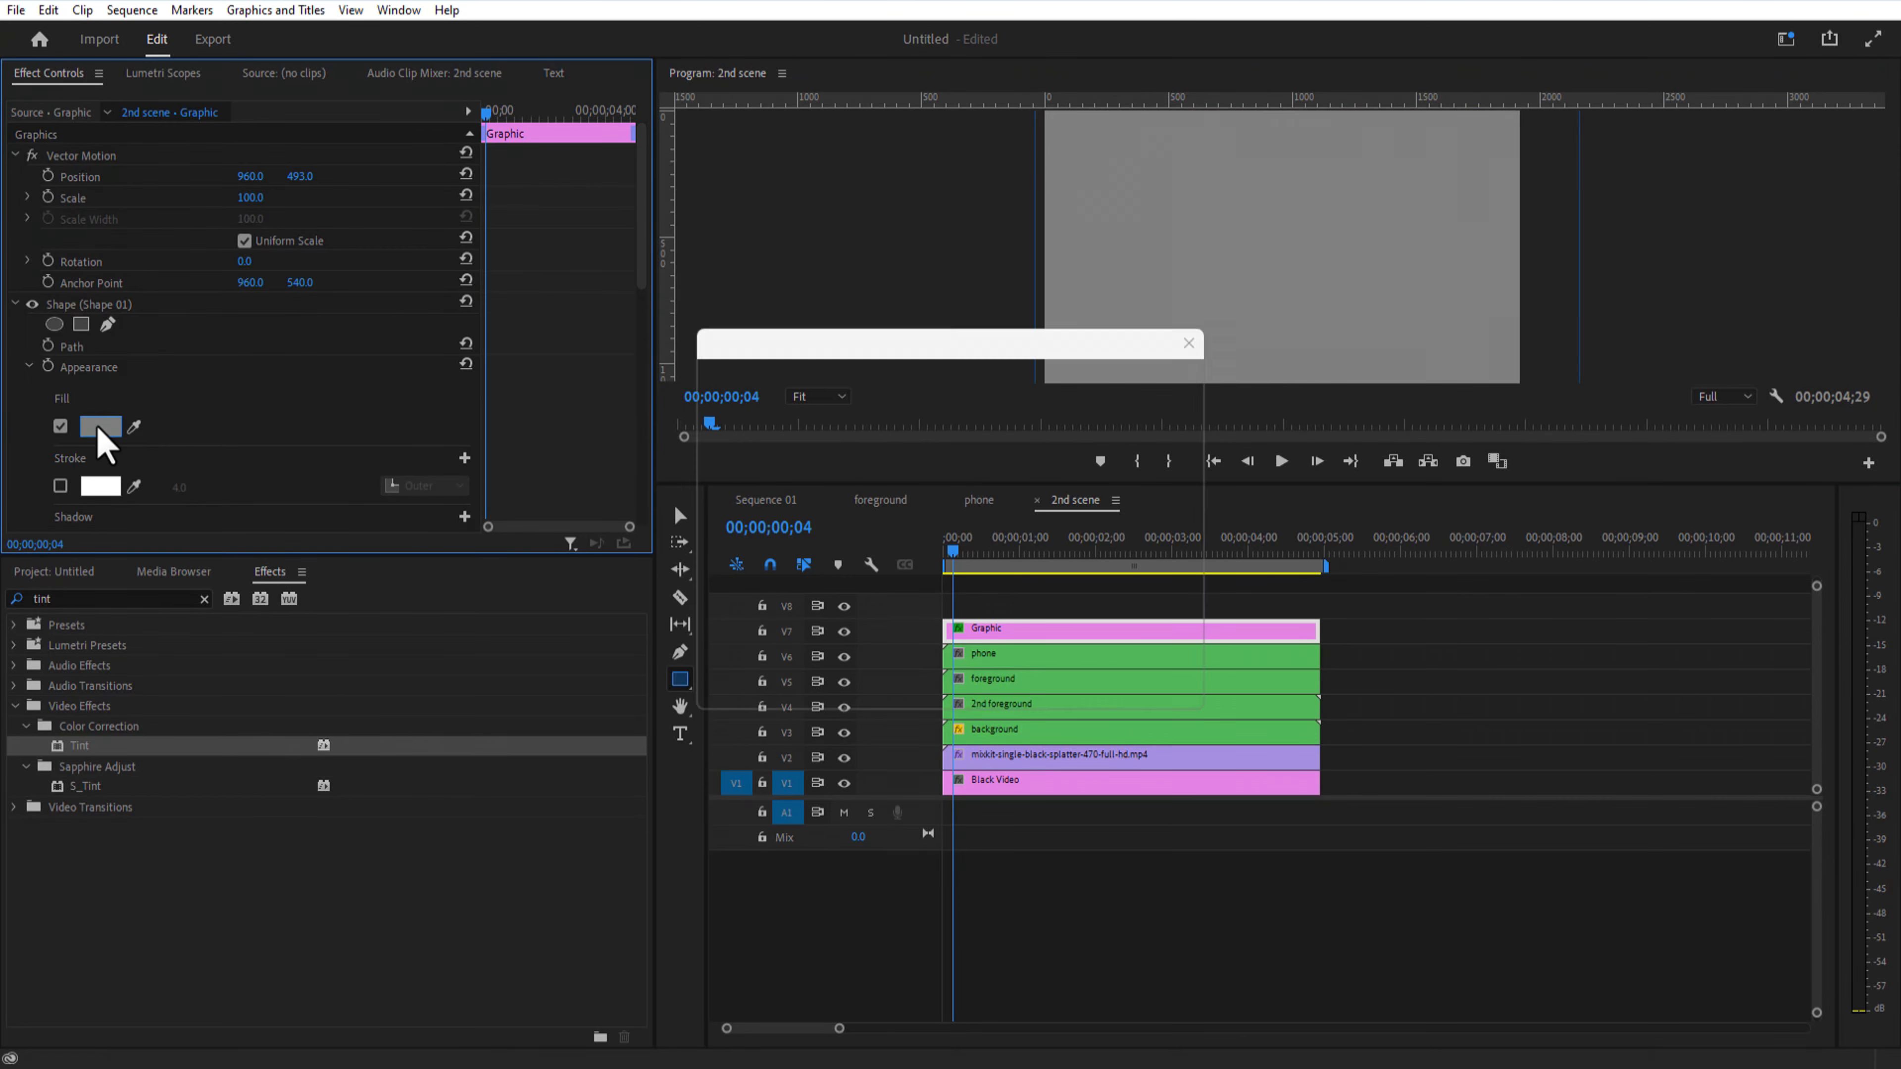
{"action": "left_click", "coordinate": [711, 413]}
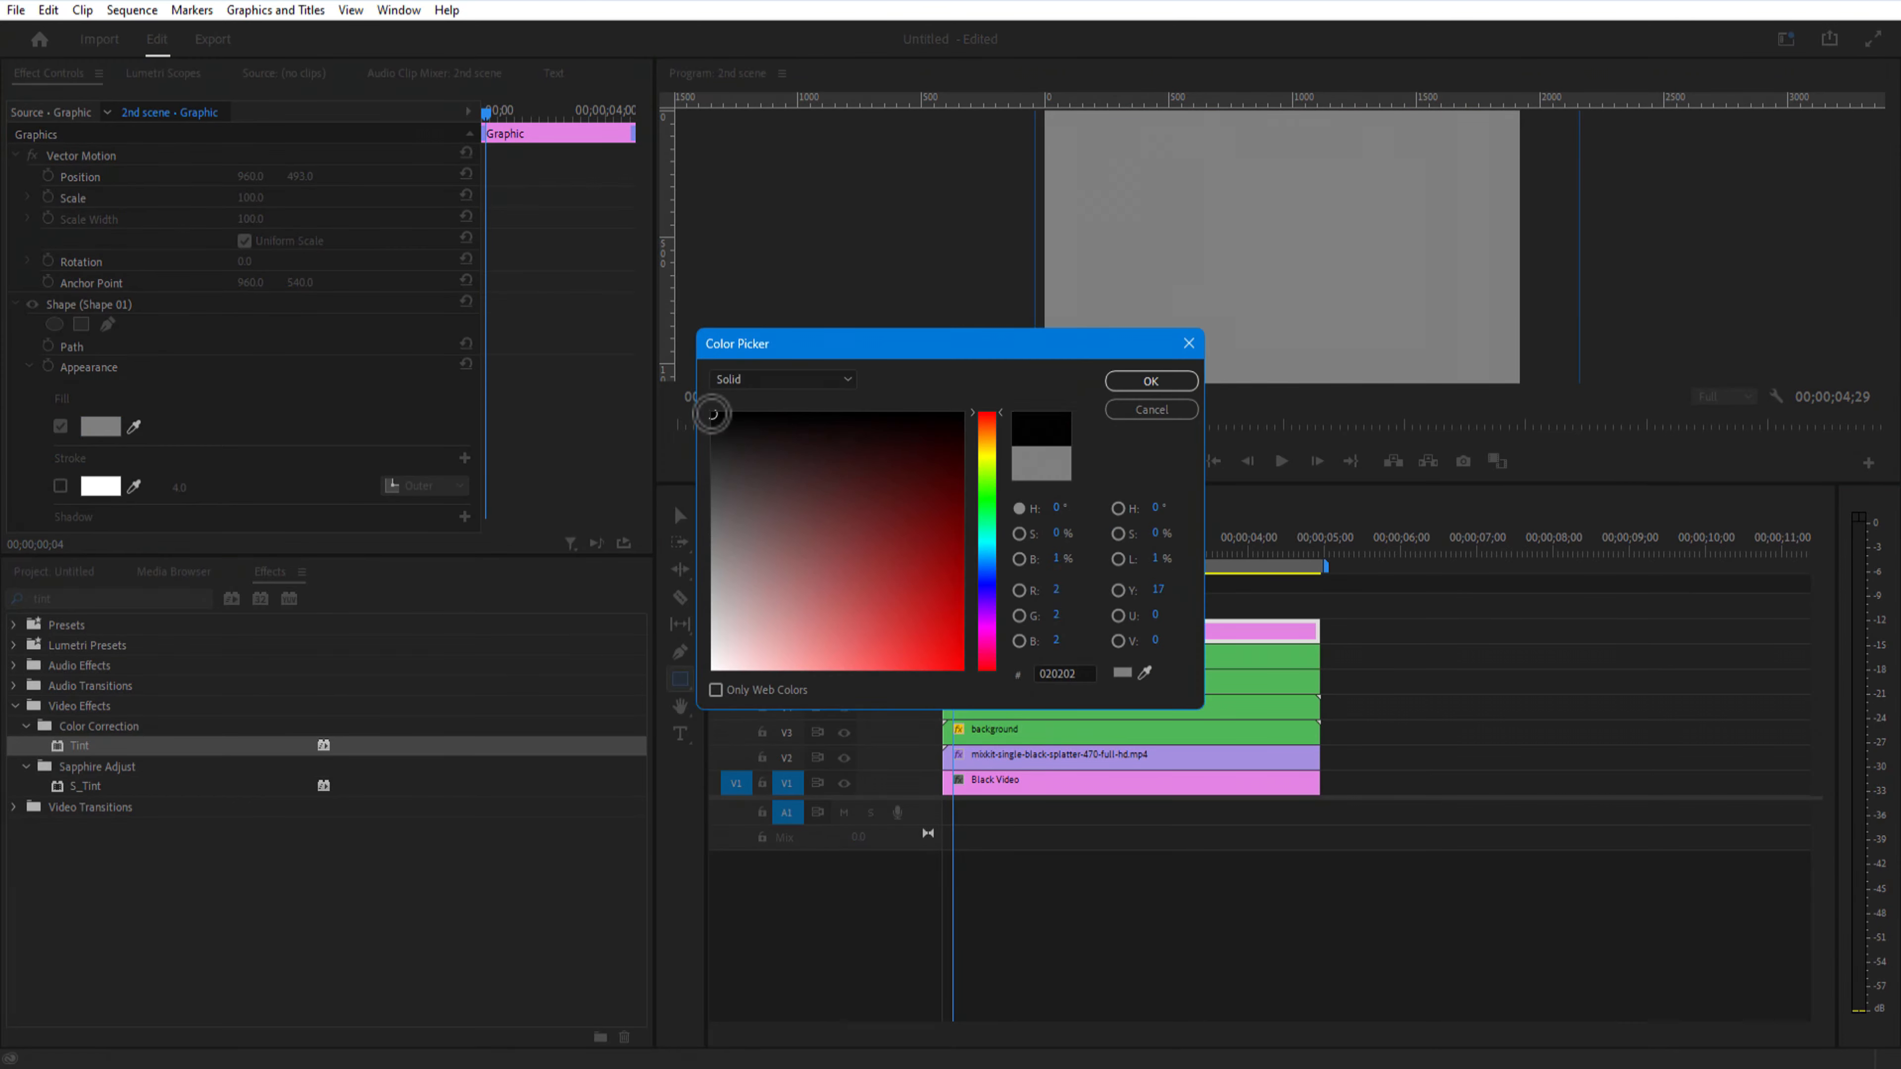
{"action": "left_click", "coordinate": [1151, 380]}
Step: Add a rectangular mask to the black shape, widen it beyond the frame sides, and lower it over the bottom of the picture
{"action": "left_click", "coordinate": [80, 323]}
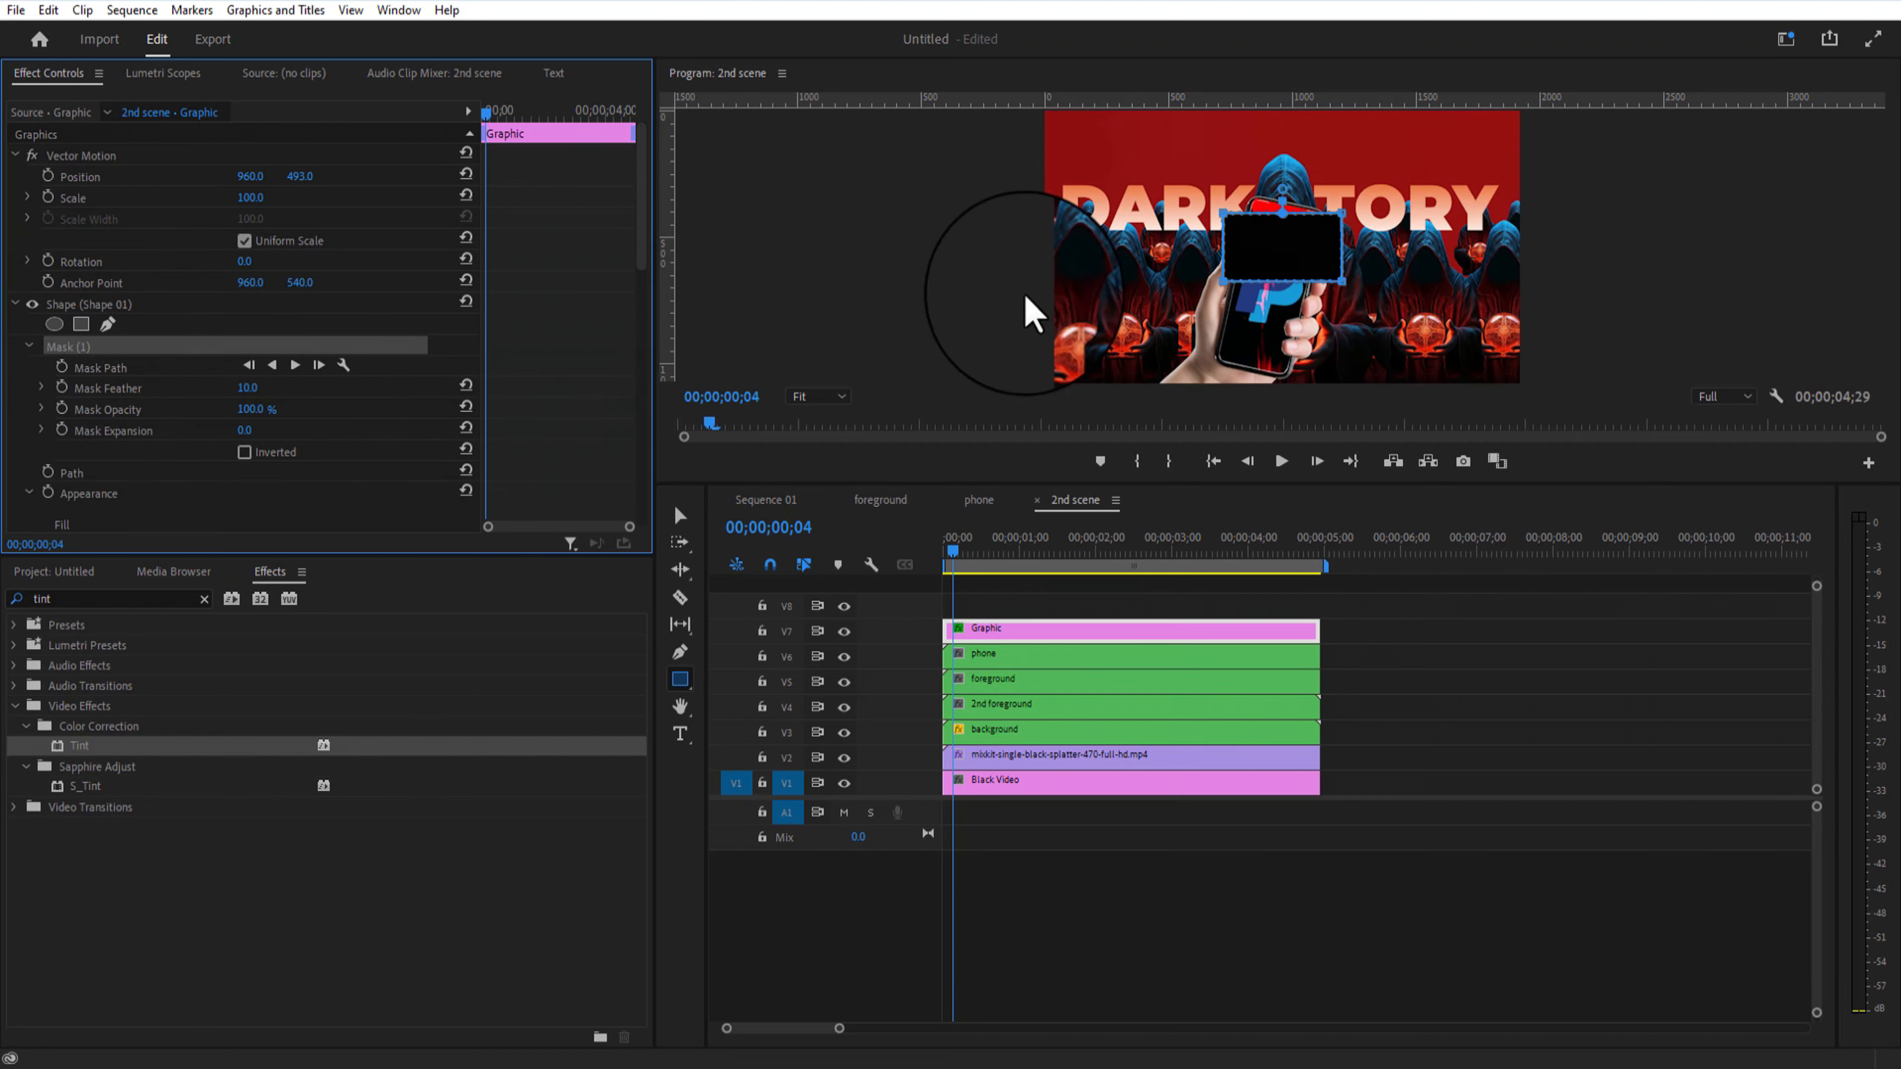
{"action": "left_click_drag", "start_coordinate": [1223, 216], "coordinate": [1030, 219]}
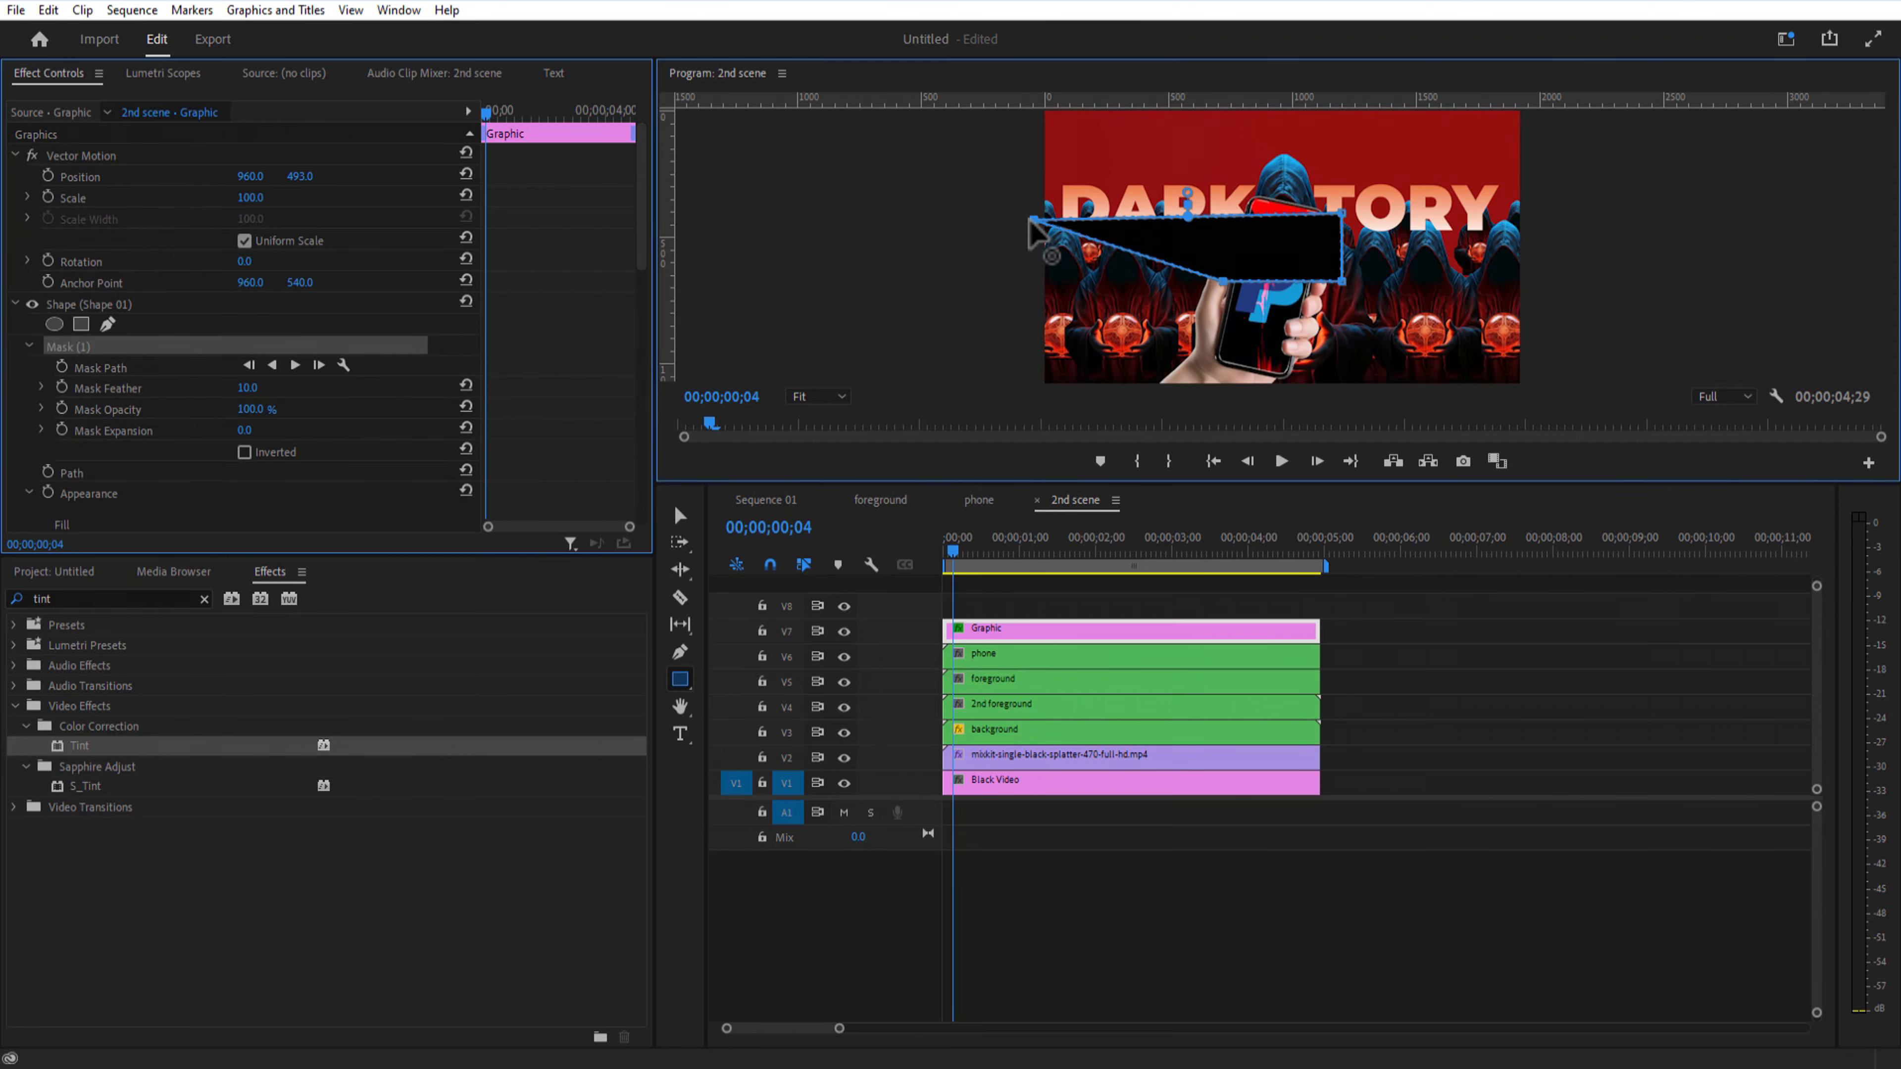
{"action": "left_click_drag", "start_coordinate": [1222, 281], "coordinate": [1012, 306]}
{"action": "left_click_drag", "start_coordinate": [1342, 213], "coordinate": [1553, 174]}
{"action": "left_click_drag", "start_coordinate": [1342, 281], "coordinate": [1537, 309]}
{"action": "left_click_drag", "start_coordinate": [1553, 174], "coordinate": [1546, 218]}
{"action": "left_click_drag", "start_coordinate": [1329, 300], "coordinate": [1333, 359]}
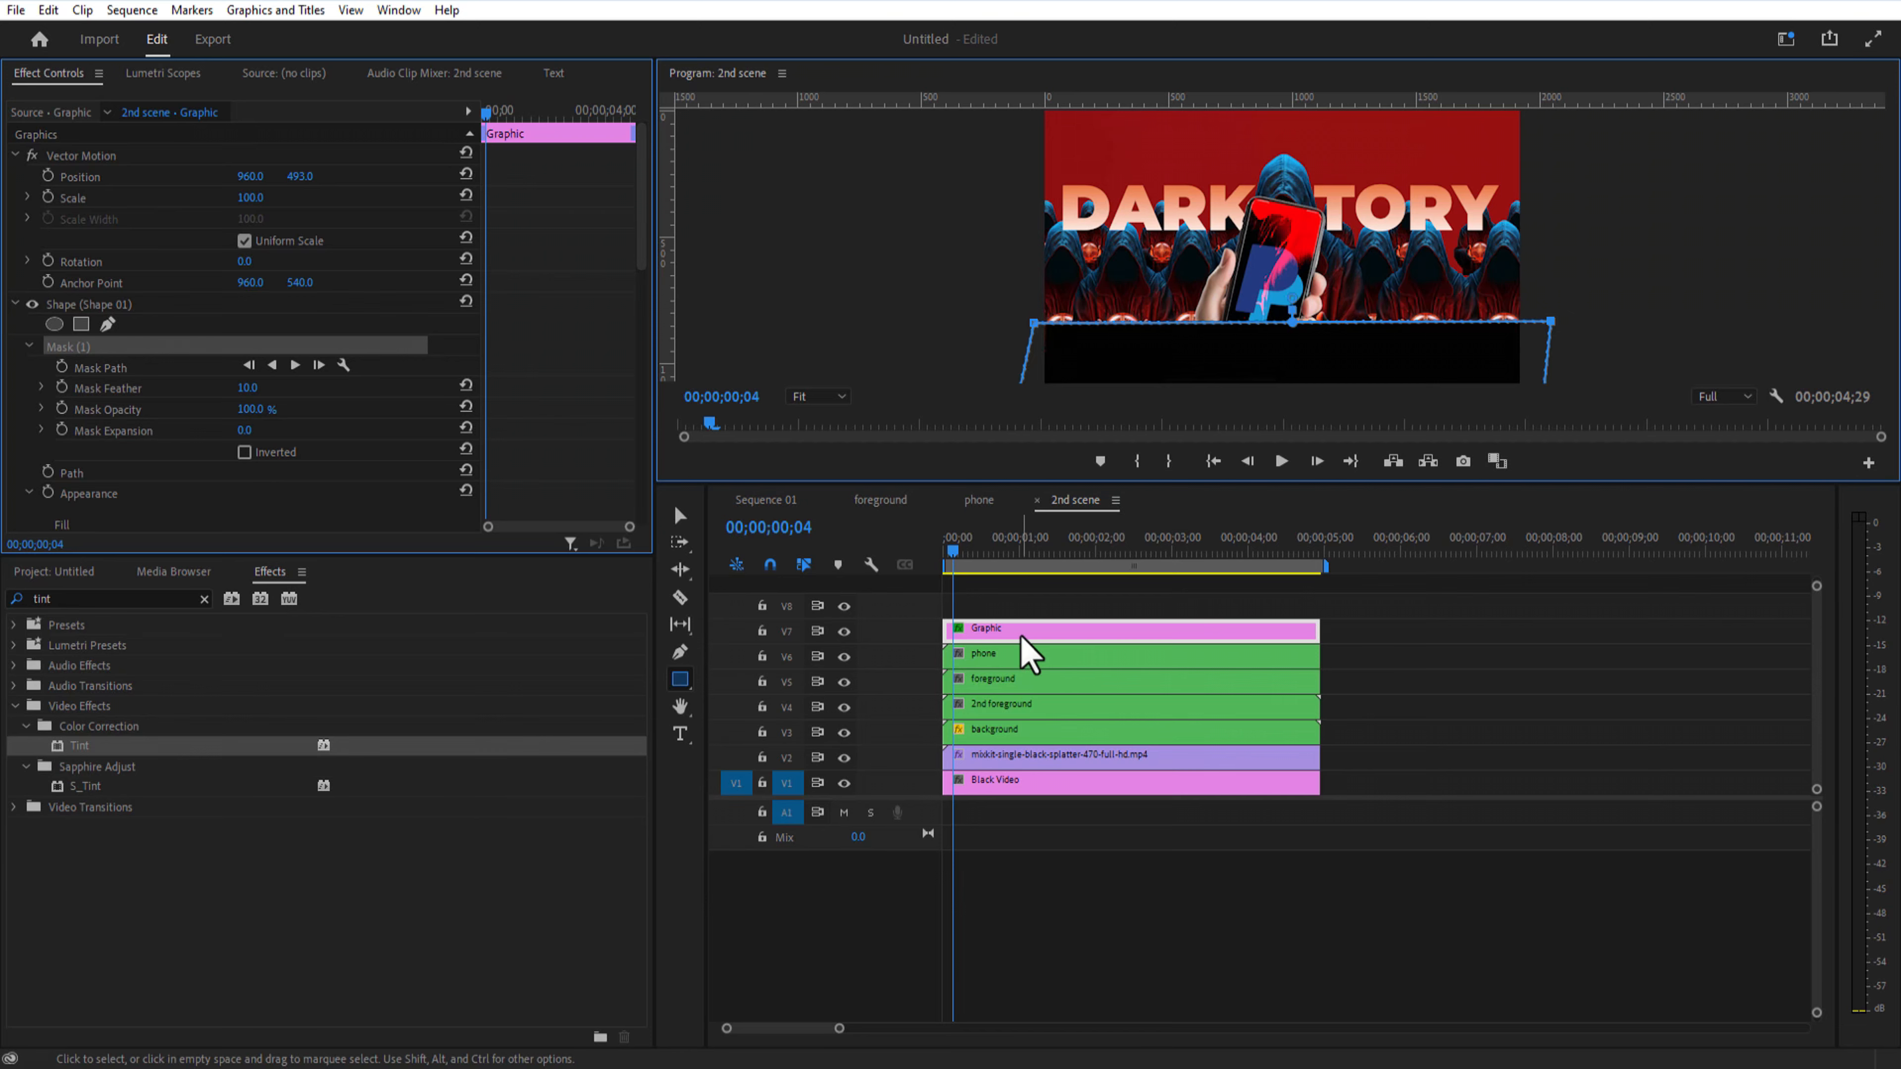
Step: Place the Graphic clip on V6 beneath the phone on V7, and set its Mask Feather to 155
{"action": "left_click_drag", "start_coordinate": [1021, 636], "coordinate": [1404, 636]}
{"action": "left_click_drag", "start_coordinate": [1039, 656], "coordinate": [1035, 631]}
{"action": "left_click_drag", "start_coordinate": [1362, 632], "coordinate": [1079, 657]}
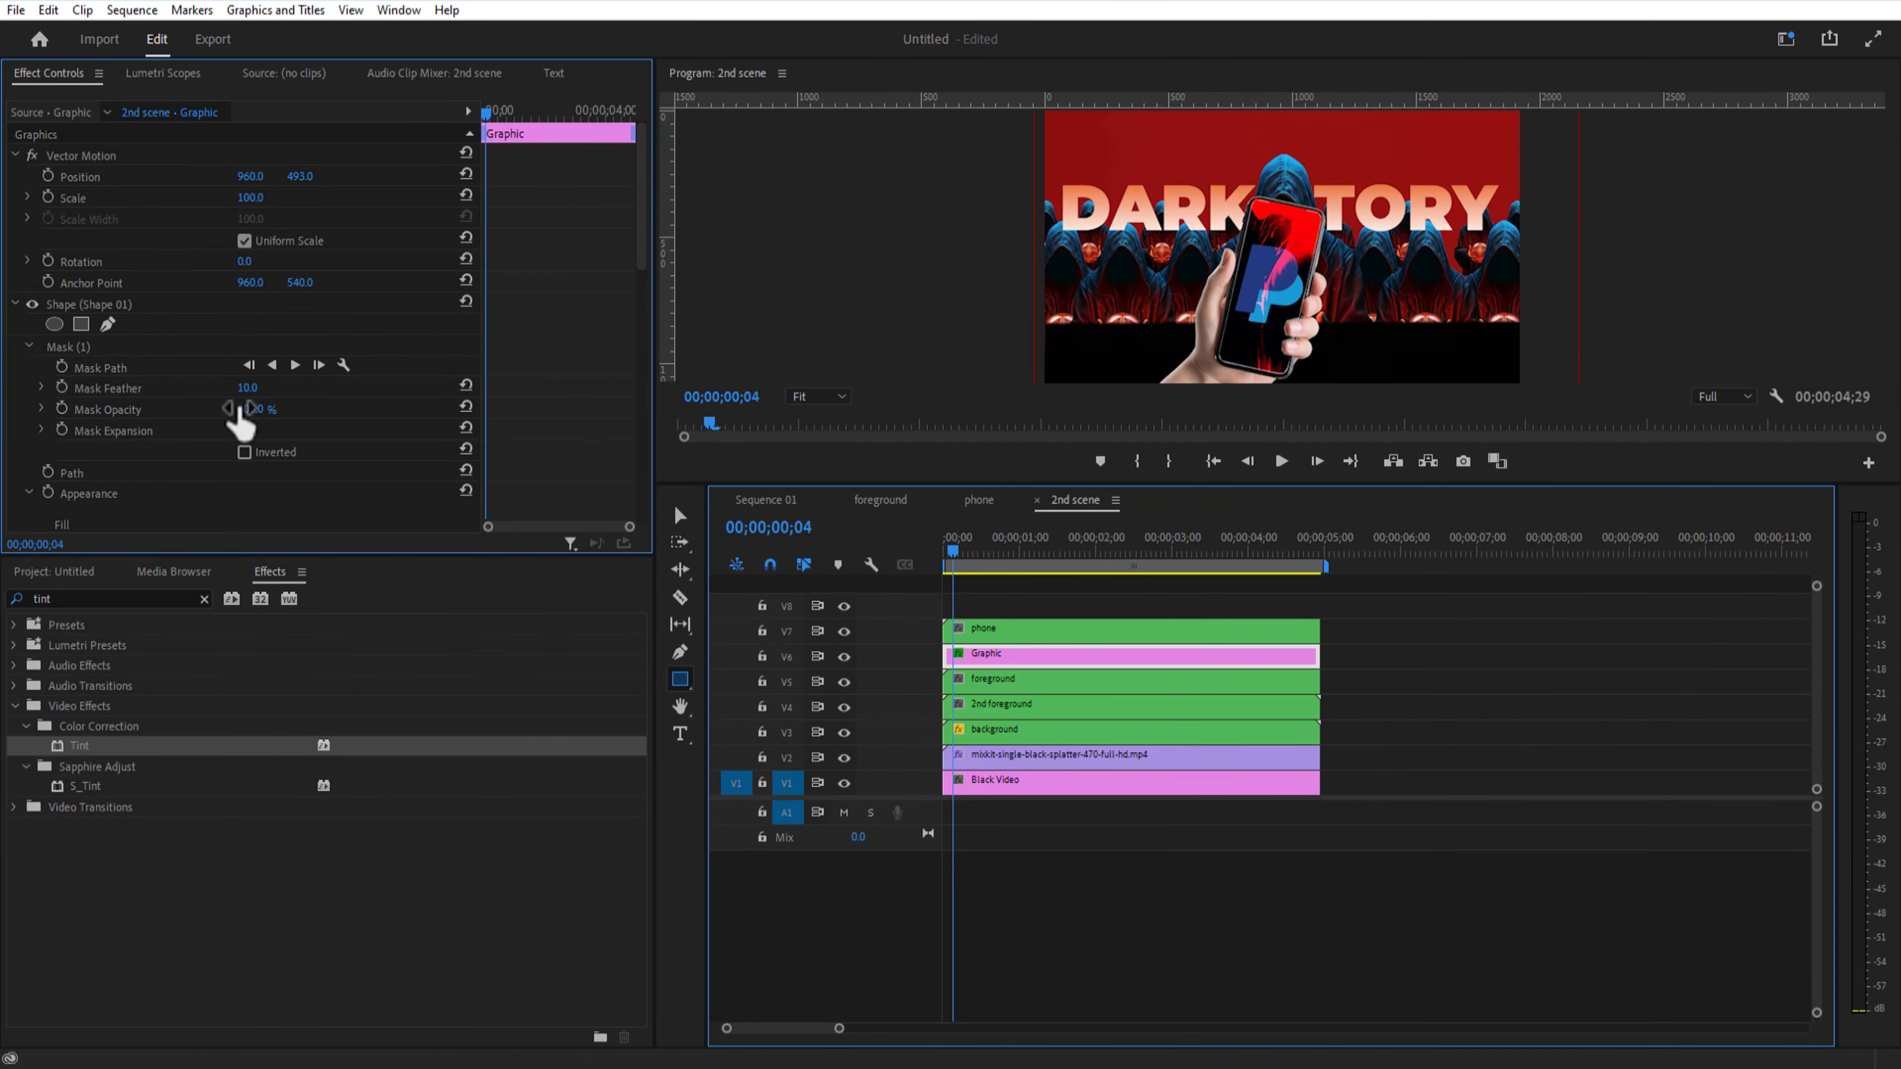
{"action": "left_click_drag", "start_coordinate": [247, 388], "coordinate": [419, 387]}
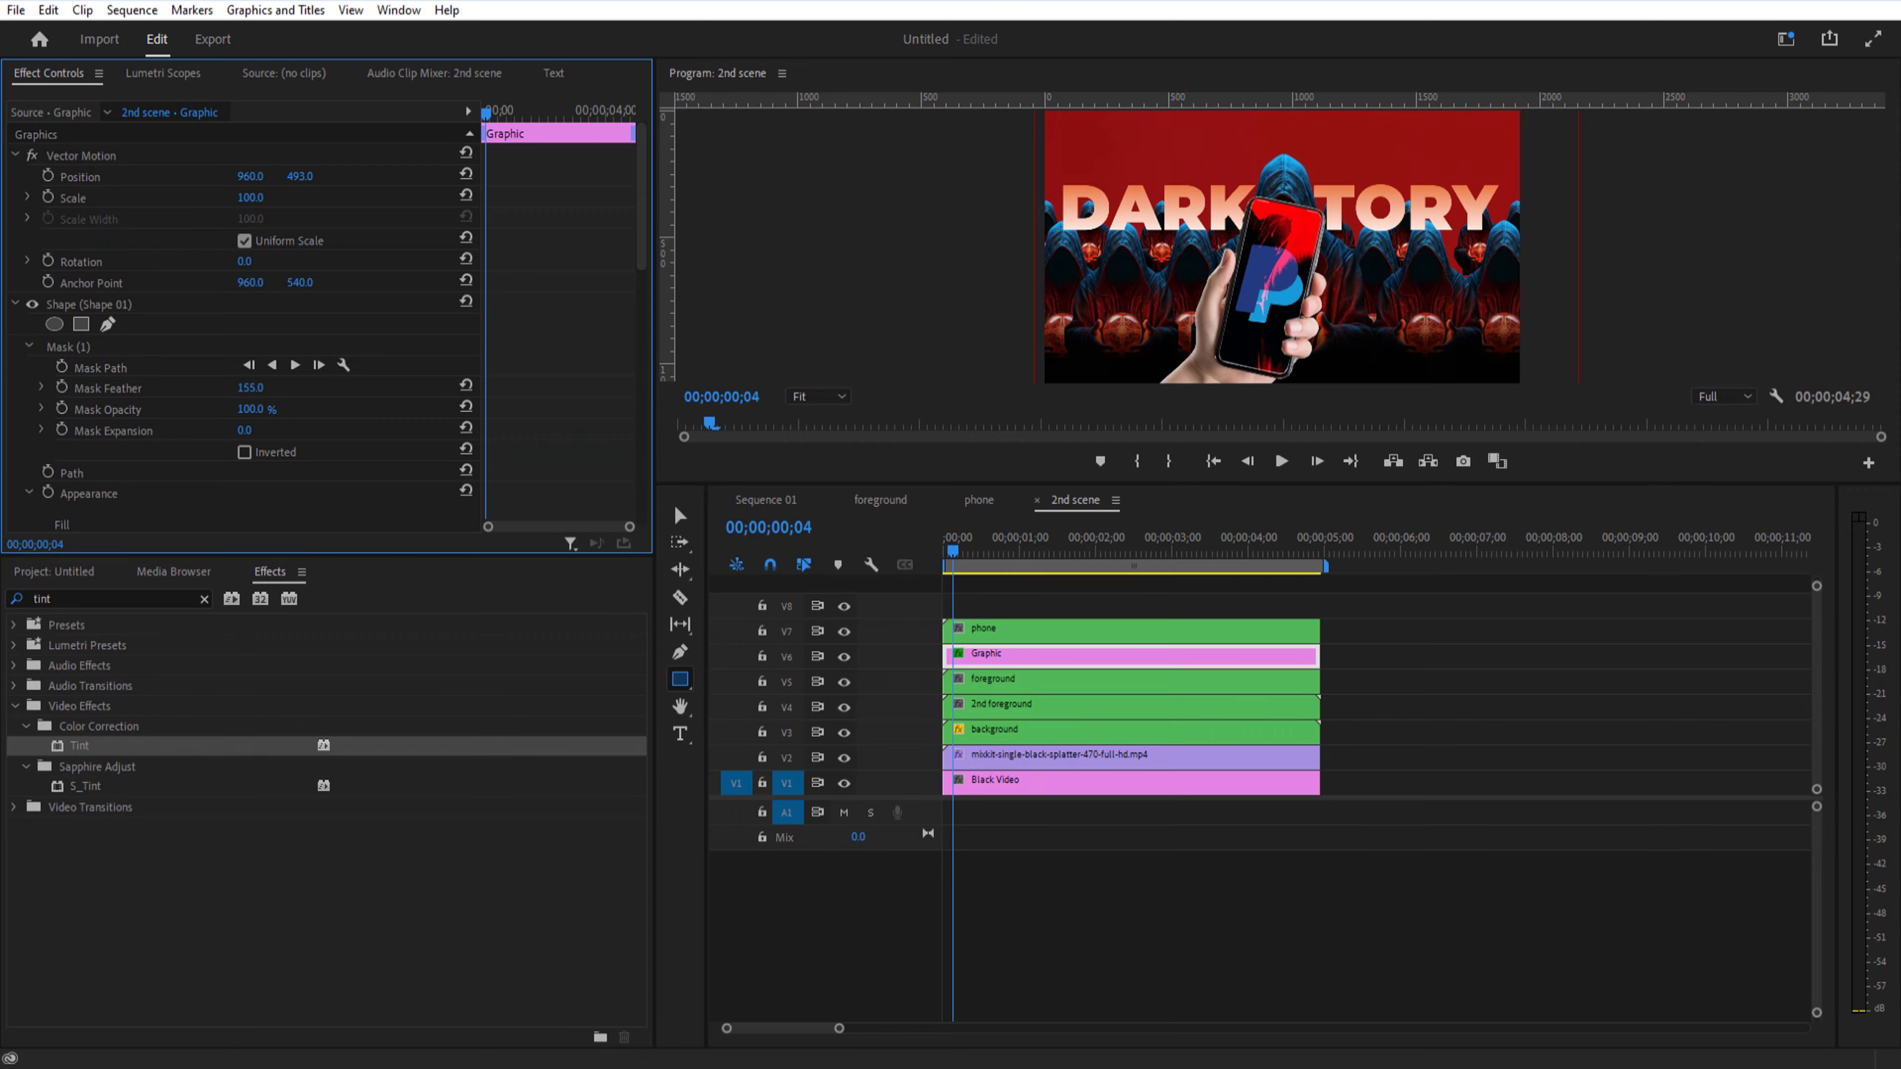
Step: Insert Smoke_43___4K_res.mp4 on V7 beneath the phone moved to V8, and set the smoke's Blend Mode to Overlay
{"action": "left_click_drag", "start_coordinate": [1220, 486], "coordinate": [1217, 619]}
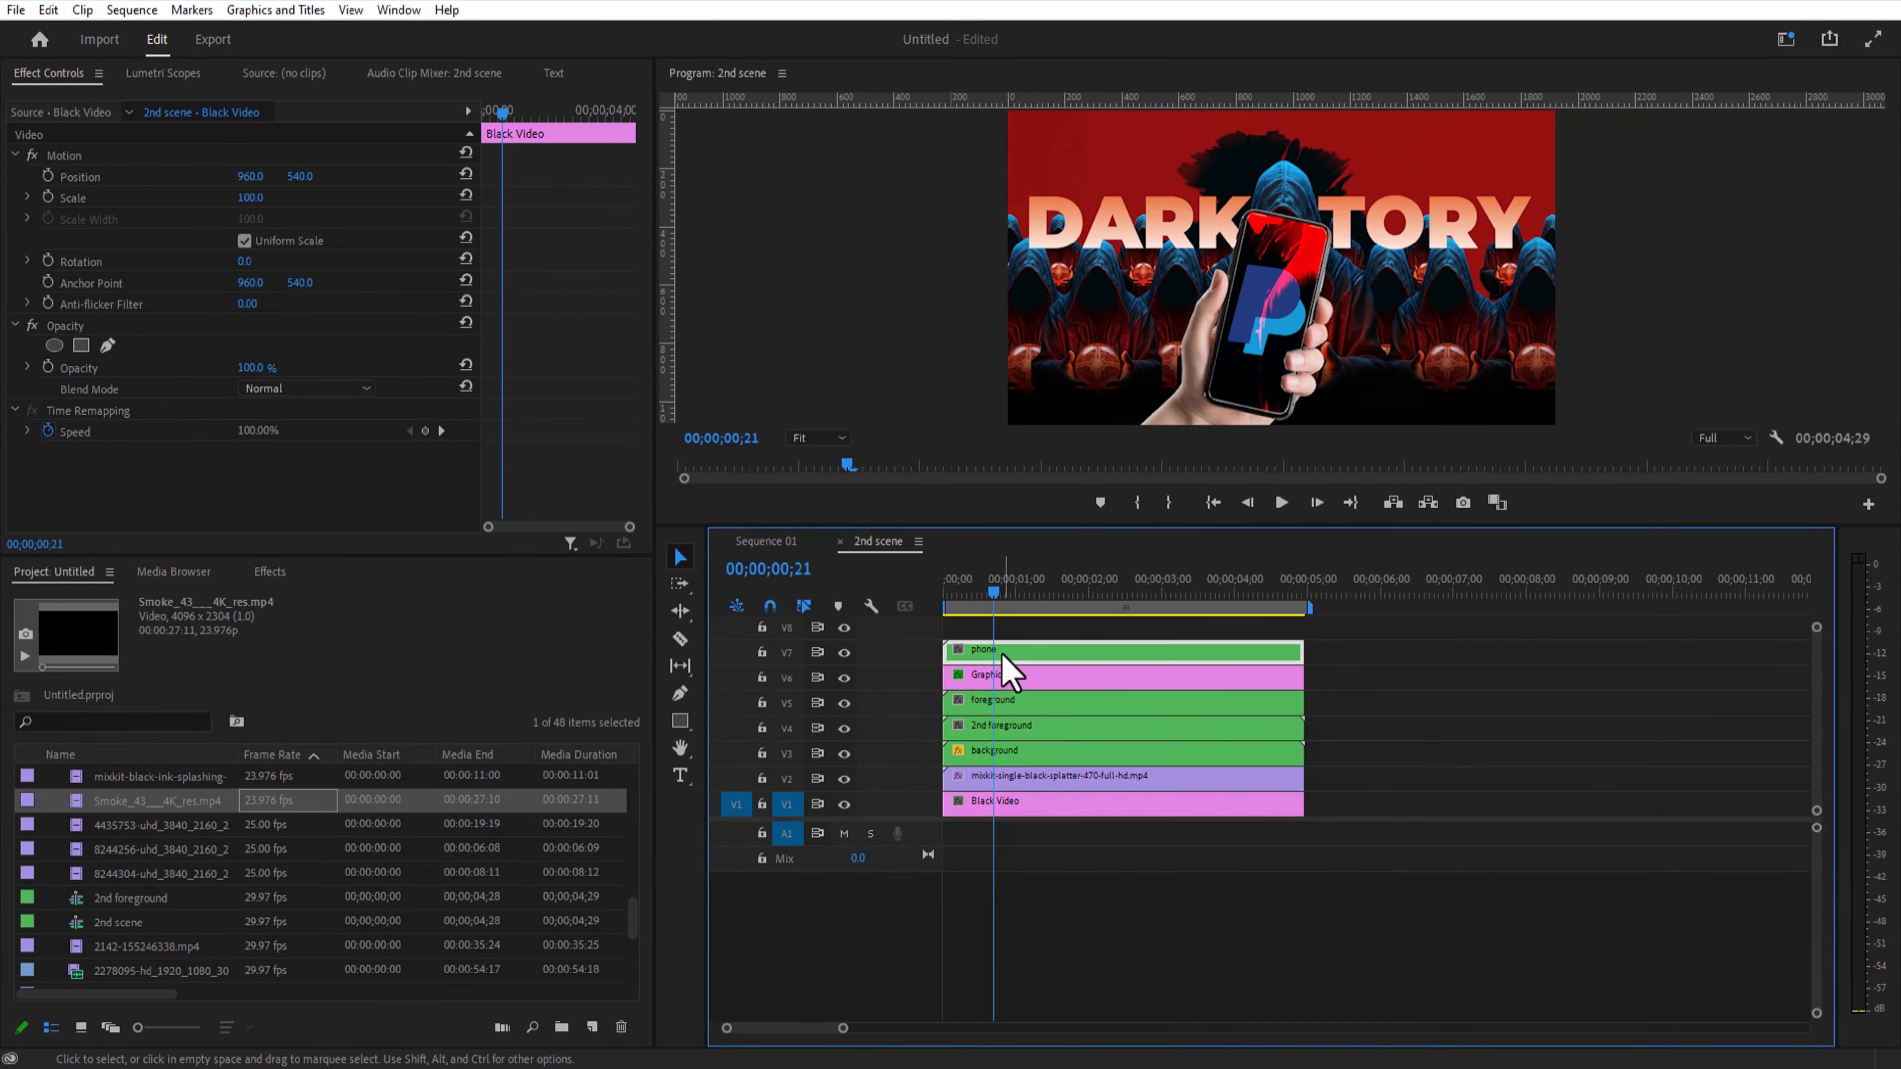
{"action": "left_click", "coordinate": [1007, 637]}
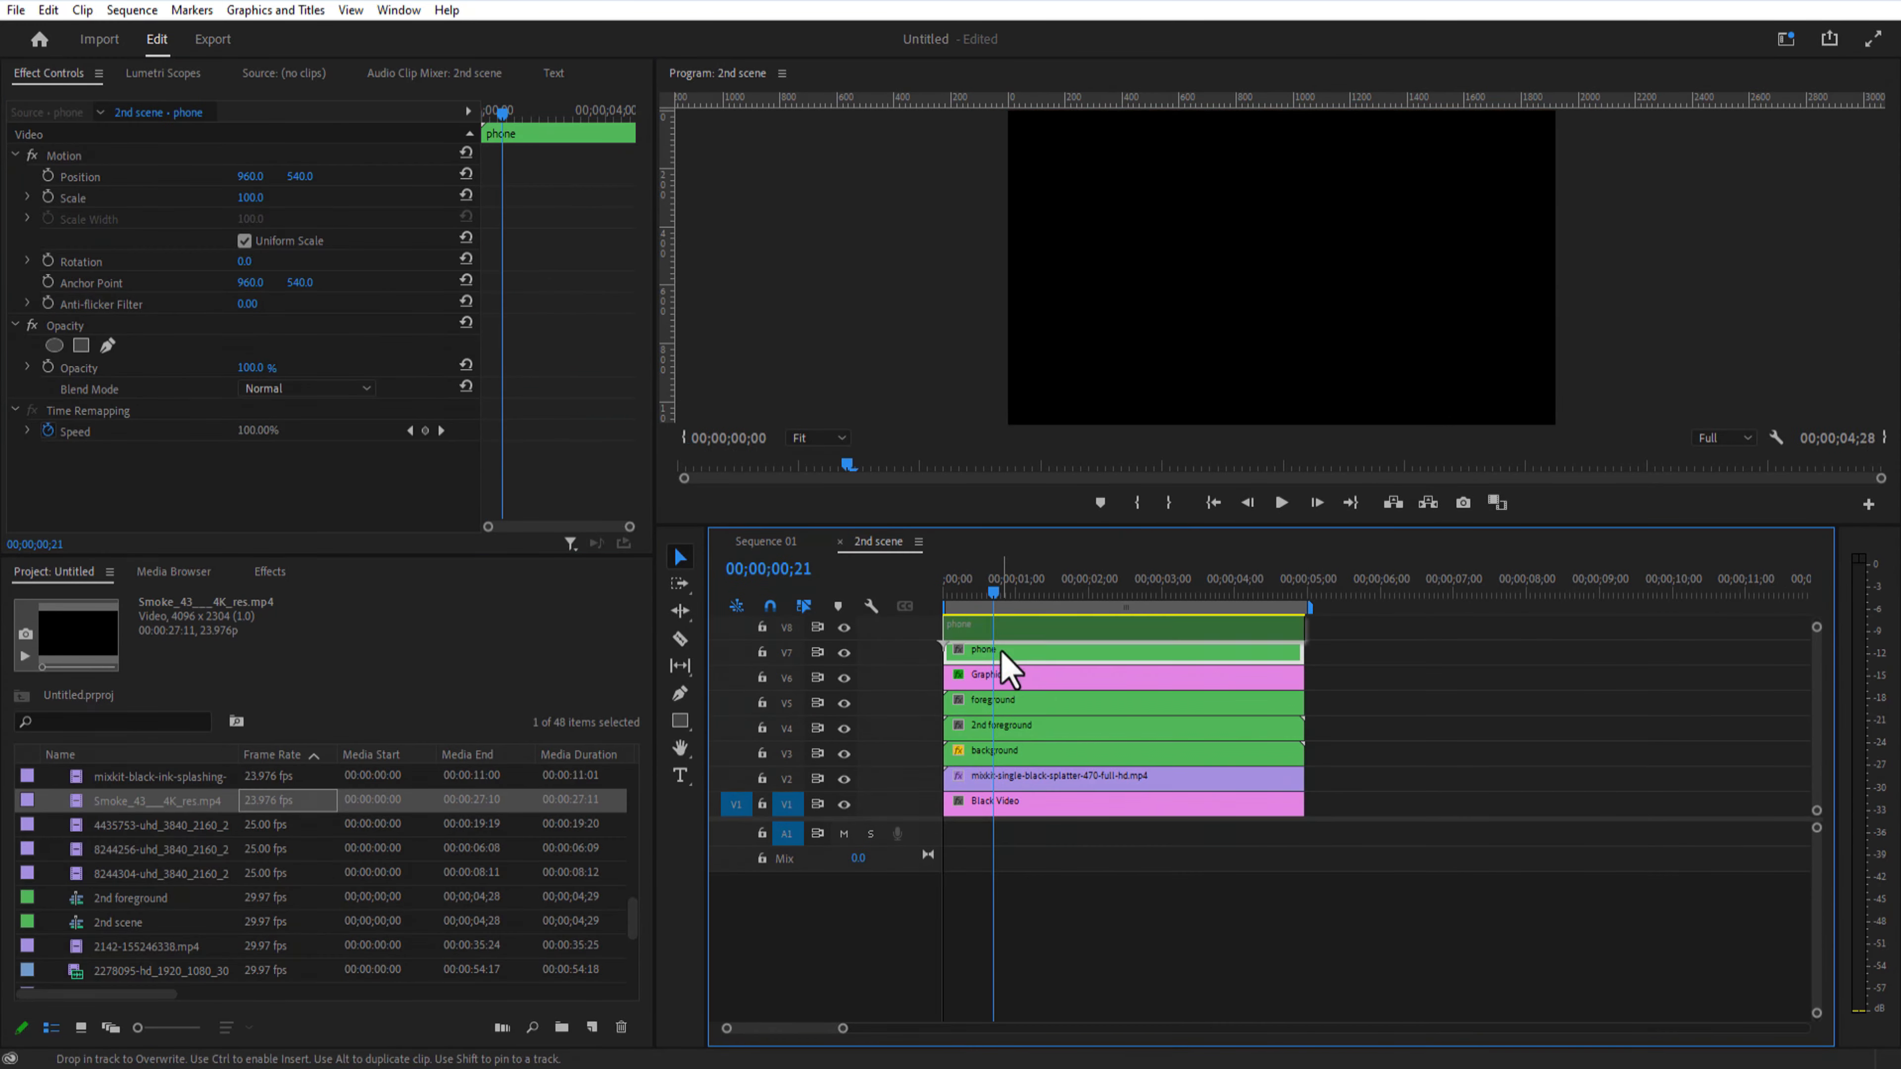
{"action": "left_click_drag", "start_coordinate": [168, 801], "coordinate": [973, 656]}
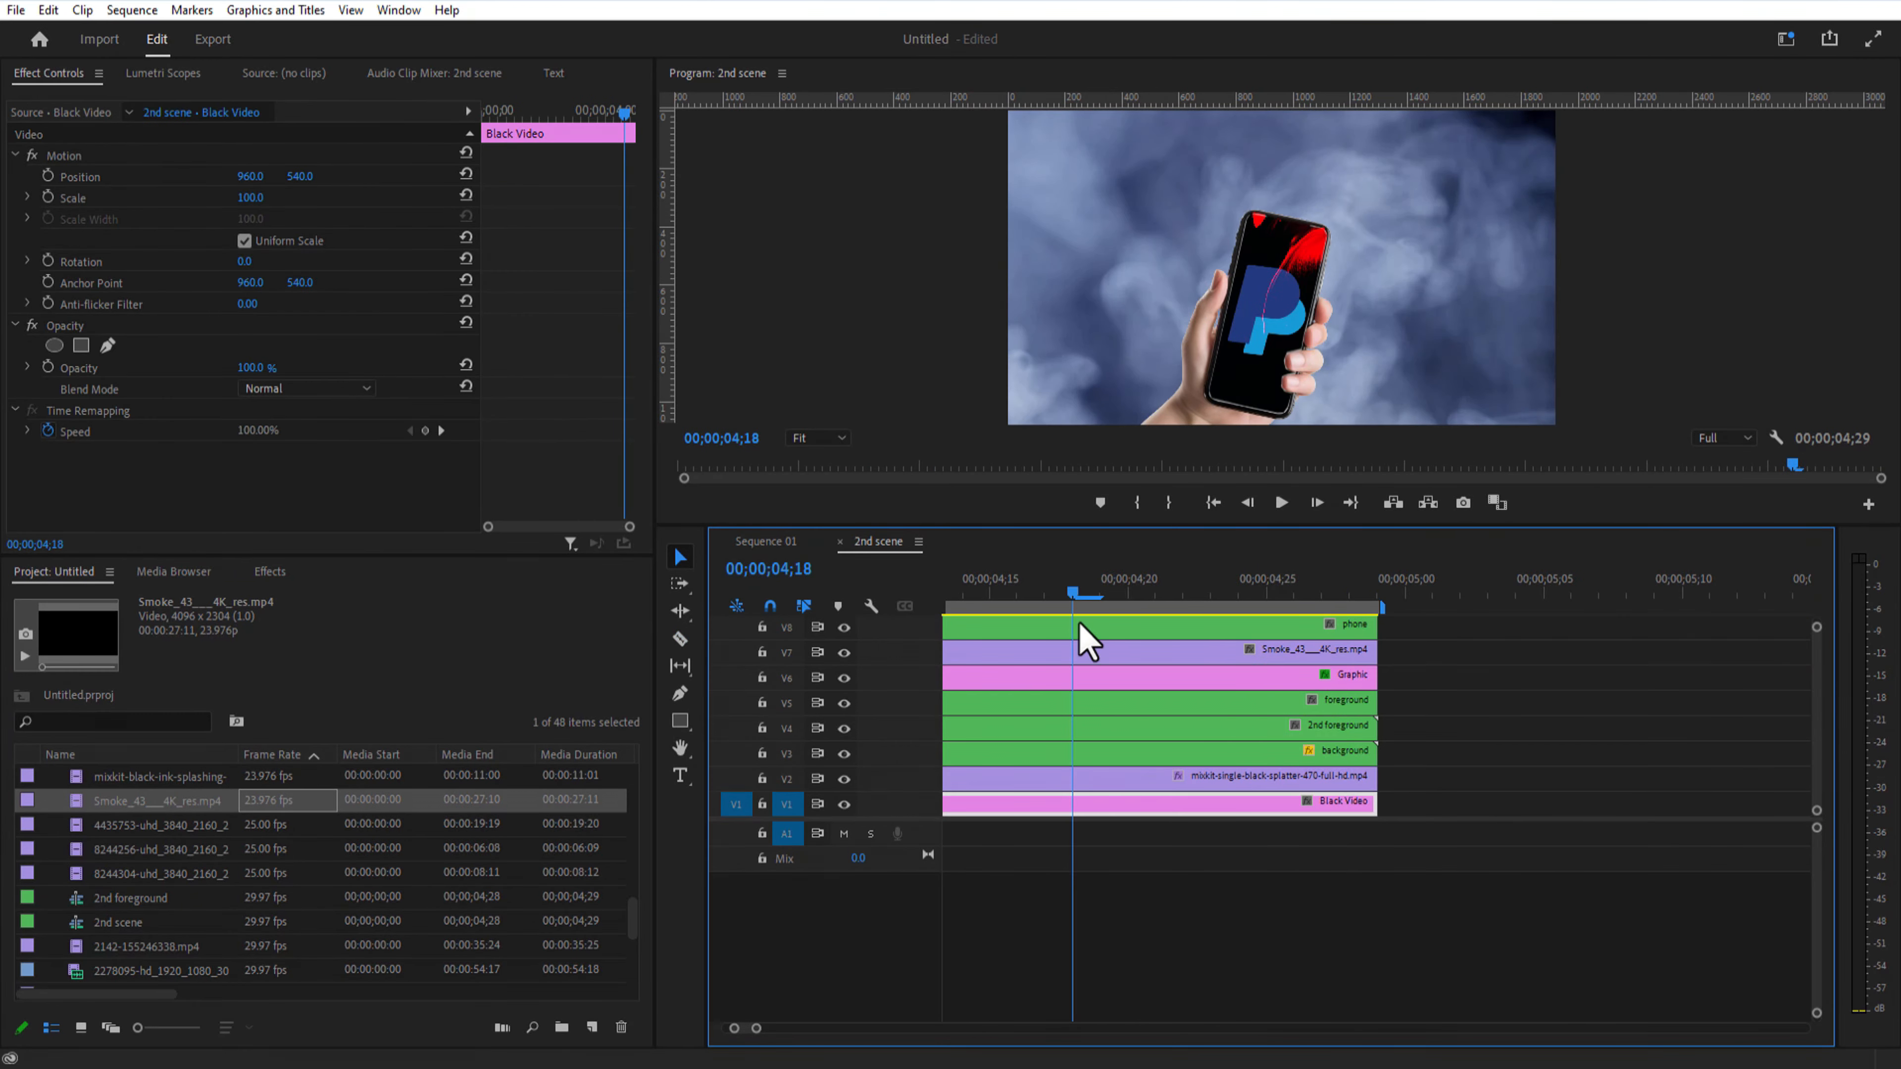
{"action": "left_click", "coordinate": [1090, 657]}
{"action": "left_click", "coordinate": [357, 390]}
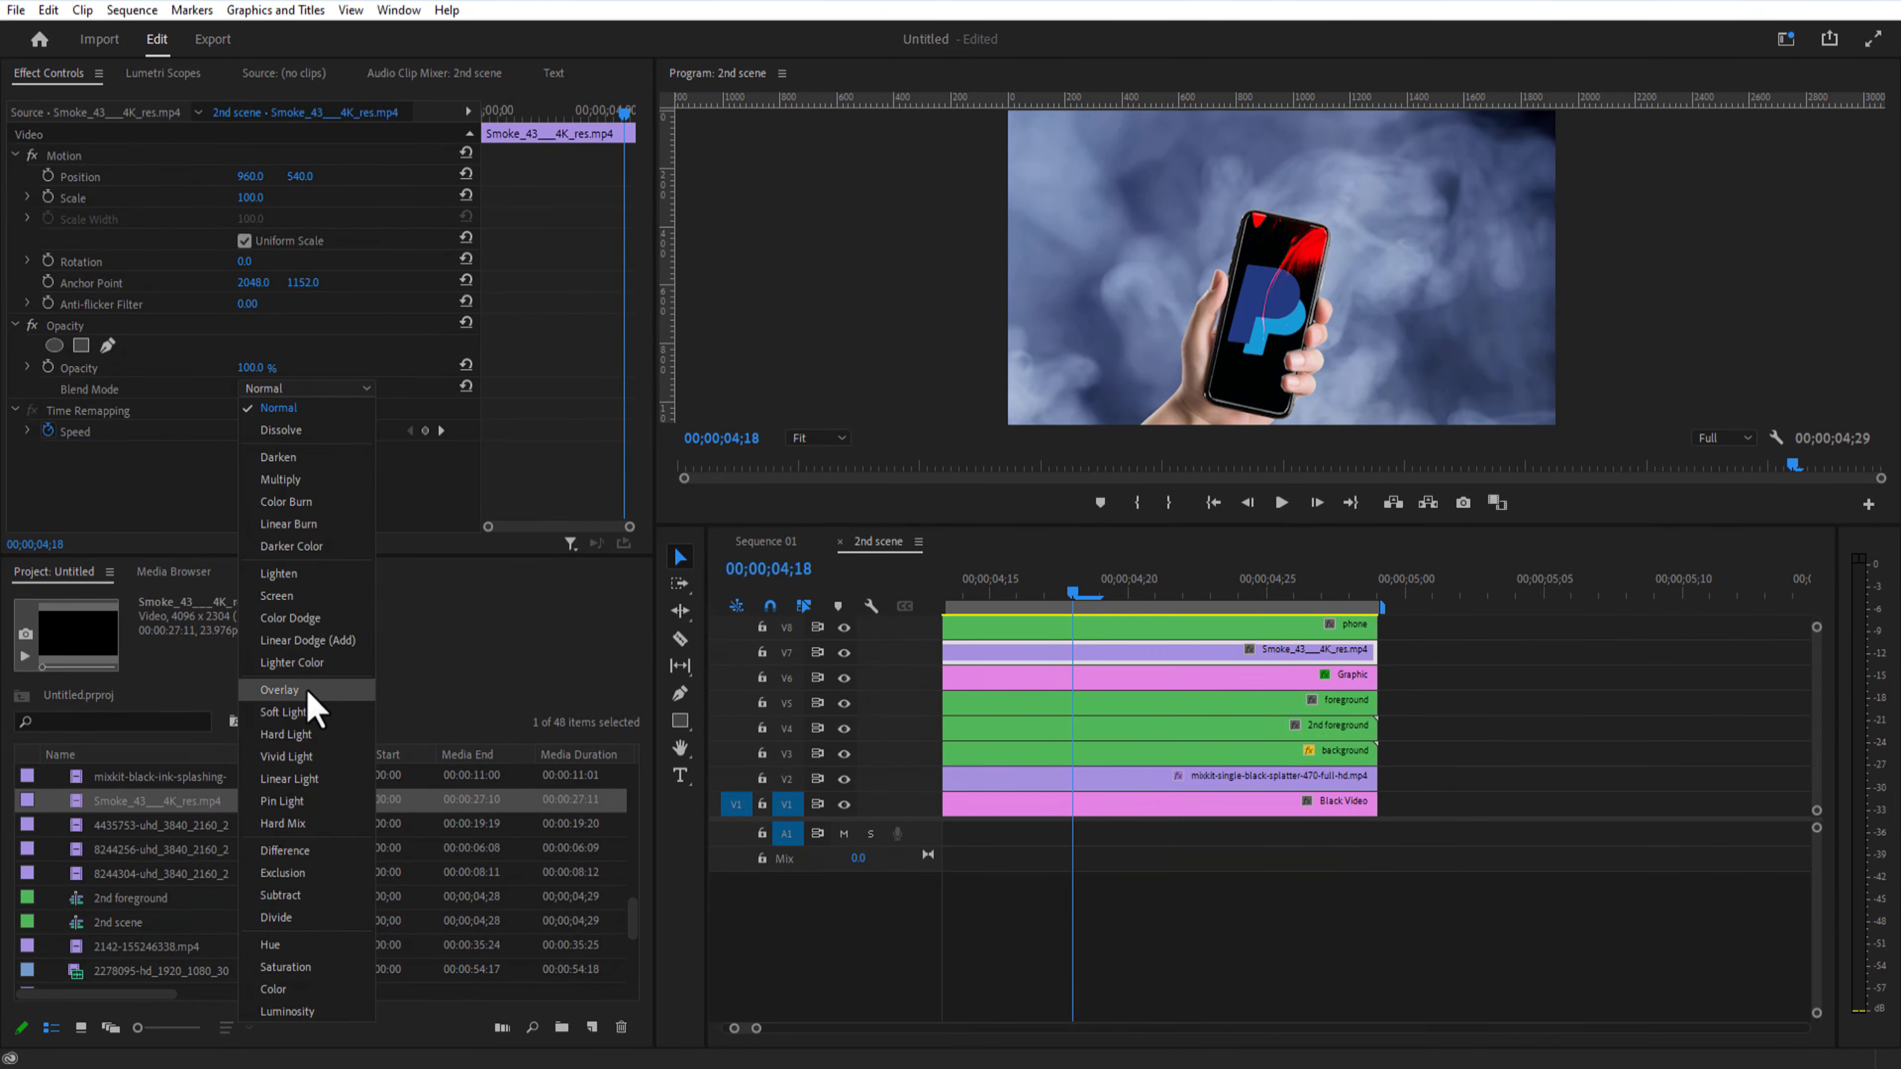
{"action": "left_click", "coordinate": [339, 688]}
{"action": "left_click_drag", "start_coordinate": [756, 1029], "coordinate": [861, 1029]}
{"action": "left_click_drag", "start_coordinate": [1207, 591], "coordinate": [1070, 659]}
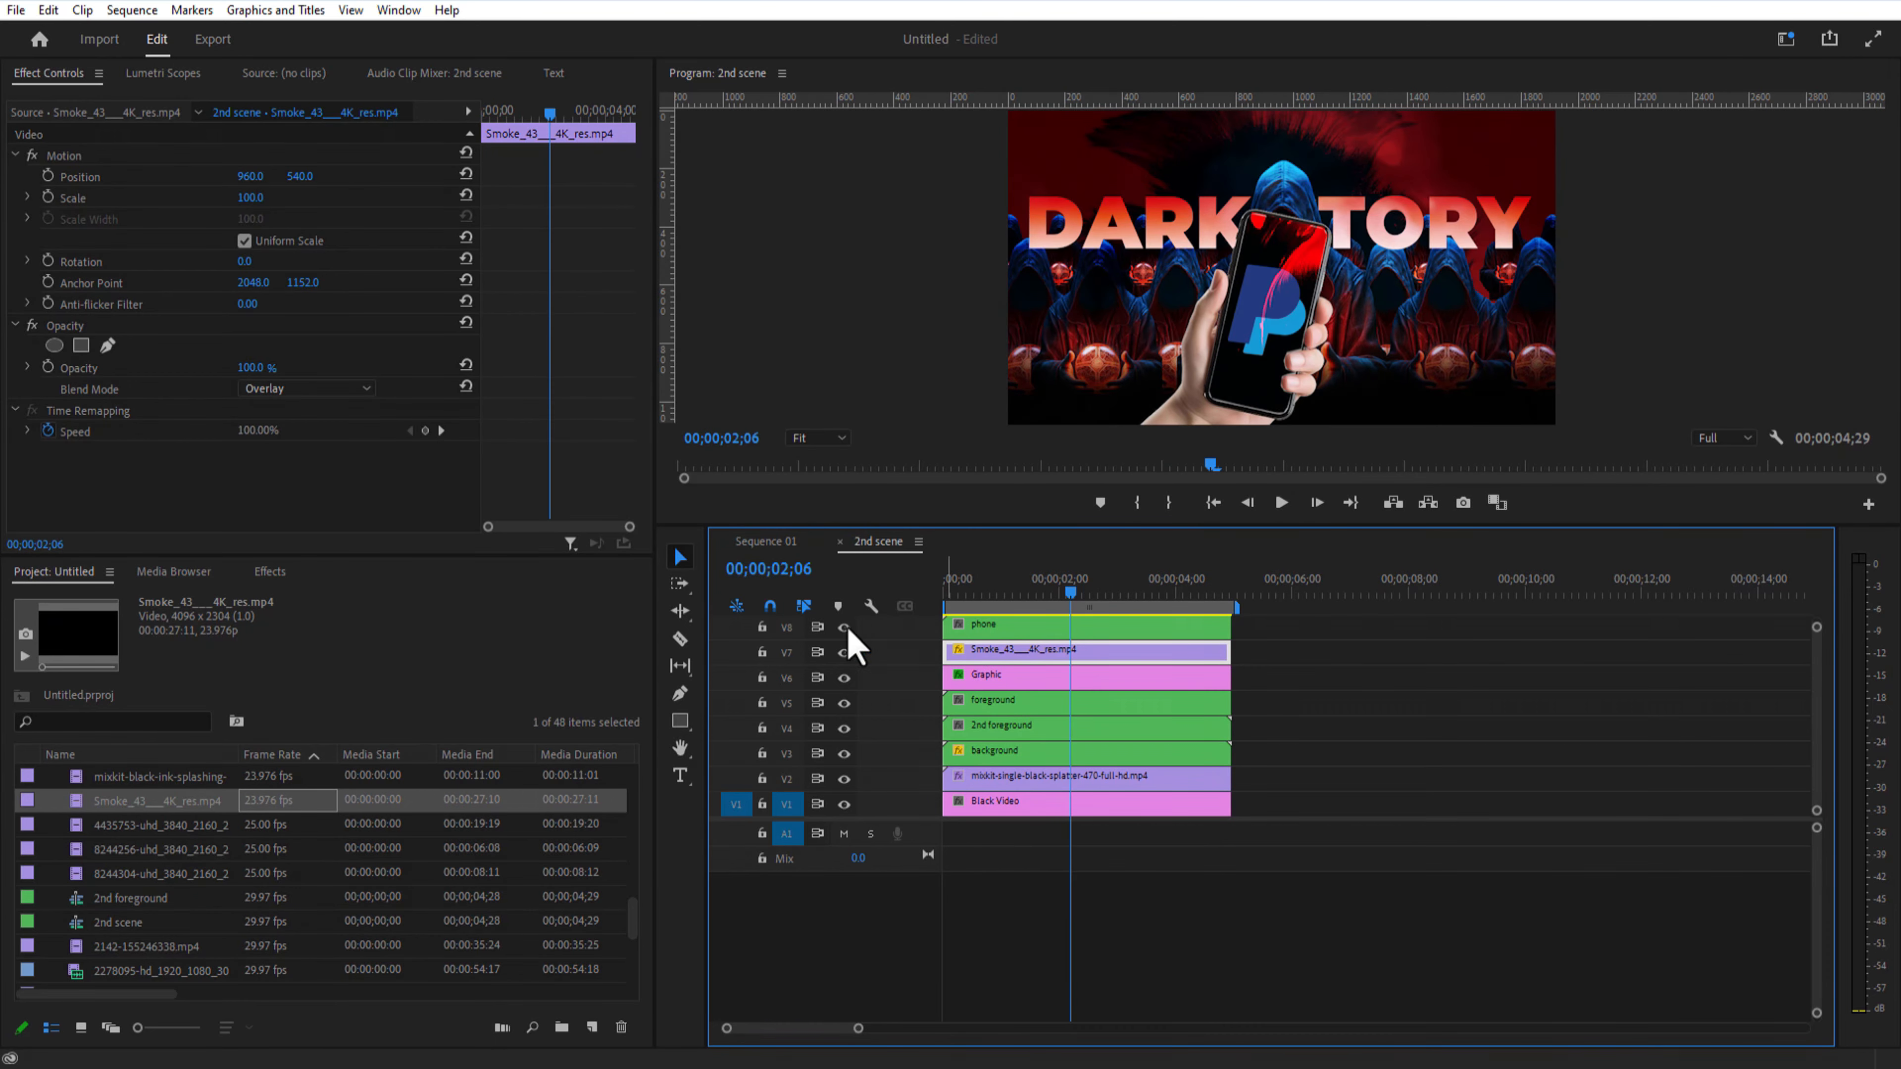
Step: In Sequence 01, place depressed-person-standing-by-lake-removebg-preview.png on V2 at 5;11, with Scale 324 and Position 941, 896
{"action": "left_click", "coordinate": [777, 545]}
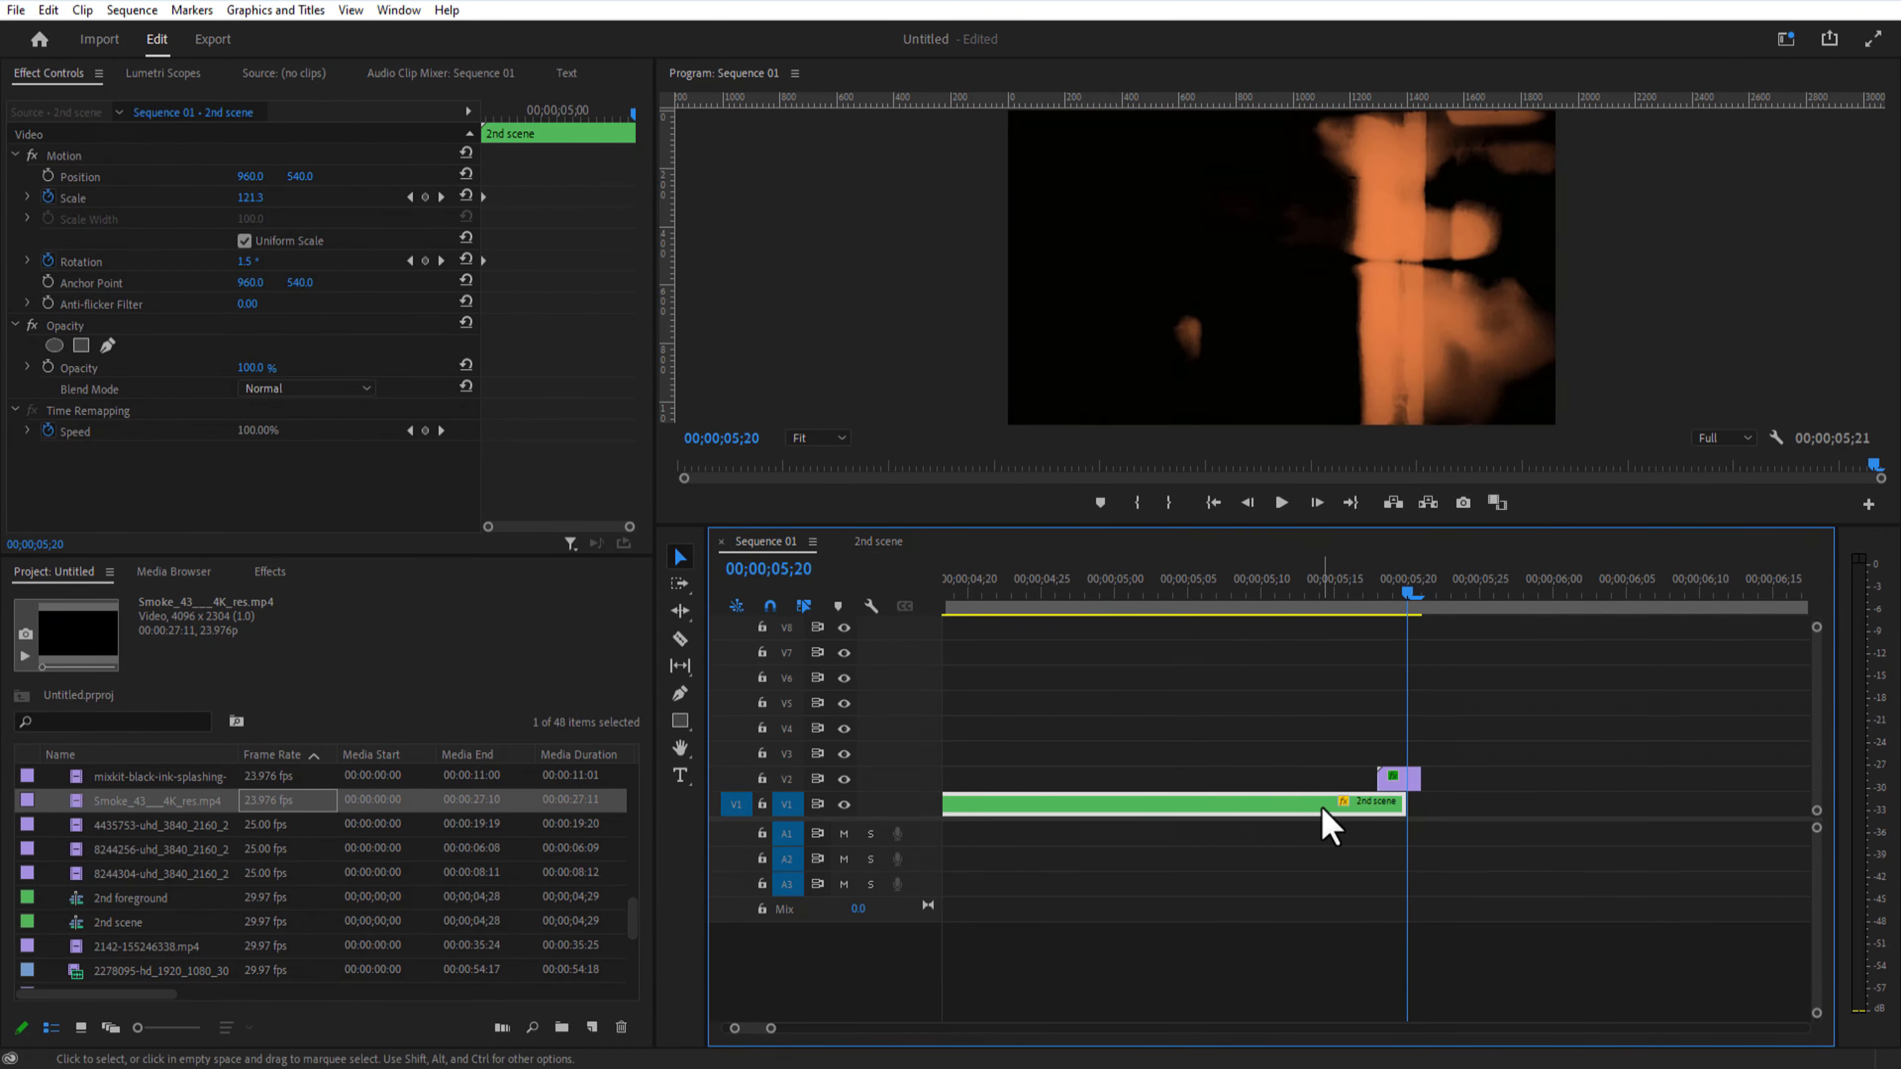
{"action": "left_click", "coordinate": [175, 875]}
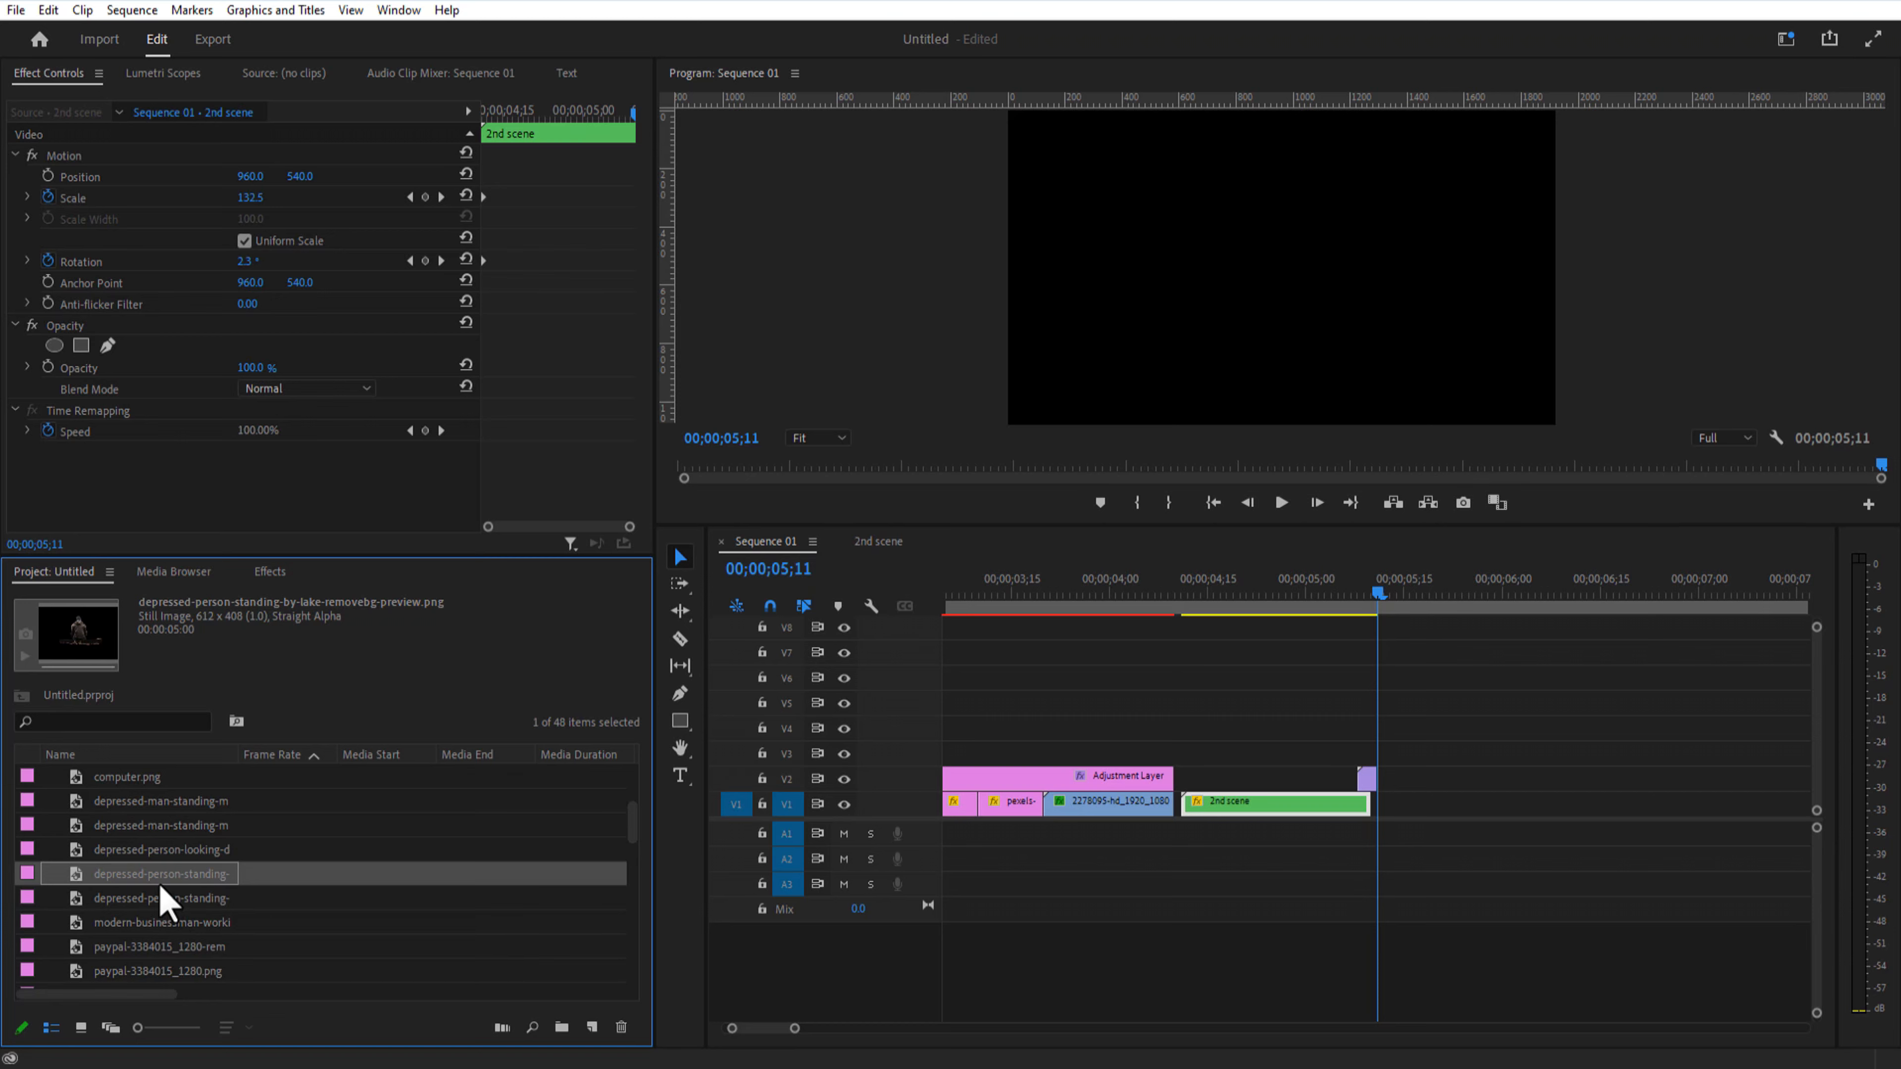
{"action": "left_click_drag", "start_coordinate": [161, 880], "coordinate": [1463, 849]}
{"action": "scroll", "coordinate": [202, 861], "scroll_direction": "up", "scroll_amount": 2}
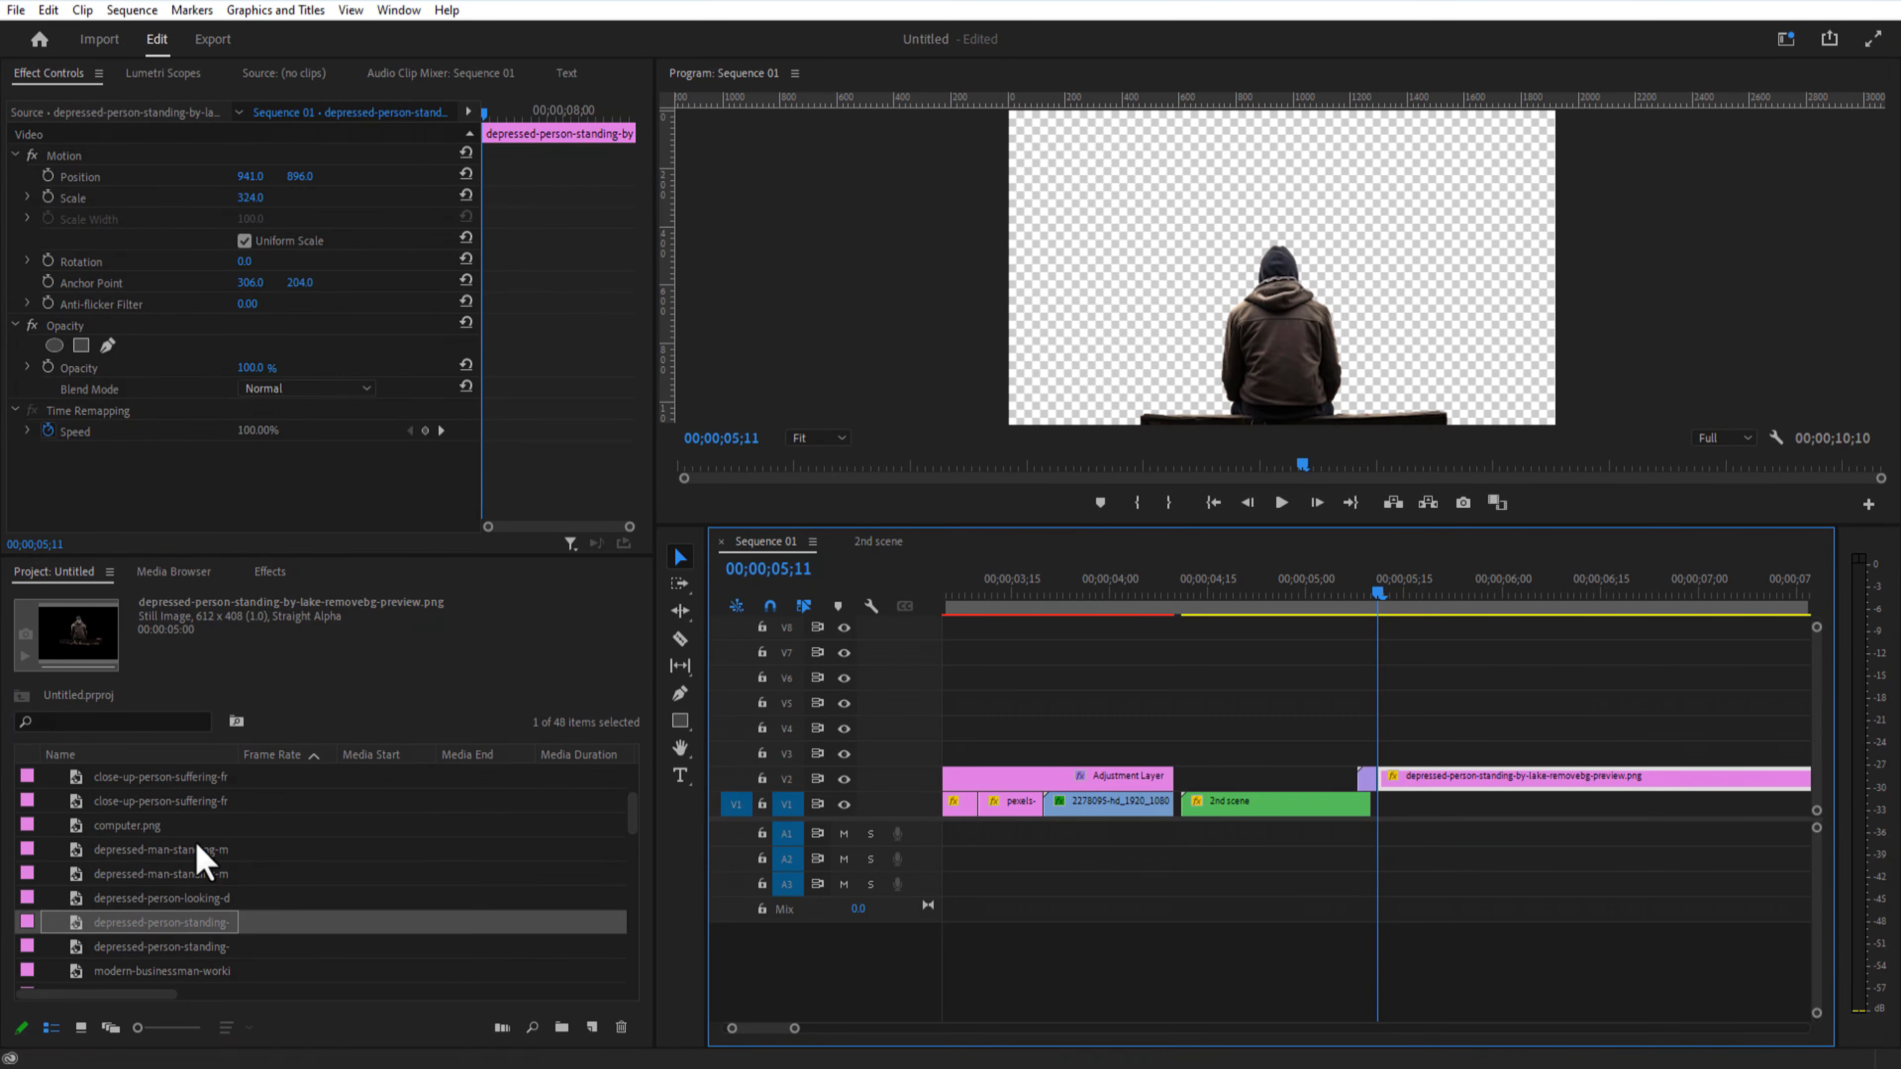
Step: Add computer.png on V3 beneath the person on V4, with Scale 291 and Position 960, 702, and position the person before the monitor
{"action": "left_click", "coordinate": [142, 827]}
{"action": "left_click_drag", "start_coordinate": [142, 827], "coordinate": [1441, 774]}
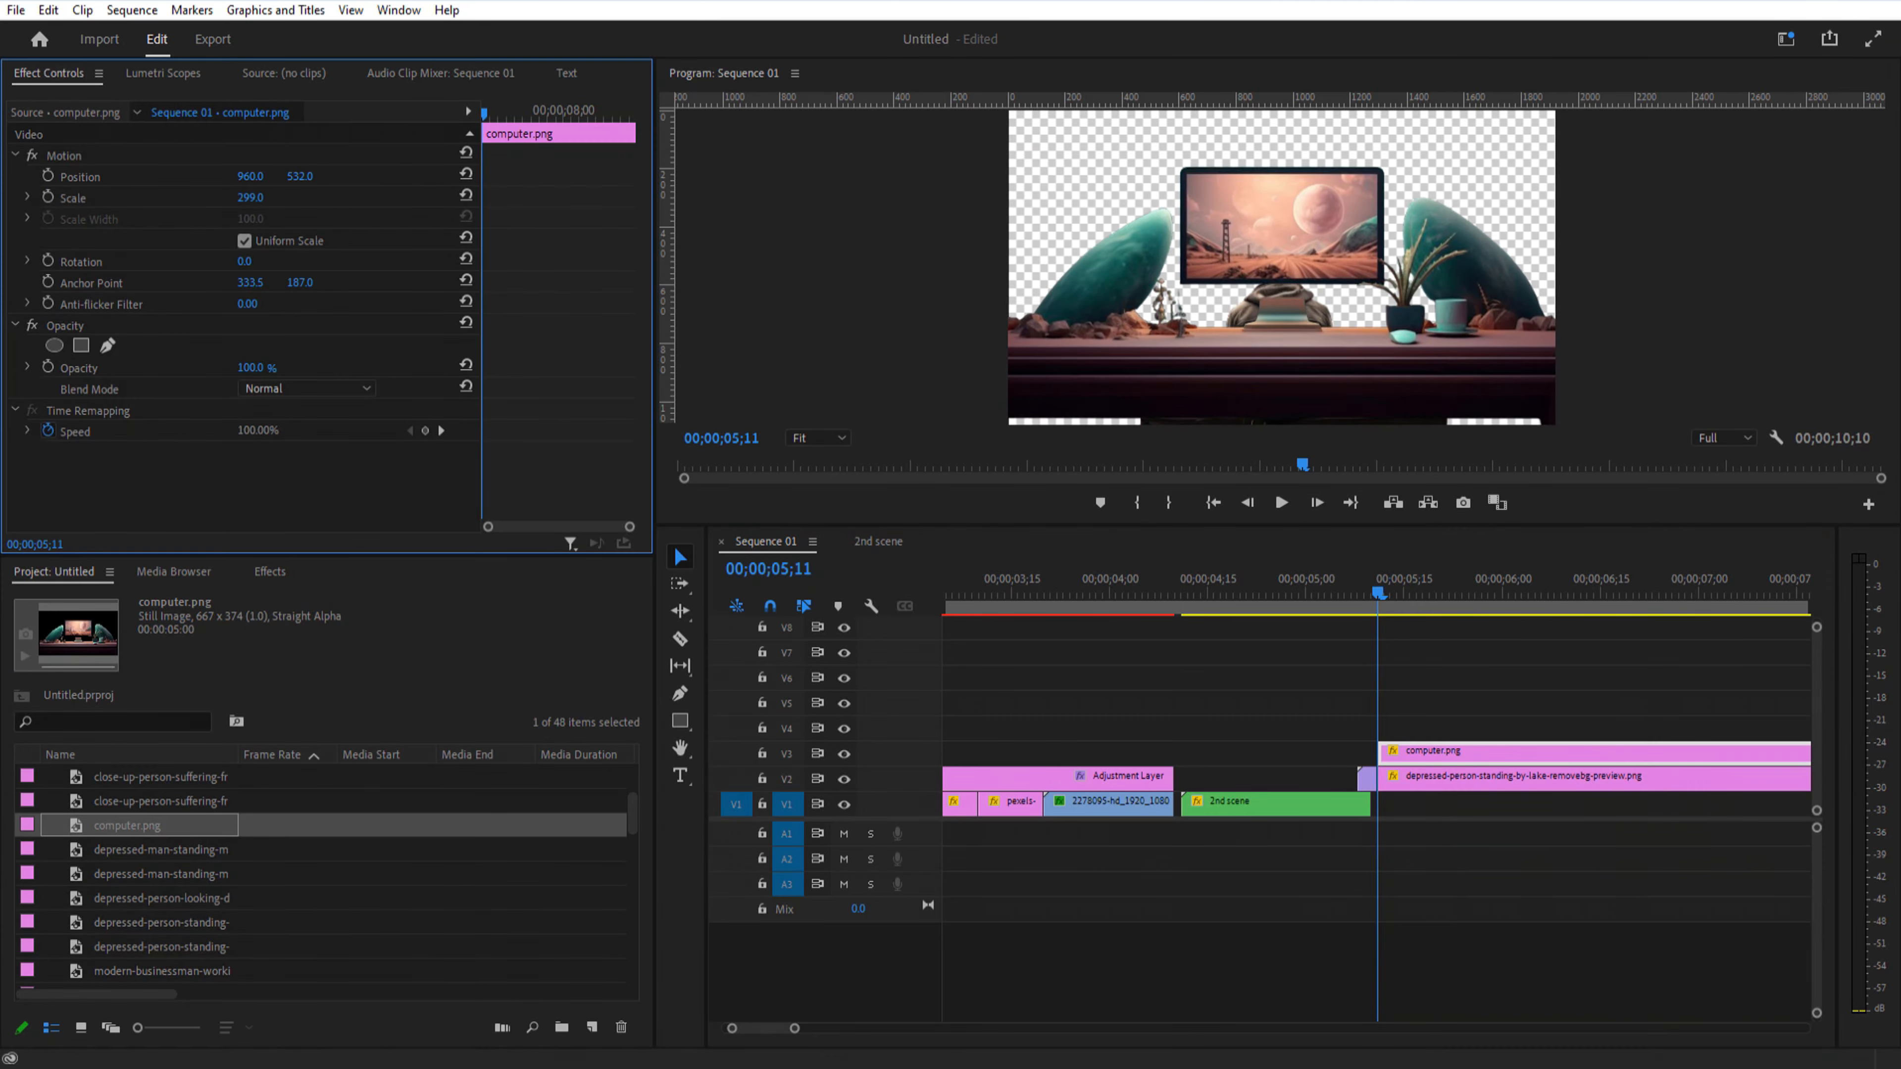
{"action": "left_click", "coordinate": [1426, 776]}
{"action": "left_click_drag", "start_coordinate": [300, 175], "coordinate": [396, 176]}
{"action": "left_click", "coordinate": [1426, 751]}
{"action": "left_click", "coordinate": [1422, 776]}
{"action": "mouse_move", "coordinate": [1416, 754]}
{"action": "left_mouse_down"}
{"action": "mouse_move", "coordinate": [1417, 726]}
{"action": "mouse_move", "coordinate": [1415, 753]}
{"action": "left_mouse_up"}
Step: Create a 1920 × 1080 Black Video and stack it on V1 at 5;11 below the computer on V2 and the person on V3
{"action": "scroll", "coordinate": [645, 803], "scroll_direction": "down", "scroll_amount": 5}
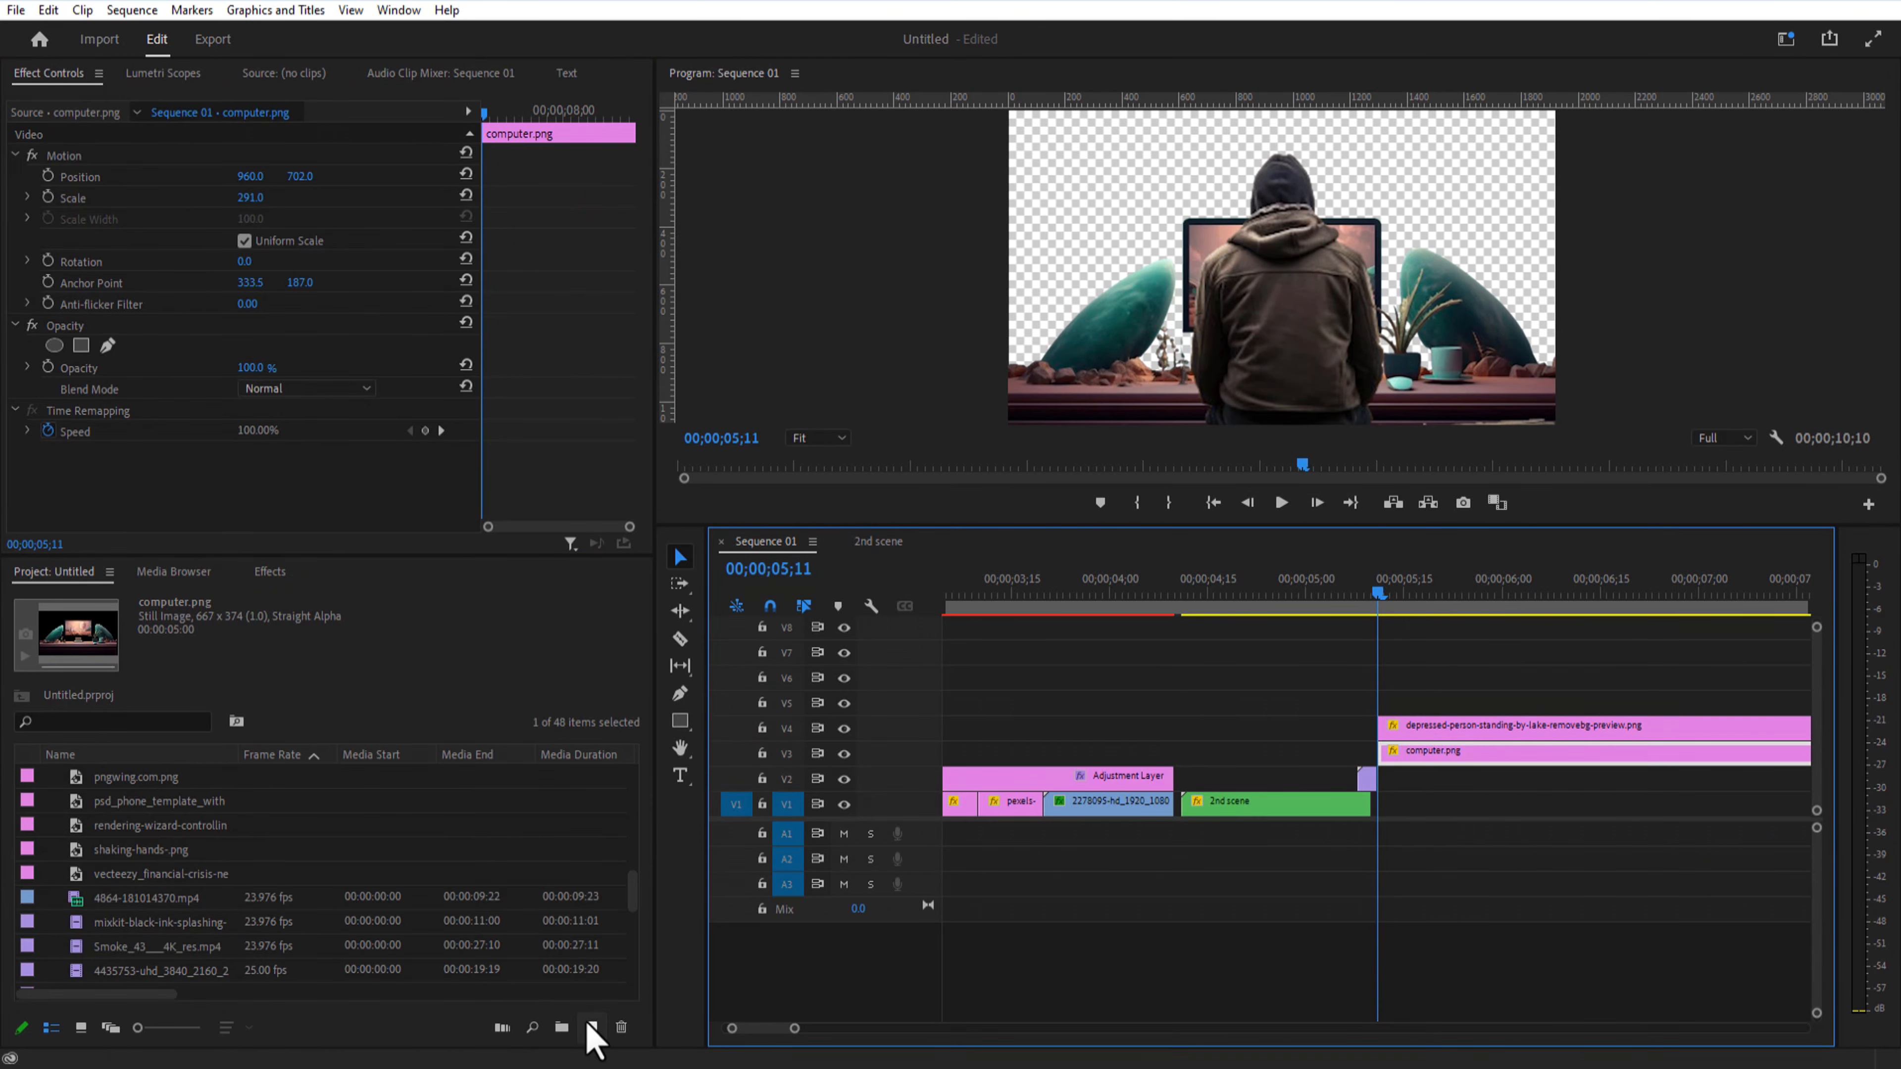
{"action": "left_click", "coordinate": [591, 1026]}
{"action": "left_click", "coordinate": [628, 936]}
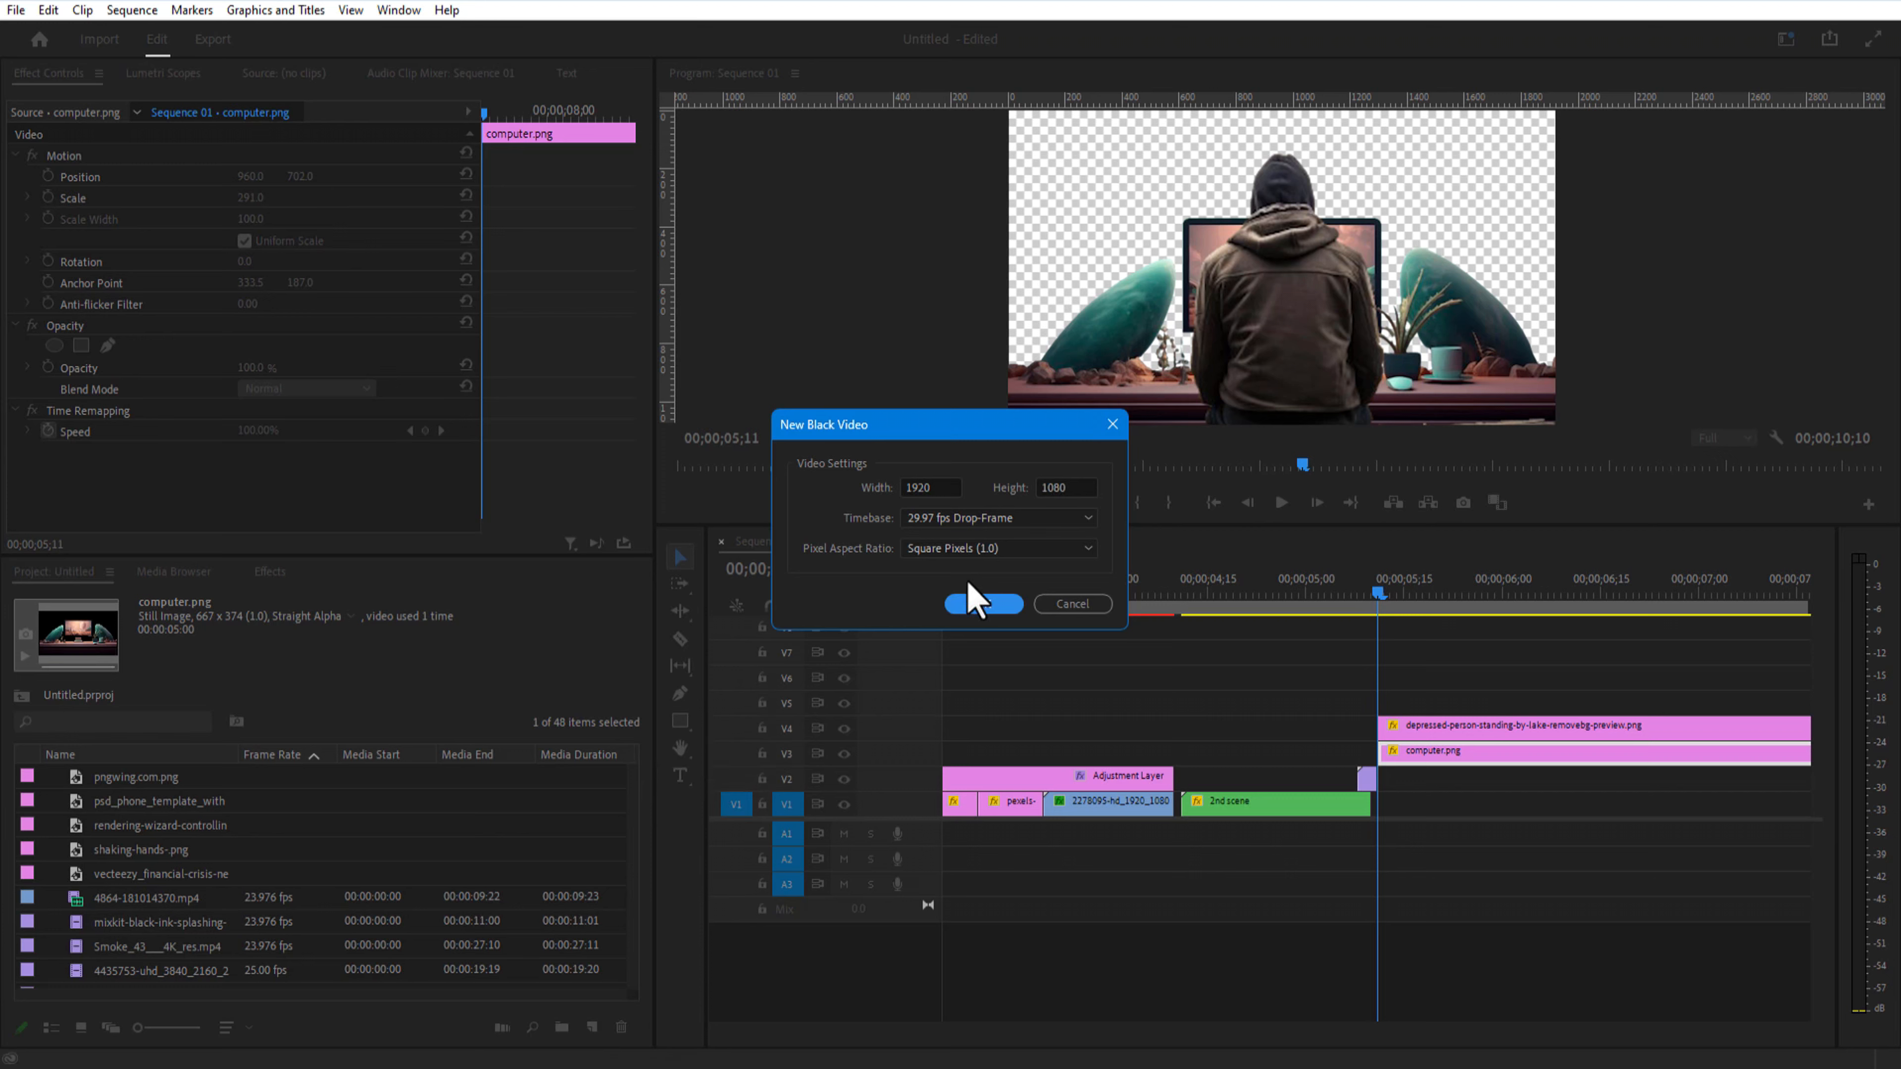
{"action": "left_click", "coordinate": [983, 604]}
{"action": "left_click_drag", "start_coordinate": [146, 783], "coordinate": [1413, 786]}
{"action": "left_click_drag", "start_coordinate": [1416, 687], "coordinate": [1463, 792]}
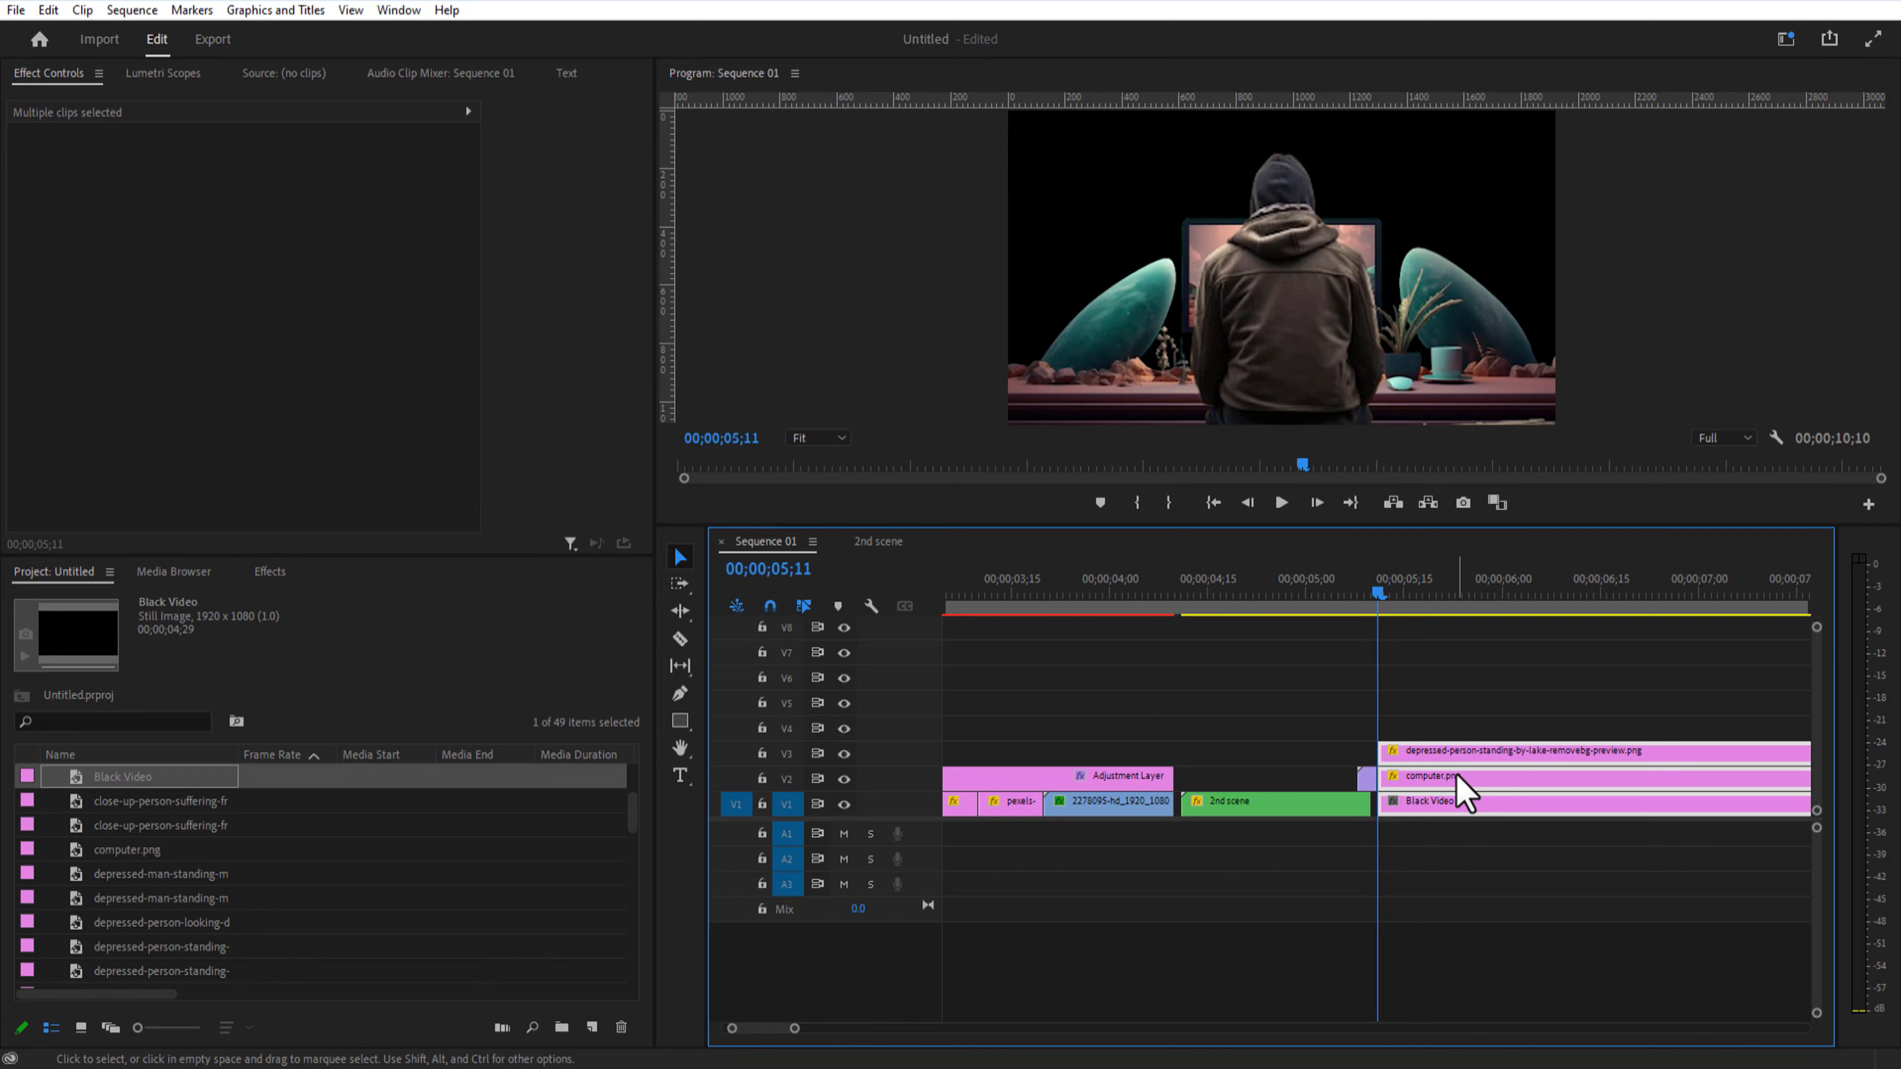
{"action": "left_click", "coordinate": [1448, 712]}
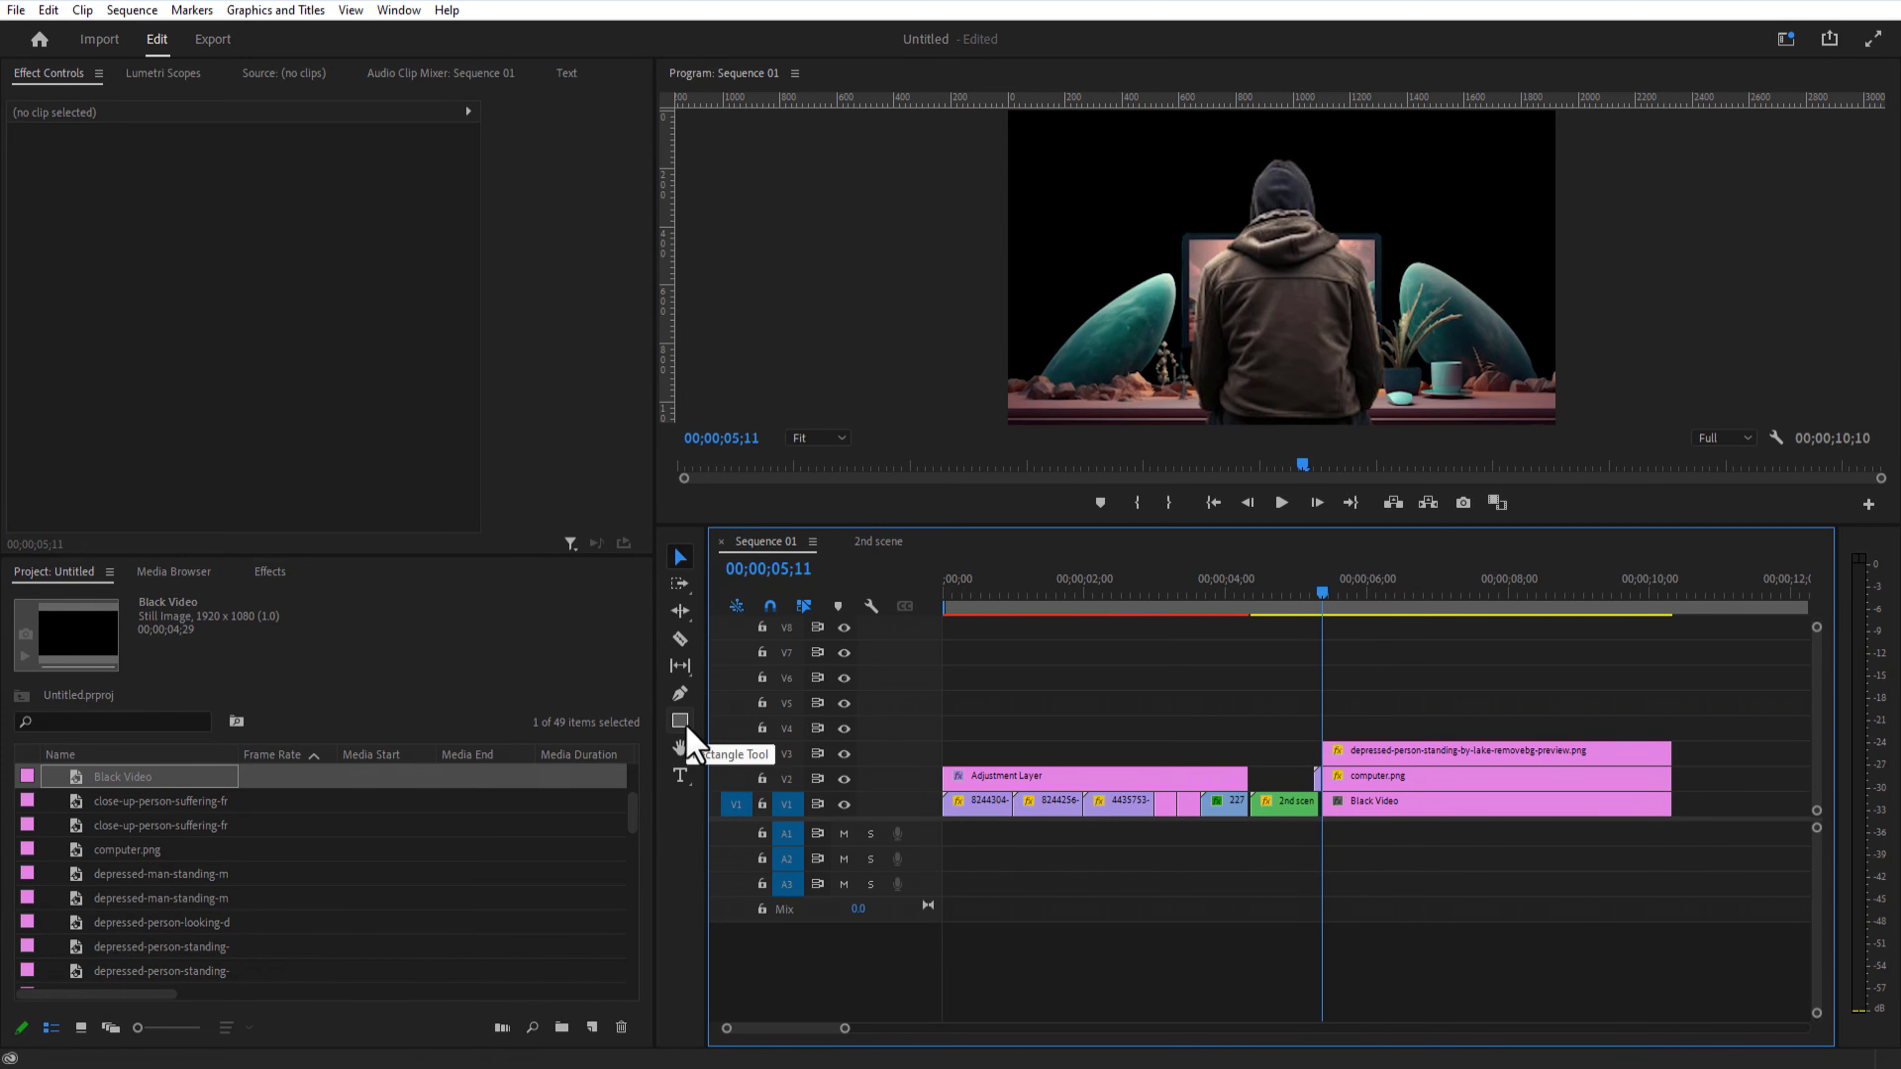
Step: Draw a rectangle in the frame's upper-left area beside the hooded person and fill it with white
{"action": "left_click", "coordinate": [685, 724]}
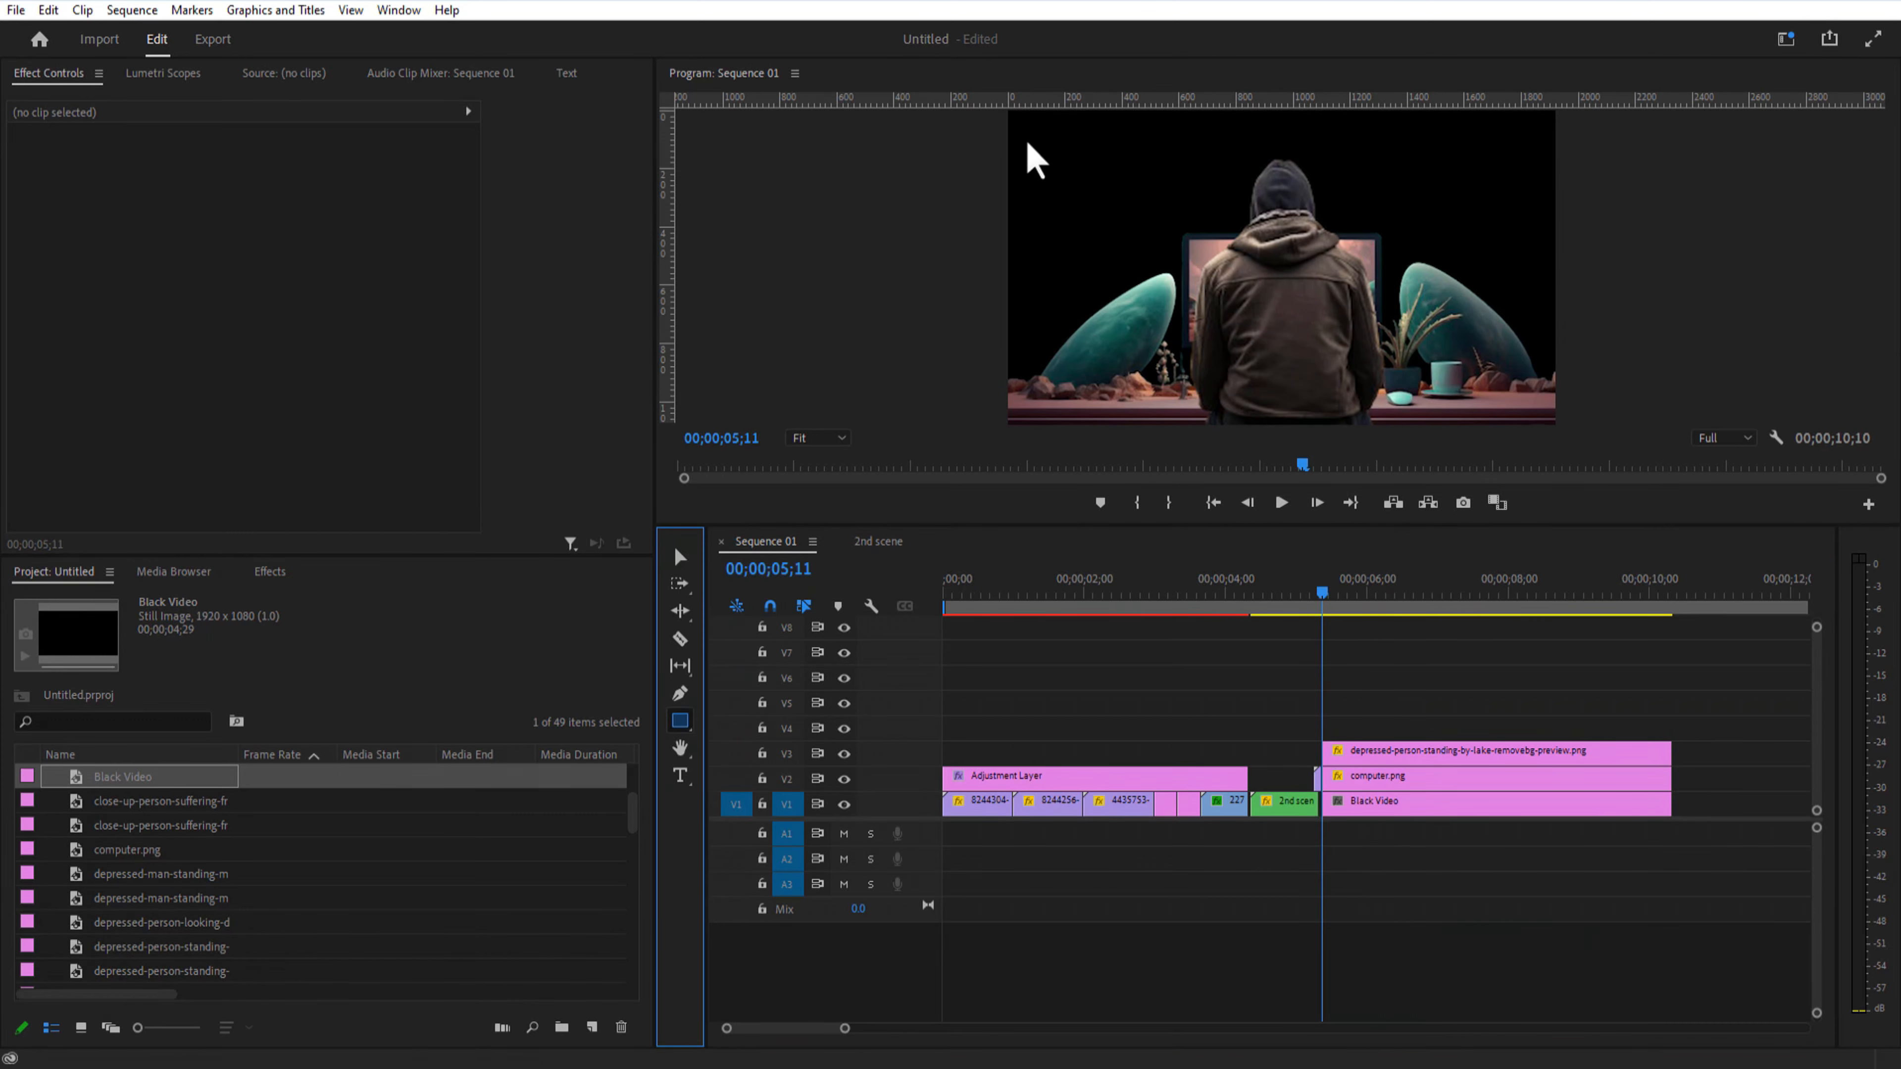
{"action": "left_click_drag", "start_coordinate": [1028, 142], "coordinate": [1032, 247]}
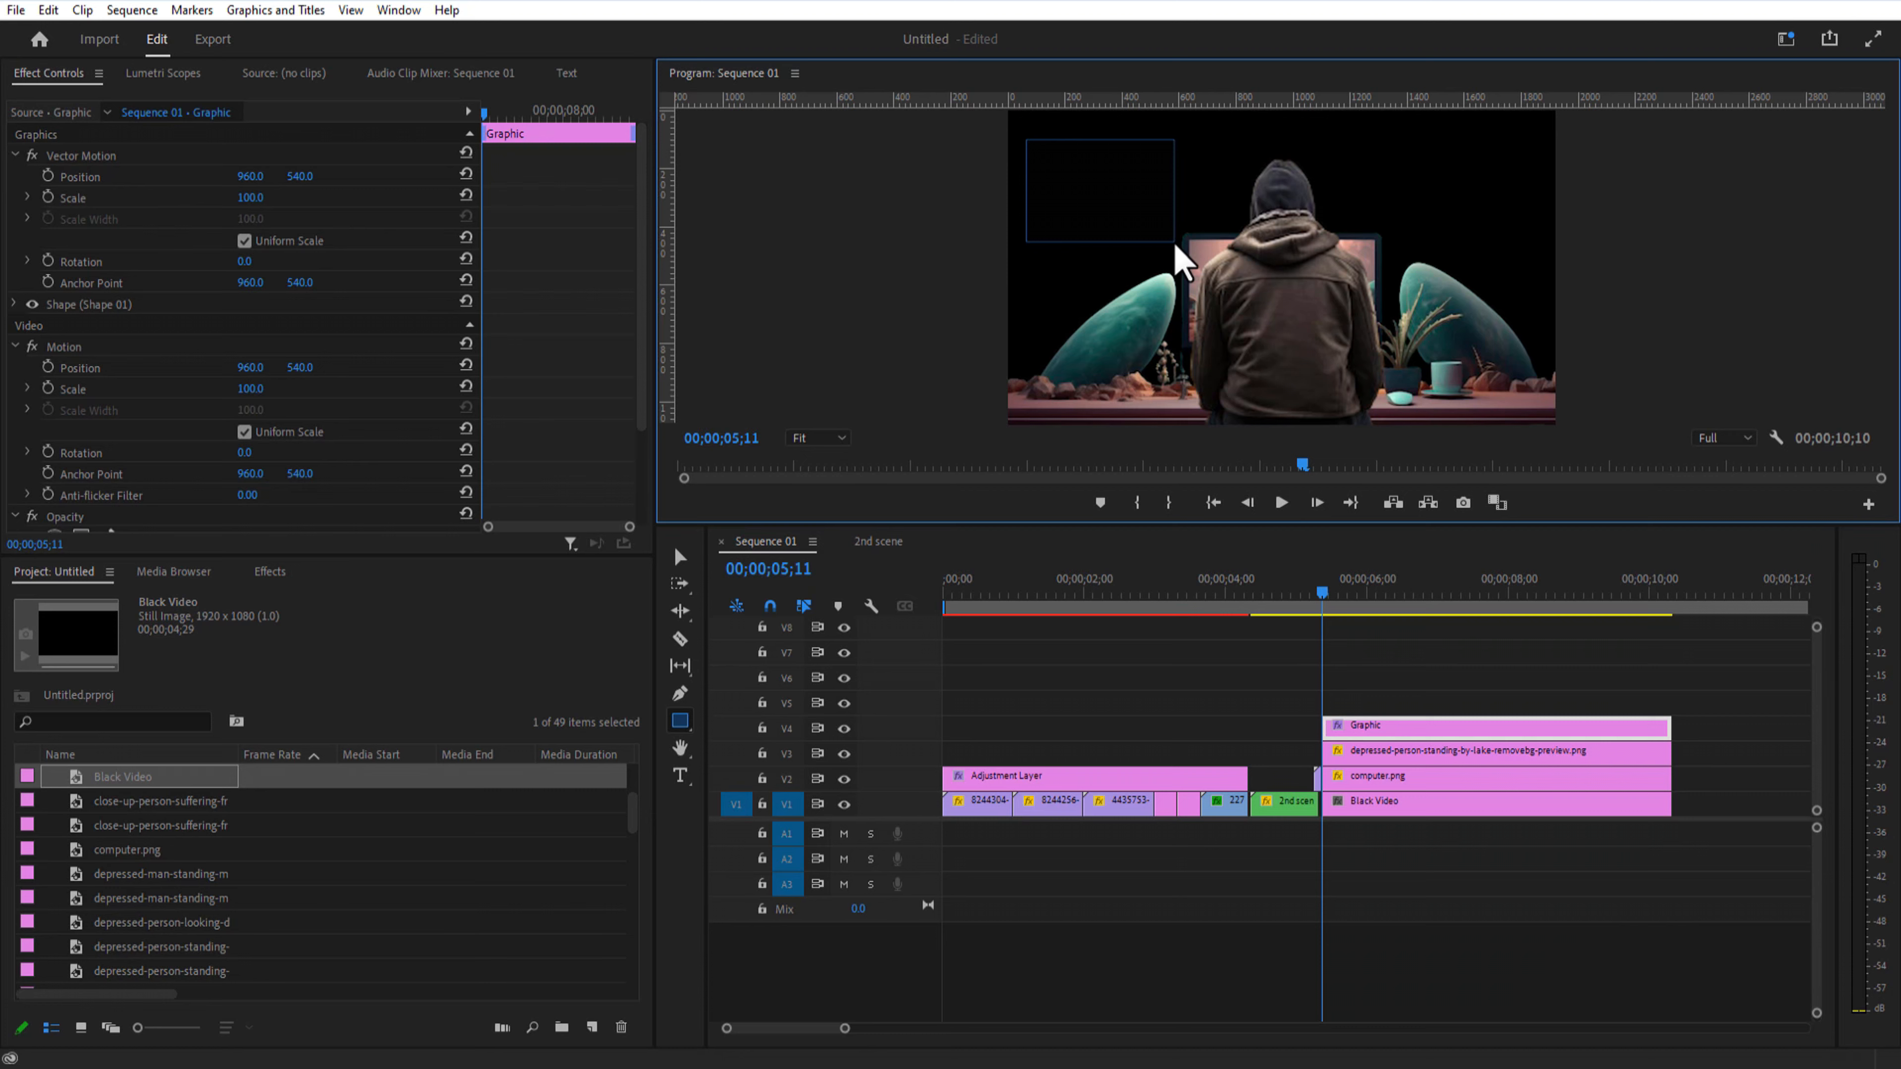
{"action": "left_click", "coordinate": [15, 304]}
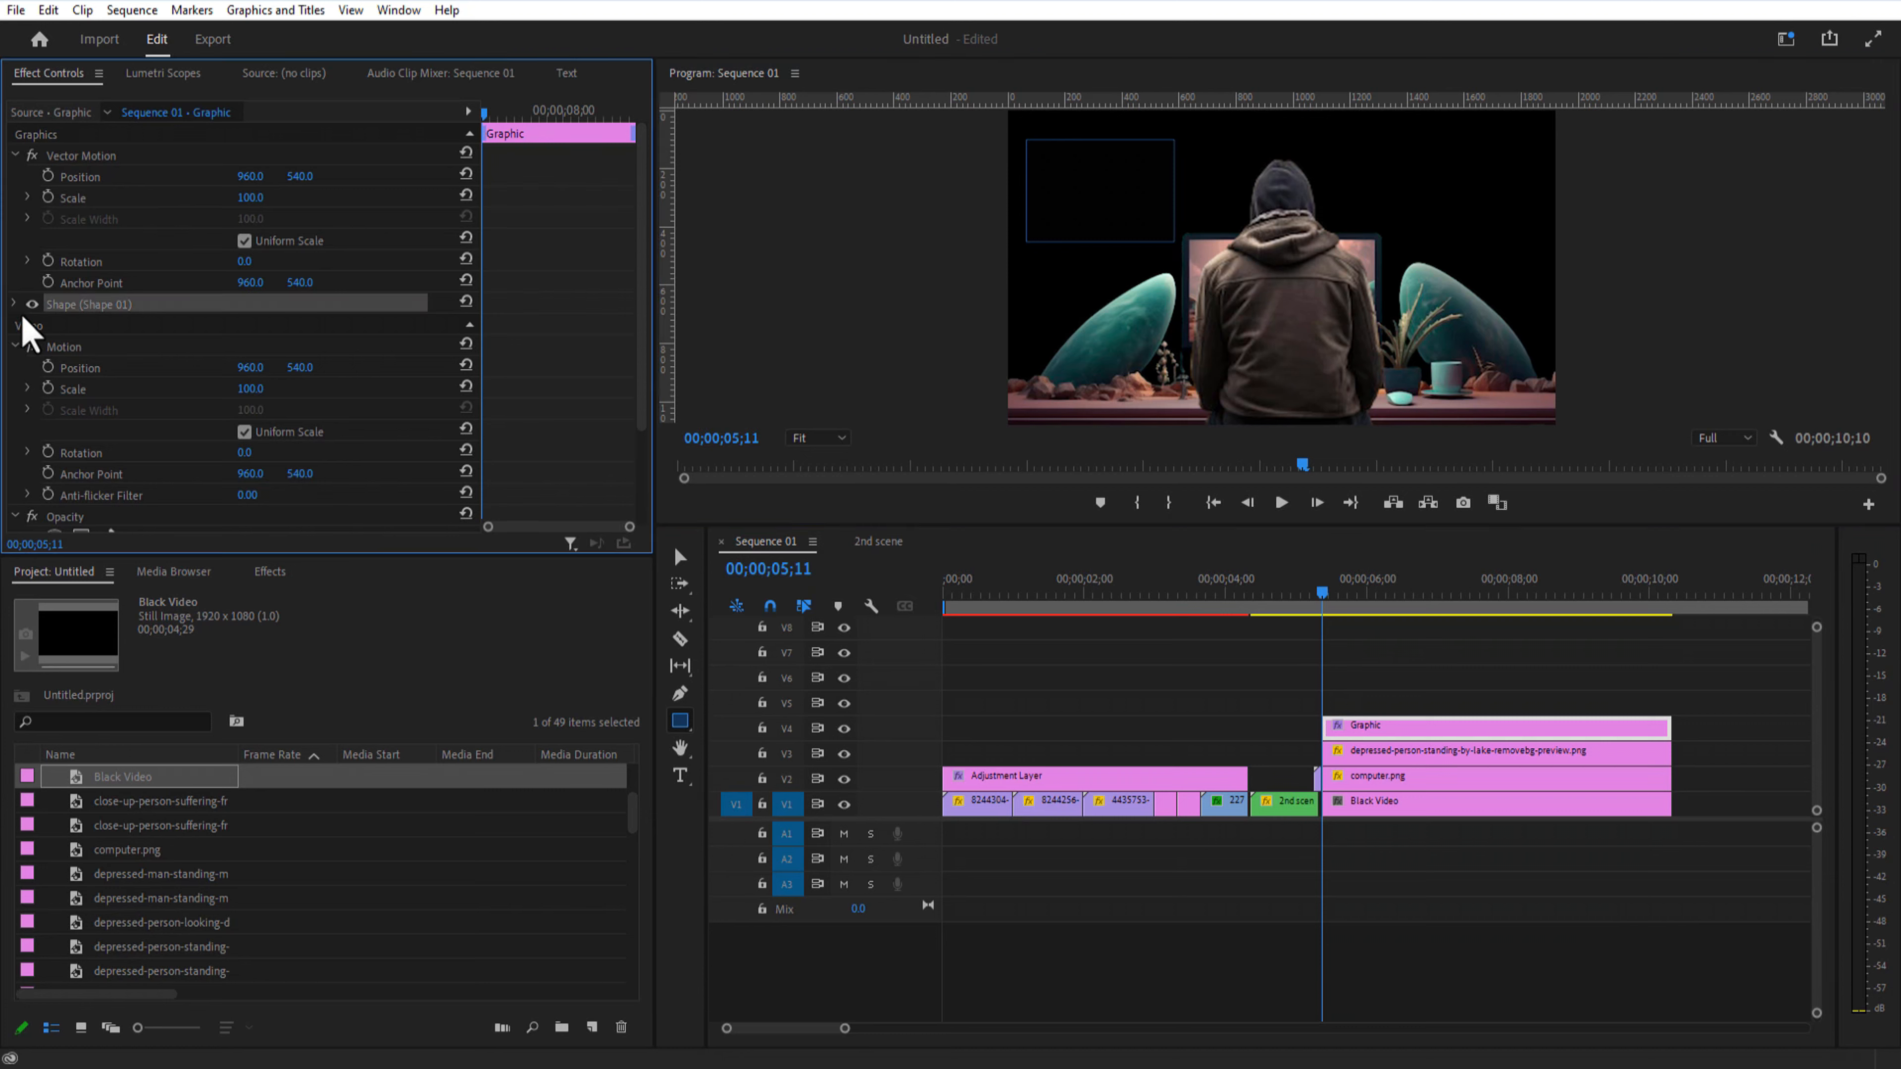
{"action": "left_click", "coordinate": [105, 426]}
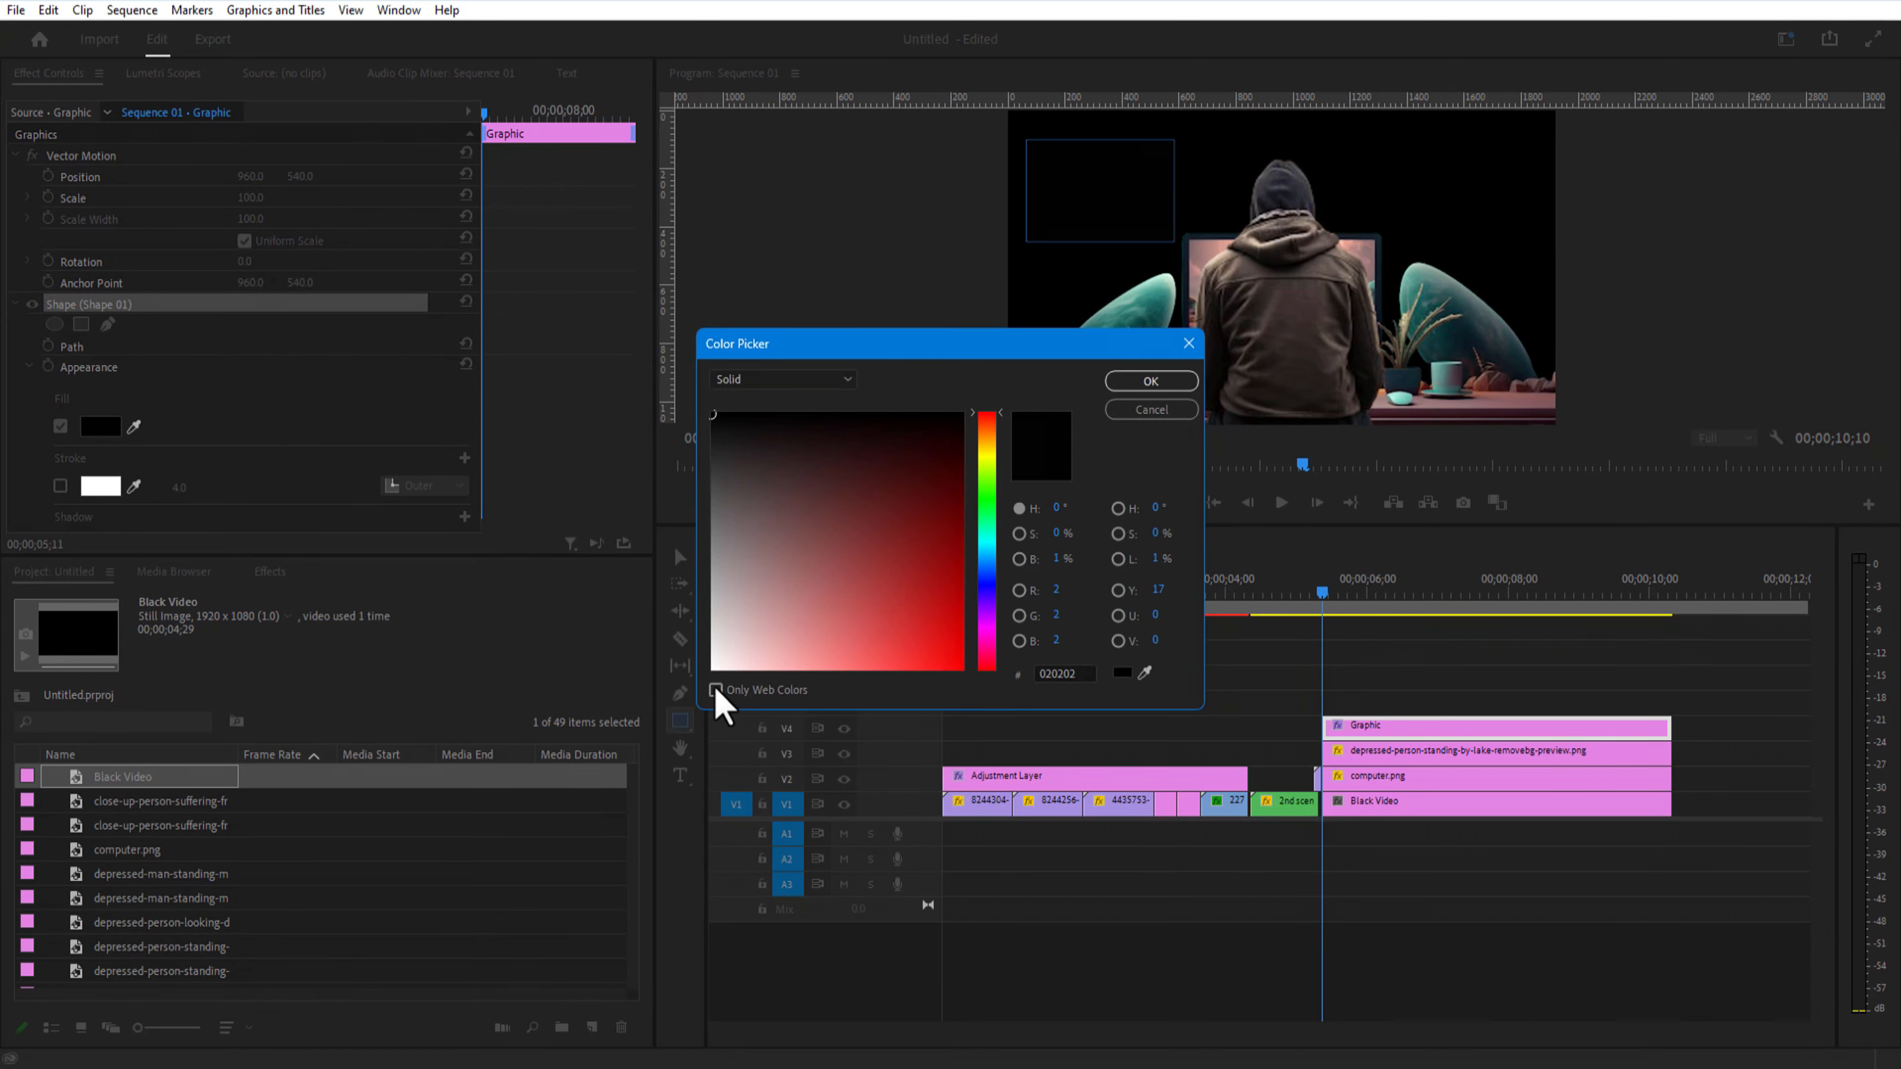
{"action": "left_click", "coordinate": [712, 666]}
{"action": "left_click", "coordinate": [1151, 380]}
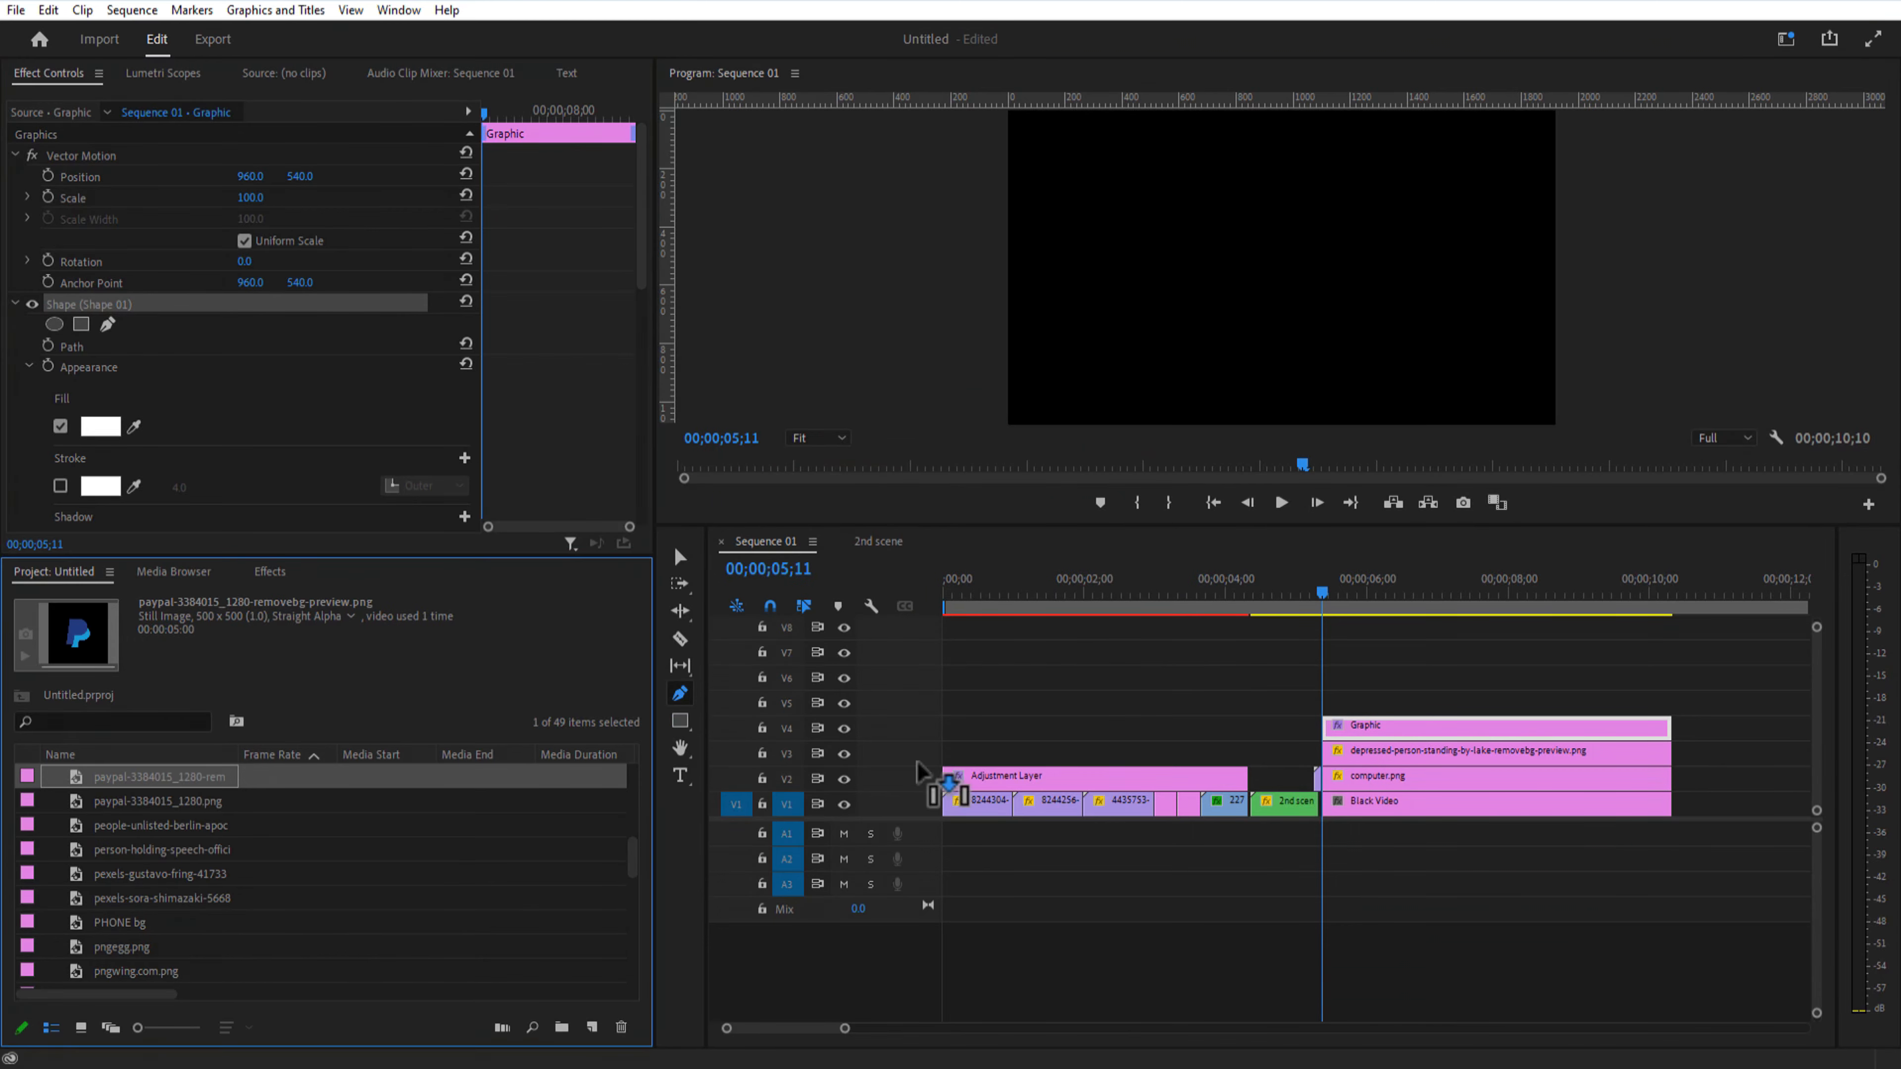
Step: Add paypal-3384015_1280-removebg-preview.png on V5 at 5;11 and centre it on the white rectangle with Position 332, 274
{"action": "left_click_drag", "start_coordinate": [943, 779], "coordinate": [1392, 711]}
{"action": "key", "text": "v"}
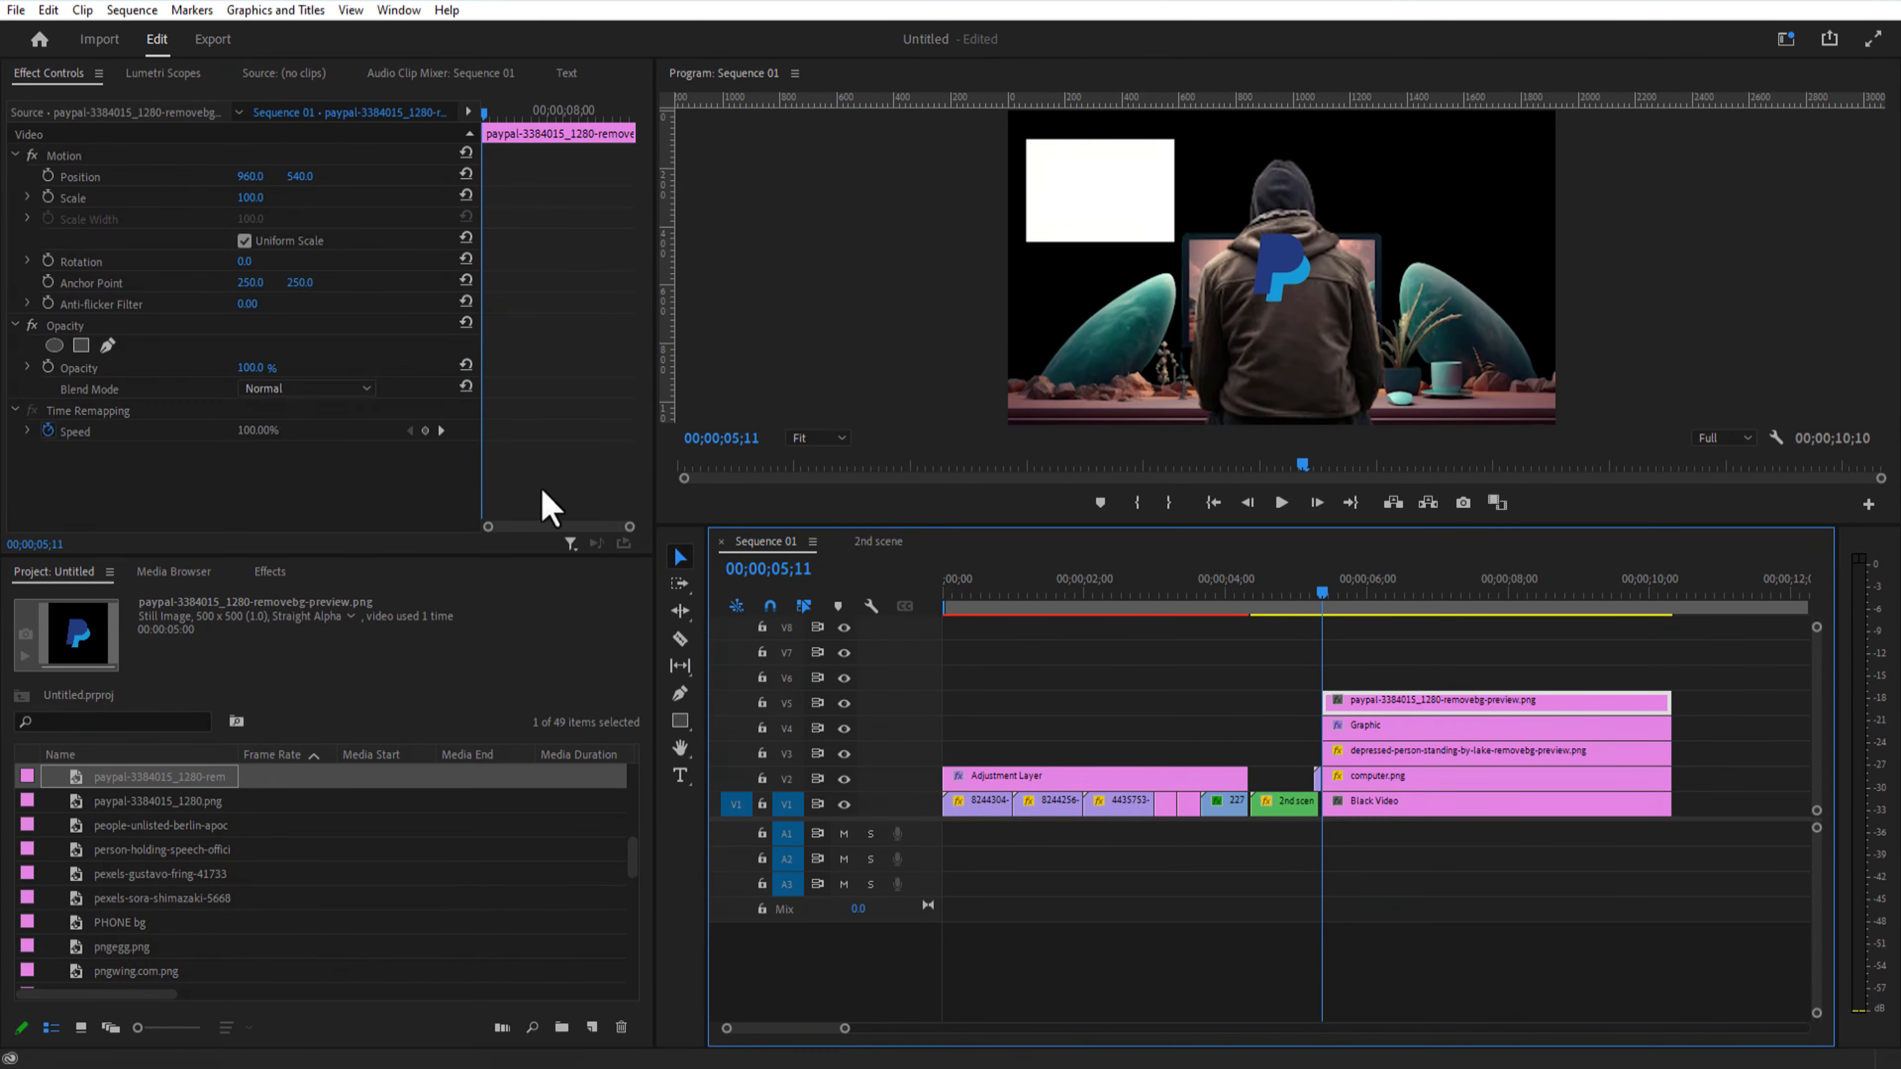
{"action": "left_click_drag", "start_coordinate": [250, 176], "coordinate": [100, 176]}
{"action": "left_click_drag", "start_coordinate": [250, 176], "coordinate": [272, 175]}
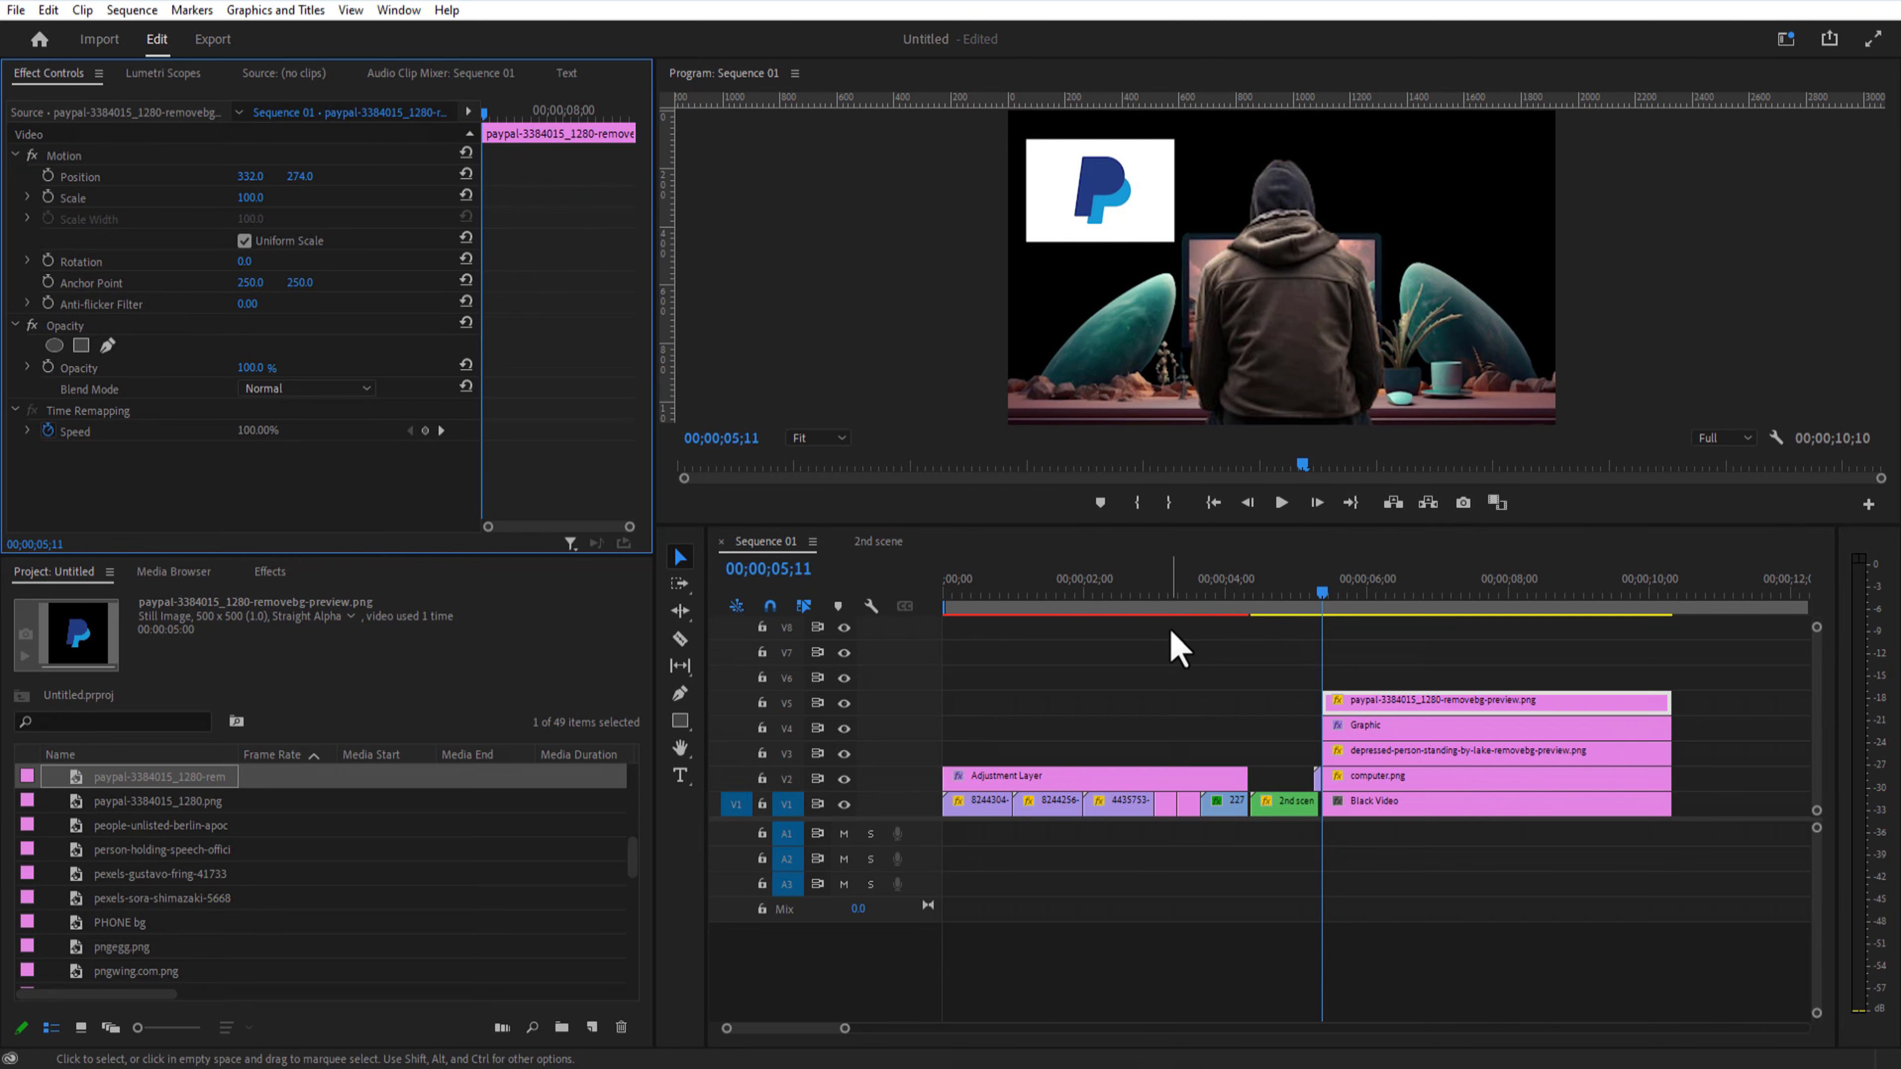
Step: Nest the logo and its white rectangle into a sequence named paypal
{"action": "left_click_drag", "start_coordinate": [1401, 669], "coordinate": [1379, 726]}
{"action": "right_click", "coordinate": [1380, 727]}
{"action": "left_click", "coordinate": [1422, 678]}
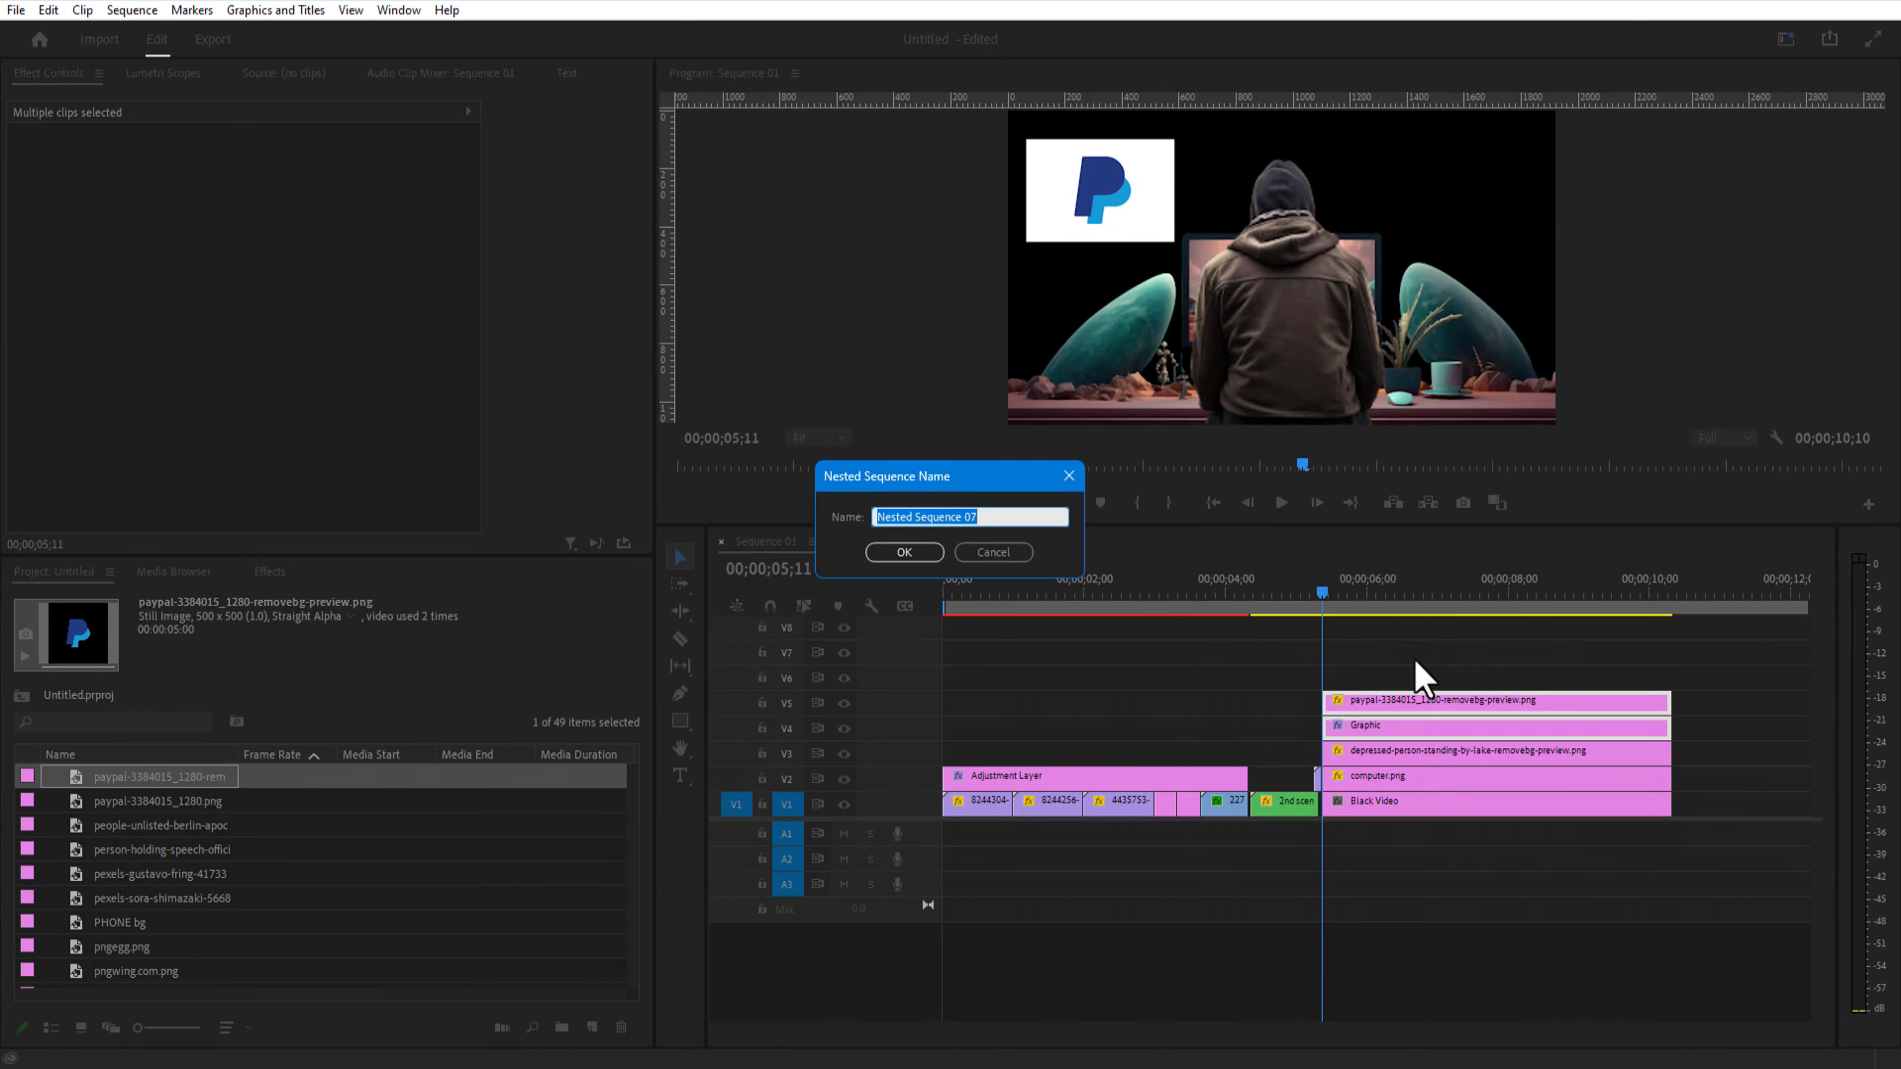
{"action": "type", "text": "paypal"}
{"action": "left_click", "coordinate": [909, 557]}
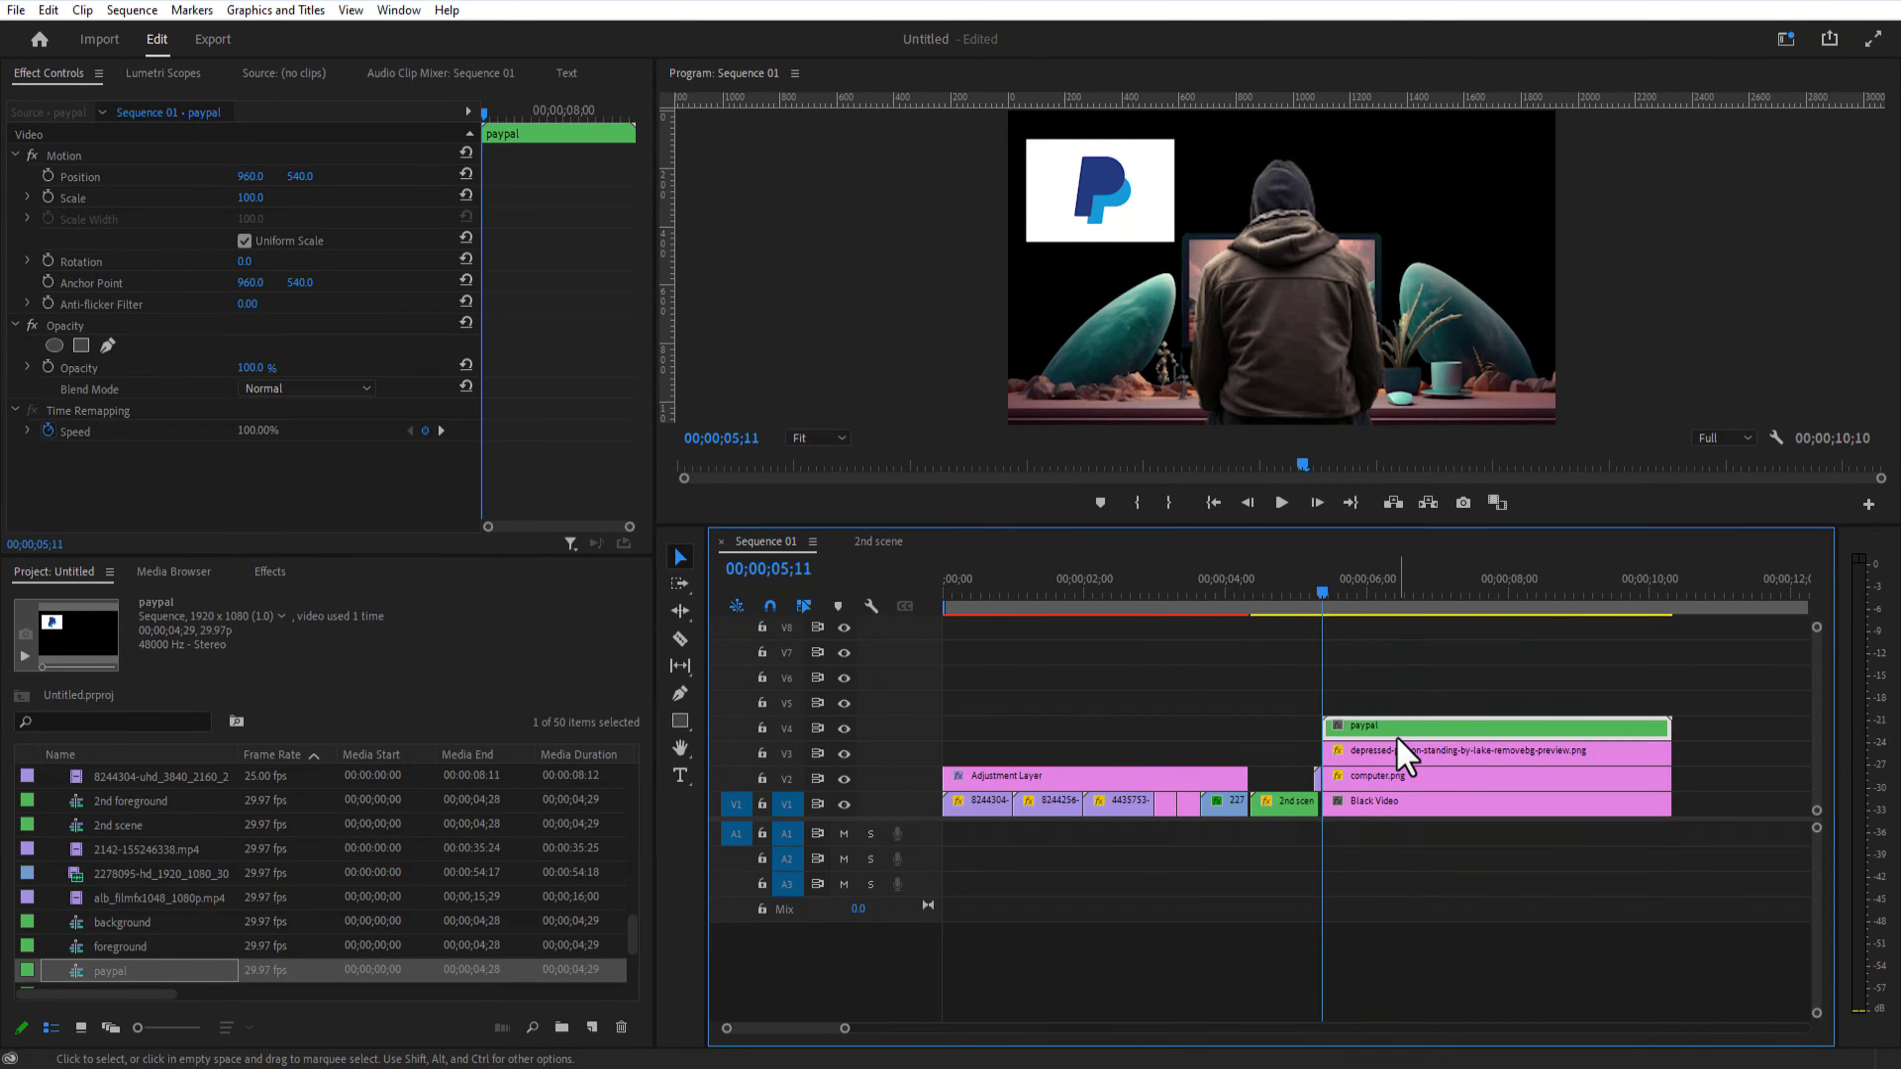
Step: Duplicate the paypal nest onto V5 and V6 and space the three cards evenly in a row, with the V6 copy at Position 2188, 540
{"action": "left_click_drag", "start_coordinate": [1398, 739], "coordinate": [1391, 713]}
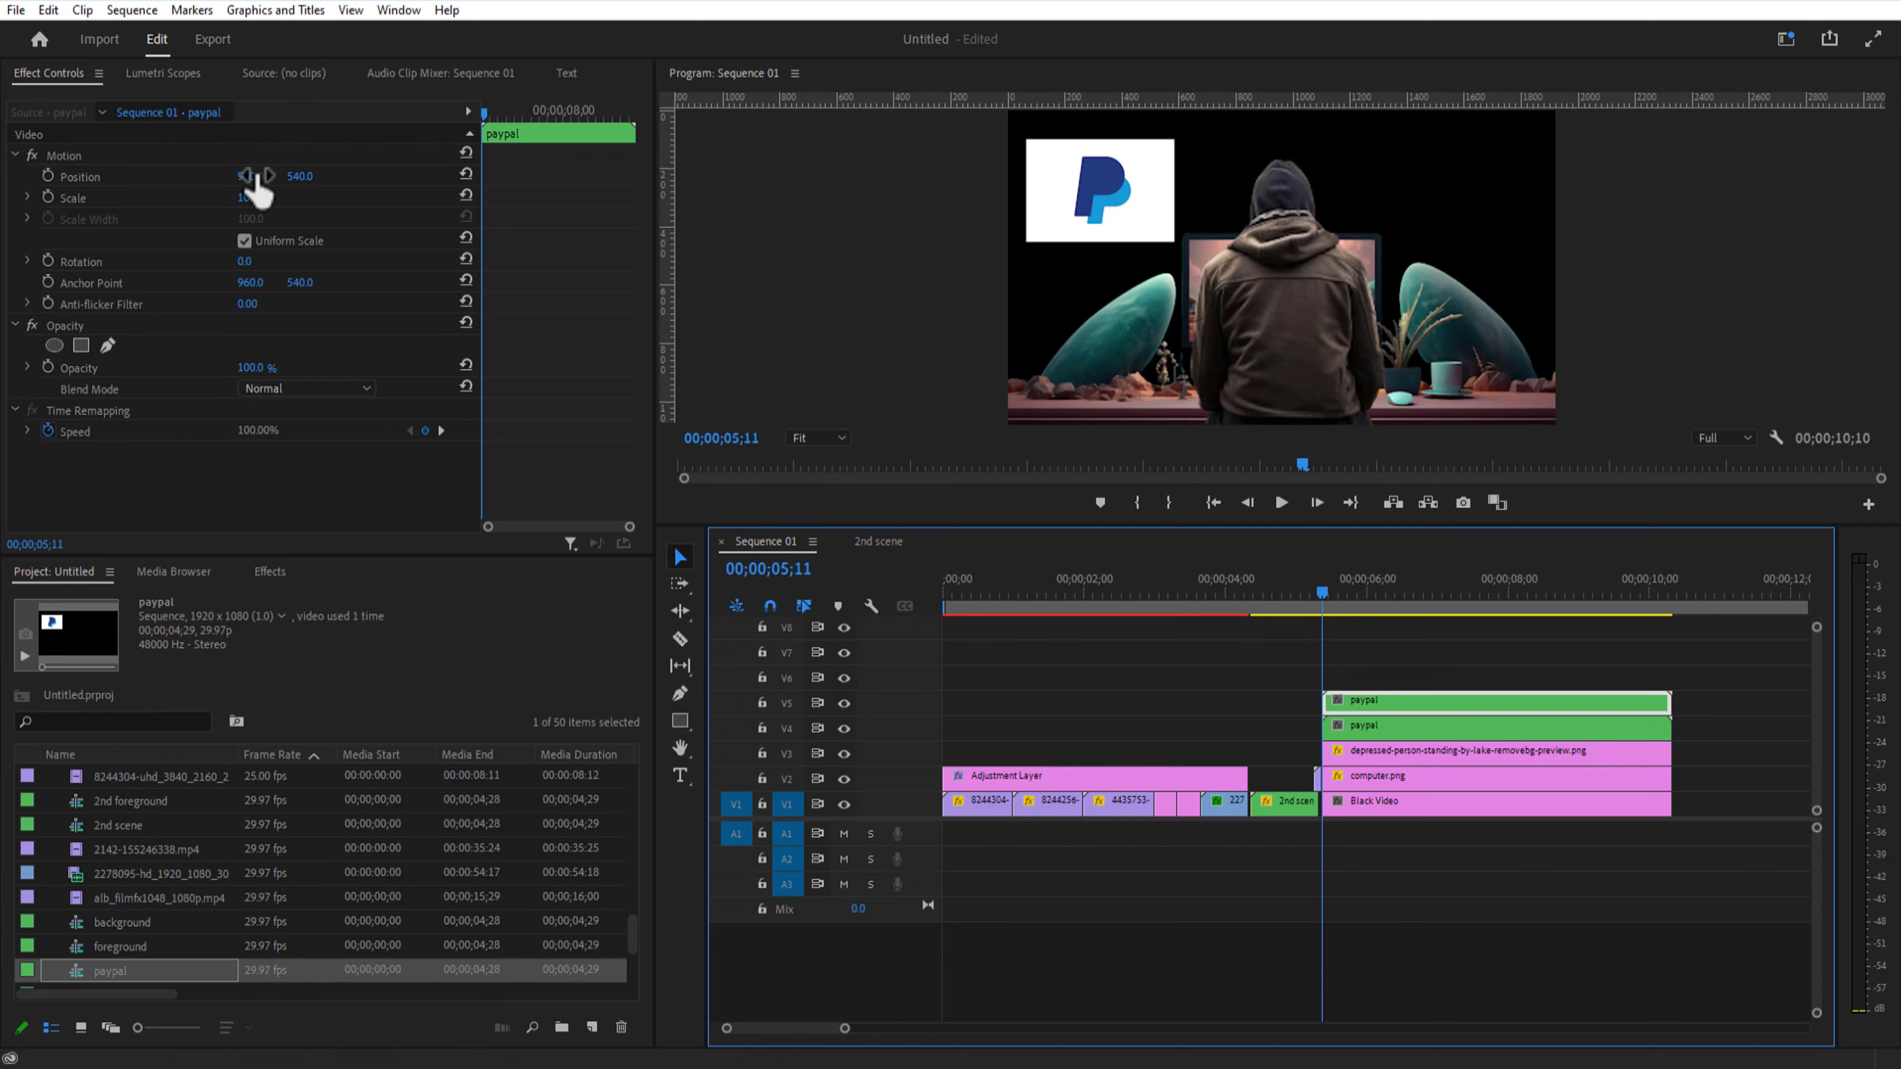
{"action": "left_click_drag", "start_coordinate": [257, 177], "coordinate": [717, 177]}
{"action": "left_click_drag", "start_coordinate": [1375, 704], "coordinate": [1375, 680]}
{"action": "left_click_drag", "start_coordinate": [256, 177], "coordinate": [716, 177]}
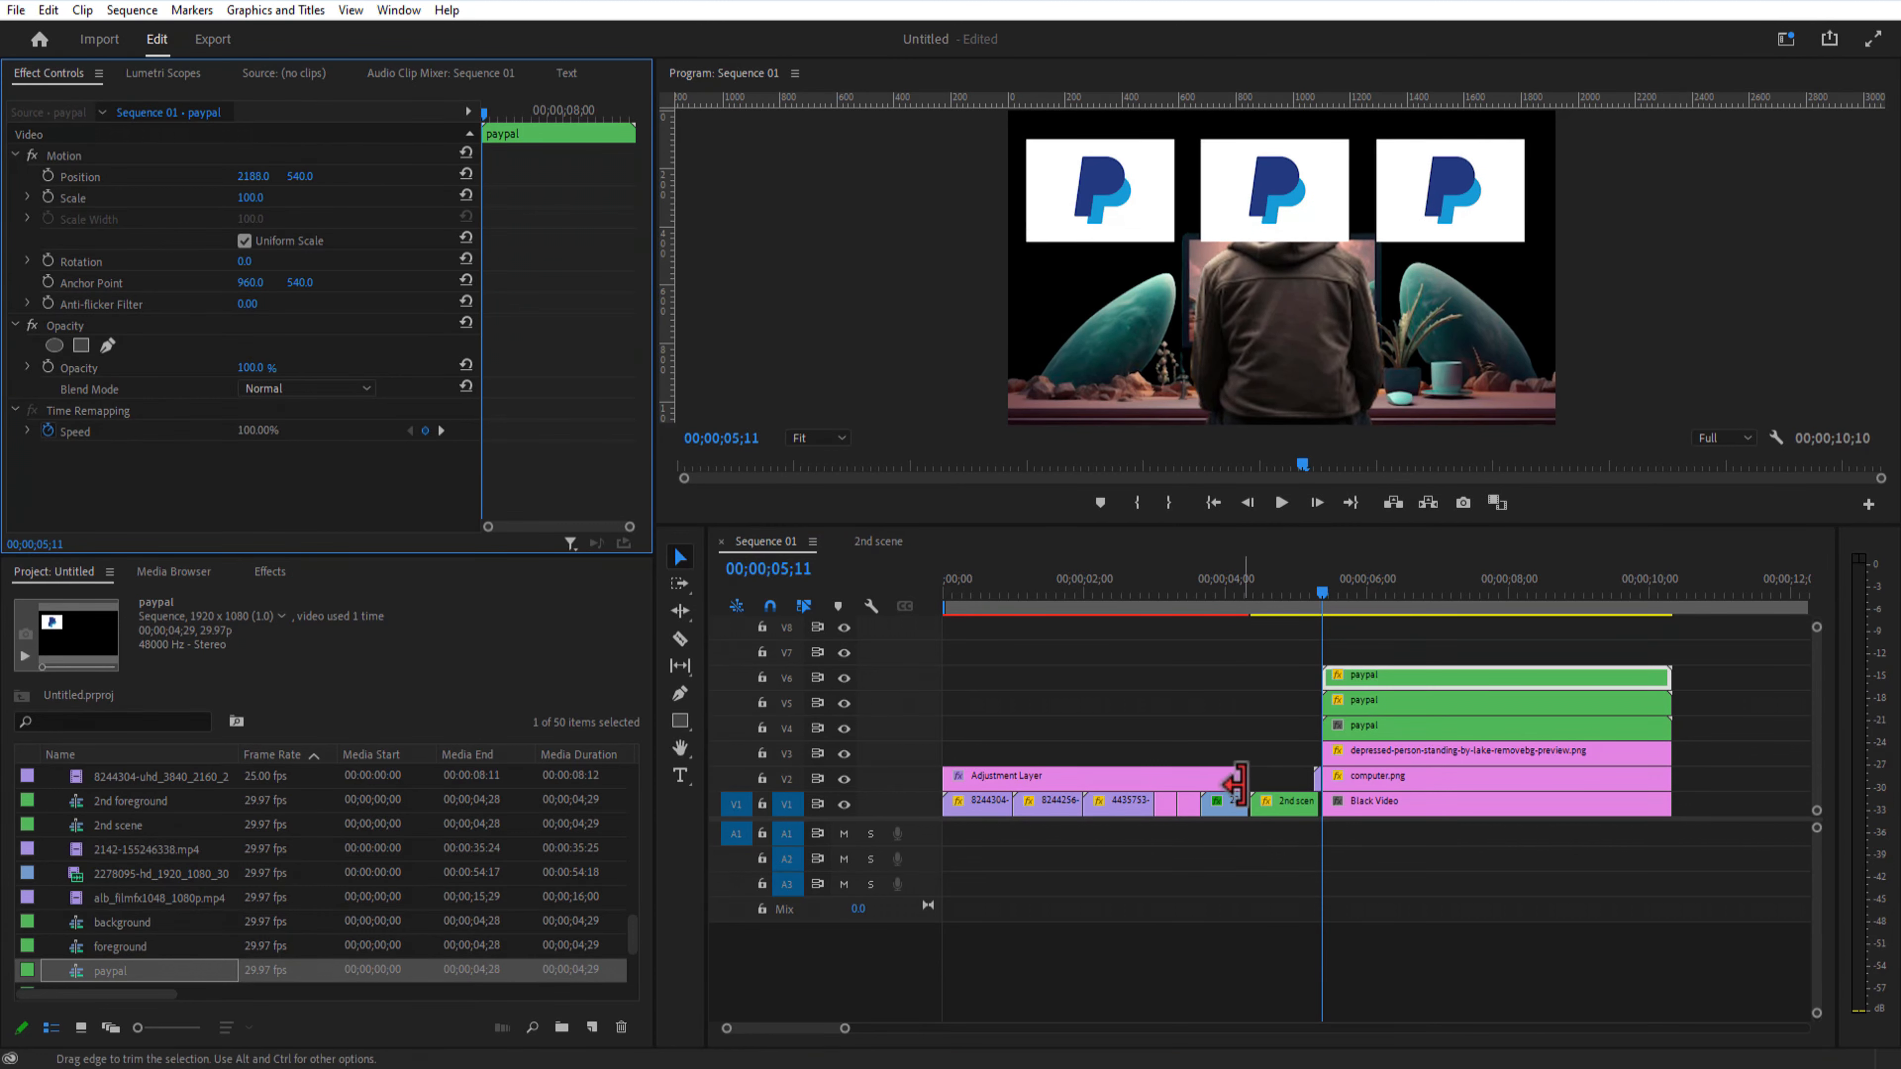
Step: Restack the scene with the three paypal nests on V2 to V4, computer.png on V5 and the person on V6
{"action": "left_click", "coordinate": [1435, 754]}
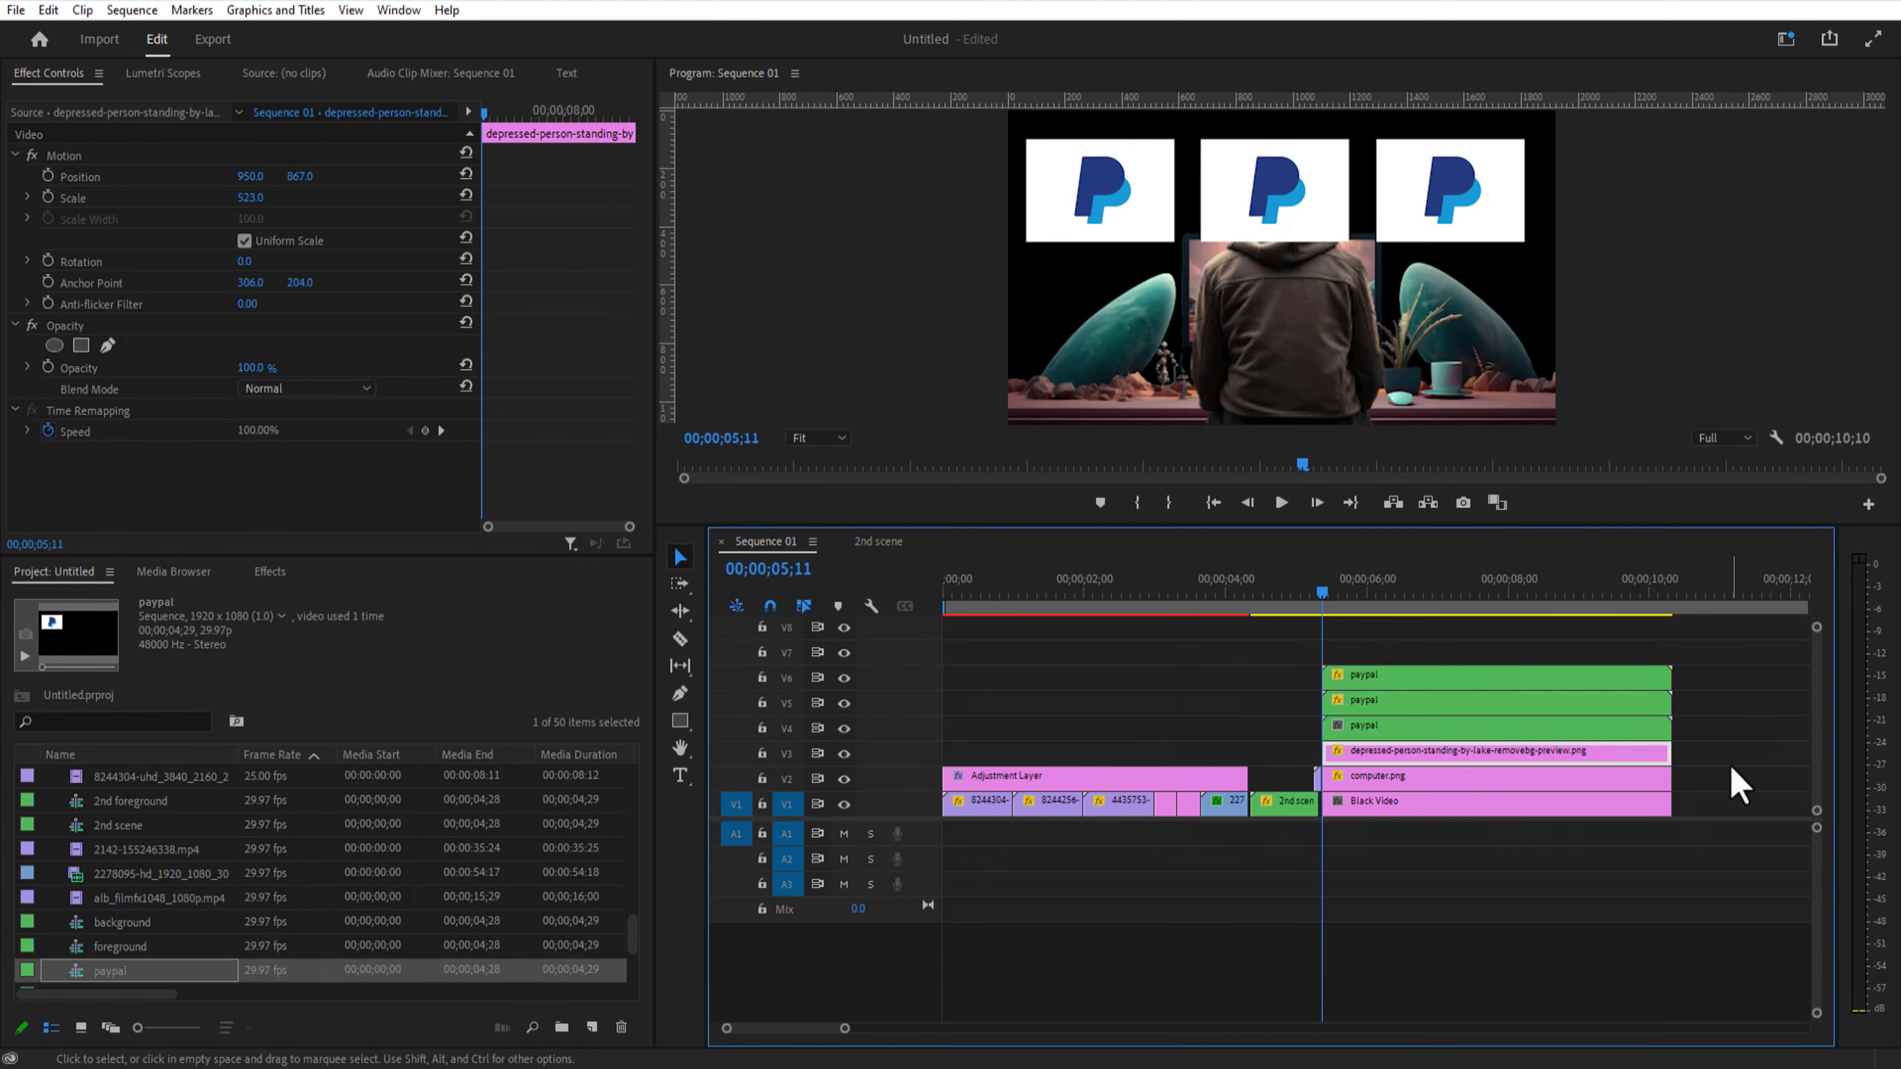
{"action": "left_click_drag", "start_coordinate": [1724, 785], "coordinate": [1647, 757]}
{"action": "left_click_drag", "start_coordinate": [1440, 752], "coordinate": [1437, 629]}
{"action": "left_click_drag", "start_coordinate": [1720, 629], "coordinate": [1562, 737]}
{"action": "left_click_drag", "start_coordinate": [1516, 630], "coordinate": [1507, 679]}
{"action": "left_click", "coordinate": [1197, 711]}
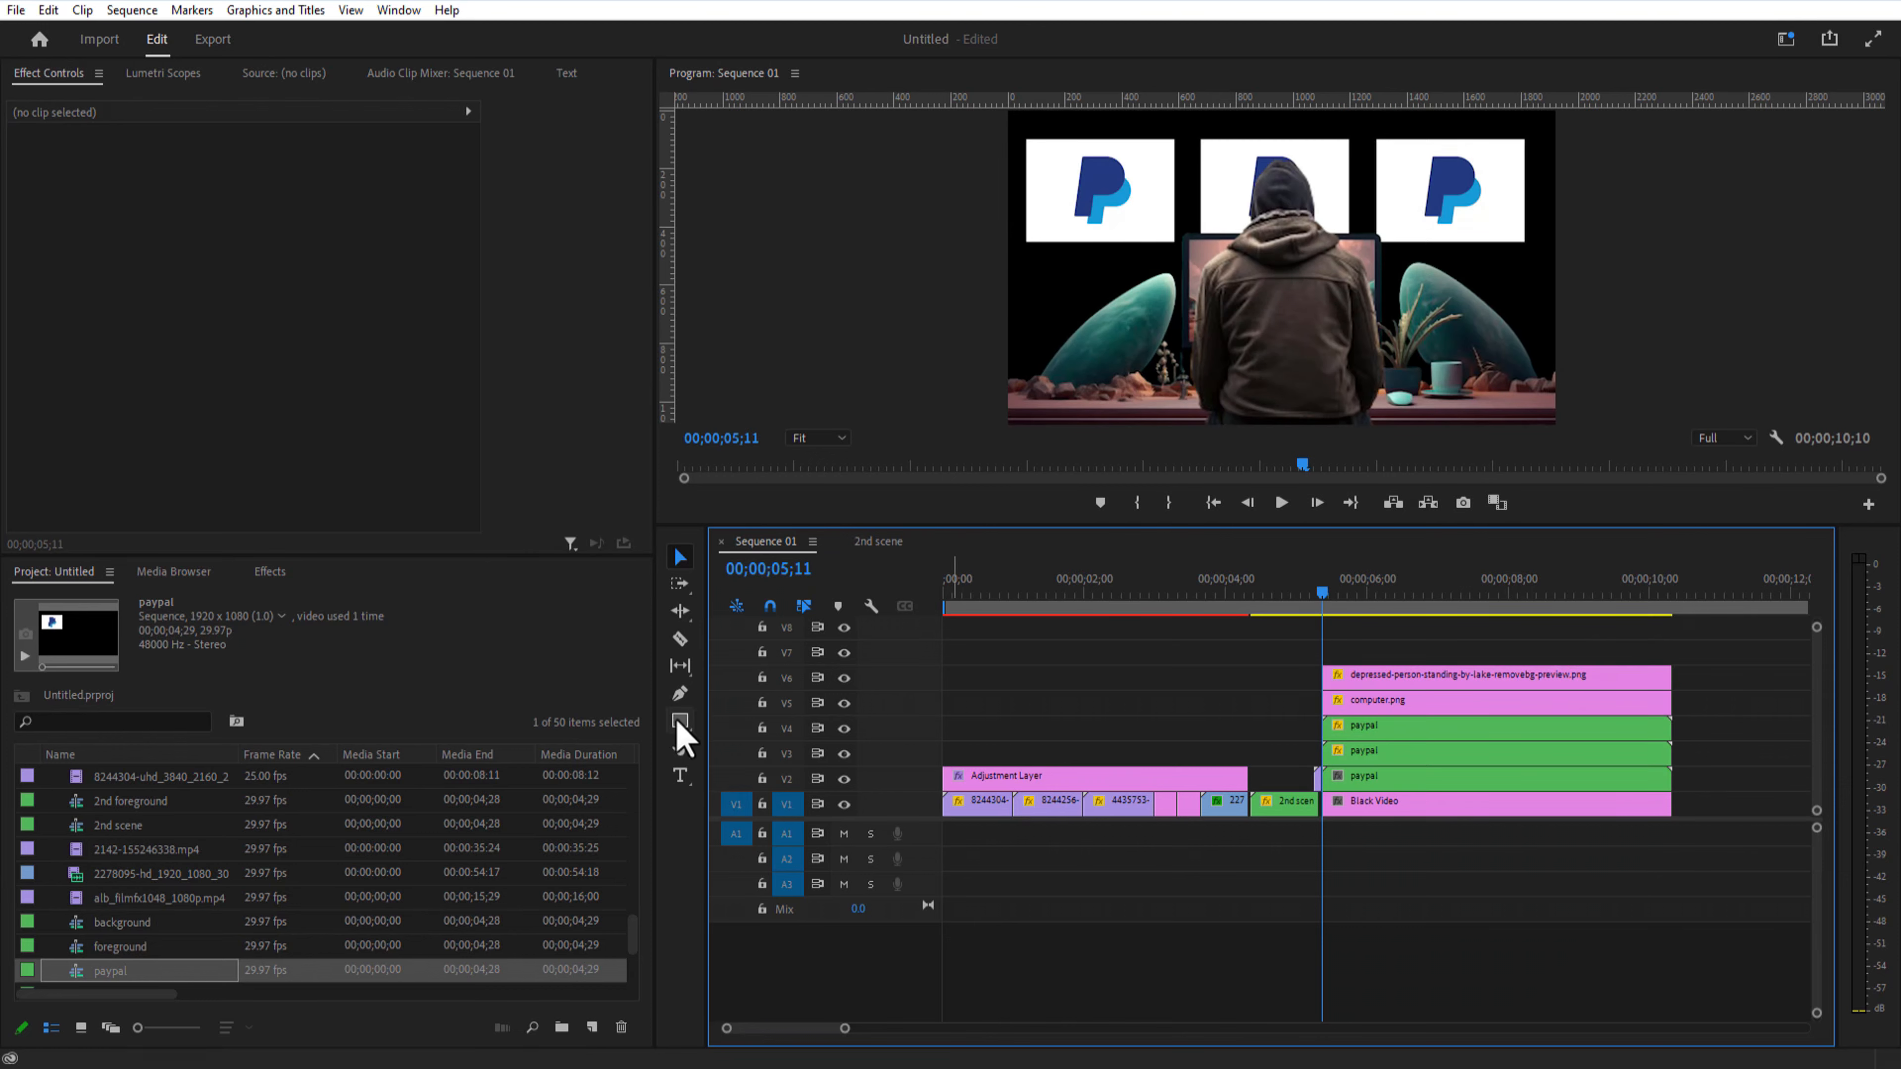
Step: Add a text layer reading RIPPING OFF on V7, over the frame beneath the paypal cards
{"action": "left_click", "coordinate": [678, 775]}
{"action": "left_click", "coordinate": [1054, 292]}
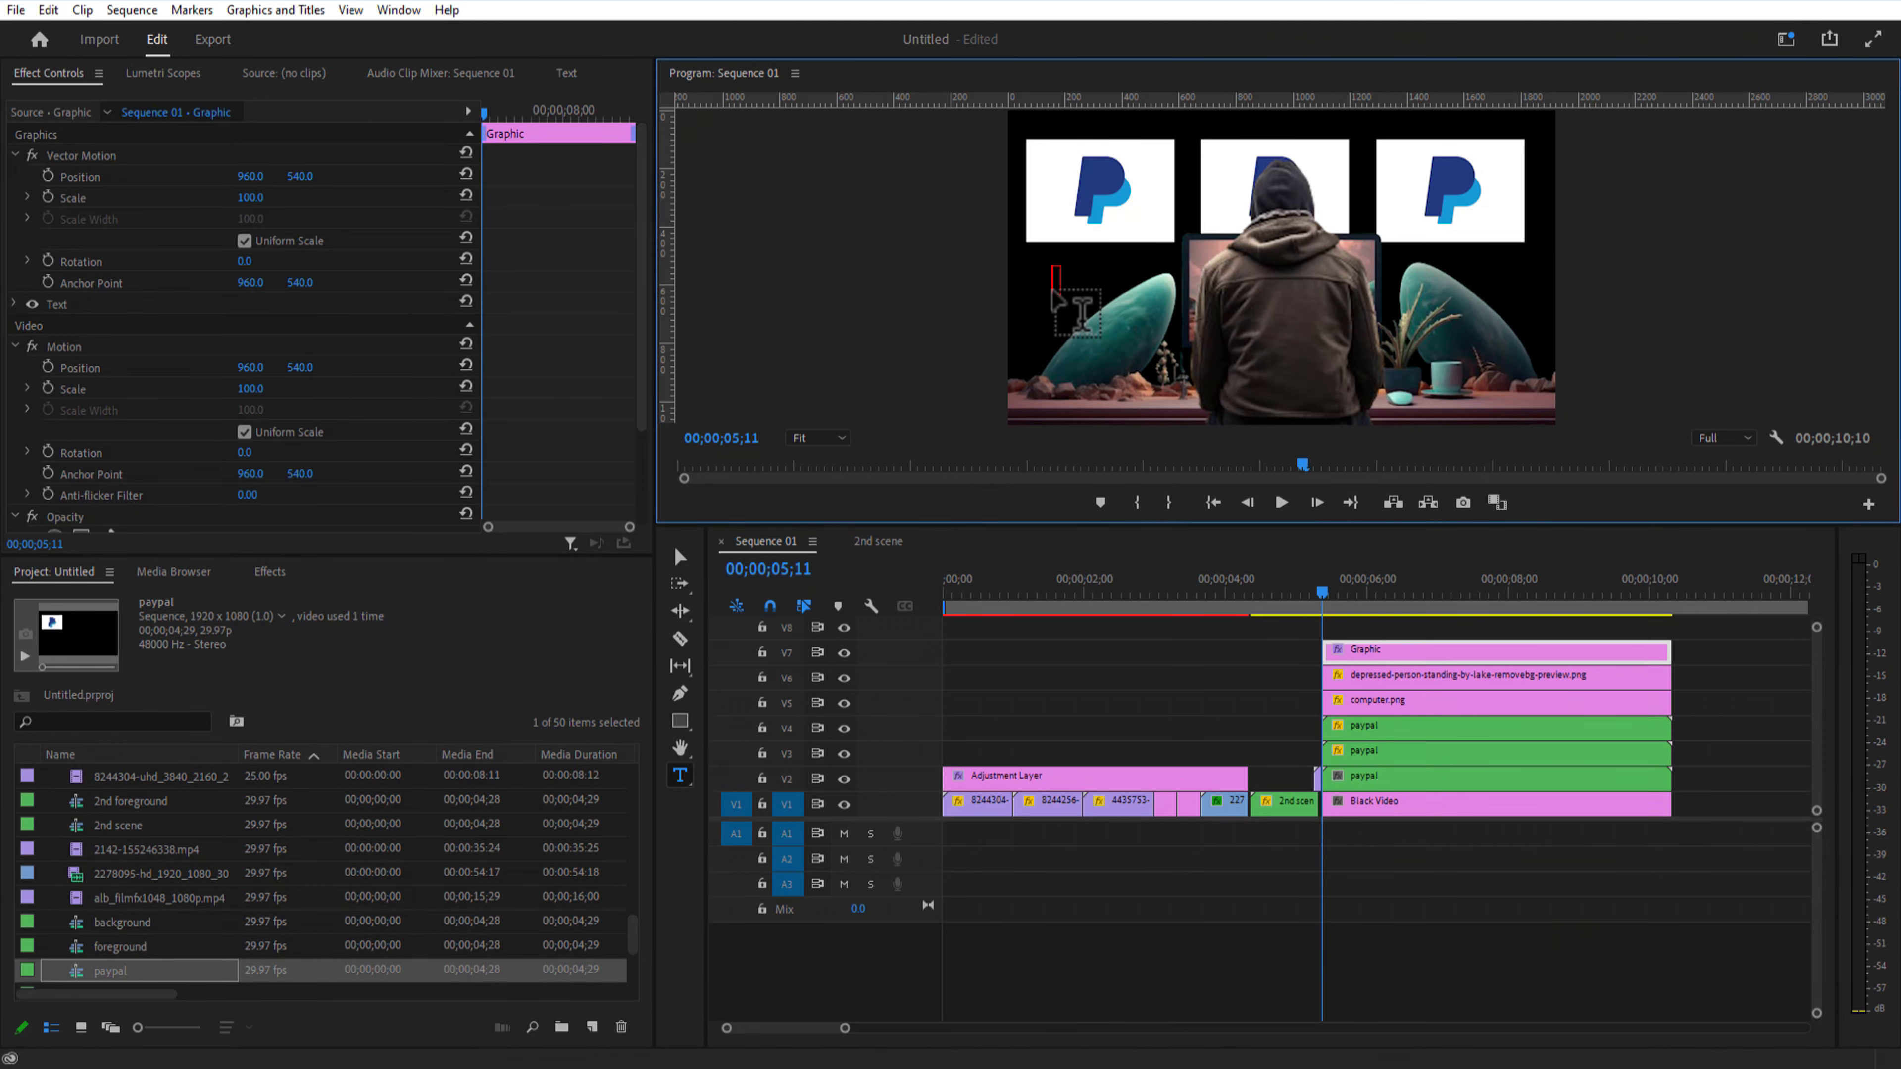
{"action": "type", "text": "RIPPING OFF"}
Step: Give the RIPPING OFF text a white fill and font size 202, and shift it horizontally to Position X 1069
{"action": "left_click", "coordinate": [14, 304]}
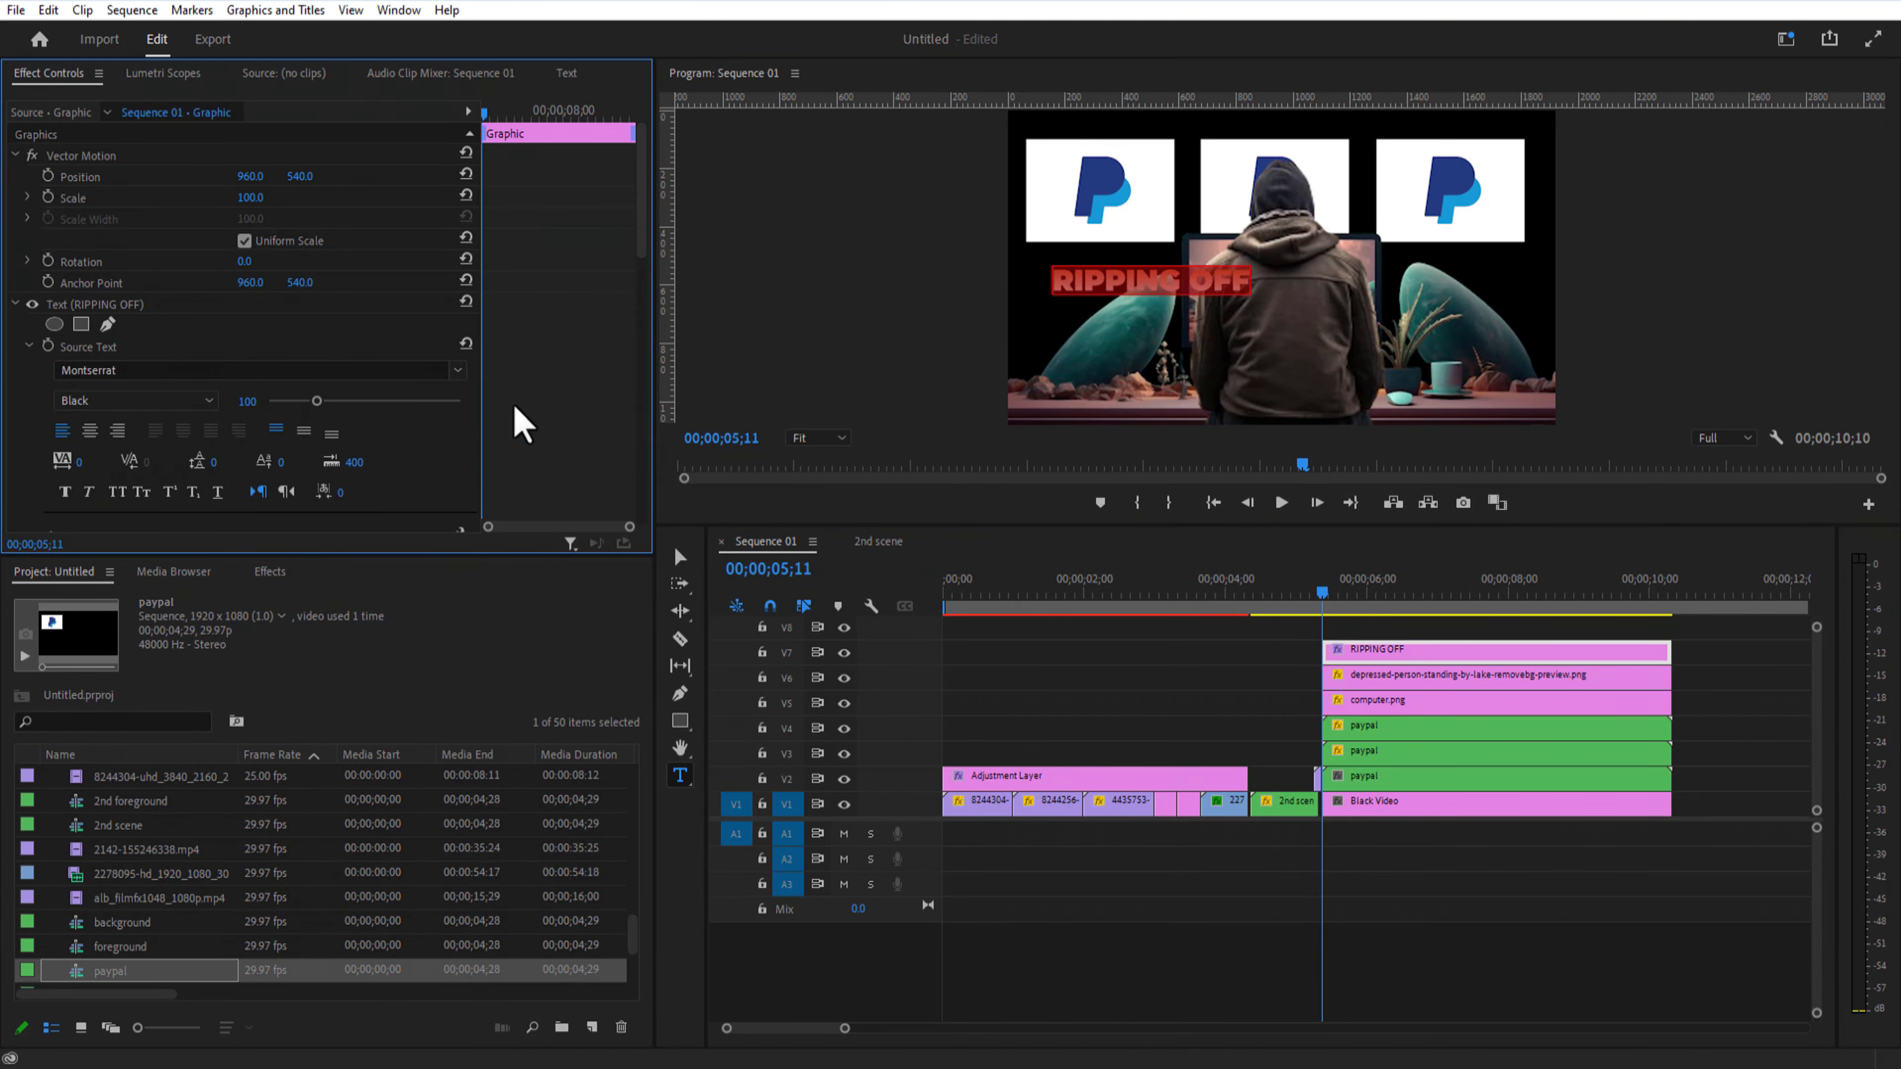
{"action": "left_click_drag", "start_coordinate": [645, 263], "coordinate": [636, 311]}
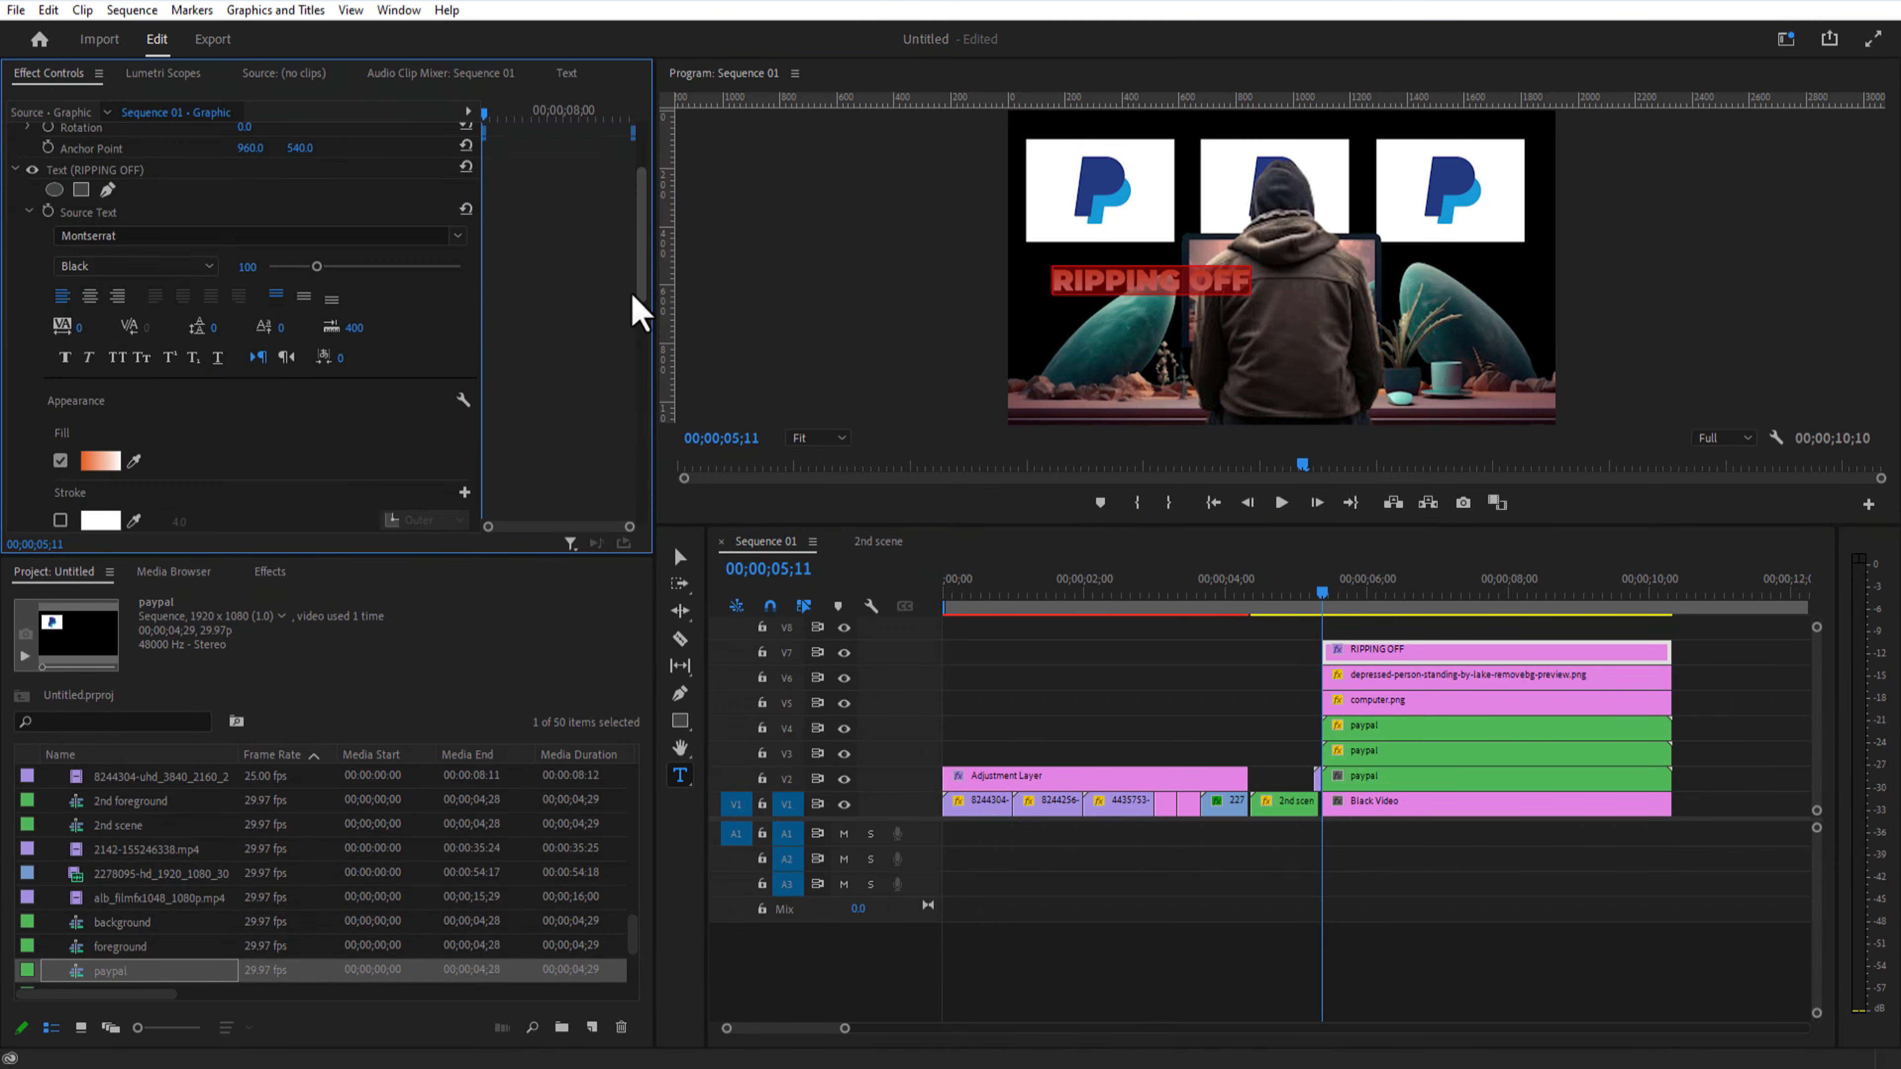
{"action": "left_click", "coordinate": [101, 460]}
{"action": "left_click", "coordinate": [716, 695]}
{"action": "left_click", "coordinate": [1183, 406]}
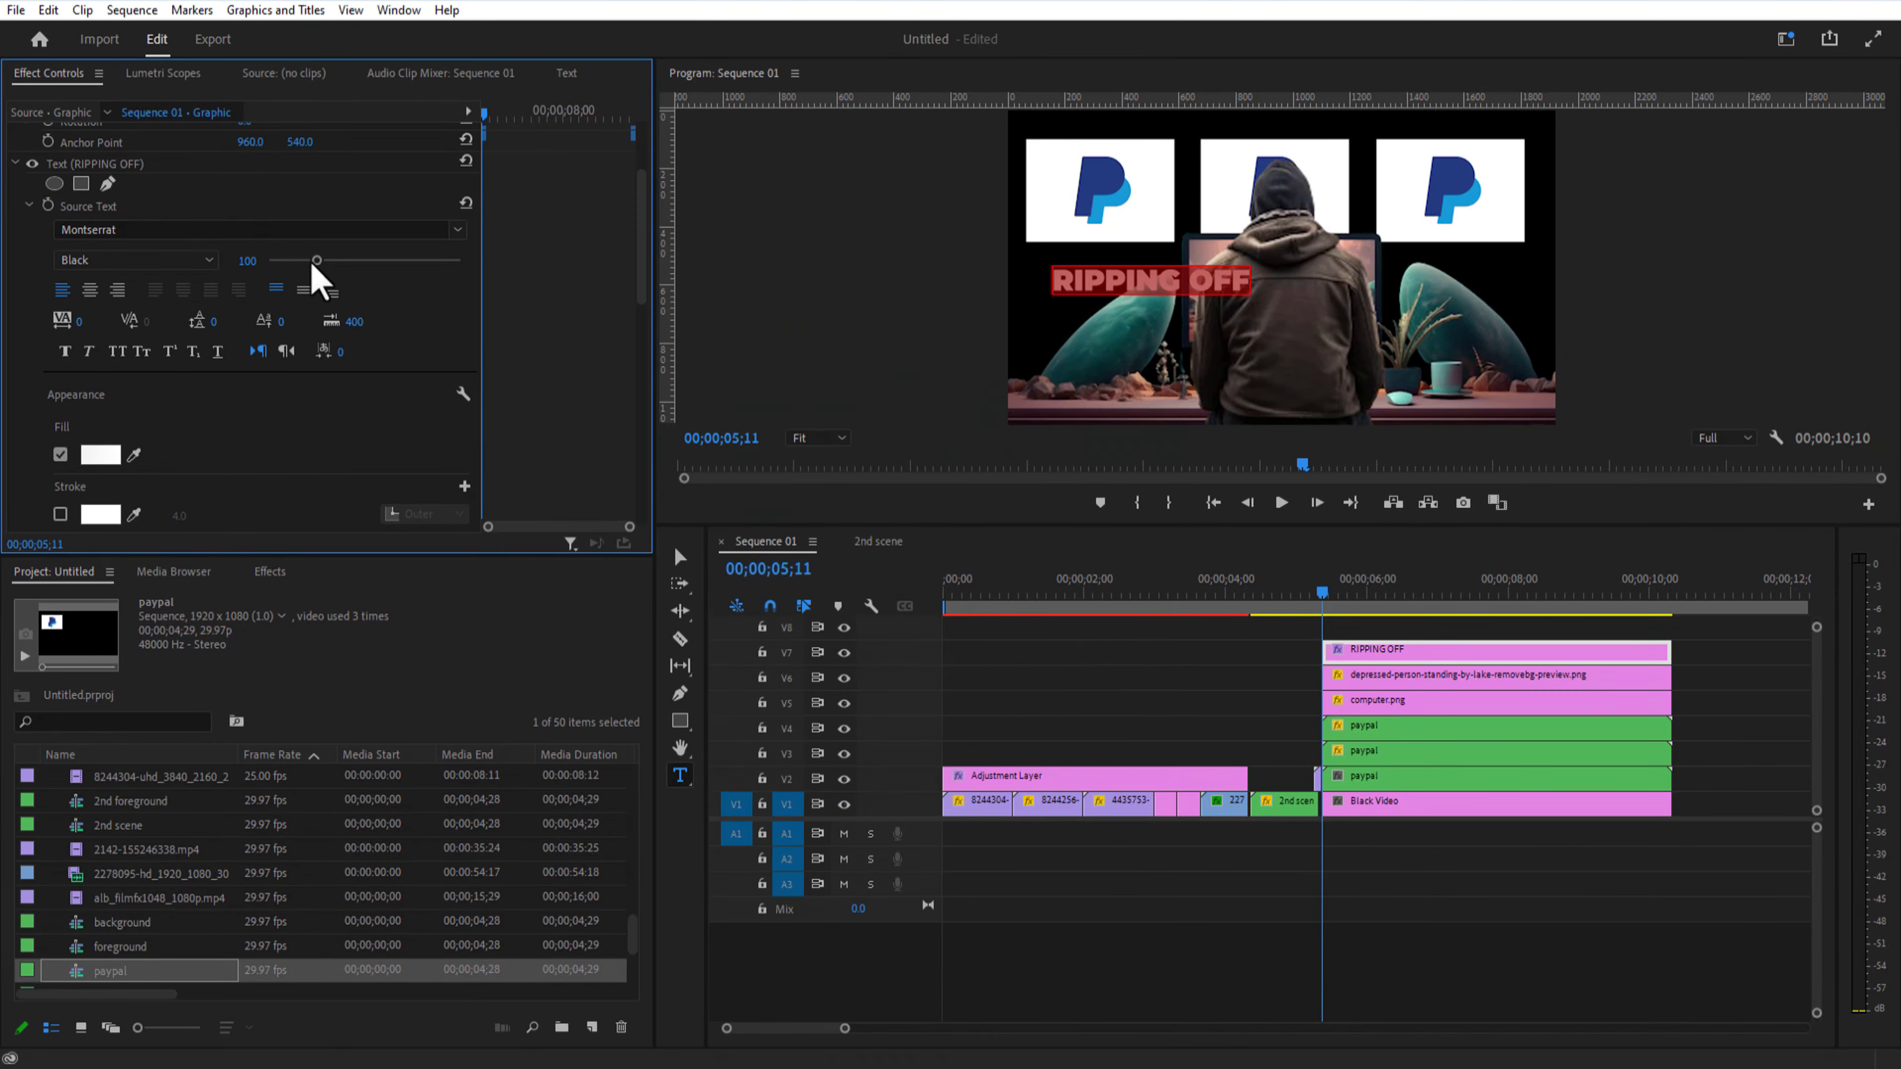
{"action": "left_click_drag", "start_coordinate": [315, 262], "coordinate": [368, 279]}
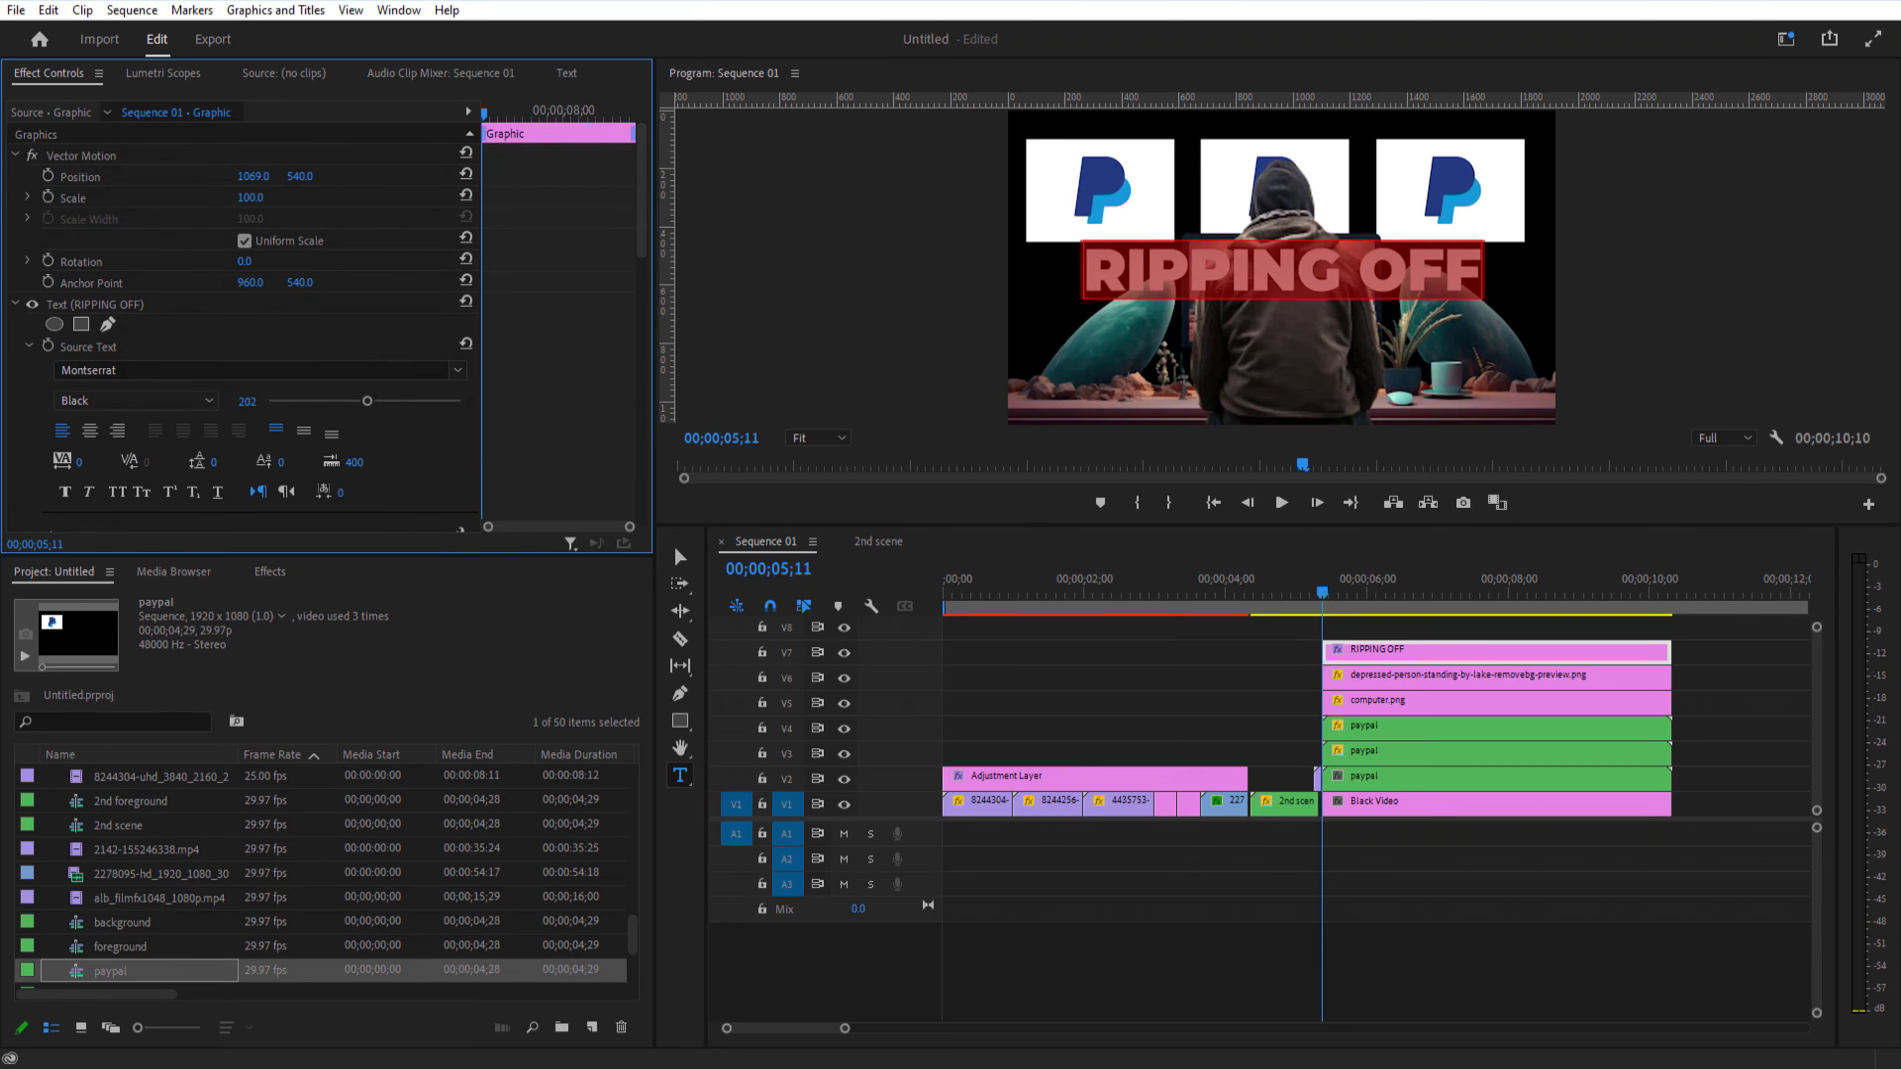
Step: Stack the RIPPING OFF title on V6 behind the person on V7
{"action": "left_click", "coordinate": [1306, 652]}
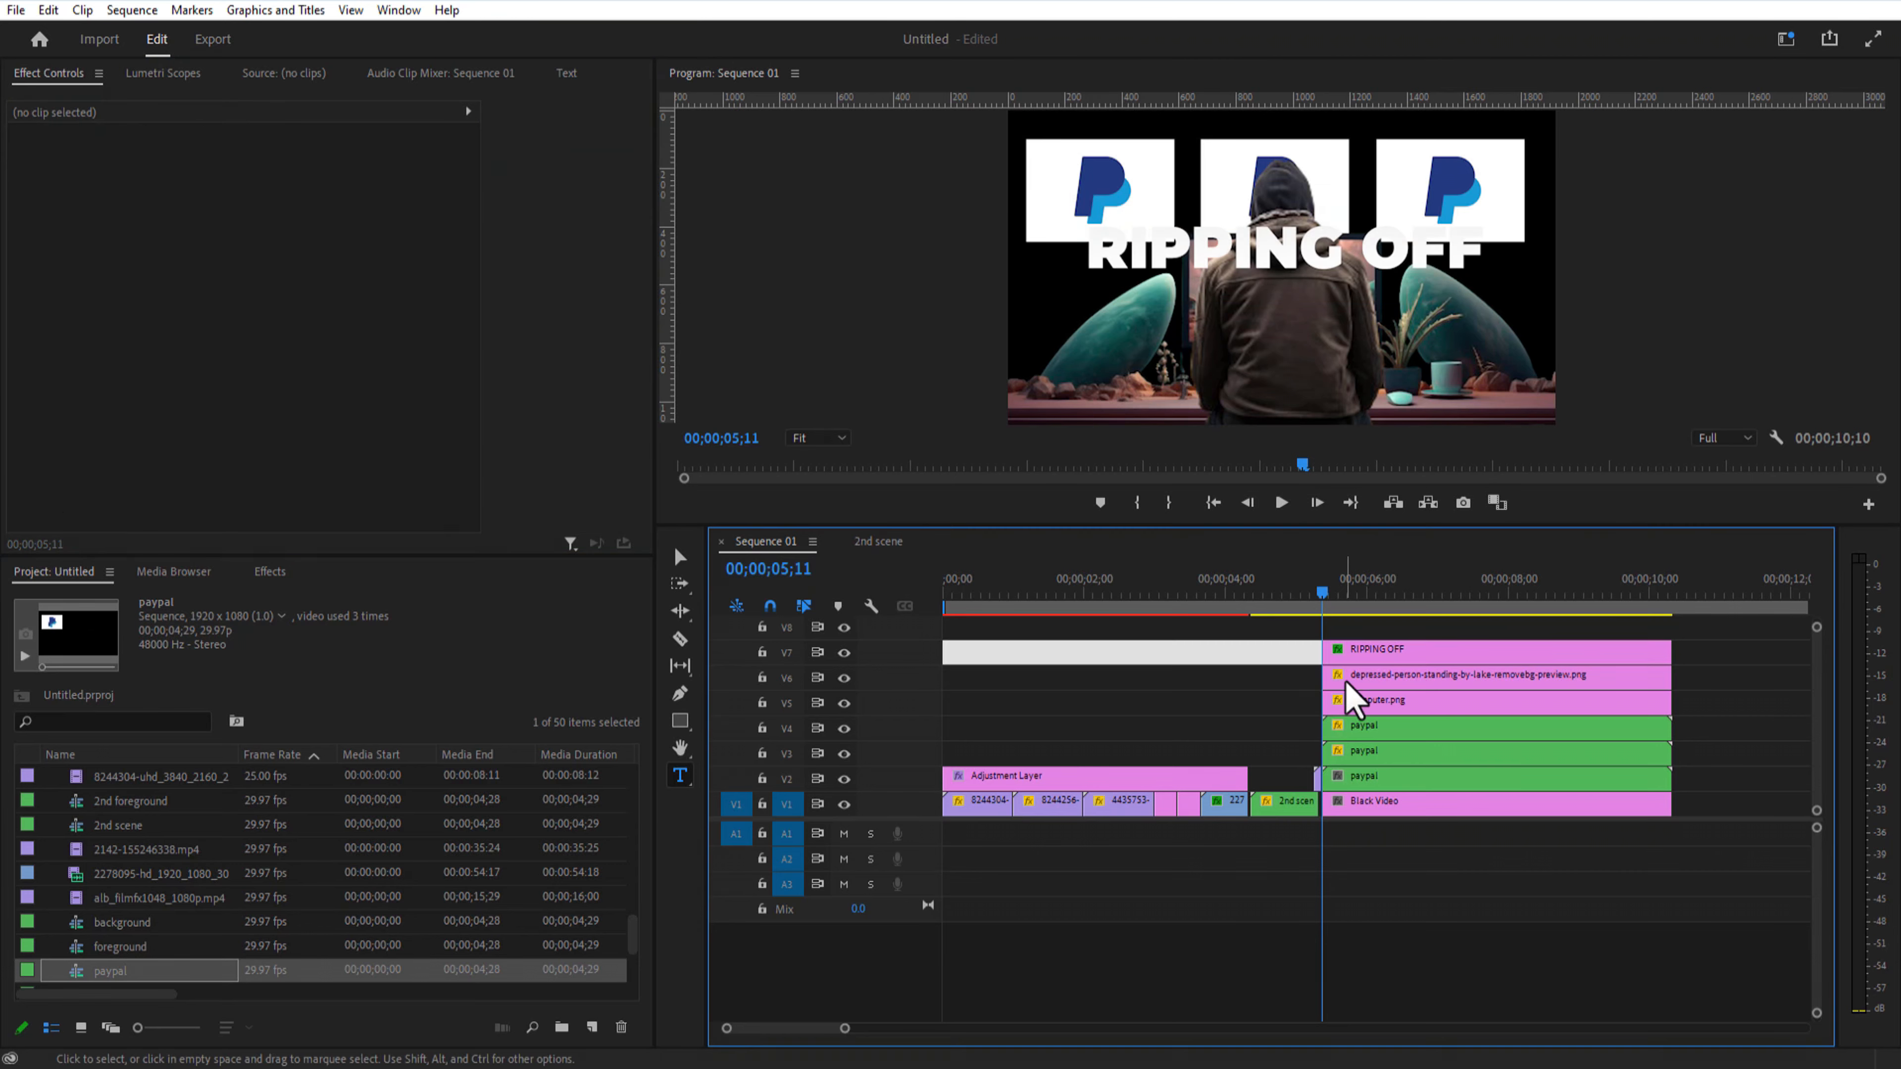
{"action": "mouse_move", "coordinate": [1399, 659]}
{"action": "left_mouse_down"}
{"action": "mouse_move", "coordinate": [1399, 631]}
{"action": "mouse_move", "coordinate": [1383, 679]}
{"action": "mouse_move", "coordinate": [1401, 722]}
{"action": "mouse_move", "coordinate": [1380, 703]}
{"action": "mouse_move", "coordinate": [1389, 630]}
{"action": "left_mouse_up"}
{"action": "left_click_drag", "start_coordinate": [1398, 698], "coordinate": [1393, 656]}
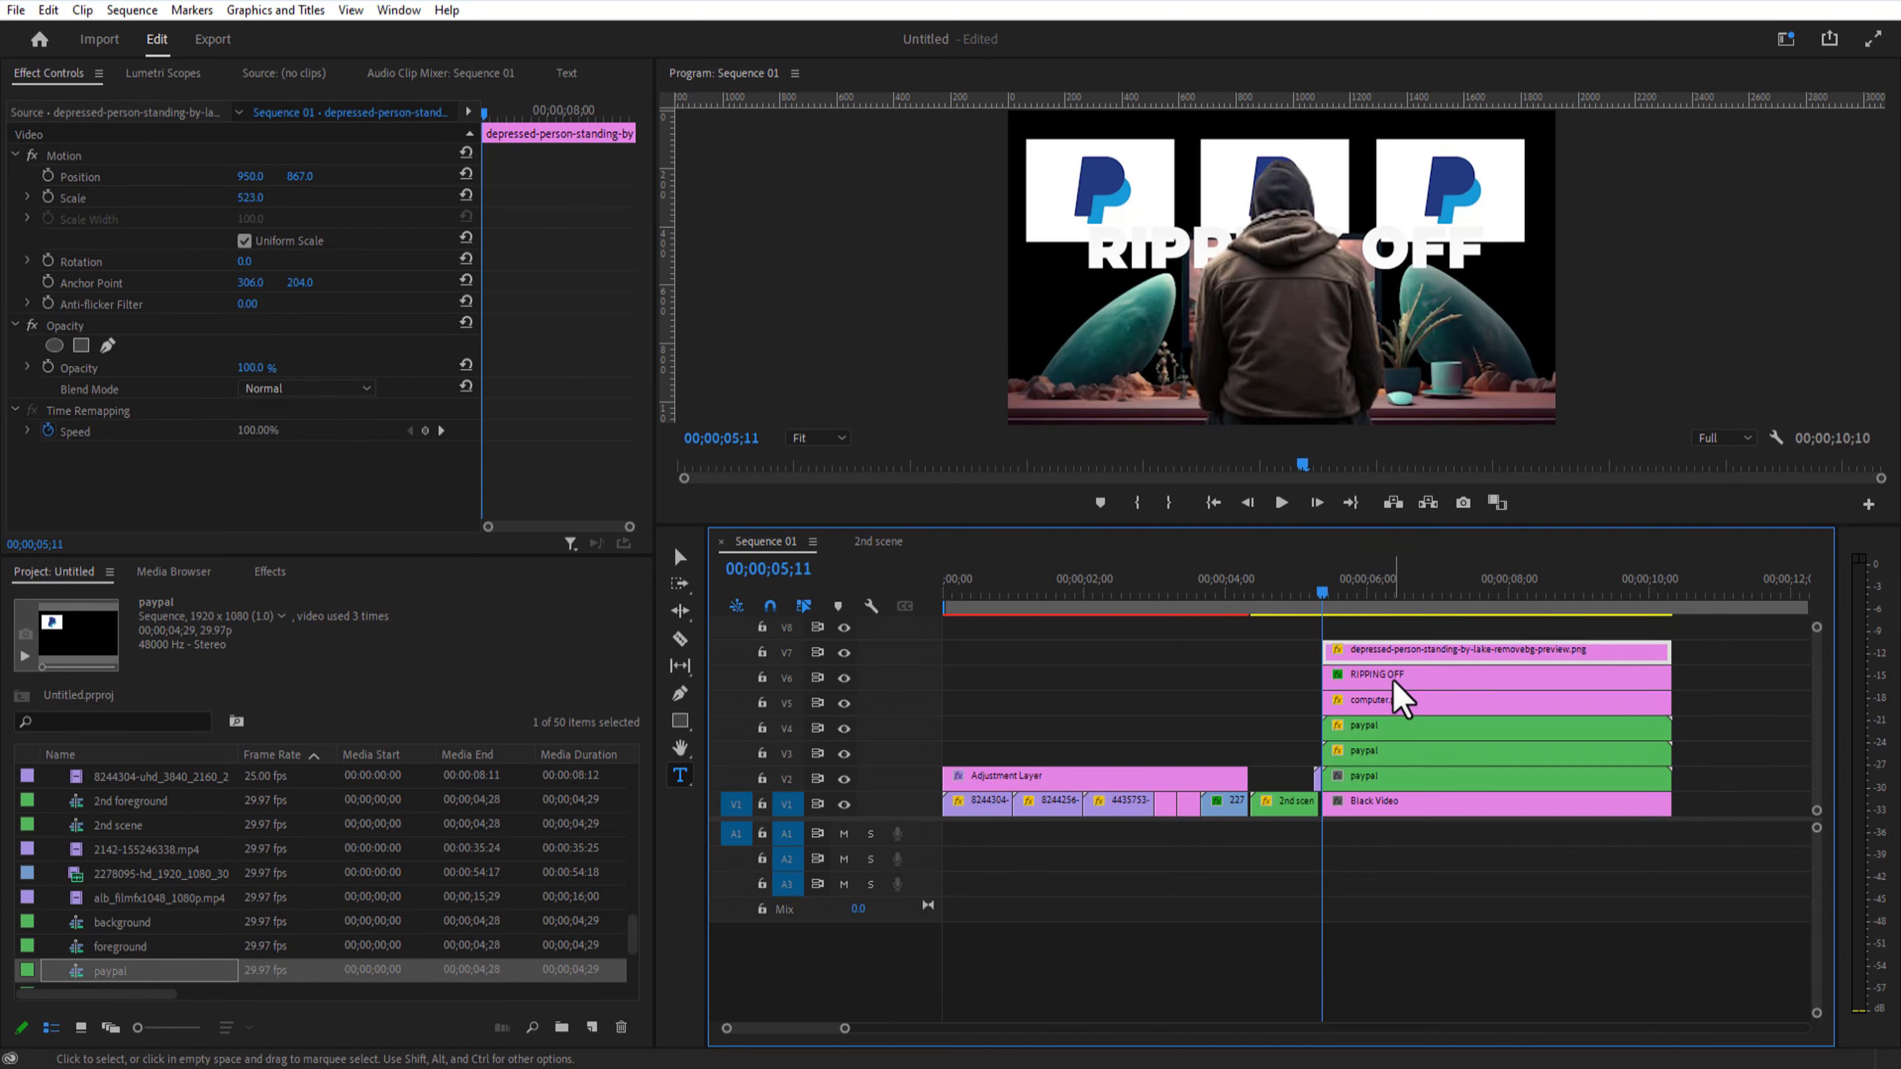
Step: Set the RIPPING OFF fill to a linear gradient from the PayPal logo's light blue, 169BD6, to white
{"action": "left_click_drag", "start_coordinate": [642, 199], "coordinate": [635, 356]}
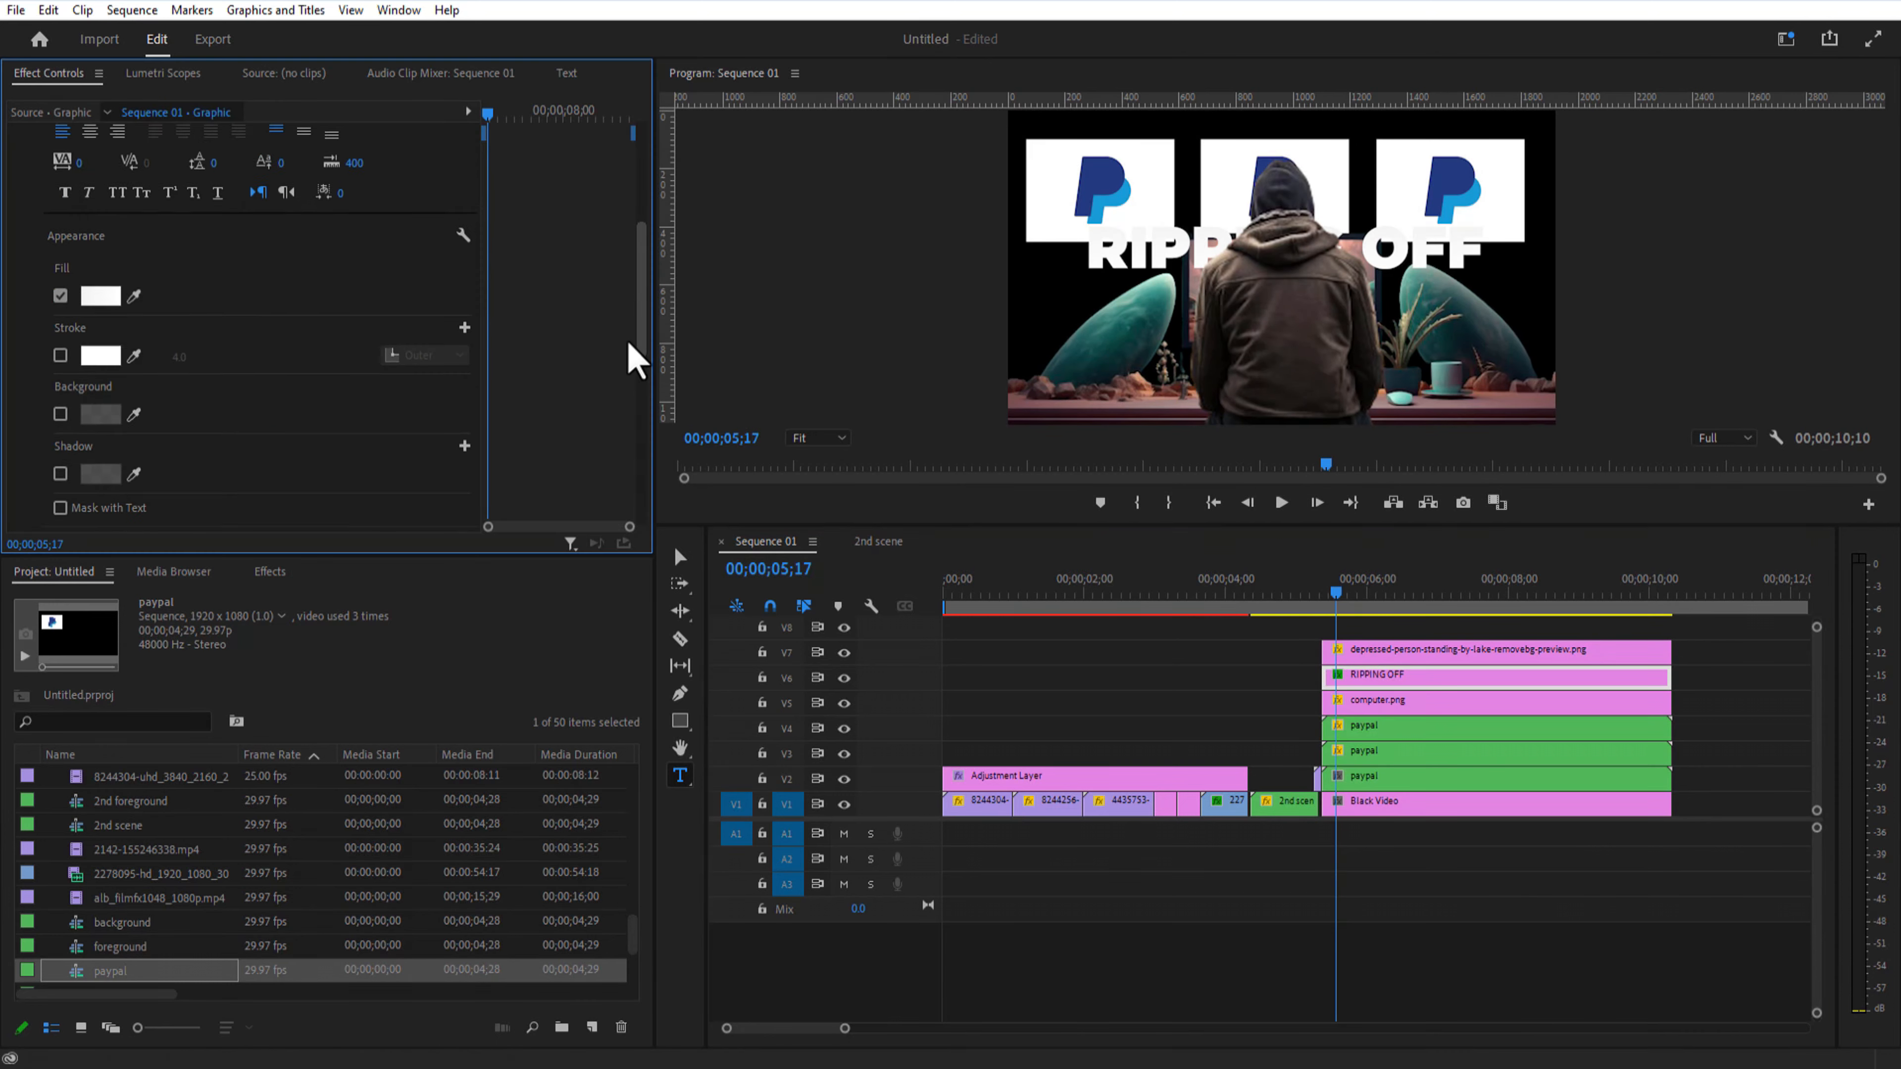
{"action": "left_click", "coordinate": [100, 289]}
{"action": "left_click", "coordinate": [715, 517]}
{"action": "left_click", "coordinate": [1143, 774]}
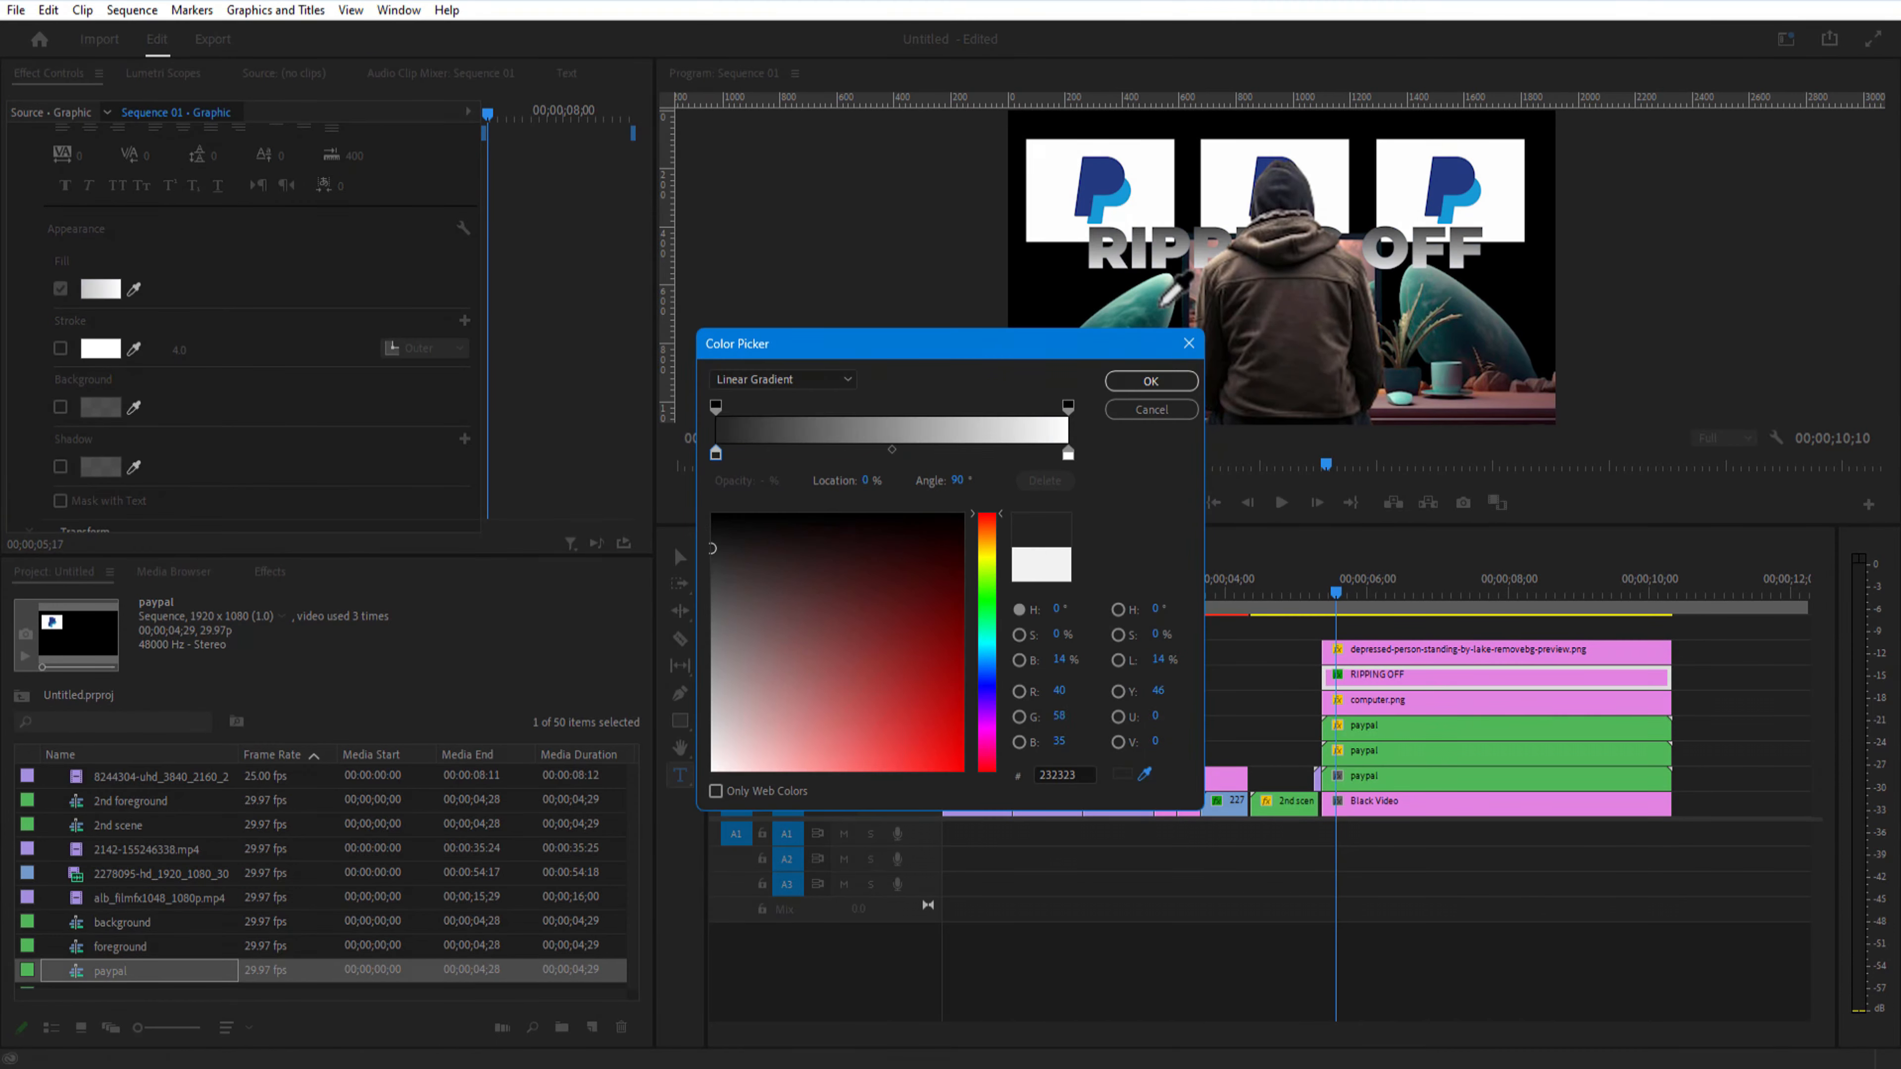
{"action": "left_click", "coordinate": [1097, 216]}
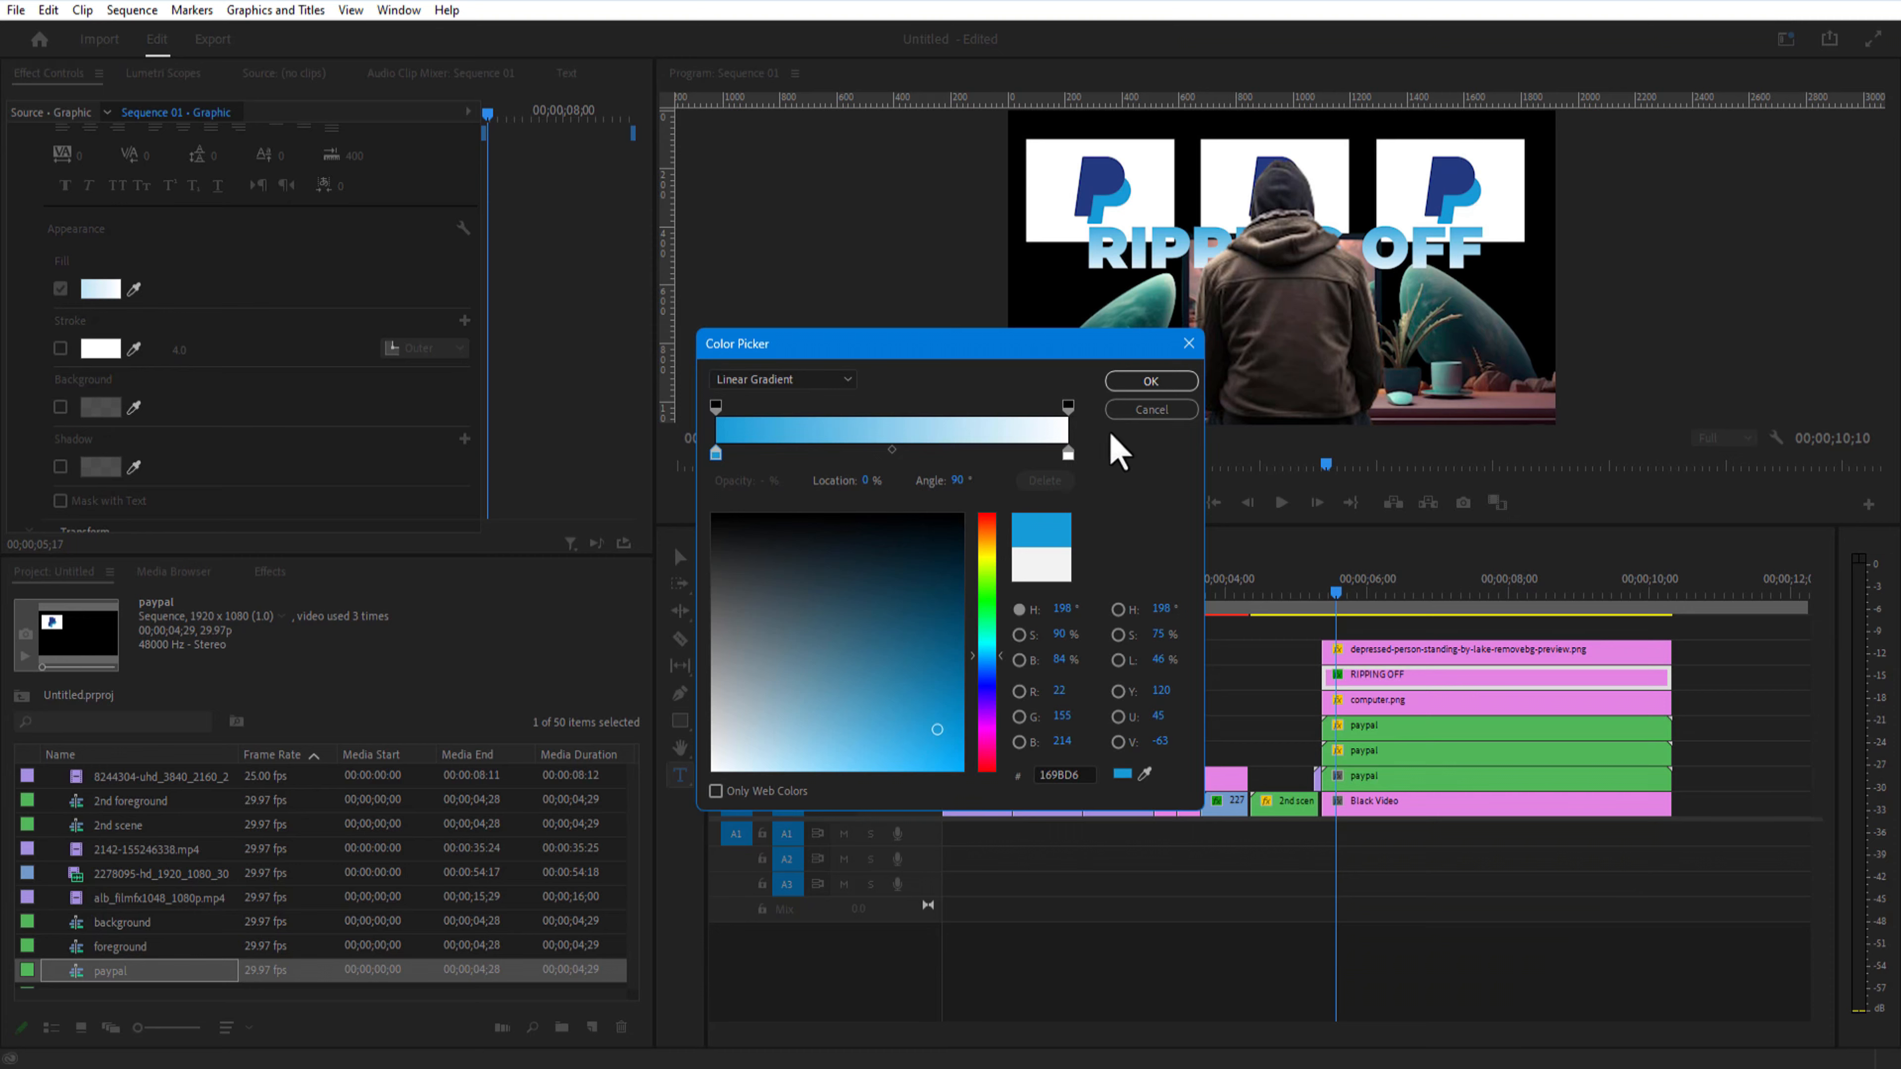
{"action": "left_click", "coordinate": [1150, 381]}
Step: Add mixkit-black-ink-splashing-505-full-hd.mp4 beneath the RIPPING OFF title, ending with the other scene clips and with the person on V8
{"action": "scroll", "coordinate": [148, 849], "scroll_direction": "up", "scroll_amount": 3}
{"action": "left_click", "coordinate": [157, 849]}
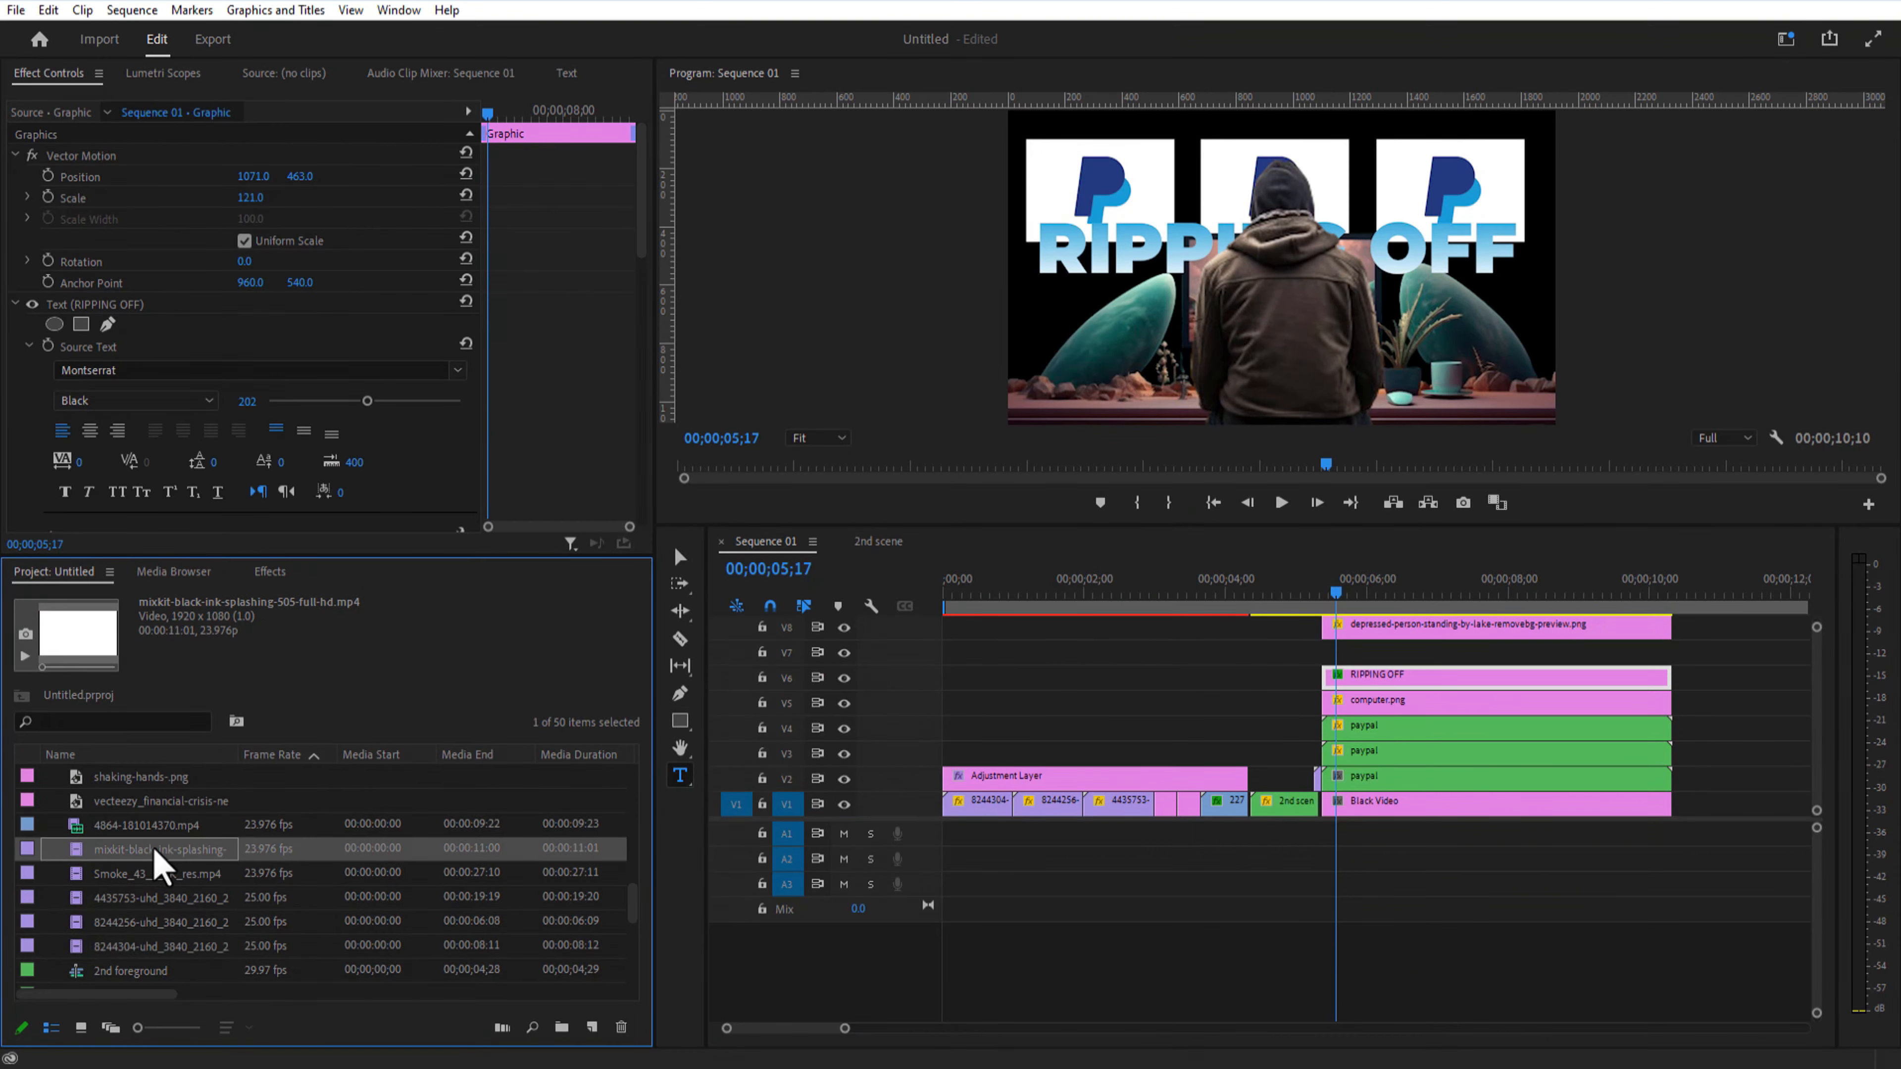
{"action": "left_click_drag", "start_coordinate": [153, 849], "coordinate": [1693, 680]}
{"action": "left_click", "coordinate": [1724, 597]}
{"action": "key", "text": "minus"}
{"action": "key", "text": "minus"}
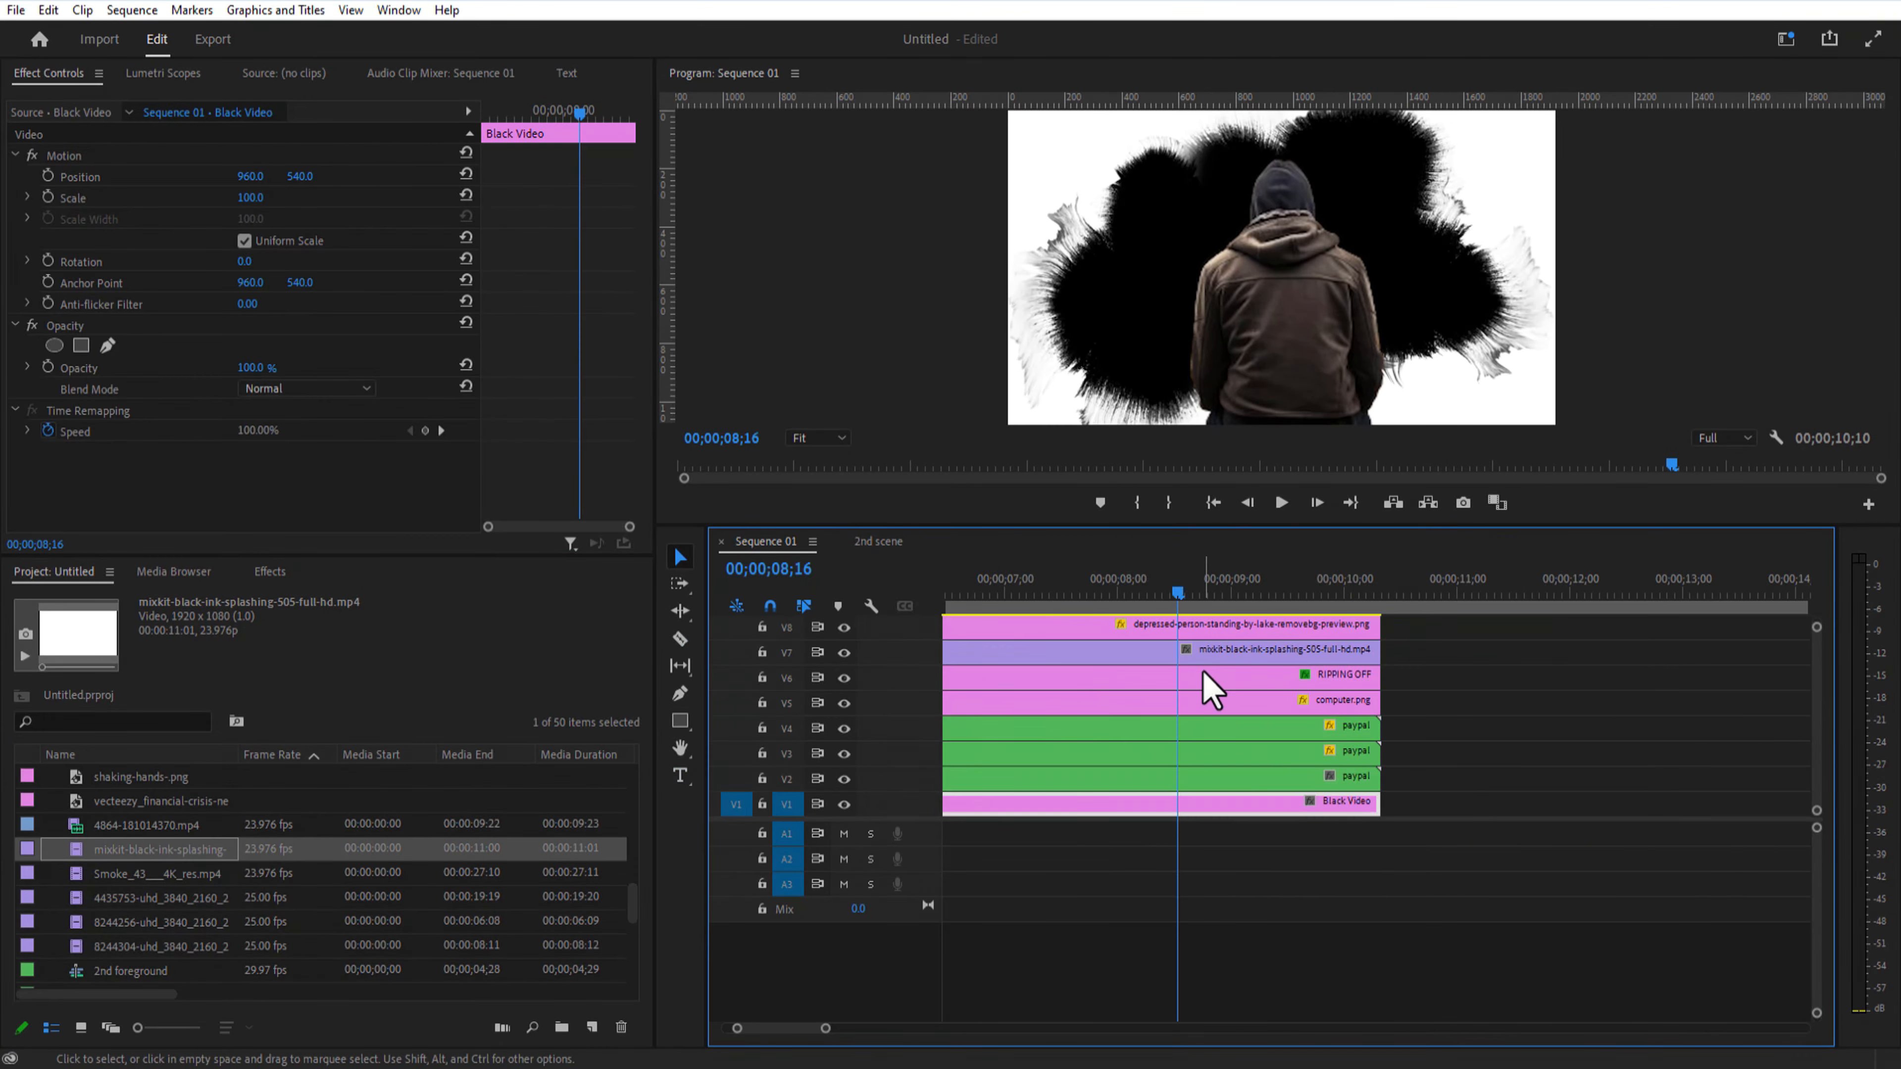
{"action": "left_click", "coordinate": [1205, 681]}
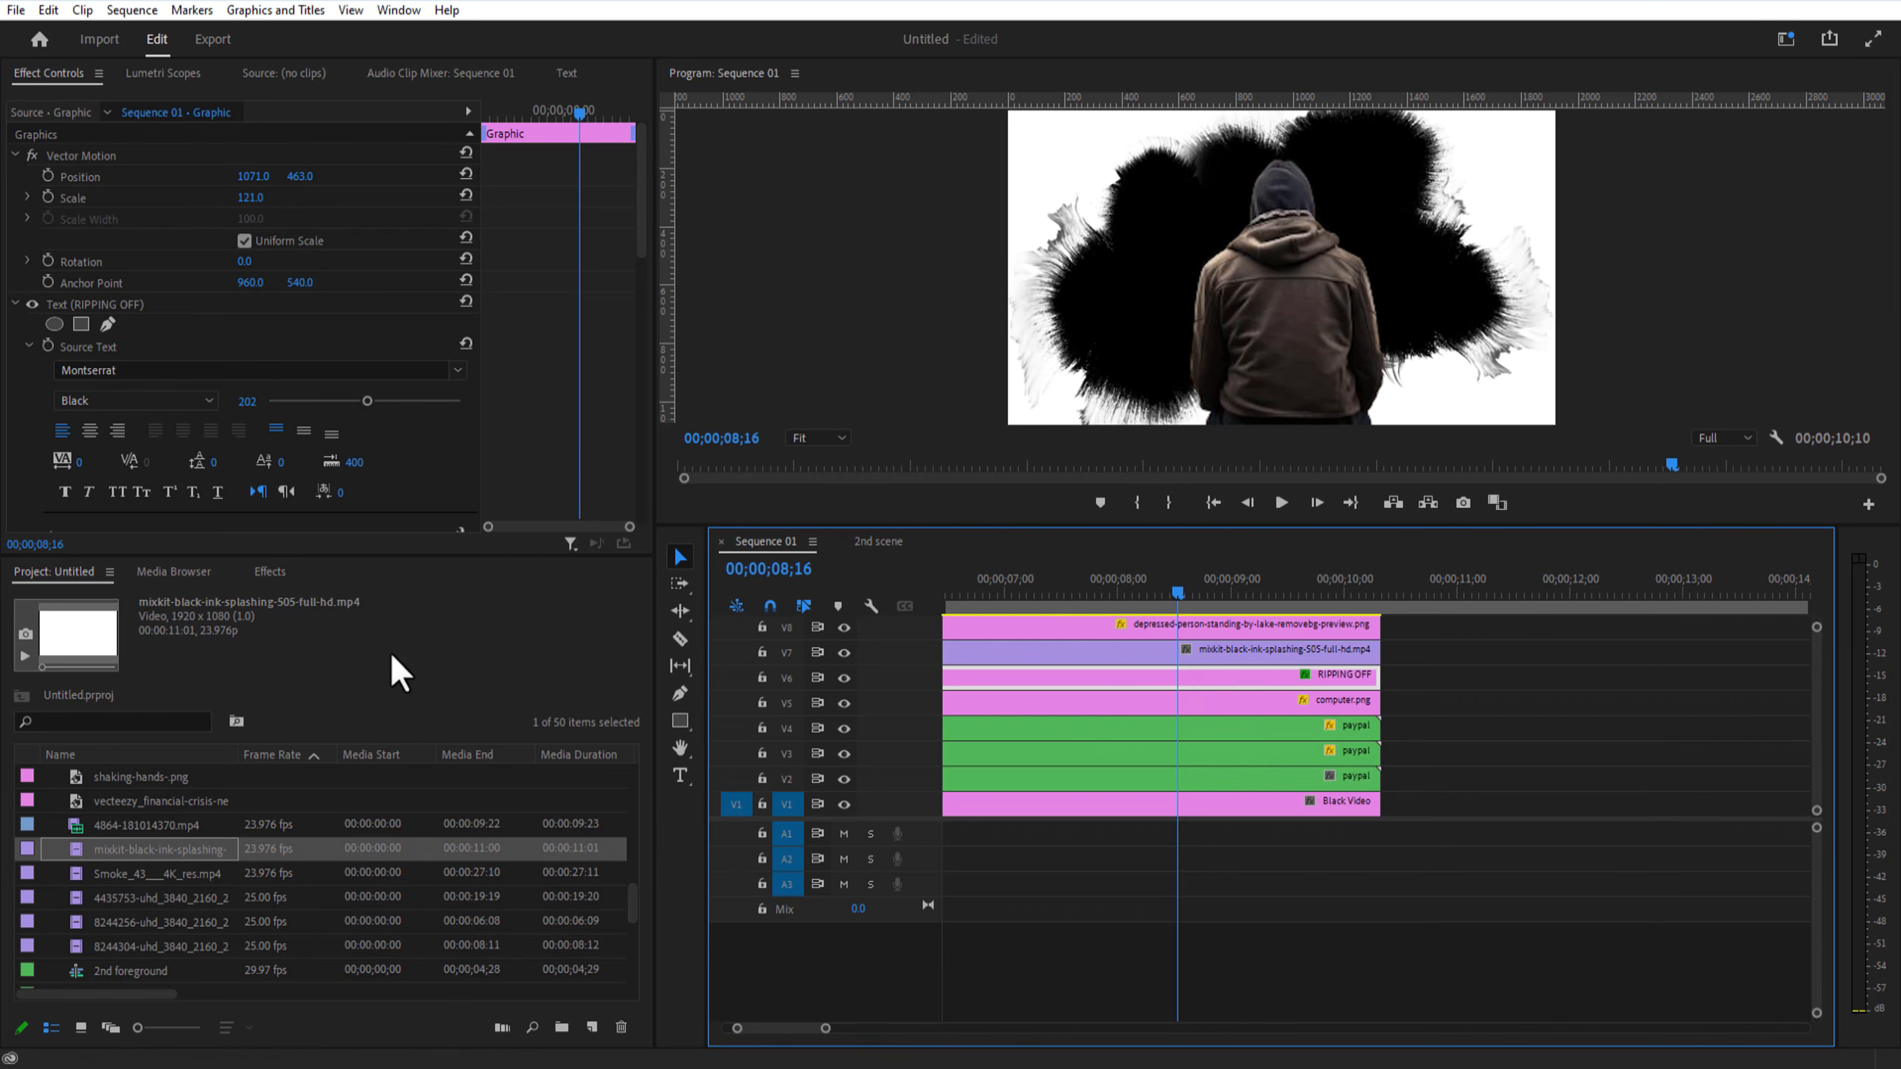
Step: Apply Track Matte Key to the ink-splashing clip on V6 with Matte set to Video 7
{"action": "left_click", "coordinate": [270, 571]}
{"action": "left_click", "coordinate": [102, 598]}
{"action": "type", "text": "TRACK"}
{"action": "left_click_drag", "start_coordinate": [111, 745], "coordinate": [1159, 667]}
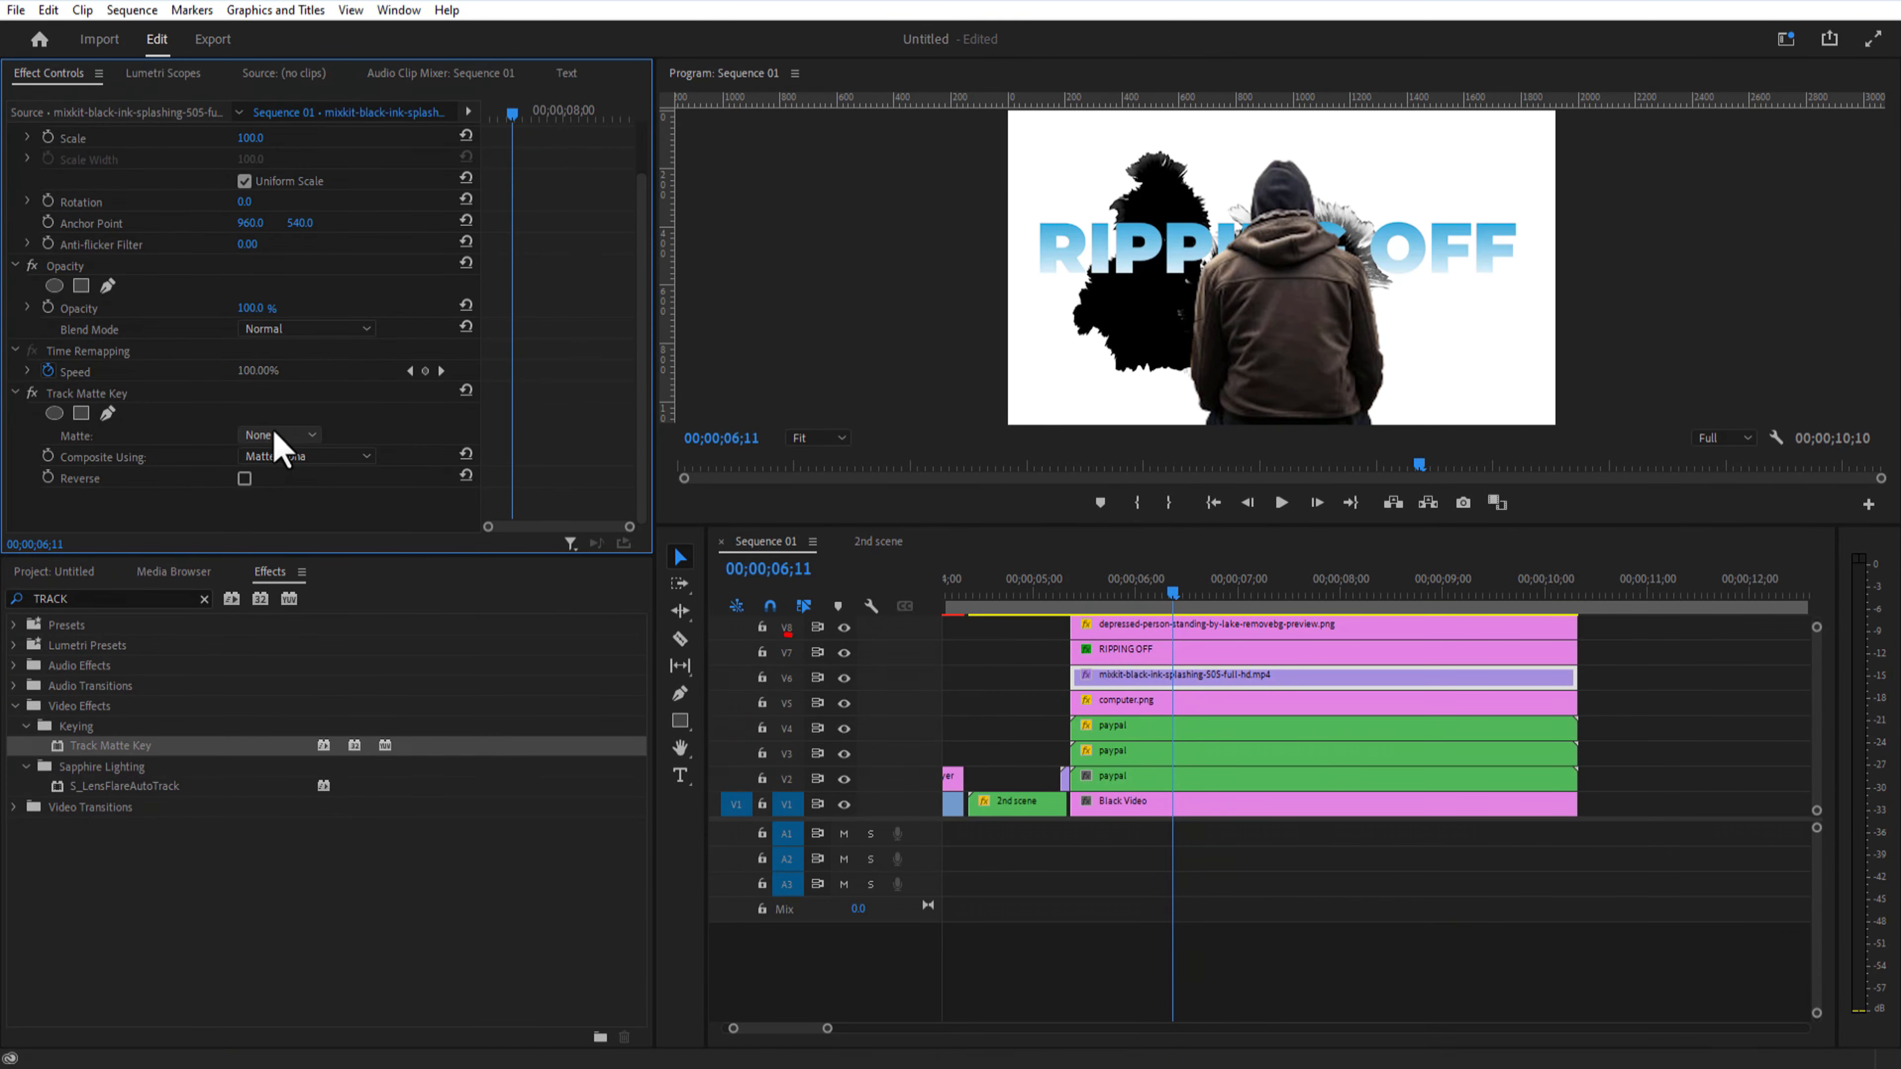
{"action": "left_click", "coordinate": [275, 436]}
{"action": "left_click", "coordinate": [278, 570]}
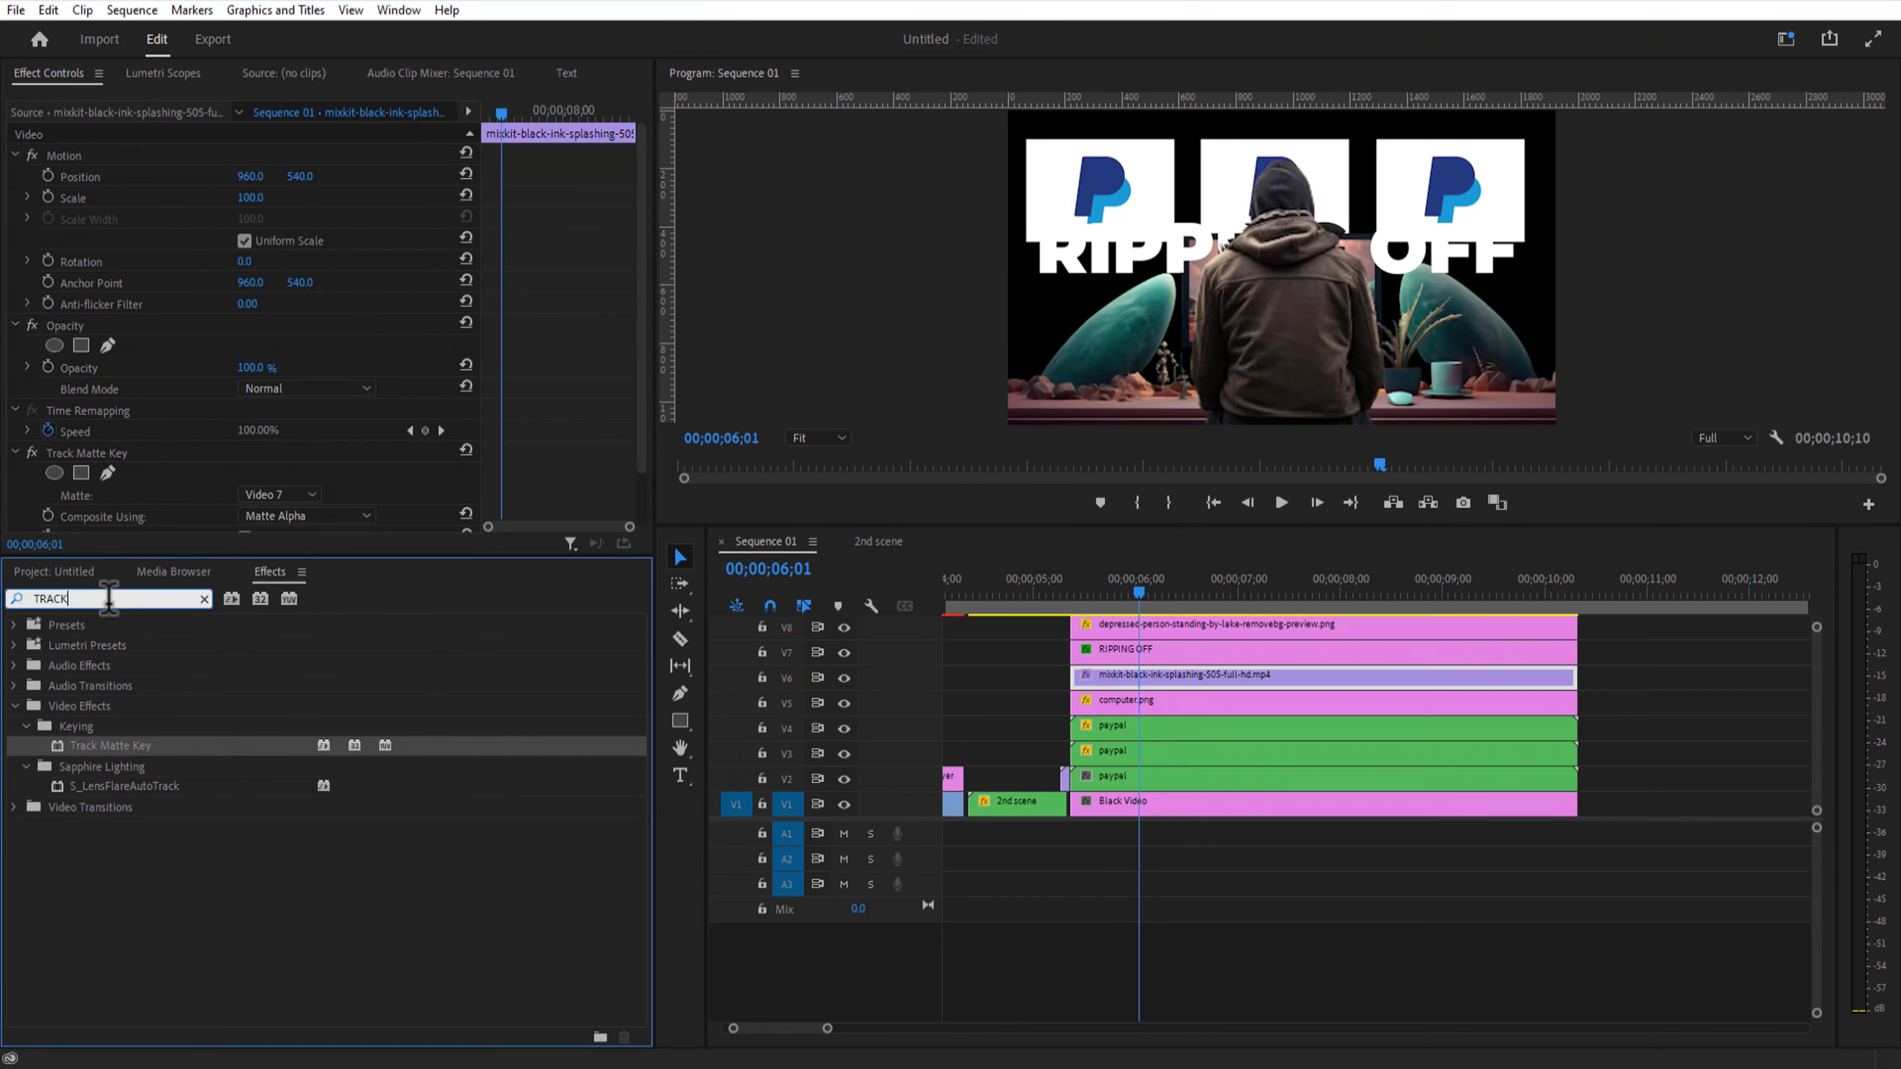
Step: Find the Tint effect and apply it to the ink-splashing clip
{"action": "left_click", "coordinate": [108, 599]}
{"action": "key", "text": "BackSpace"}
{"action": "key", "text": "BackSpace"}
{"action": "key", "text": "BackSpace"}
{"action": "key", "text": "BackSpace"}
{"action": "type", "text": "INT"}
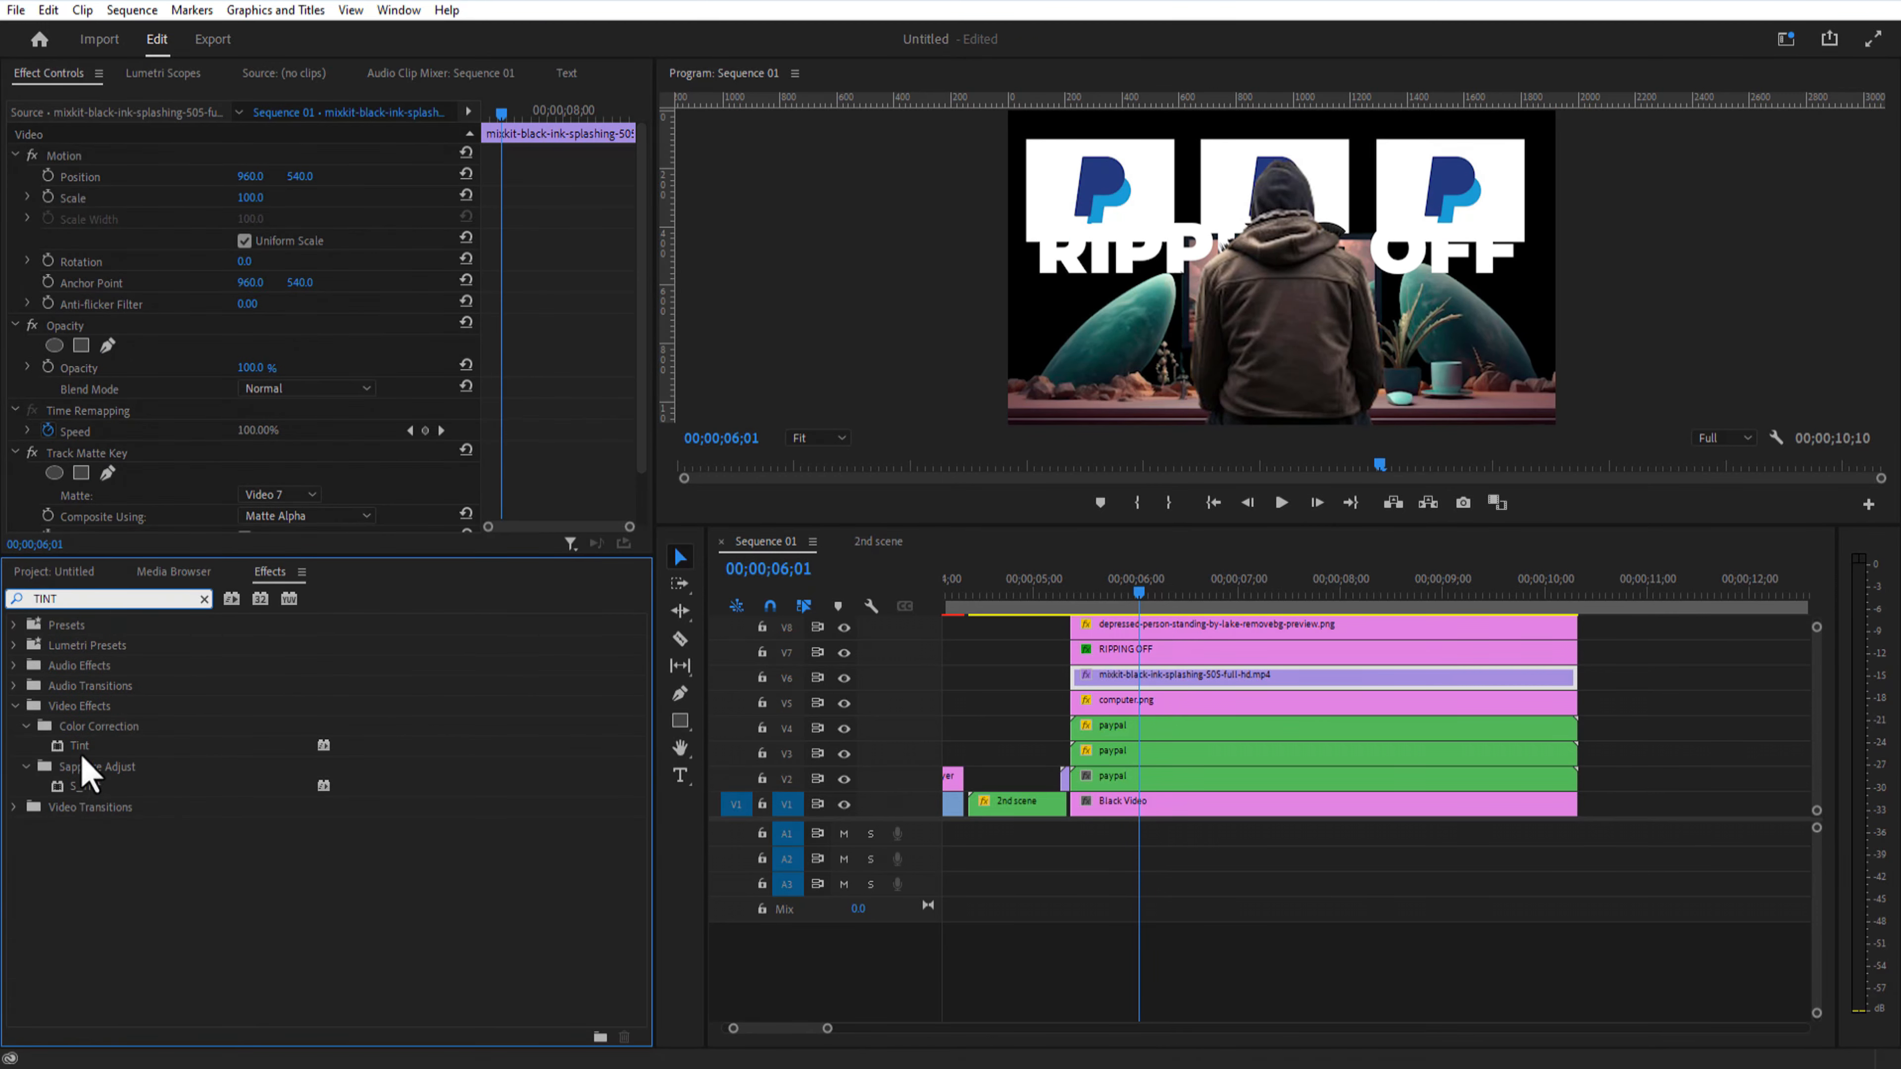
{"action": "left_click_drag", "start_coordinate": [79, 746], "coordinate": [1111, 703]}
Step: Set the ink clip's Tint to map black to red and white to FDFEFF, and preview the title up to 8;24
{"action": "left_click_drag", "start_coordinate": [641, 330], "coordinate": [642, 450]}
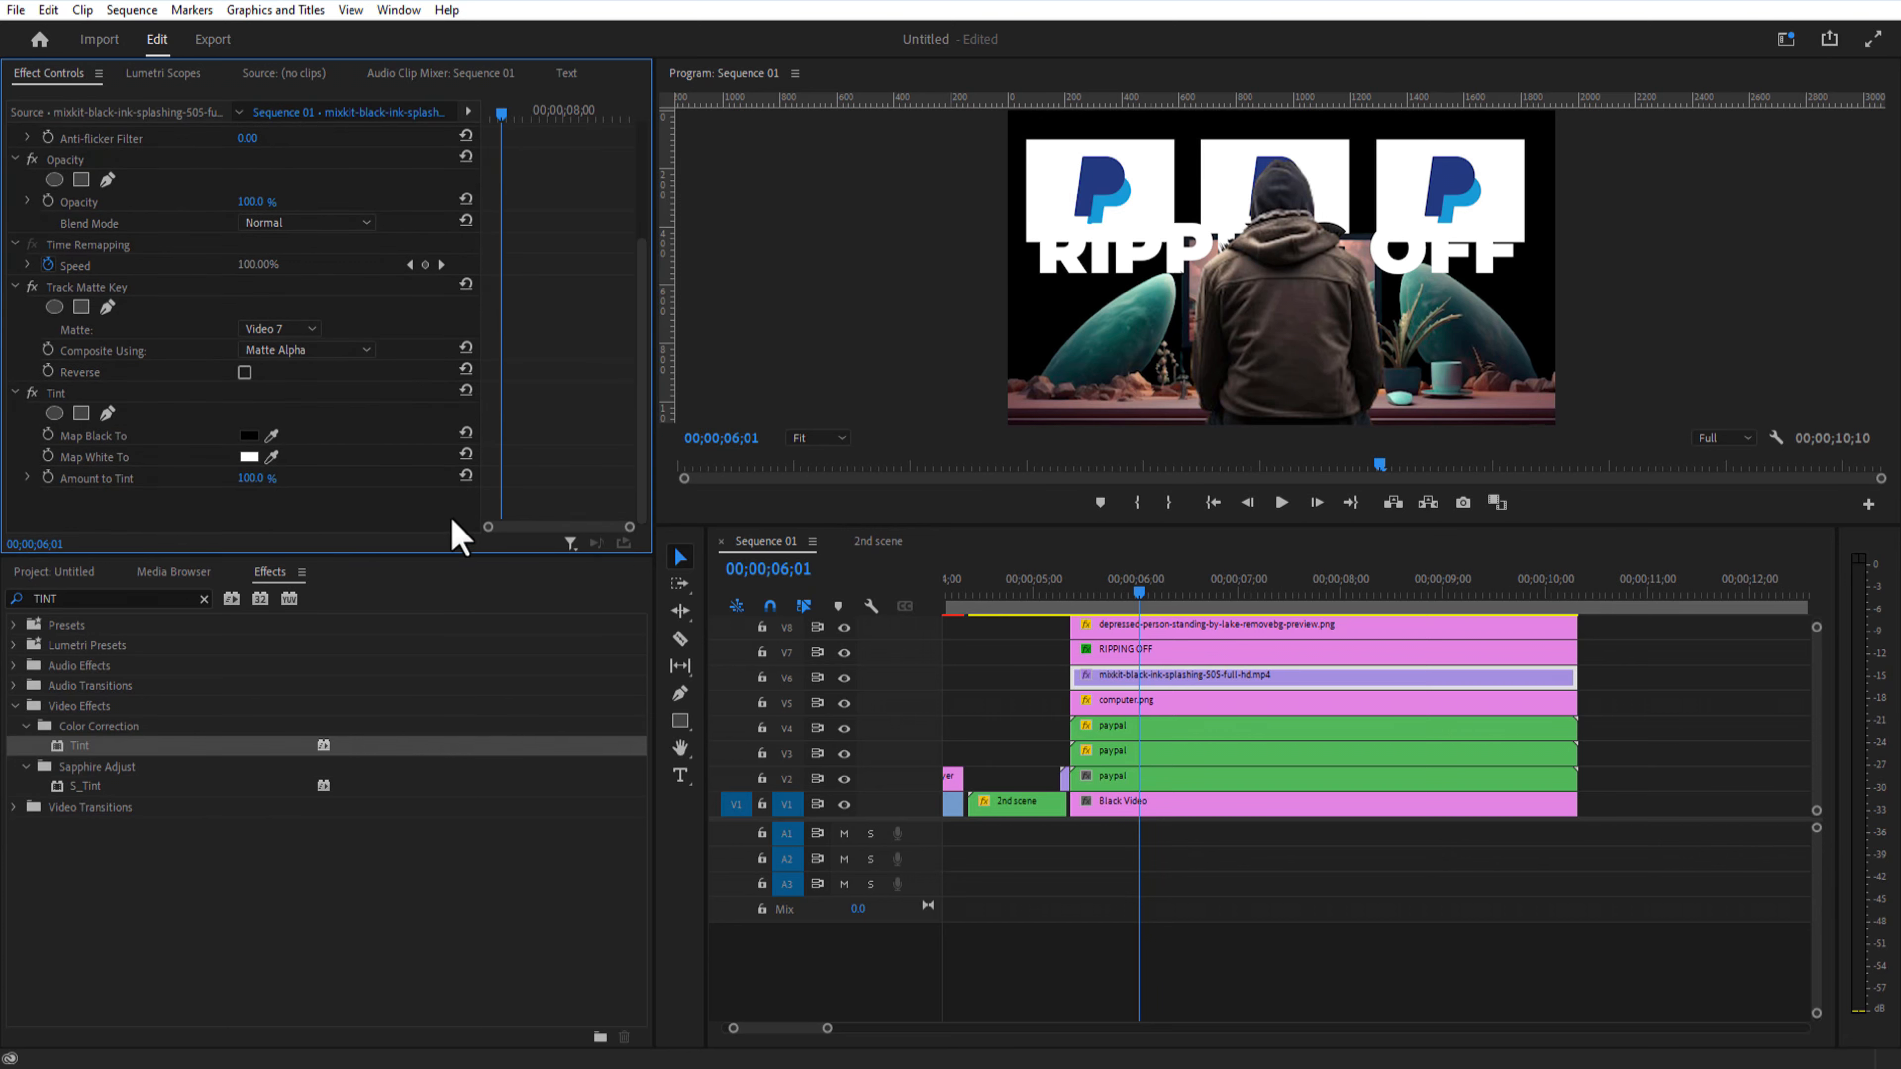
{"action": "left_click", "coordinate": [247, 457]}
{"action": "left_click_drag", "start_coordinate": [993, 518], "coordinate": [981, 610]}
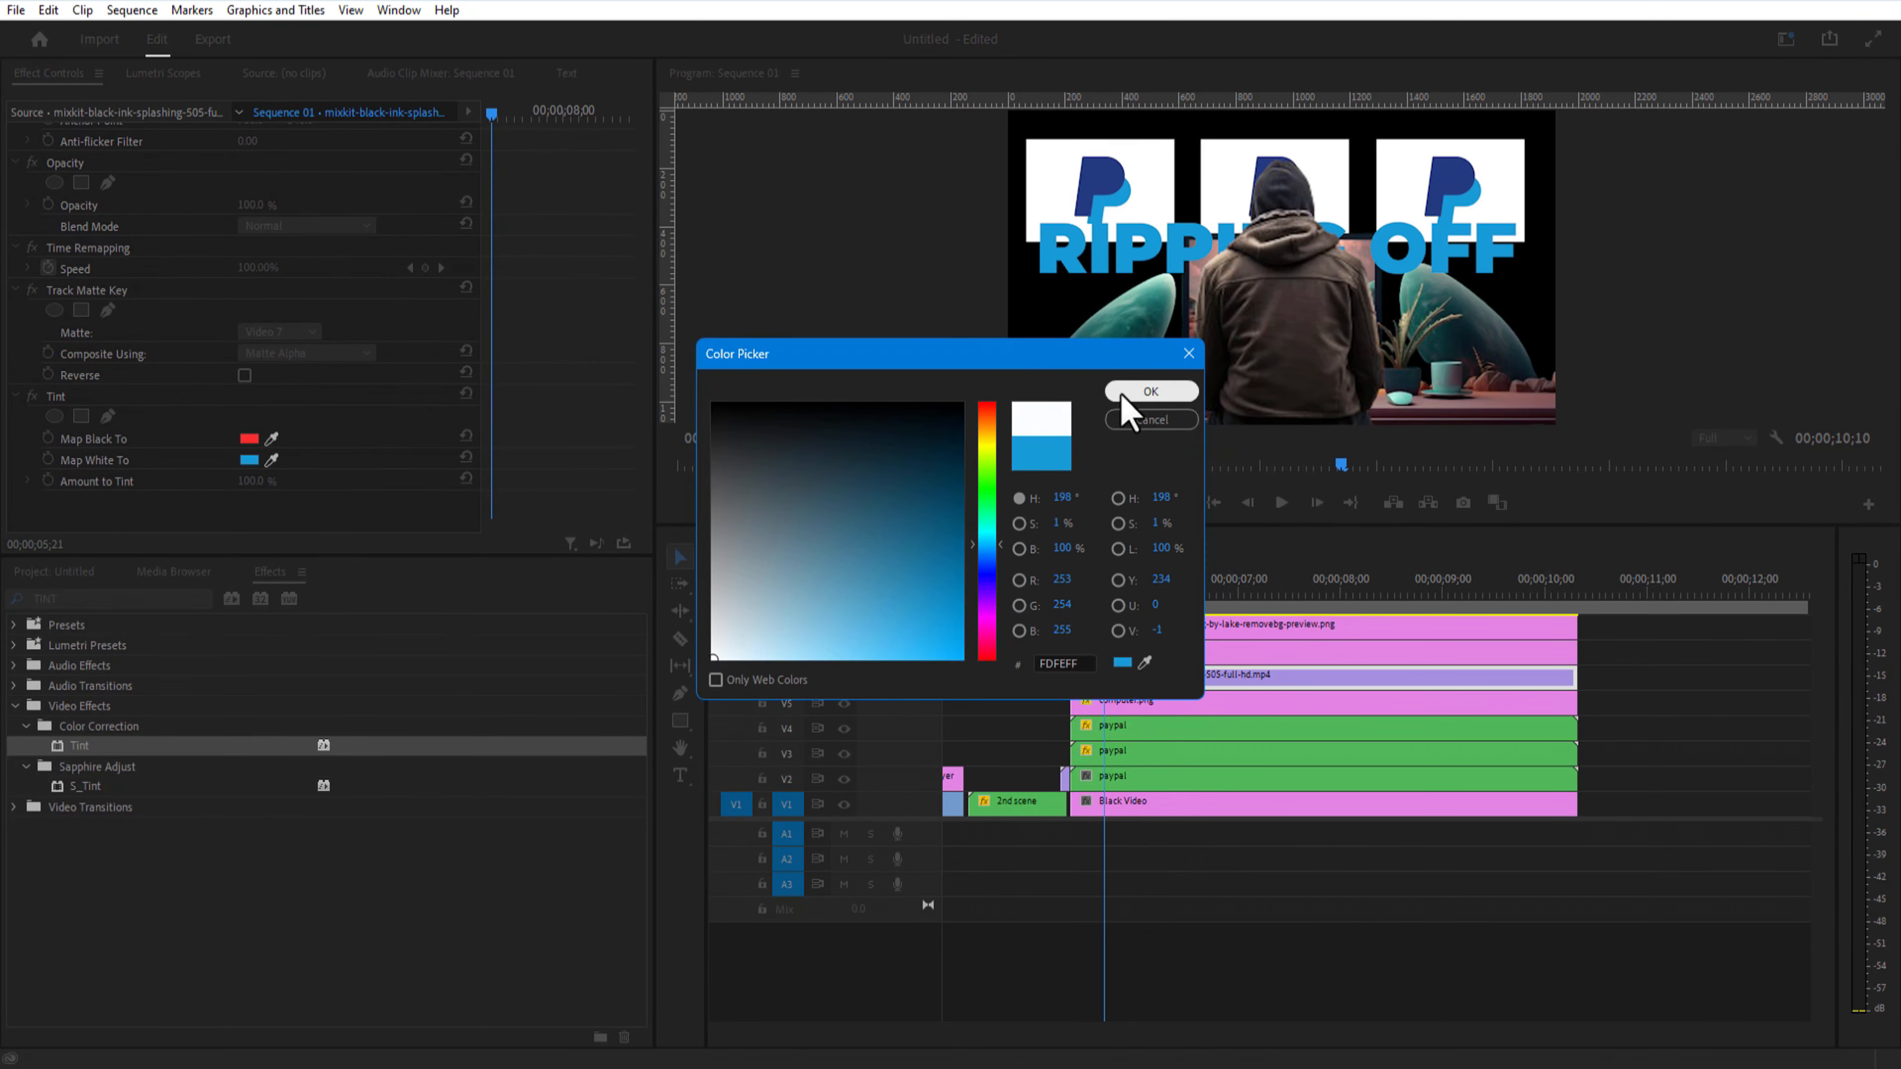
{"action": "left_click", "coordinate": [1123, 397]}
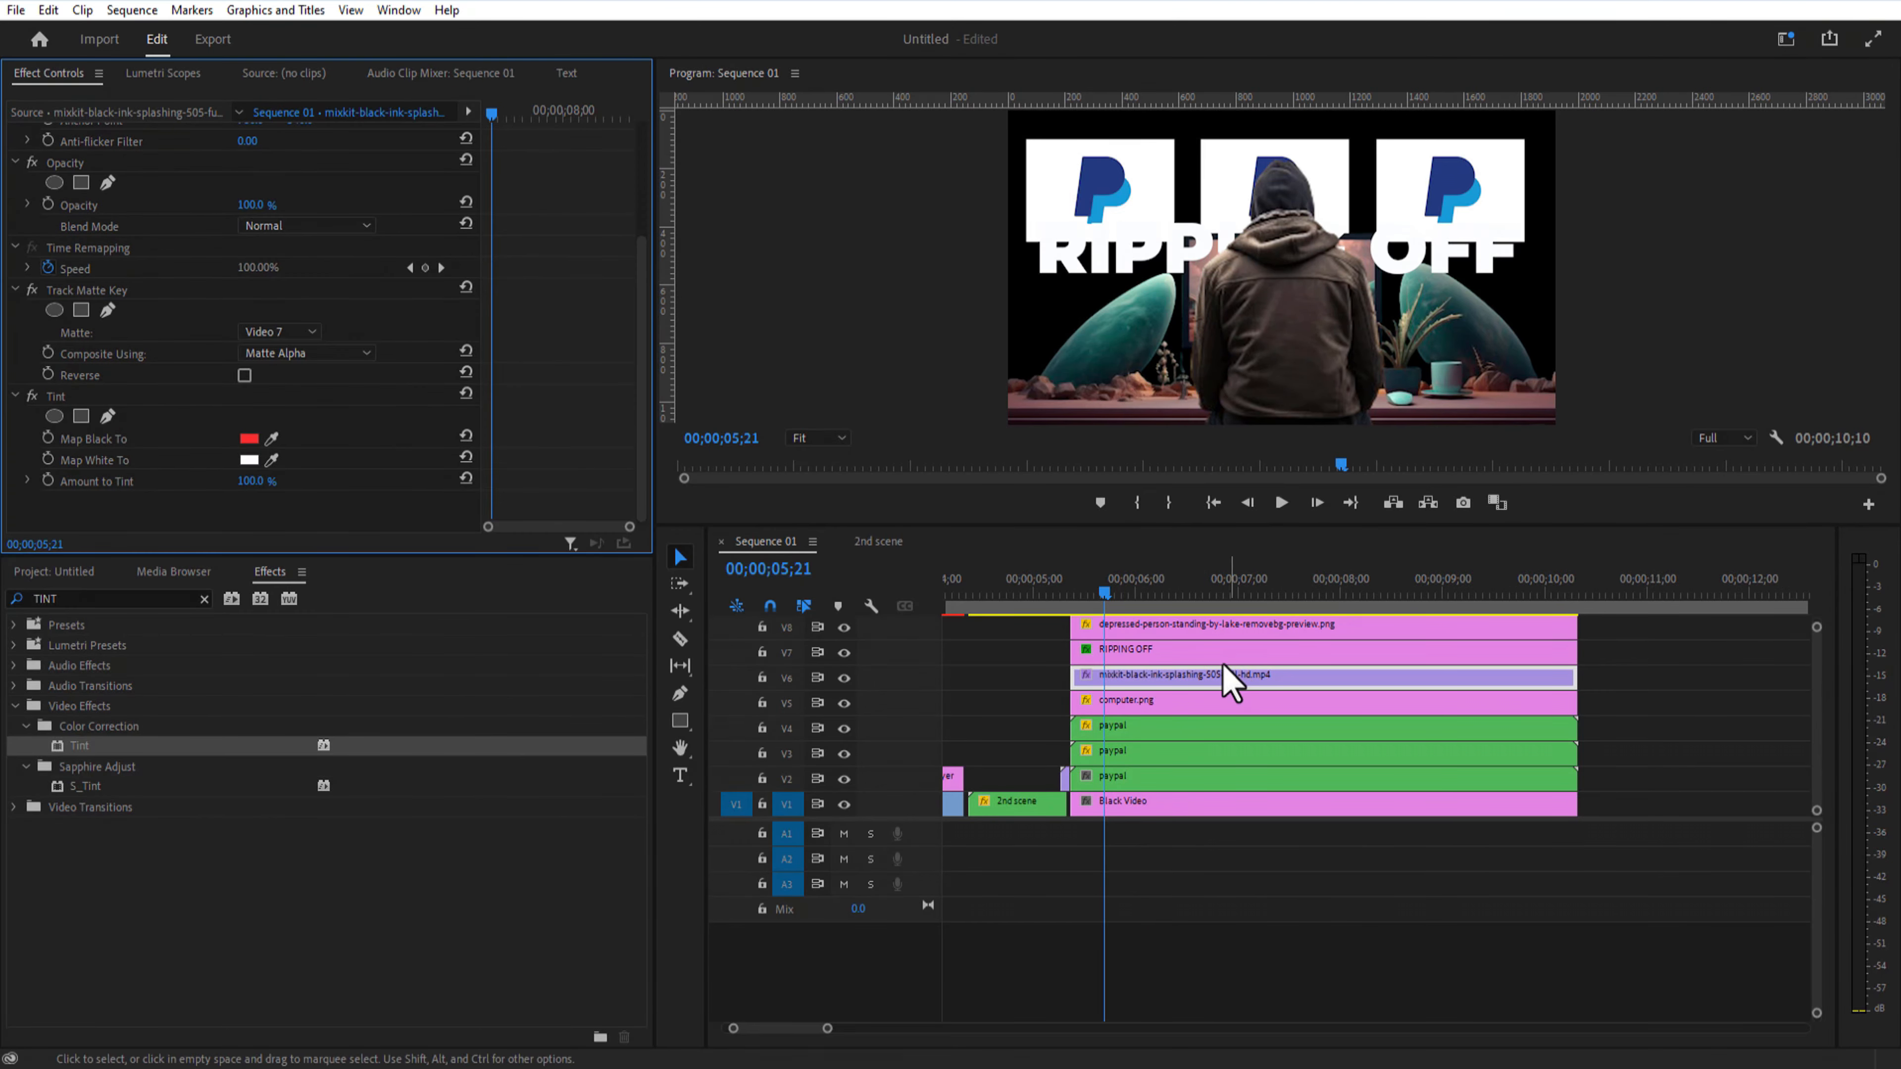
{"action": "left_click_drag", "start_coordinate": [1075, 602], "coordinate": [1423, 738]}
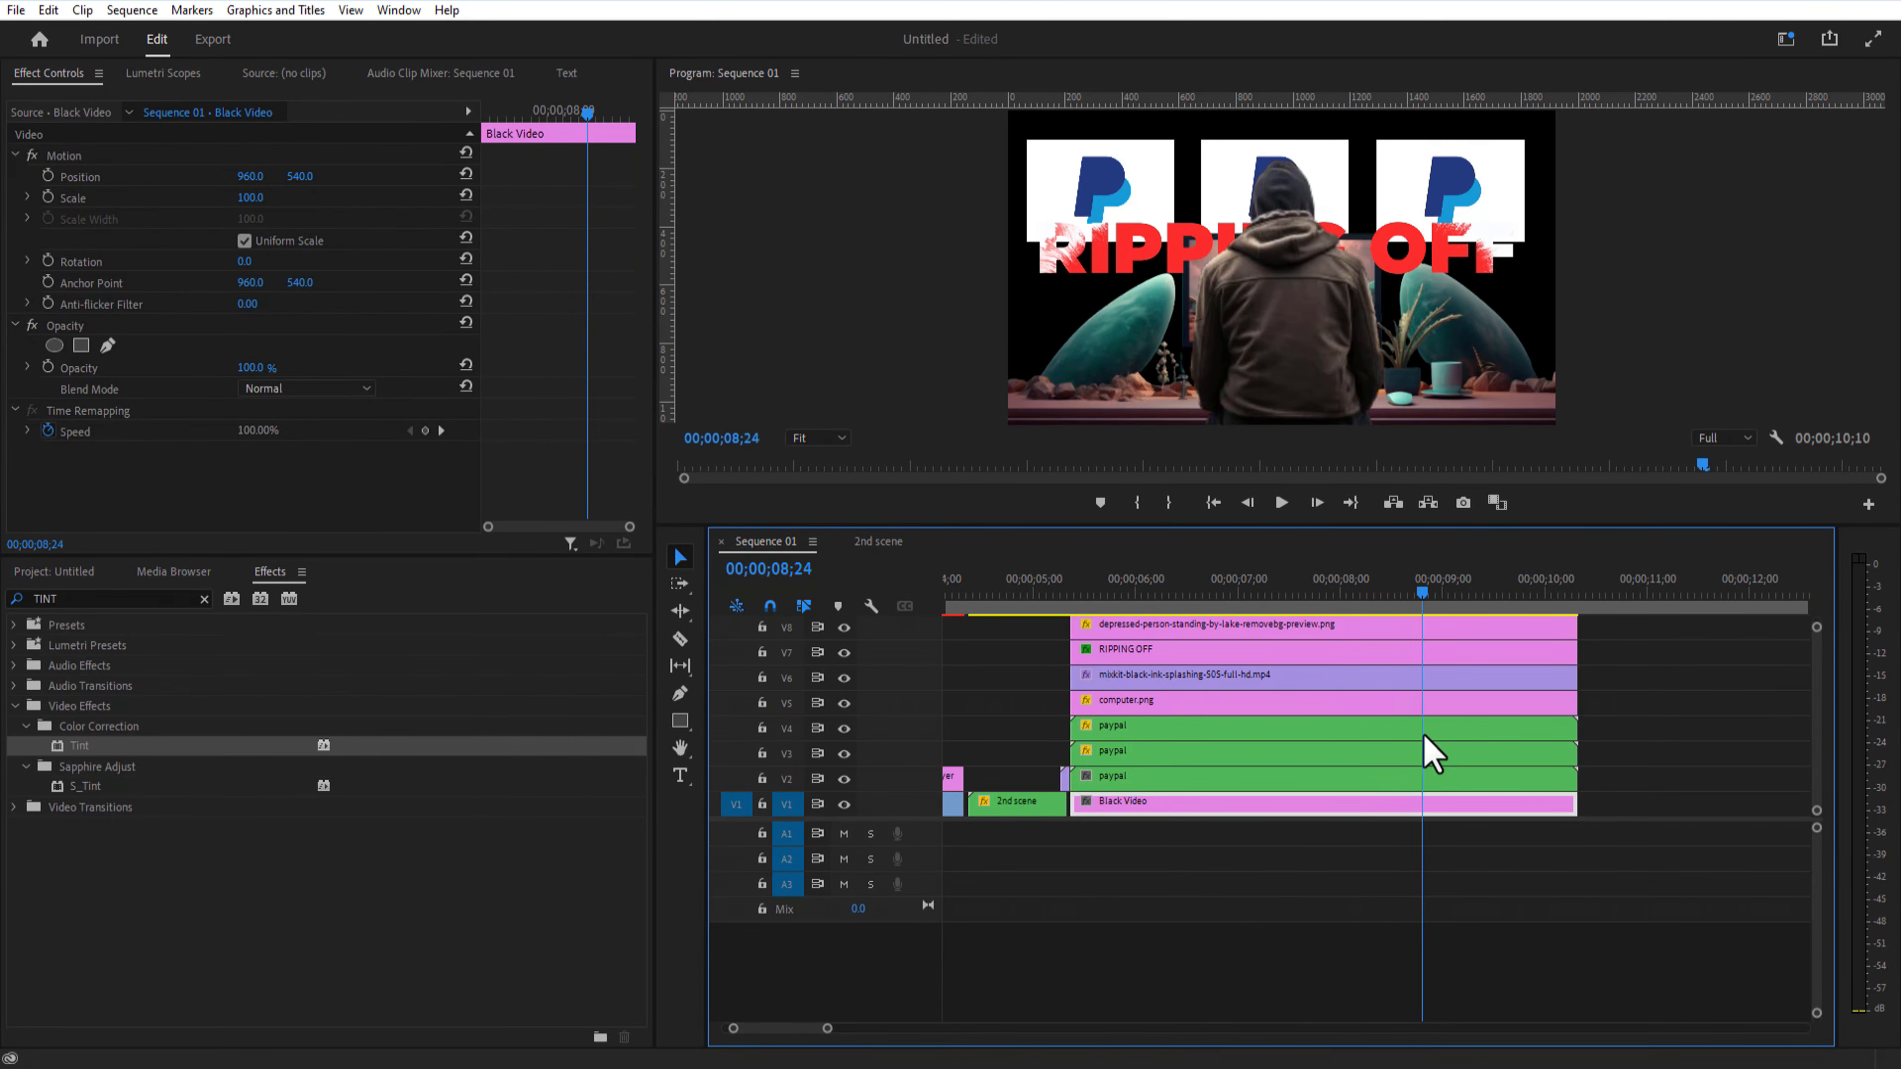
Step: Move the person clip to V9 and add 2142-155246338.mp4 on V8 above the RIPPING OFF title, ending with the other scene clips
{"action": "mouse_move", "coordinate": [1218, 582]}
{"action": "left_mouse_down"}
{"action": "mouse_move", "coordinate": [1213, 563]}
{"action": "mouse_move", "coordinate": [1220, 583]}
{"action": "left_mouse_up"}
{"action": "left_click", "coordinate": [82, 580]}
{"action": "scroll", "coordinate": [161, 891], "scroll_direction": "down", "scroll_amount": 5}
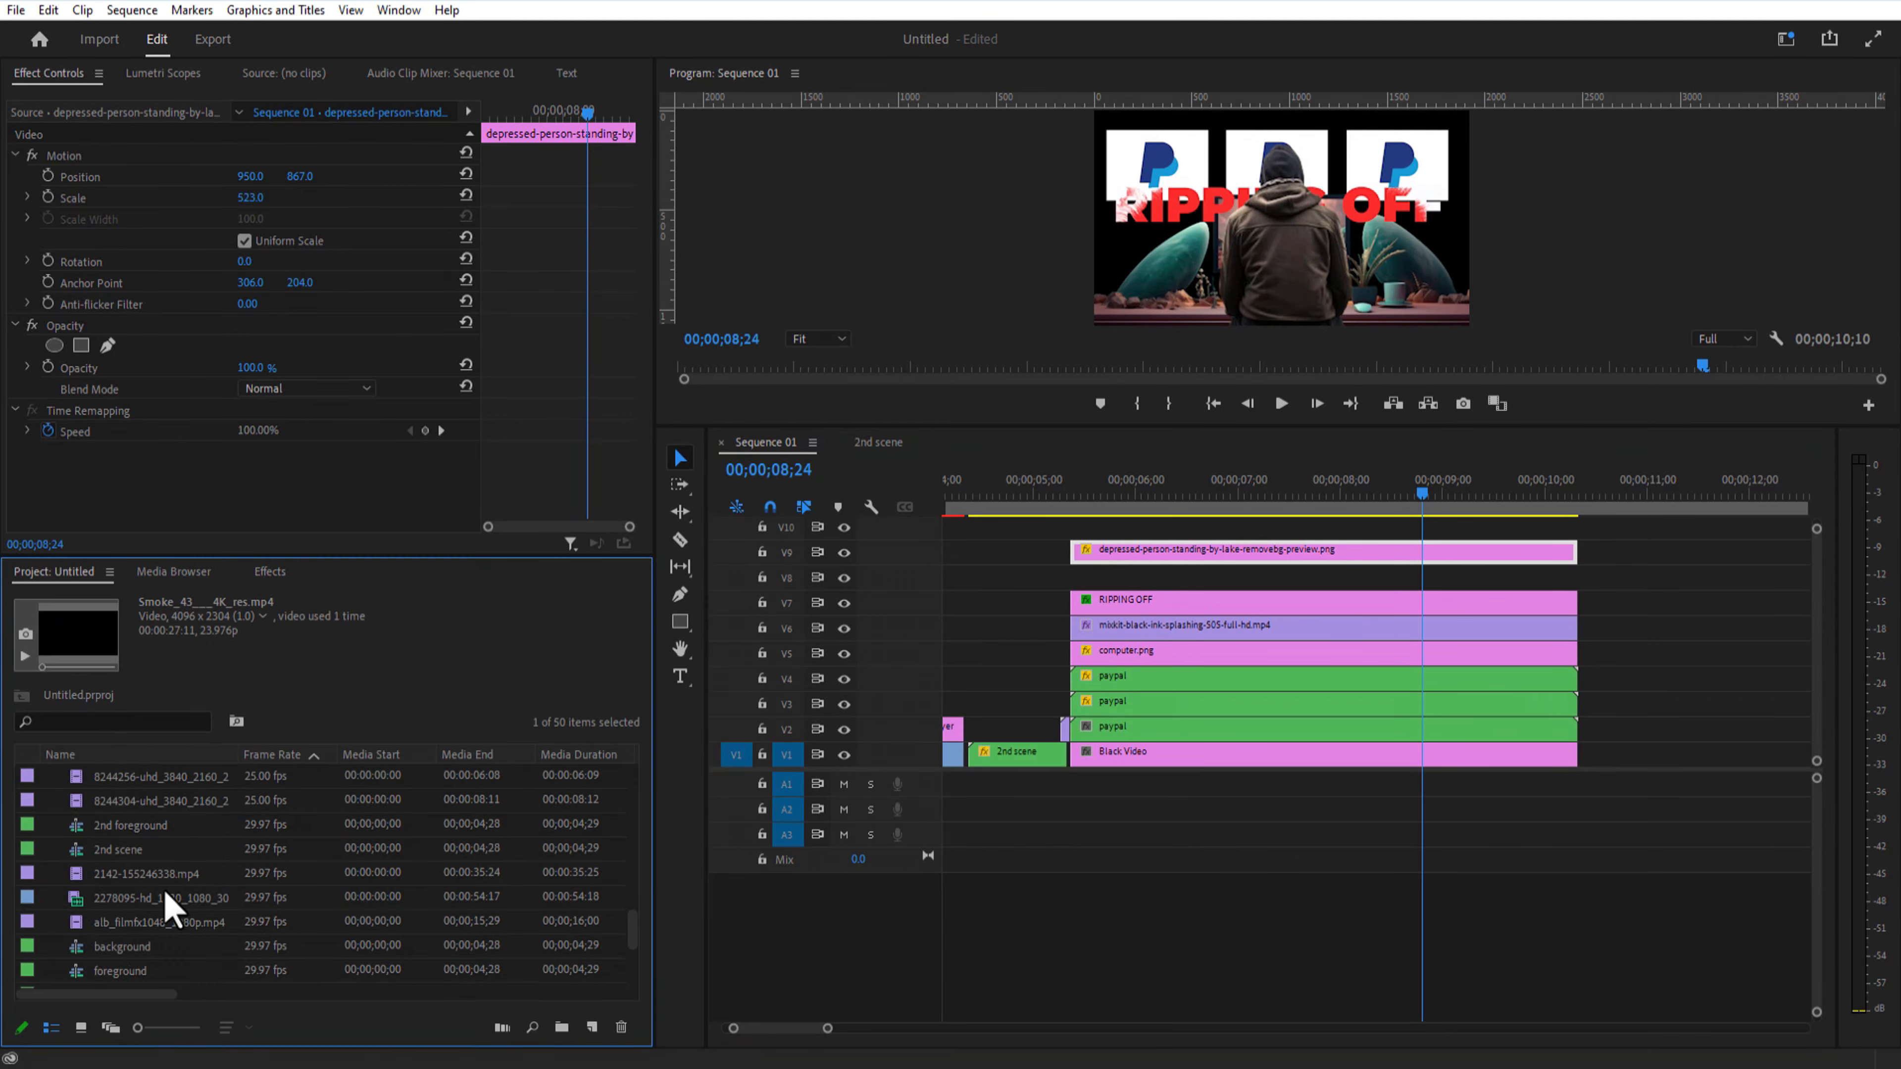
{"action": "left_click", "coordinate": [154, 903]}
{"action": "left_click", "coordinate": [143, 924]}
{"action": "left_click", "coordinate": [139, 971]}
{"action": "scroll", "coordinate": [123, 871], "scroll_direction": "up", "scroll_amount": 2}
{"action": "left_click", "coordinate": [127, 853]}
{"action": "left_click", "coordinate": [132, 807]}
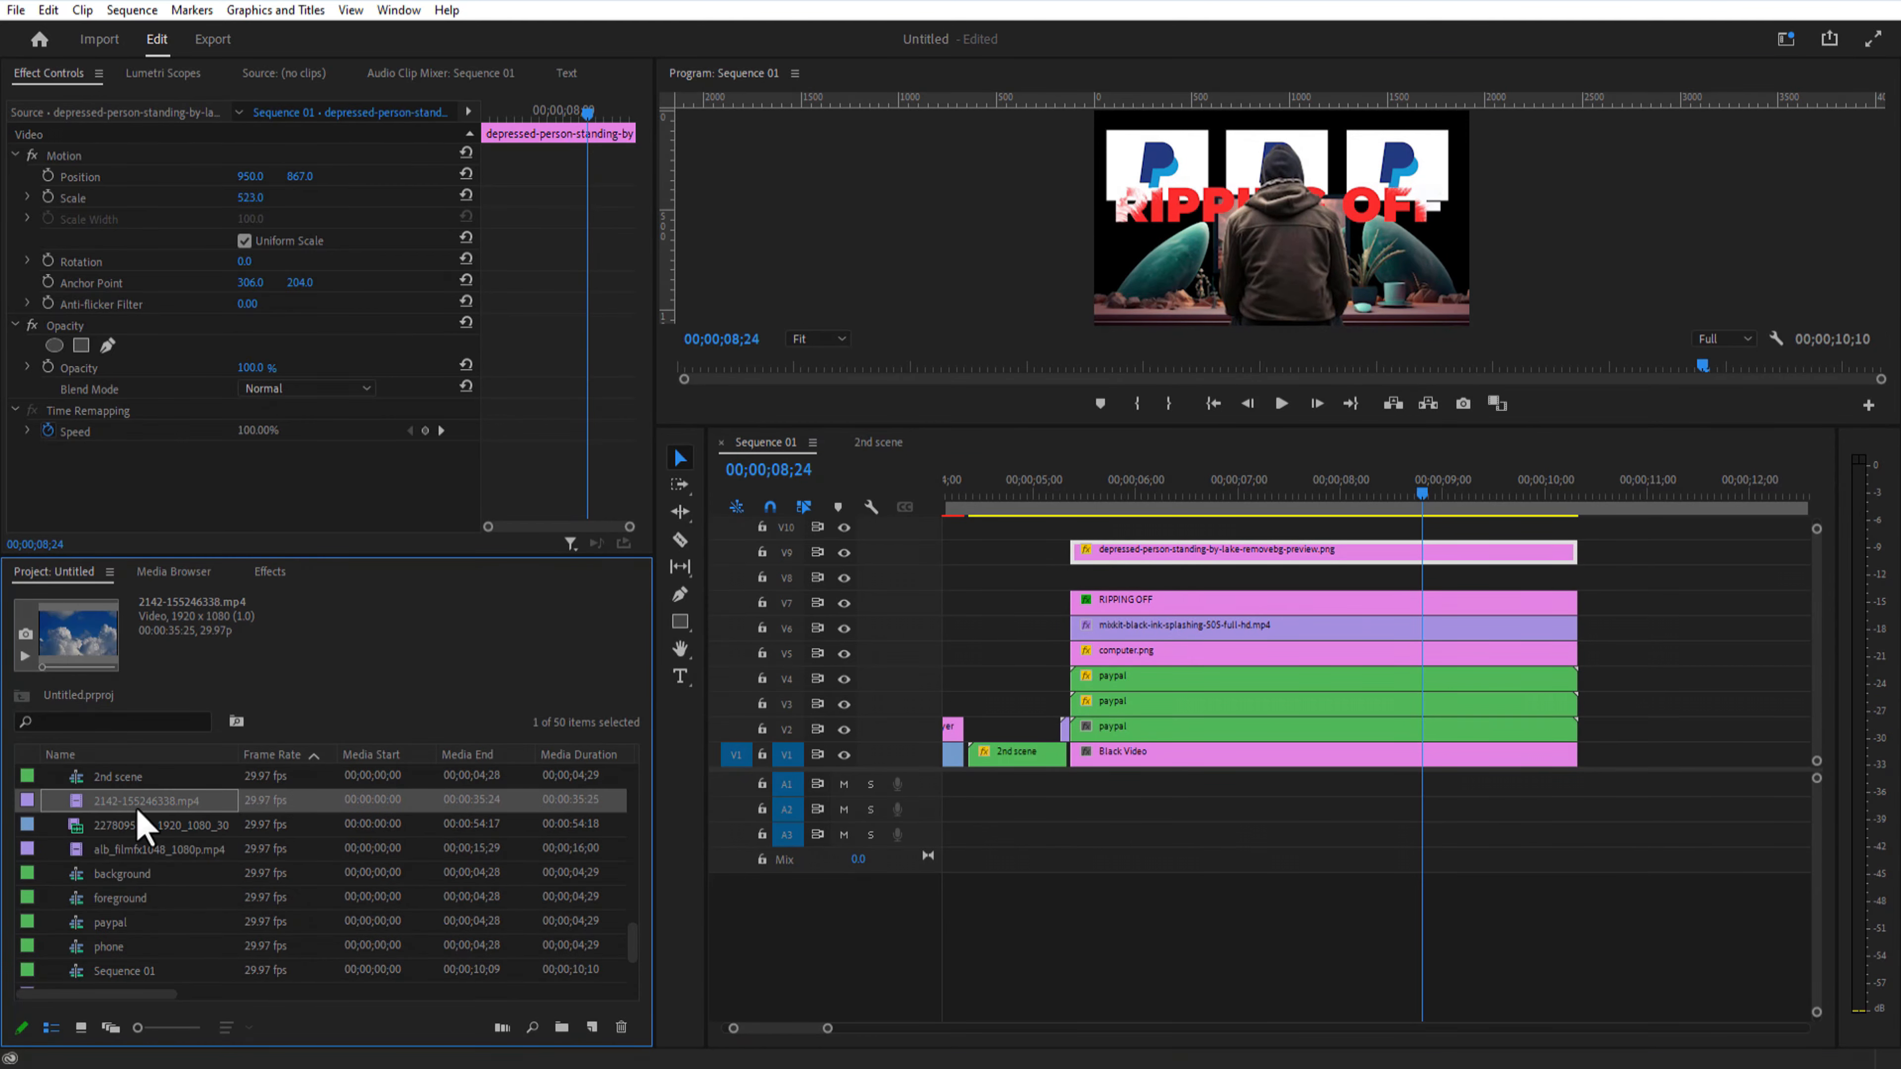
{"action": "left_click_drag", "start_coordinate": [142, 824], "coordinate": [1172, 591]}
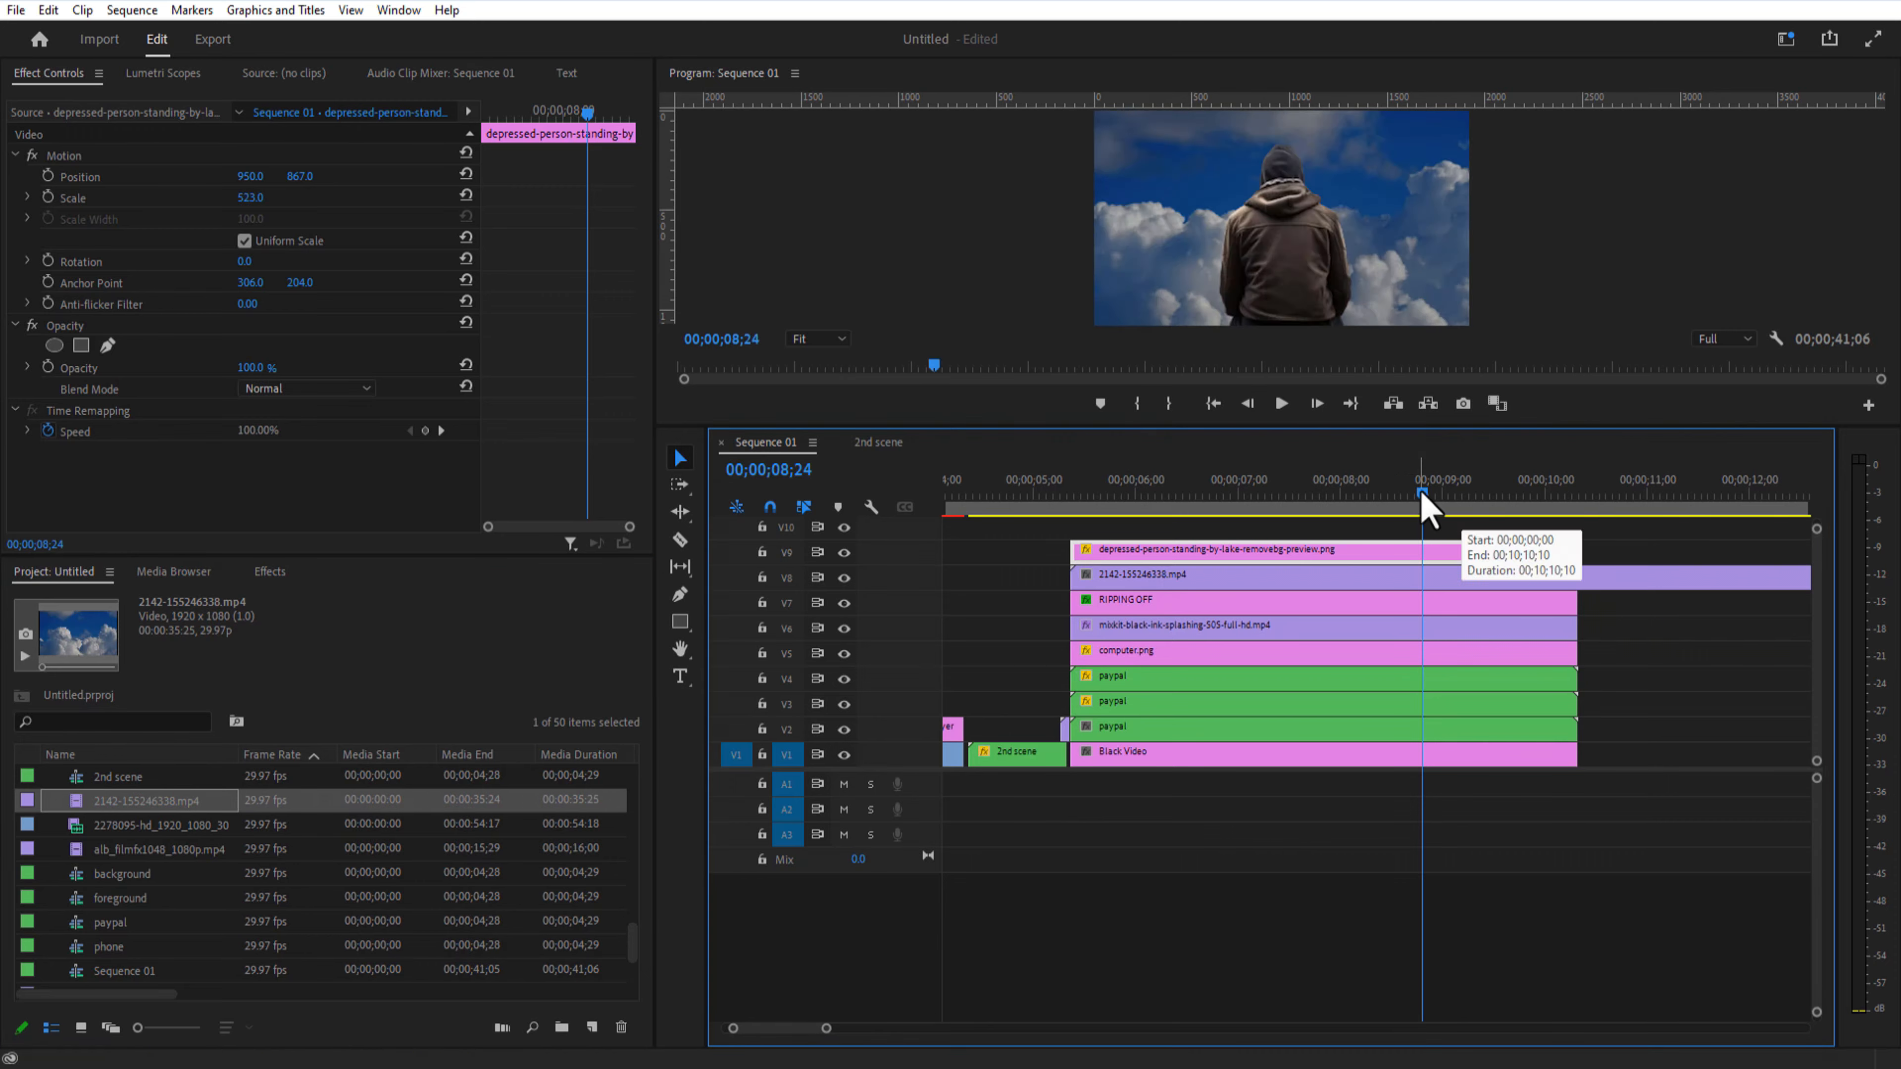
{"action": "left_click_drag", "start_coordinate": [1426, 510], "coordinate": [1413, 594]}
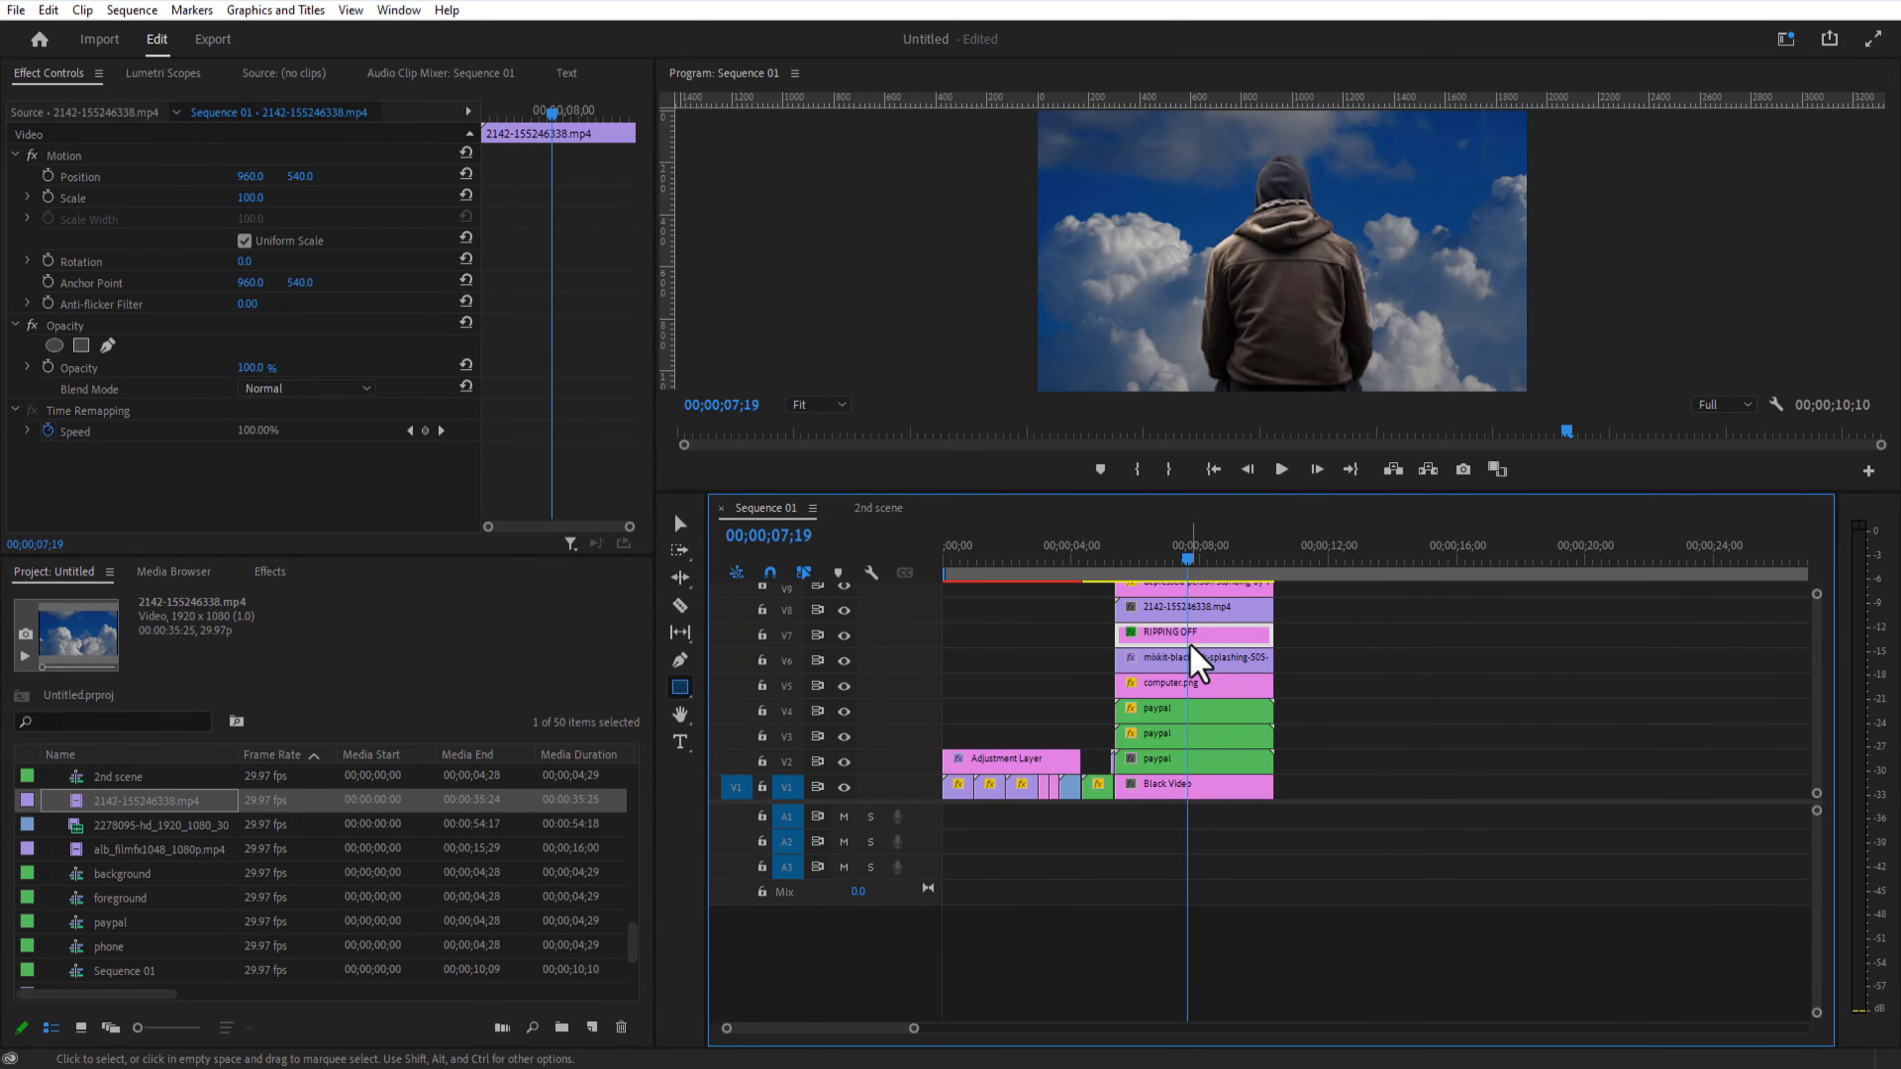
Step: Draw a rectangular opacity mask on the cloud clip that covers the frame below the tops of the PayPal cards
{"action": "left_click", "coordinate": [1198, 608]}
{"action": "left_click", "coordinate": [83, 346]}
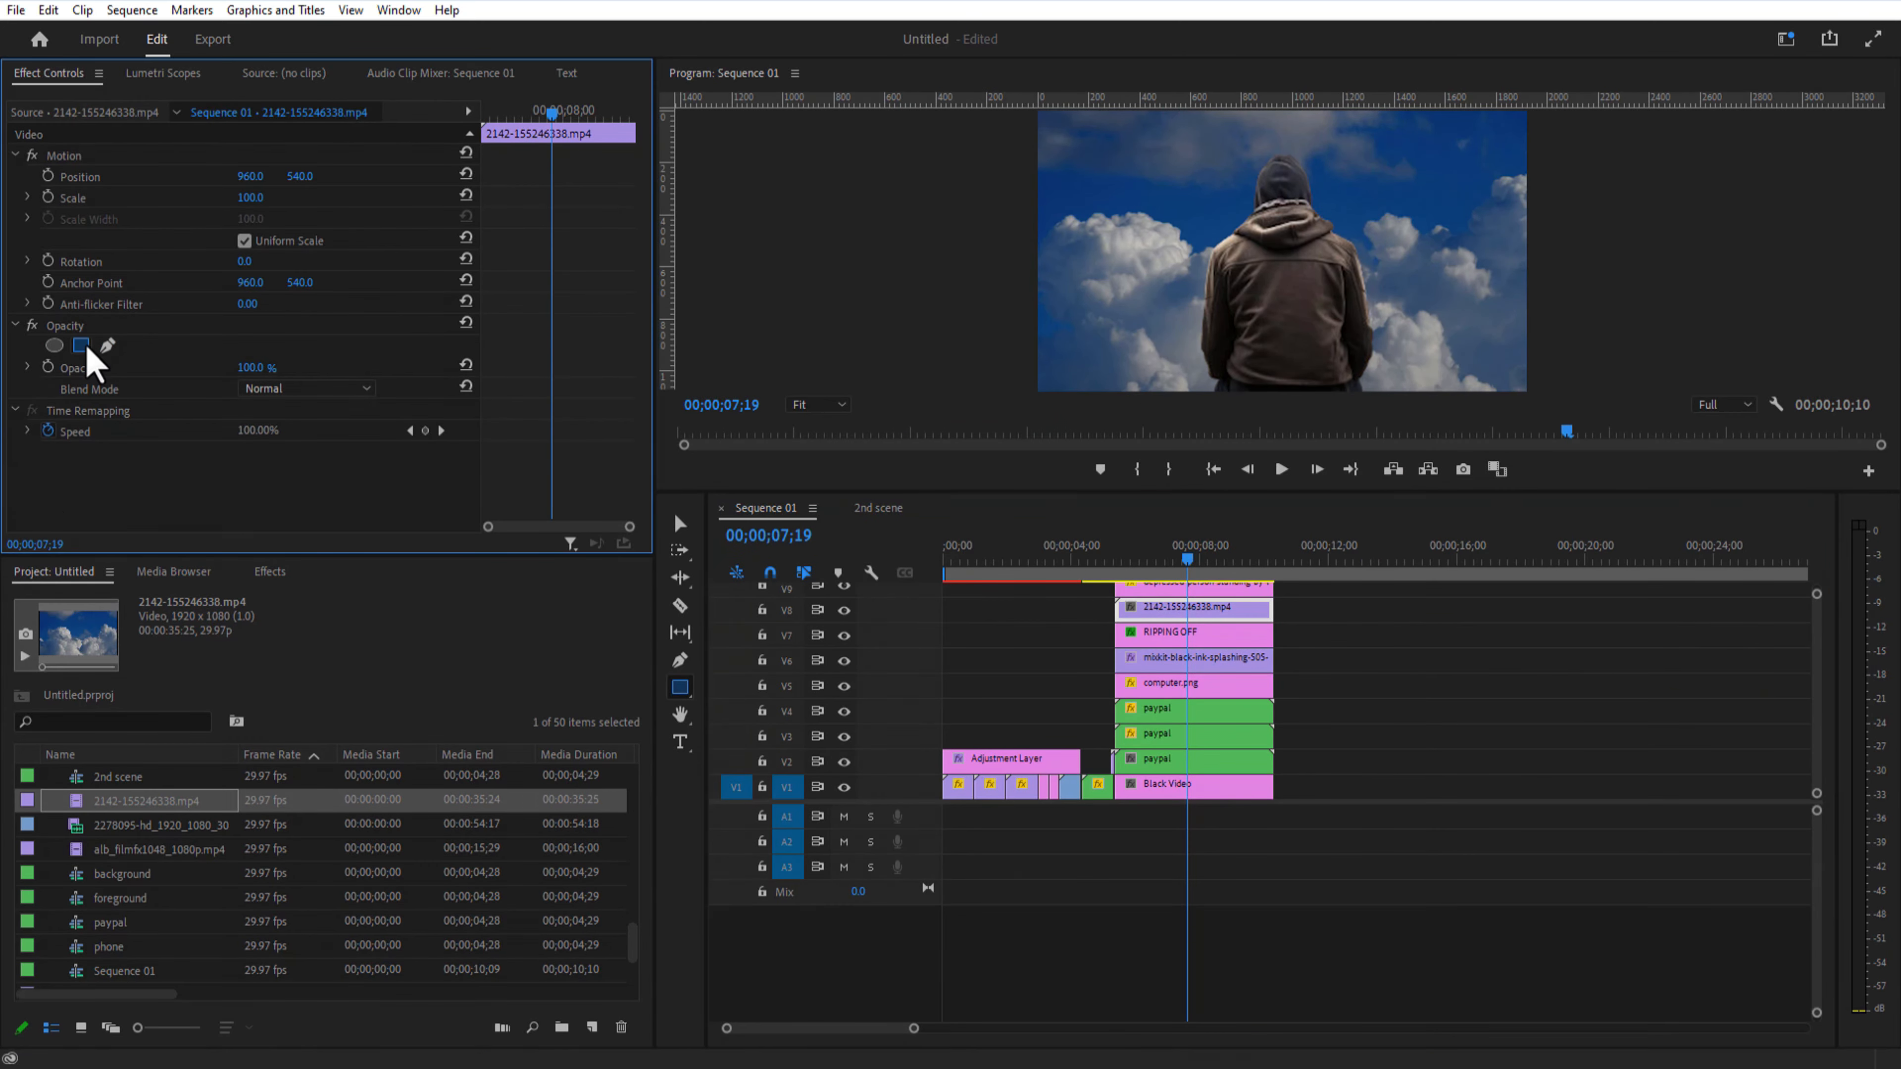
{"action": "left_click_drag", "start_coordinate": [1272, 248], "coordinate": [1564, 215]}
{"action": "left_click_drag", "start_coordinate": [1029, 287], "coordinate": [1027, 424]}
{"action": "left_click_drag", "start_coordinate": [1155, 287], "coordinate": [1579, 424]}
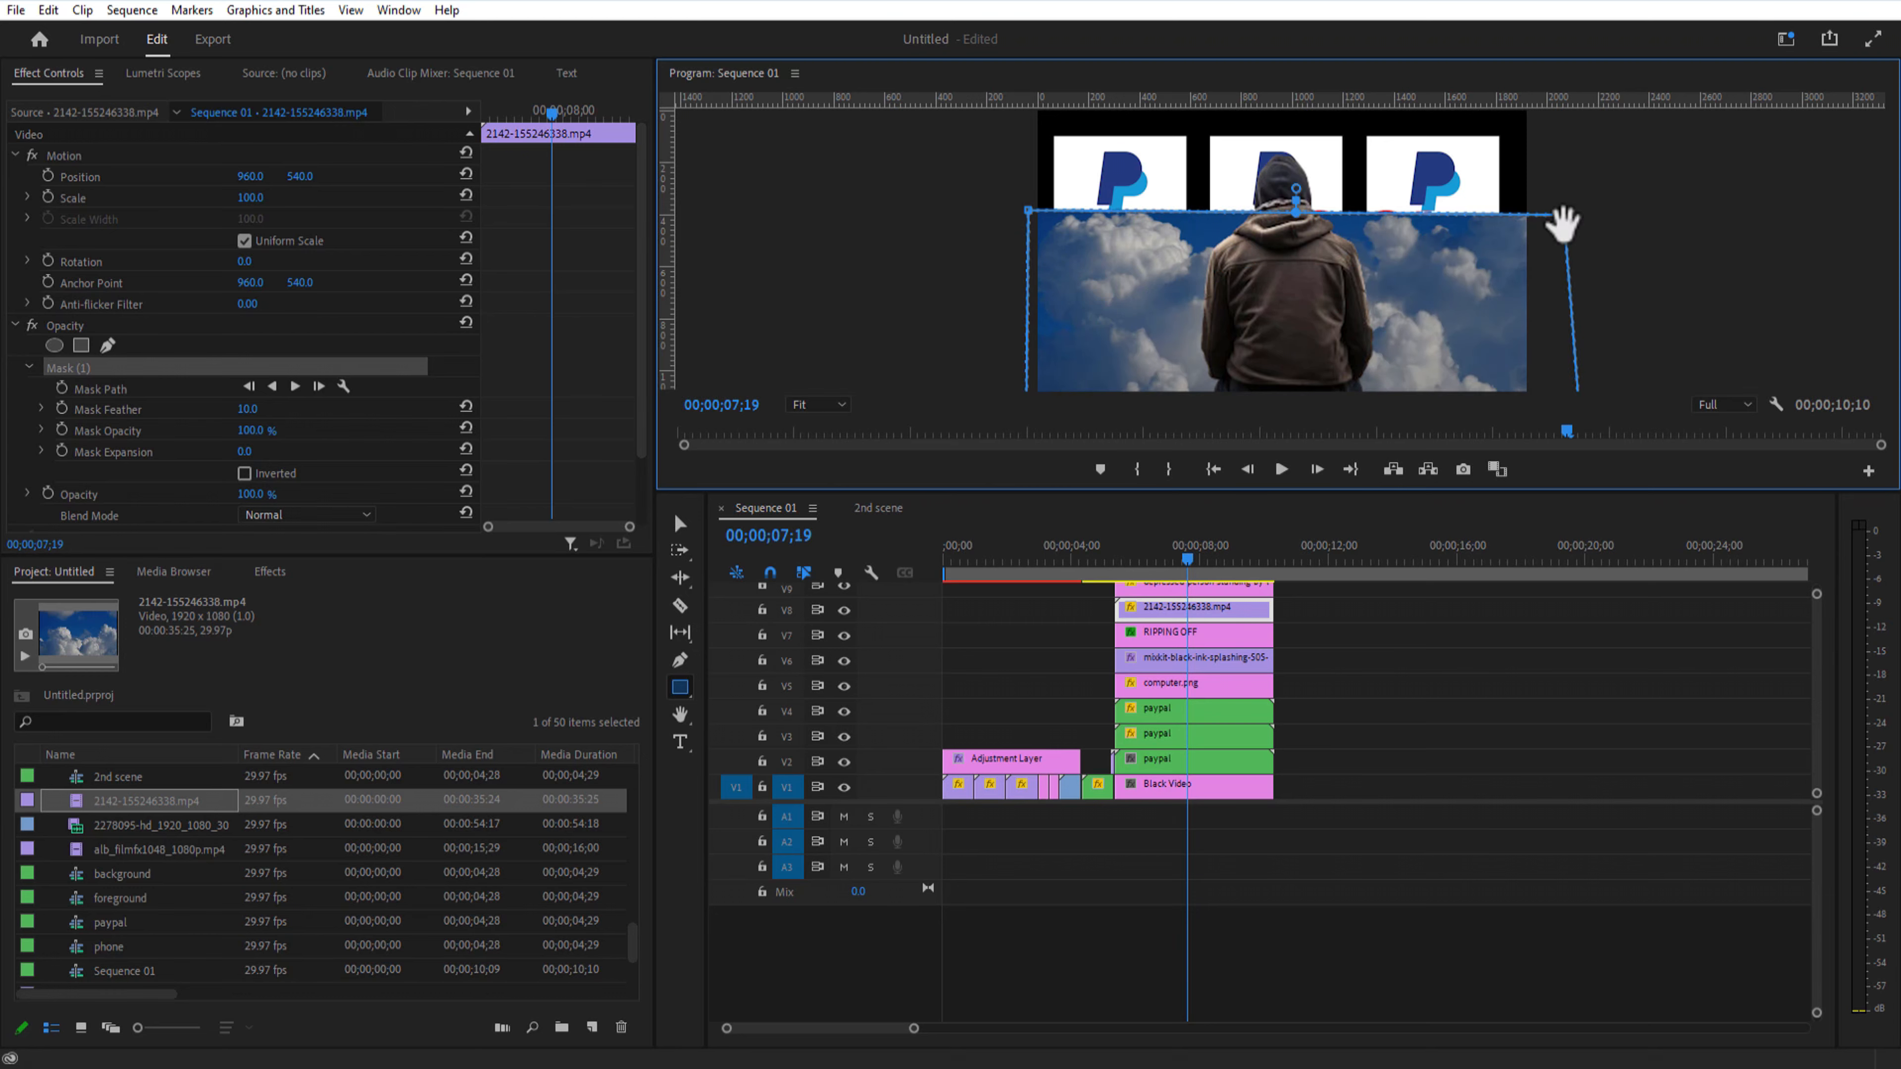
Step: Set the cloud clip's blend mode to Lighten and its mask feather to 859
{"action": "left_click", "coordinate": [307, 514]}
{"action": "left_click", "coordinate": [299, 656]}
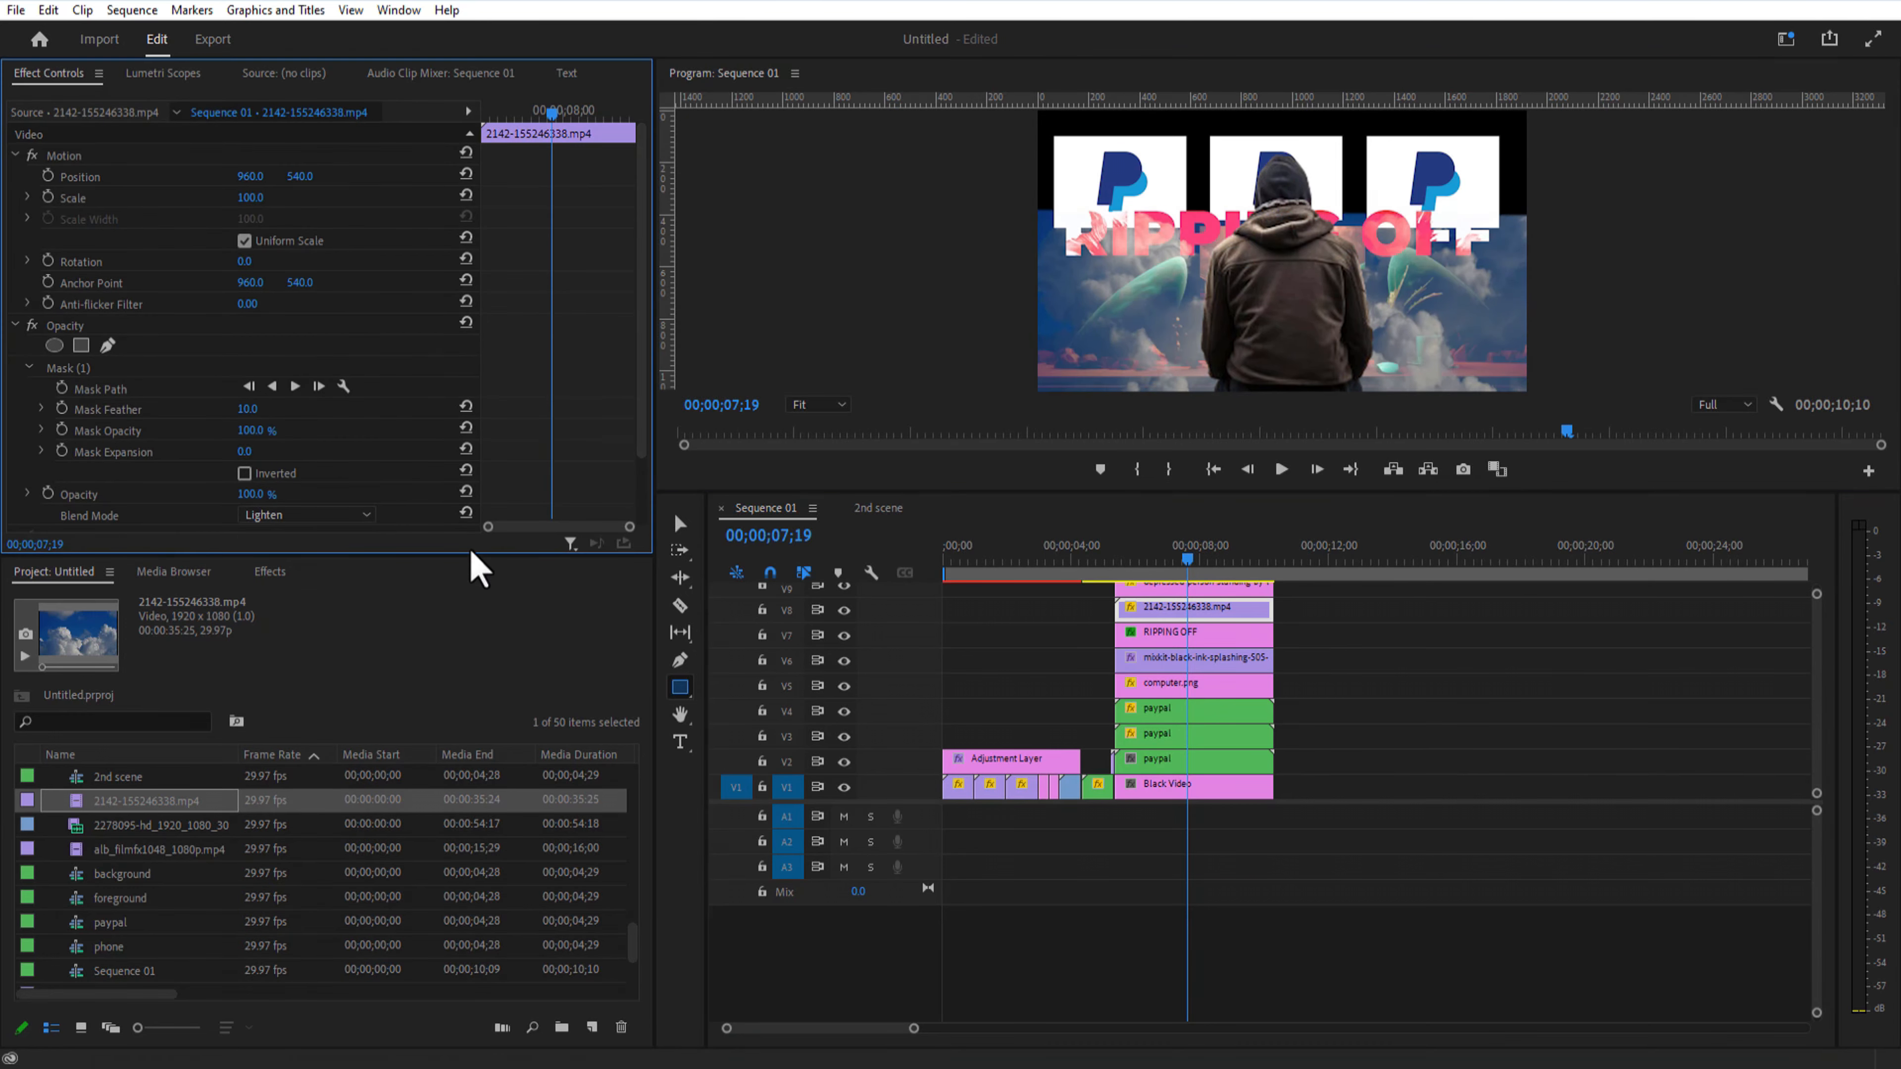
{"action": "left_click_drag", "start_coordinate": [247, 408], "coordinate": [449, 408]}
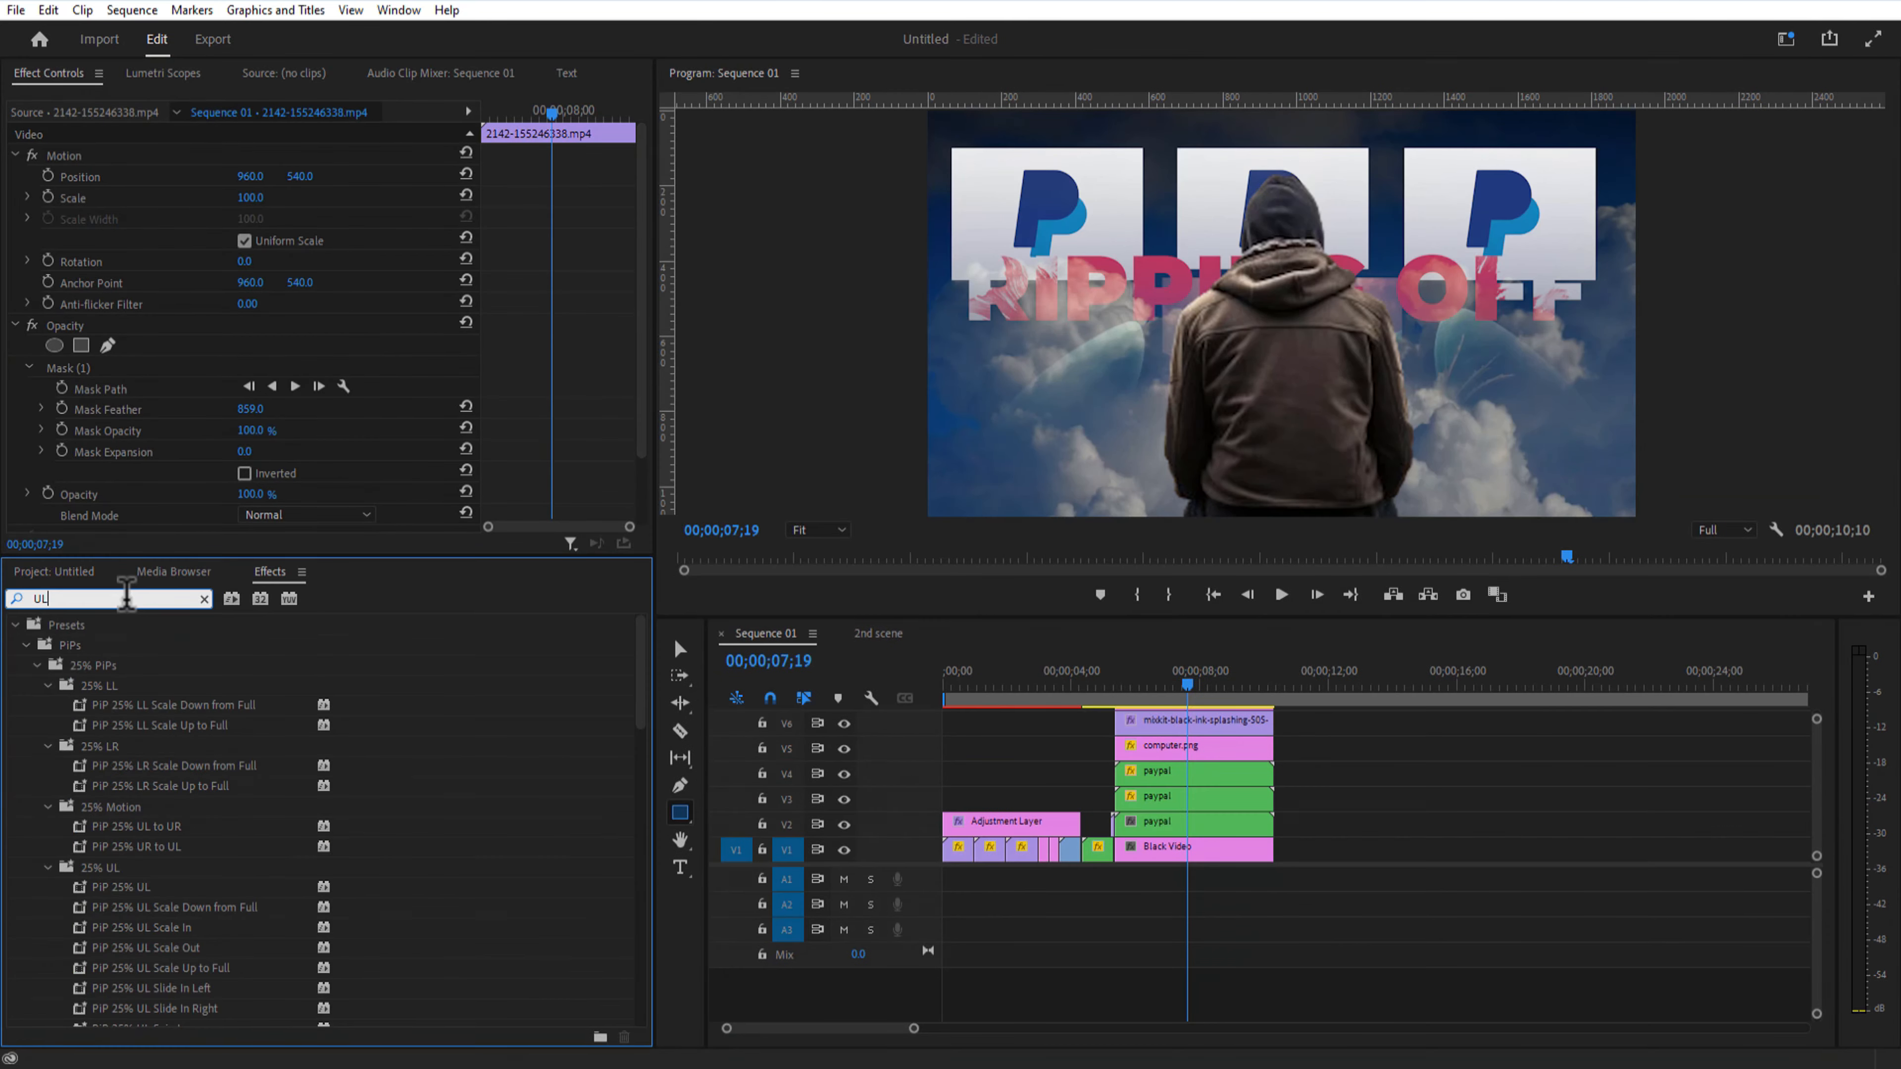
Step: Apply Ultra Key to the cloud clip on V8 and sample the blue sky as the key color
{"action": "type", "text": "TRA"}
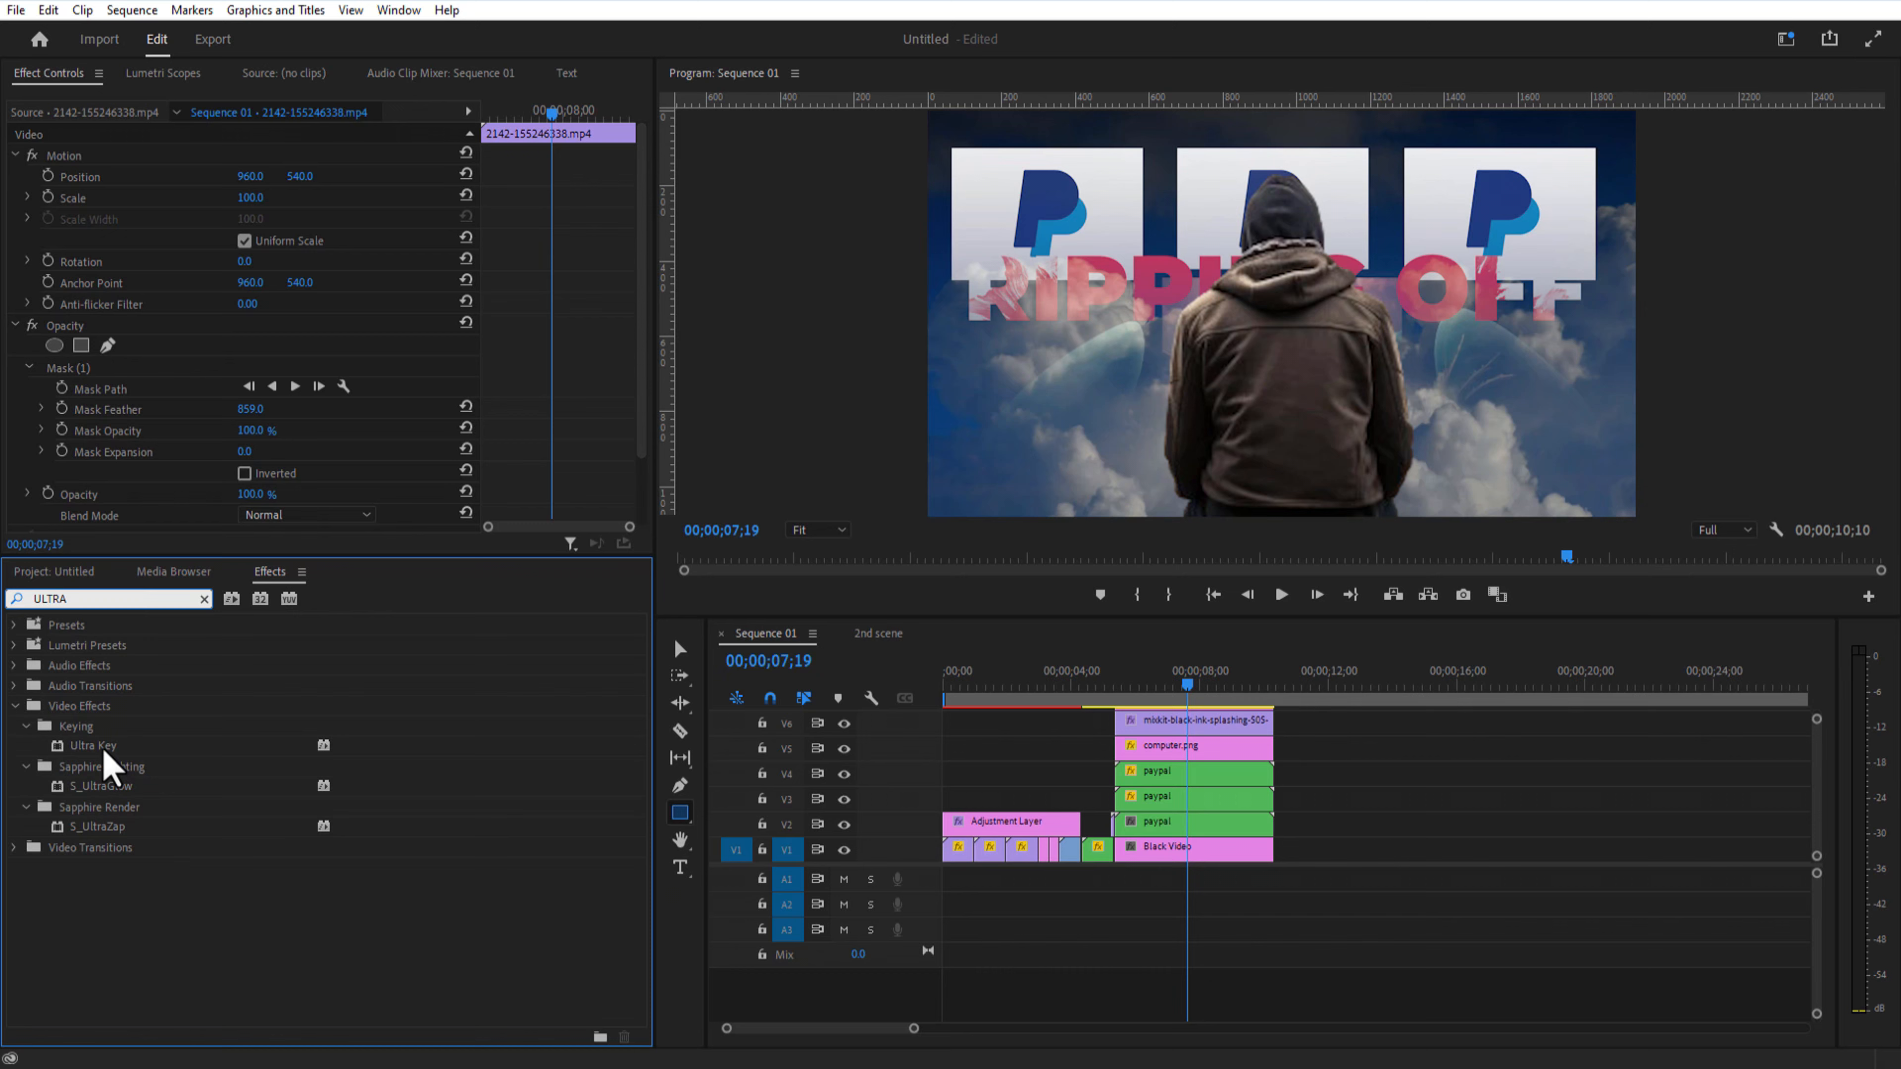
{"action": "left_click_drag", "start_coordinate": [103, 749], "coordinate": [1129, 771]}
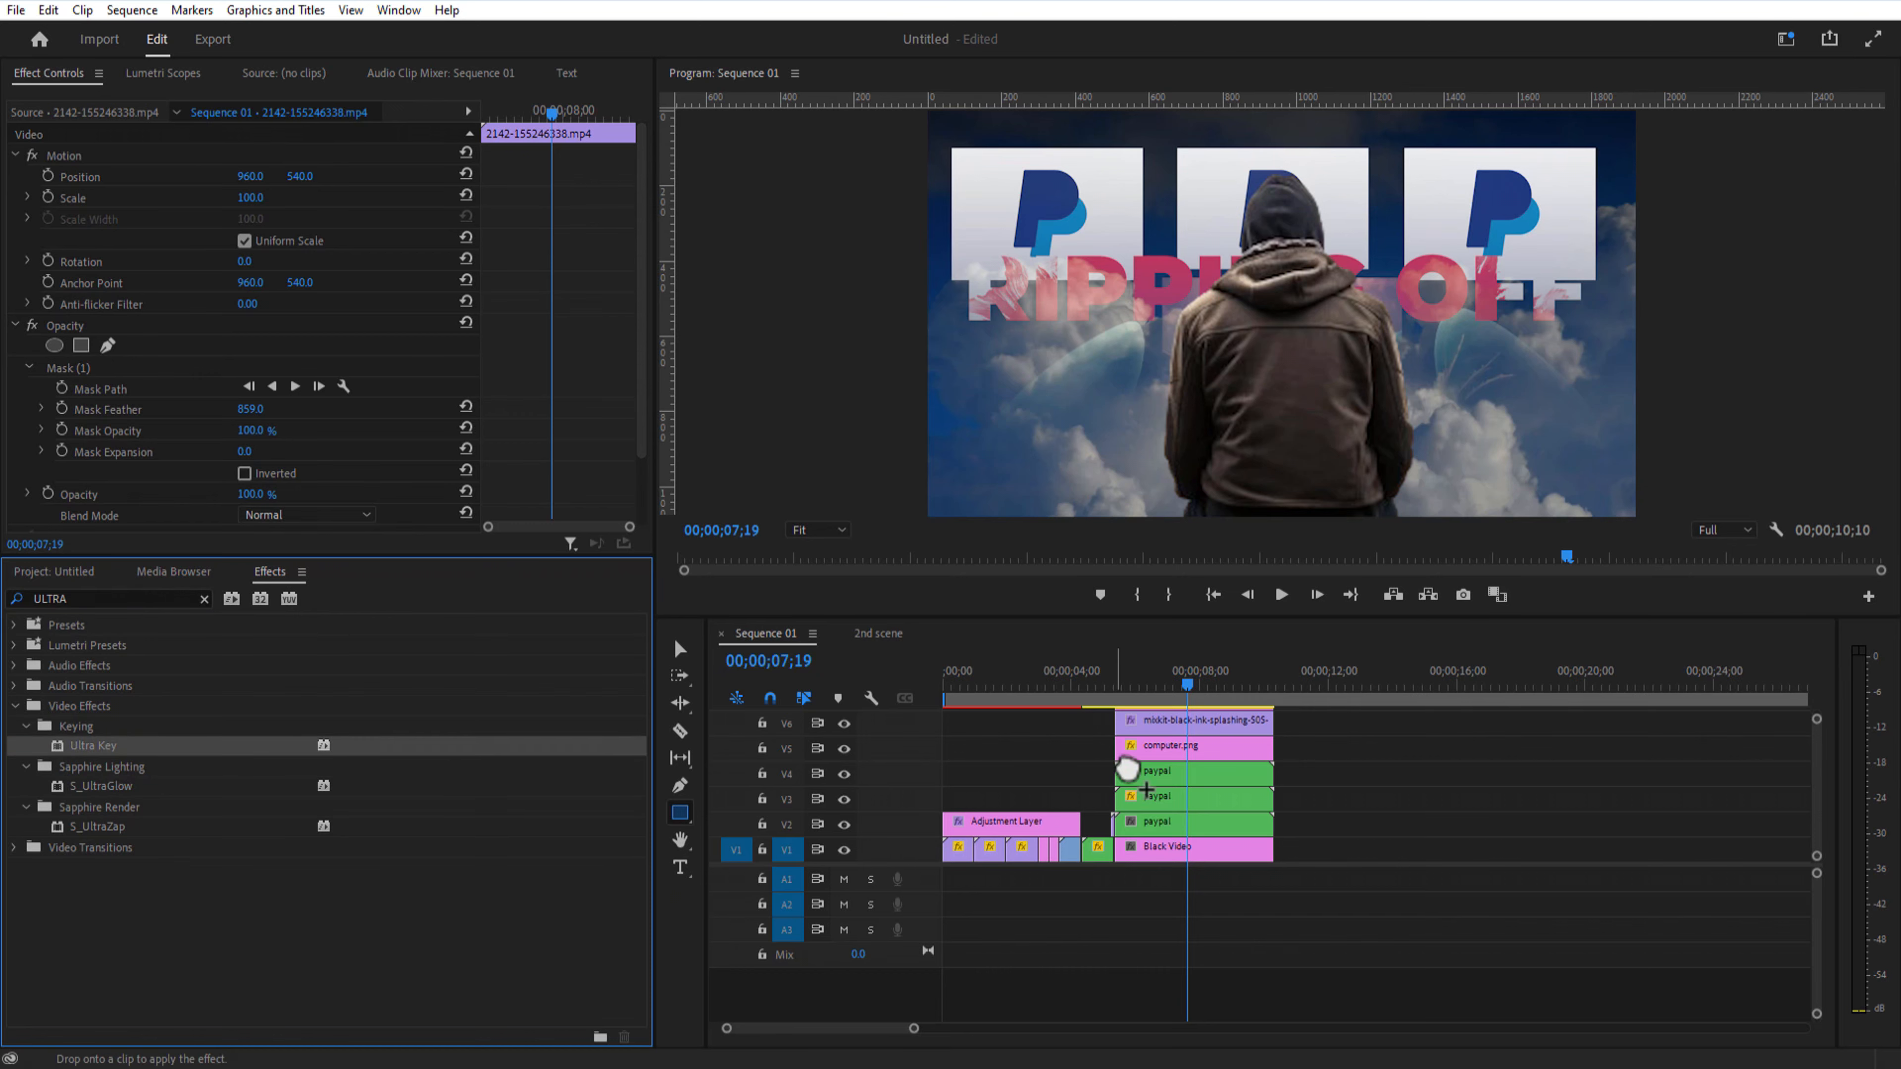
{"action": "left_click_drag", "start_coordinate": [1450, 751], "coordinate": [1422, 689]}
{"action": "left_click_drag", "start_coordinate": [1394, 616], "coordinate": [1387, 514]}
{"action": "left_click_drag", "start_coordinate": [893, 700], "coordinate": [1171, 621]}
{"action": "scroll", "coordinate": [640, 382], "scroll_direction": "down", "scroll_amount": 5}
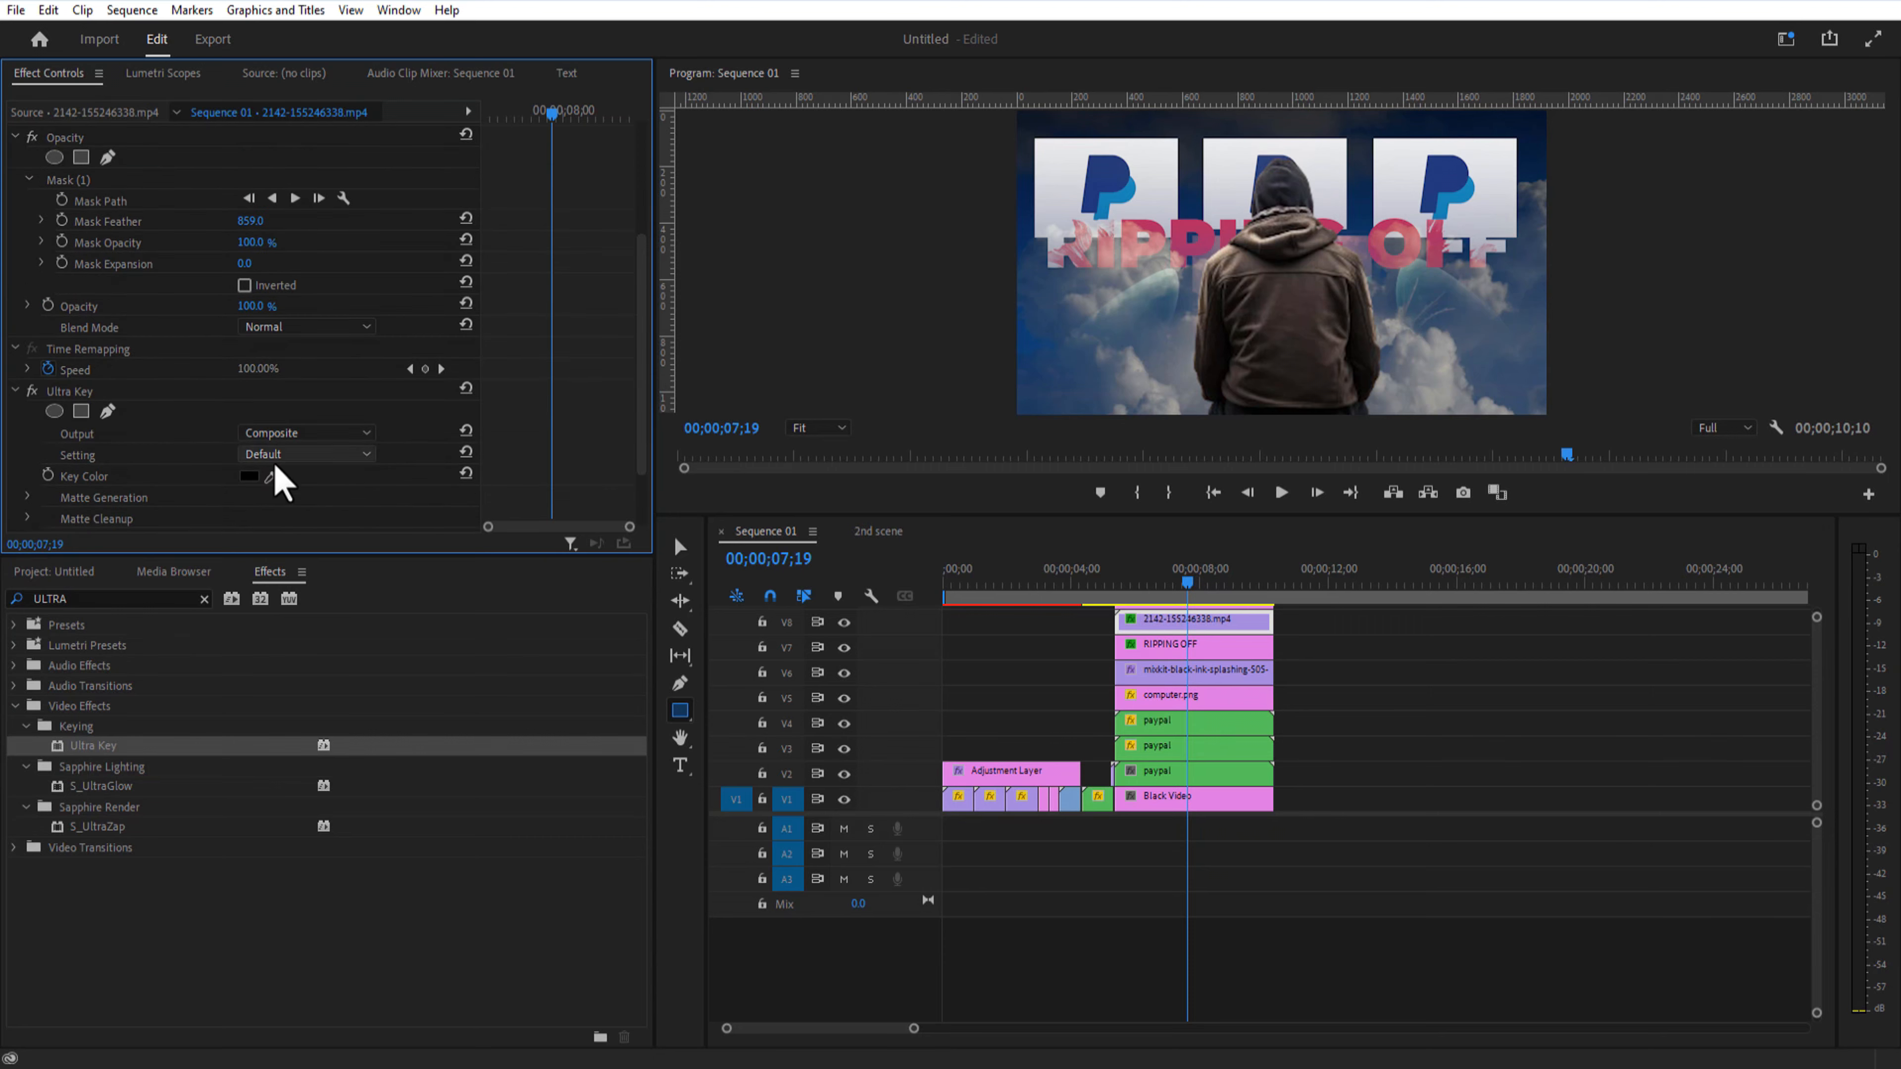
{"action": "left_click", "coordinate": [1038, 365]}
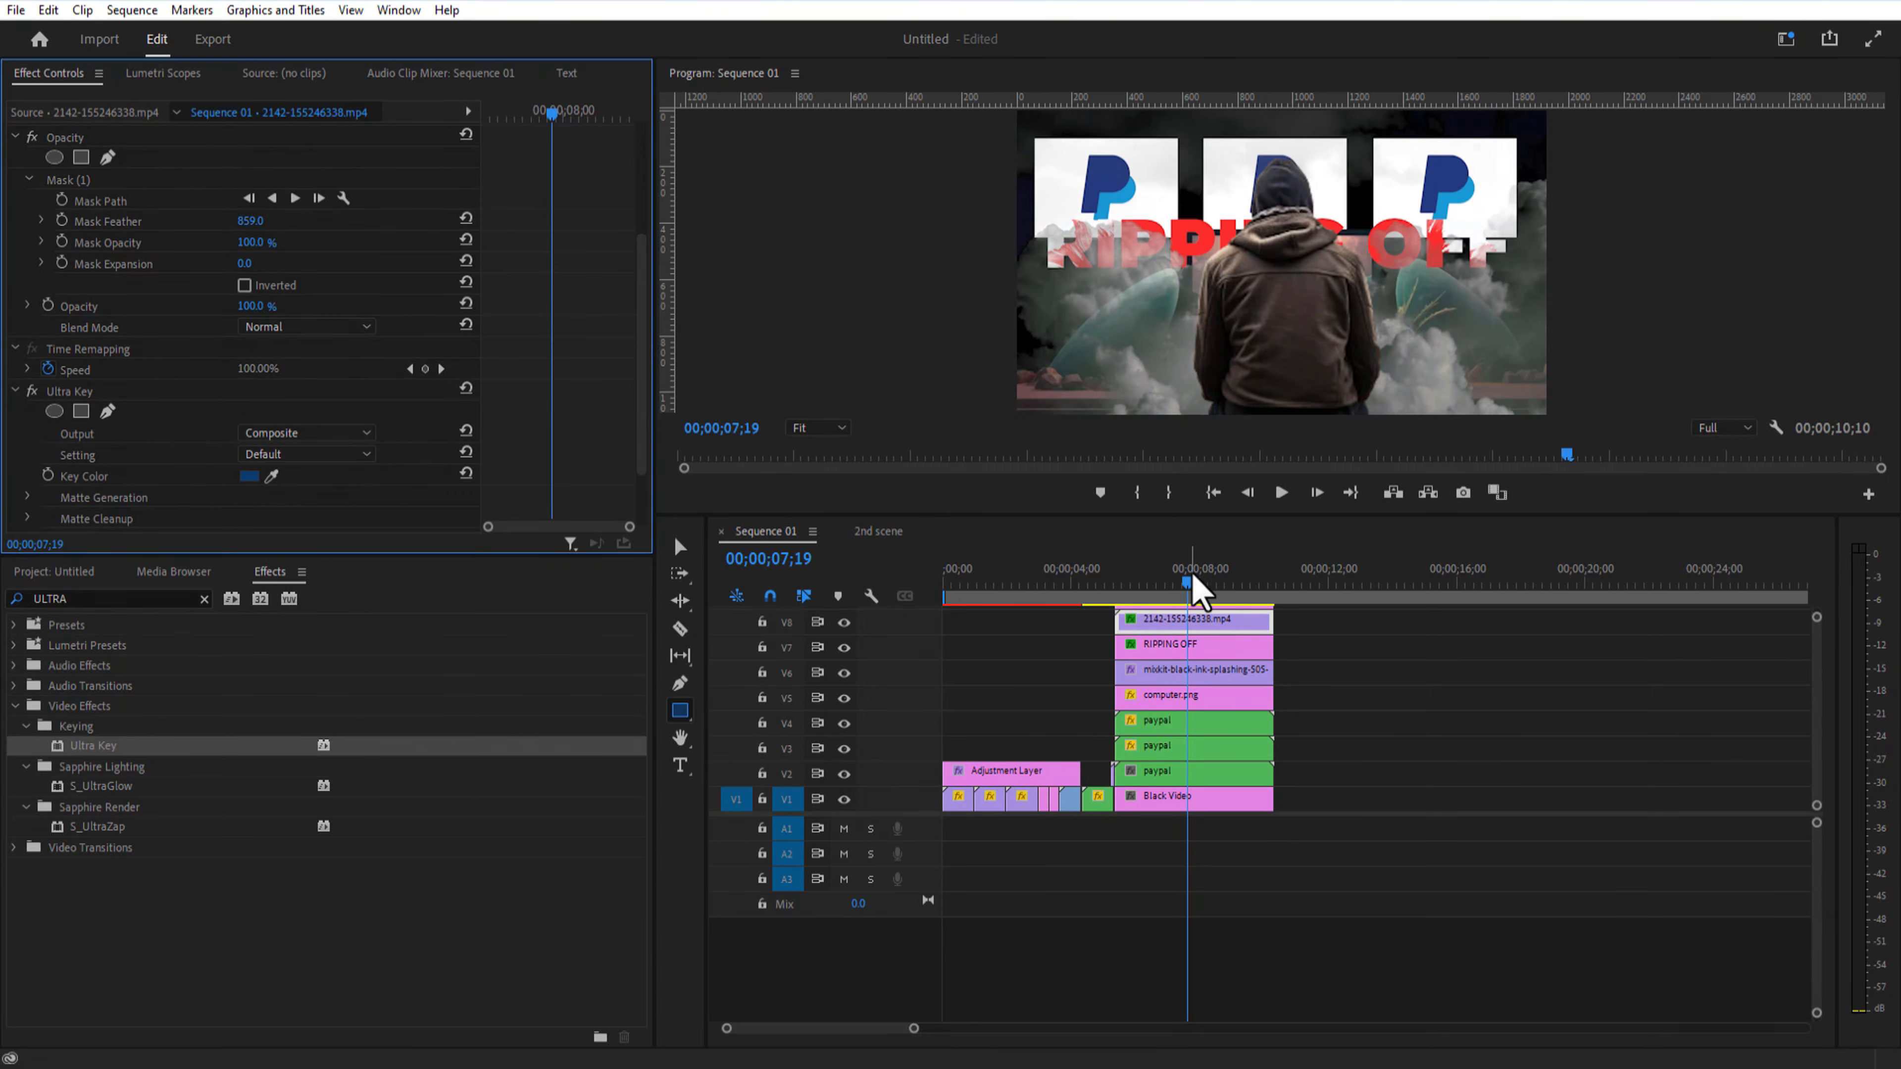
Step: Set the cloud clip's blend mode to Lighten and its scale to 149
{"action": "left_click_drag", "start_coordinate": [1246, 517], "coordinate": [1251, 618]}
{"action": "scroll", "coordinate": [644, 458], "scroll_direction": "up", "scroll_amount": 3}
{"action": "left_click", "coordinate": [284, 431]}
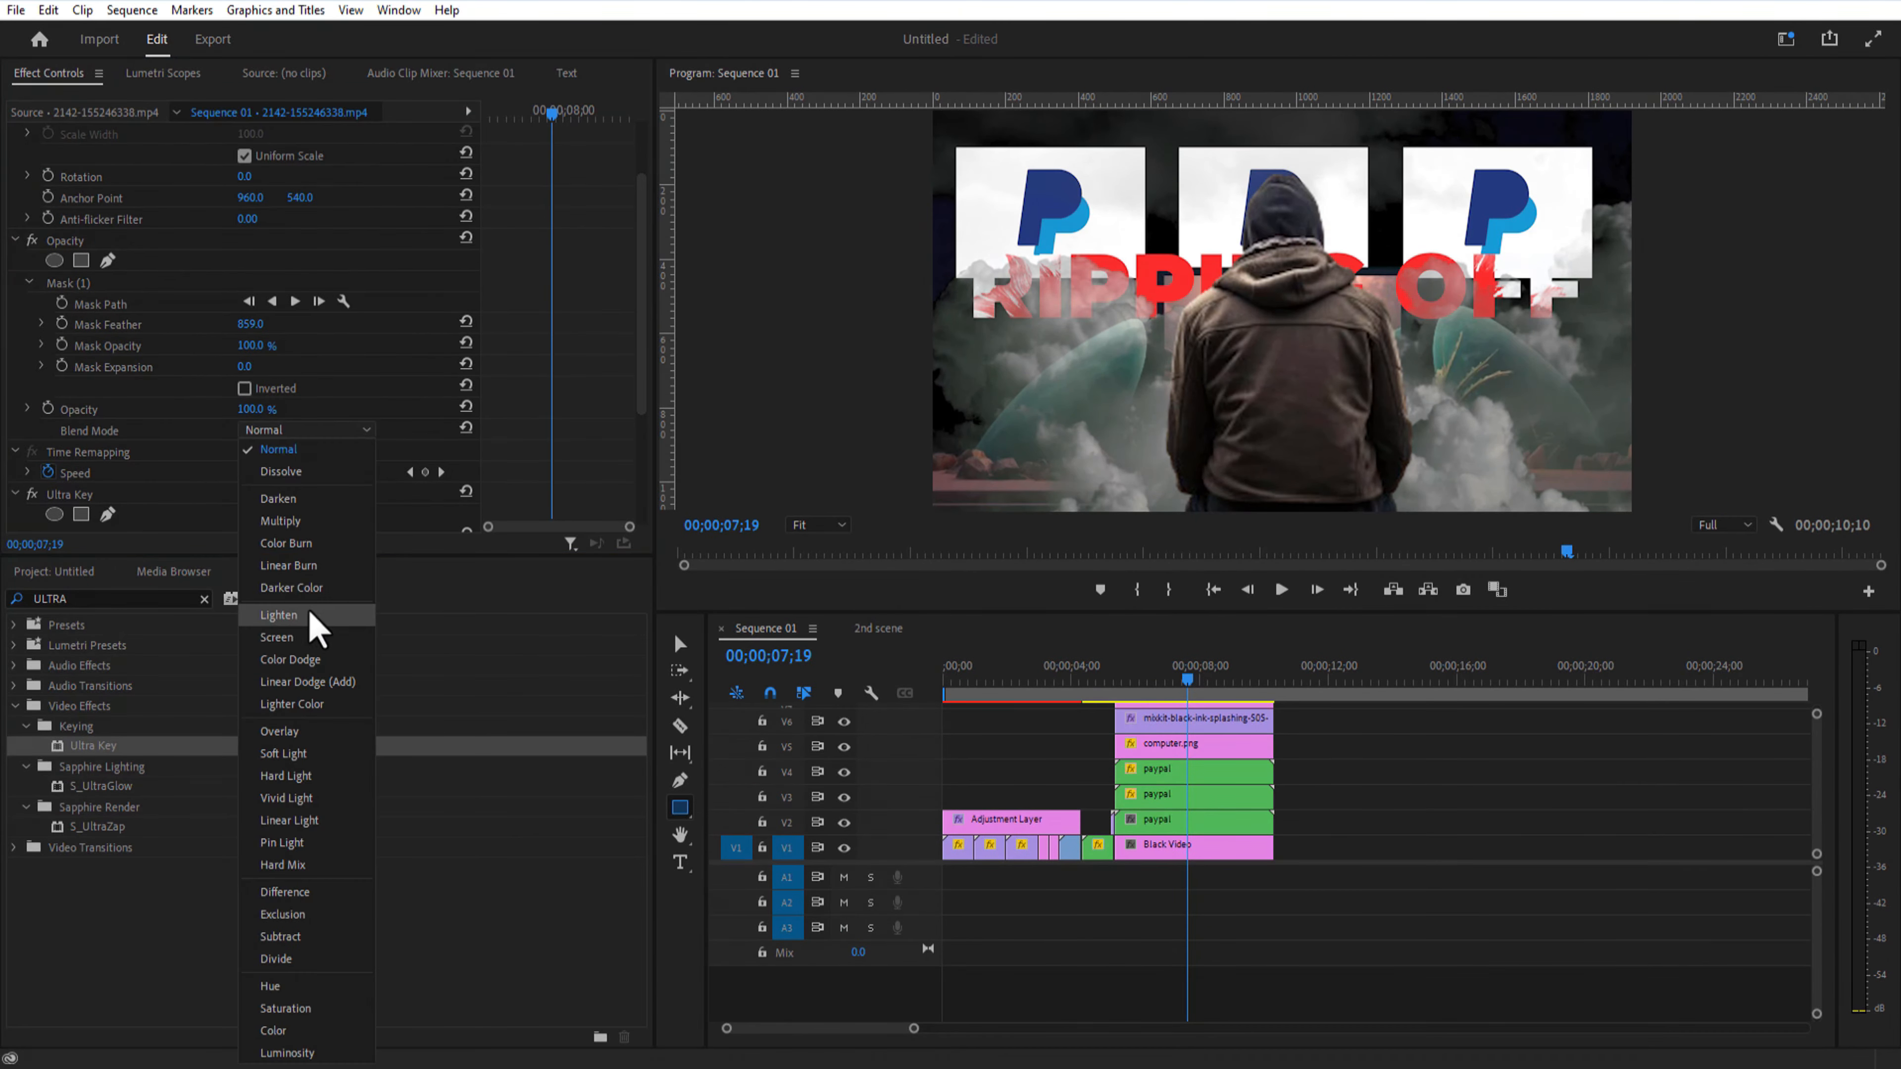
{"action": "left_click", "coordinate": [309, 624]}
{"action": "scroll", "coordinate": [485, 268], "scroll_direction": "up", "scroll_amount": 2}
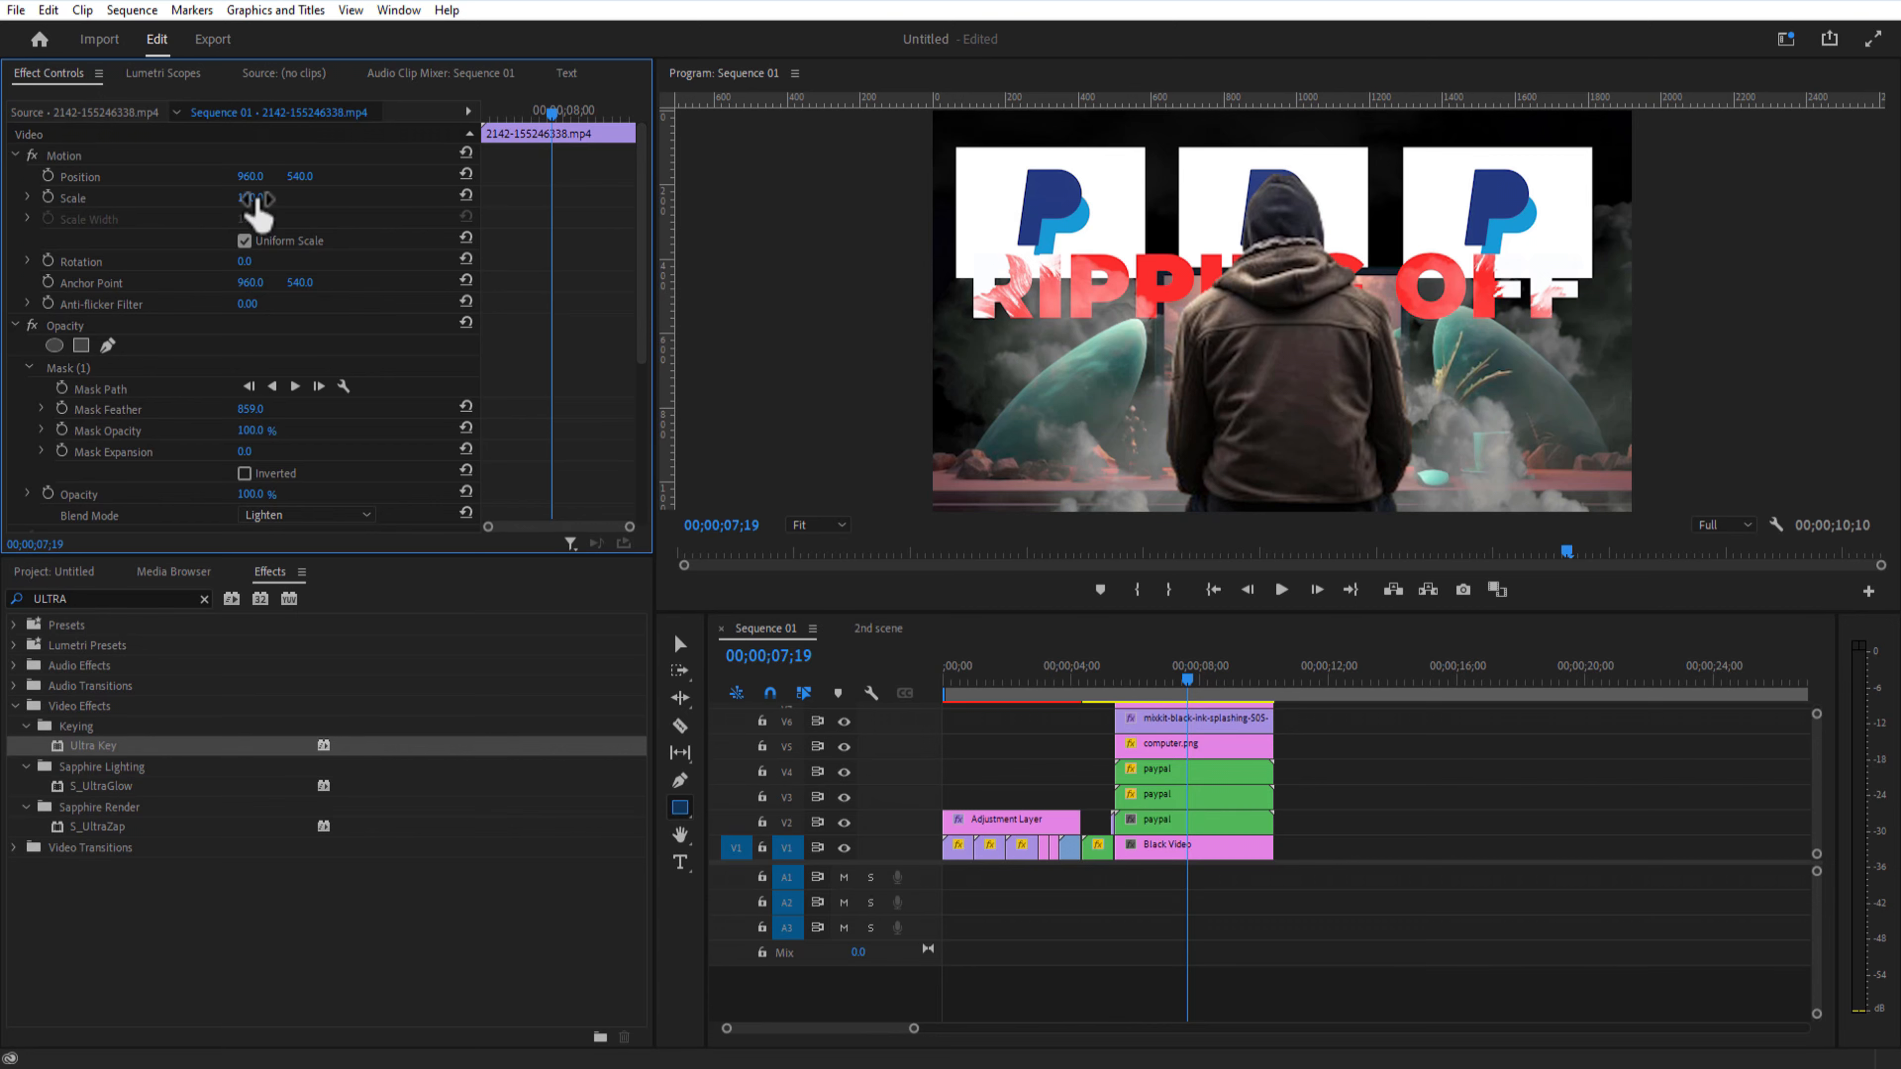
{"action": "left_click_drag", "start_coordinate": [254, 199], "coordinate": [621, 266]}
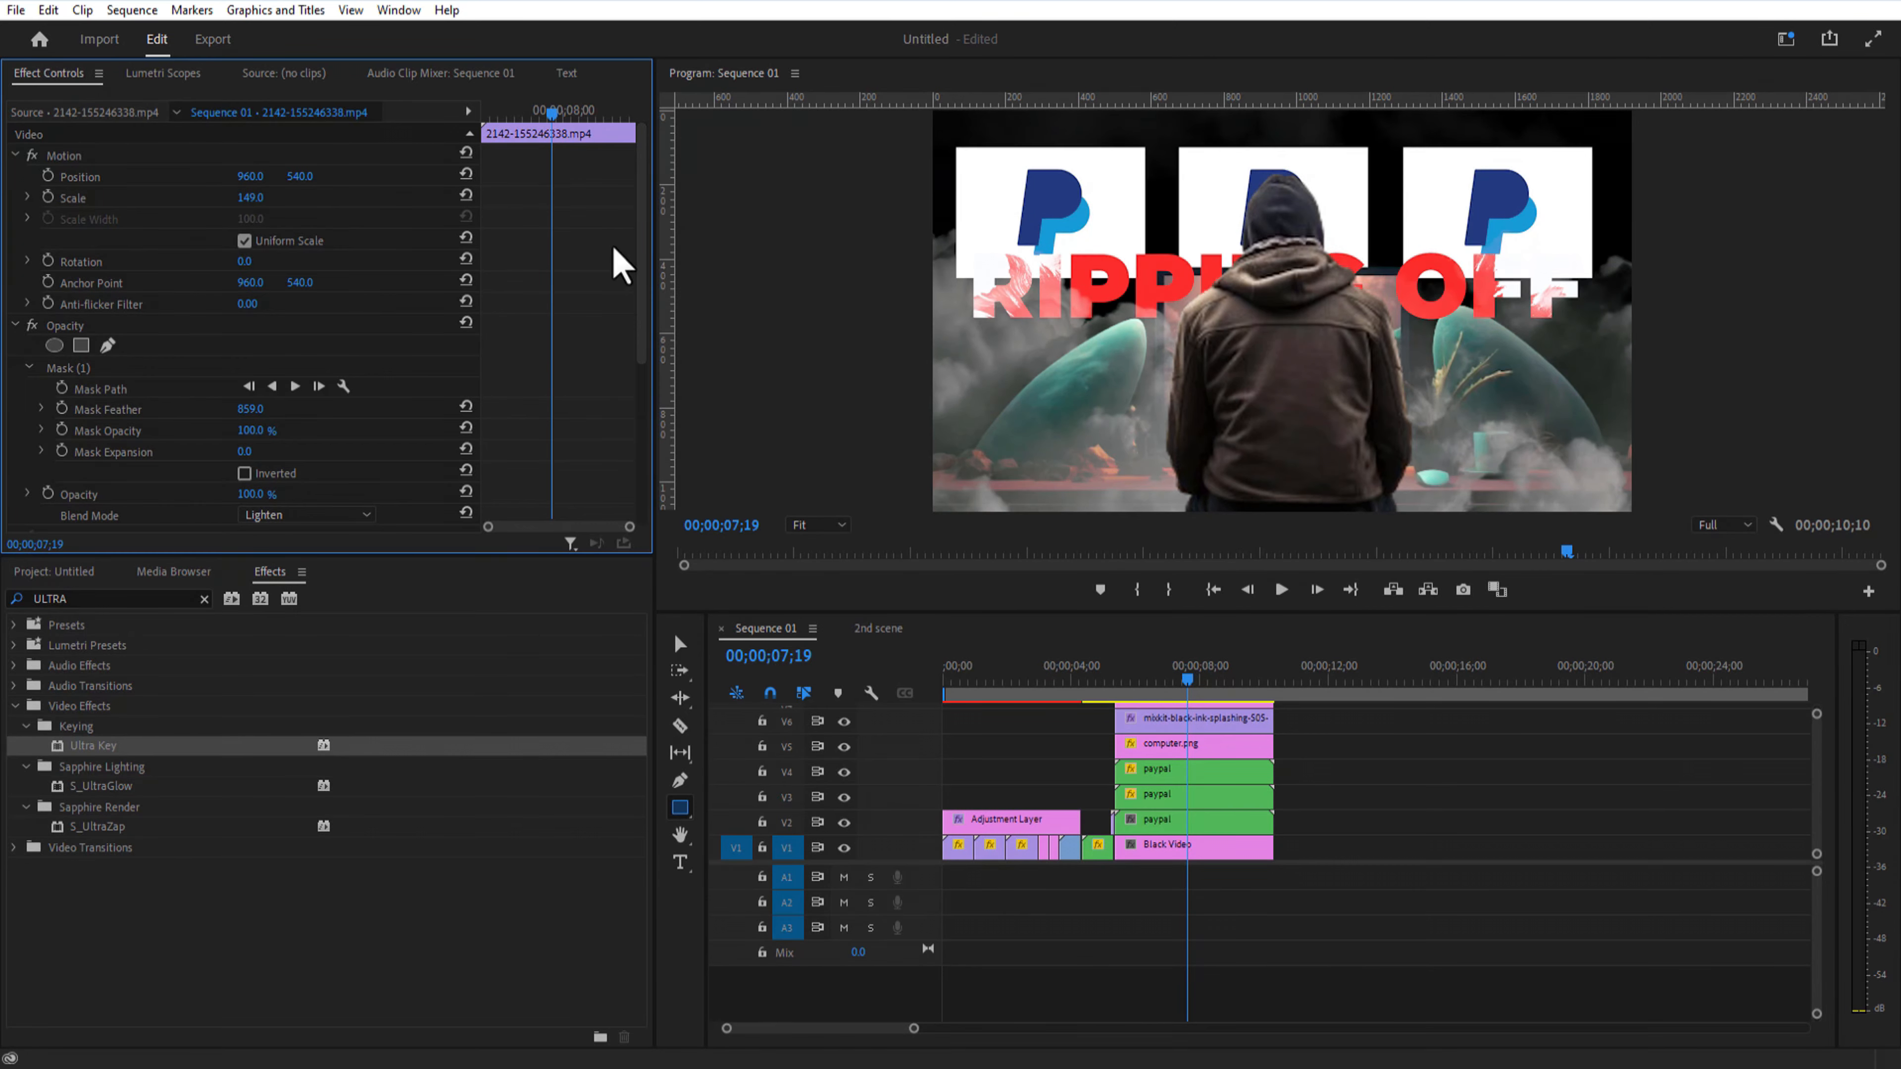
Step: Lower the cloud clip's mask opacity to 50% while checking the scene at different times
{"action": "left_click_drag", "start_coordinate": [255, 432], "coordinate": [232, 431]}
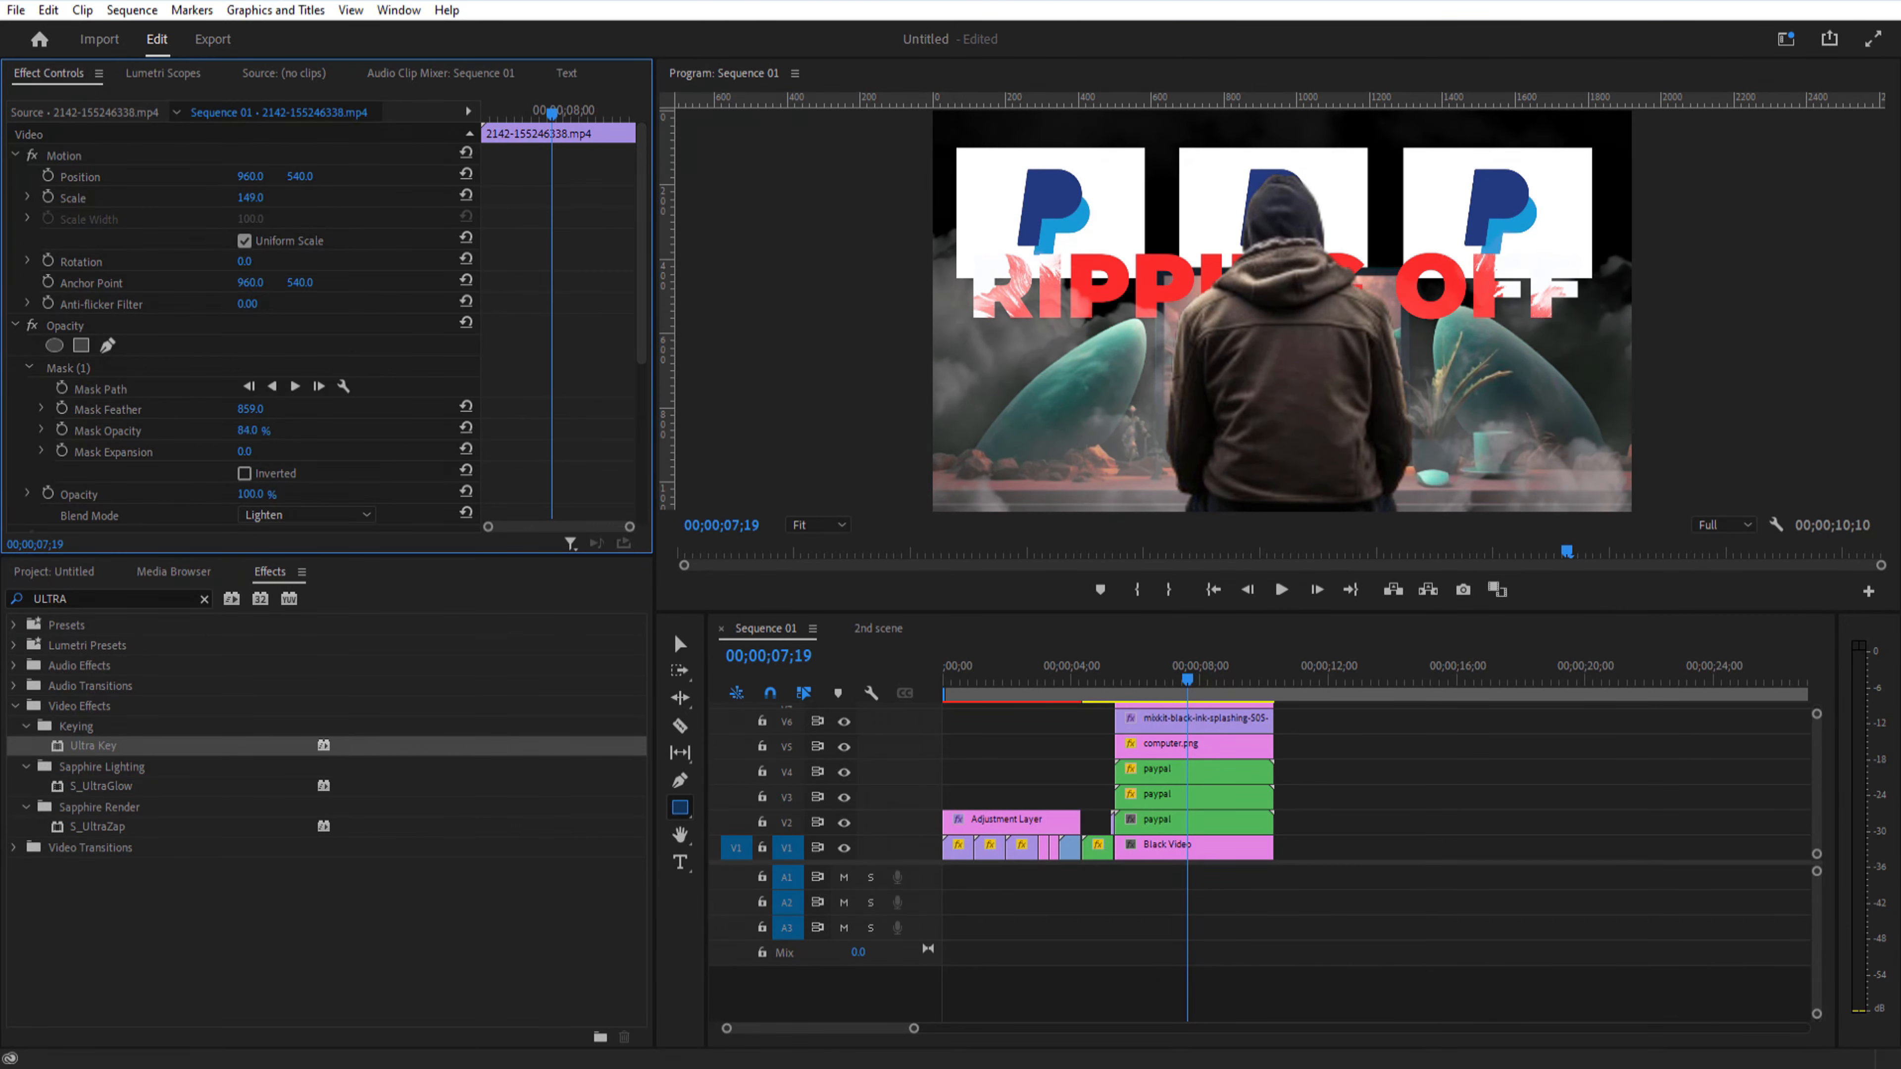
{"action": "mouse_move", "coordinate": [1187, 680]}
{"action": "left_mouse_down"}
{"action": "mouse_move", "coordinate": [1169, 702]}
{"action": "mouse_move", "coordinate": [1192, 696]}
{"action": "left_mouse_up"}
{"action": "left_click_drag", "start_coordinate": [250, 431], "coordinate": [226, 431]}
{"action": "left_click_drag", "start_coordinate": [1192, 679], "coordinate": [1155, 684]}
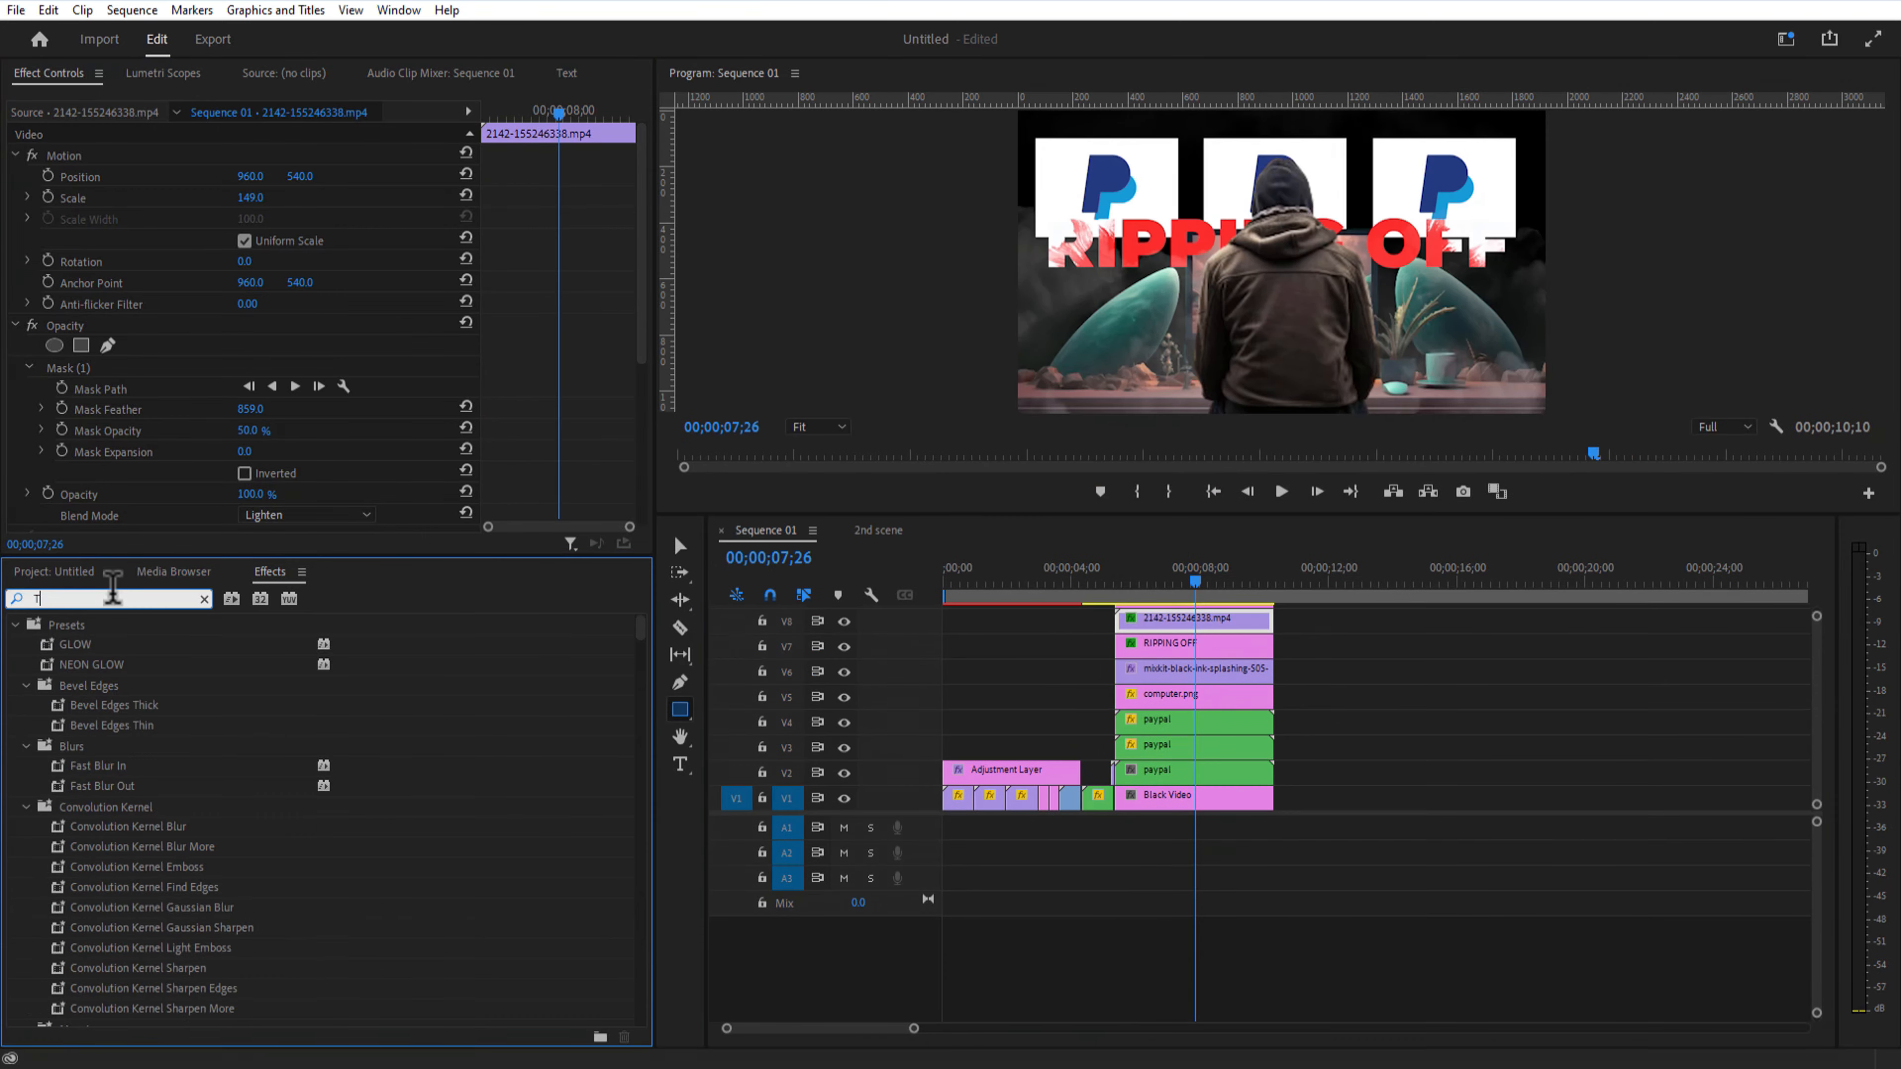
Step: Apply the Tint effect to the cloud clip on V8 and map white to a blue
{"action": "type", "text": "NT"}
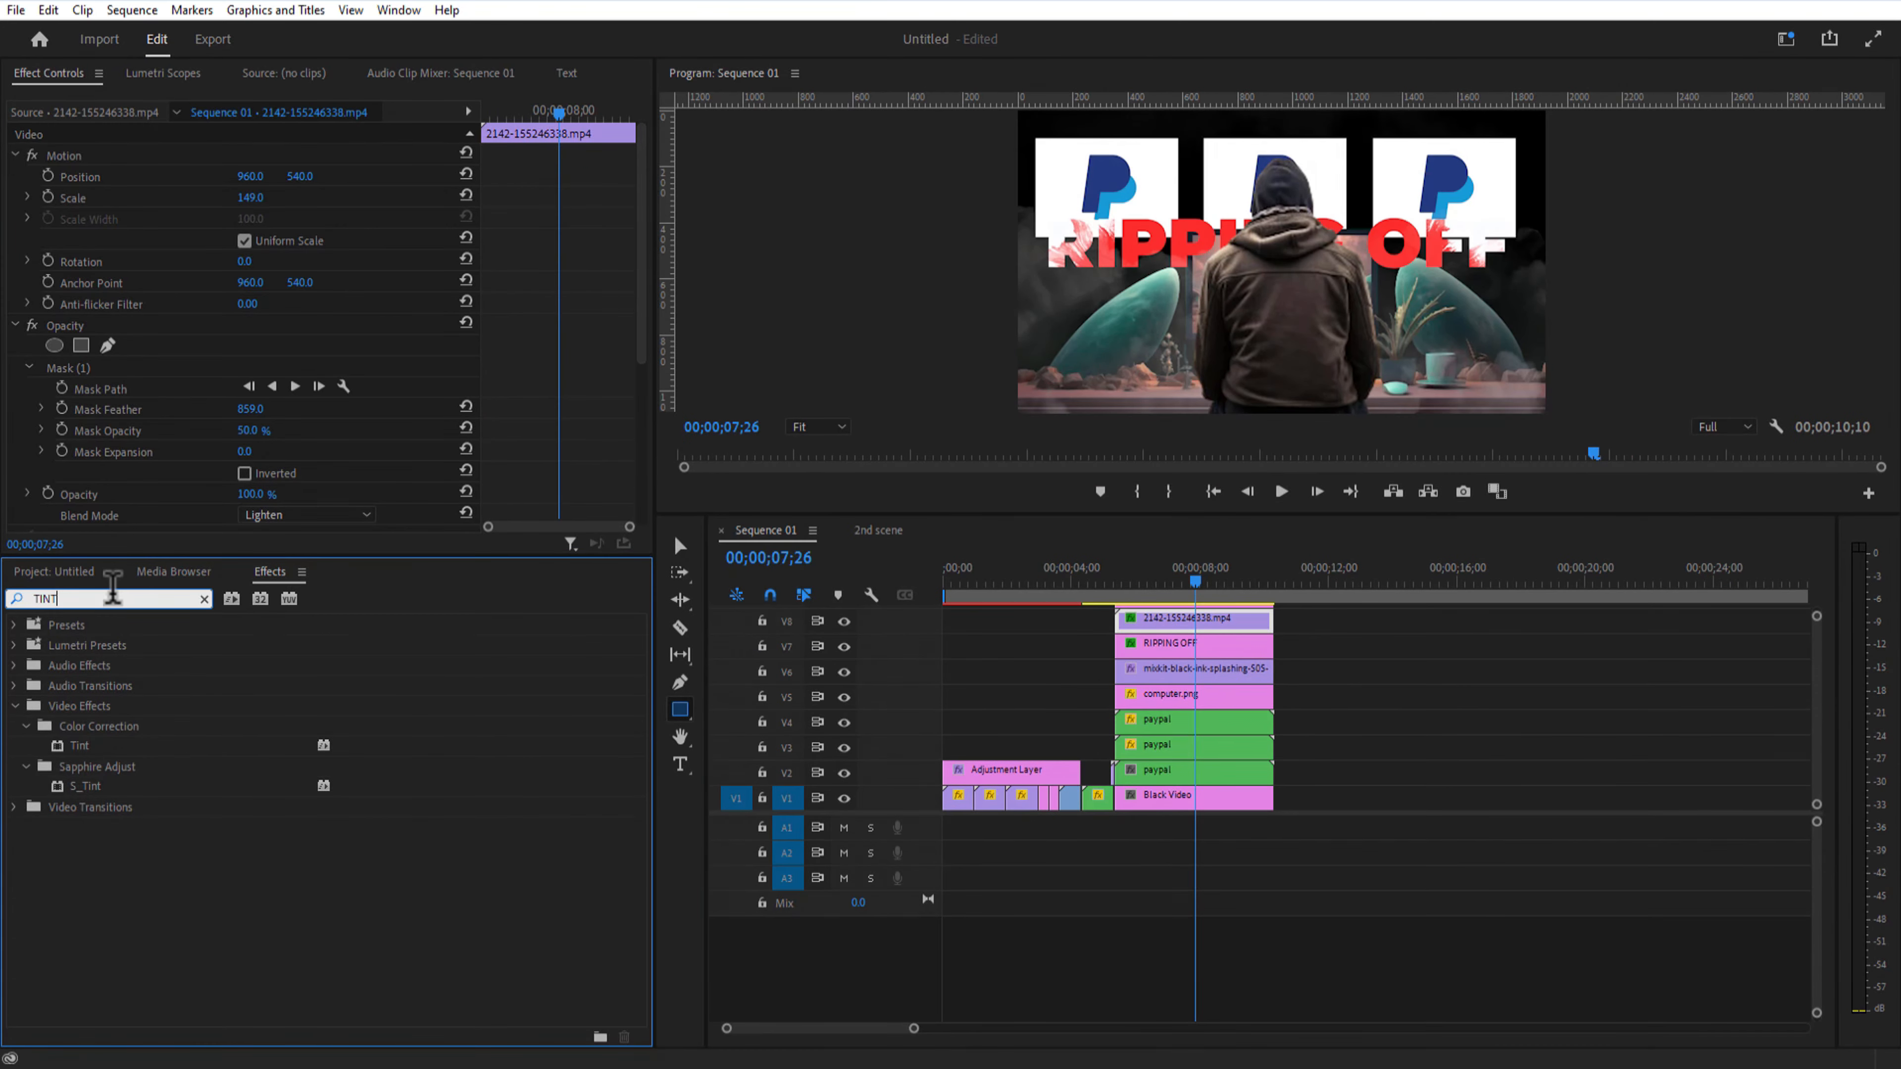
{"action": "left_click_drag", "start_coordinate": [88, 745], "coordinate": [1168, 622]}
{"action": "left_click_drag", "start_coordinate": [640, 349], "coordinate": [636, 503]}
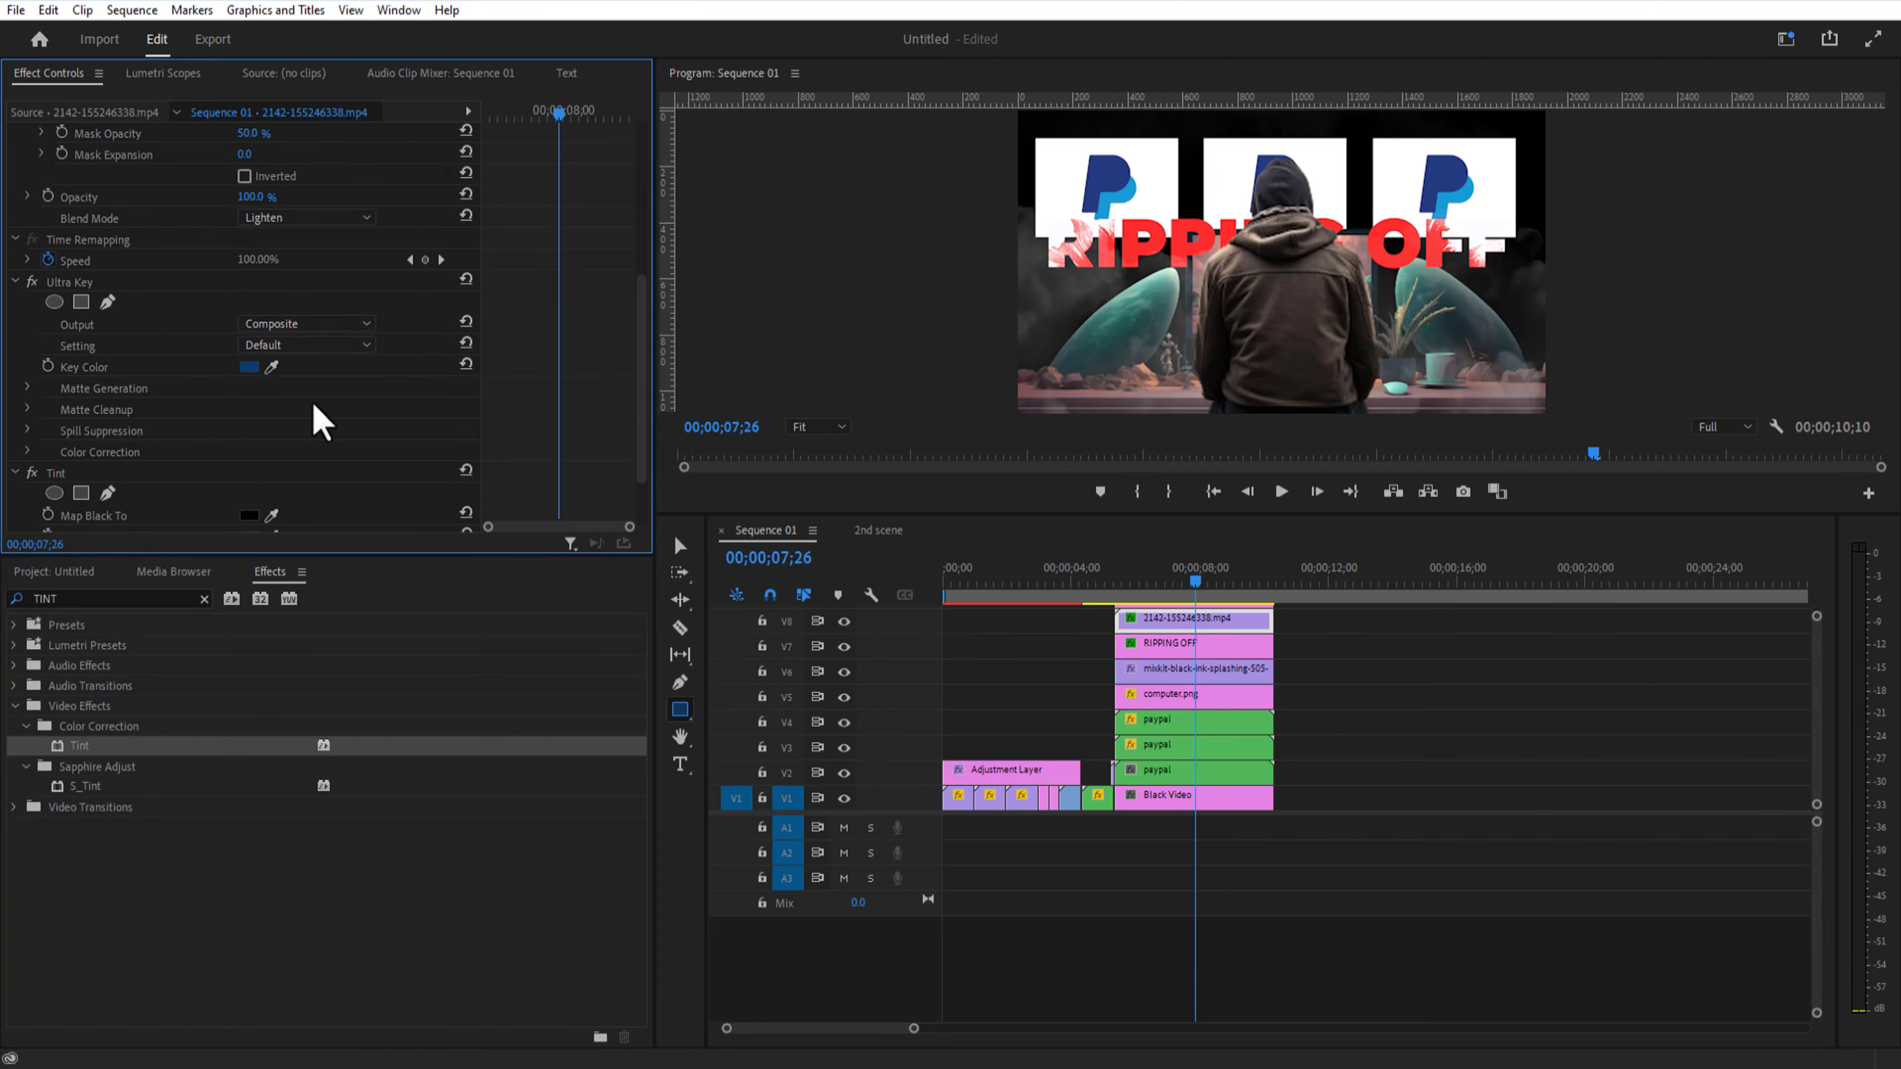
{"action": "left_click_drag", "start_coordinate": [640, 391], "coordinate": [637, 480]}
{"action": "left_click", "coordinate": [249, 458]}
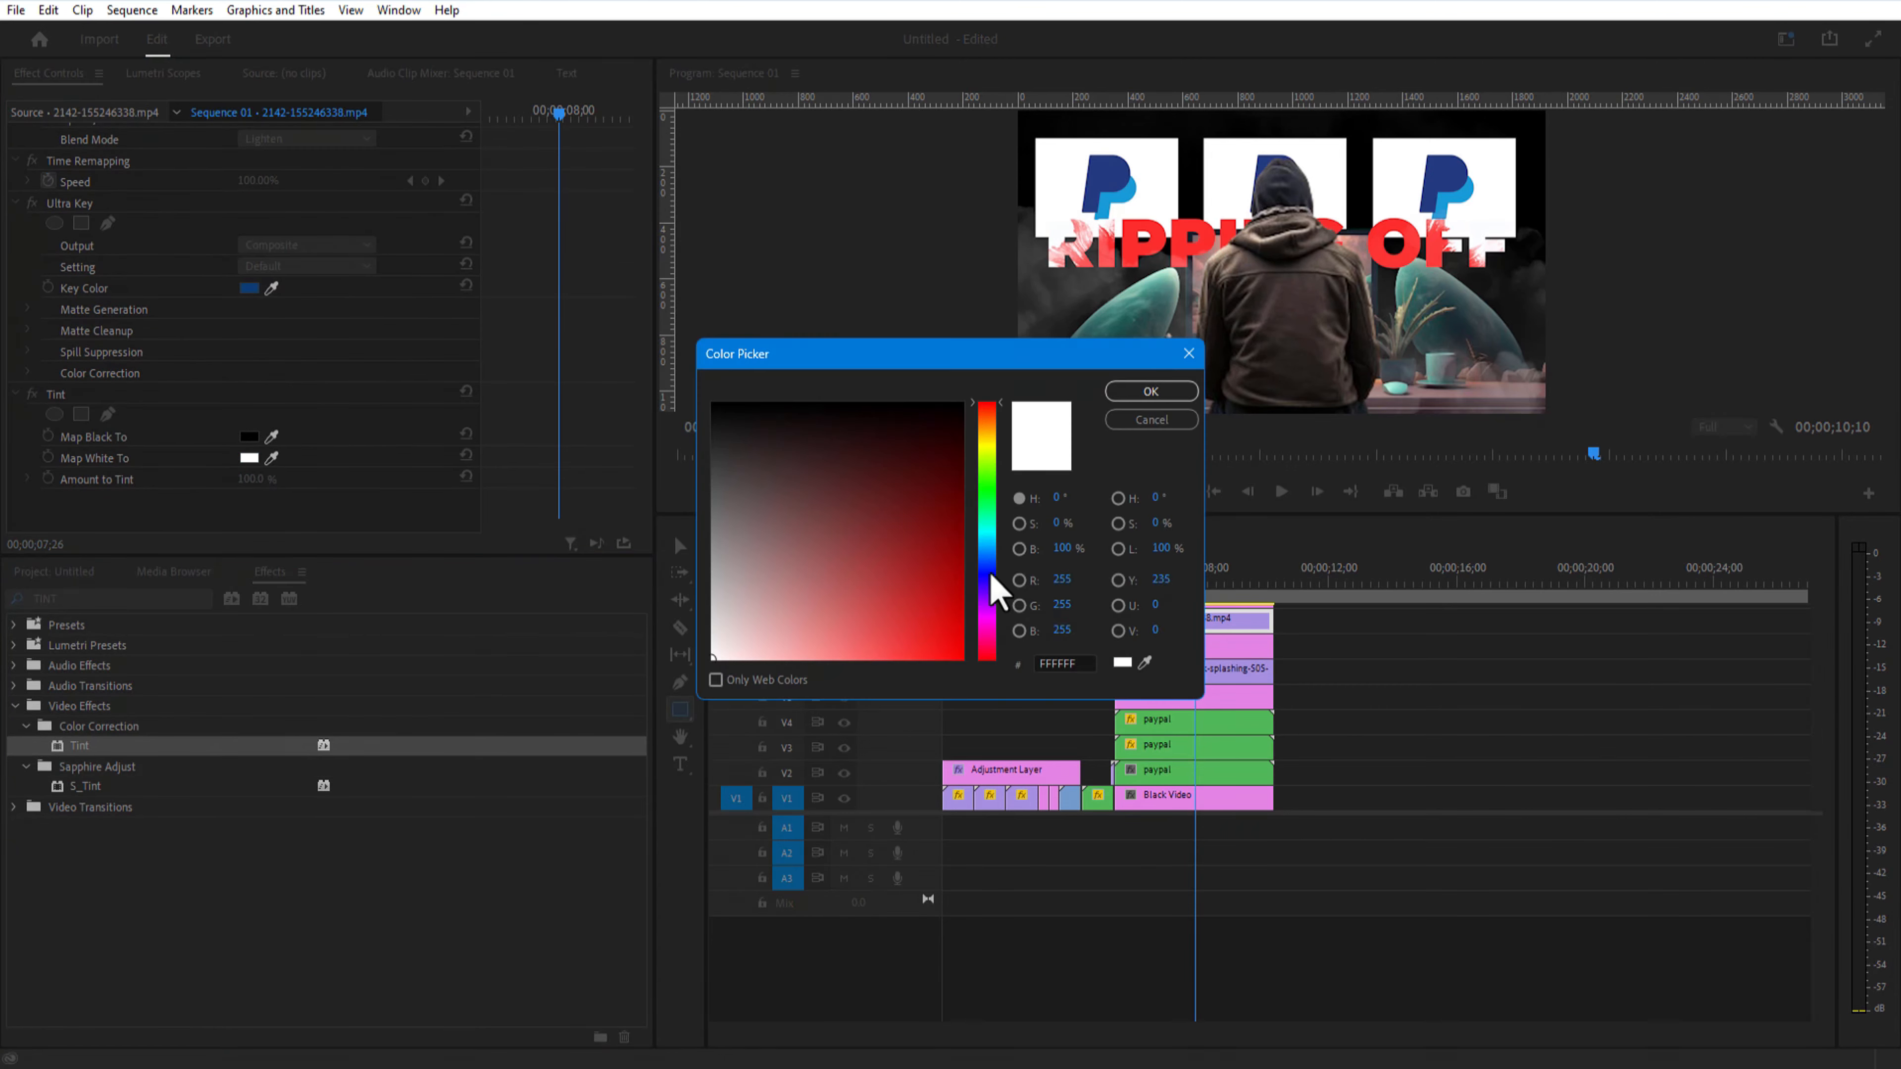
{"action": "left_click", "coordinate": [988, 578]}
{"action": "left_click", "coordinate": [1151, 391]}
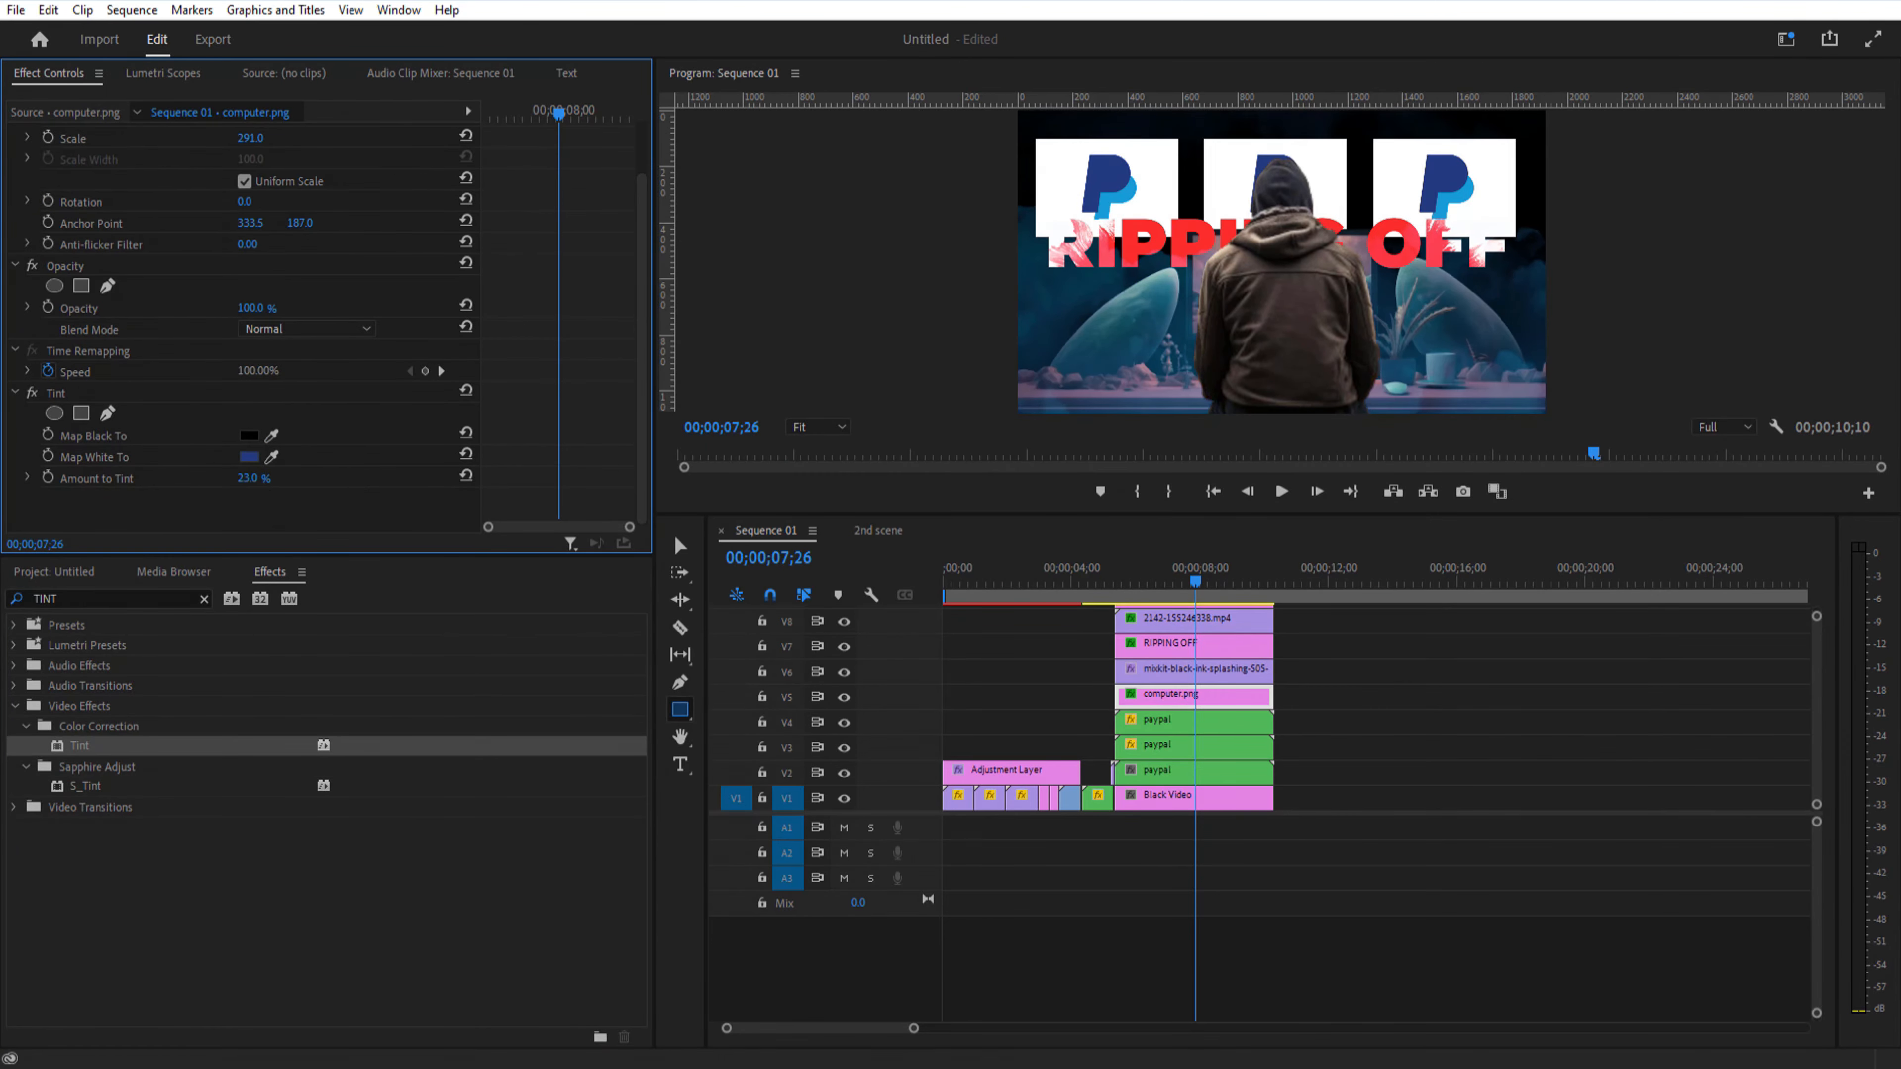
Step: Apply Drop Shadow to the ink-splashing clip on V6 with opacity 100% and softness 130
{"action": "left_click", "coordinate": [92, 591]}
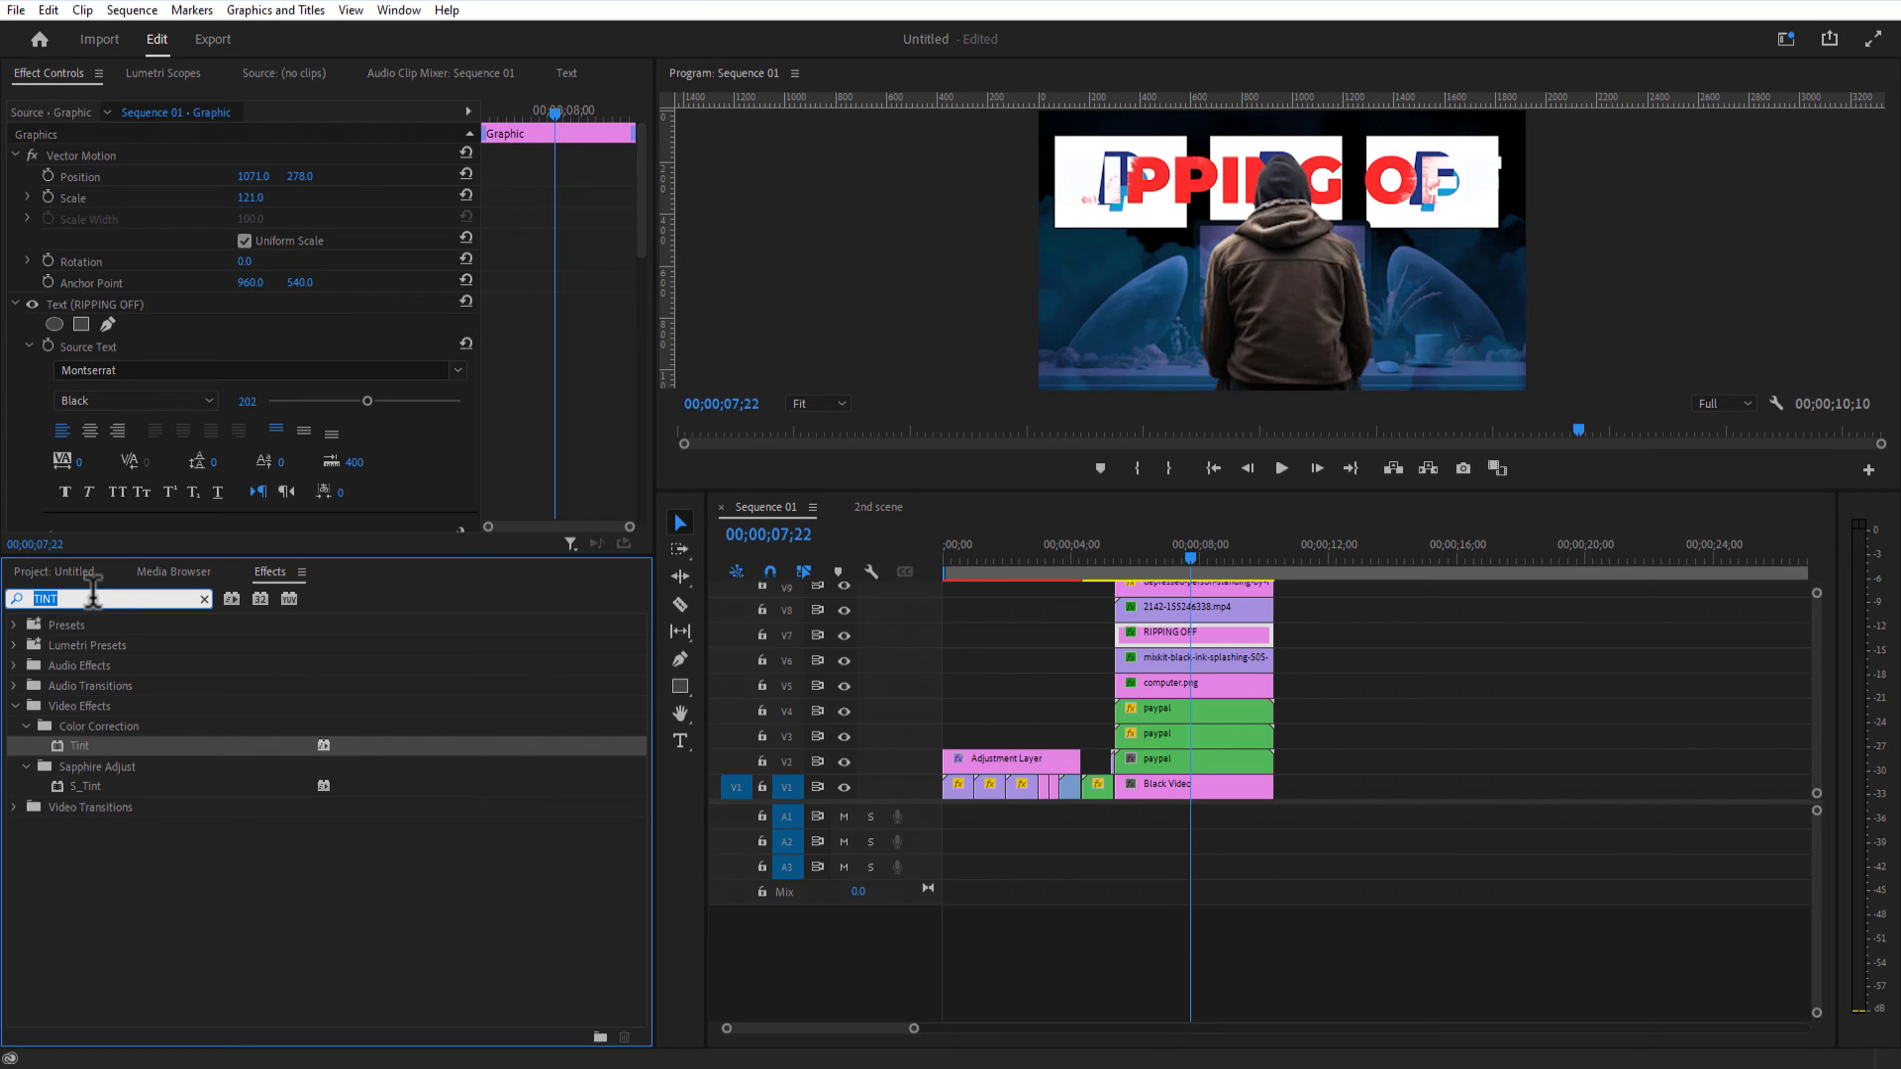
{"action": "type", "text": "DROP"}
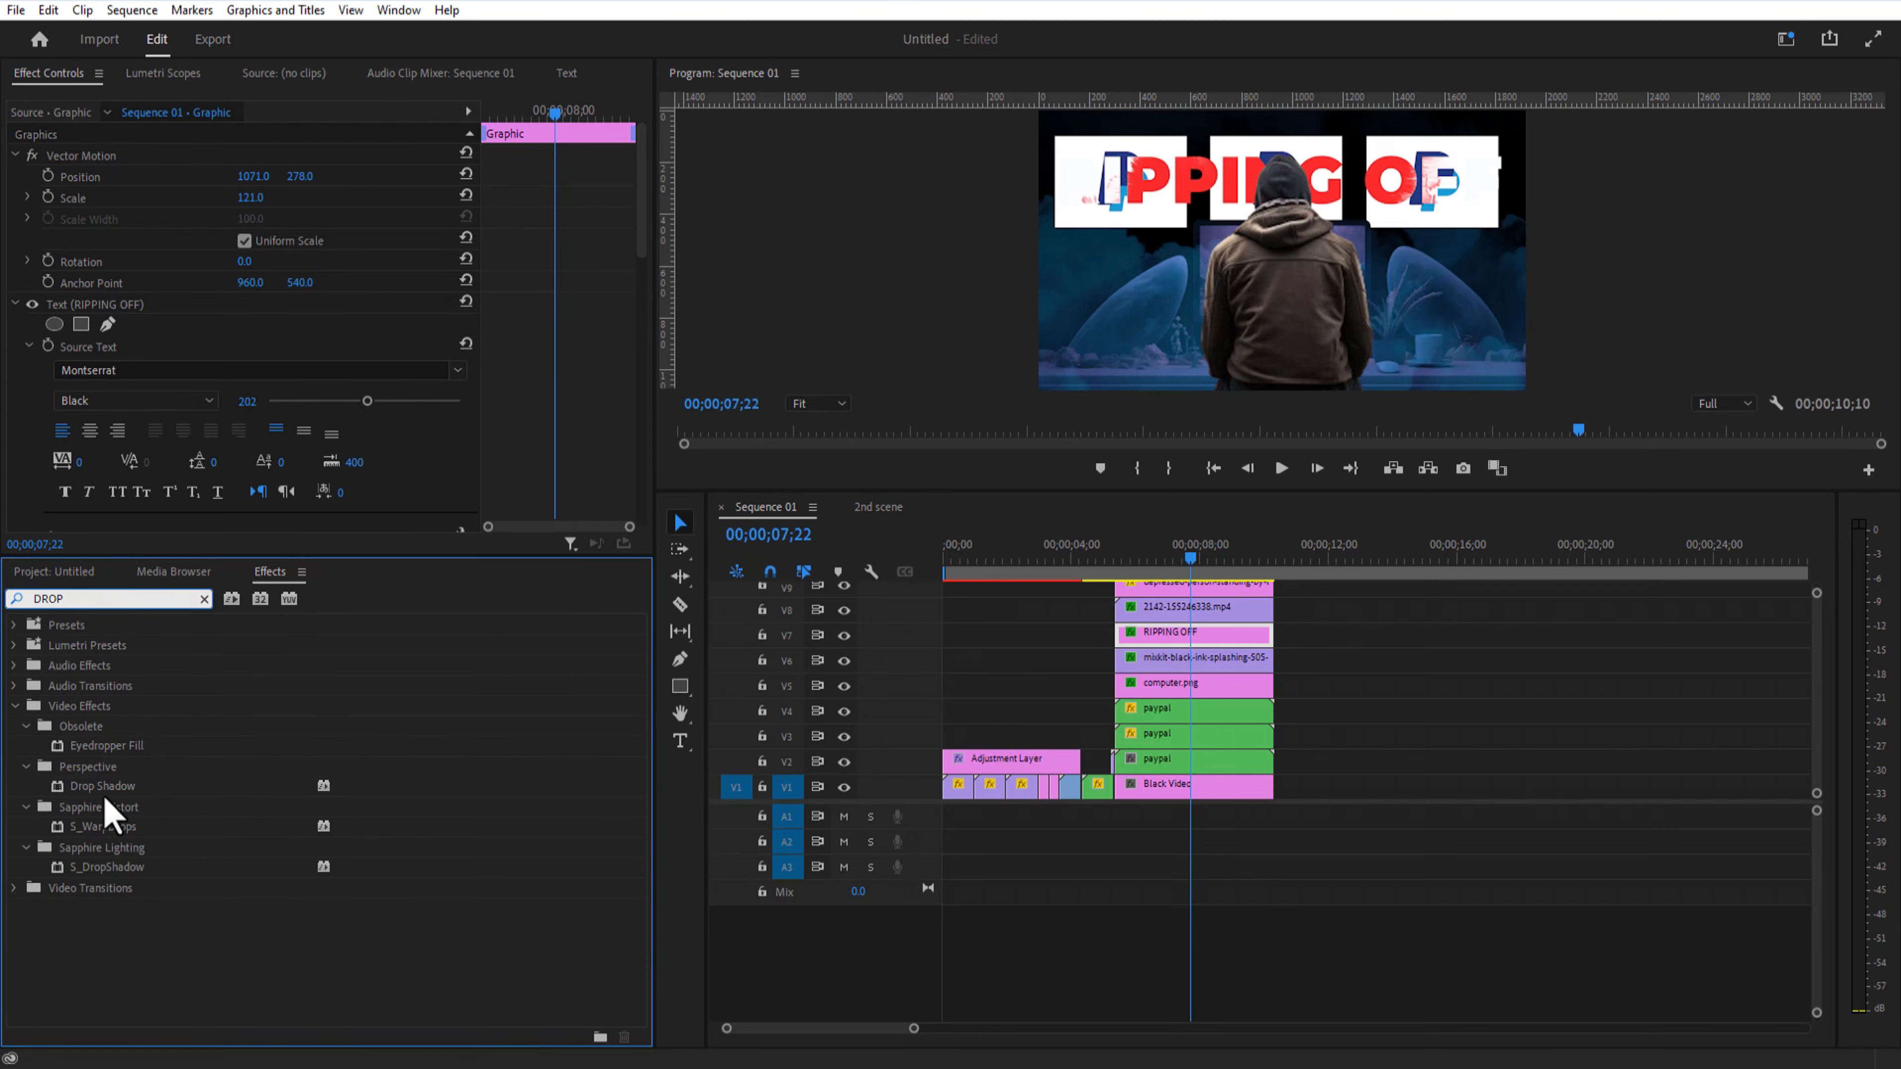
{"action": "left_click_drag", "start_coordinate": [113, 786], "coordinate": [1164, 658]}
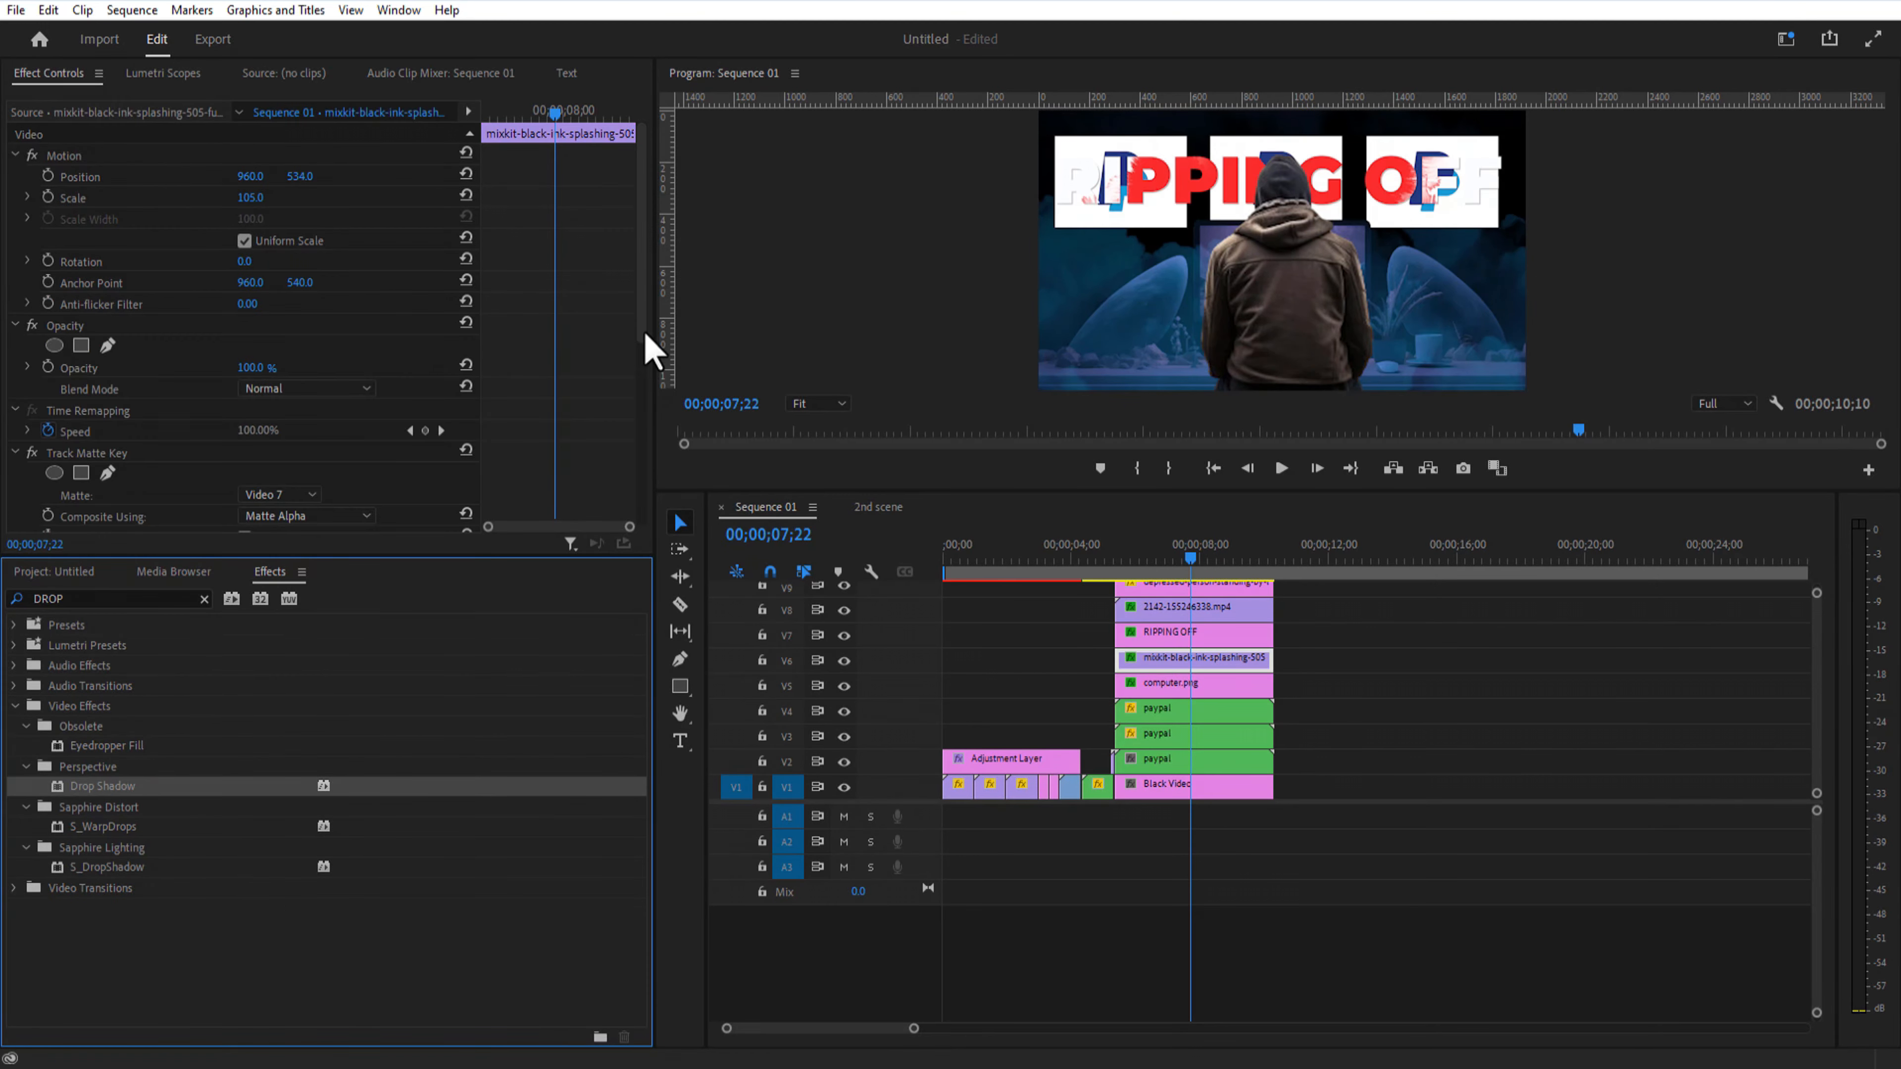
{"action": "left_click_drag", "start_coordinate": [643, 305], "coordinate": [633, 494]}
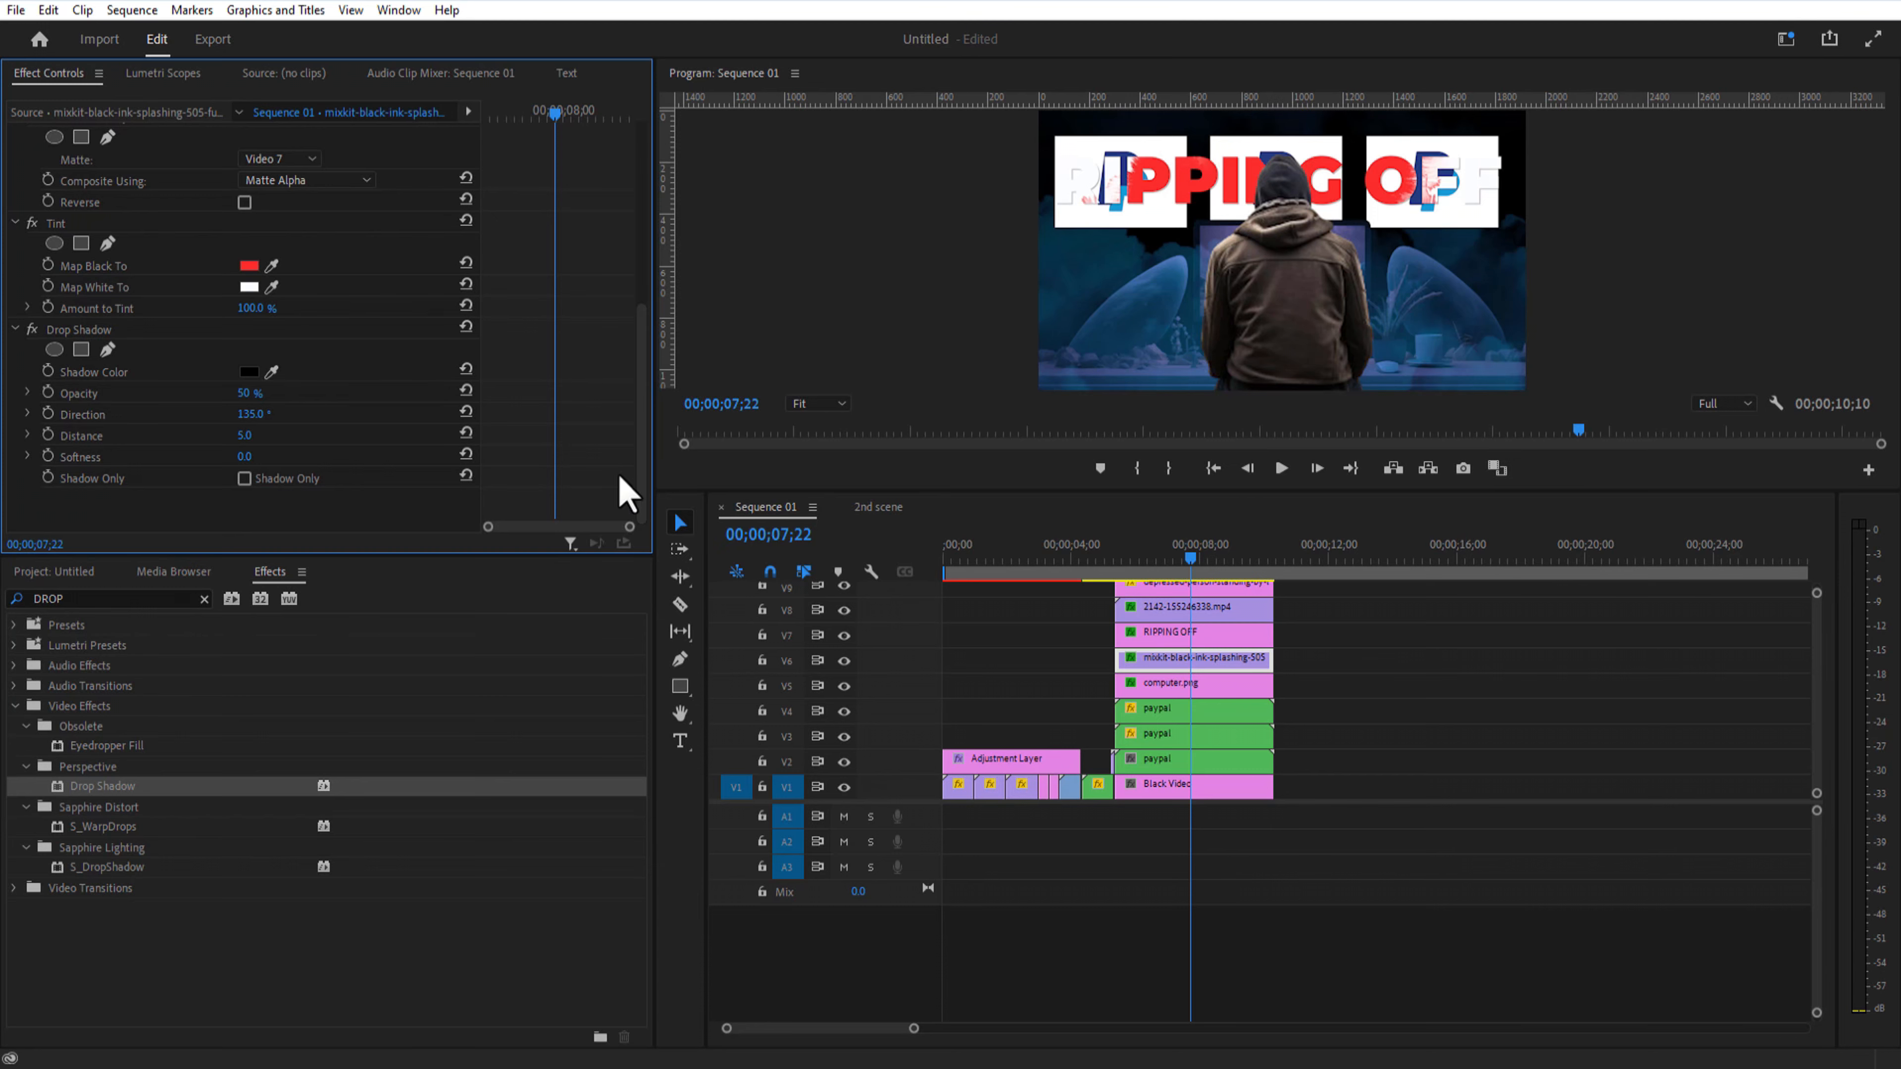
{"action": "left_click_drag", "start_coordinate": [247, 394], "coordinate": [289, 394]}
{"action": "left_click_drag", "start_coordinate": [245, 456], "coordinate": [328, 456]}
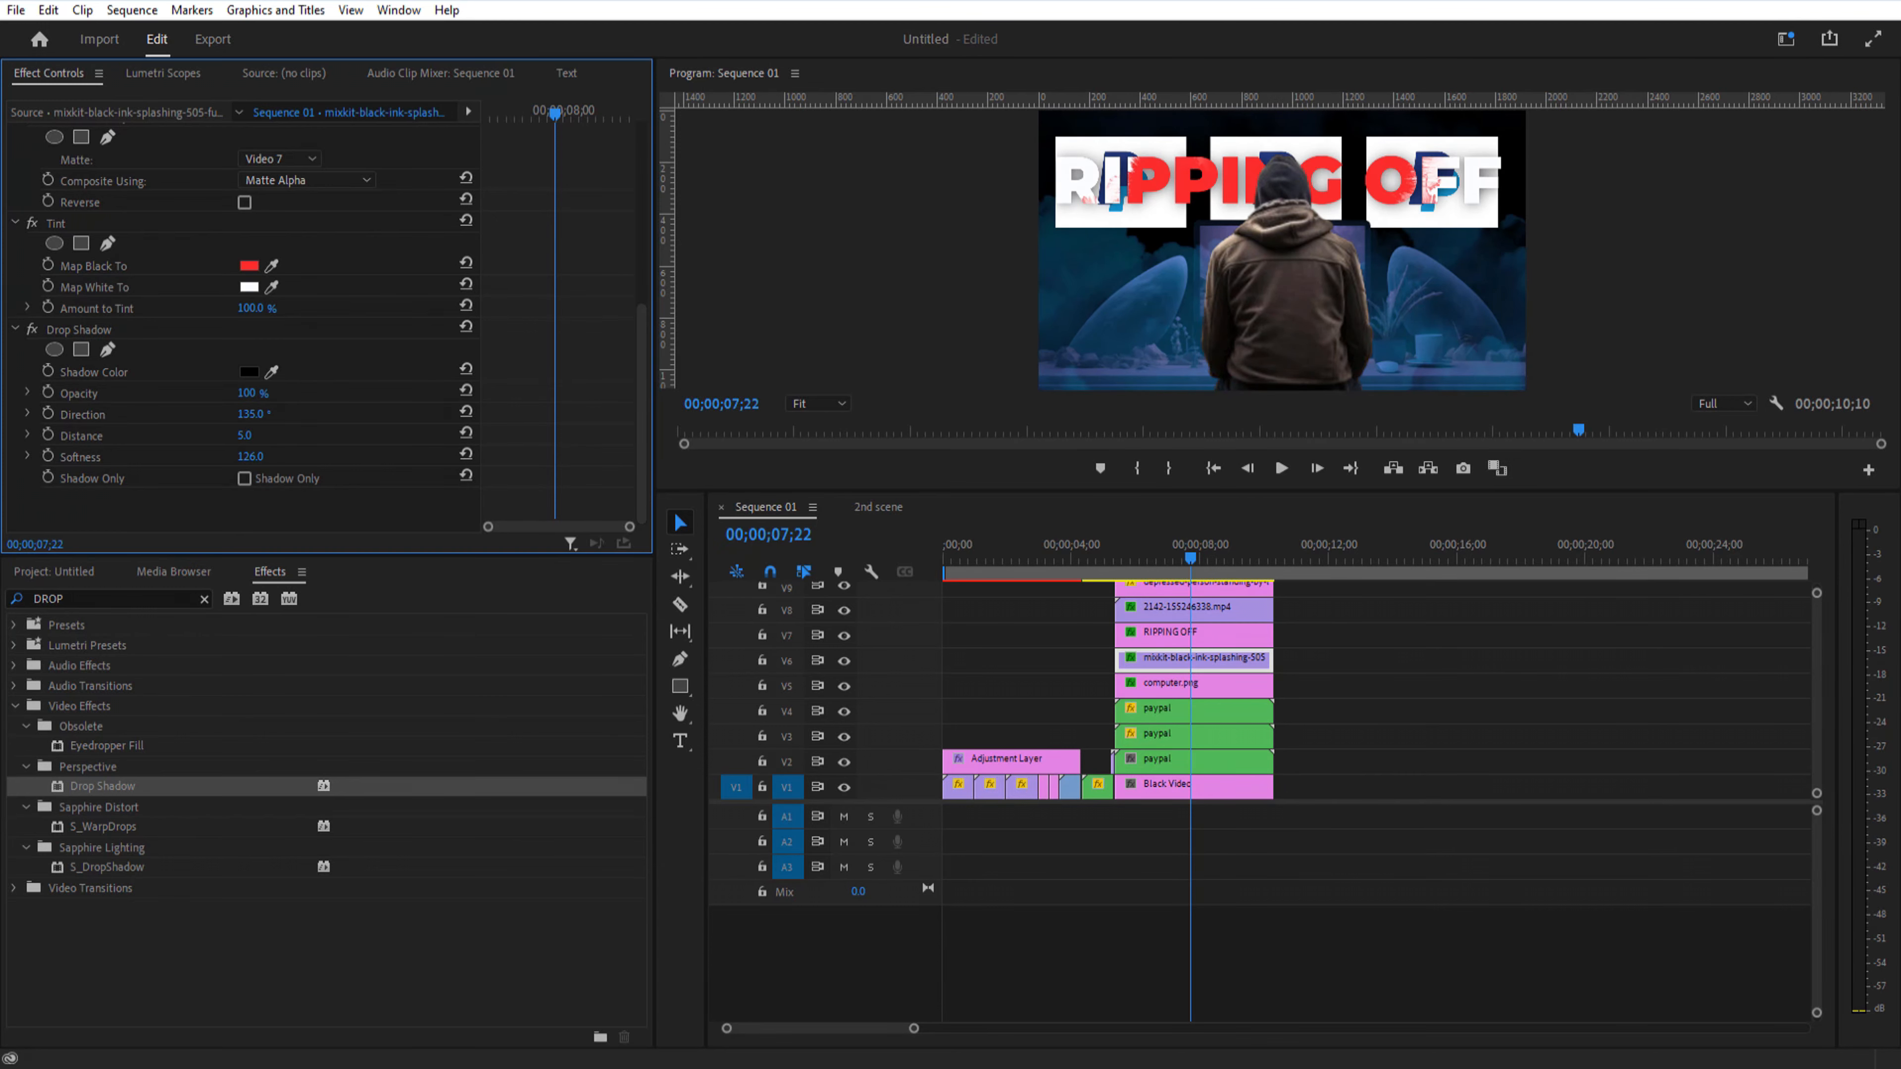
Step: Find the Gaussian Blur effect and apply it to the paypal clip on V4
{"action": "left_click", "coordinate": [138, 599]}
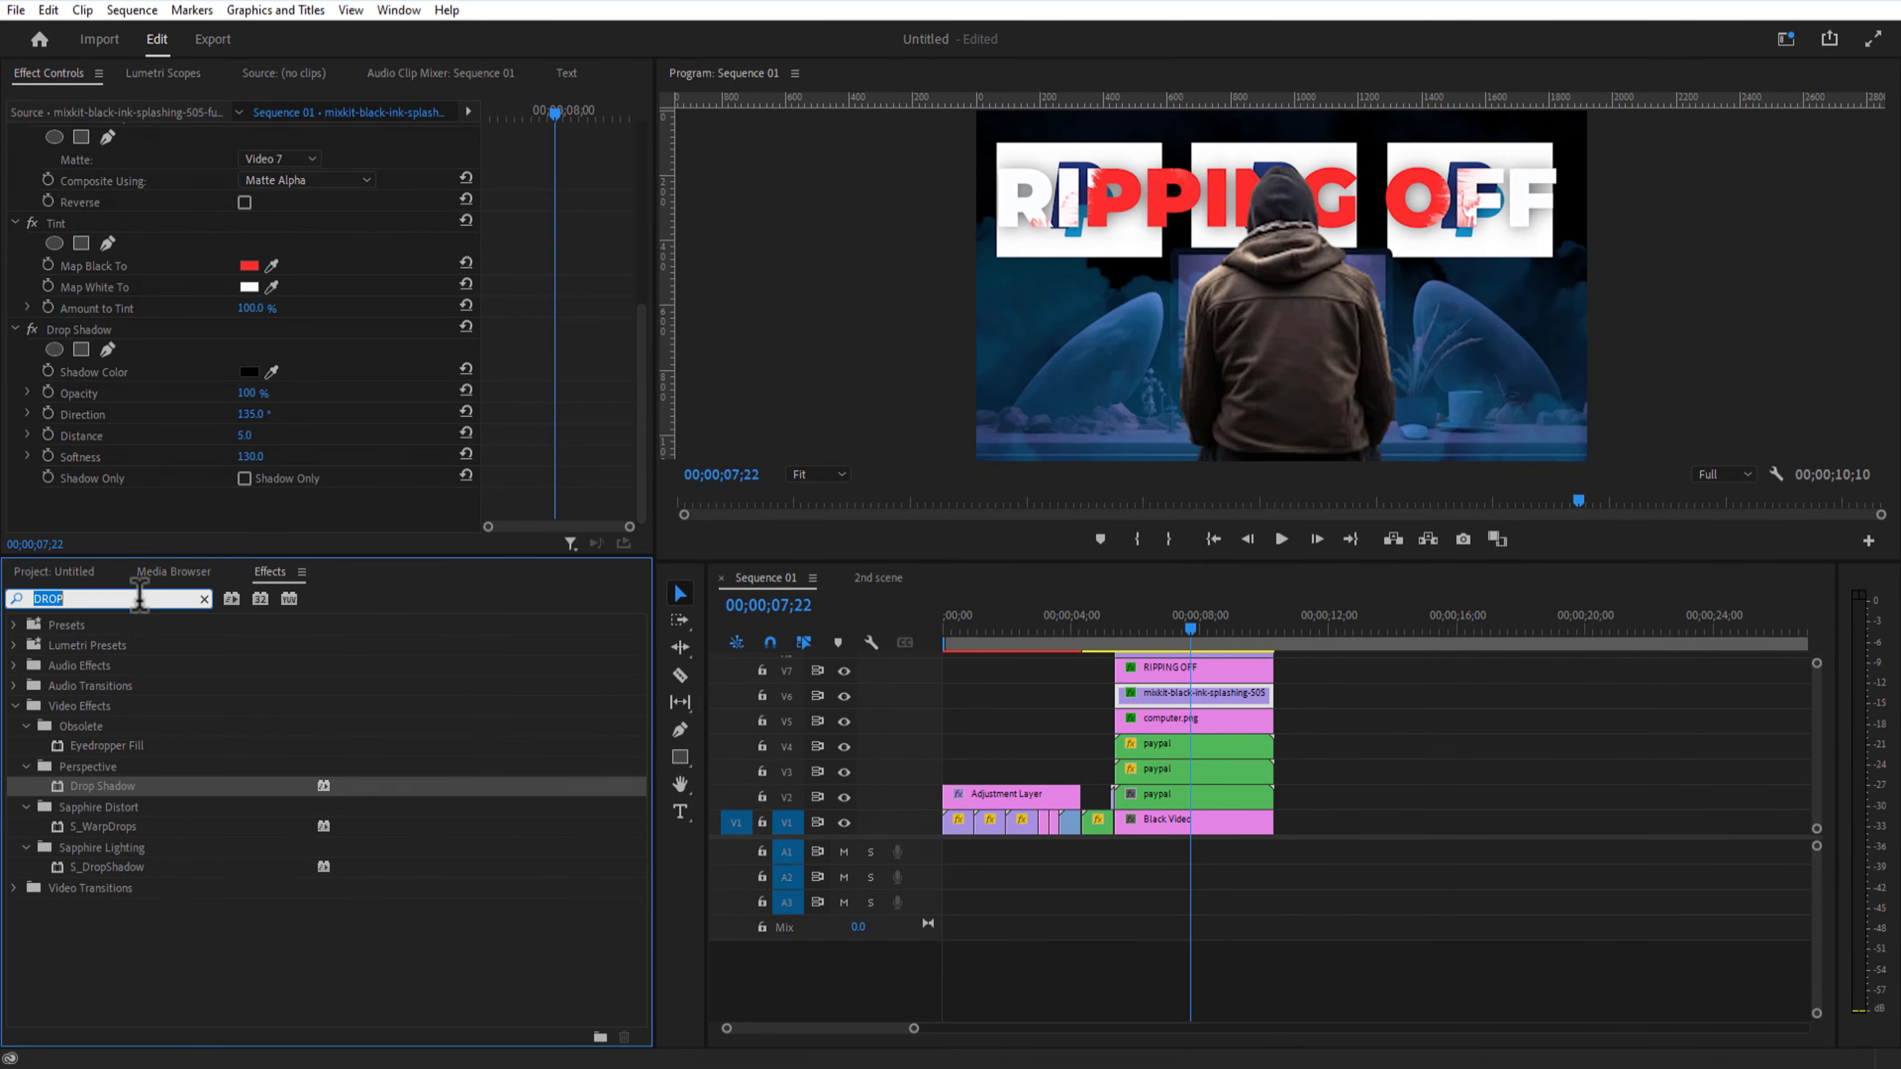
{"action": "type", "text": "GAUSS"}
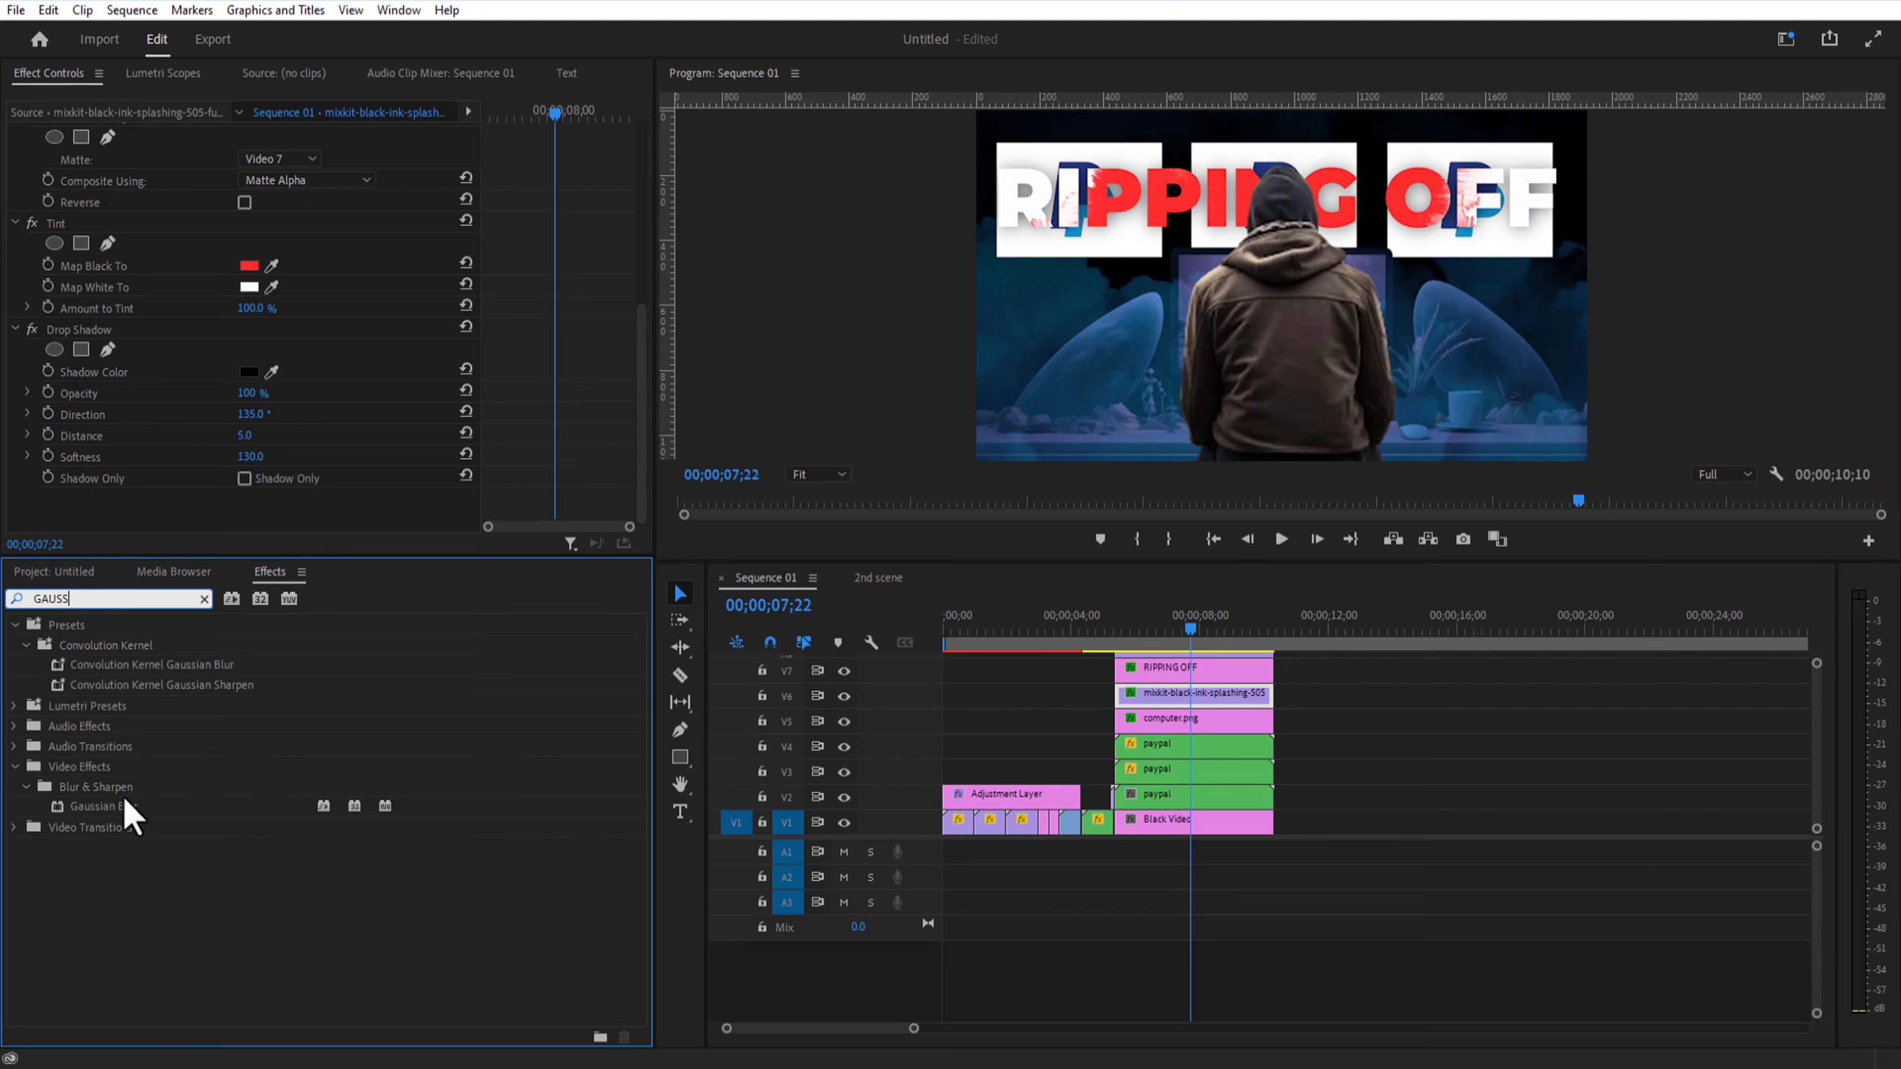
{"action": "left_click_drag", "start_coordinate": [123, 816], "coordinate": [1180, 745]}
Step: Keyframe the V4 paypal clip's Blurriness from 0 at the clip start, 5;11, to 15 at 6;19
{"action": "key", "text": "Up"}
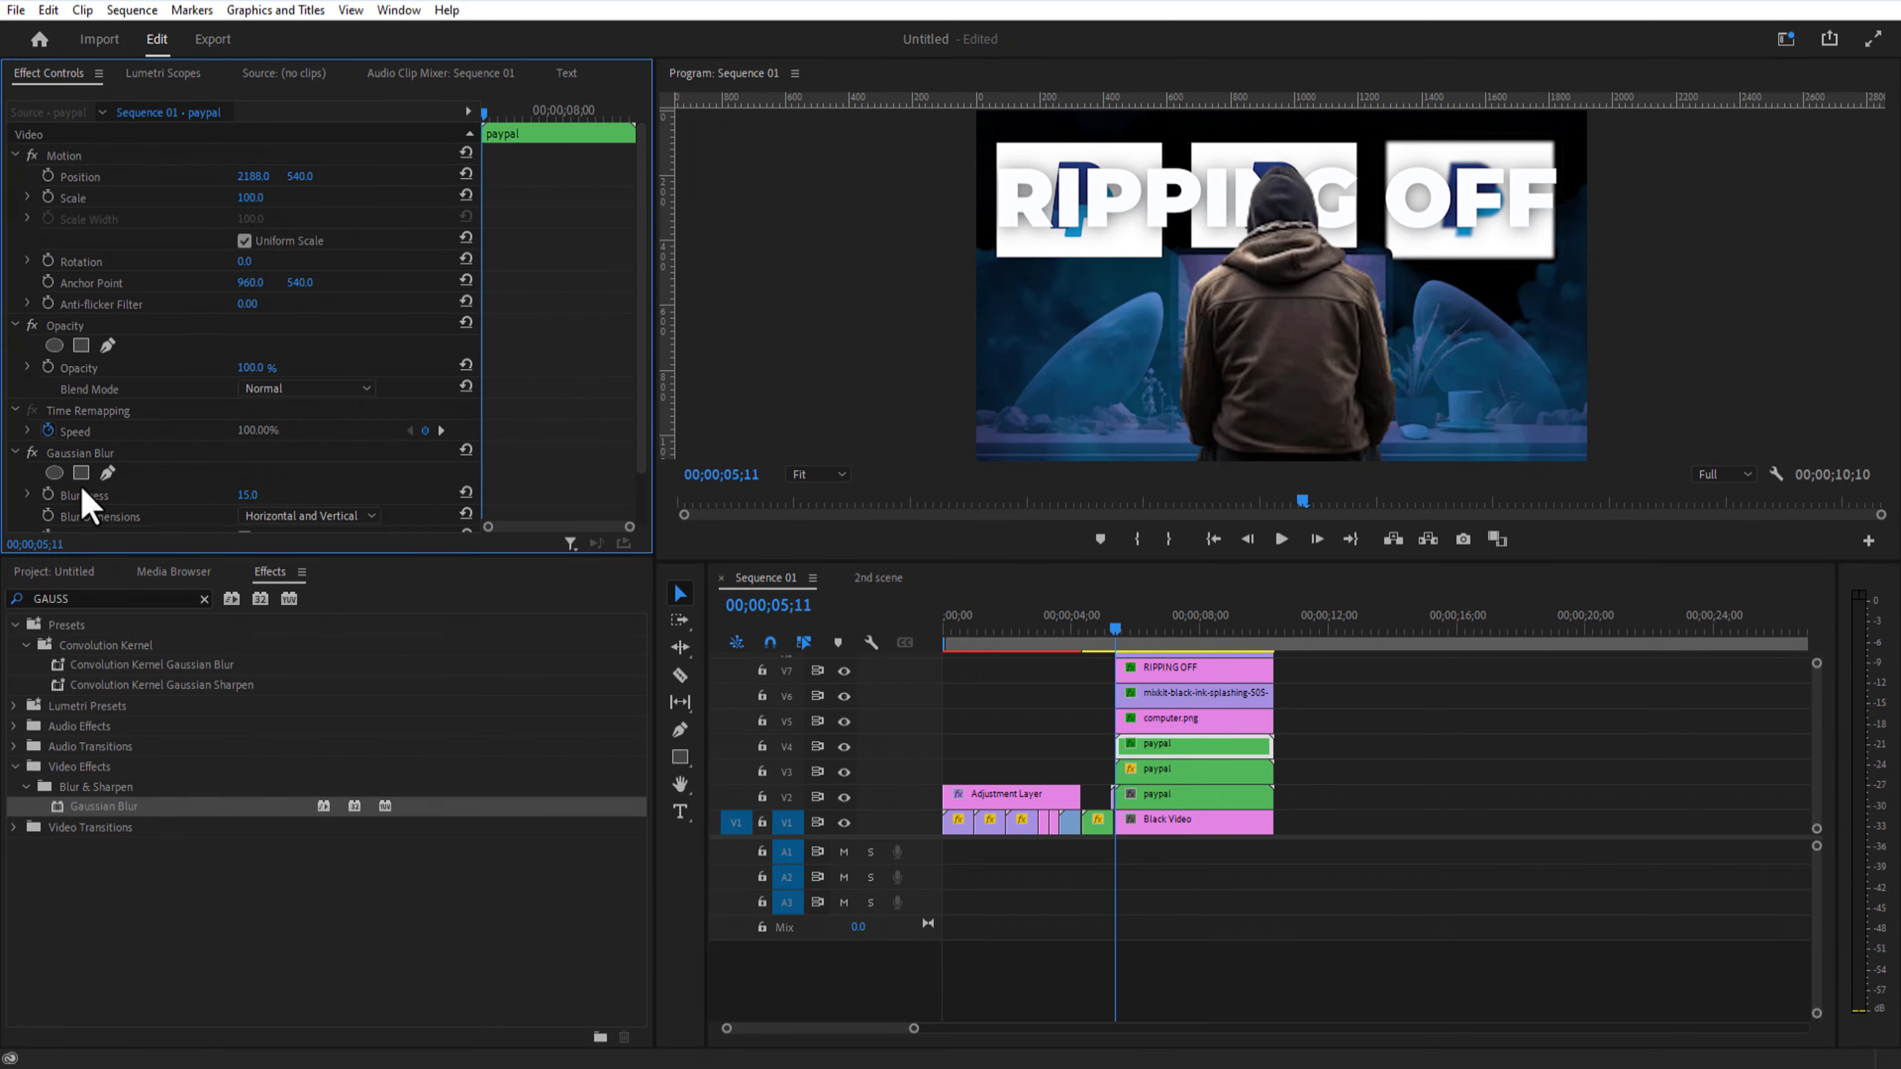
{"action": "left_click", "coordinate": [49, 494]}
{"action": "left_click", "coordinate": [250, 495]}
{"action": "type", "text": "0"}
{"action": "key", "text": "Return"}
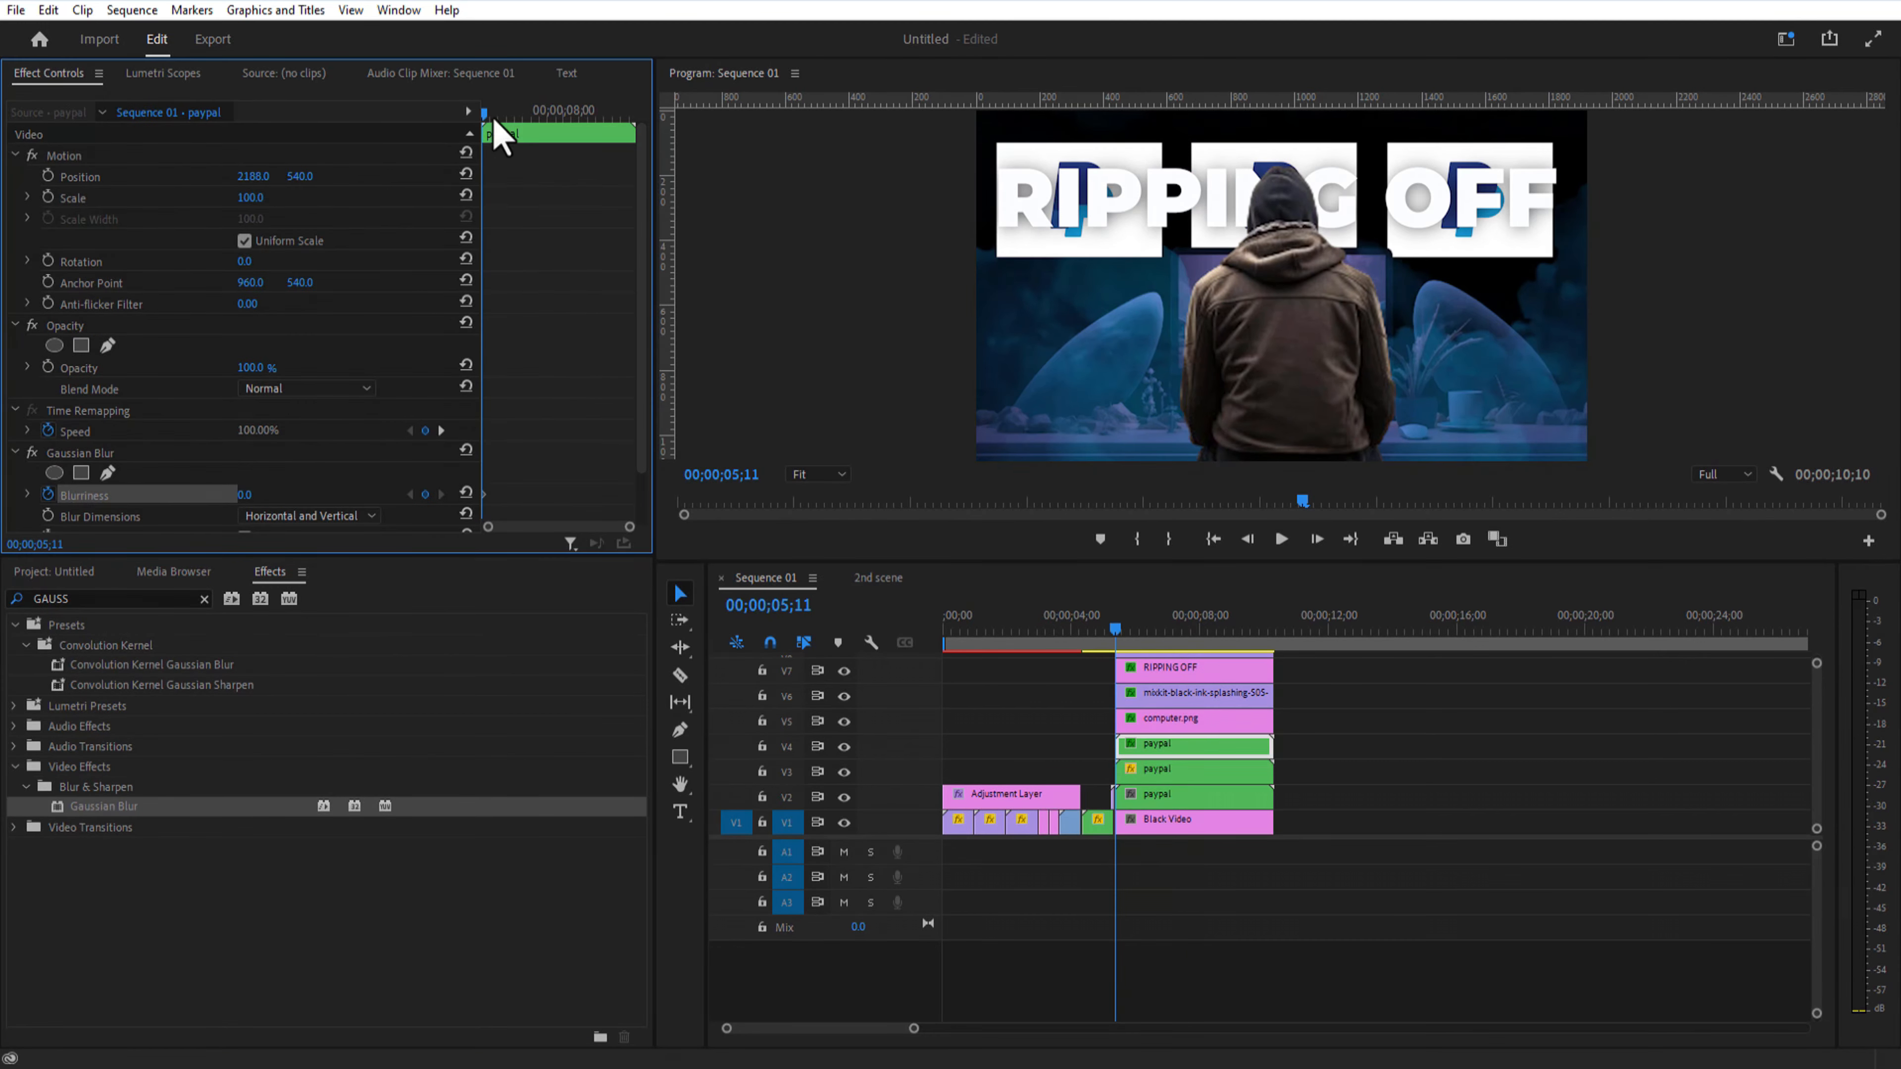
{"action": "left_click_drag", "start_coordinate": [486, 114], "coordinate": [522, 345]}
{"action": "type", "text": "15"}
{"action": "key", "text": "Return"}
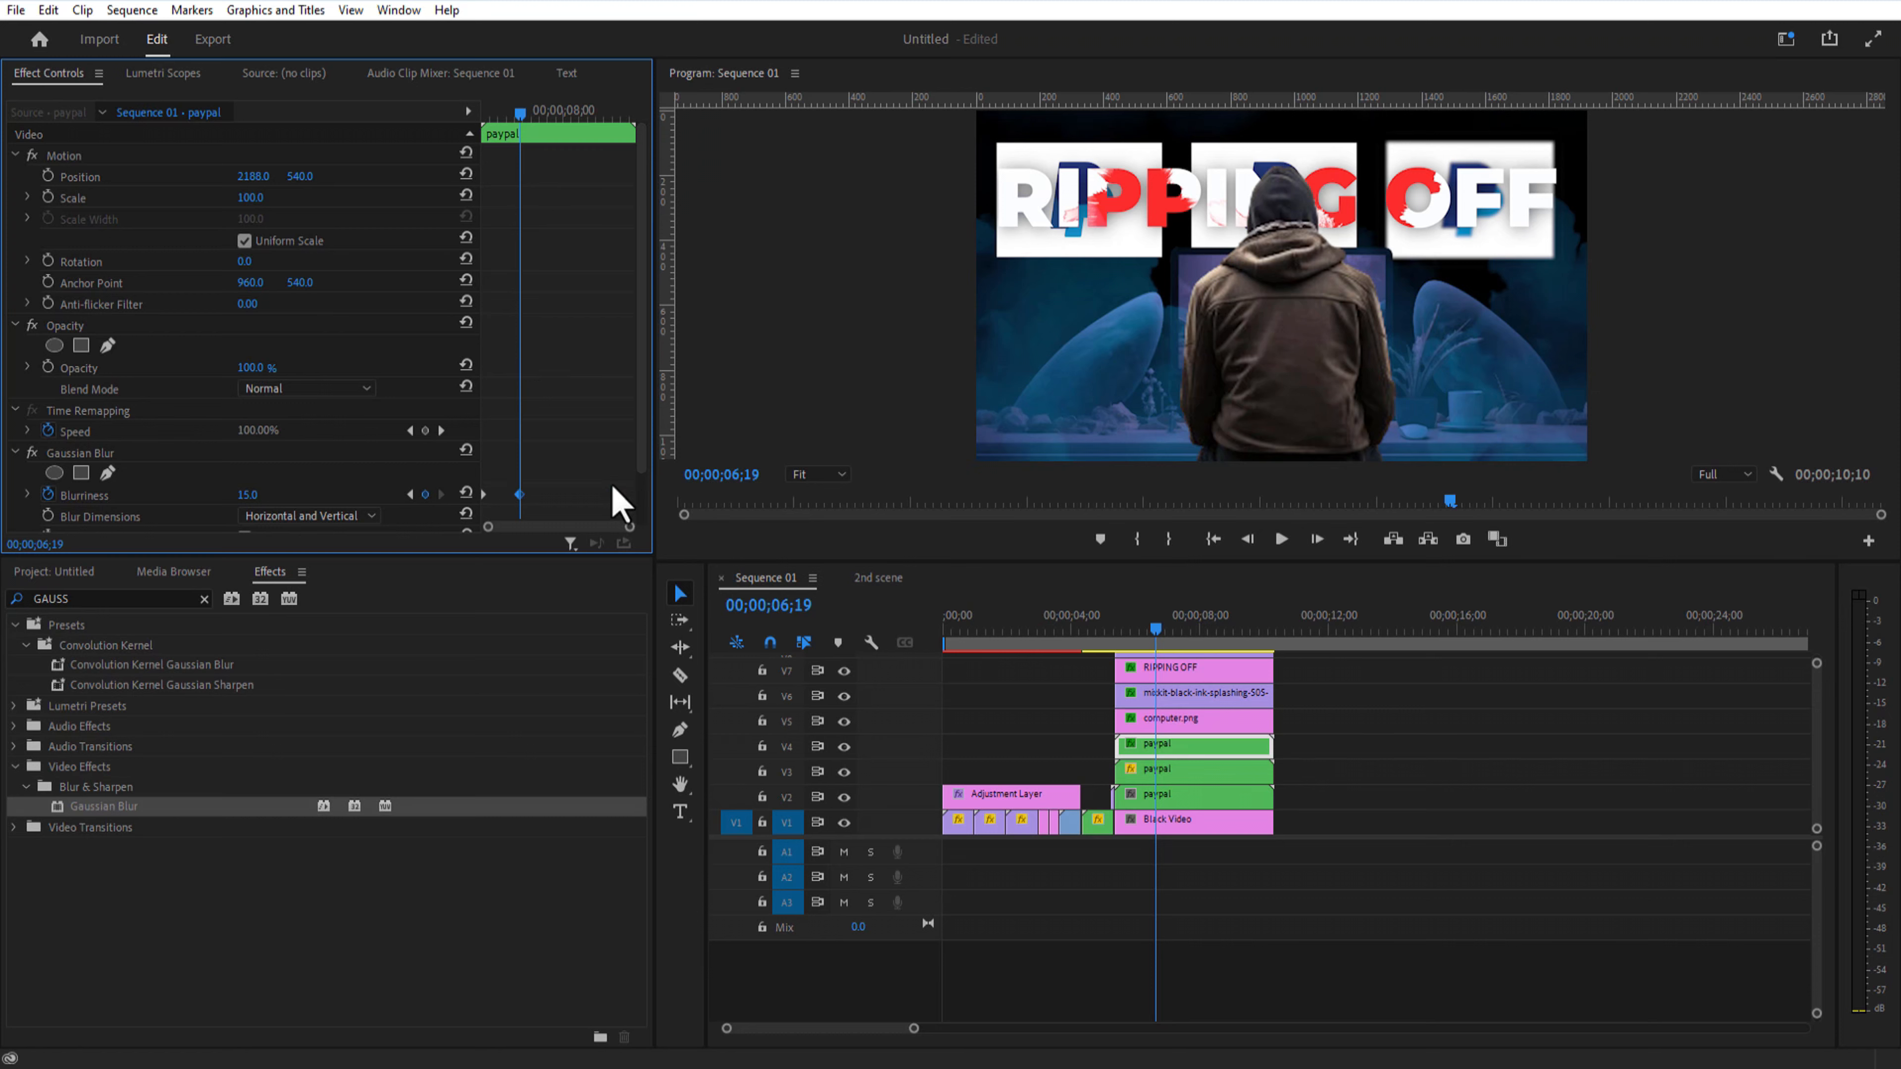
Step: Copy the keyframed Gaussian Blur from the V4 paypal clip to the paypal clips on V3 and V2
{"action": "left_click", "coordinate": [98, 454]}
{"action": "key", "text": "ctrl+c"}
{"action": "left_click", "coordinate": [1172, 772]}
{"action": "key", "text": "ctrl+v"}
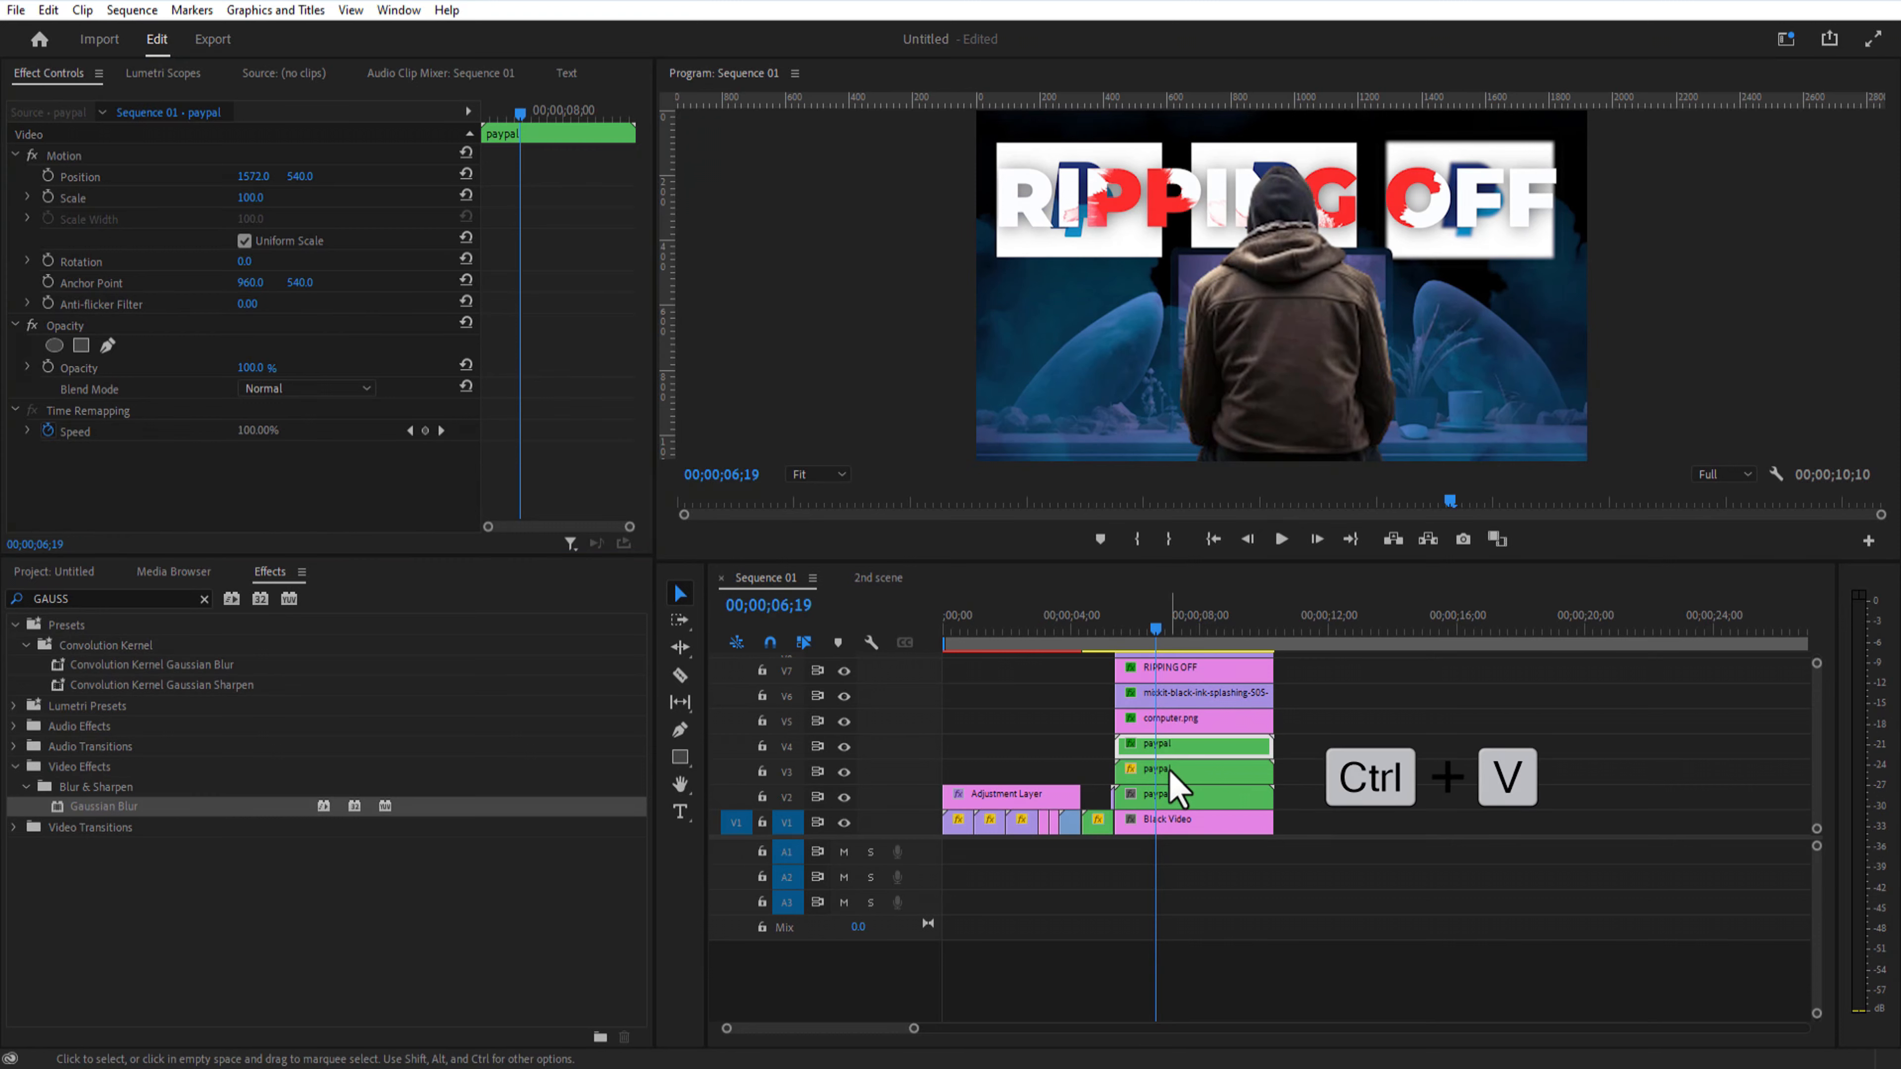
{"action": "left_click", "coordinate": [1183, 796]}
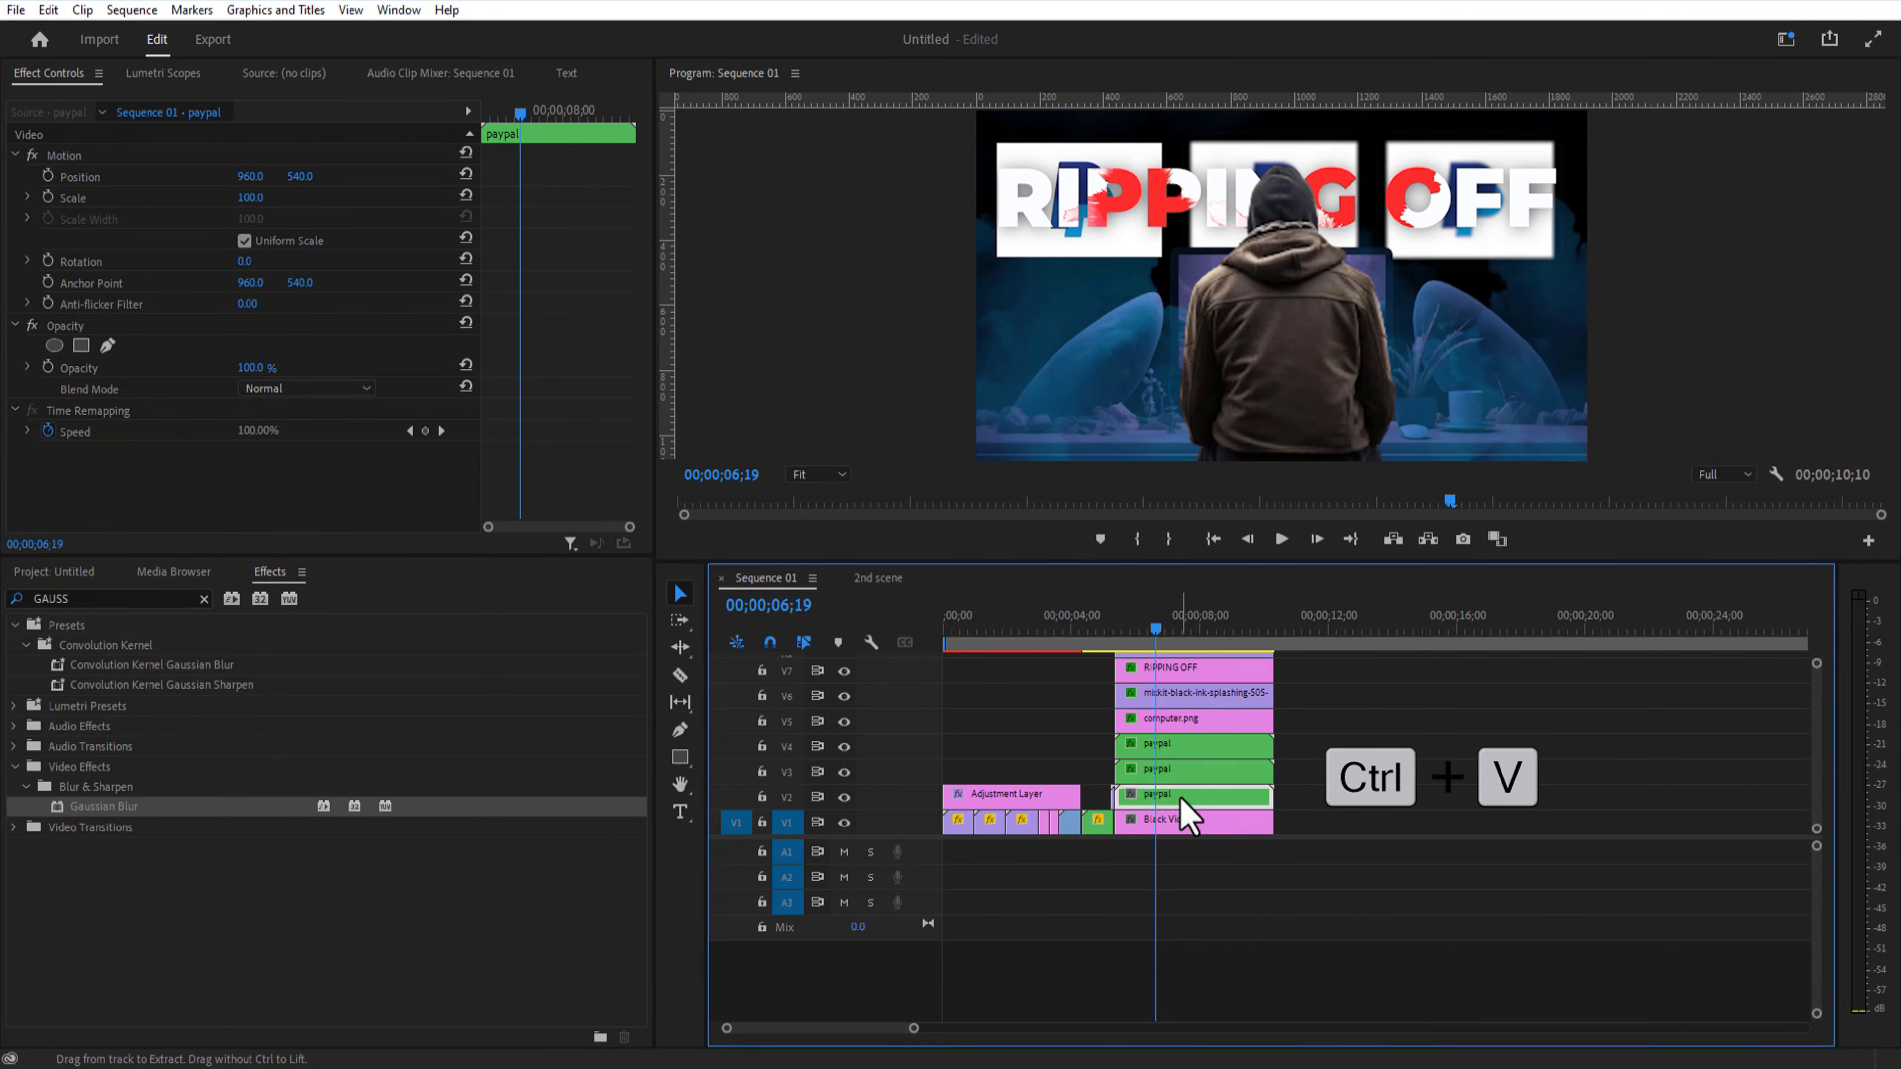
Step: Nest all clips of the hooded-person scene, from the Black Video up to the depressed-person image, as 3RD SCENE
{"action": "left_click_drag", "start_coordinate": [1328, 566], "coordinate": [1202, 775]}
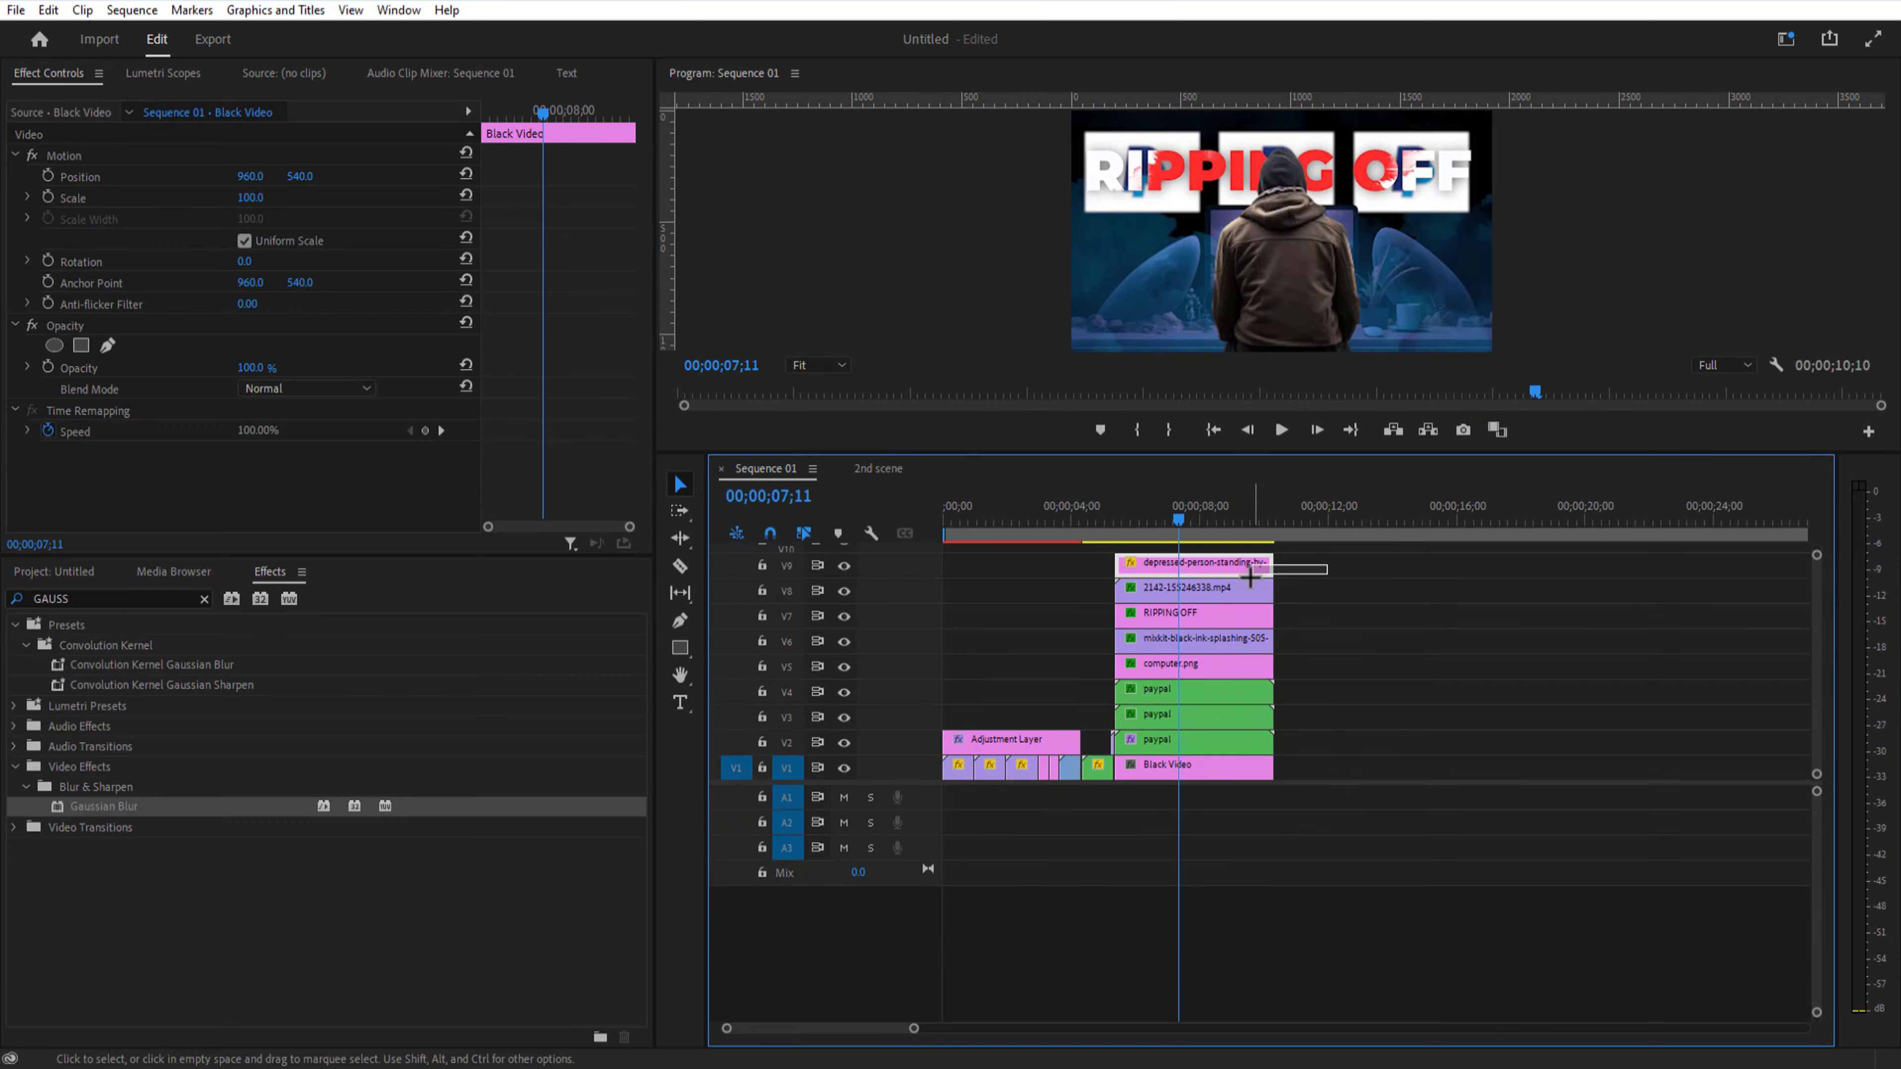
{"action": "right_click", "coordinate": [1219, 567]}
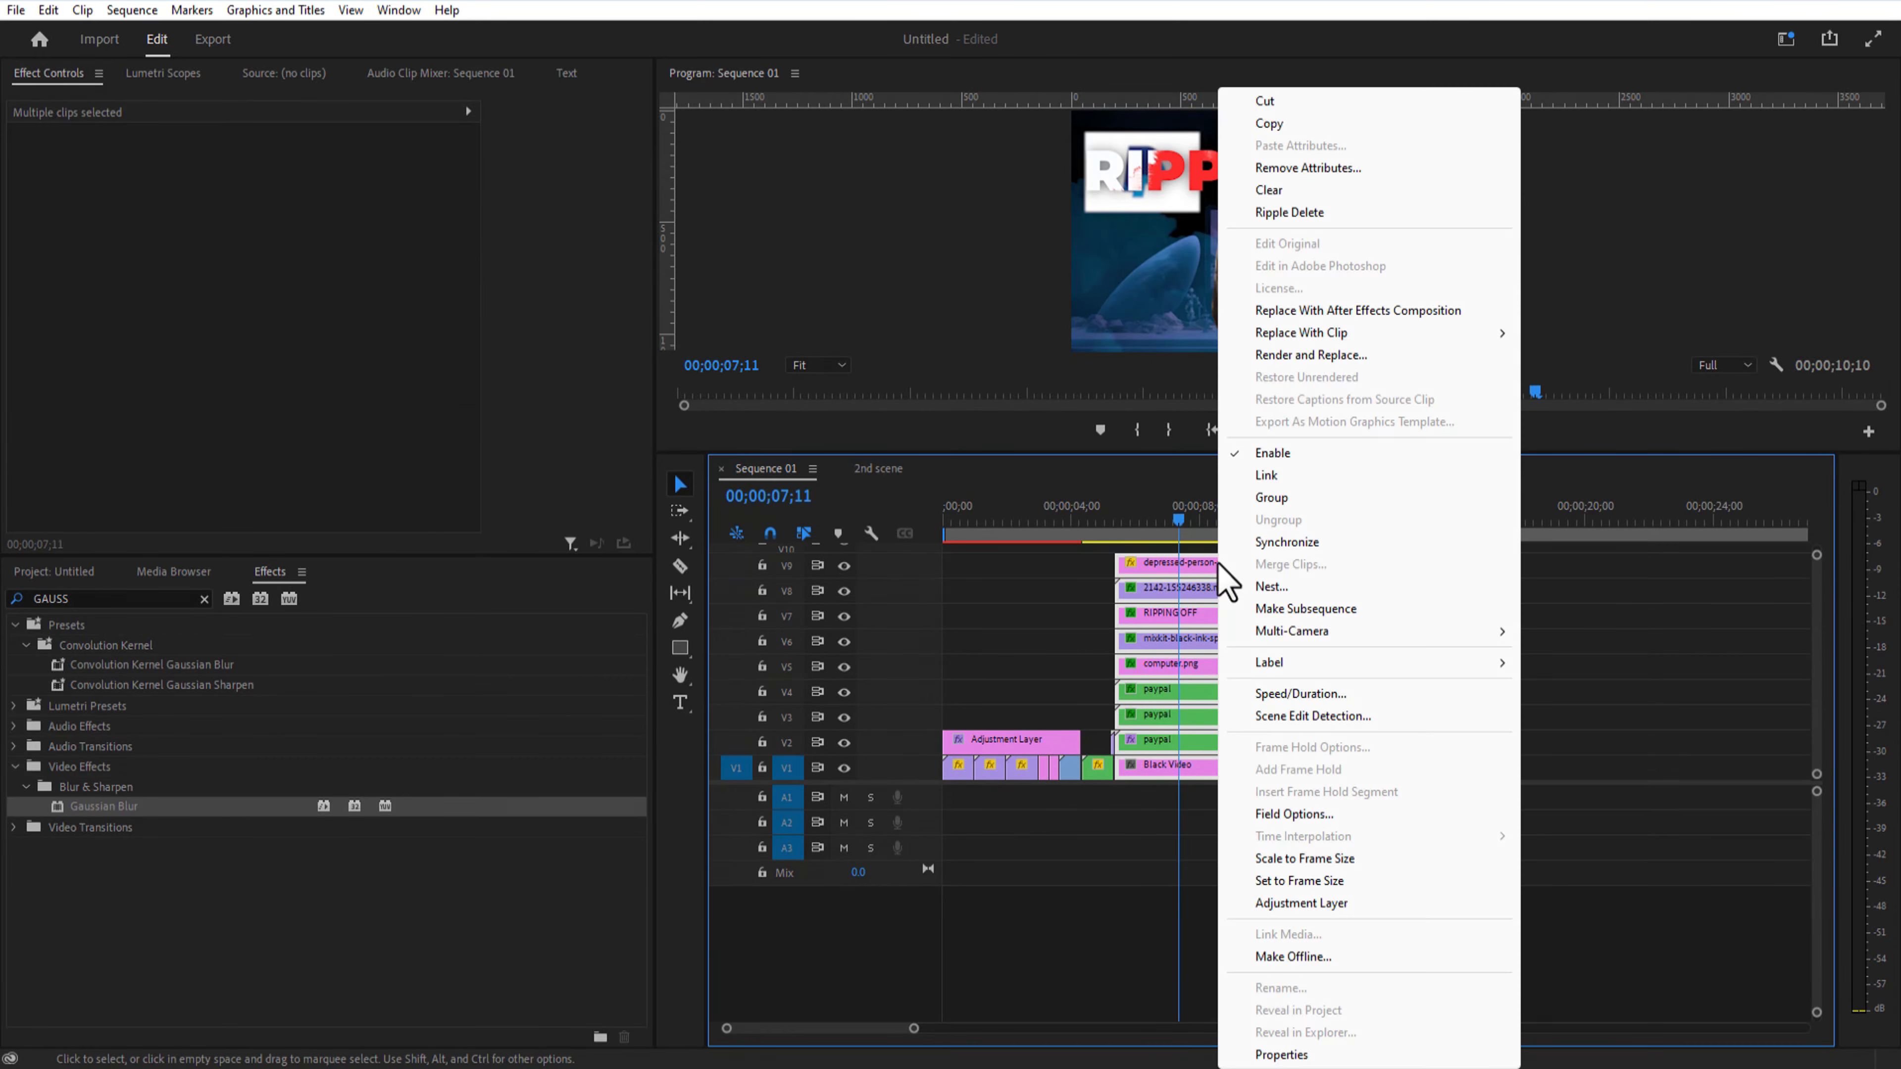
{"action": "left_click", "coordinate": [1307, 587]}
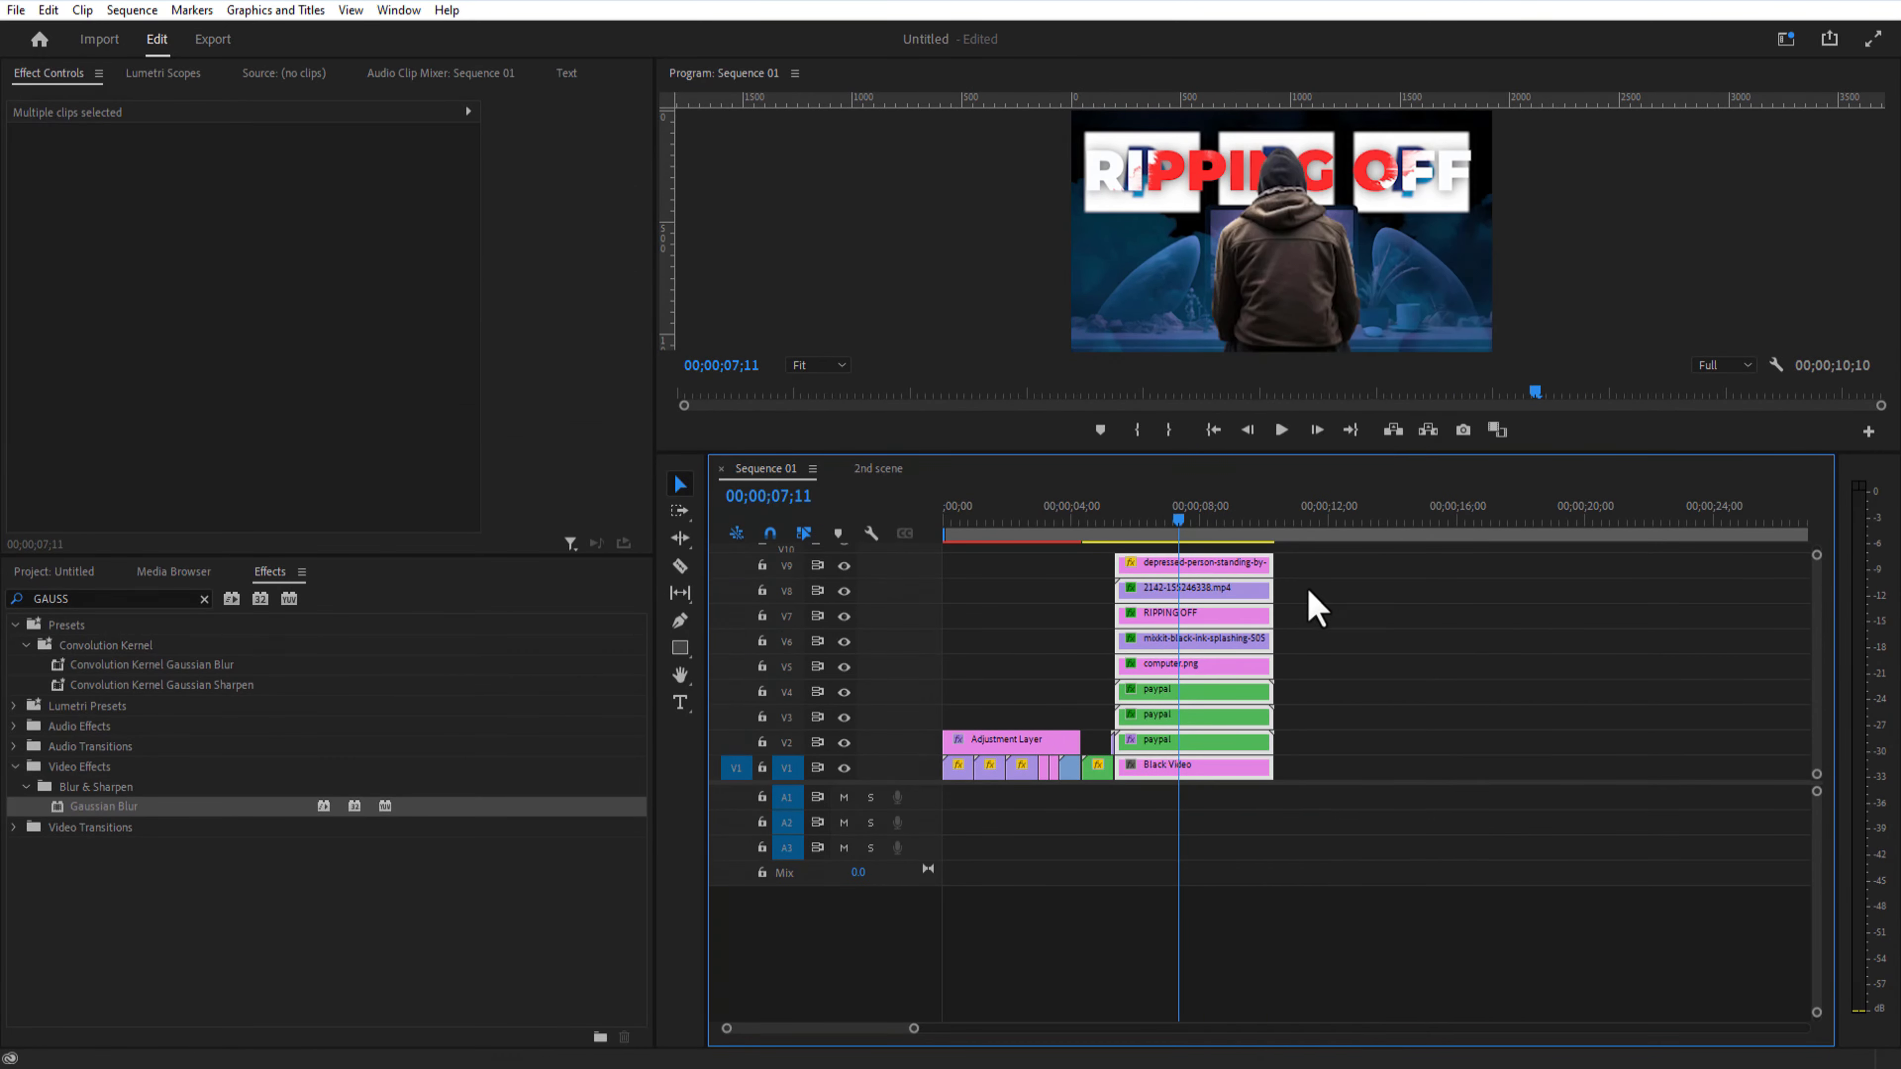
{"action": "type", "text": "2"}
{"action": "key", "text": "Return"}
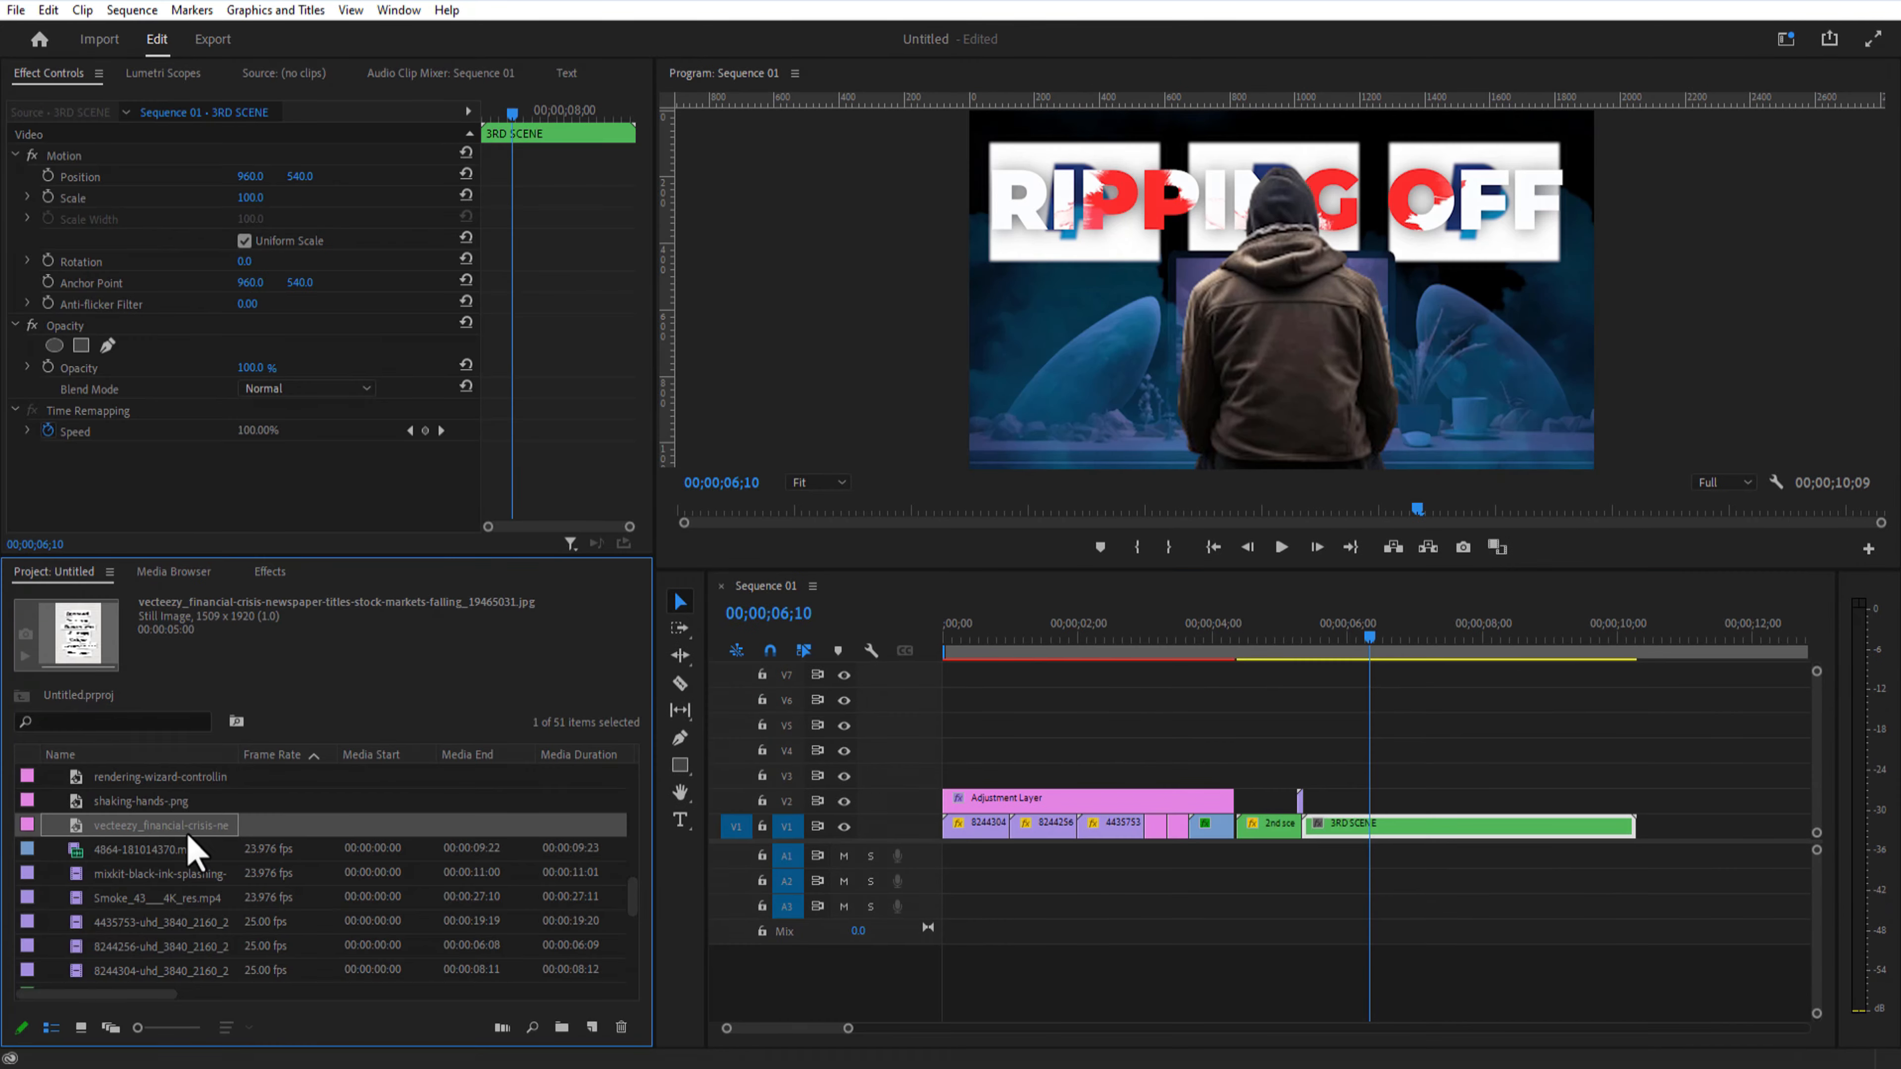
Step: Place the financial-crisis newspaper image on V1 beyond the end of 3RD SCENE and show it at 11;05
{"action": "left_click_drag", "start_coordinate": [187, 831], "coordinate": [1667, 819]}
{"action": "left_click", "coordinate": [1696, 640]}
{"action": "left_click", "coordinate": [1740, 827]}
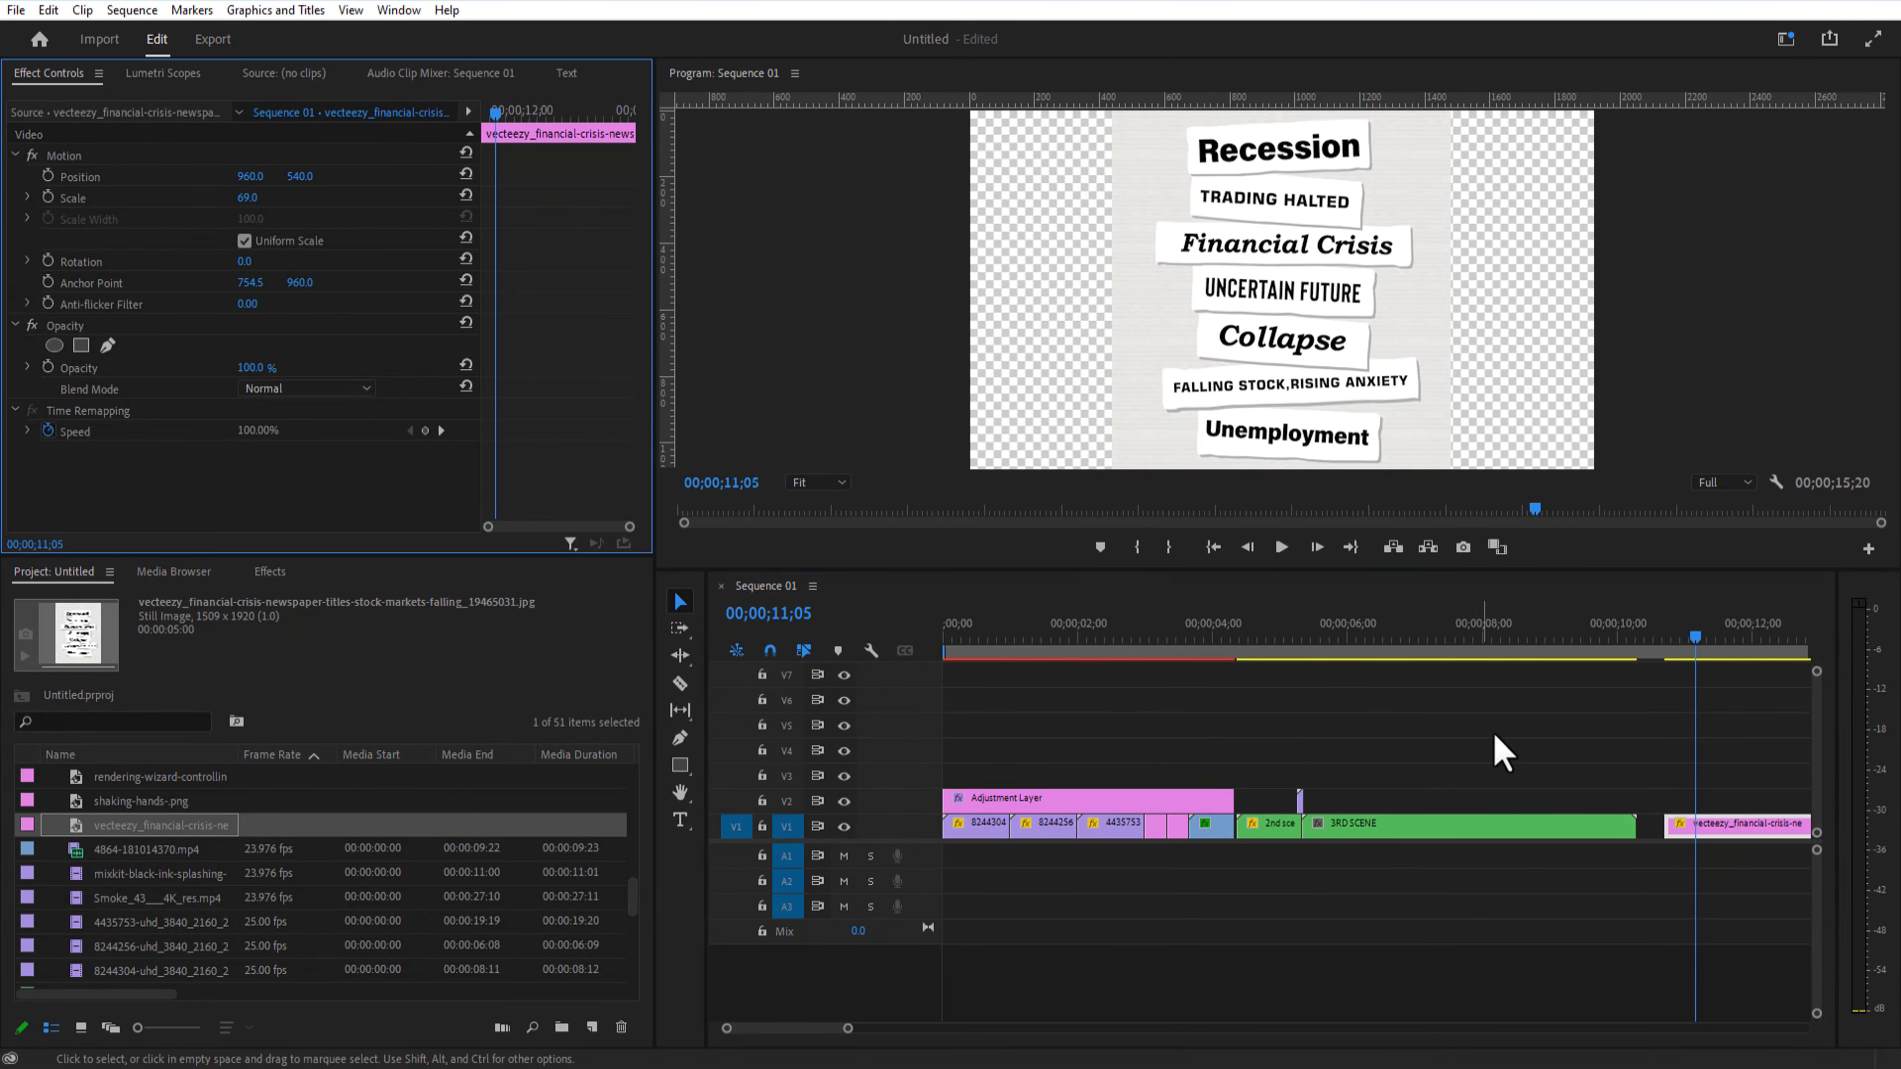
Step: Add a four-point opacity mask to the newspaper image and fit its corners around the UNCERTAIN FUTURE strip
{"action": "key", "text": "equal"}
{"action": "key", "text": "equal"}
{"action": "key", "text": "equal"}
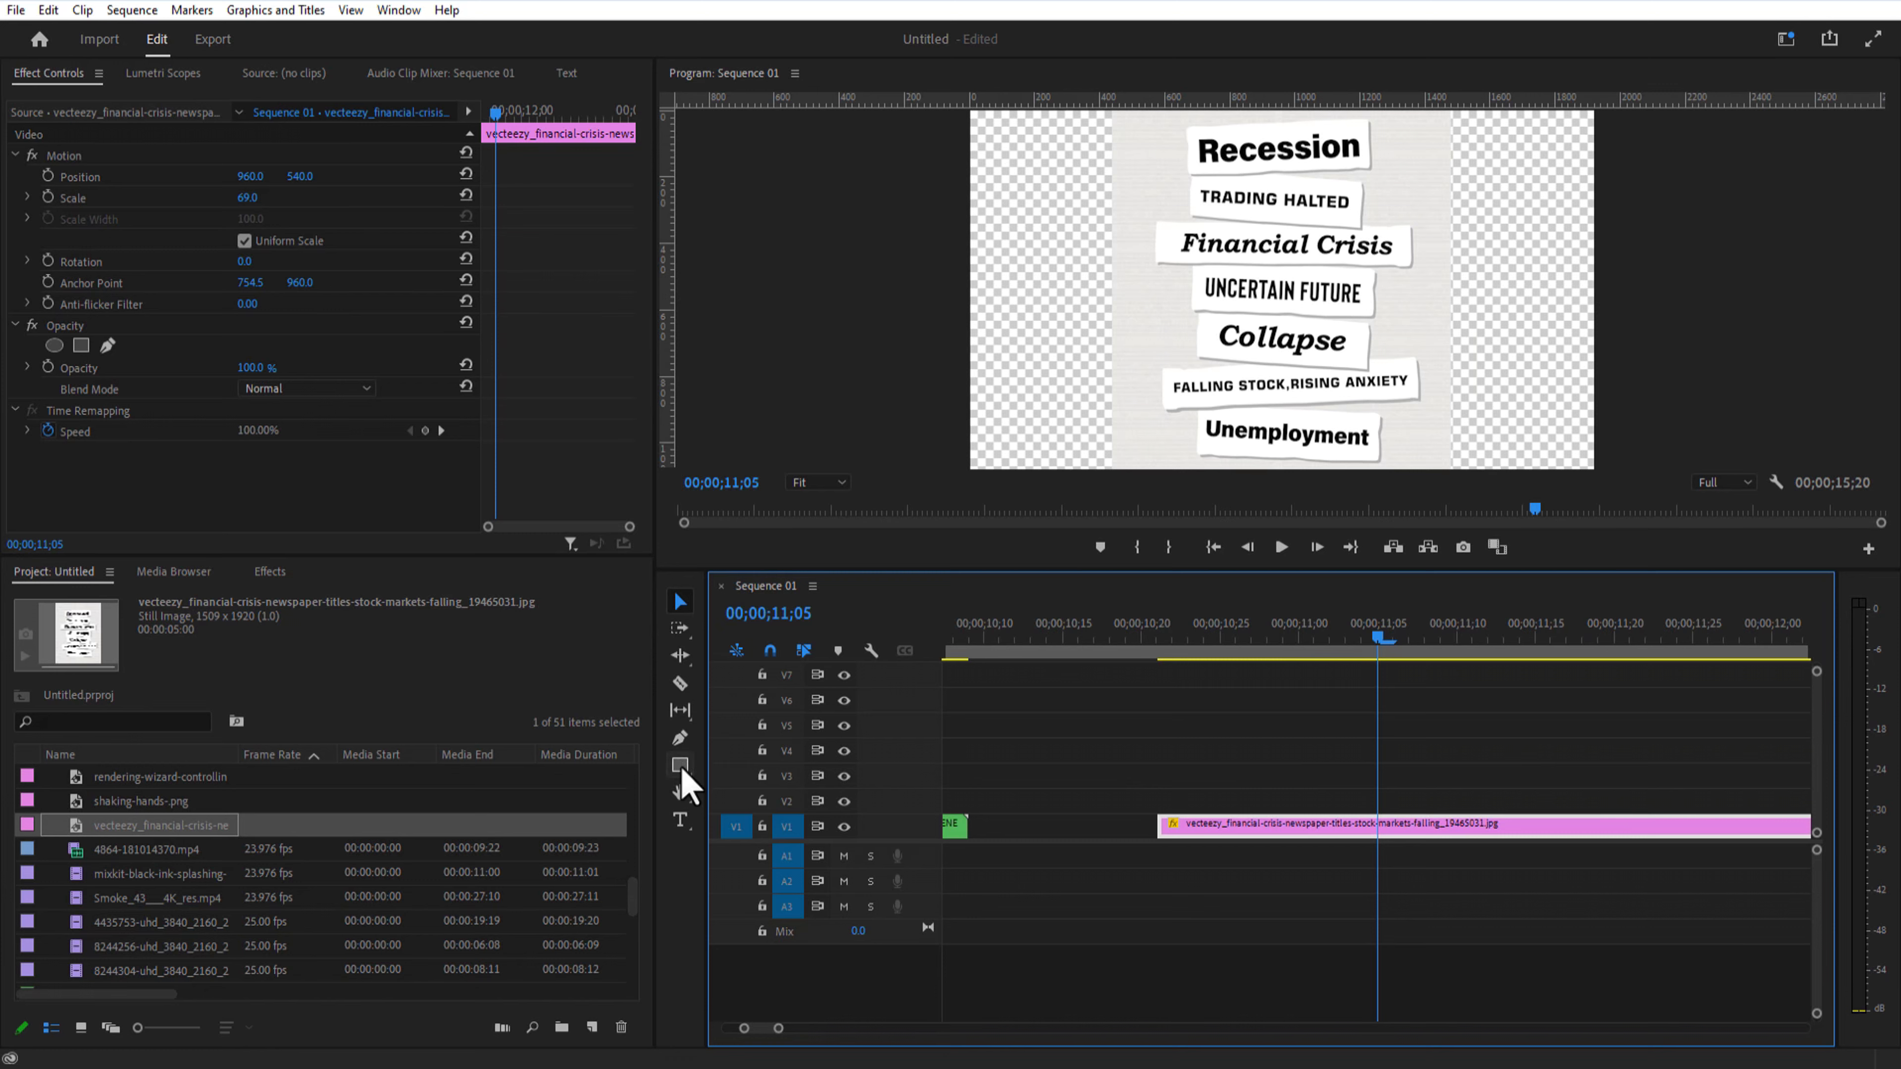
{"action": "left_click", "coordinate": [81, 345]}
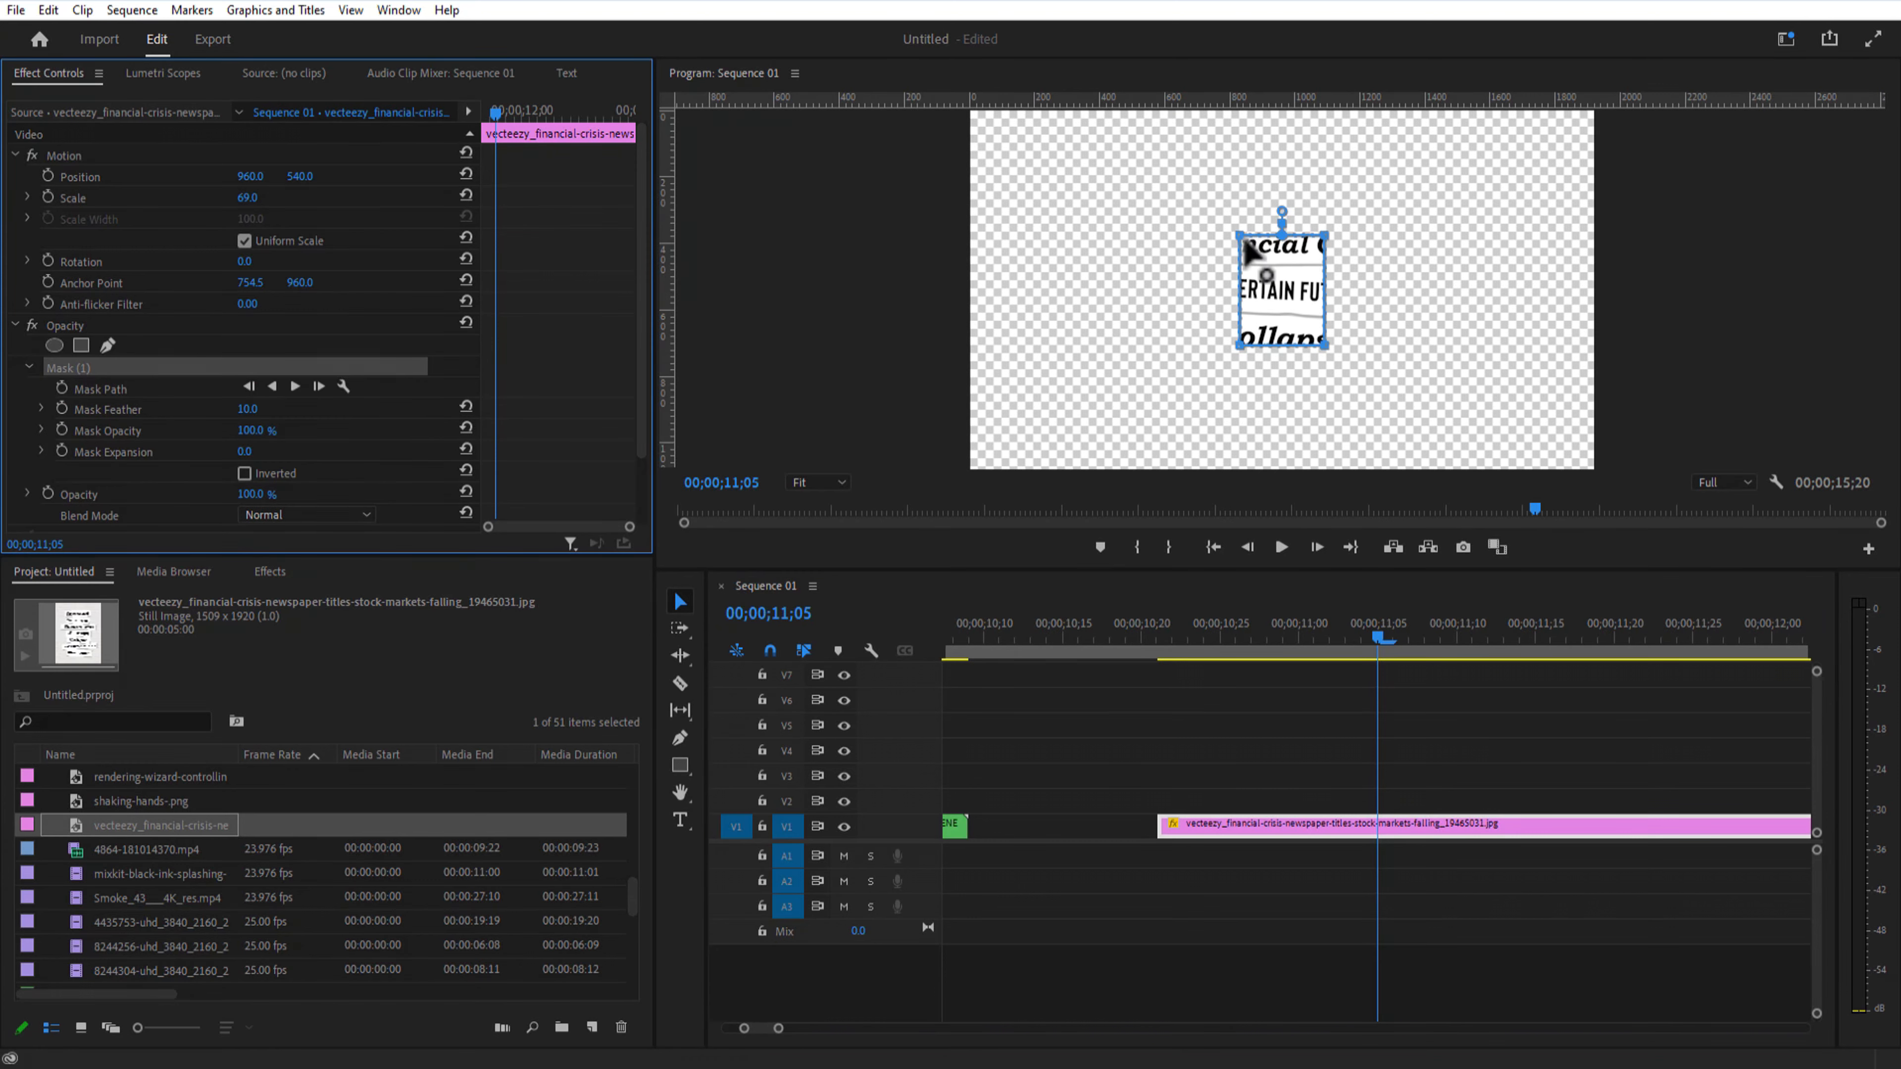
{"action": "left_click_drag", "start_coordinate": [1240, 236], "coordinate": [1179, 269]}
{"action": "left_click_drag", "start_coordinate": [1323, 235], "coordinate": [1381, 274]}
{"action": "left_click_drag", "start_coordinate": [1240, 345], "coordinate": [1191, 313]}
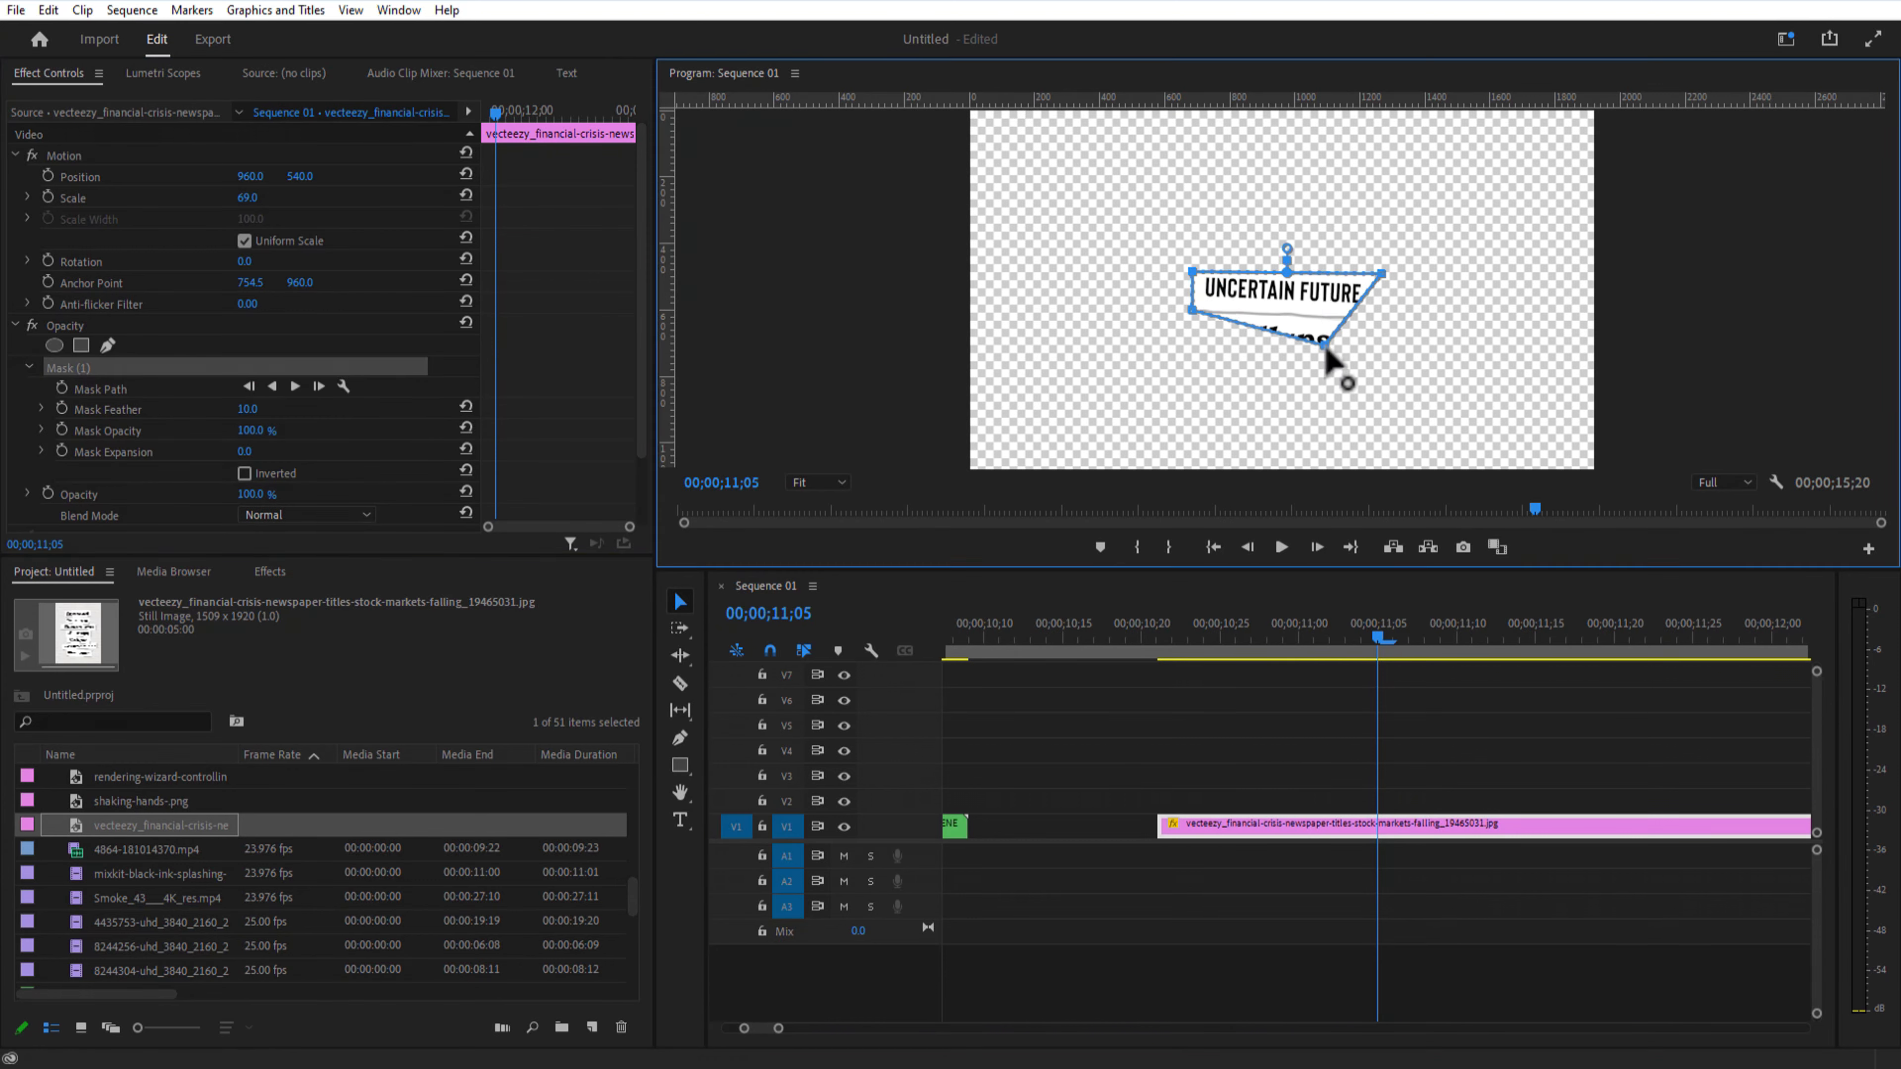
{"action": "left_click_drag", "start_coordinate": [1325, 347], "coordinate": [1376, 319]}
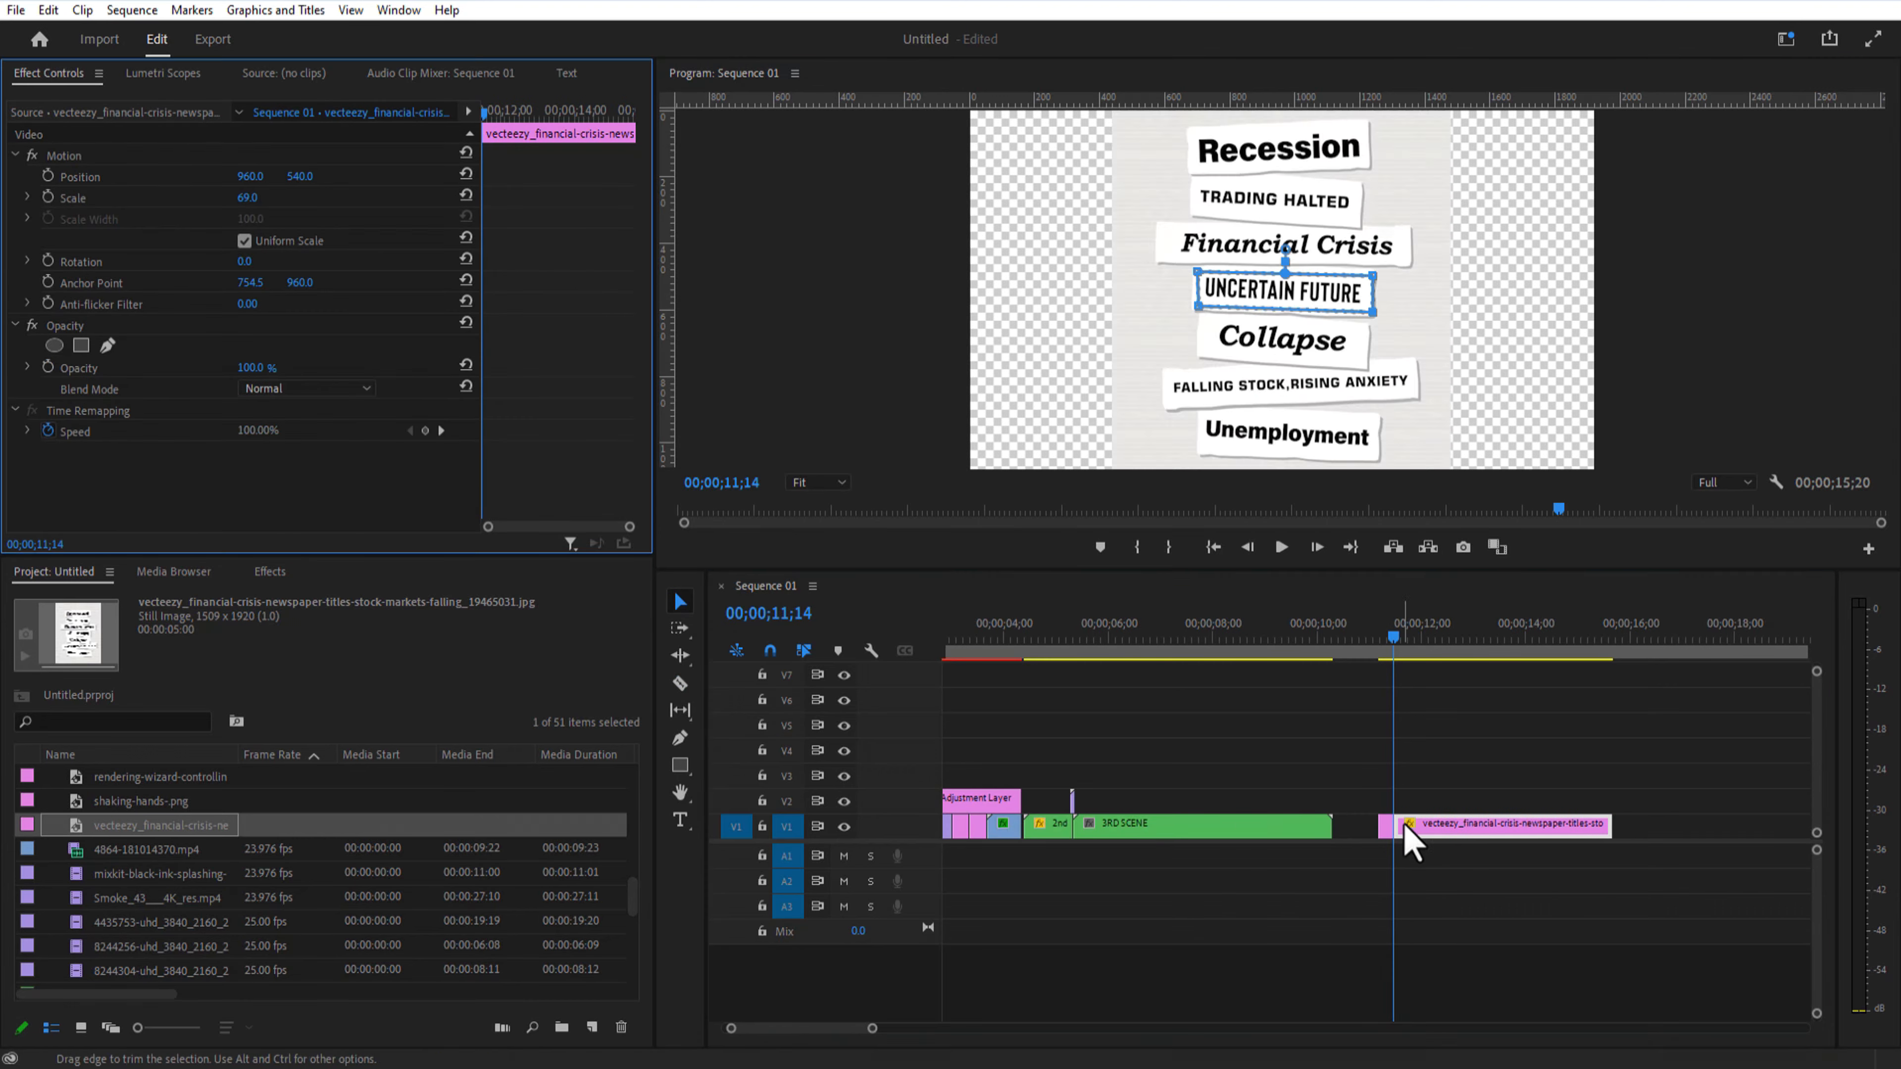
Step: Move the masked UNCERTAIN FUTURE clip to V2 at 6;02 and start its Scale keyframes at 0
{"action": "left_click_drag", "start_coordinate": [1388, 826], "coordinate": [1110, 799]}
{"action": "left_click_drag", "start_coordinate": [246, 200], "coordinate": [215, 200]}
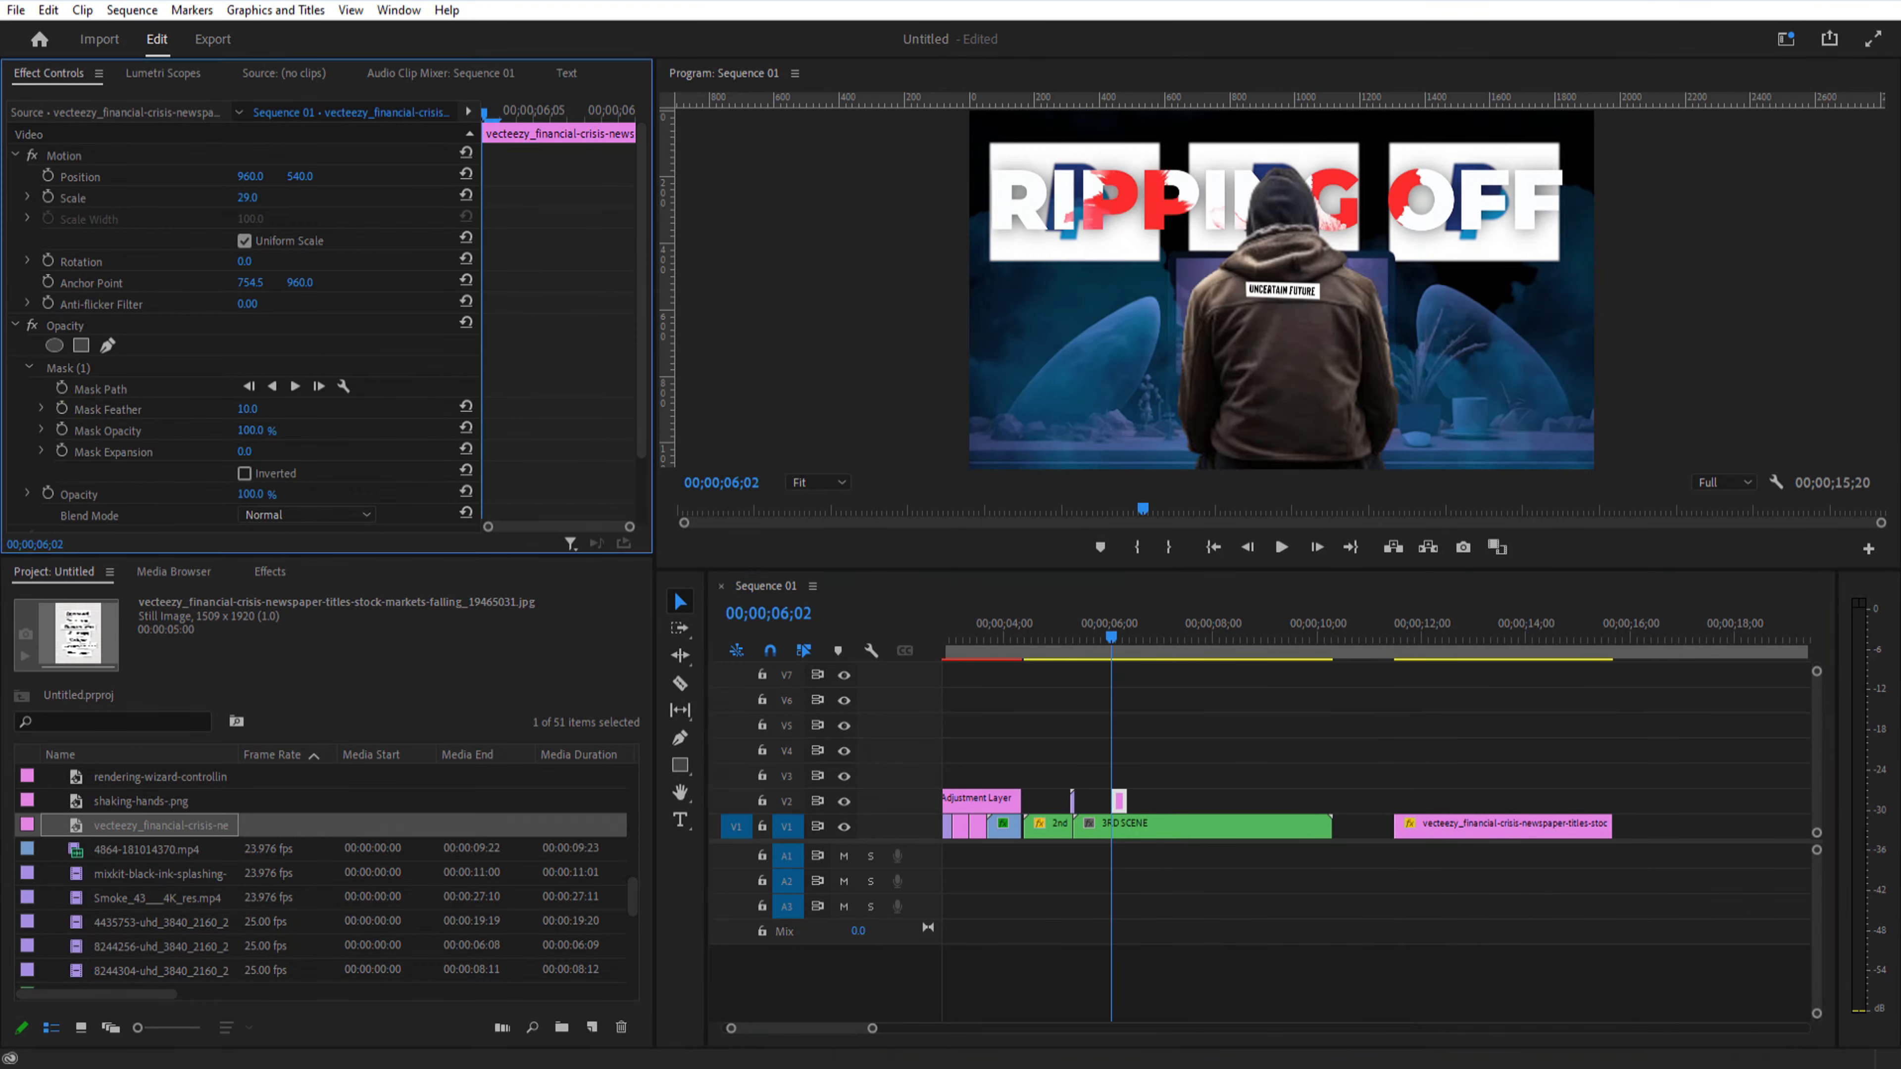
{"action": "left_click", "coordinate": [48, 197]}
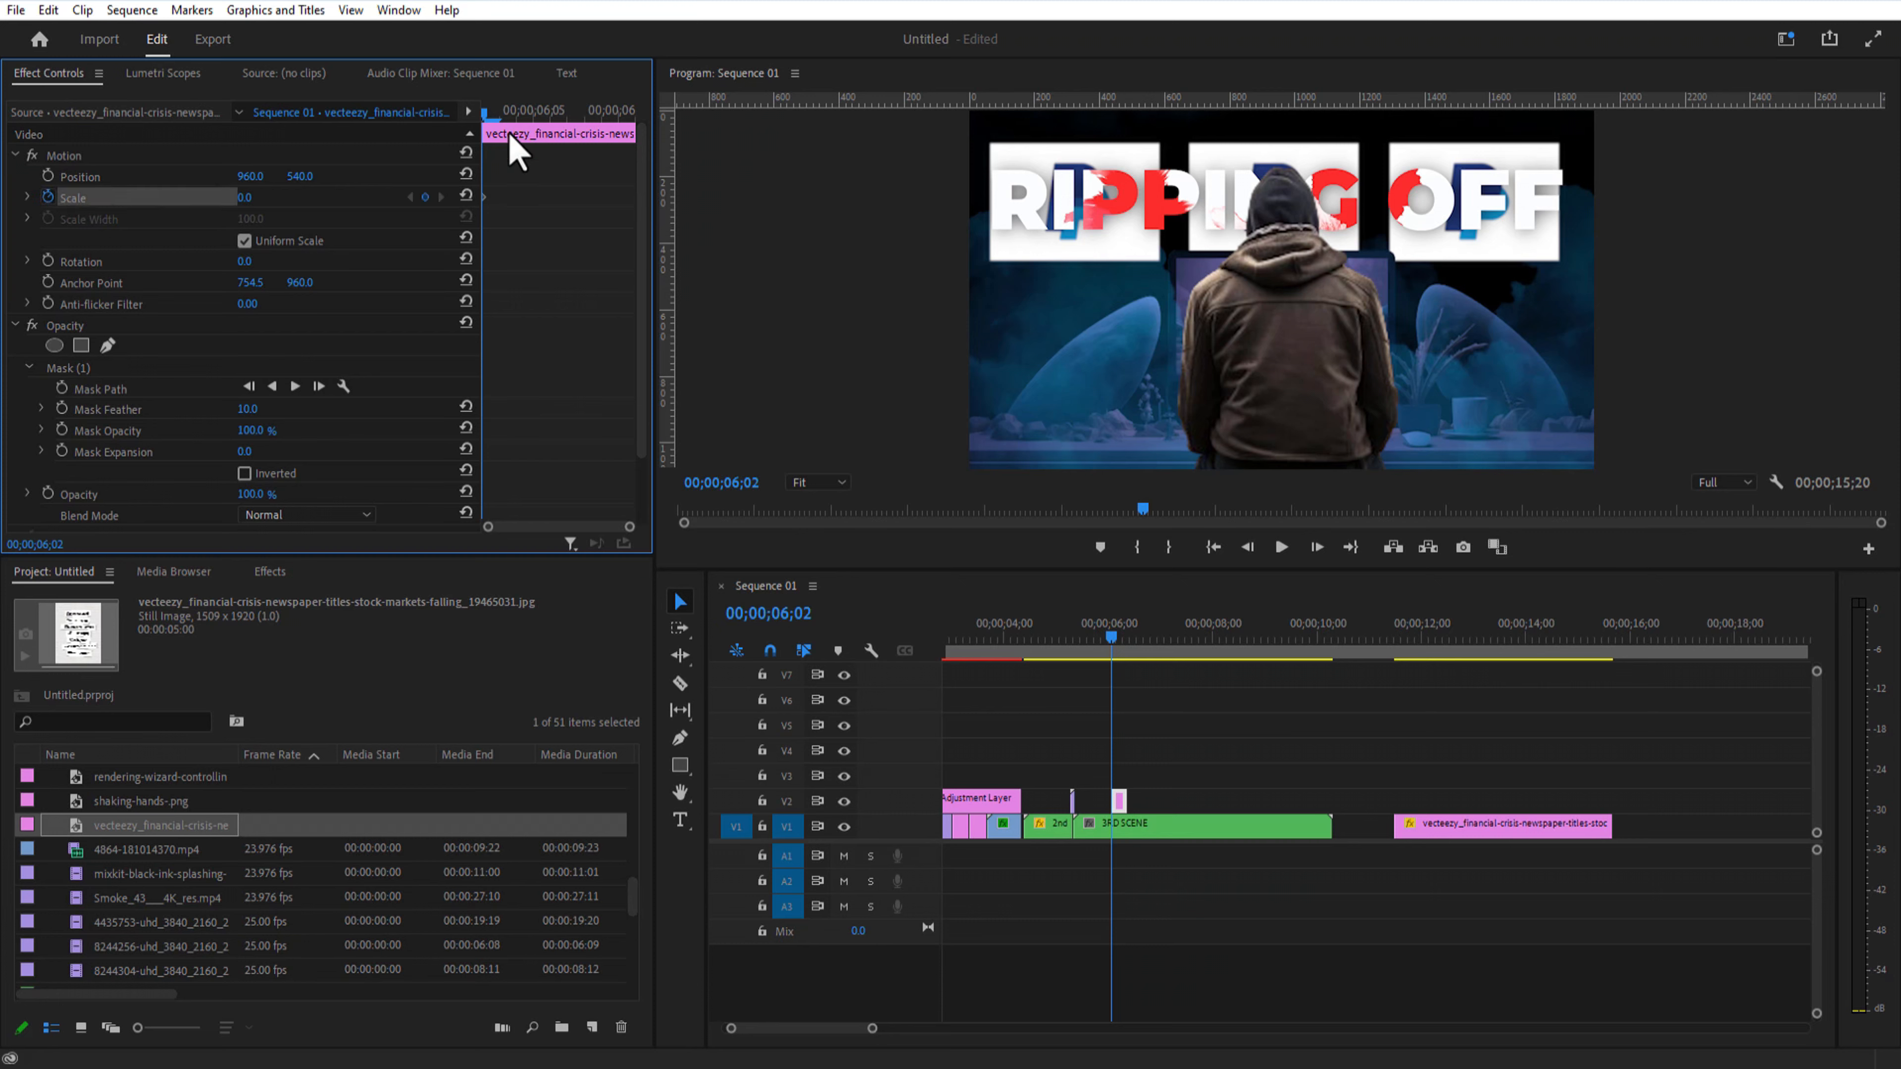
Step: Keyframe the UNCERTAIN FUTURE clip's Scale up to 70 and position it at 1537, 526
{"action": "left_click_drag", "start_coordinate": [488, 114], "coordinate": [537, 156]}
{"action": "left_click_drag", "start_coordinate": [245, 197], "coordinate": [319, 177]}
{"action": "left_click_drag", "start_coordinate": [533, 114], "coordinate": [472, 148]}
{"action": "left_click_drag", "start_coordinate": [872, 1028], "coordinate": [904, 1028]}
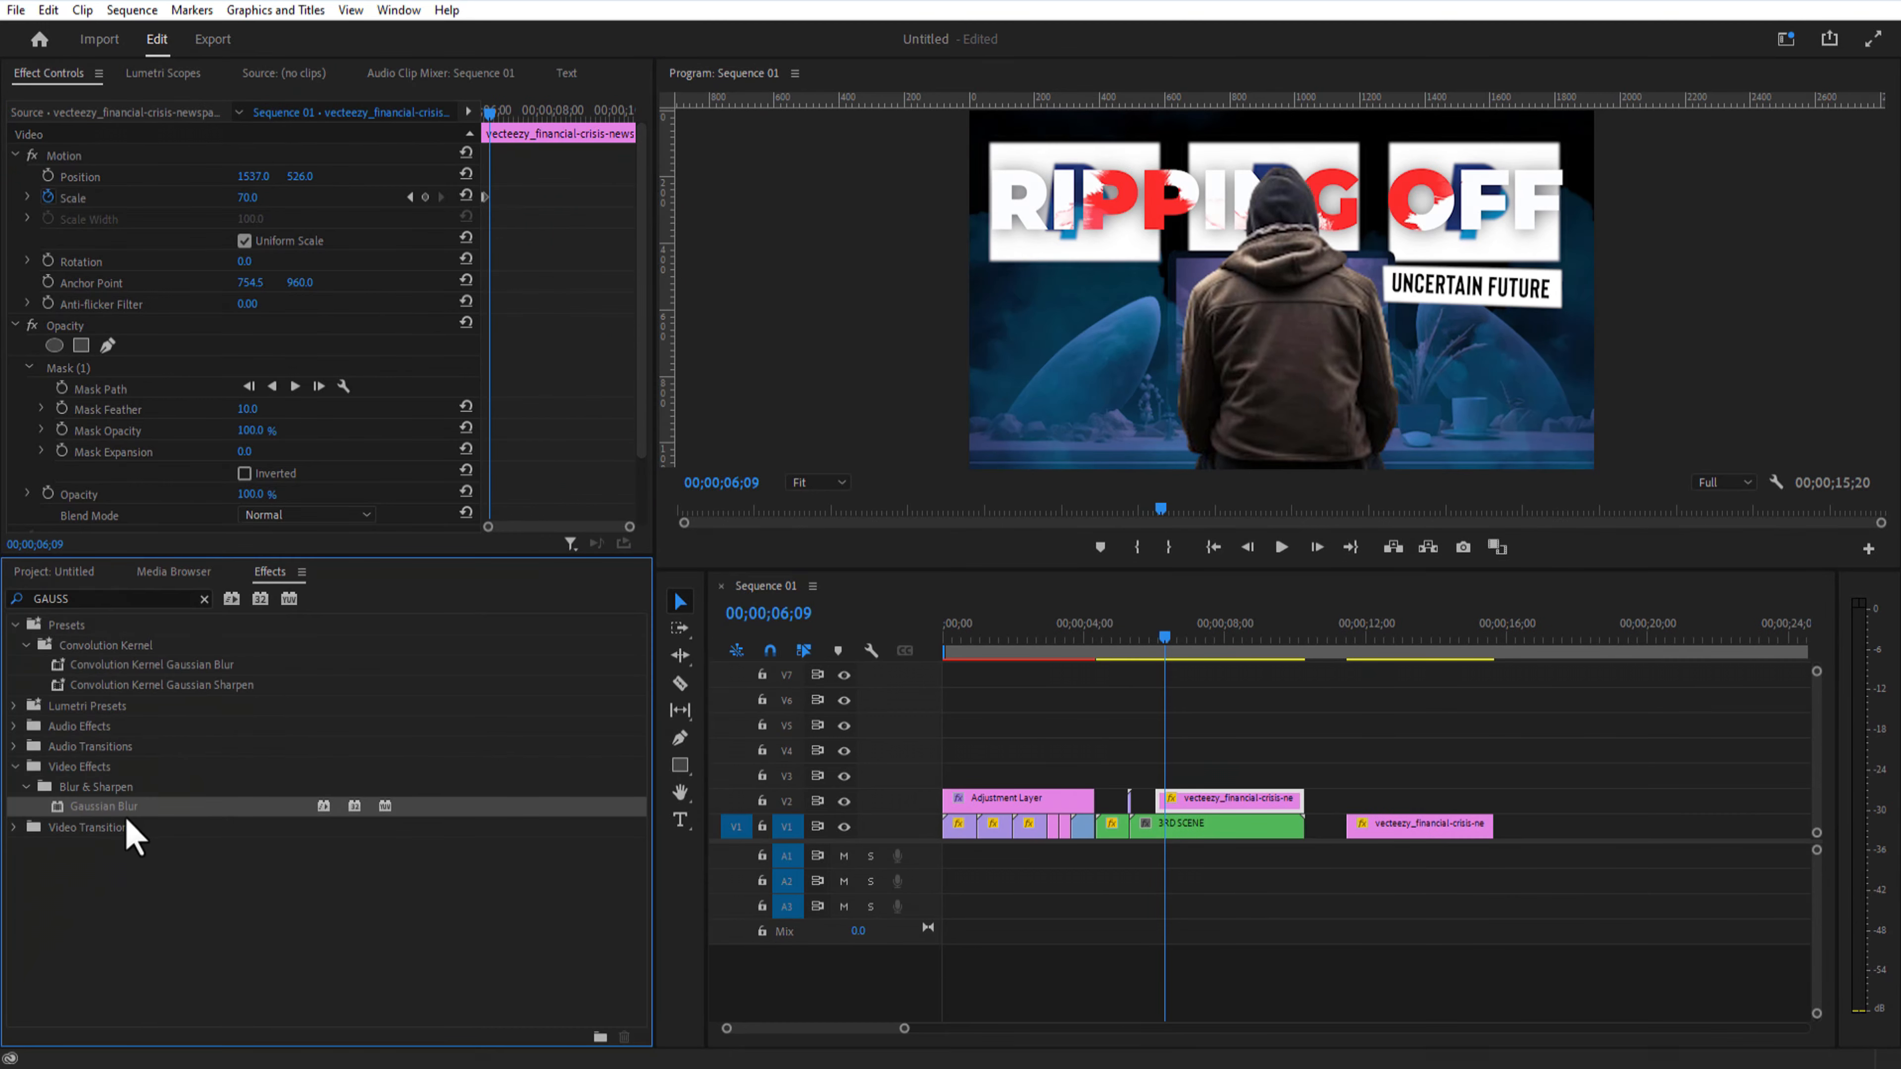
Step: Apply Gaussian Blur to the V2 UNCERTAIN FUTURE clip and keyframe Blurriness from 0 at 6;04 to 50 at 6;07
{"action": "left_click_drag", "start_coordinate": [438, 823], "coordinate": [1228, 801]}
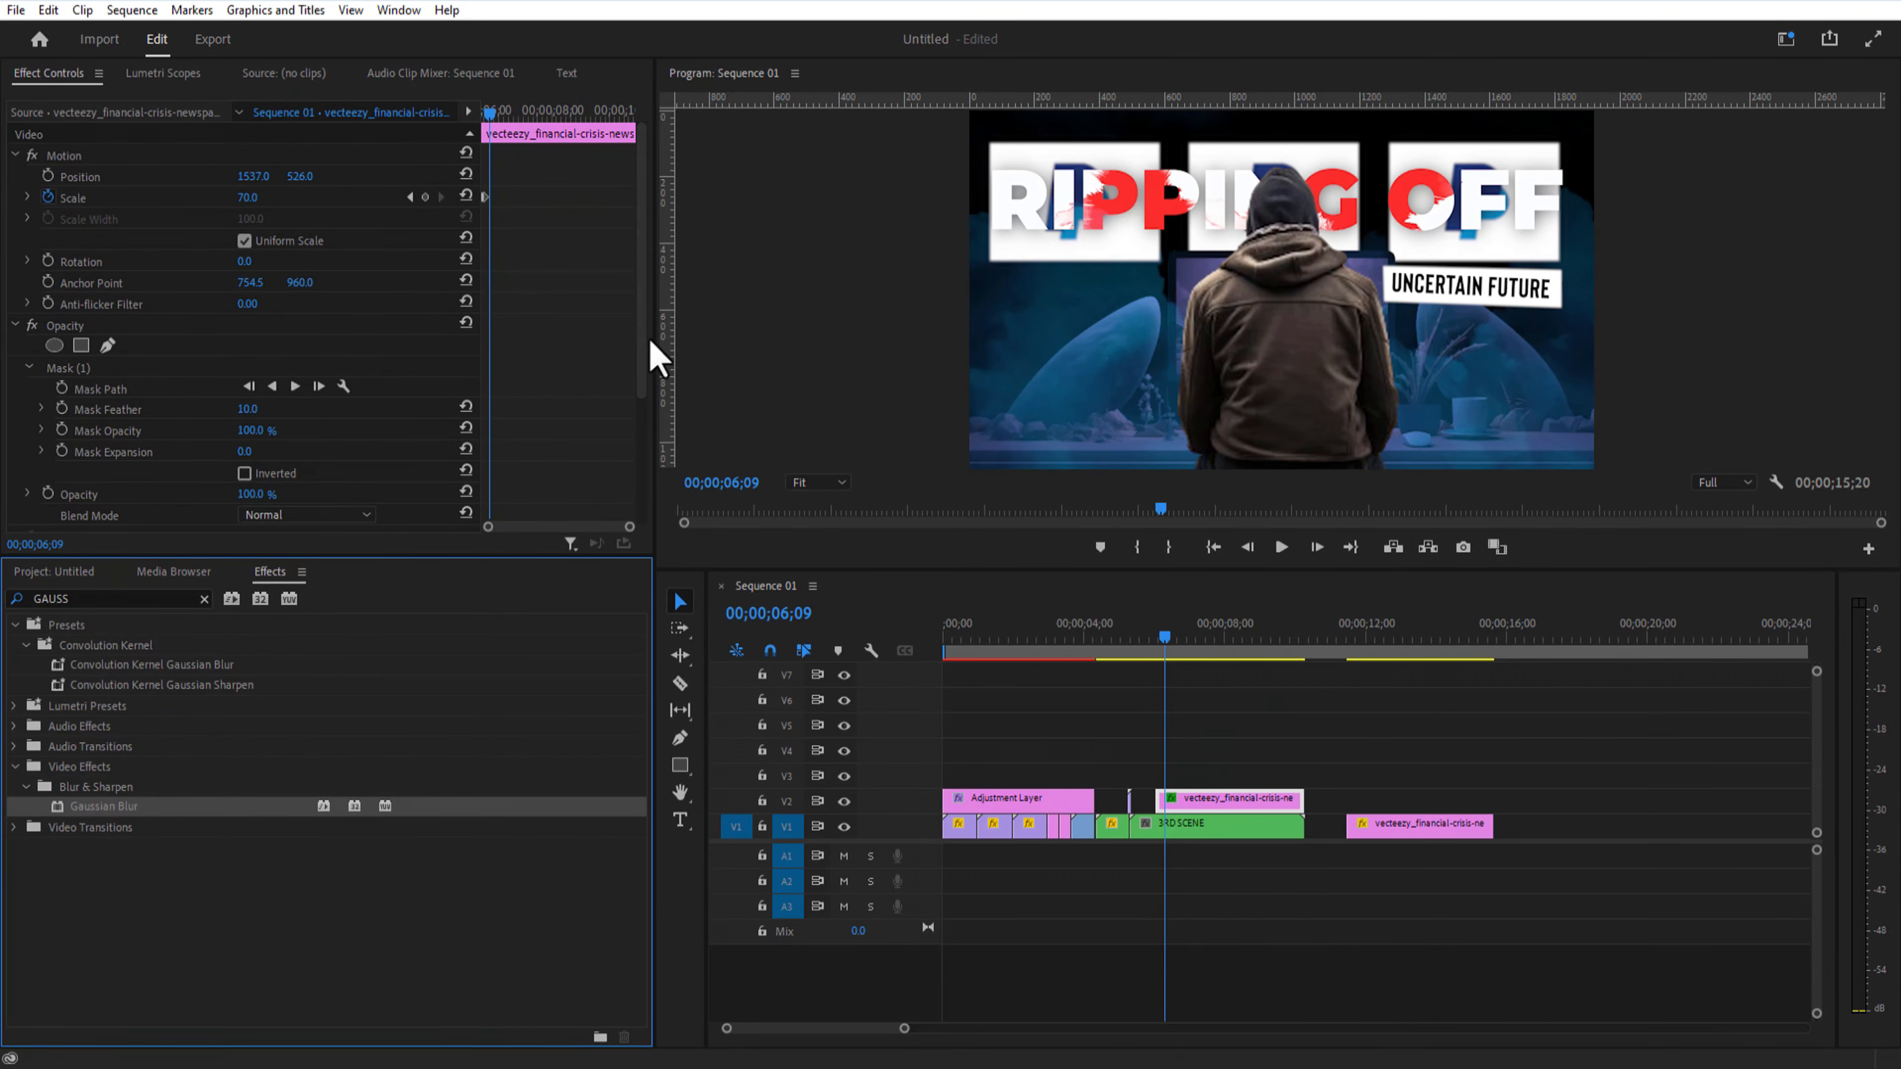
{"action": "left_click_drag", "start_coordinate": [643, 352], "coordinate": [637, 453]}
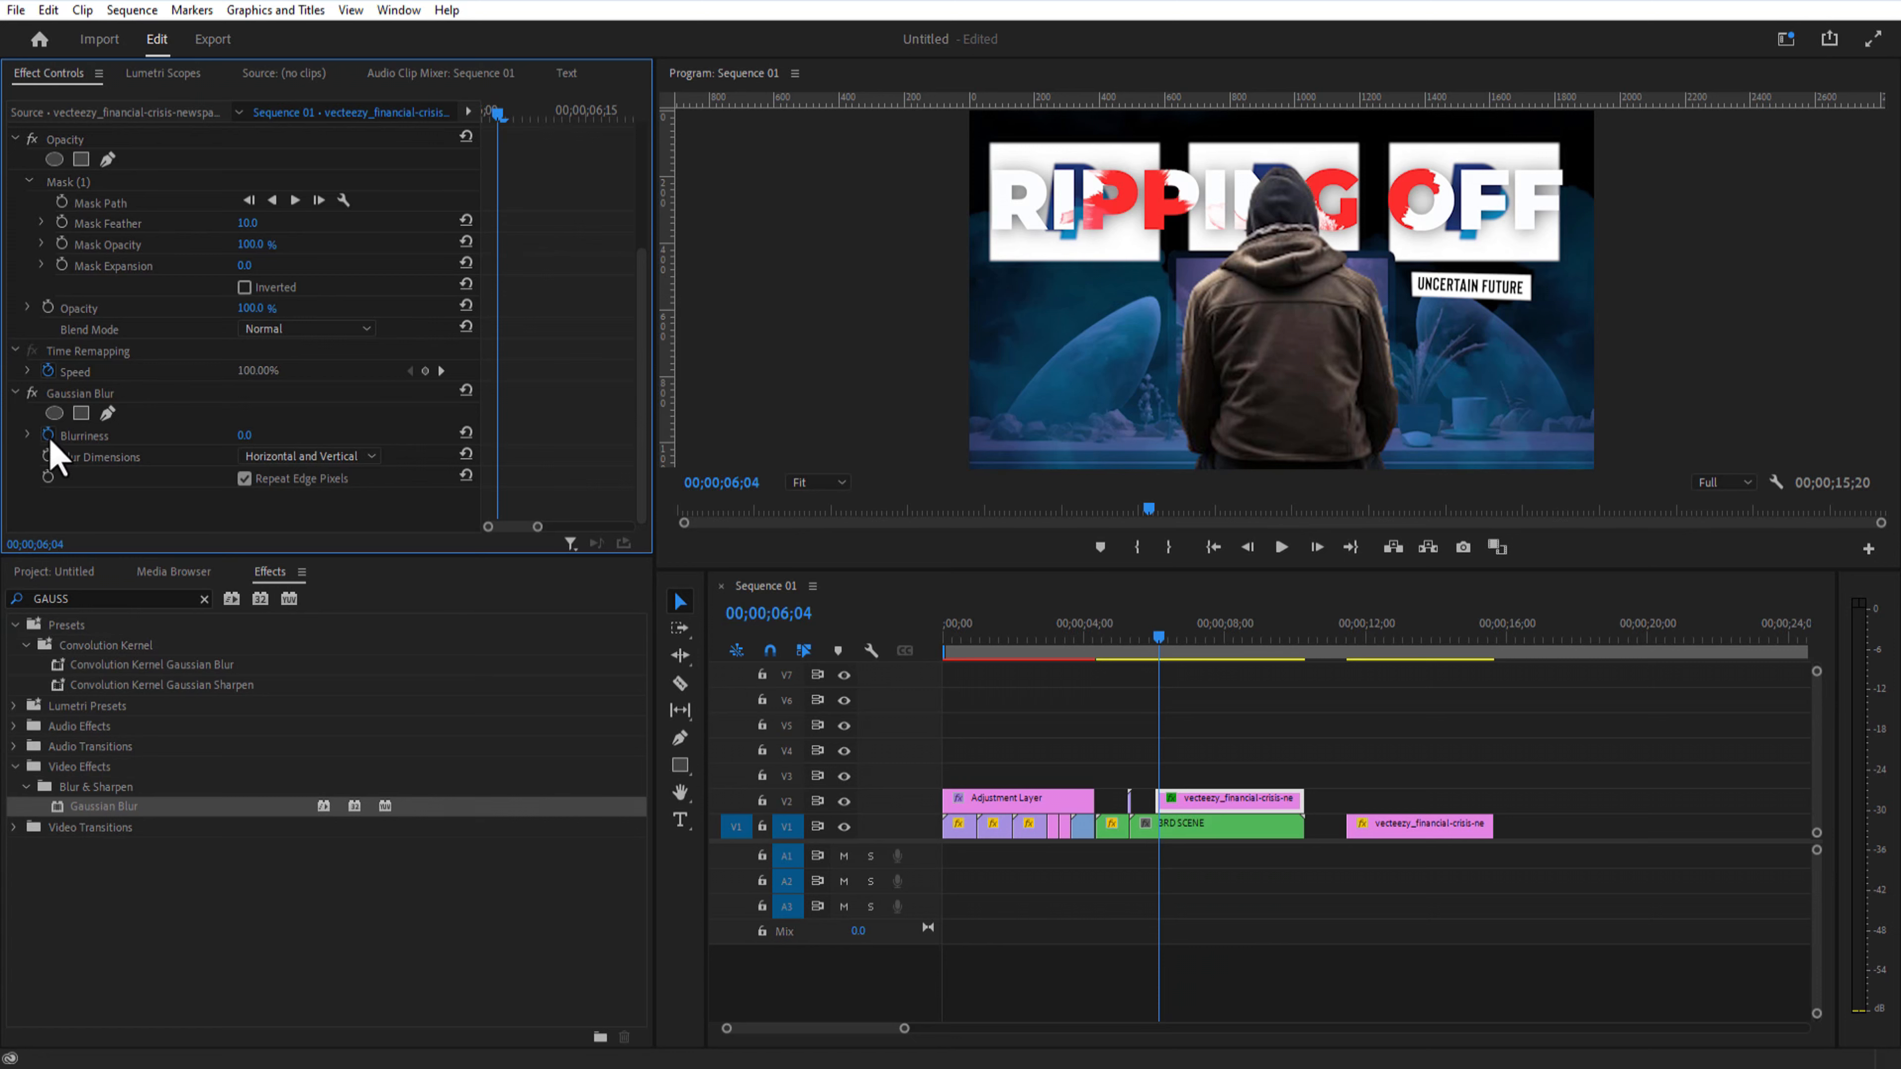
{"action": "left_click", "coordinate": [48, 435]}
{"action": "left_click_drag", "start_coordinate": [498, 114], "coordinate": [523, 129]}
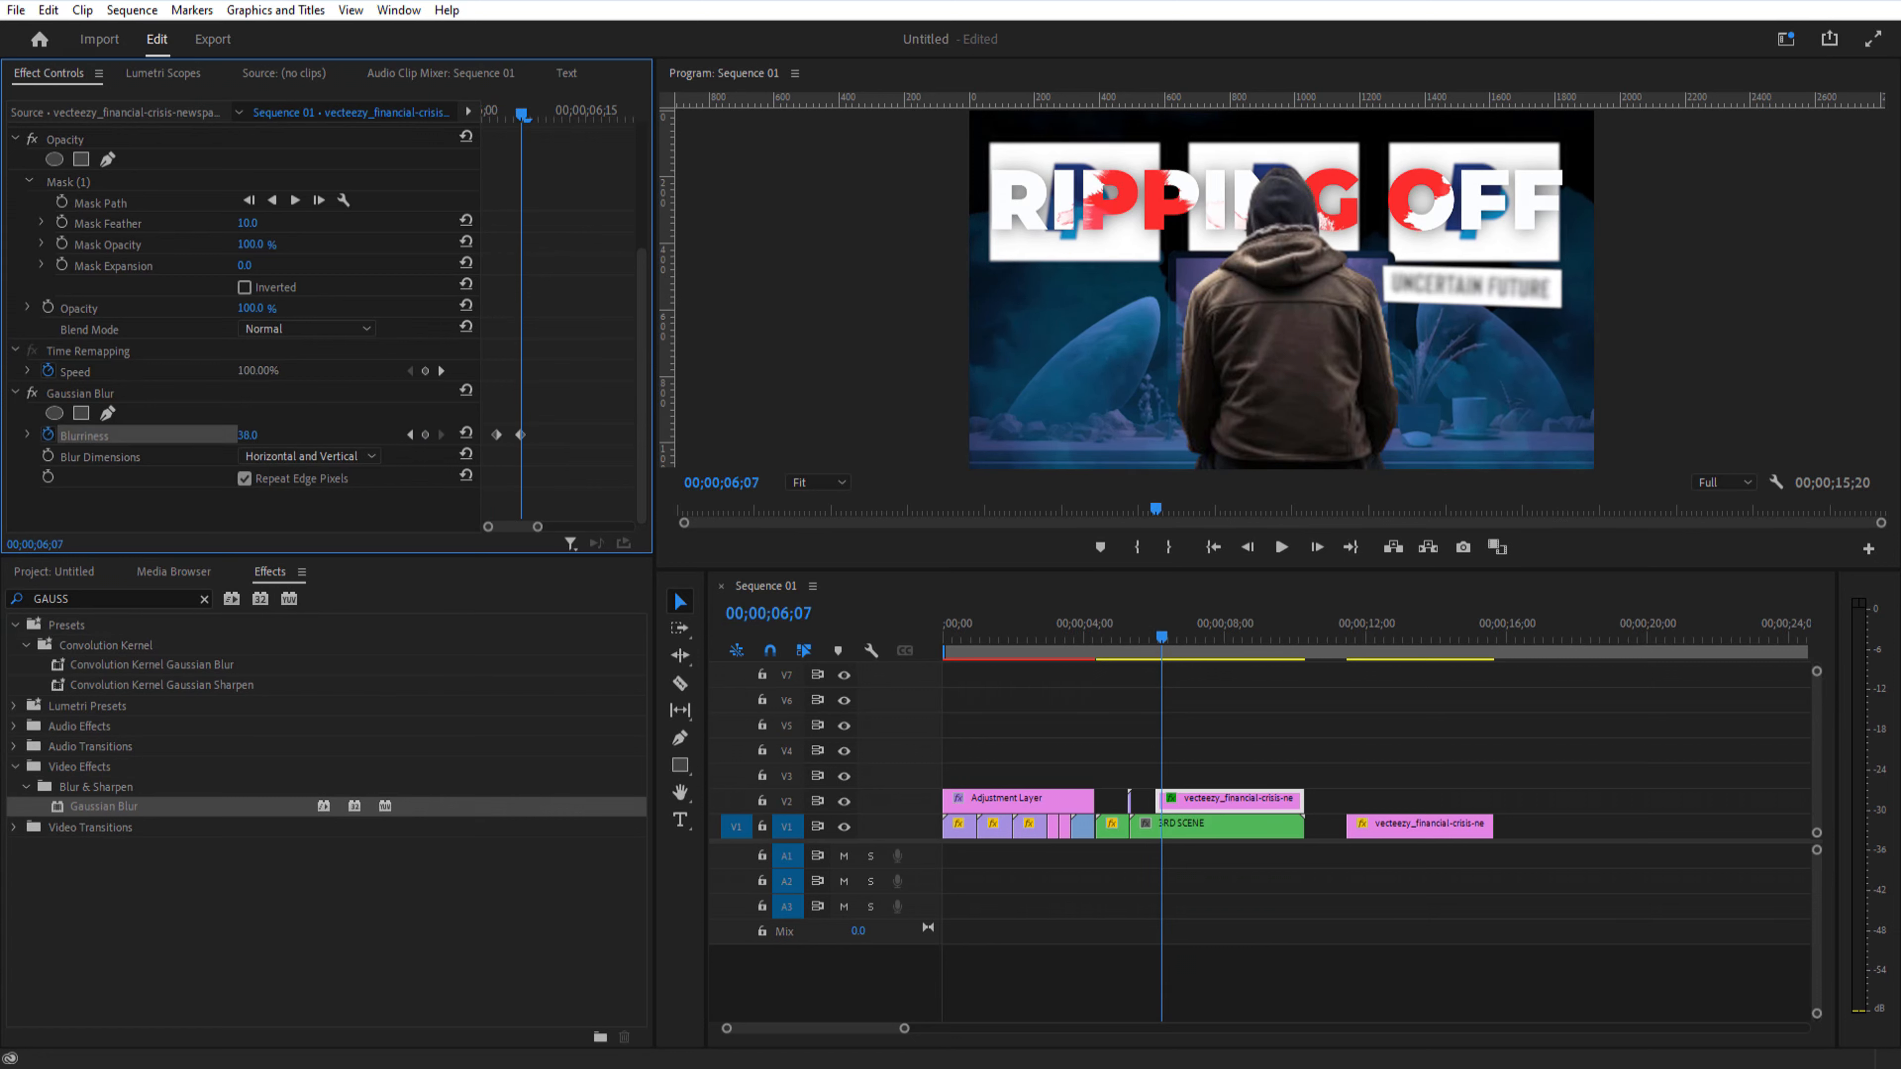
{"action": "left_click_drag", "start_coordinate": [247, 435], "coordinate": [266, 435]}
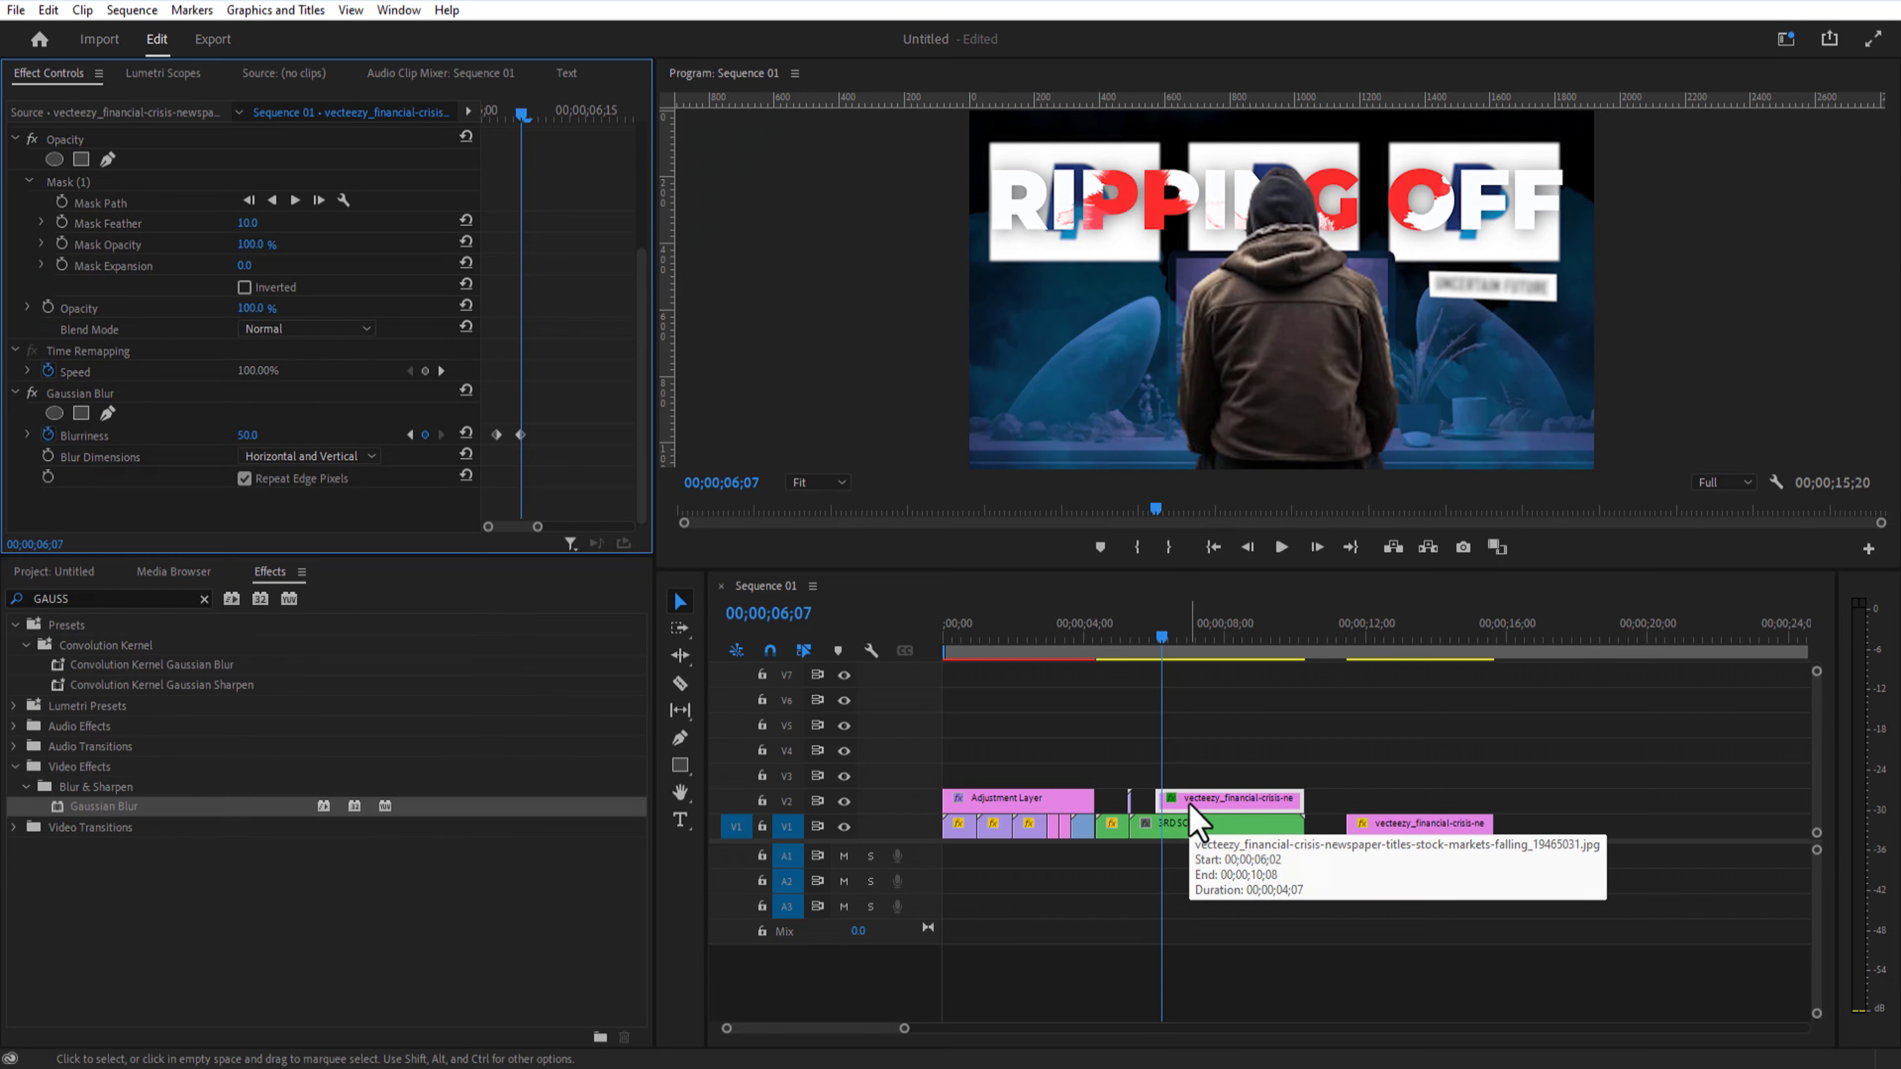
Step: Duplicate the UNCERTAIN FUTURE clip to V3 and position the copy at 350, 272
{"action": "left_click_drag", "start_coordinate": [1192, 808], "coordinate": [1201, 779], "text": "alt"}
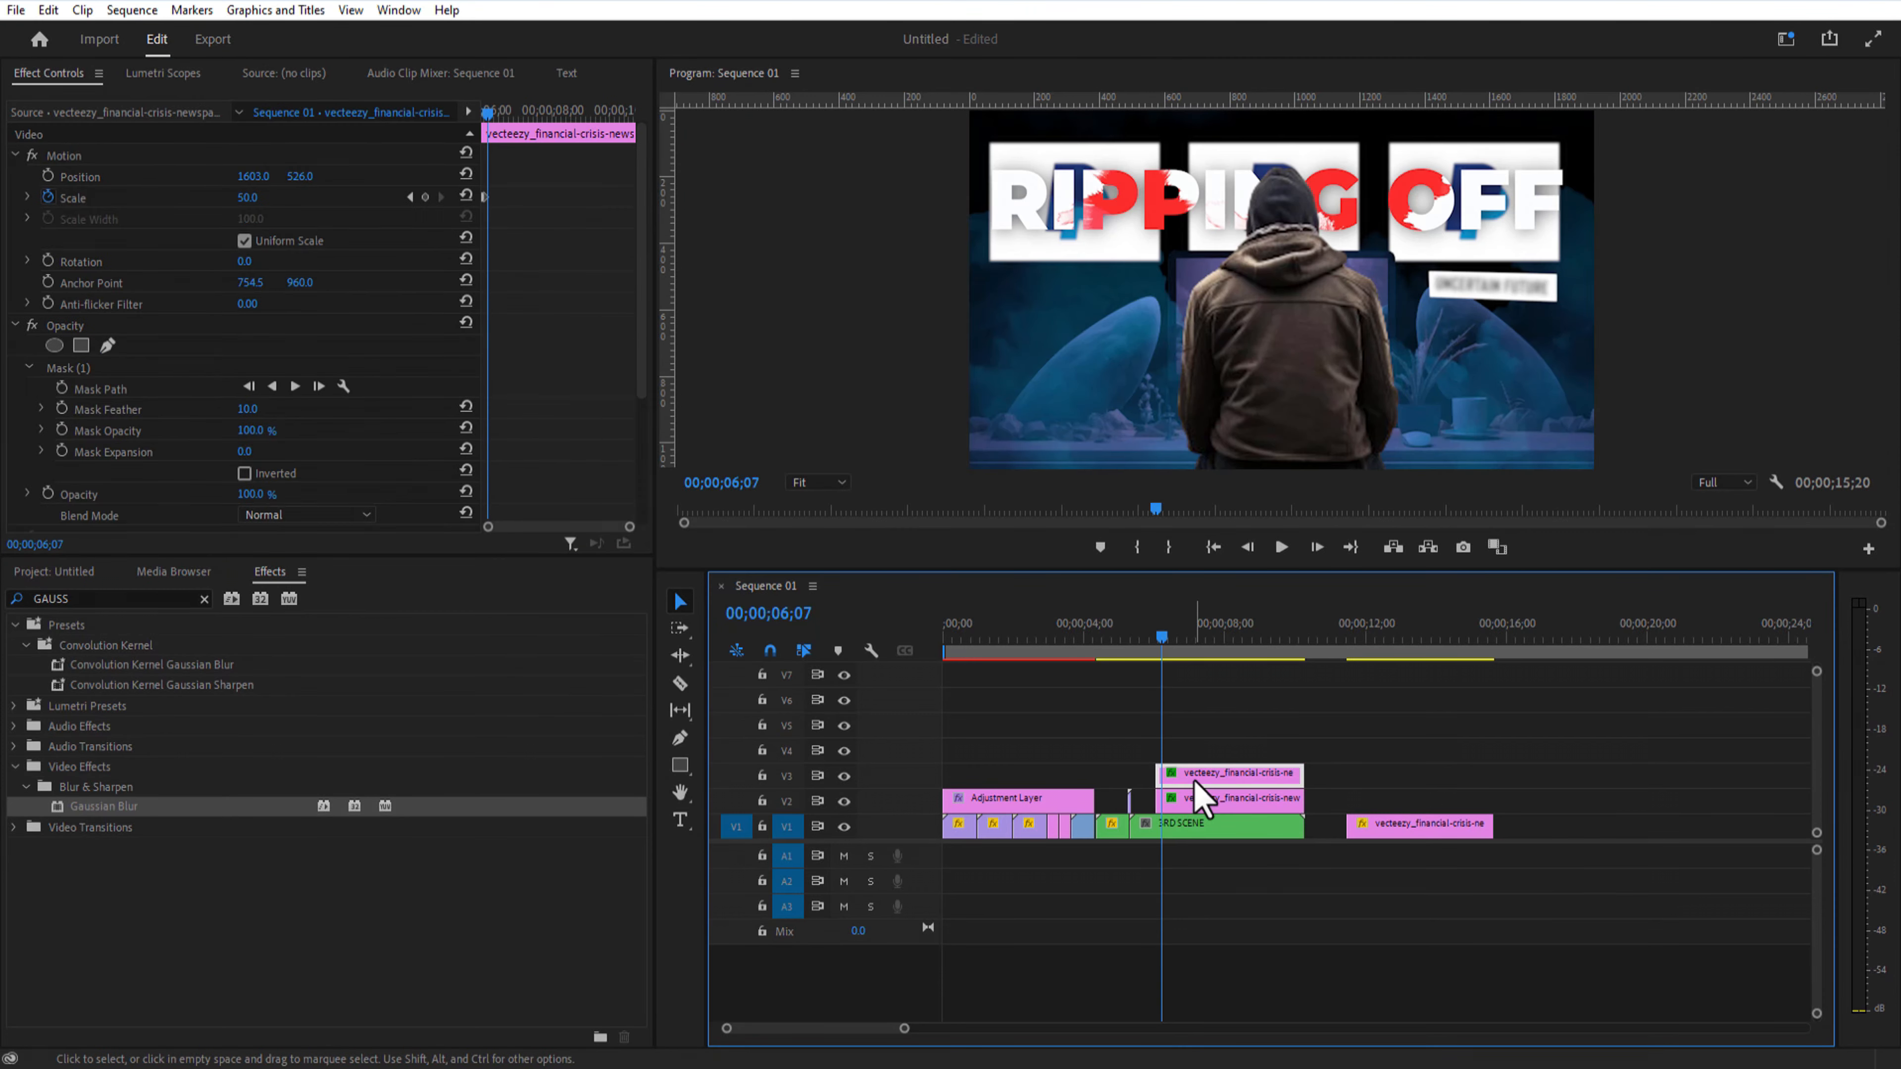
{"action": "left_click_drag", "start_coordinate": [490, 116], "coordinate": [482, 115]}
{"action": "left_click_drag", "start_coordinate": [253, 176], "coordinate": [215, 175]}
{"action": "left_click_drag", "start_coordinate": [482, 116], "coordinate": [492, 117]}
{"action": "left_click_drag", "start_coordinate": [253, 175], "coordinate": [197, 175]}
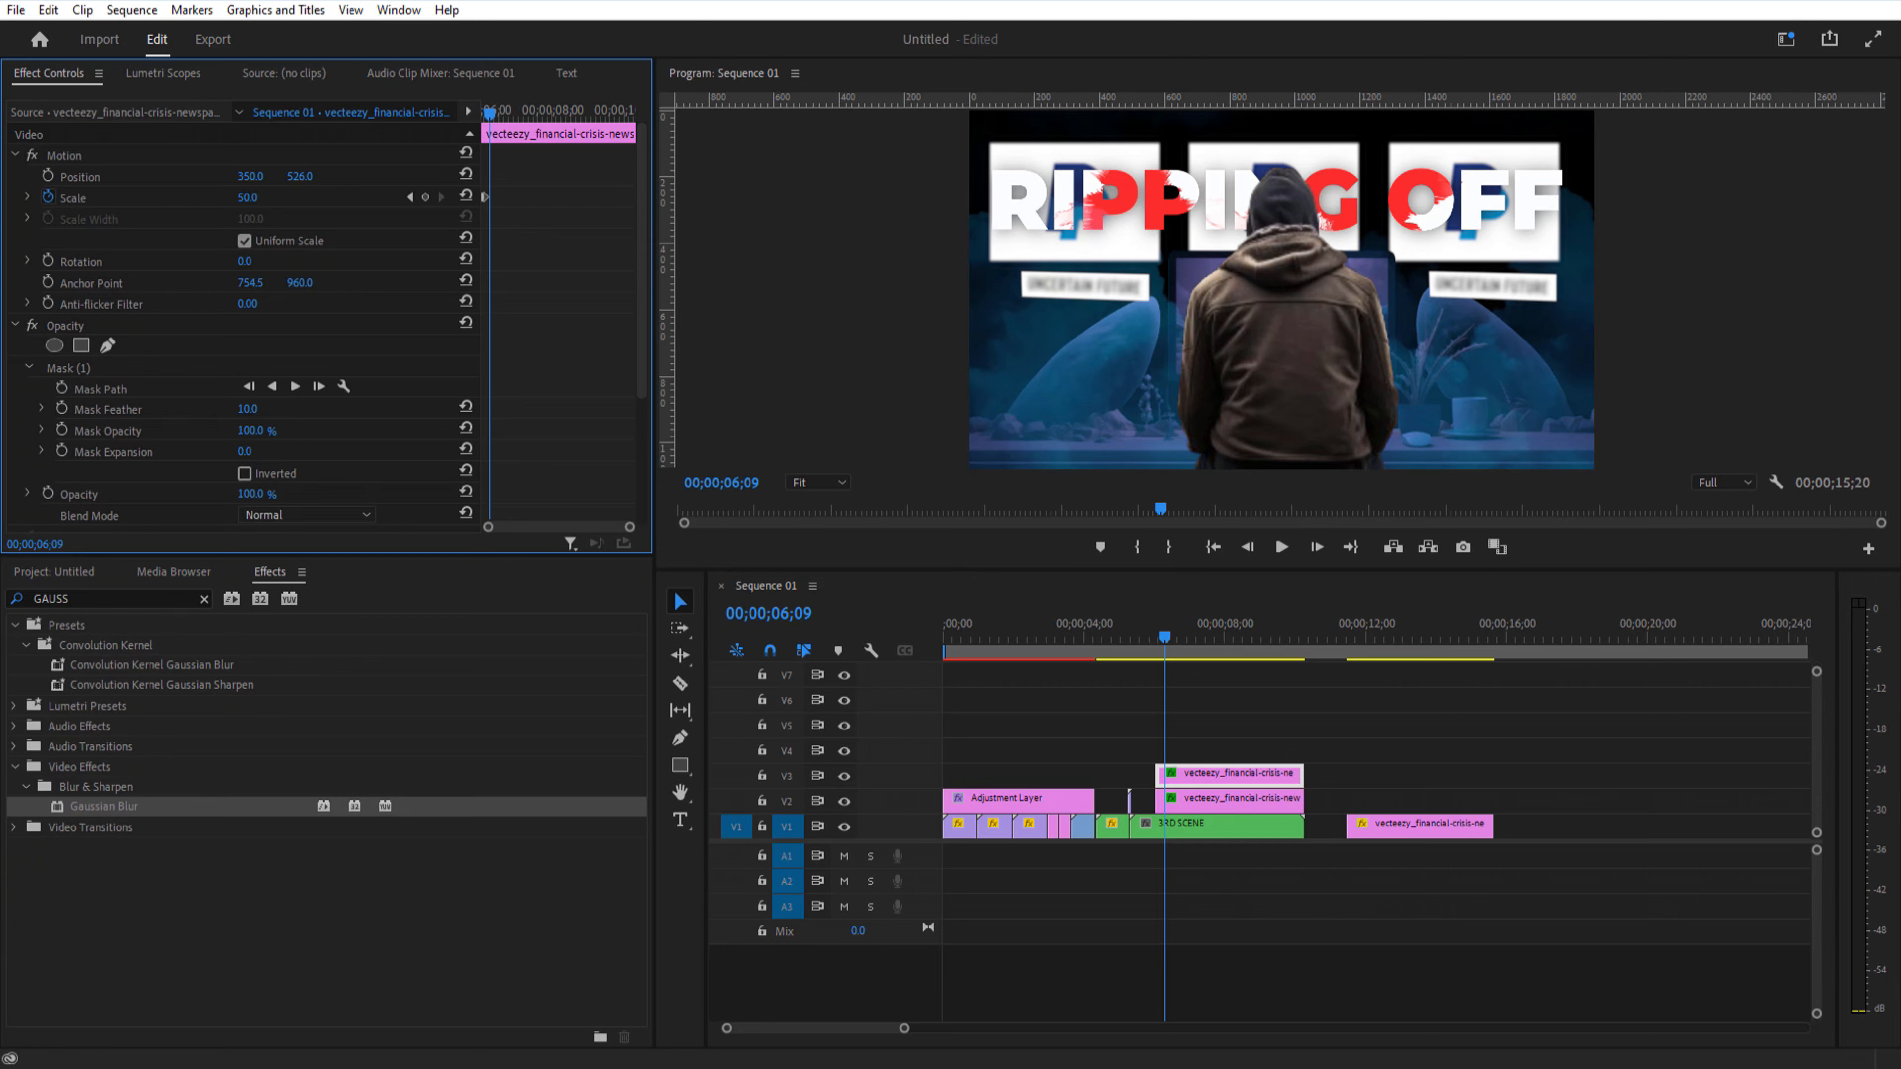
{"action": "left_click_drag", "start_coordinate": [313, 175], "coordinate": [288, 176]}
Step: Shift the V3 copy's Scale and Blurriness keyframes to a later time, with the final blur keyframe at 6;15
{"action": "scroll", "coordinate": [573, 337], "scroll_direction": "up", "scroll_amount": 3}
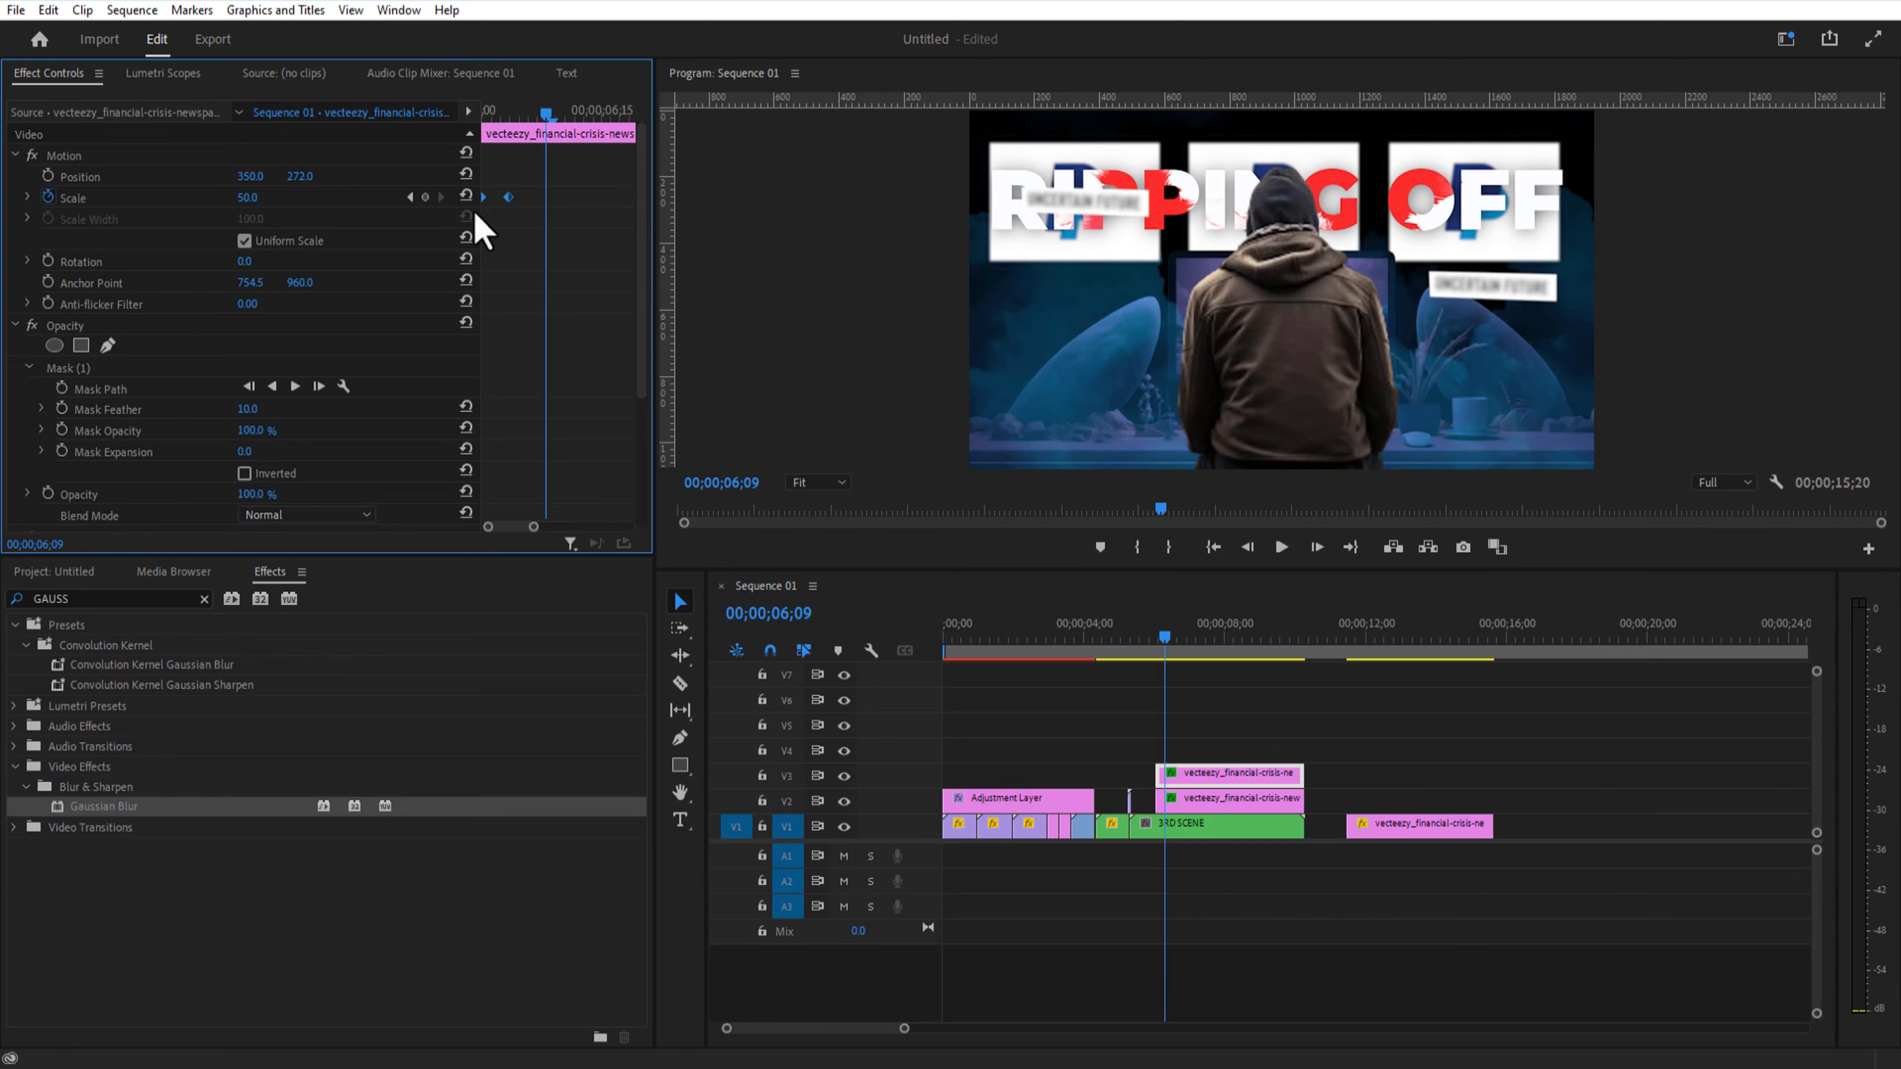
{"action": "left_click_drag", "start_coordinate": [475, 219], "coordinate": [517, 187]}
{"action": "left_click", "coordinate": [582, 113]}
{"action": "left_click_drag", "start_coordinate": [506, 197], "coordinate": [573, 138]}
{"action": "left_click_drag", "start_coordinate": [644, 293], "coordinate": [643, 419]}
{"action": "left_click_drag", "start_coordinate": [489, 451], "coordinate": [536, 422]}
{"action": "left_click_drag", "start_coordinate": [526, 436], "coordinate": [600, 435]}
{"action": "mouse_move", "coordinate": [574, 115]}
{"action": "left_mouse_down"}
{"action": "mouse_move", "coordinate": [556, 140]}
{"action": "mouse_move", "coordinate": [601, 141]}
{"action": "left_mouse_up"}
Step: Duplicate the V3 UNCERTAIN FUTURE clip to V4 and remove Gaussian Blur from the new copy
{"action": "left_click_drag", "start_coordinate": [1226, 768], "coordinate": [1228, 747]}
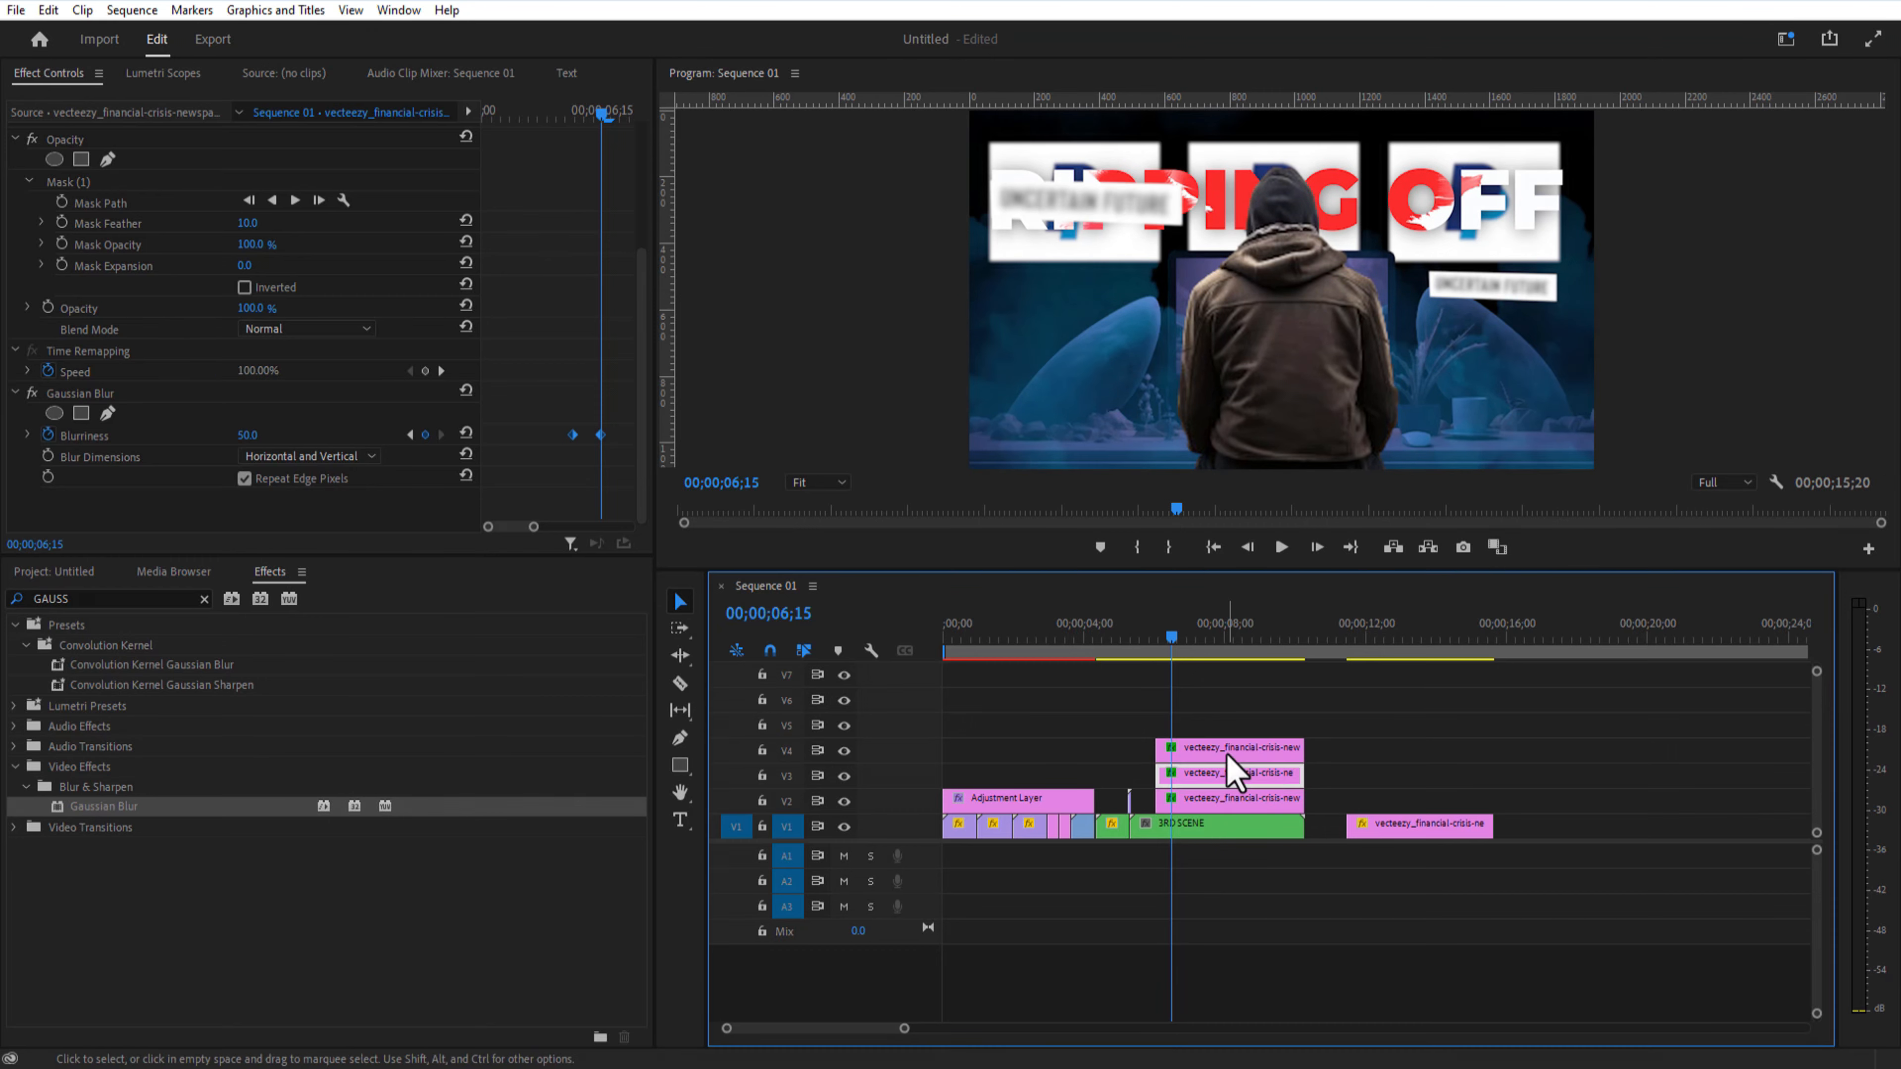
{"action": "left_click_drag", "start_coordinate": [627, 527], "coordinate": [552, 528]}
{"action": "mouse_move", "coordinate": [548, 114]}
{"action": "left_mouse_down"}
{"action": "mouse_move", "coordinate": [513, 133]}
{"action": "mouse_move", "coordinate": [526, 193]}
{"action": "mouse_move", "coordinate": [548, 119]}
{"action": "left_mouse_up"}
{"action": "scroll", "coordinate": [299, 330], "scroll_direction": "down", "scroll_amount": 3}
{"action": "left_click", "coordinate": [124, 393]}
{"action": "key", "text": "Delete"}
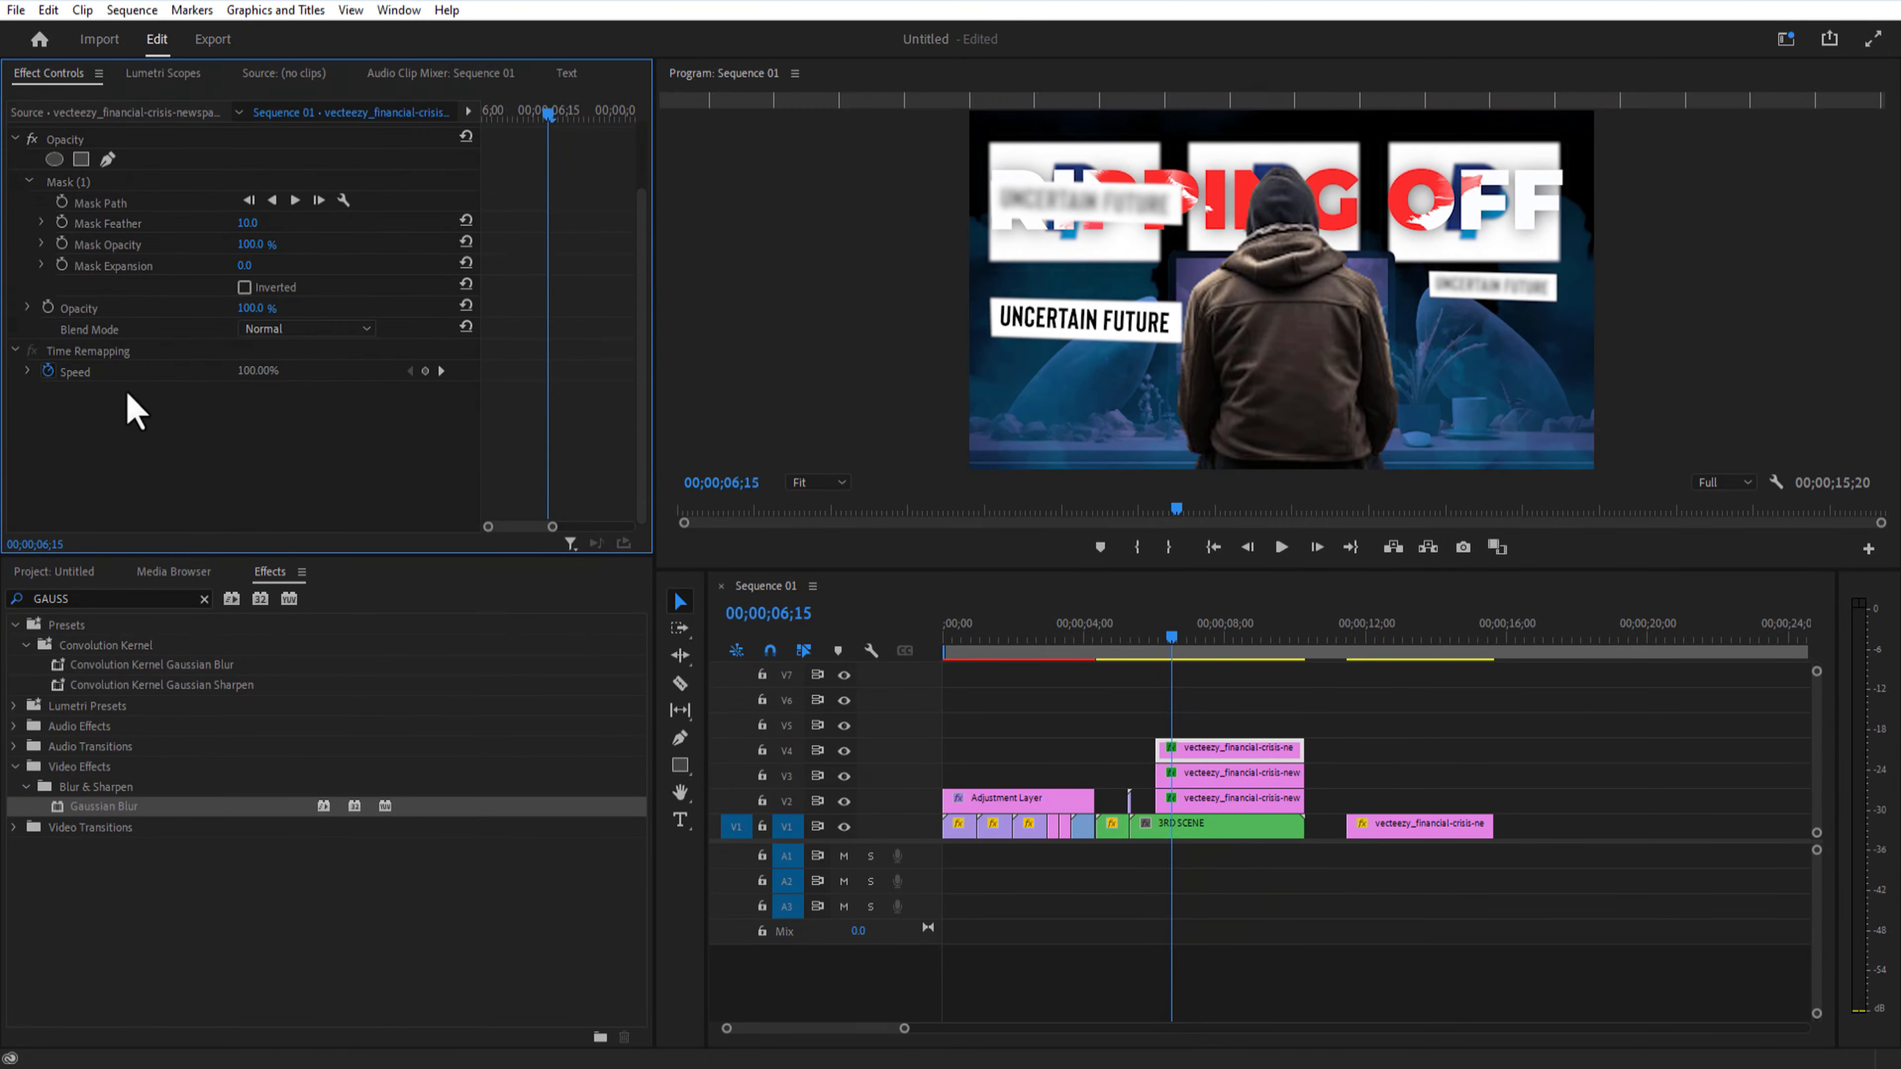
Step: Give the V4 UNCERTAIN FUTURE copy a negative Rotation value
{"action": "scroll", "coordinate": [531, 306], "scroll_direction": "up", "scroll_amount": 3}
{"action": "left_click_drag", "start_coordinate": [247, 261], "coordinate": [247, 261]}
{"action": "left_click", "coordinate": [247, 261]}
{"action": "type", "text": "-"}
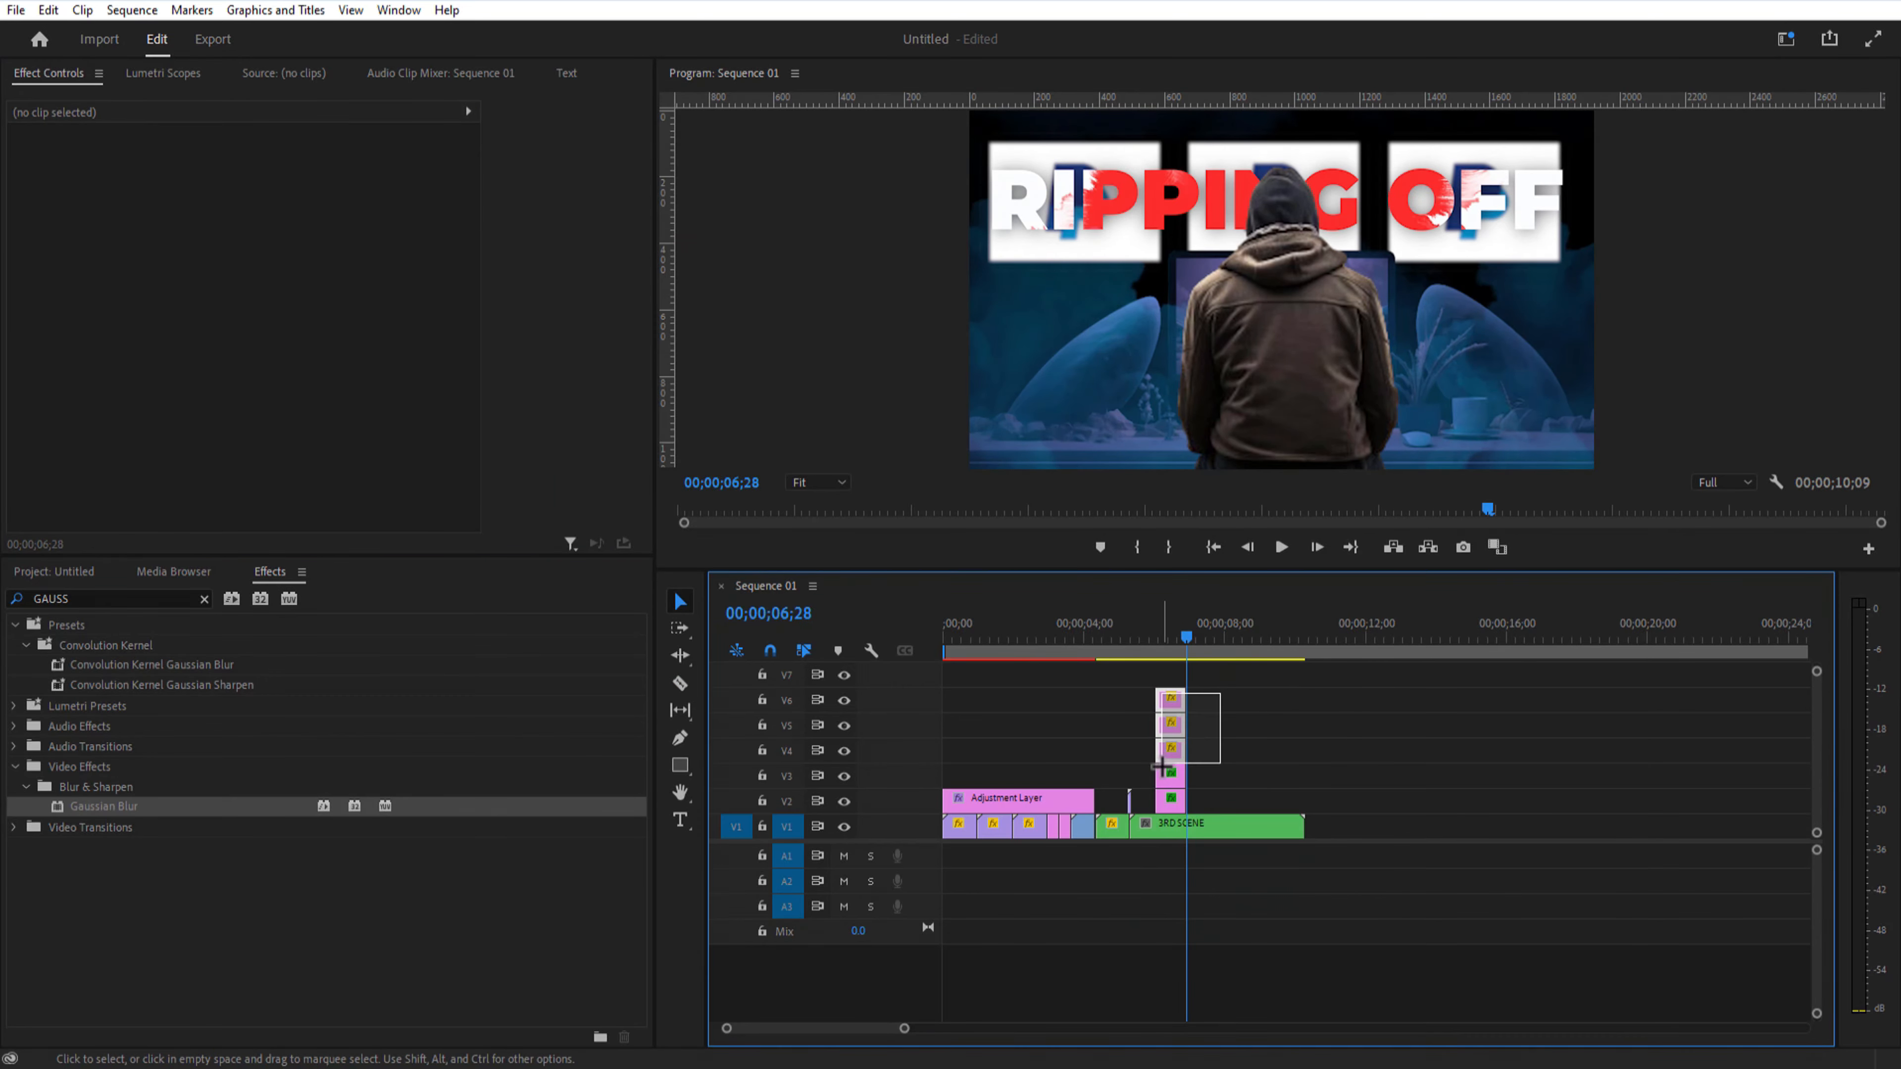
Step: Nest the five UNCERTAIN FUTURE clips on V2 to V6 as TEXT IMAGE
{"action": "left_click_drag", "start_coordinate": [1159, 765], "coordinate": [1157, 805]}
{"action": "right_click", "coordinate": [1170, 749]}
{"action": "left_click", "coordinate": [1212, 582]}
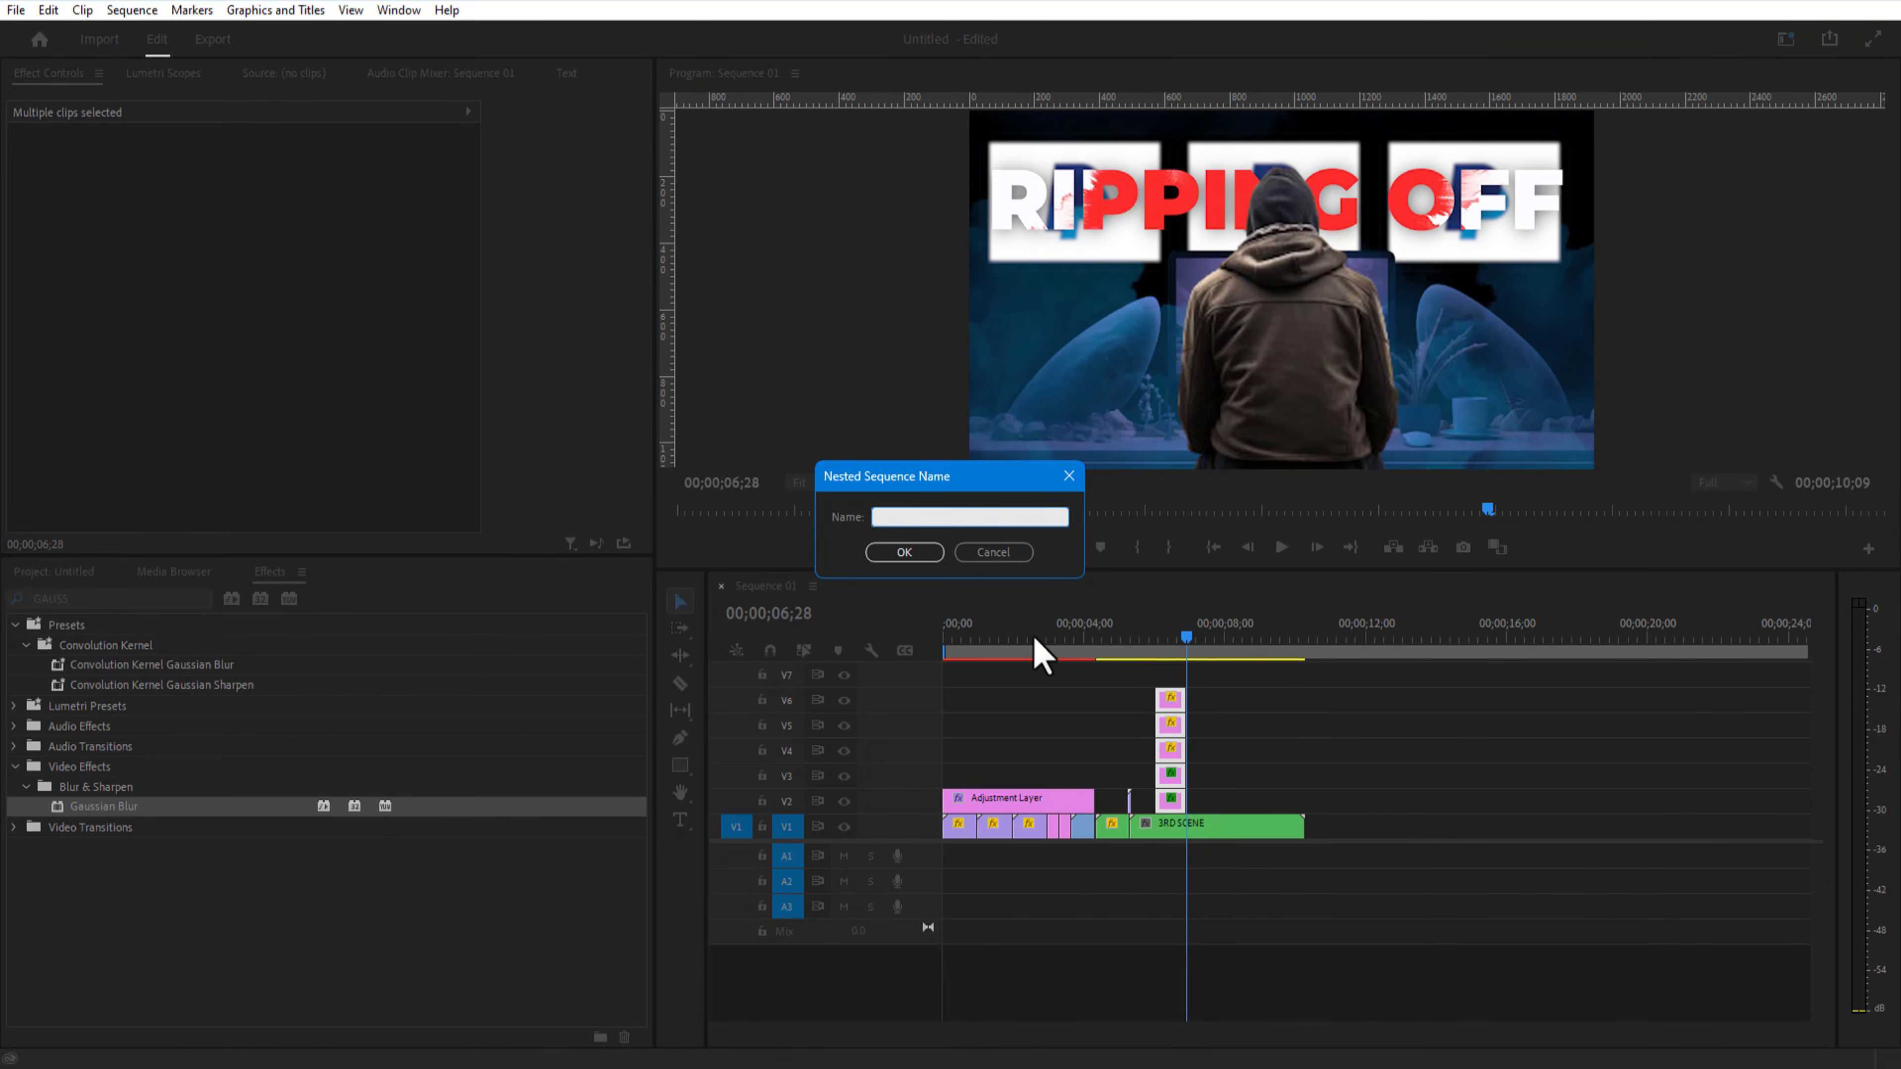
{"action": "key", "text": "Return"}
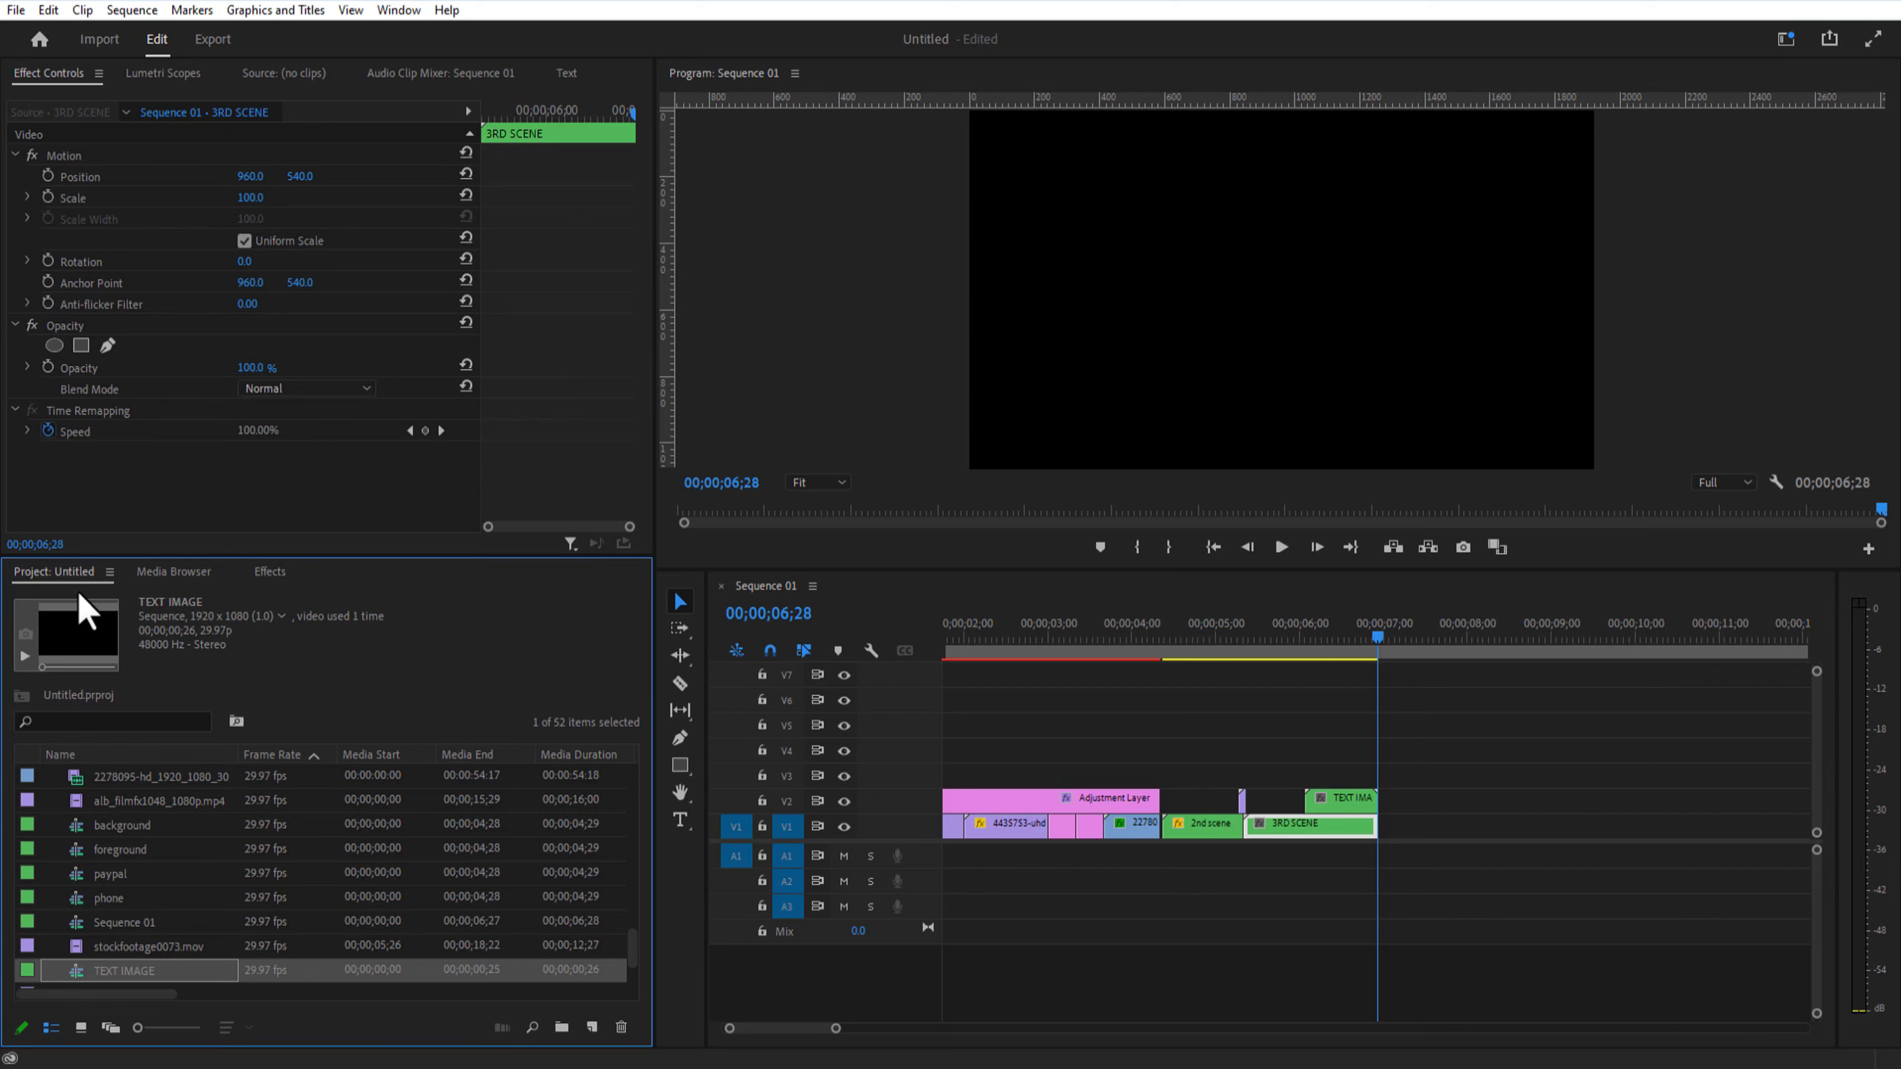
Step: Place people-unlisted-berlin-apocalypse.jpg on V1 at 6;28, directly after 3RD SCENE, and set its Scale to 35
{"action": "left_click_drag", "start_coordinate": [134, 873], "coordinate": [1385, 838]}
{"action": "left_click", "coordinate": [1455, 837]}
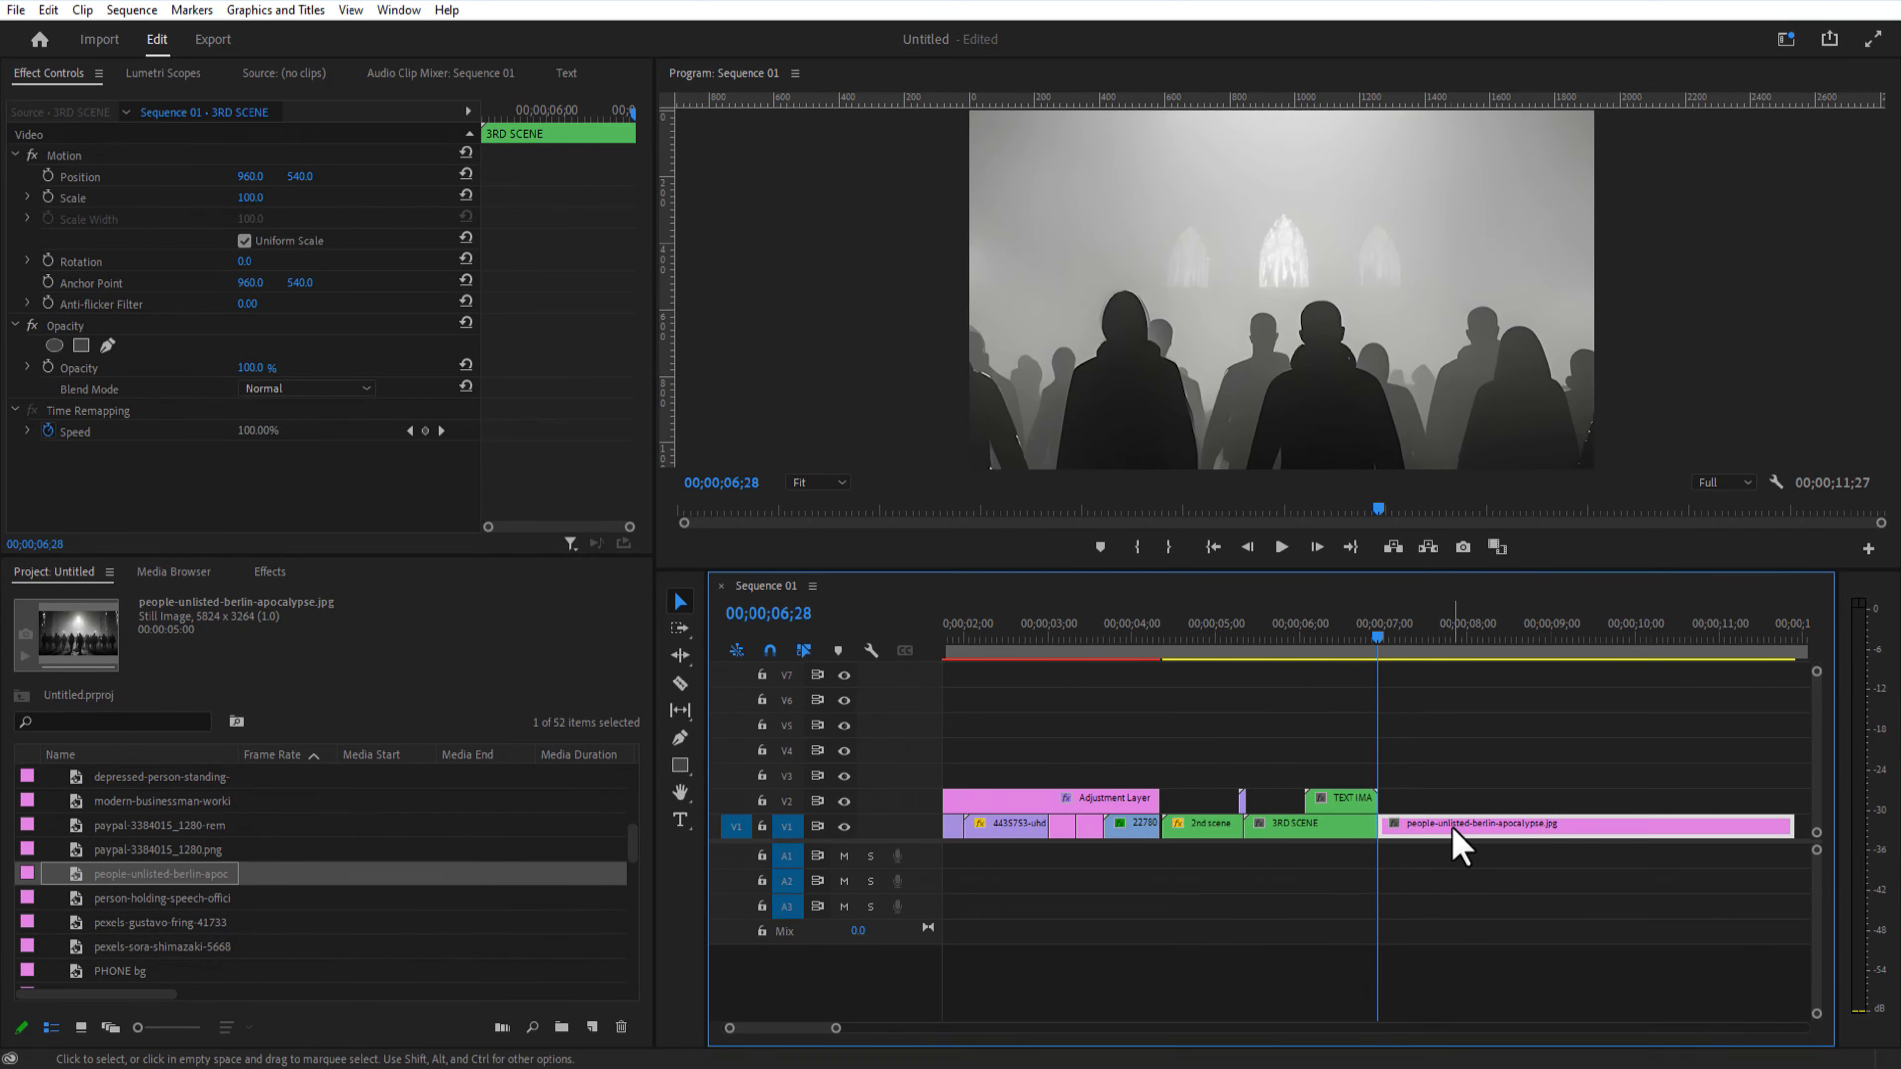
{"action": "left_click_drag", "start_coordinate": [247, 198], "coordinate": [256, 198]}
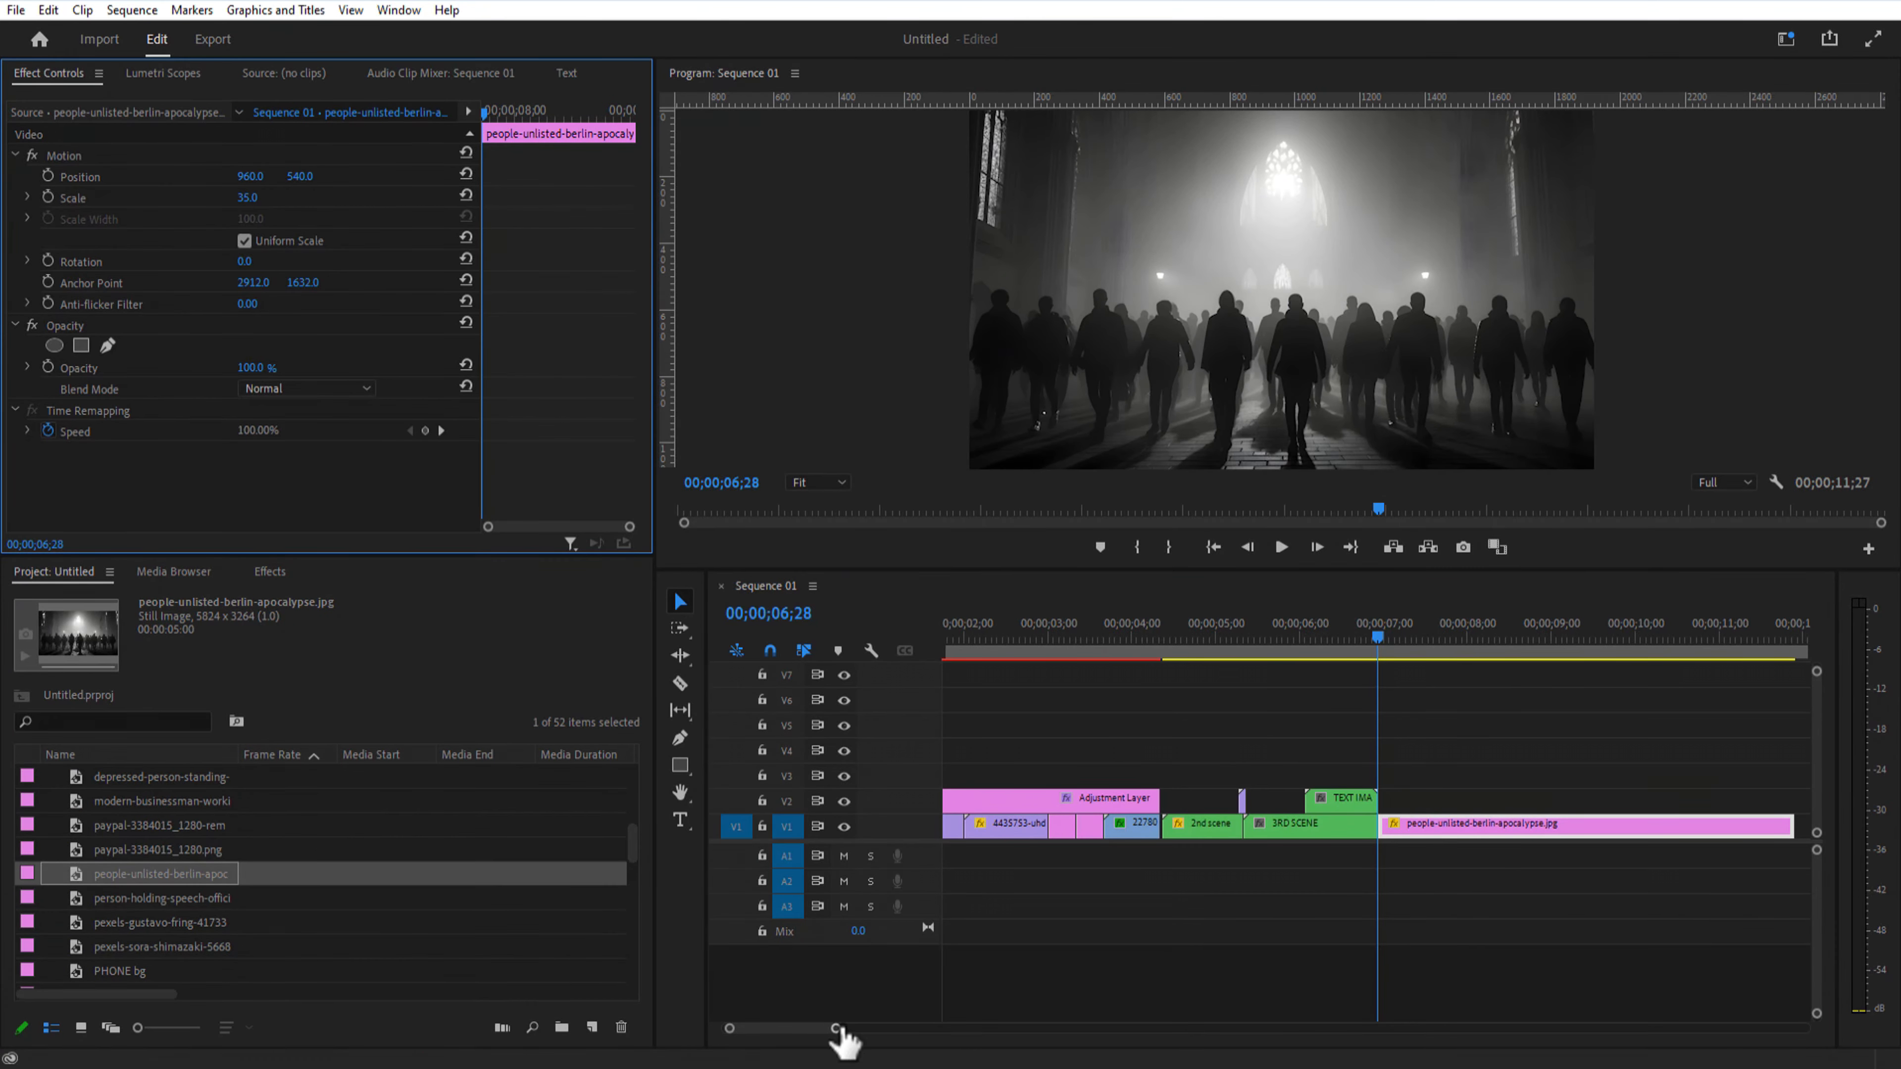
Step: Place the transparent PayPal logo on V2 at 6;28 with Scale 233, position 960, 316 and Overlay blend mode
{"action": "left_click_drag", "start_coordinate": [119, 902], "coordinate": [1386, 808]}
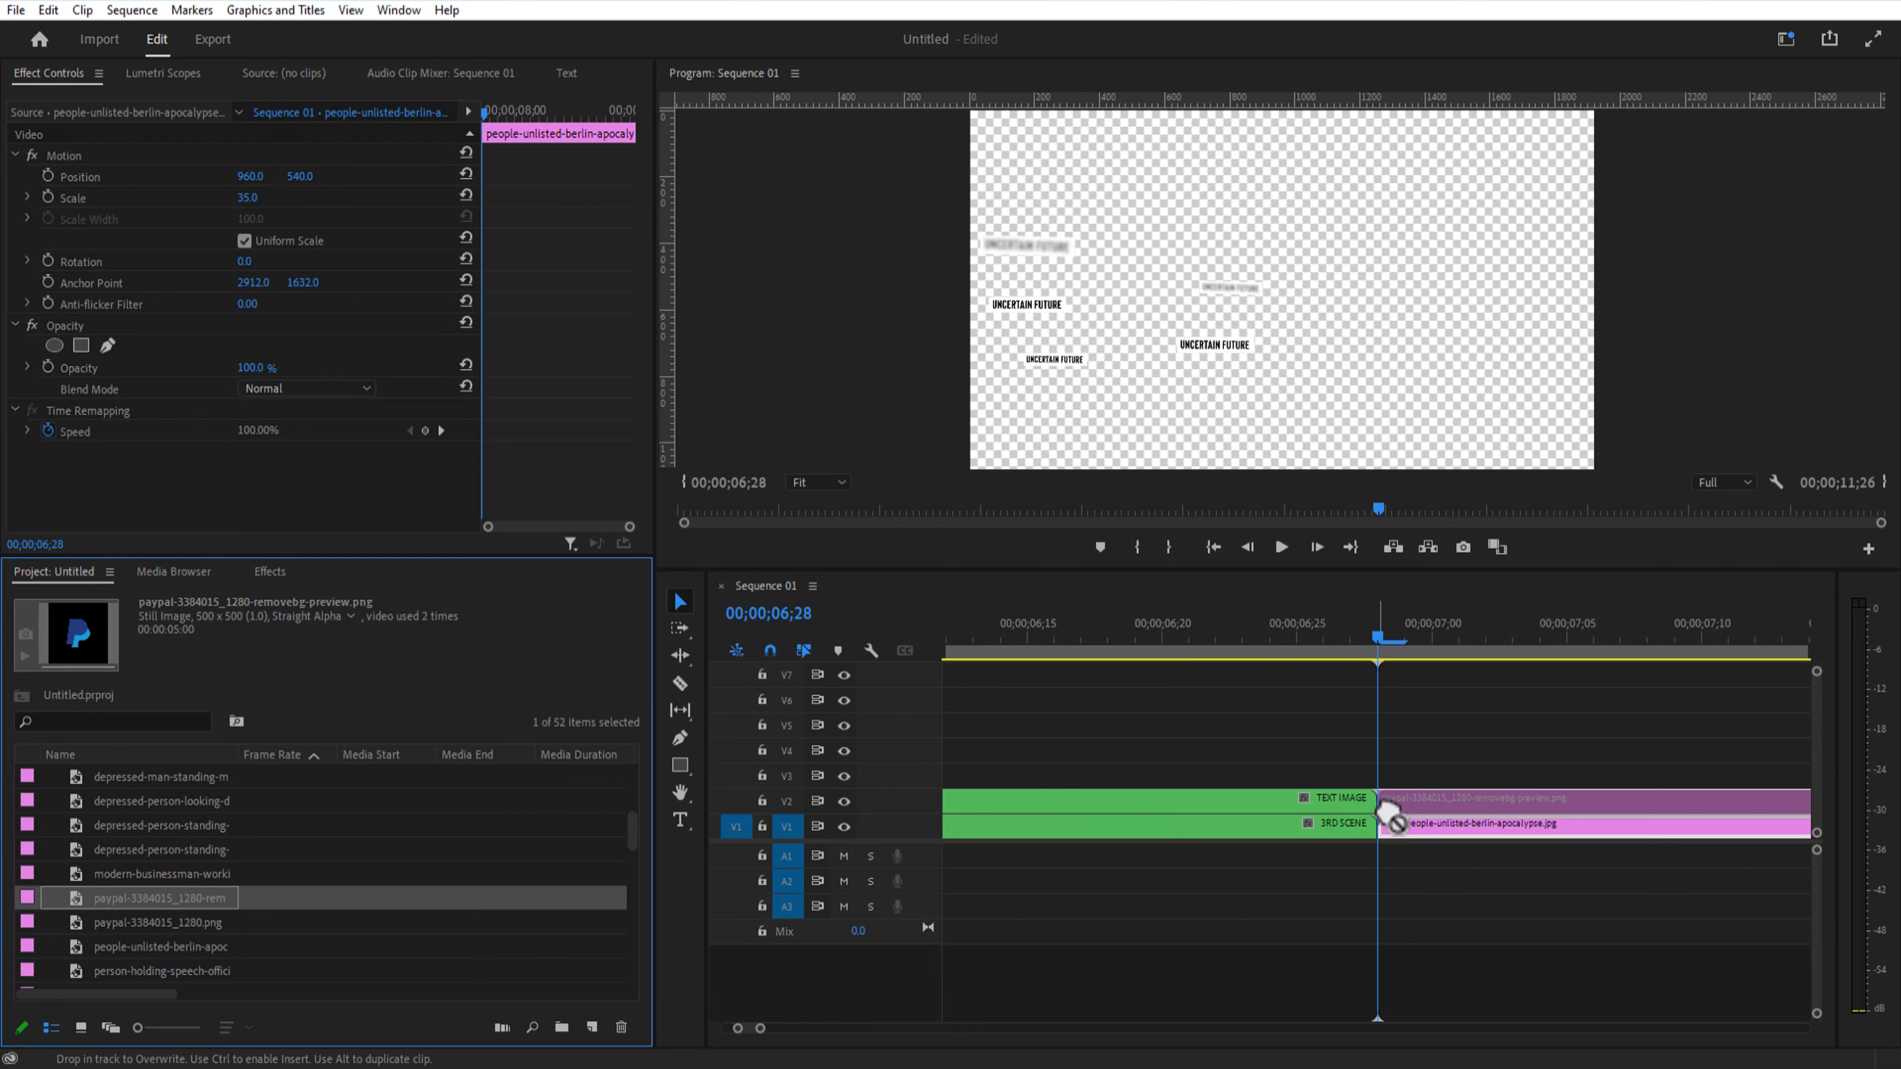
{"action": "left_click", "coordinate": [1422, 803]}
{"action": "left_click_drag", "start_coordinate": [250, 197], "coordinate": [381, 198]}
{"action": "left_click_drag", "start_coordinate": [300, 176], "coordinate": [131, 177]}
{"action": "left_click_drag", "start_coordinate": [250, 198], "coordinate": [220, 197]}
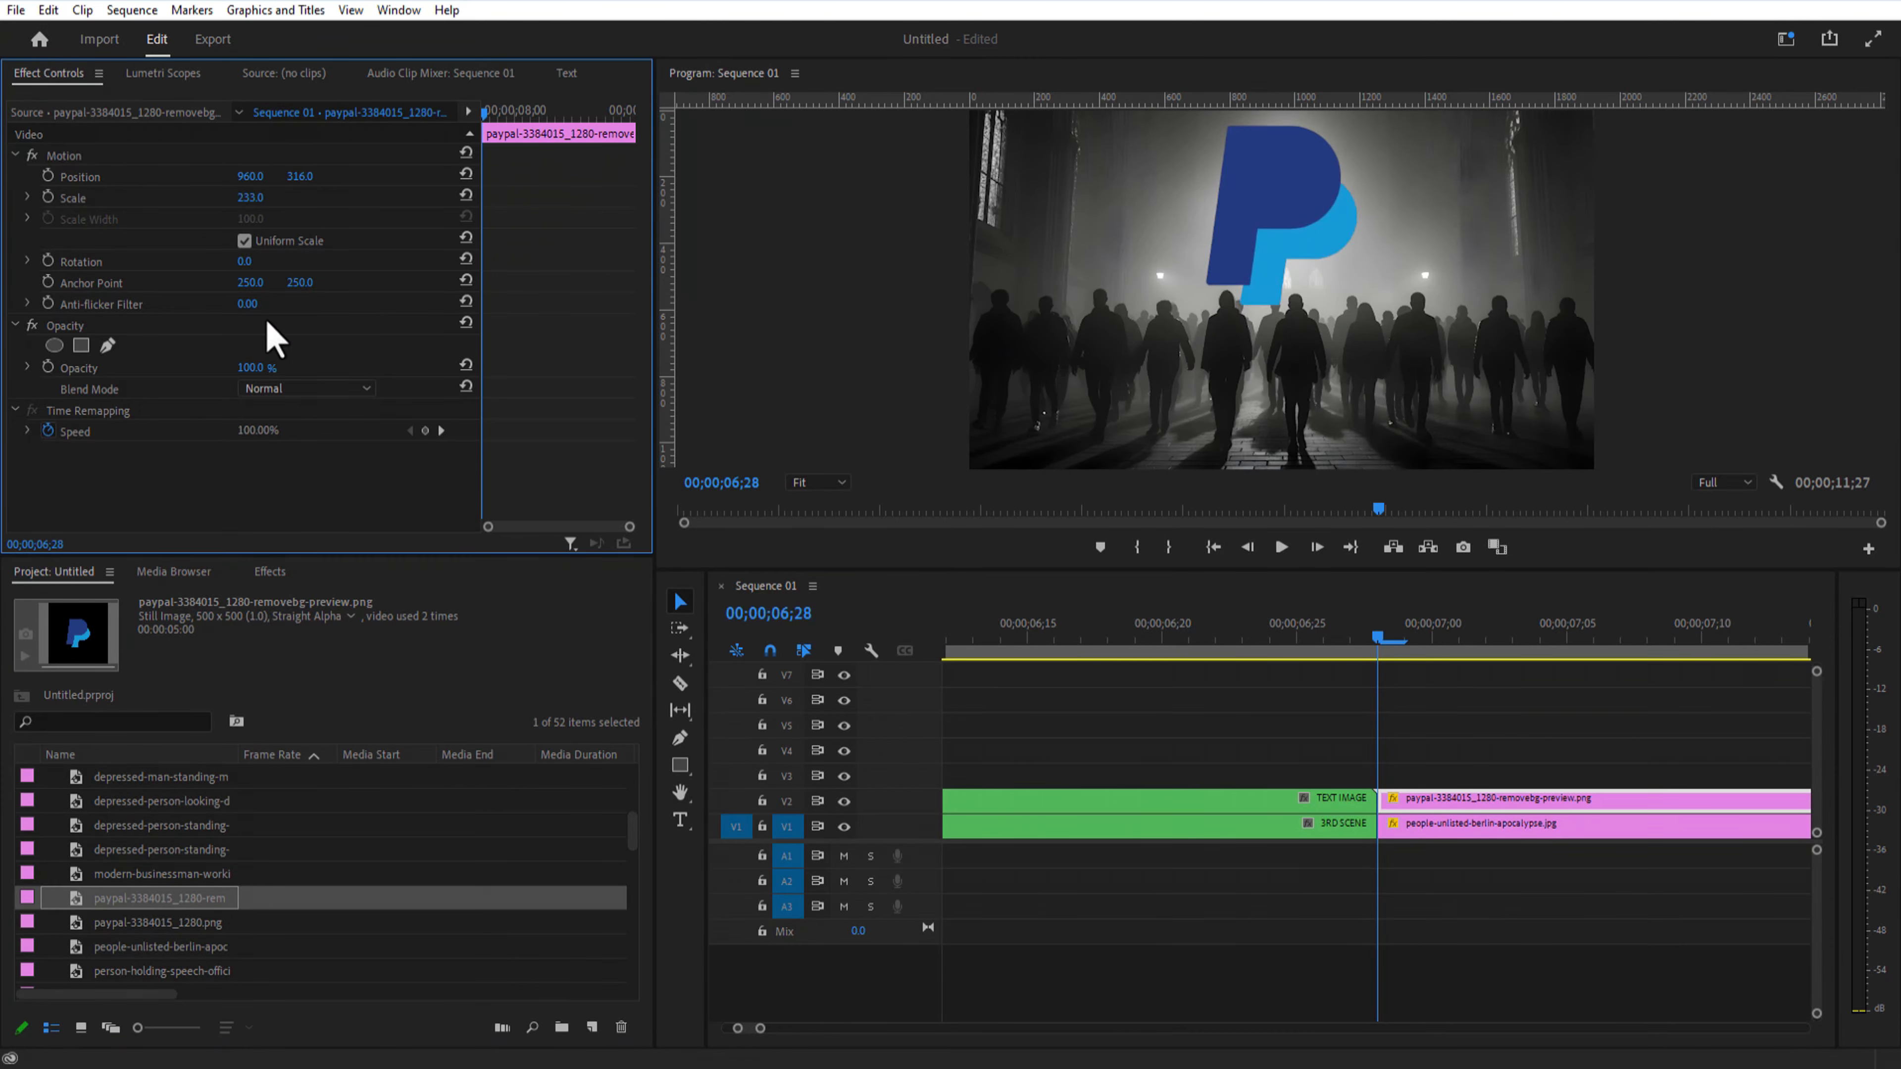
{"action": "left_click", "coordinate": [299, 390]}
{"action": "left_click", "coordinate": [319, 688]}
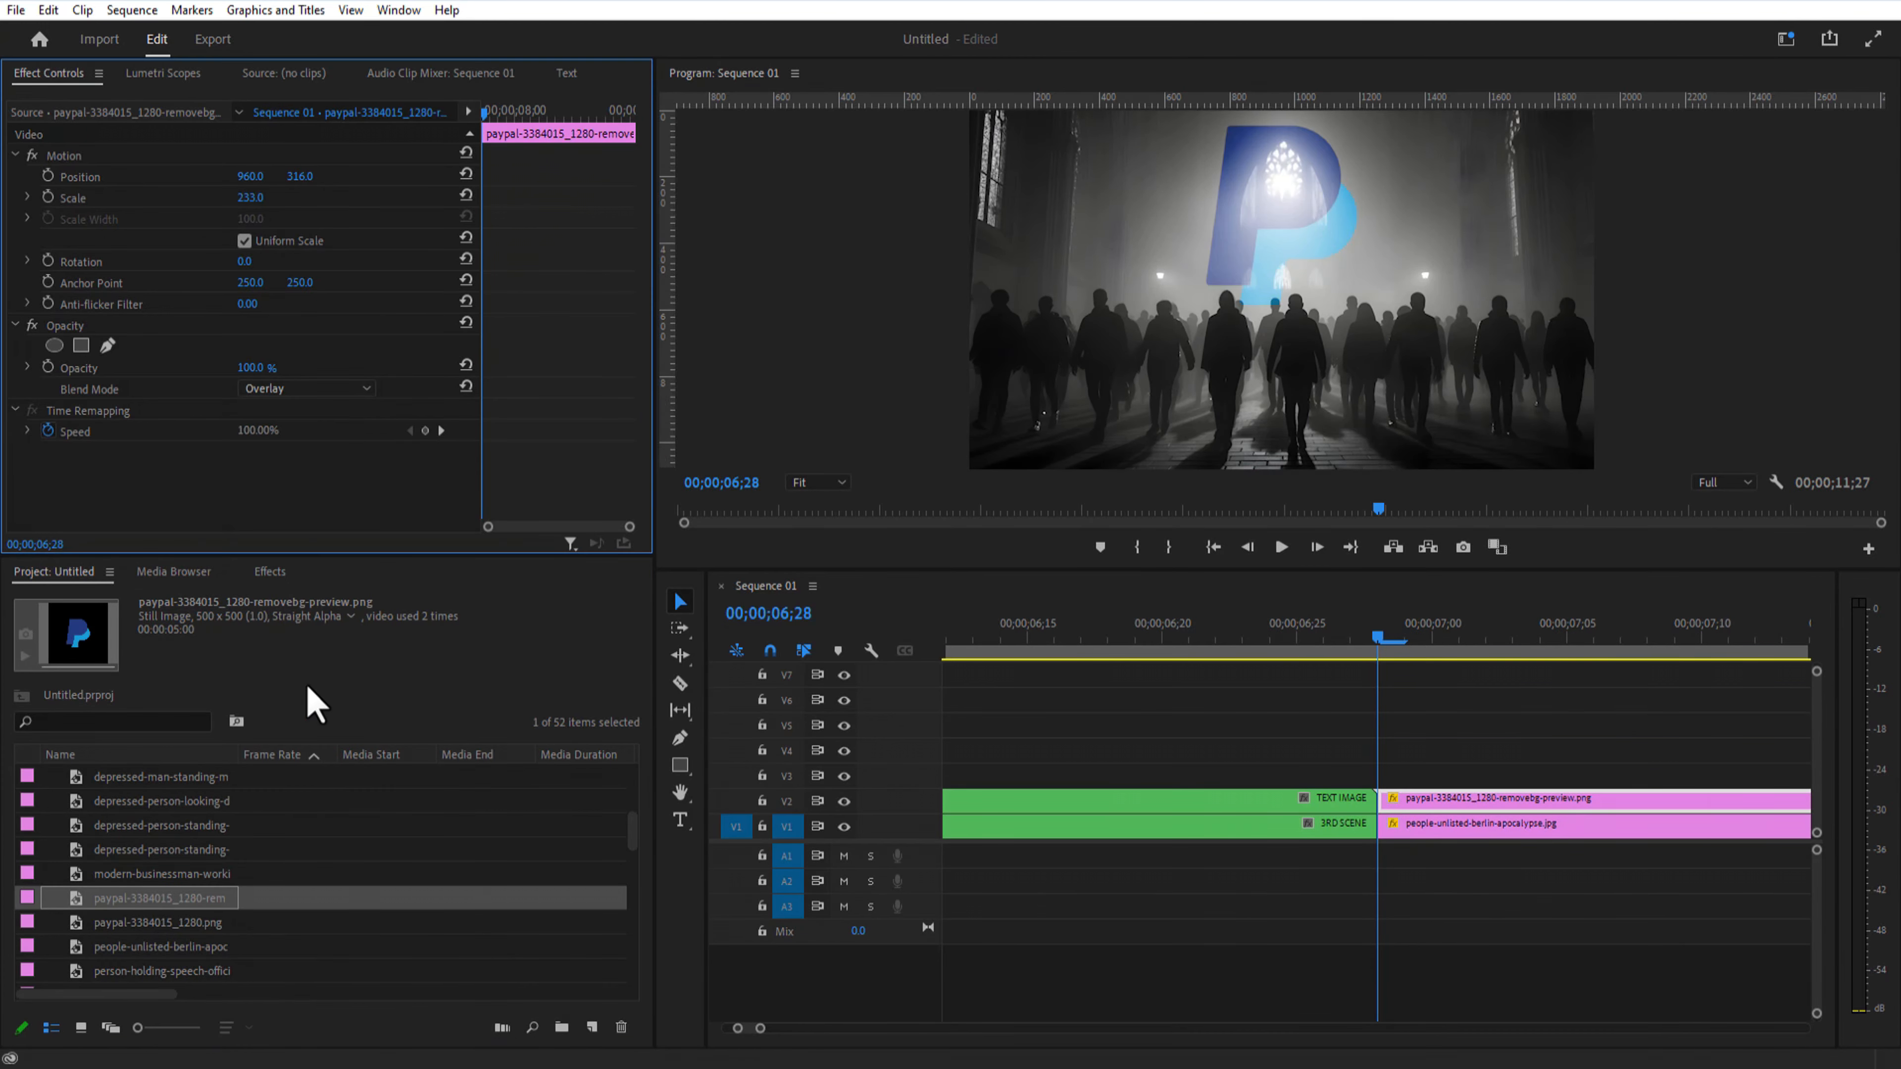
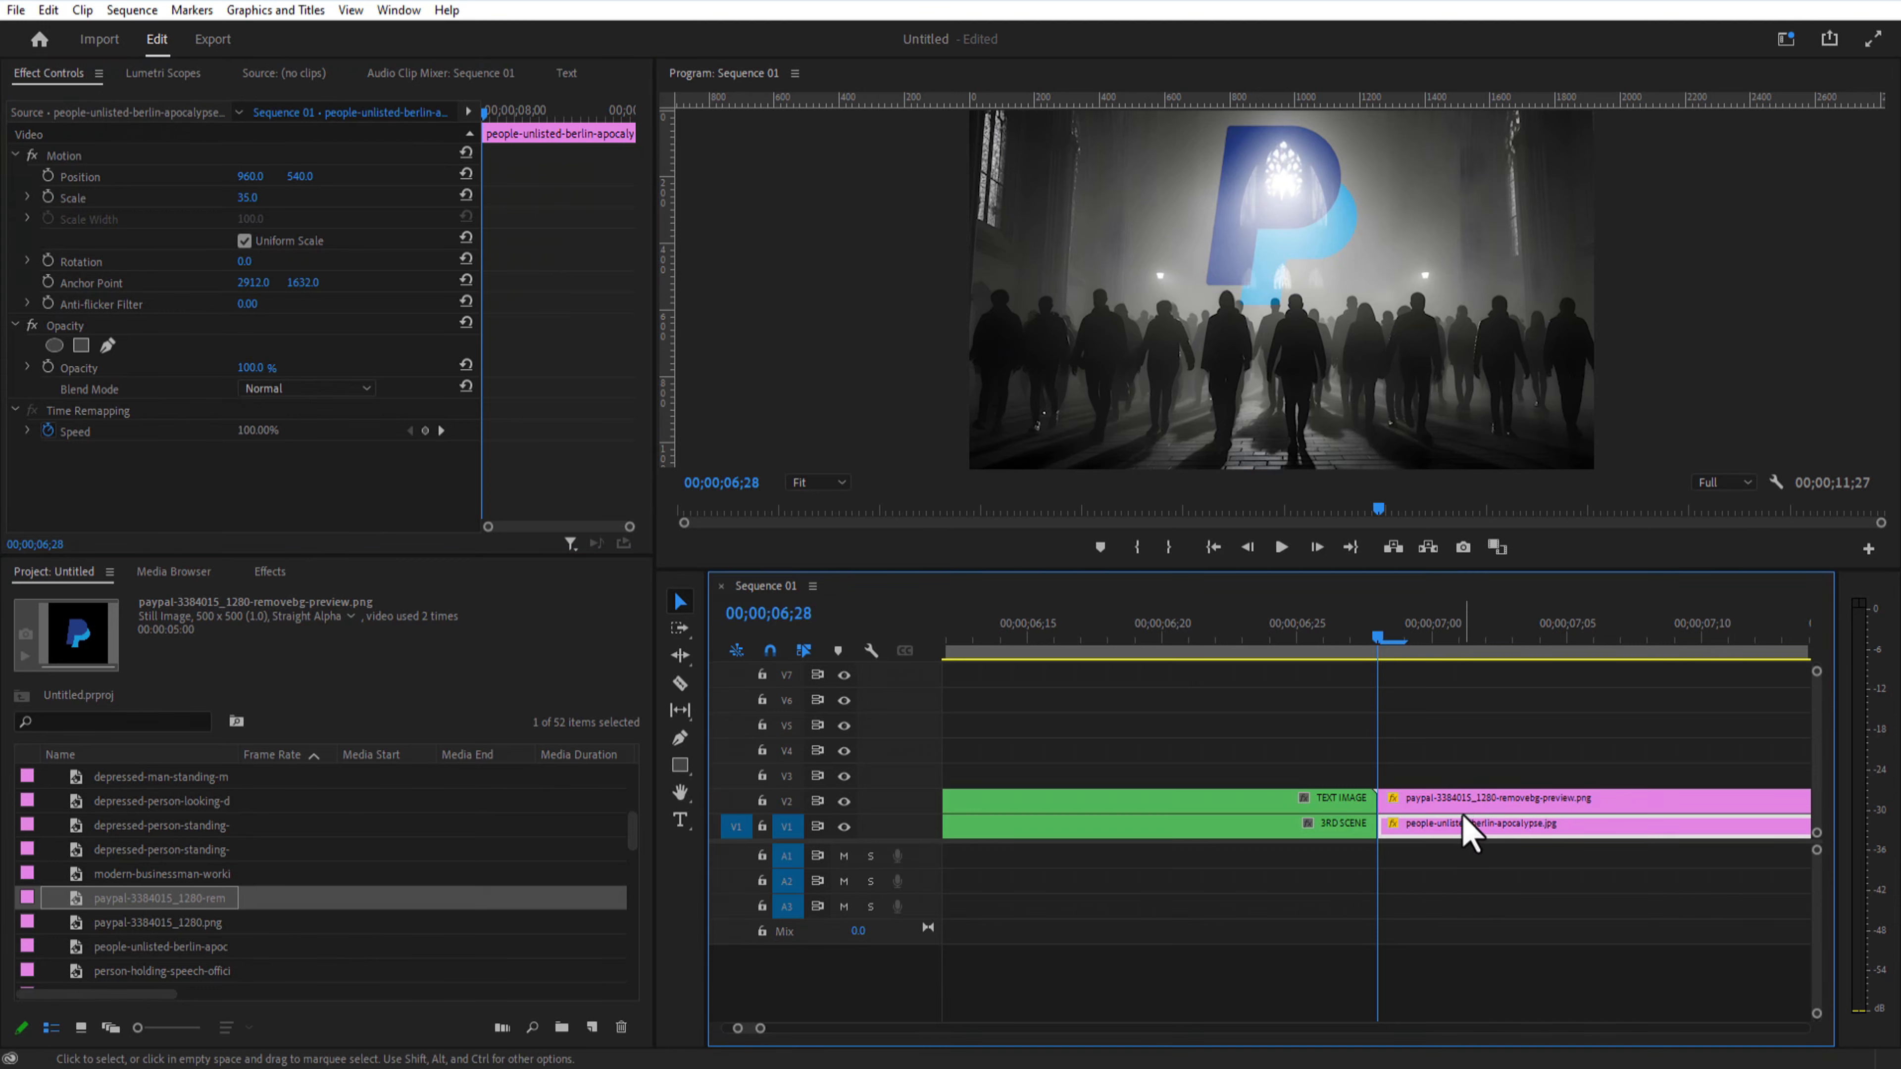
Step: Move the PayPal logo to V3 and the crowd image to V2, and put a new 1920 × 1080 Black Video on V1
{"action": "mouse_move", "coordinate": [1464, 805]}
{"action": "left_mouse_down"}
{"action": "mouse_move", "coordinate": [1458, 776]}
{"action": "mouse_move", "coordinate": [1456, 820]}
{"action": "mouse_move", "coordinate": [1456, 803]}
{"action": "left_mouse_up"}
{"action": "left_click", "coordinate": [1433, 831]}
{"action": "left_click", "coordinate": [593, 1028]}
{"action": "left_click", "coordinate": [632, 945]}
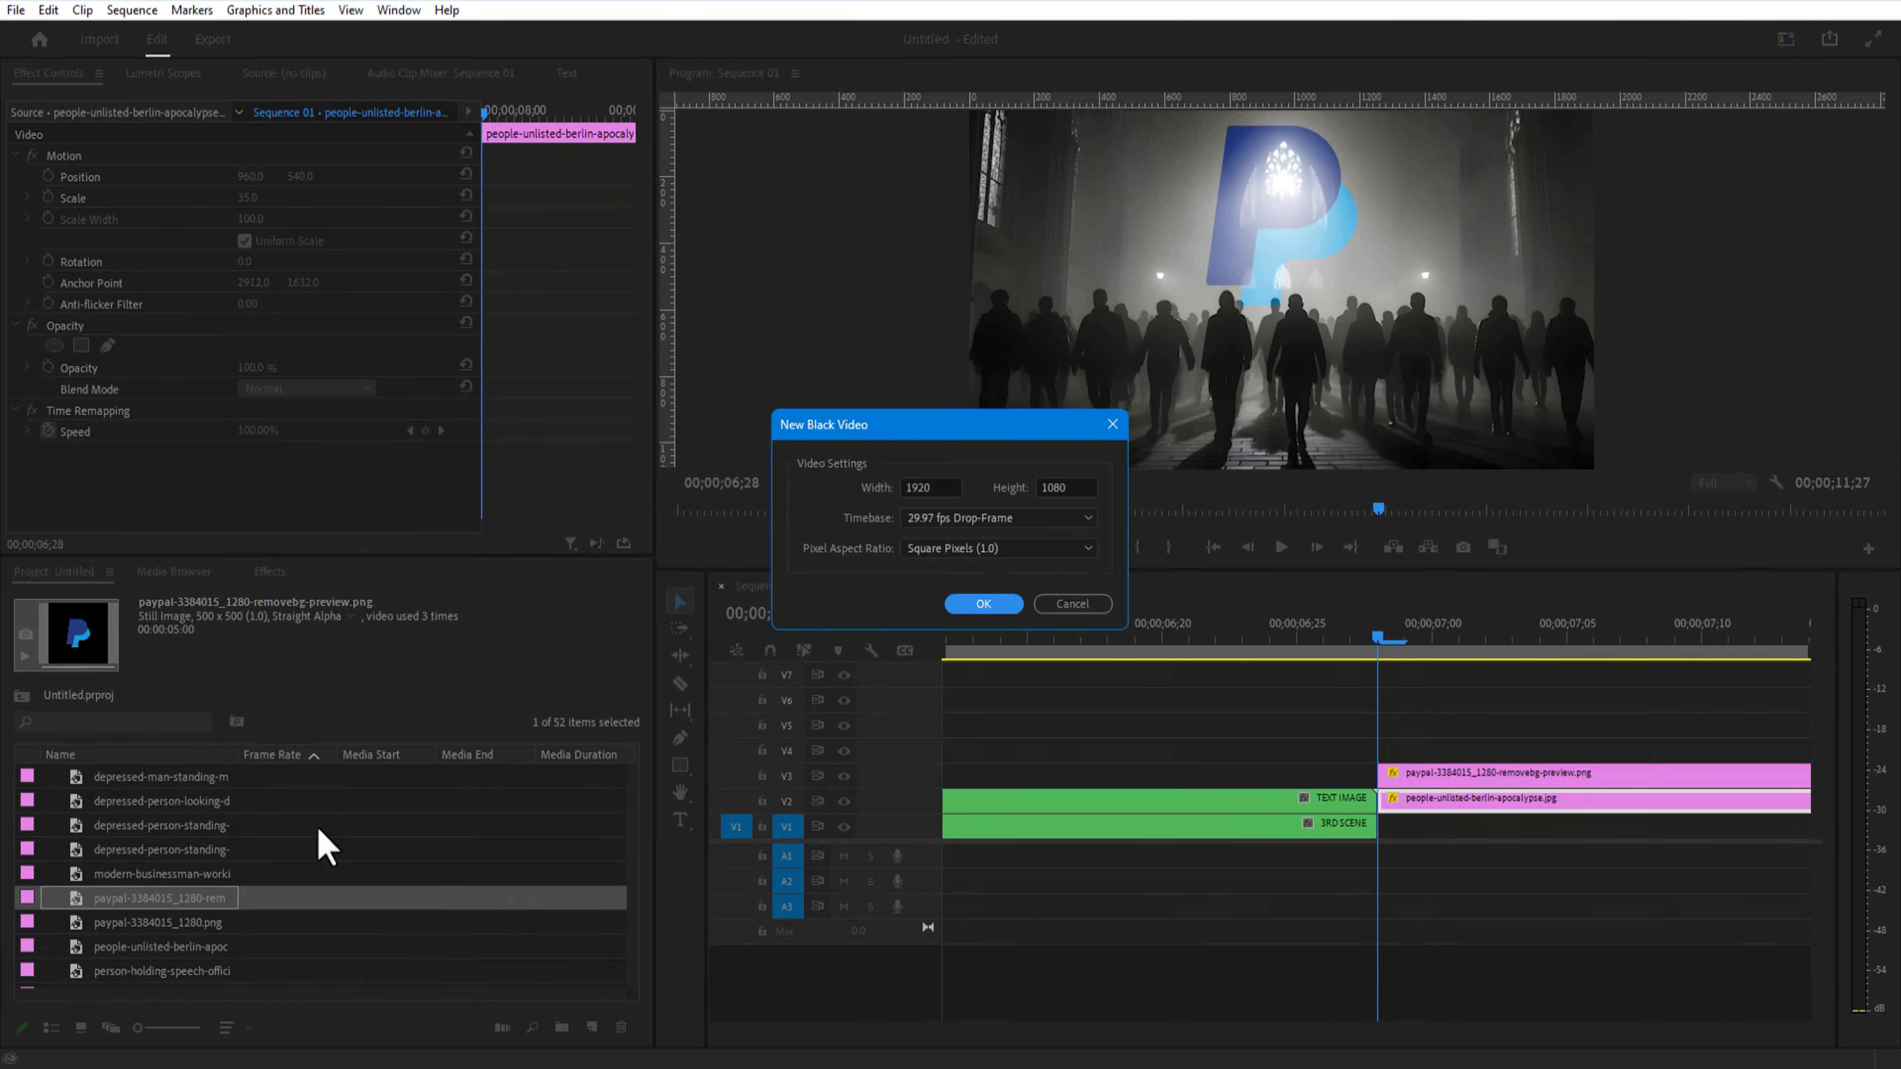
{"action": "left_click", "coordinate": [983, 604]}
{"action": "left_click_drag", "start_coordinate": [348, 794], "coordinate": [1434, 832]}
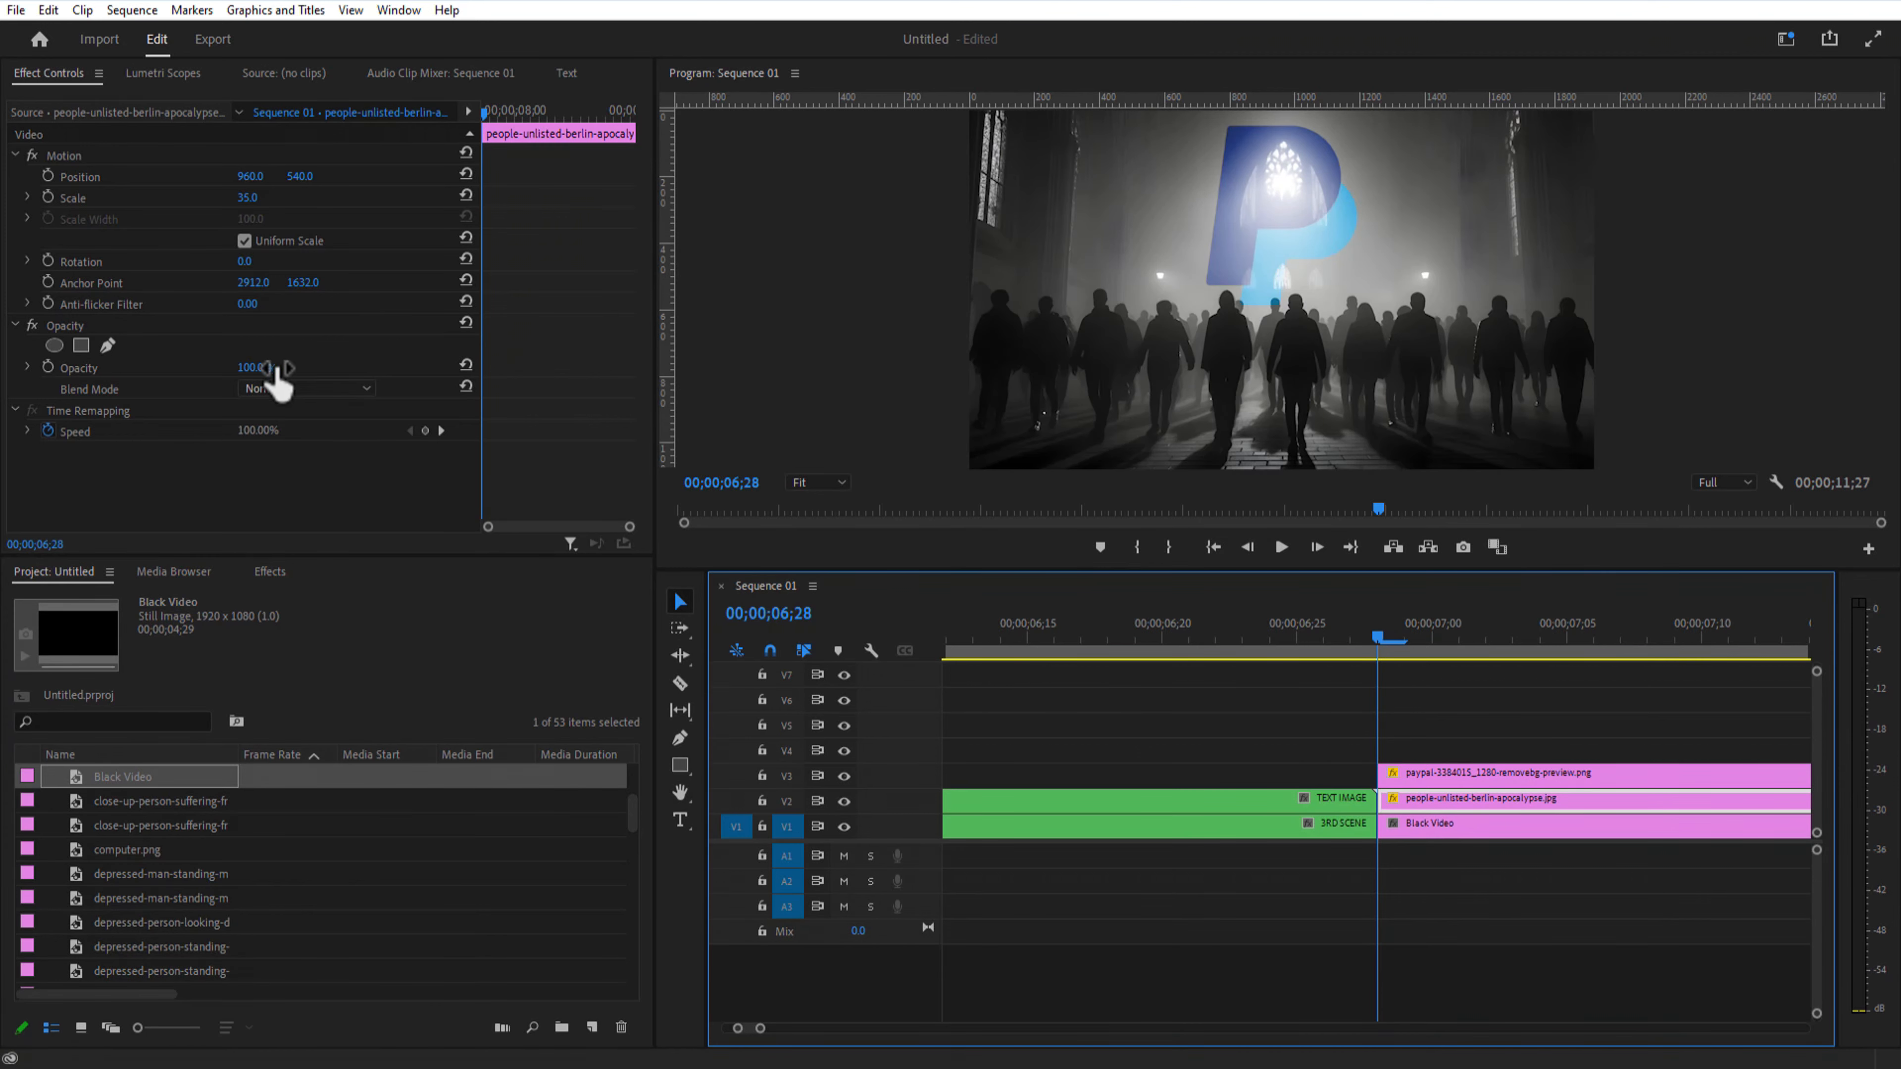
Step: Lower the Opacity of the crowd image on V2 so the black video darkens it
{"action": "left_click_drag", "start_coordinate": [278, 382], "coordinate": [230, 381]}
{"action": "left_click", "coordinate": [1505, 812]}
{"action": "left_click", "coordinate": [1192, 739]}
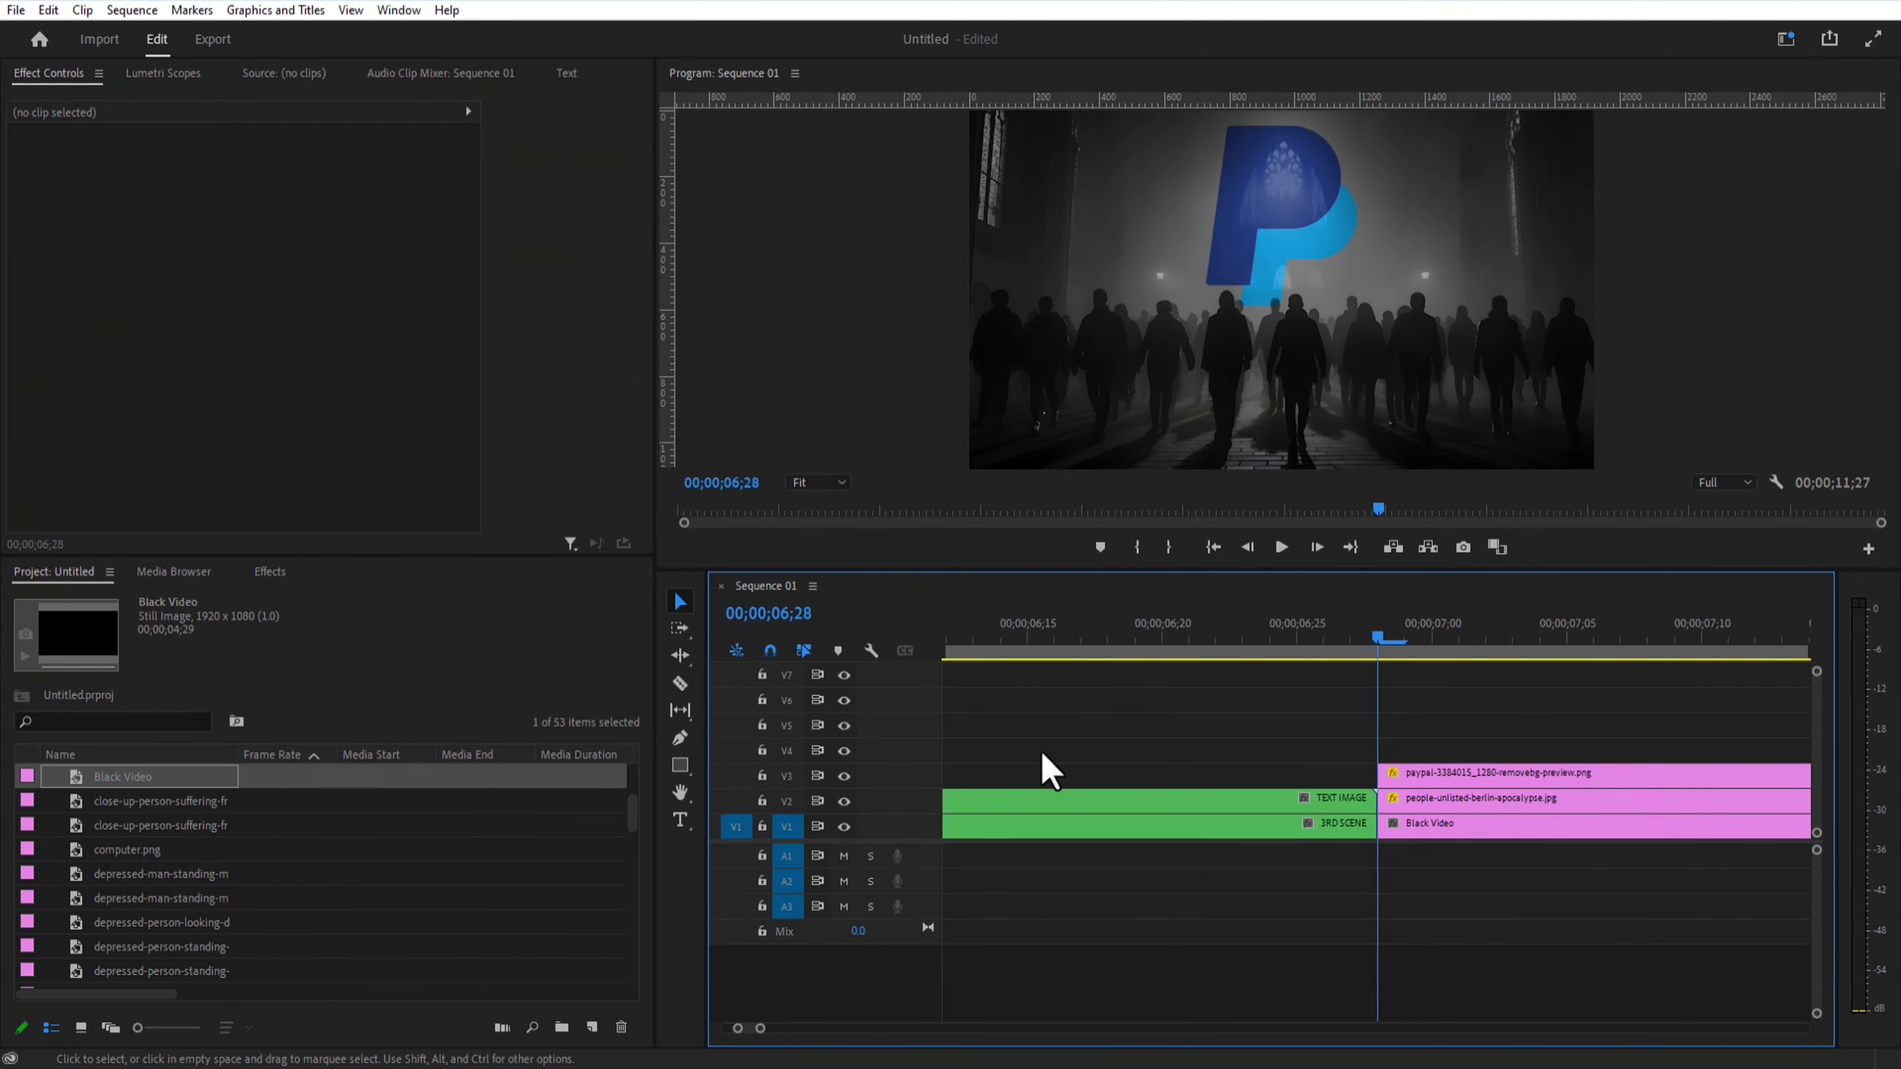
Step: Draw a rectangle covering the whole frame on V4 at 6;28 and fill it with near-black 030303
{"action": "left_click", "coordinate": [679, 765]}
{"action": "mouse_move", "coordinate": [943, 112]}
{"action": "left_mouse_down"}
{"action": "mouse_move", "coordinate": [971, 406]}
{"action": "mouse_move", "coordinate": [1620, 468]}
{"action": "left_mouse_up"}
{"action": "left_click", "coordinate": [18, 308]}
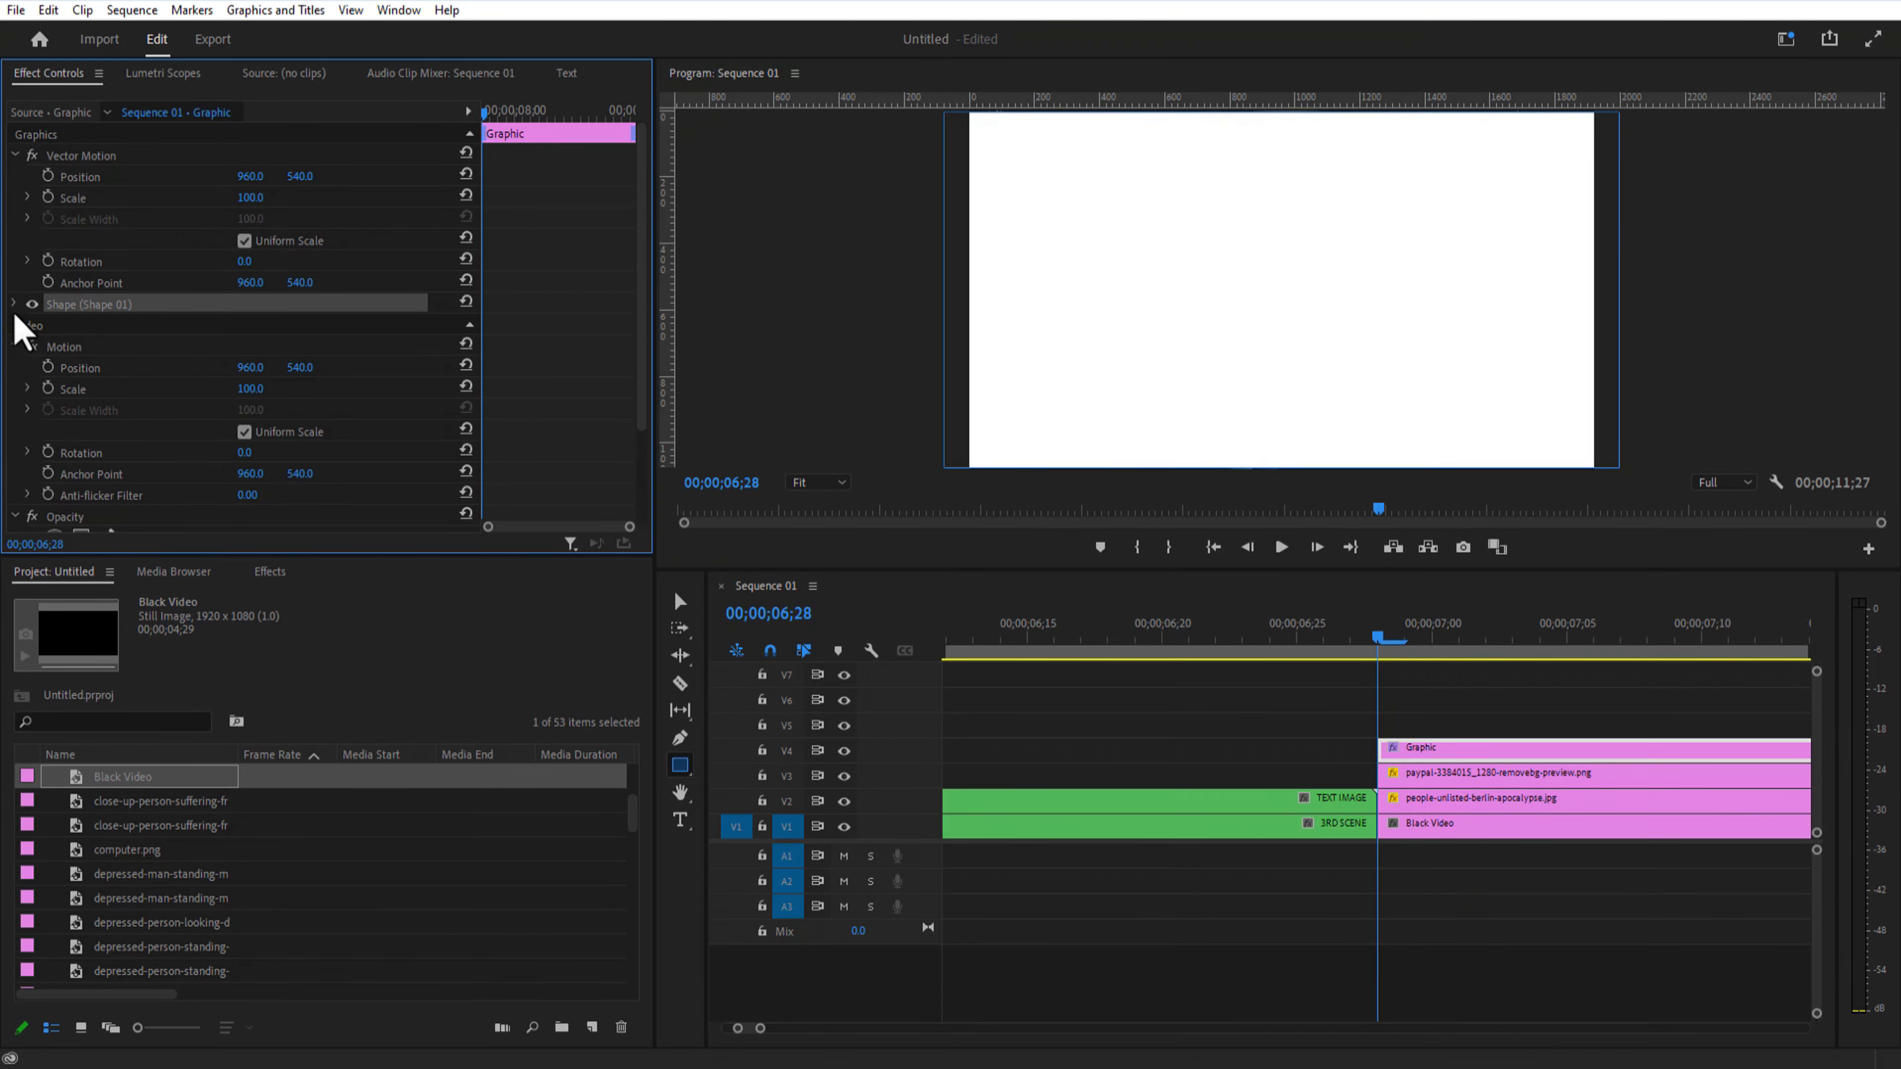
{"action": "left_click", "coordinate": [16, 310]}
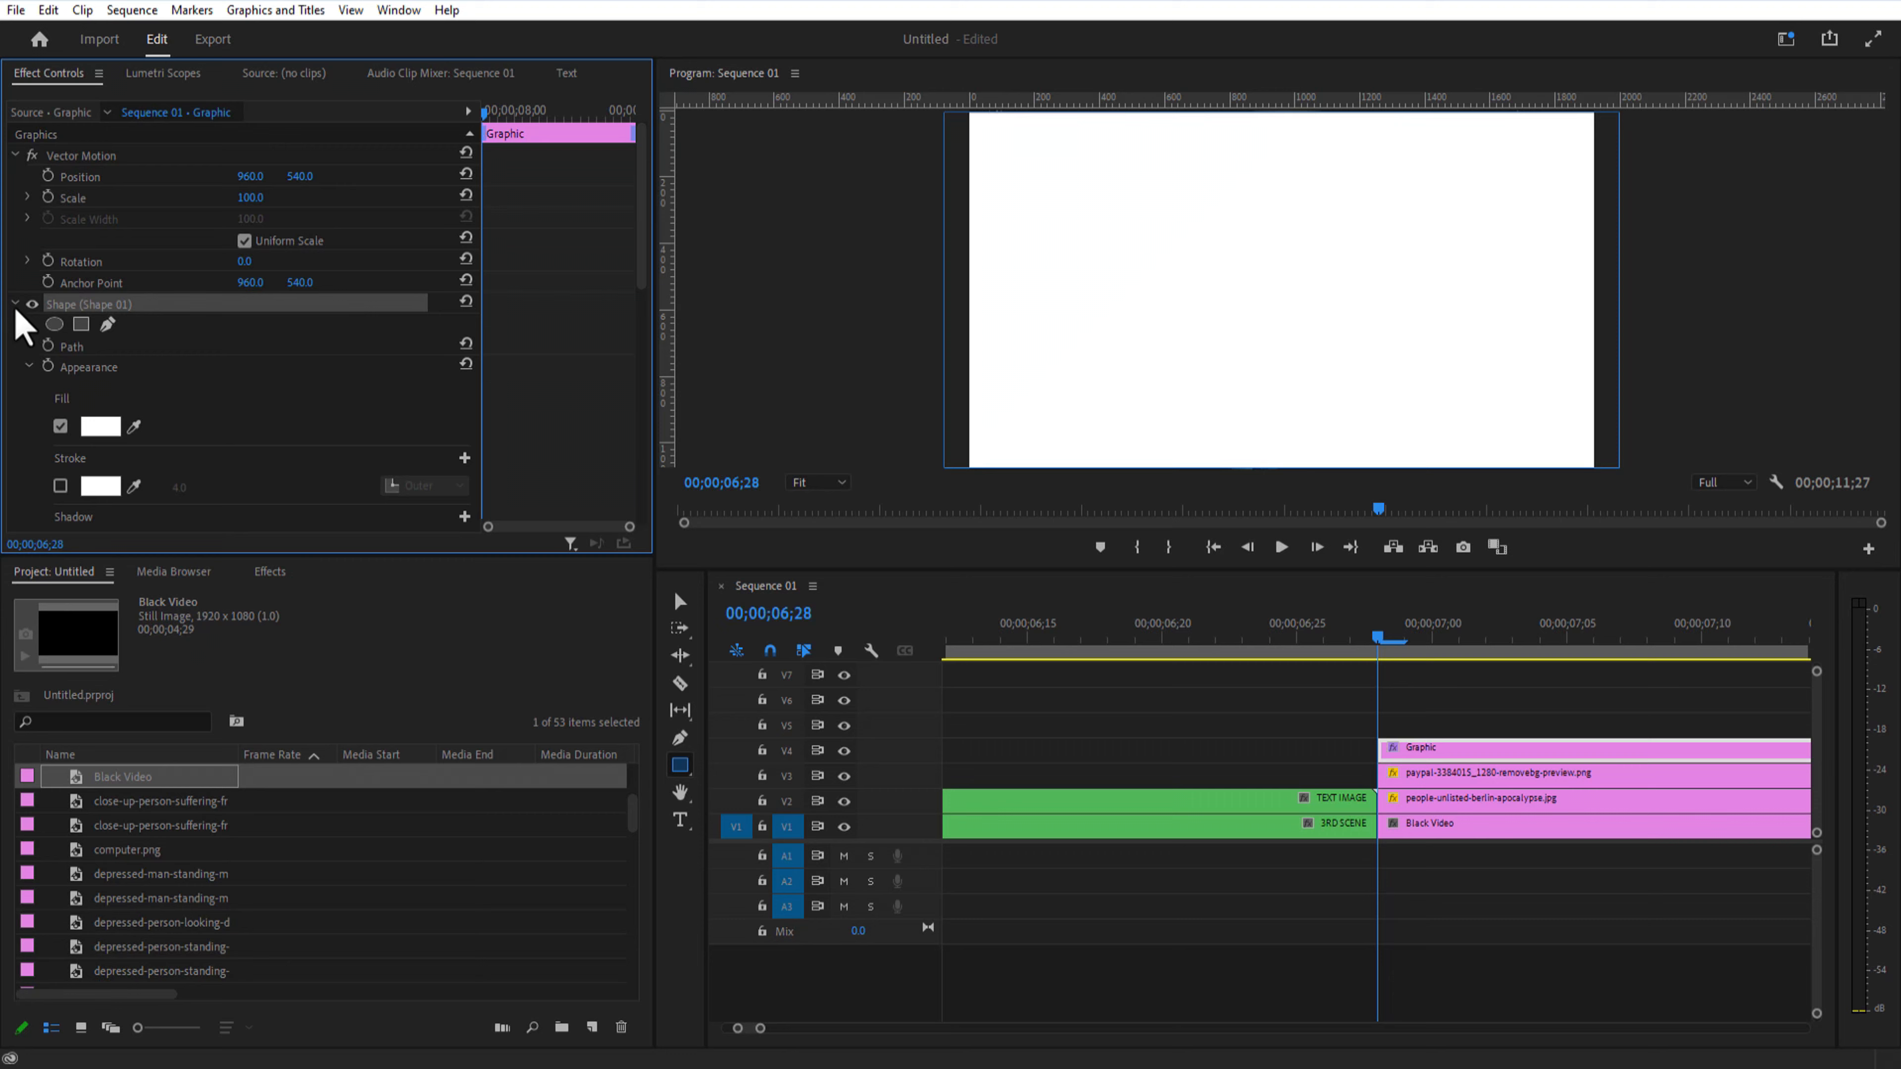
{"action": "left_click", "coordinate": [120, 427]}
{"action": "left_click", "coordinate": [712, 414]}
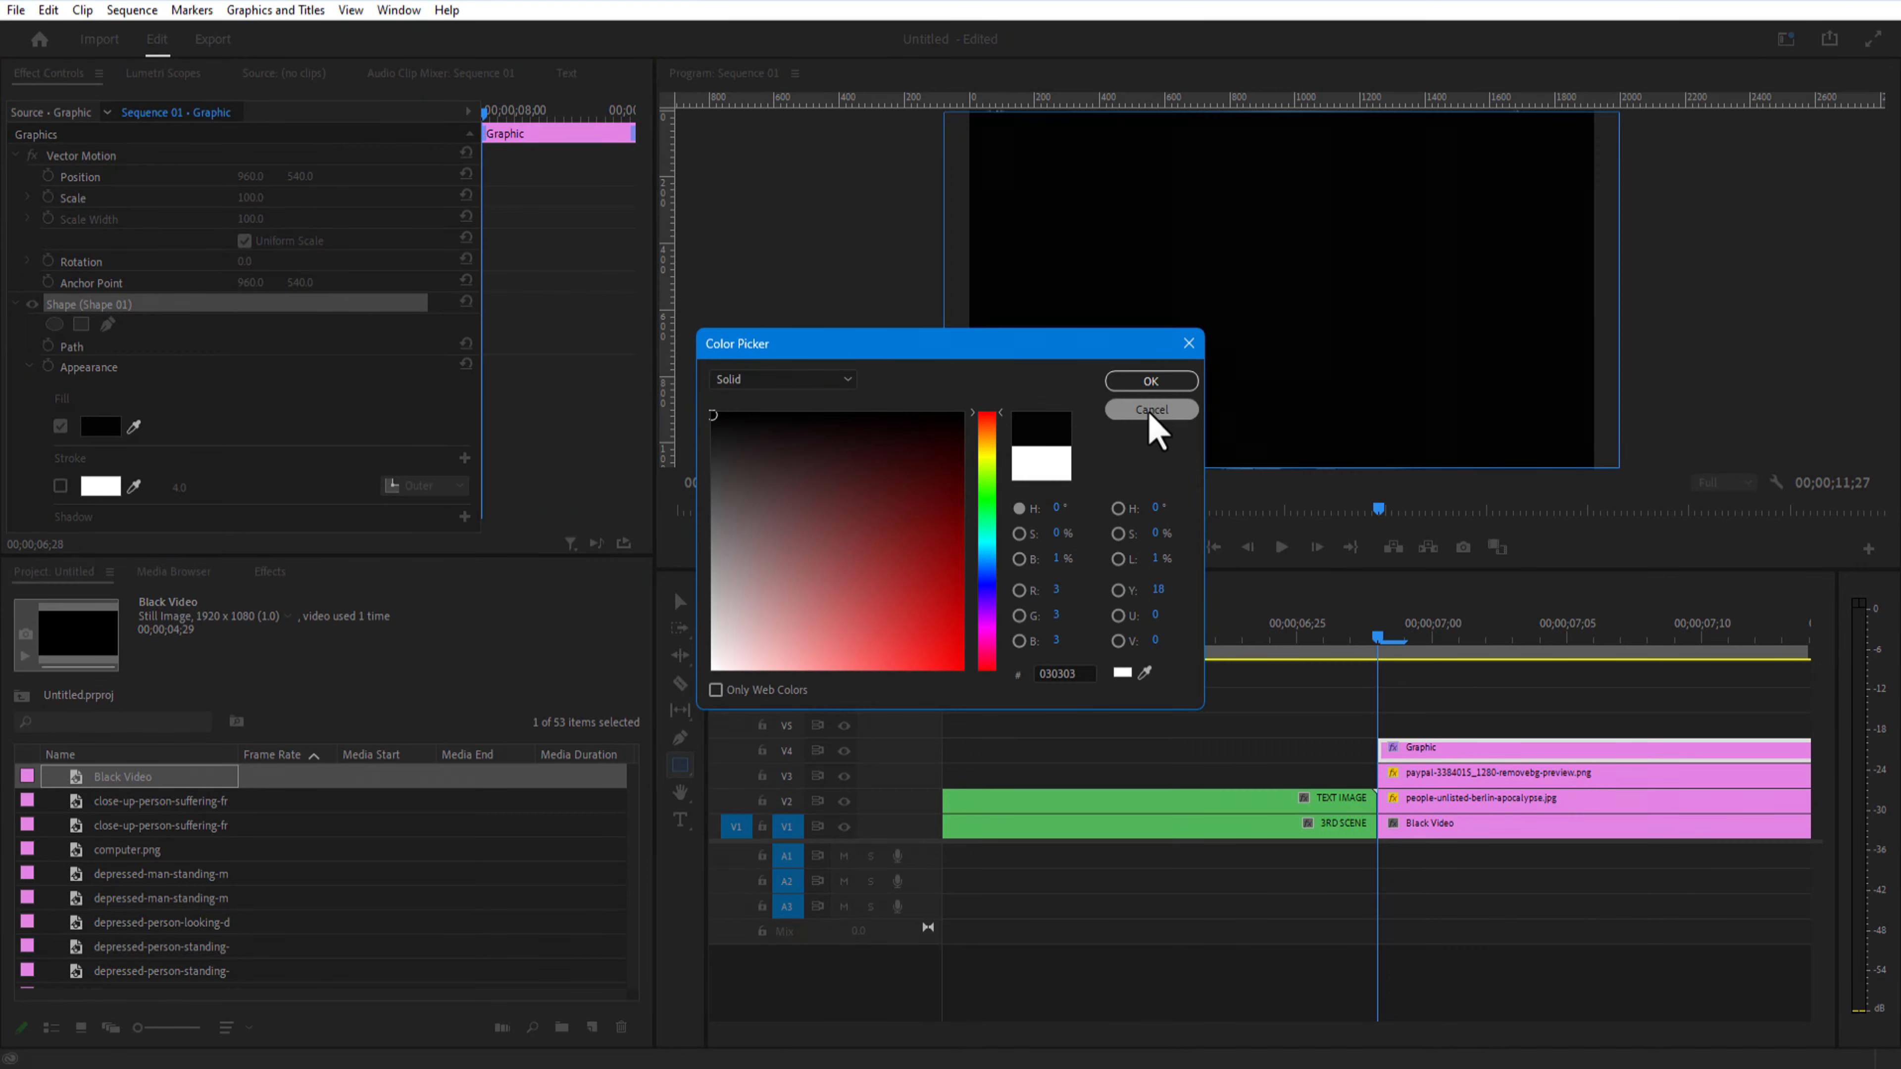
{"action": "left_click", "coordinate": [1150, 380]}
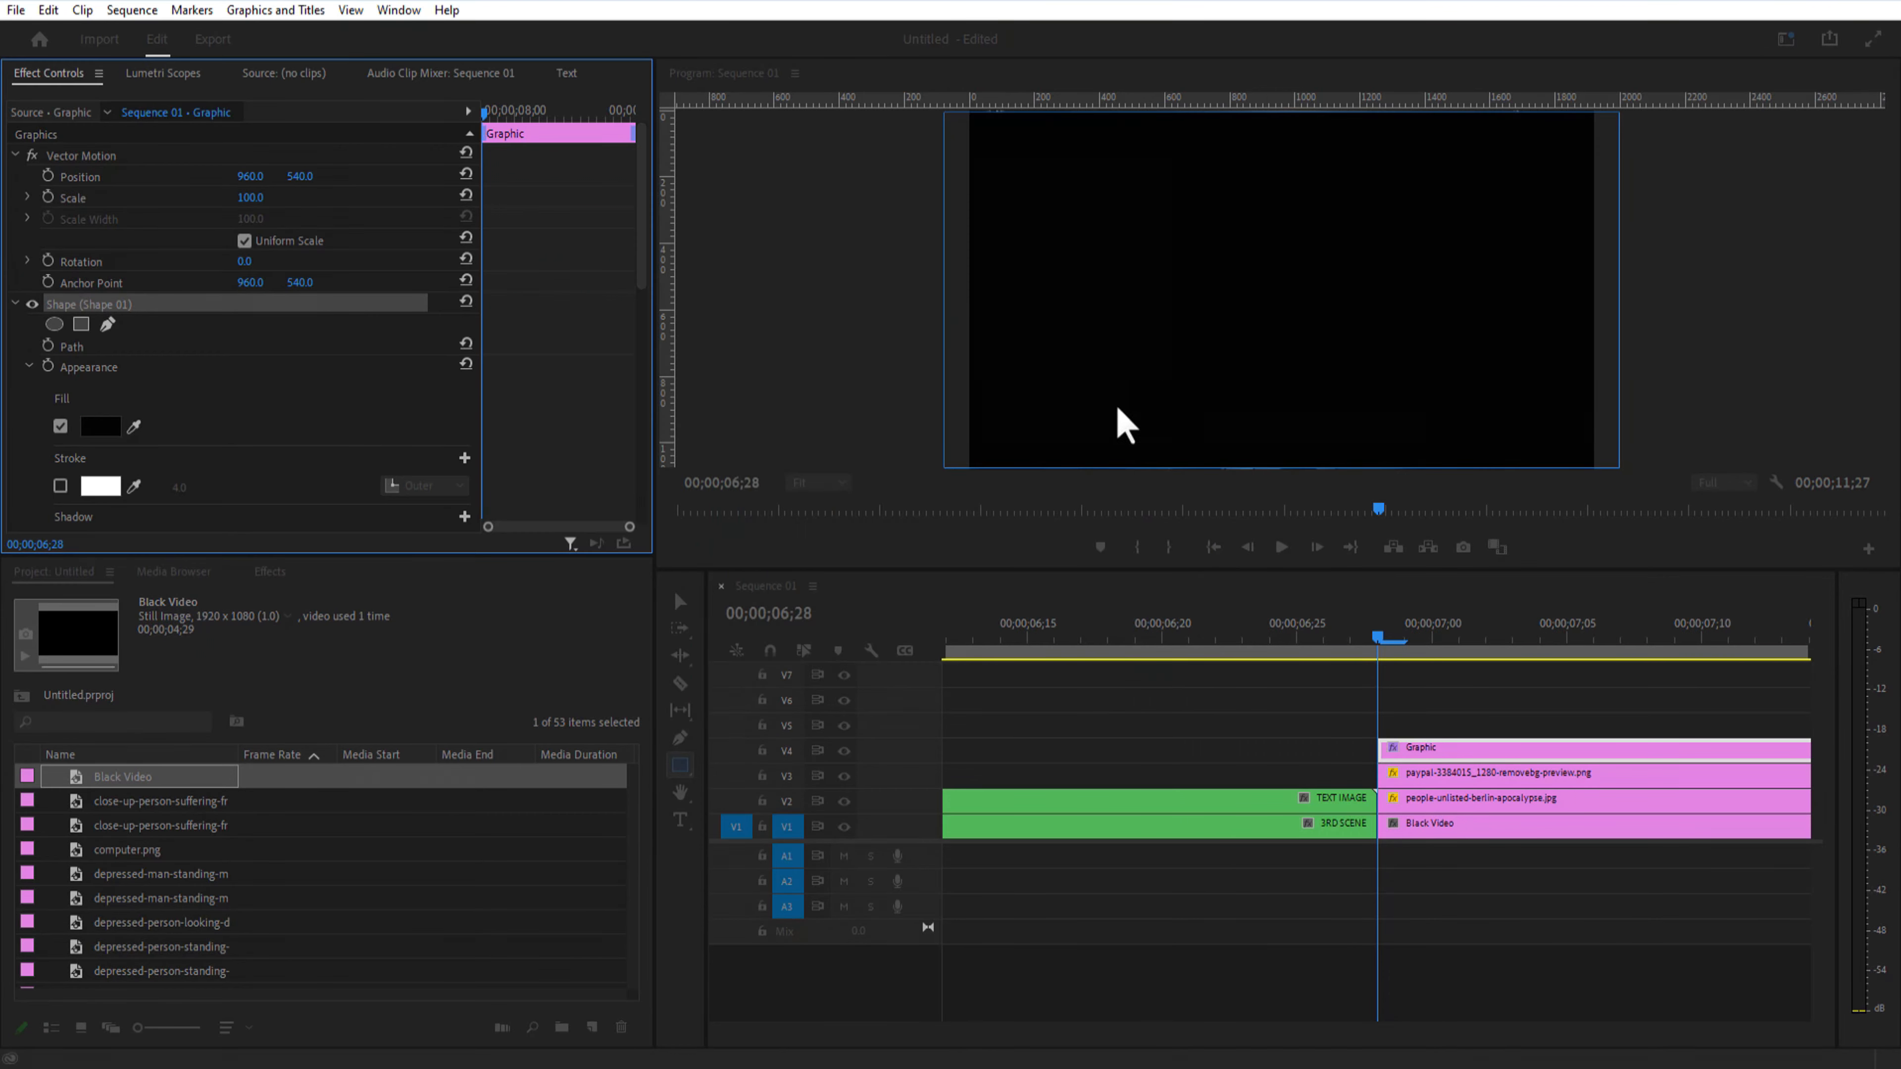
Step: Add a four-point mask to the black rectangle and stretch it so only the area below the crowd's shoulders stays covered
{"action": "left_click", "coordinate": [81, 323]}
{"action": "left_click_drag", "start_coordinate": [1186, 354], "coordinate": [892, 361]}
{"action": "left_click_drag", "start_coordinate": [1006, 477], "coordinate": [940, 481]}
{"action": "left_click_drag", "start_coordinate": [1162, 390], "coordinate": [1676, 342]}
{"action": "left_click_drag", "start_coordinate": [1162, 478], "coordinate": [1637, 511]}
{"action": "left_click_drag", "start_coordinate": [1359, 423], "coordinate": [1354, 443]}
Step: Shift the black rectangle's mask slightly lower over the crowd's legs and set its Mask Feather to 247
{"action": "left_click", "coordinate": [1438, 811]}
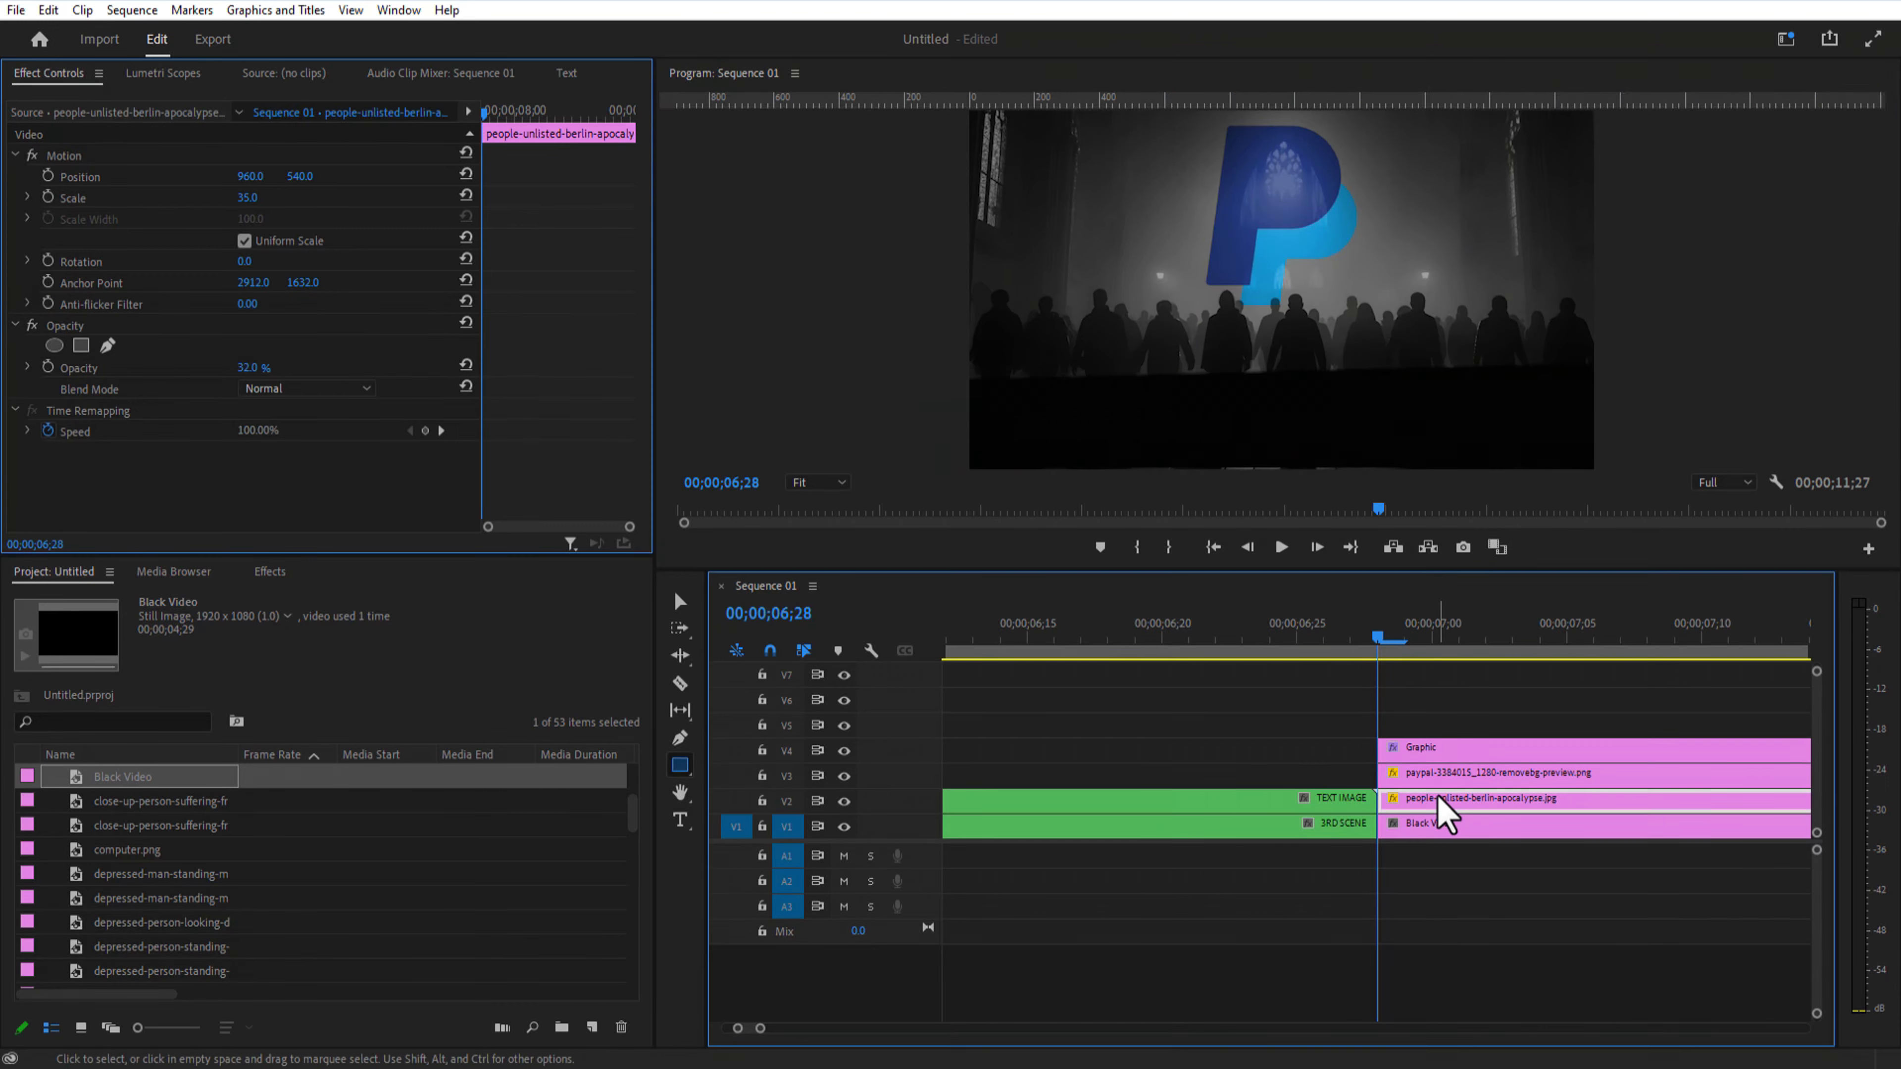
{"action": "left_click_drag", "start_coordinate": [299, 176], "coordinate": [217, 176]}
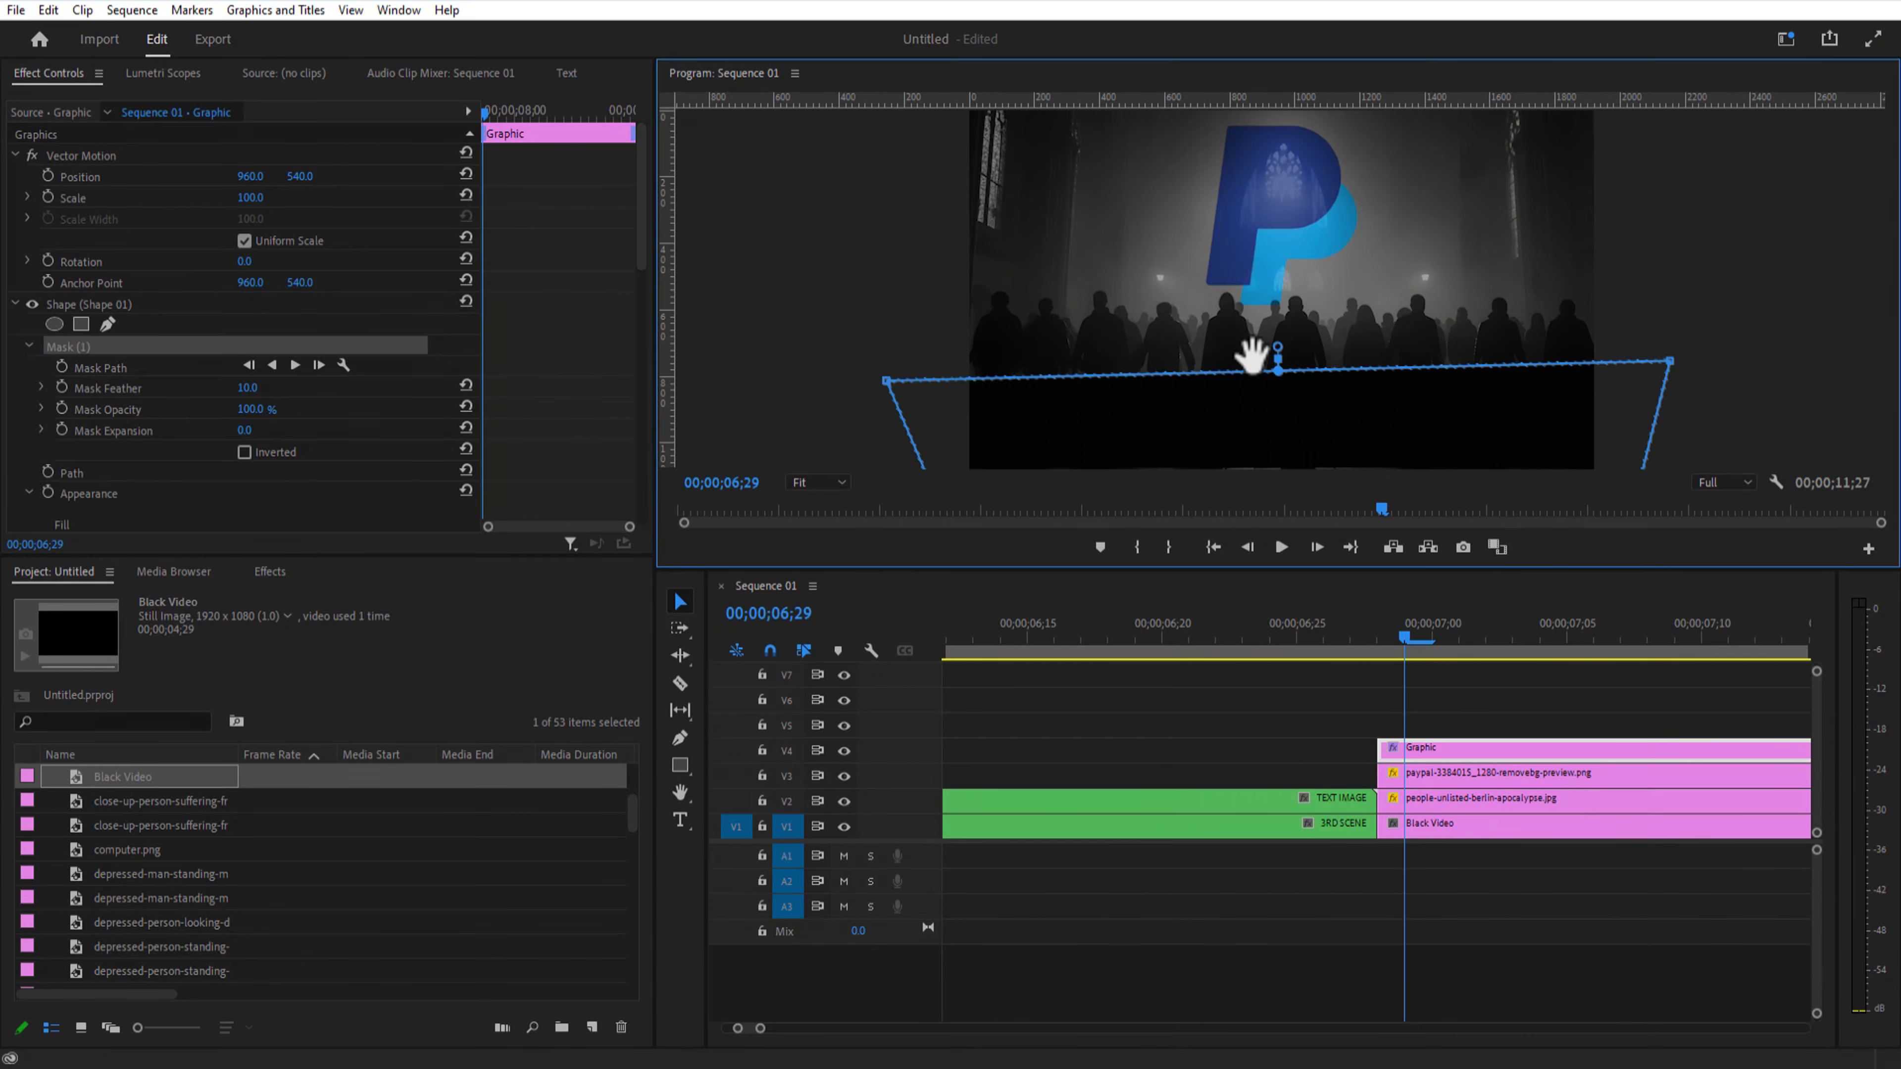
{"action": "left_click_drag", "start_coordinate": [1251, 355], "coordinate": [1459, 451]}
{"action": "left_click_drag", "start_coordinate": [247, 388], "coordinate": [507, 389]}
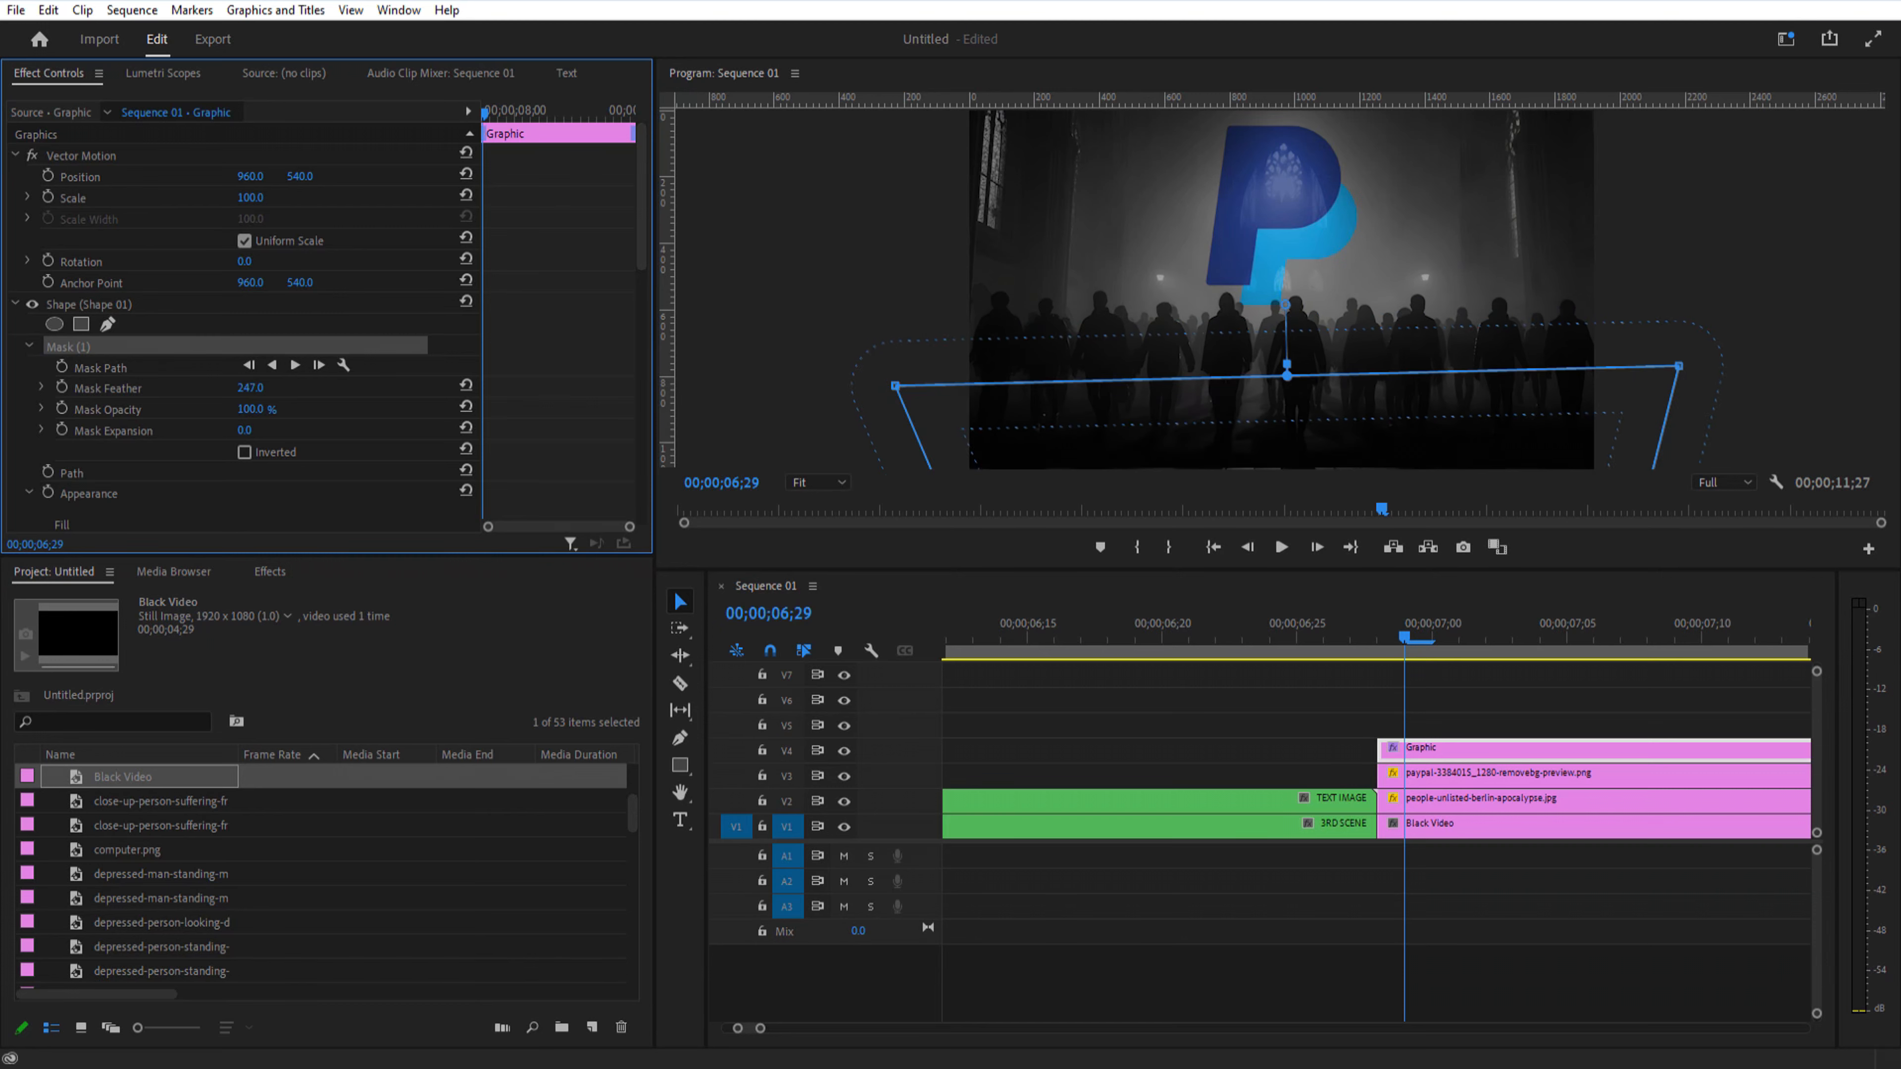
Step: Move the black graphic to V5 and the PayPal logo to V4, freeing V3 above the crowd image
{"action": "left_click", "coordinate": [1288, 704]}
{"action": "left_click_drag", "start_coordinate": [1428, 745], "coordinate": [1443, 786]}
{"action": "left_click", "coordinate": [1422, 772]}
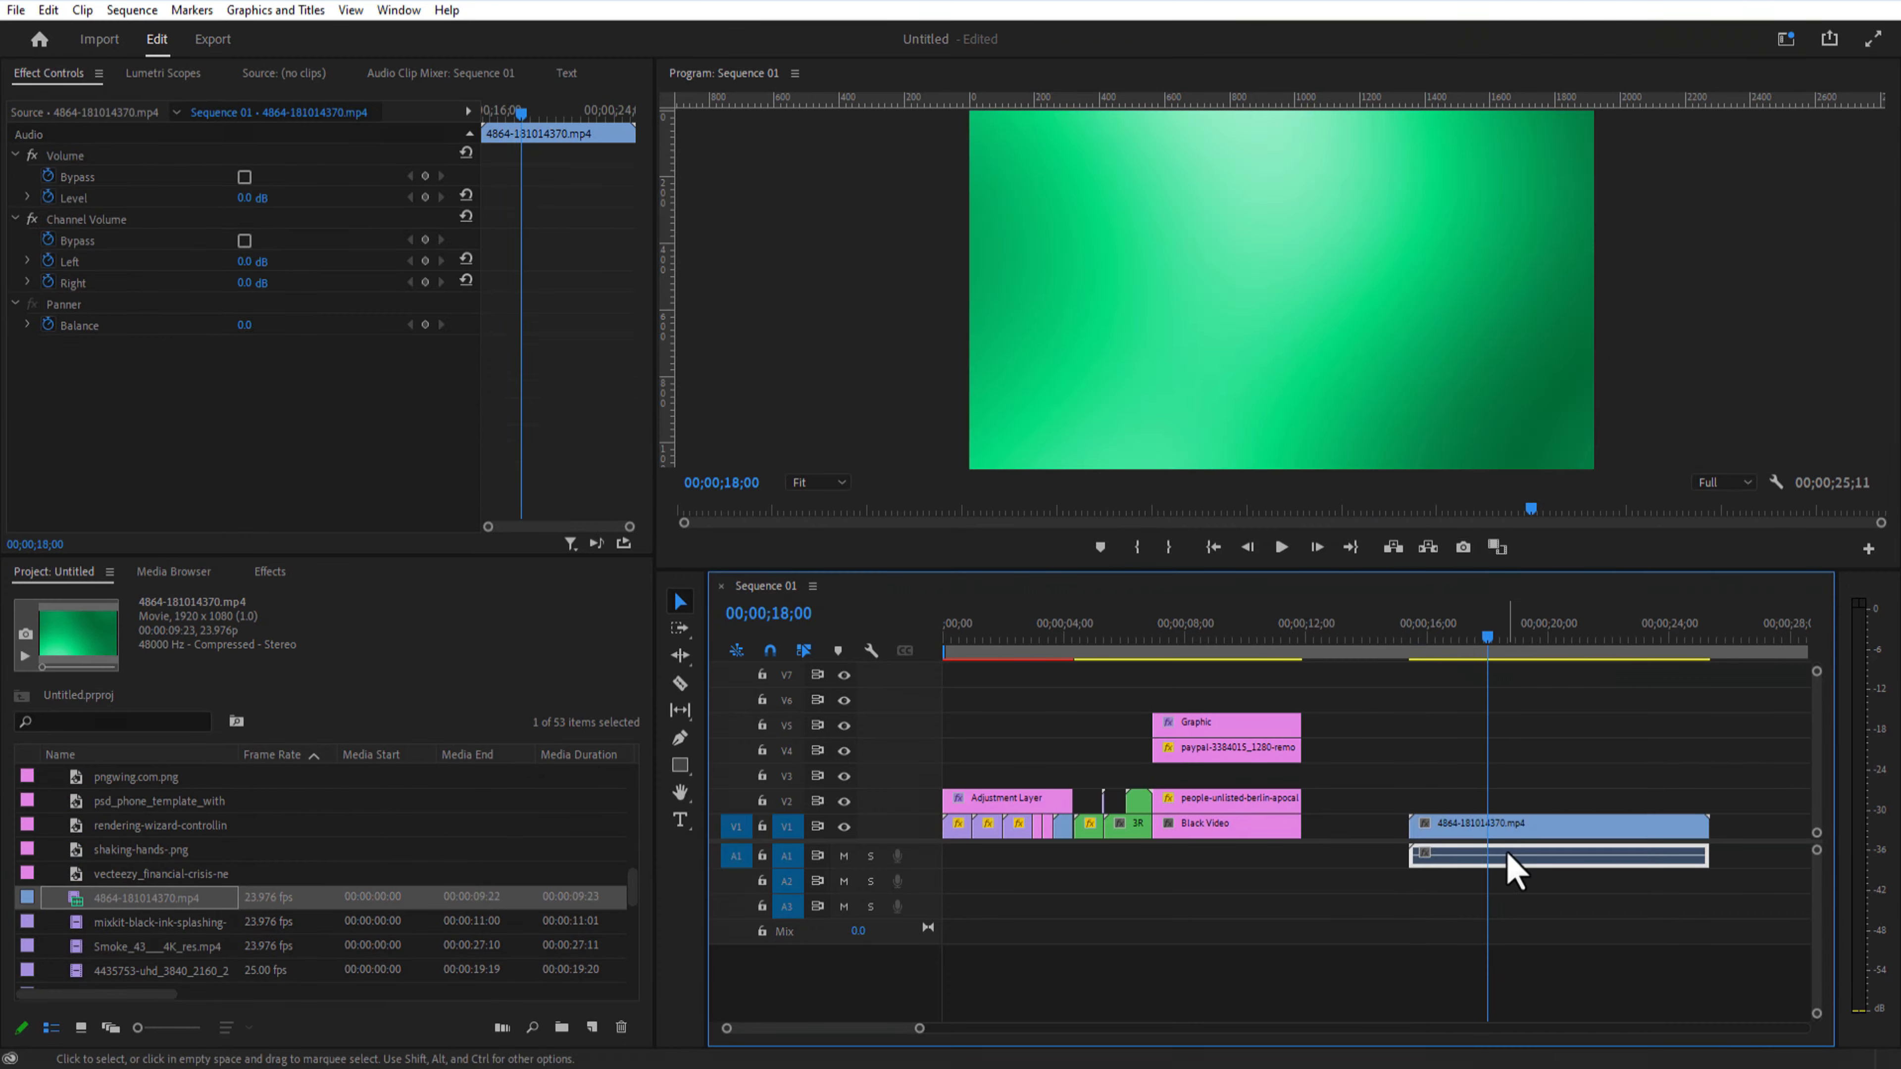
Step: Place 4864-181014370.mp4 without its audio on V3 at 6;28 and set its Position to 953, 51
{"action": "left_click_drag", "start_coordinate": [1514, 866], "coordinate": [1255, 776]}
{"action": "left_click", "coordinate": [1177, 640]}
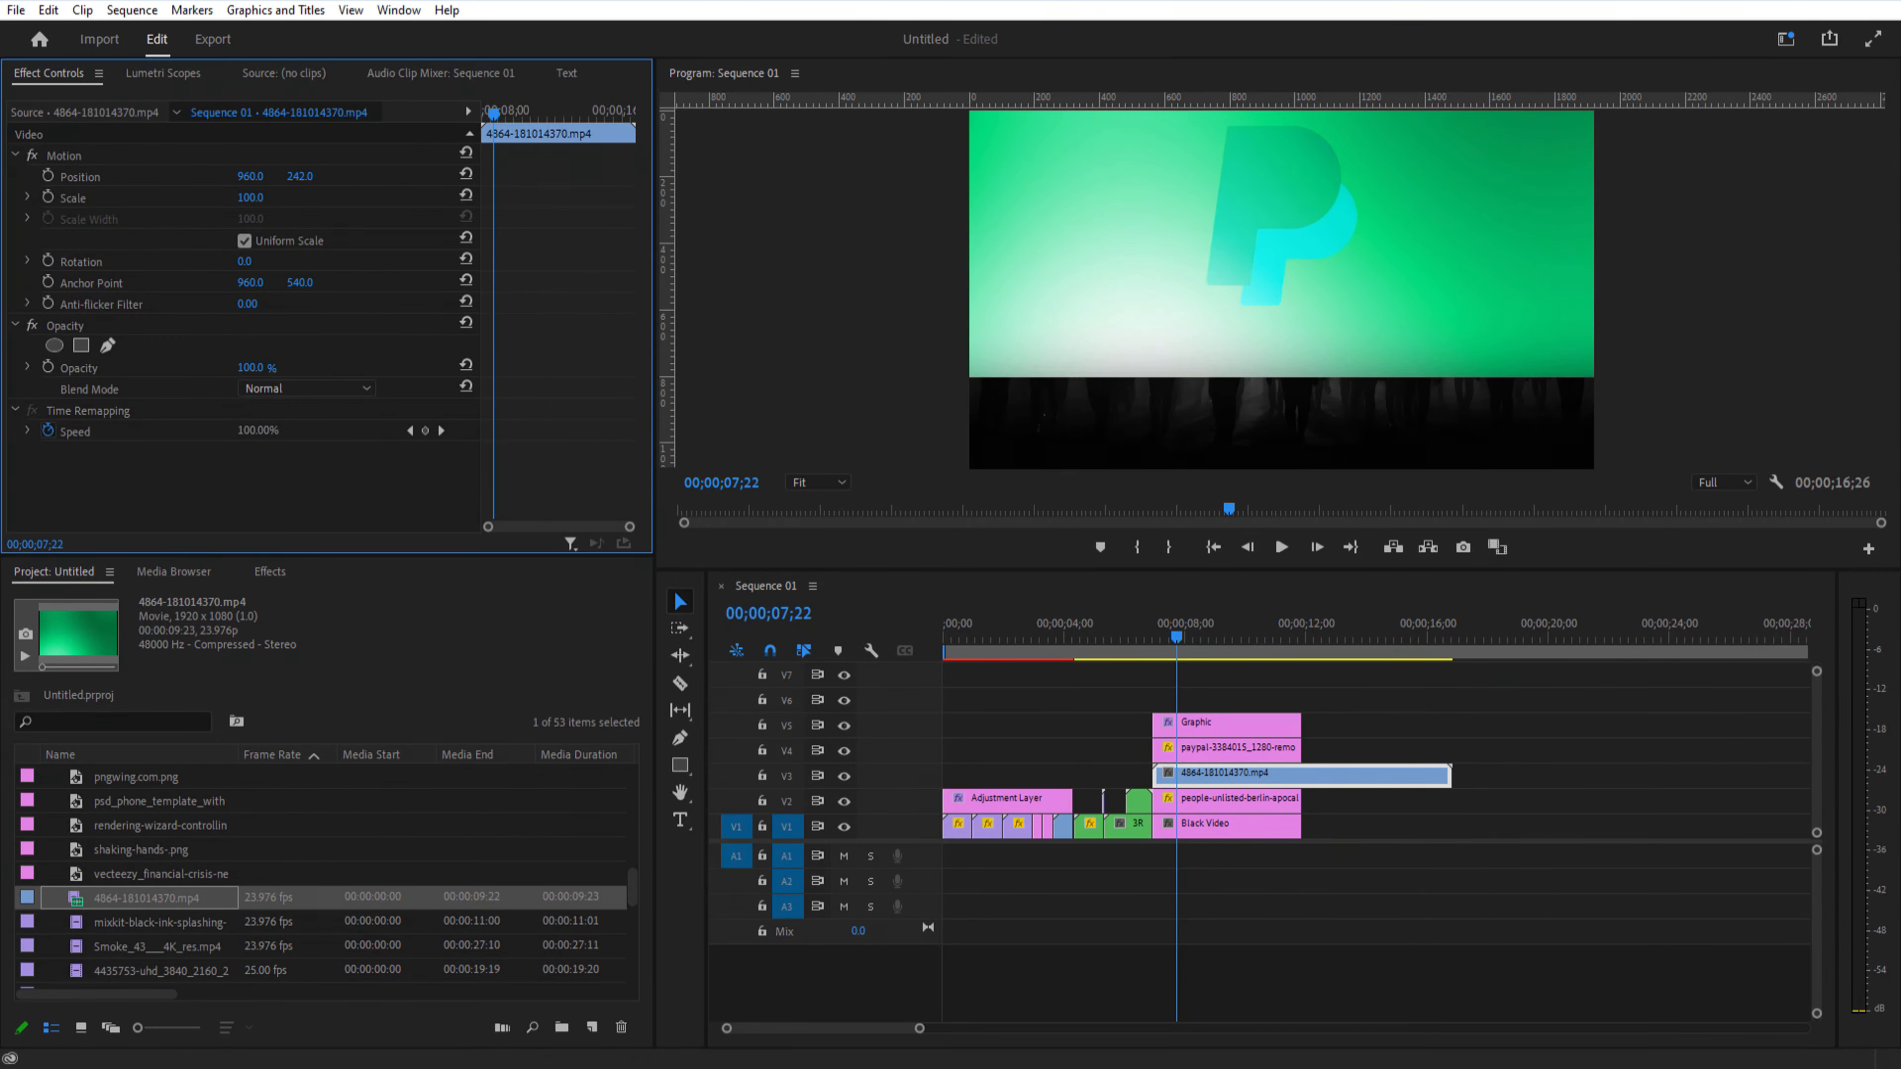
{"action": "left_click_drag", "start_coordinate": [299, 176], "coordinate": [257, 177]}
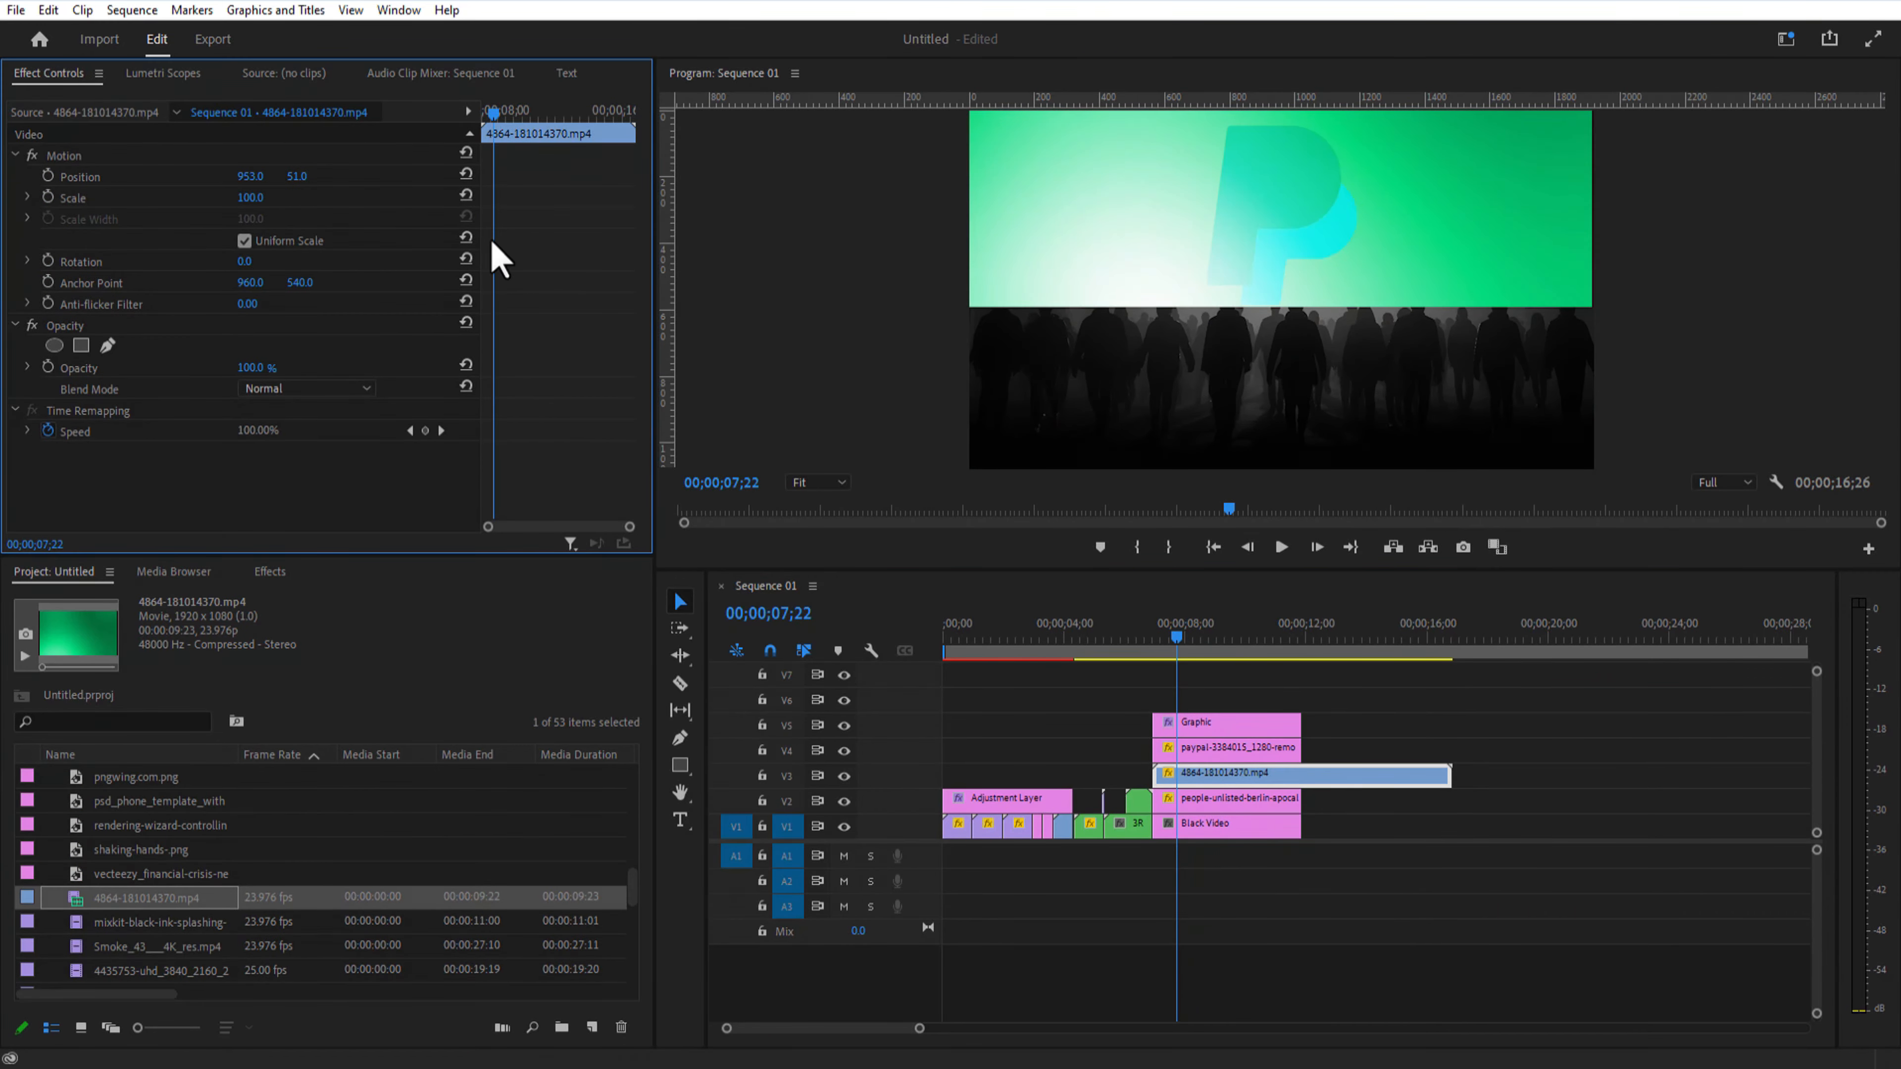
Step: Add a four-point mask to the green video, stretch it around the upper part of the frame and set its feather to 170
{"action": "left_click", "coordinate": [81, 346]}
{"action": "left_click_drag", "start_coordinate": [1201, 172], "coordinate": [1176, 329]}
{"action": "left_click_drag", "start_coordinate": [1357, 172], "coordinate": [1398, 305]}
{"action": "left_click_drag", "start_coordinate": [1176, 329], "coordinate": [885, 330]}
{"action": "left_click_drag", "start_coordinate": [1202, 86], "coordinate": [908, 88]}
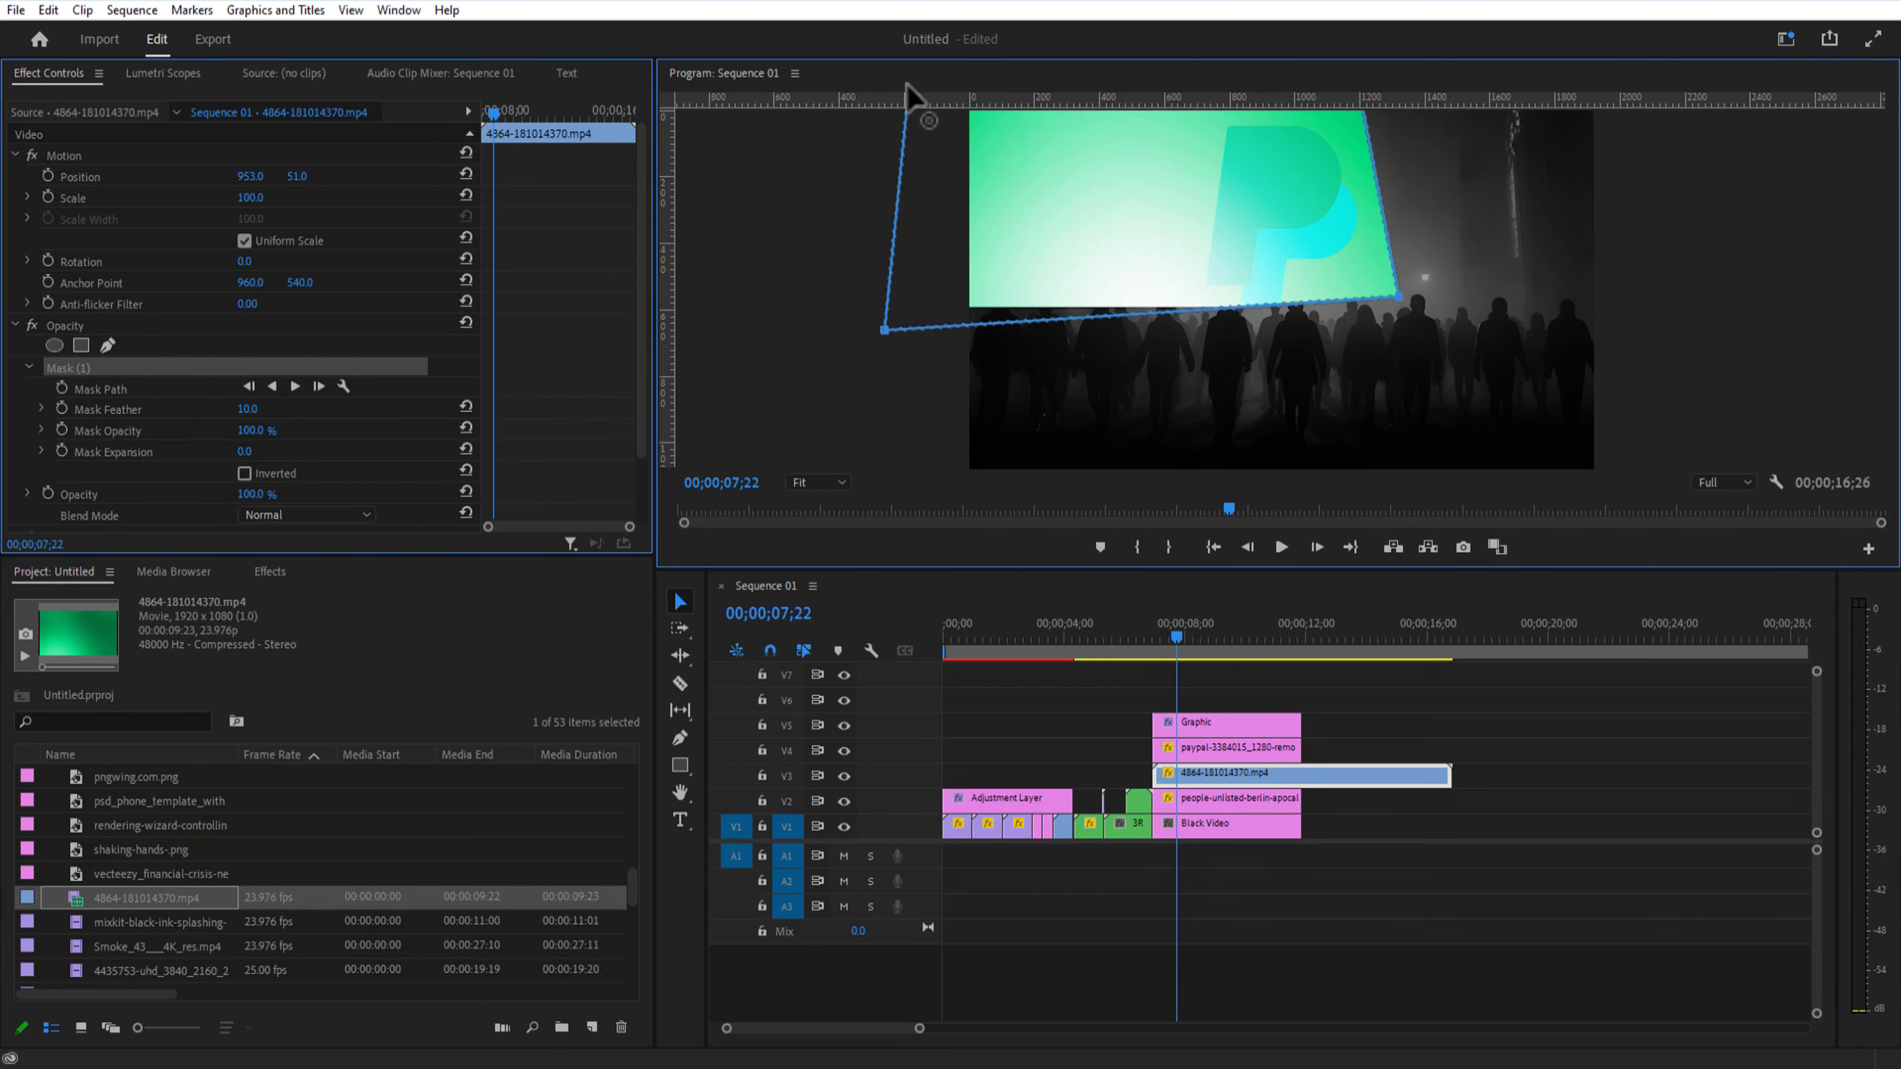
{"action": "left_click_drag", "start_coordinate": [1357, 86], "coordinate": [1661, 87]}
{"action": "left_click_drag", "start_coordinate": [1406, 304], "coordinate": [1636, 307]}
{"action": "left_click_drag", "start_coordinate": [247, 409], "coordinate": [250, 409]}
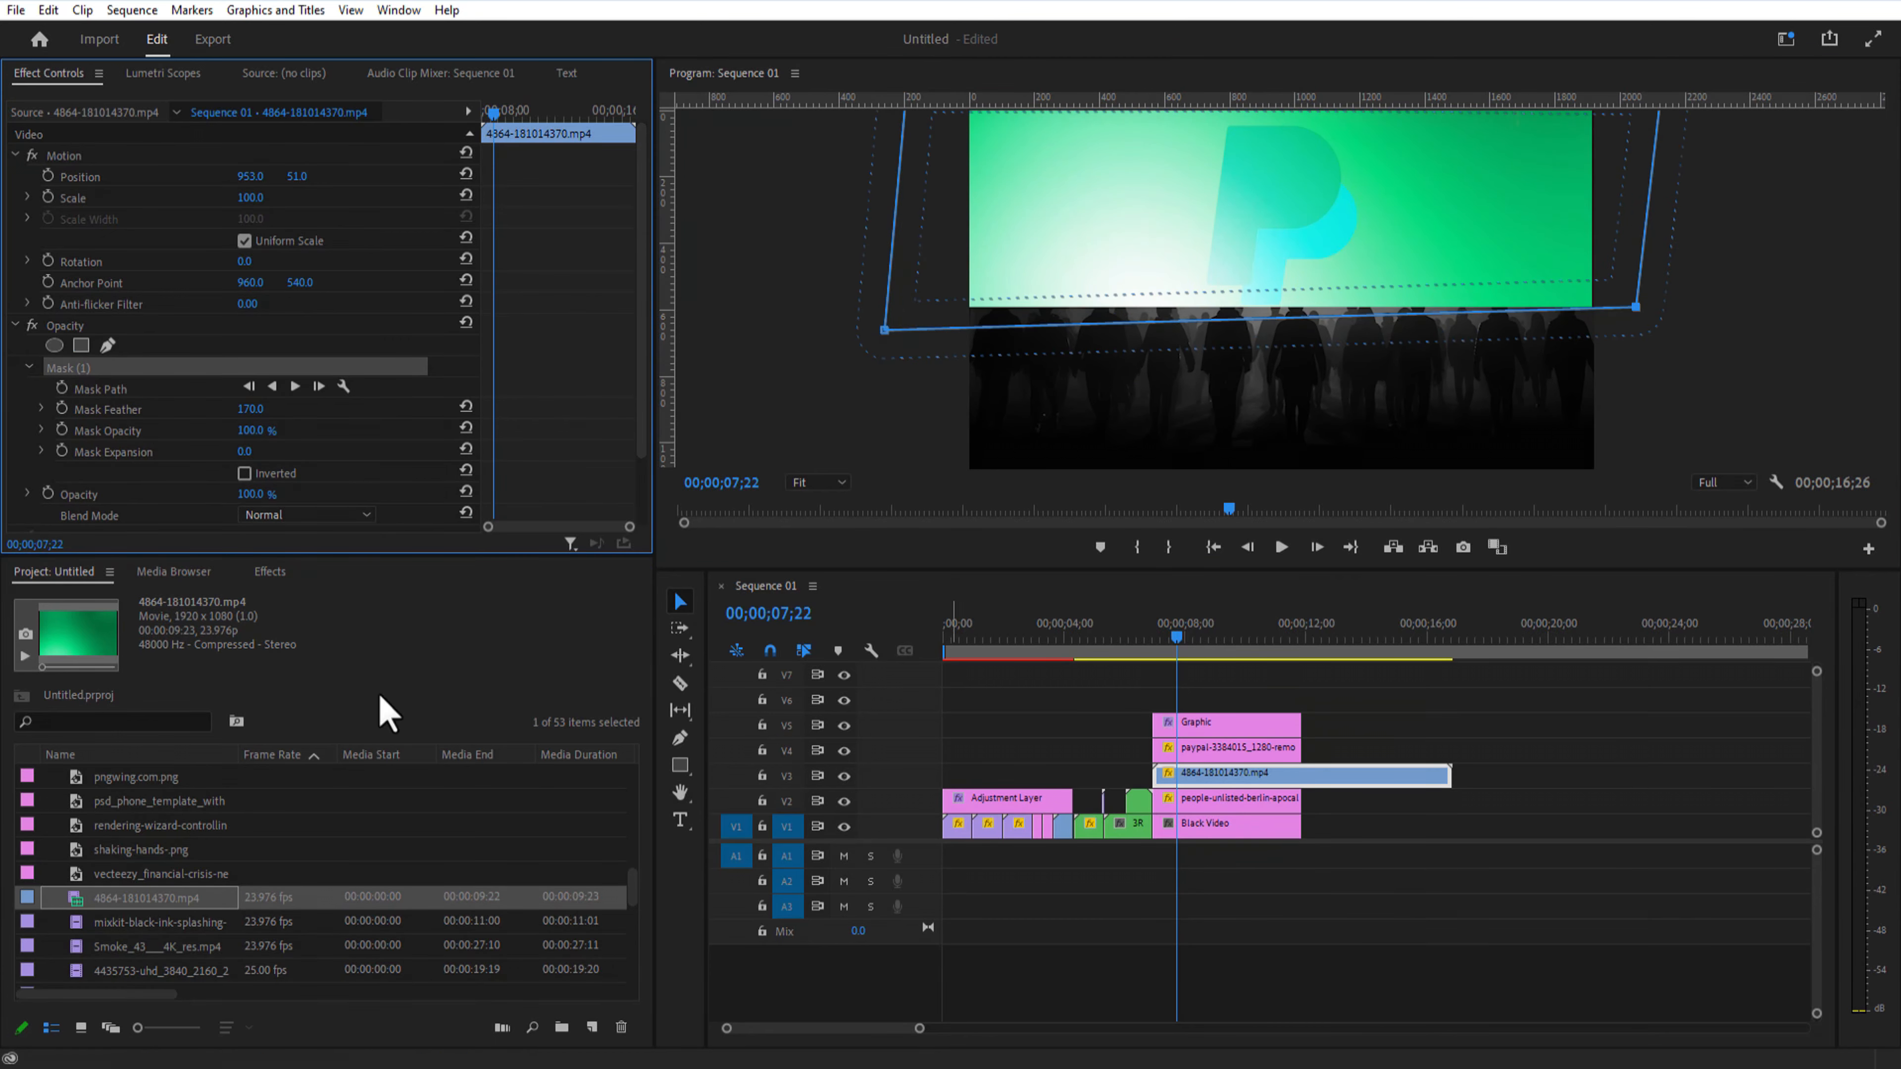
Step: Apply the Ultra Key effect to the green video on V3 and sample its green as the Key Color
{"action": "left_click", "coordinate": [269, 571]}
{"action": "left_click", "coordinate": [110, 598]}
{"action": "type", "text": "ULTR"}
{"action": "left_click_drag", "start_coordinate": [93, 745], "coordinate": [253, 762]}
{"action": "left_click_drag", "start_coordinate": [1231, 786], "coordinate": [1226, 778]}
{"action": "scroll", "coordinate": [627, 468], "scroll_direction": "down", "scroll_amount": 5}
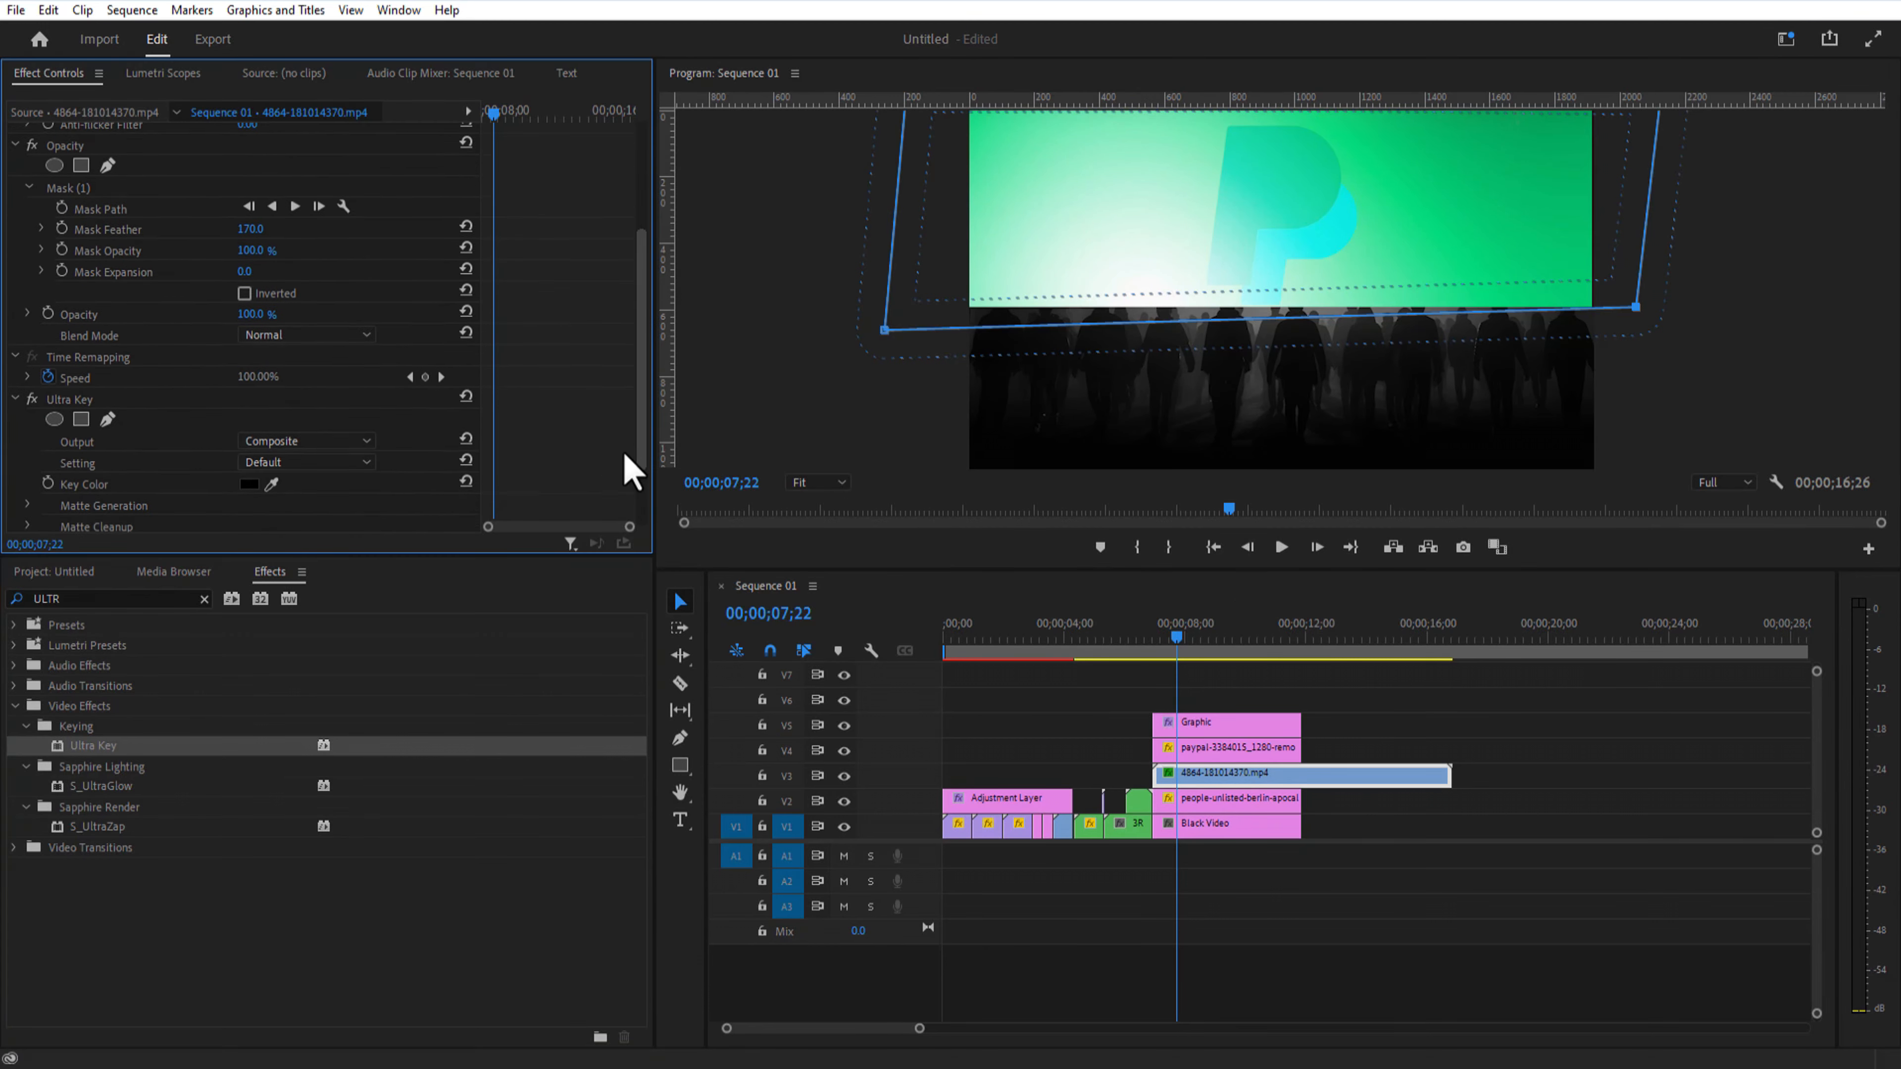
{"action": "left_click", "coordinate": [1598, 174]}
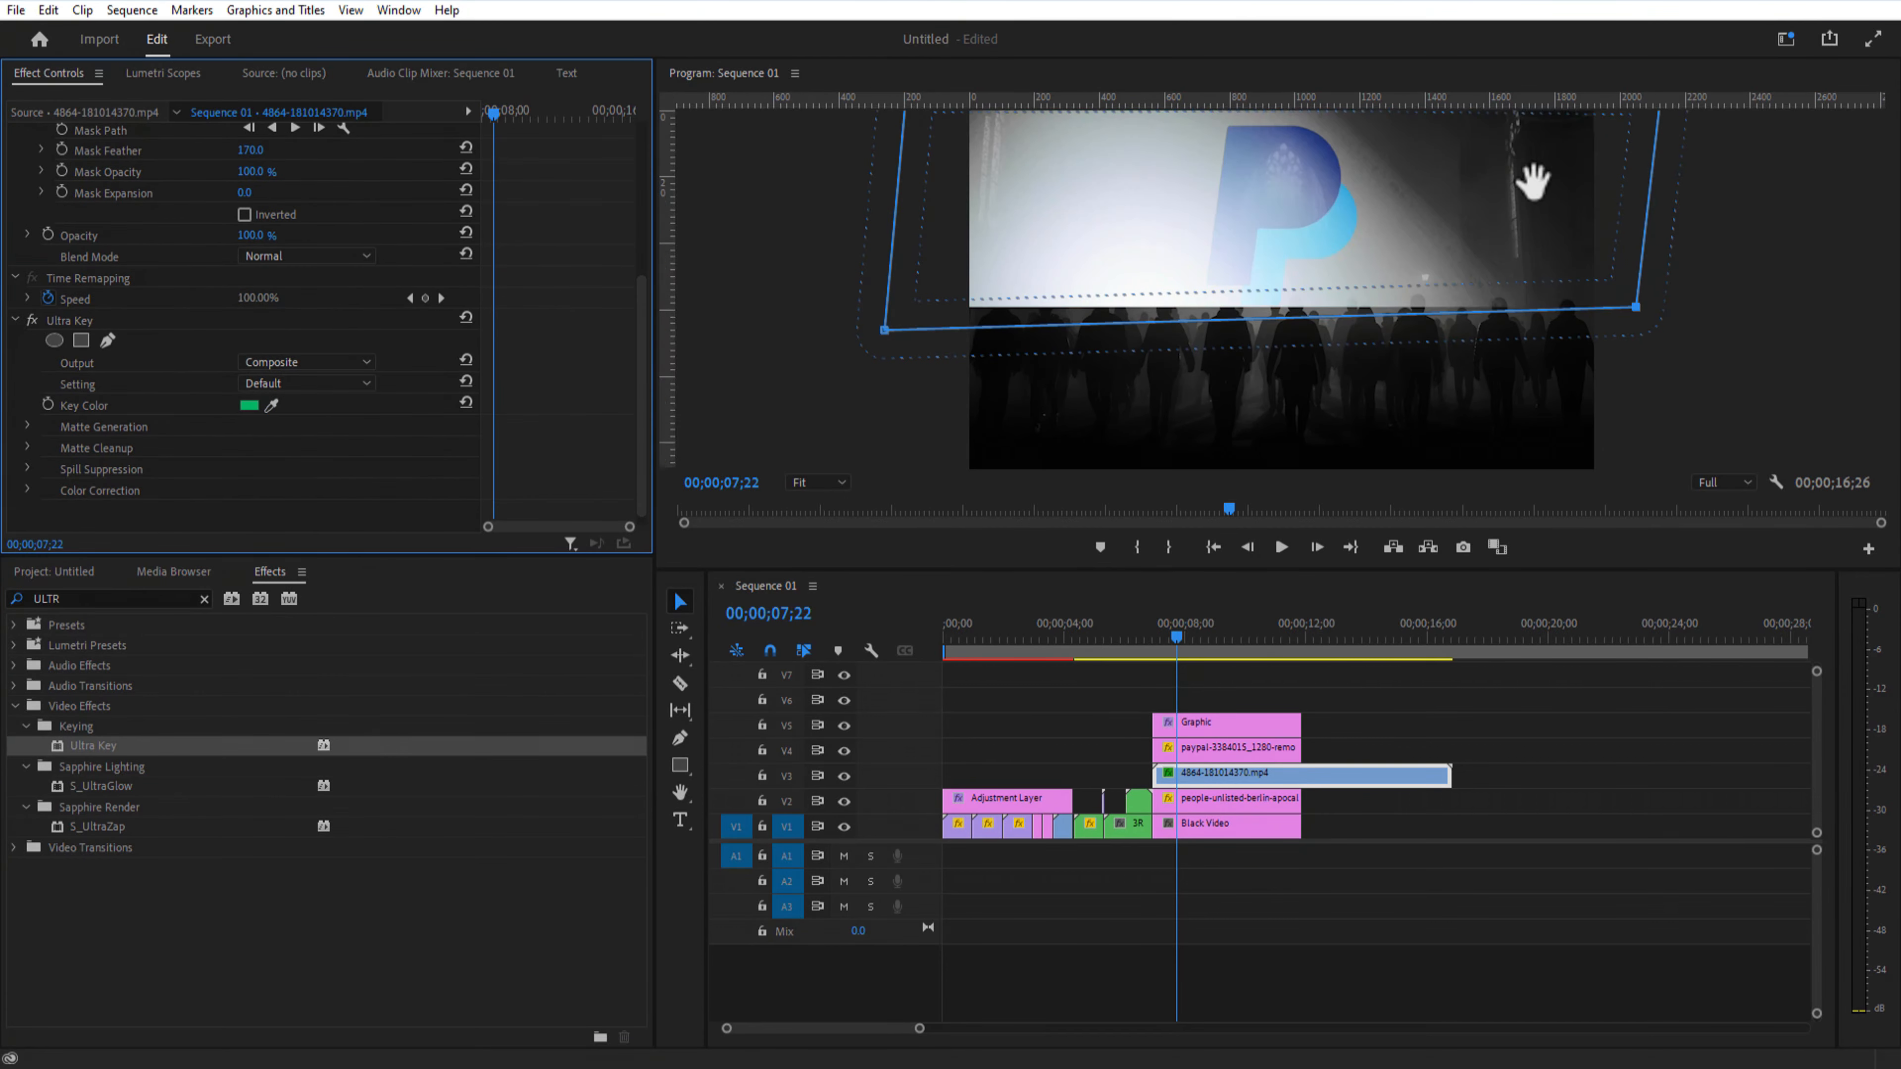
Step: Try the Lighten and Screen blend modes on the keyed light video
{"action": "scroll", "coordinate": [305, 517], "scroll_direction": "up", "scroll_amount": 5}
{"action": "left_click", "coordinate": [306, 515]}
{"action": "left_click", "coordinate": [303, 513]}
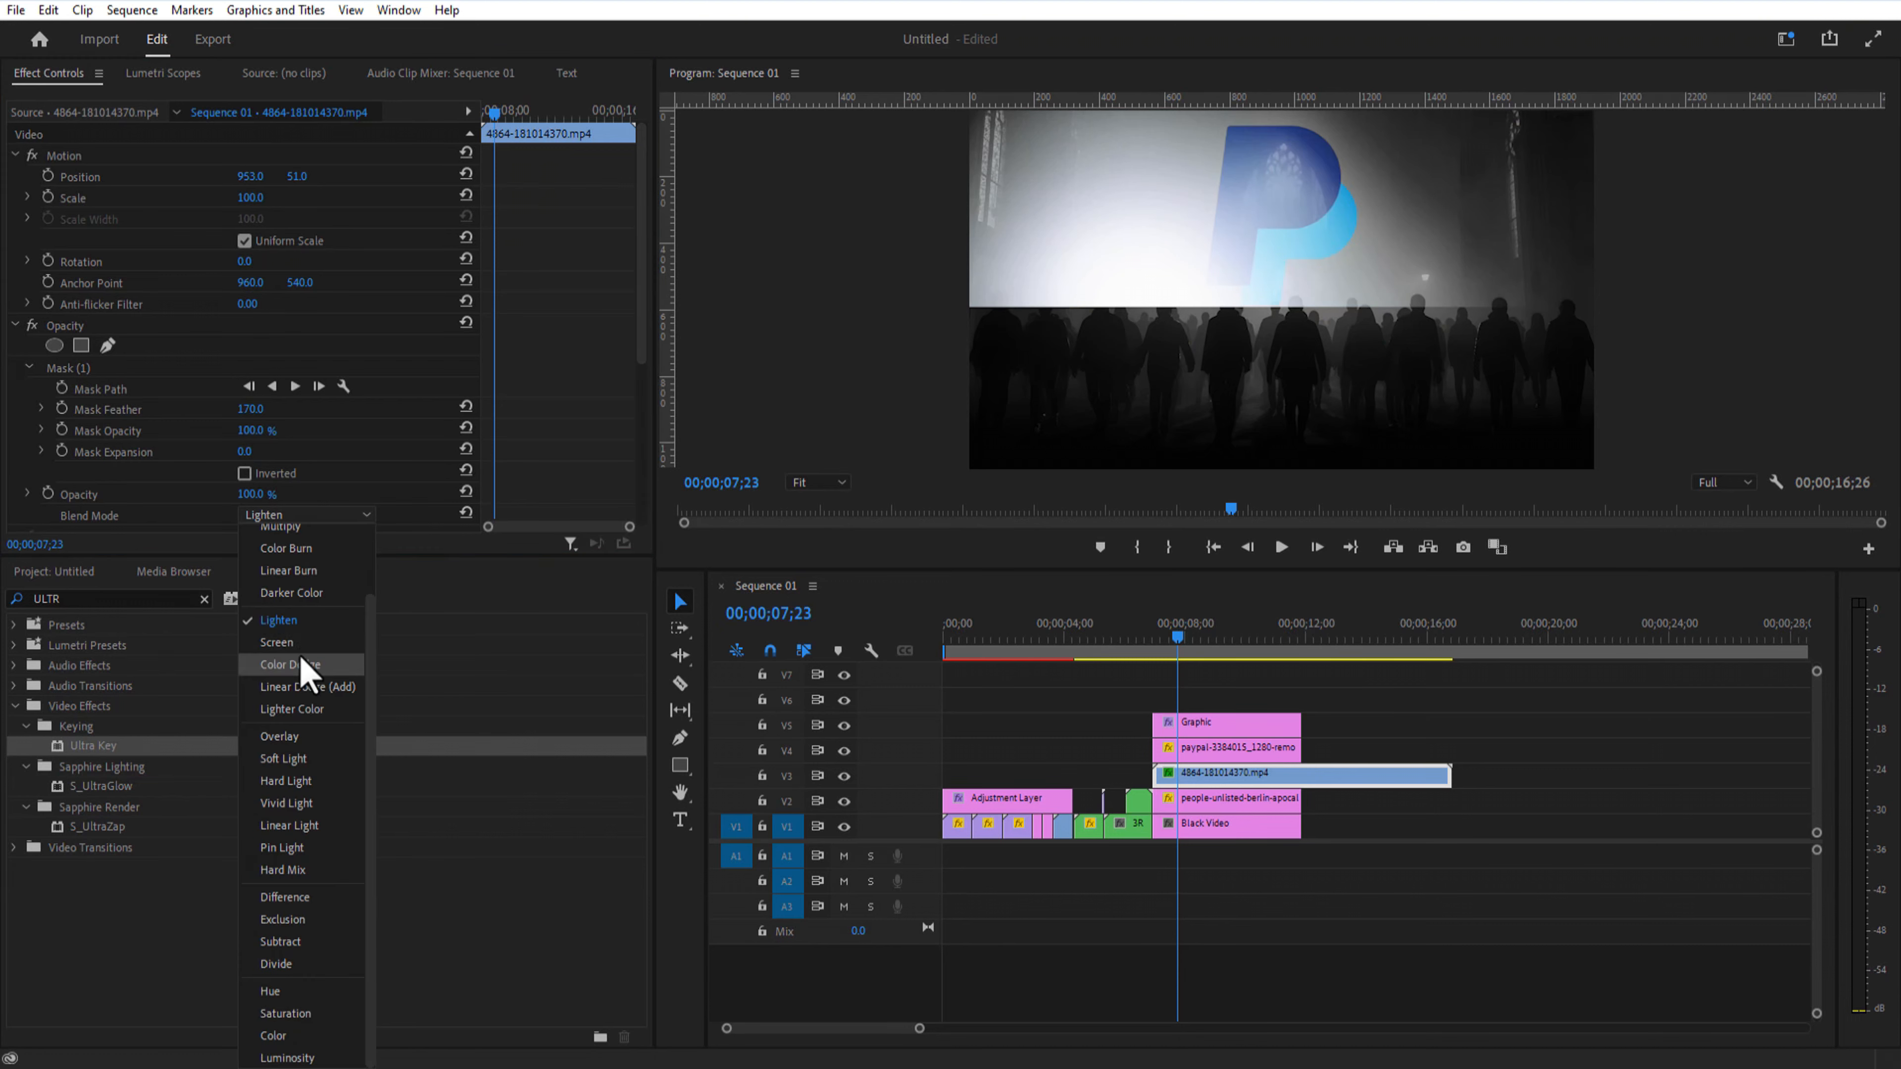
{"action": "left_click", "coordinate": [300, 643]}
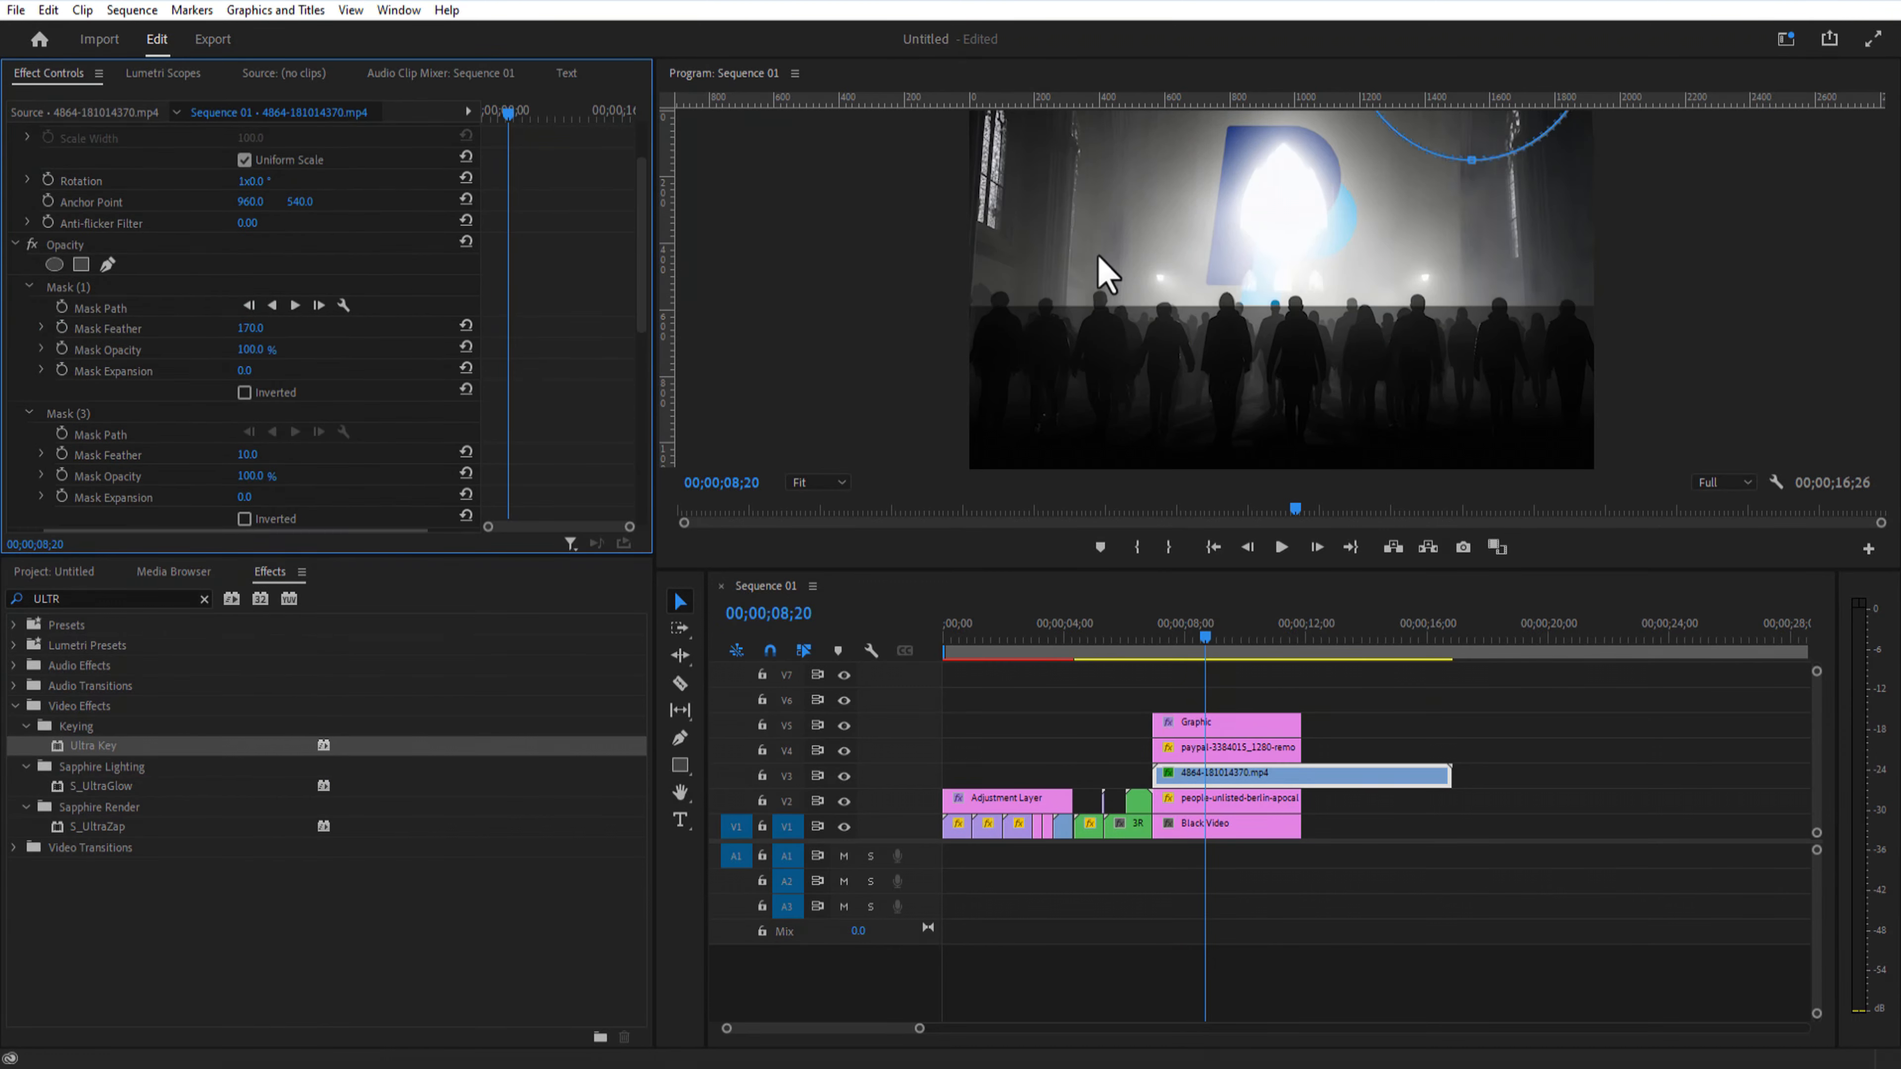
Step: Place the light video's elliptical Mask (3) over the PayPal logo and delete Mask (1)
{"action": "left_click_drag", "start_coordinate": [1443, 135], "coordinate": [1251, 288]}
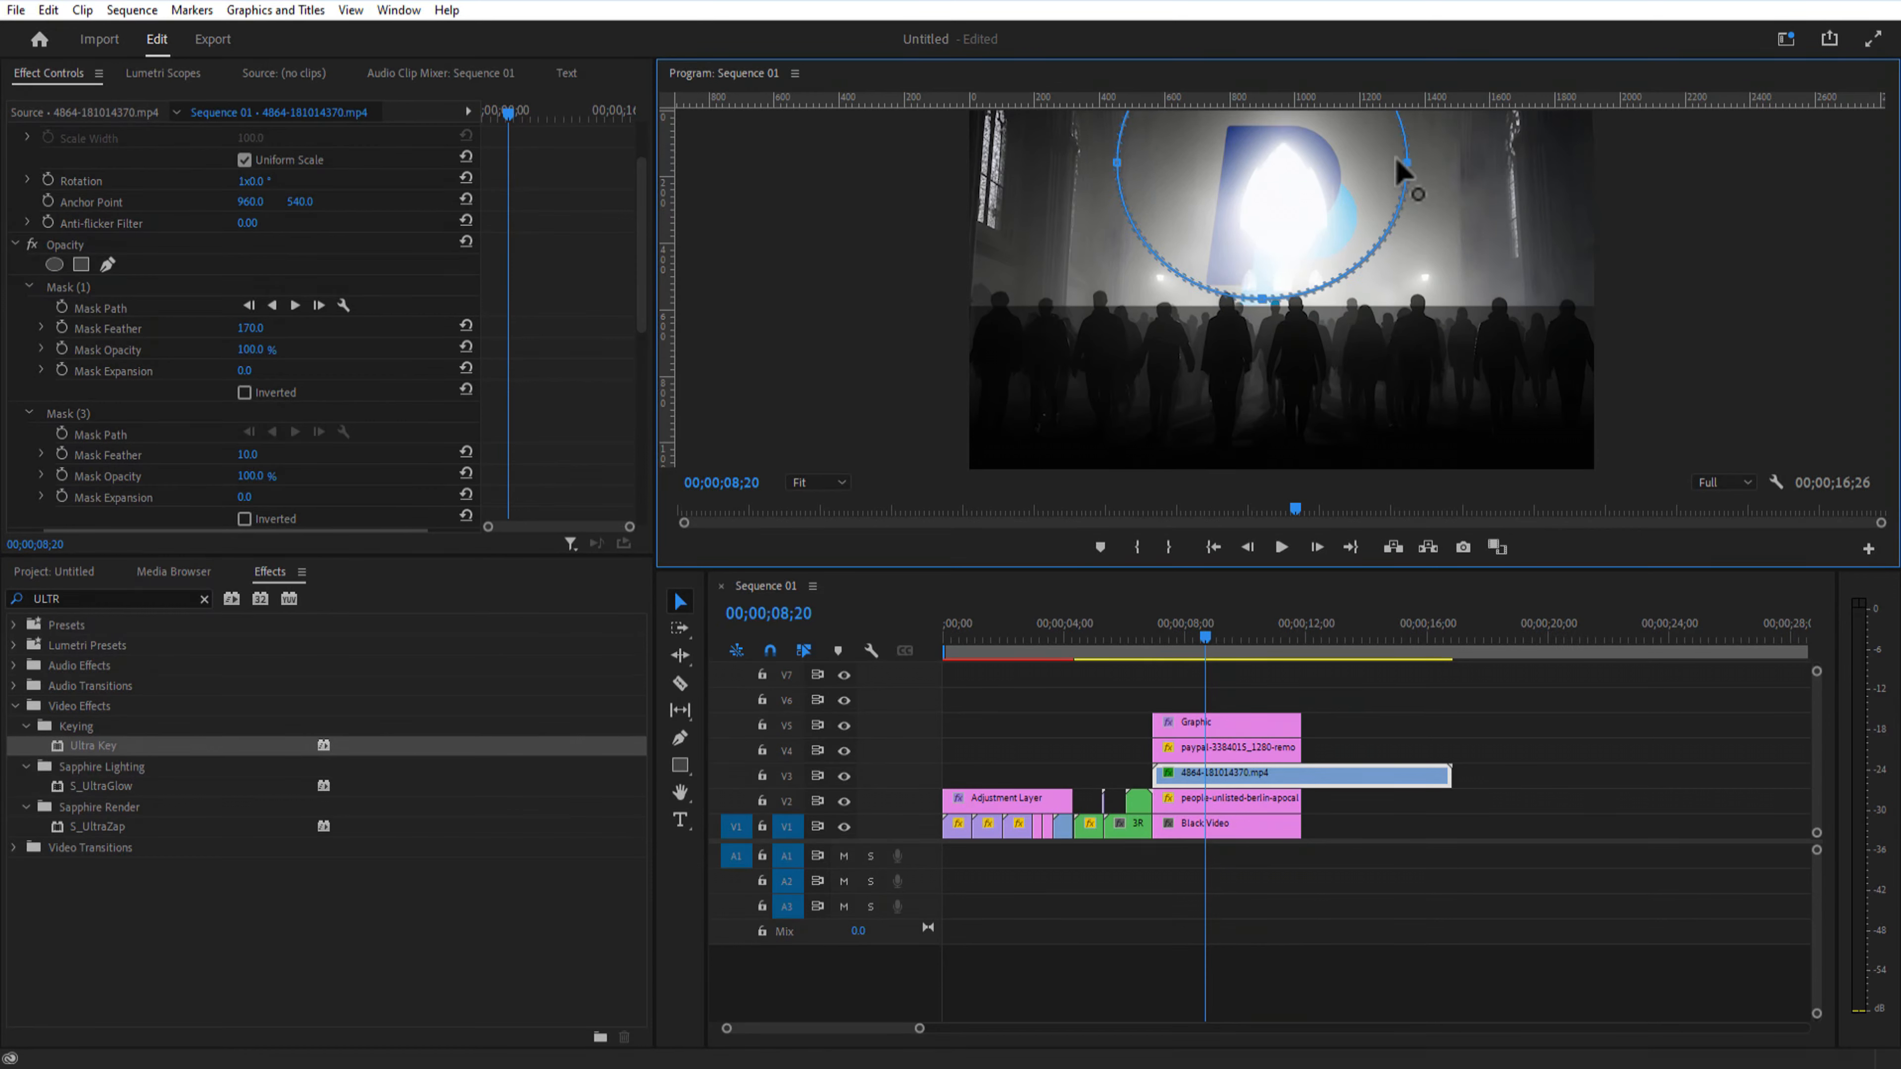
{"action": "left_click", "coordinate": [94, 414]}
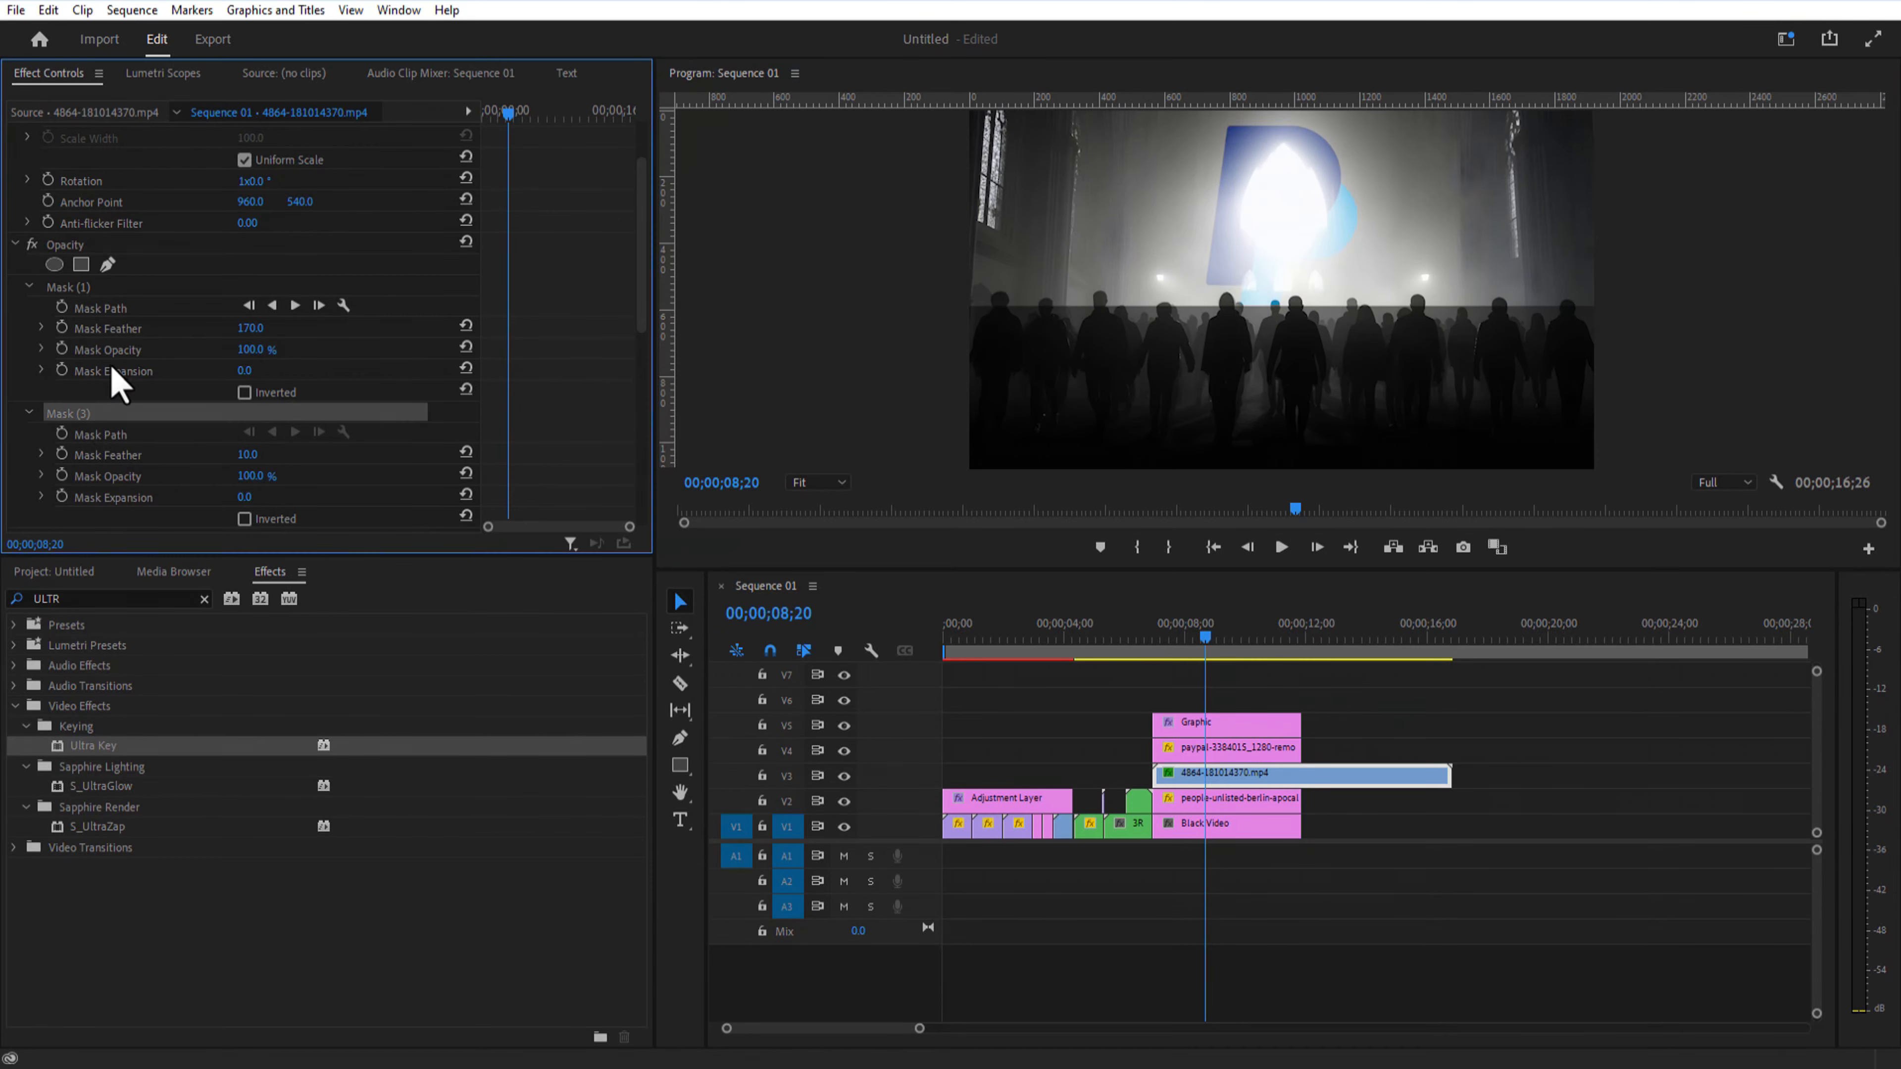
{"action": "left_click", "coordinate": [88, 289]}
{"action": "key", "text": "Delete"}
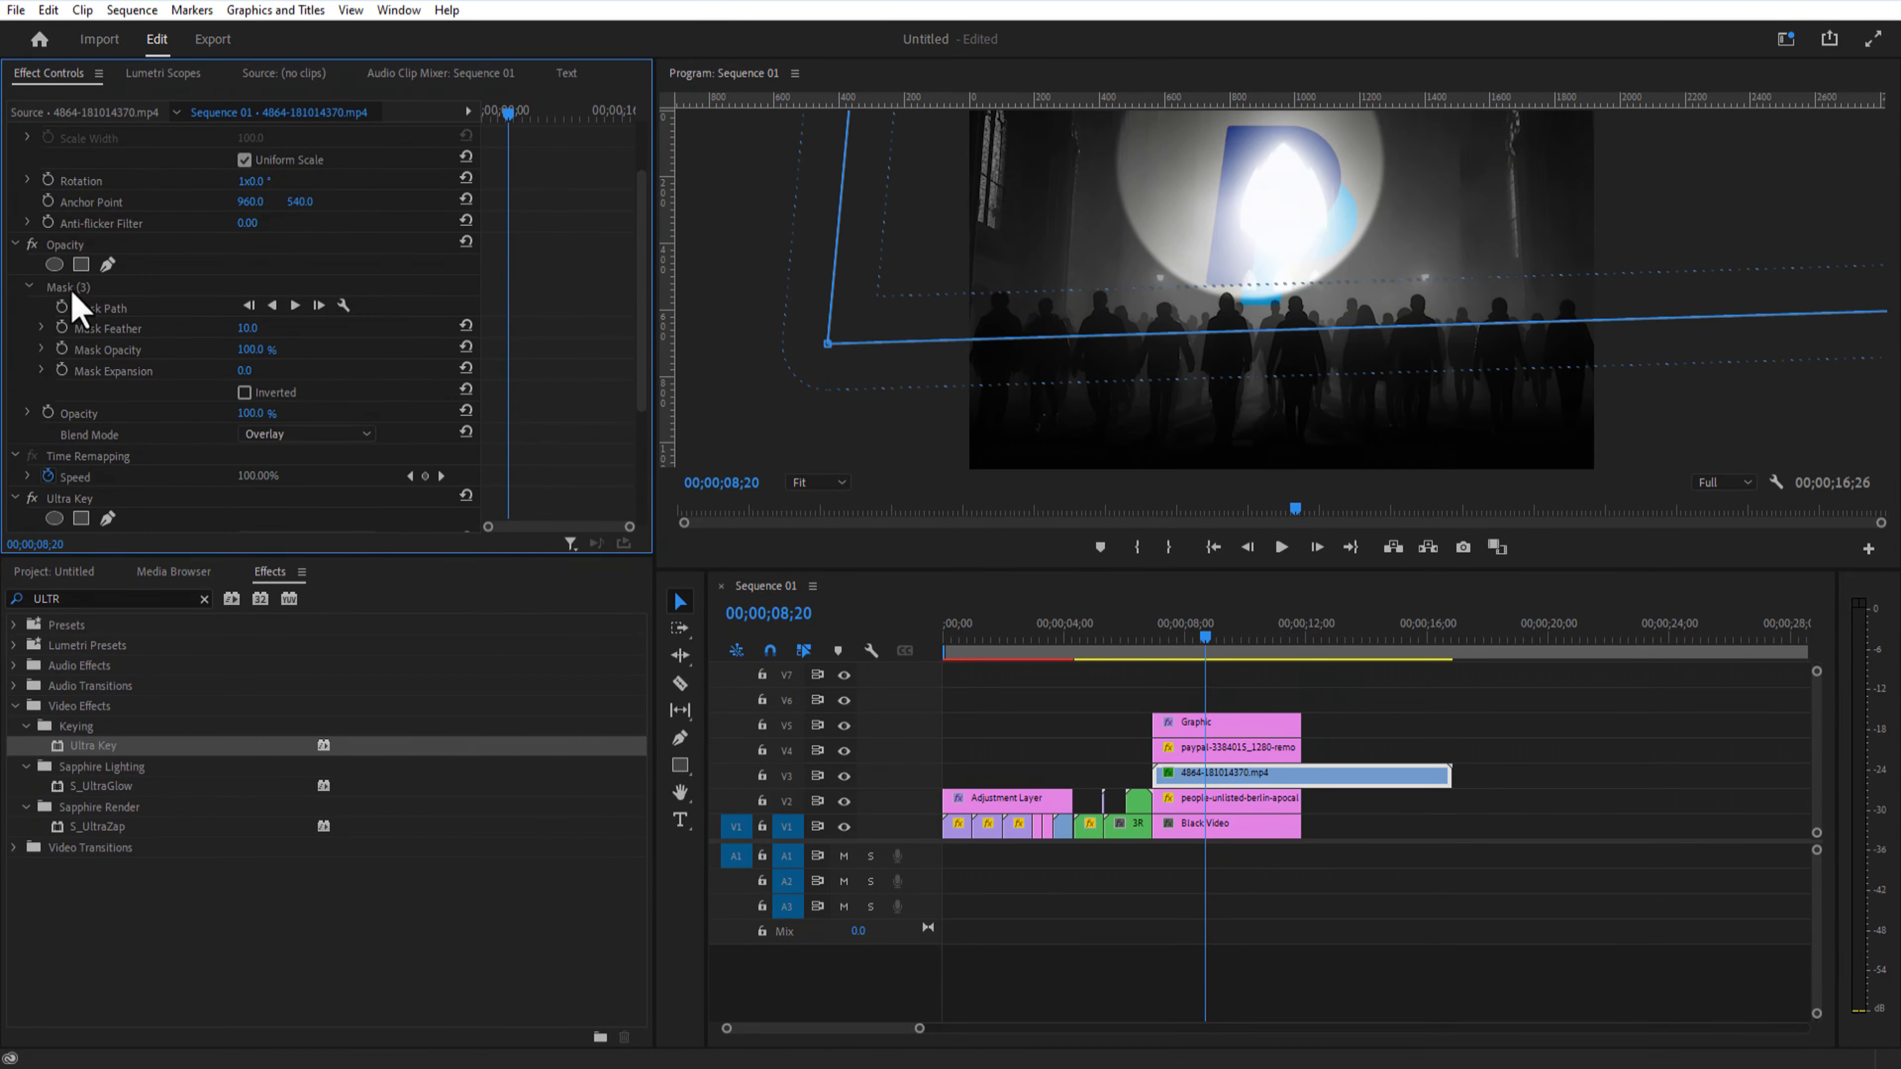
Step: Adjust the elliptical mask around the logo's glow and soften it with a Mask Feather of 100
{"action": "left_click_drag", "start_coordinate": [1243, 221], "coordinate": [1122, 176]}
{"action": "left_click", "coordinate": [1340, 725]}
{"action": "left_click", "coordinate": [1339, 776]}
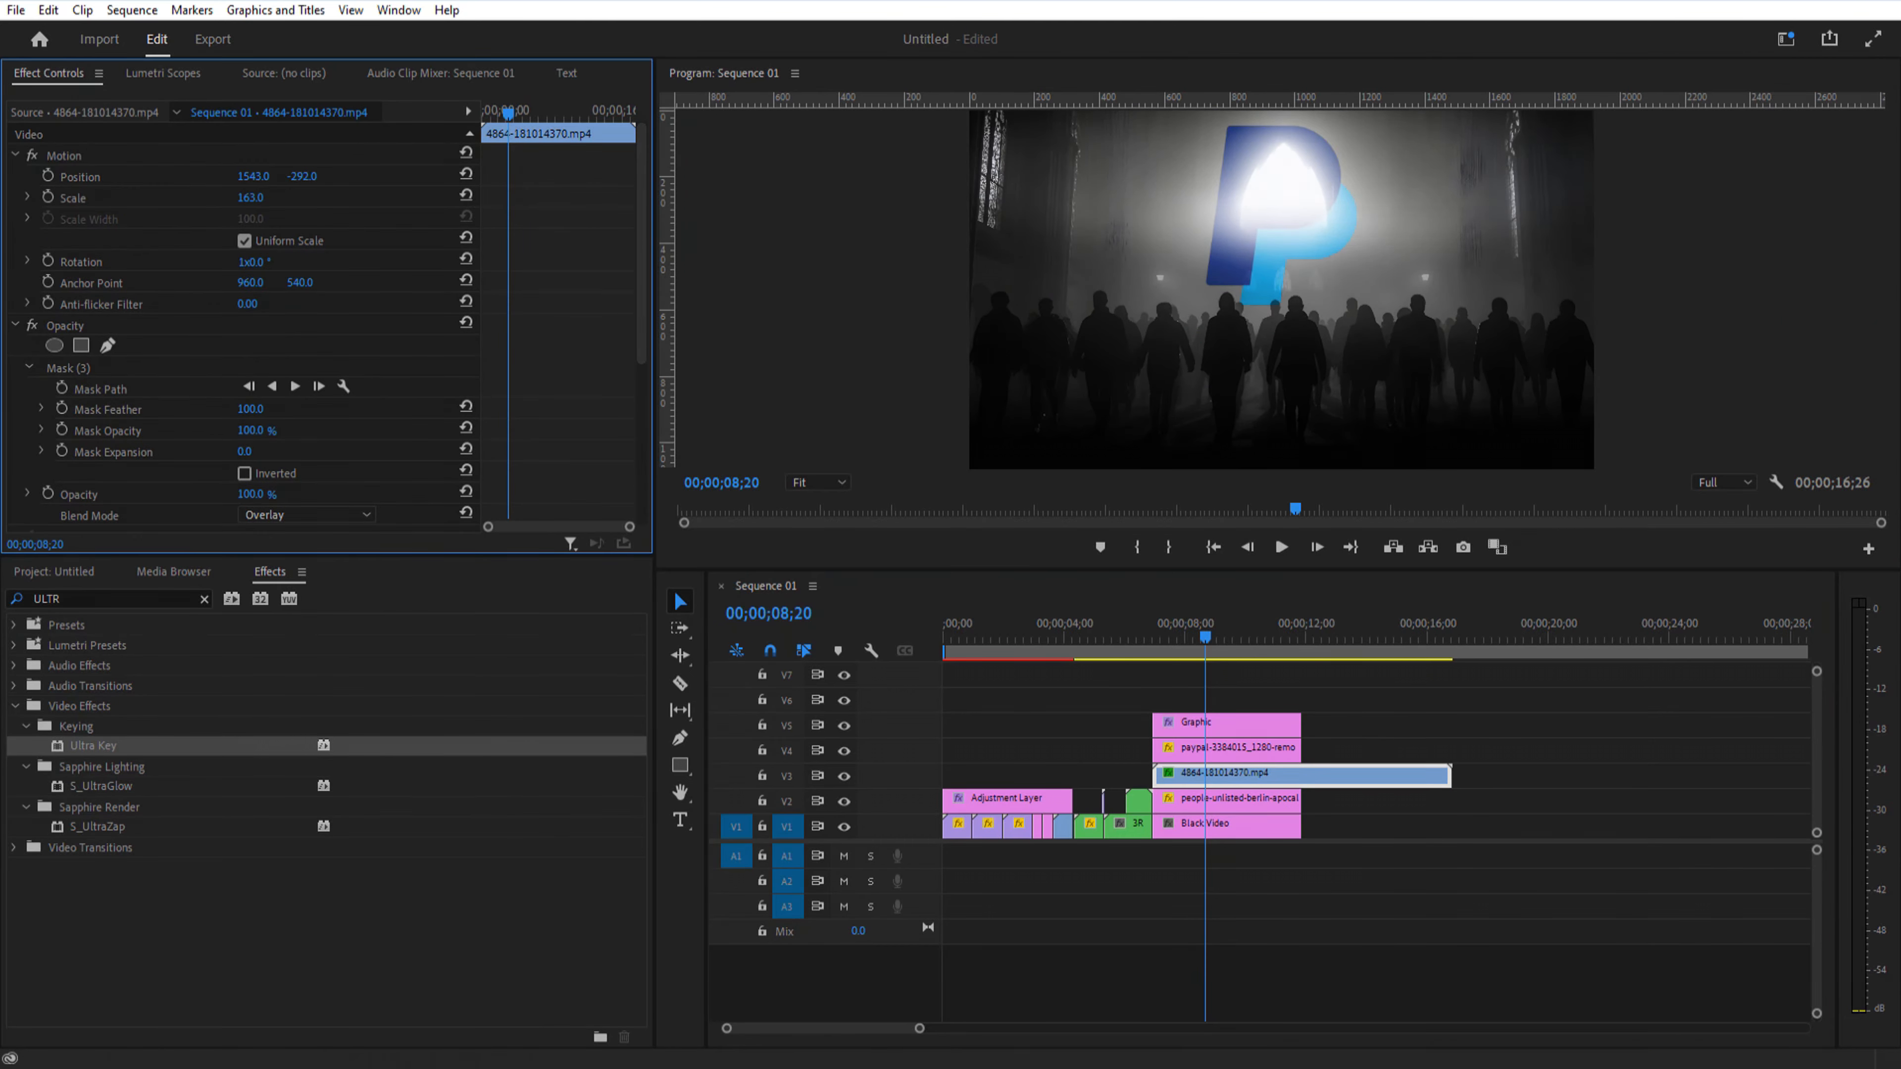
Step: Split the light video on V3 at 9;04 and delete the part after the cut
{"action": "left_click_drag", "start_coordinate": [1176, 638], "coordinate": [1225, 777]}
{"action": "left_click", "coordinate": [680, 683]}
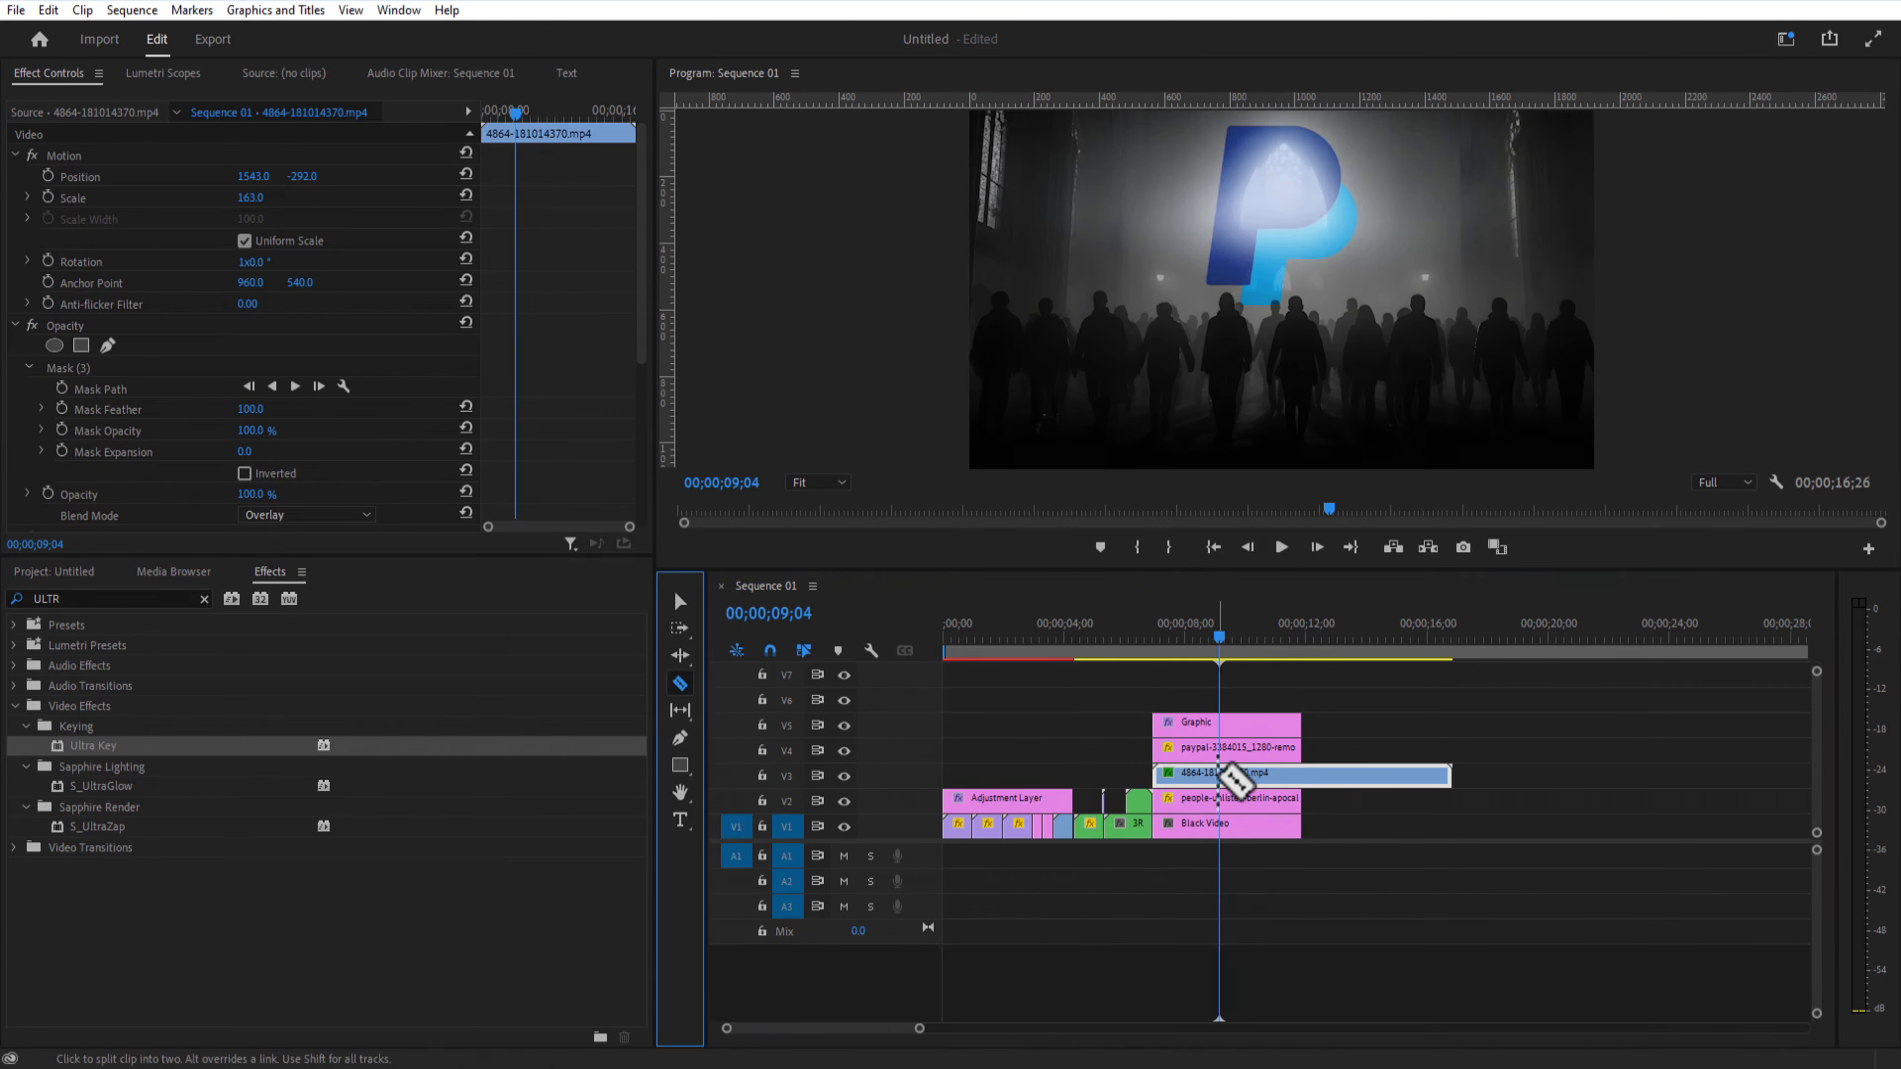
{"action": "left_click", "coordinate": [1220, 776]}
{"action": "left_click", "coordinate": [679, 601]}
{"action": "left_click", "coordinate": [1283, 779]}
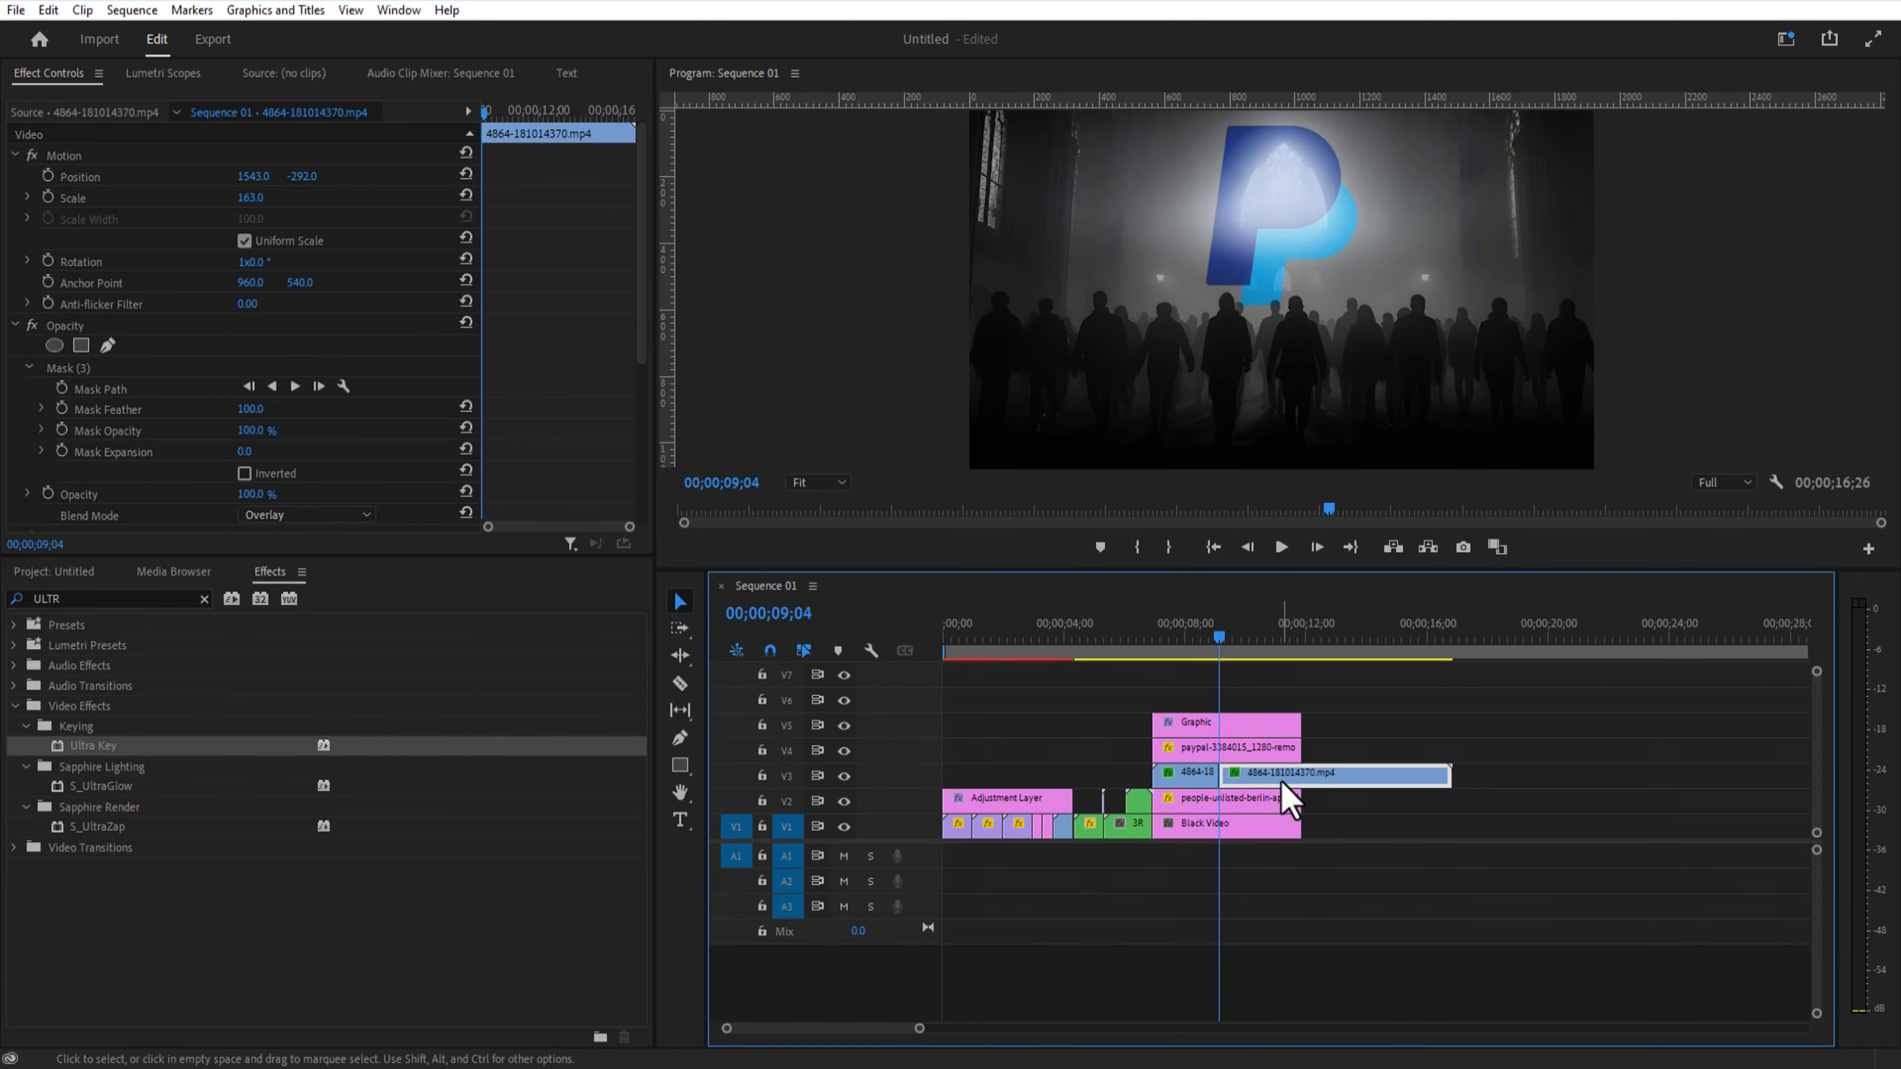
{"action": "key", "text": "Delete"}
Step: Duplicate the trimmed light clip directly after itself on V3 and turn on Reverse Speed for the copy
{"action": "left_click", "coordinate": [1194, 775]}
{"action": "left_click_drag", "start_coordinate": [1193, 780], "coordinate": [1260, 777]}
{"action": "right_click", "coordinate": [1260, 777]}
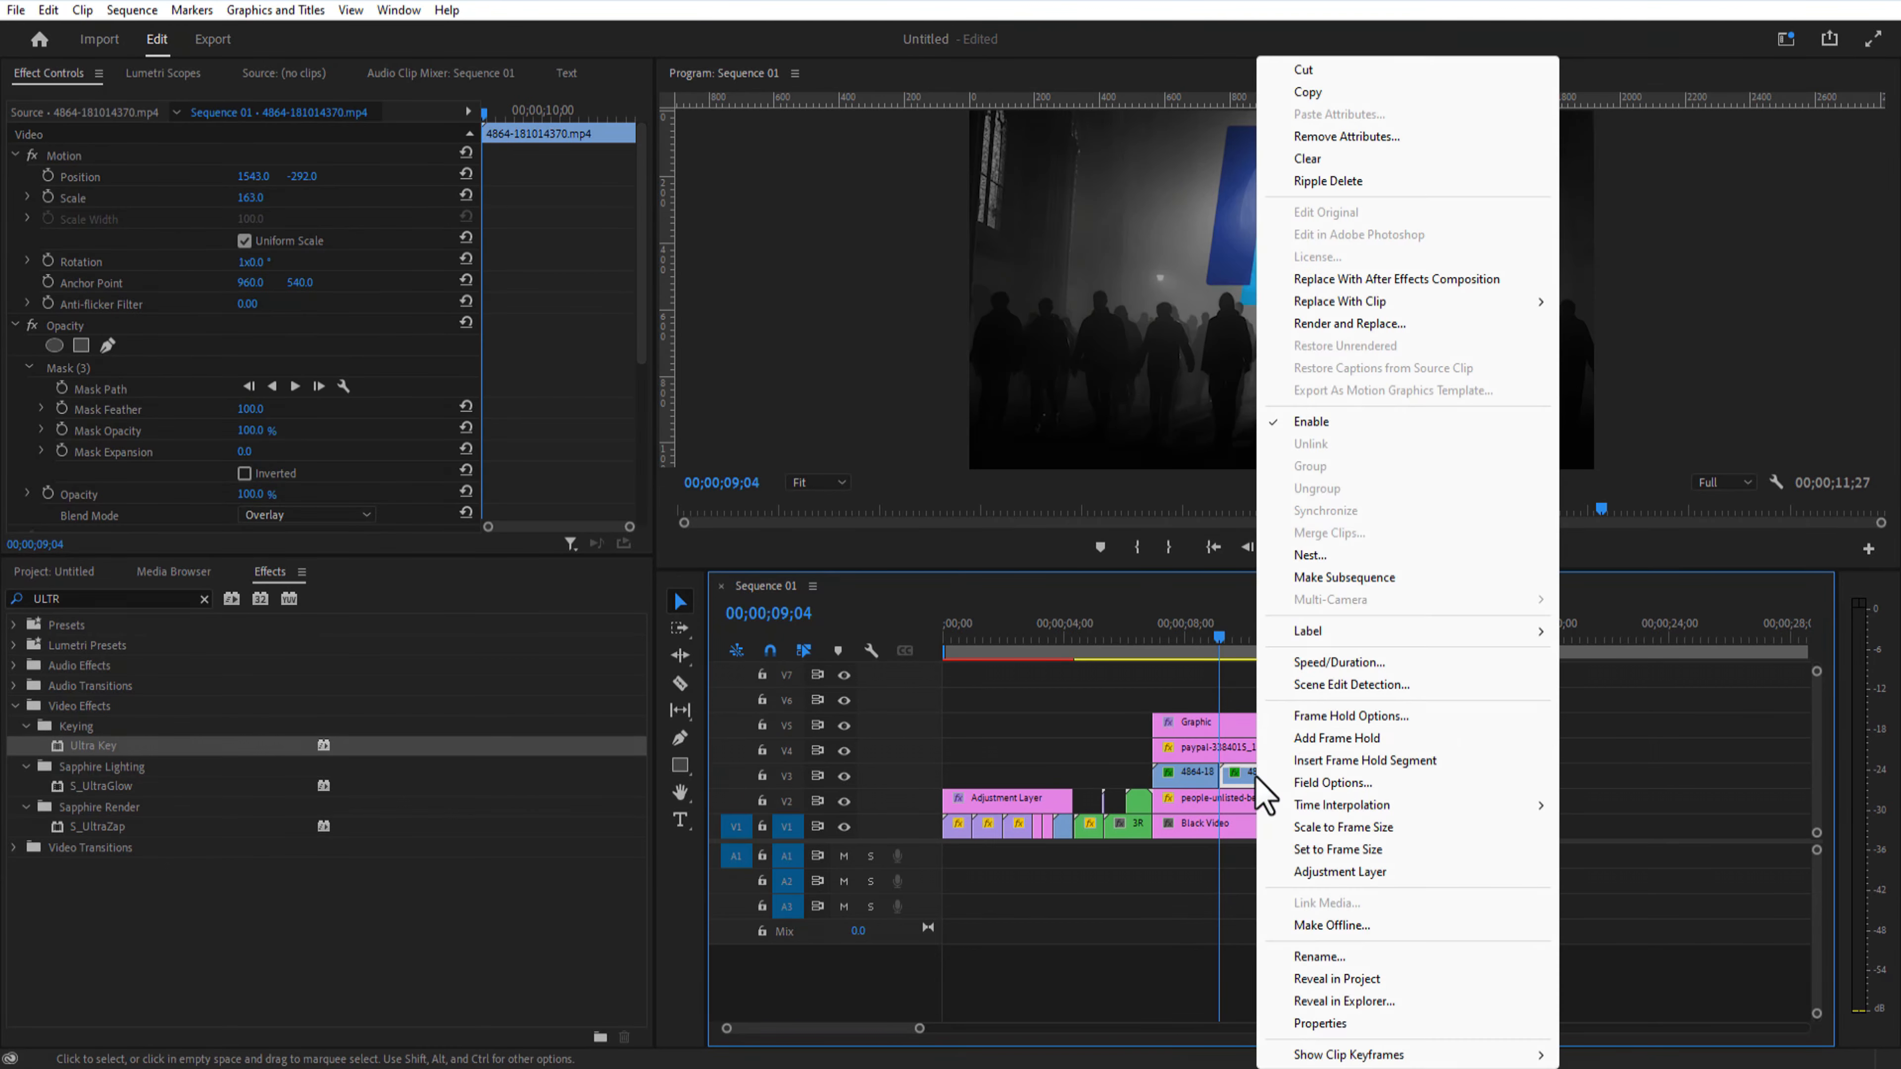
{"action": "left_click", "coordinate": [1341, 662]}
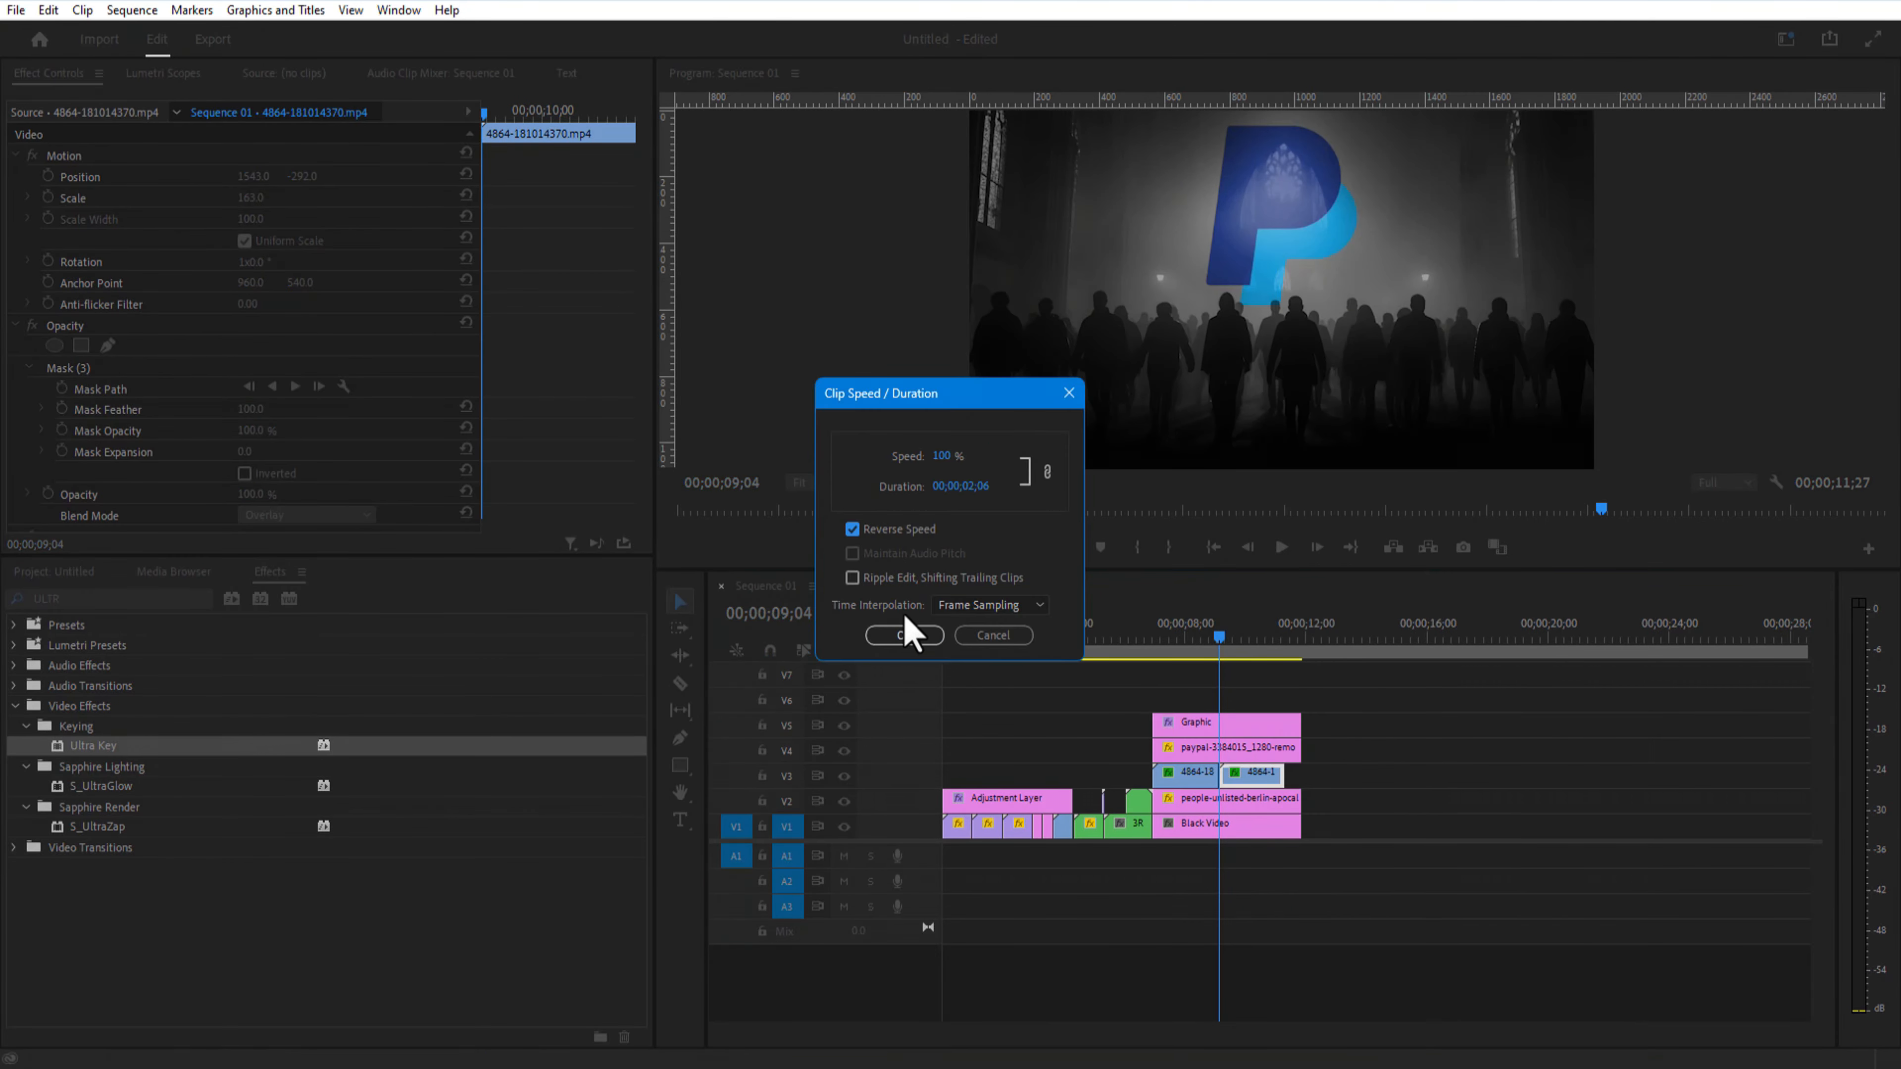
Step: Apply reverse speed to the second 4864-181014370.mp4 clip on V3, and add a copy behind it with reverse speed turned off
{"action": "left_click", "coordinate": [904, 635]}
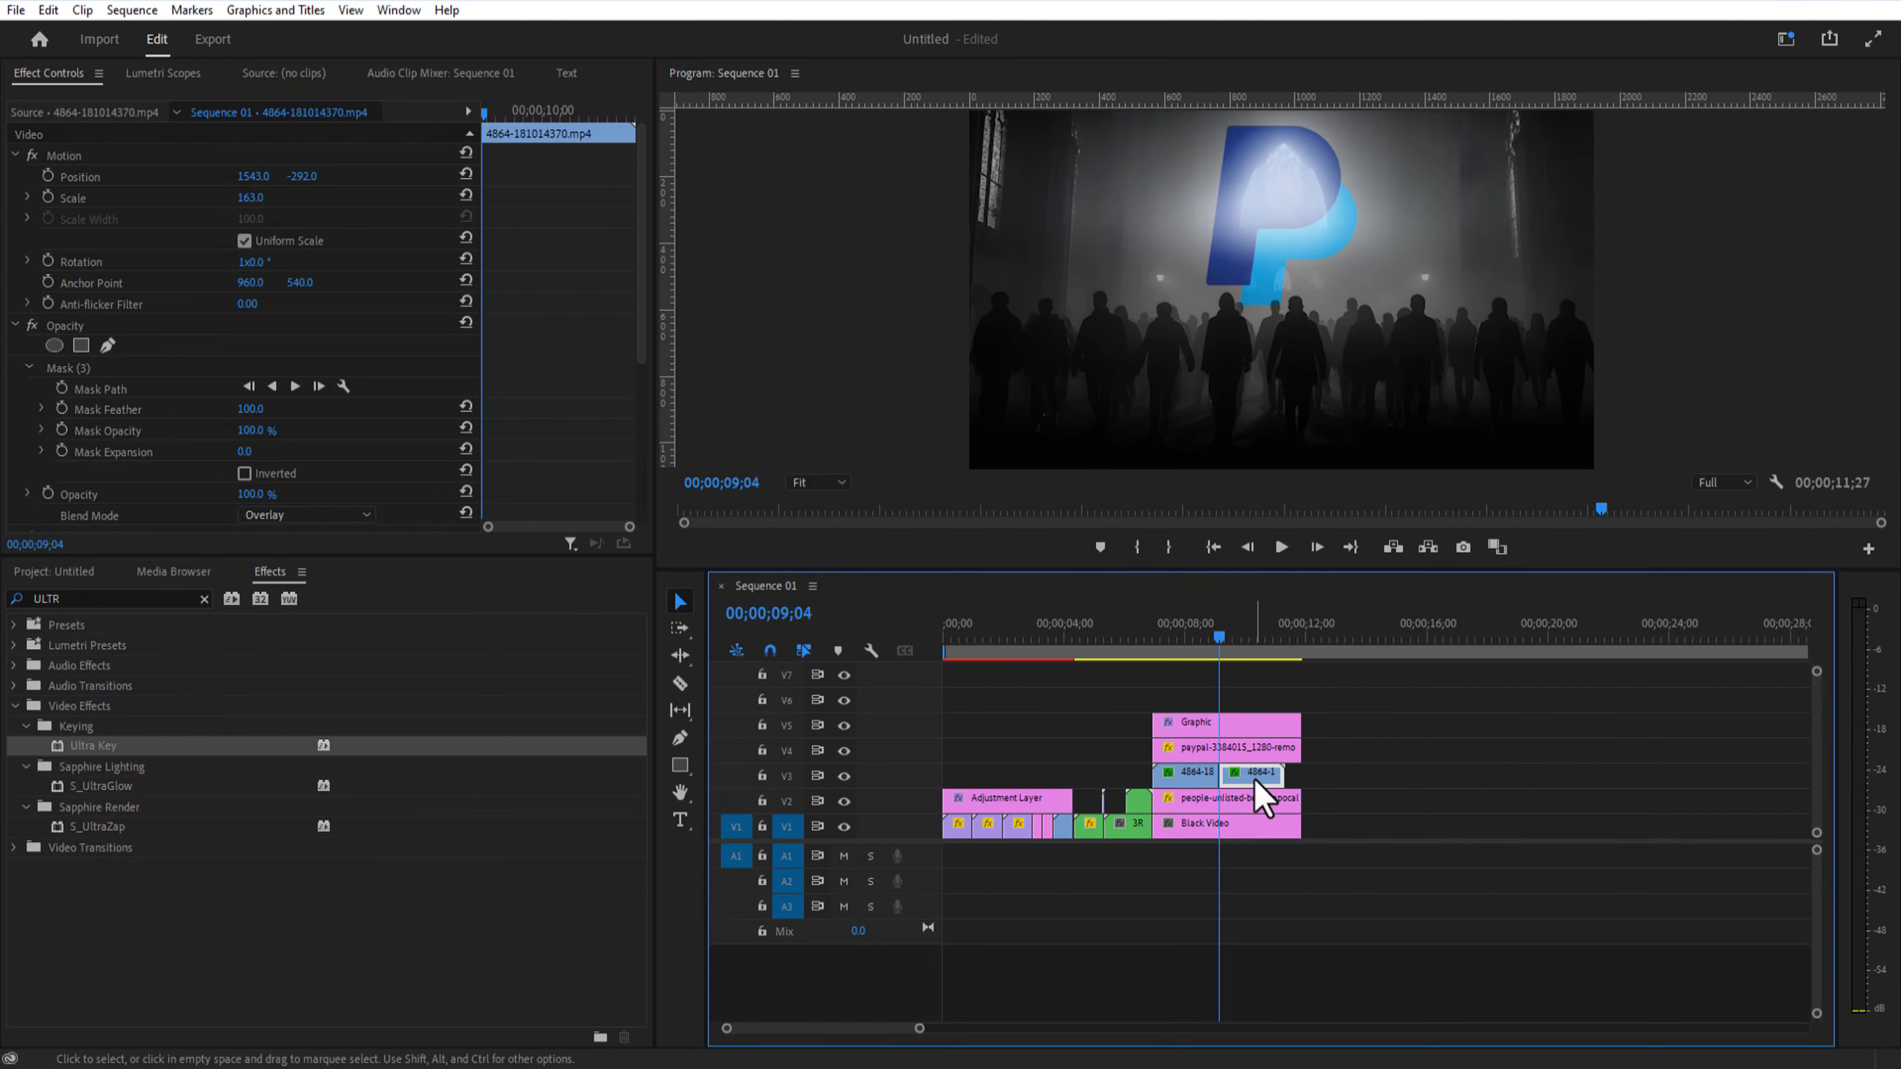
{"action": "mouse_move", "coordinate": [1258, 783]}
{"action": "left_mouse_down"}
{"action": "mouse_move", "coordinate": [1319, 781]}
{"action": "mouse_move", "coordinate": [1291, 793]}
{"action": "left_mouse_up"}
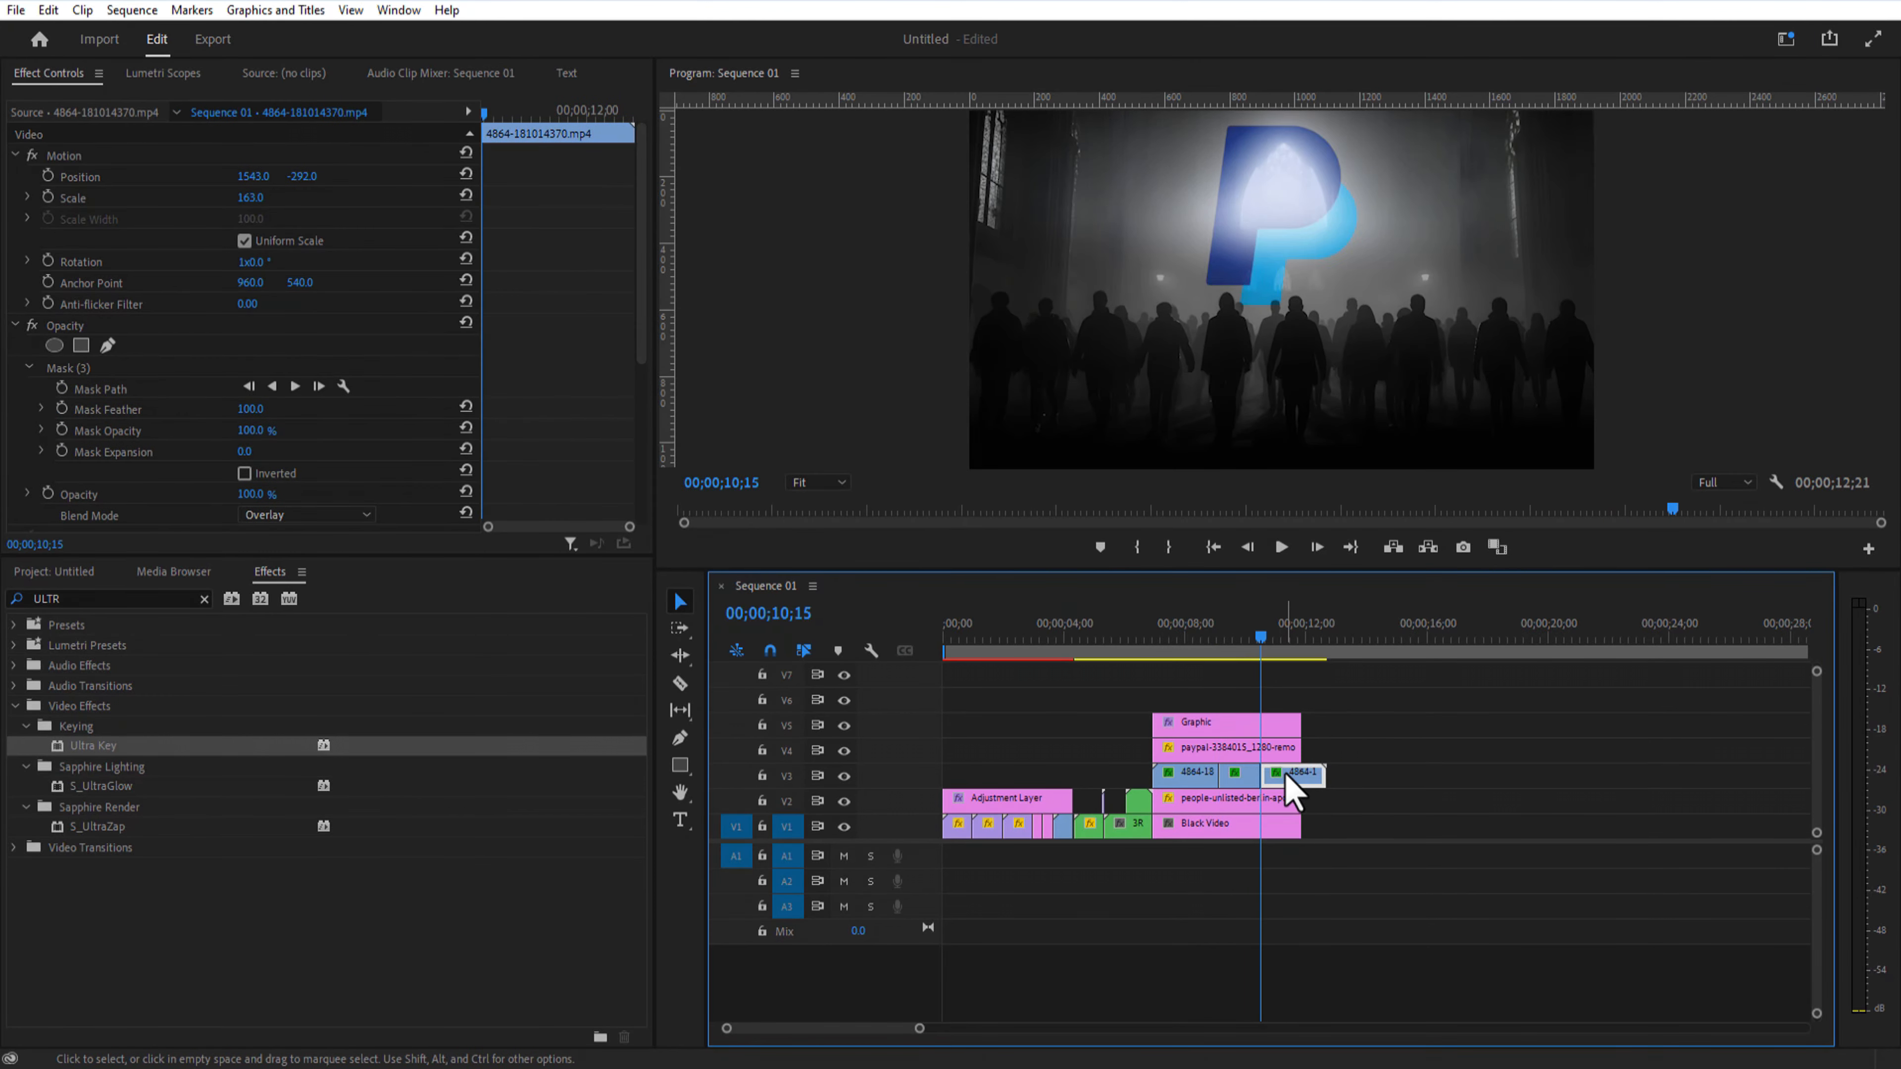
{"action": "right_click", "coordinate": [1280, 772]}
{"action": "left_click", "coordinate": [1370, 660]}
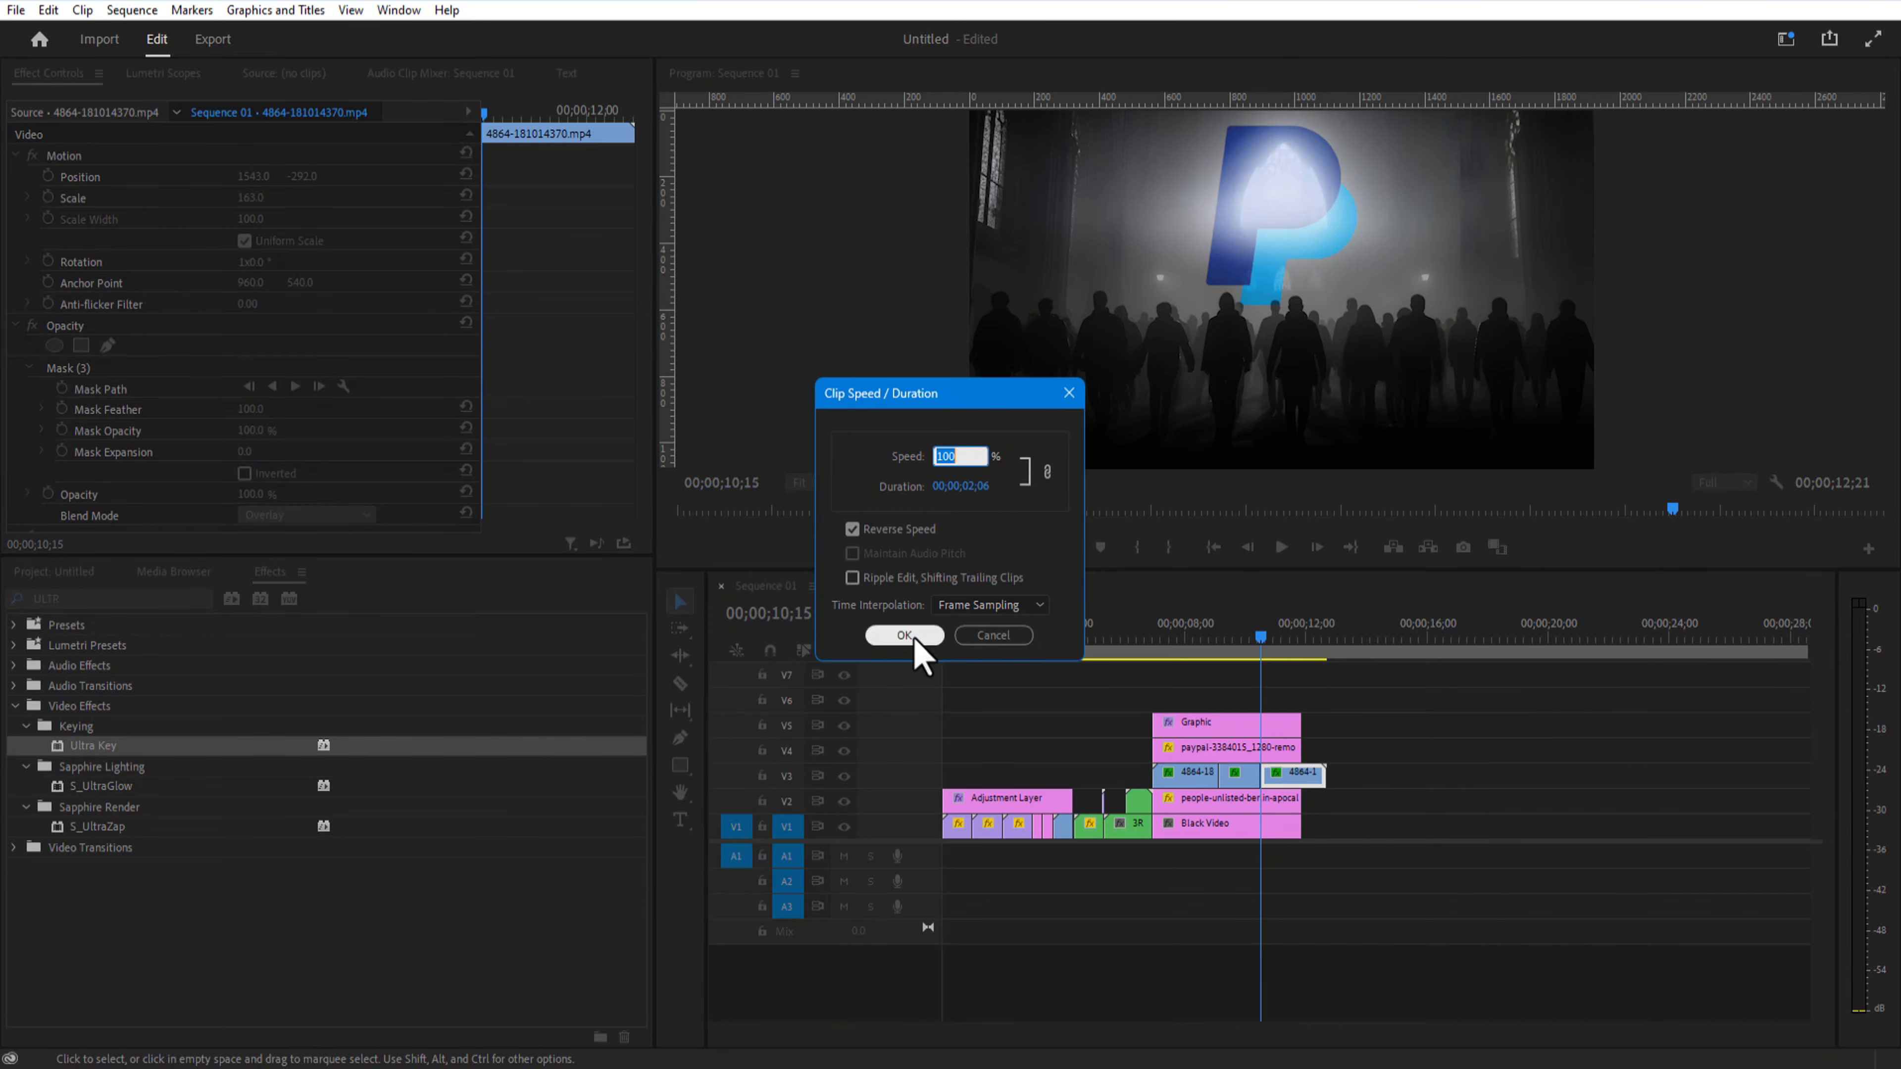
{"action": "left_click", "coordinate": [853, 529]}
{"action": "left_click", "coordinate": [904, 635]}
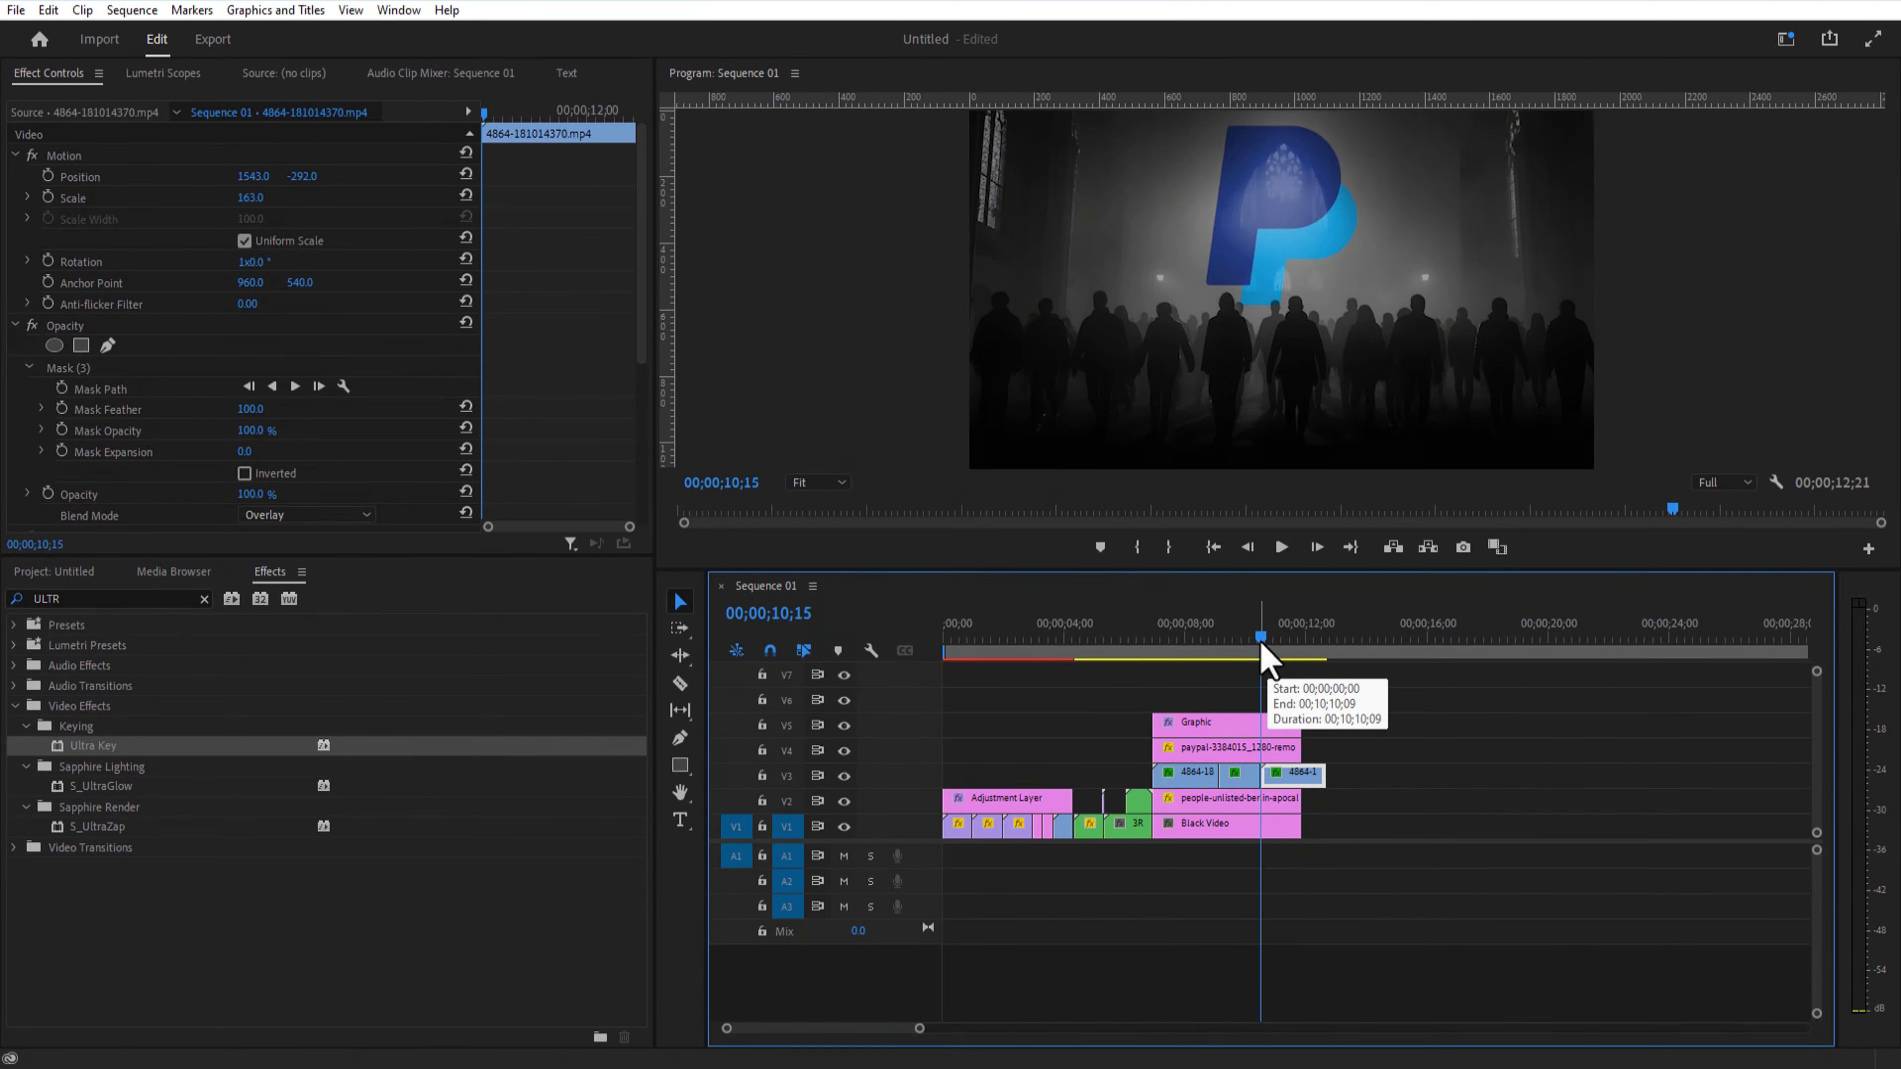
Step: Trim the last 4864-181014370.mp4 clip on V3 to end at 00;00;11;27, level with the other clips of the scene
{"action": "left_click_drag", "start_coordinate": [1264, 642], "coordinate": [1392, 662]}
{"action": "key", "text": "="}
{"action": "key", "text": "="}
{"action": "key", "text": "="}
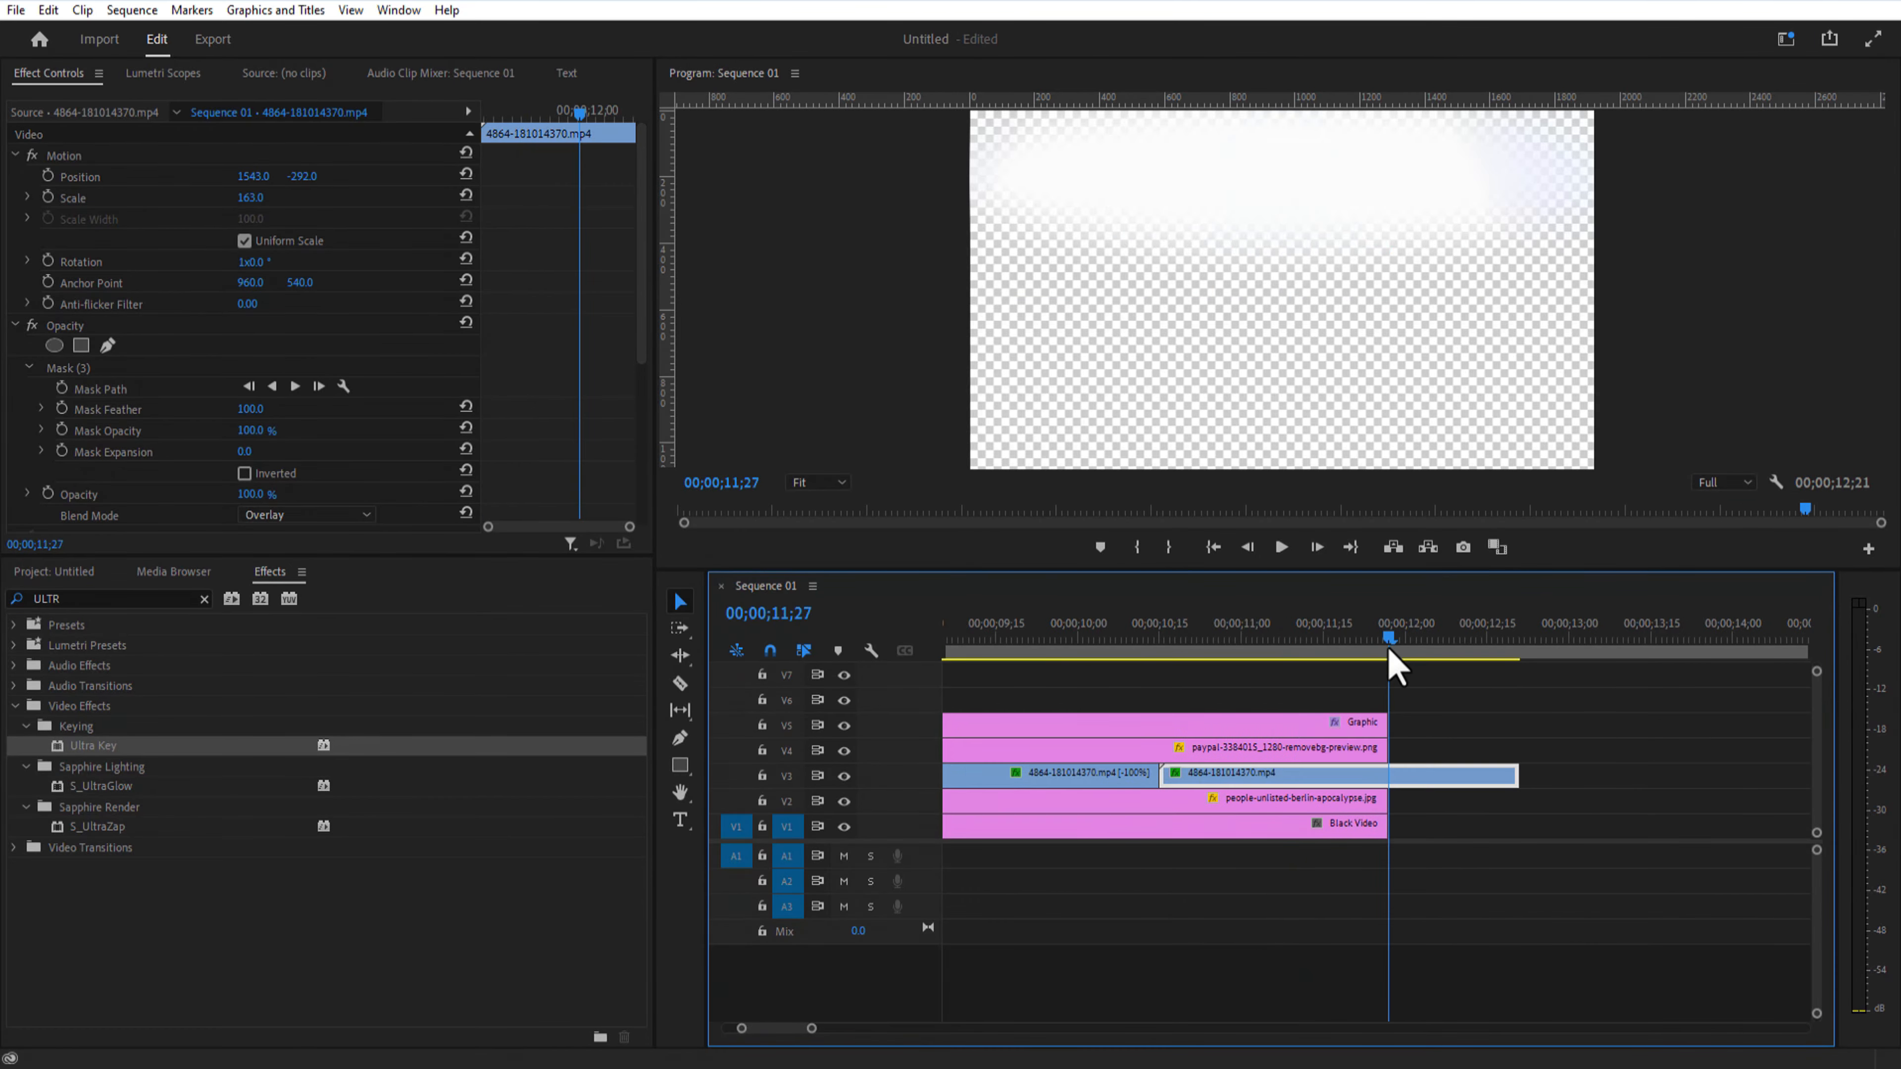
{"action": "left_click_drag", "start_coordinate": [1515, 777], "coordinate": [1387, 777]}
{"action": "left_click_drag", "start_coordinate": [825, 1028], "coordinate": [905, 1028]}
Step: Set the blend mode of the white dust particles clip on V6 to Lighten and preview the scene
{"action": "left_click_drag", "start_coordinate": [1191, 650], "coordinate": [1218, 658]}
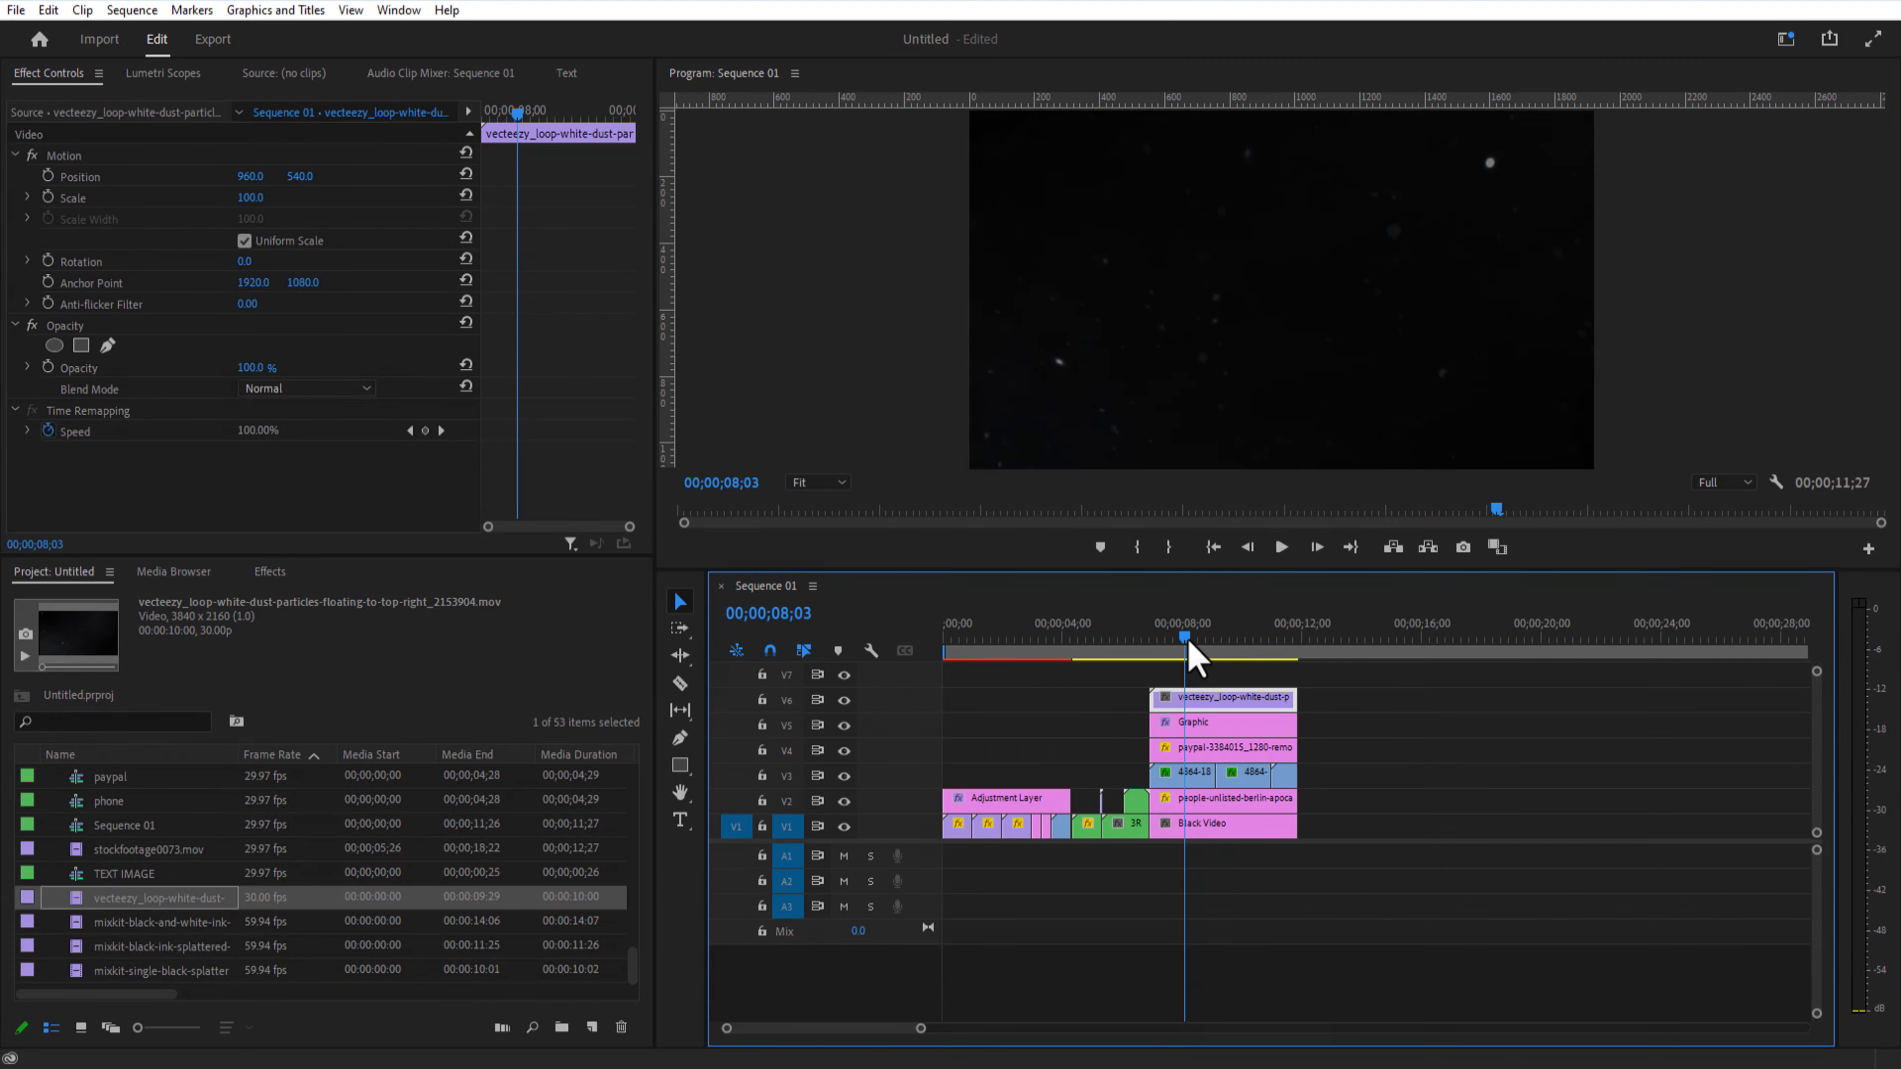
{"action": "left_click_drag", "start_coordinate": [1187, 641], "coordinate": [1160, 649]}
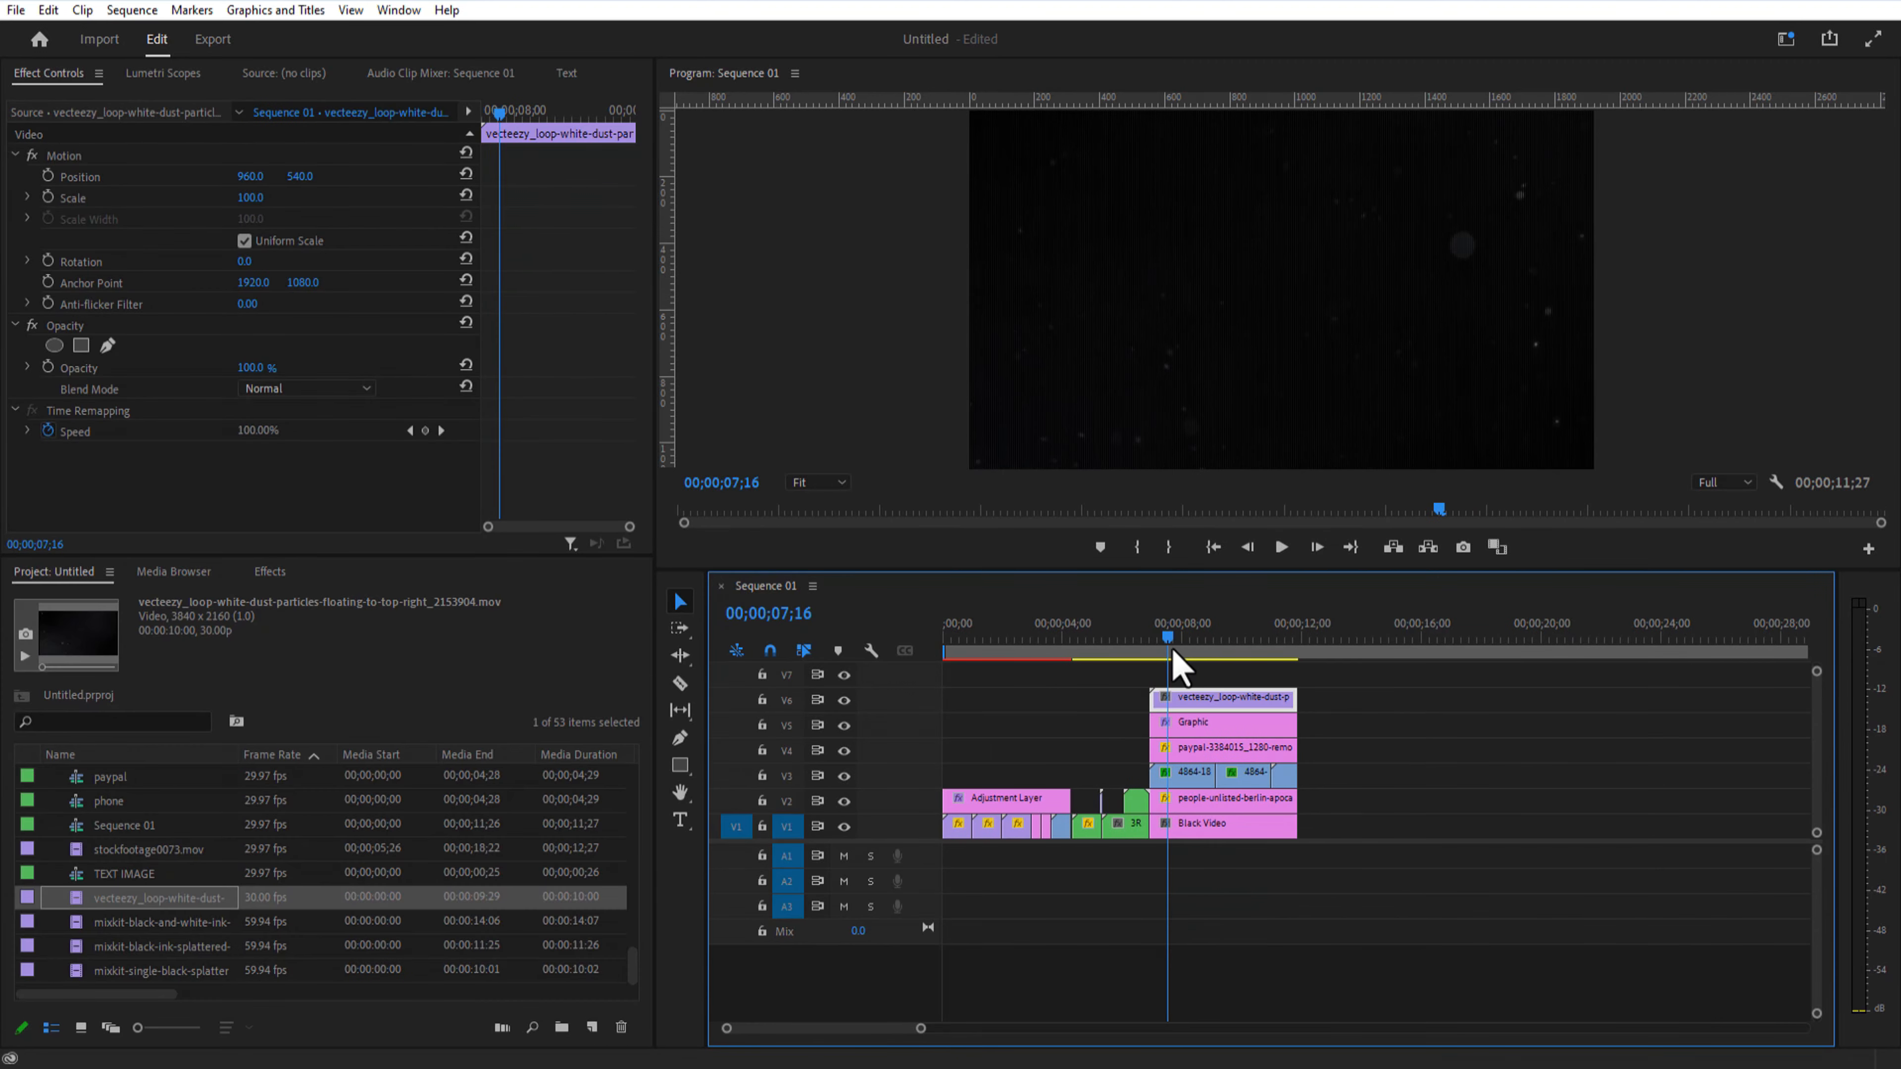
{"action": "left_click", "coordinate": [306, 389]}
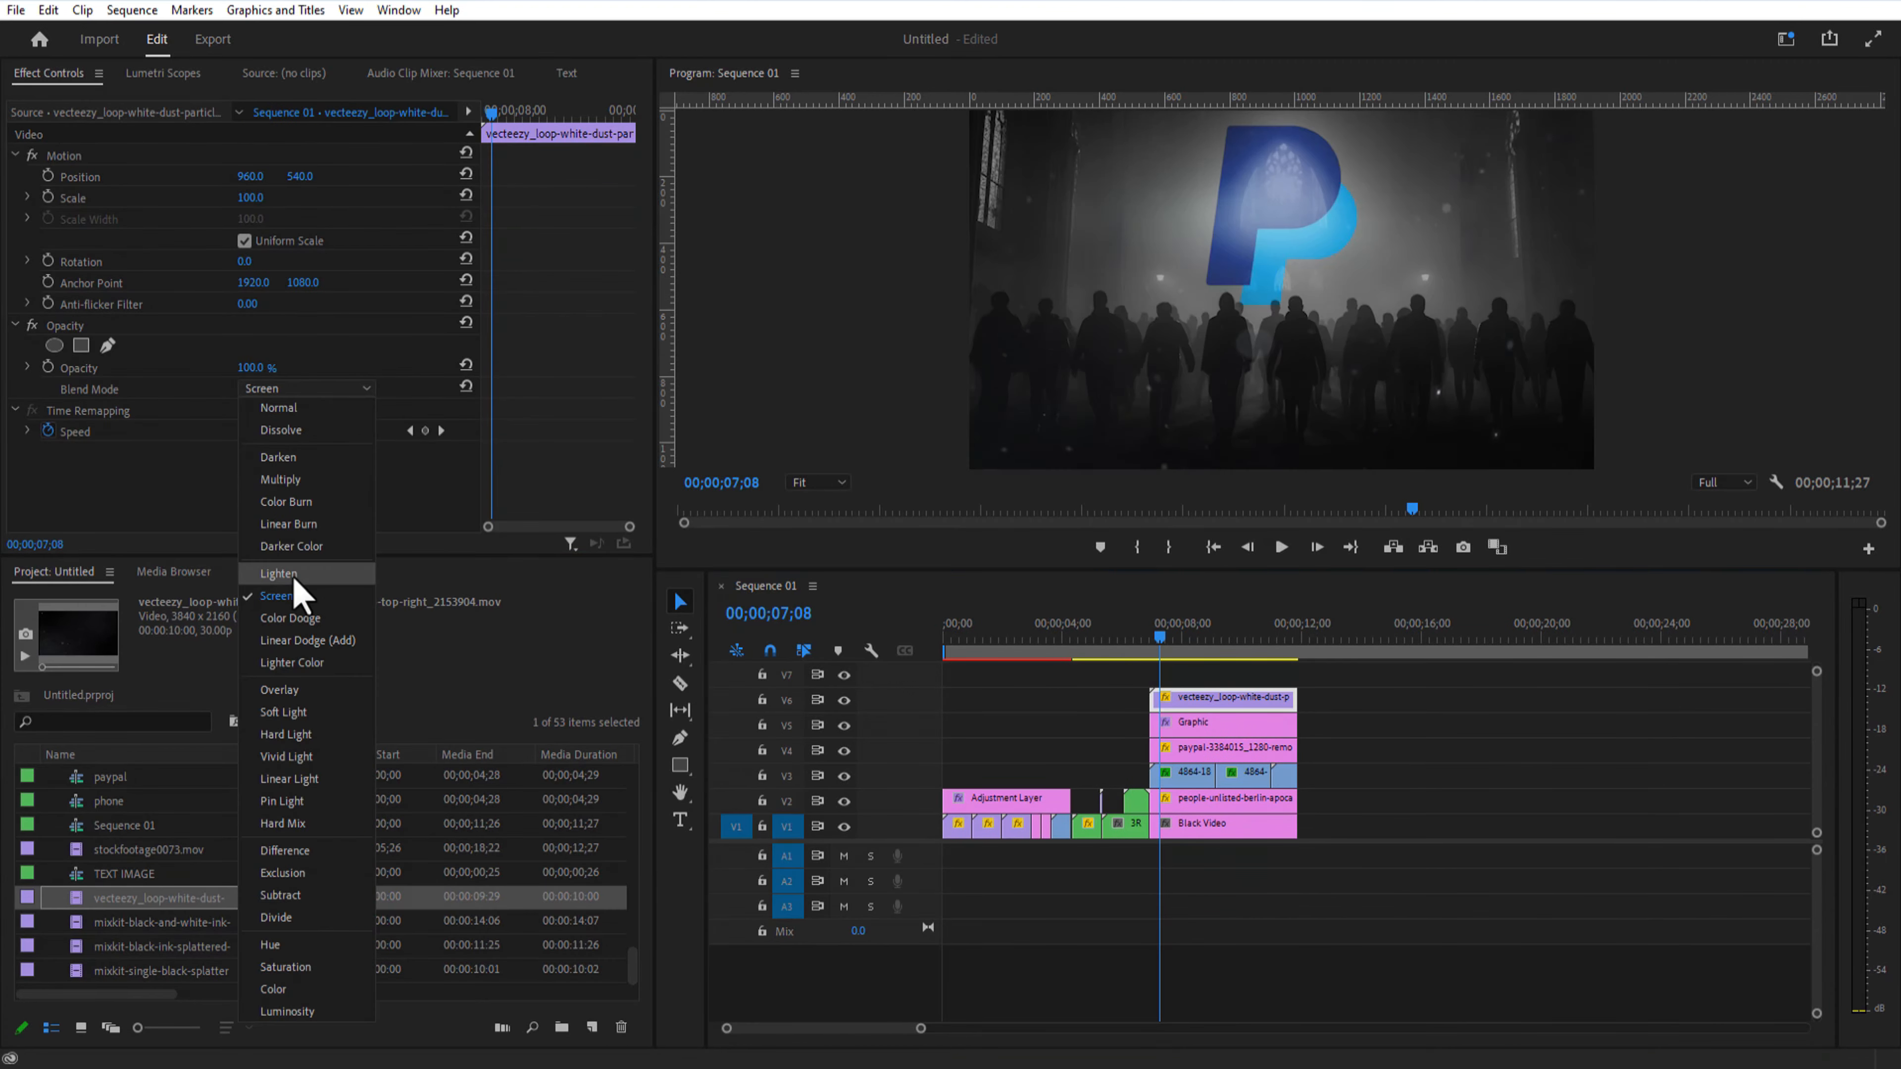
{"action": "left_click", "coordinate": [303, 595]}
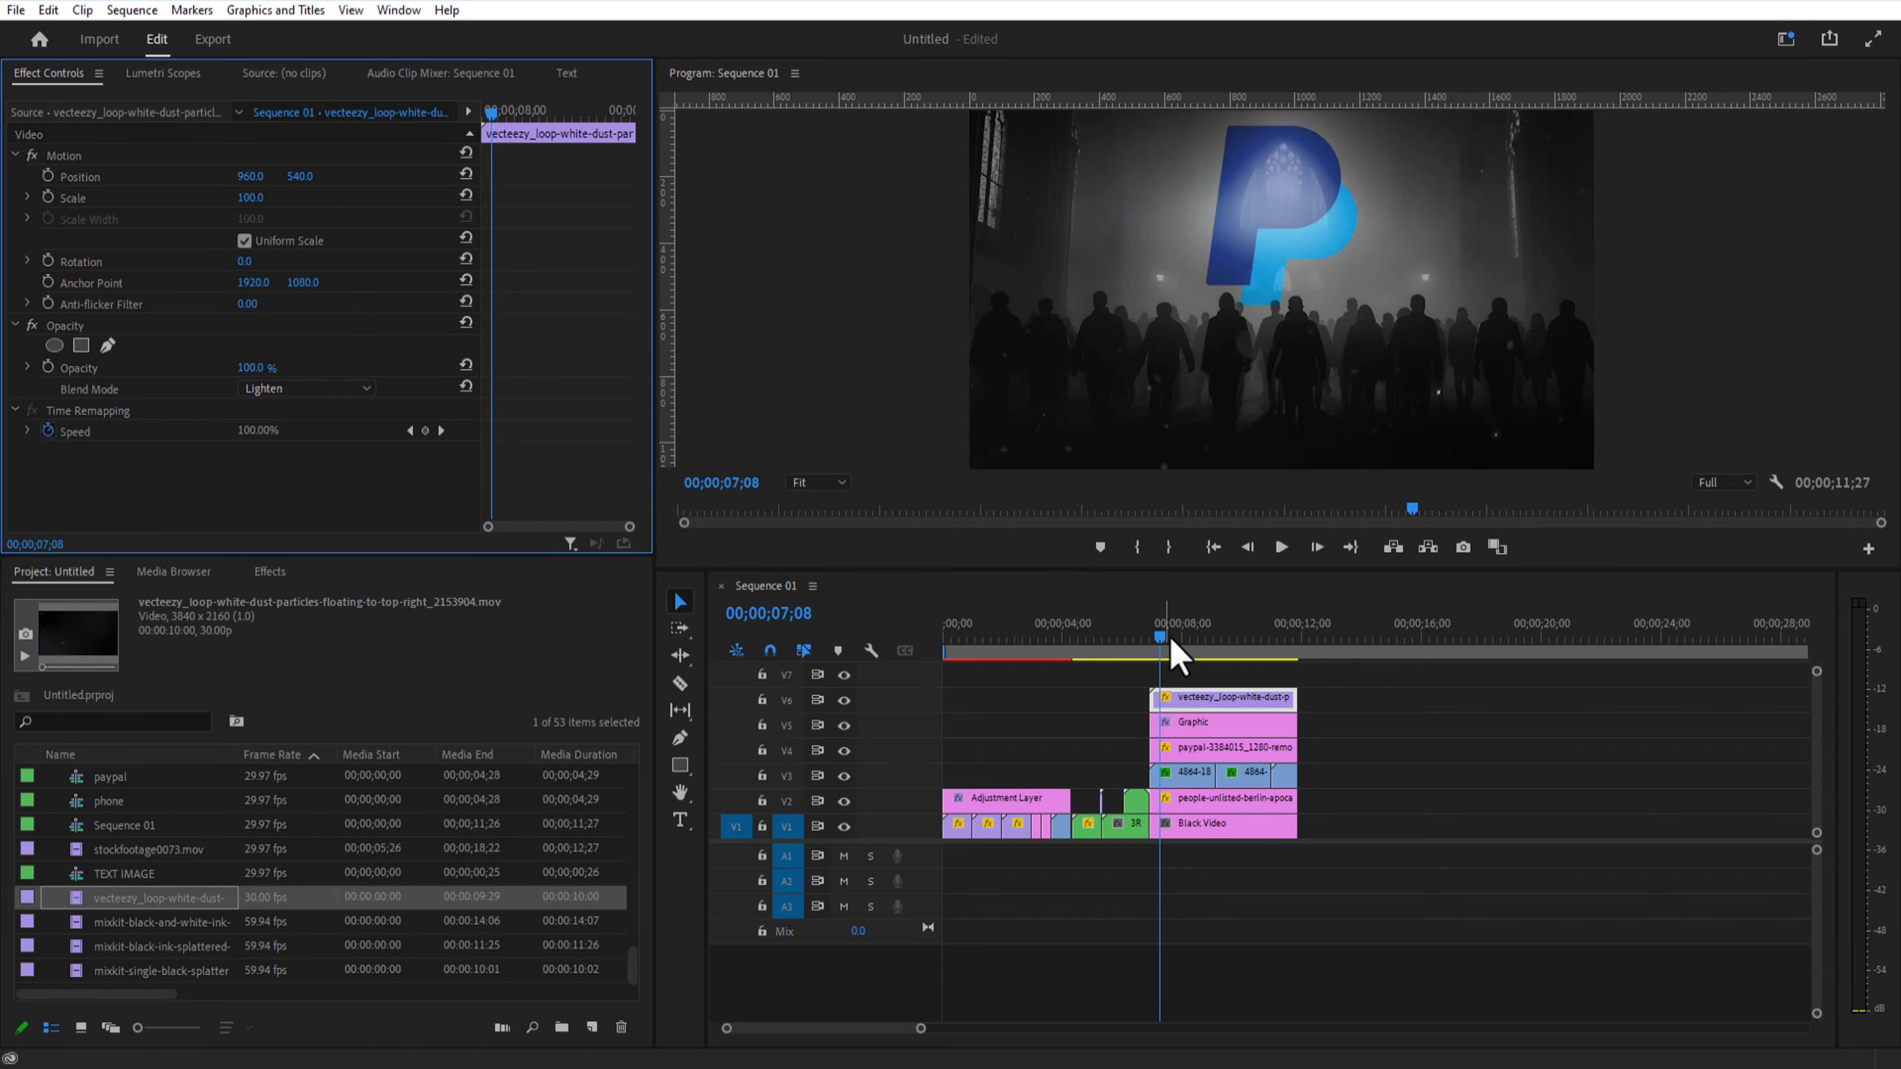
{"action": "left_click_drag", "start_coordinate": [1172, 645], "coordinate": [1212, 650]}
Step: Nest all the stacked clips of the PayPal crowd scene into a sequence named 4TH SCENE
{"action": "left_click_drag", "start_coordinate": [1159, 671], "coordinate": [1252, 807]}
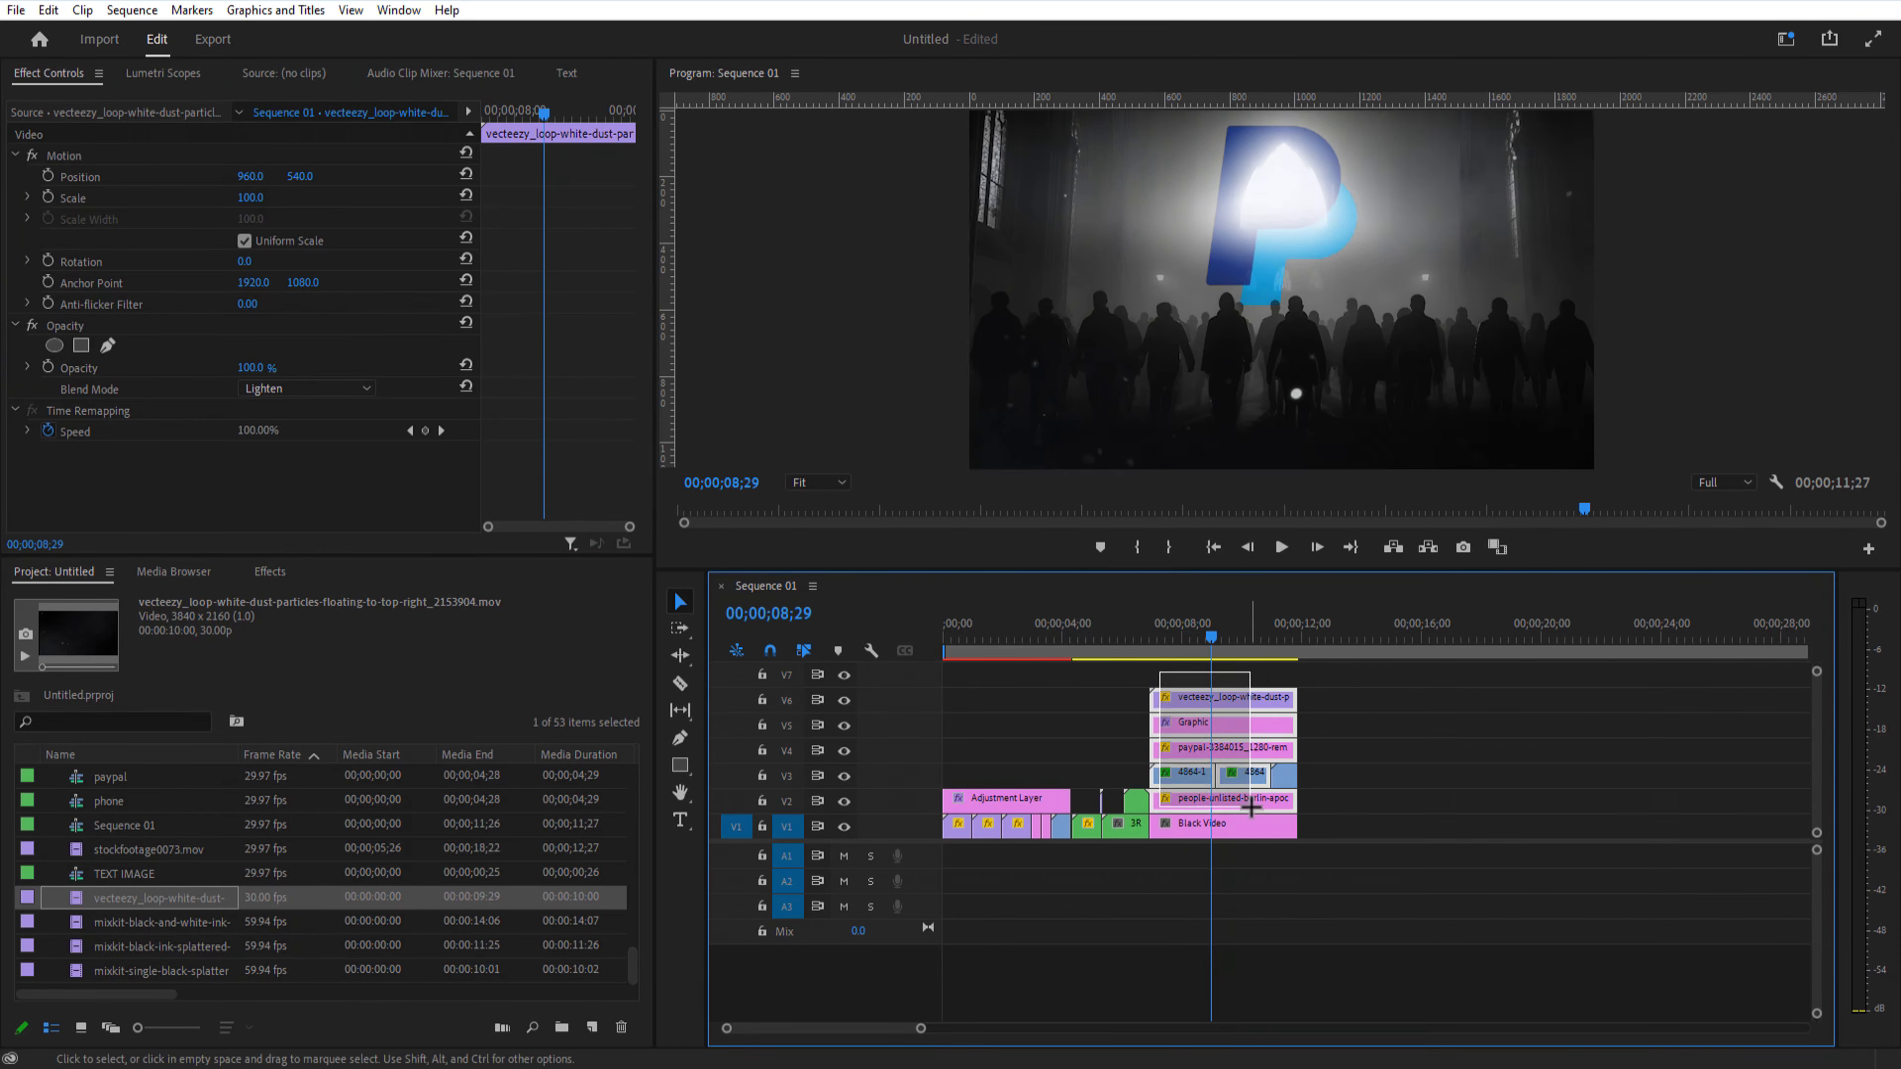
{"action": "left_click_drag", "start_coordinate": [1252, 807], "coordinate": [1257, 824]}
{"action": "right_click", "coordinate": [1258, 824]}
{"action": "left_click", "coordinate": [1310, 509]}
{"action": "type", "text": "4TH SCENE"}
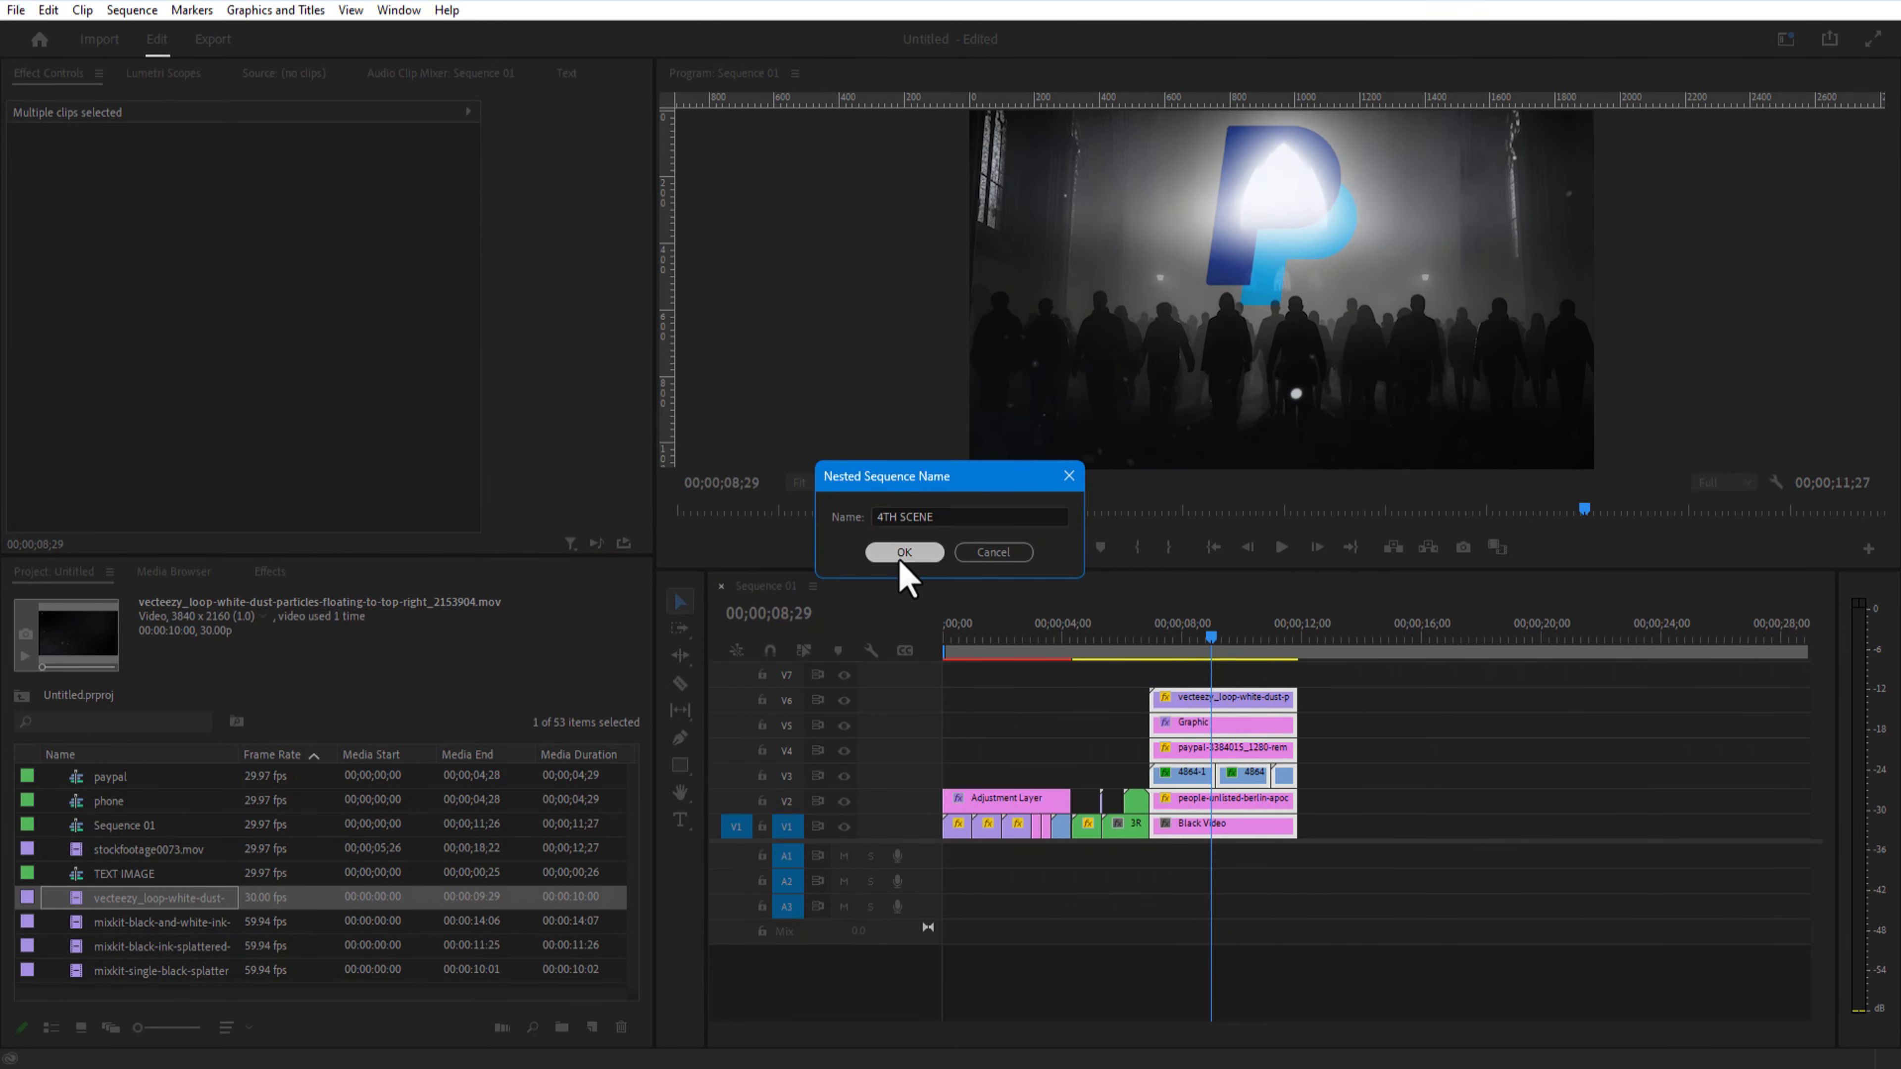
{"action": "left_click", "coordinate": [904, 552]}
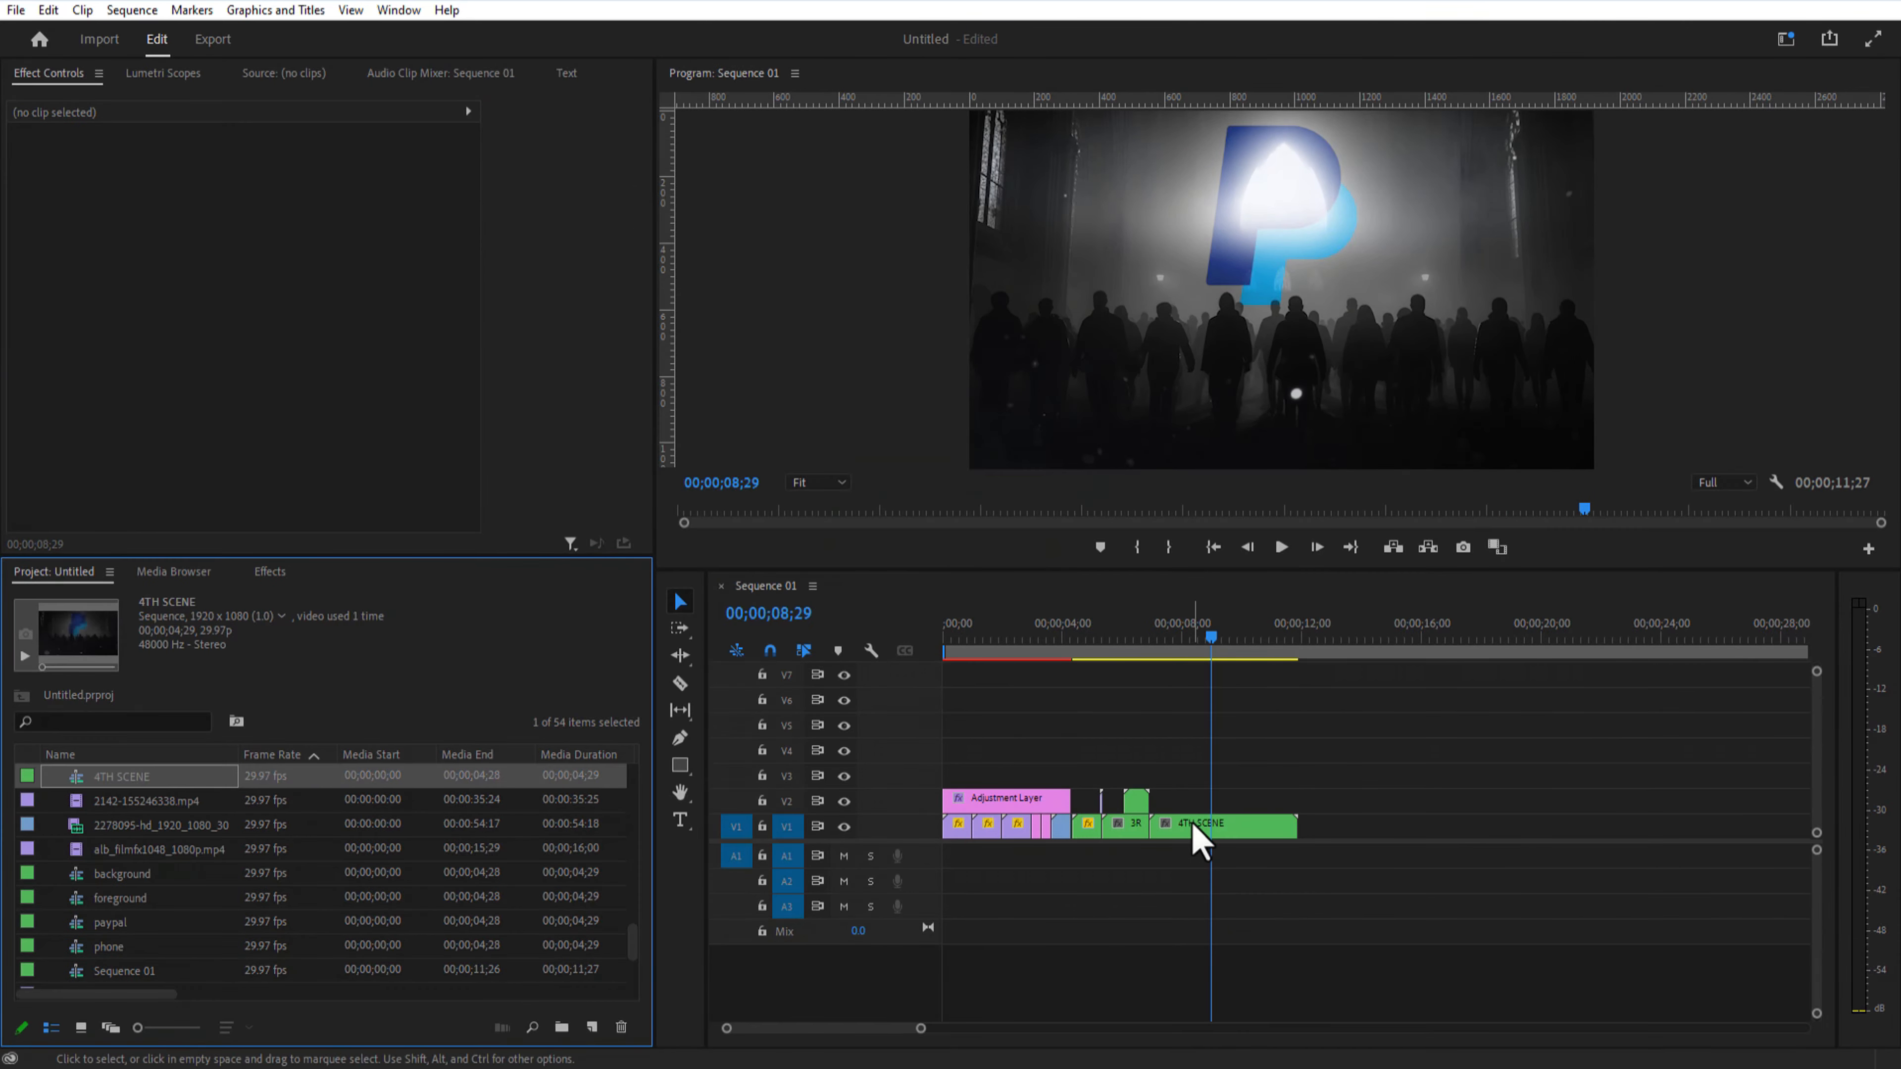
Step: Keyframe the 4TH SCENE clip's scale from 121 at its start down to 100.2 at 00;00;10;13, and play it back
{"action": "left_click", "coordinate": [1197, 826]}
{"action": "left_click_drag", "start_coordinate": [1210, 646], "coordinate": [1150, 649]}
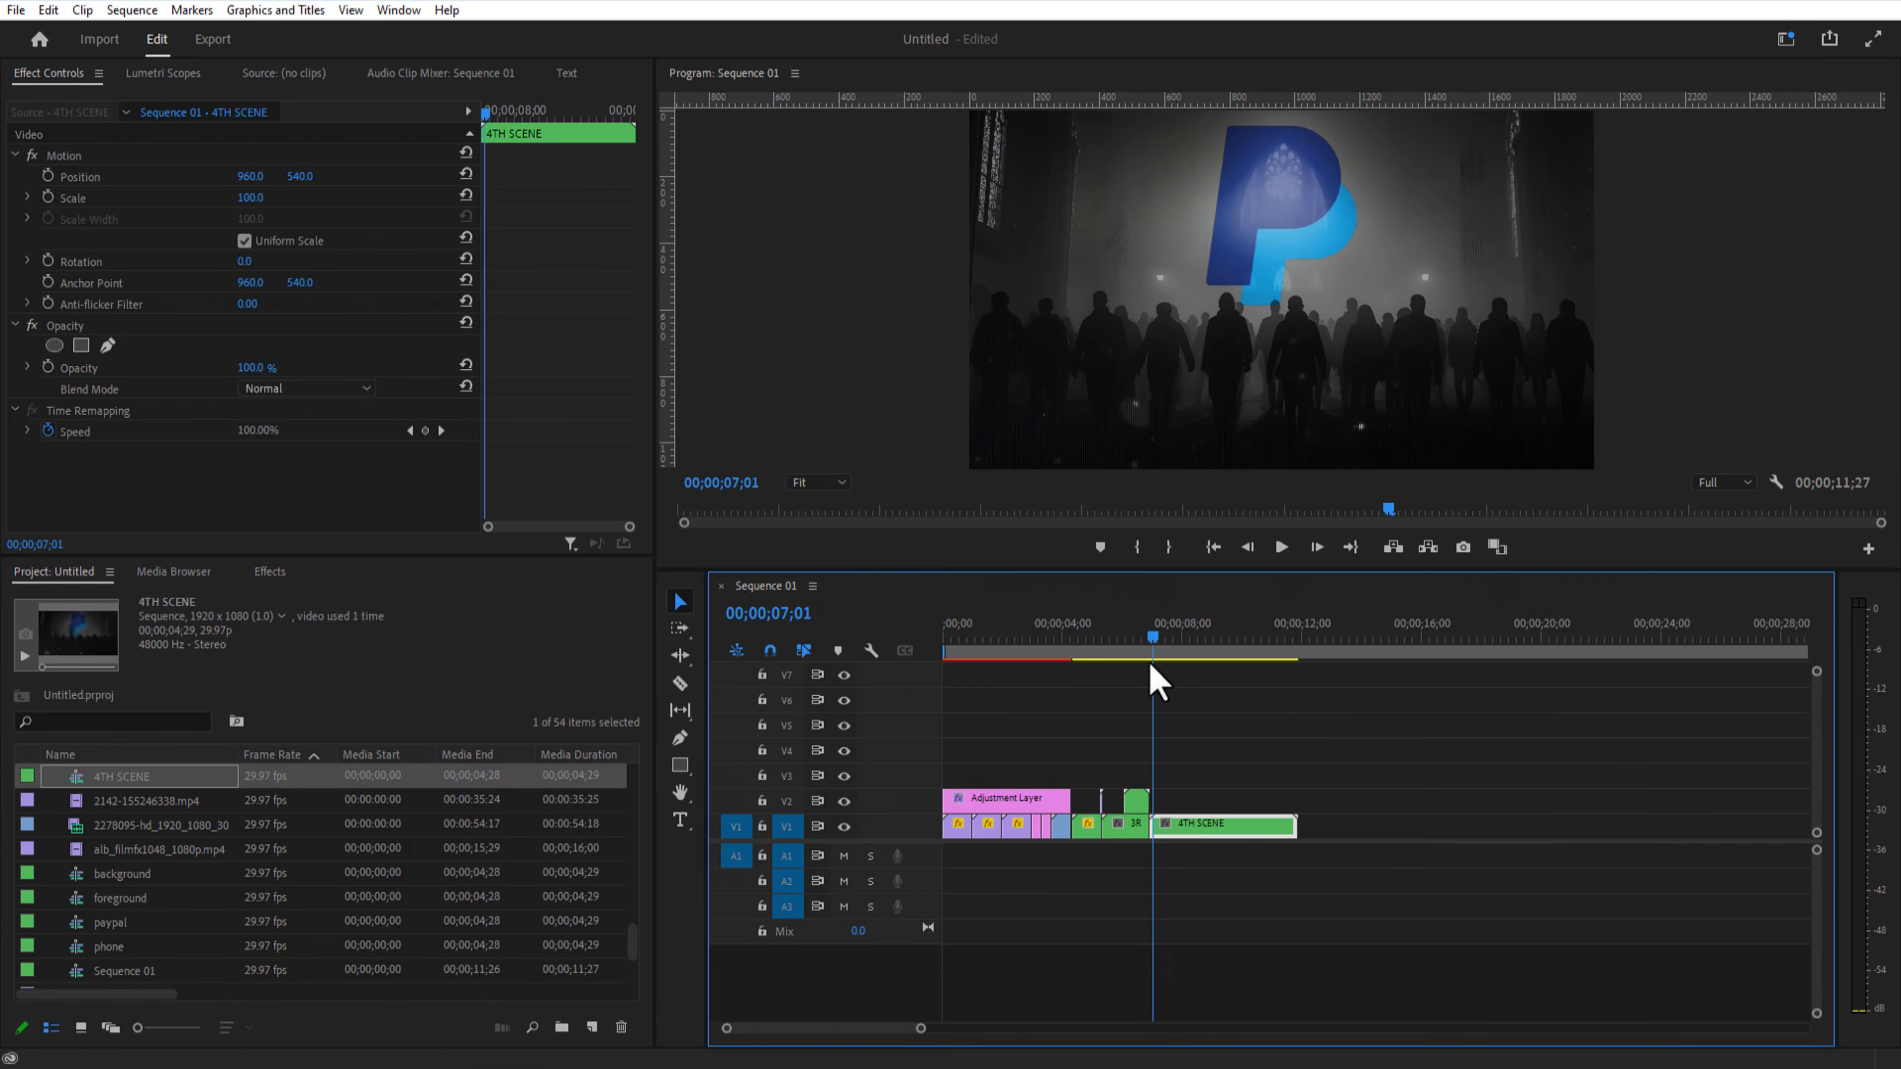
{"action": "left_click", "coordinate": [48, 197]}
{"action": "left_click_drag", "start_coordinate": [250, 198], "coordinate": [266, 198]}
{"action": "left_click_drag", "start_coordinate": [484, 113], "coordinate": [526, 135]}
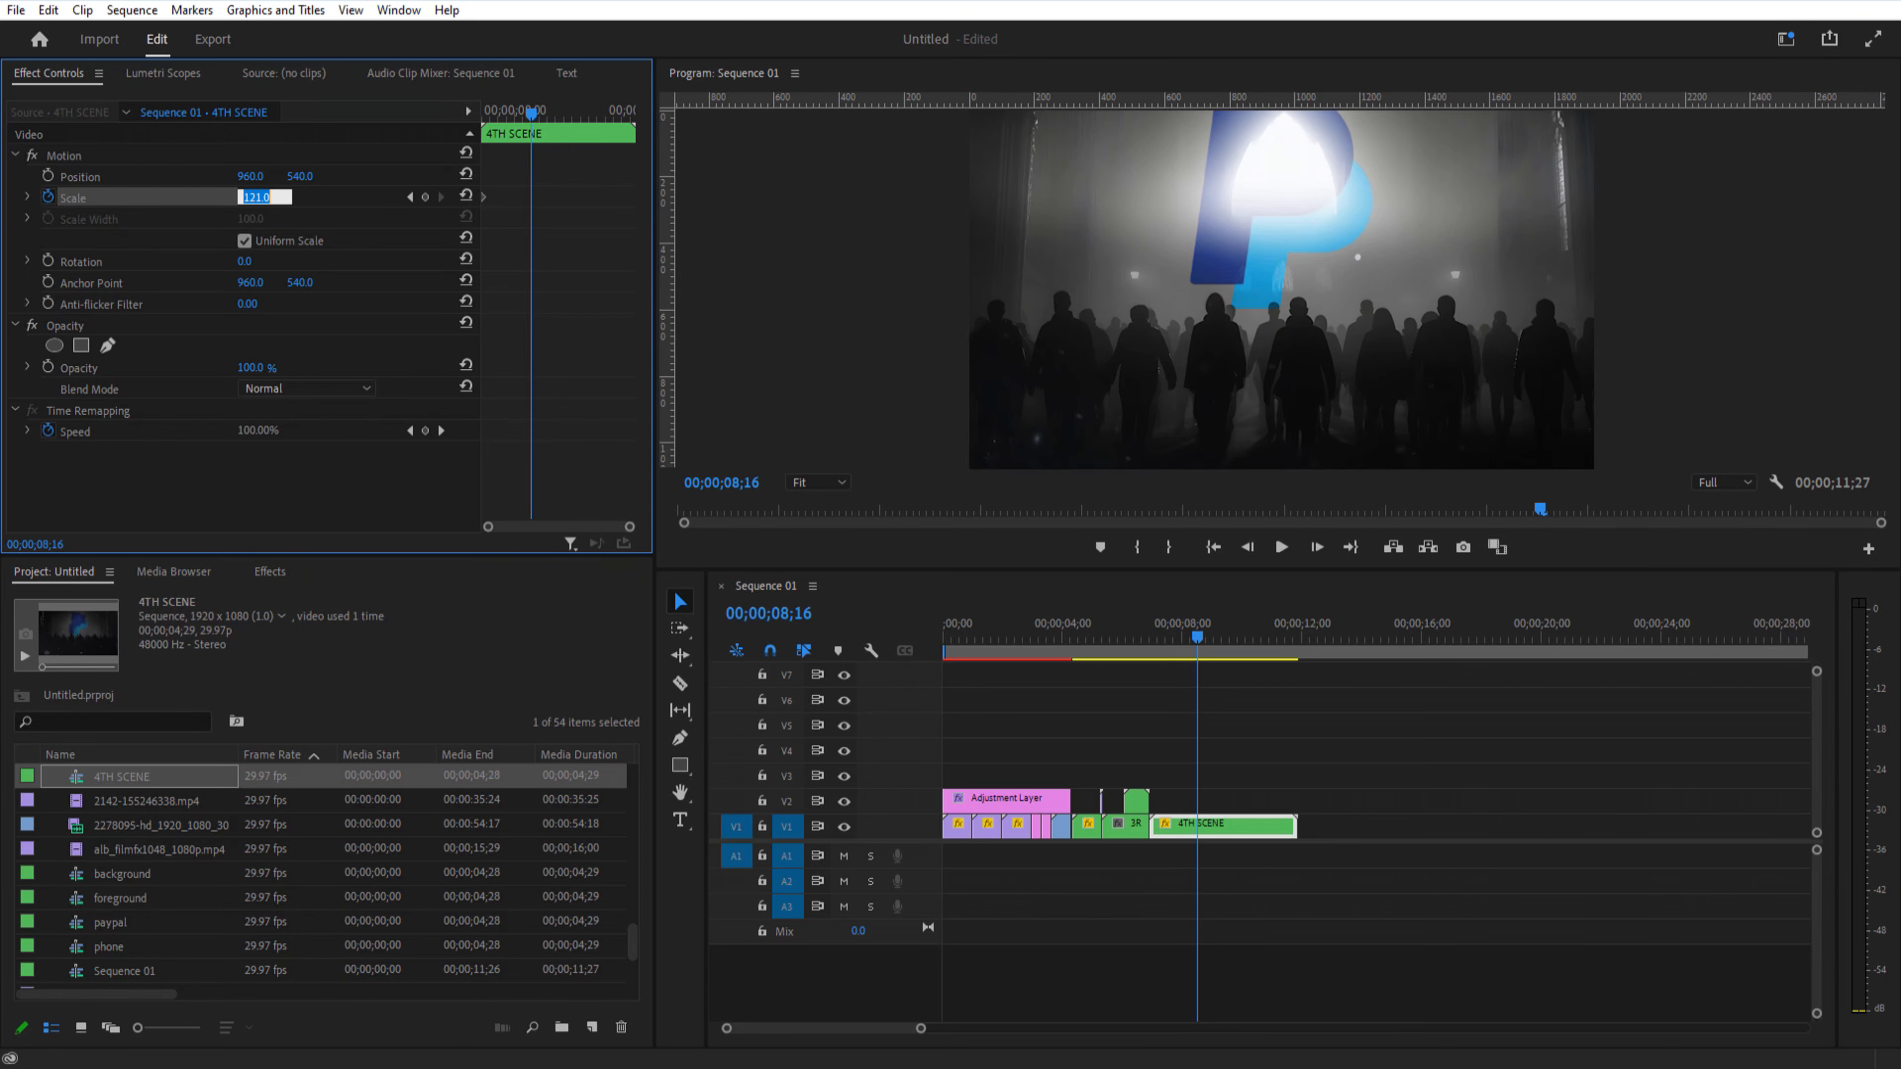
{"action": "type", "text": "104.4"}
{"action": "key", "text": "Return"}
{"action": "left_click", "coordinate": [1282, 547]}
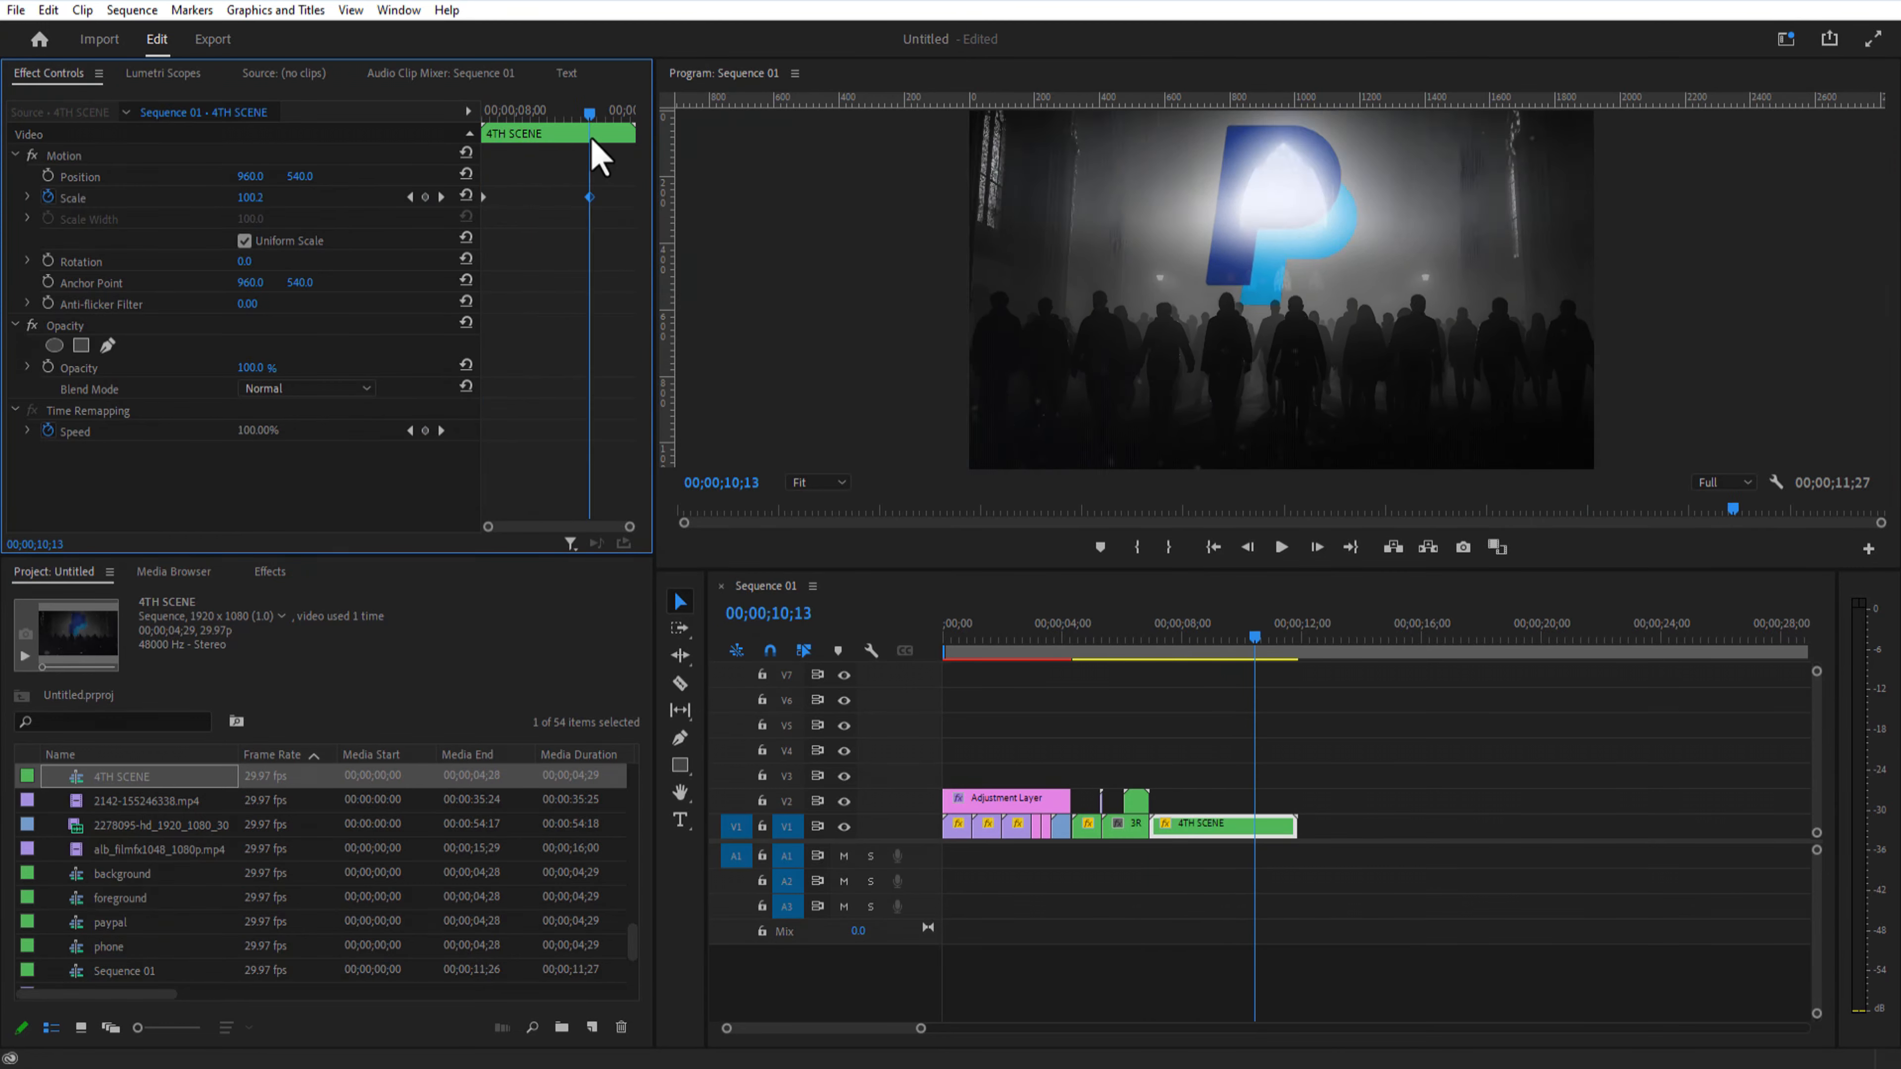
Step: Cut off 4TH SCENE at 00;00;10;12 and place the large-warehouse image directly behind it on V1, scaled to 38
{"action": "left_click", "coordinate": [1273, 825]}
{"action": "key", "text": "Delete"}
{"action": "left_click_drag", "start_coordinate": [139, 777], "coordinate": [1265, 845]}
{"action": "left_click", "coordinate": [1351, 836]}
{"action": "left_click_drag", "start_coordinate": [241, 196], "coordinate": [191, 196]}
Step: Place the psd_phone_template image on V2 above the warehouse, with its scale at 153 and horizontal position at 954
{"action": "left_click_drag", "start_coordinate": [920, 1028], "coordinate": [865, 1028]}
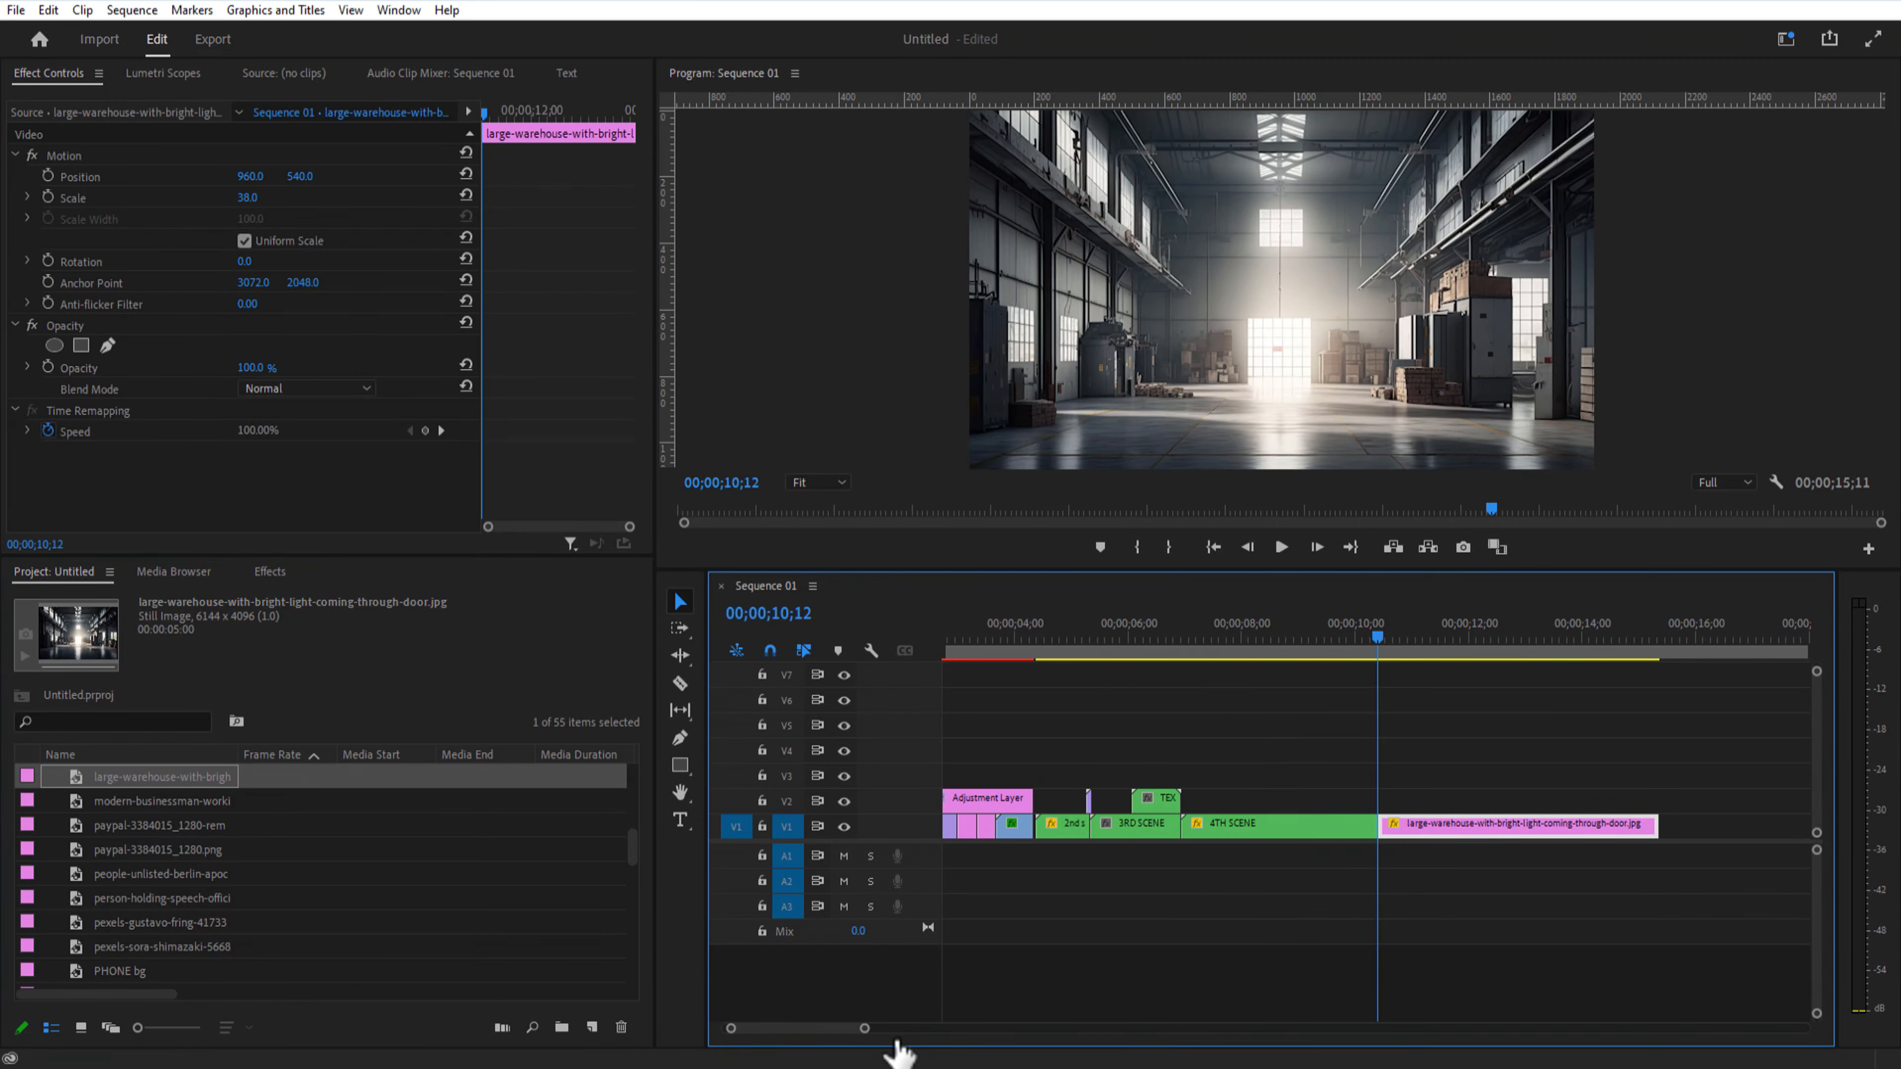
{"action": "scroll", "coordinate": [119, 839], "scroll_direction": "down", "scroll_amount": 3}
{"action": "left_click", "coordinate": [116, 780]}
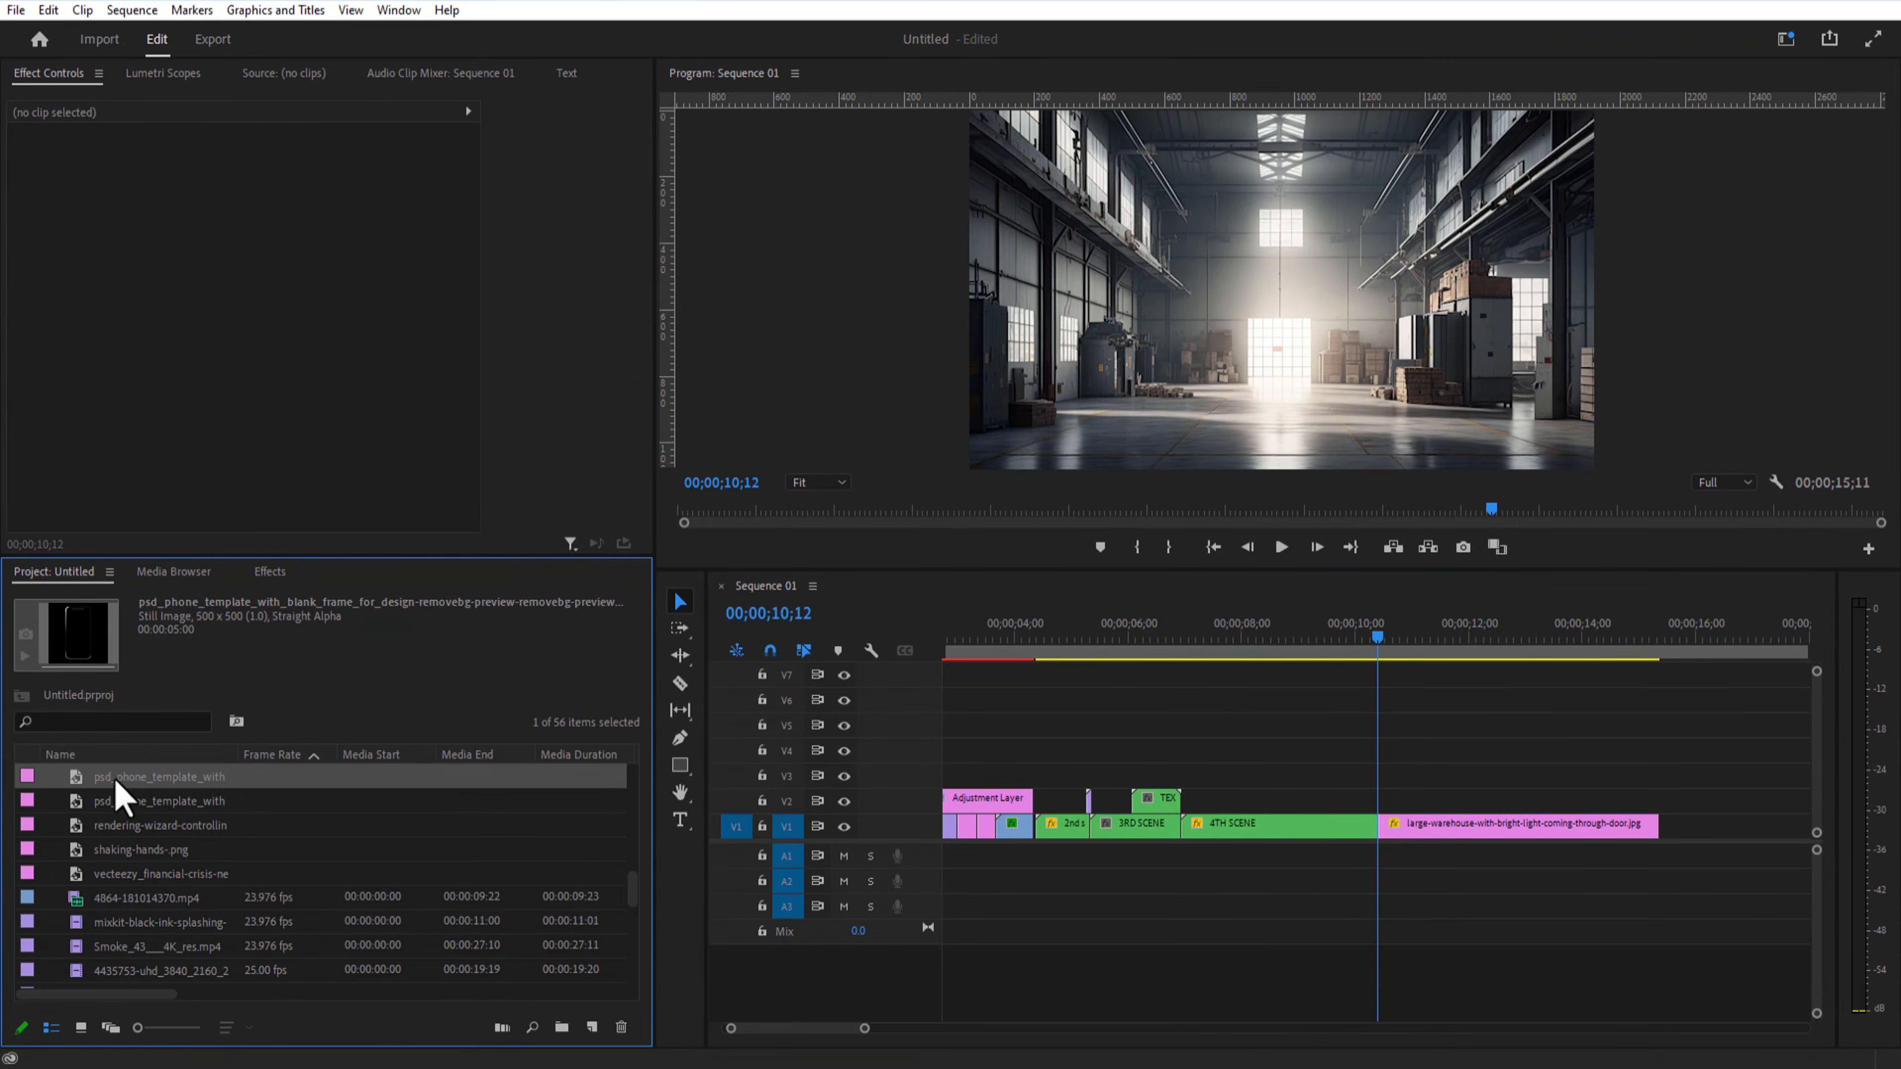
{"action": "left_click_drag", "start_coordinate": [116, 782], "coordinate": [1479, 824]}
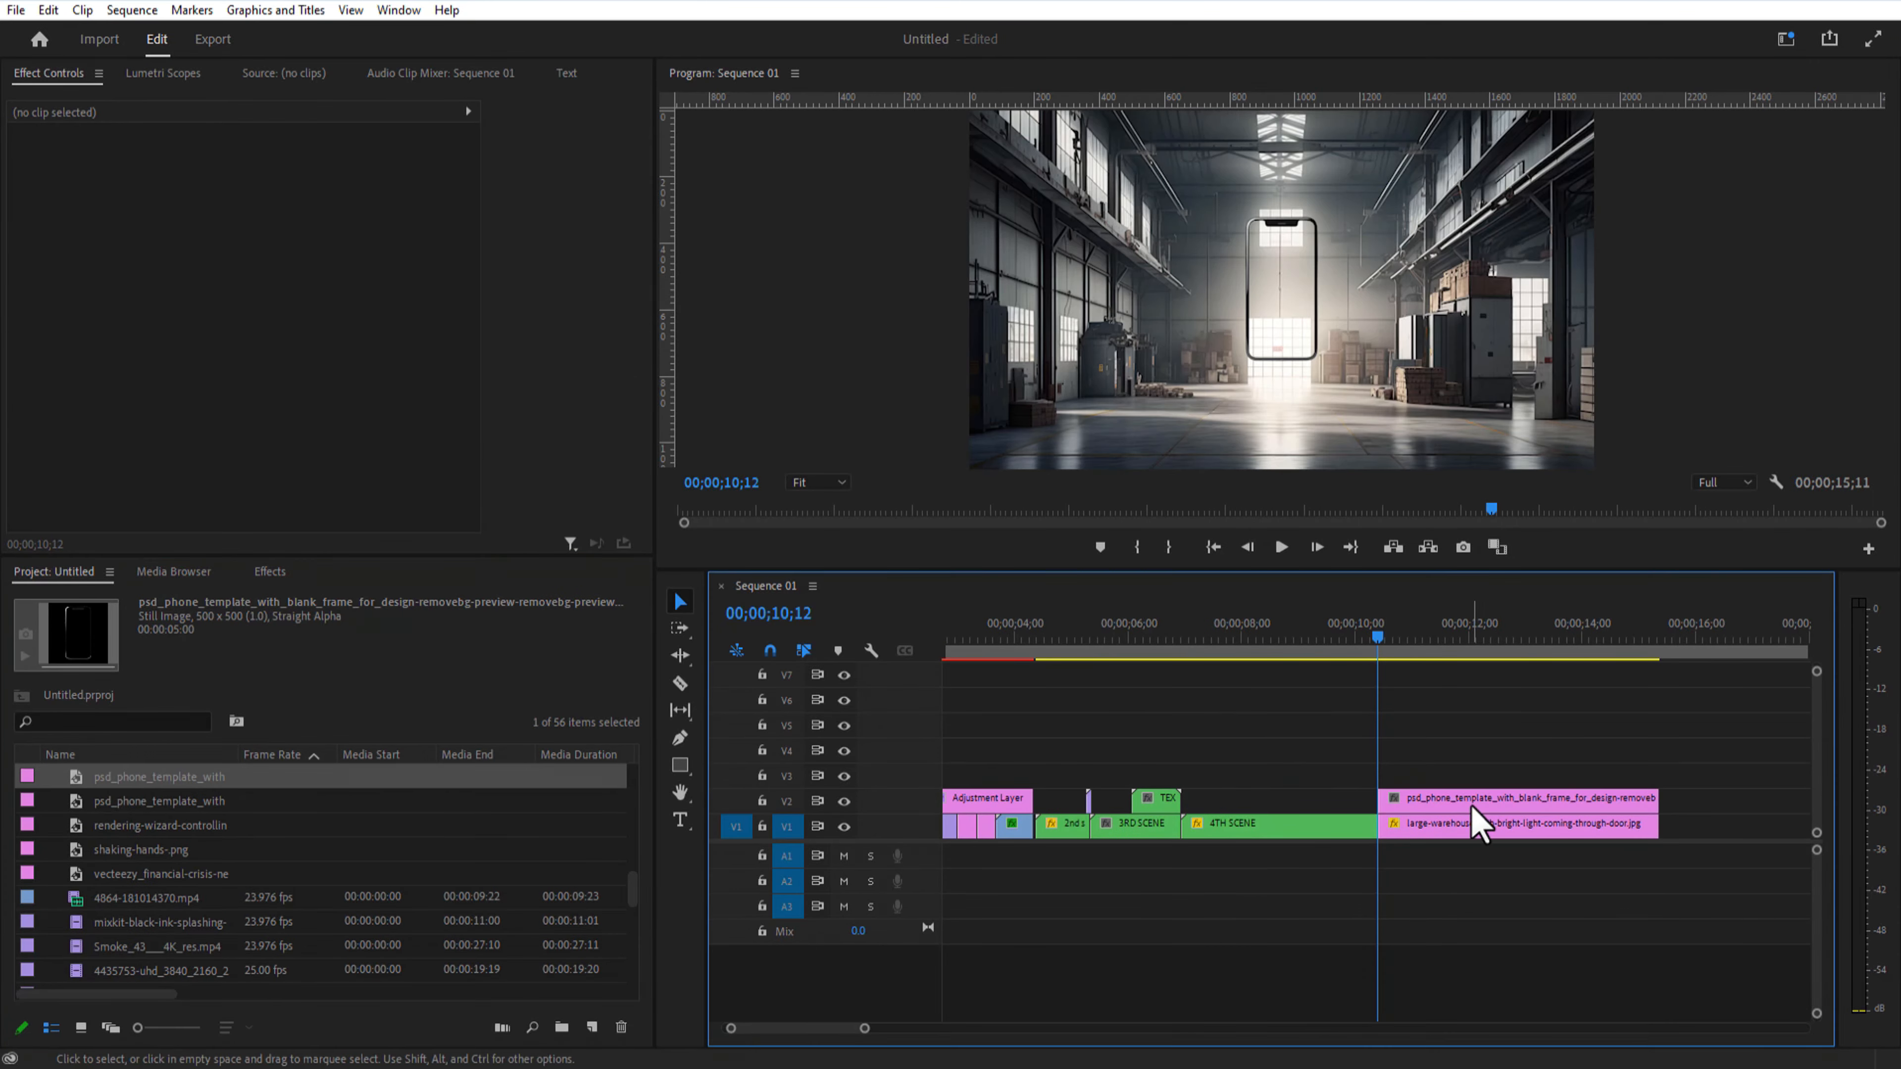
{"action": "left_click", "coordinate": [1472, 806]}
{"action": "left_click_drag", "start_coordinate": [250, 197], "coordinate": [290, 197]}
Step: Nest the phone template clip into a sequence named phone
{"action": "right_click", "coordinate": [1468, 820]}
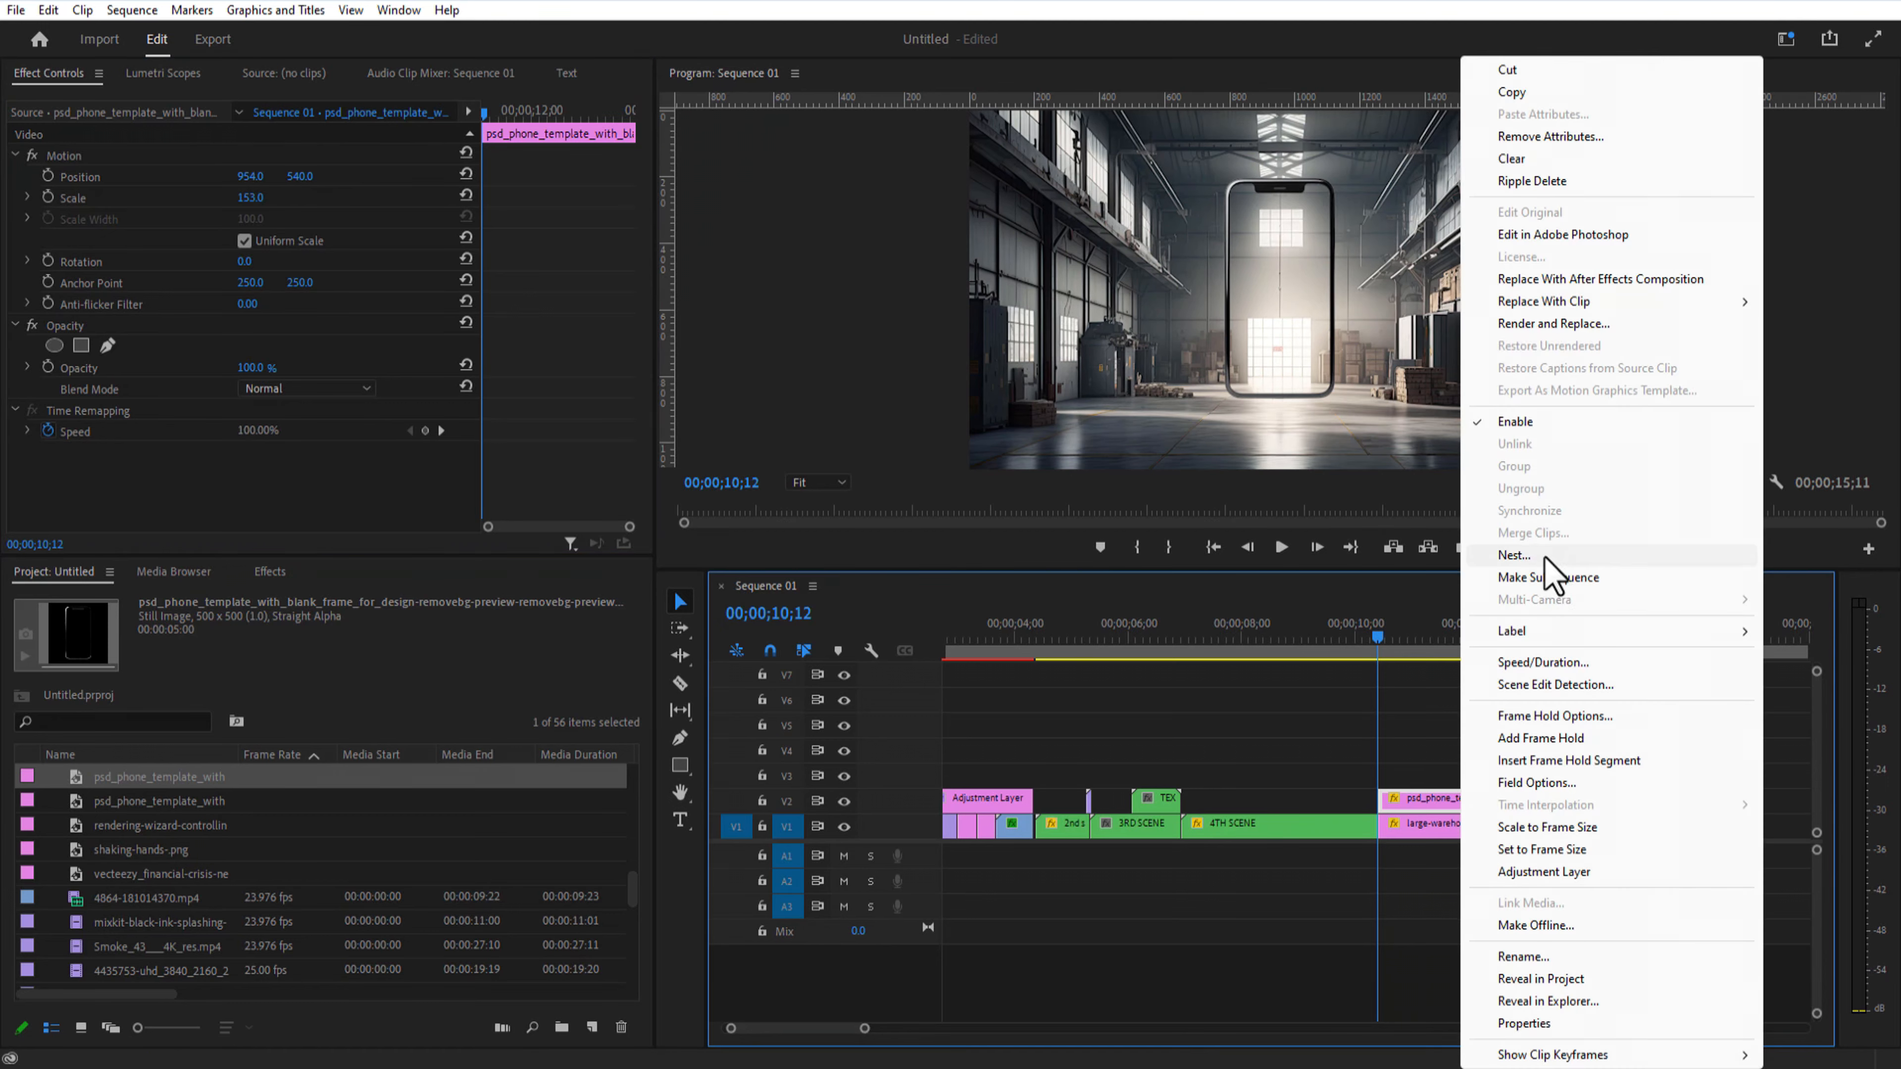
{"action": "left_click", "coordinate": [1550, 571]}
{"action": "type", "text": "phone"}
{"action": "key", "text": "Return"}
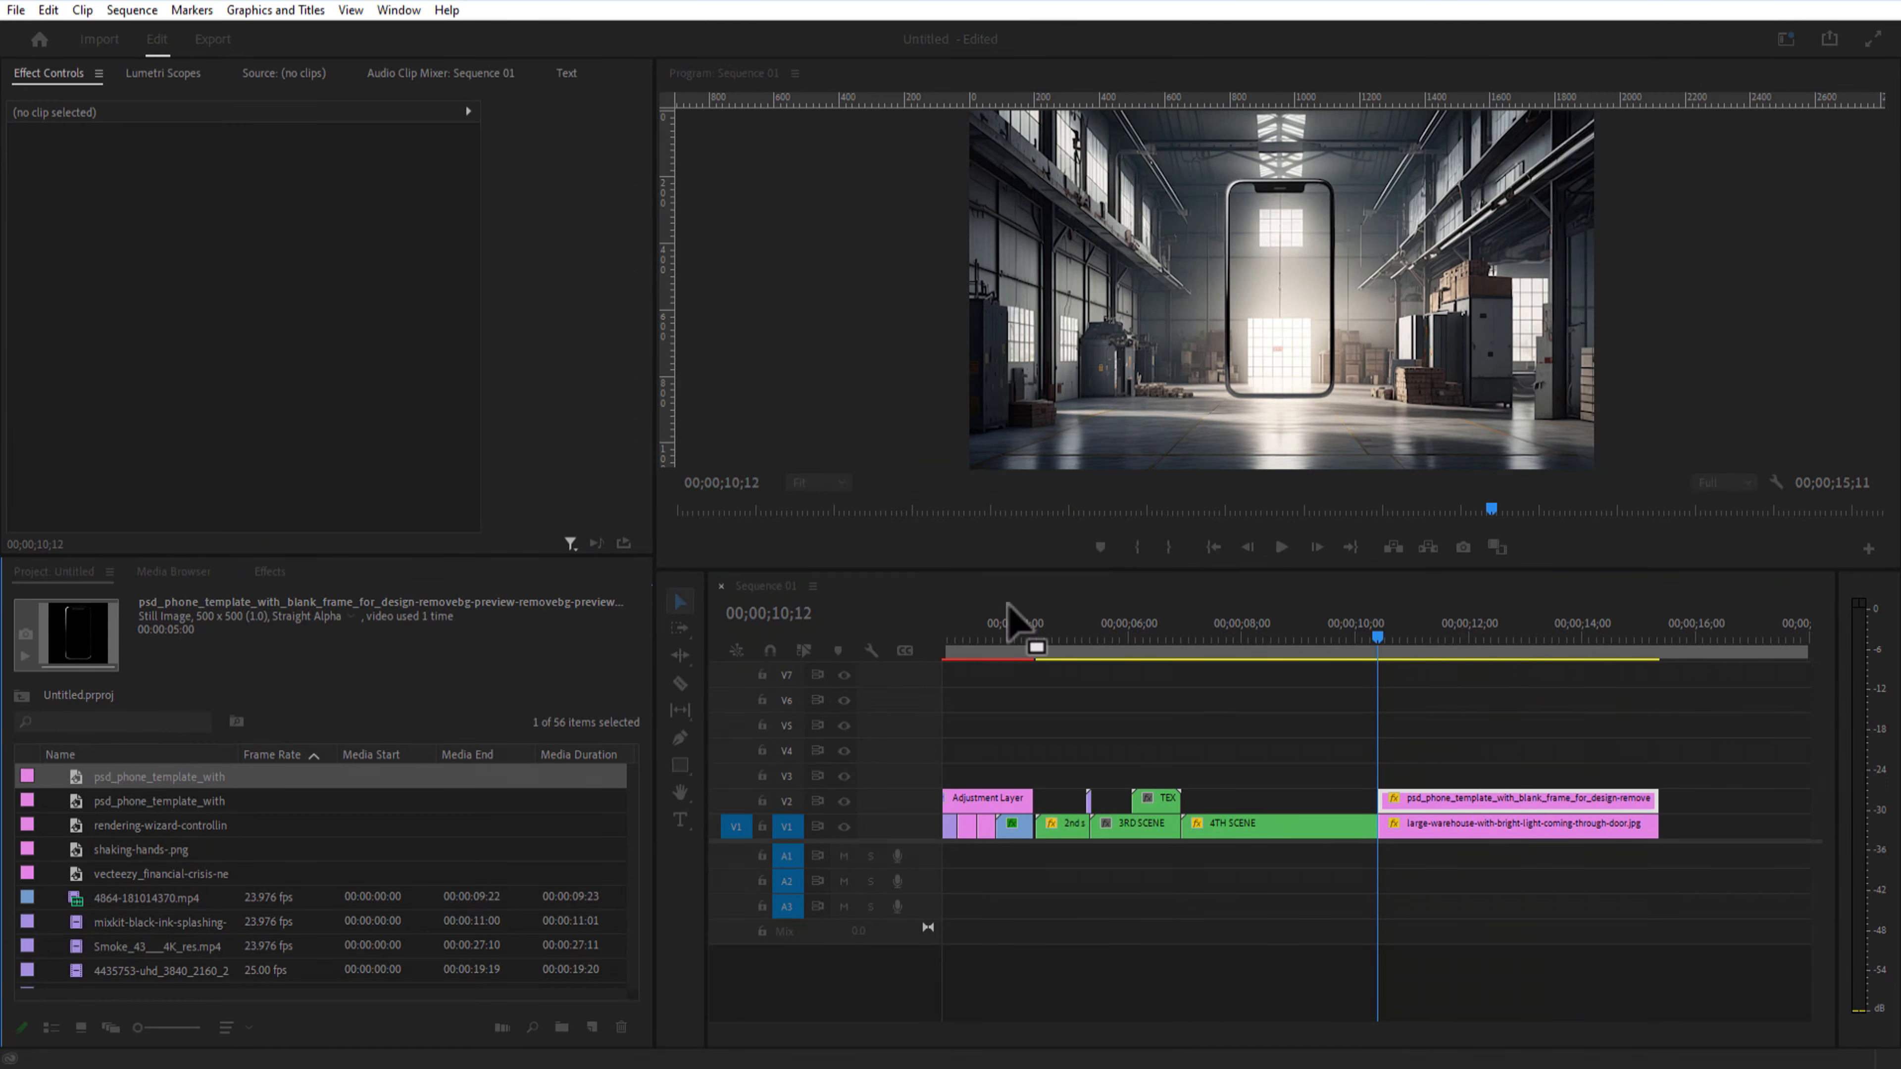
Step: Open the phone nest and place paypal-3384015_1280-removebg-preview.png on V1 beneath the phone frame
{"action": "double_click", "coordinate": [1455, 825]}
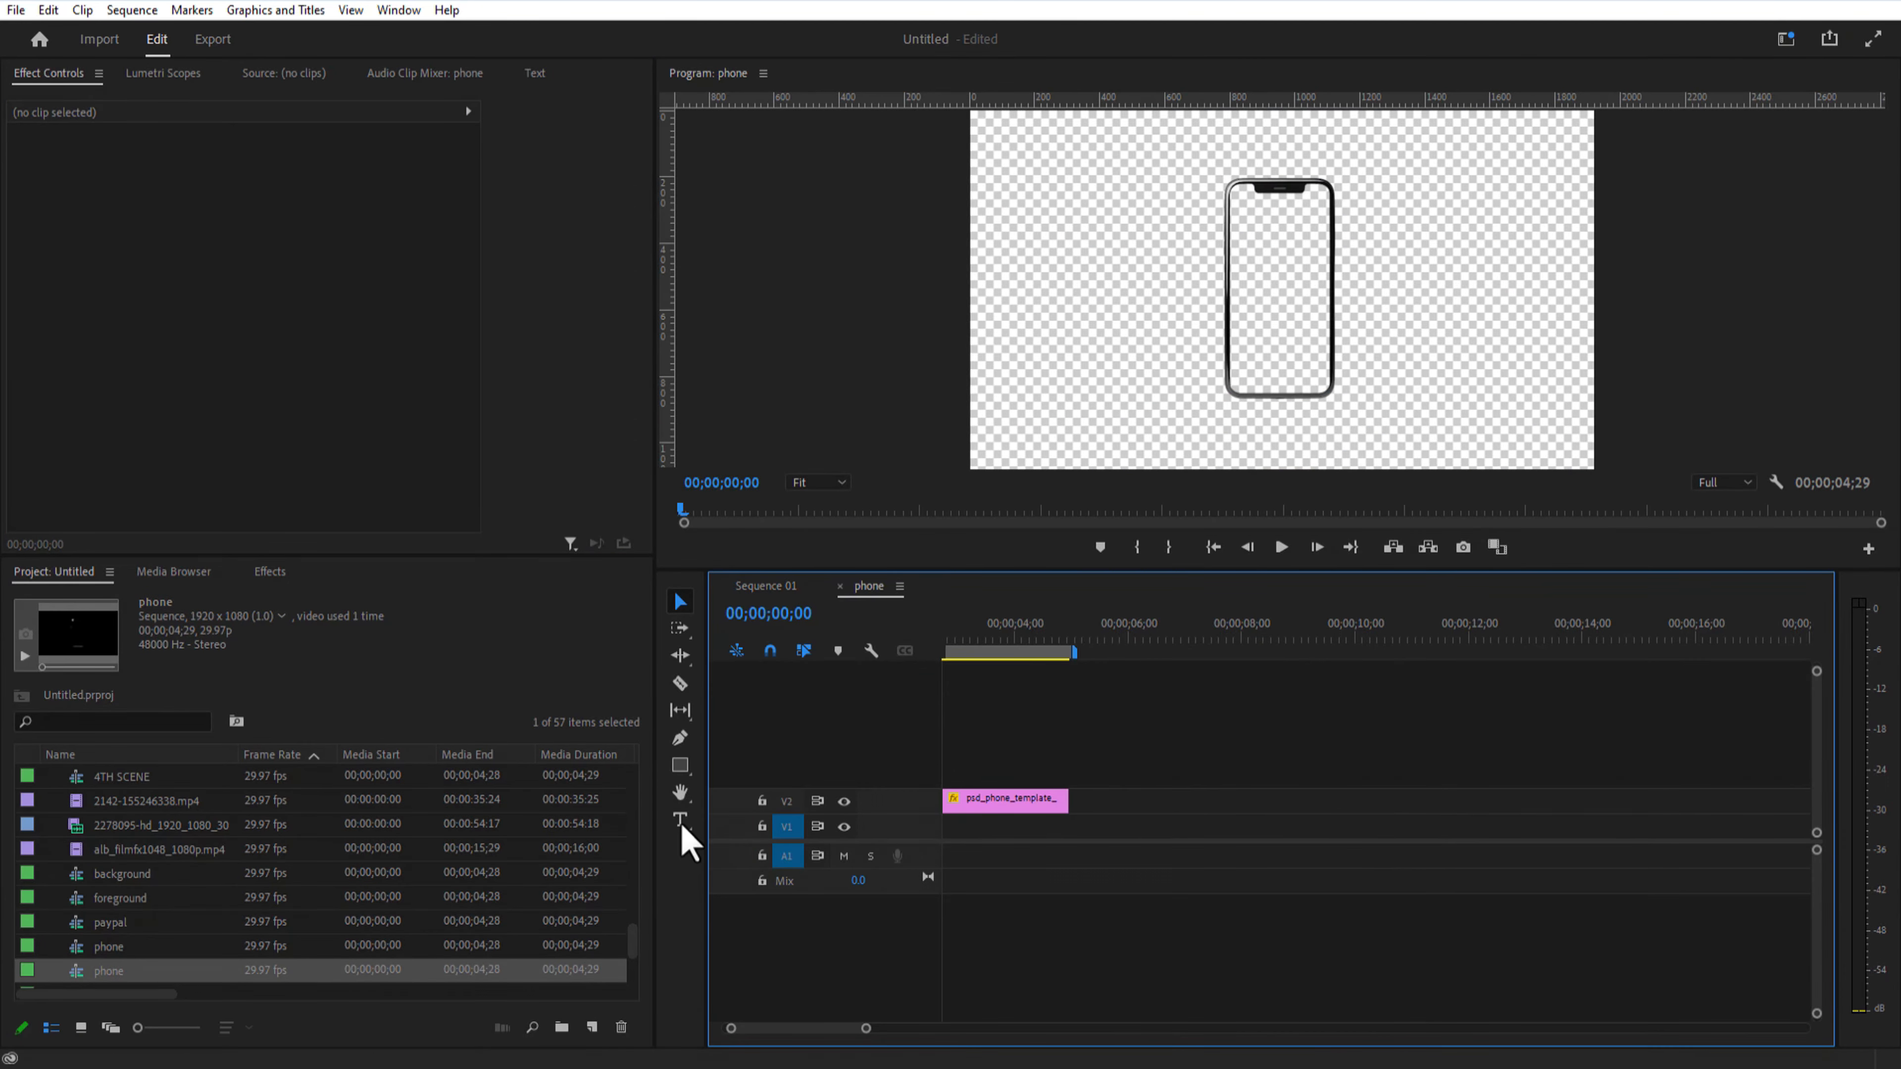
{"action": "scroll", "coordinate": [60, 837], "scroll_direction": "down", "scroll_amount": 5}
{"action": "left_click_drag", "start_coordinate": [157, 898], "coordinate": [1063, 850]}
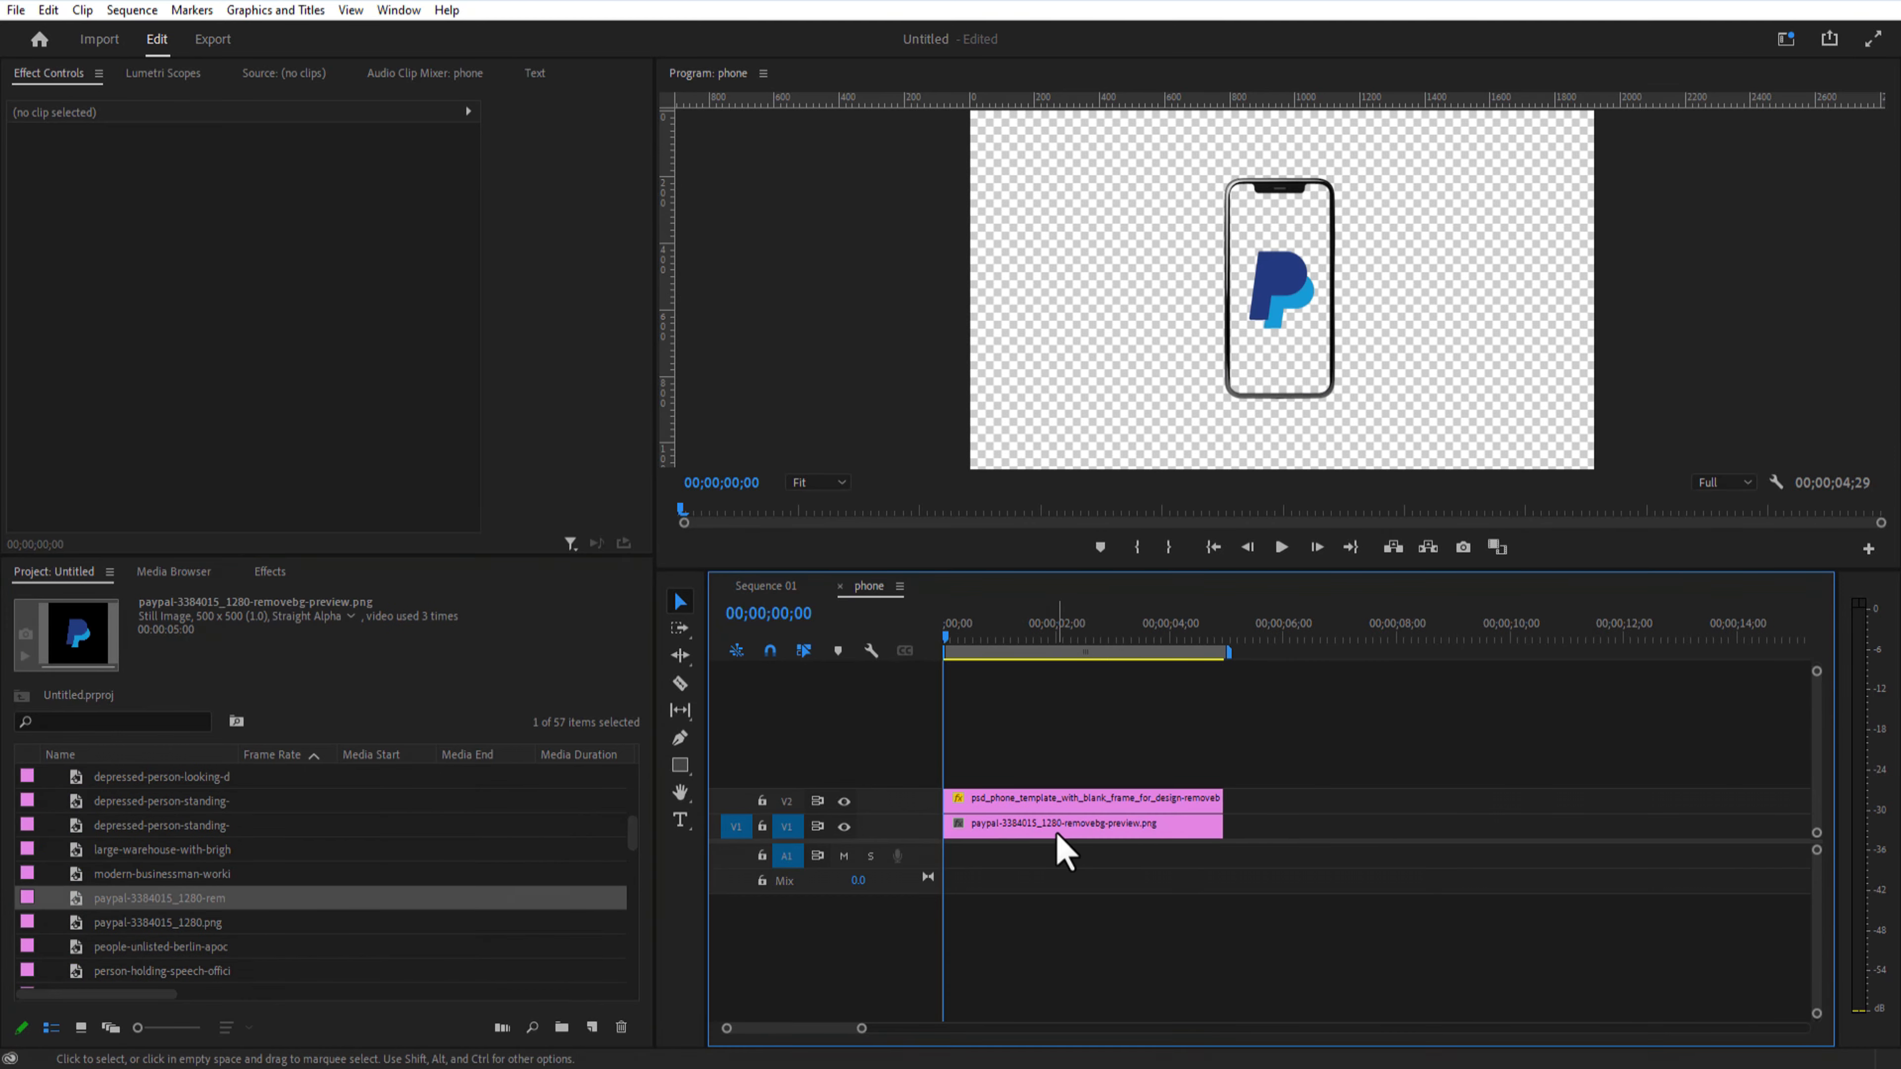
Step: Create a color matte in FCFCFC and place it on V1 beneath the PayPal logo
{"action": "scroll", "coordinate": [382, 906], "scroll_direction": "down", "scroll_amount": 5}
{"action": "left_click", "coordinate": [591, 1027]}
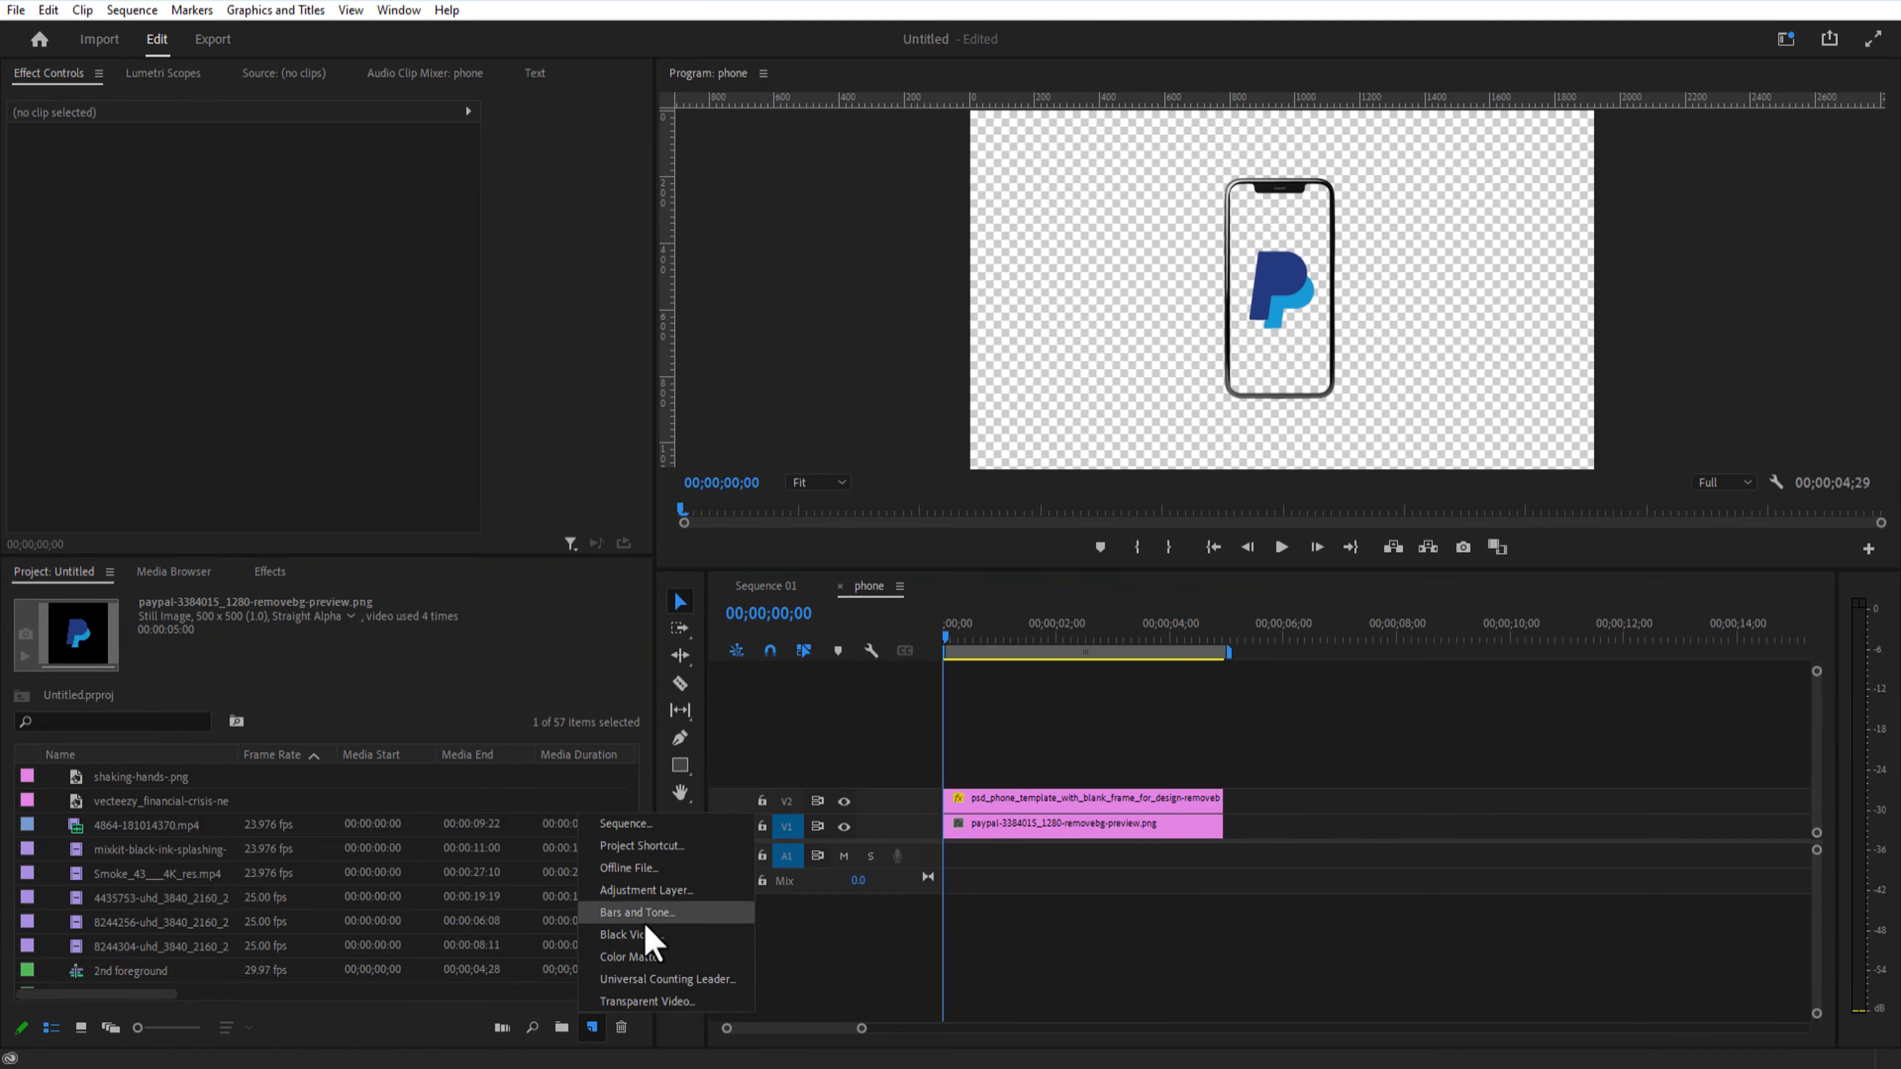
{"action": "left_click", "coordinate": [648, 972]}
{"action": "left_click", "coordinate": [972, 603]}
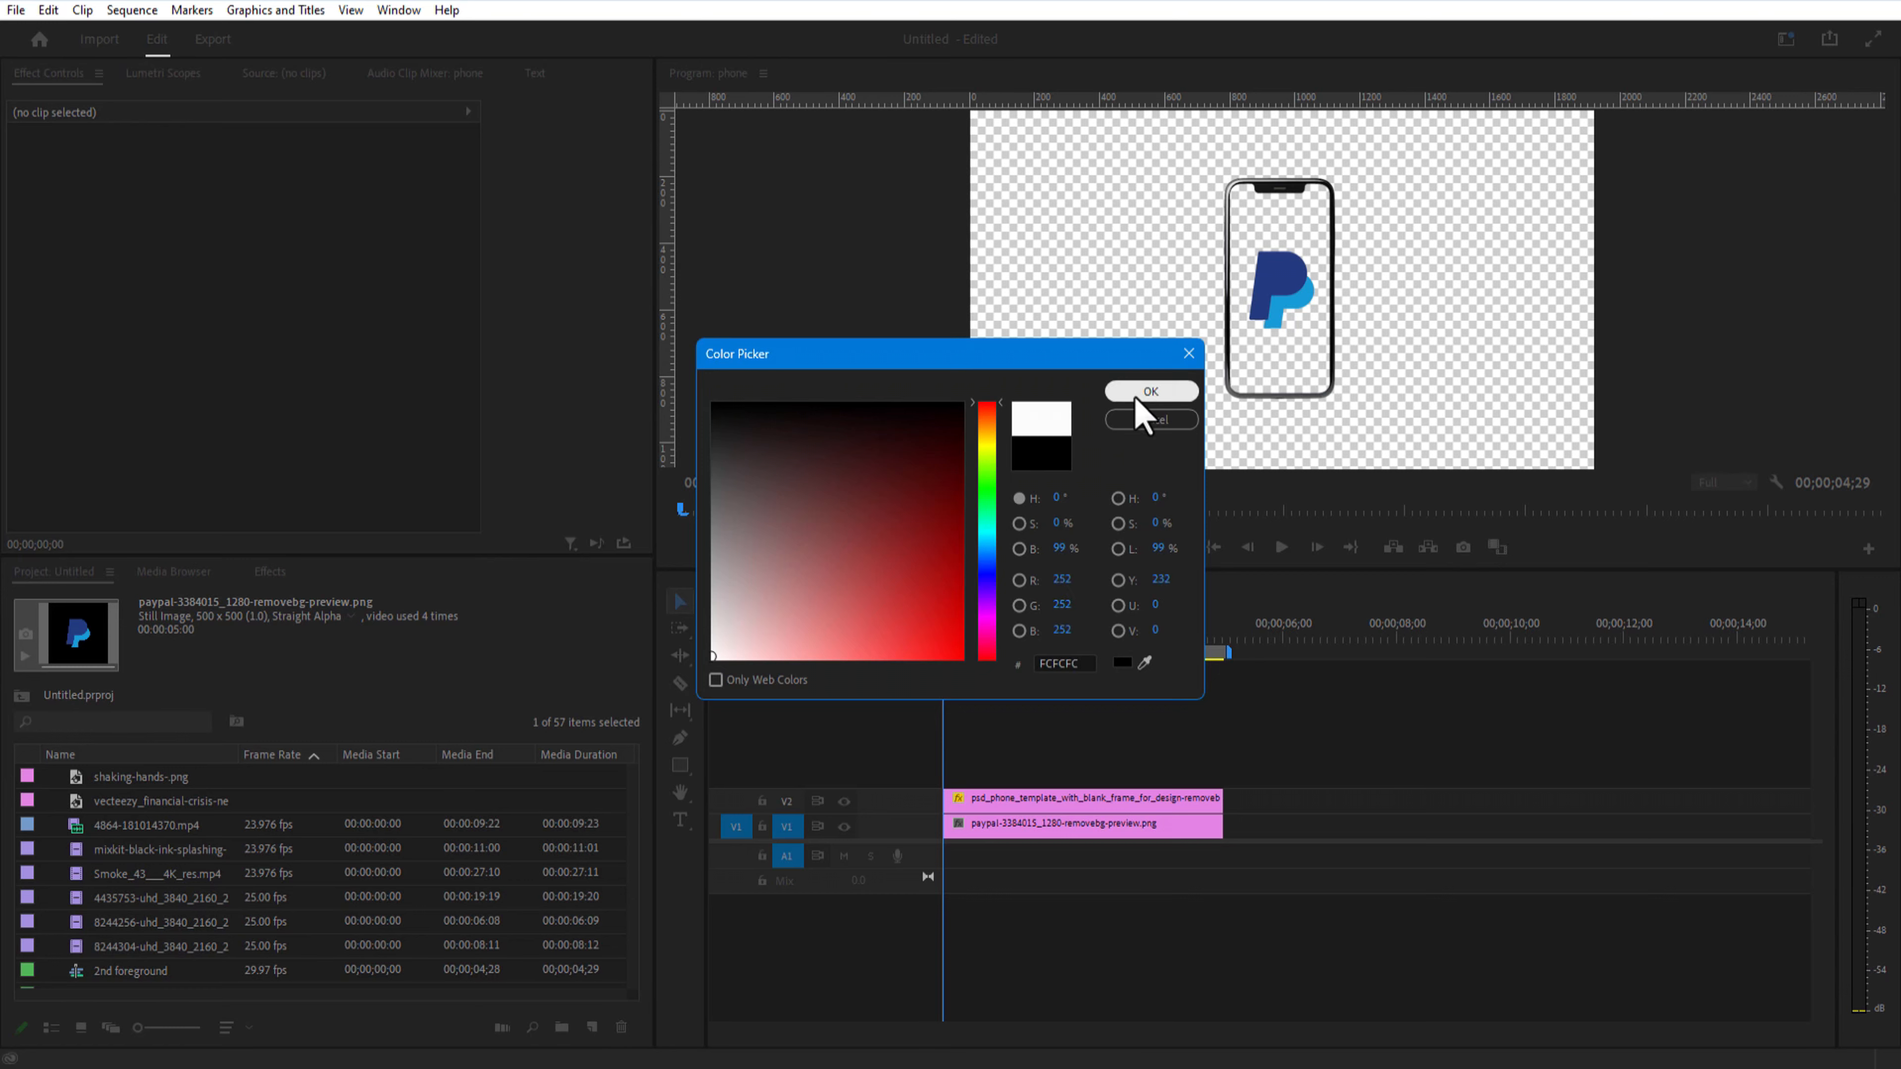
{"action": "left_click", "coordinate": [1139, 394]}
{"action": "left_click", "coordinate": [905, 566]}
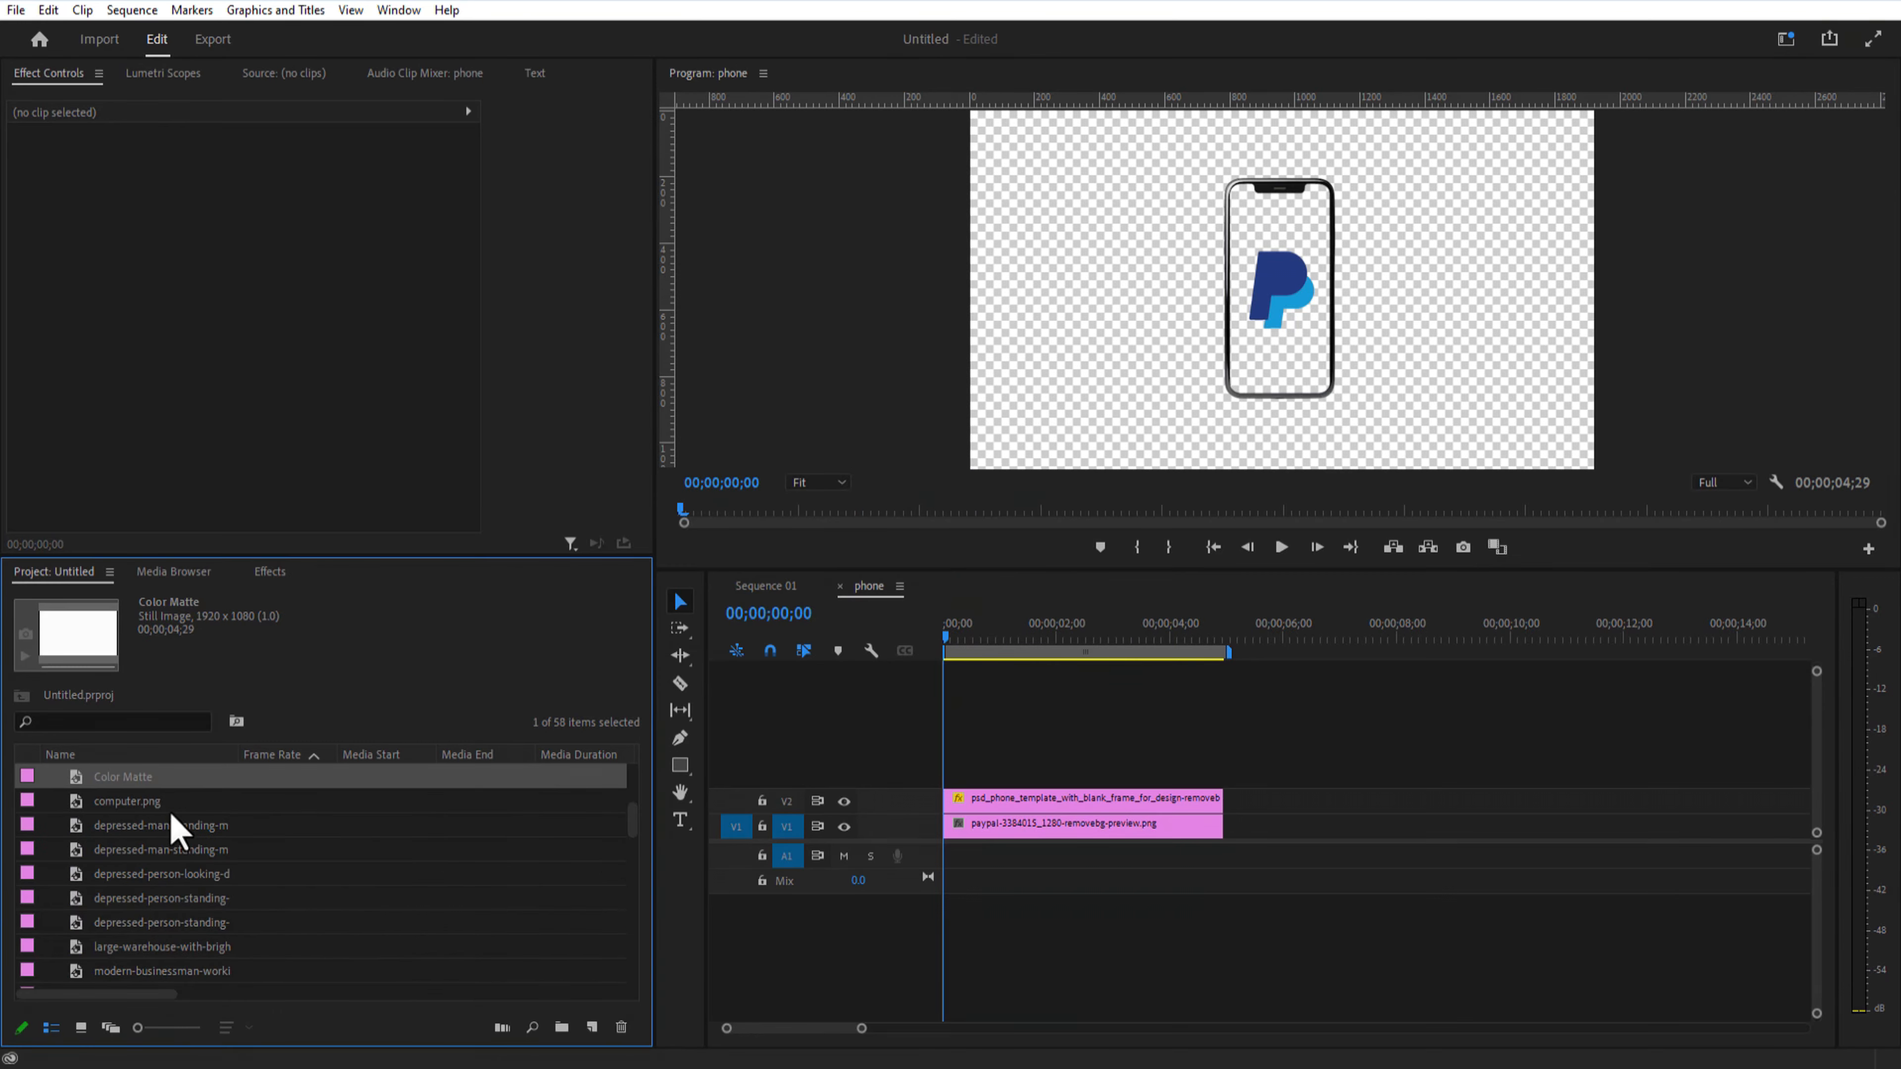
{"action": "left_click_drag", "start_coordinate": [603, 840], "coordinate": [1063, 824]}
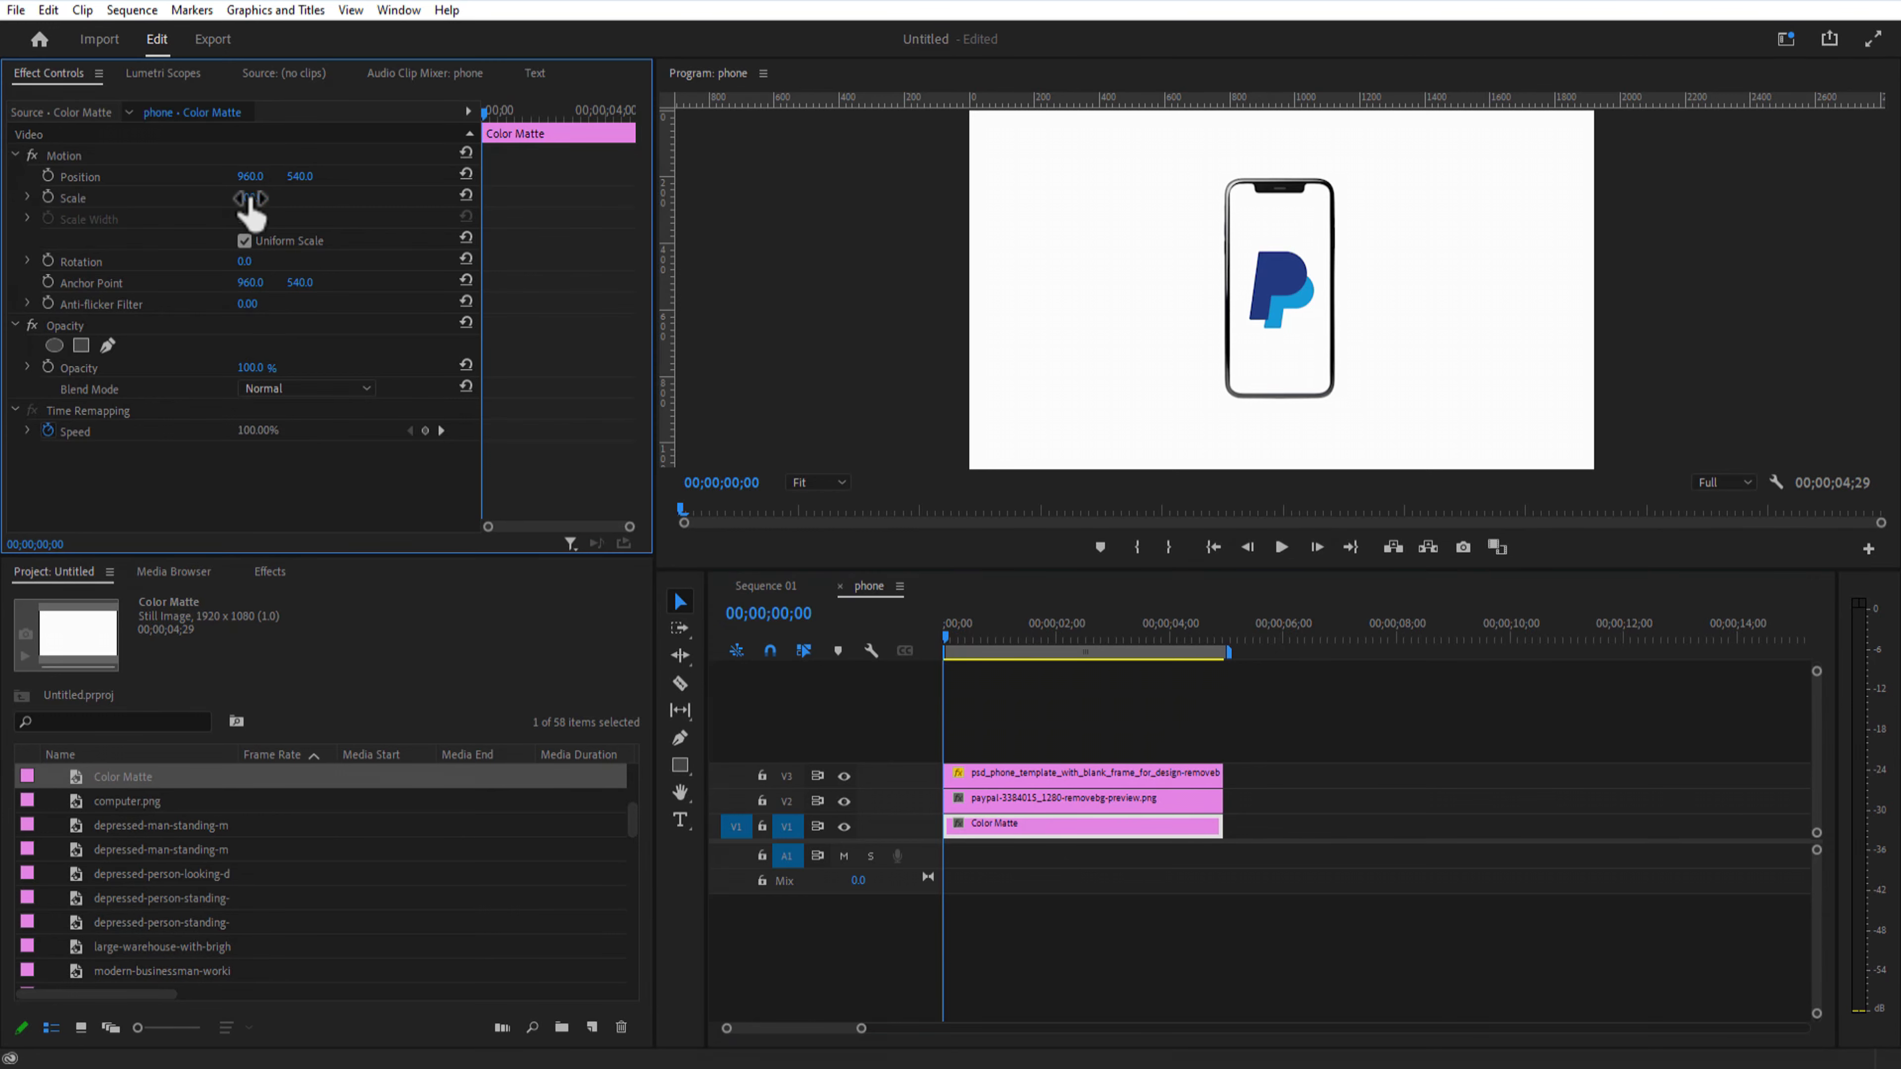
Step: Fit the color matte to the phone screen with non-uniform scaling: height 62, width 17, position 954, 523
{"action": "left_click_drag", "start_coordinate": [250, 197], "coordinate": [189, 219]}
{"action": "left_click", "coordinate": [244, 240]}
{"action": "left_click", "coordinate": [818, 482]}
{"action": "left_click", "coordinate": [808, 613]}
{"action": "left_click_drag", "start_coordinate": [307, 177], "coordinate": [294, 177]}
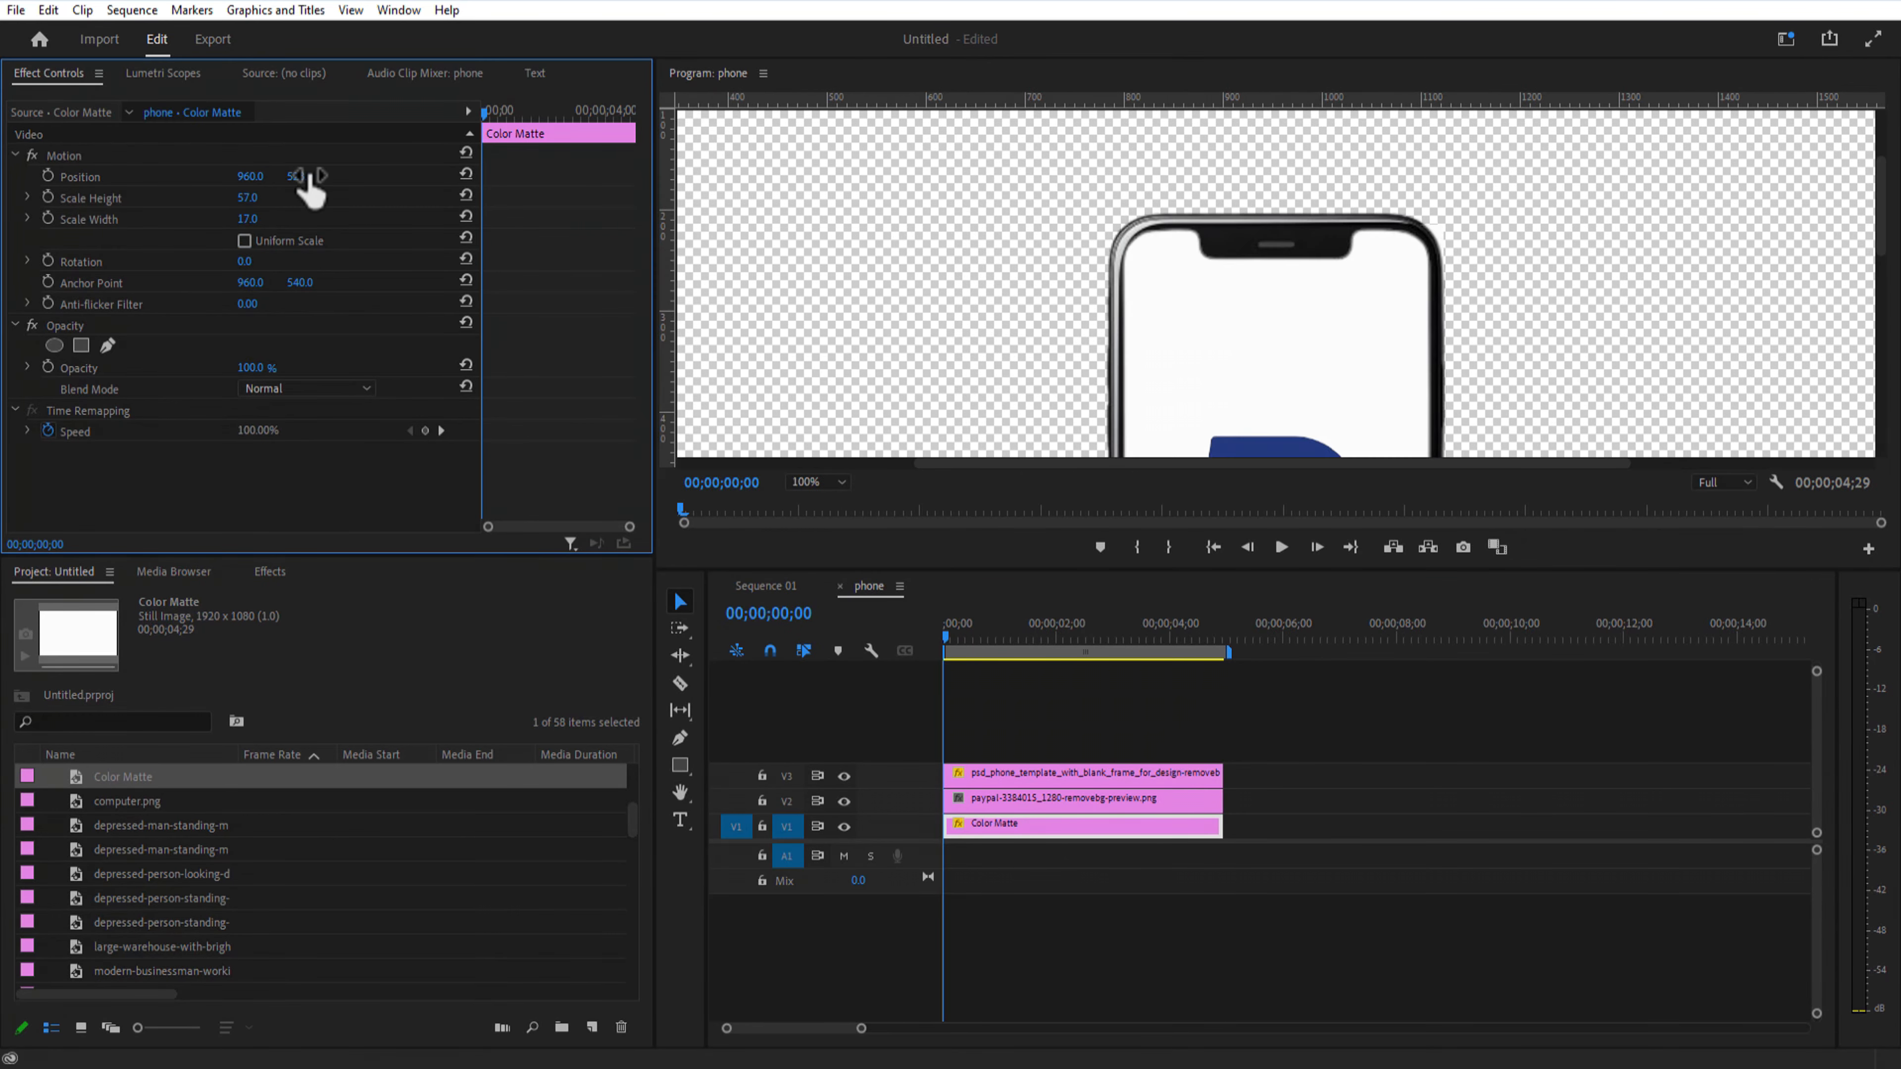
{"action": "left_click_drag", "start_coordinate": [250, 176], "coordinate": [245, 177]}
{"action": "left_click_drag", "start_coordinate": [1878, 193], "coordinate": [1879, 352]}
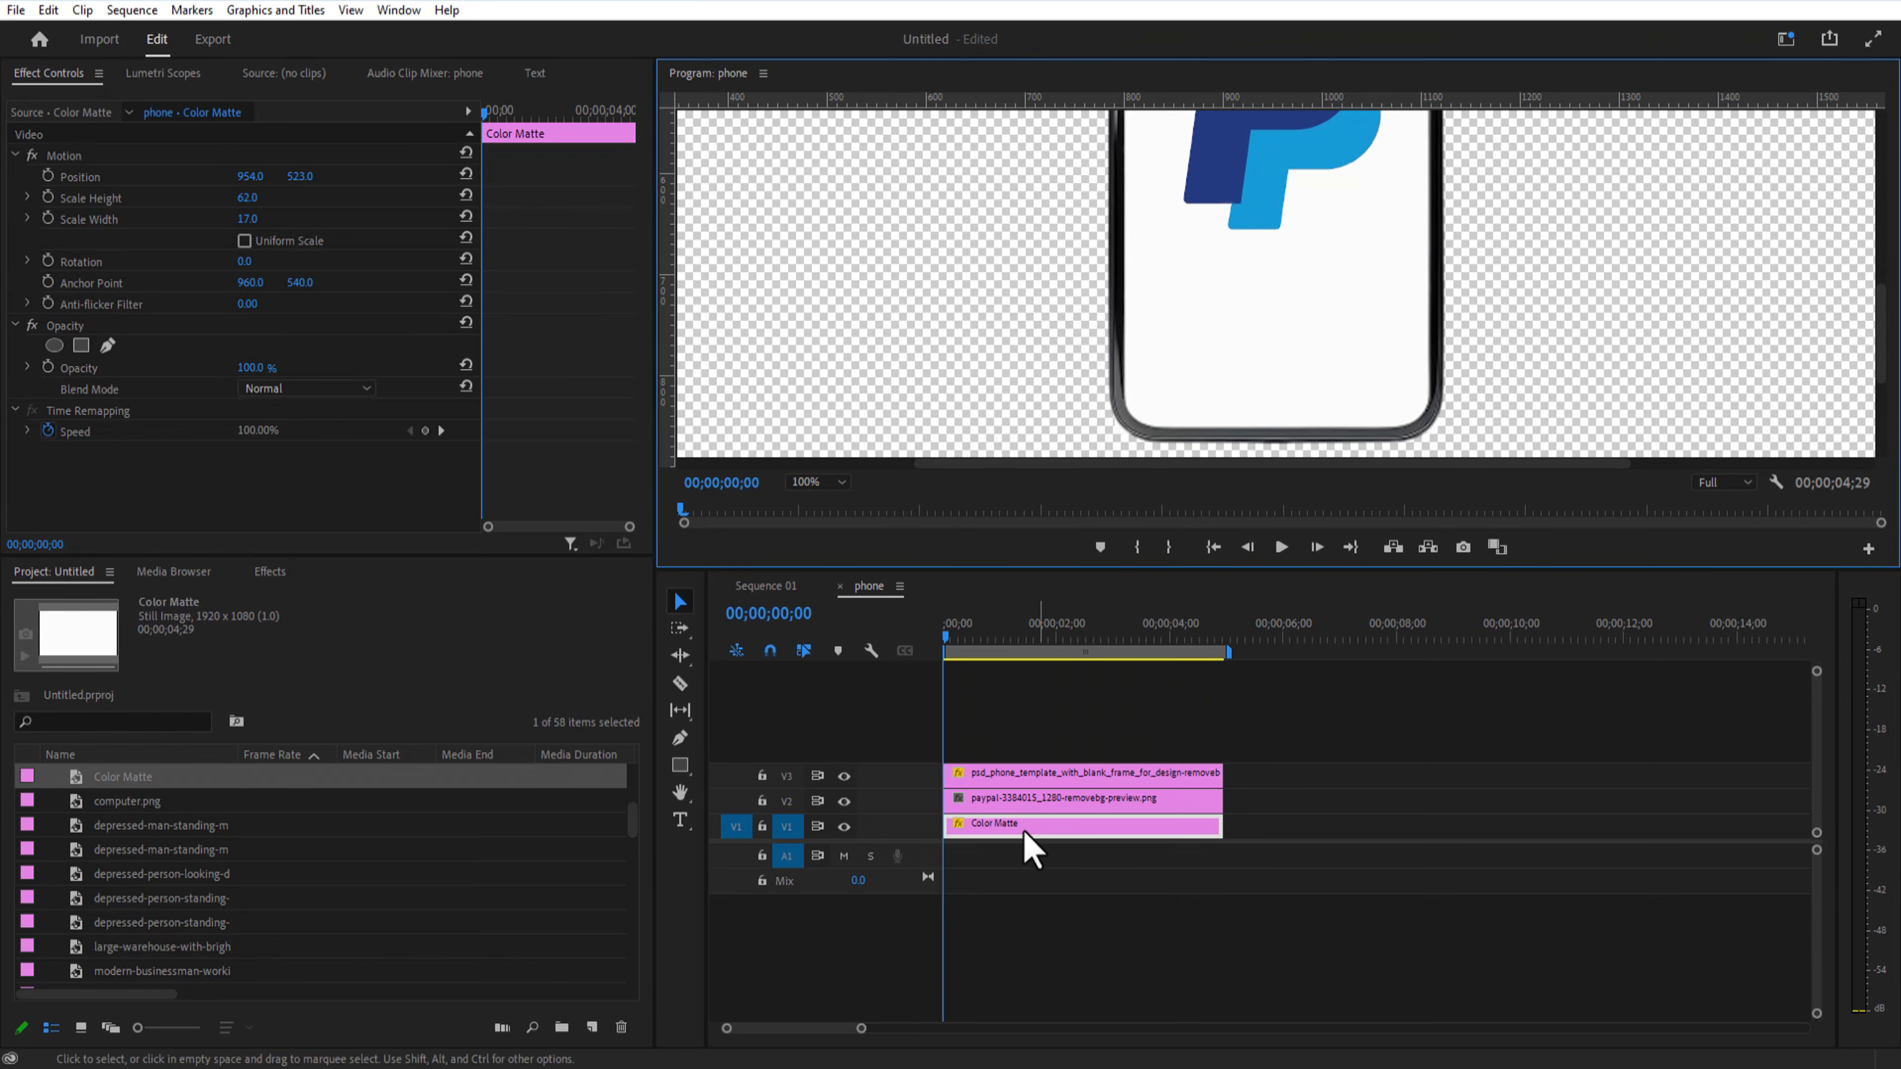
Step: Draw an opacity mask on the color matte that follows the rounded outline of the phone frame
{"action": "left_click", "coordinate": [82, 349]}
{"action": "left_click", "coordinate": [1264, 337]}
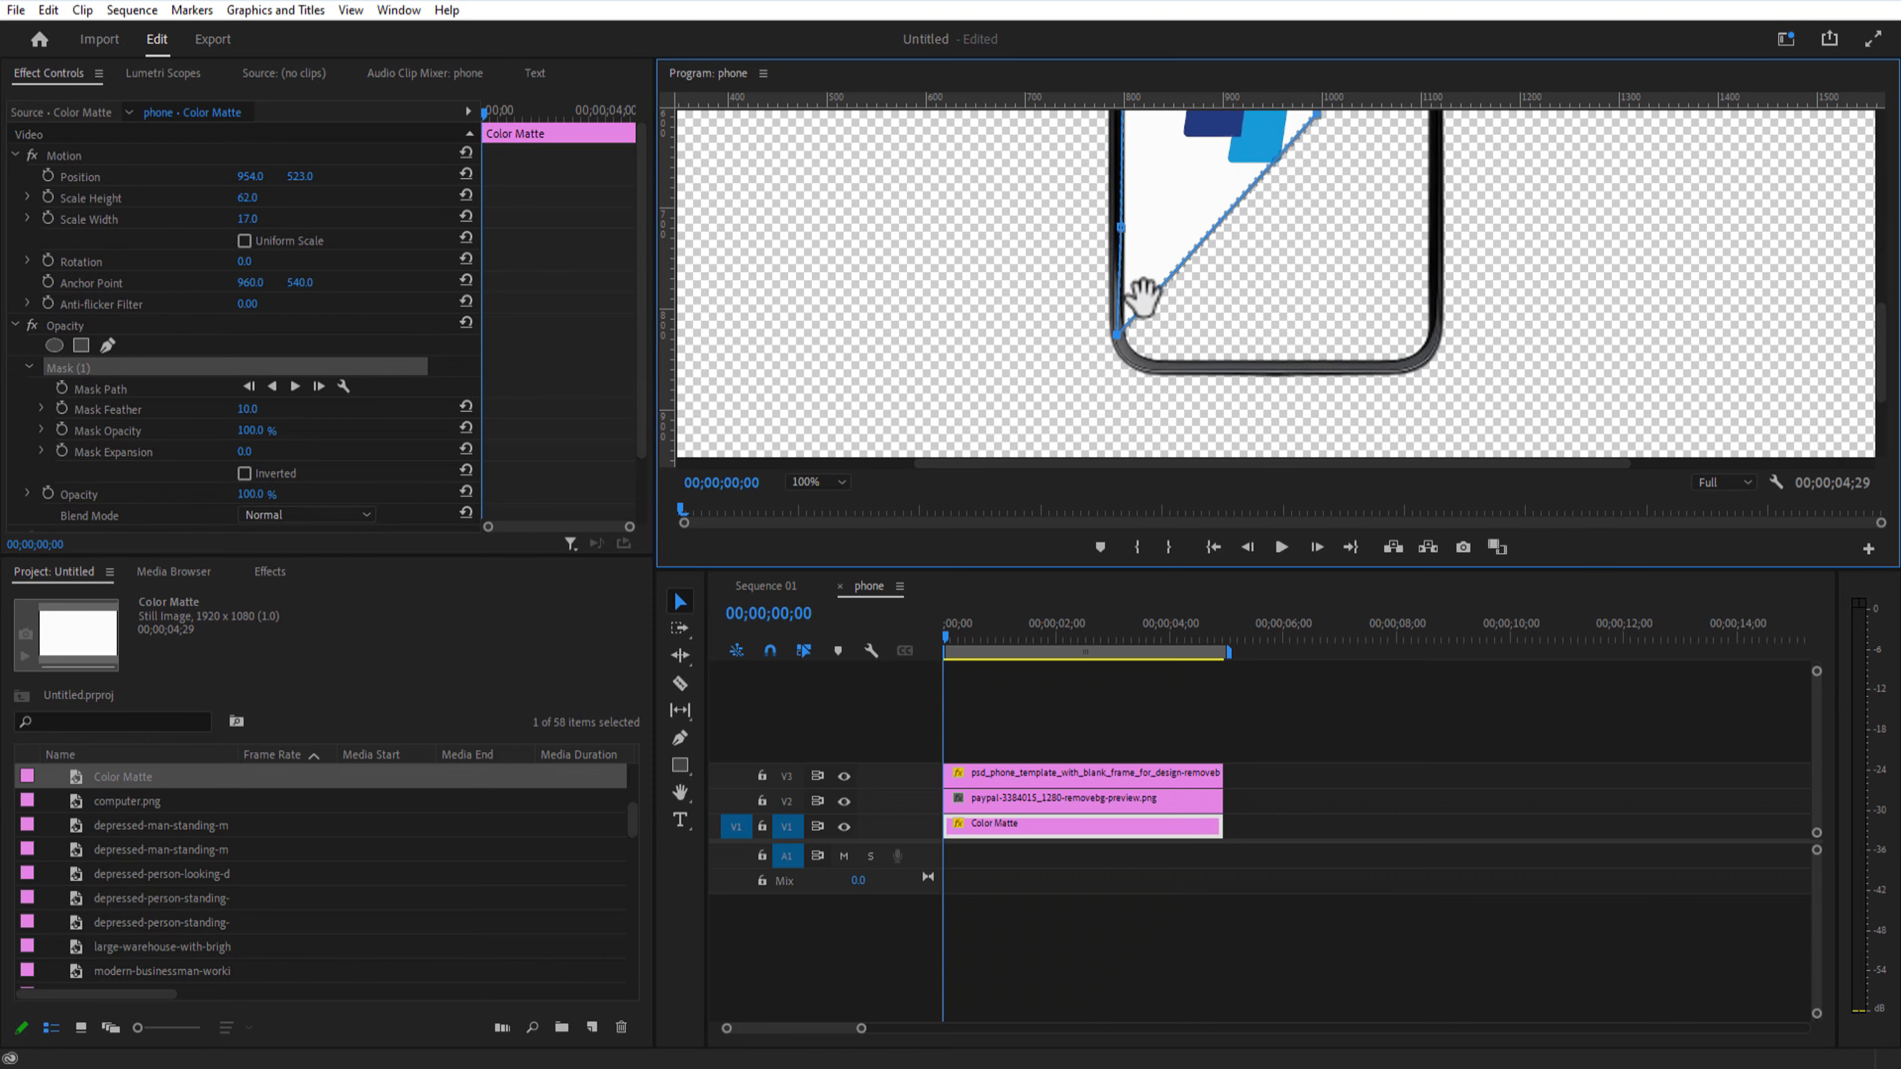
{"action": "left_click_drag", "start_coordinate": [1137, 298], "coordinate": [1401, 322]}
{"action": "left_click_drag", "start_coordinate": [1882, 337], "coordinate": [1890, 288]}
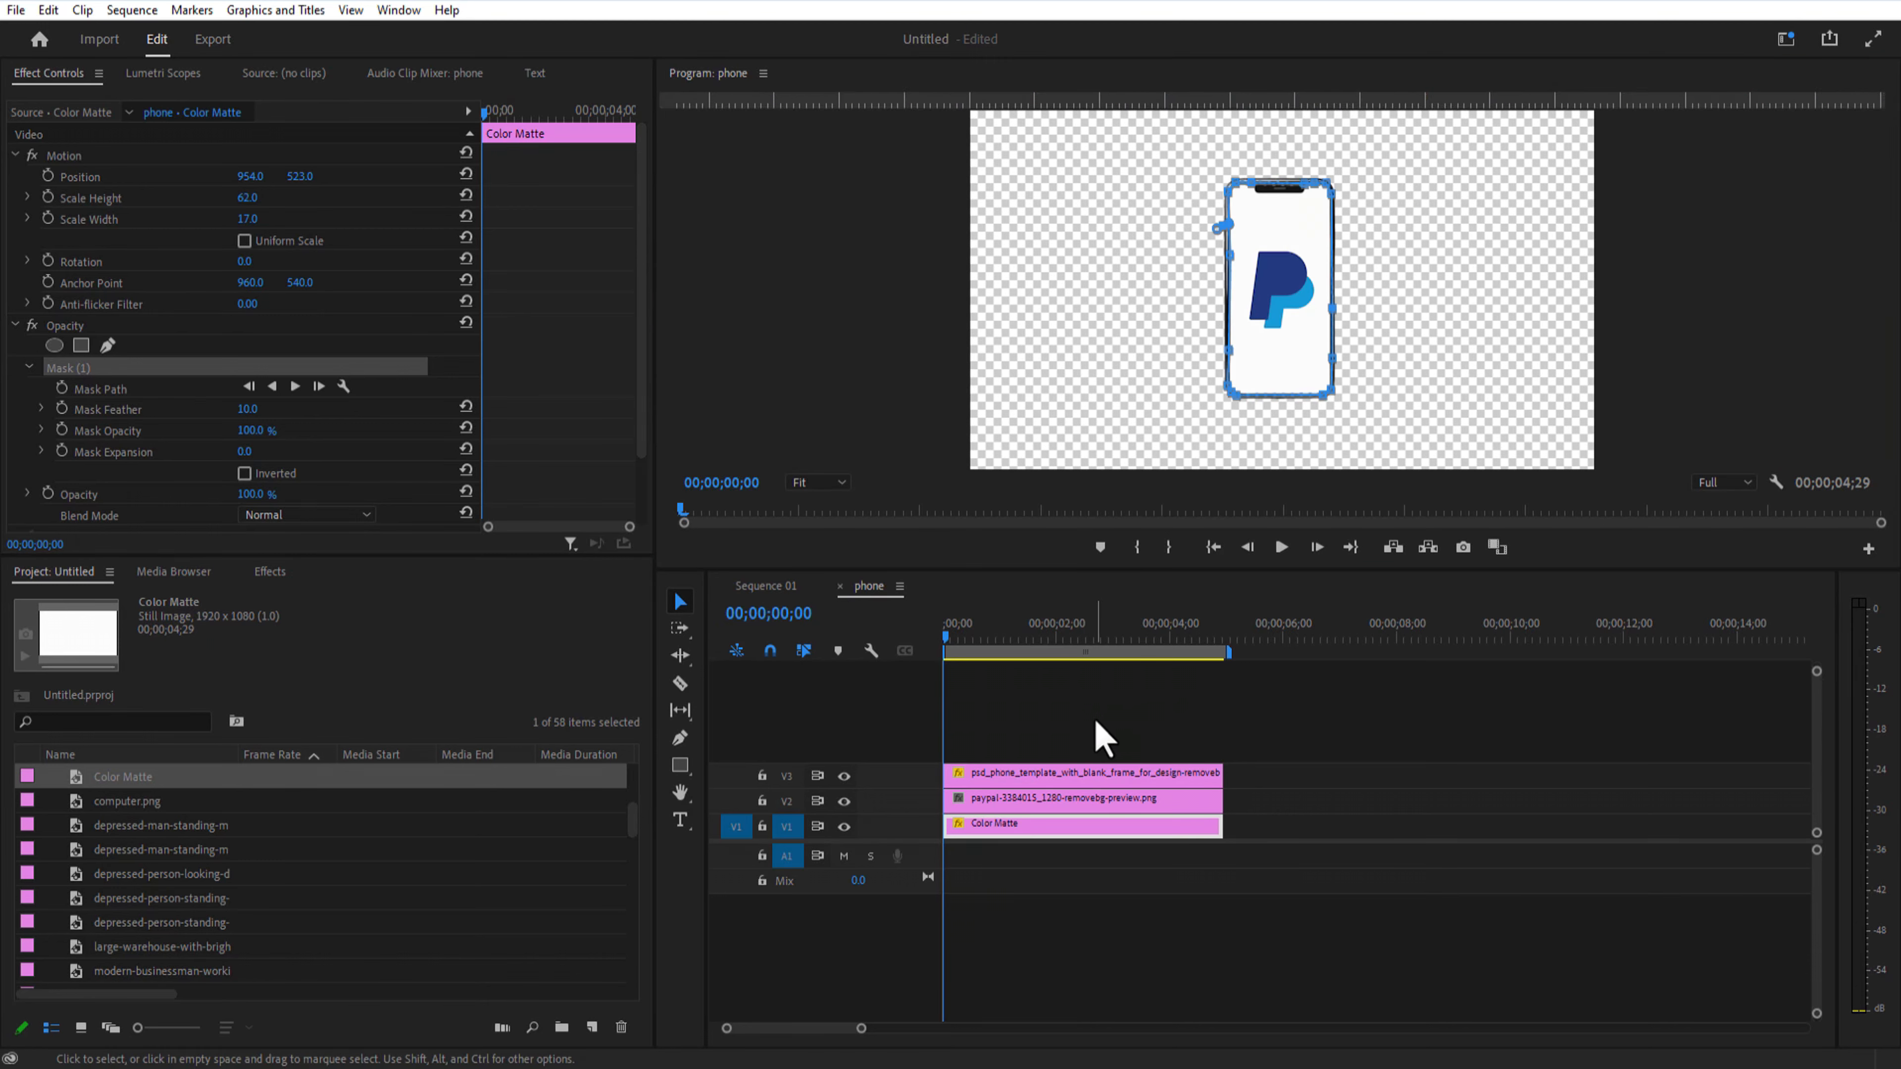
{"action": "left_click", "coordinate": [1097, 722]}
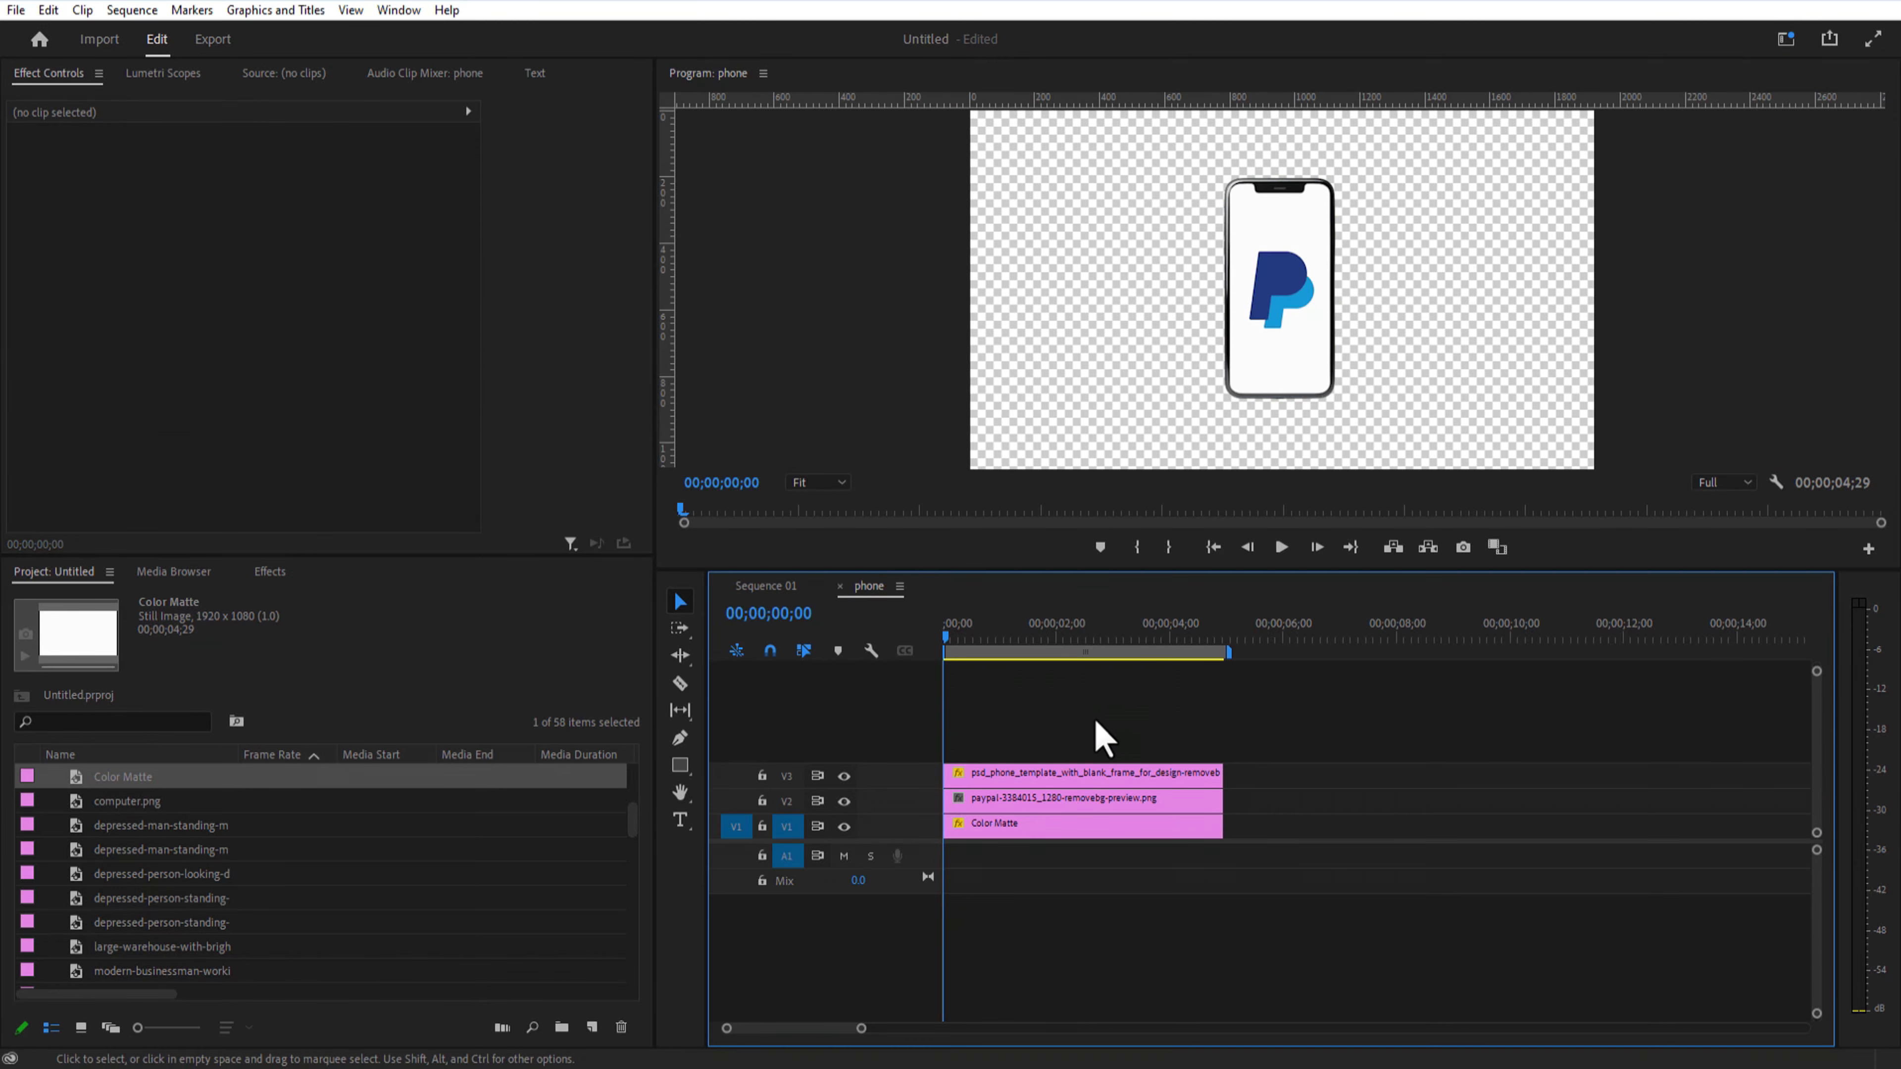
Step: Place the mixkit-black-ink-splashing clip between the color matte and the PayPal logo, scaled down to about 60
{"action": "scroll", "coordinate": [127, 850], "scroll_direction": "down", "scroll_amount": 5}
{"action": "left_click", "coordinate": [1393, 638]}
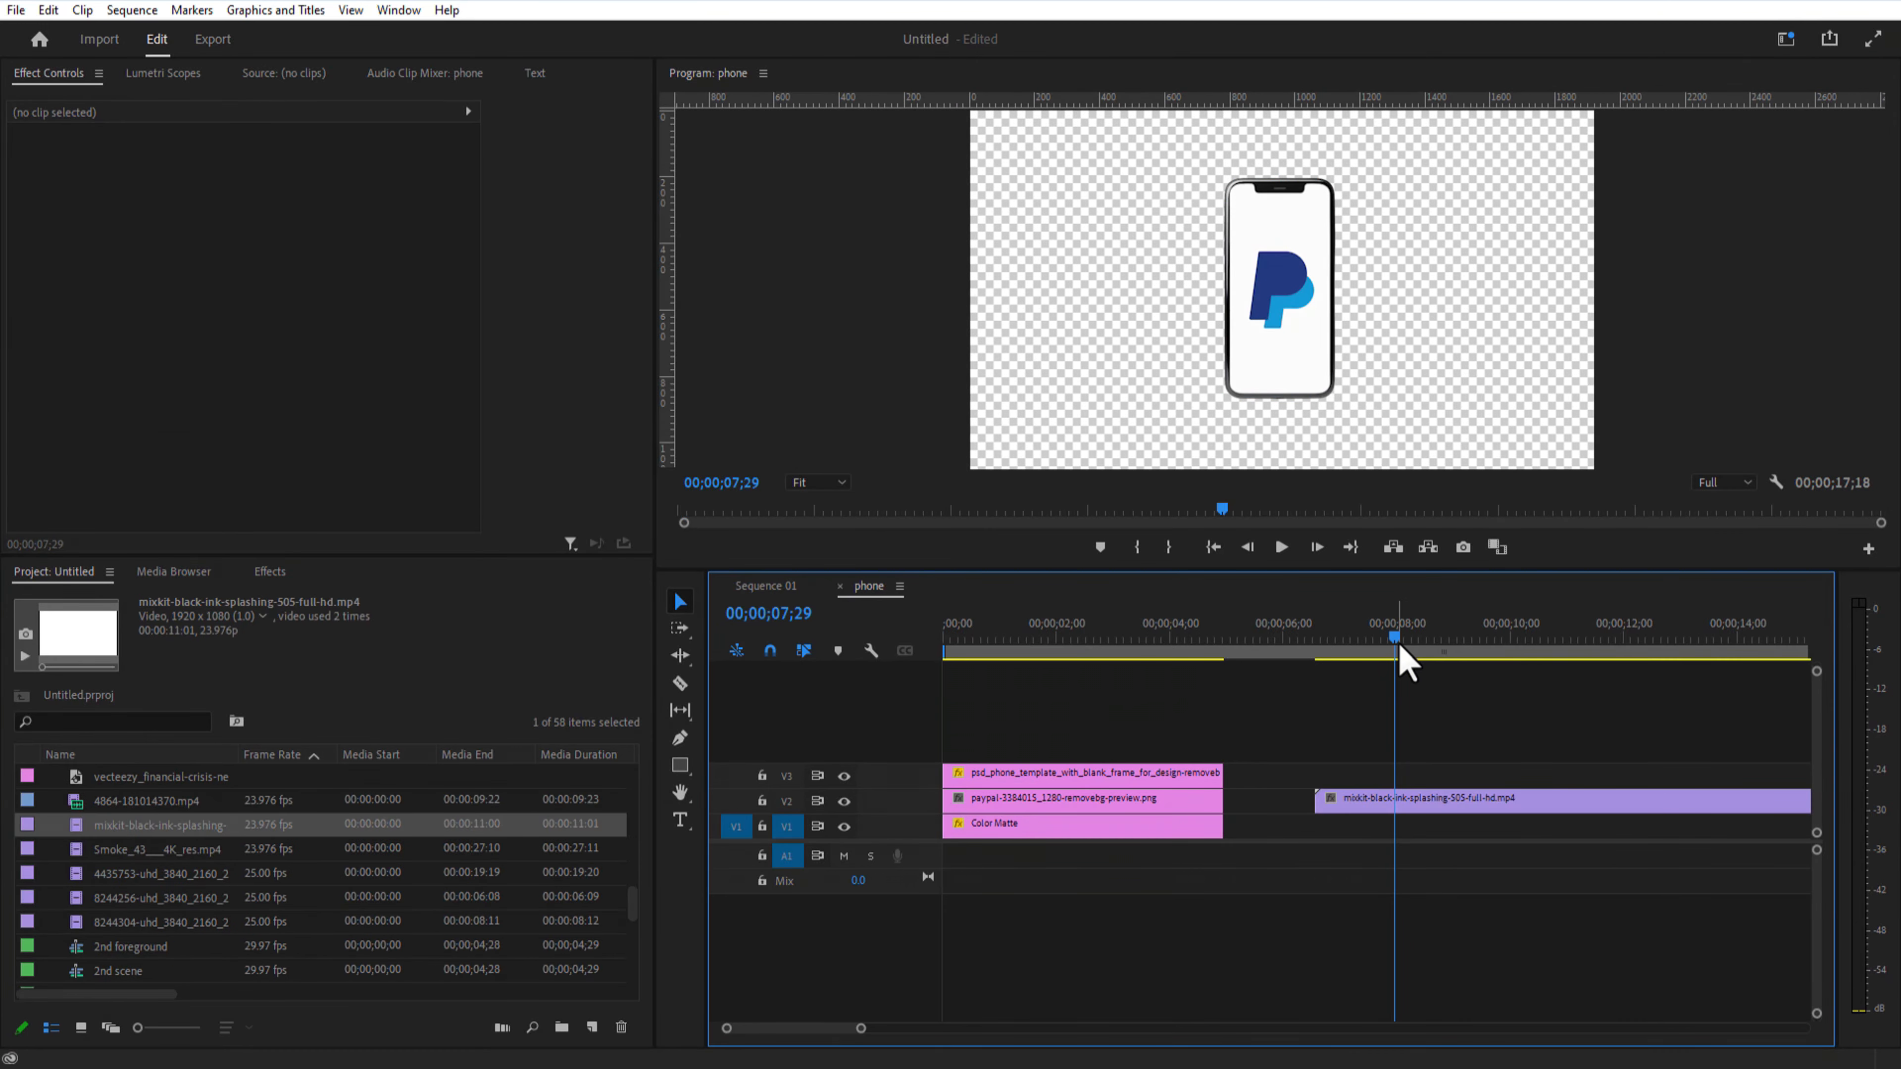
{"action": "left_click_drag", "start_coordinate": [1470, 800], "coordinate": [1095, 801]}
{"action": "left_click_drag", "start_coordinate": [250, 197], "coordinate": [225, 197]}
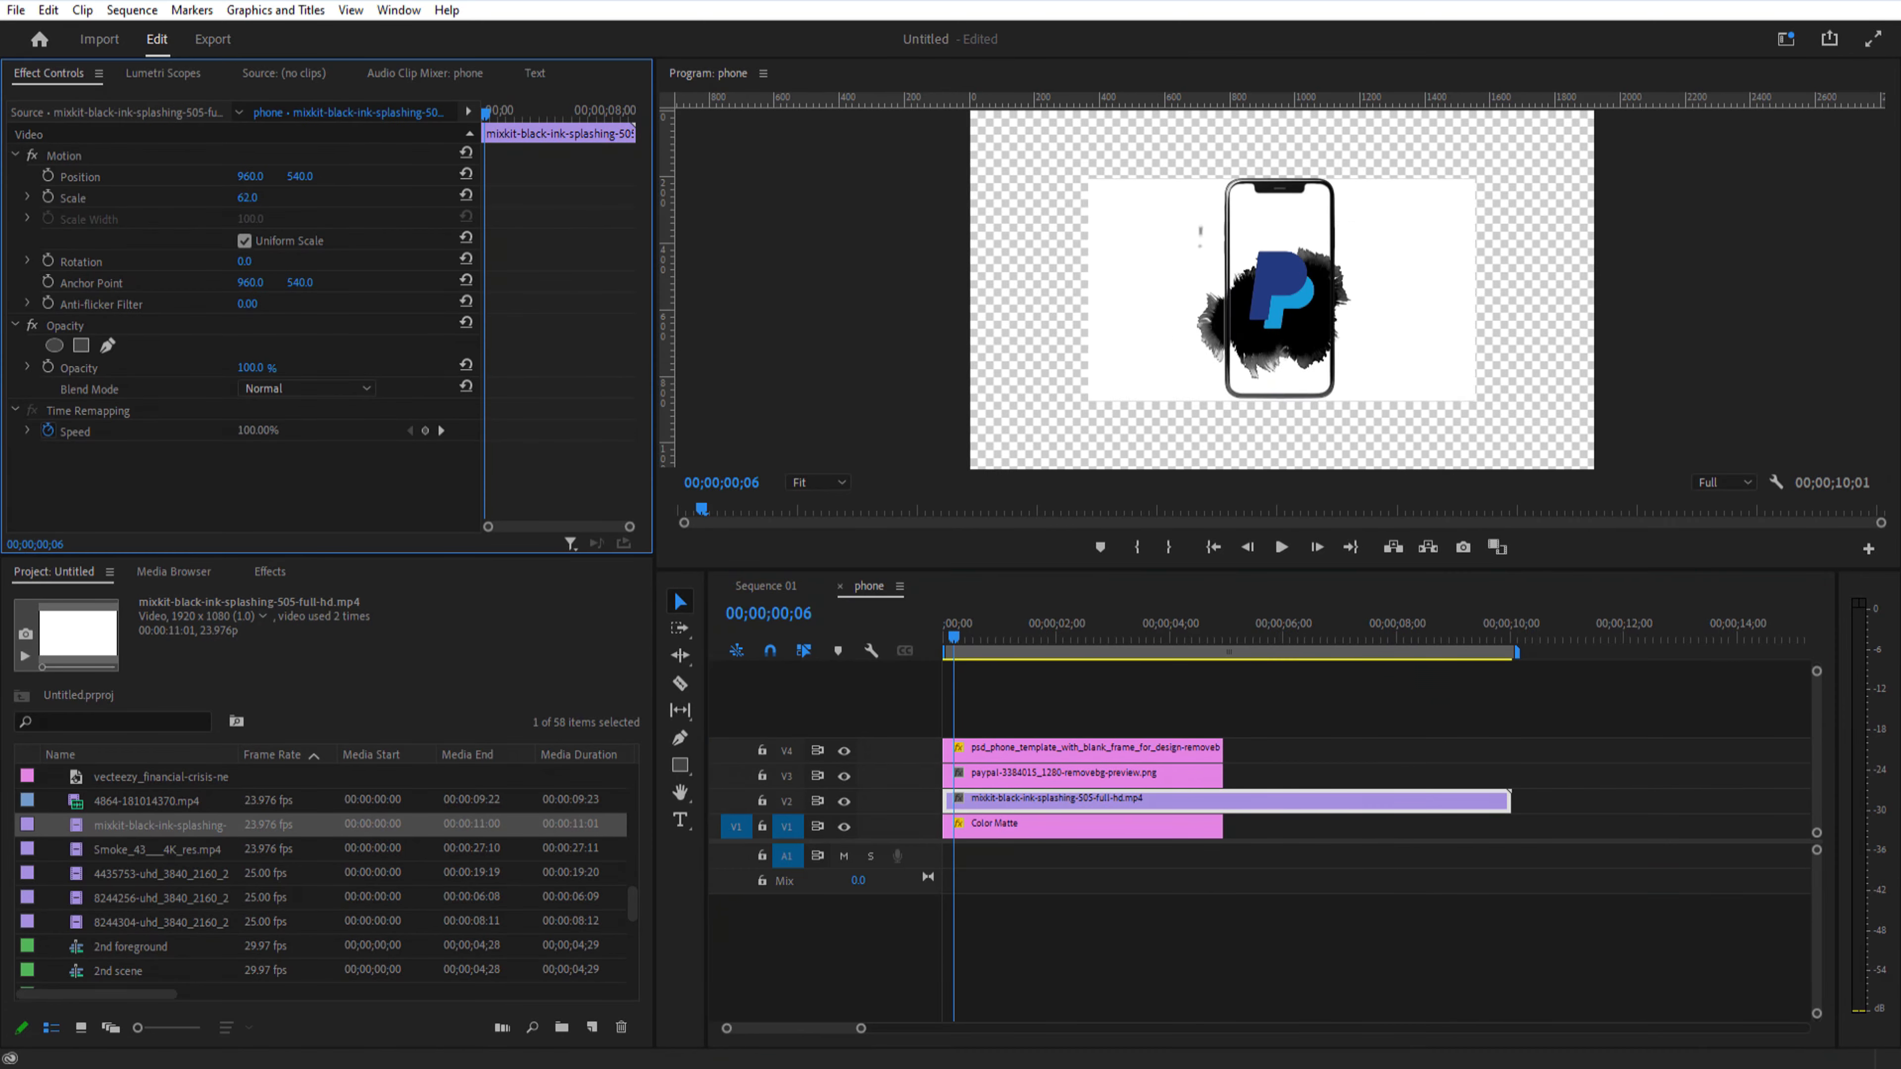
Step: Draw an opacity mask on the black ink splashing clip that follows the phone frame's outline
{"action": "left_click", "coordinate": [817, 482]}
{"action": "left_click", "coordinate": [823, 571]}
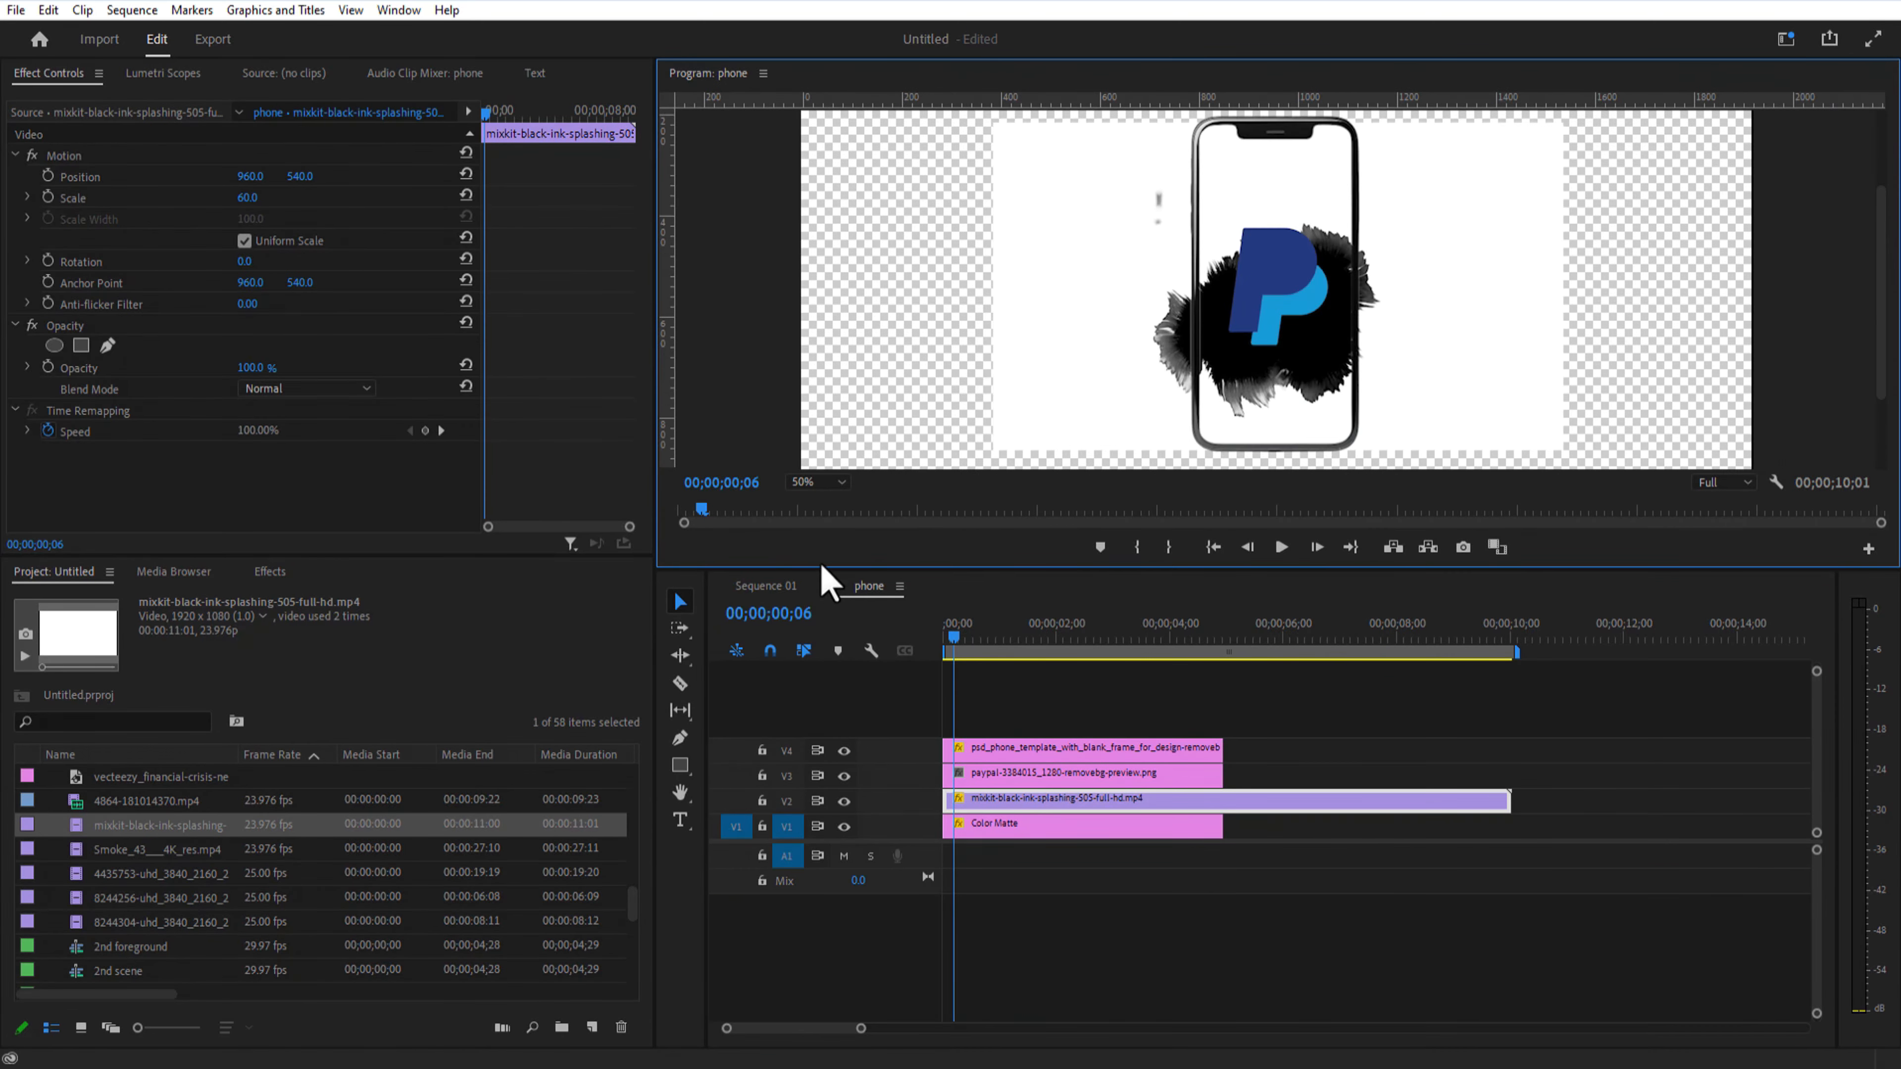
{"action": "left_click", "coordinate": [80, 346]}
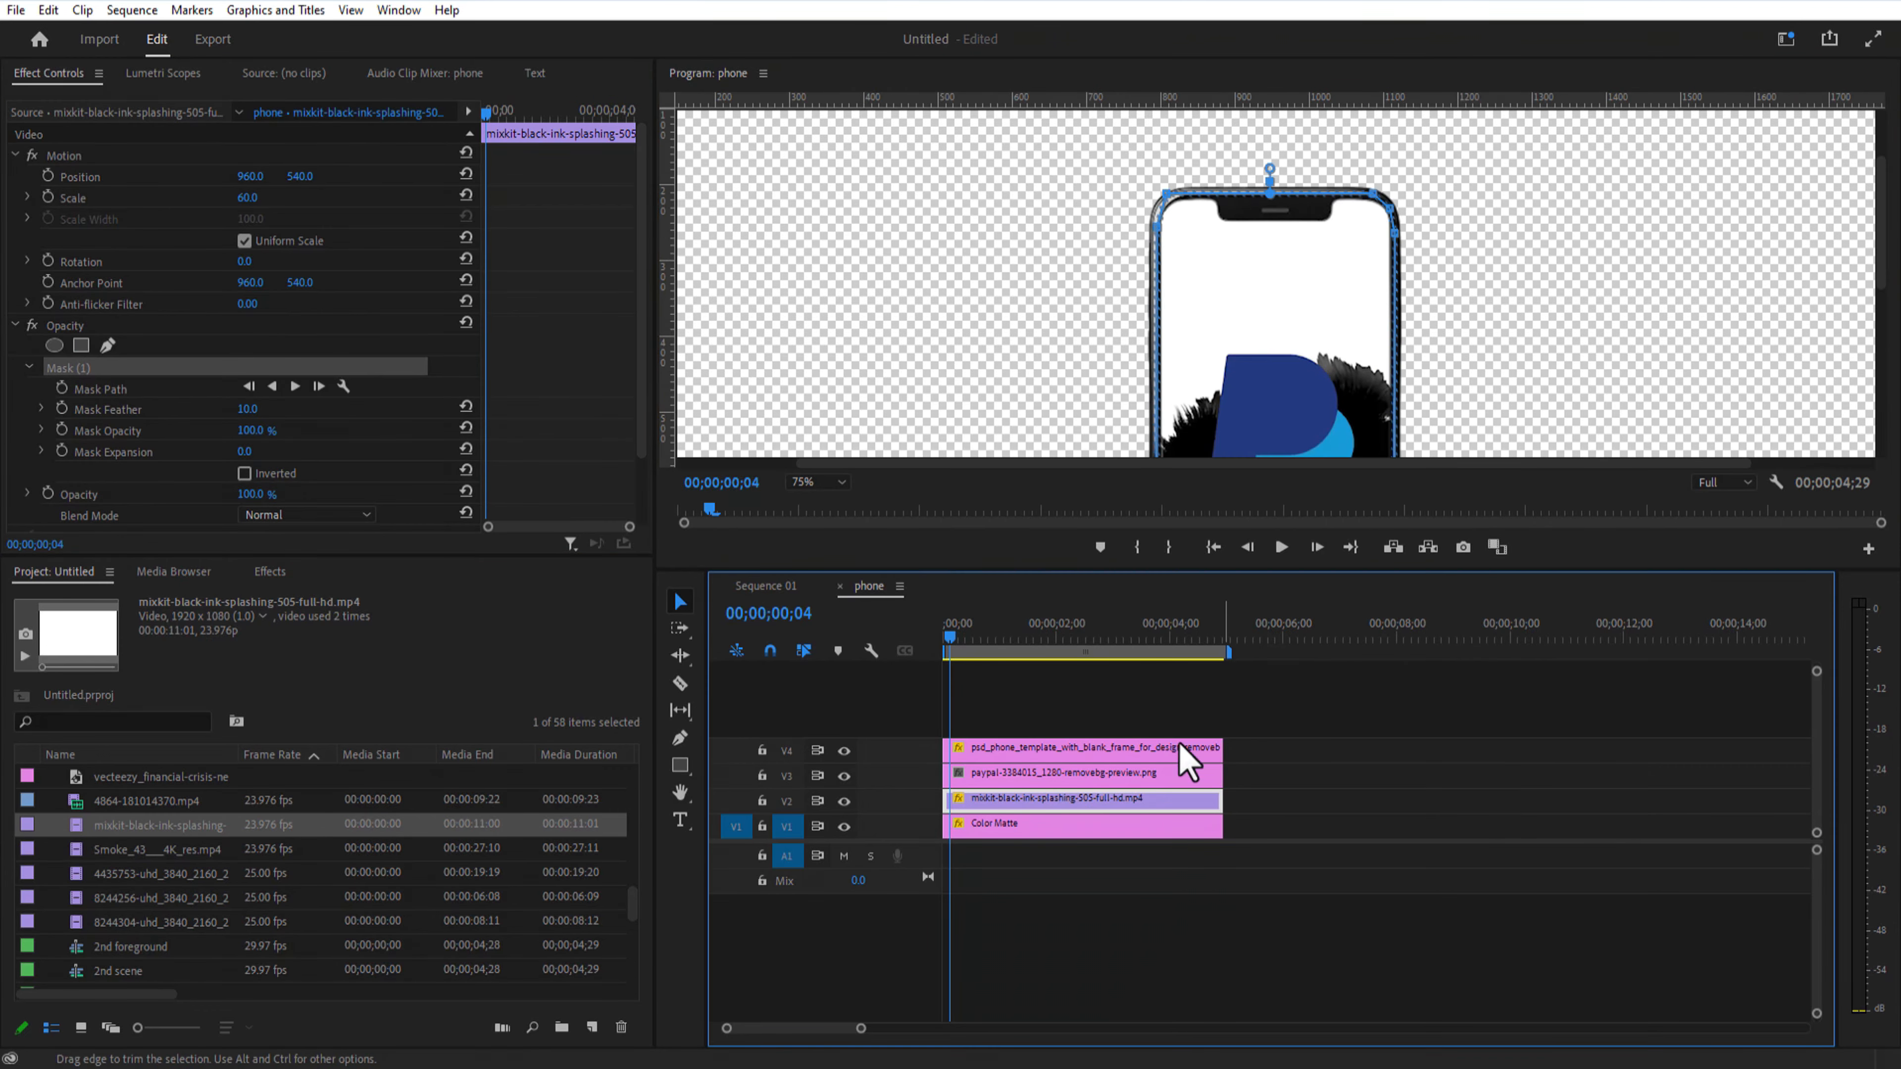
Step: Place the ink clip directly above the PayPal logo and apply Track Matte Key to the logo with Video 3 as the matte
{"action": "left_click", "coordinate": [830, 483]}
{"action": "left_click", "coordinate": [837, 503]}
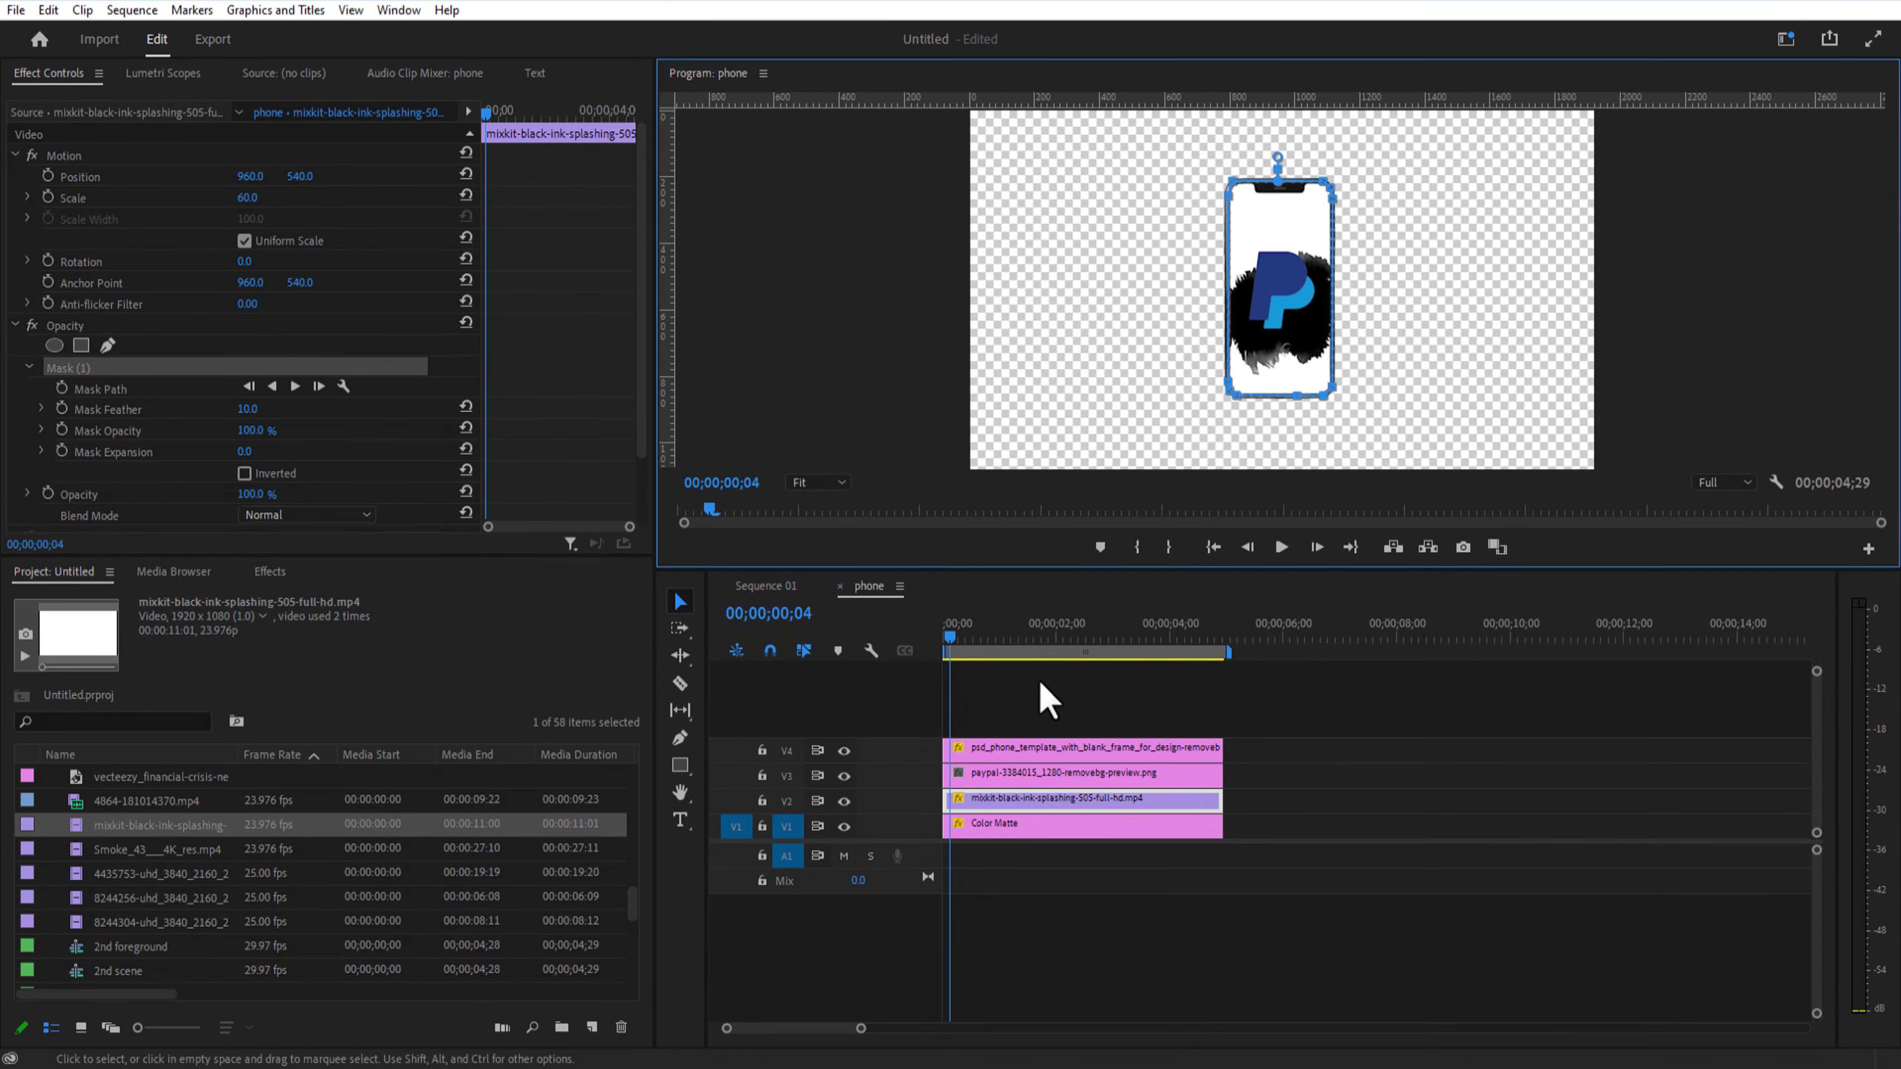
{"action": "left_click", "coordinate": [269, 571]}
{"action": "type", "text": "ck"}
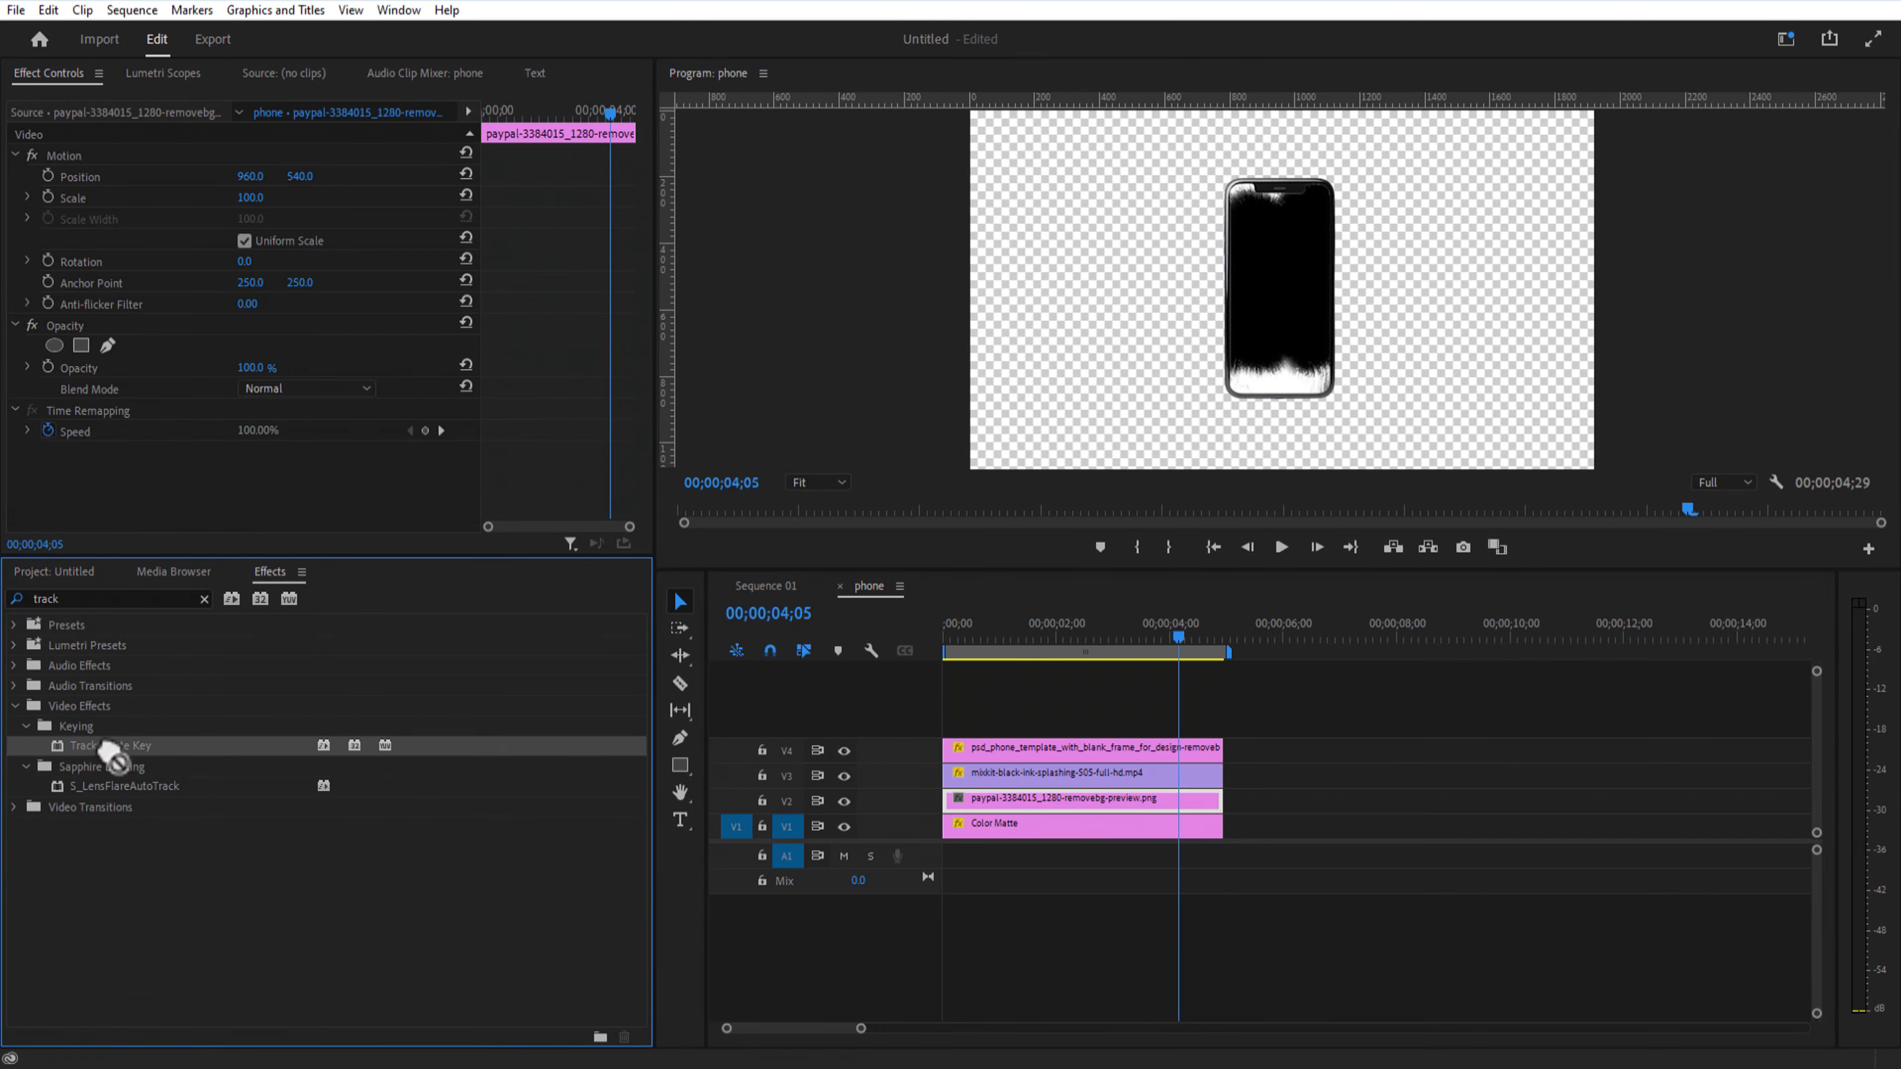
{"action": "left_click_drag", "start_coordinate": [111, 745], "coordinate": [1003, 800]}
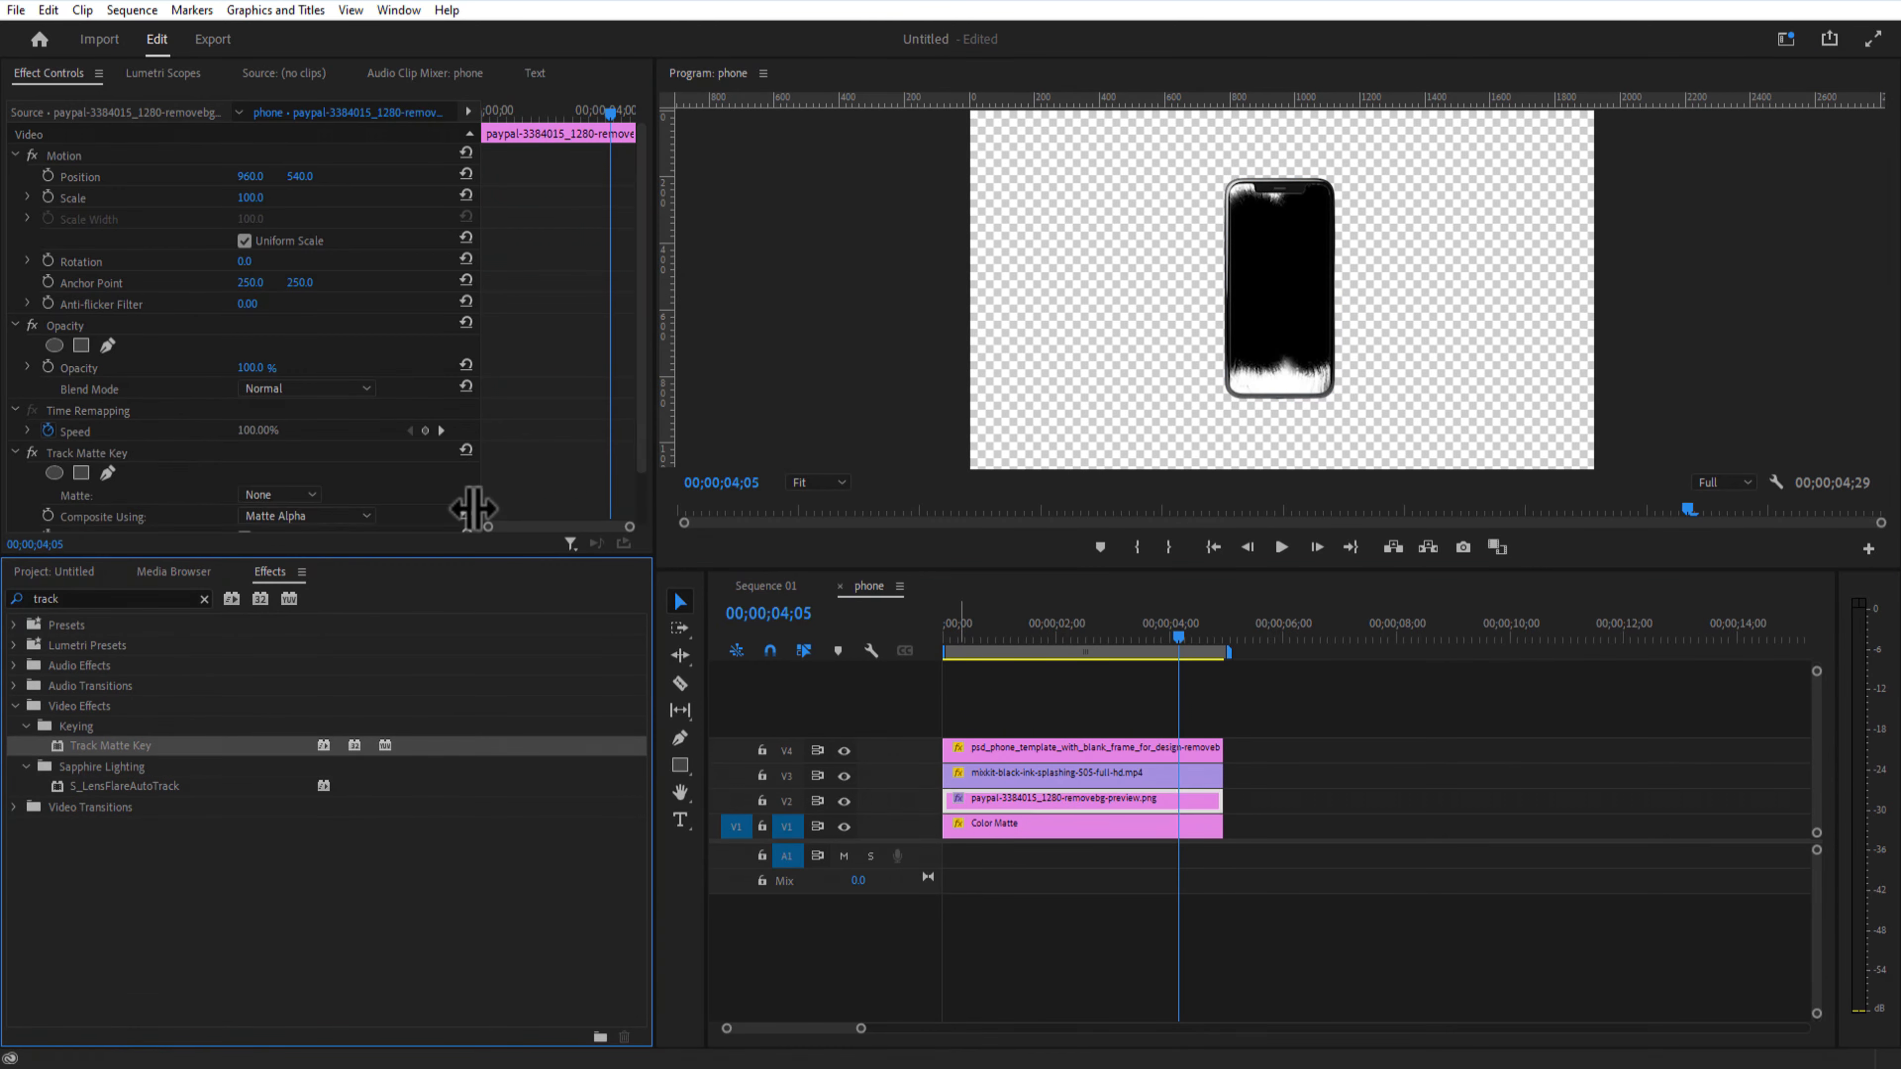
{"action": "left_click", "coordinate": [307, 496]}
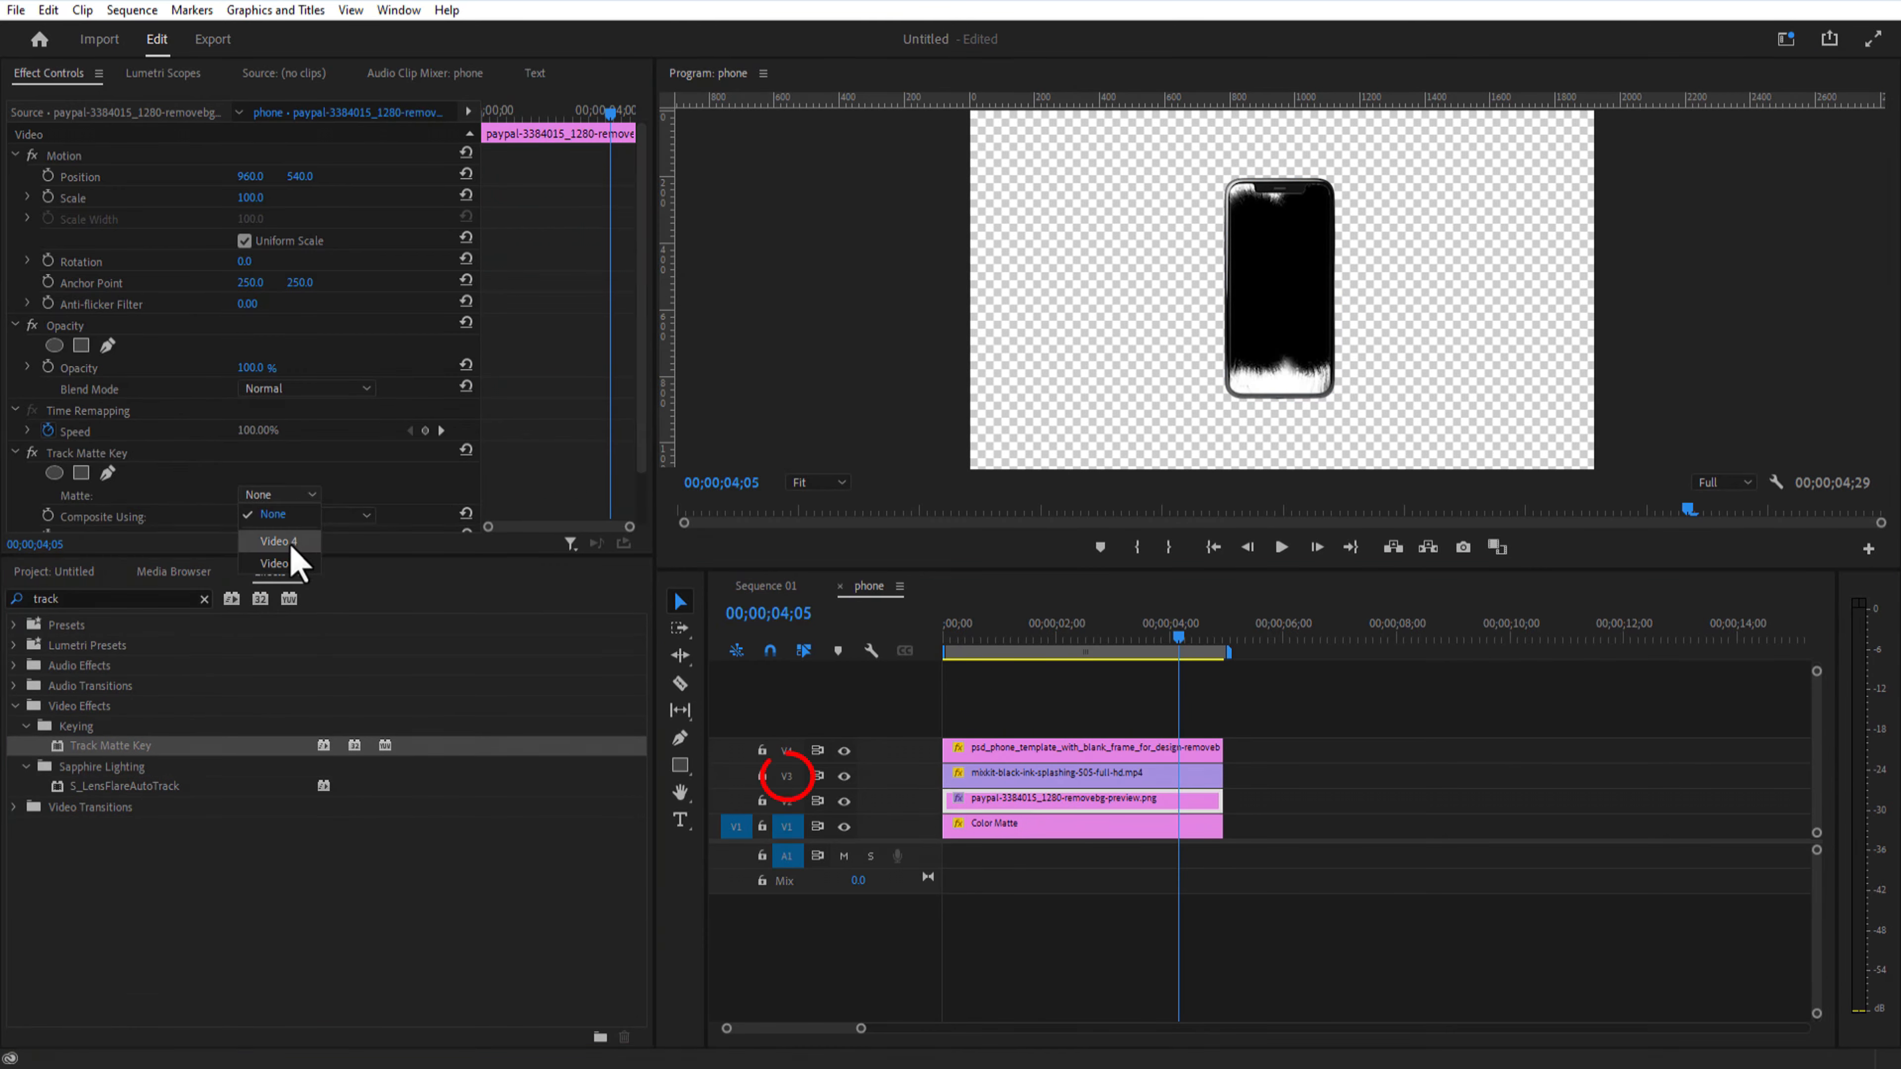
{"action": "left_click", "coordinate": [297, 563]}
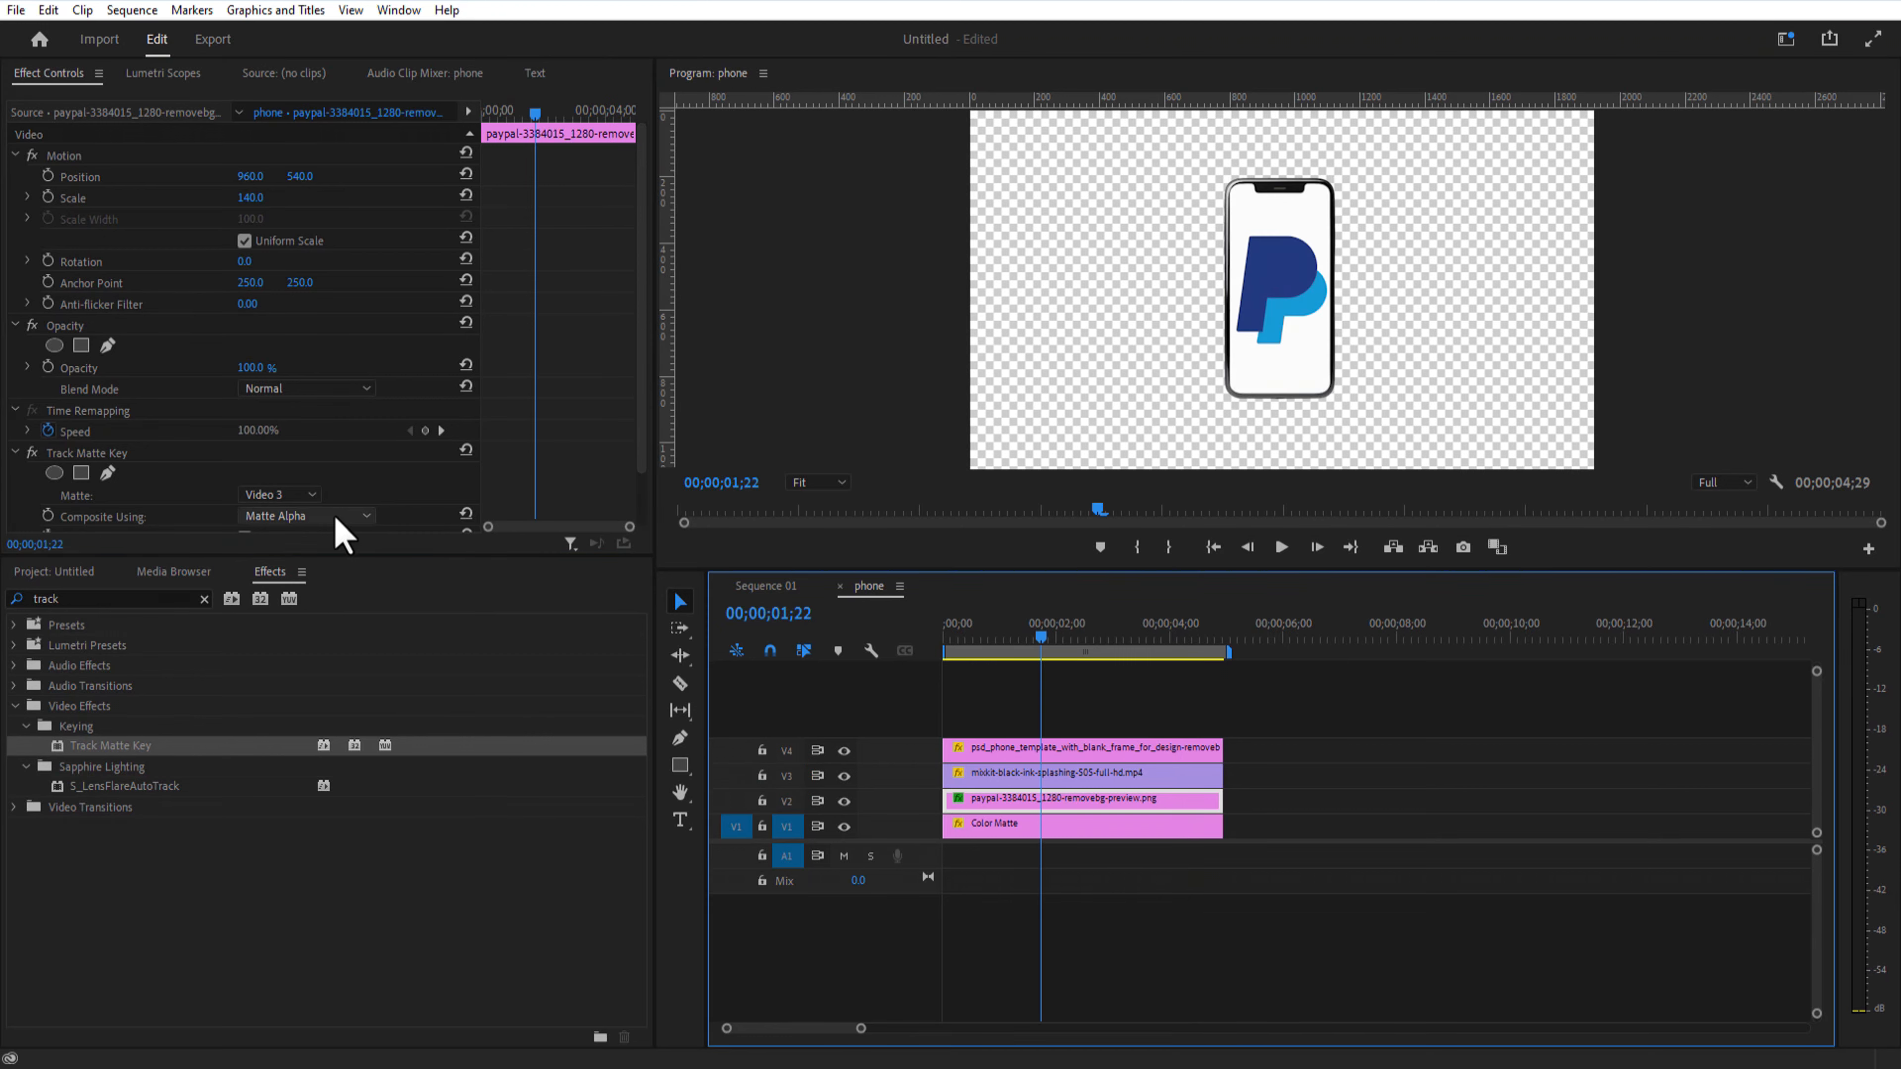
Step: Set the logo's Track Matte Key to composite using Matte Luma and reverse the matte
{"action": "left_click", "coordinate": [337, 516]}
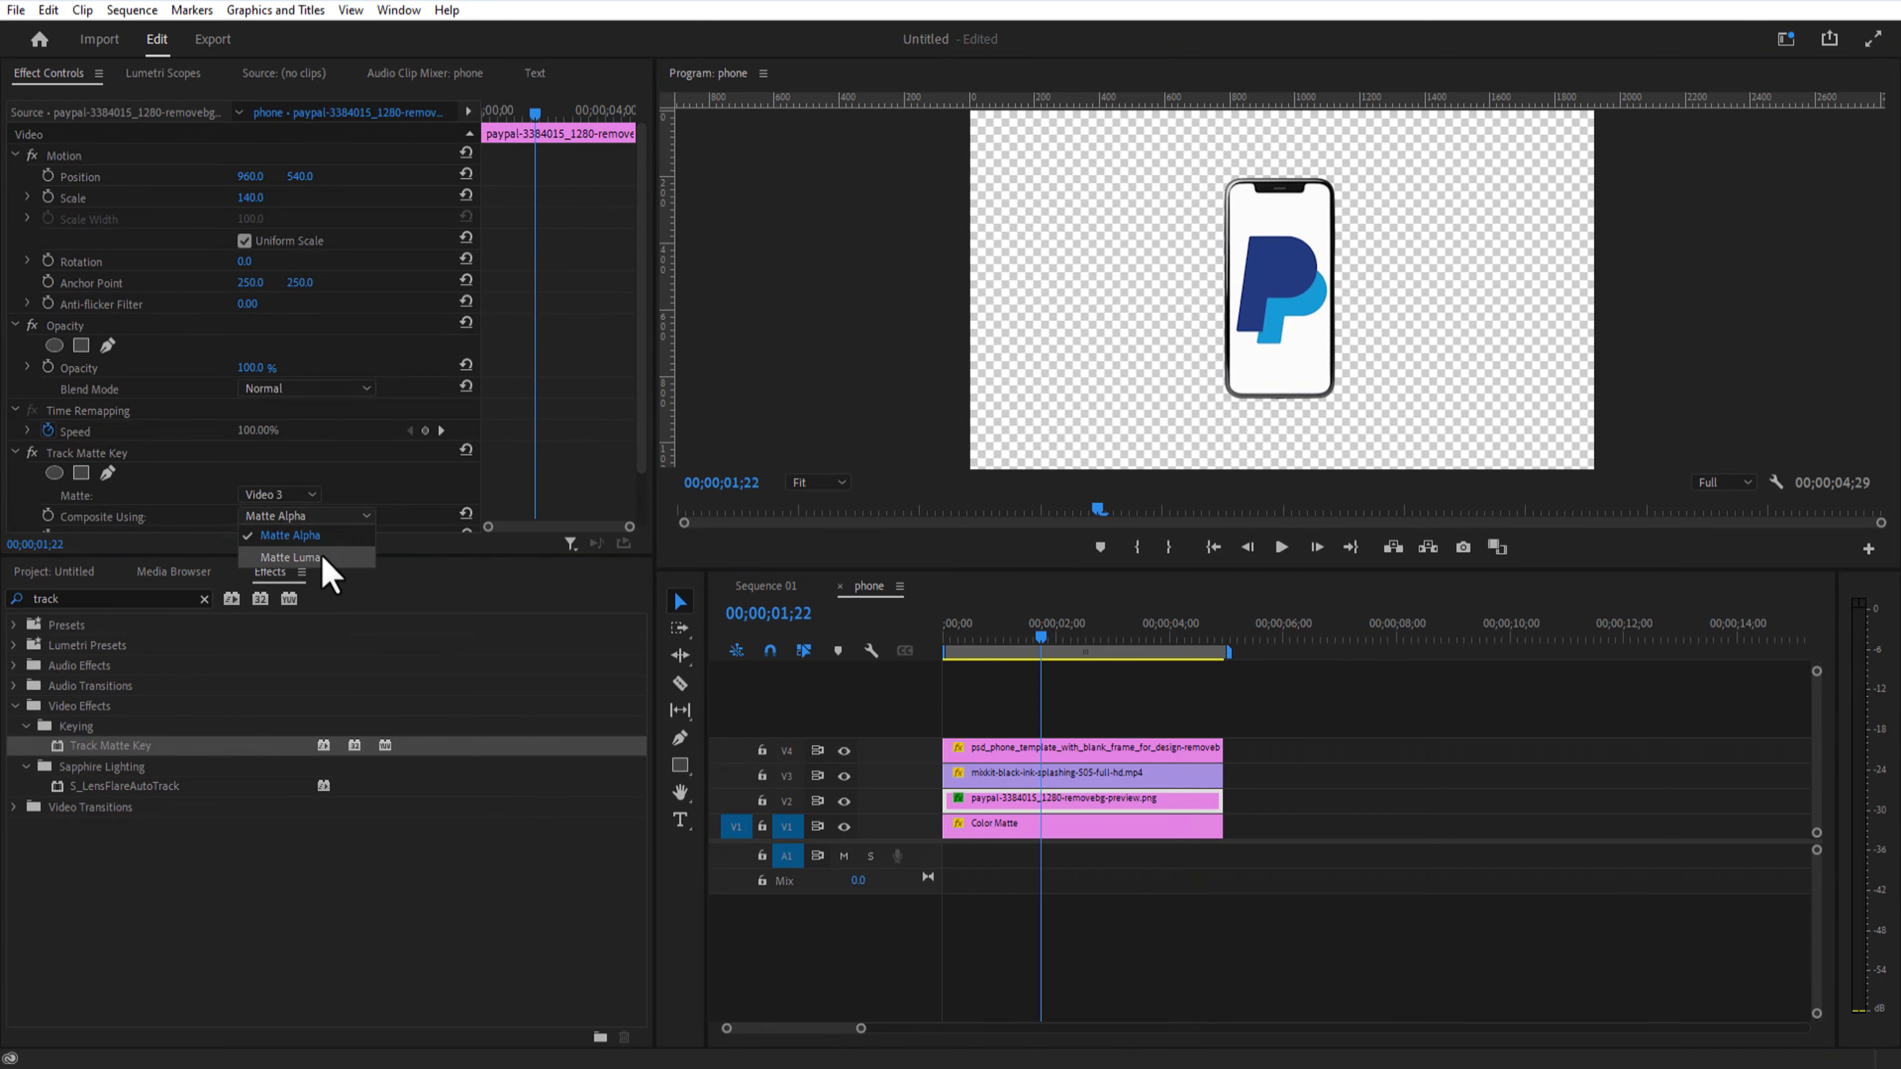
{"action": "left_click", "coordinate": [300, 558]}
{"action": "left_click_drag", "start_coordinate": [1046, 635], "coordinate": [1073, 723]}
{"action": "scroll", "coordinate": [595, 484], "scroll_direction": "down", "scroll_amount": 3}
{"action": "left_click", "coordinate": [244, 481]}
Step: In Sequence 01, place the depressed-man-standing PNG above the phone clip, scaled to 264 at position 1000, 889
{"action": "left_click", "coordinate": [776, 587]}
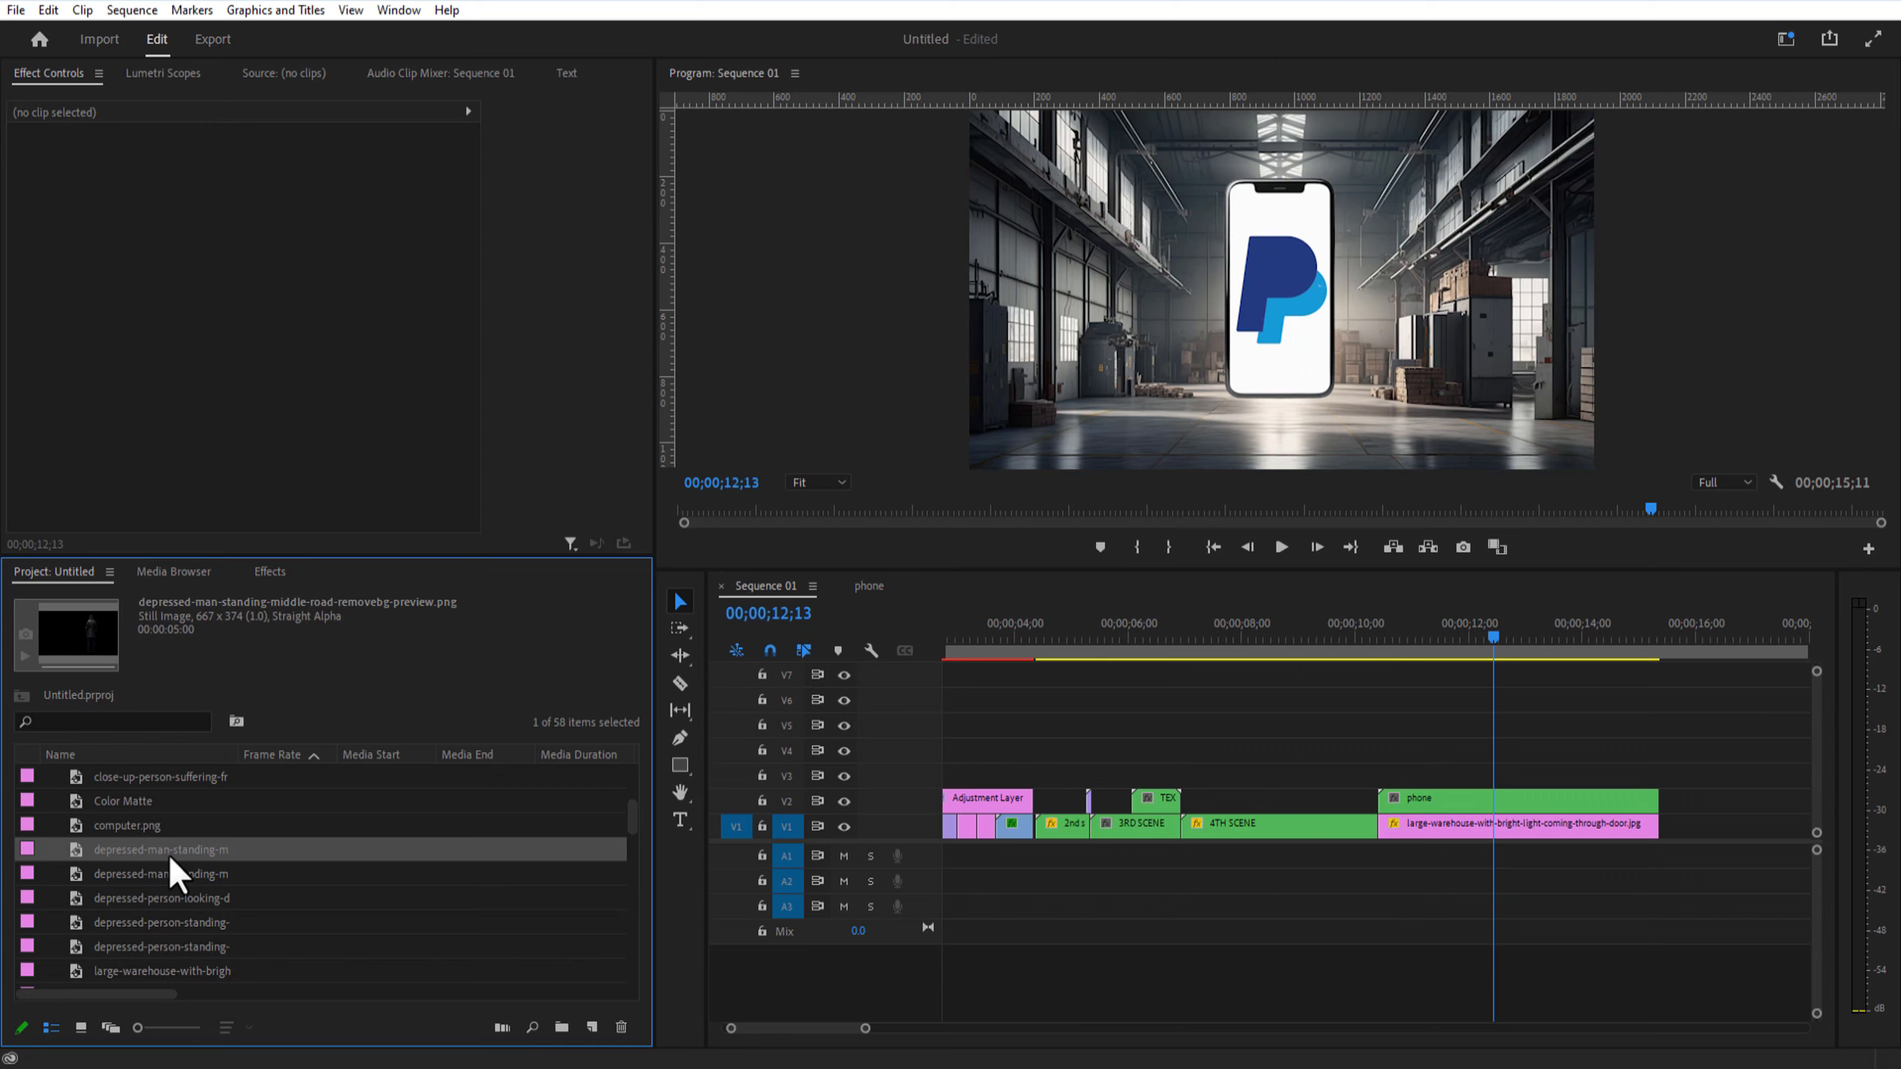
{"action": "left_click_drag", "start_coordinate": [166, 852], "coordinate": [1411, 779]}
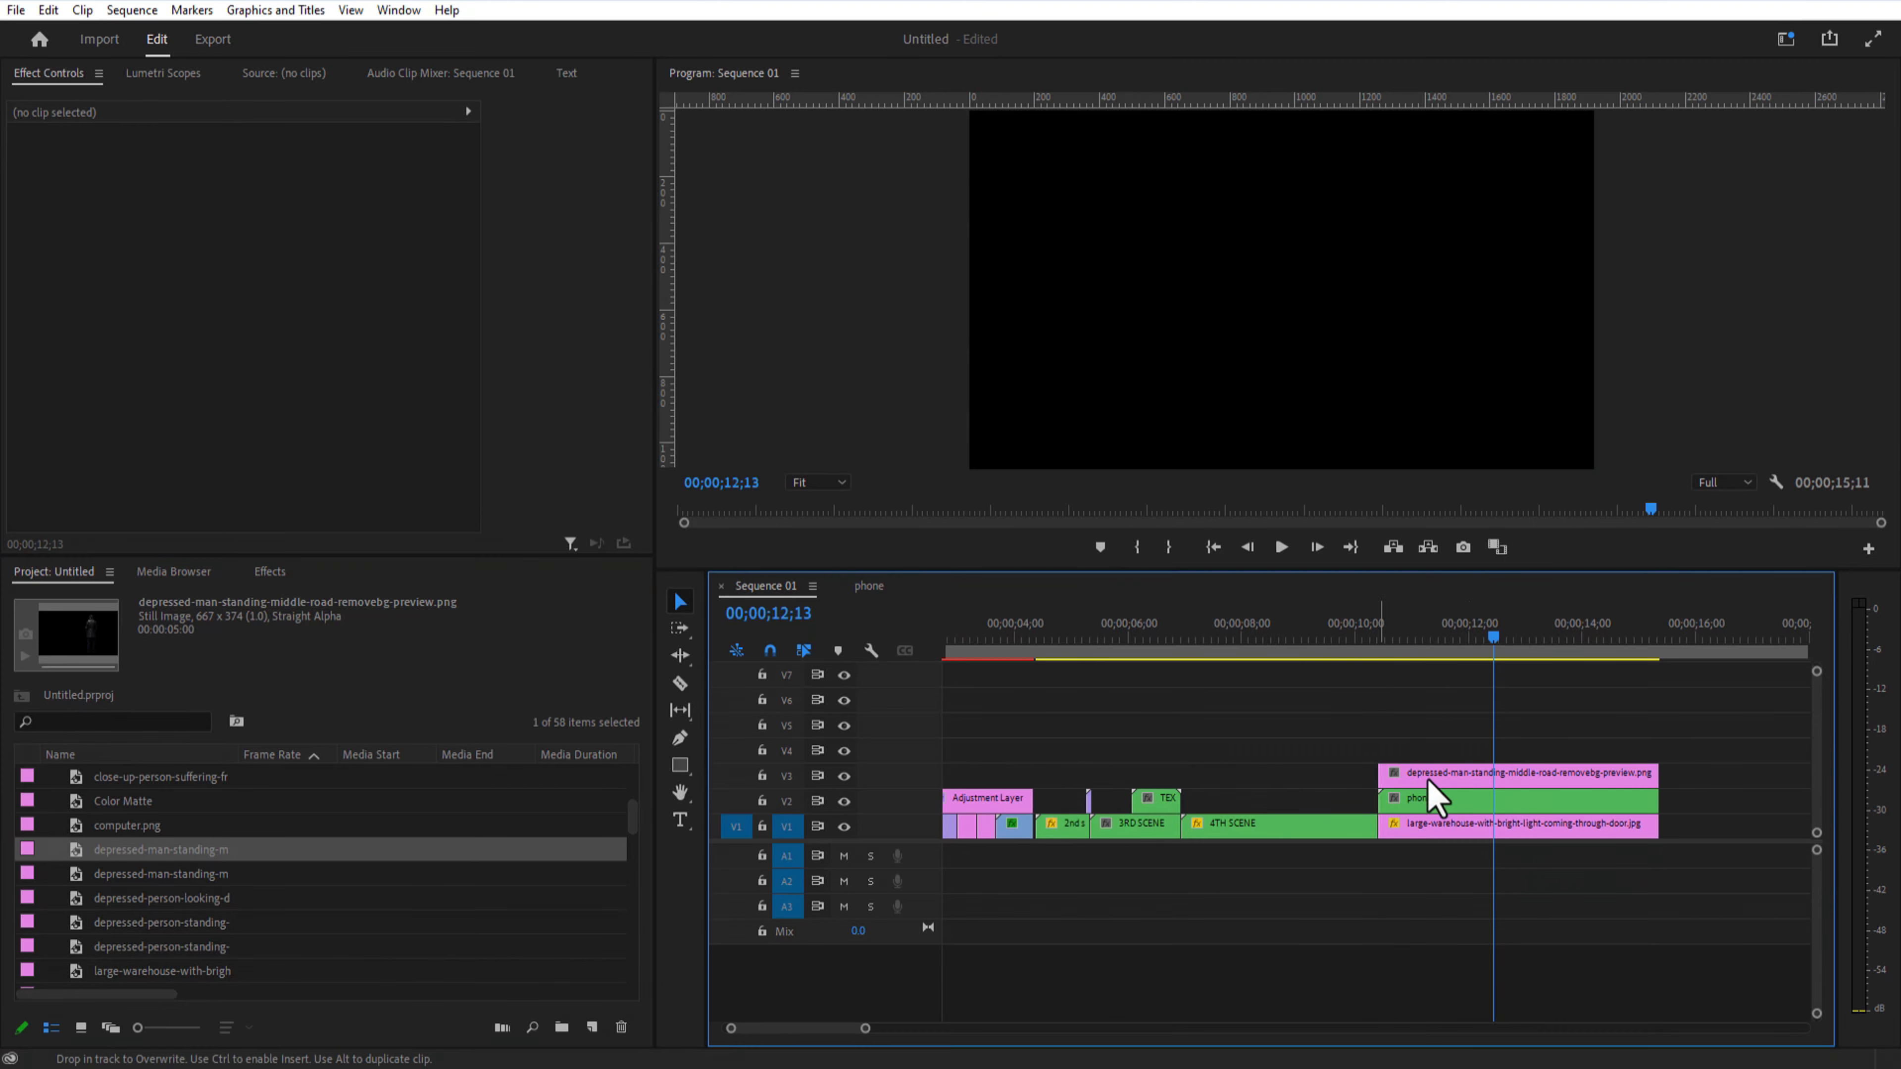
{"action": "left_click_drag", "start_coordinate": [250, 197], "coordinate": [318, 198]}
{"action": "left_click_drag", "start_coordinate": [300, 177], "coordinate": [271, 177]}
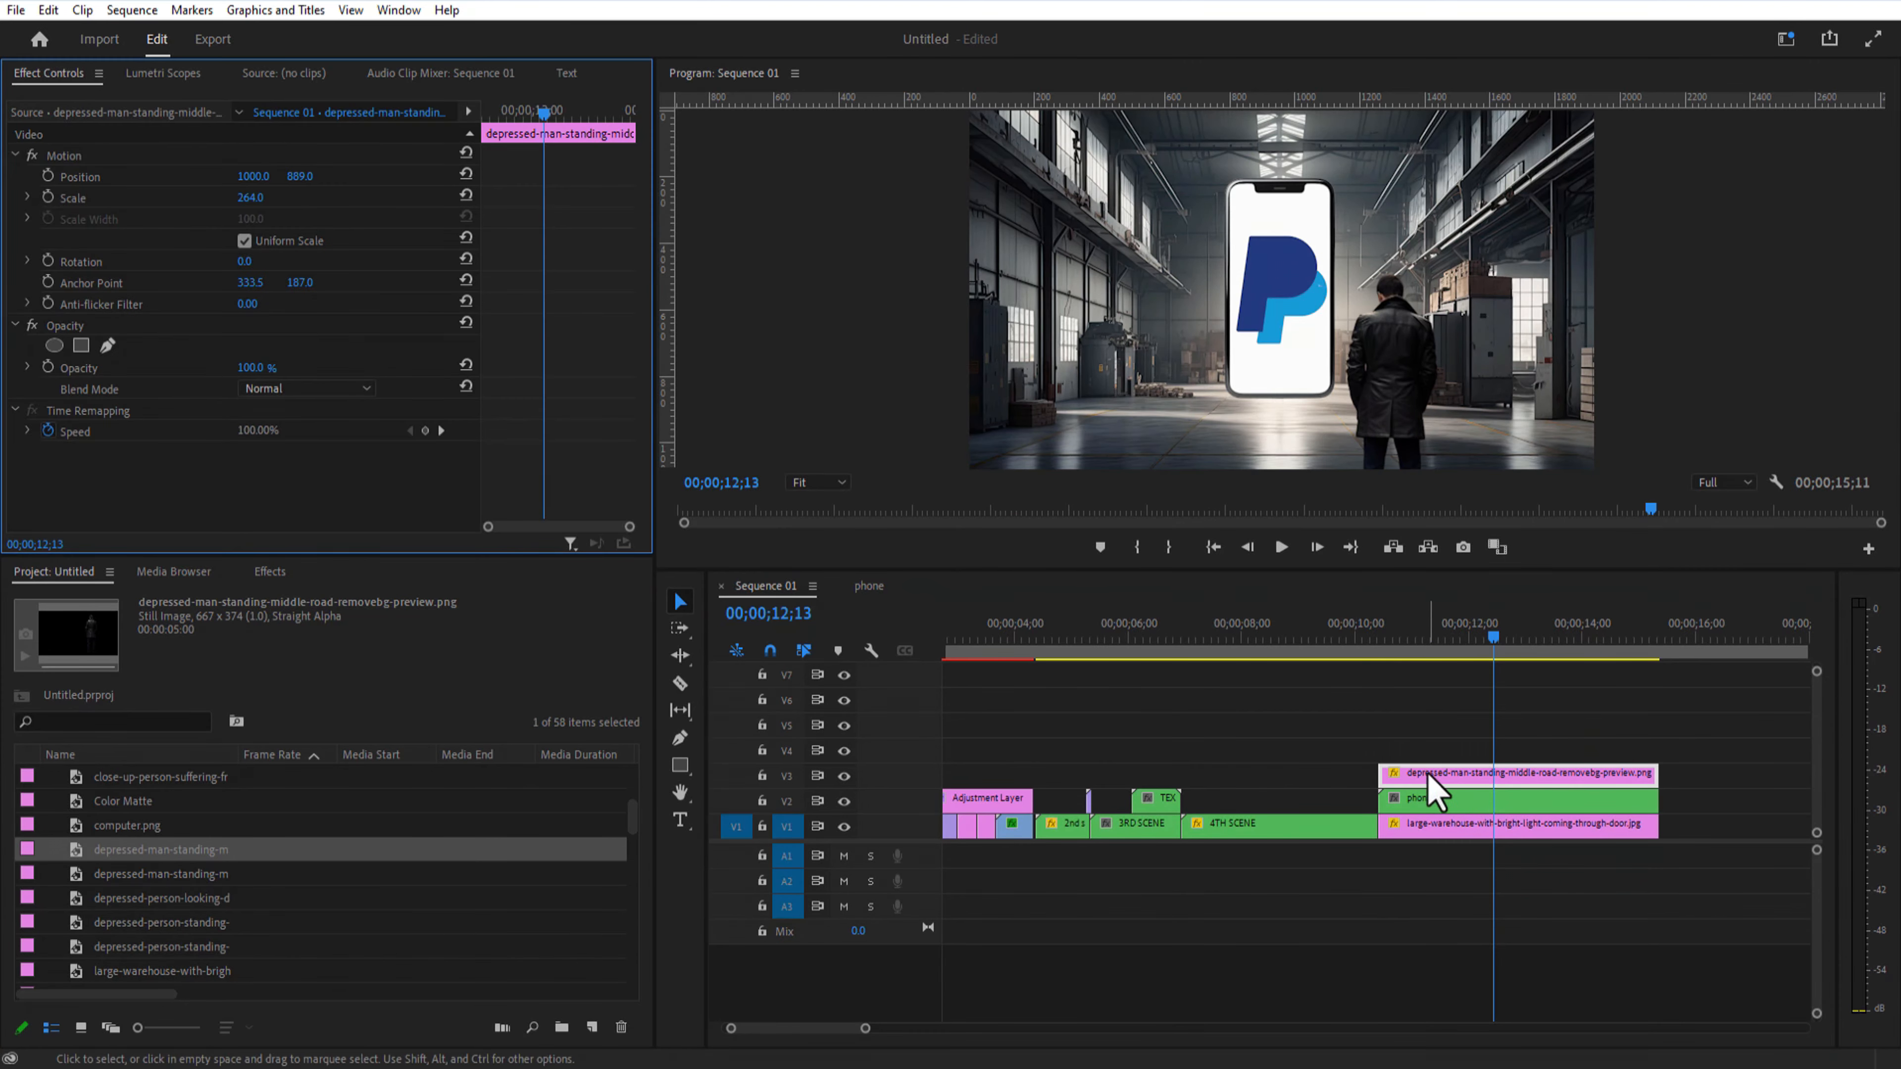
Step: Duplicate the standing man clip onto V4 and set the copy's horizontal position to about 338
{"action": "left_click_drag", "start_coordinate": [1430, 778], "coordinate": [1468, 753]}
{"action": "left_click_drag", "start_coordinate": [1468, 753], "coordinate": [1468, 751]}
{"action": "mouse_move", "coordinate": [253, 176]}
{"action": "left_mouse_down"}
{"action": "mouse_move", "coordinate": [216, 177]}
{"action": "mouse_move", "coordinate": [259, 181]}
{"action": "left_mouse_up"}
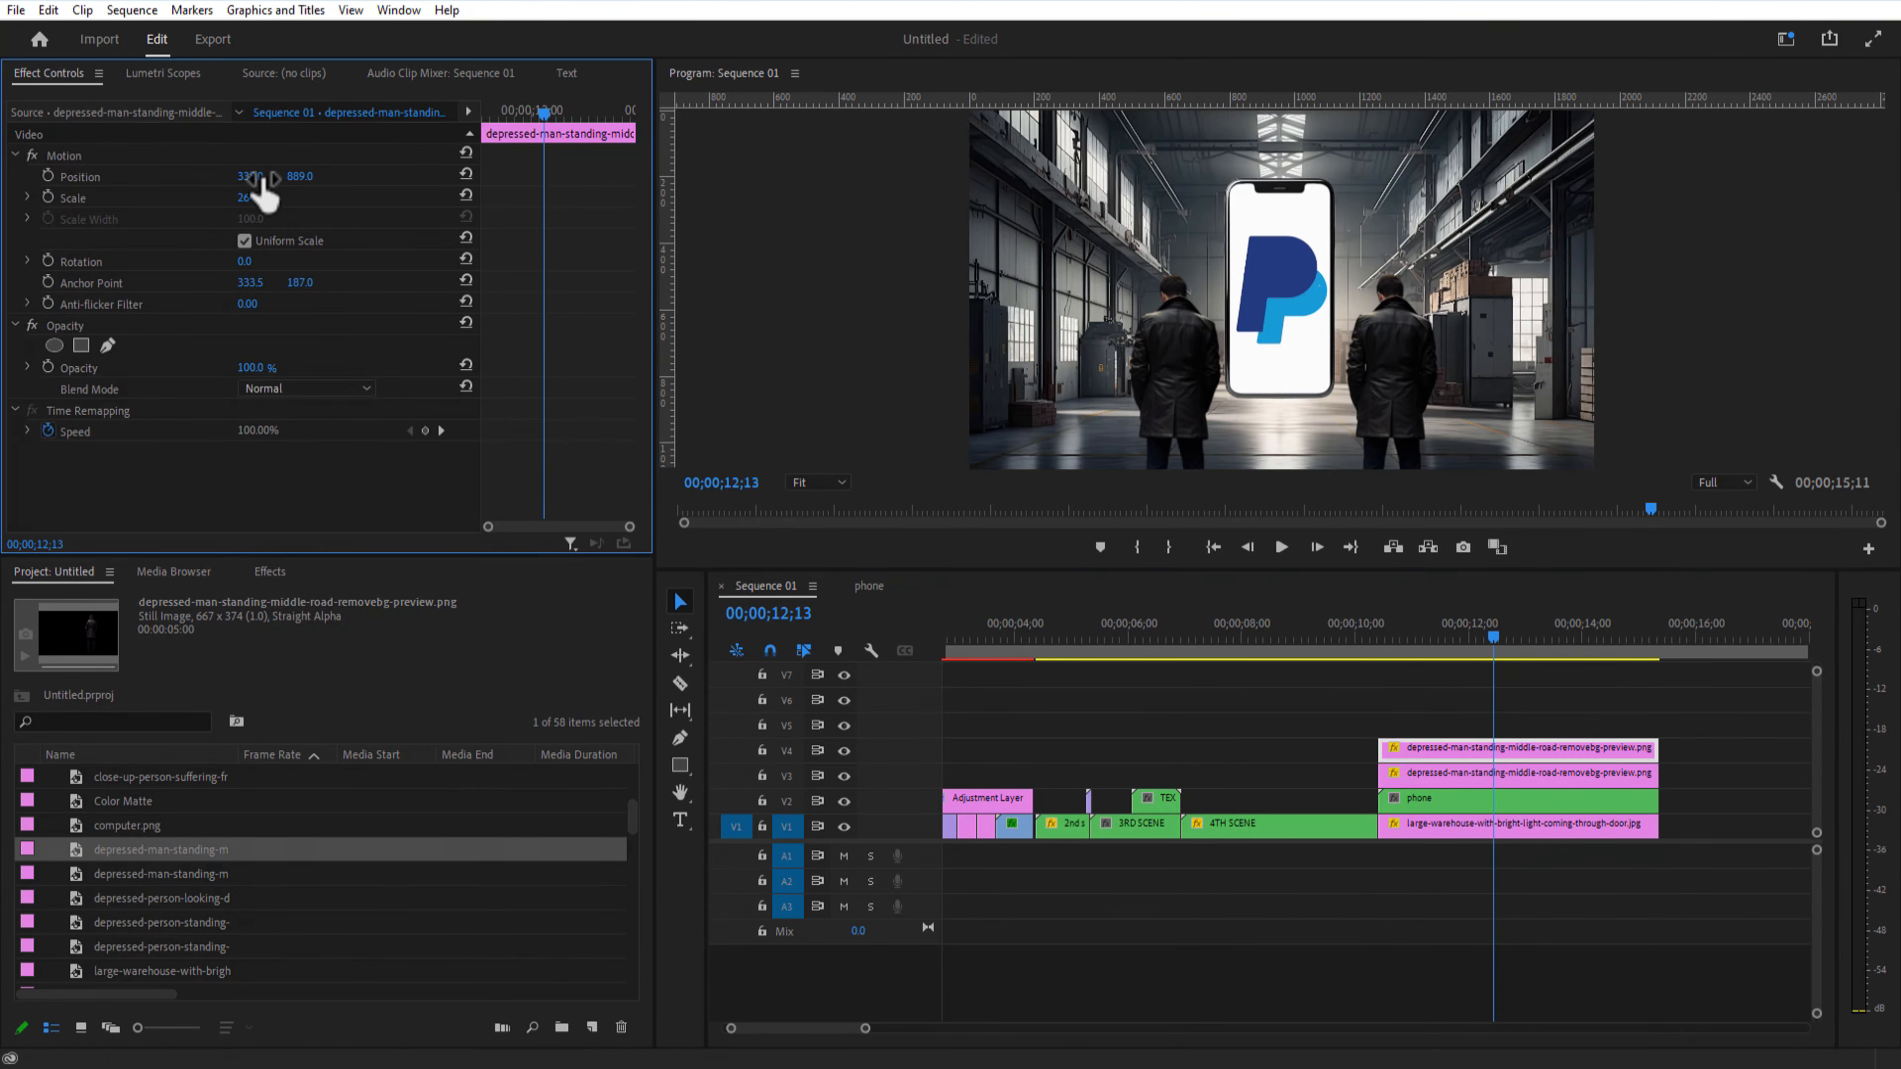
Step: Apply Horizontal Flip to the duplicated man and reposition him just left of the phone, mirroring the first man
{"action": "left_click", "coordinate": [269, 571]}
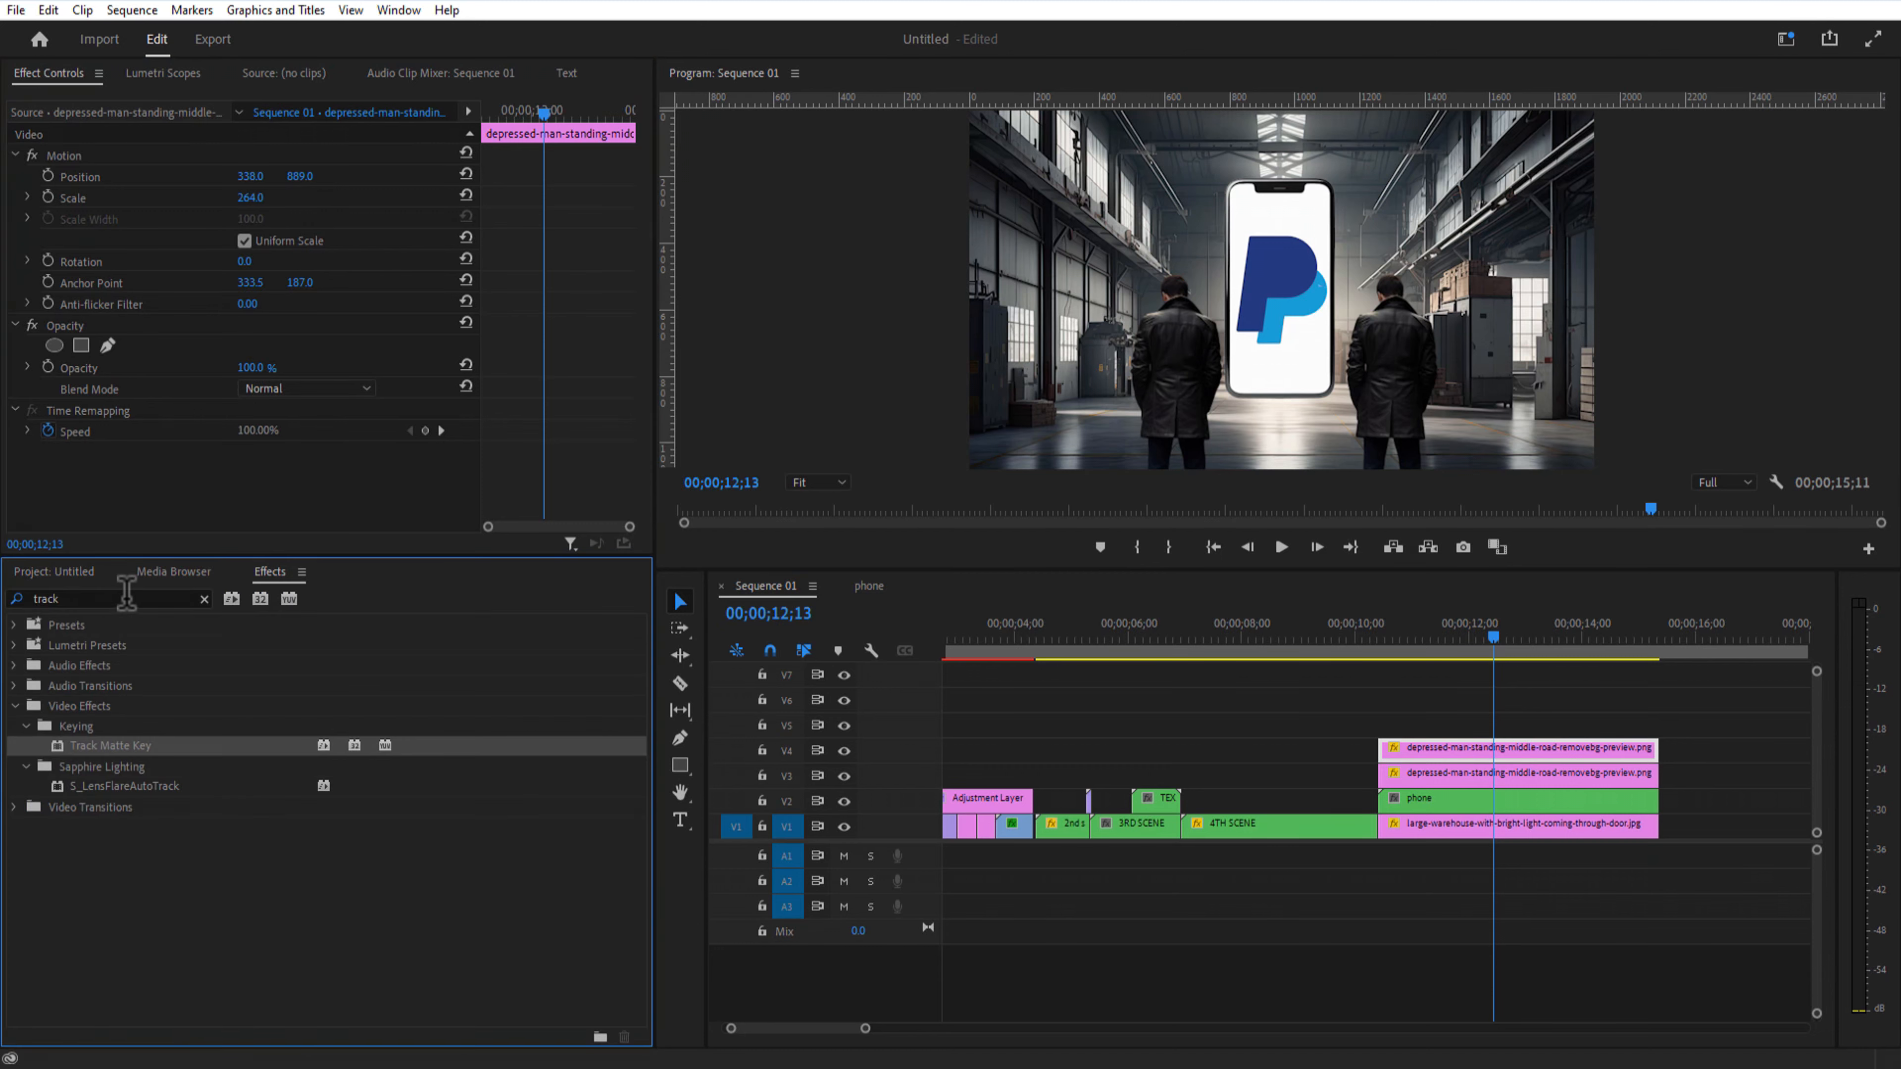
{"action": "double_click", "coordinate": [126, 593]}
{"action": "type", "text": "hori"}
{"action": "left_click_drag", "start_coordinate": [120, 786], "coordinate": [1434, 765]}
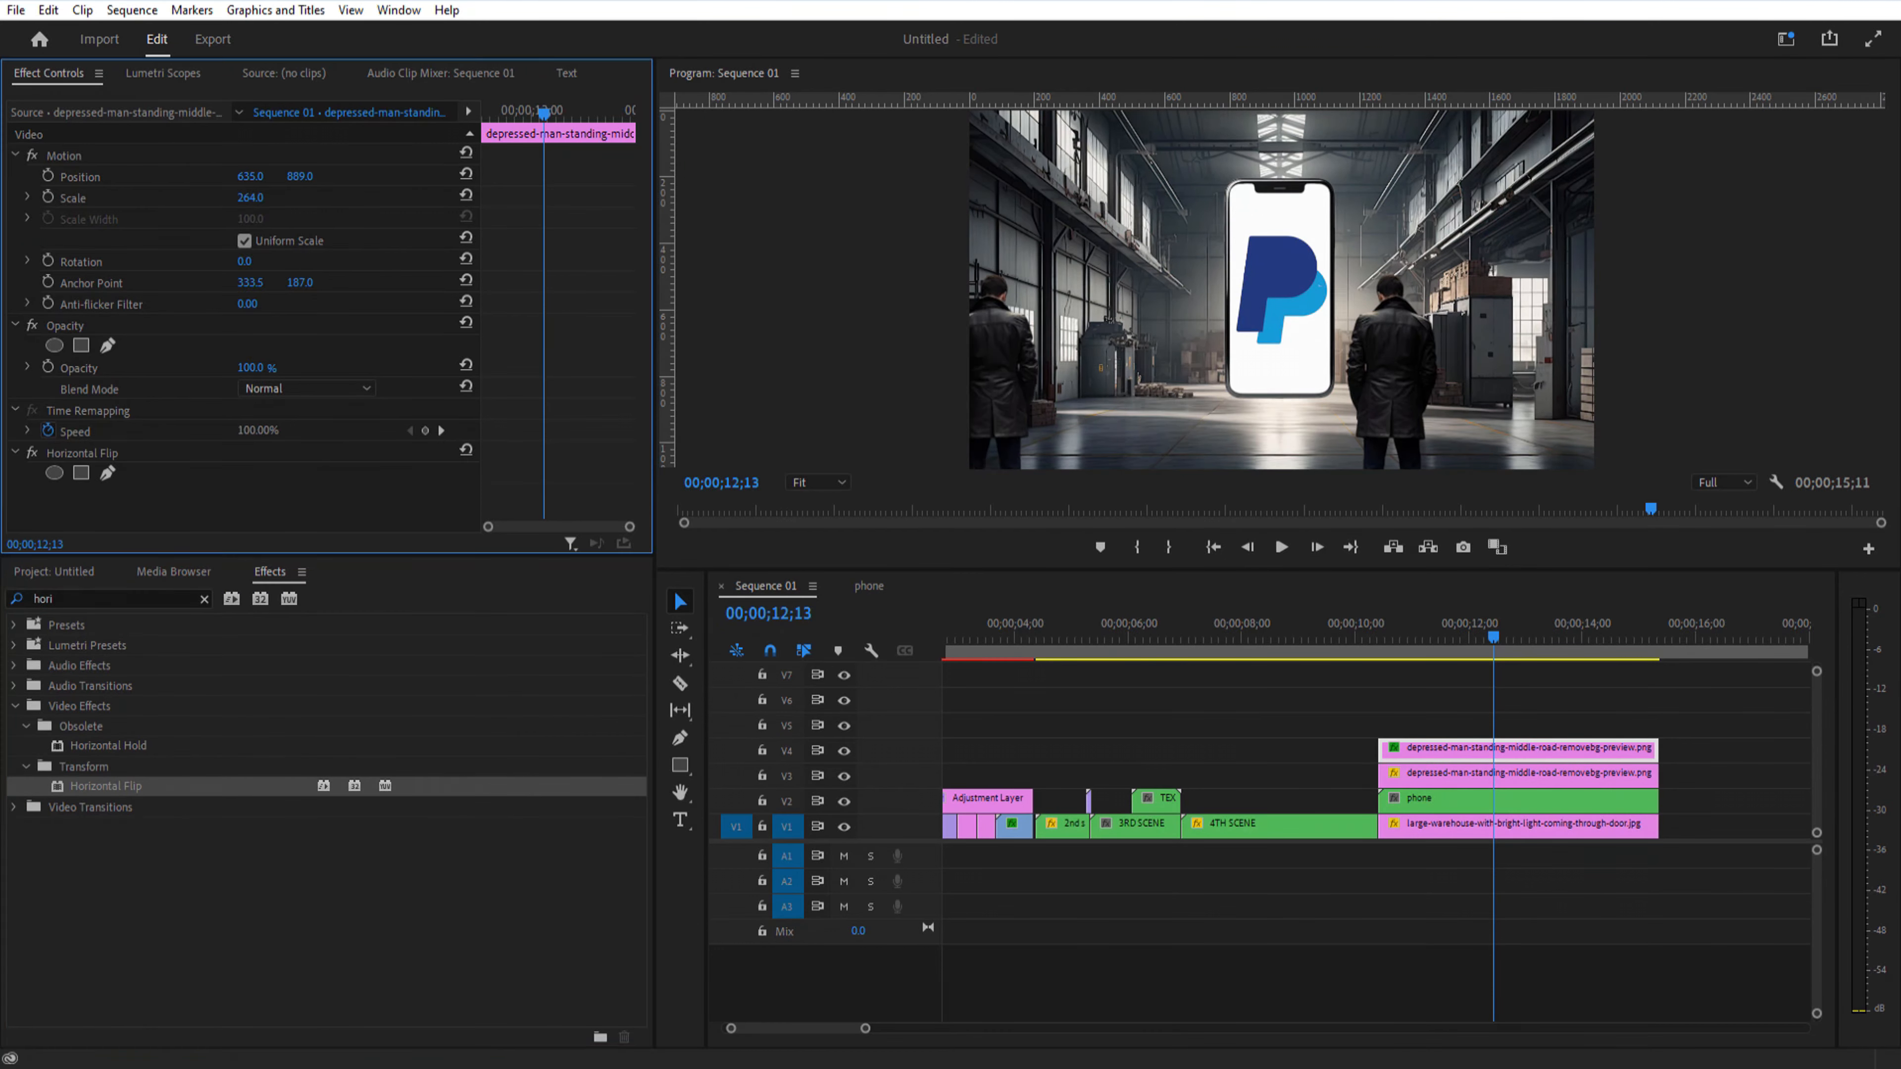
{"action": "left_click_drag", "start_coordinate": [250, 176], "coordinate": [452, 176]}
Step: Duplicate the flipped man onto V5 and V6 as smaller figures standing at the outer left and right of the group
{"action": "left_click_drag", "start_coordinate": [1418, 747], "coordinate": [1420, 726]}
{"action": "left_click_drag", "start_coordinate": [250, 176], "coordinate": [513, 176]}
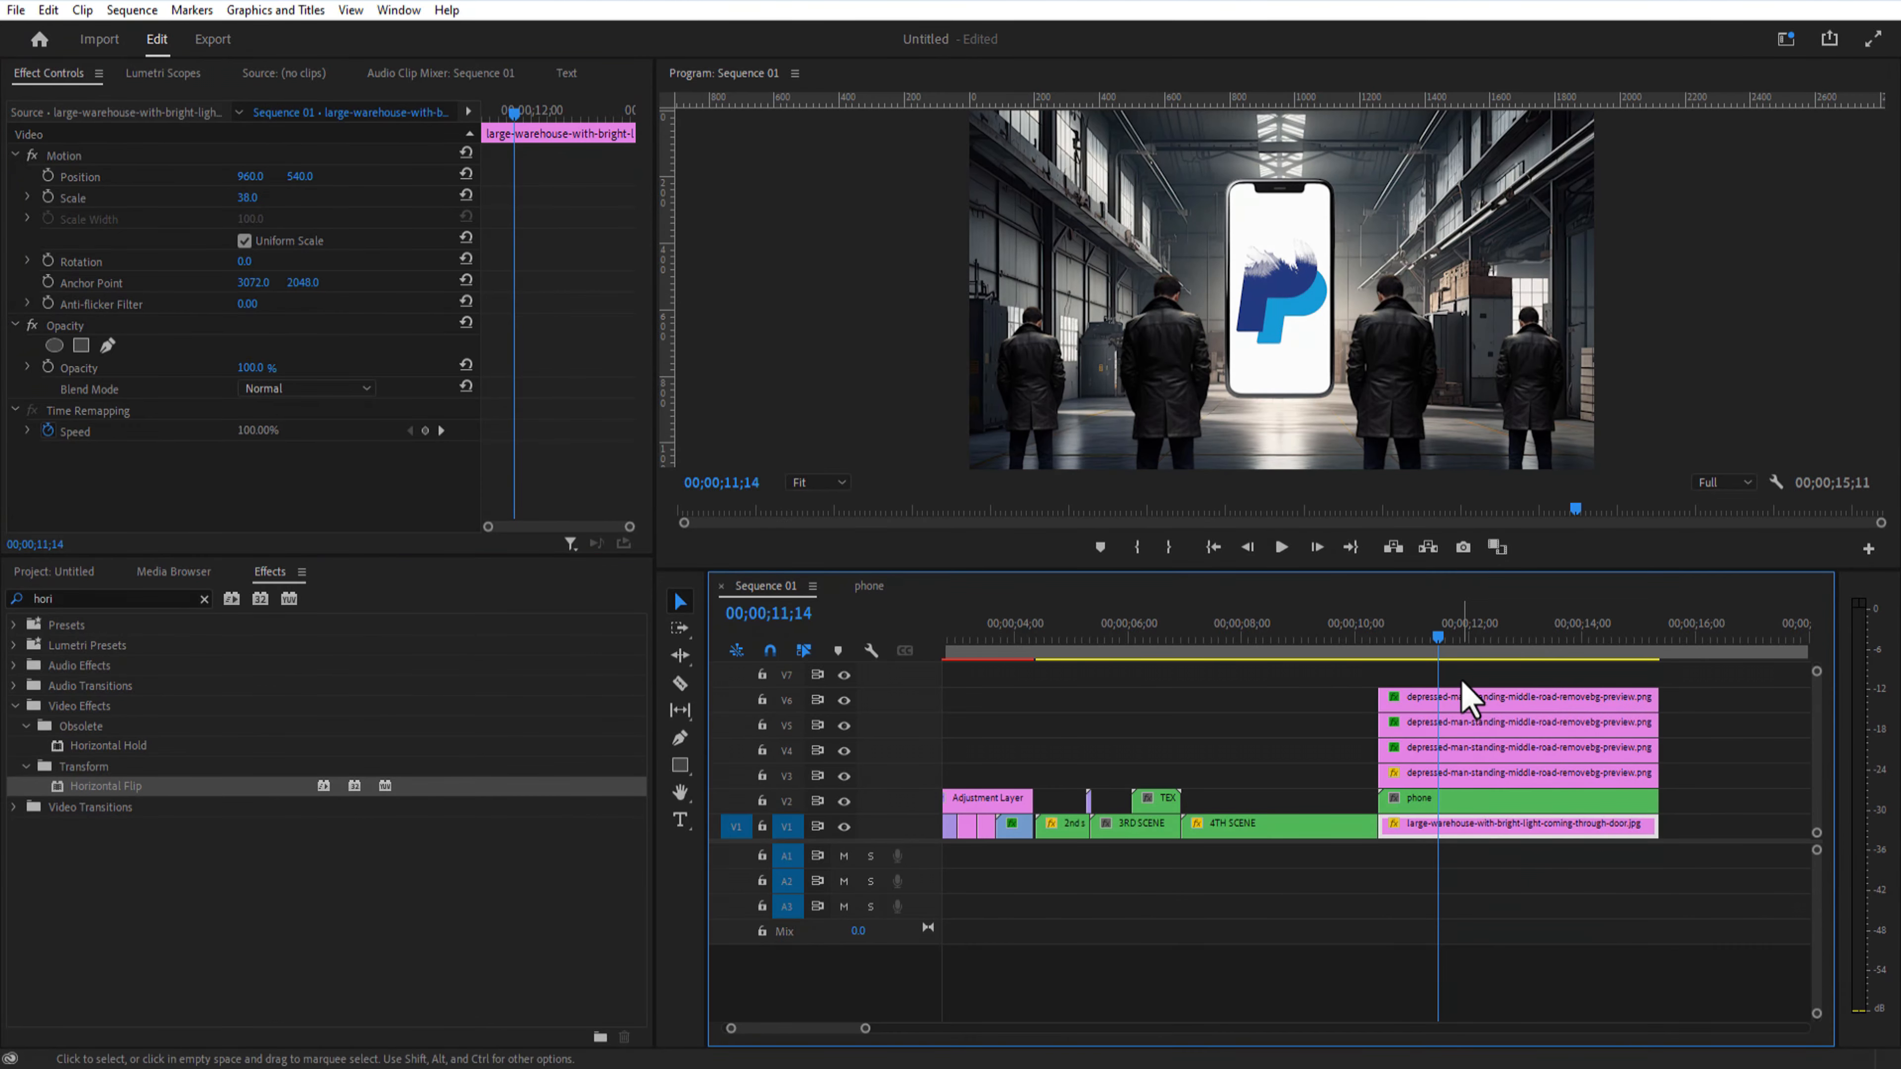
Step: Nest the four standing man clips into a sequence named "men"
{"action": "left_click_drag", "start_coordinate": [1463, 680], "coordinate": [1490, 770]}
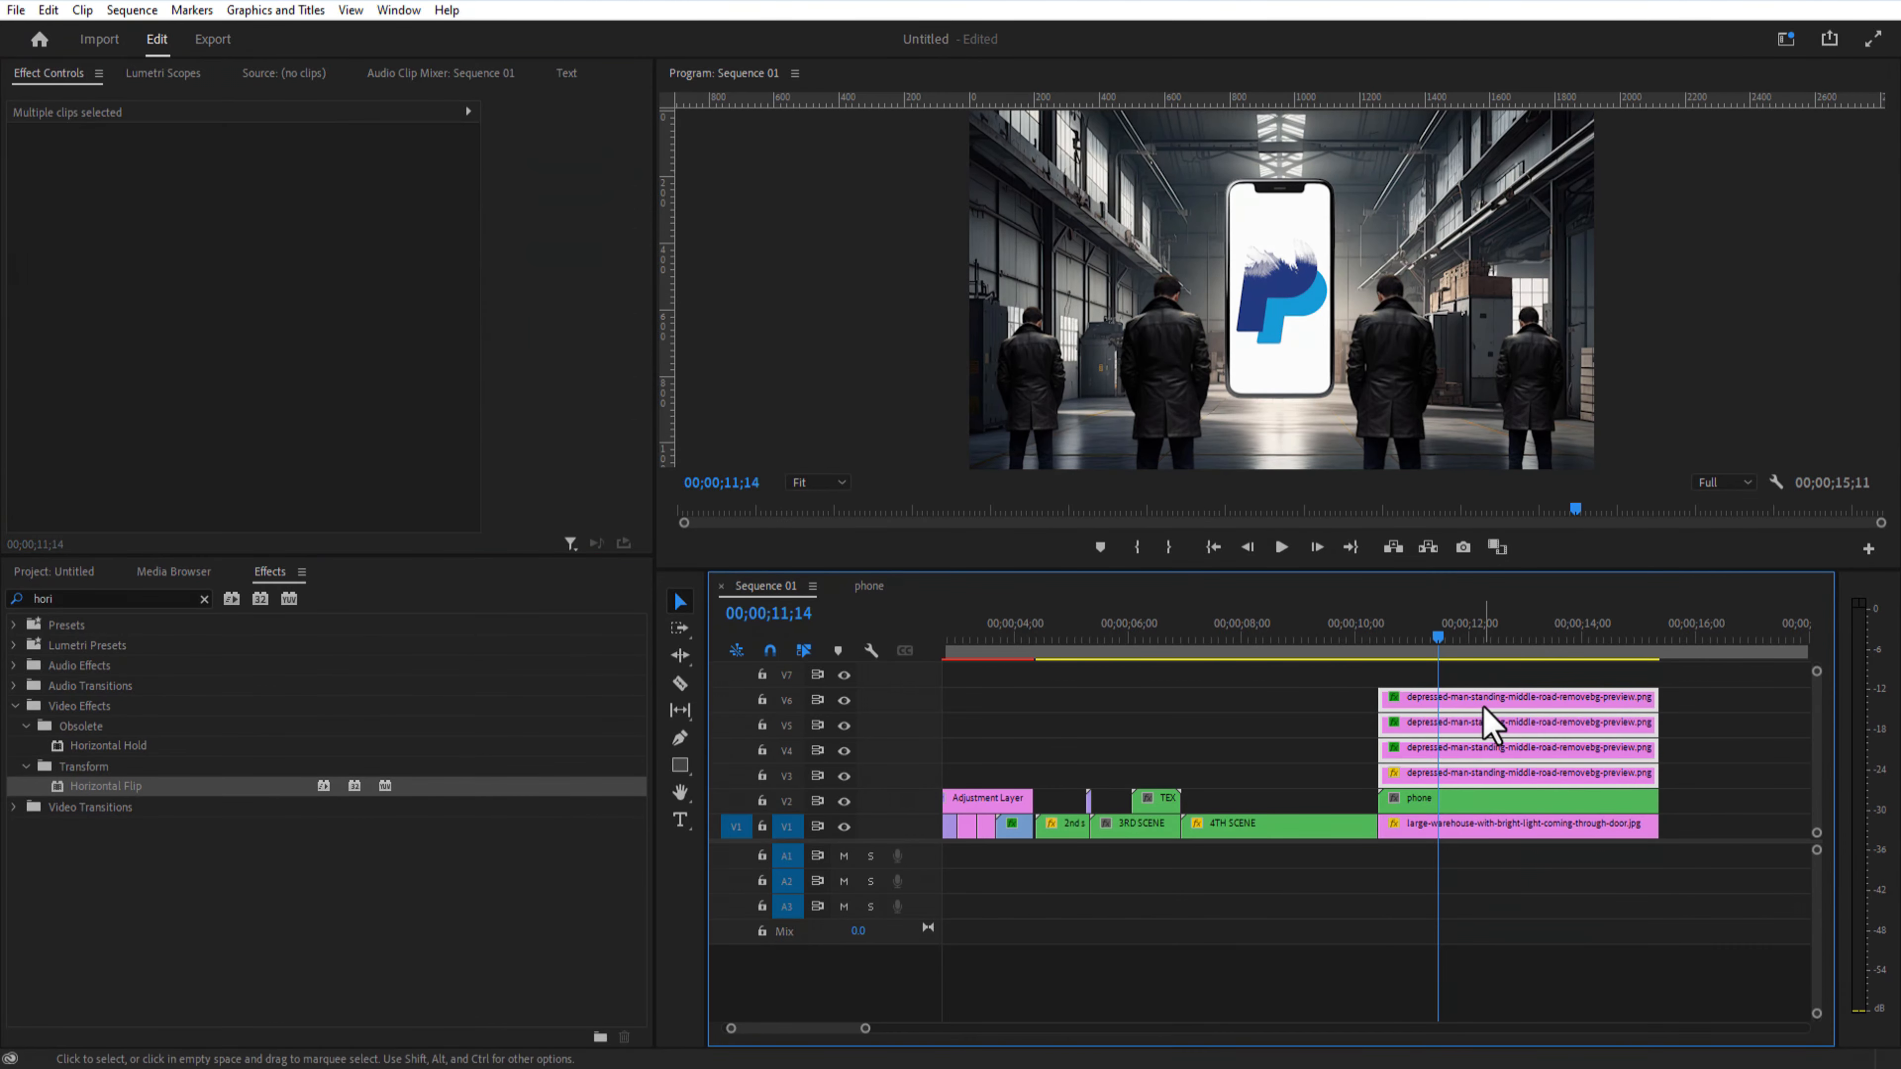
{"action": "right_click", "coordinate": [1491, 723]}
{"action": "left_click", "coordinate": [1555, 597]}
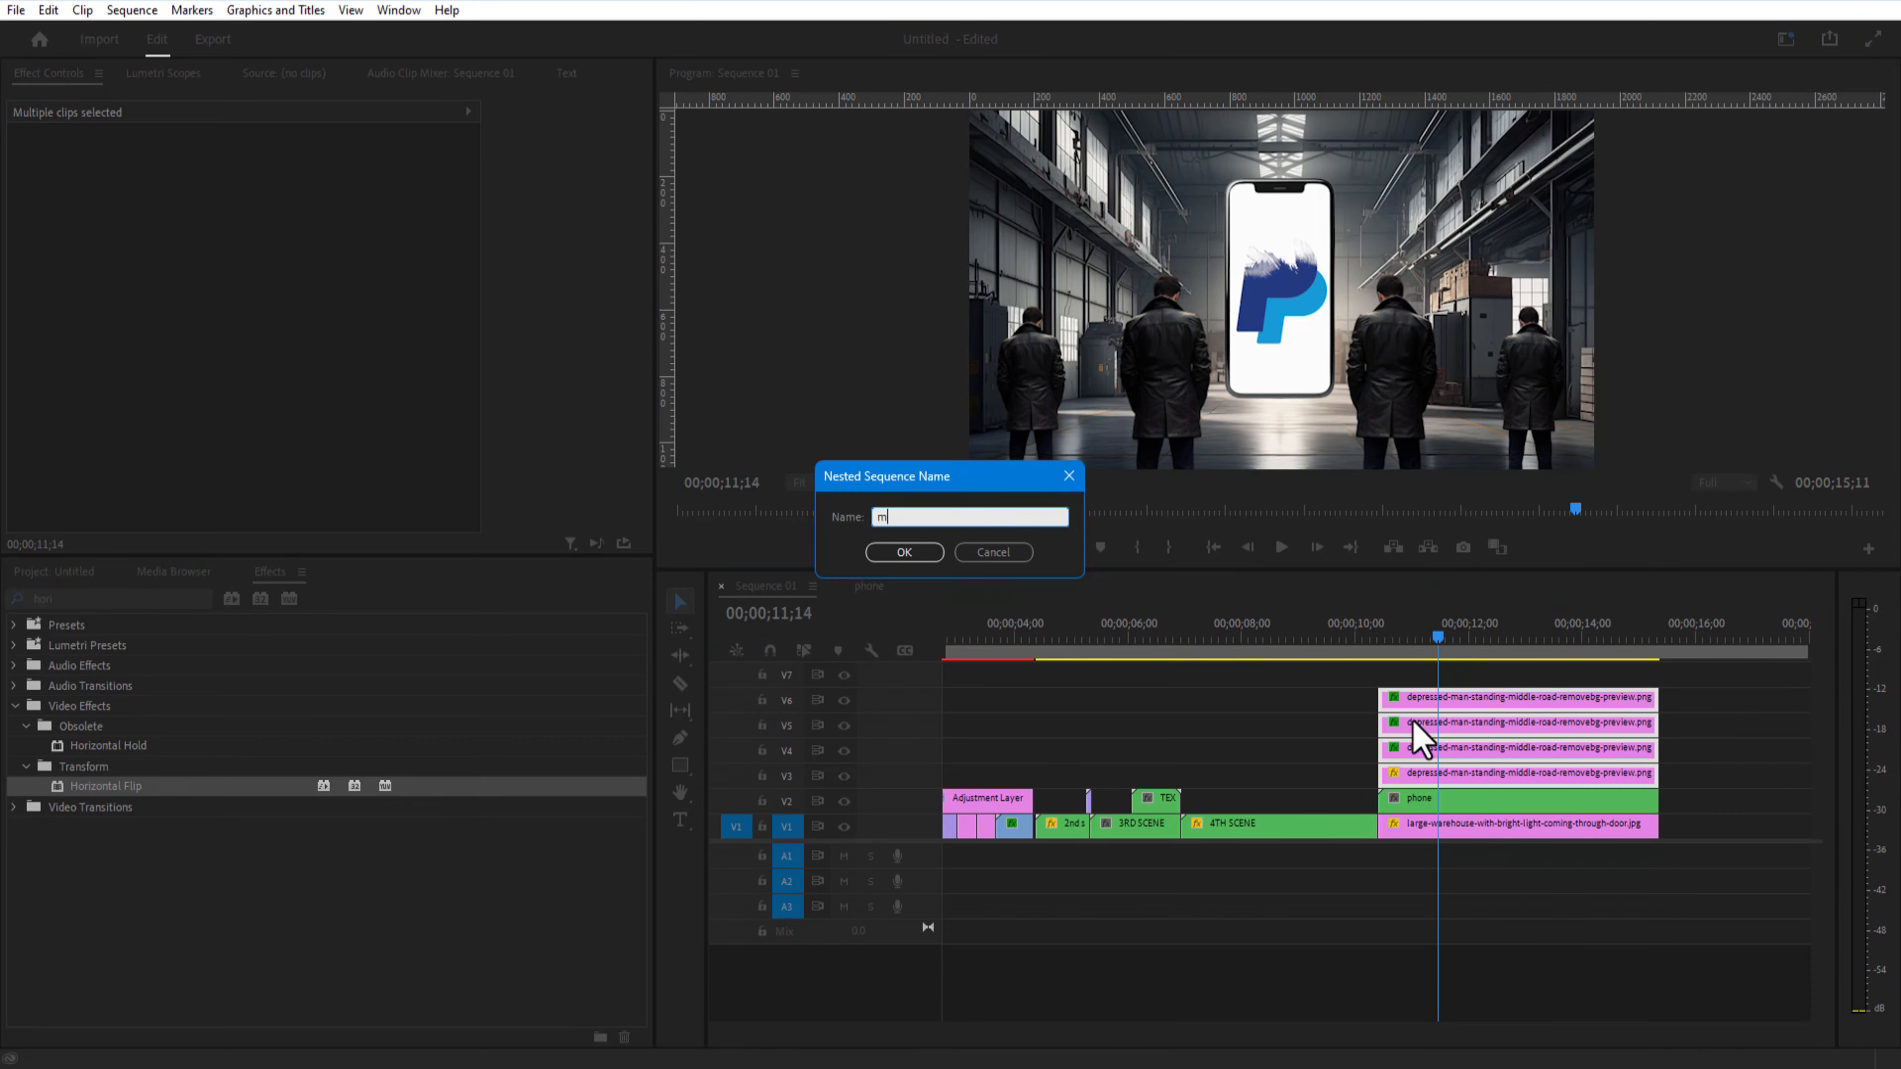
{"action": "left_click", "coordinate": [902, 554]}
Step: Place the thumbs-down image pngwing.com.png on V4 above the men sequence
{"action": "left_click", "coordinate": [86, 574]}
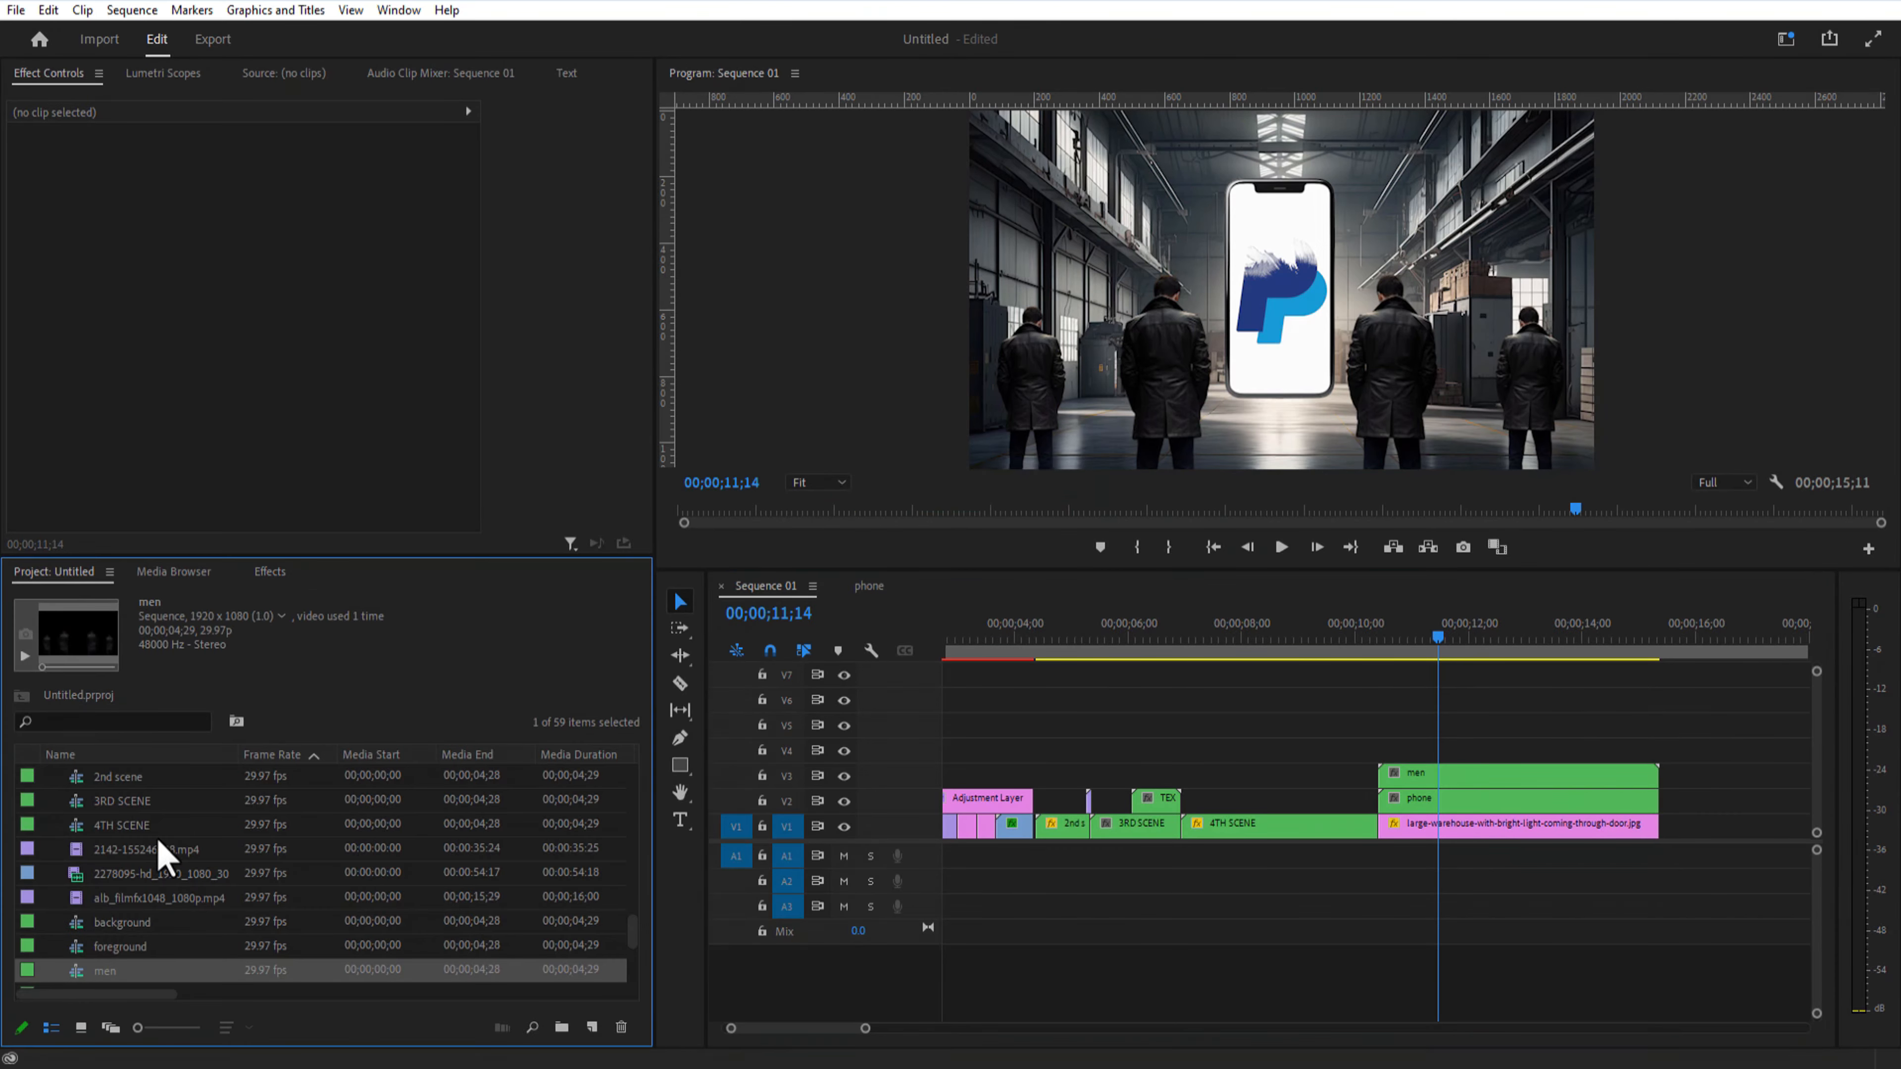
{"action": "scroll", "coordinate": [174, 853], "scroll_direction": "down", "scroll_amount": 8}
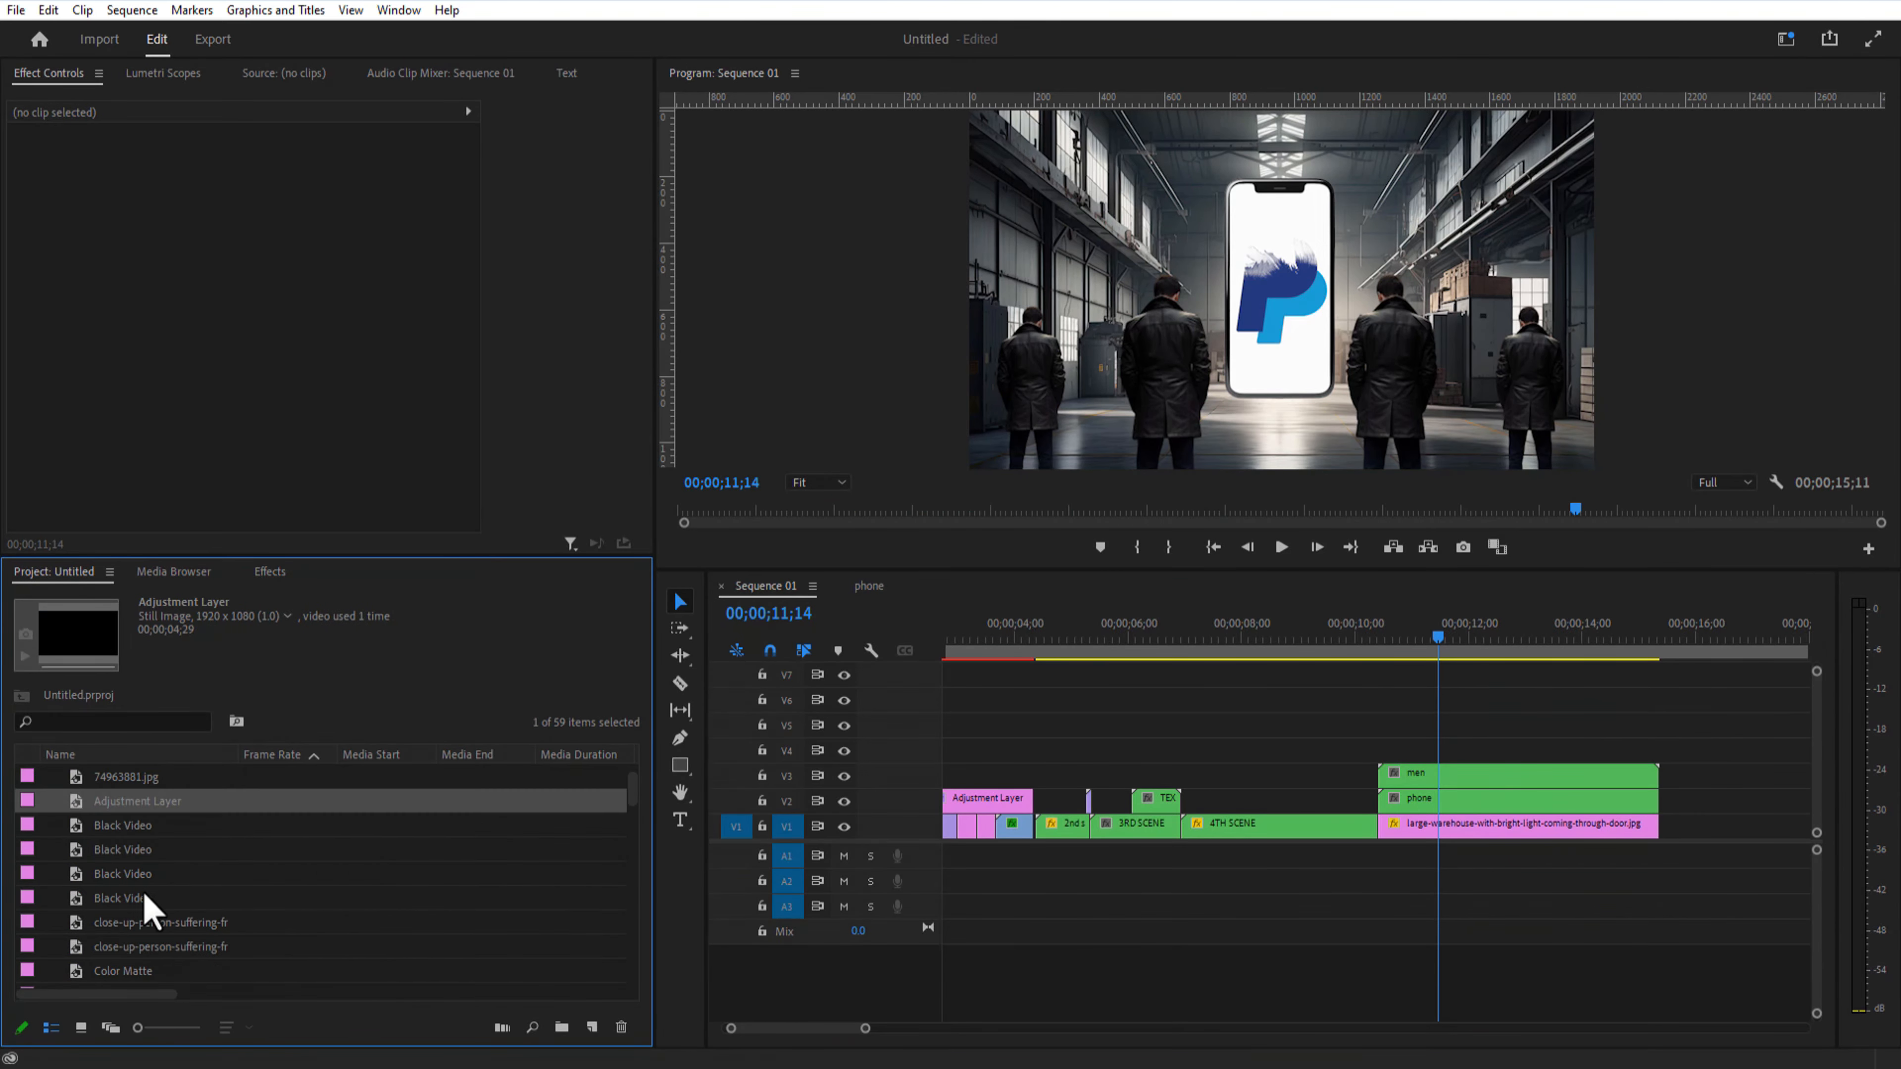
{"action": "left_click", "coordinate": [183, 898]}
{"action": "scroll", "coordinate": [183, 899], "scroll_direction": "down", "scroll_amount": 2}
{"action": "left_click_drag", "start_coordinate": [148, 849], "coordinate": [1471, 776]}
Step: Rename the thumbs-down clip on the timeline to "hand"
{"action": "right_click", "coordinate": [1464, 754]}
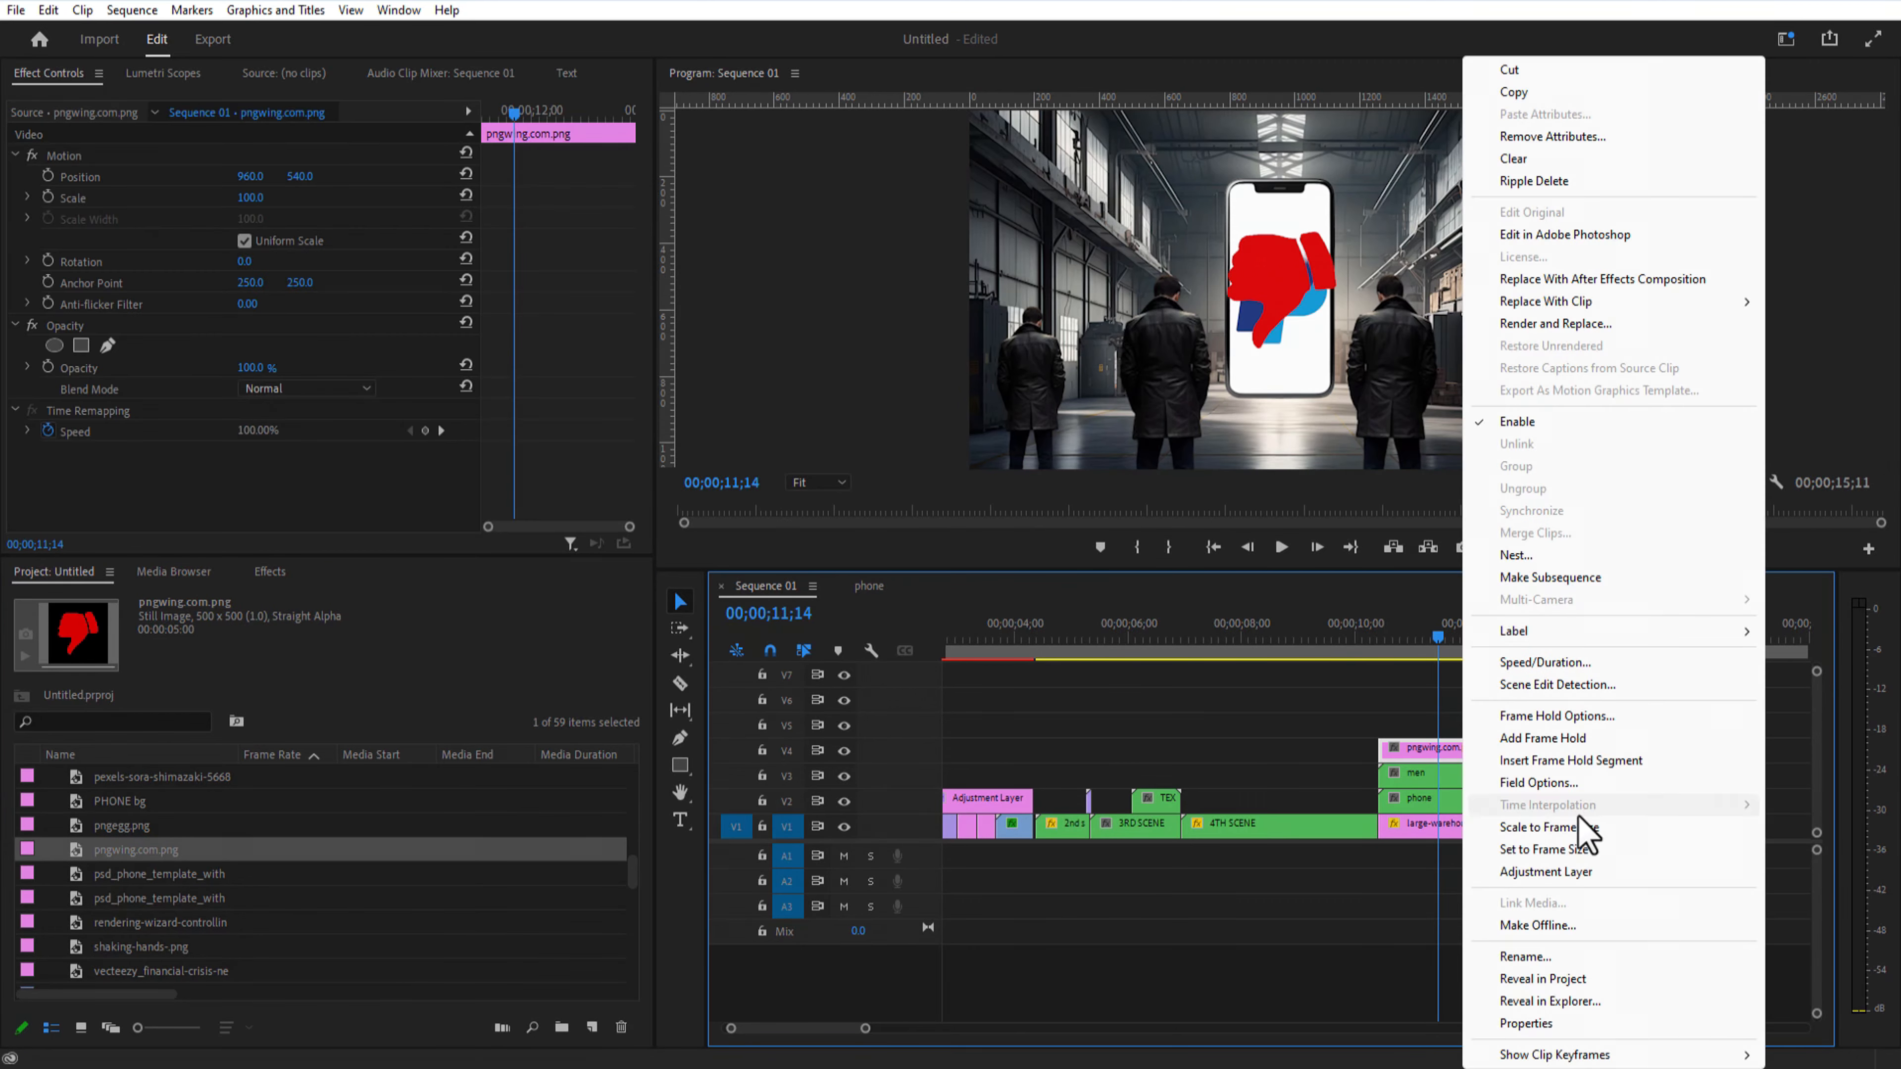
{"action": "left_click", "coordinate": [1558, 957]}
{"action": "type", "text": "hand"}
{"action": "key", "text": "Return"}
Step: Scale the hand clip to 41, set its blend mode to Screen, and move it to position 1611, 540
{"action": "left_click_drag", "start_coordinate": [250, 197], "coordinate": [224, 197]}
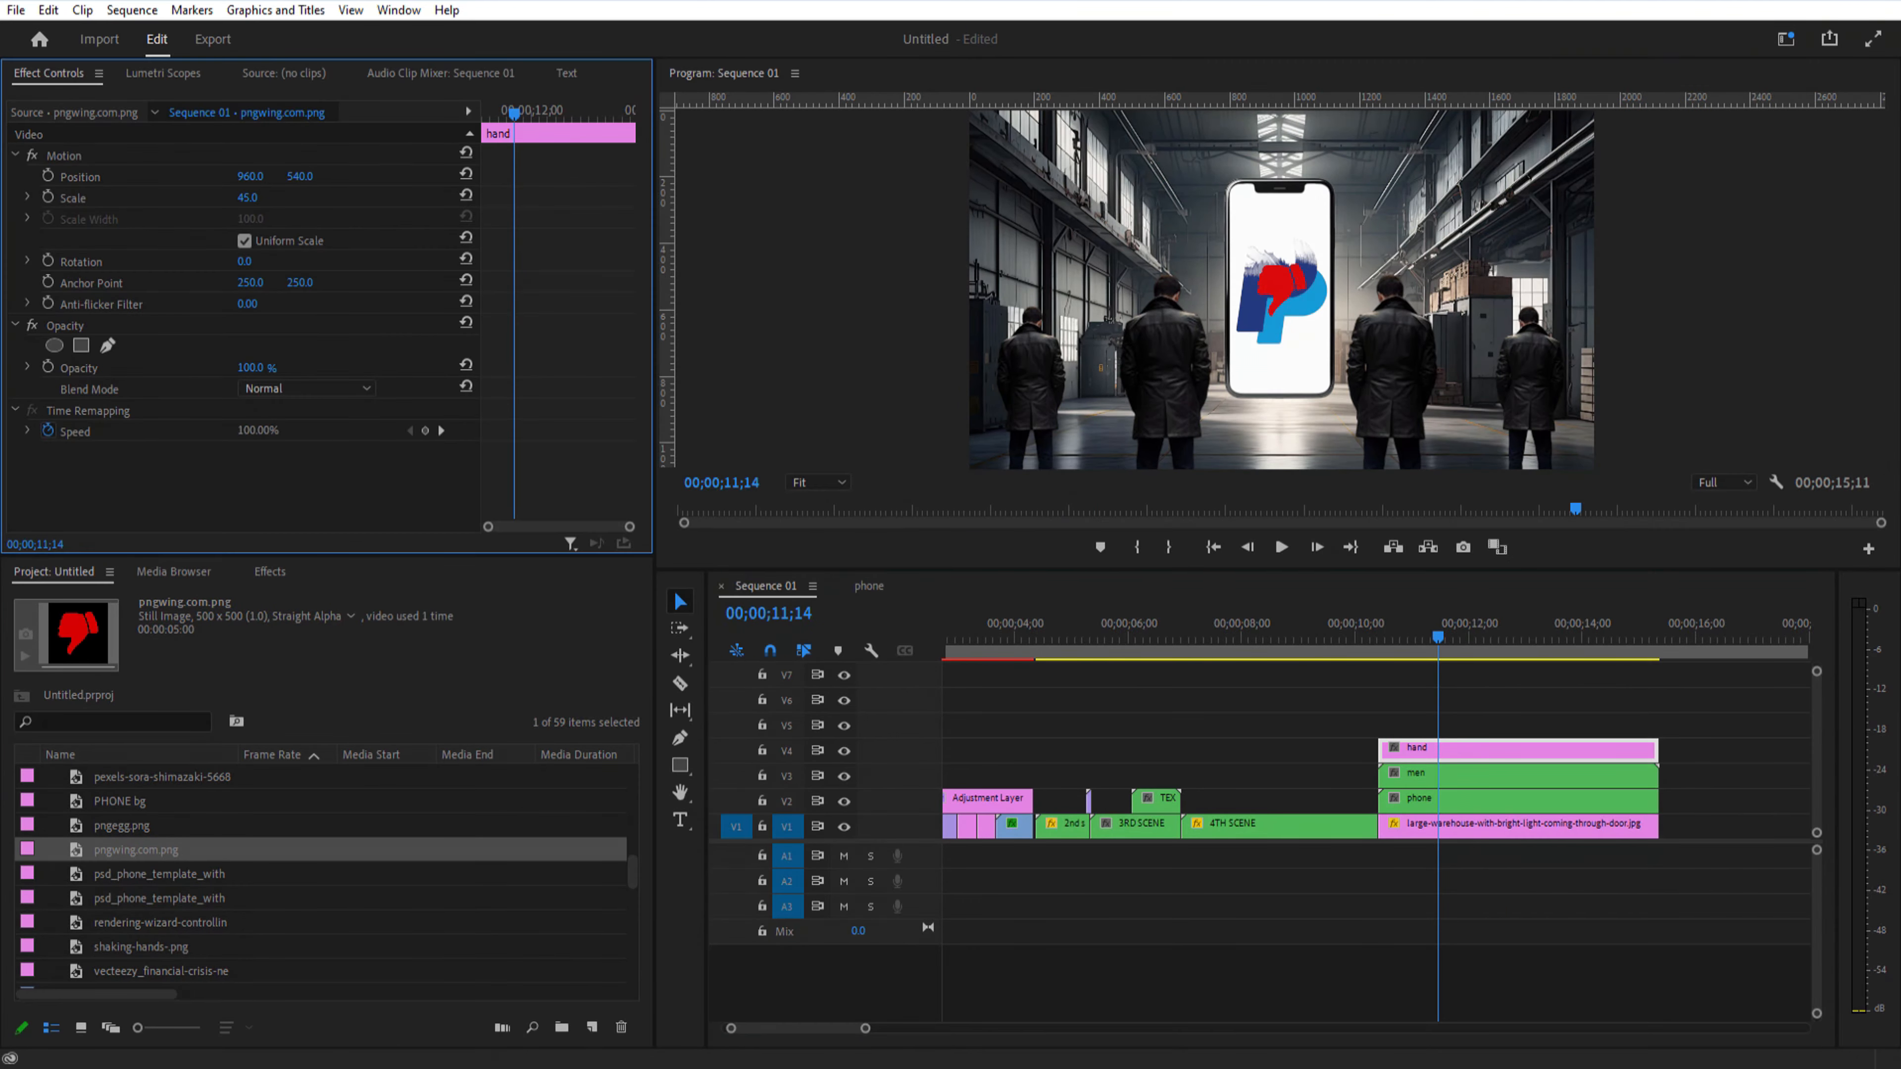
{"action": "left_click", "coordinate": [307, 388]}
{"action": "left_click", "coordinate": [300, 597]}
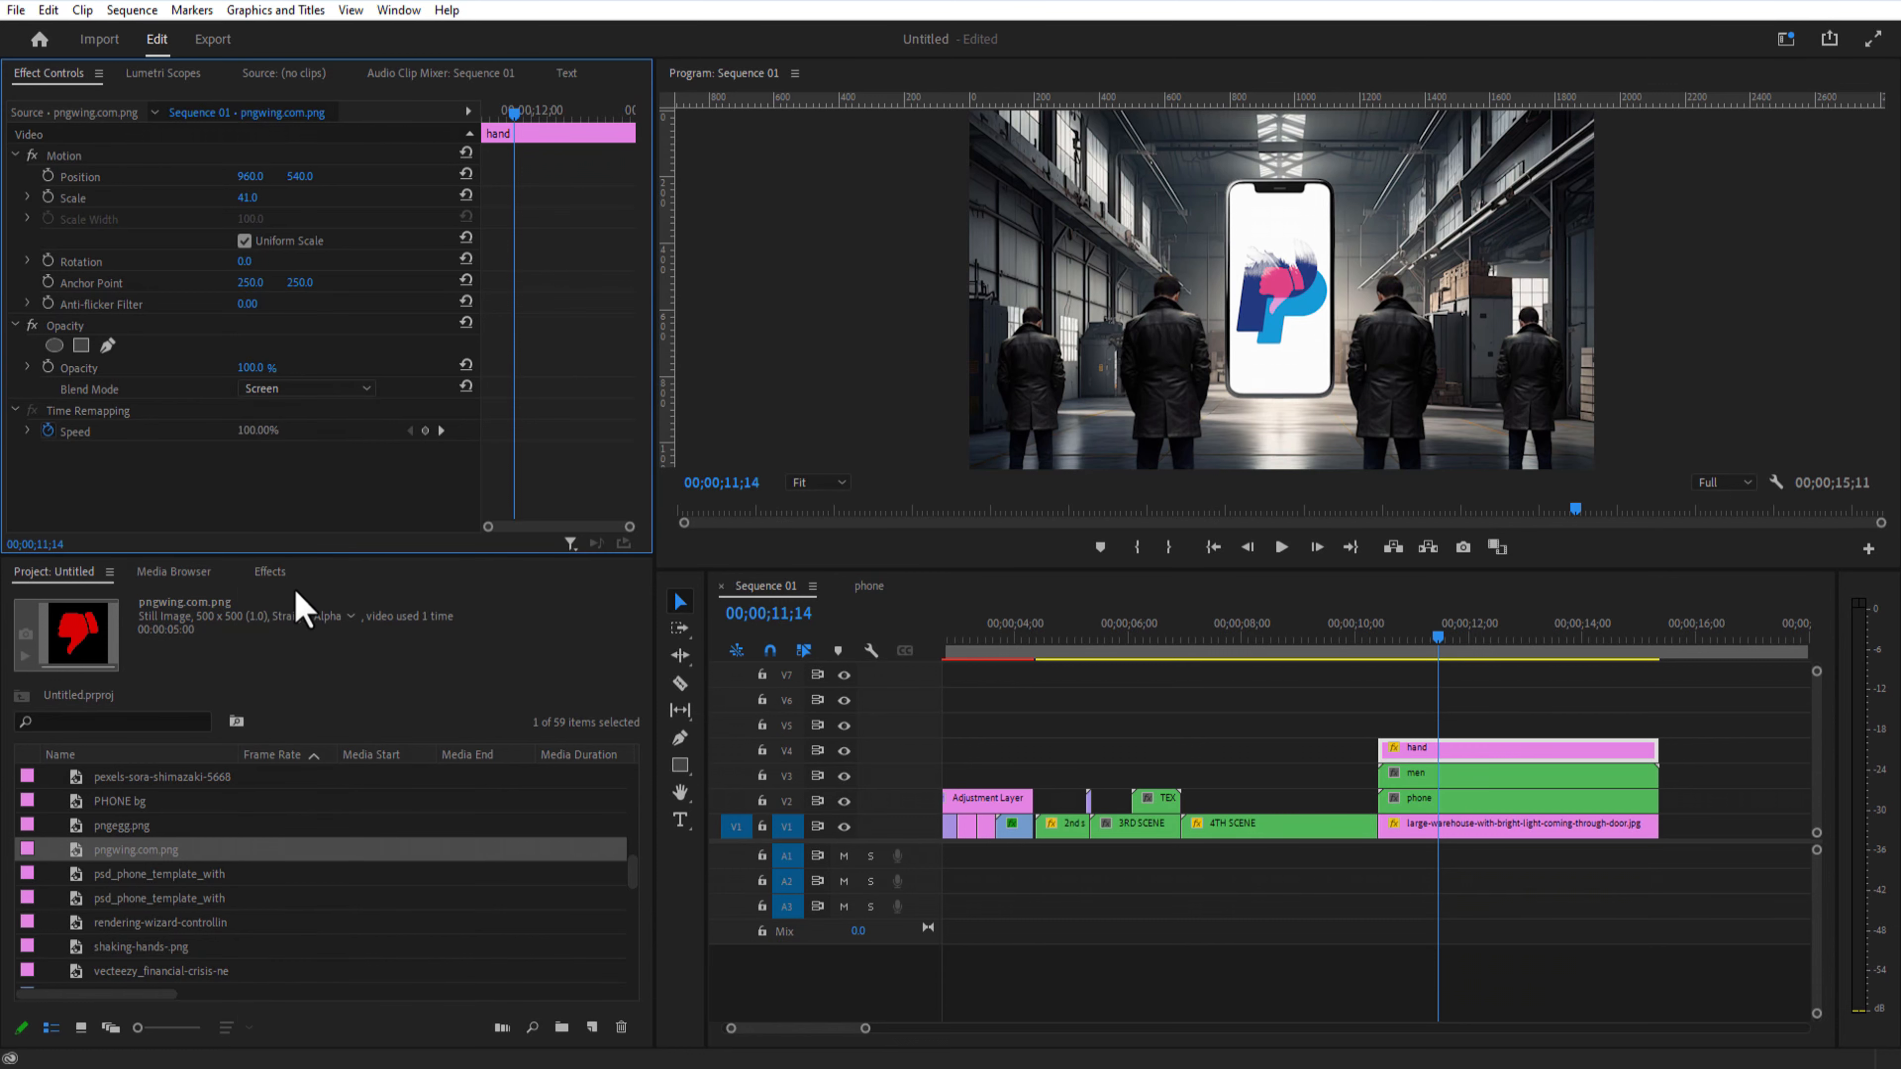
{"action": "left_click_drag", "start_coordinate": [250, 176], "coordinate": [417, 175]}
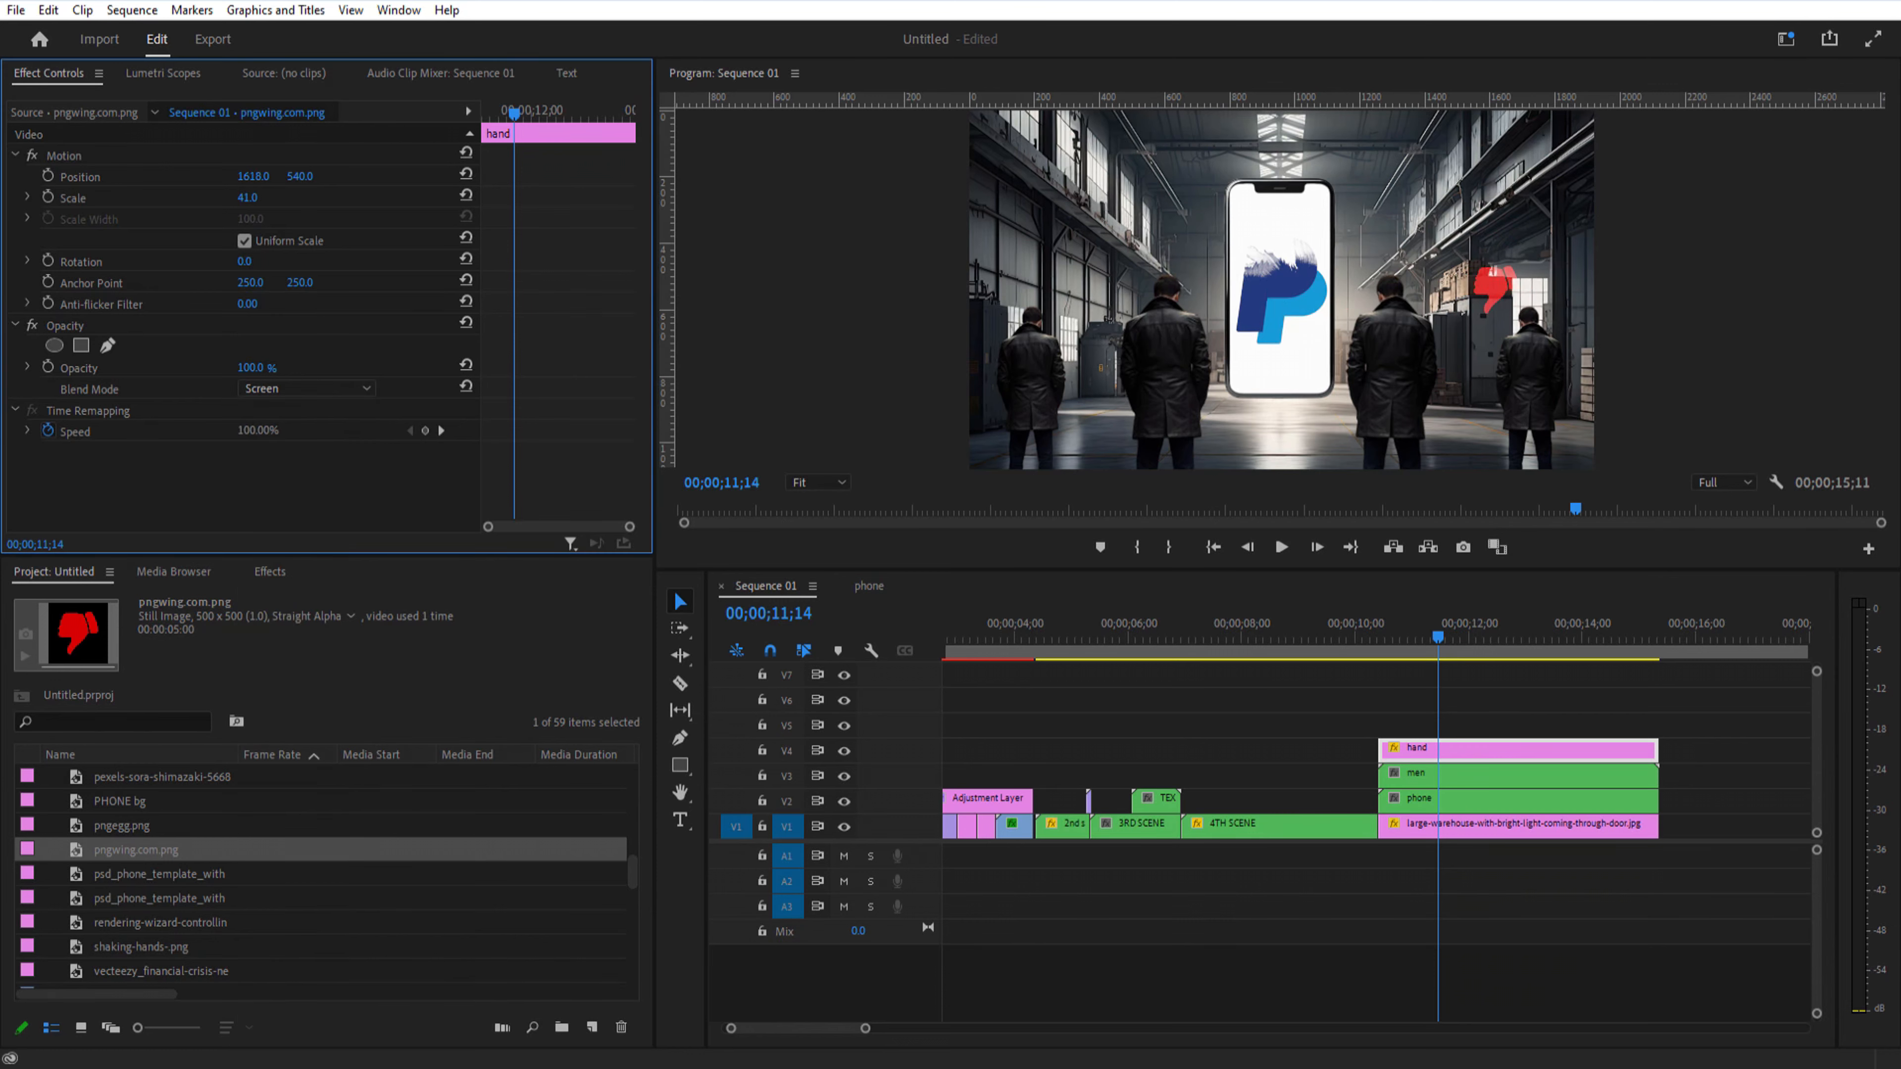
Step: Apply the Tint effect to the hand clip and map white to a saturated red
{"action": "left_click", "coordinate": [270, 571]}
{"action": "left_click", "coordinate": [99, 597]}
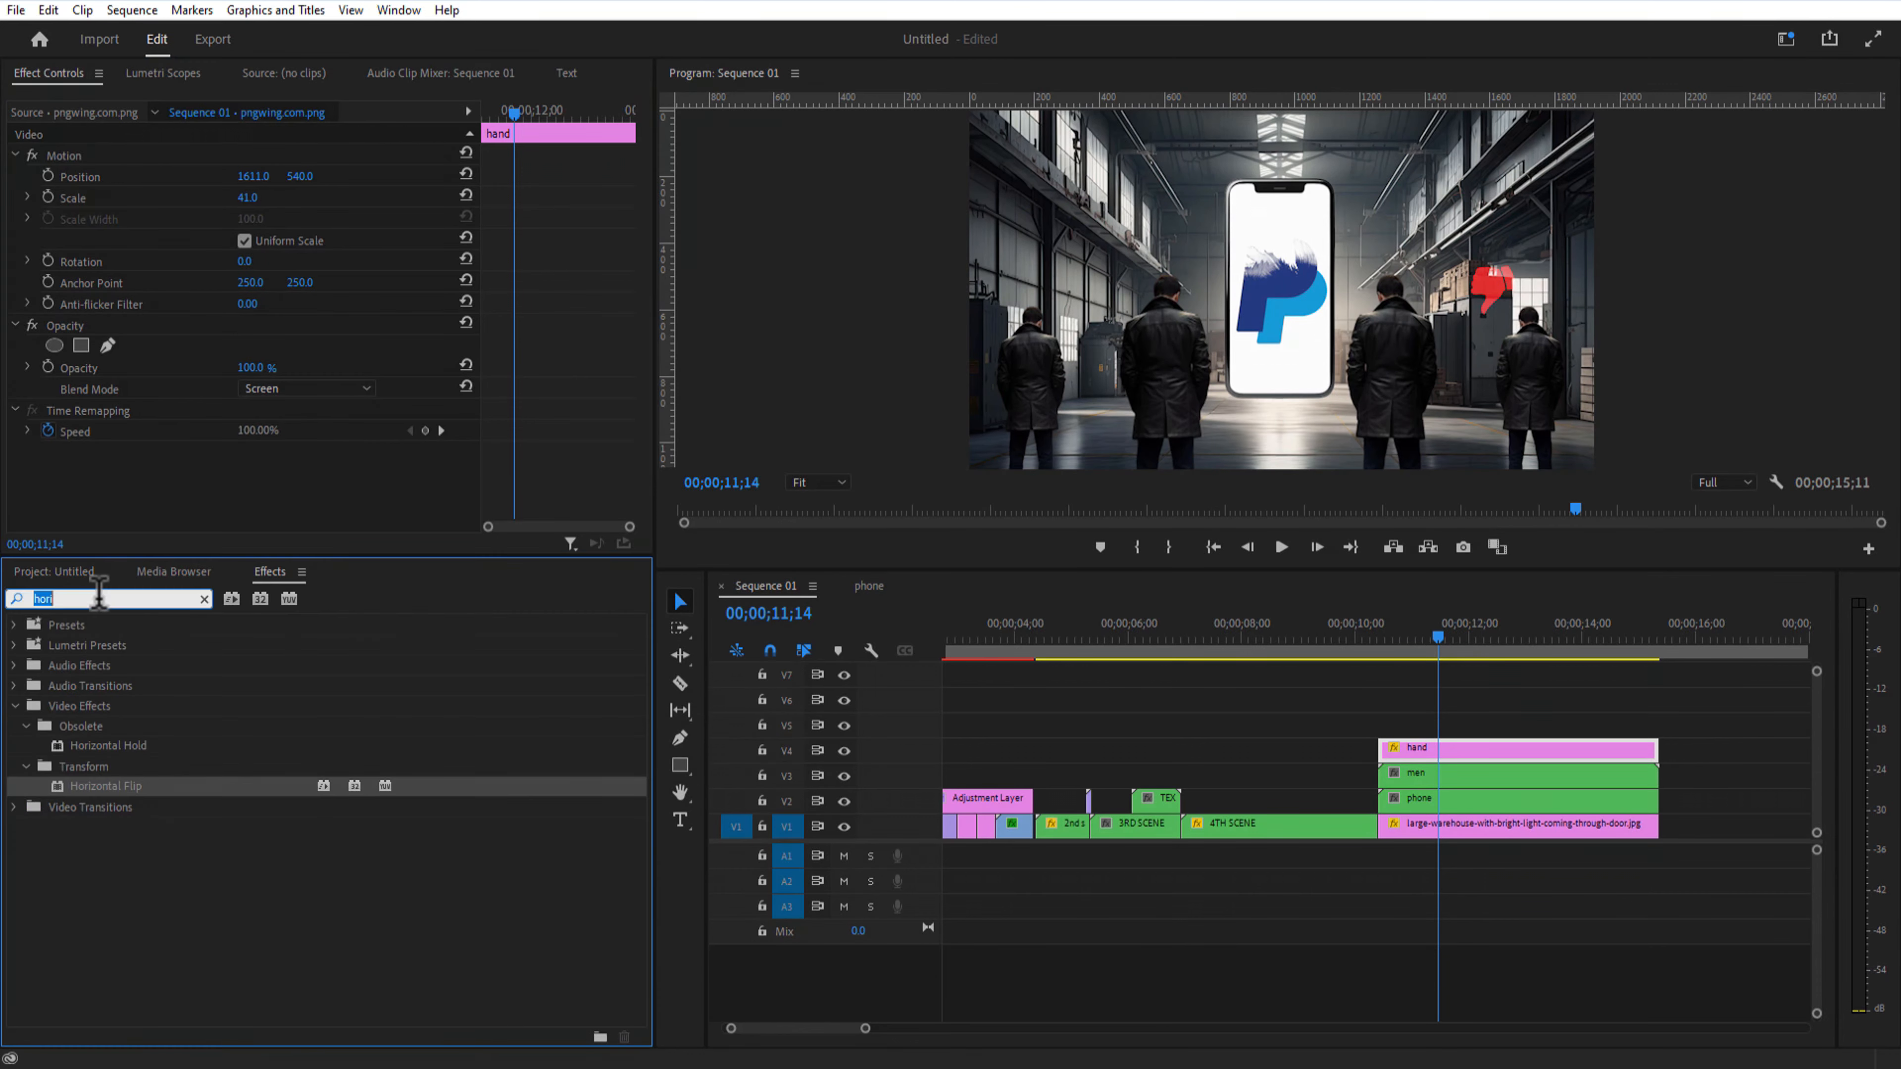
{"action": "type", "text": "tint"}
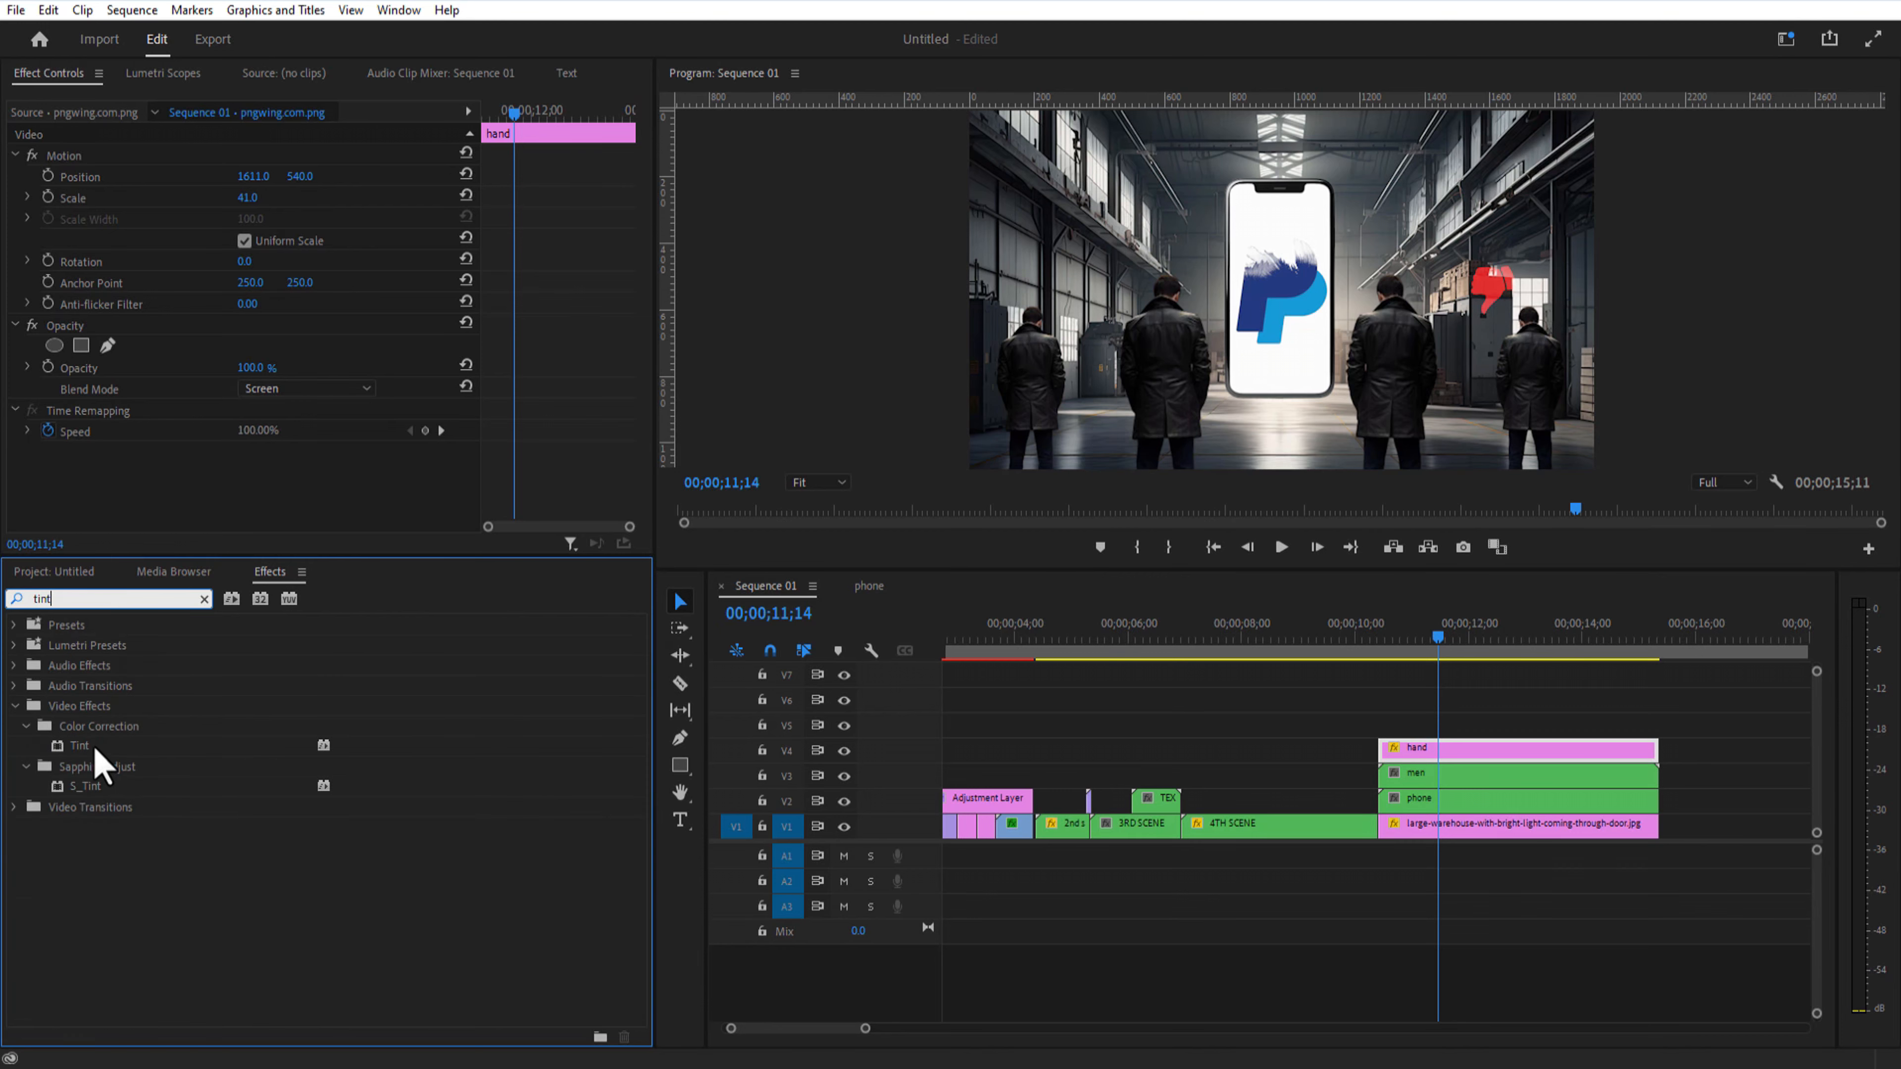
{"action": "left_click_drag", "start_coordinate": [88, 747], "coordinate": [1422, 749]}
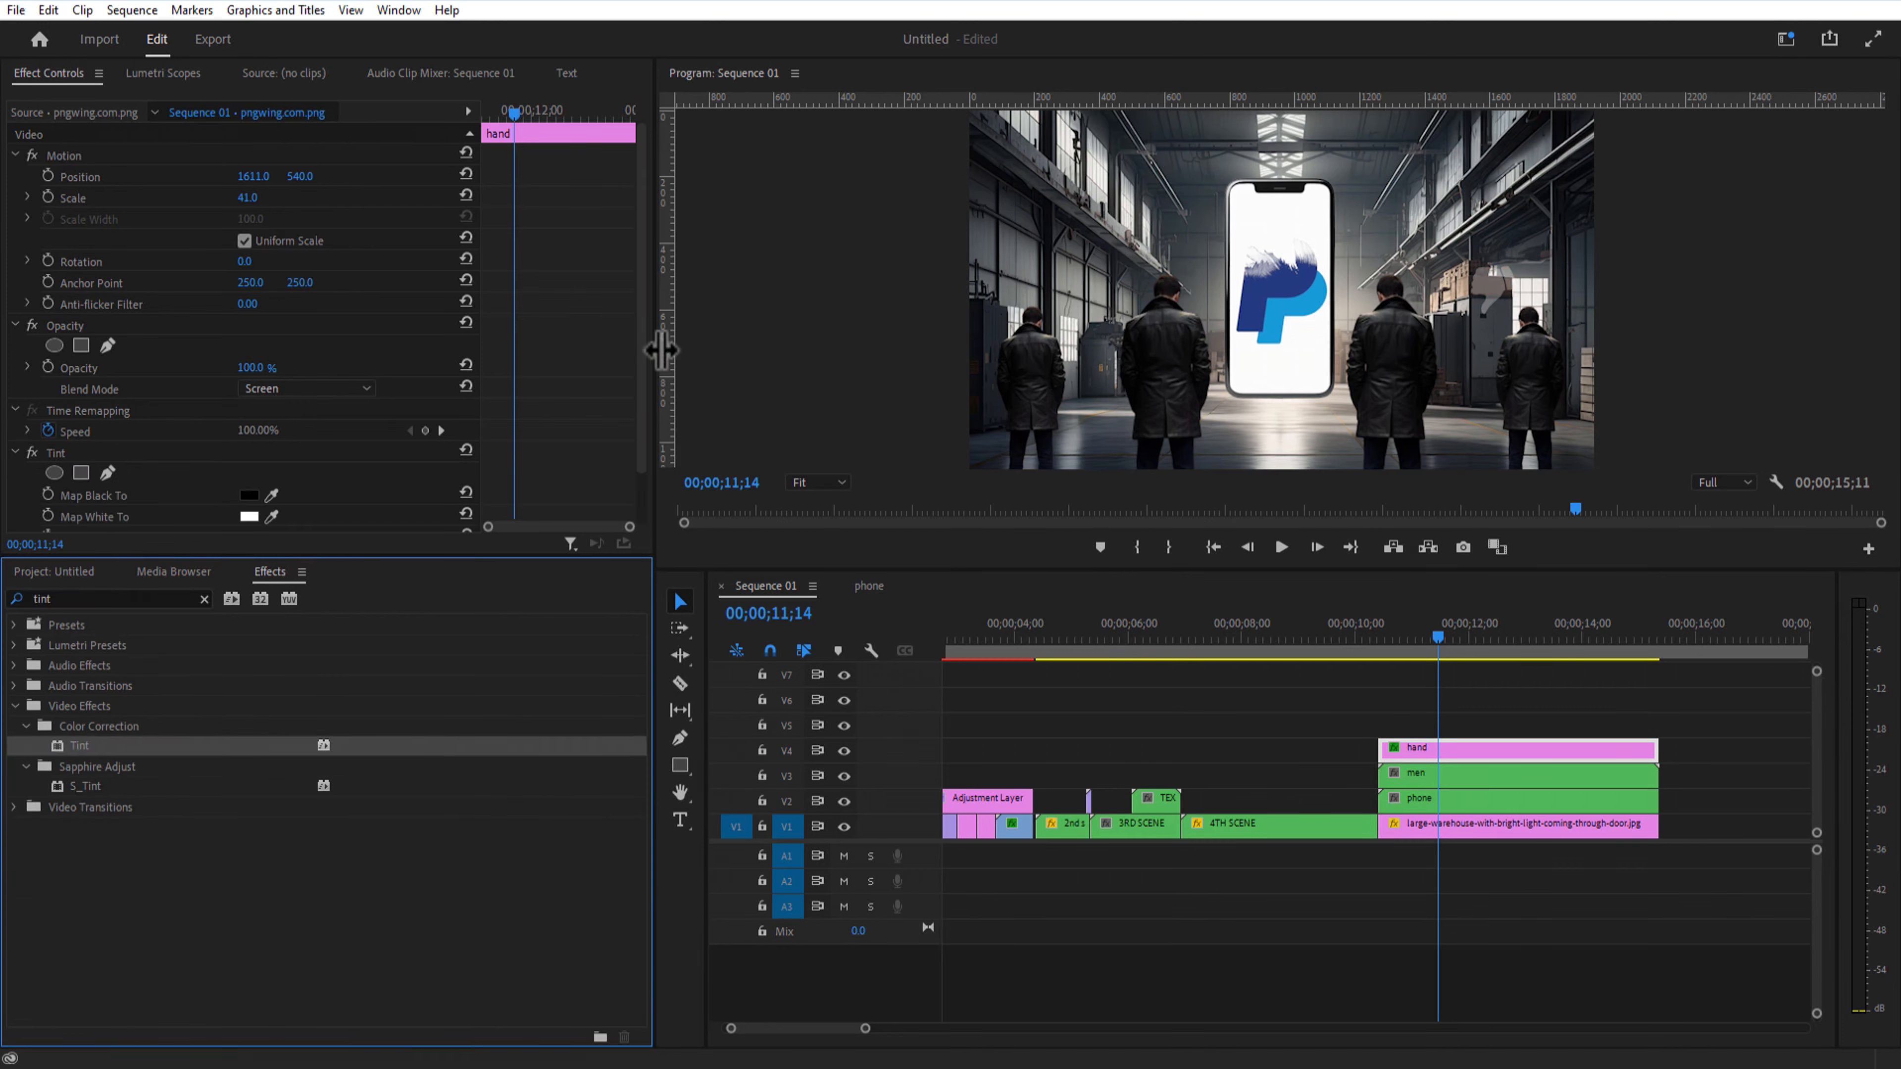
{"action": "scroll", "coordinate": [642, 371], "scroll_direction": "down", "scroll_amount": 2}
{"action": "left_click", "coordinate": [248, 457]}
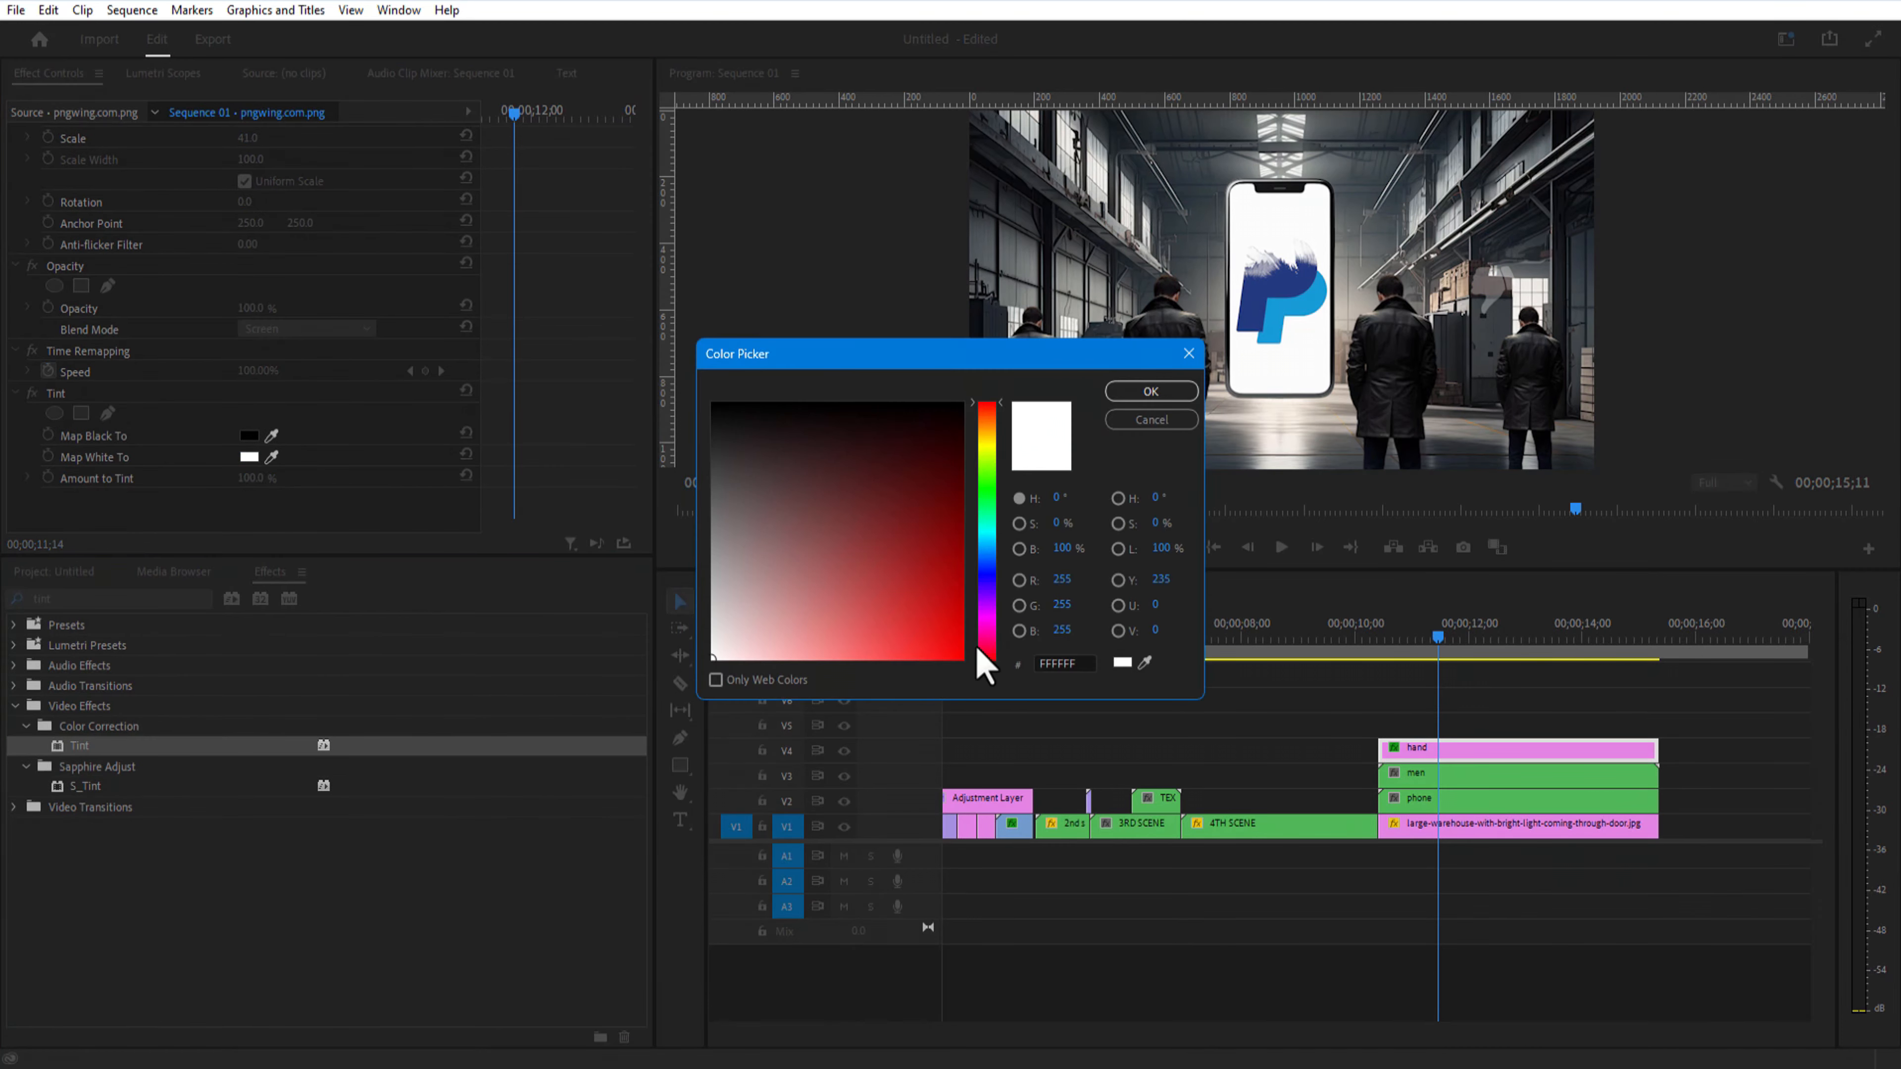
{"action": "left_click", "coordinate": [958, 653]}
{"action": "left_click", "coordinate": [1150, 391]}
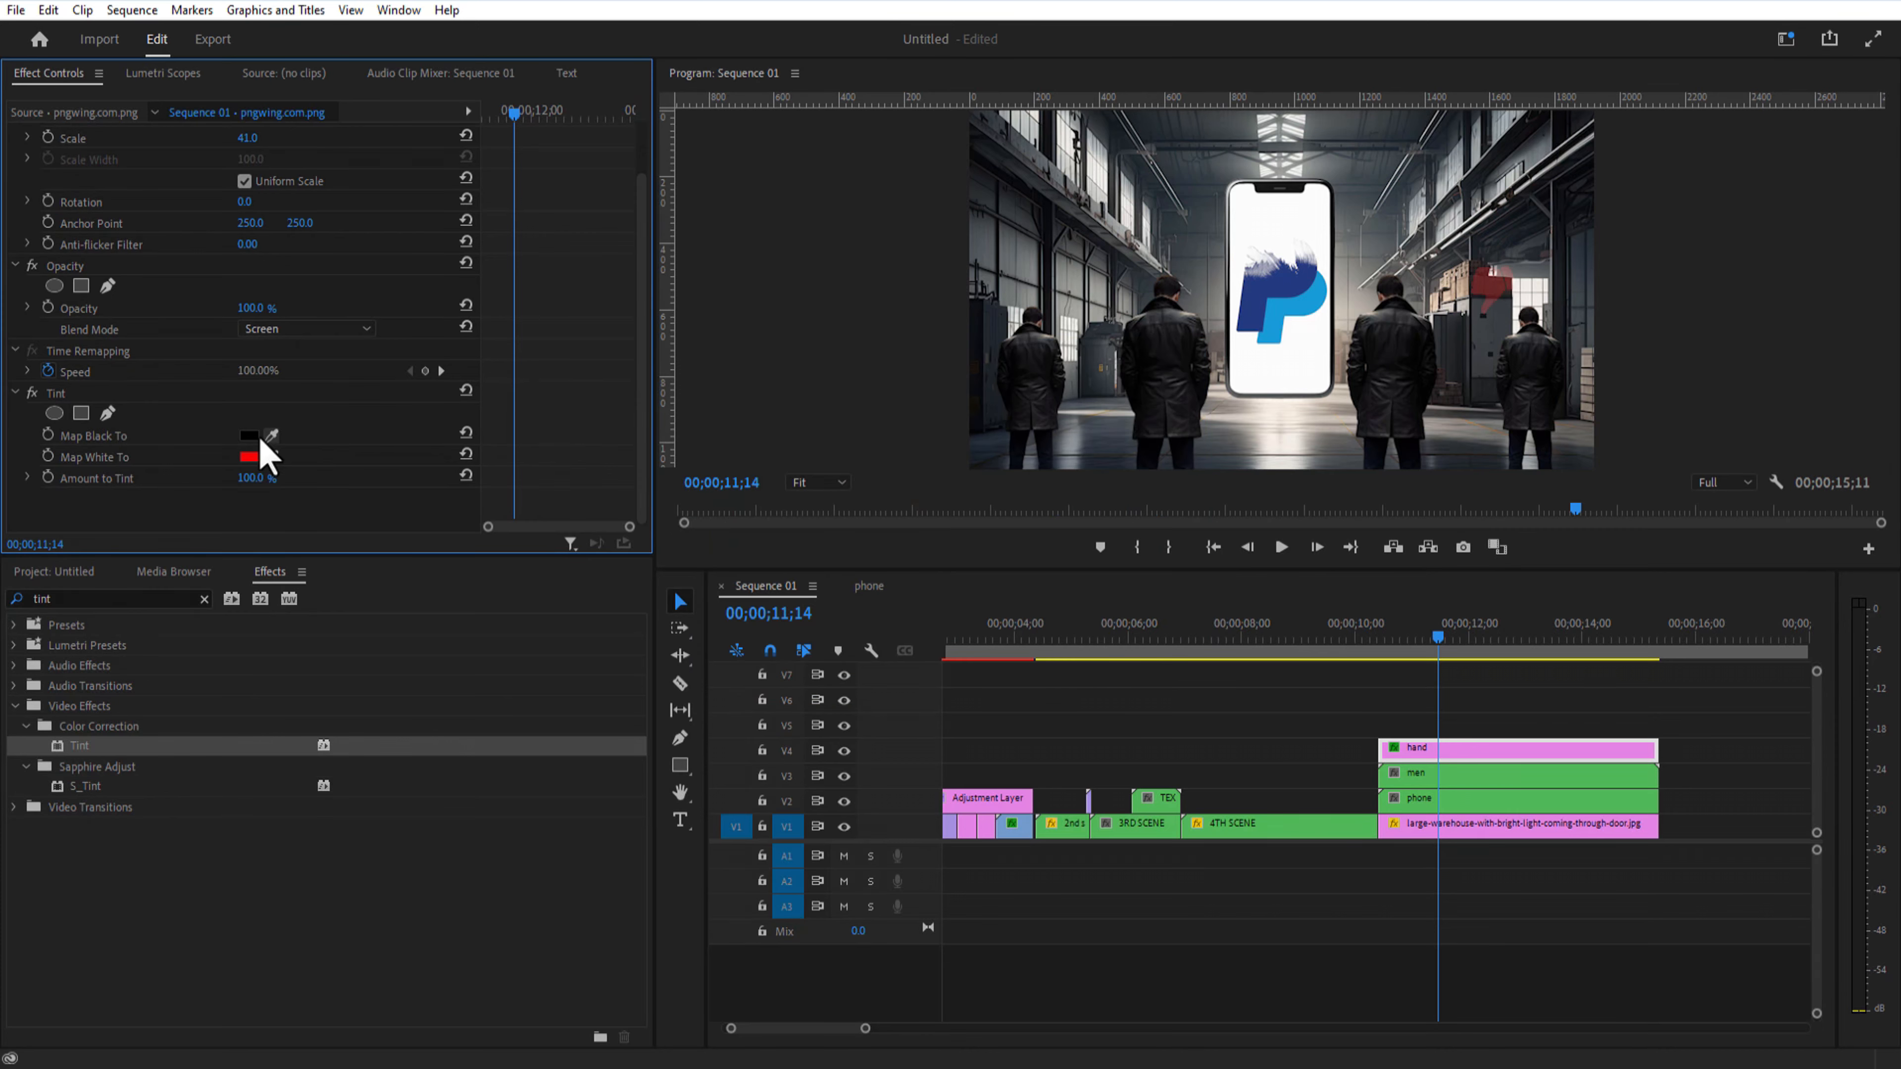
Step: Map the Tint effect's black to red FB0101 and duplicate the effect on the hand clip
{"action": "left_click", "coordinate": [248, 435]}
{"action": "left_click", "coordinate": [959, 656]}
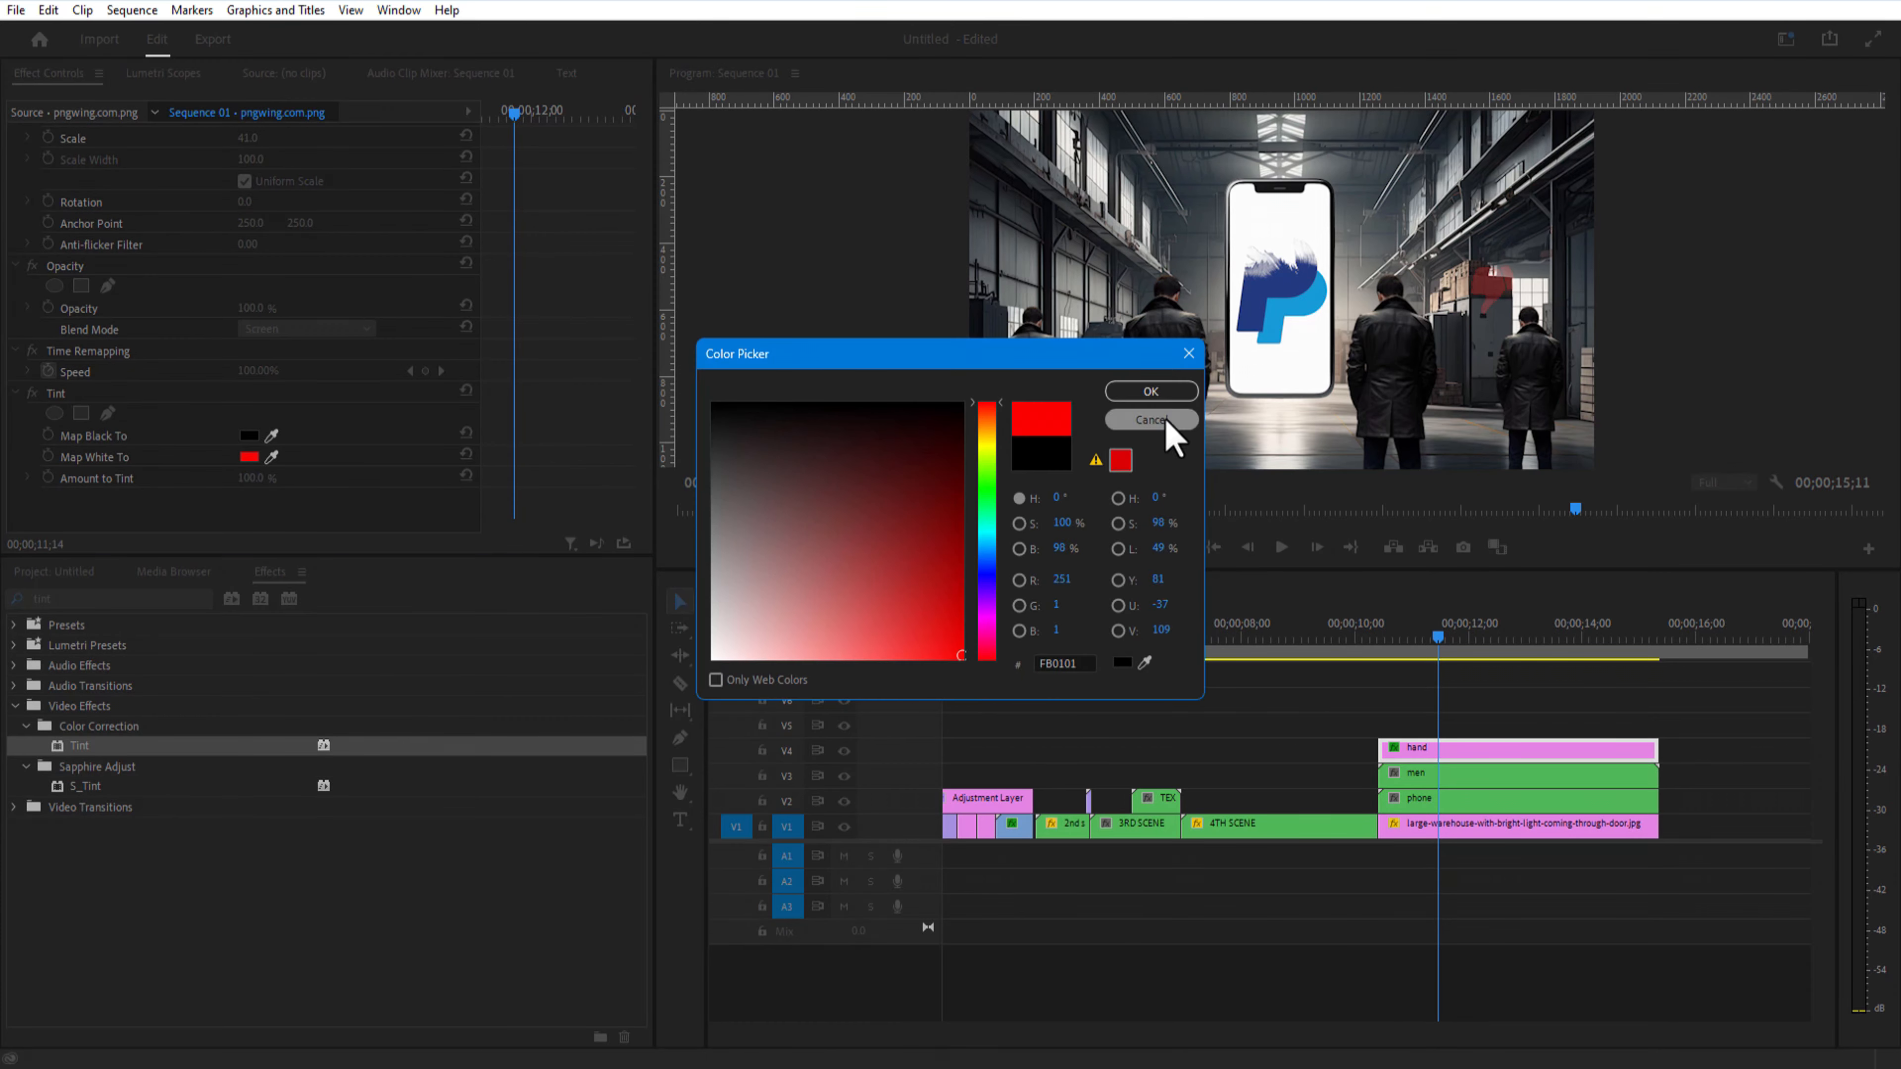
{"action": "left_click", "coordinate": [1157, 395]}
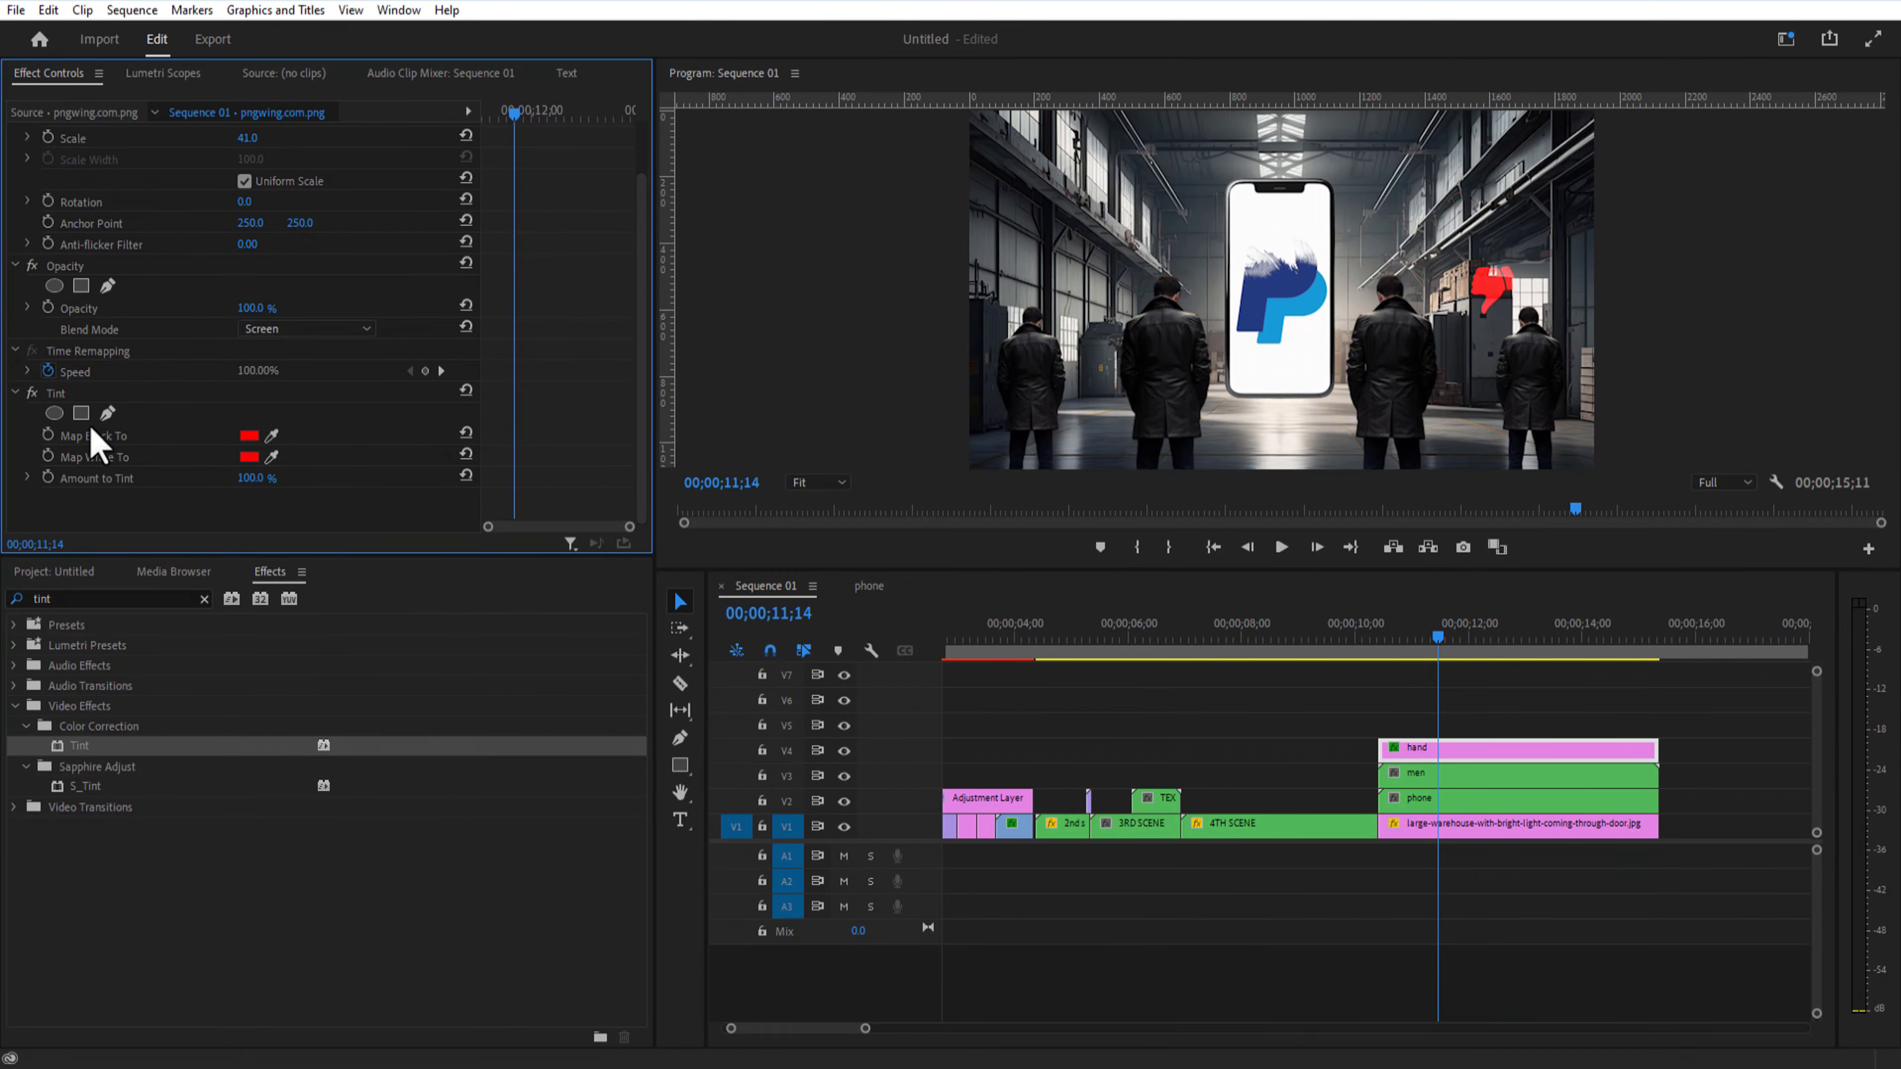
{"action": "left_click", "coordinate": [60, 396]}
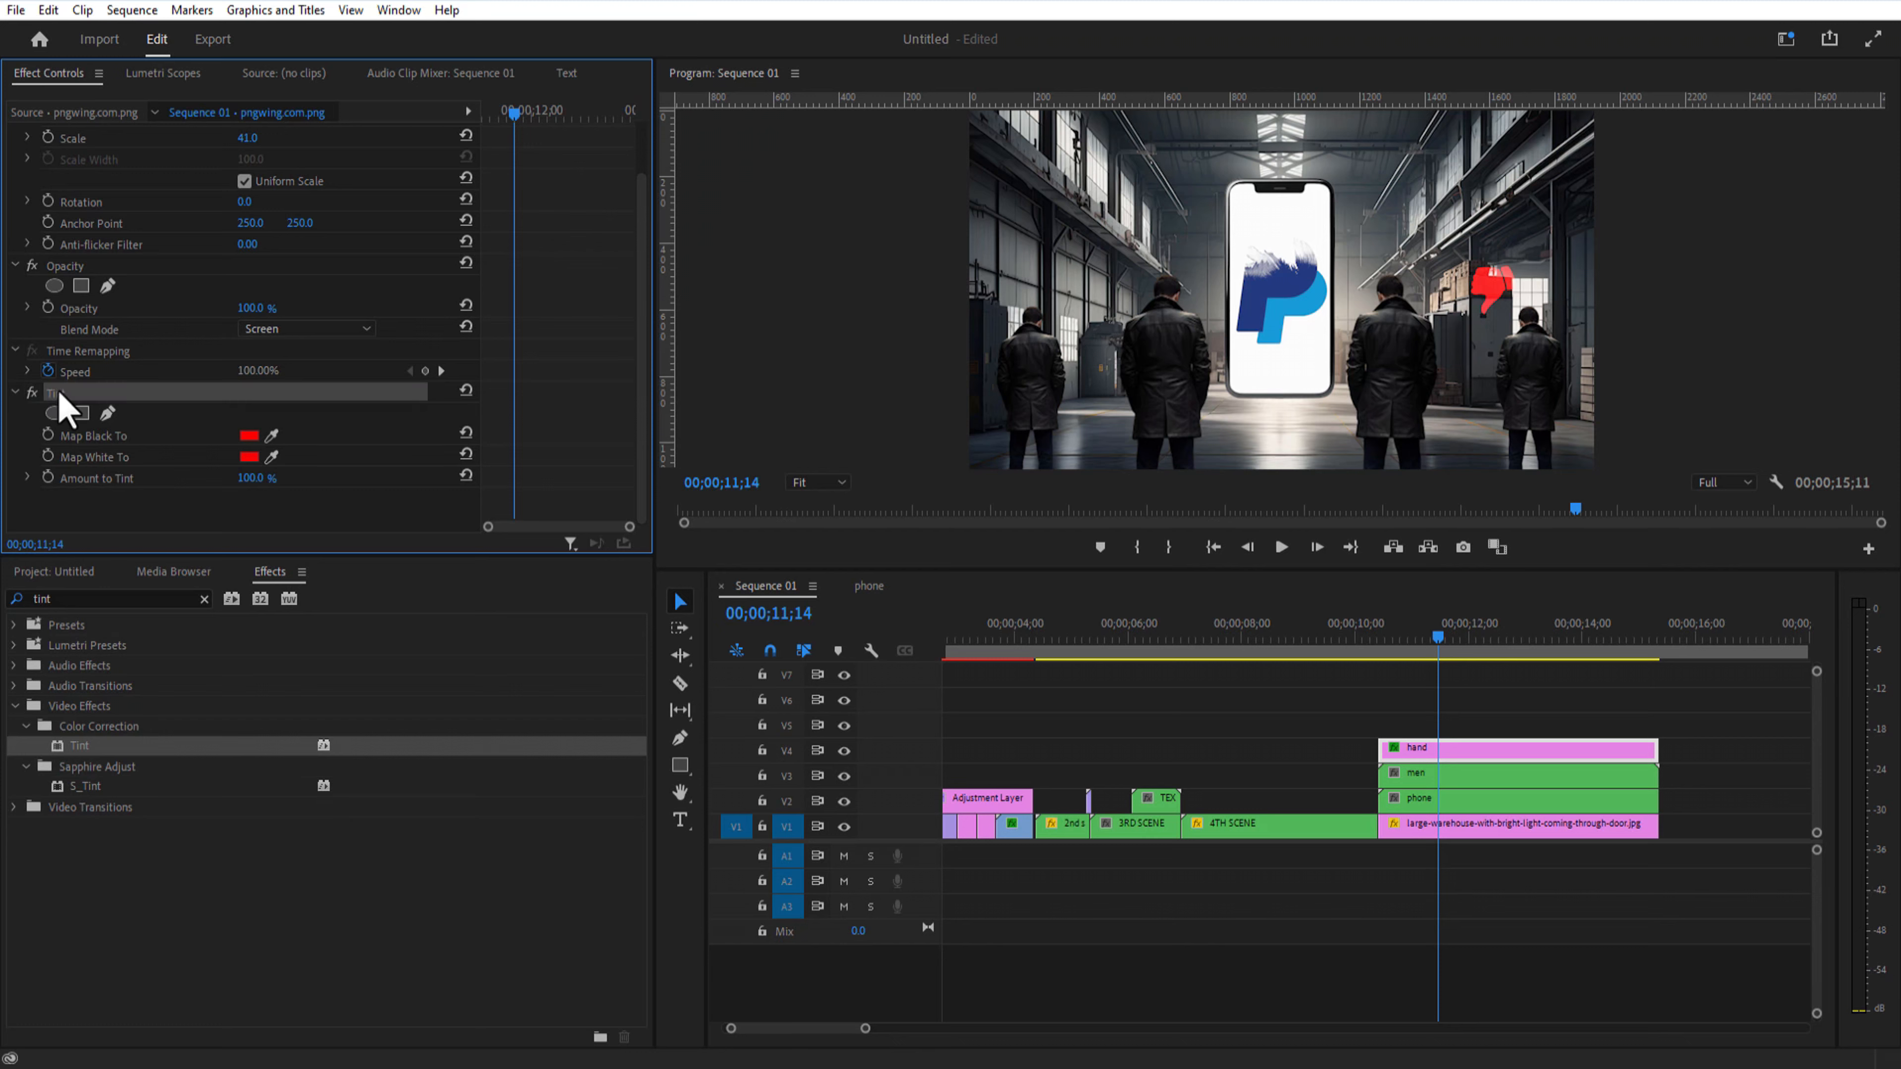
{"action": "key", "text": "ctrl+v"}
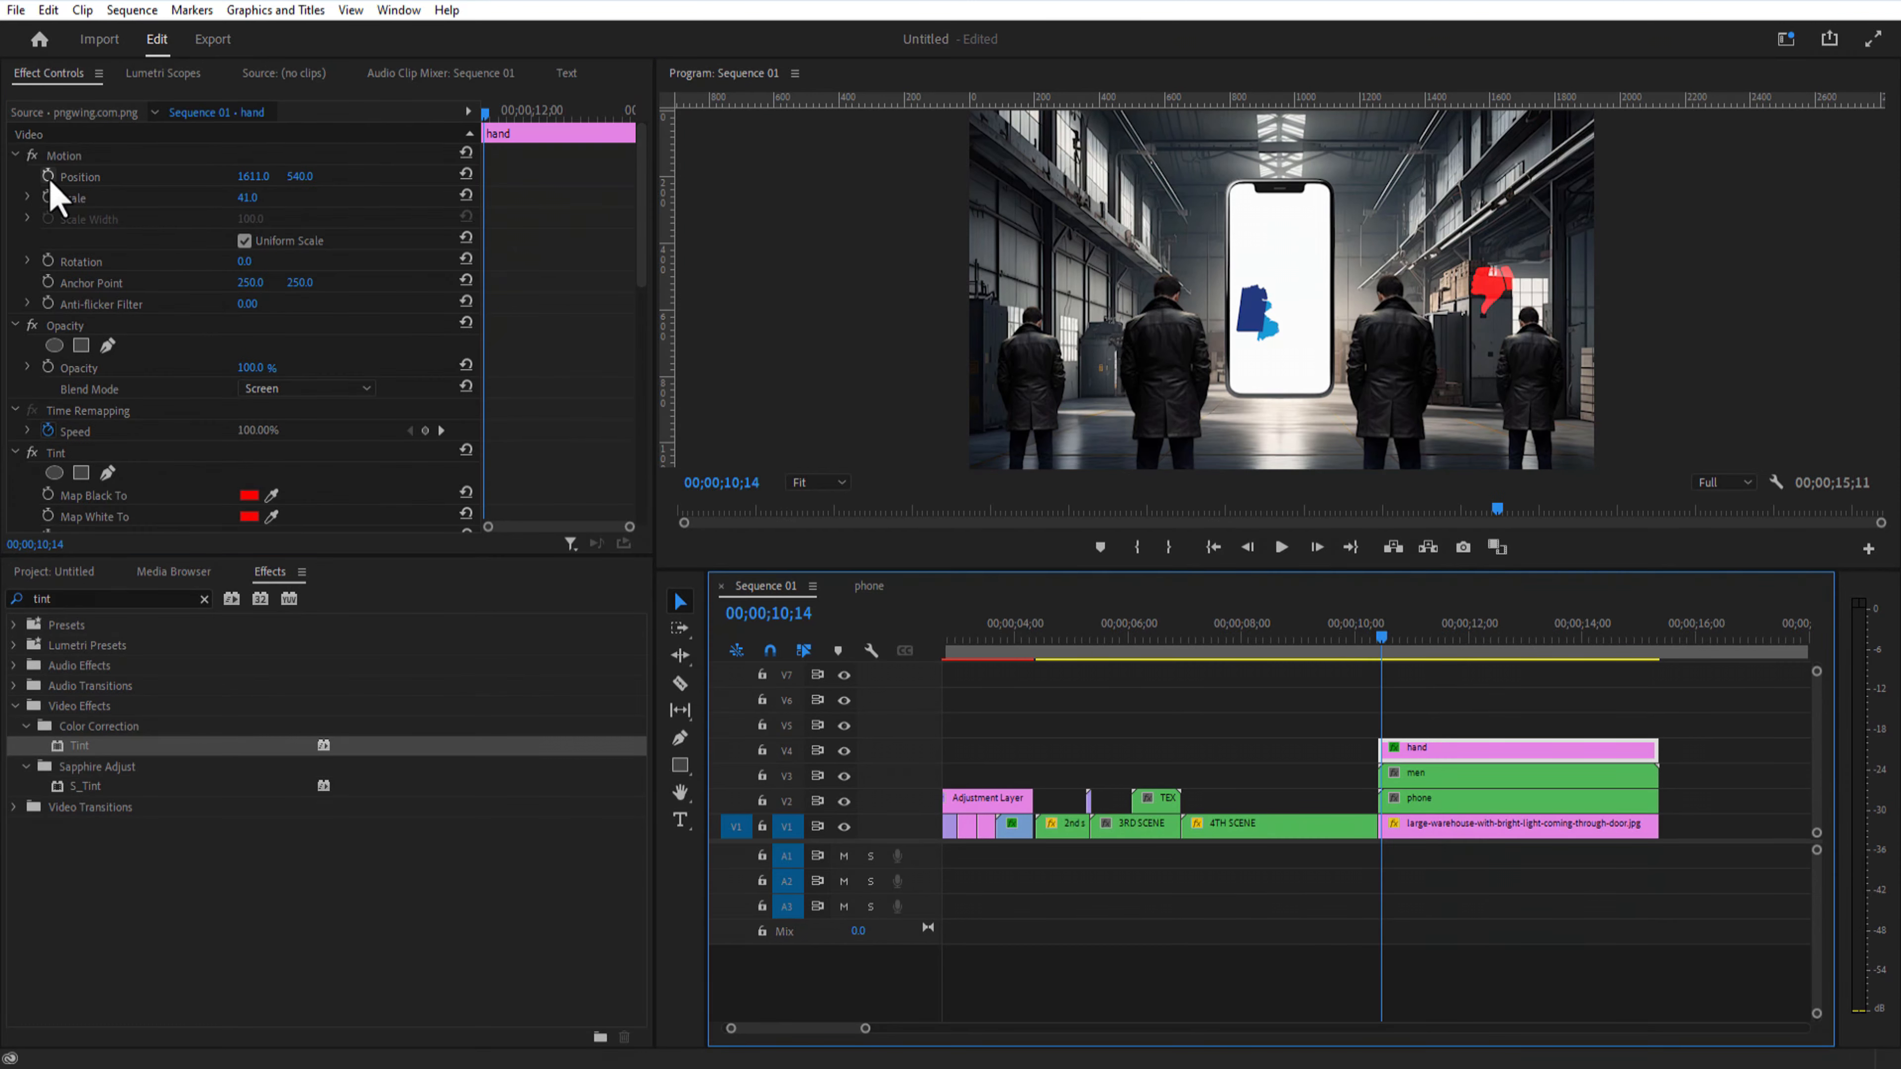
Step: Scale the hand to 30, keyframe its position starting at 1611, 430, and fade its opacity in from 0% at the clip start
{"action": "left_click", "coordinate": [48, 176]}
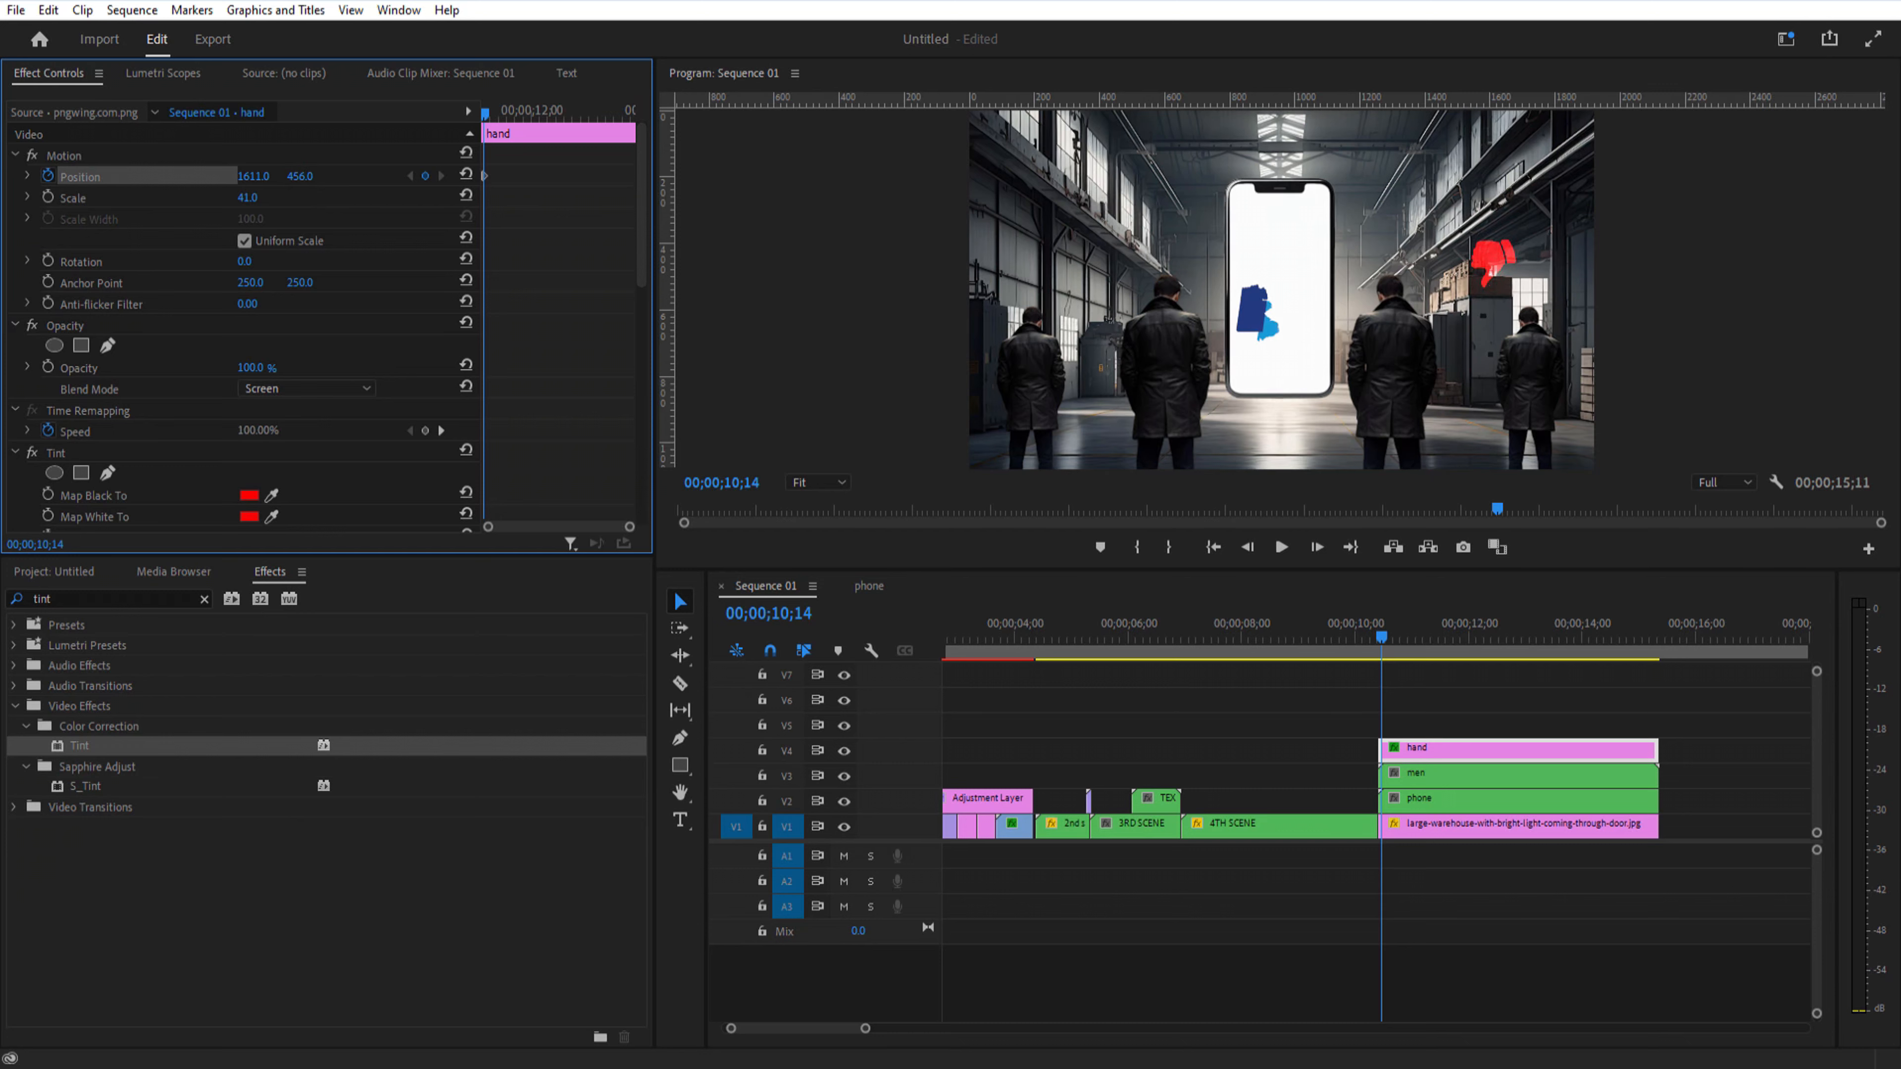
{"action": "left_click", "coordinate": [493, 114]}
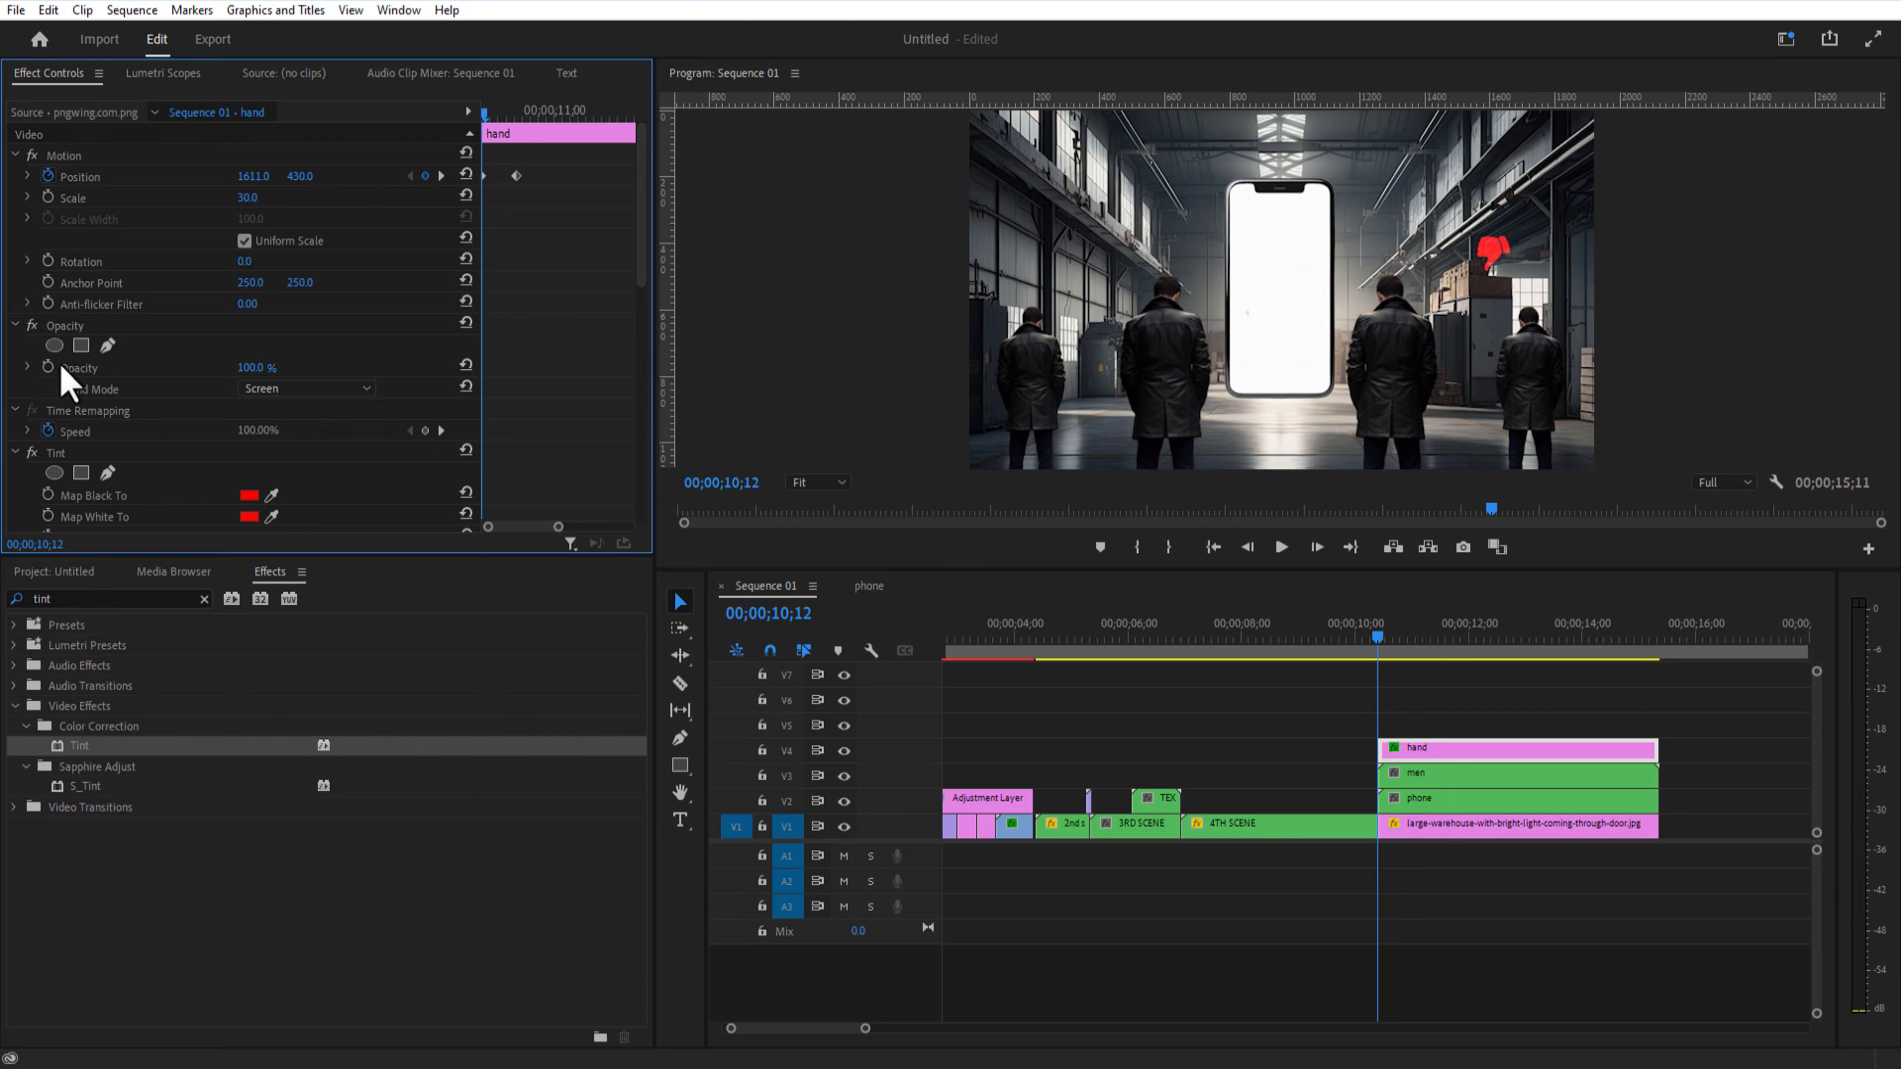
{"action": "left_click", "coordinate": [48, 367]}
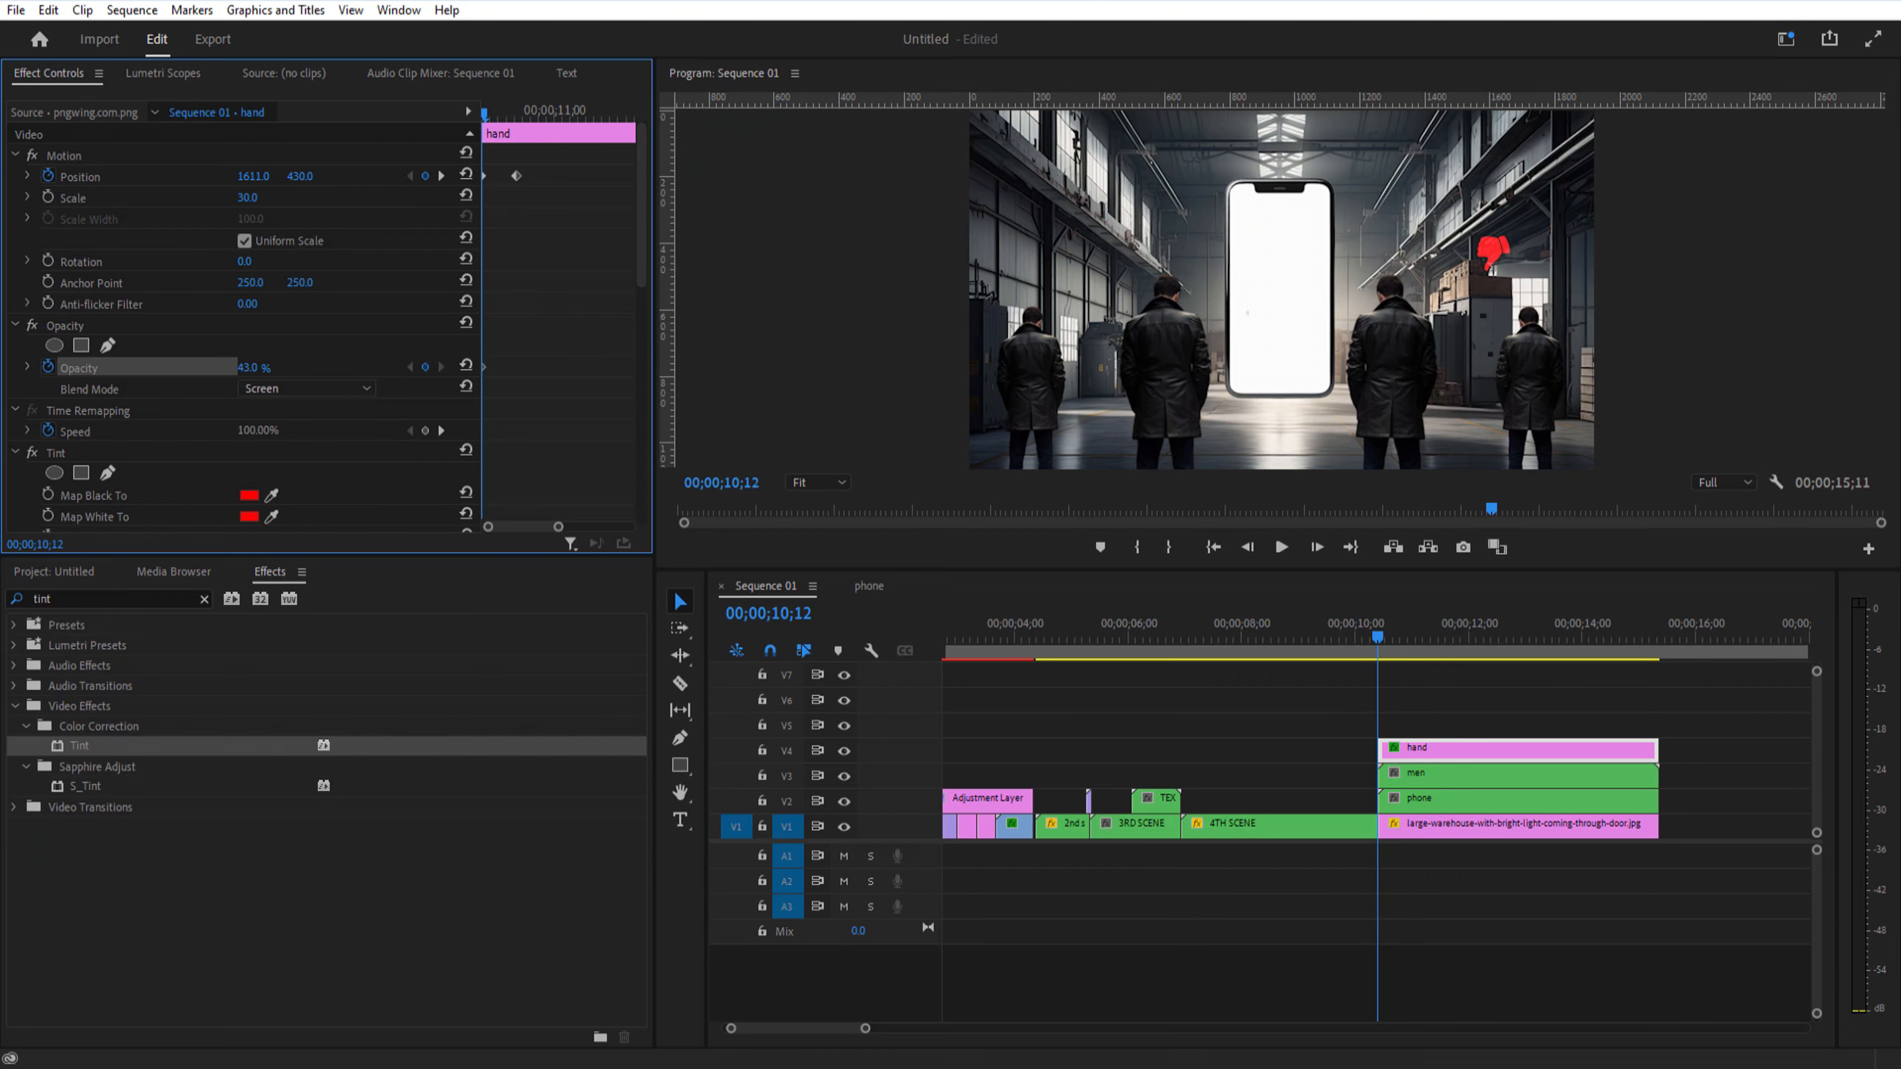
{"action": "mouse_move", "coordinate": [491, 122]}
{"action": "left_mouse_down"}
{"action": "mouse_move", "coordinate": [502, 135]}
{"action": "mouse_move", "coordinate": [464, 126]}
{"action": "left_mouse_up"}
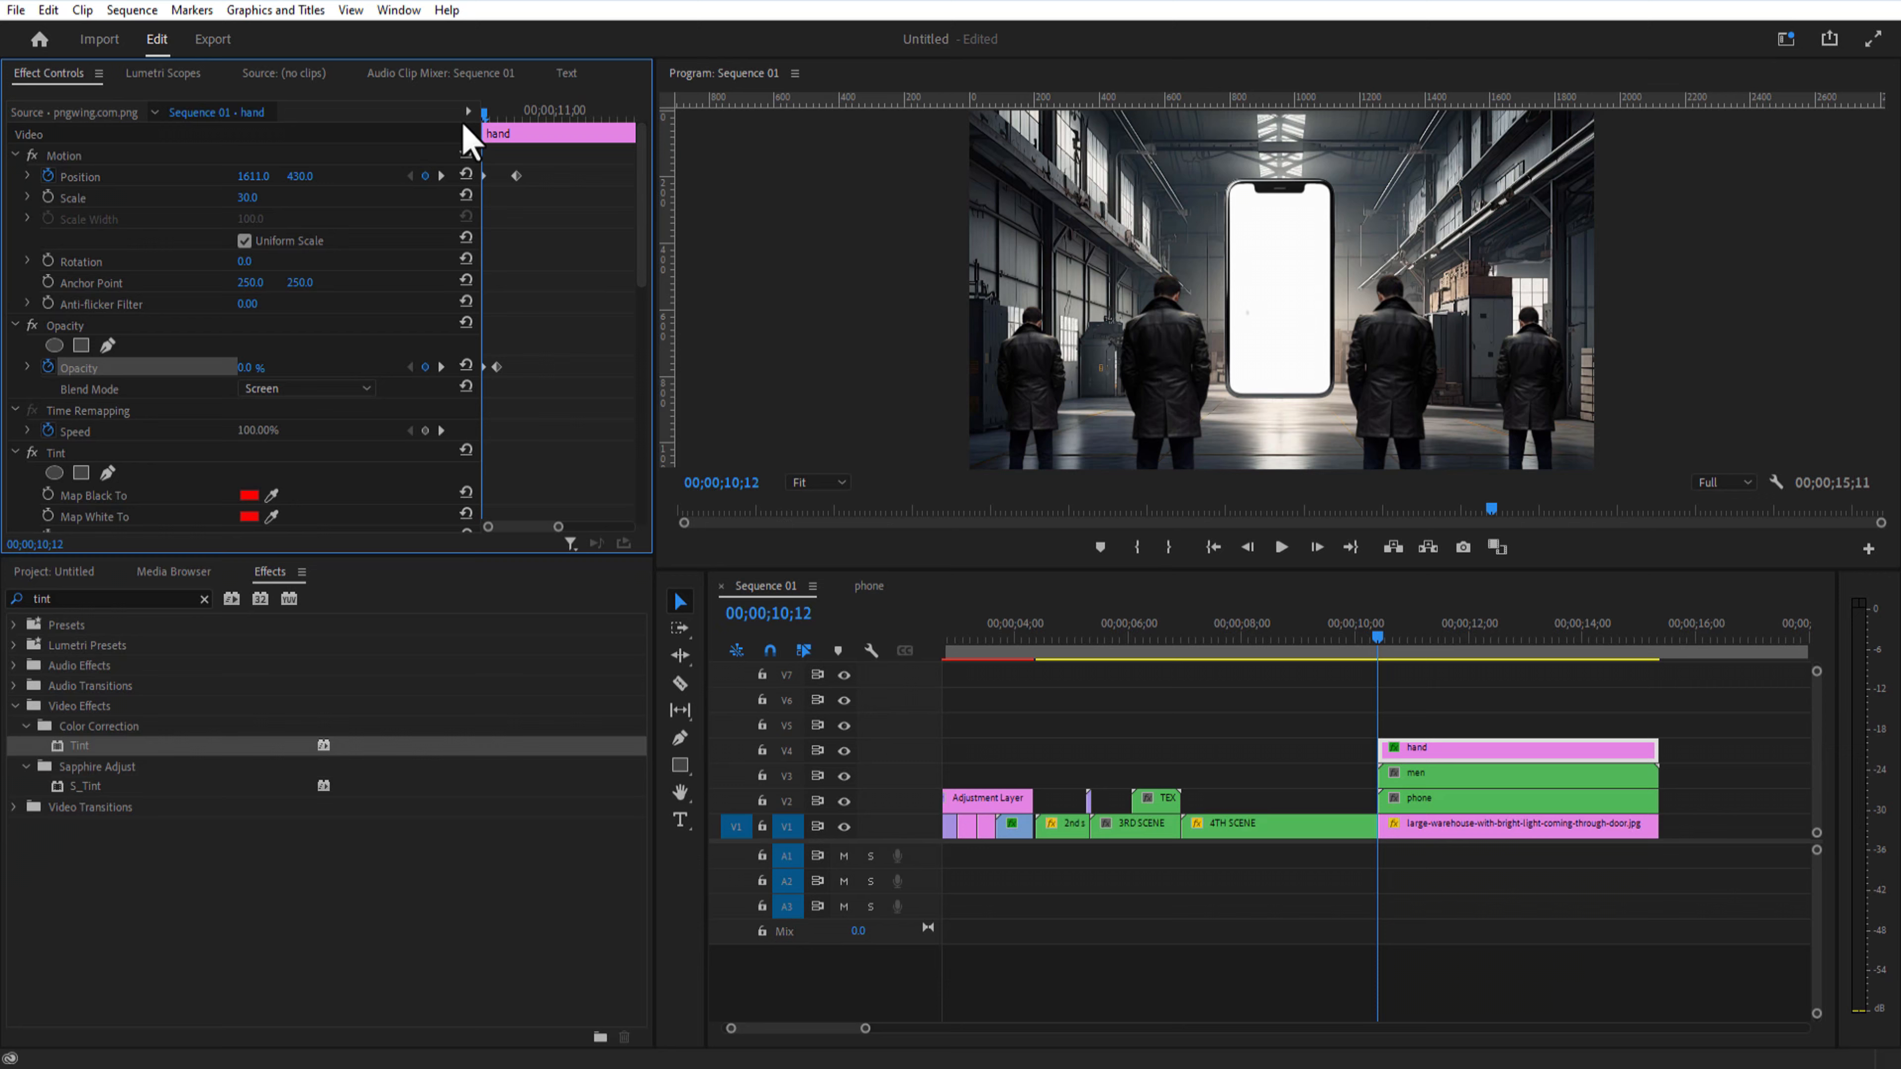
{"action": "left_click", "coordinate": [1281, 547]}
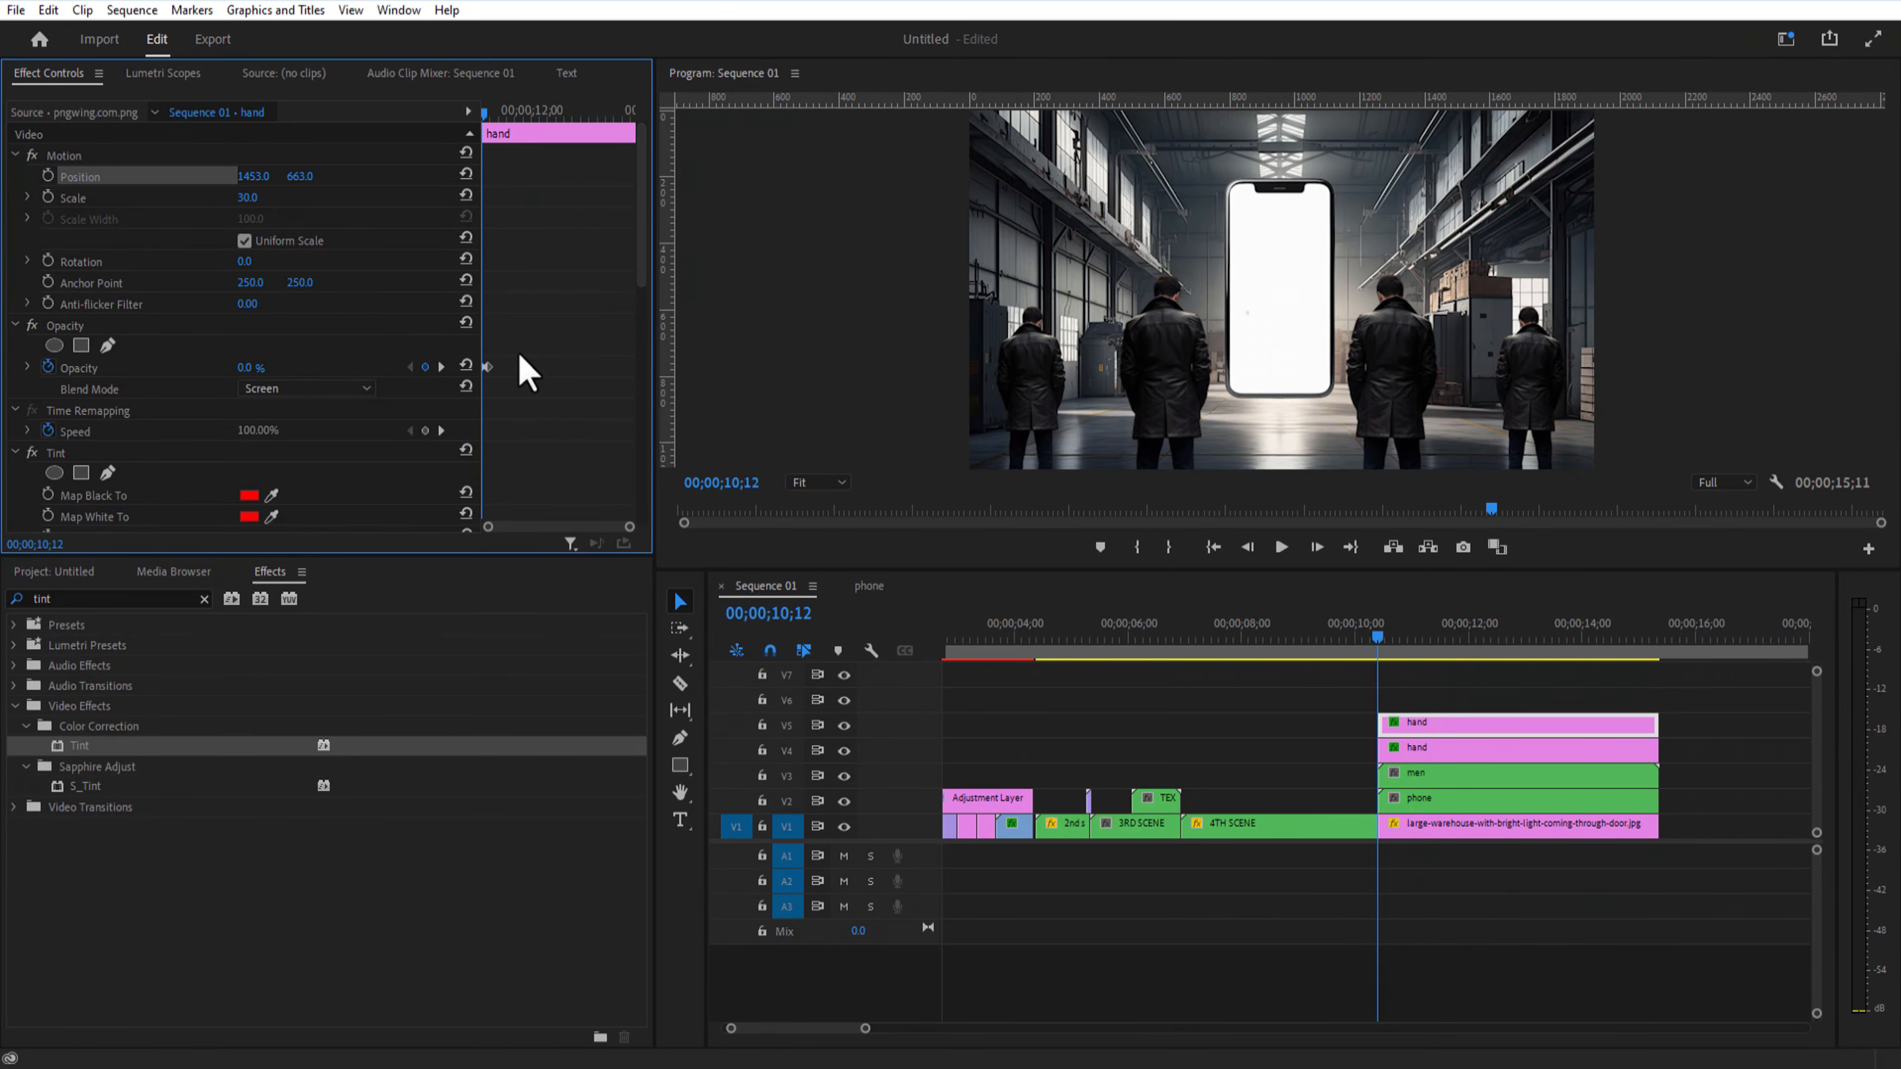
Step: Duplicate the red hand clip onto further tracks and keyframe each copy's position and opacity from the clip start at different spots around the scene
{"action": "left_click_drag", "start_coordinate": [484, 113], "coordinate": [254, 178]}
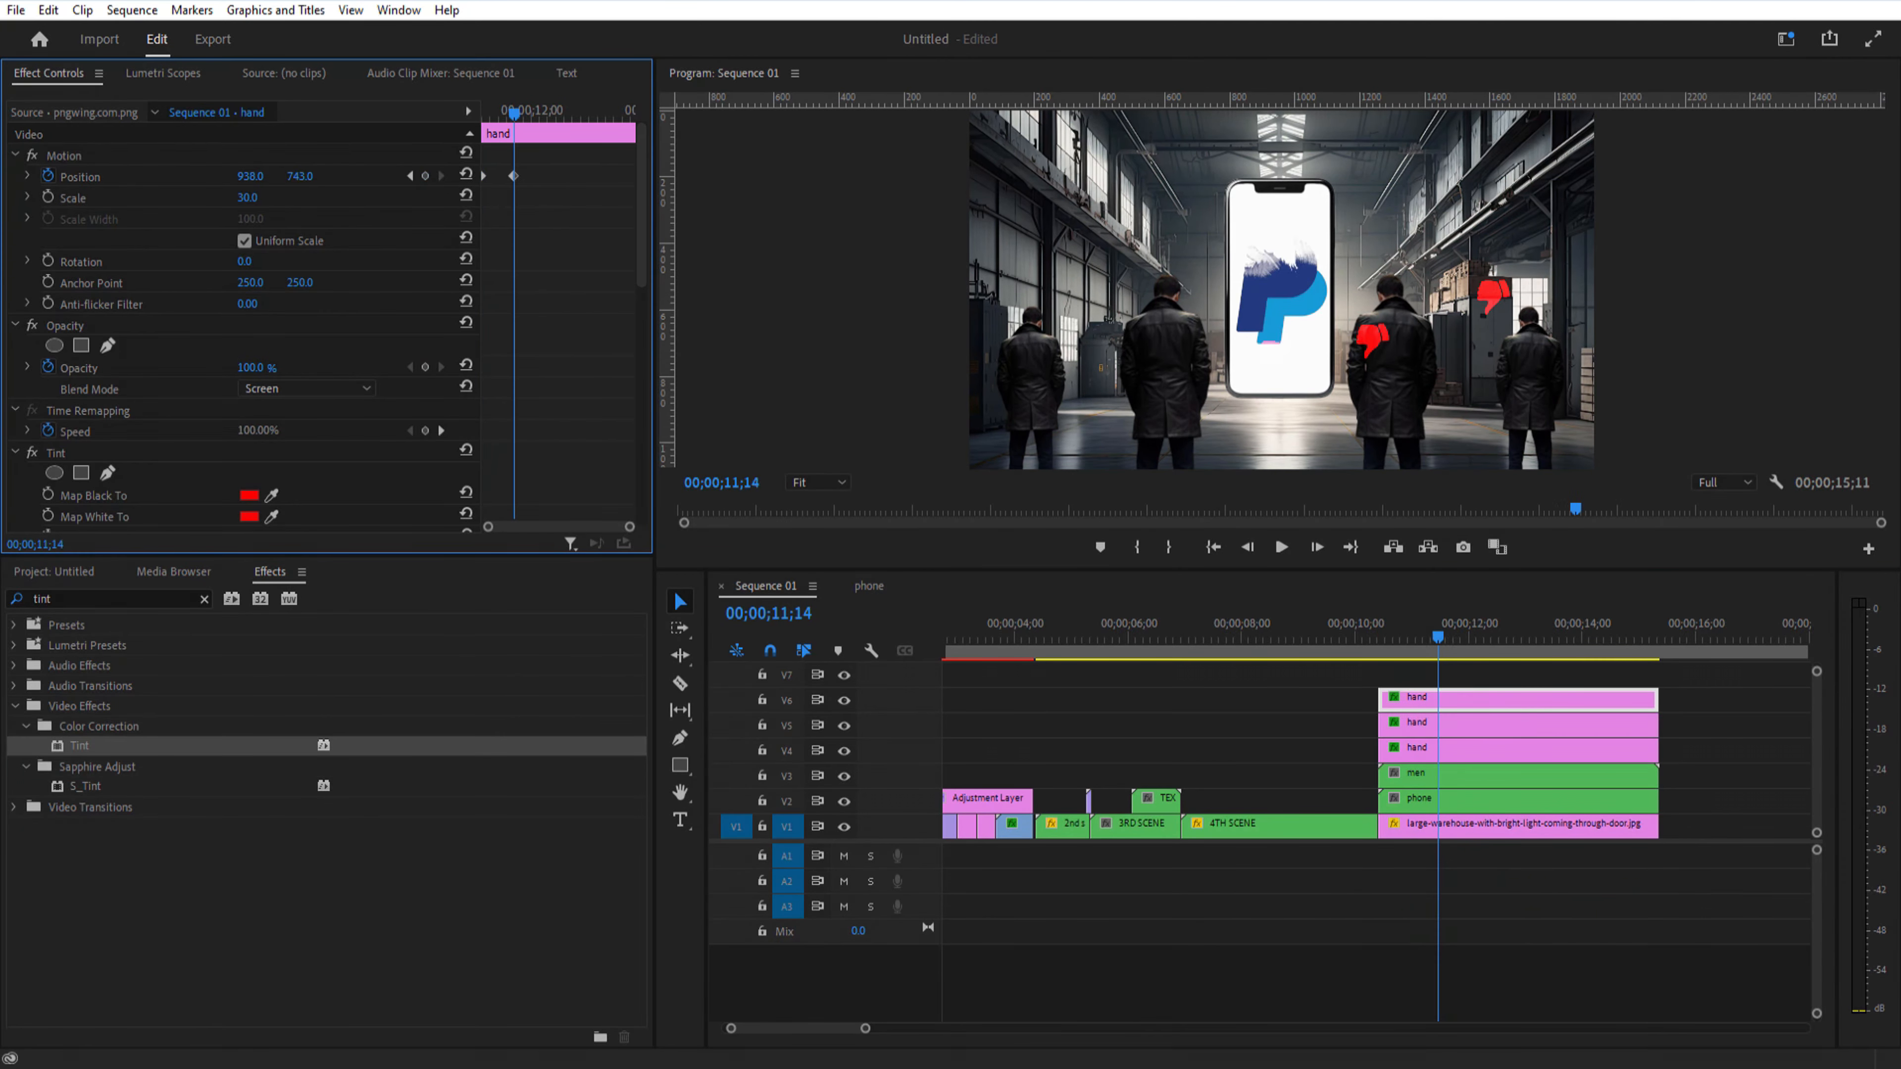
{"action": "left_click", "coordinate": [1443, 700]}
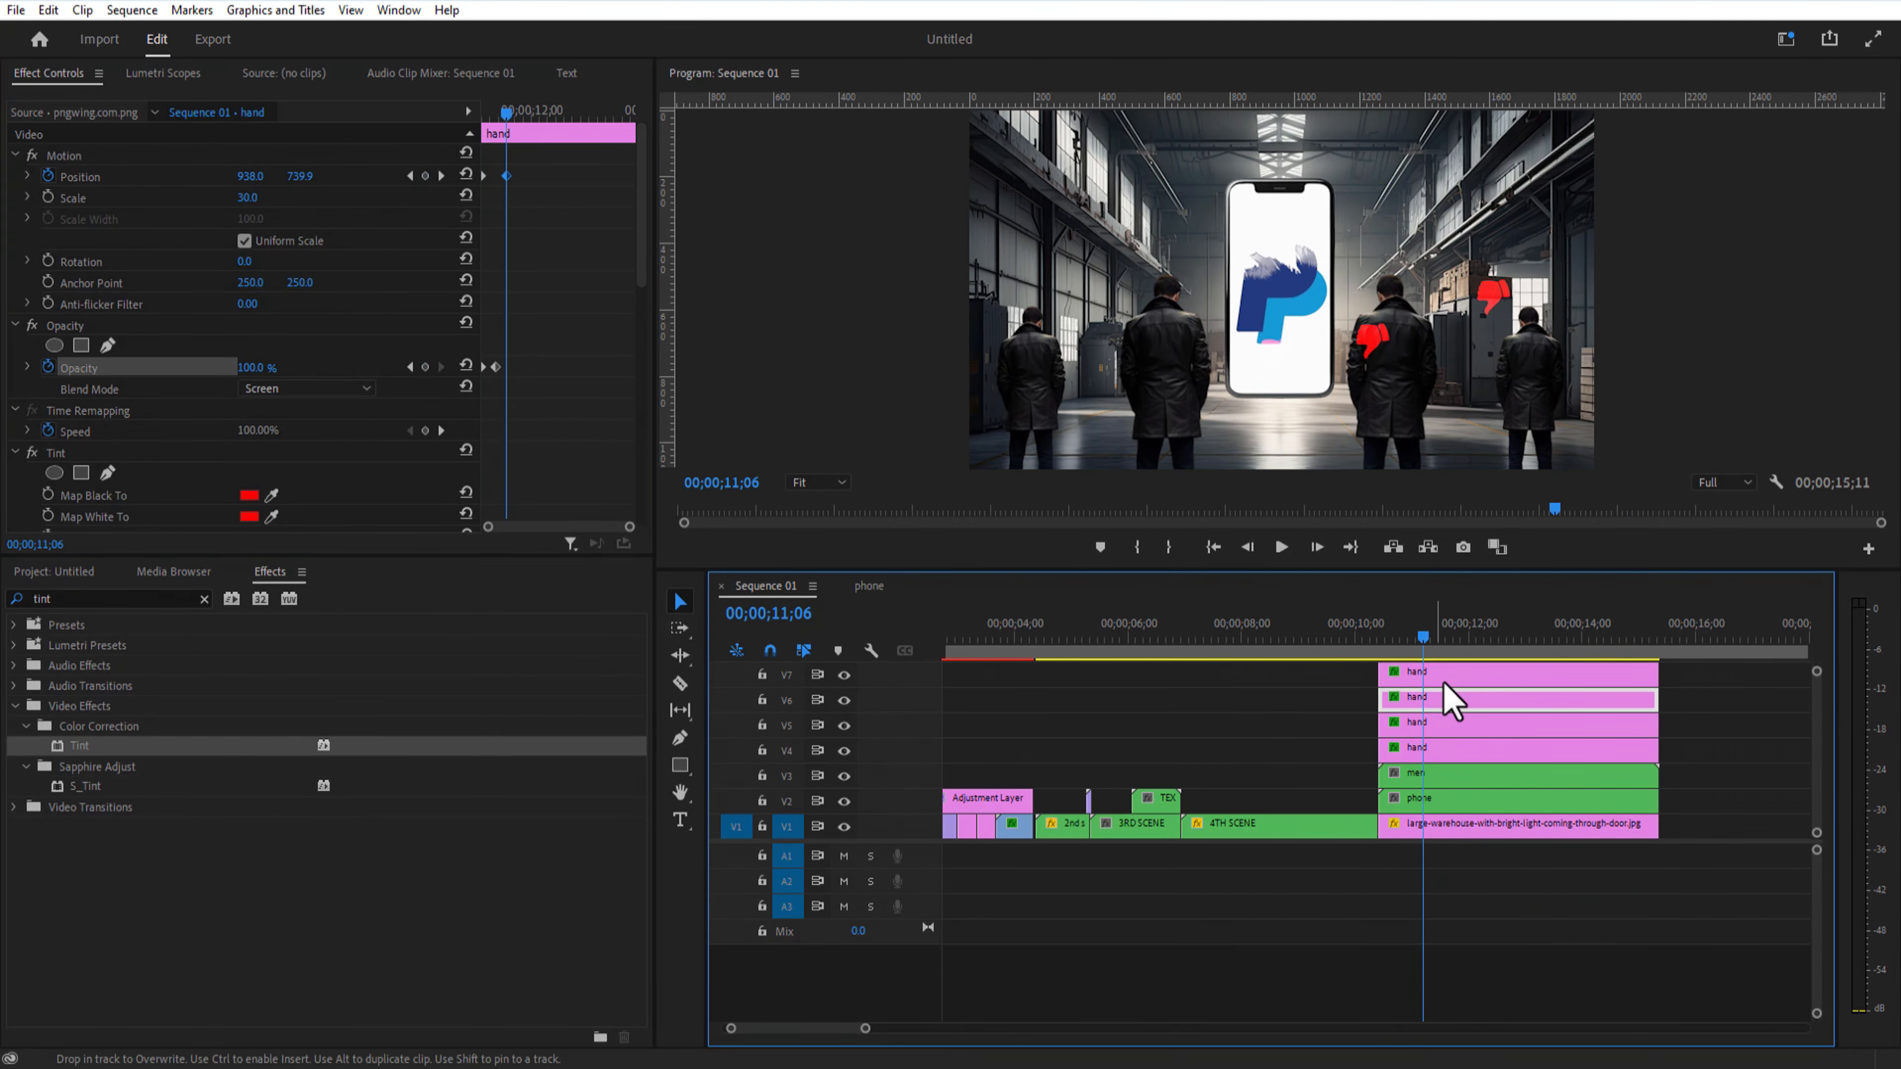
{"action": "left_click", "coordinate": [488, 127]}
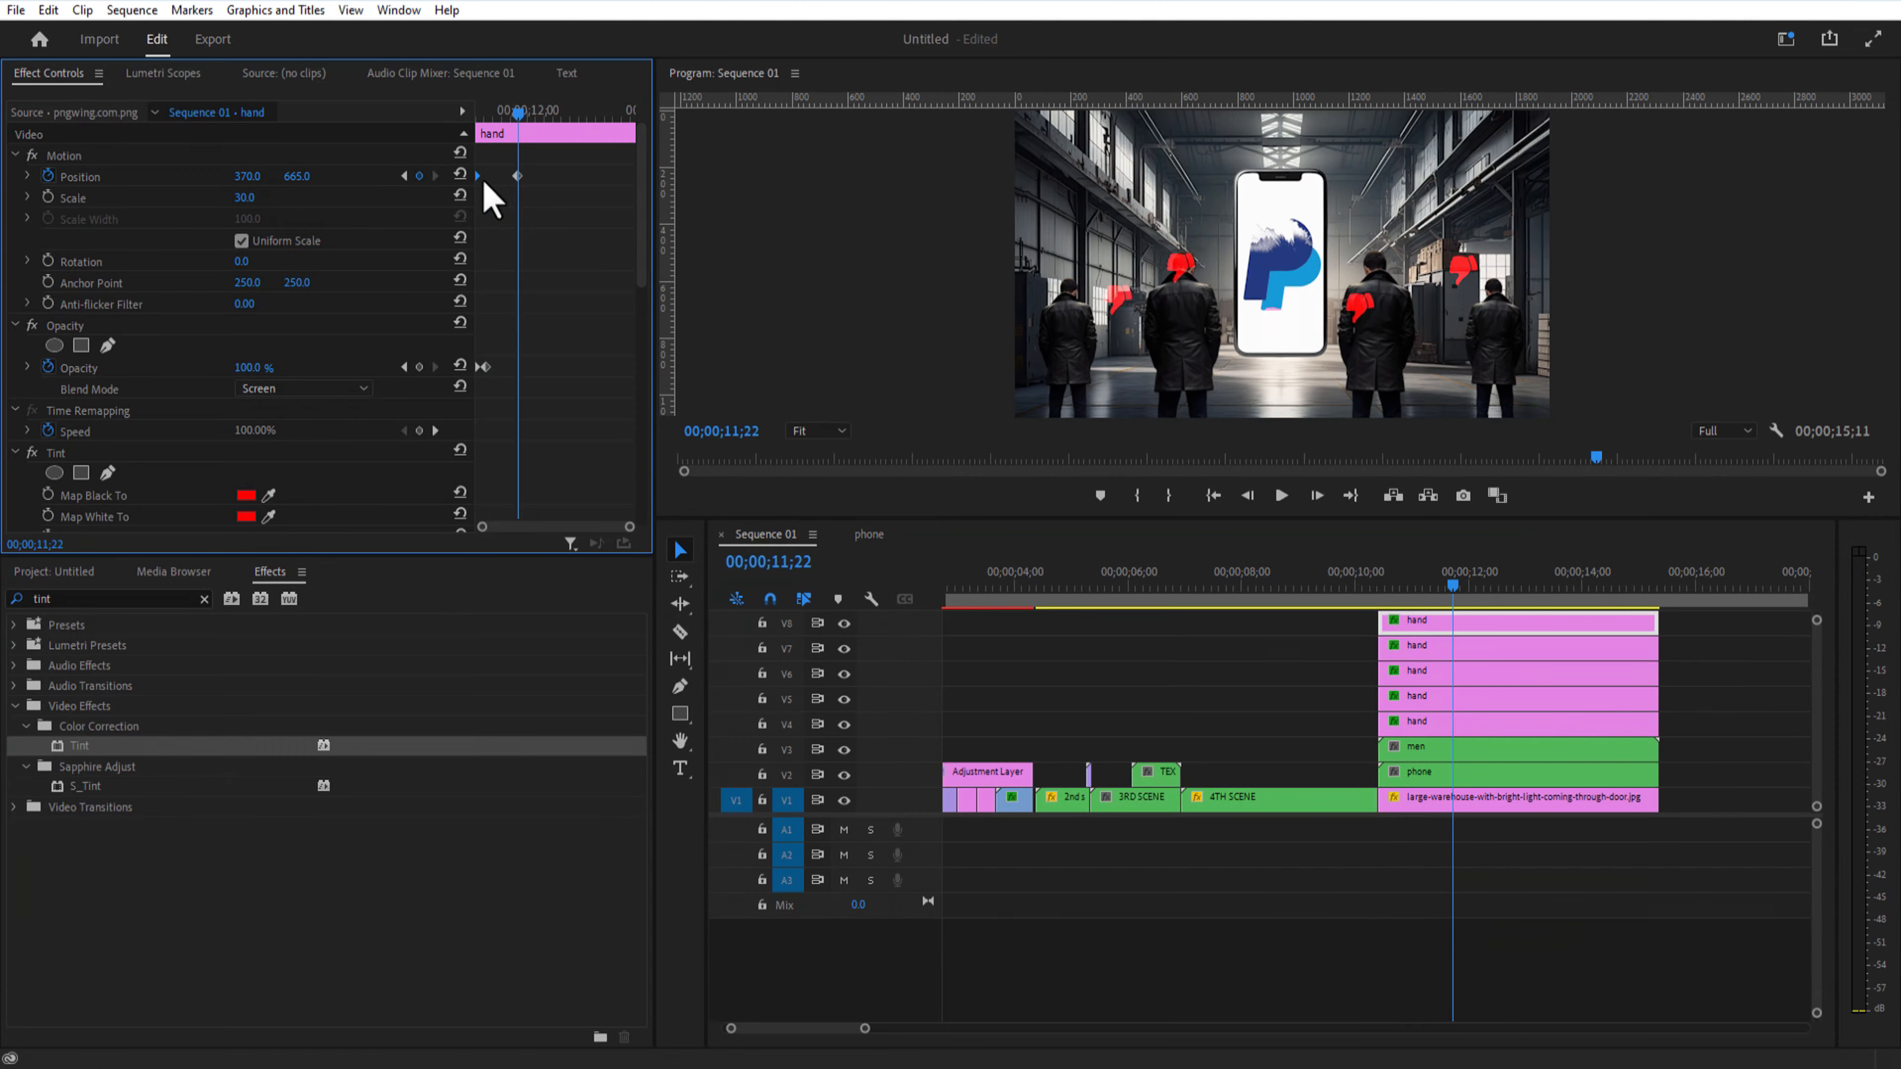
{"action": "left_click", "coordinate": [1426, 580]}
{"action": "left_click_drag", "start_coordinate": [481, 386], "coordinate": [531, 188]}
Step: Nest all six hand clips into one sequence named "handsss" and check the animation up to 00;00;11;16
{"action": "left_click_drag", "start_coordinate": [1697, 562], "coordinate": [1399, 711]}
{"action": "right_click", "coordinate": [1419, 674]}
{"action": "left_click", "coordinate": [1466, 539]}
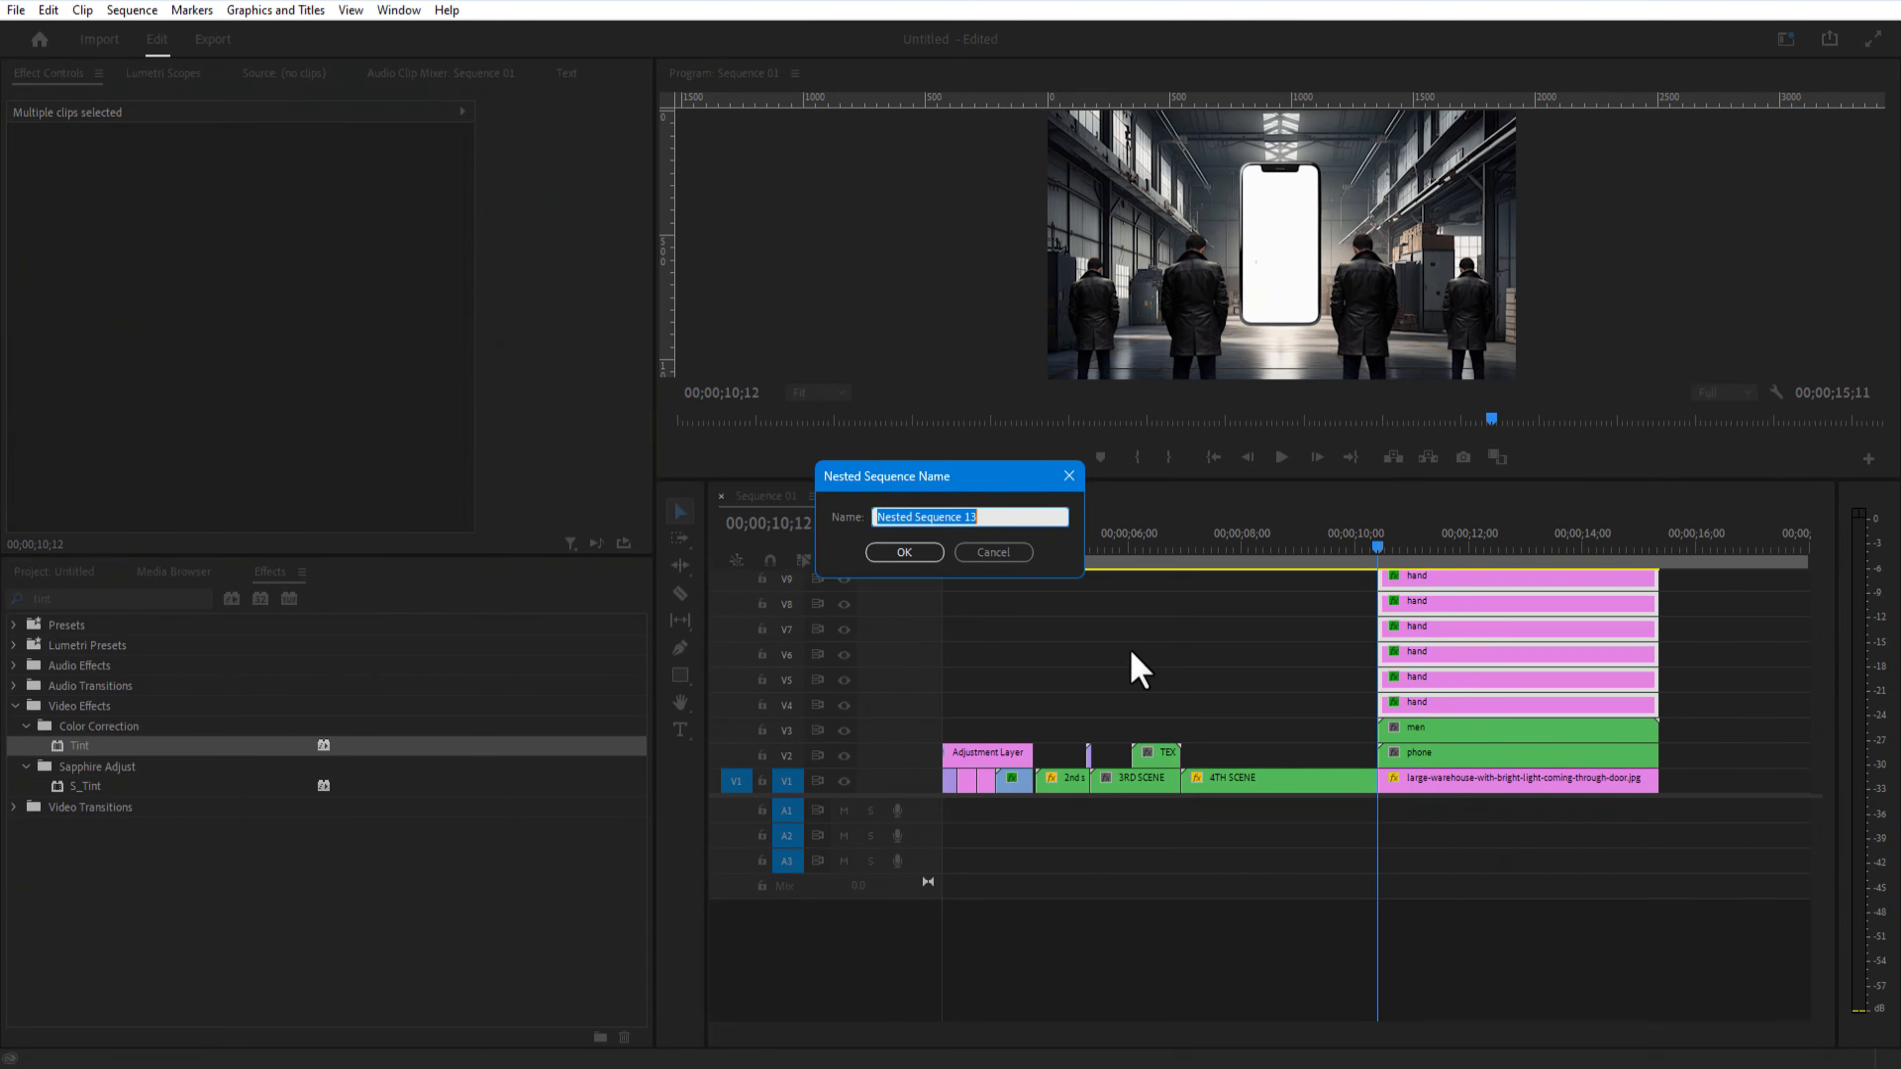
{"action": "type", "text": "handsss"}
{"action": "left_click", "coordinate": [899, 557]}
{"action": "left_click_drag", "start_coordinate": [1379, 569], "coordinate": [1441, 599]}
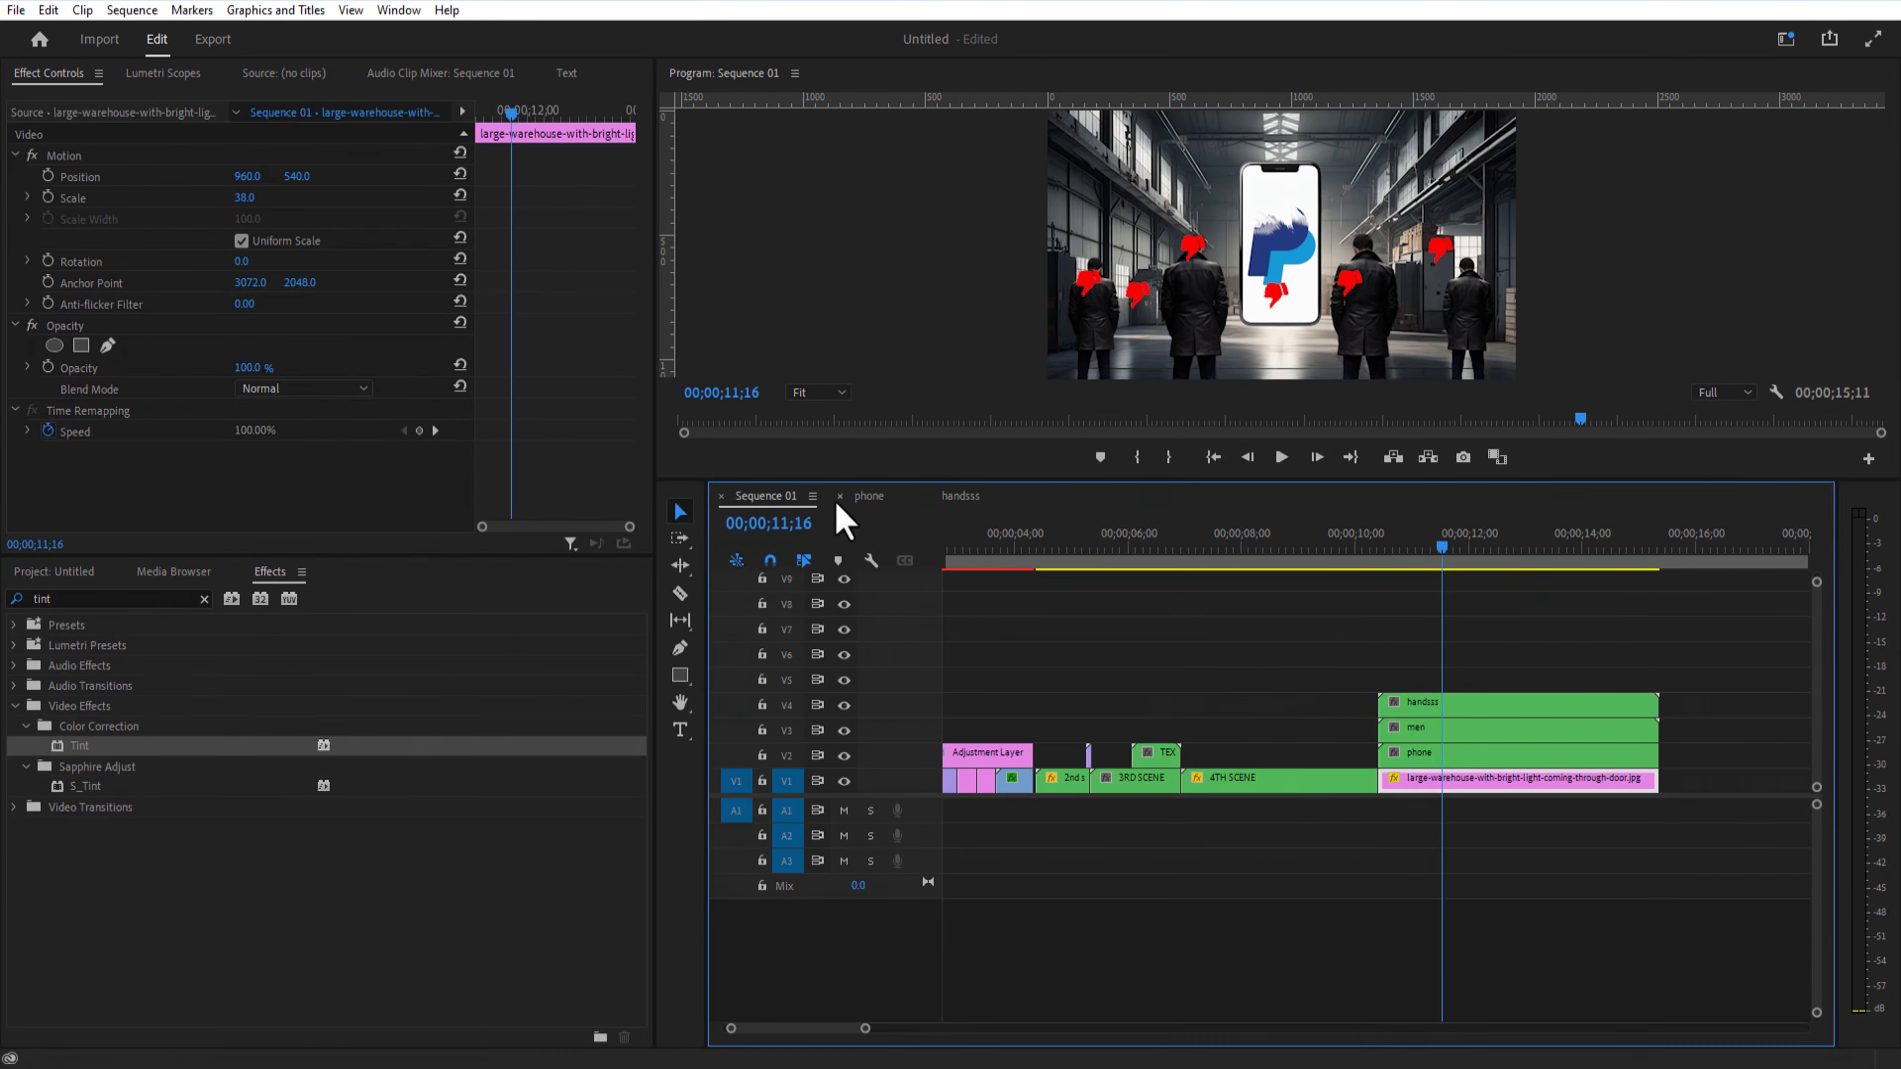
Step: Draw a small square over the second man's coat and fit its graphic clip to the span of the warehouse clips
{"action": "left_click", "coordinate": [1325, 640]}
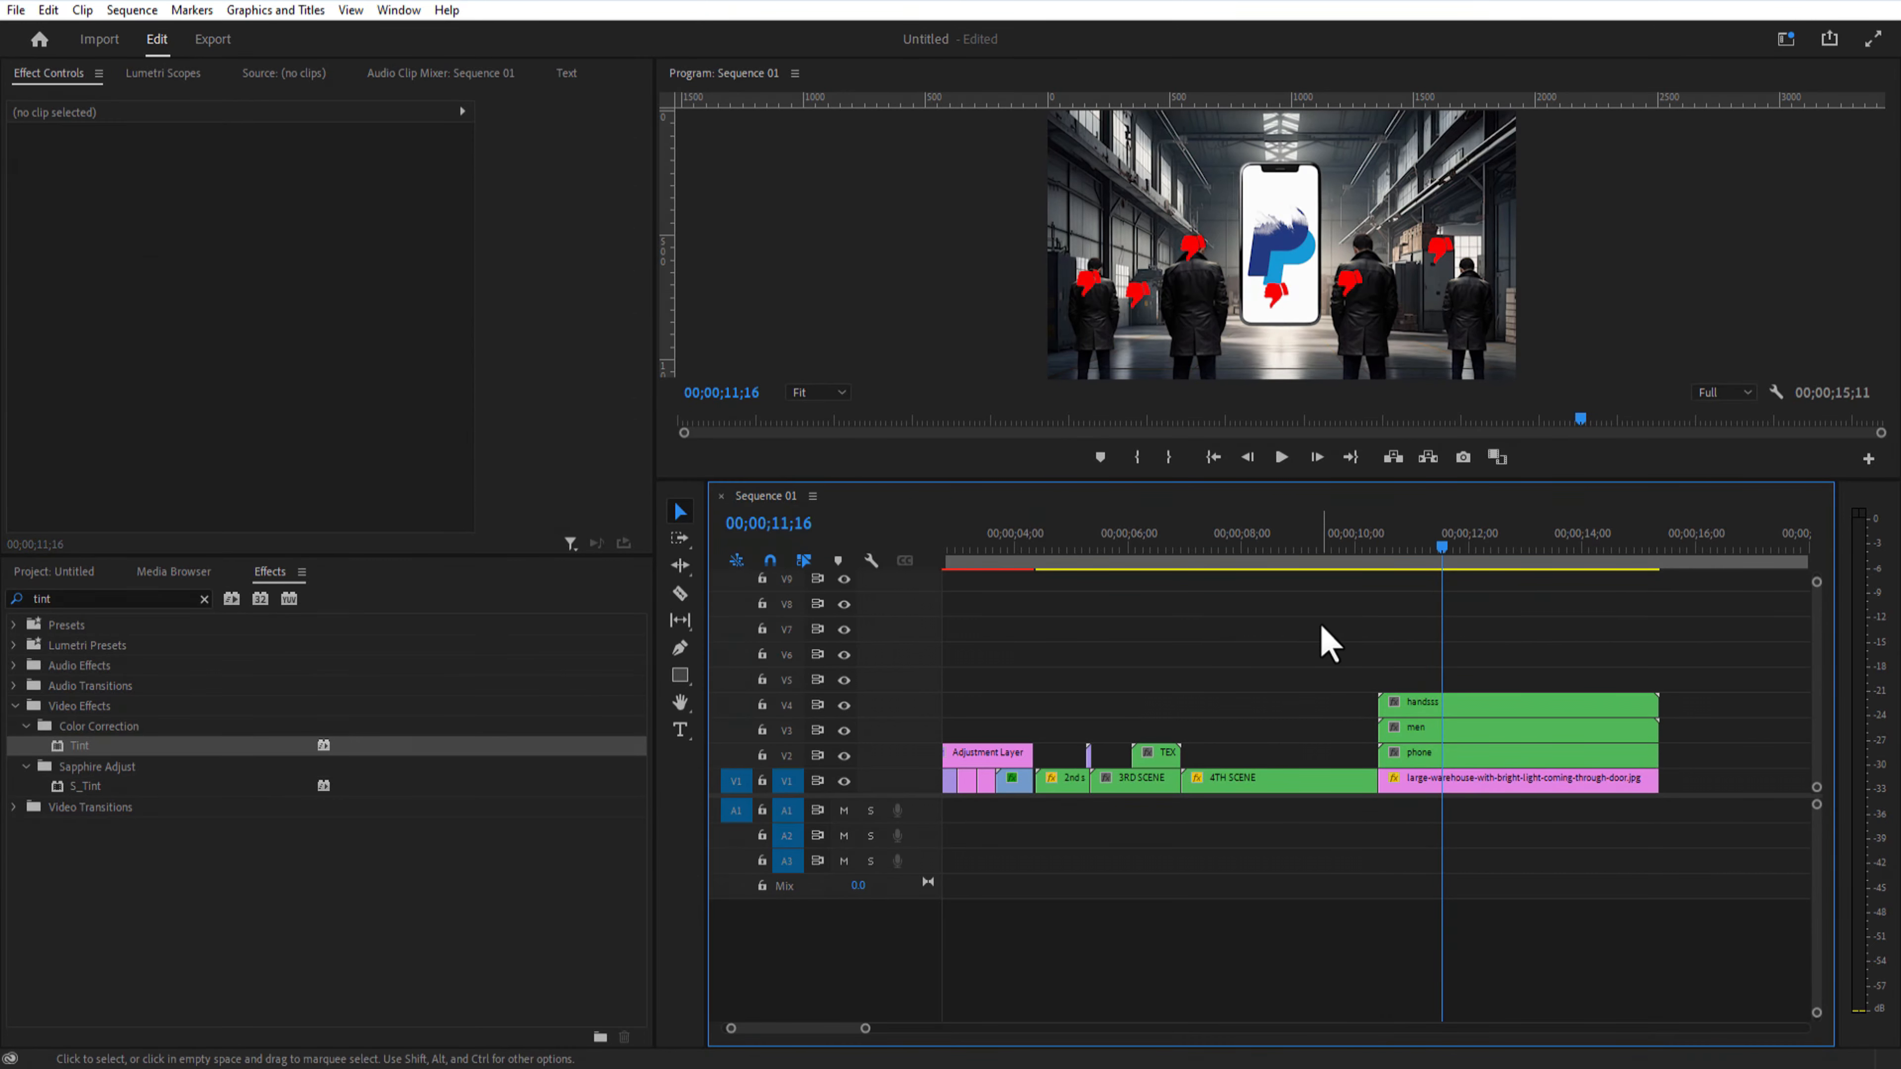
{"action": "left_click", "coordinate": [680, 674]}
{"action": "left_click_drag", "start_coordinate": [1185, 319], "coordinate": [1212, 346]}
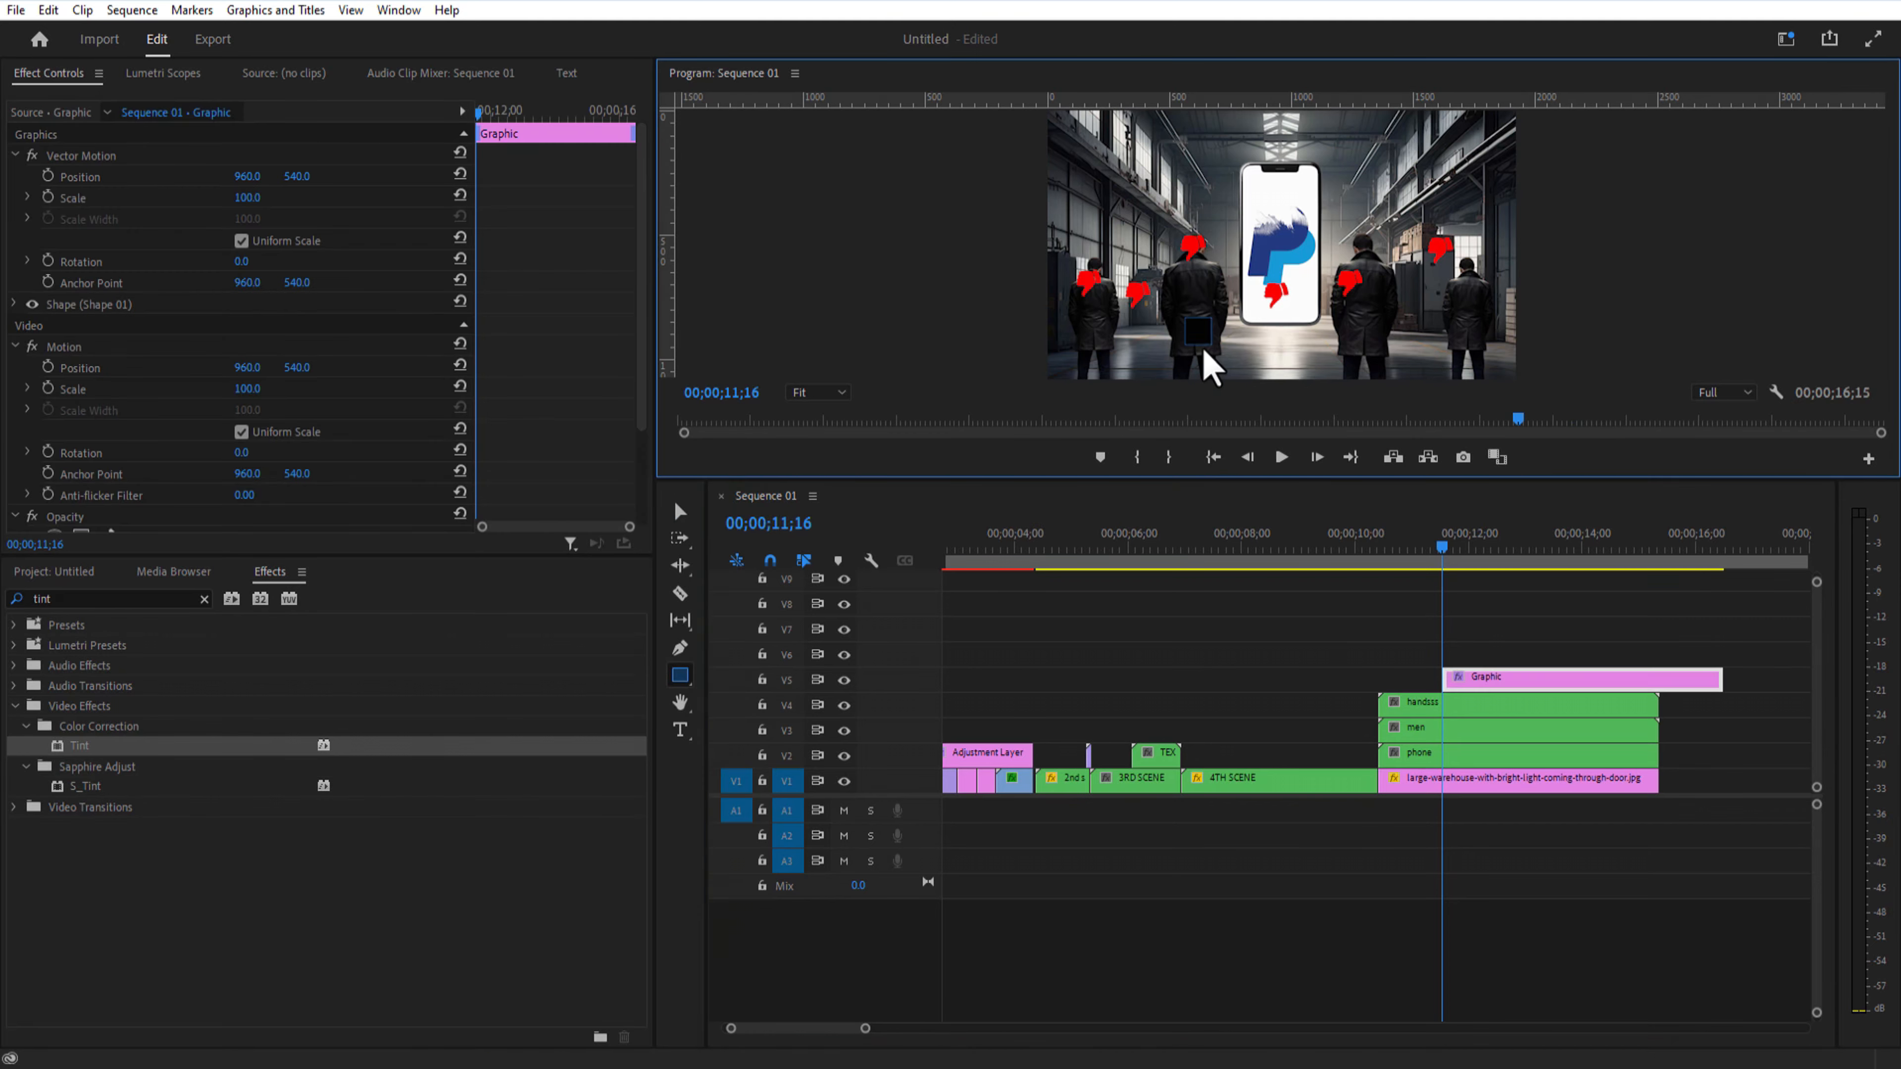
{"action": "left_click_drag", "start_coordinate": [1513, 678], "coordinate": [1449, 686]}
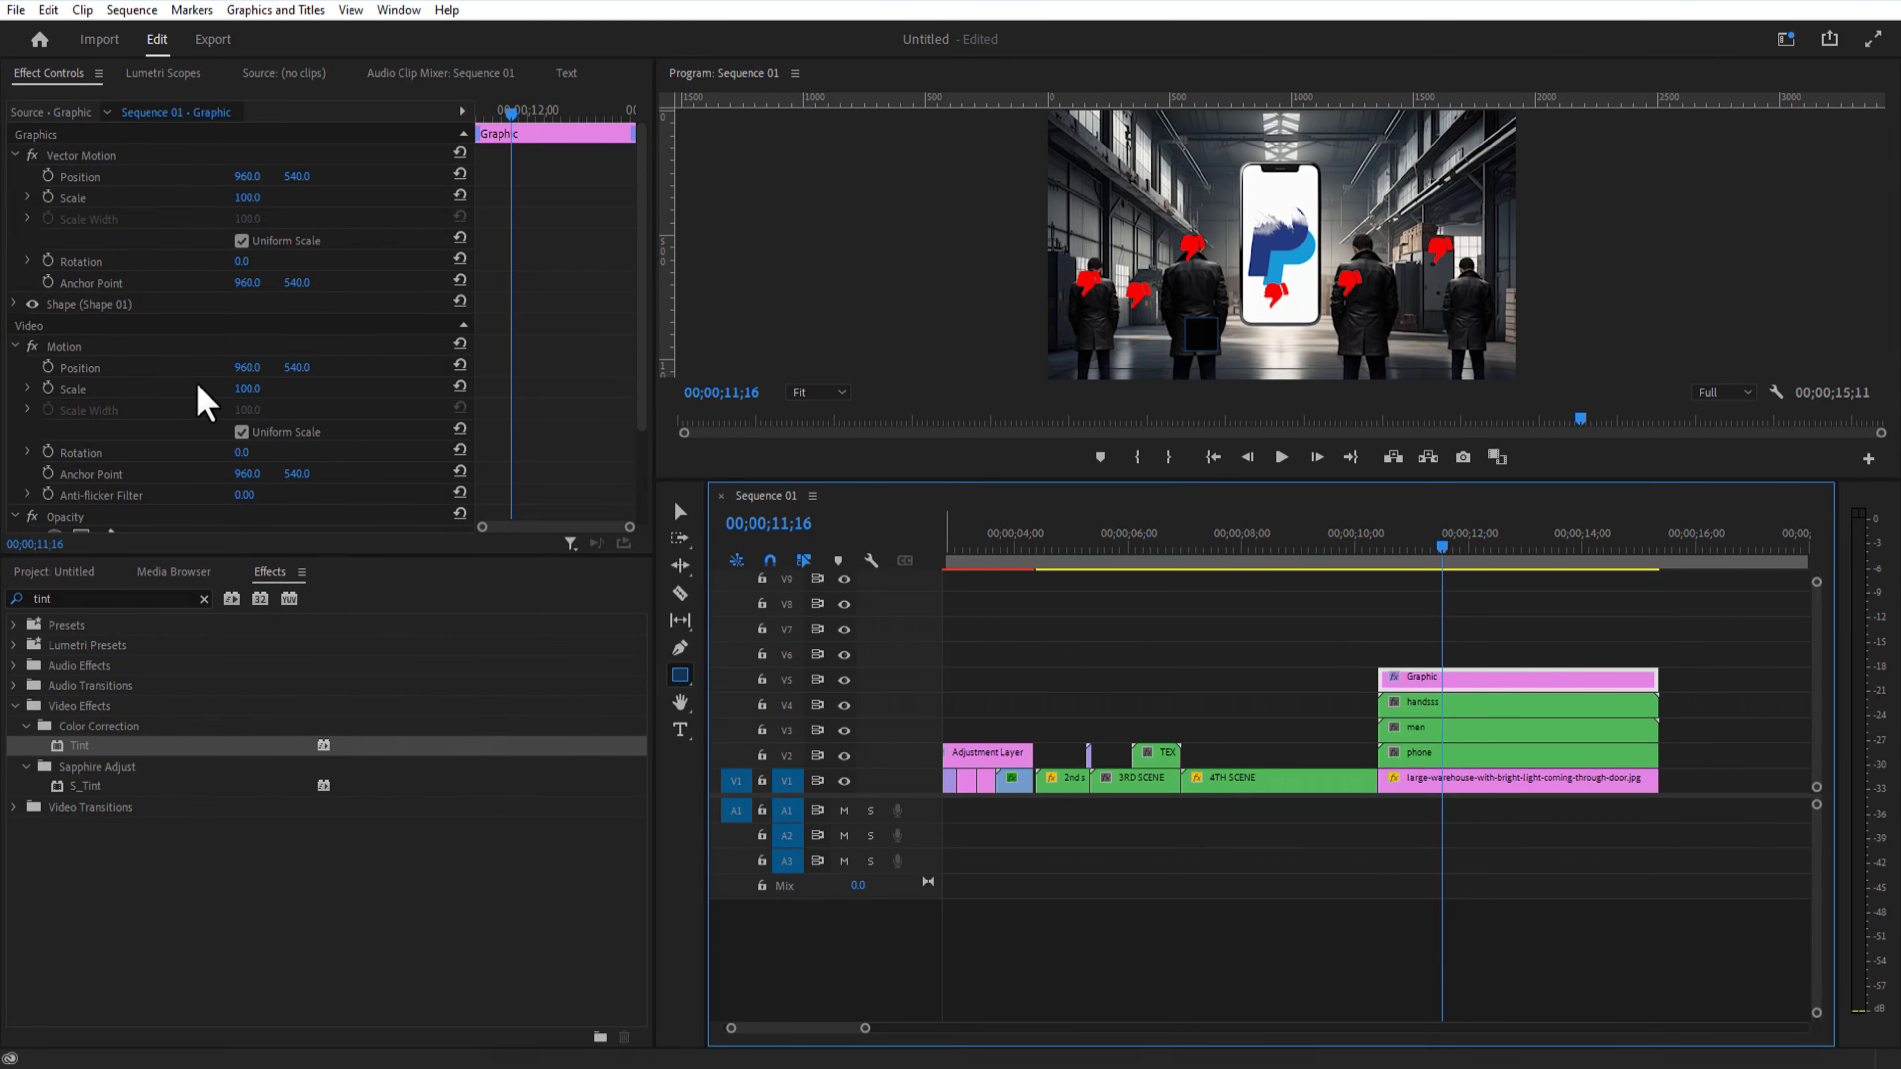
Step: Change the square shape's fill to light grey D4D0D0
{"action": "left_click", "coordinate": [96, 307]}
{"action": "left_click", "coordinate": [15, 305]}
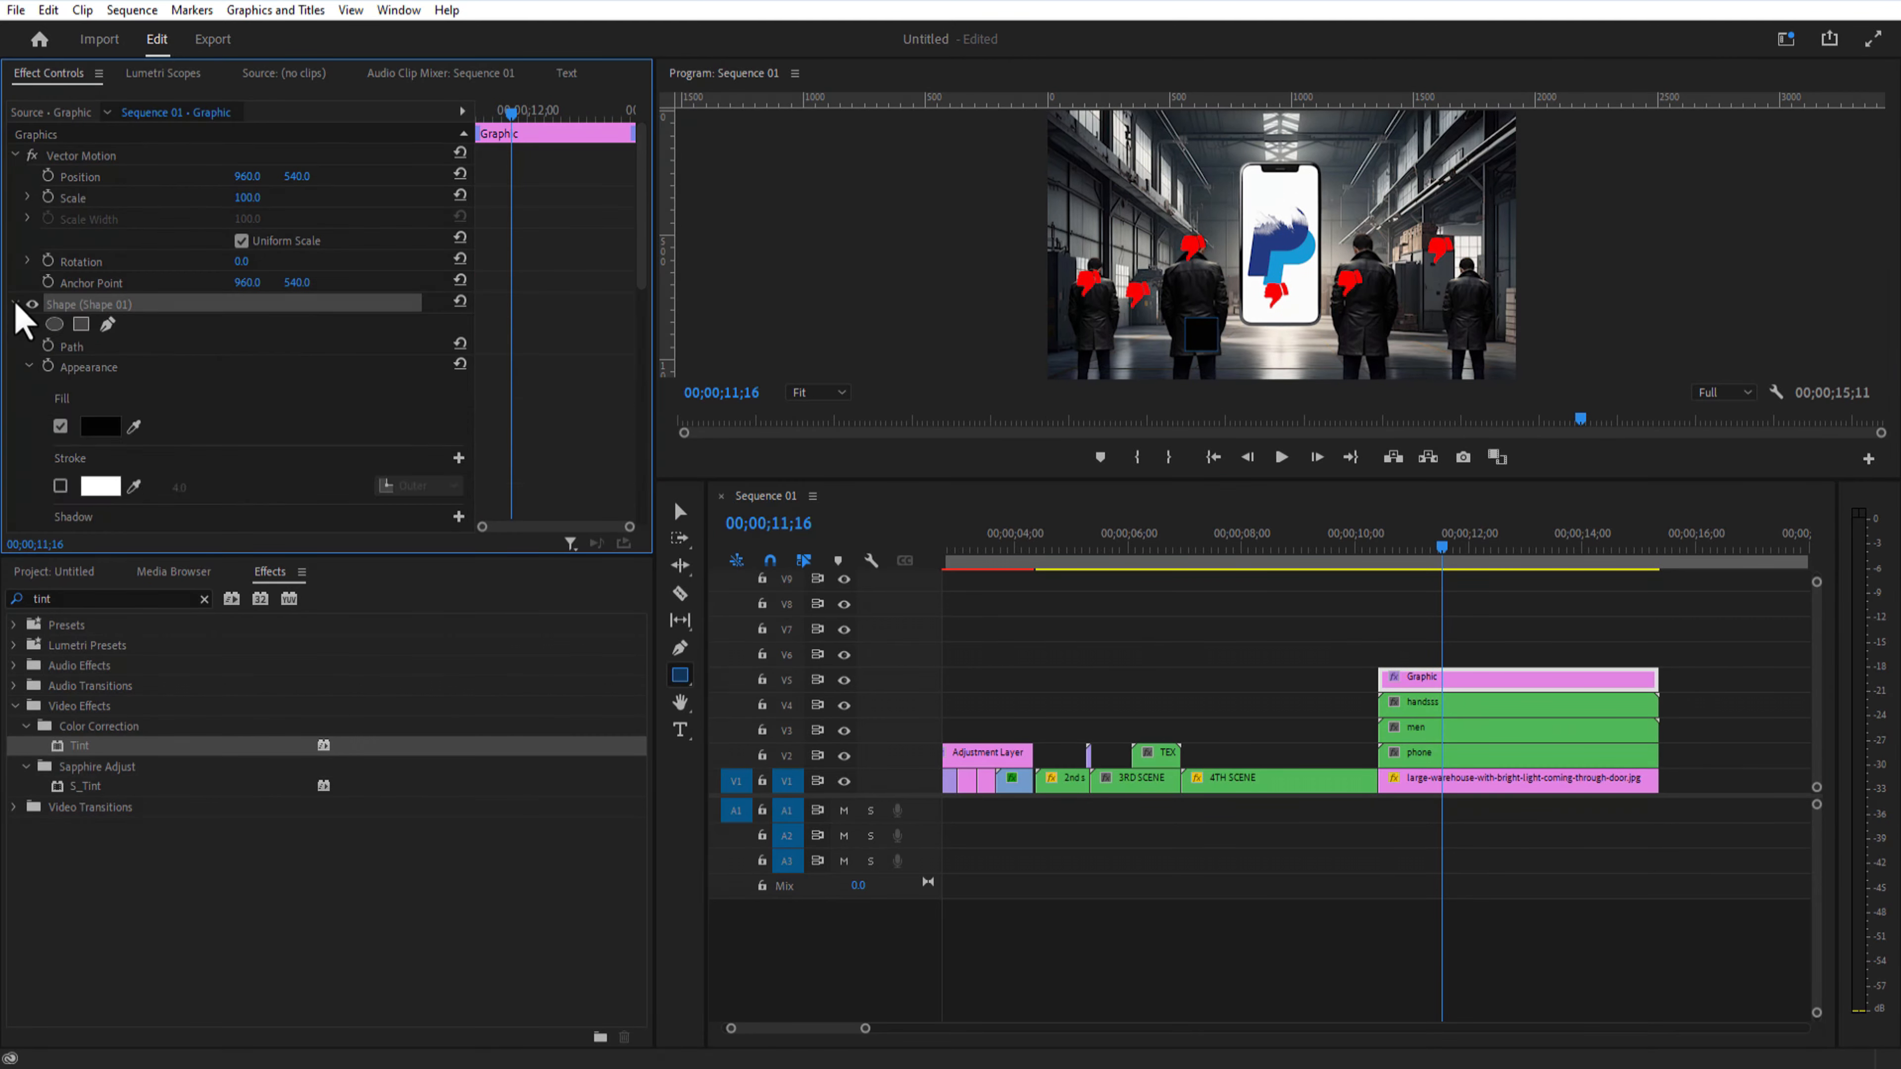
{"action": "left_click", "coordinate": [99, 427]}
{"action": "left_click", "coordinate": [715, 626]}
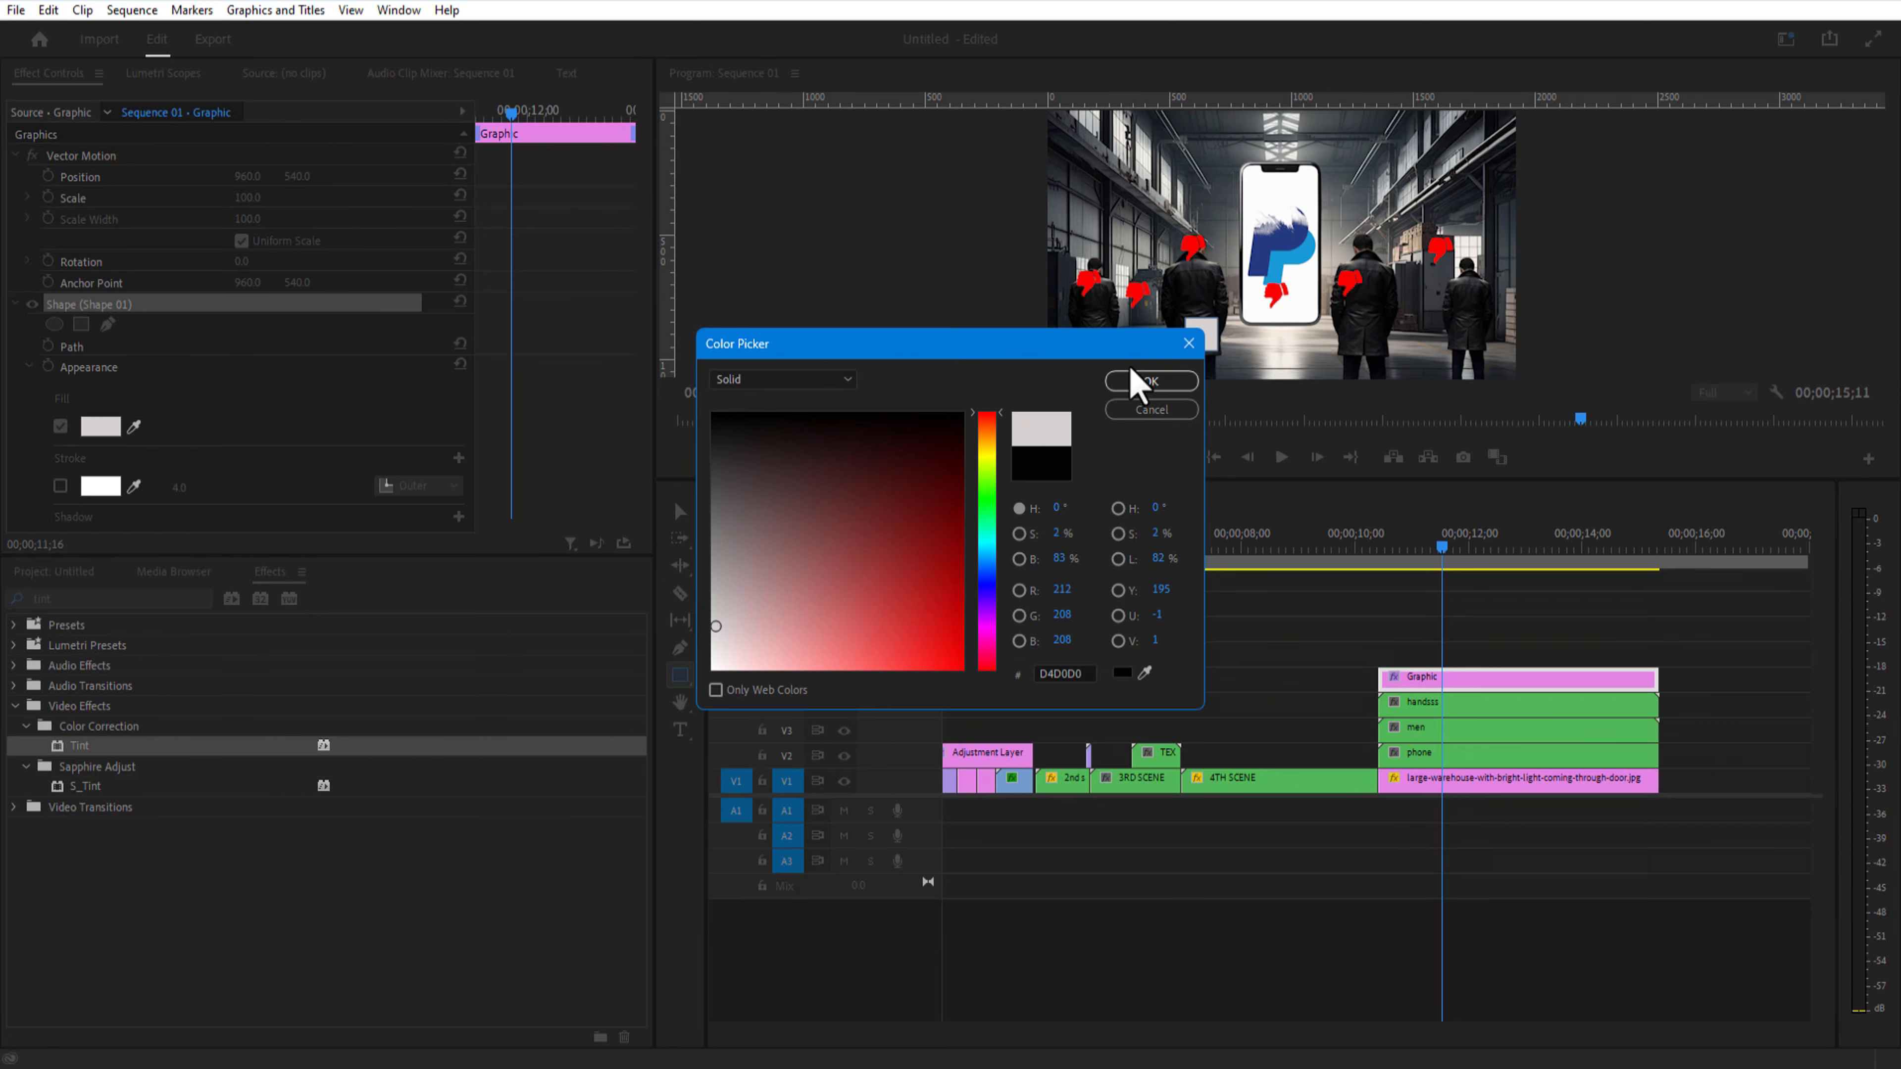
{"action": "left_click", "coordinate": [1133, 382]}
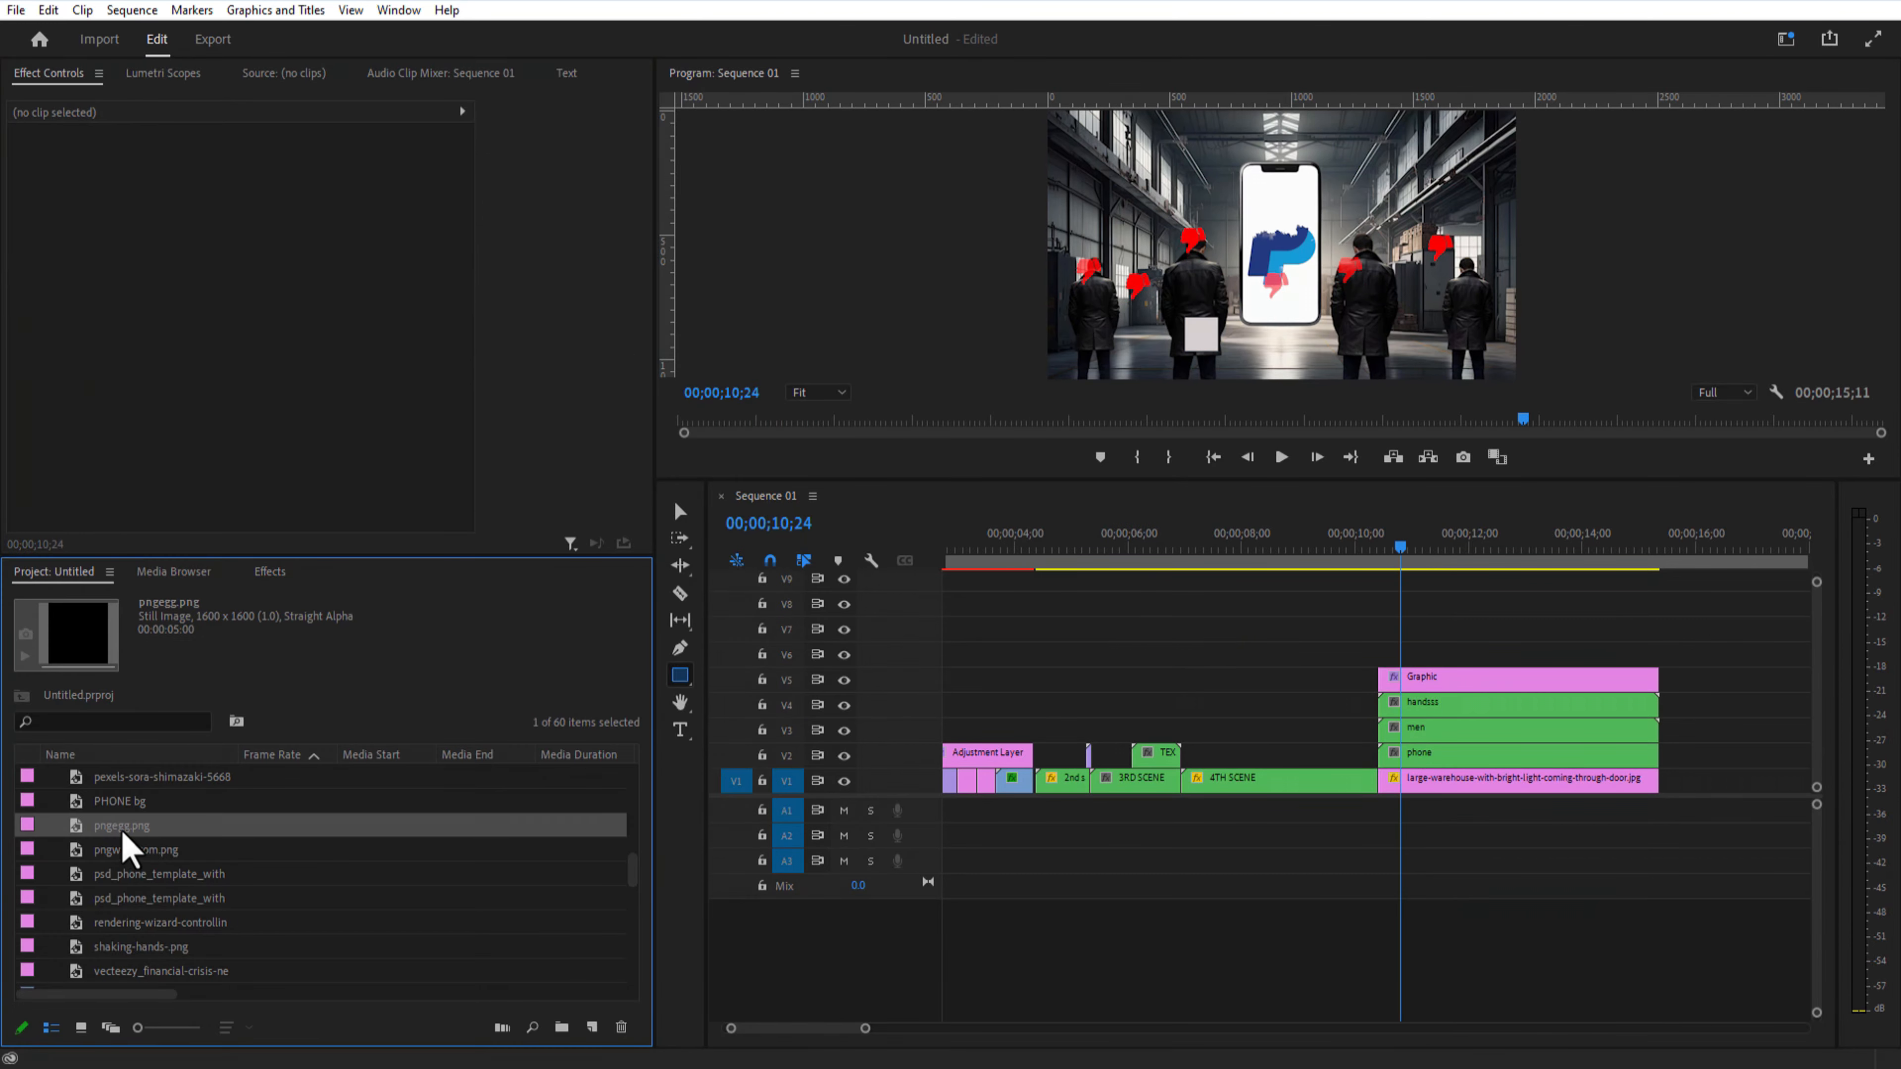
Step: Place pngegg.png above the square graphic, rename the clip "star", scale it to 8, and position it at 631, 866
{"action": "left_click_drag", "start_coordinate": [124, 834], "coordinate": [1415, 668]}
{"action": "left_click", "coordinate": [1418, 659]}
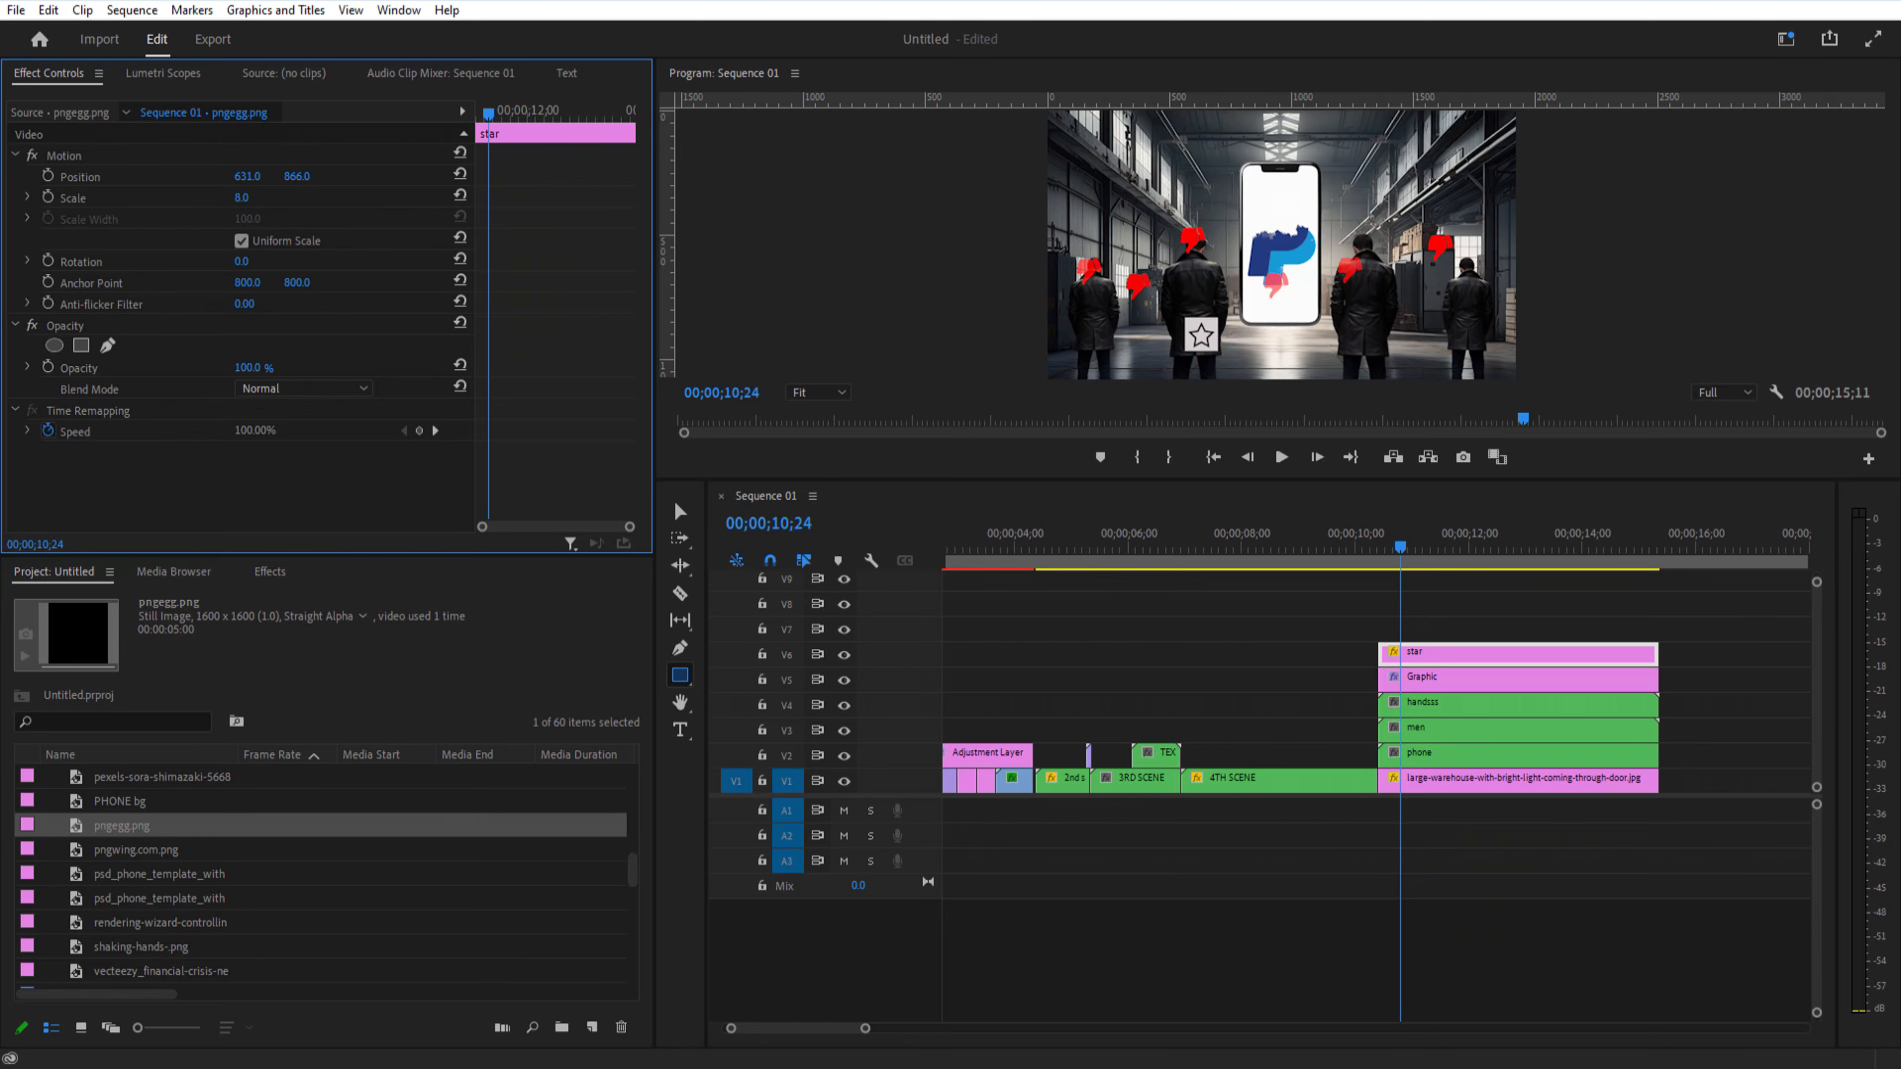
{"action": "left_click", "coordinate": [1456, 795]}
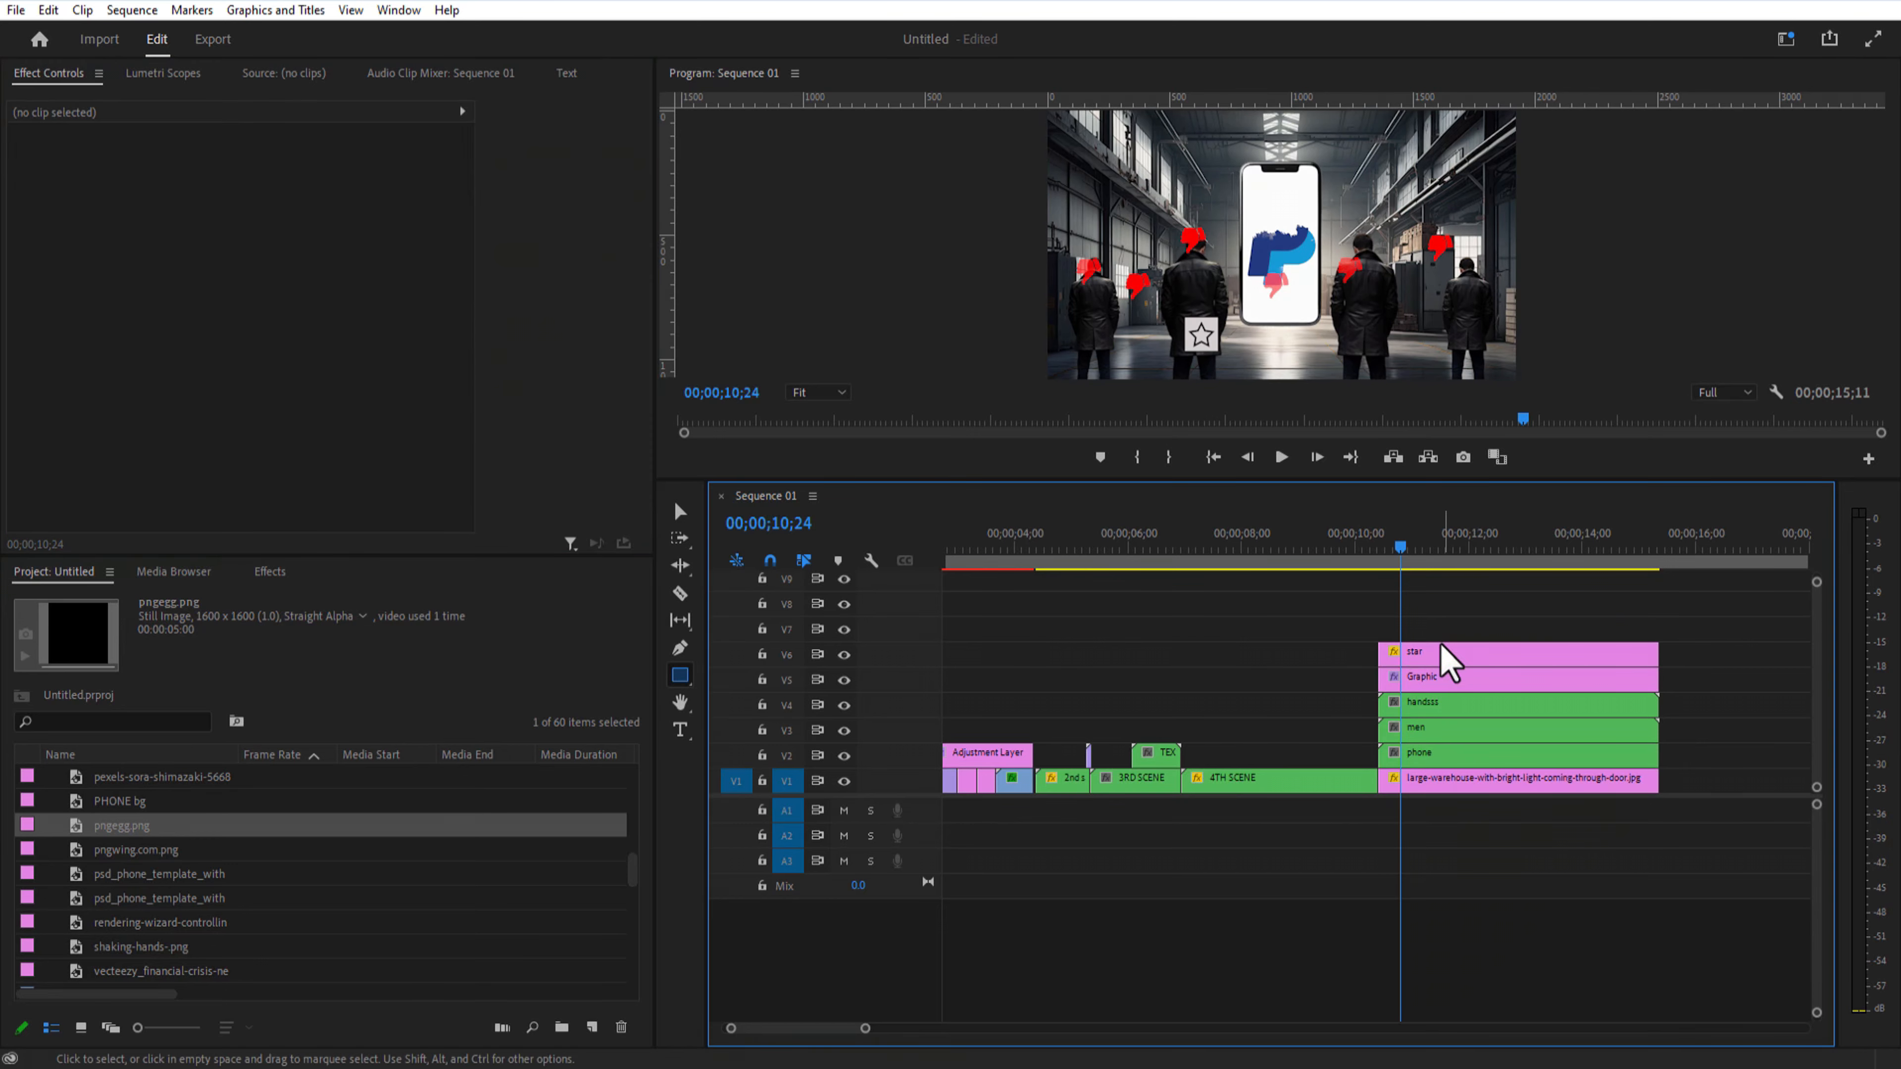
Step: Nest the star and square graphic clips into a sequence named "star"
{"action": "left_click_drag", "start_coordinate": [1440, 632], "coordinate": [1442, 672]}
{"action": "right_click", "coordinate": [1444, 659]}
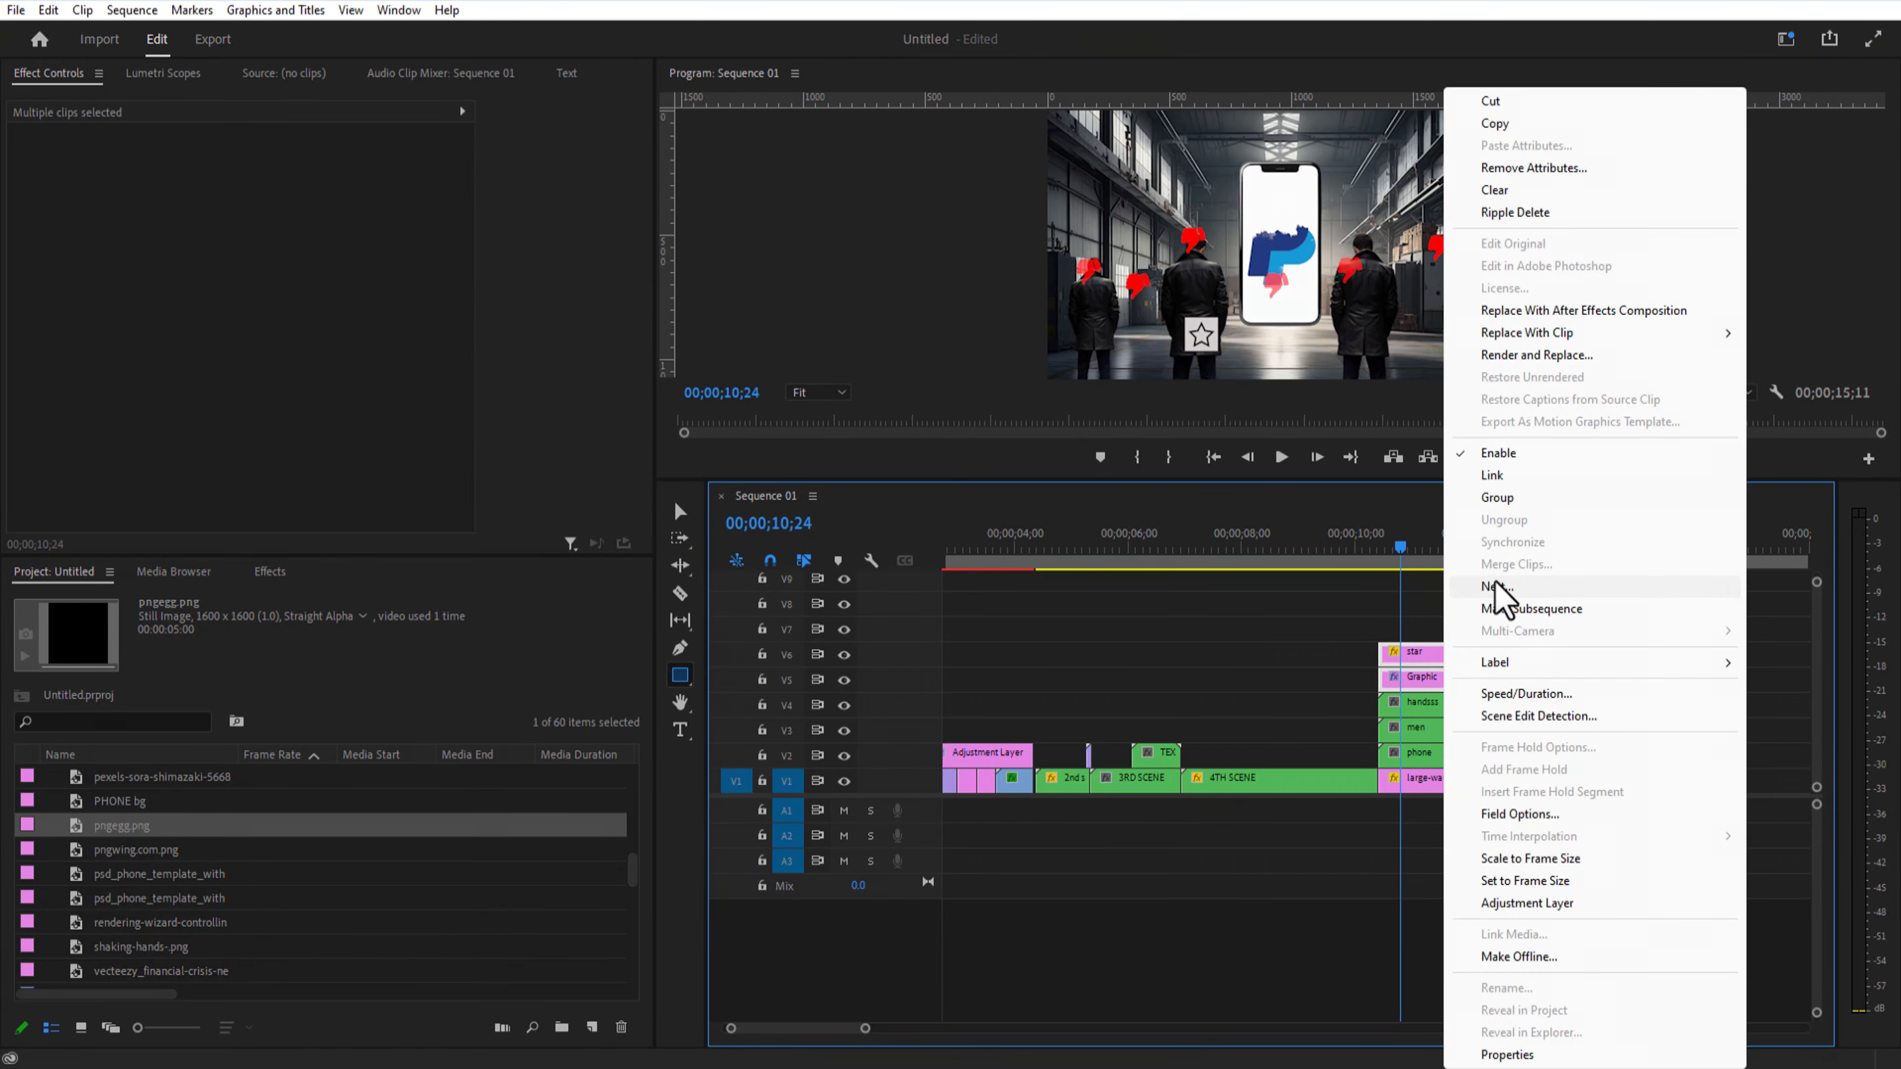
{"action": "left_click", "coordinate": [1496, 599]}
{"action": "type", "text": "star"}
{"action": "key", "text": "Return"}
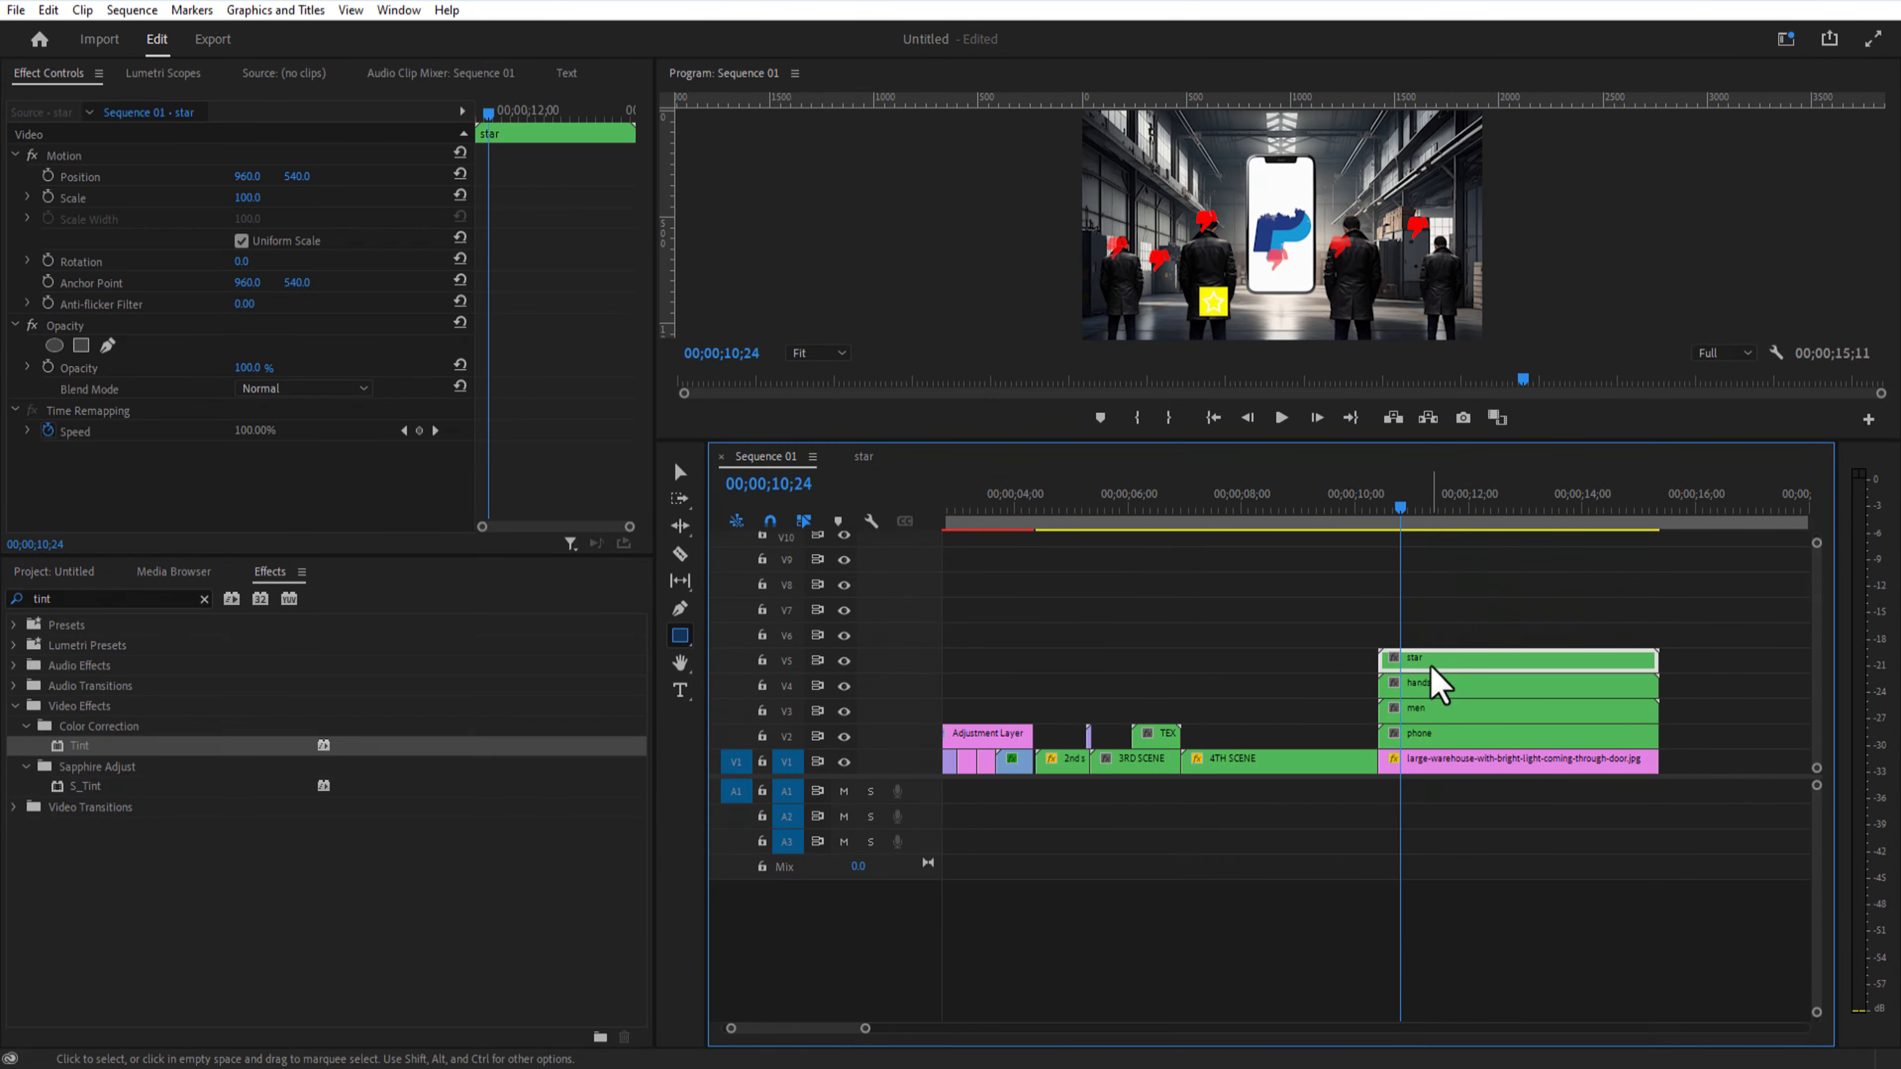
Step: Open the star nested sequence and remove the Tint effect from the star clip
{"action": "left_click", "coordinate": [863, 455]}
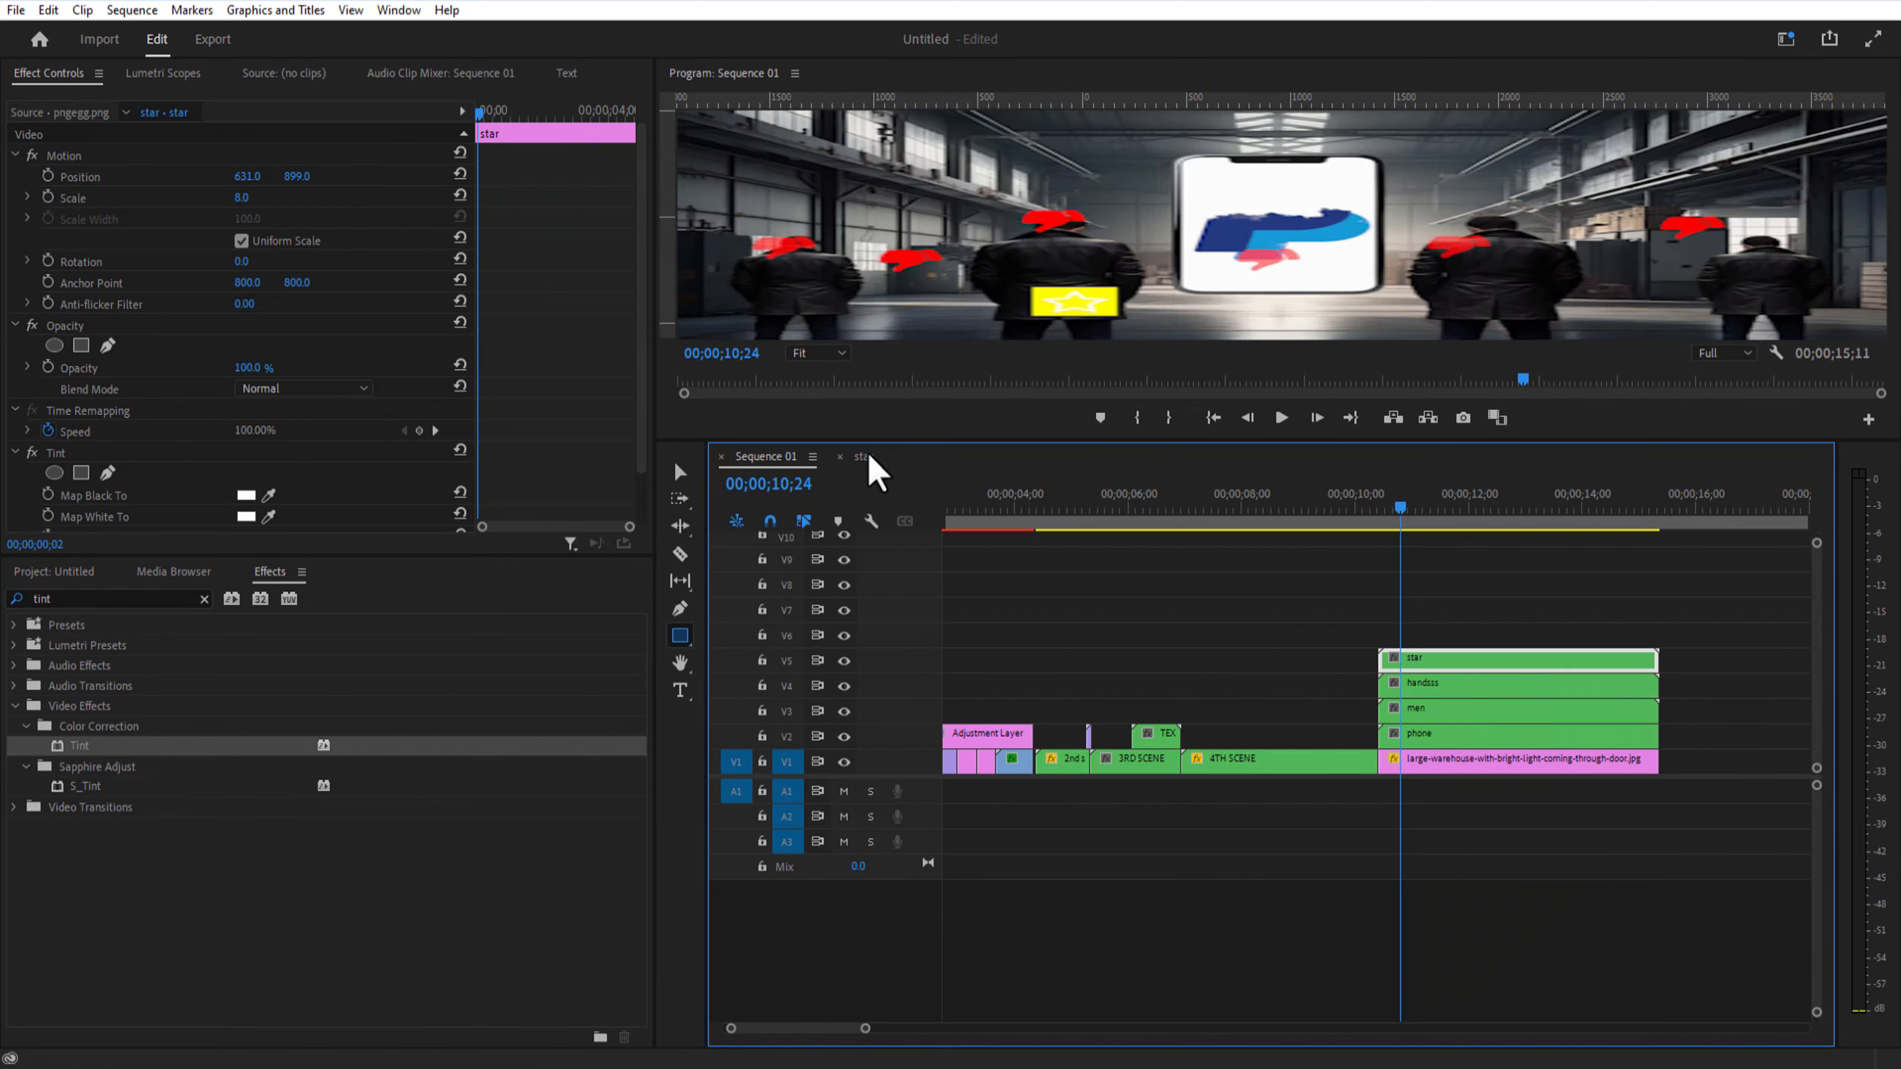
{"action": "left_click", "coordinate": [987, 636]}
{"action": "left_click_drag", "start_coordinate": [998, 644], "coordinate": [499, 580]}
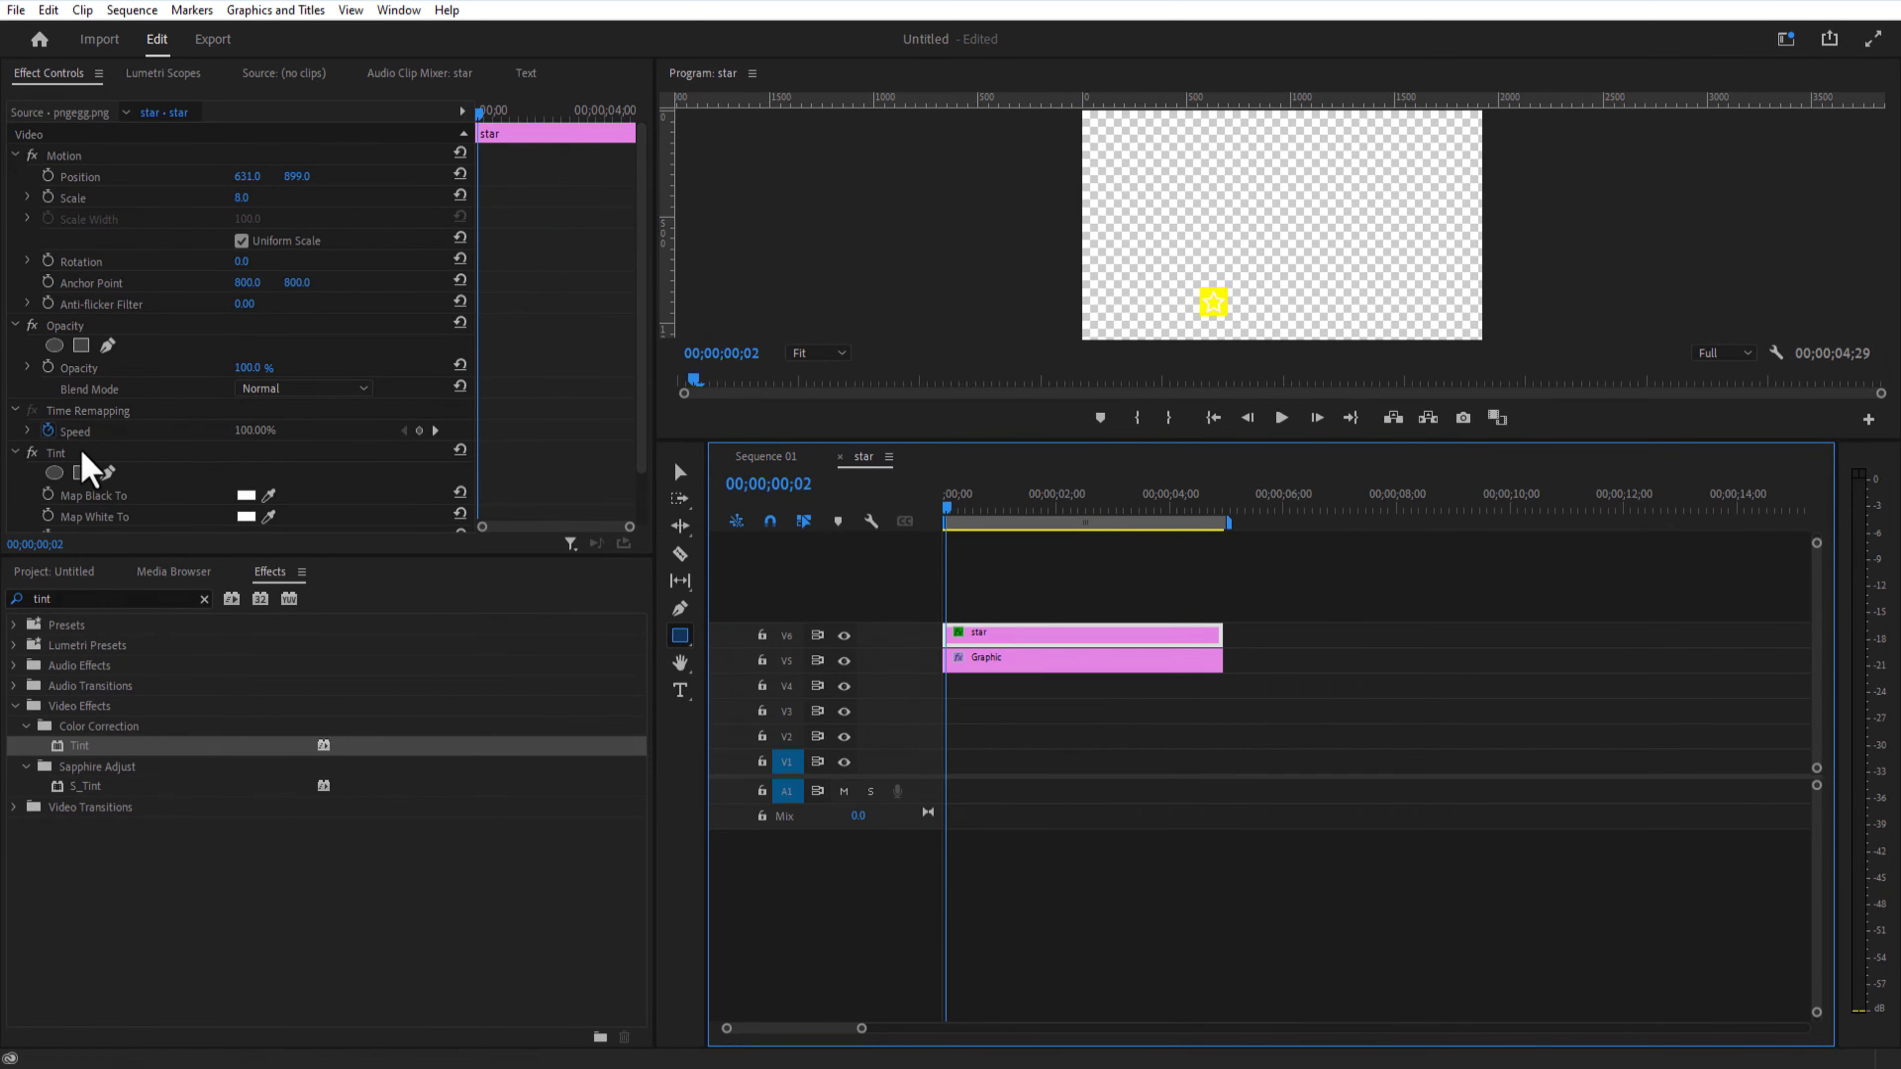
{"action": "left_click", "coordinate": [84, 467]}
{"action": "key", "text": "Delete"}
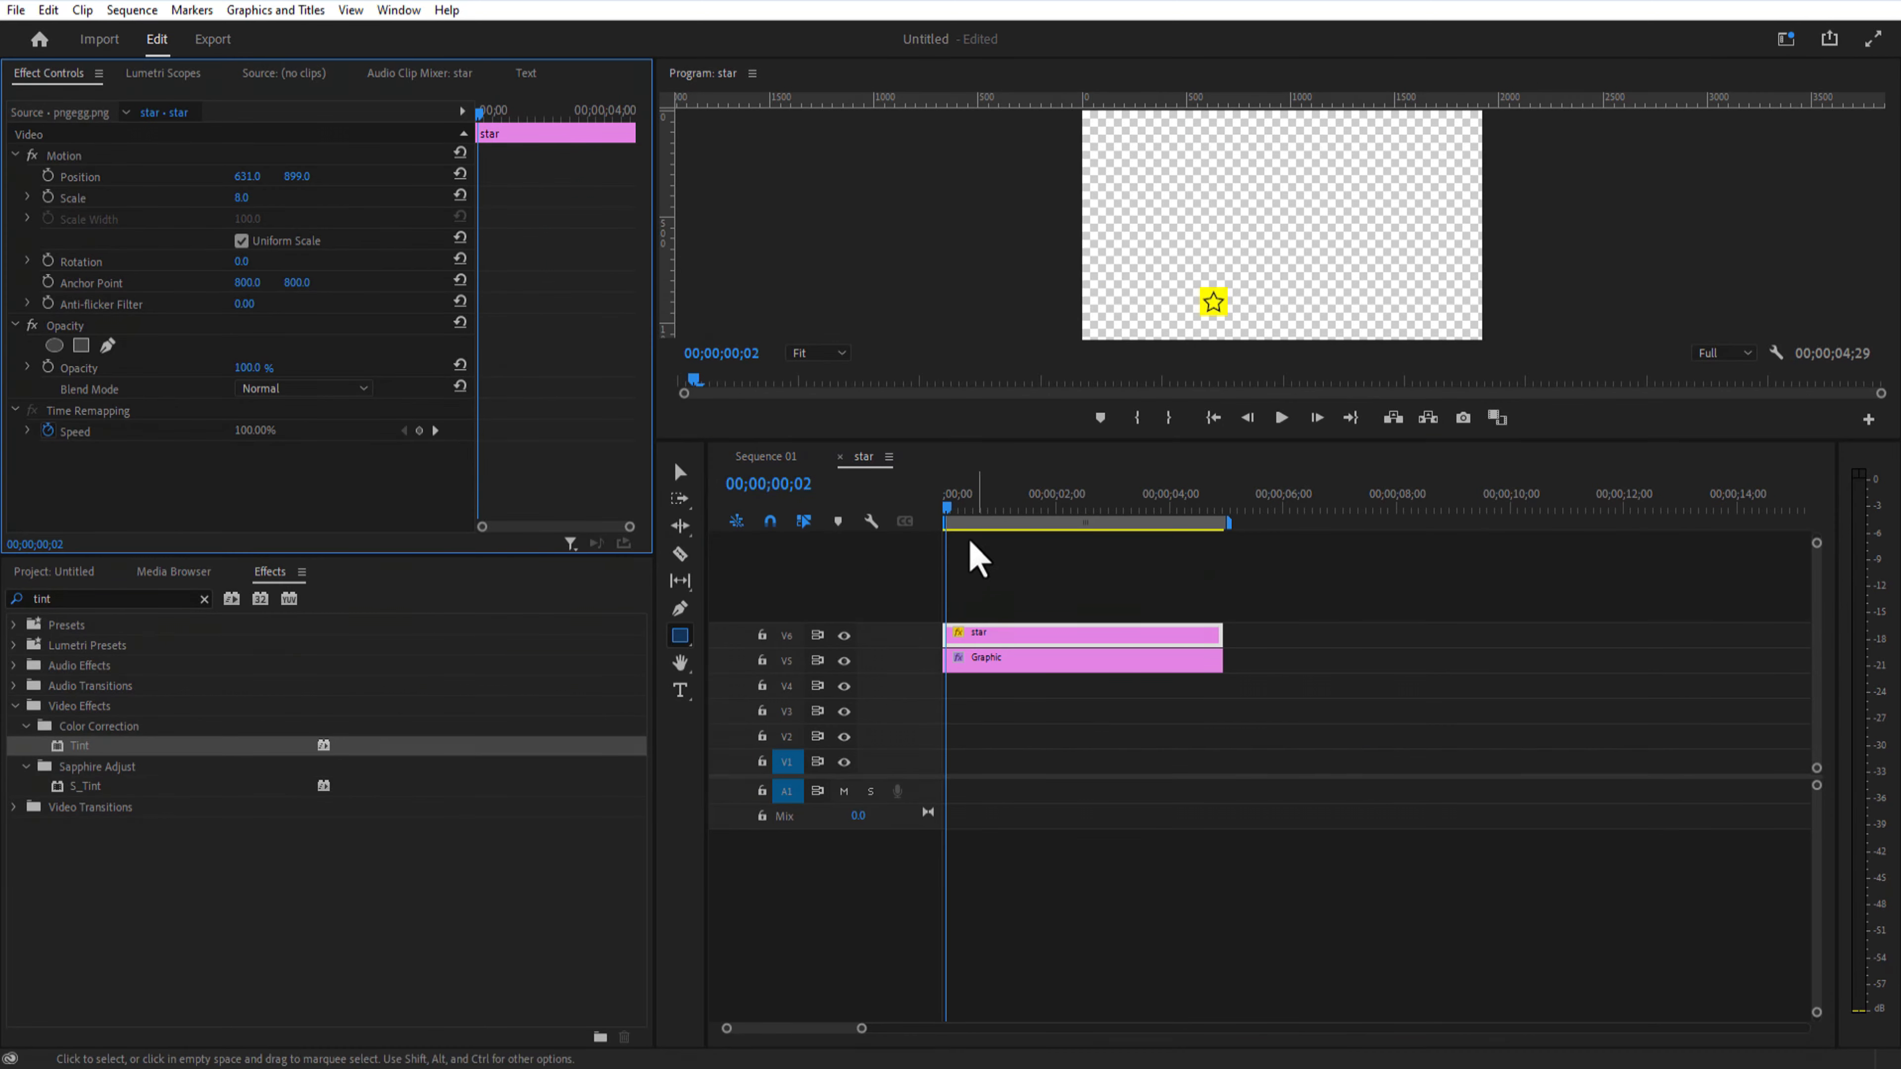
Step: Keyframe the square's Amount to Tint from 100% with a second keyframe near 00;00;00;20, and preview the colour change in Sequence 01
{"action": "left_click", "coordinate": [967, 652]}
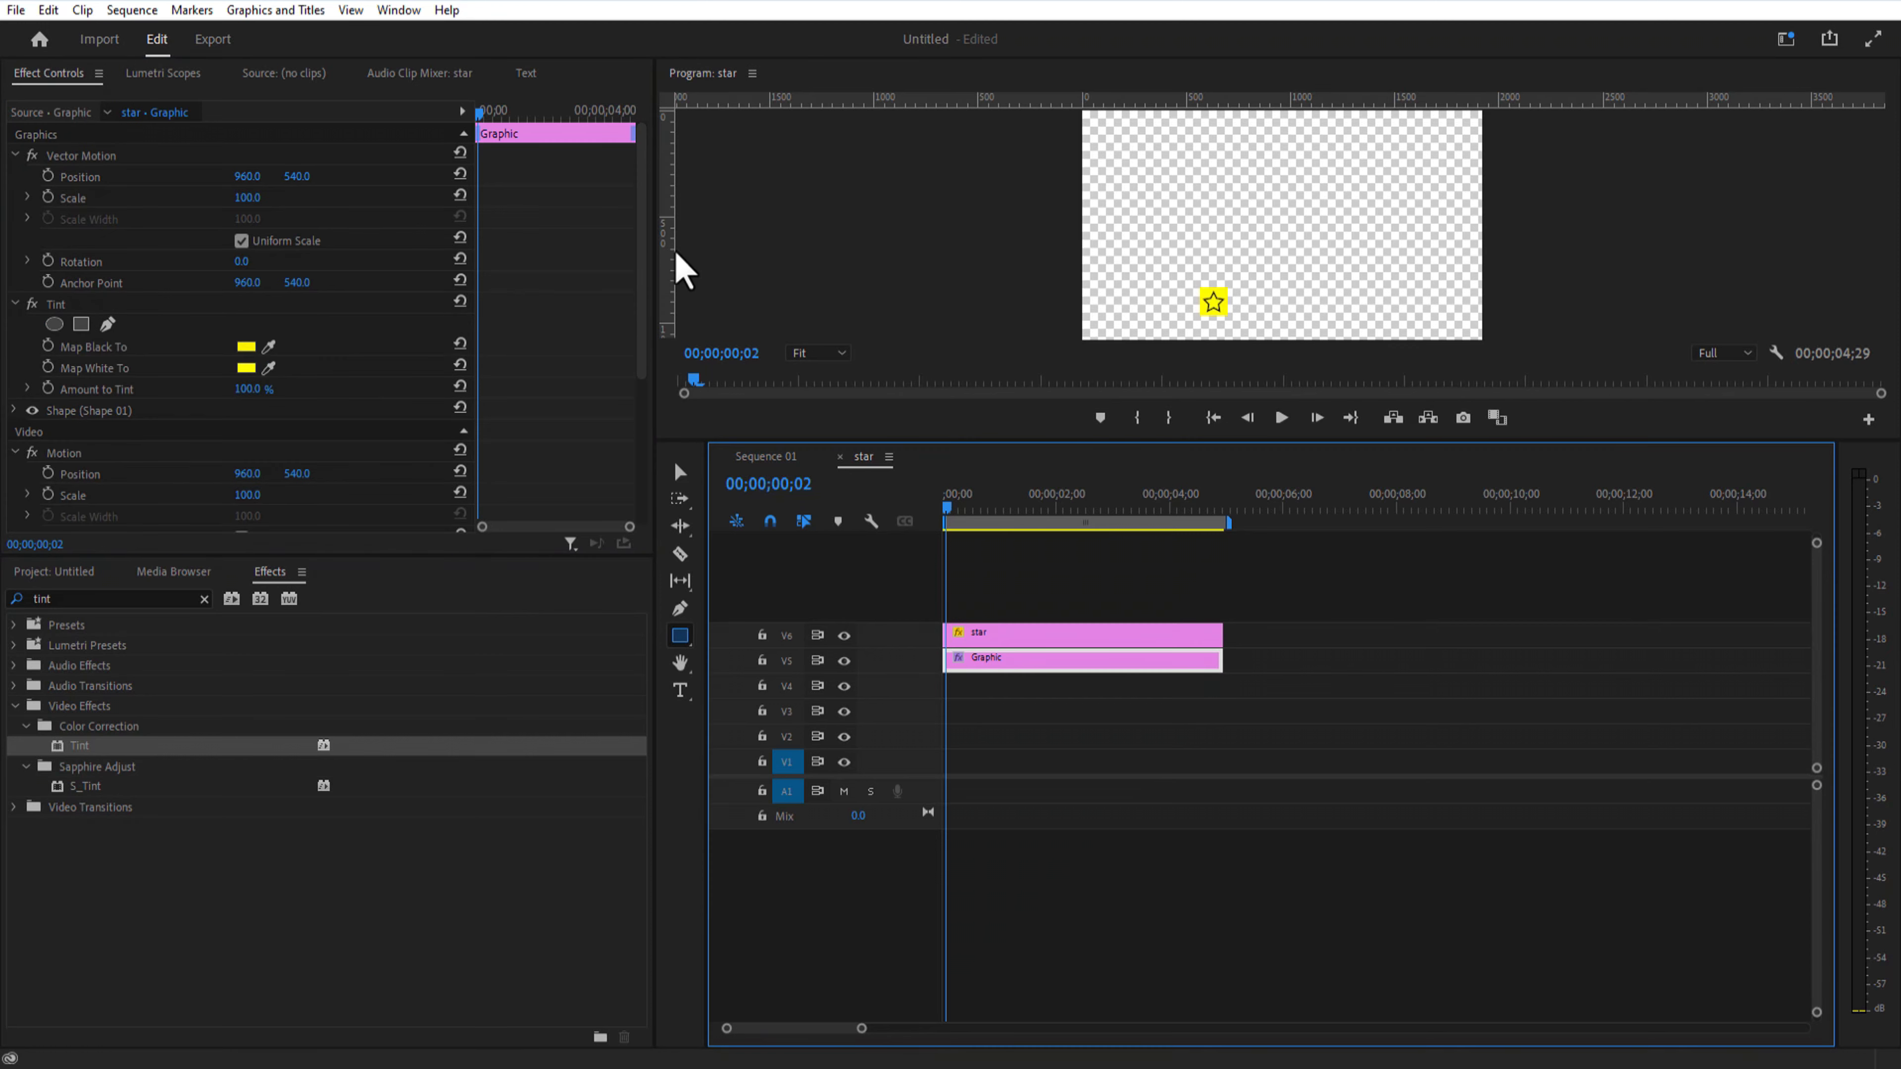
{"action": "left_click", "coordinate": [475, 113]}
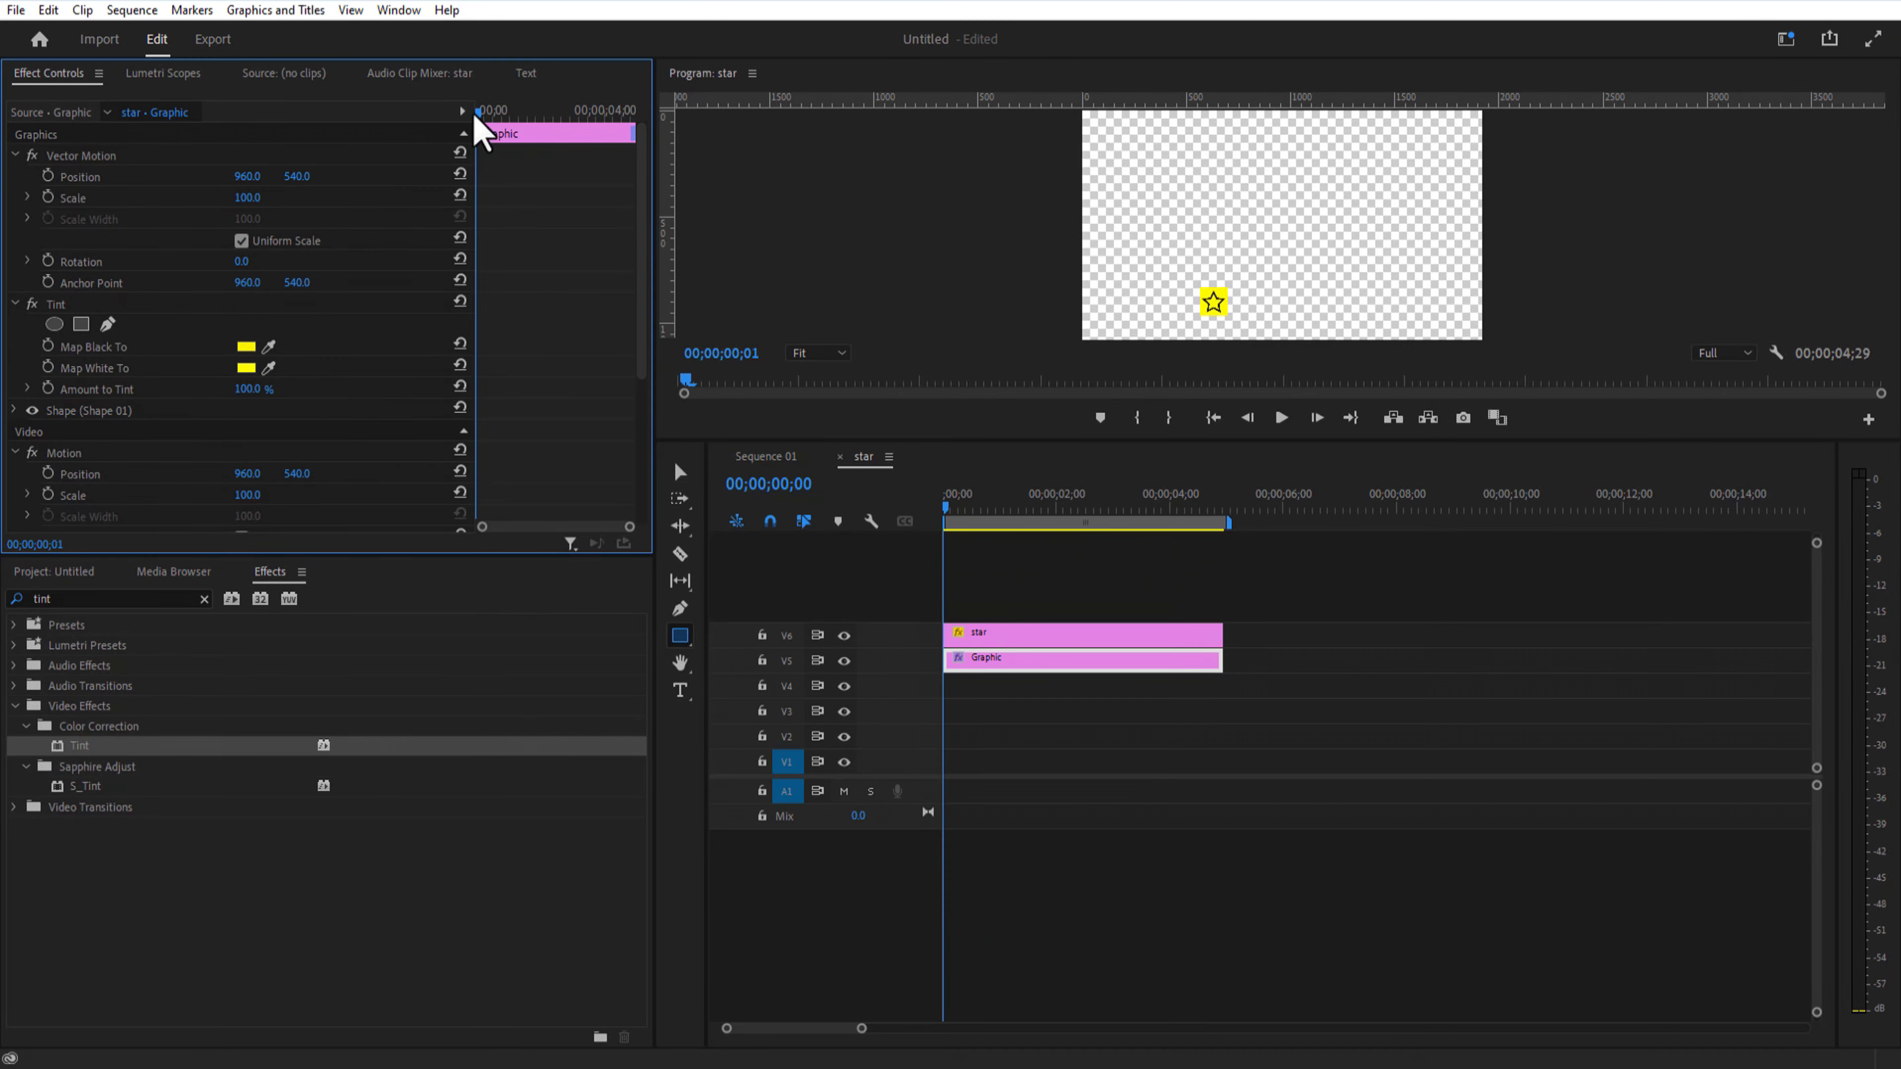
{"action": "left_click", "coordinate": [49, 388]}
{"action": "left_click", "coordinate": [485, 114]}
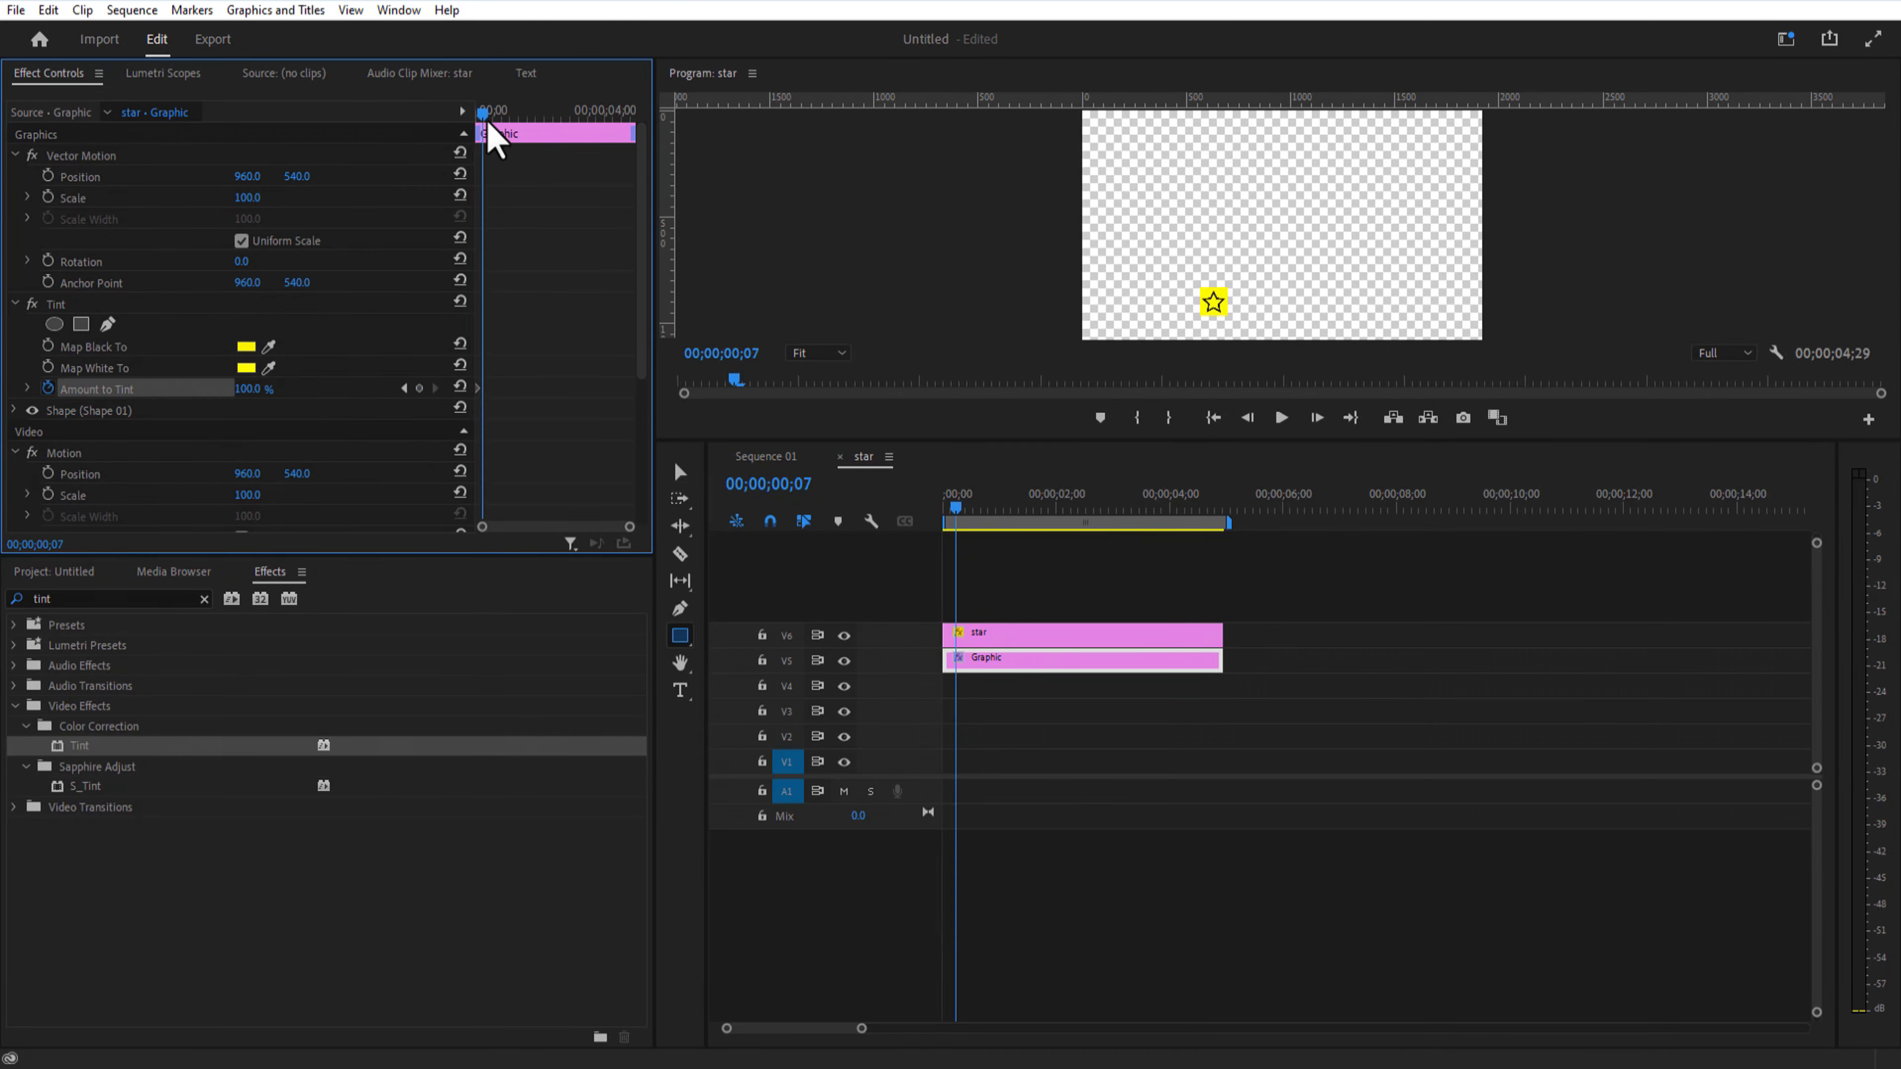
{"action": "left_click", "coordinate": [964, 523]}
{"action": "left_click_drag", "start_coordinate": [488, 114], "coordinate": [499, 117]}
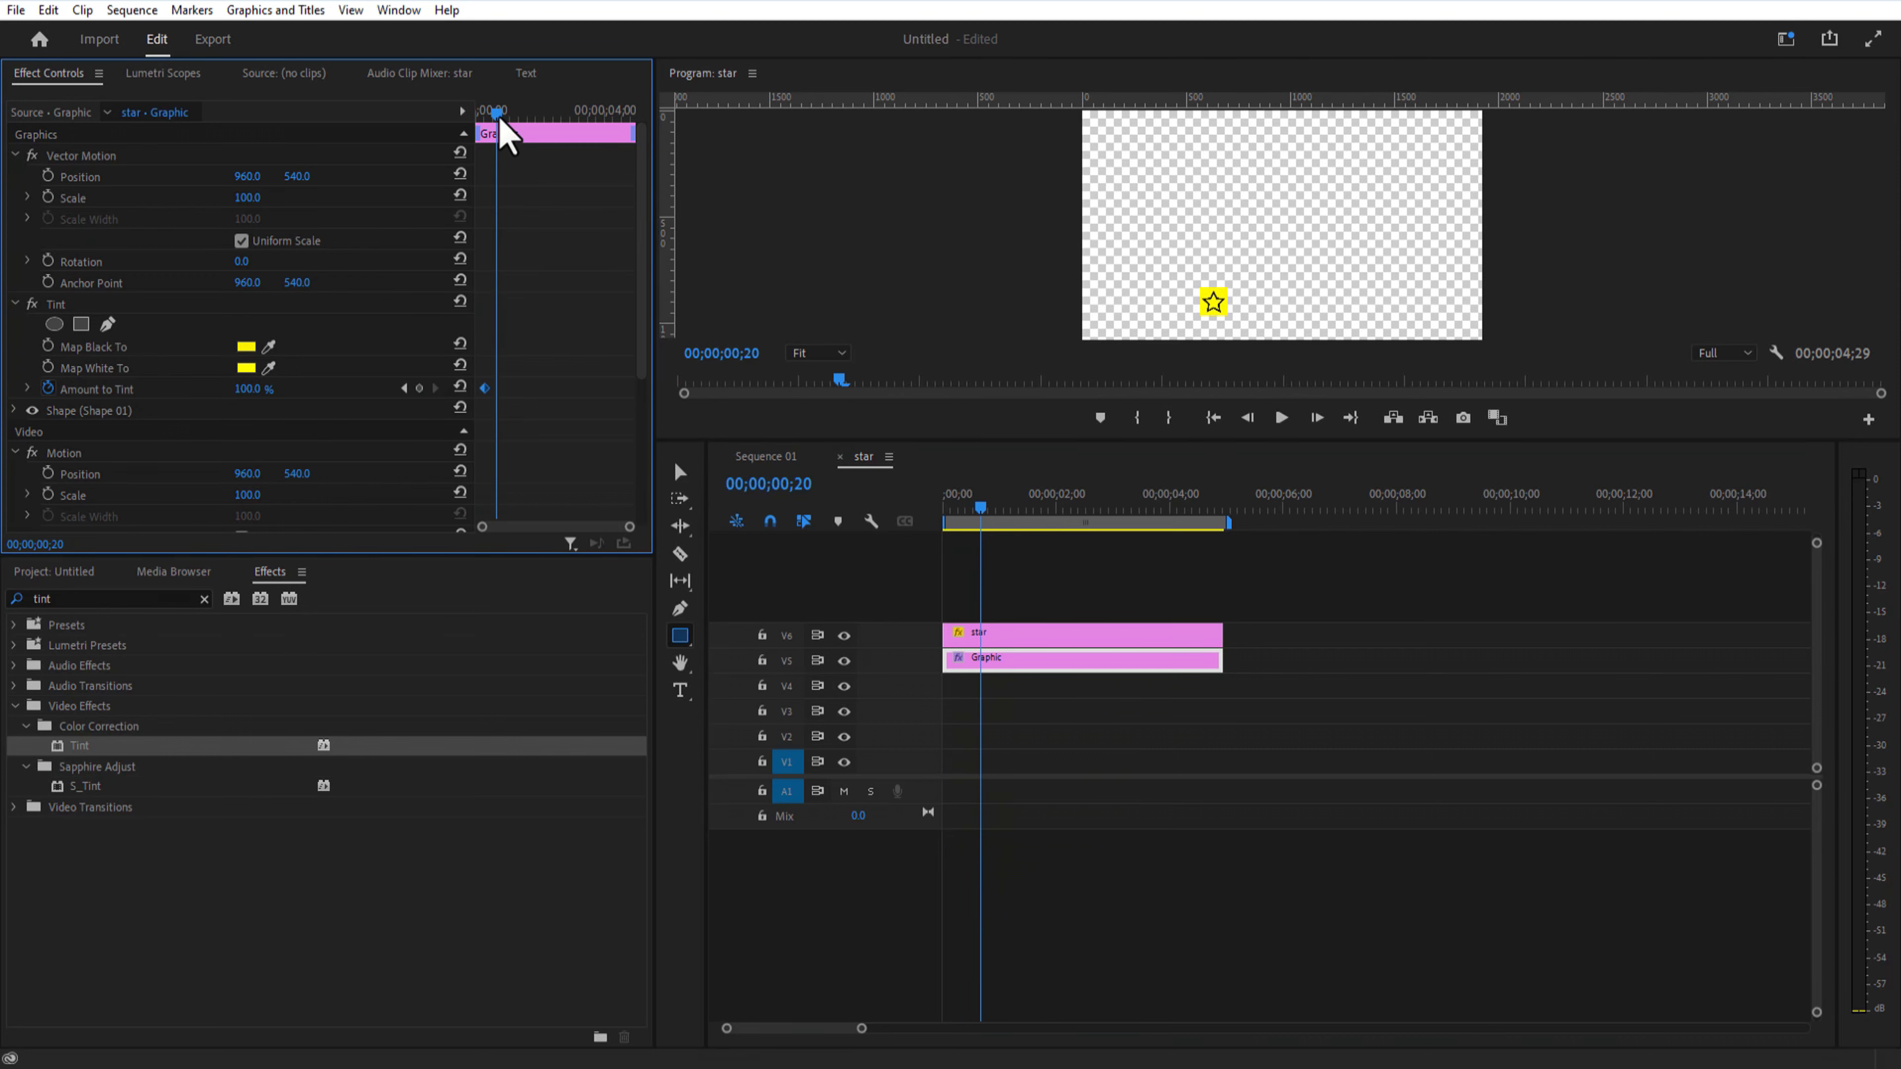
{"action": "left_click", "coordinate": [766, 456]}
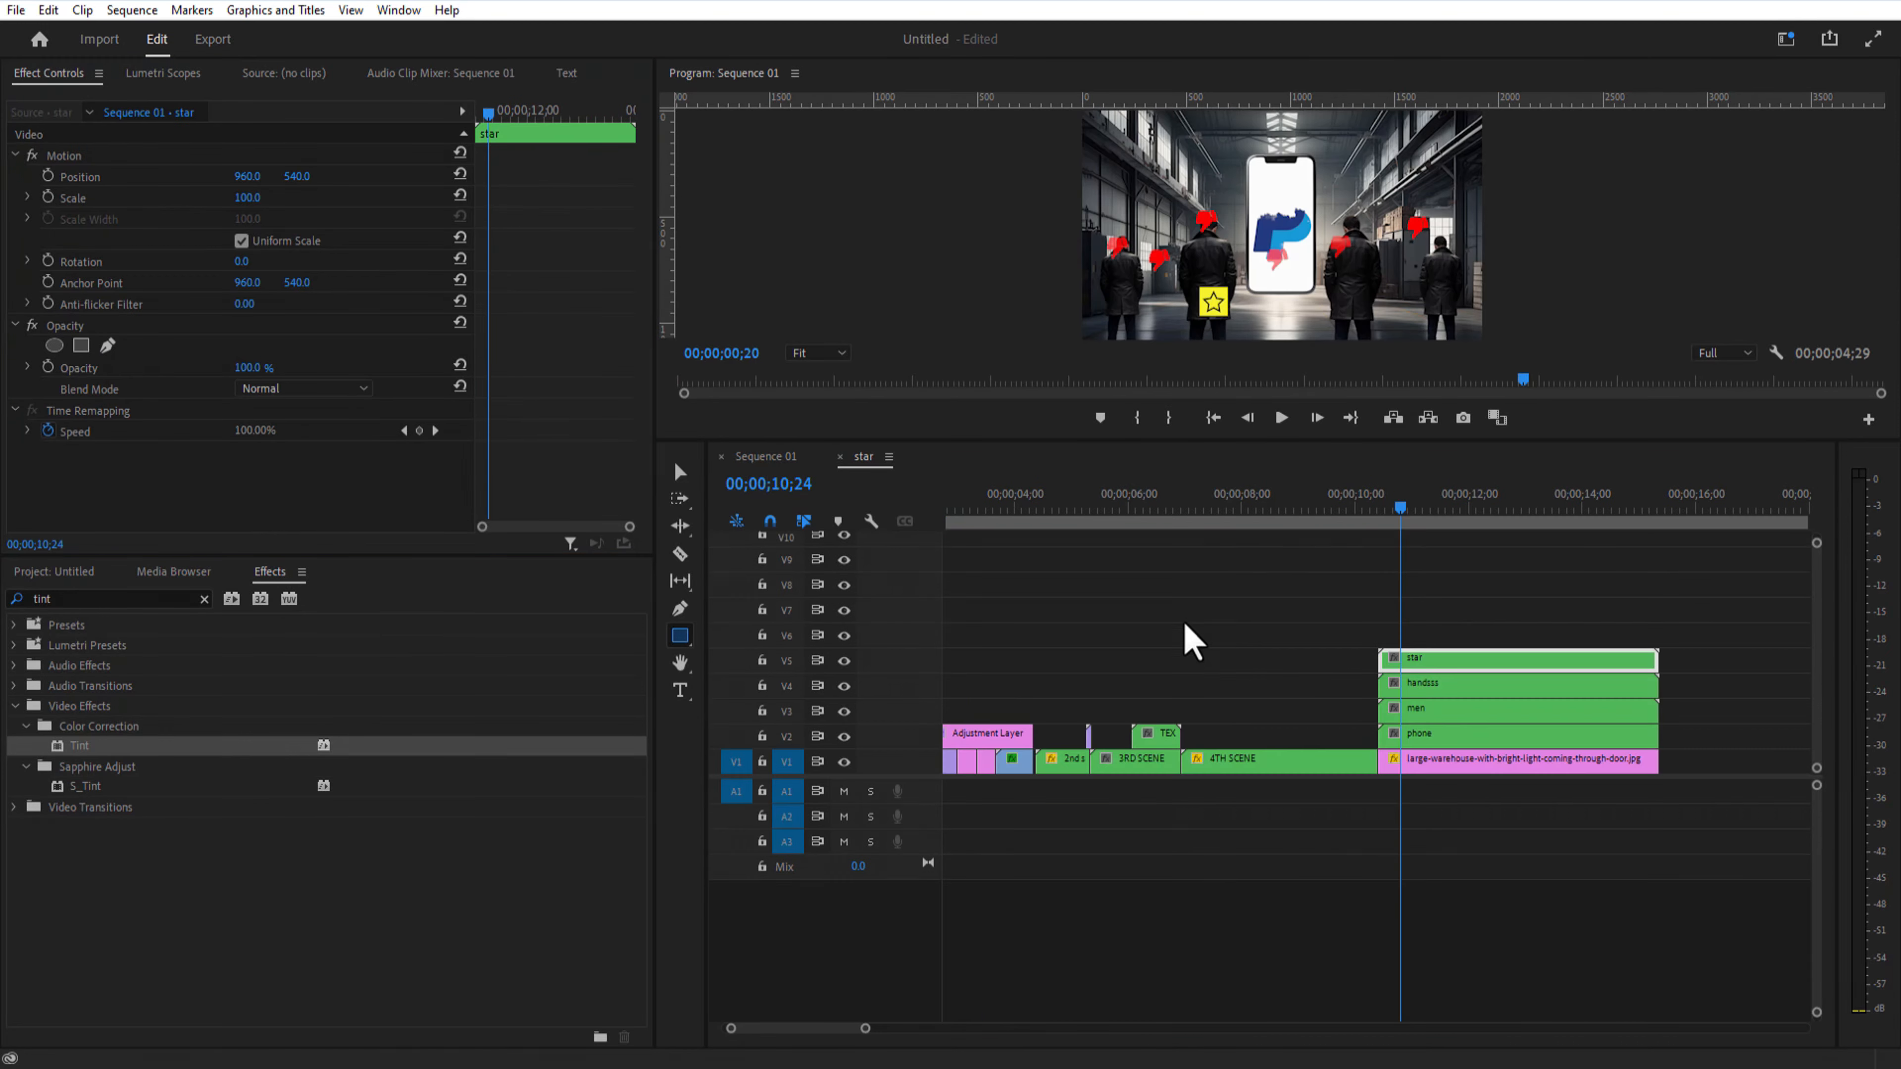
{"action": "mouse_move", "coordinate": [1400, 509]}
{"action": "left_mouse_down"}
{"action": "mouse_move", "coordinate": [1370, 517]}
{"action": "mouse_move", "coordinate": [1421, 533]}
{"action": "left_mouse_up"}
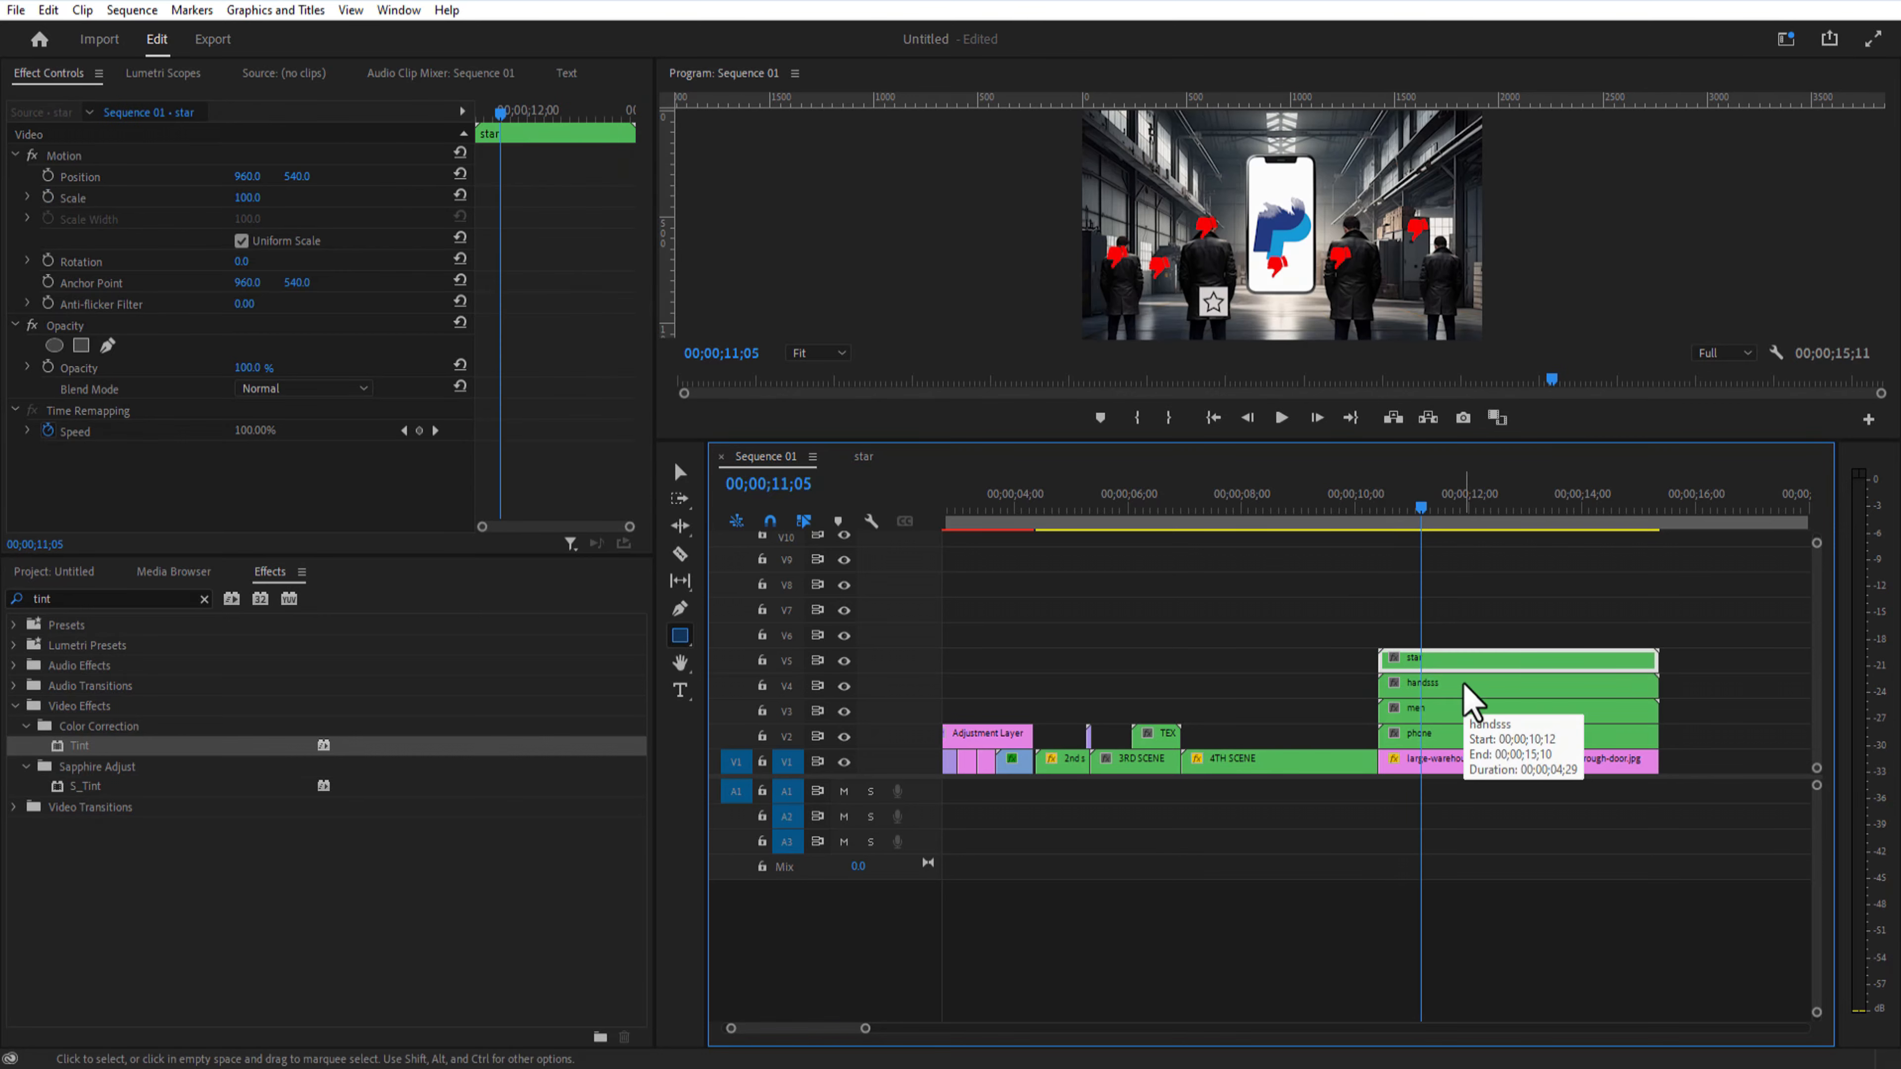
Step: Duplicate the star nest onto the track above, placing the copy at 1681, 540 and the original at 1507, 540
{"action": "left_click_drag", "start_coordinate": [1433, 665], "coordinate": [1427, 638]}
{"action": "left_click_drag", "start_coordinate": [1420, 509], "coordinate": [1390, 509]}
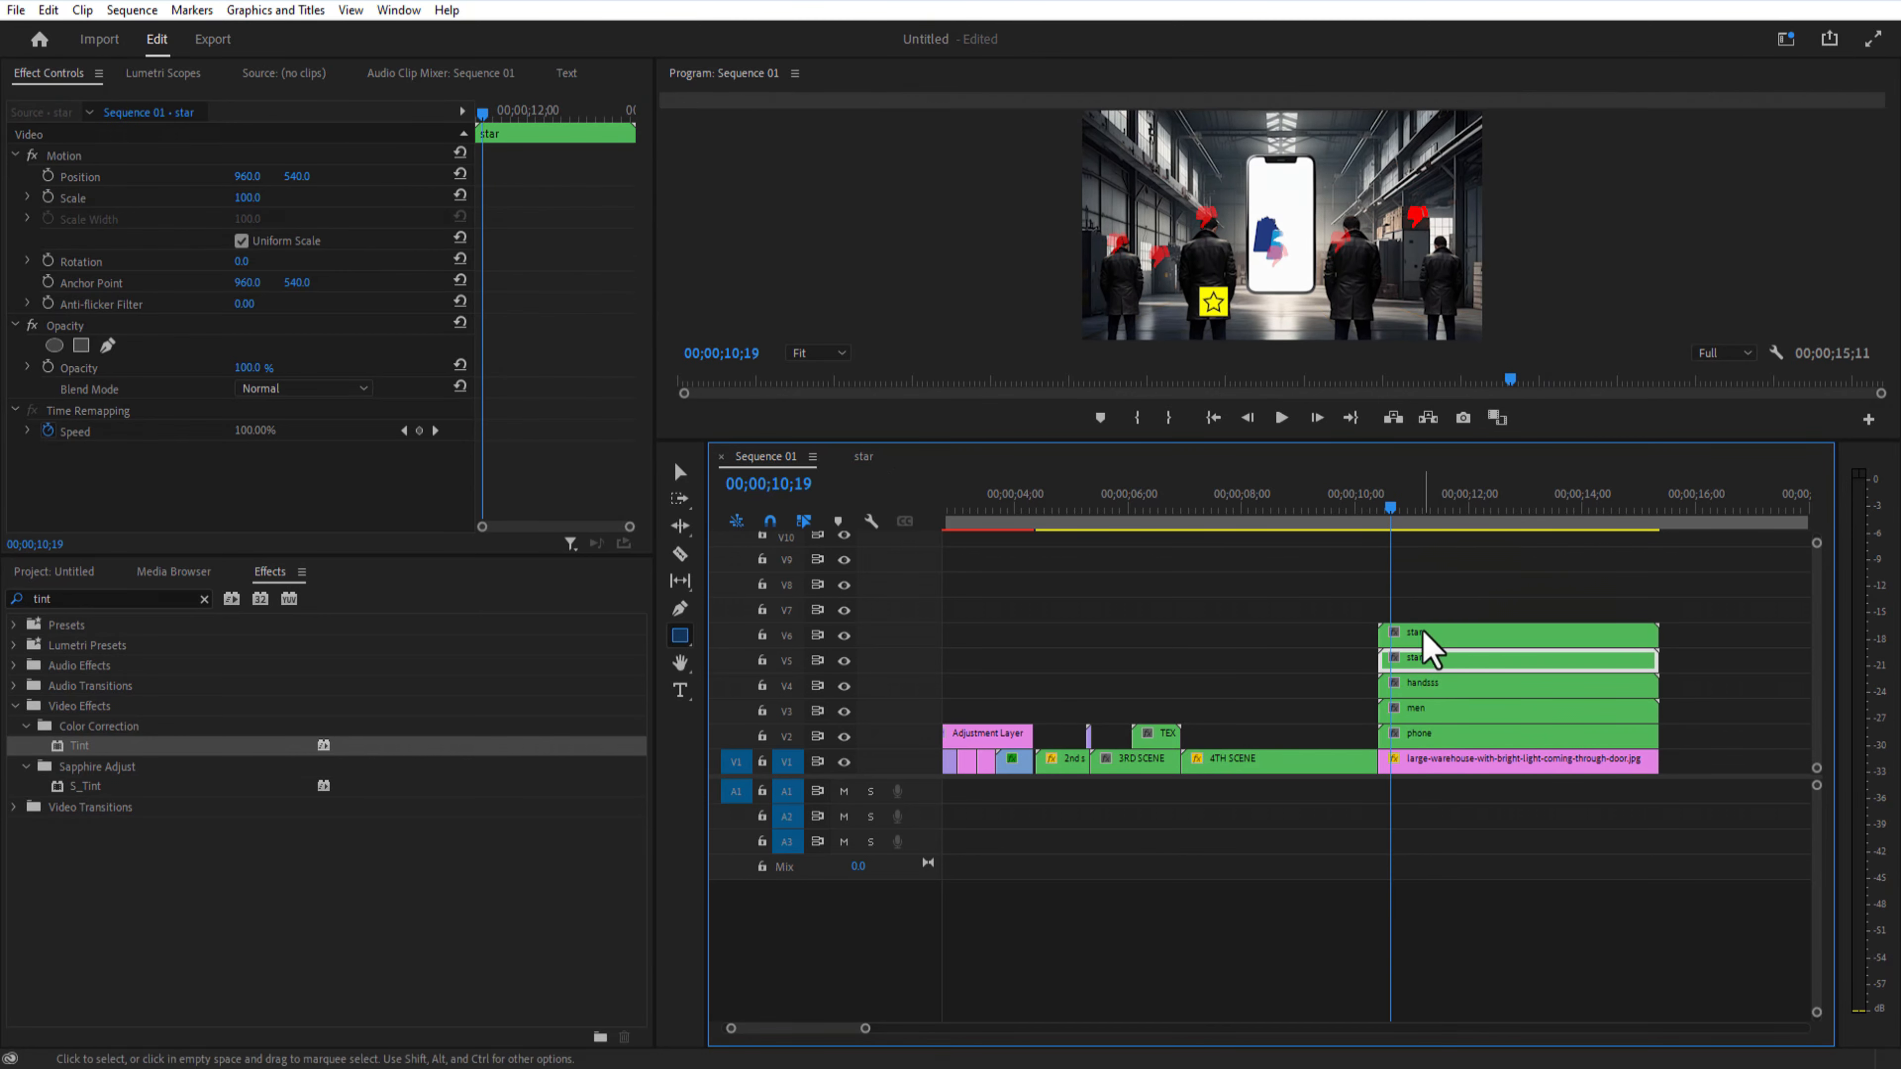
{"action": "left_click", "coordinate": [1426, 638]}
{"action": "left_click_drag", "start_coordinate": [248, 175], "coordinate": [362, 176]}
{"action": "left_click_drag", "start_coordinate": [248, 176], "coordinate": [543, 176]}
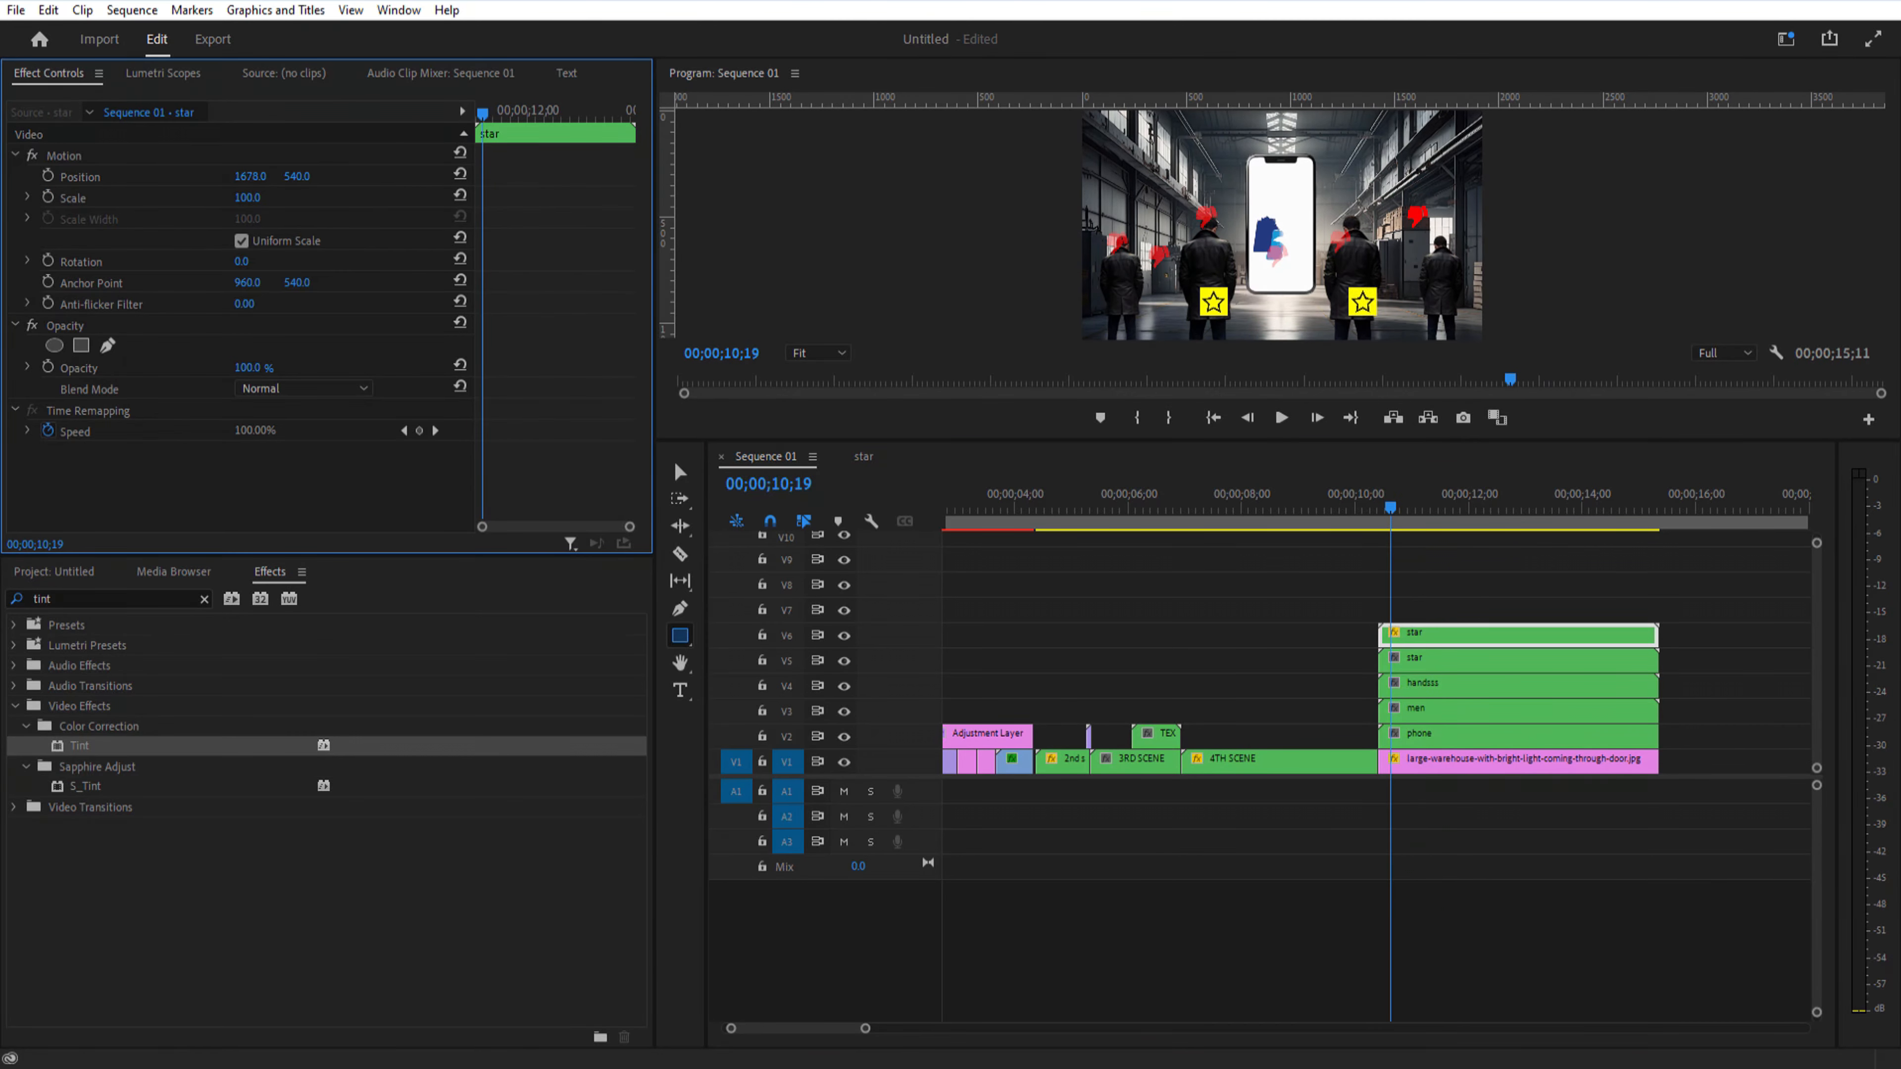
{"action": "left_click", "coordinate": [1437, 659]}
{"action": "left_click_drag", "start_coordinate": [247, 176], "coordinate": [790, 176]}
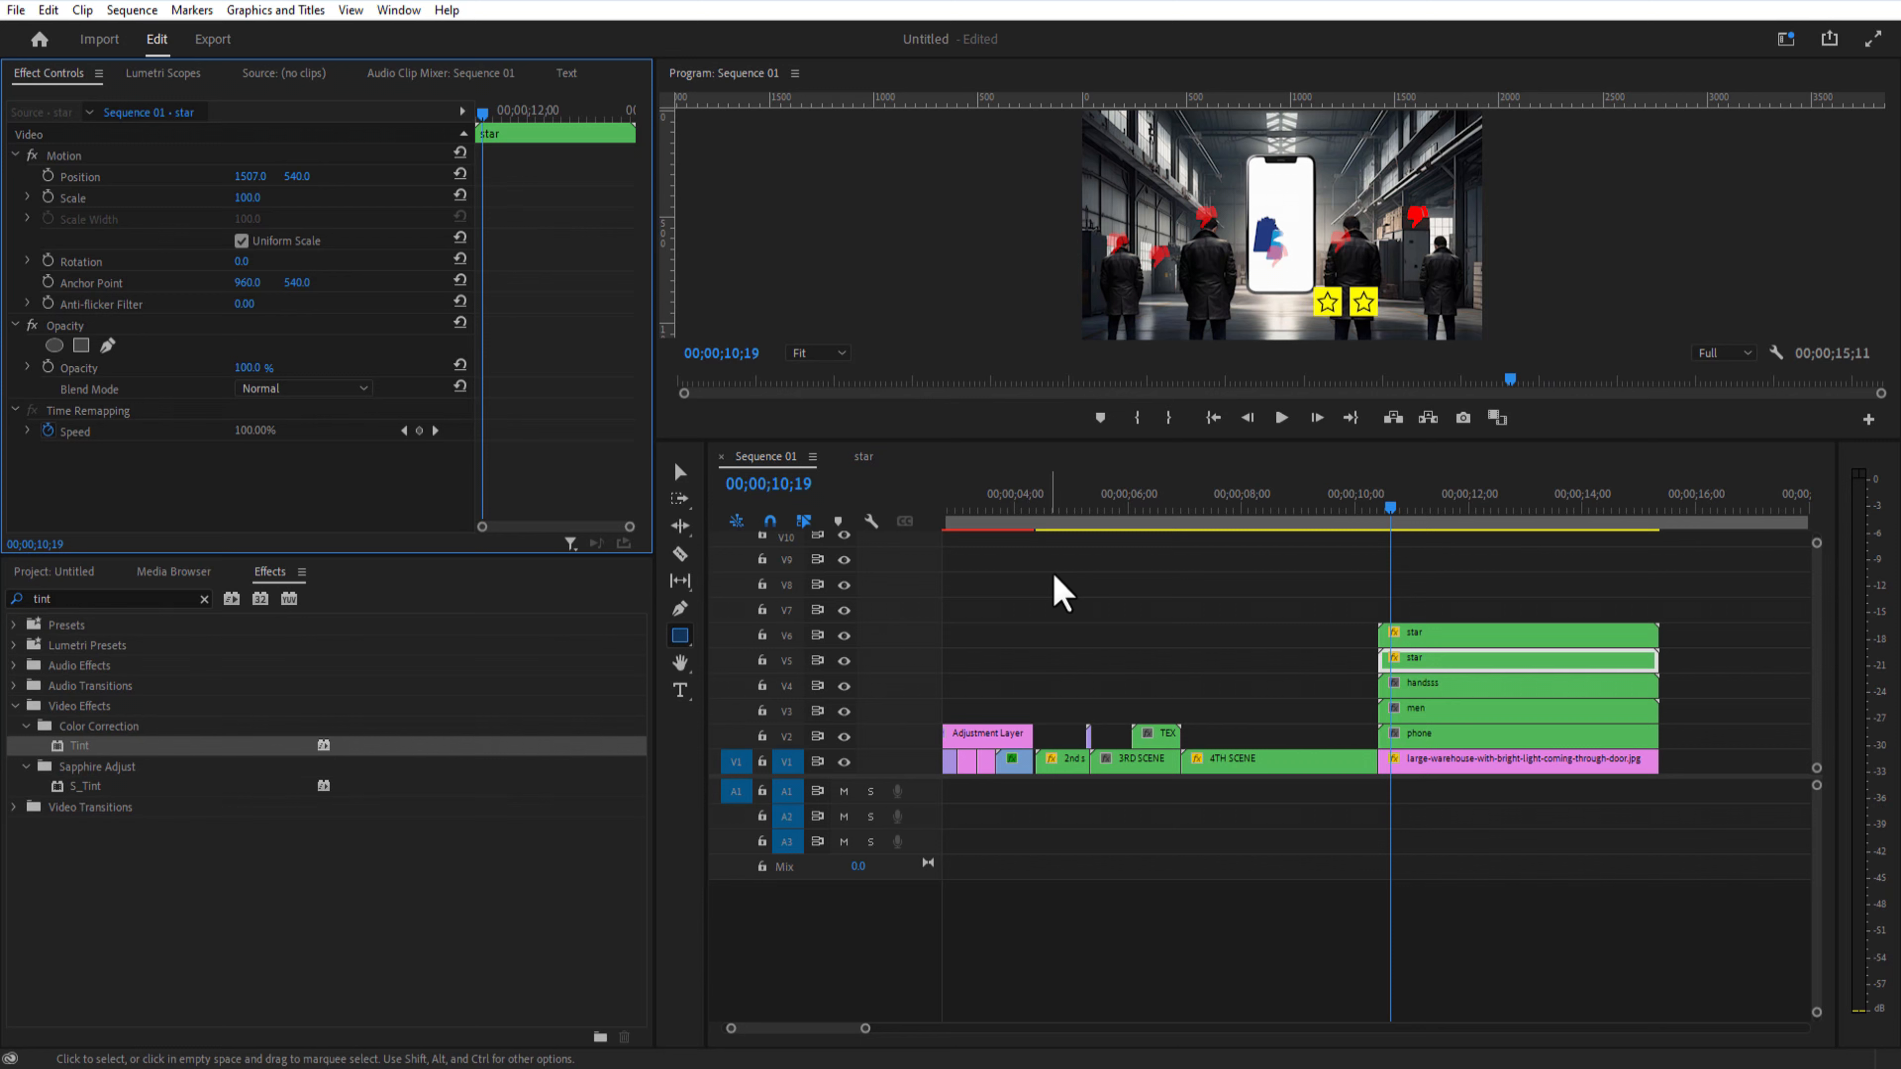
Step: Copy the star and Graphic clips from inside the star nest and paste them above the star nests in Sequence 01
{"action": "left_click_drag", "start_coordinate": [1390, 510], "coordinate": [1394, 541]}
{"action": "left_click", "coordinate": [1433, 661]}
{"action": "left_click", "coordinate": [1453, 638]}
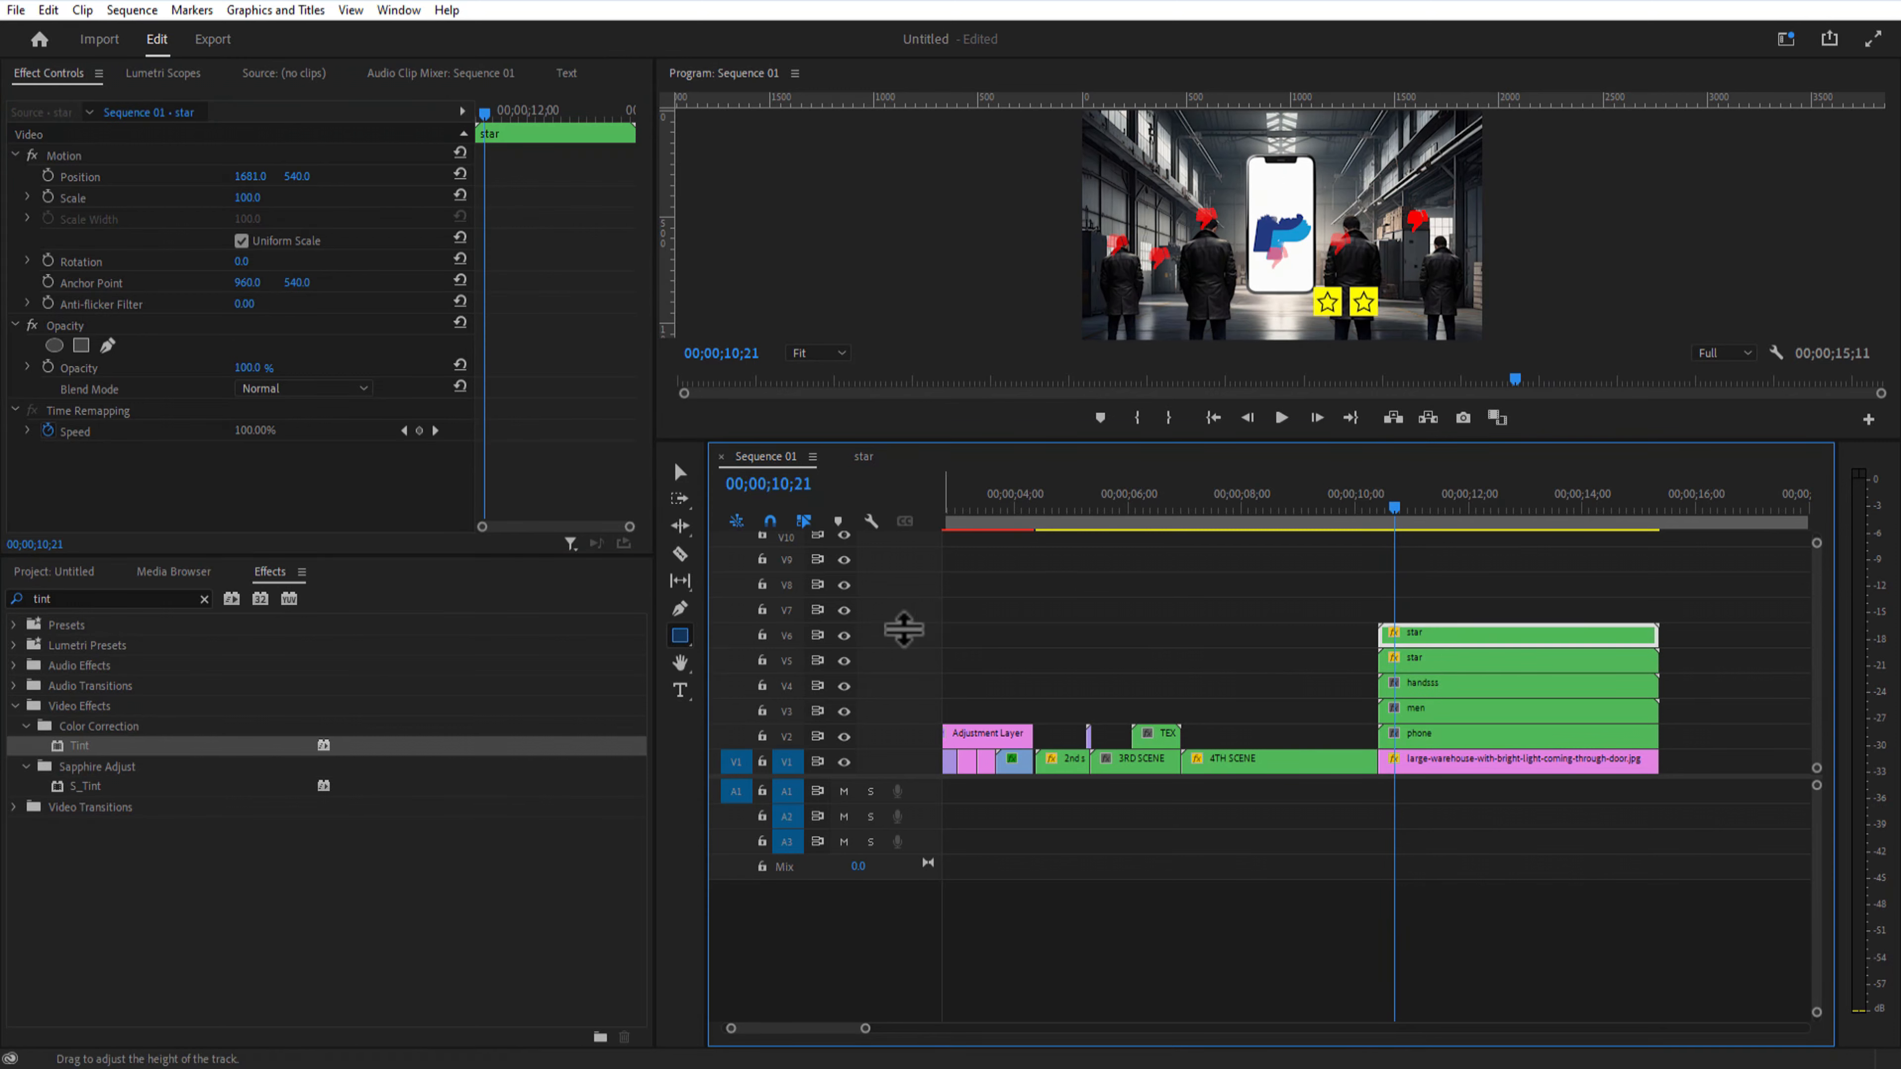
{"action": "double_click", "coordinate": [1430, 638]}
{"action": "key", "text": "ctrl+c"}
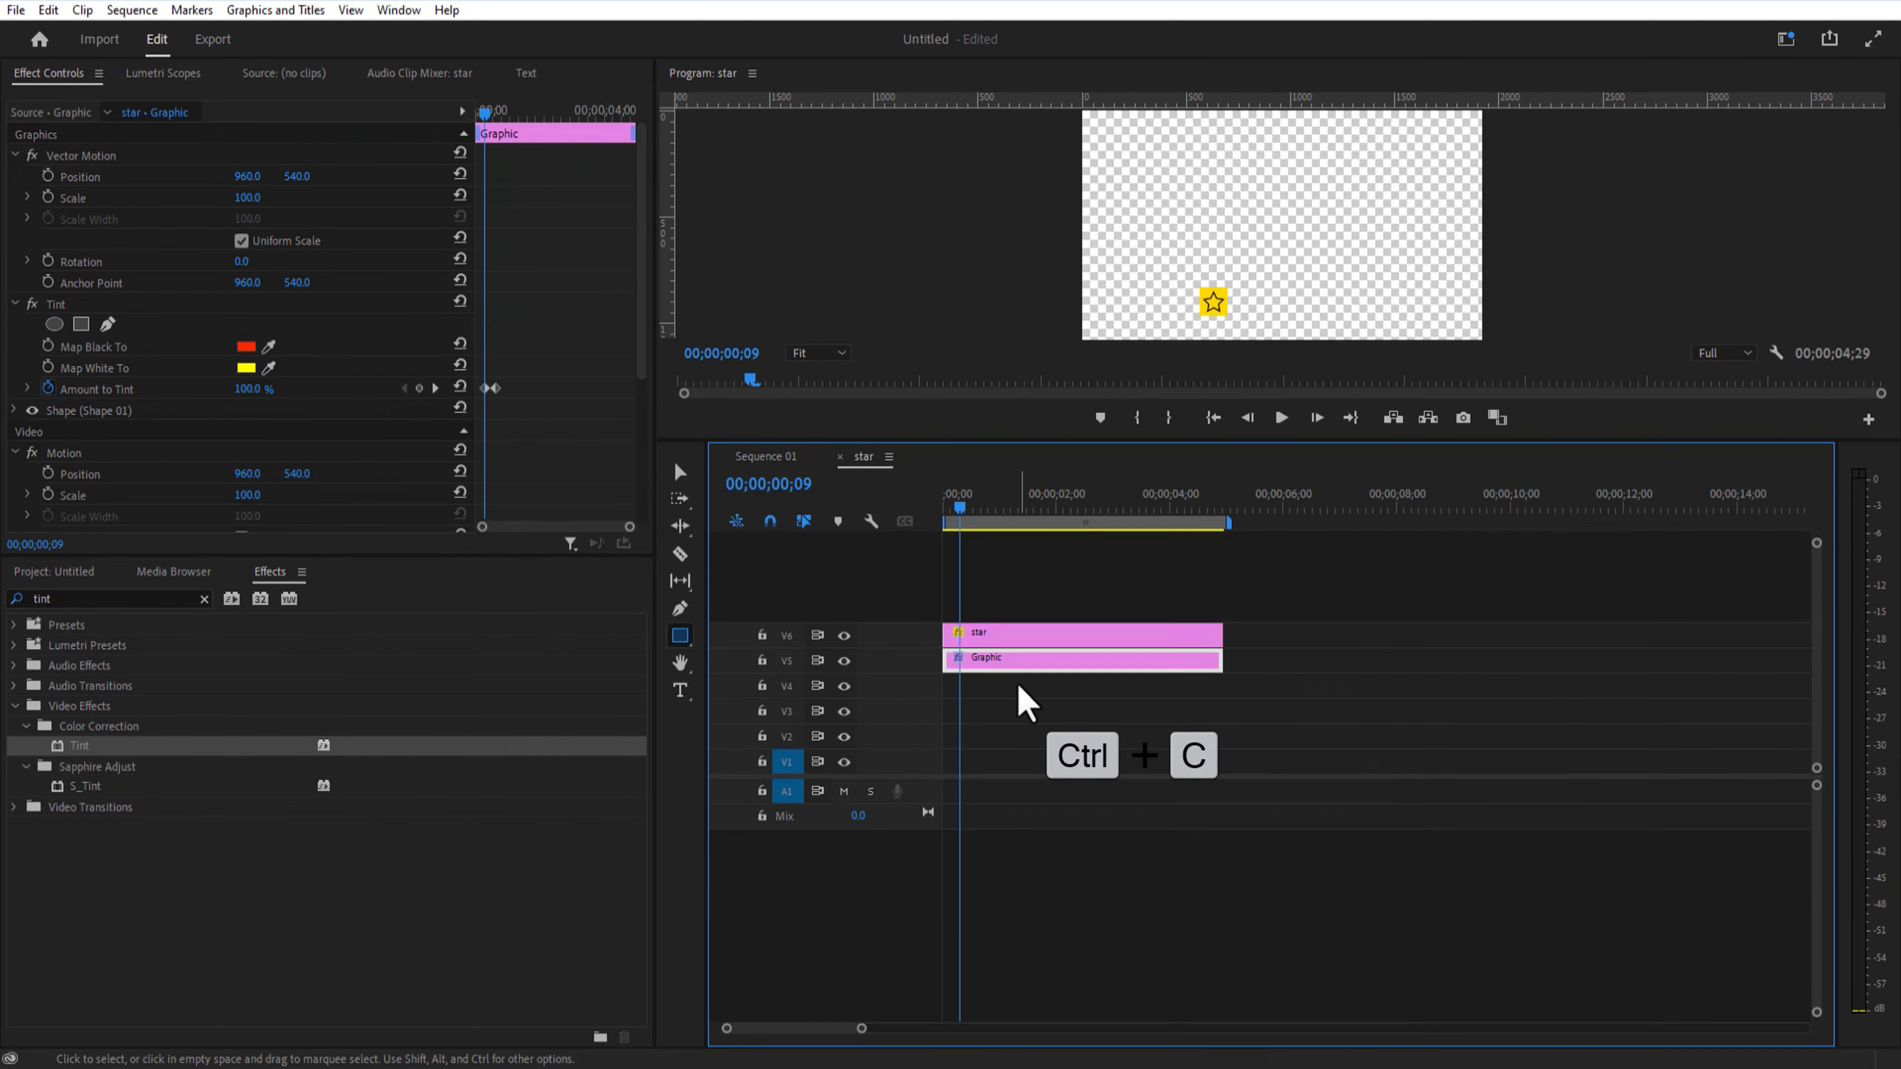
{"action": "left_click_drag", "start_coordinate": [1016, 681], "coordinate": [1049, 634]}
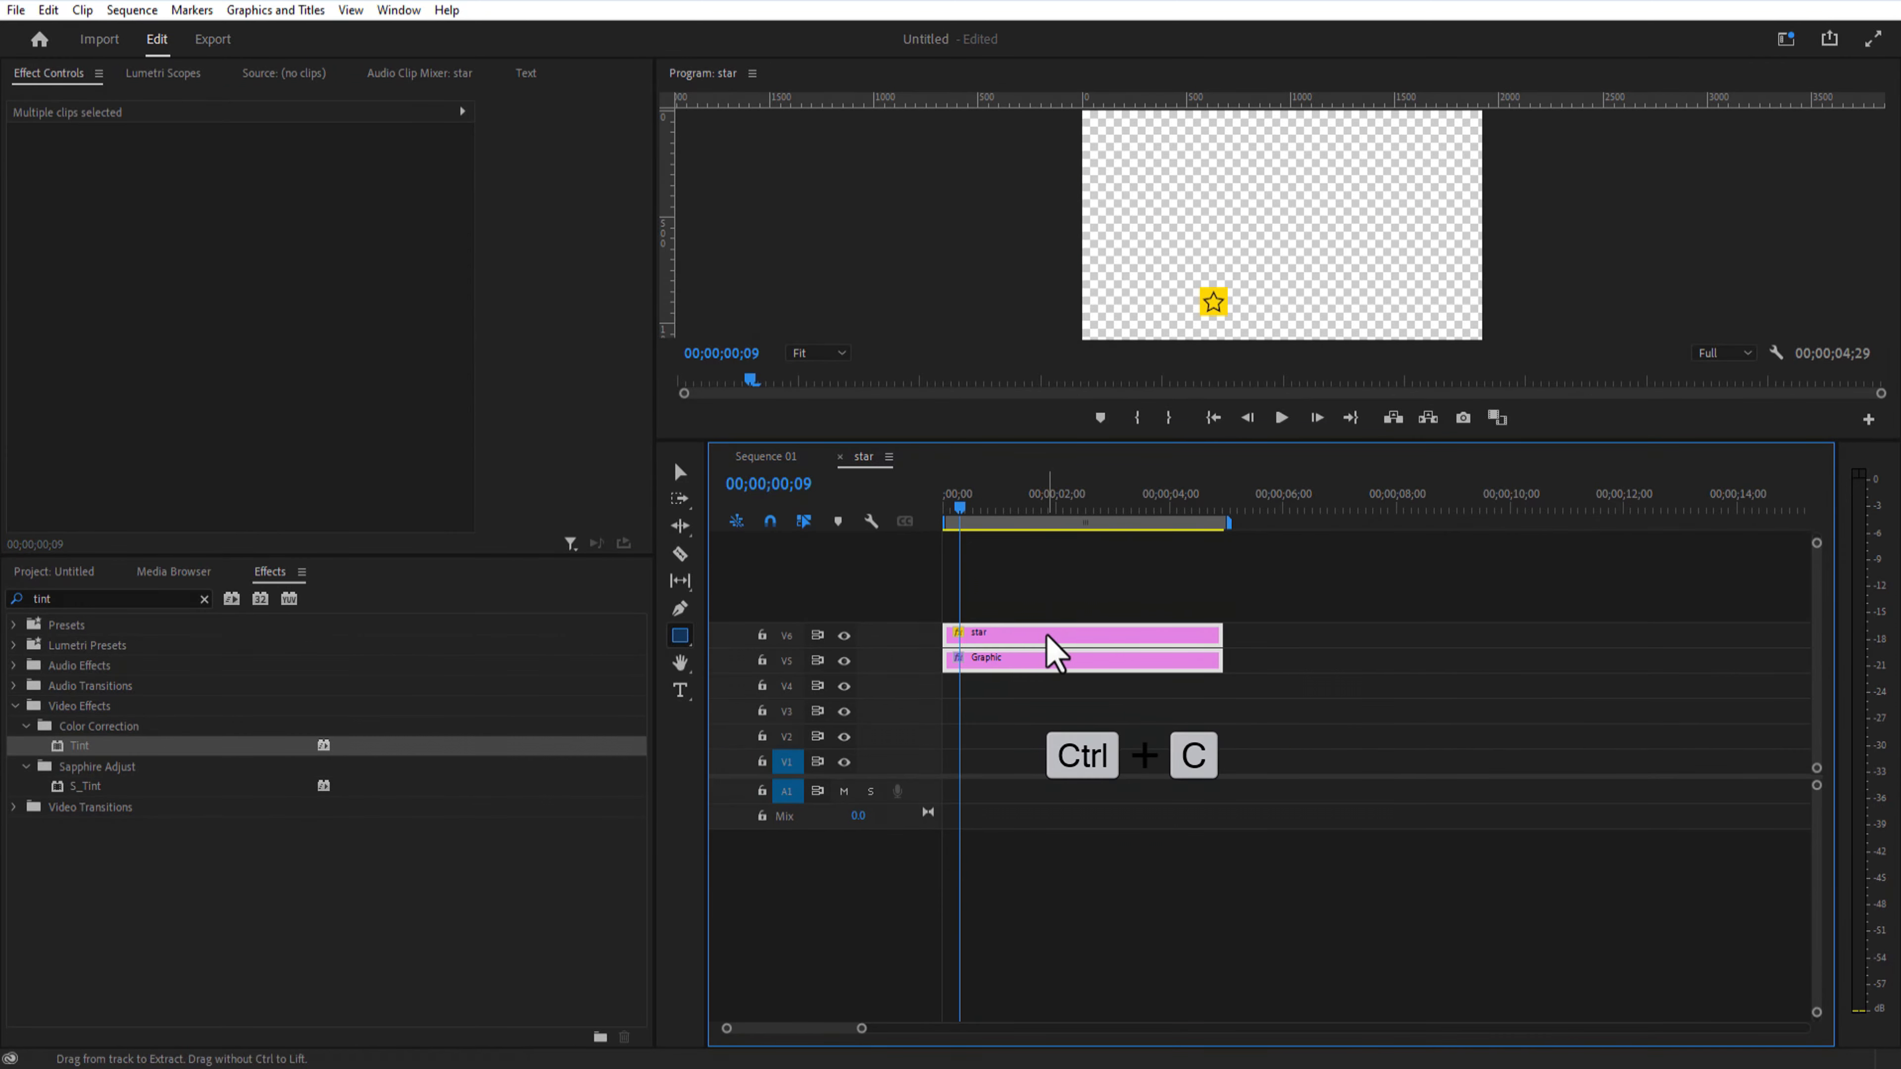
{"action": "left_click", "coordinate": [773, 463]}
{"action": "left_click", "coordinate": [1676, 506]}
{"action": "key", "text": "ctrl+v"}
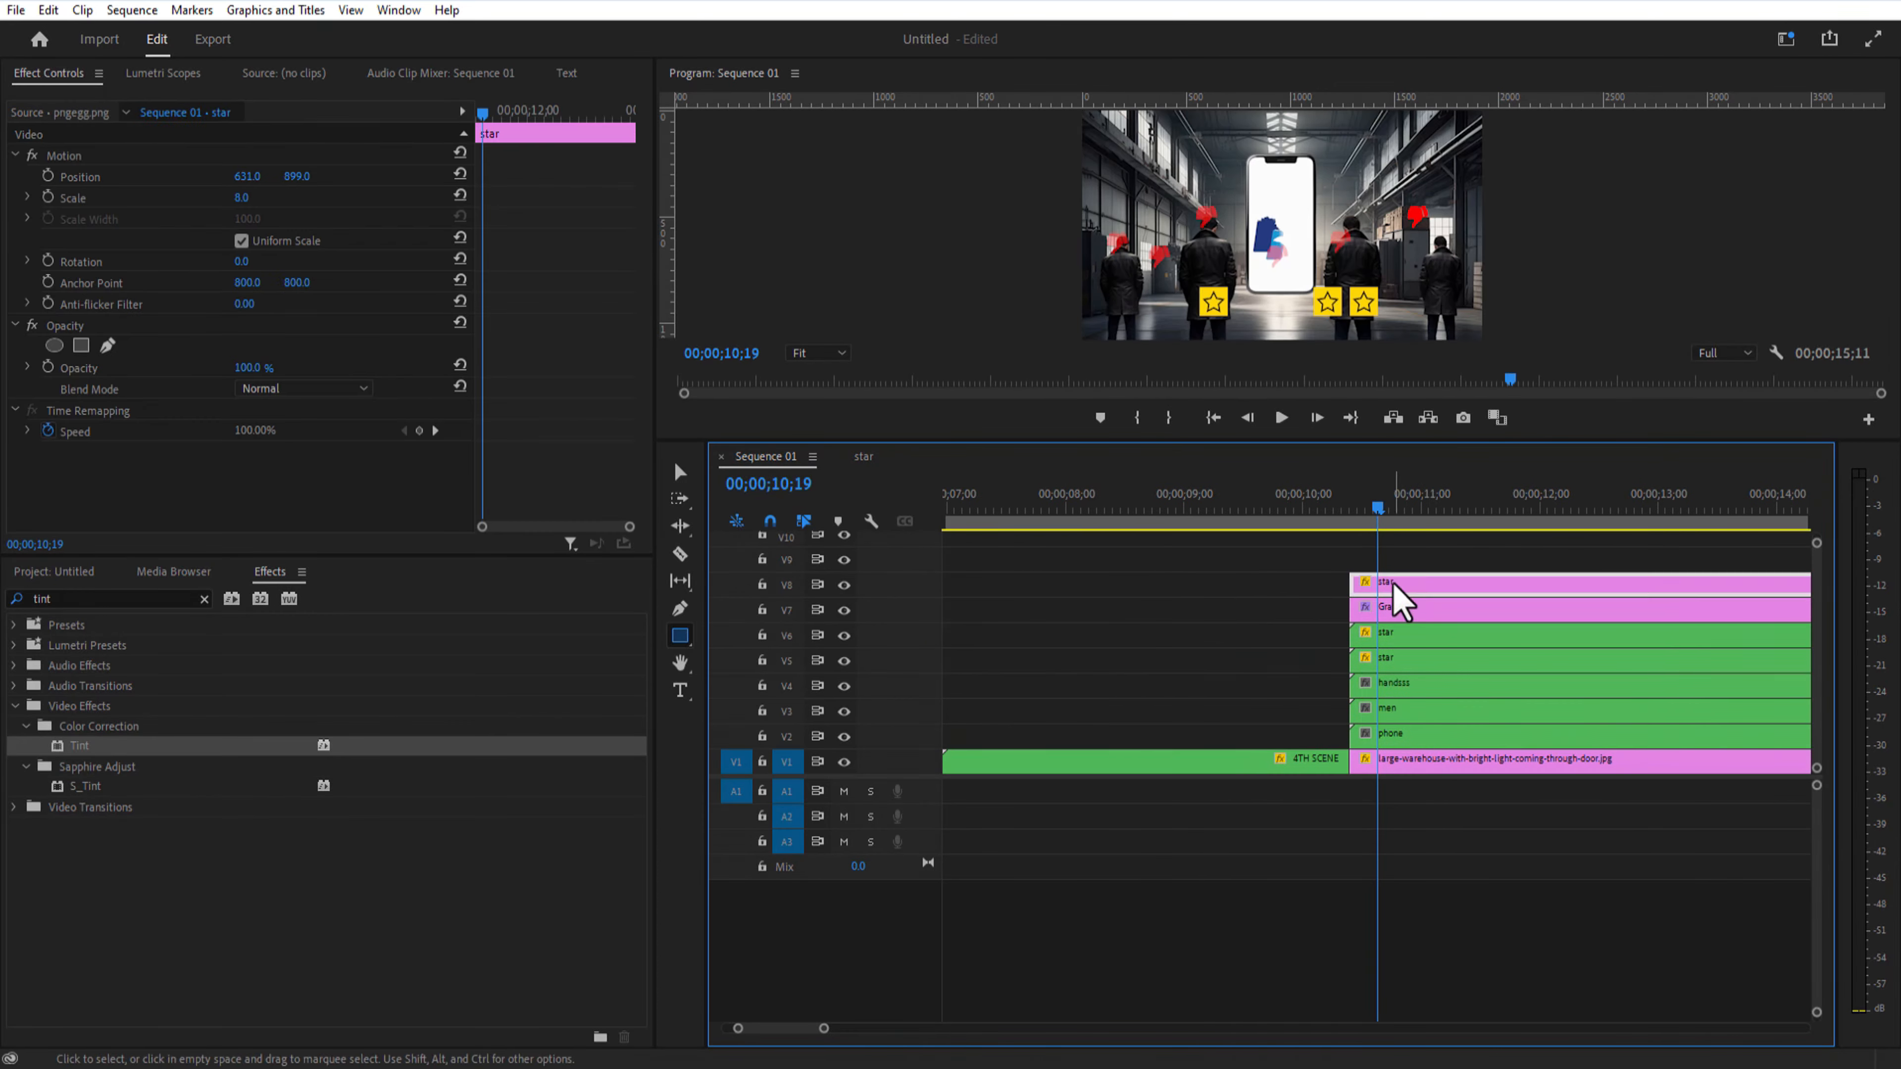
Step: Set the pasted Graphic clip's Tint Map White To colour to light orange
{"action": "left_click", "coordinate": [247, 367]}
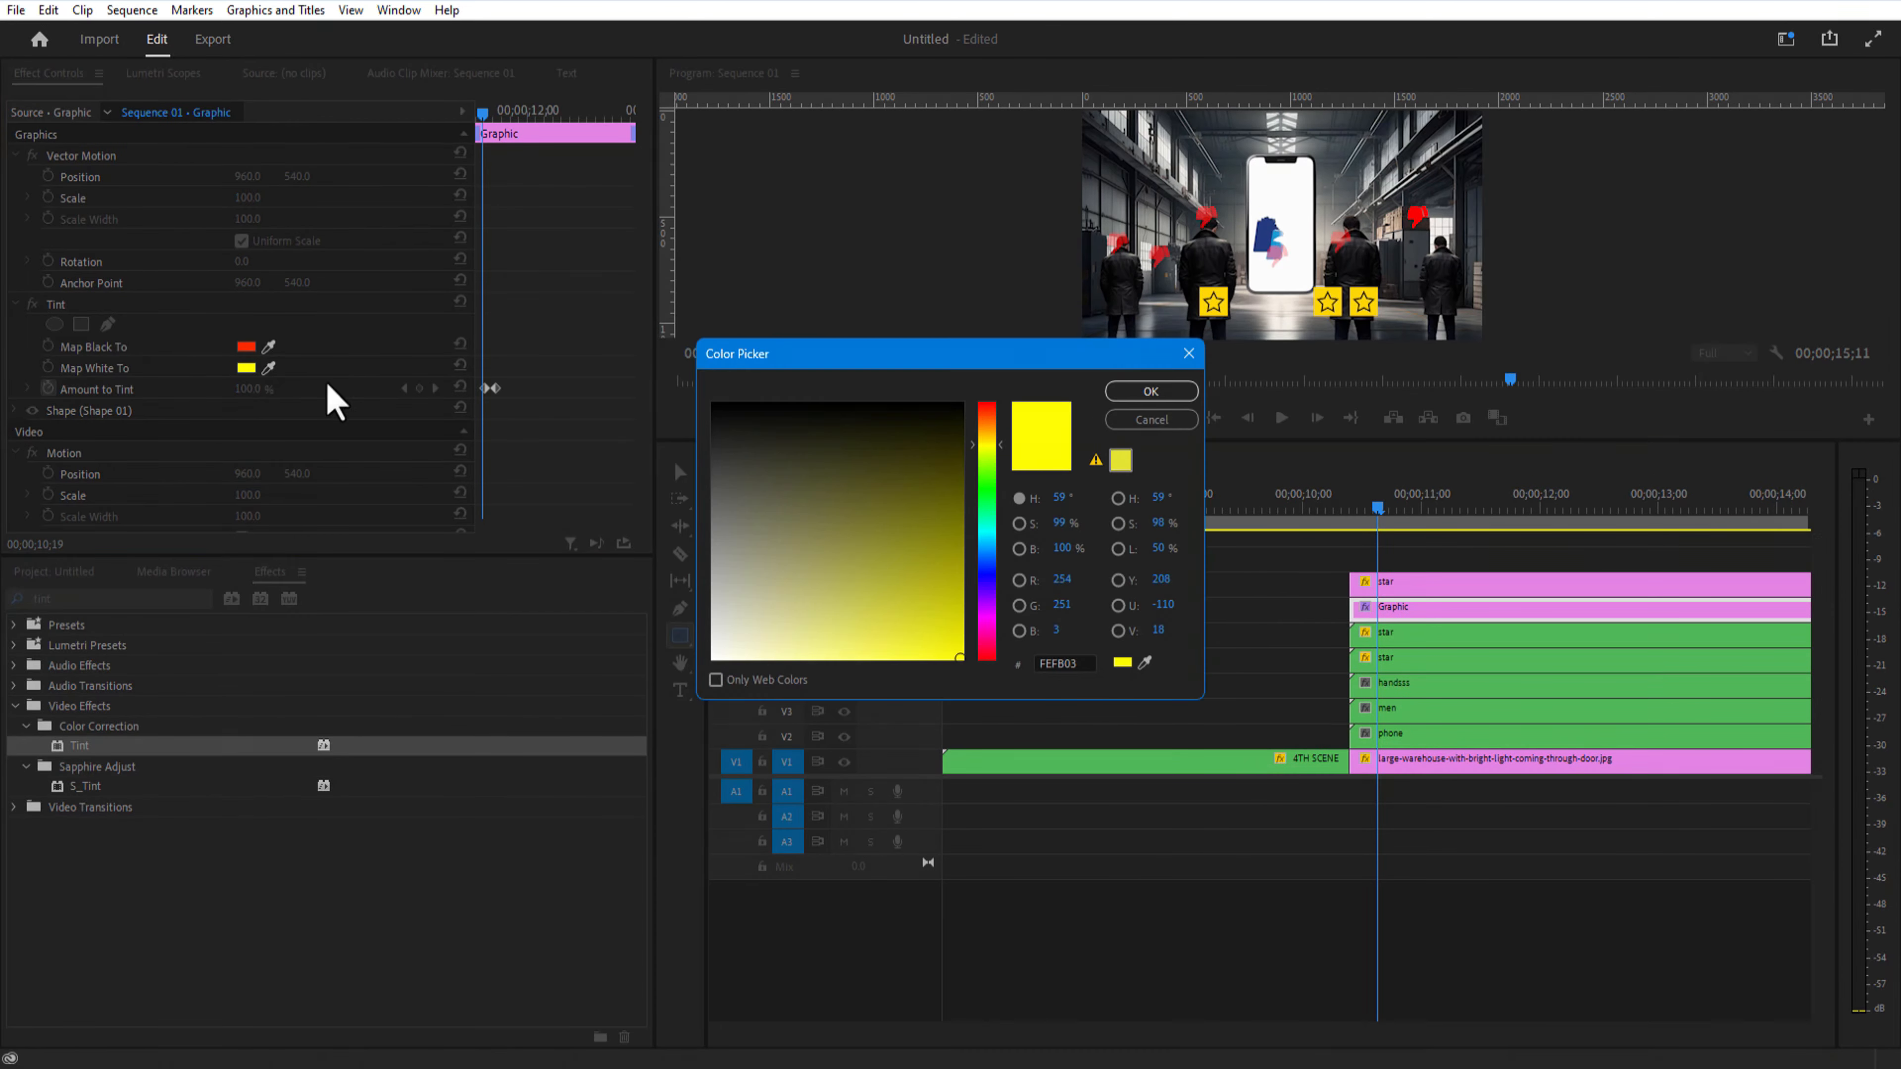
{"action": "left_click", "coordinate": [987, 421]}
{"action": "left_click", "coordinate": [886, 657]}
{"action": "left_click", "coordinate": [1150, 391]}
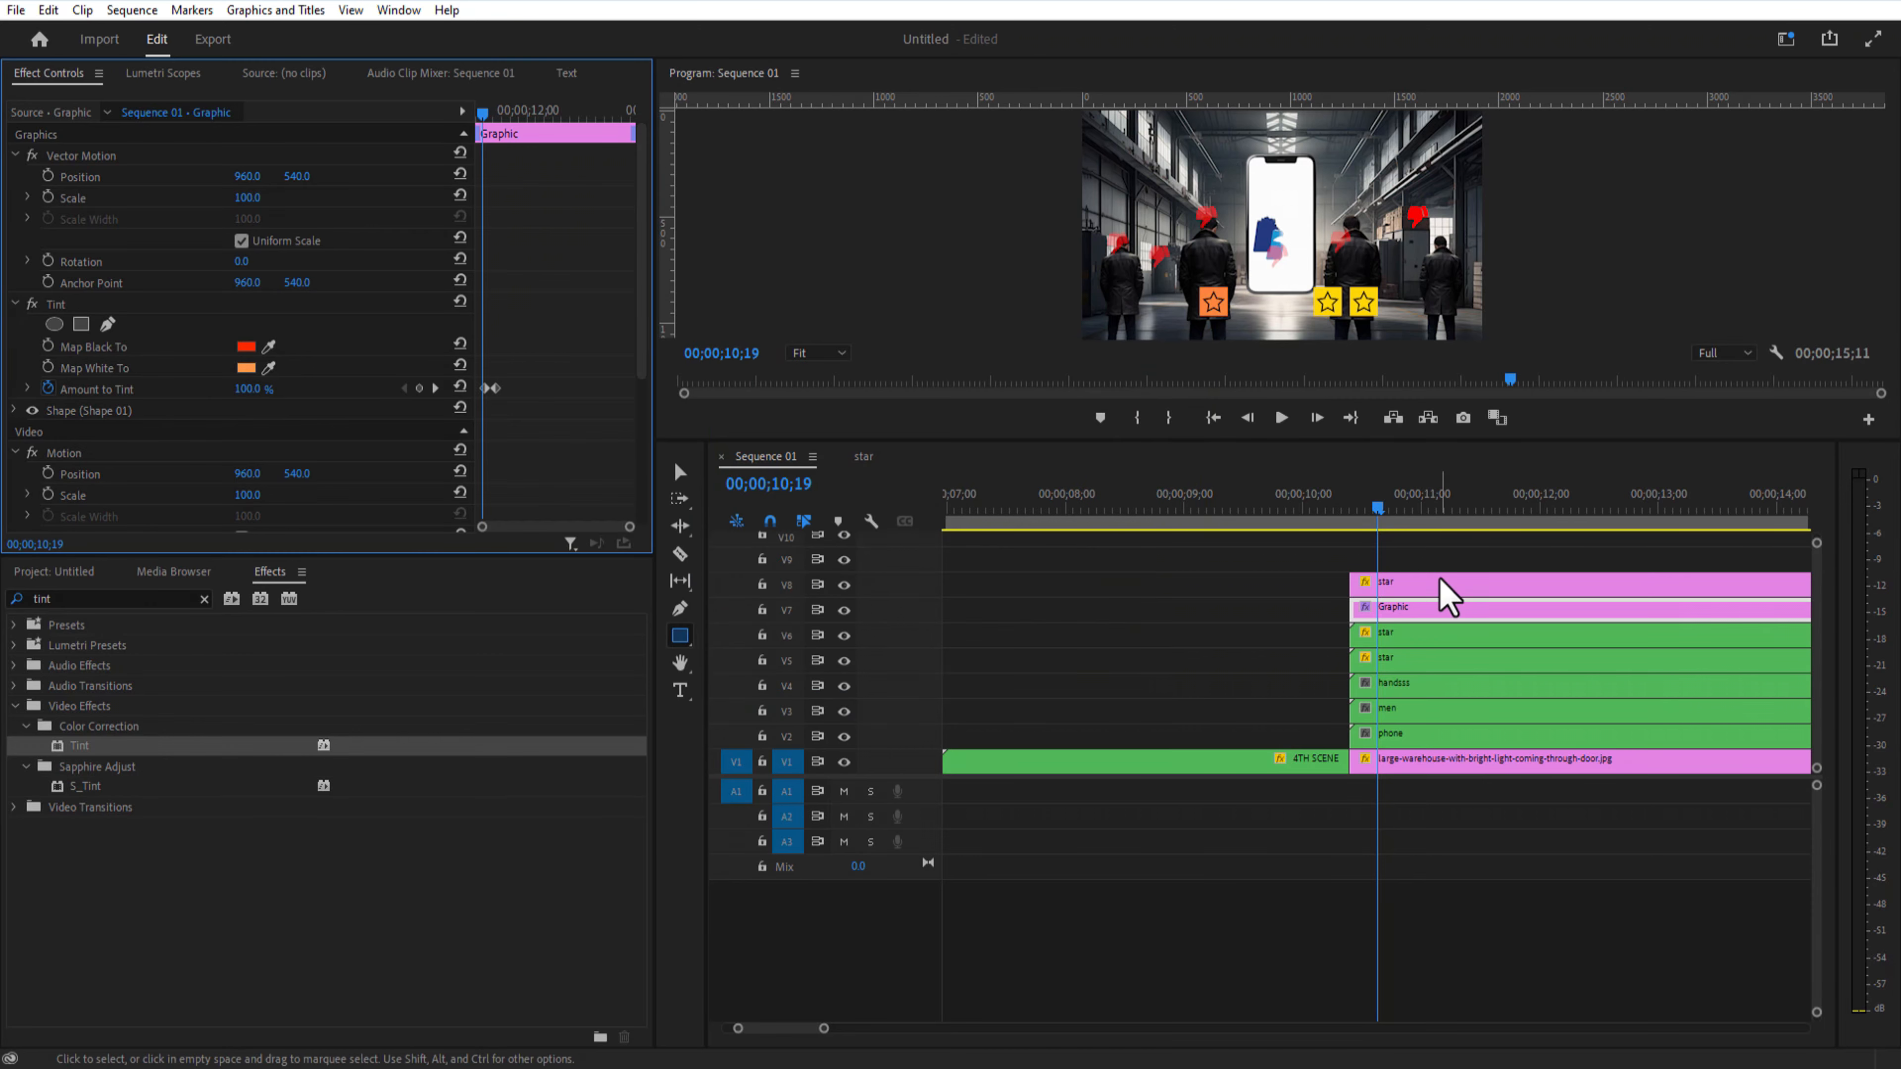
Step: Nest the pasted star and Graphic clips as star 3, and move the nest to position 1352, 540
{"action": "left_click_drag", "start_coordinate": [1394, 555], "coordinate": [1408, 599]}
{"action": "right_click", "coordinate": [1404, 587]}
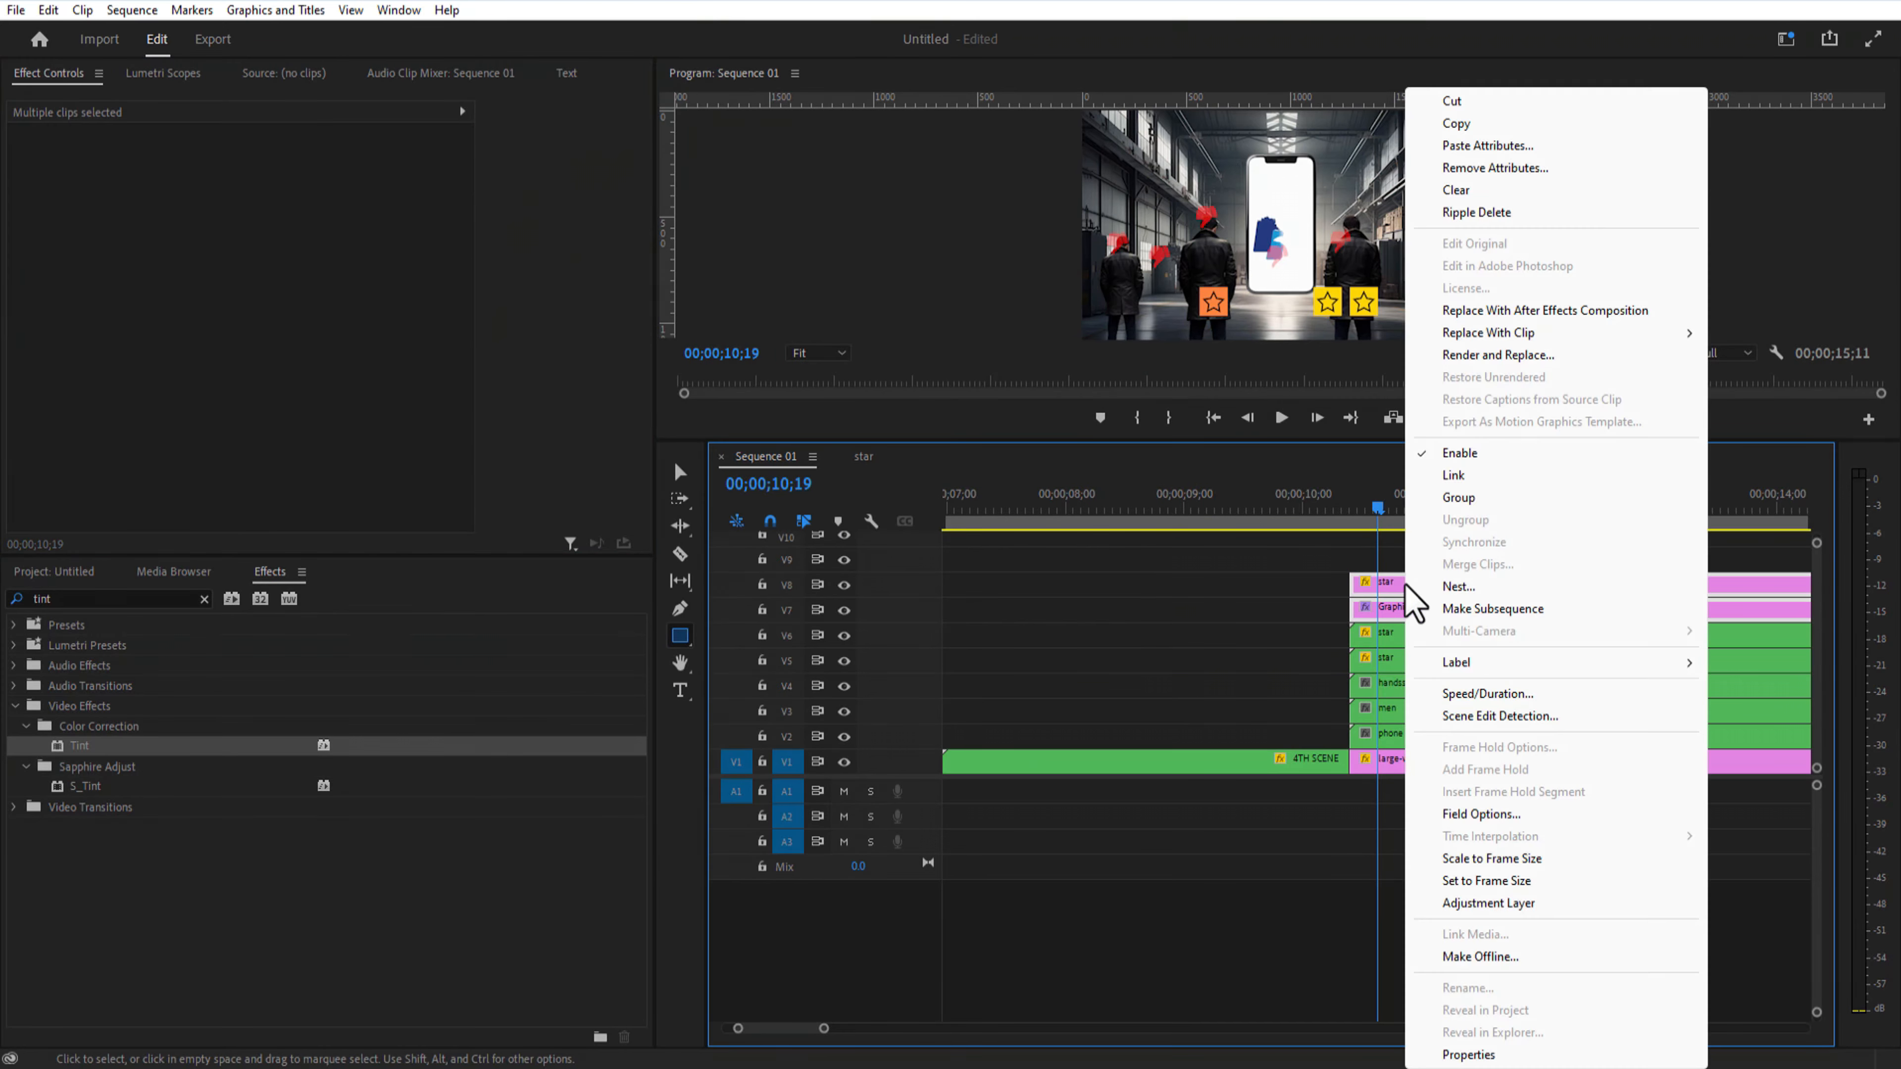
{"action": "left_click", "coordinate": [1453, 587]}
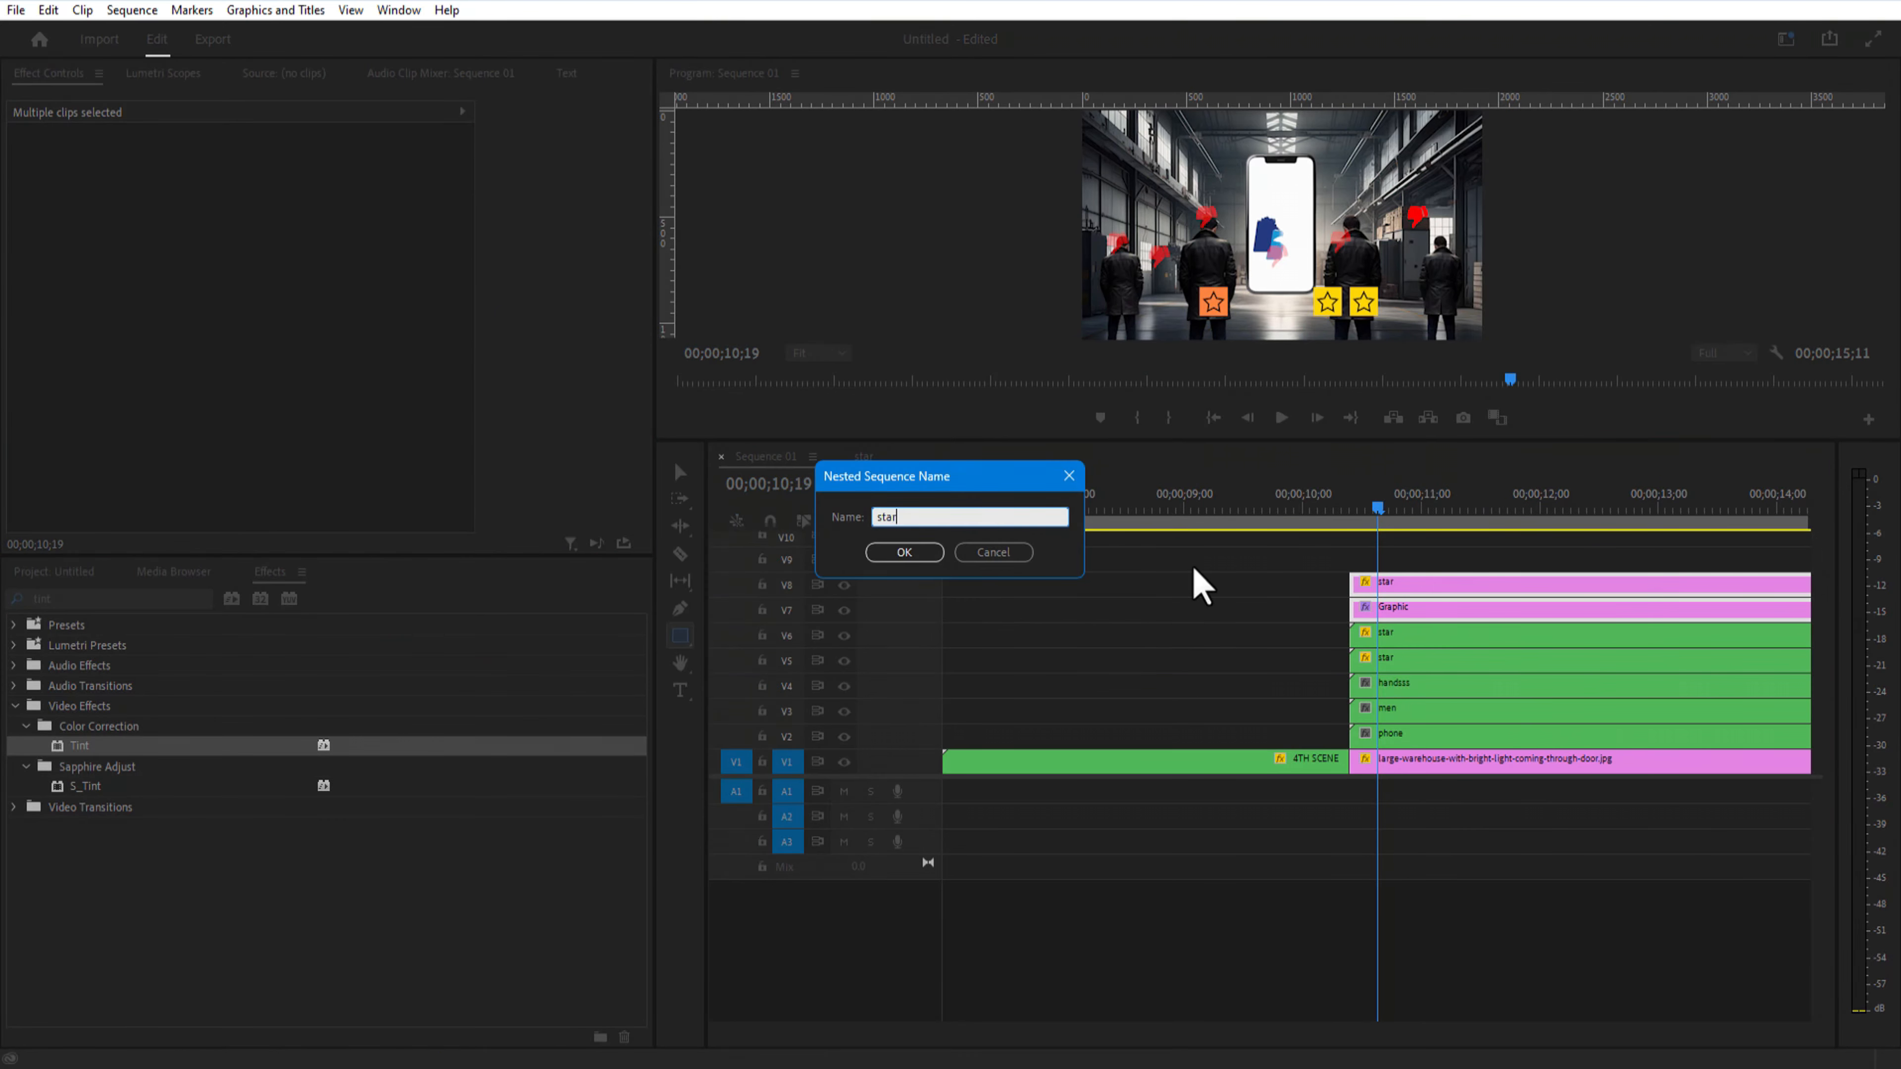
{"action": "type", "text": "star"}
{"action": "key", "text": "Return"}
{"action": "left_click", "coordinate": [1401, 610]}
{"action": "left_click_drag", "start_coordinate": [249, 175], "coordinate": [284, 175]}
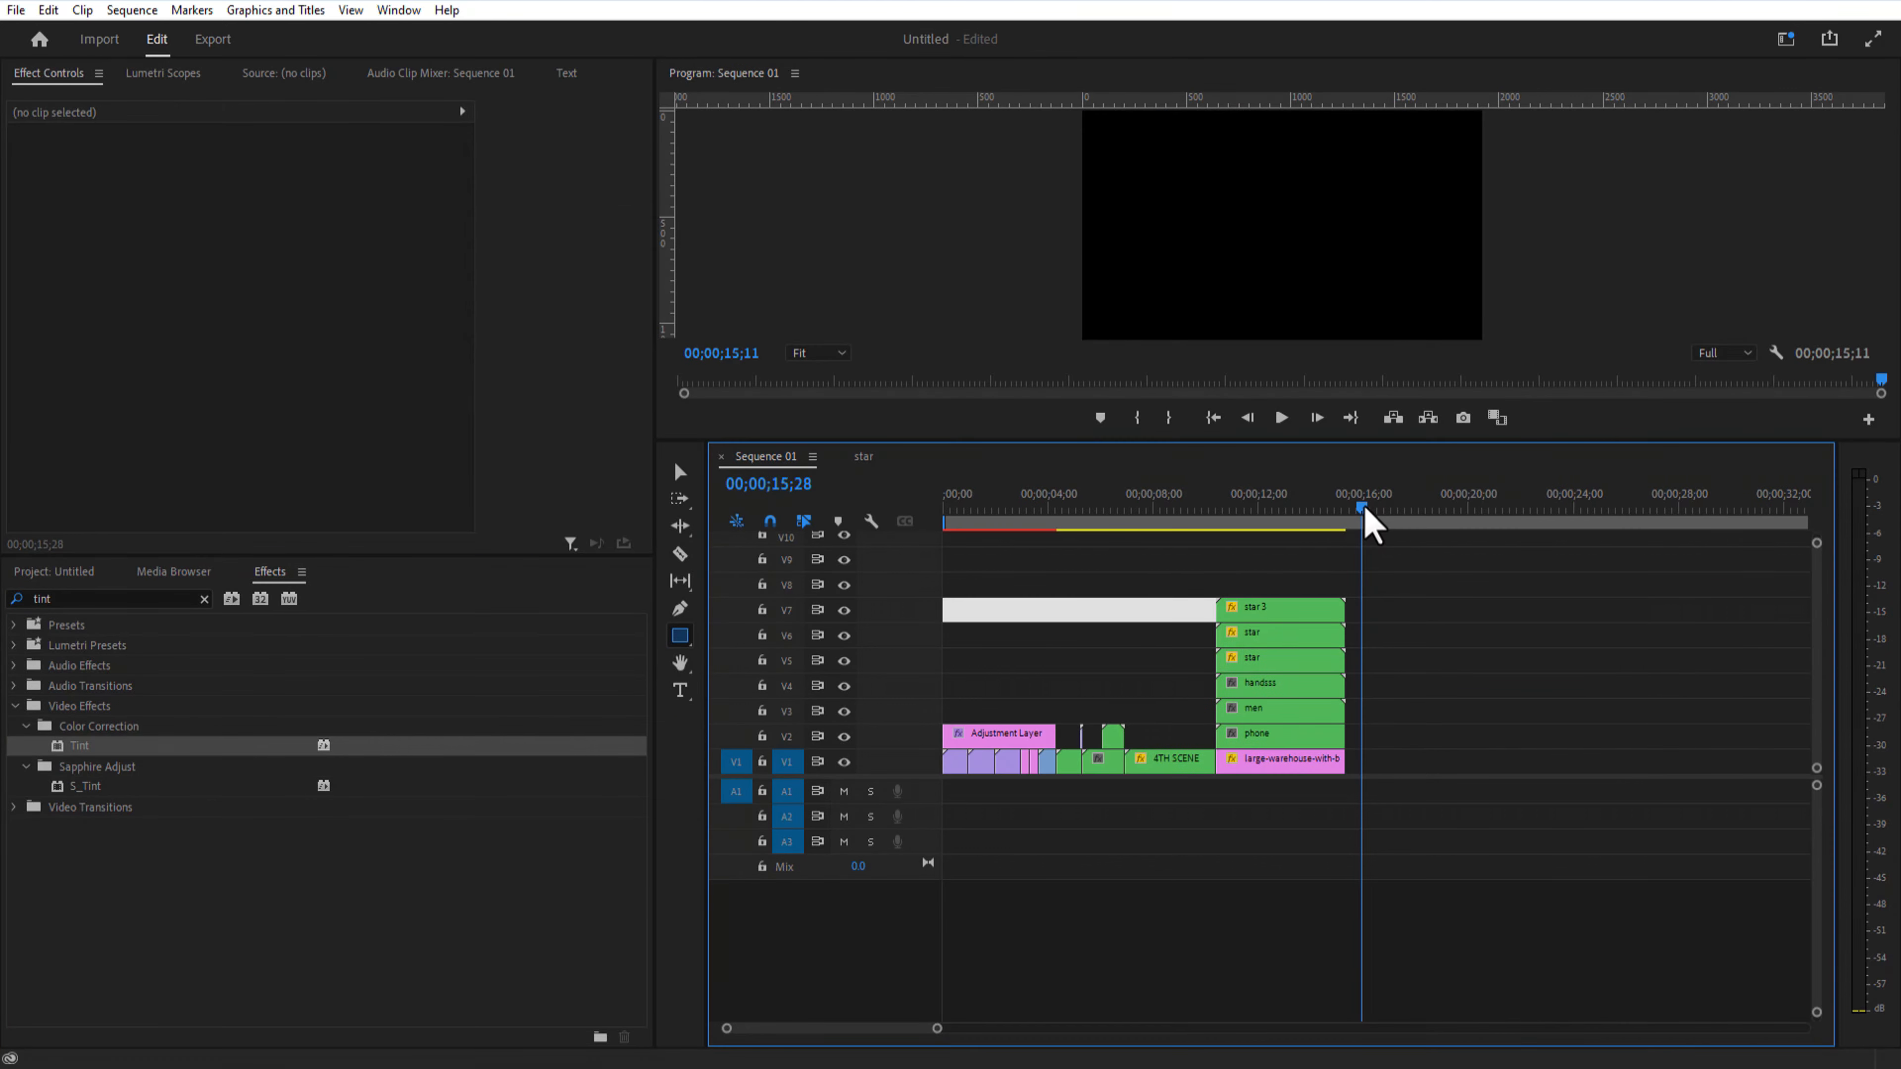
Step: Paste another copy of the star and Graphic clips, placing them above star 3 at the start of the warehouse clip
{"action": "key", "text": "ctrl+v"}
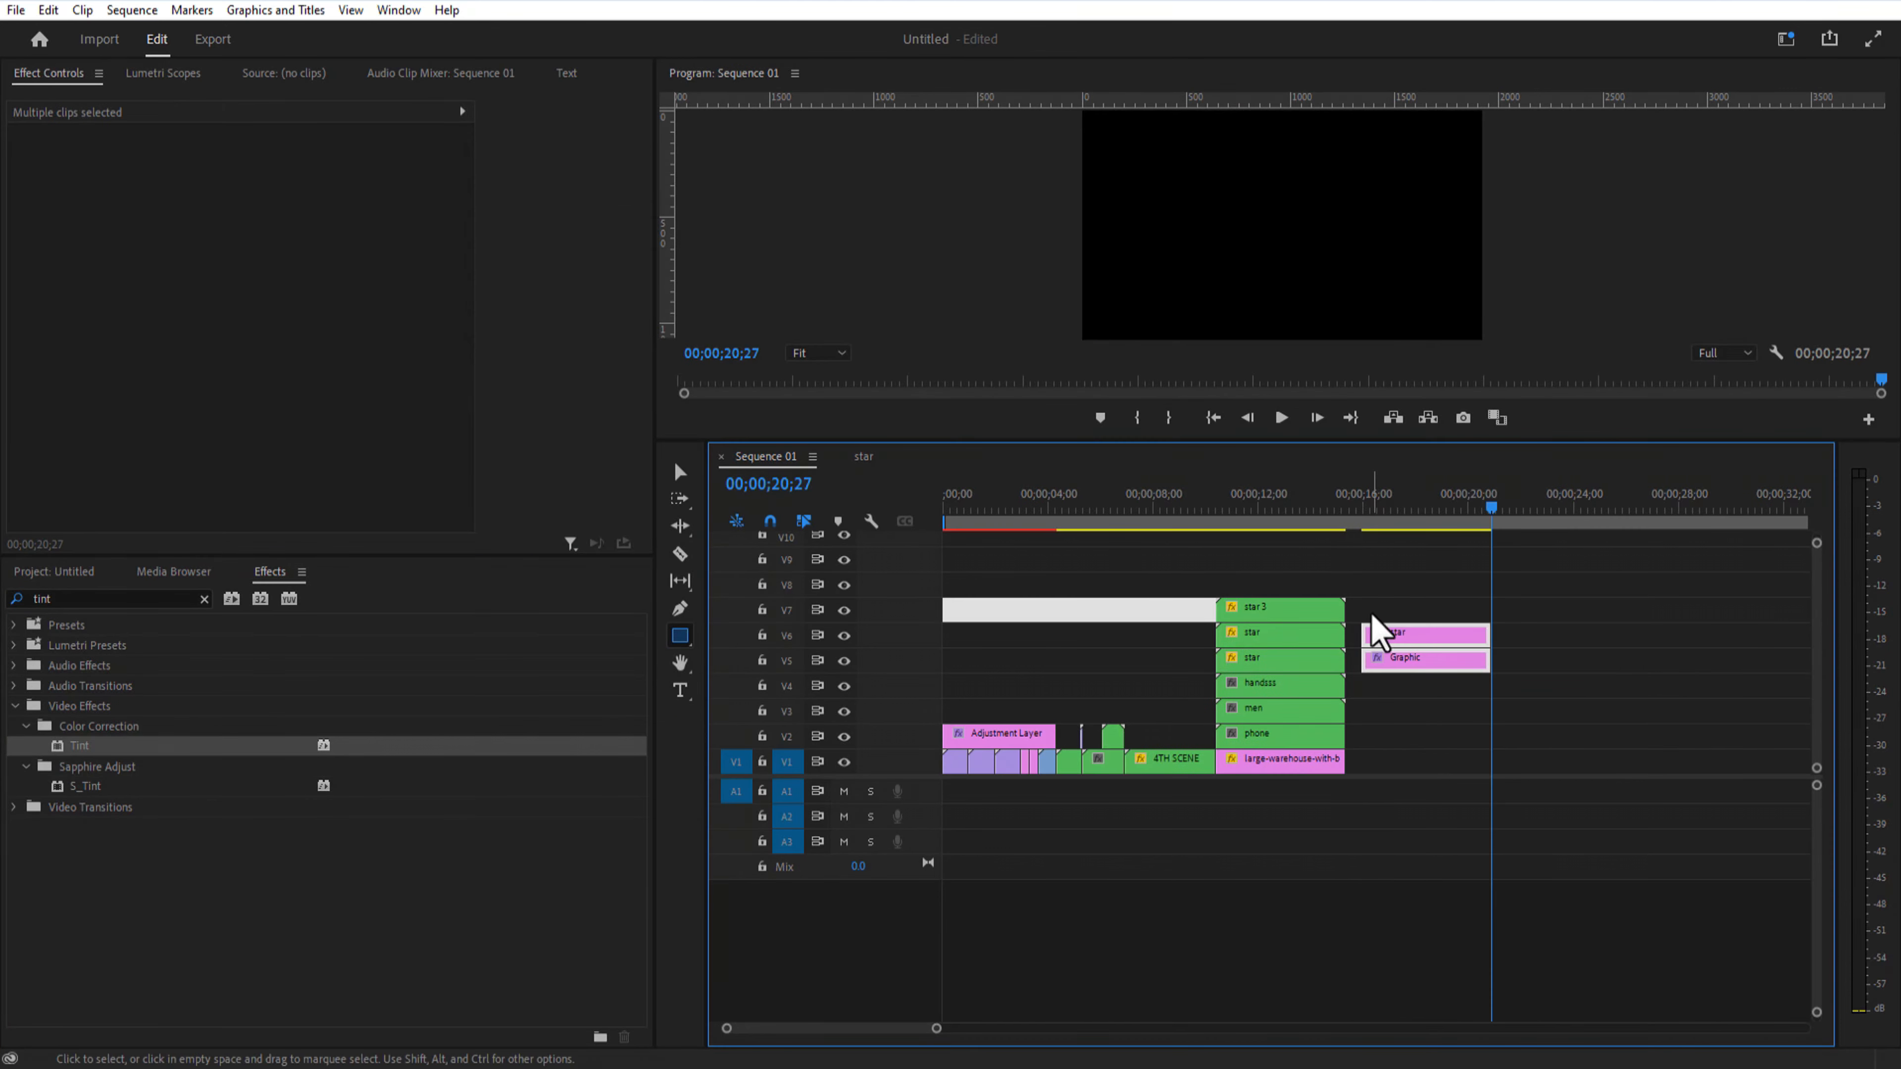
{"action": "left_click_drag", "start_coordinate": [1390, 635], "coordinate": [1244, 571]}
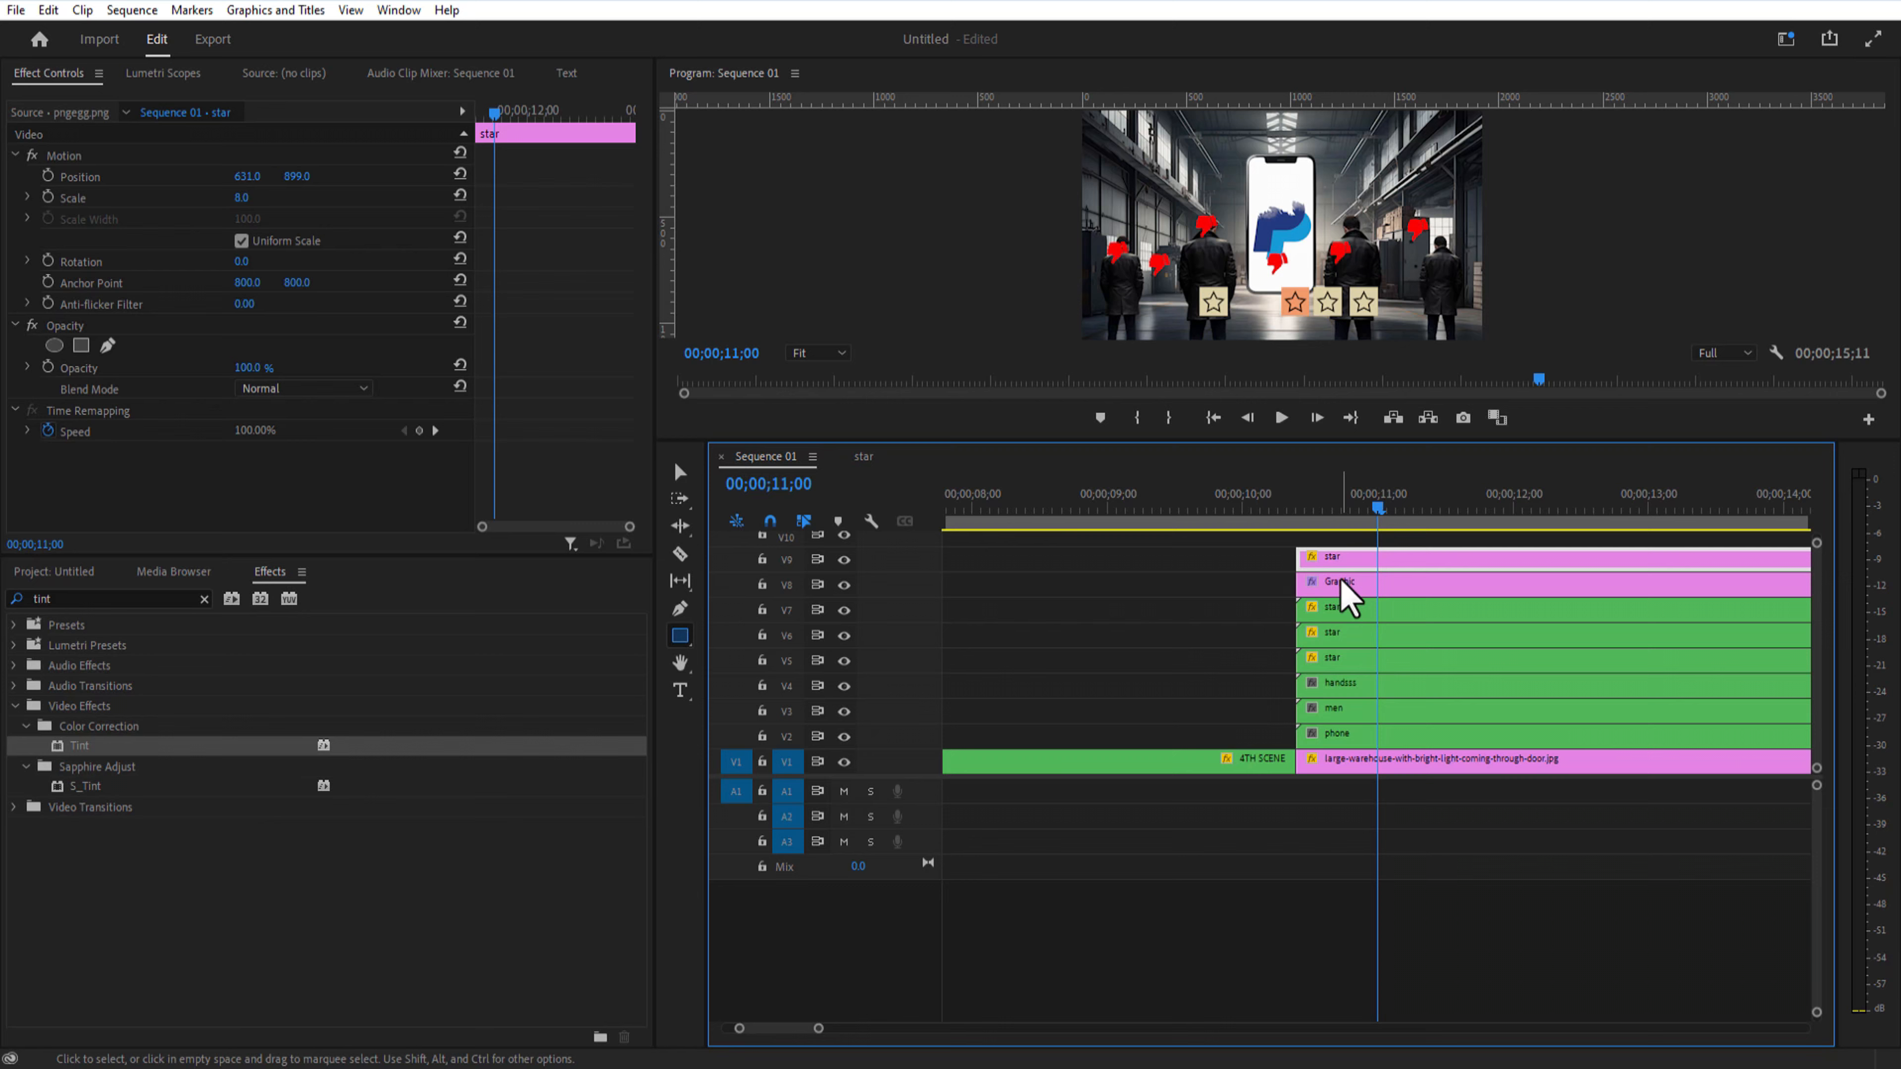
{"action": "left_click", "coordinate": [1342, 582]}
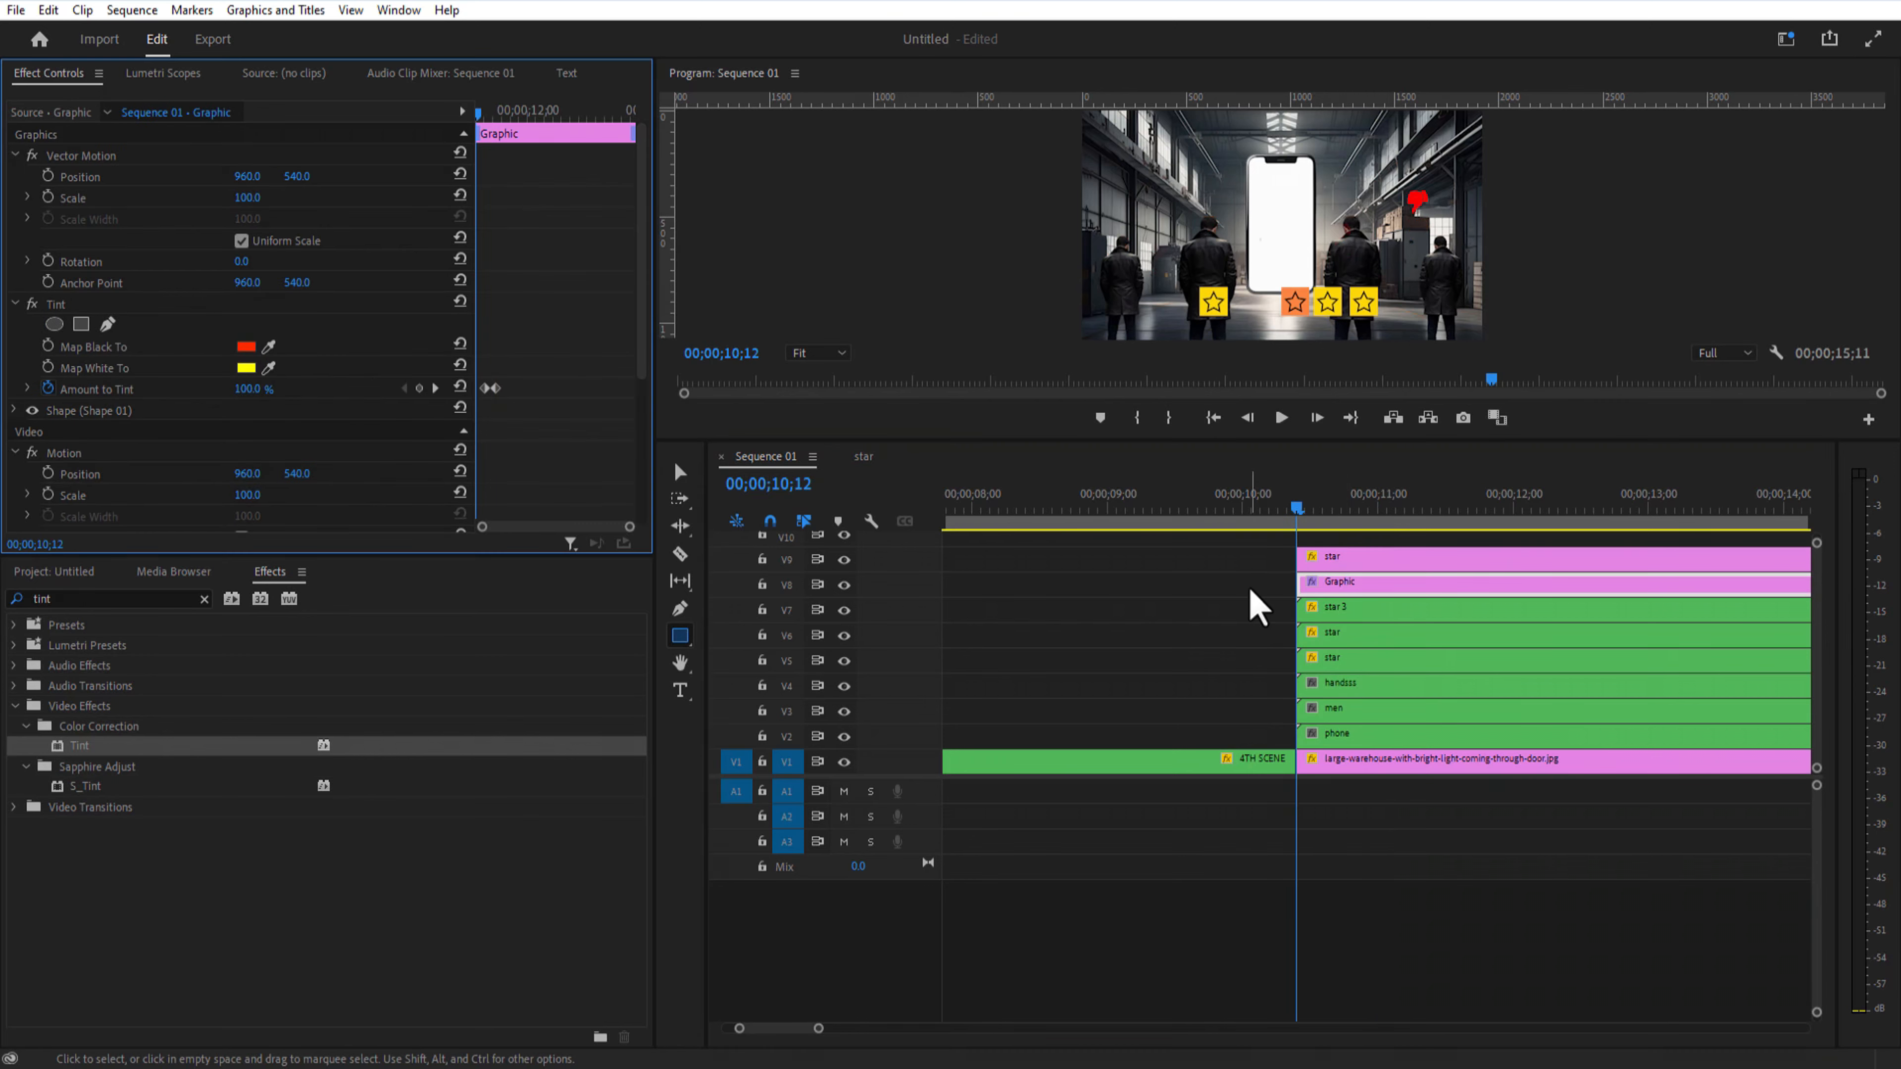
Step: Nest the new star and Graphic clips as star 4, and move the nest to position 1185, 540
{"action": "left_click_drag", "start_coordinate": [1251, 586], "coordinate": [1339, 571]}
{"action": "right_click", "coordinate": [1339, 571]}
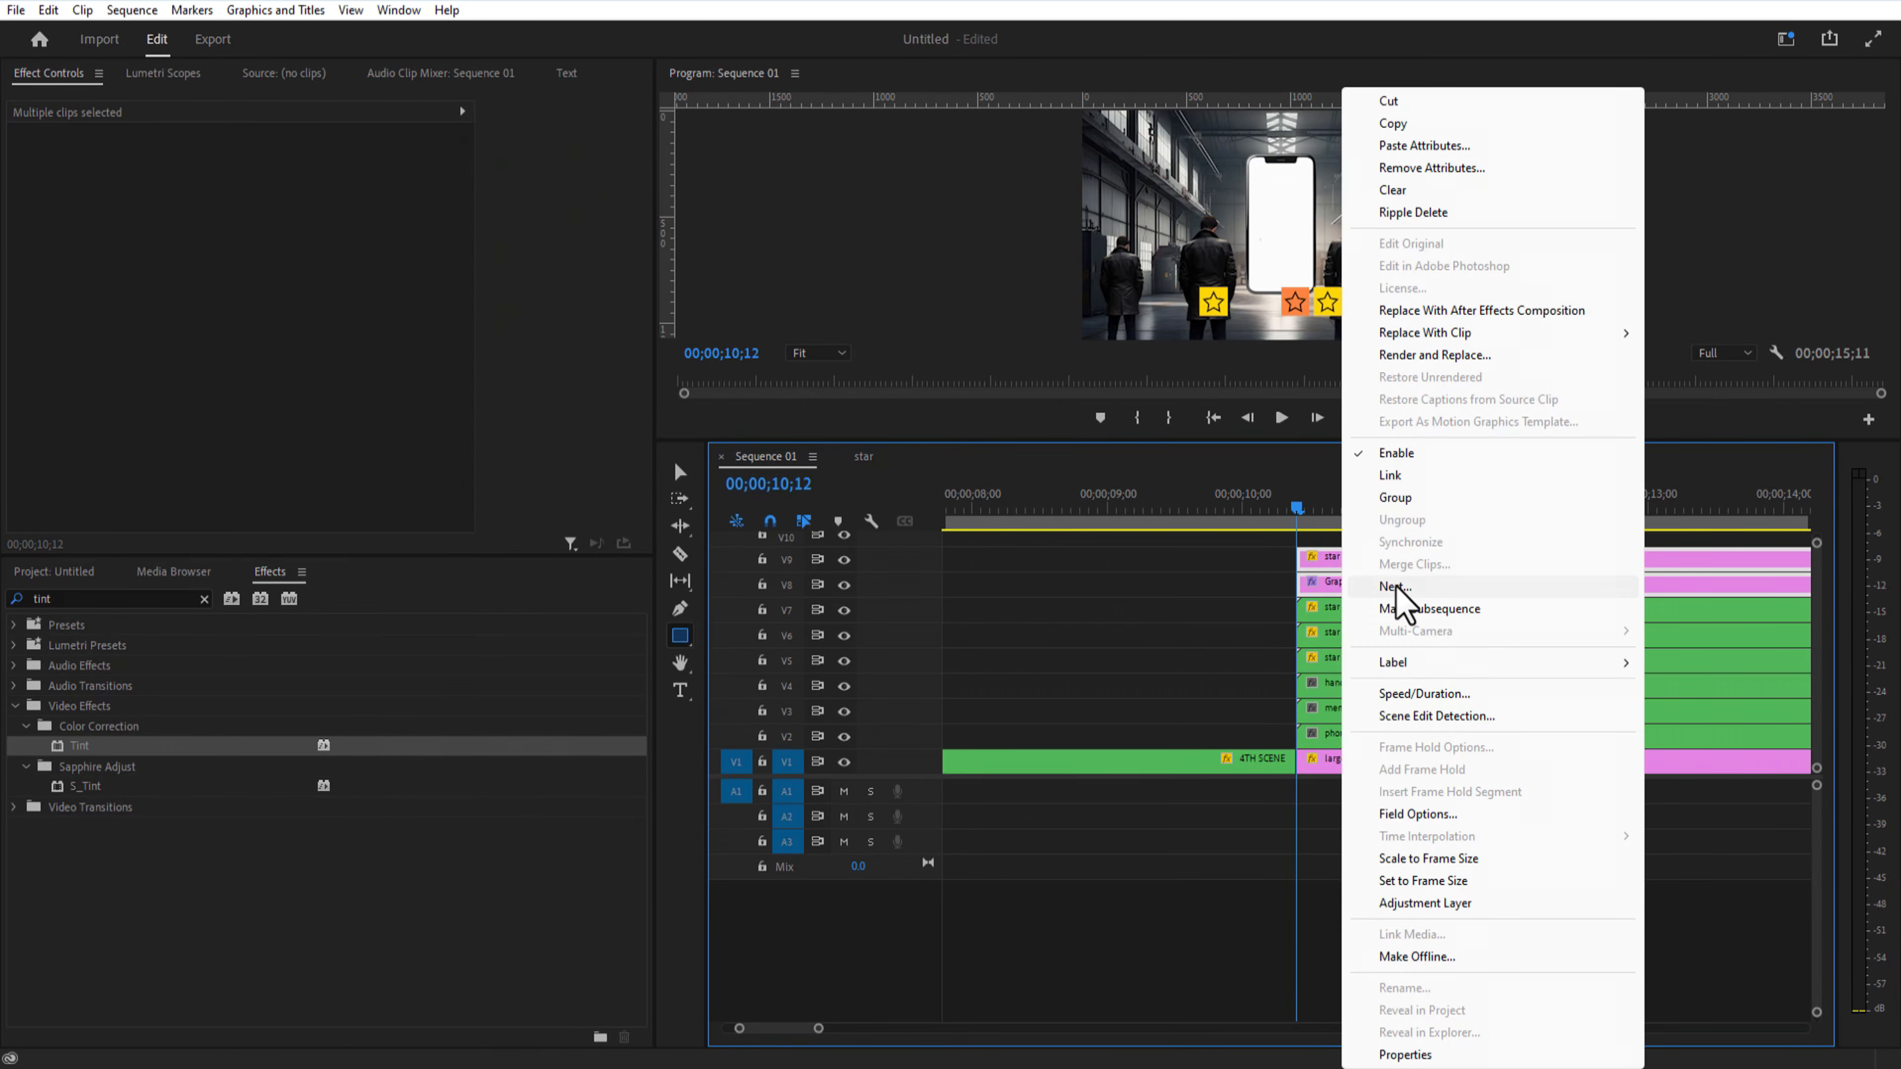
{"action": "left_click", "coordinate": [1381, 606]}
{"action": "type", "text": "star 4"}
{"action": "key", "text": "Return"}
{"action": "left_click", "coordinate": [1354, 587]}
{"action": "key", "text": "Right"}
{"action": "left_click_drag", "start_coordinate": [318, 178], "coordinate": [464, 178]}
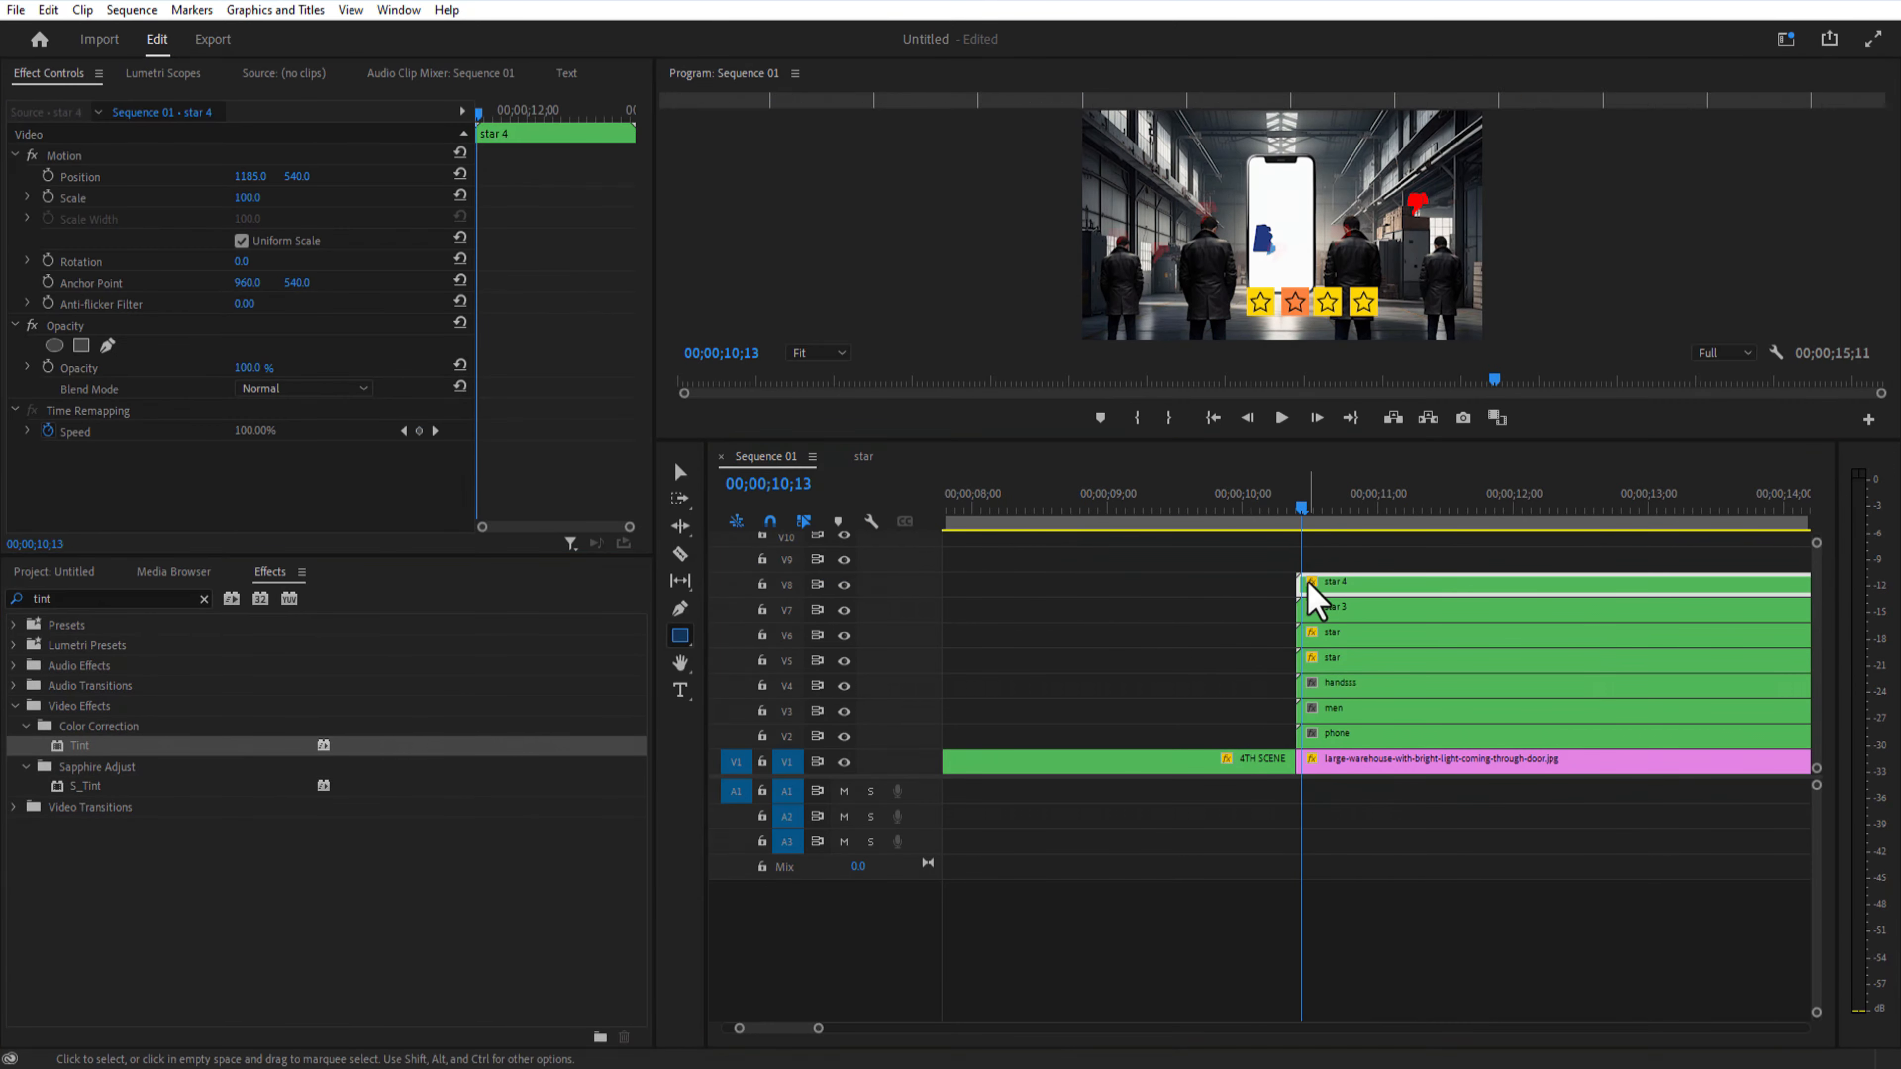
Step: In the star 4 nest, set the Graphic's Map White To colour to red and shift its Amount to Tint keyframes to start near 00;00;00;18
{"action": "double_click", "coordinate": [1309, 585]}
{"action": "left_click", "coordinate": [983, 567]}
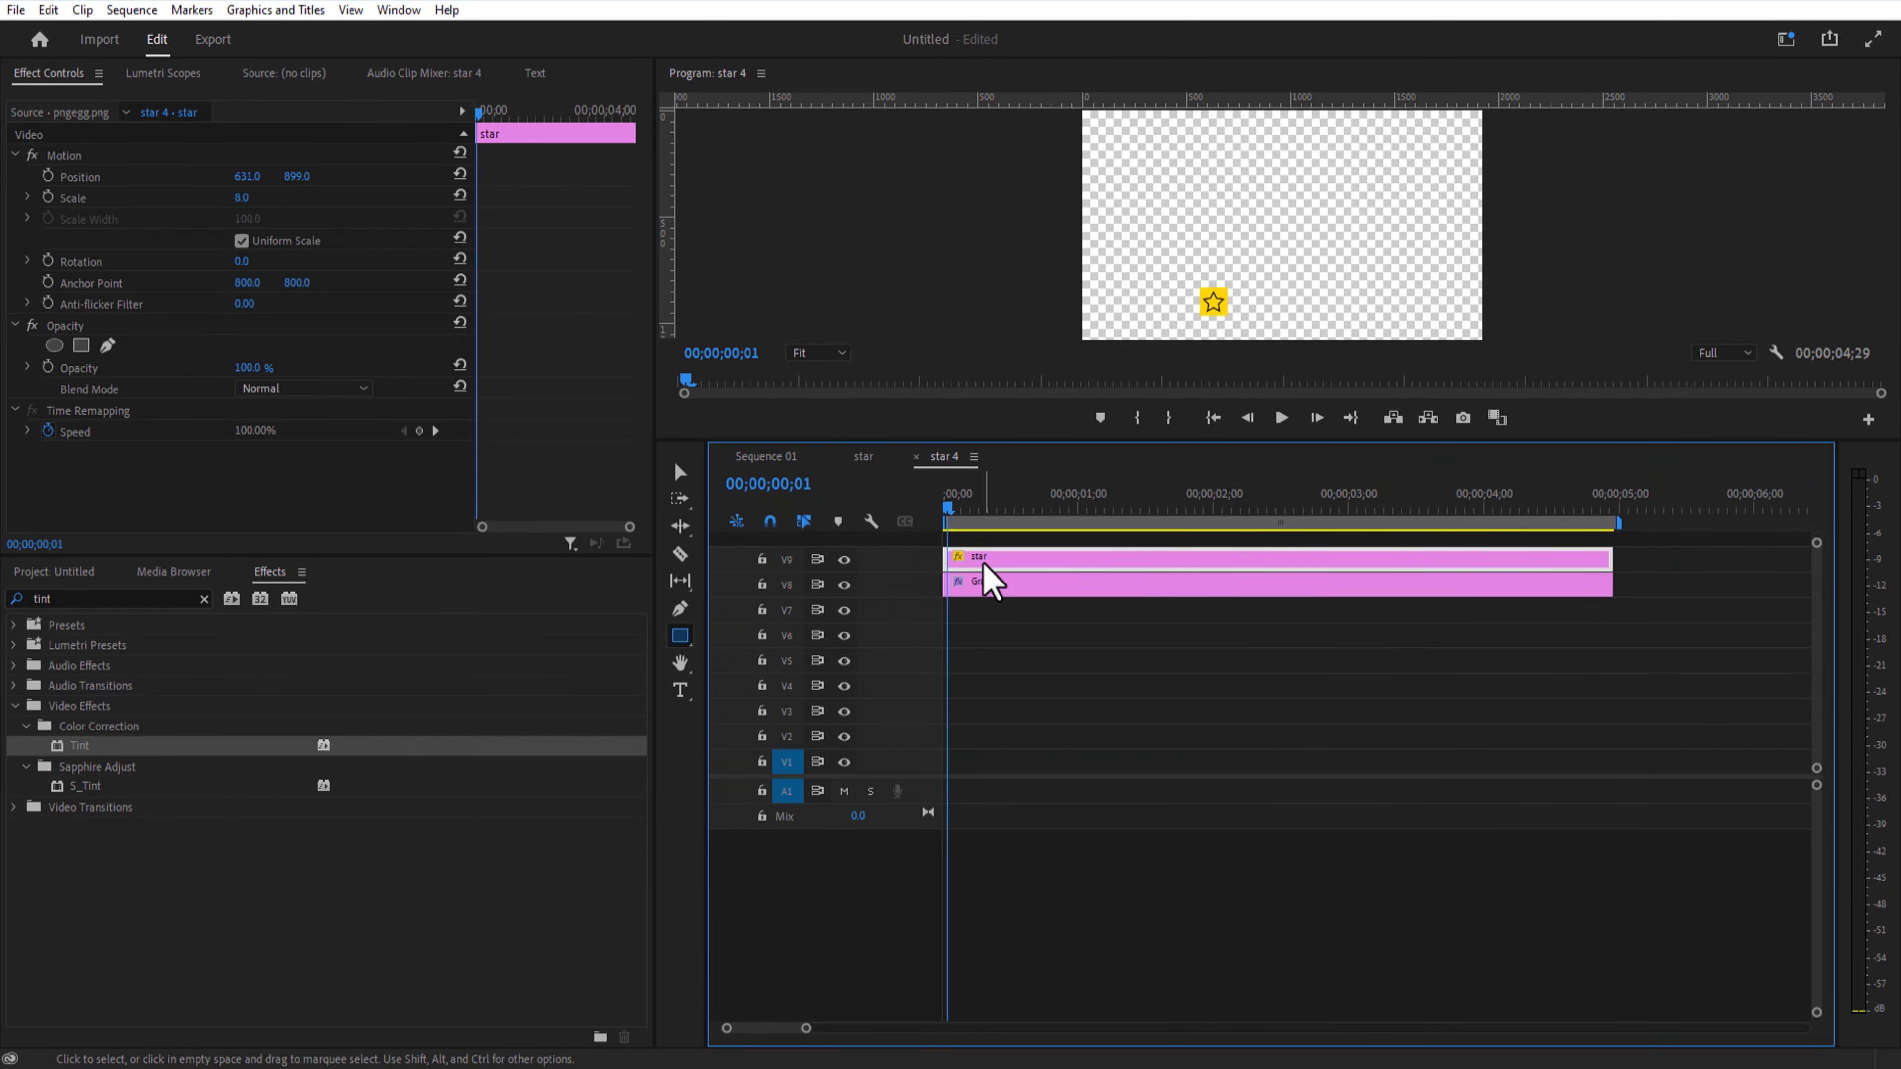
{"action": "left_click", "coordinate": [988, 585]}
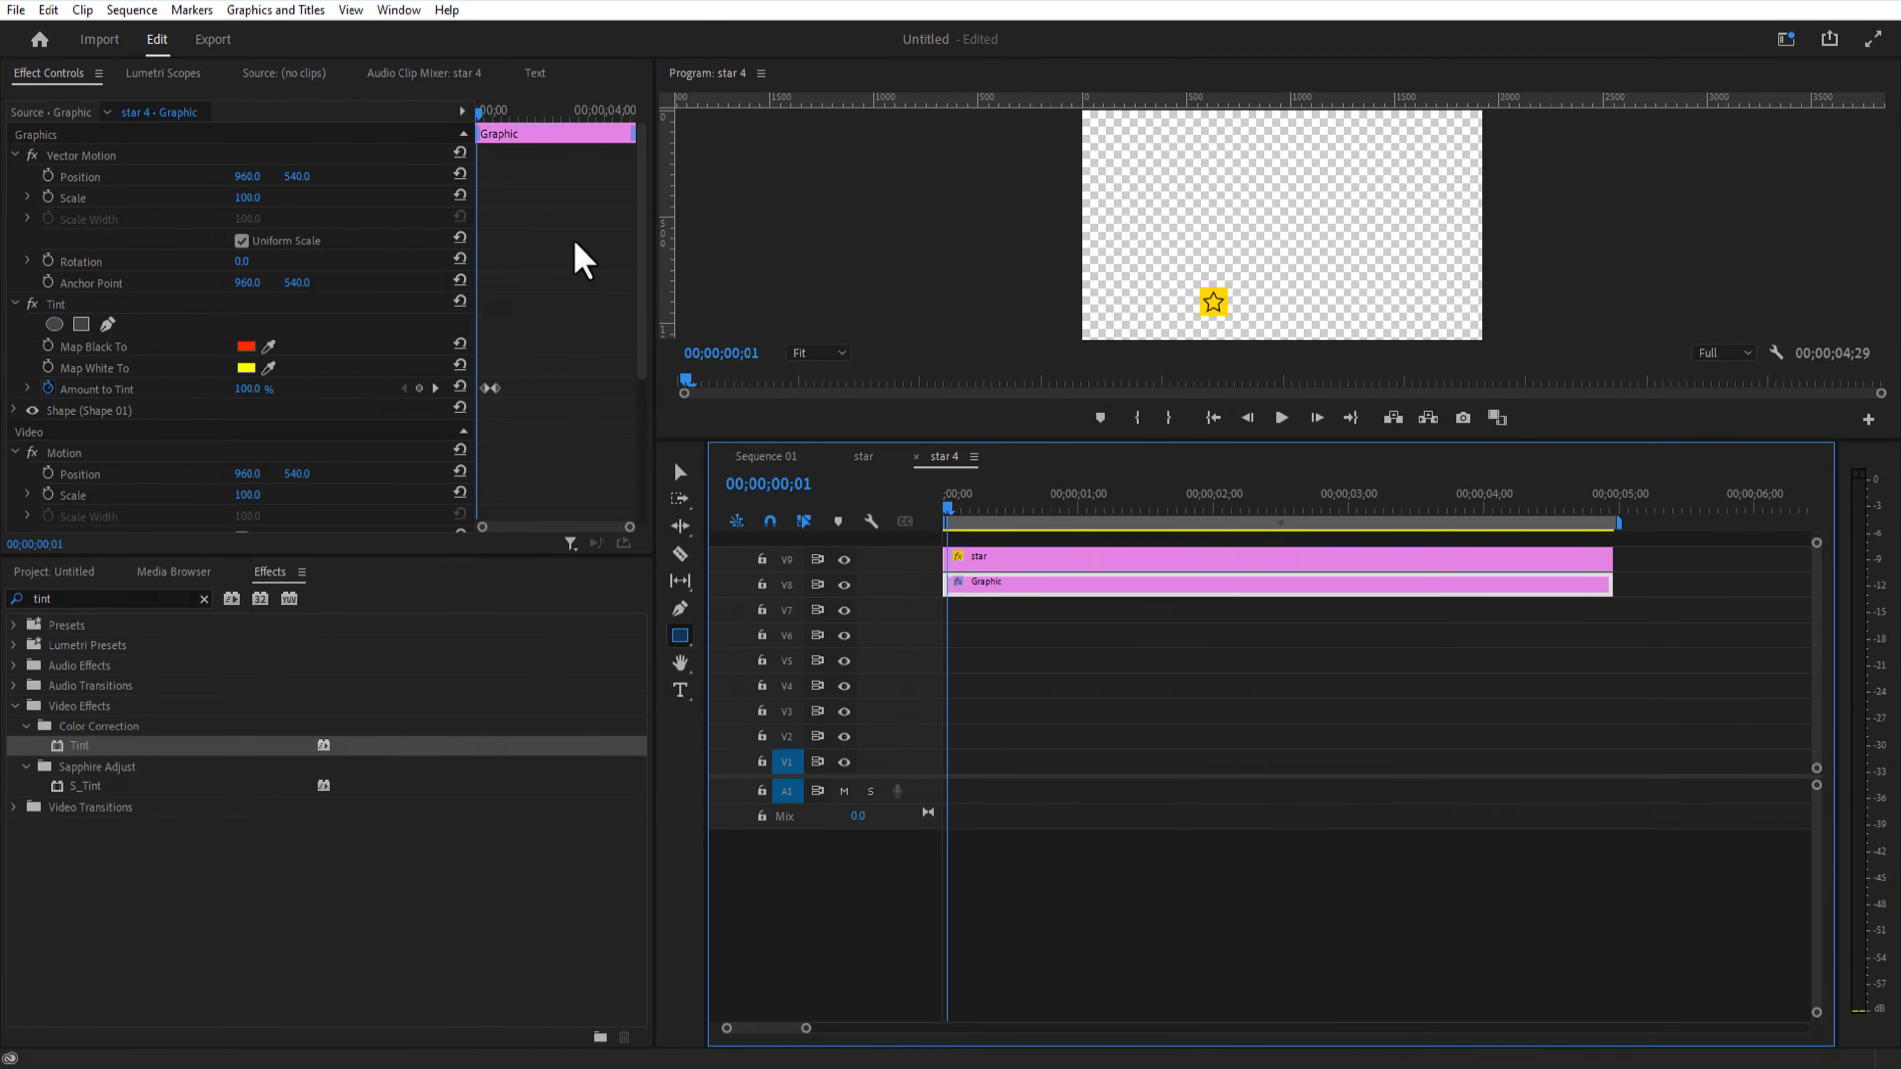
{"action": "left_click", "coordinate": [246, 368]}
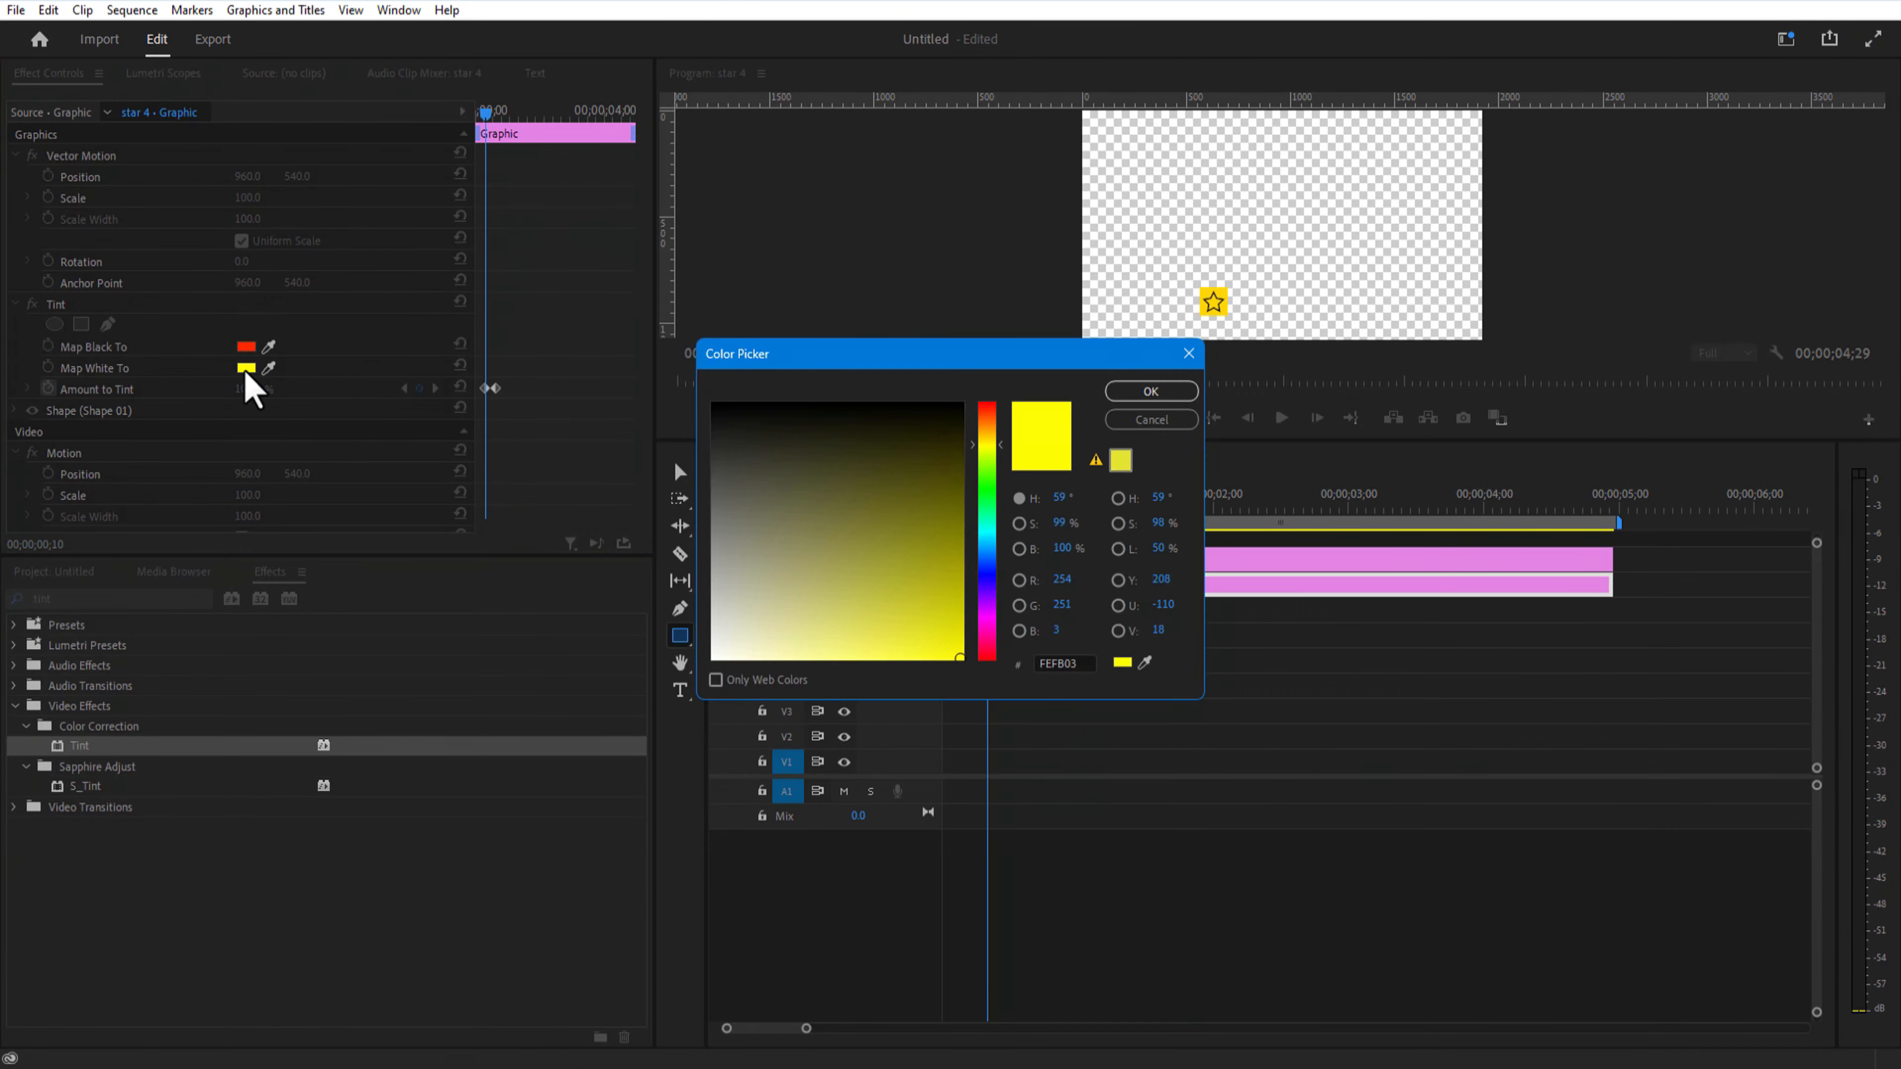
{"action": "left_click", "coordinate": [988, 406]}
{"action": "left_click", "coordinate": [1150, 391]}
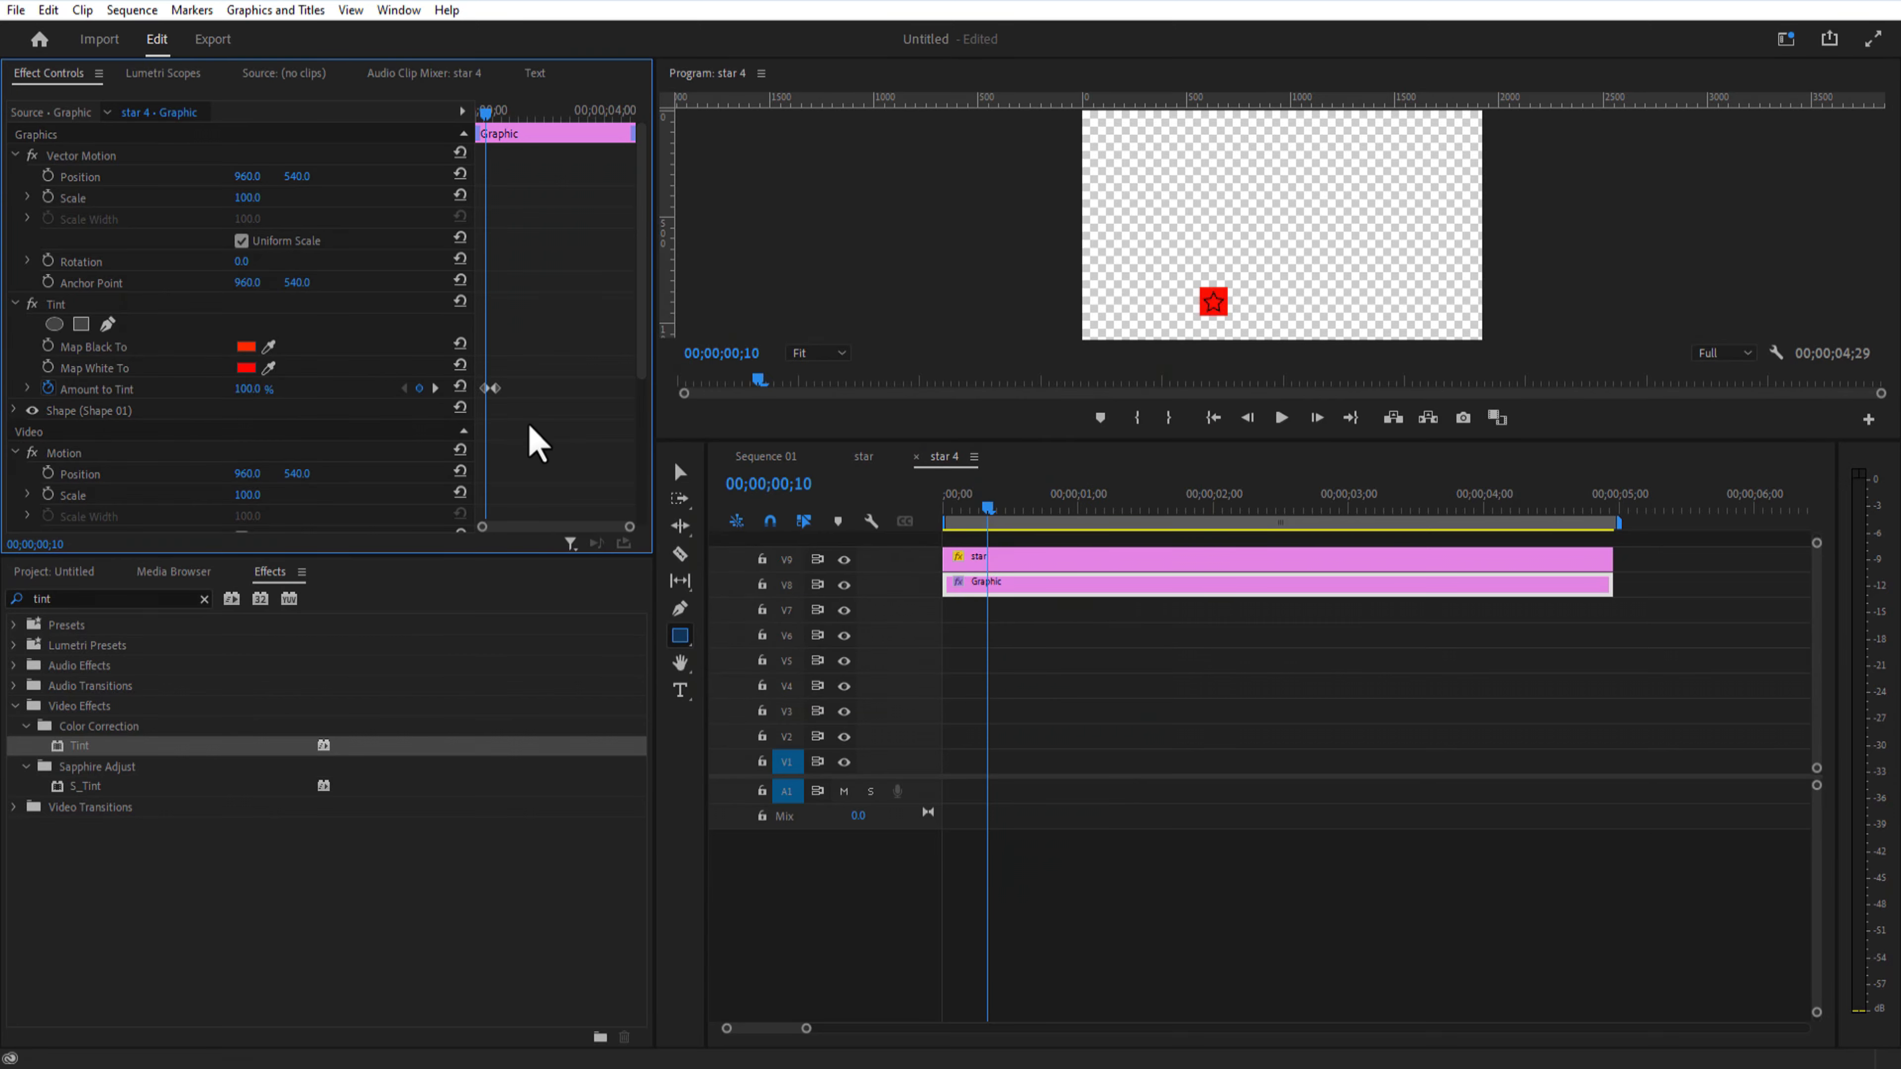
{"action": "left_click_drag", "start_coordinate": [488, 217], "coordinate": [494, 129]}
{"action": "left_click_drag", "start_coordinate": [486, 389], "coordinate": [494, 390]}
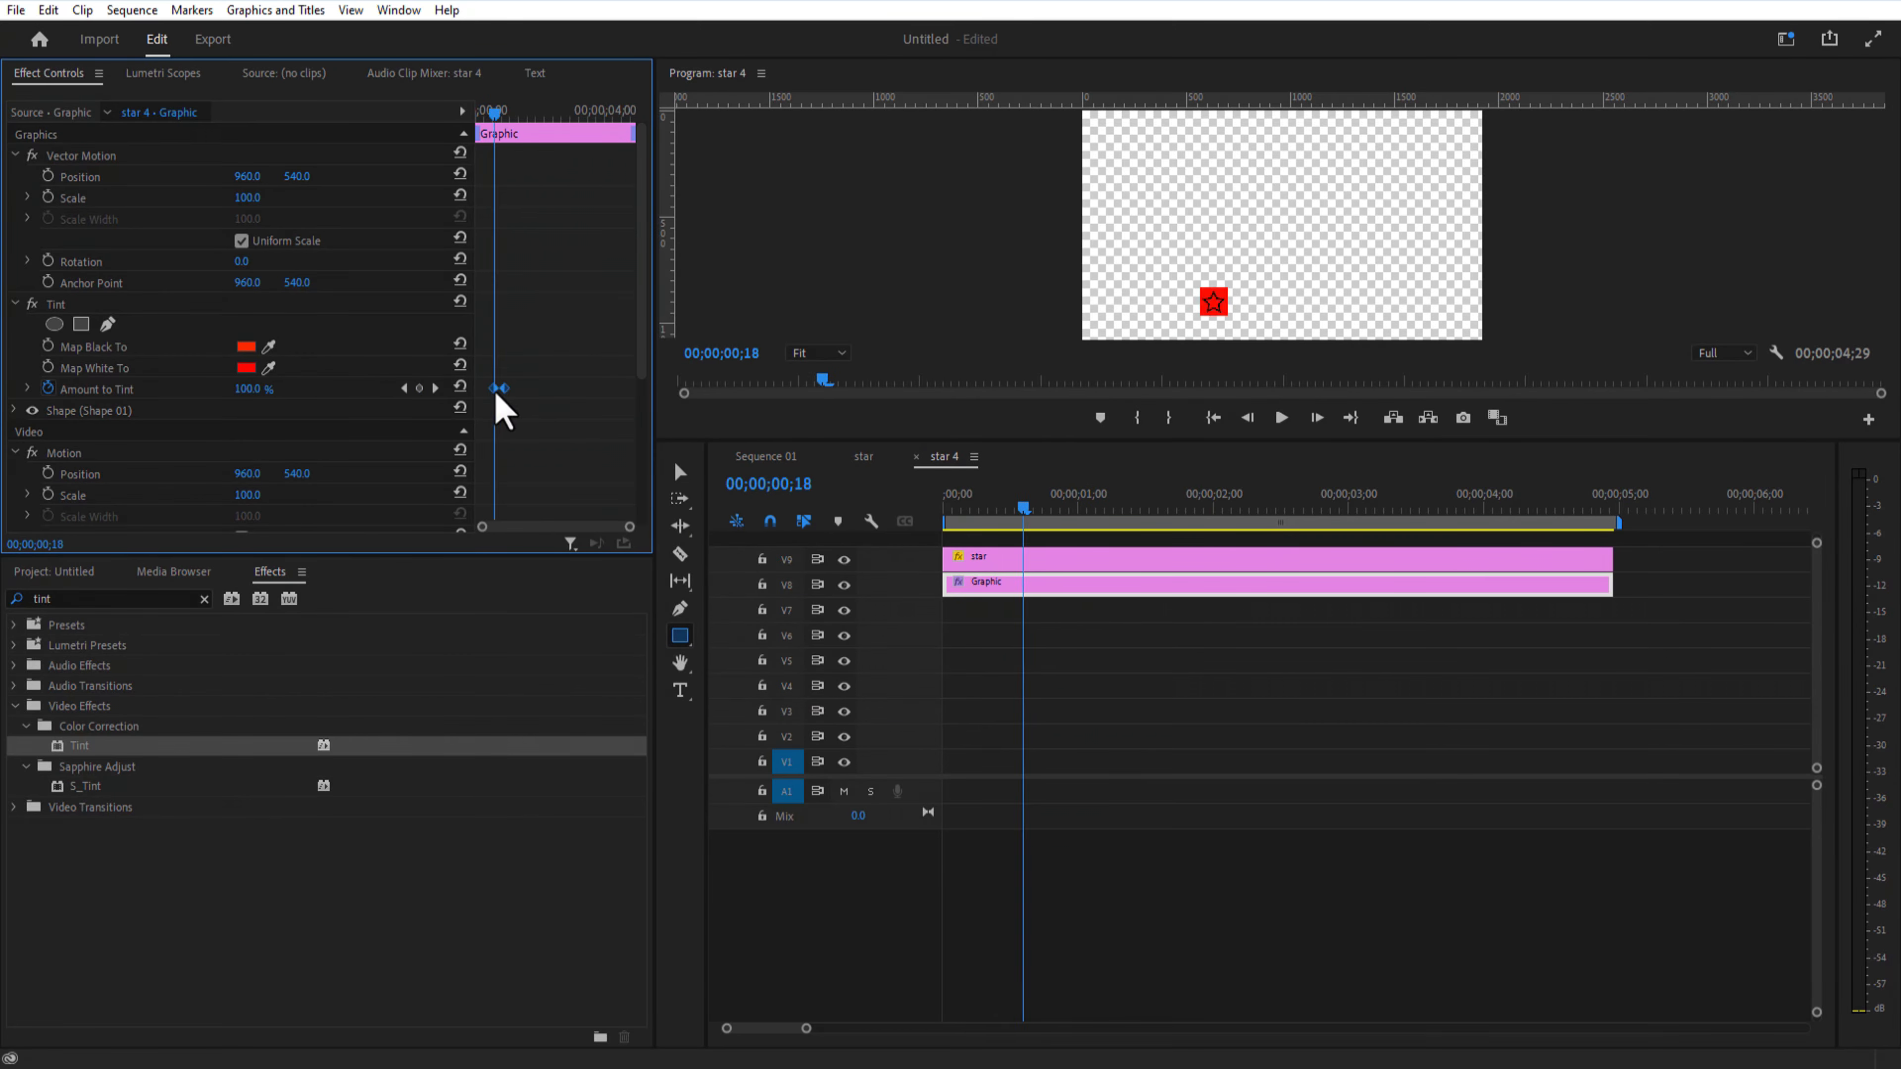
Step: Duplicate star 4 onto the track above in Sequence 01, and shift the copy horizontally to form the first square of the row
{"action": "left_click", "coordinate": [768, 457]}
{"action": "left_click", "coordinate": [1382, 495]}
{"action": "left_click_drag", "start_coordinate": [1344, 585], "coordinate": [1341, 567], "text": "alt"}
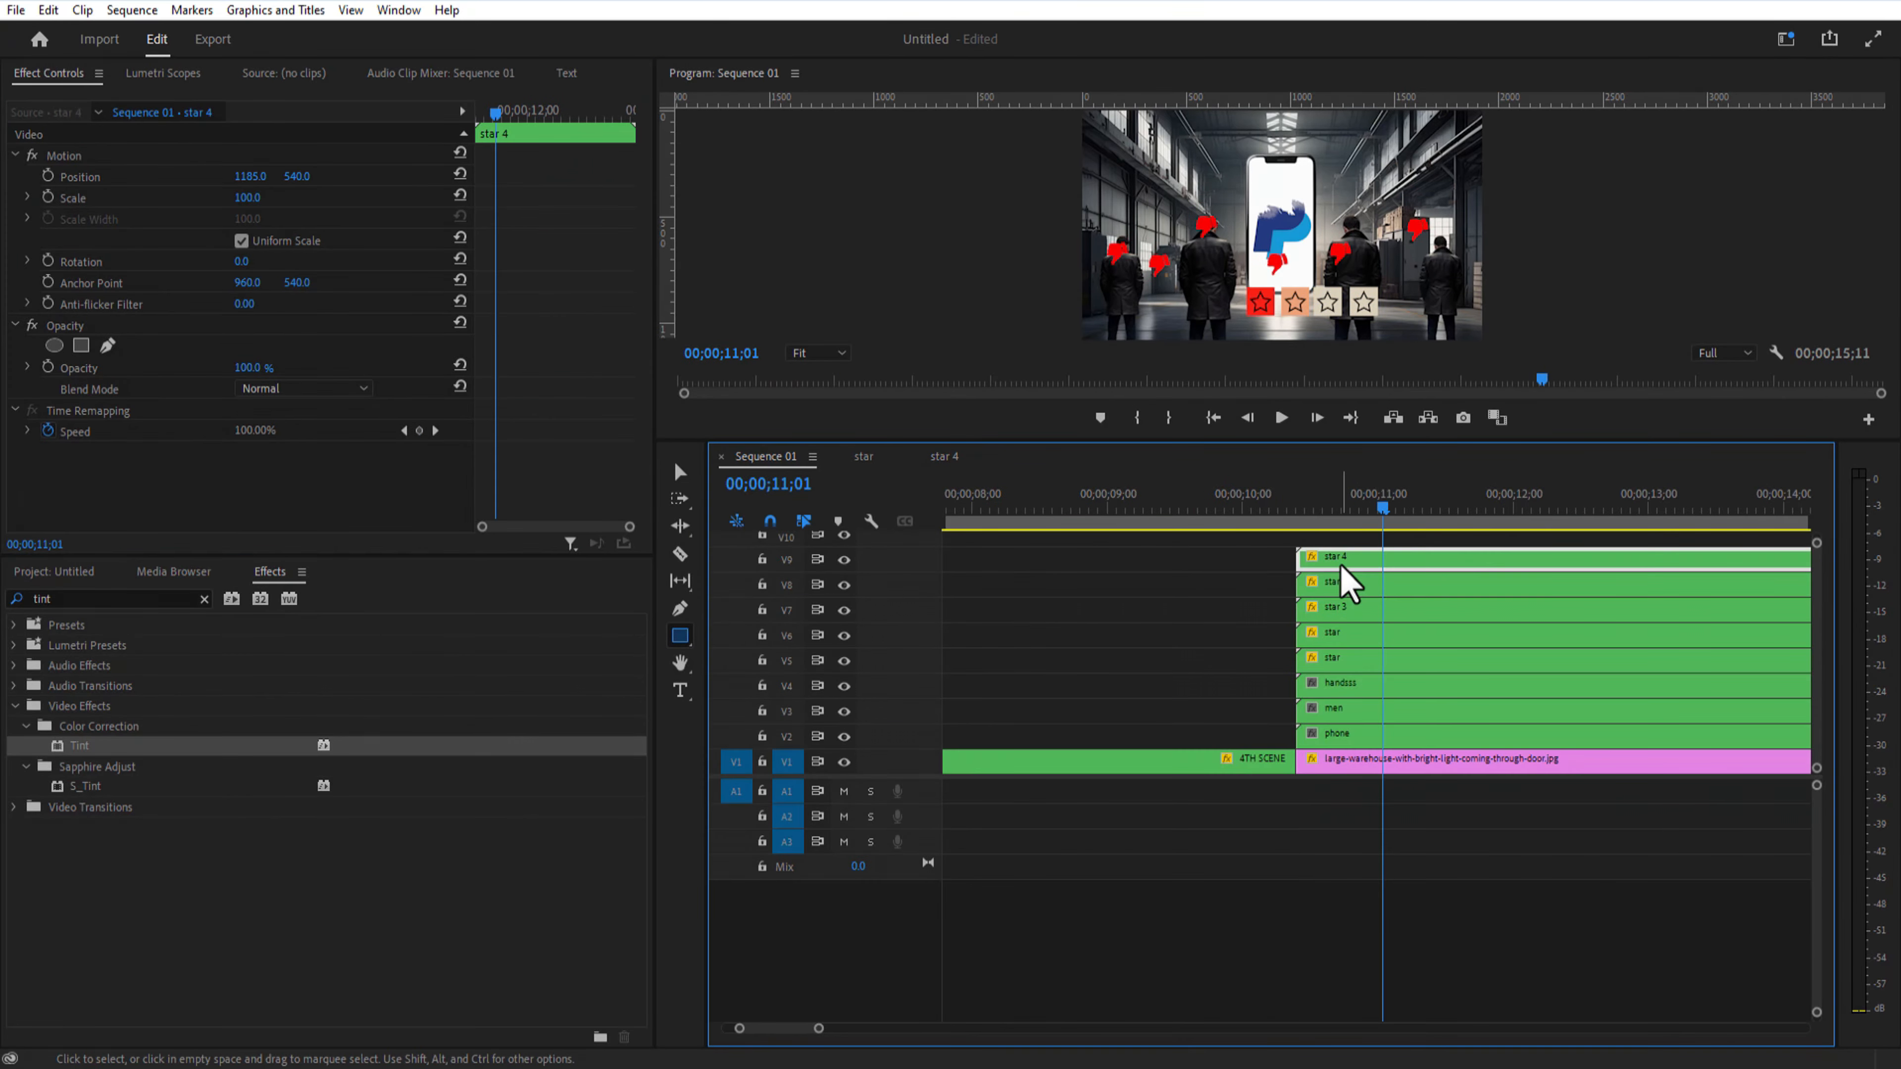
{"action": "left_click_drag", "start_coordinate": [251, 177], "coordinate": [187, 177]}
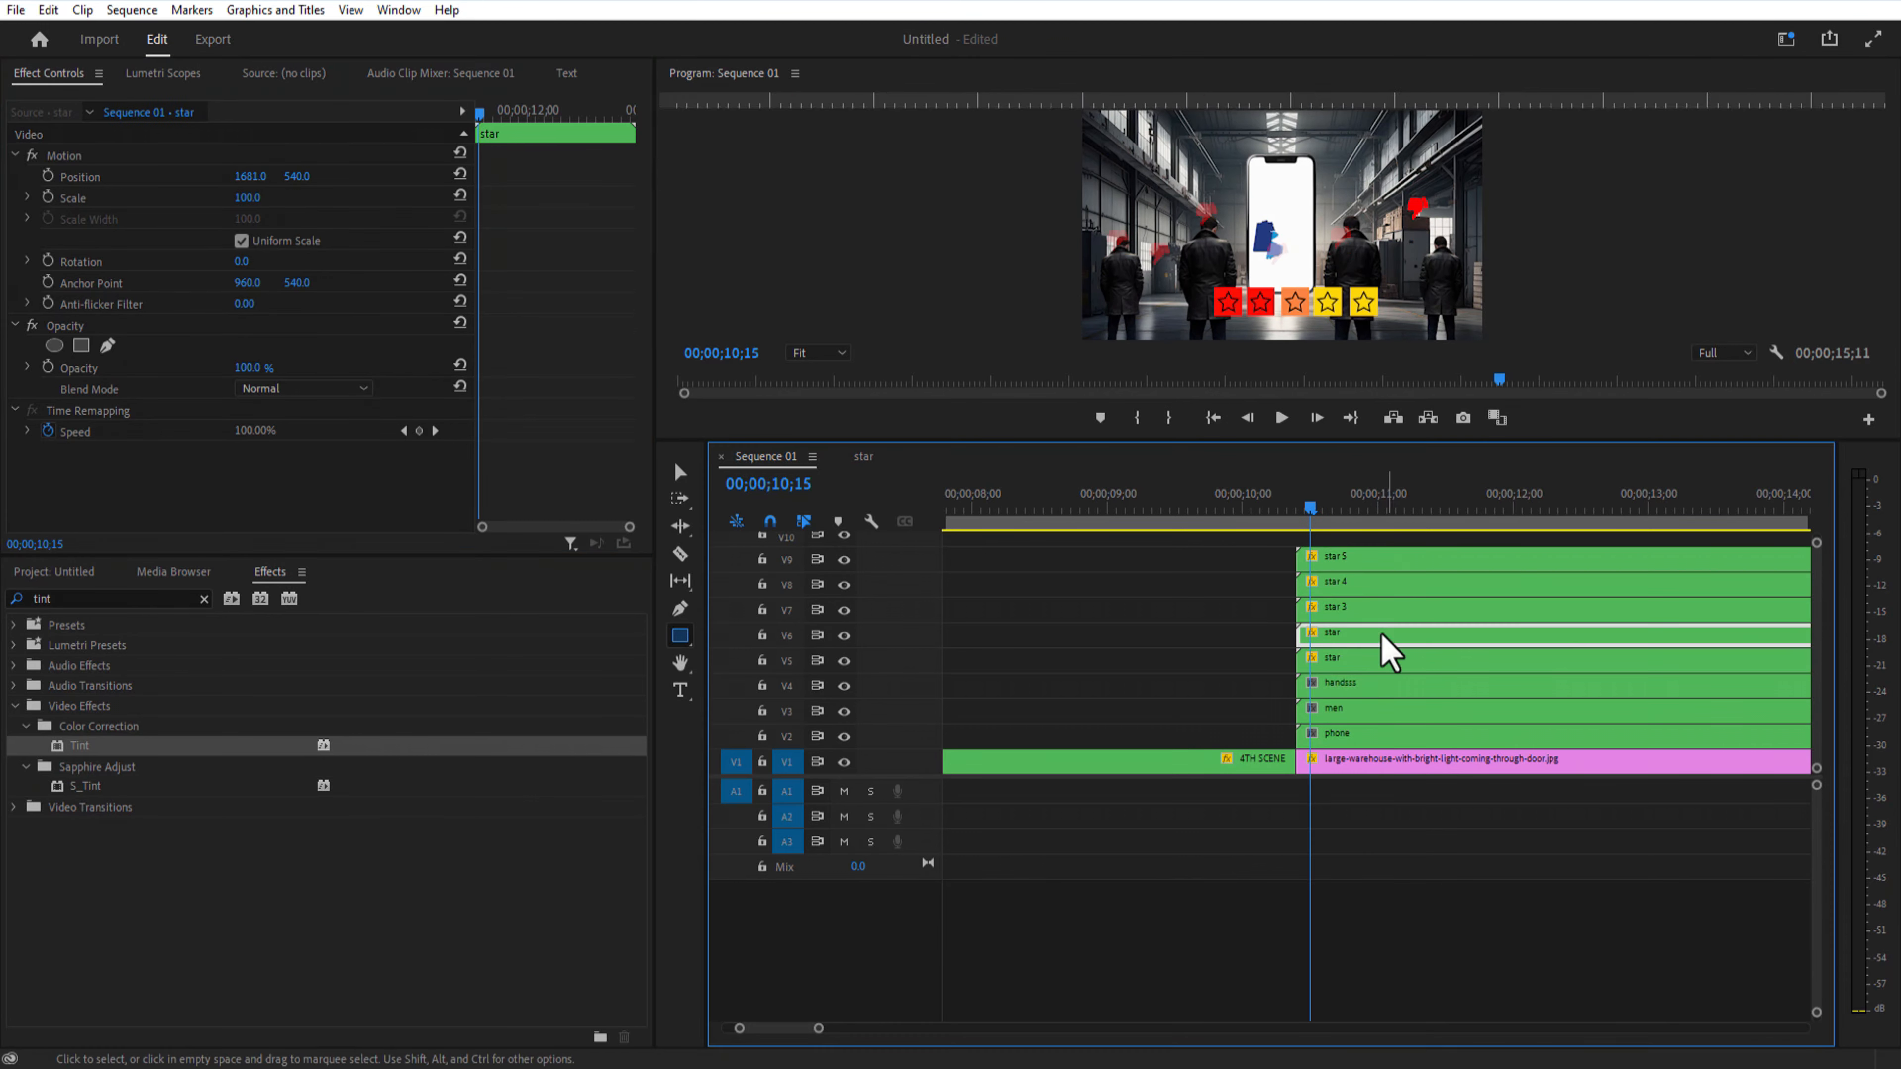
Step: In the star 3 nest, keyframe the Graphic's tint colours at 00;00;00;00 and set Map Black To to yellow (E1FB02)
{"action": "double_click", "coordinate": [1350, 617]}
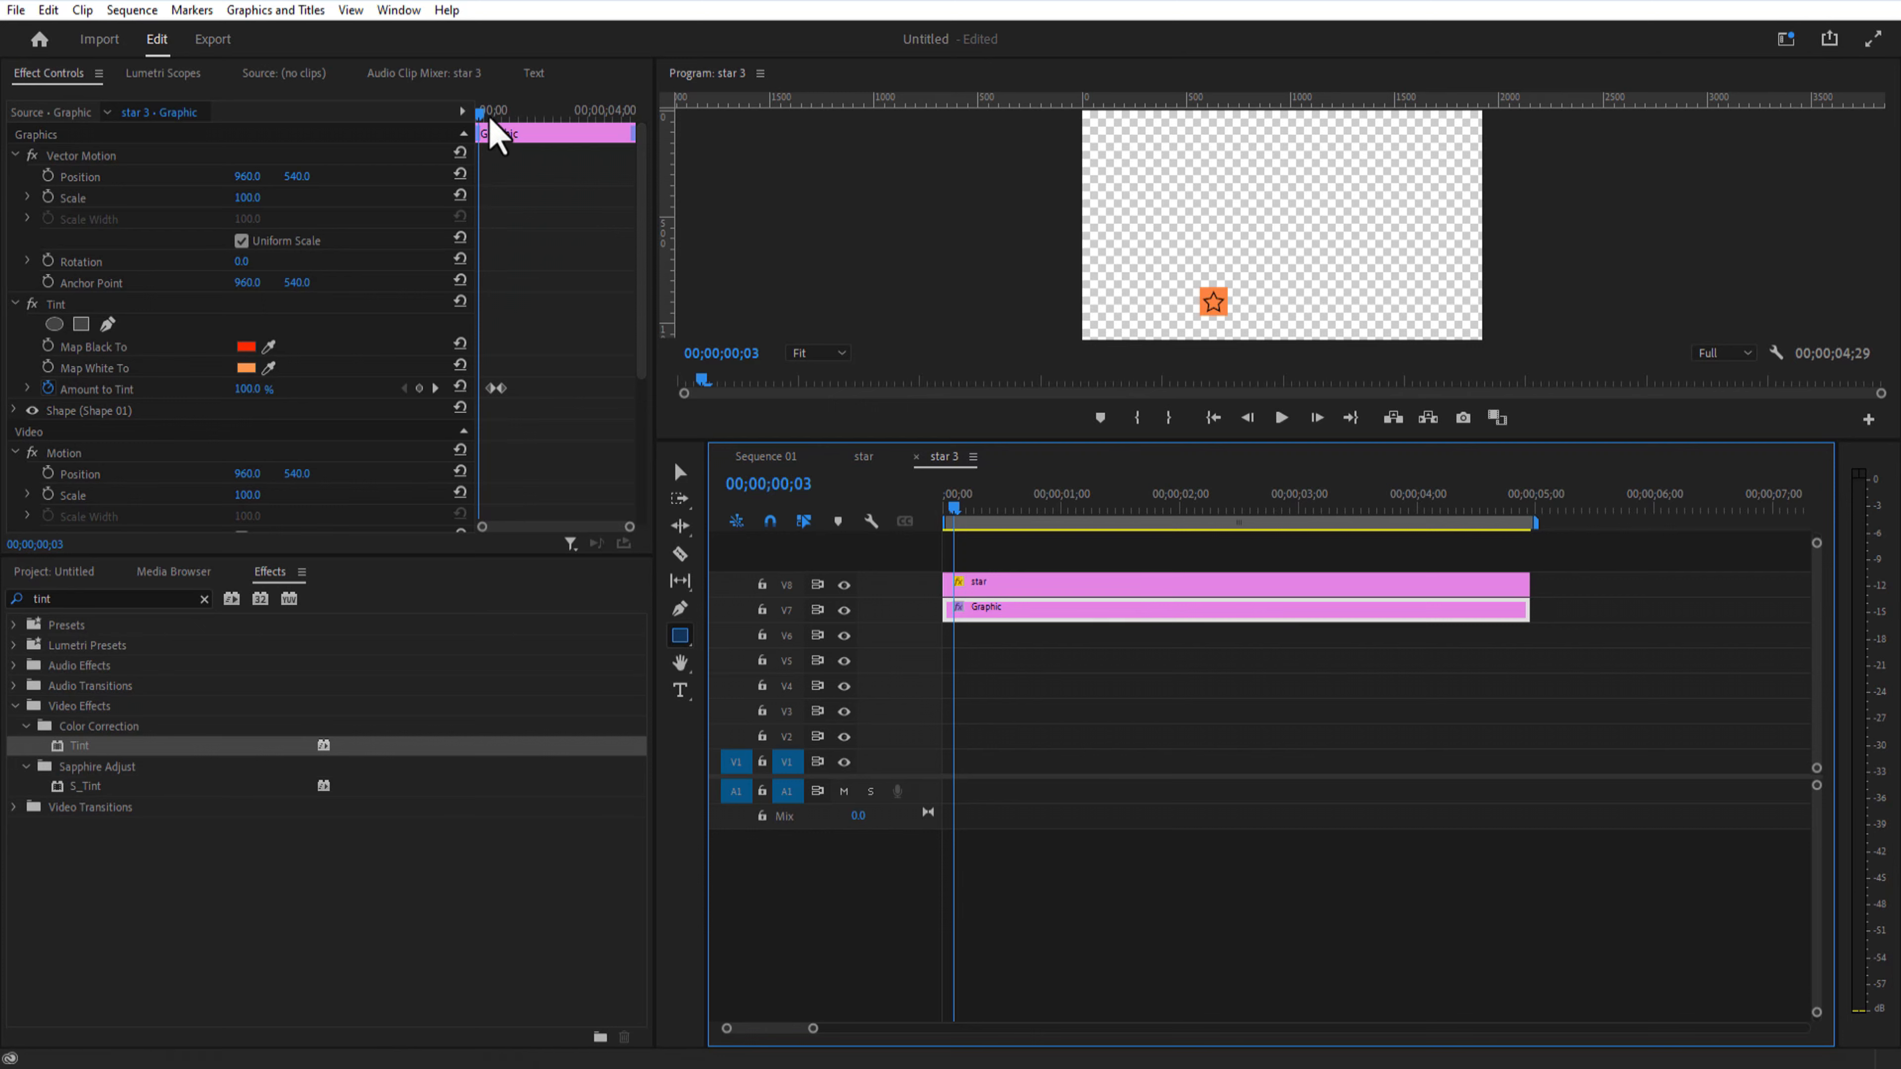
{"action": "left_click_drag", "start_coordinate": [489, 118], "coordinate": [480, 116]}
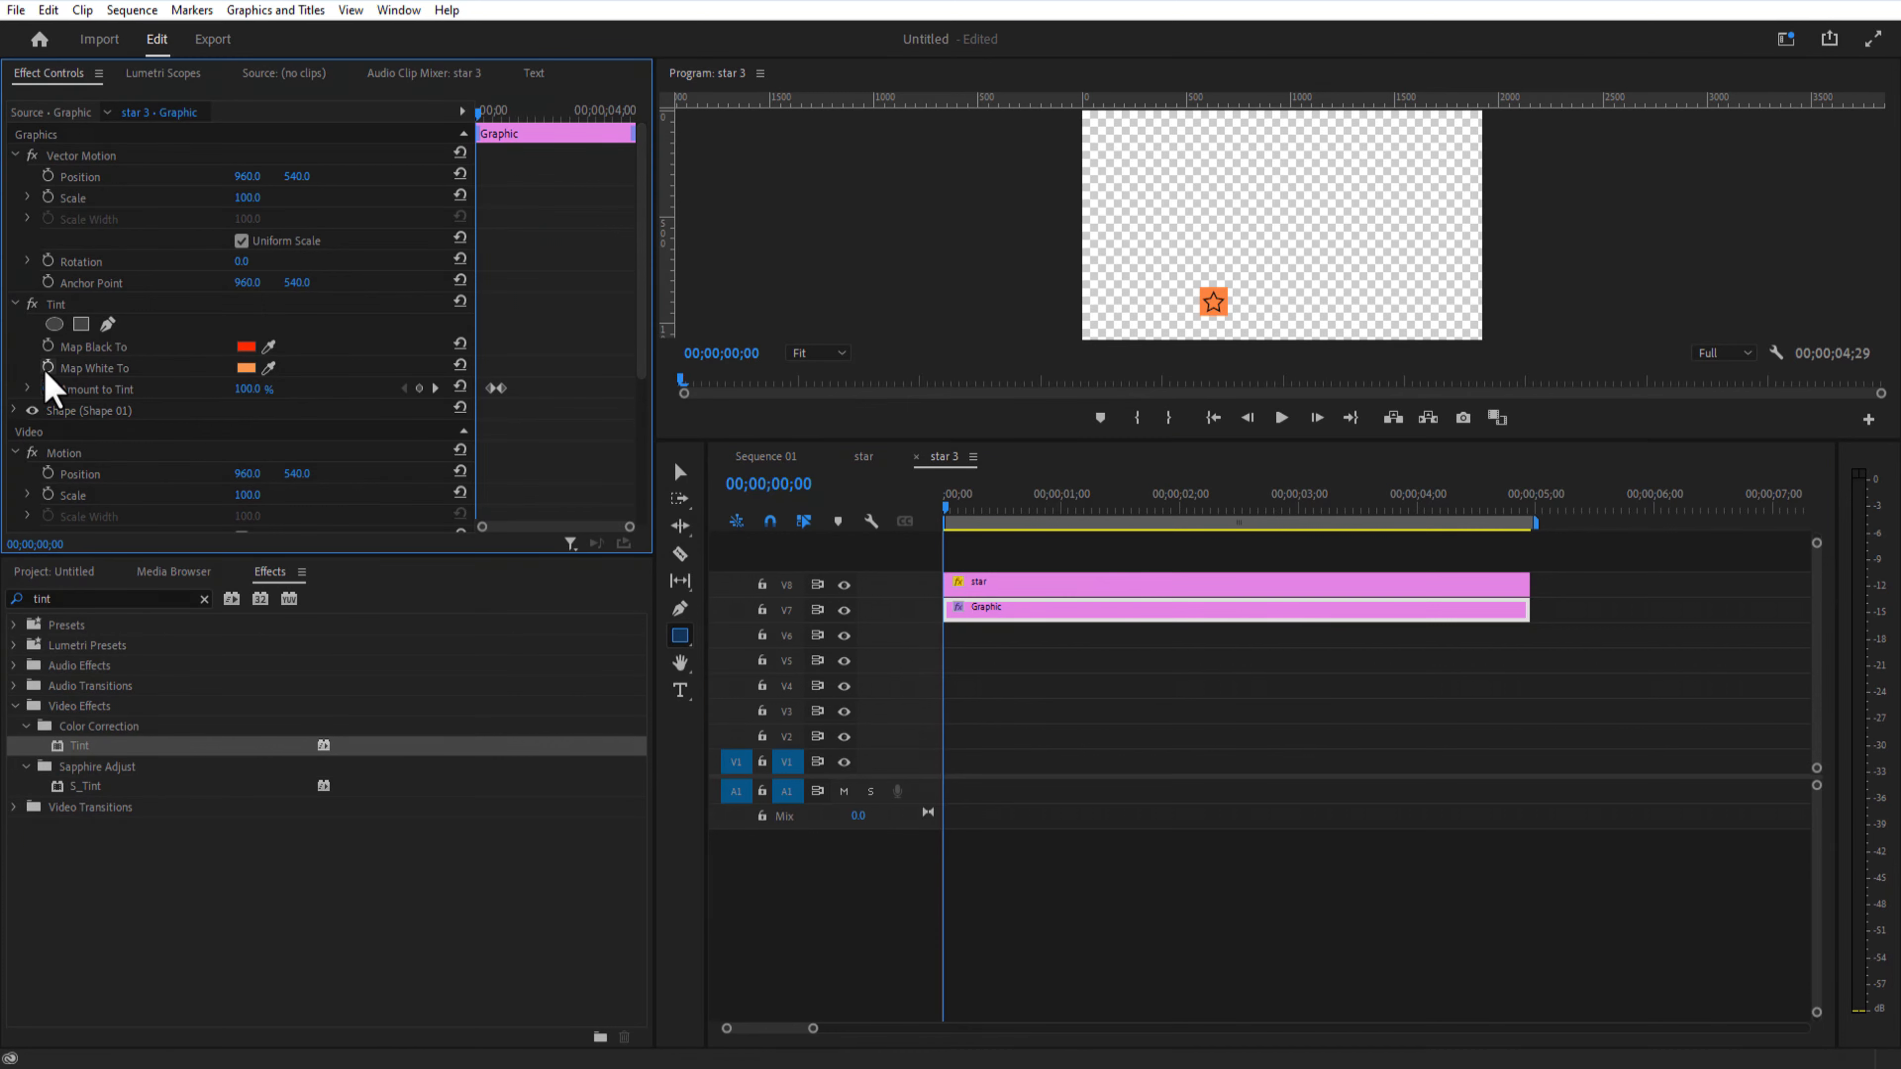
{"action": "left_click", "coordinate": [246, 346]}
{"action": "left_click", "coordinate": [988, 449]}
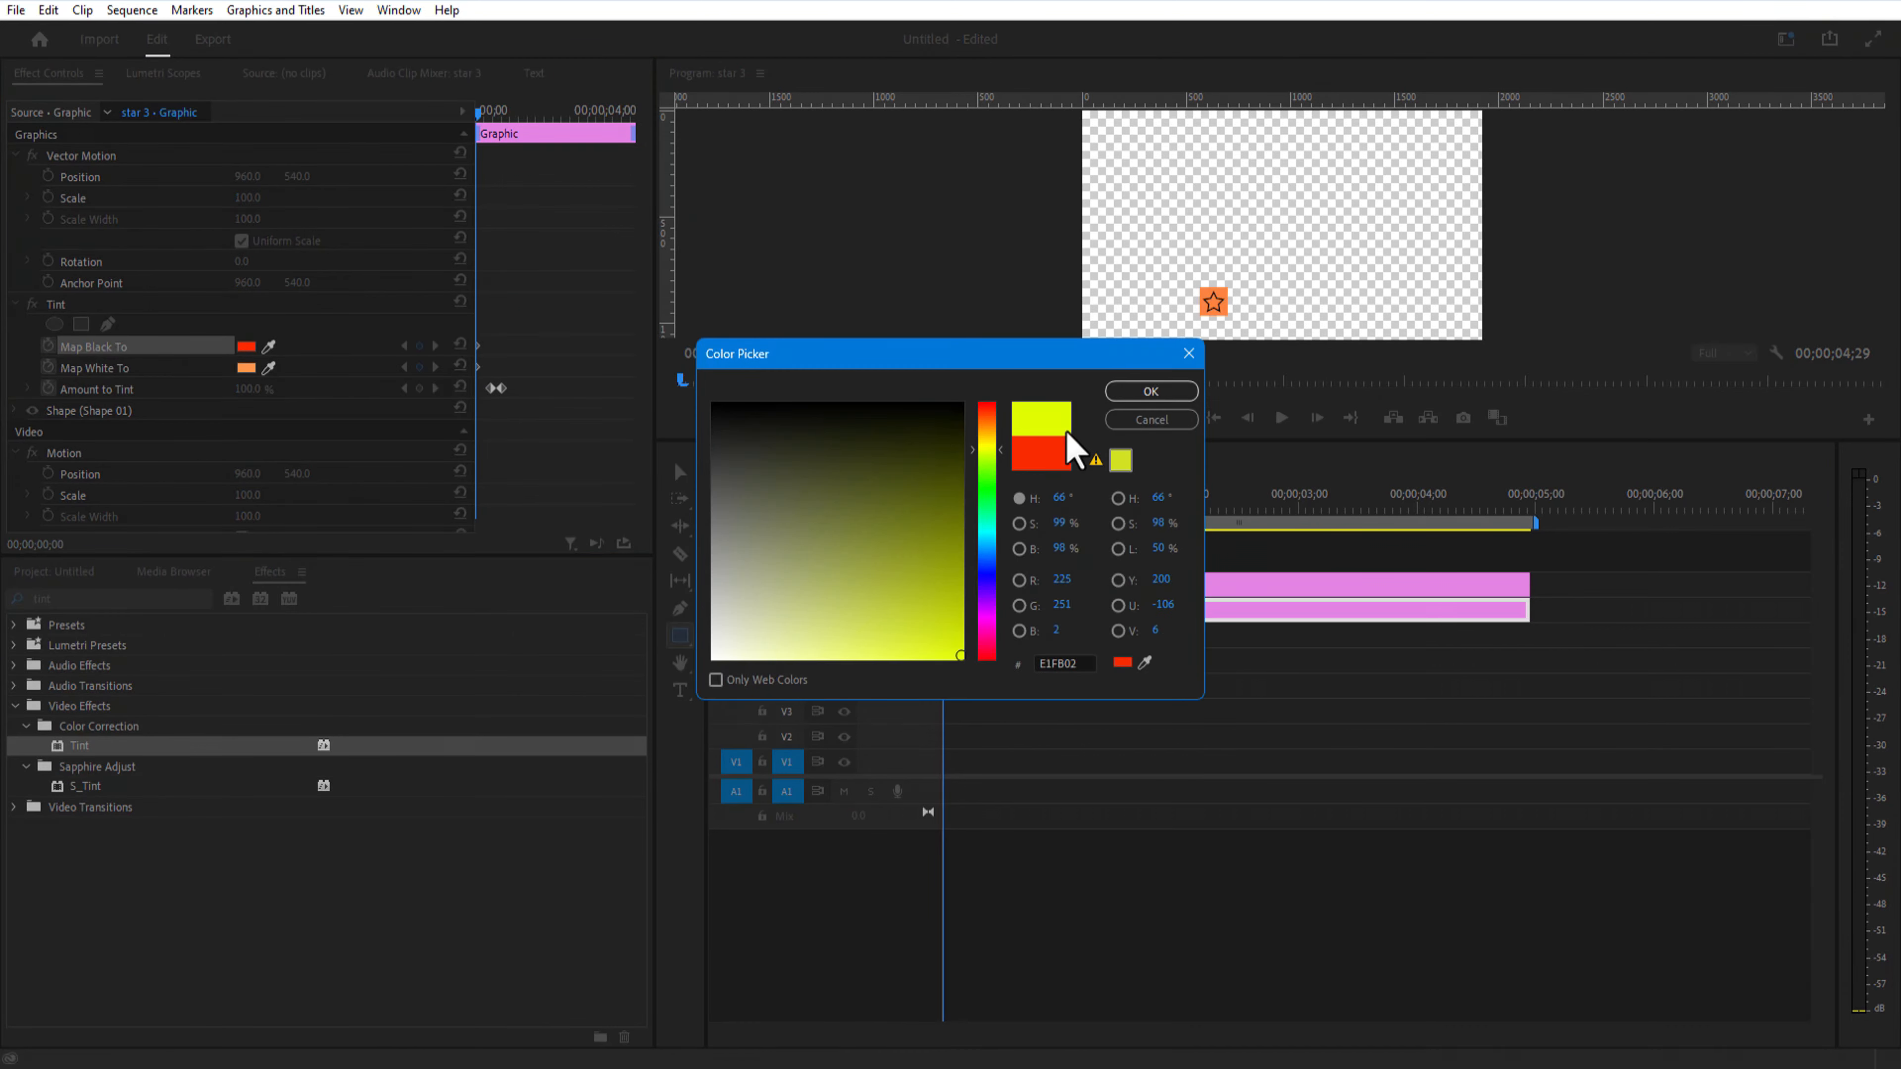
{"action": "key", "text": "Return"}
Step: Add tint colour keyframes near 00;00;00;12 in star 3, and set Map White To to yellow at 00;00;00;00
{"action": "key", "text": "space"}
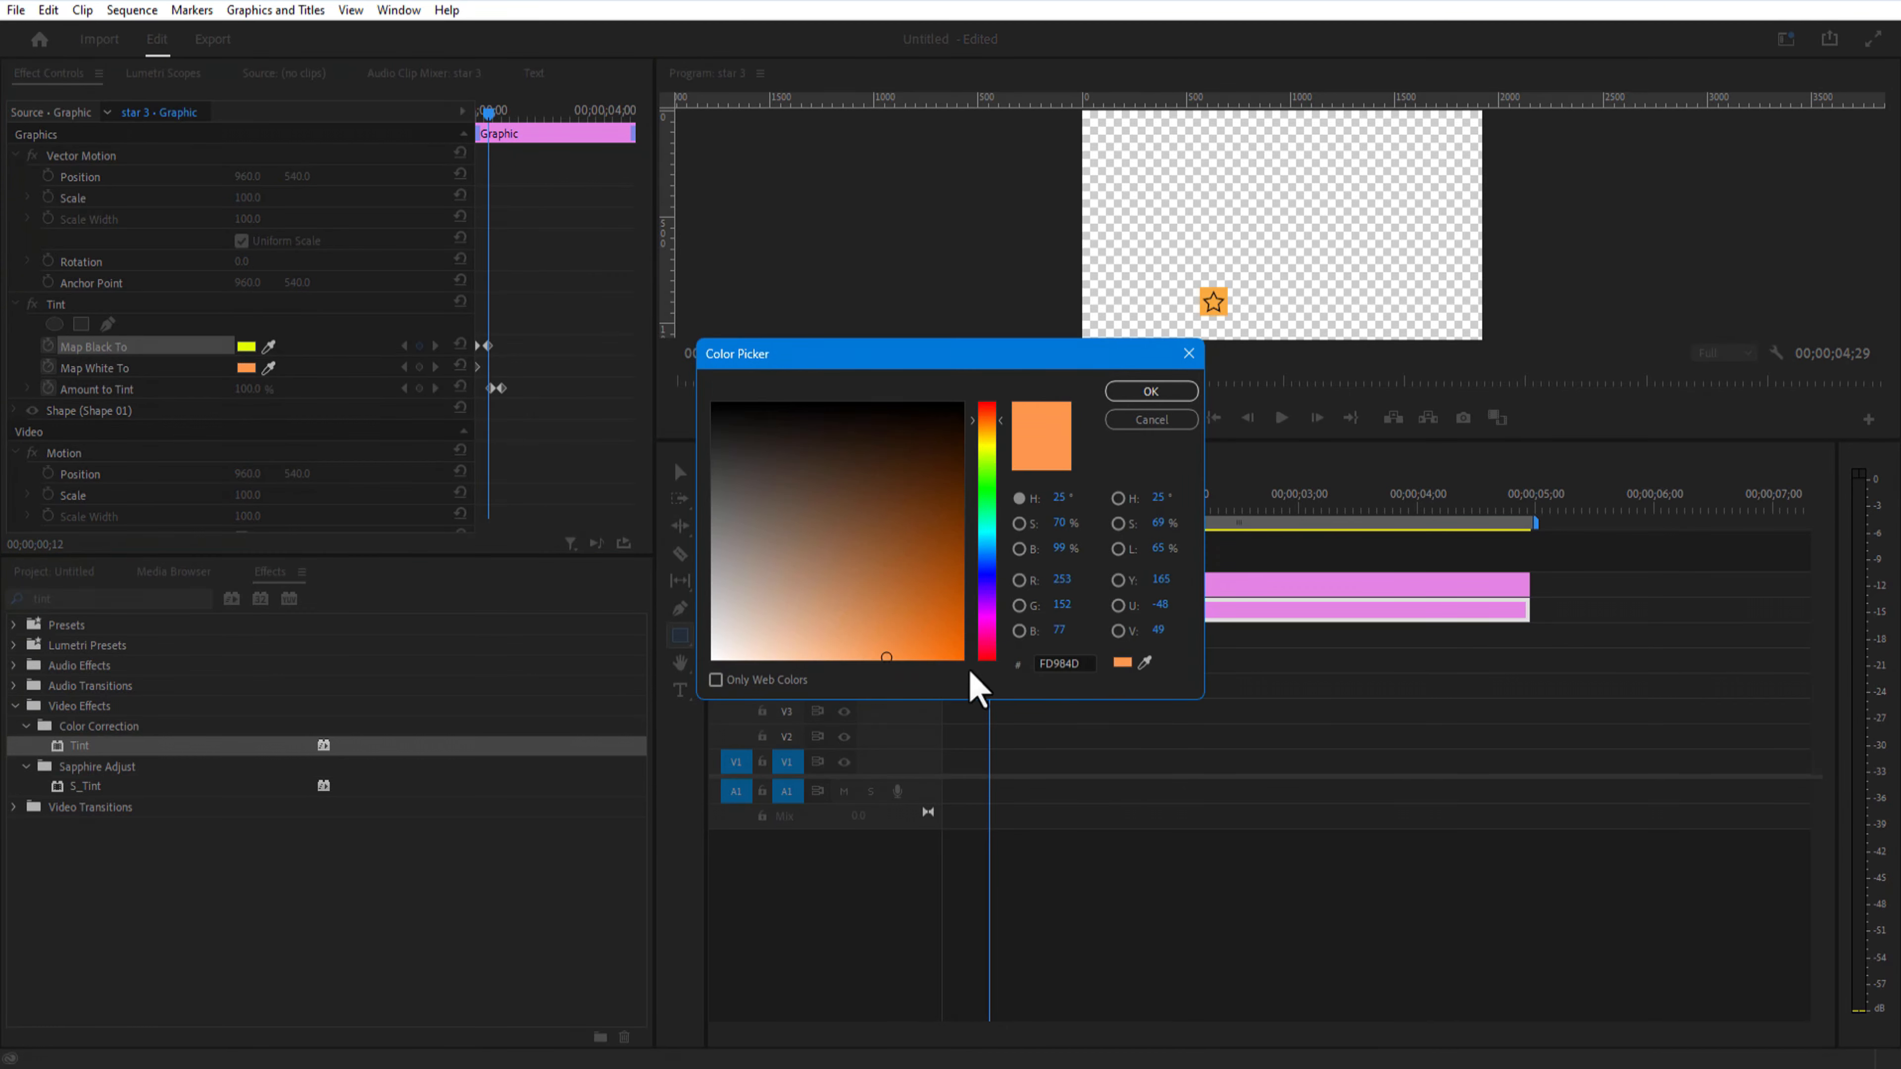
{"action": "left_click_drag", "start_coordinate": [972, 660], "coordinate": [988, 449]}
{"action": "left_click", "coordinate": [1151, 419]}
{"action": "left_click", "coordinate": [470, 119]}
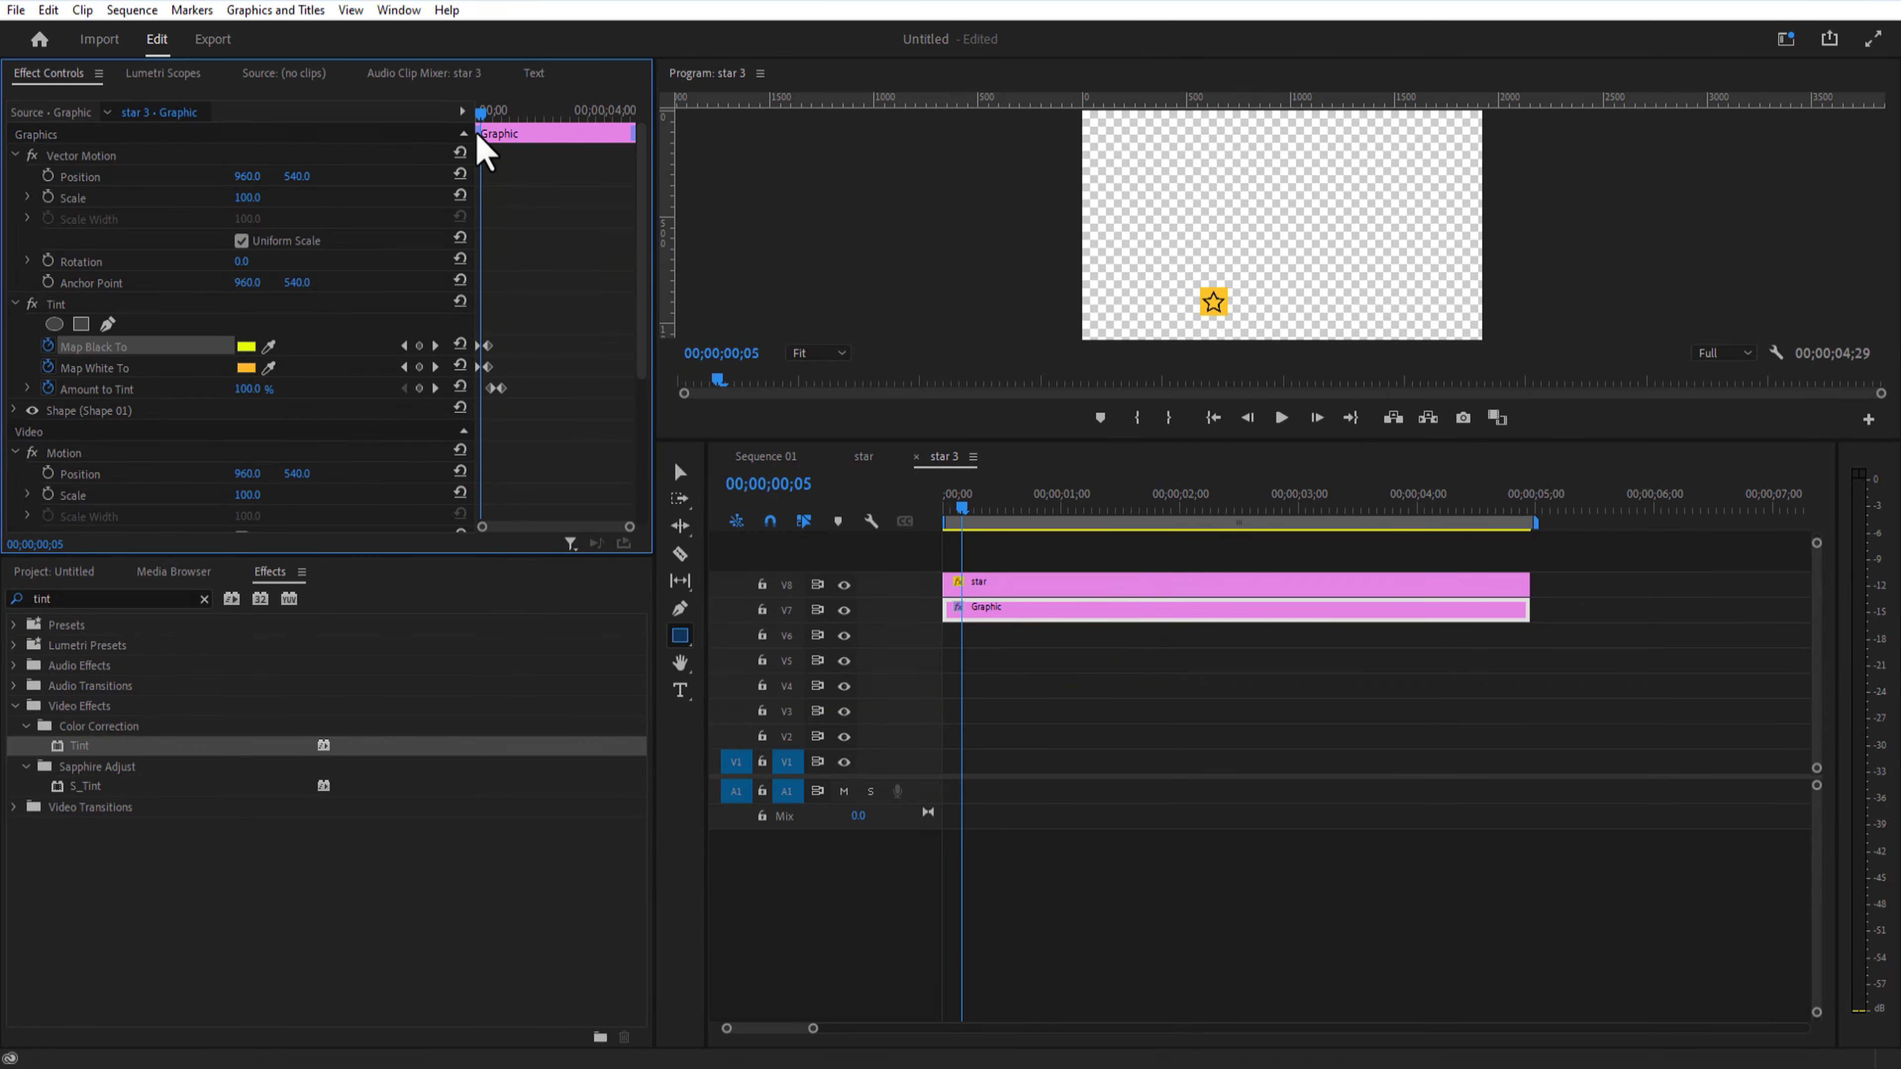
{"action": "left_click", "coordinate": [246, 366]}
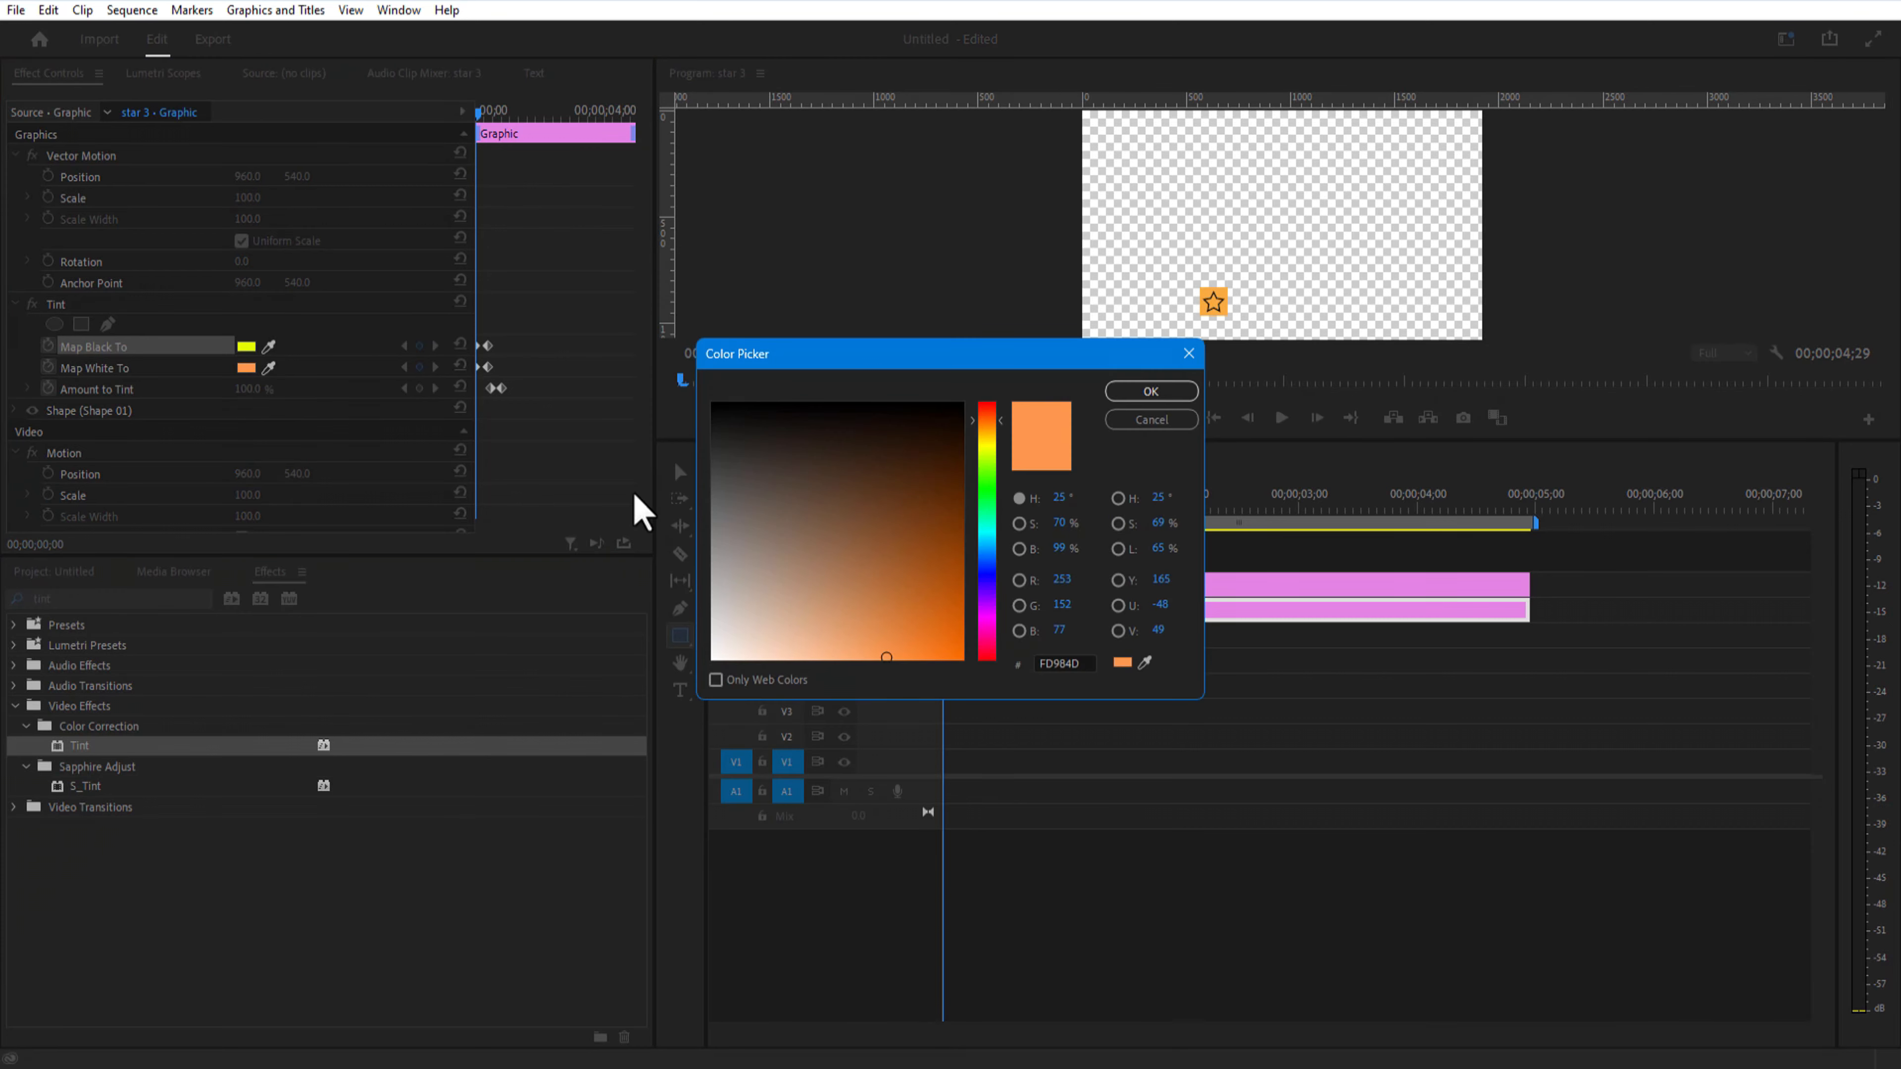
{"action": "left_click", "coordinate": [989, 440]}
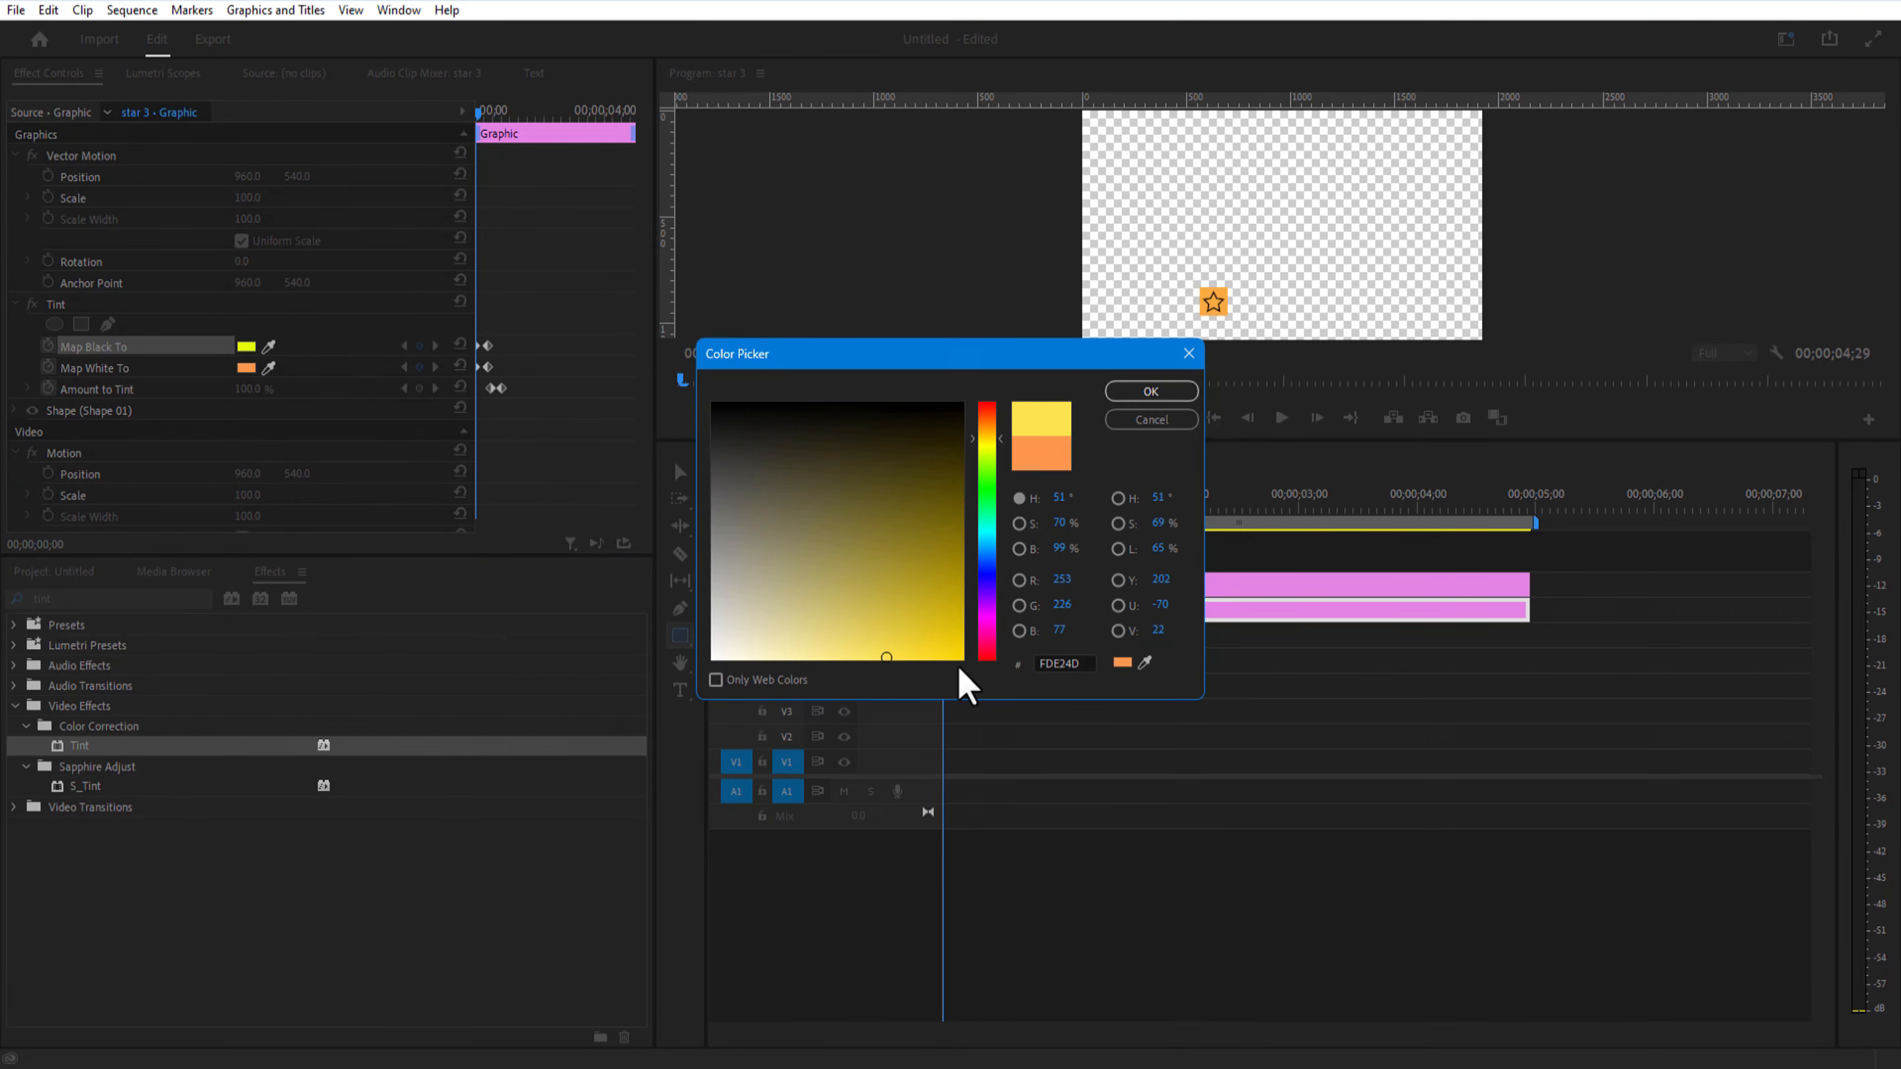
{"action": "left_click", "coordinate": [1151, 391]}
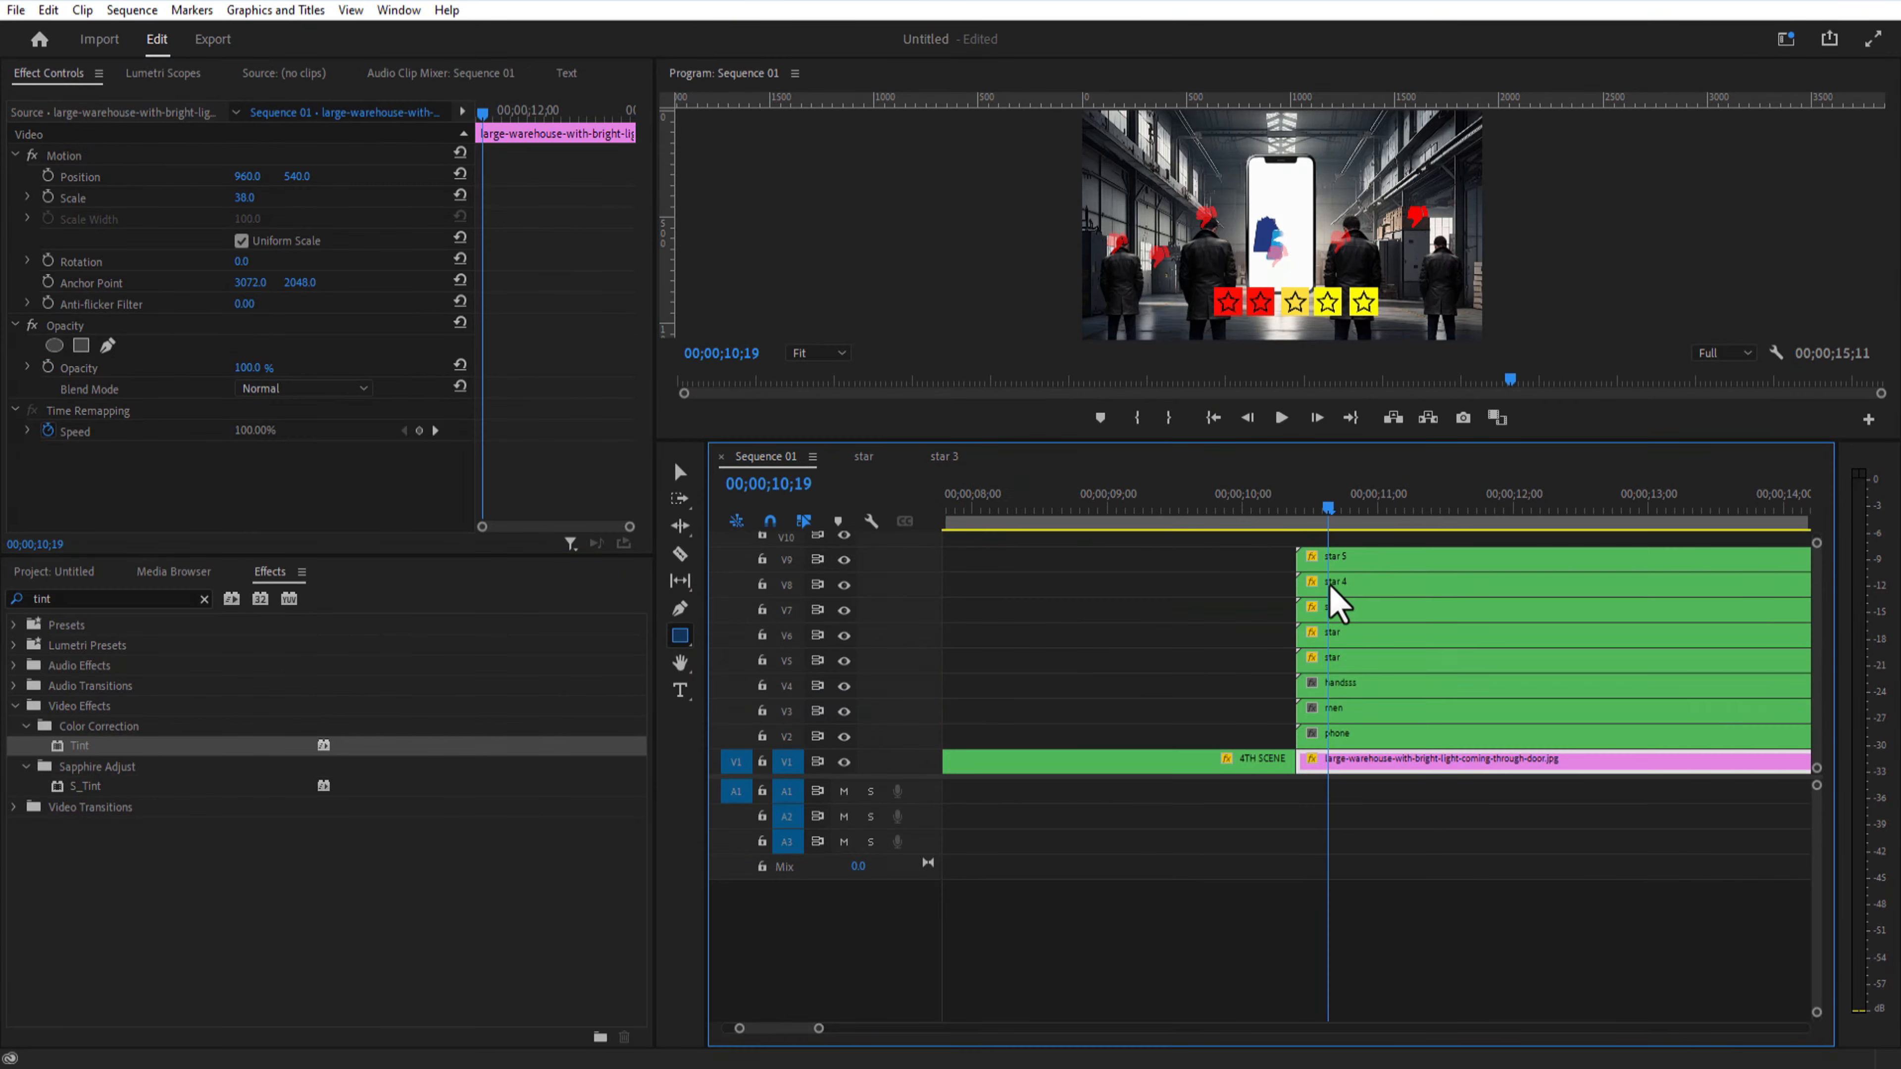
Step: In the star 4 nest, keyframe the Graphic's Map Black To and Map White To colours as yellow at 00;00;00;00
{"action": "left_click", "coordinate": [1325, 588]}
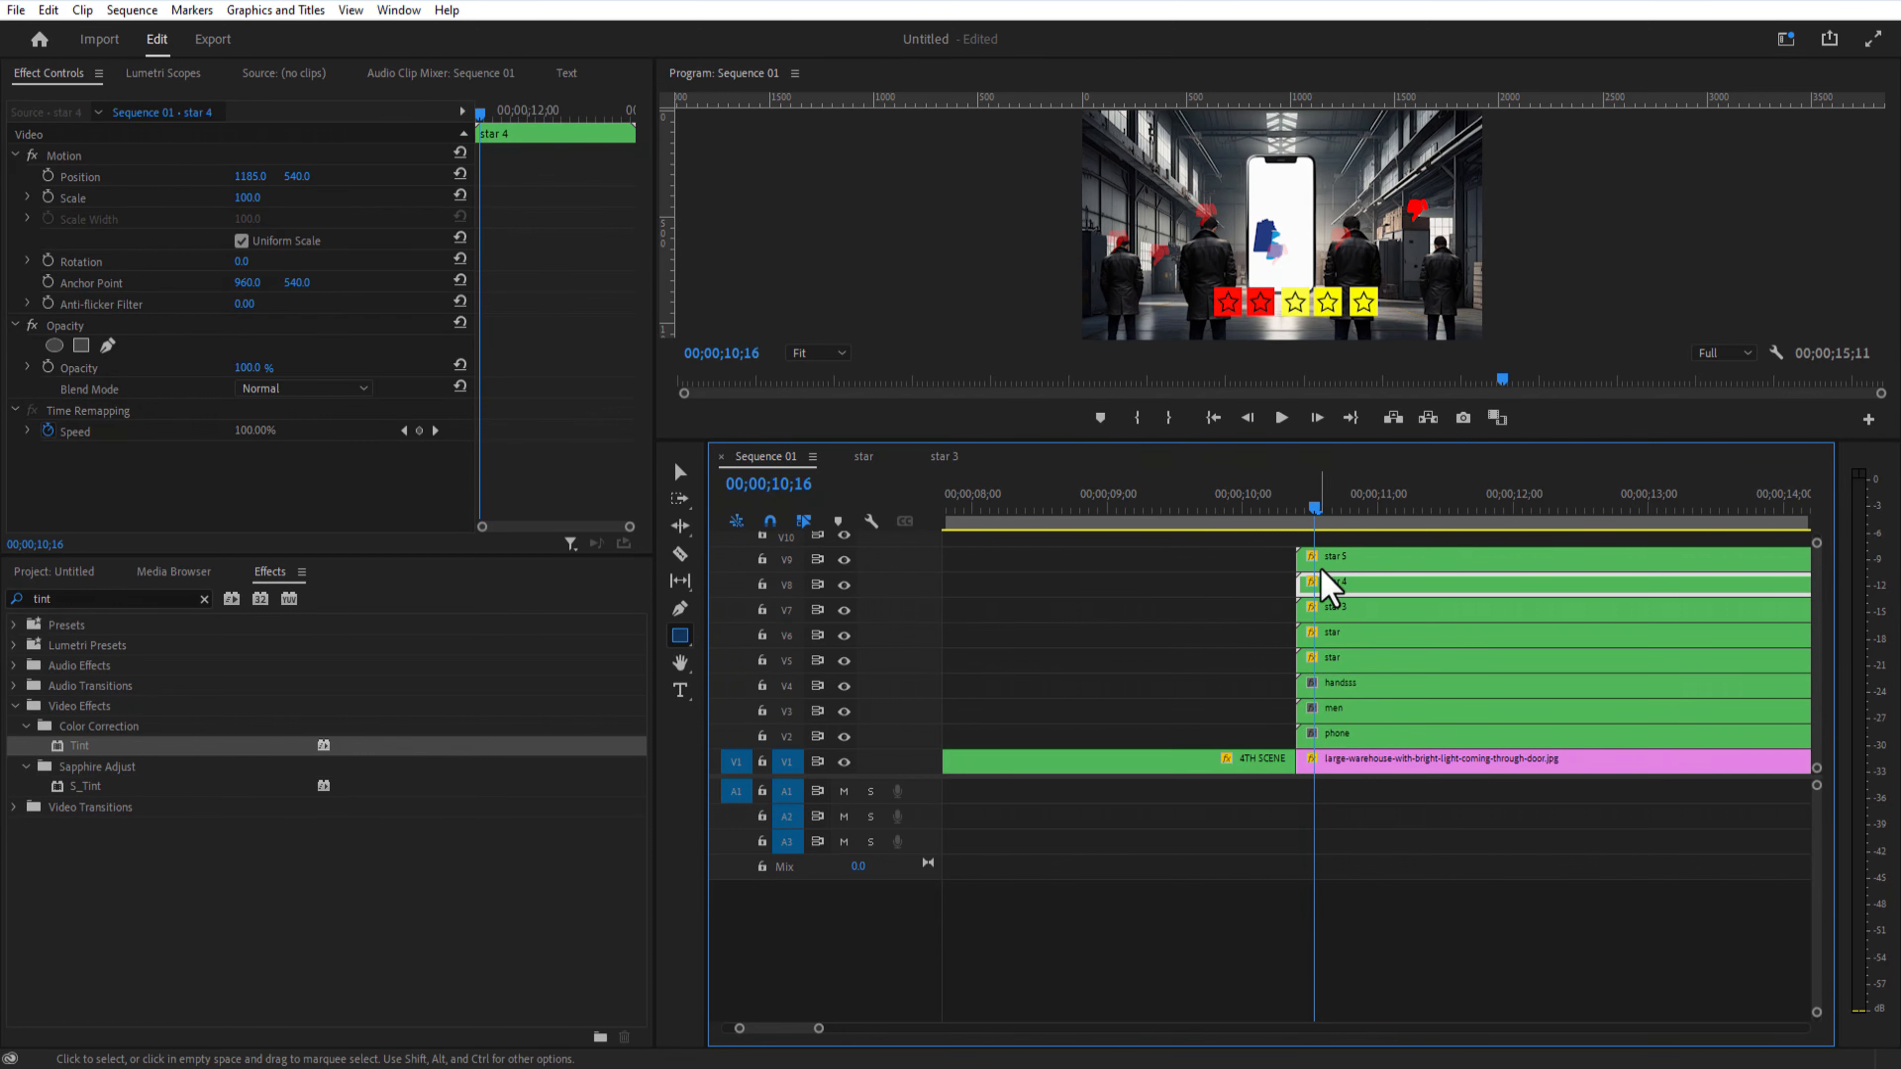
{"action": "double_click", "coordinate": [1335, 585]}
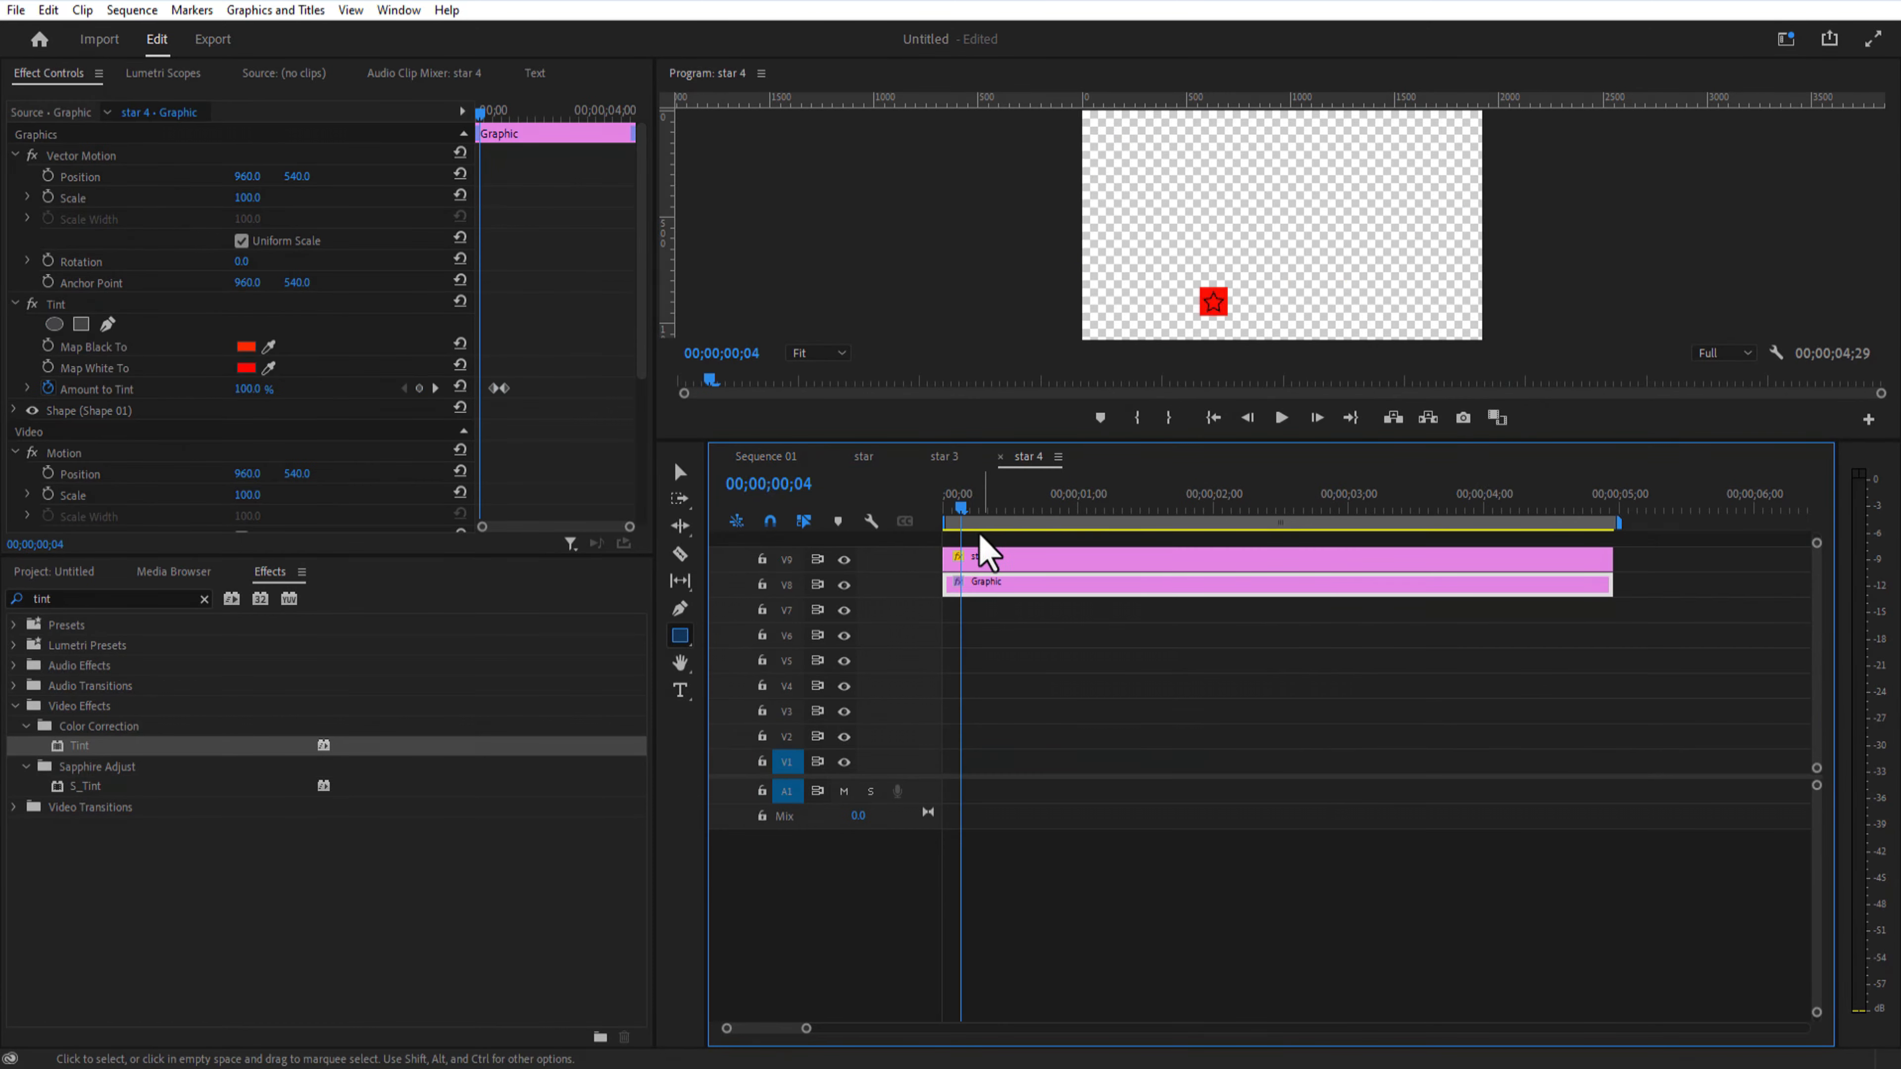
{"action": "left_click", "coordinate": [474, 124]}
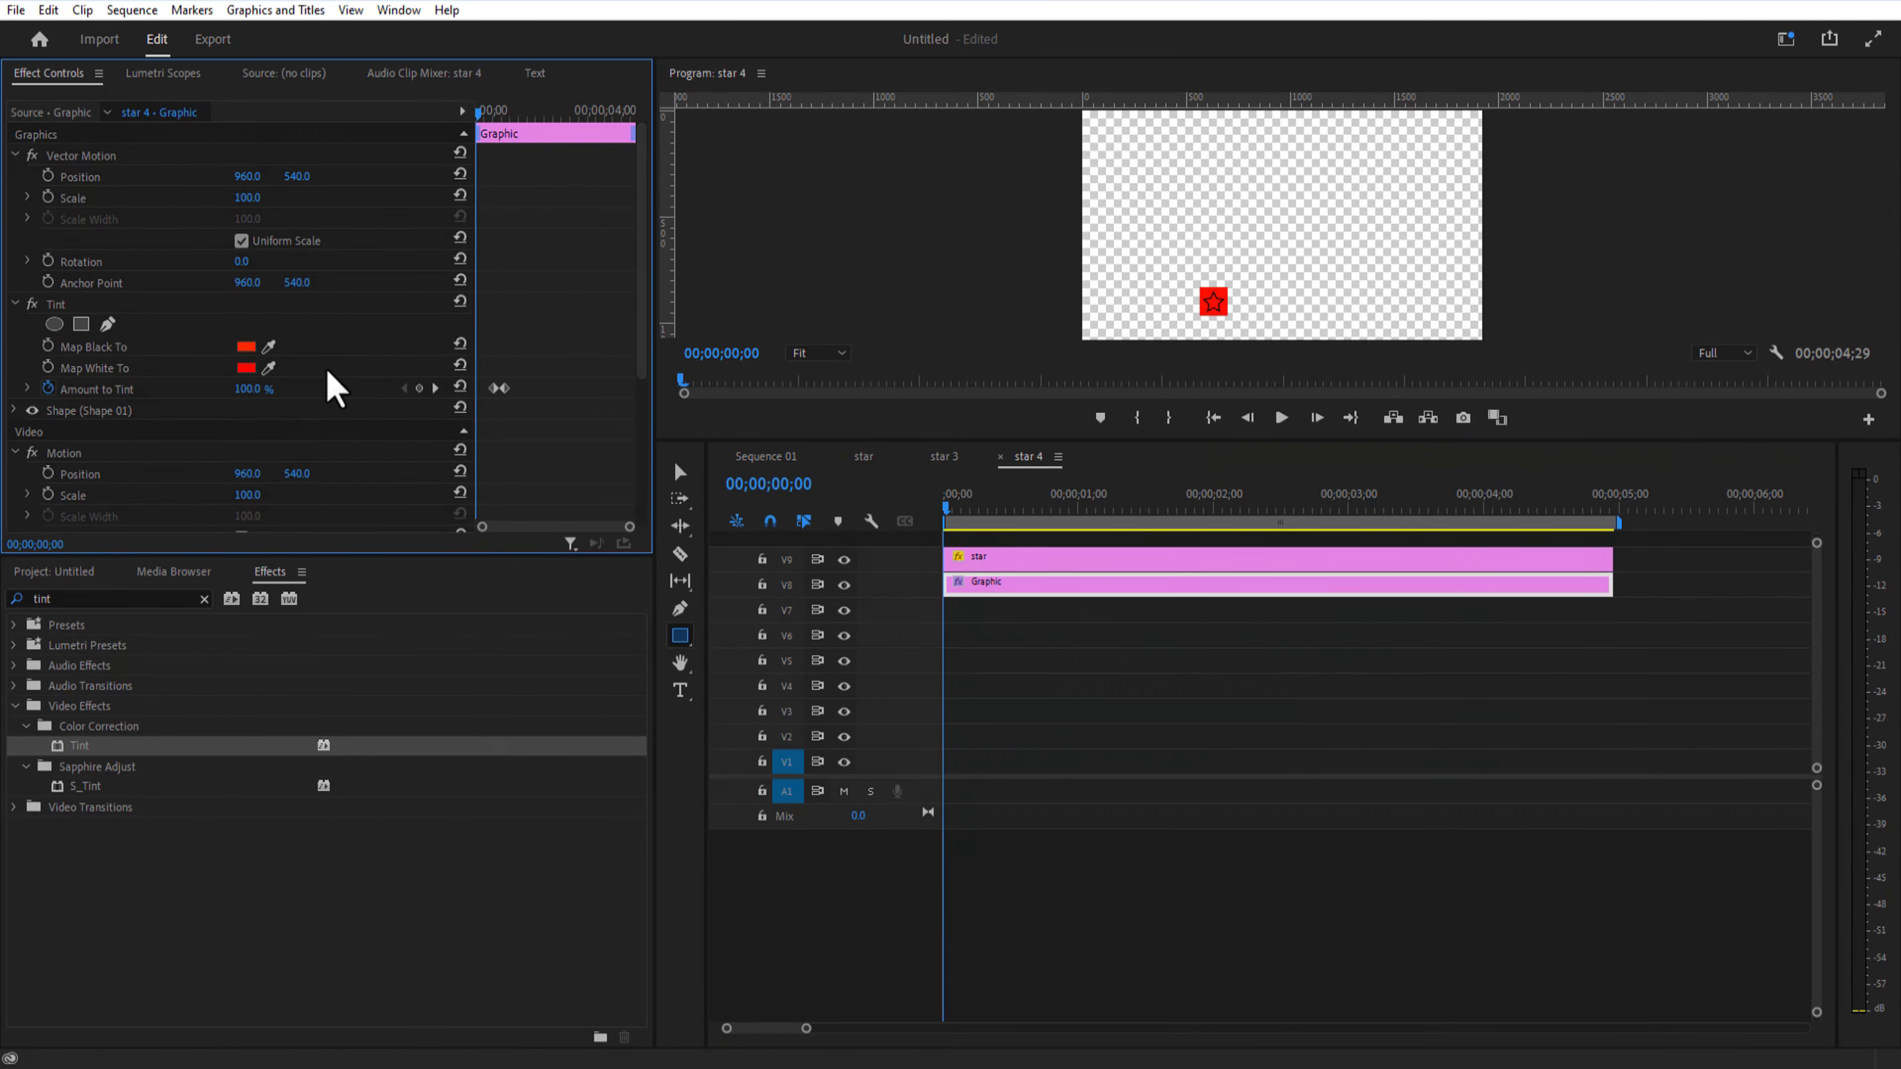
{"action": "left_click", "coordinate": [246, 367]}
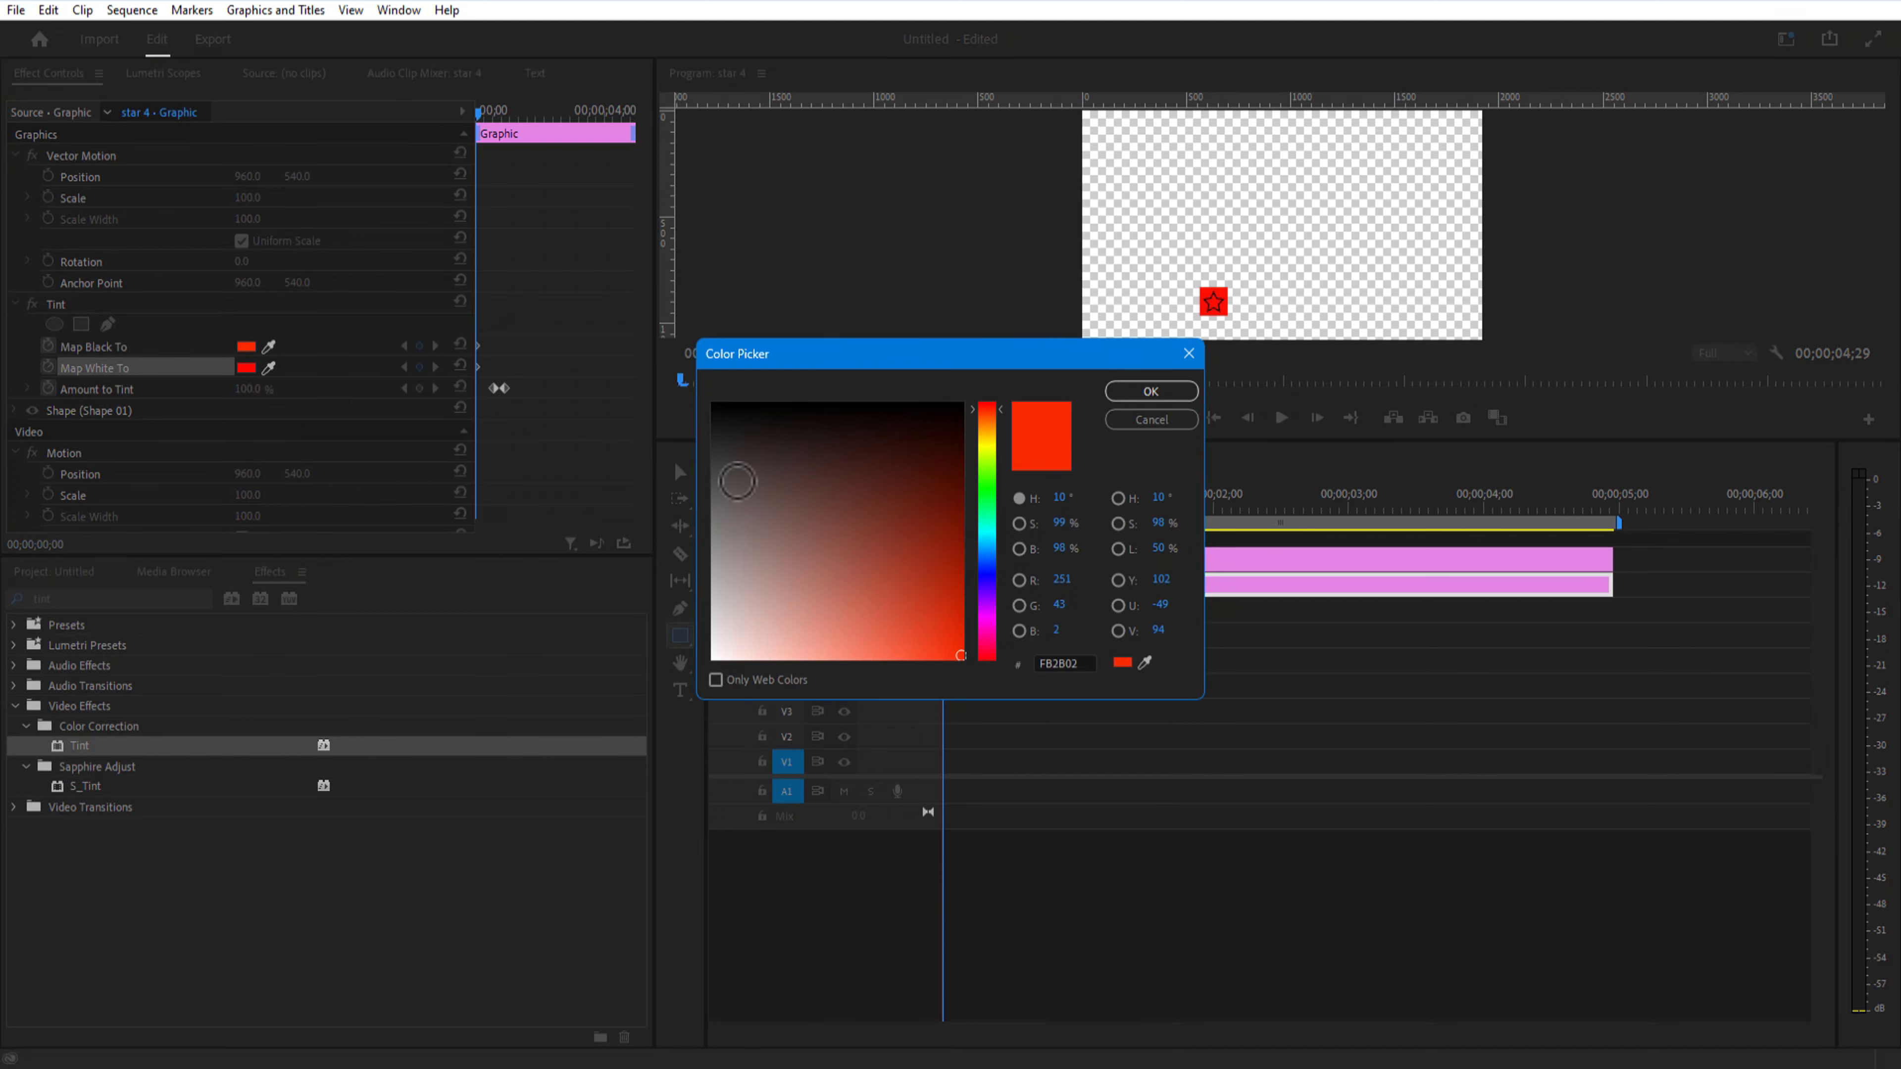
{"action": "left_click", "coordinate": [991, 442]}
{"action": "left_click", "coordinate": [1142, 397]}
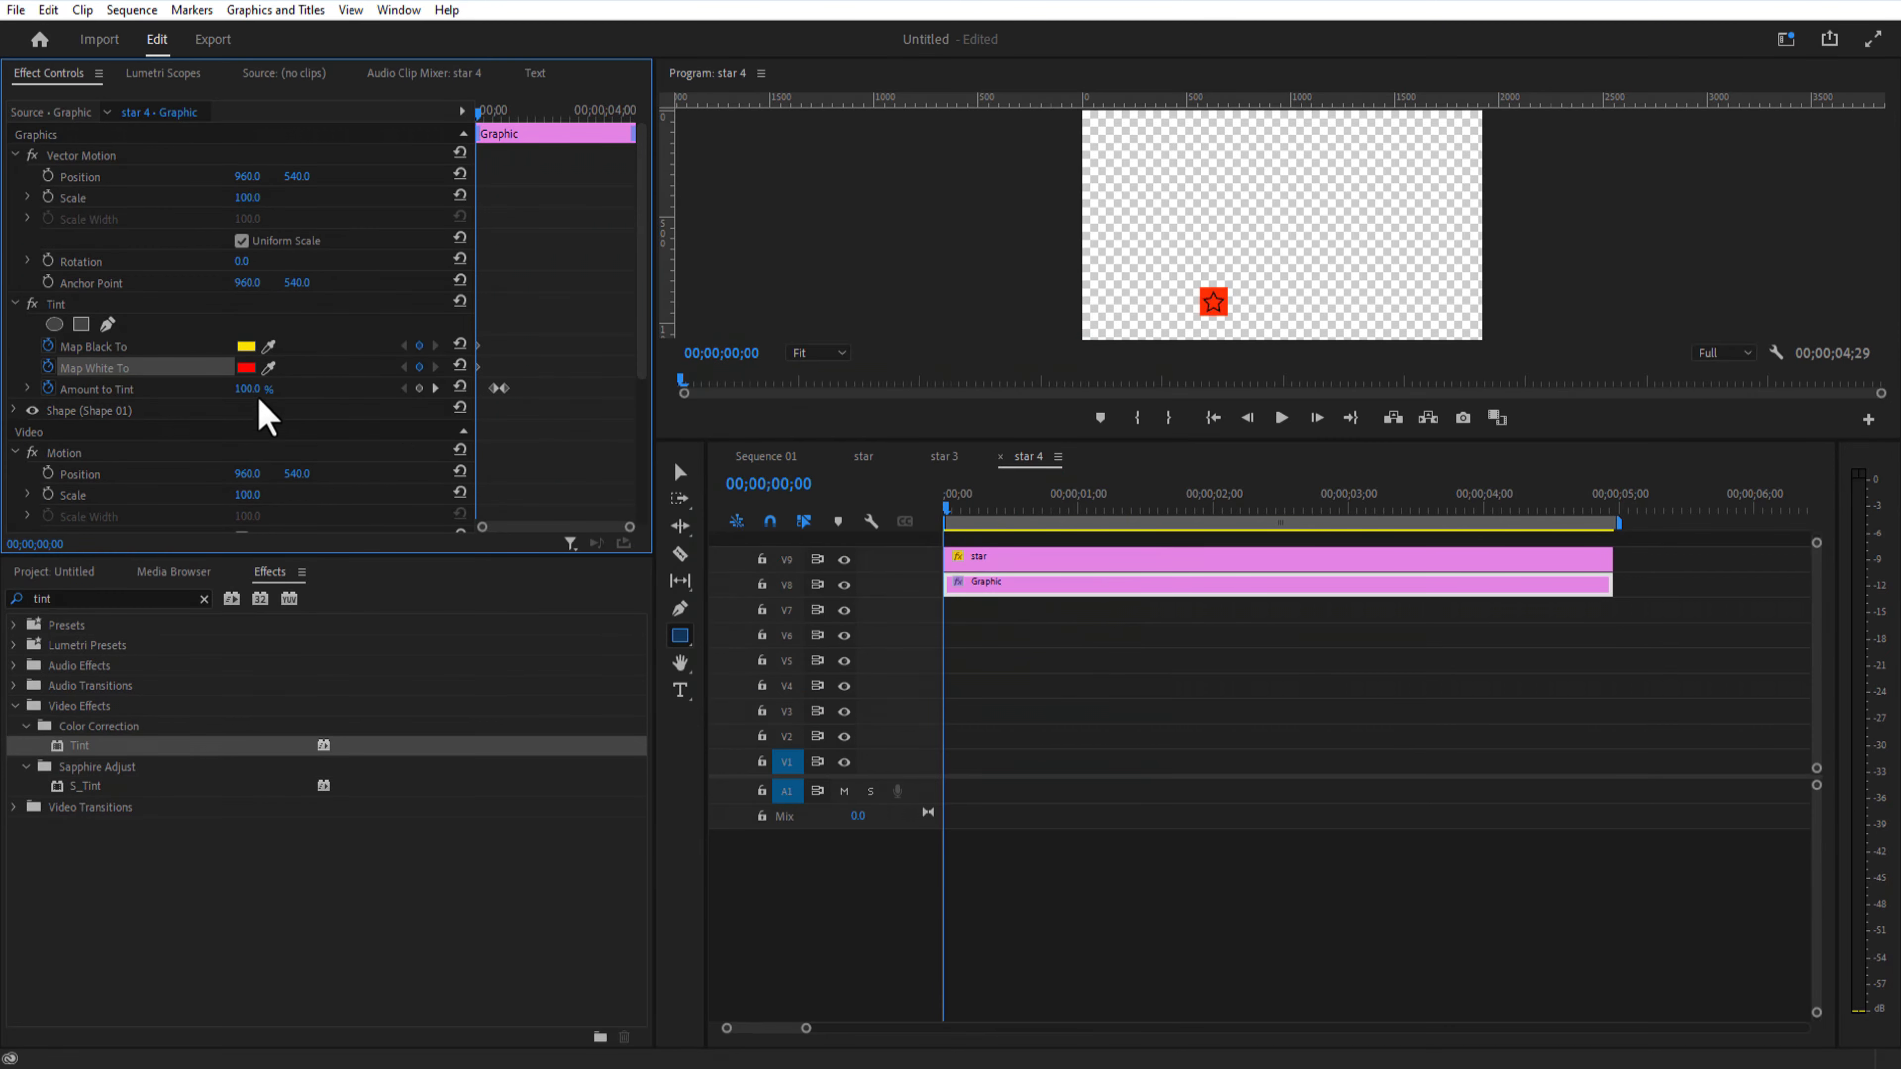
{"action": "left_click", "coordinate": [246, 367]}
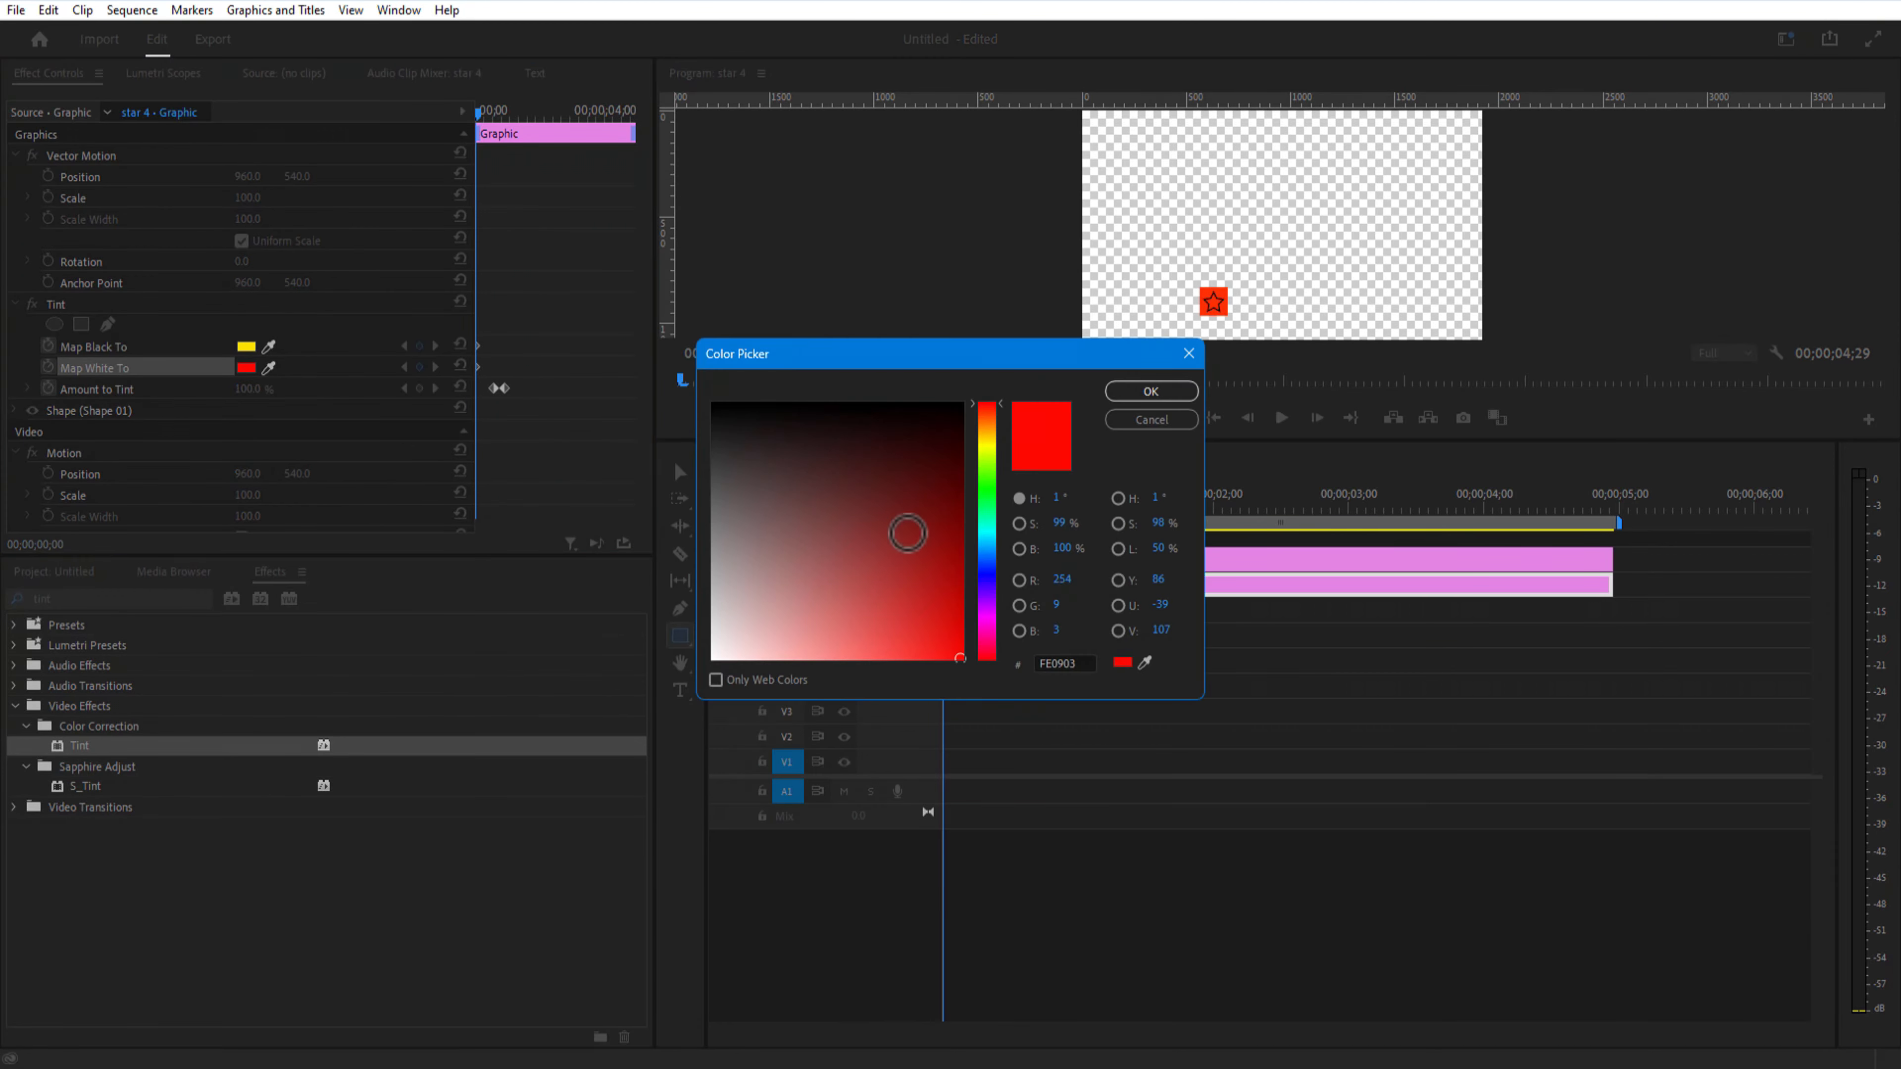
{"action": "left_click", "coordinate": [989, 441]}
{"action": "left_click", "coordinate": [1150, 391]}
Step: Keyframe star 4's Map Black To and Map White To colours as red at 00;00;00;10, and preview the colour change
{"action": "mouse_move", "coordinate": [479, 114]}
{"action": "left_mouse_down"}
{"action": "mouse_move", "coordinate": [490, 137]}
{"action": "mouse_move", "coordinate": [489, 121]}
{"action": "left_mouse_up"}
{"action": "left_click", "coordinate": [246, 347]}
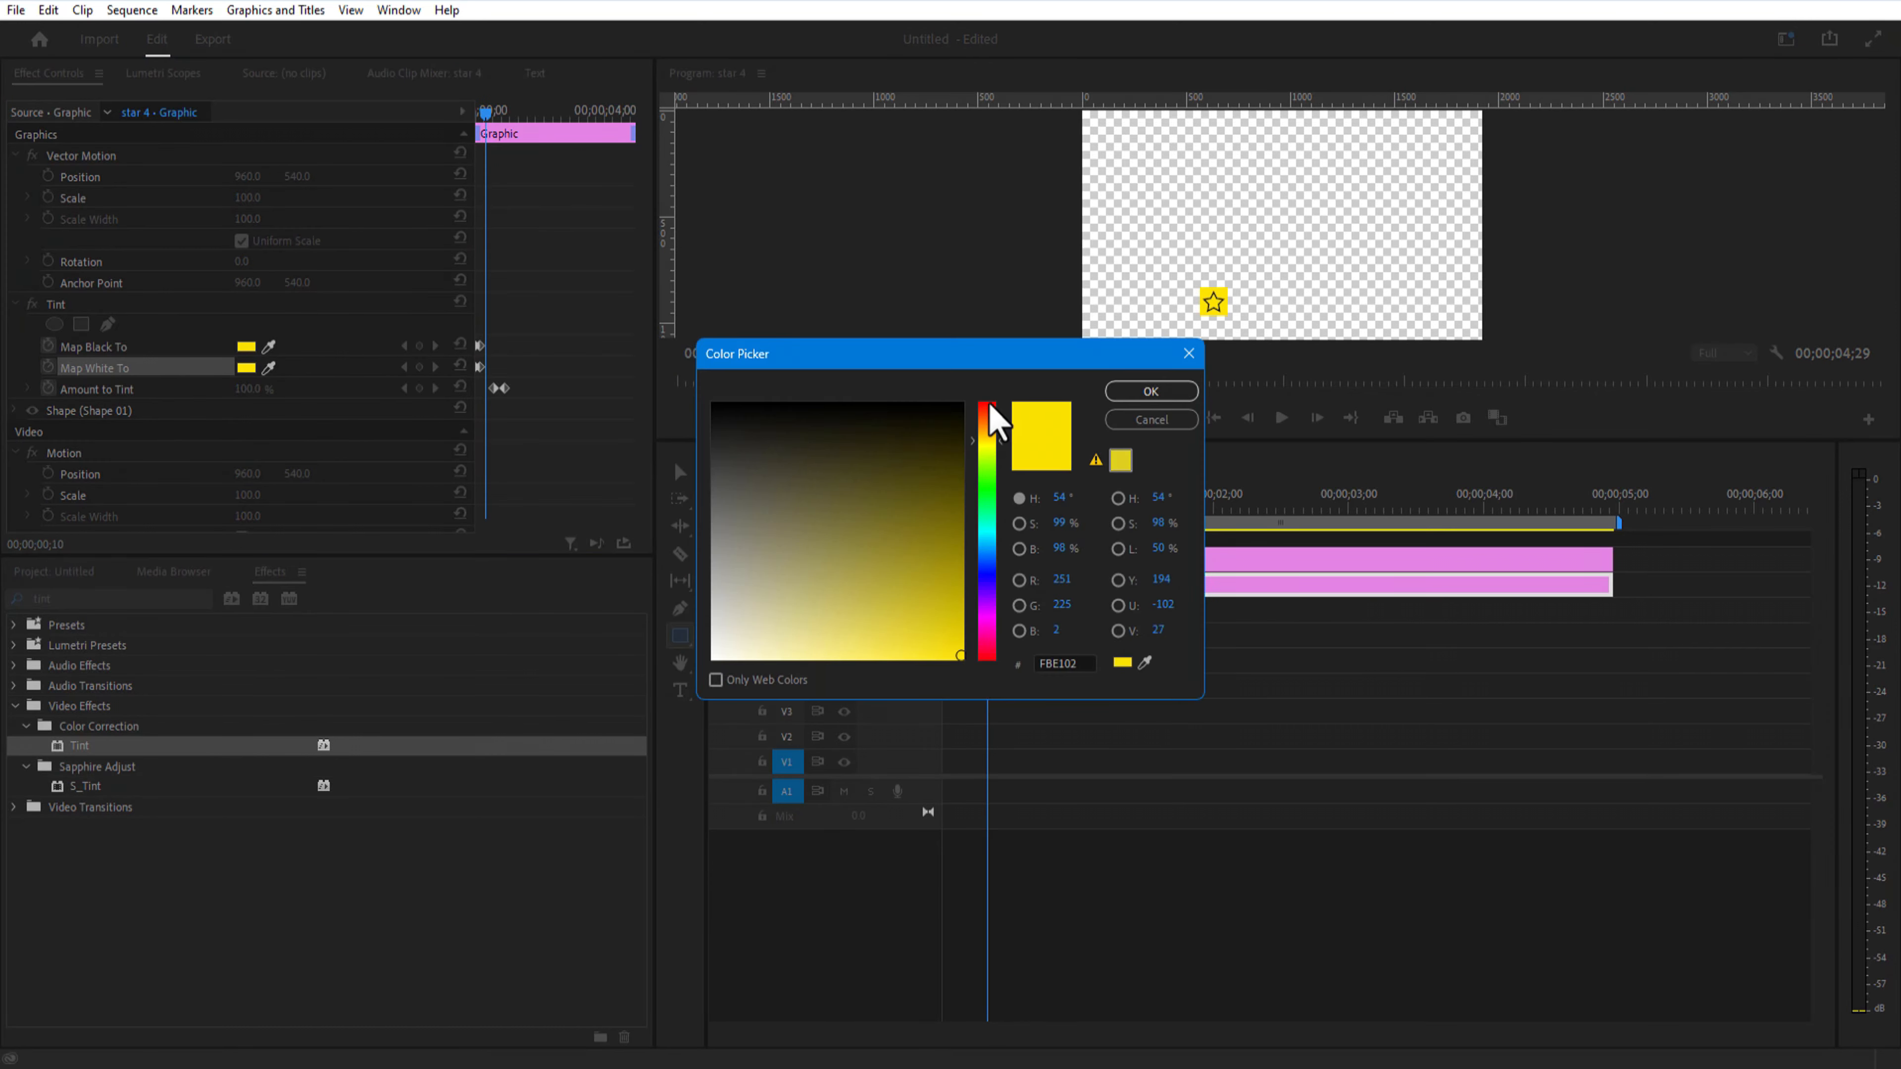
{"action": "left_click", "coordinate": [988, 406]}
{"action": "key", "text": "Return"}
{"action": "left_click", "coordinate": [246, 368]}
{"action": "left_click", "coordinate": [987, 408]}
{"action": "key", "text": "Return"}
{"action": "left_click_drag", "start_coordinate": [486, 112], "coordinate": [517, 173]}
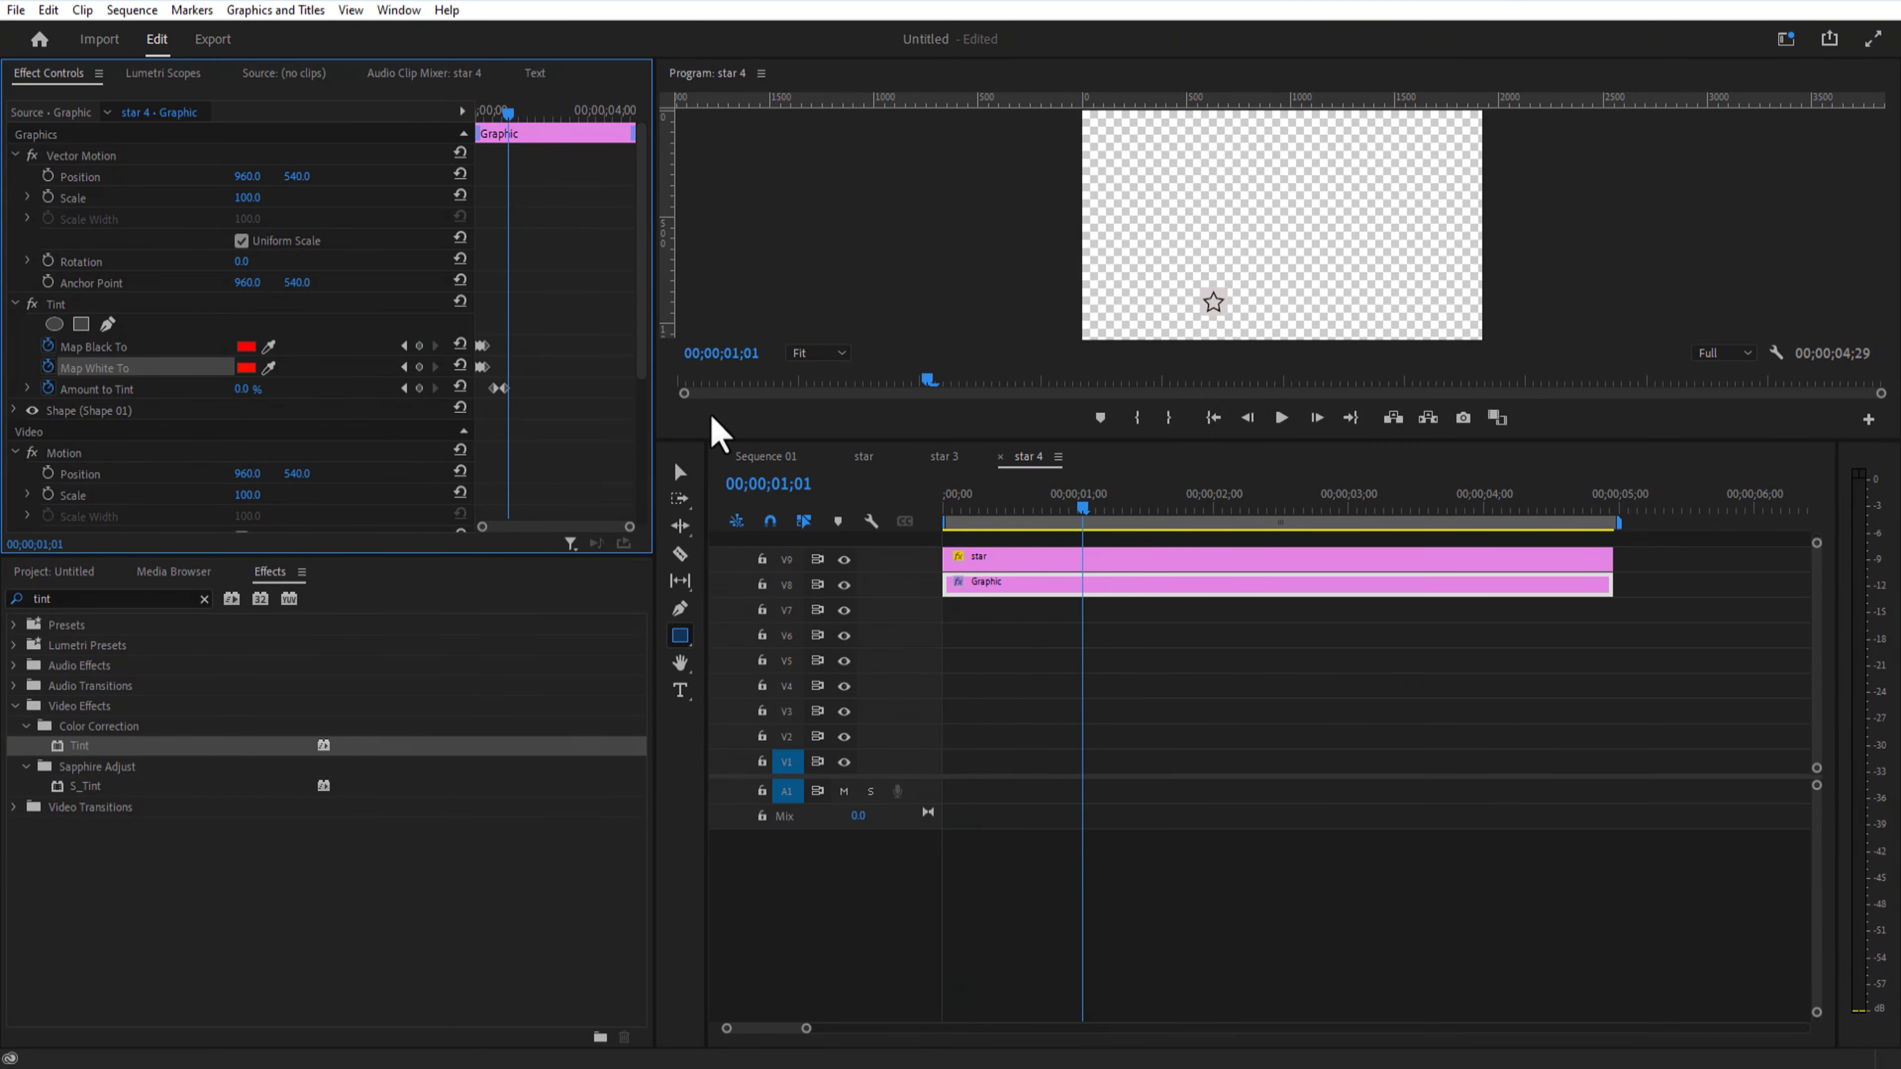
Step: In Sequence 01, set the blend mode of the two nests both named star to Overlay
{"action": "left_click", "coordinate": [778, 462]}
{"action": "left_click", "coordinate": [1338, 659]}
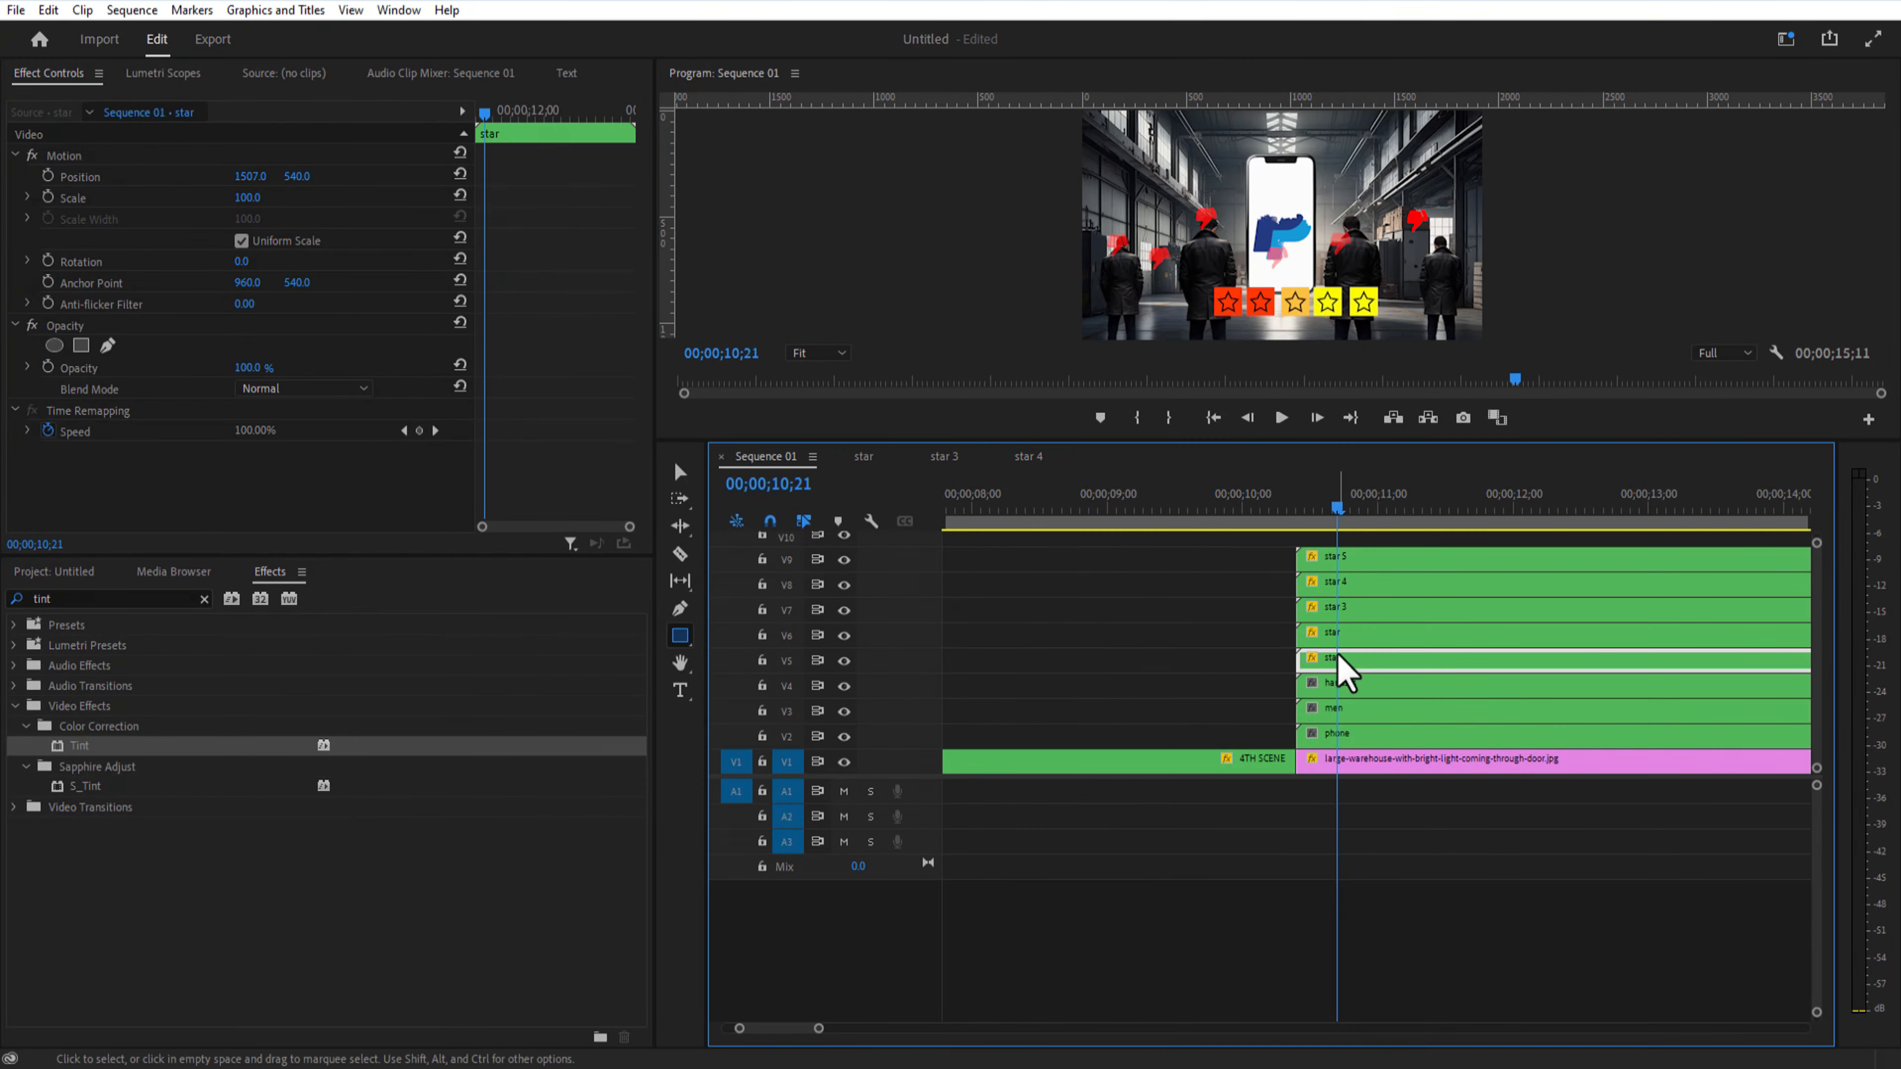
{"action": "left_click", "coordinate": [299, 388]}
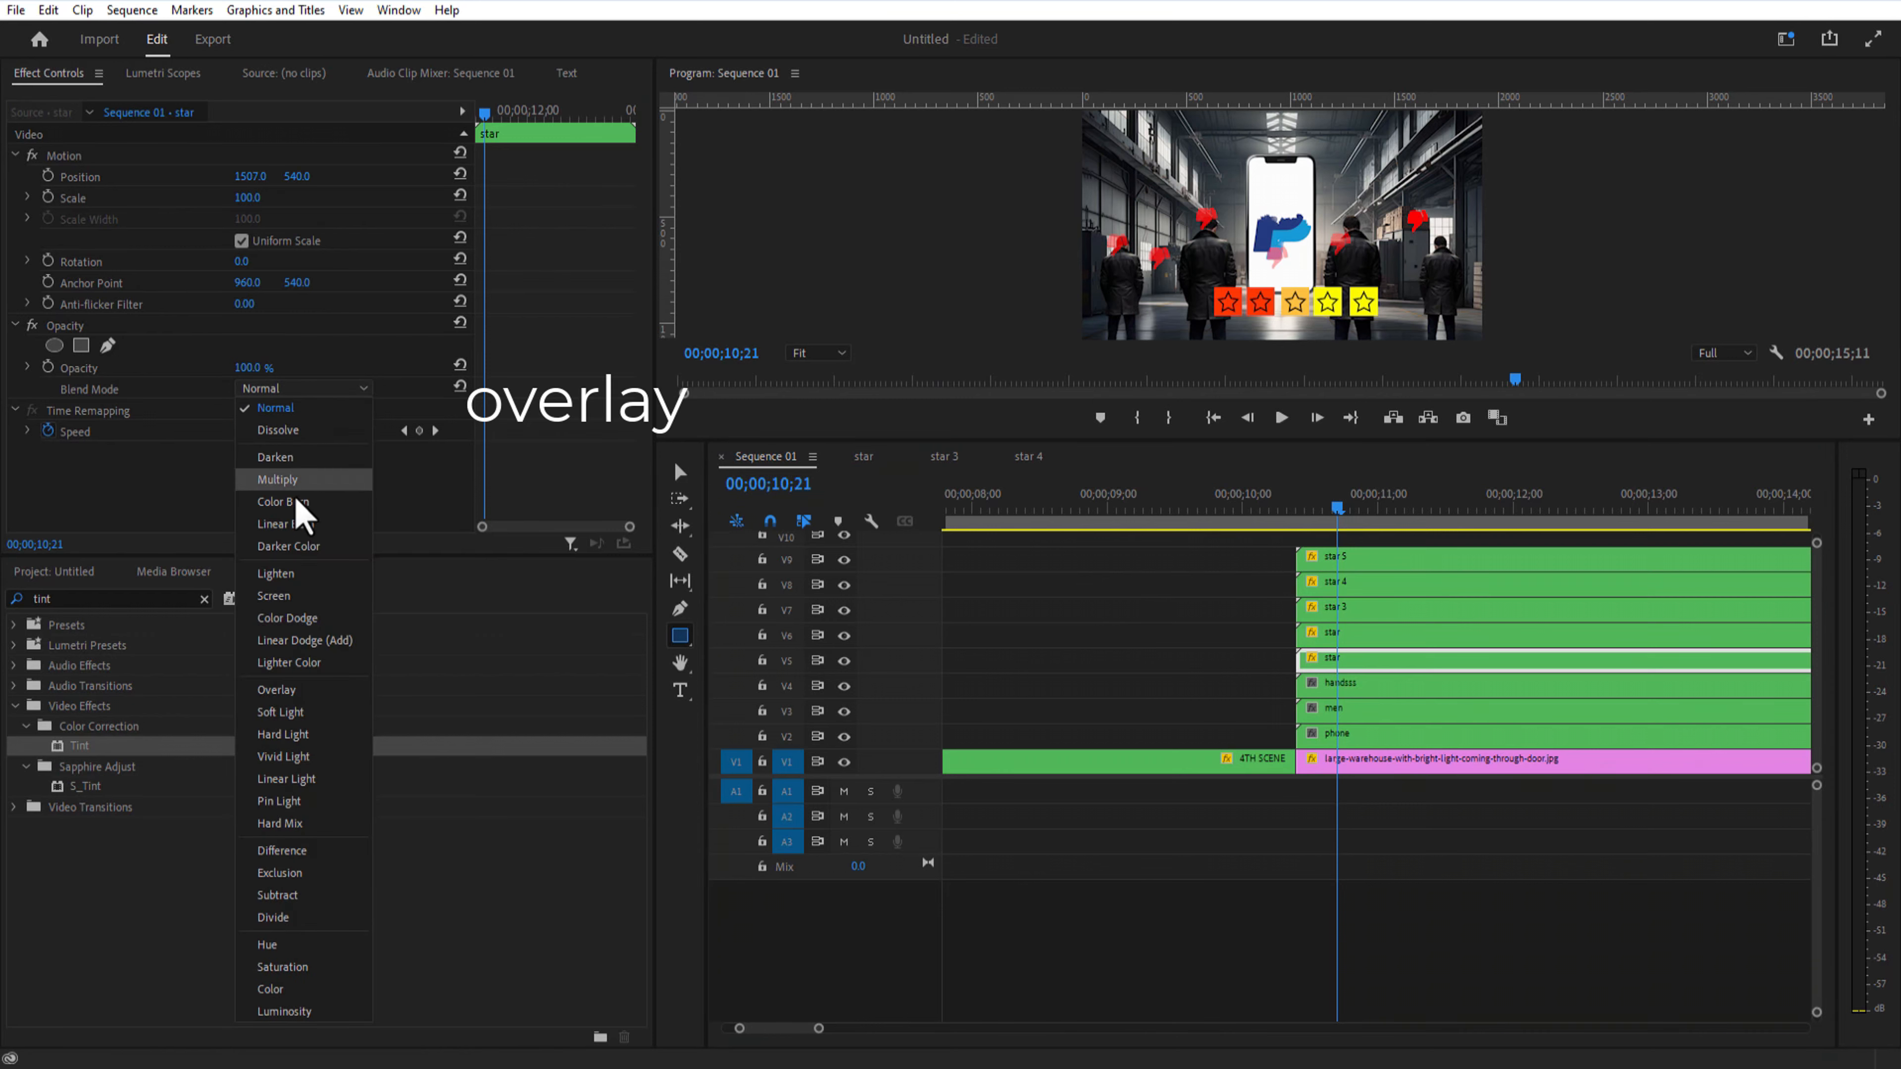
{"action": "left_click", "coordinate": [310, 671]}
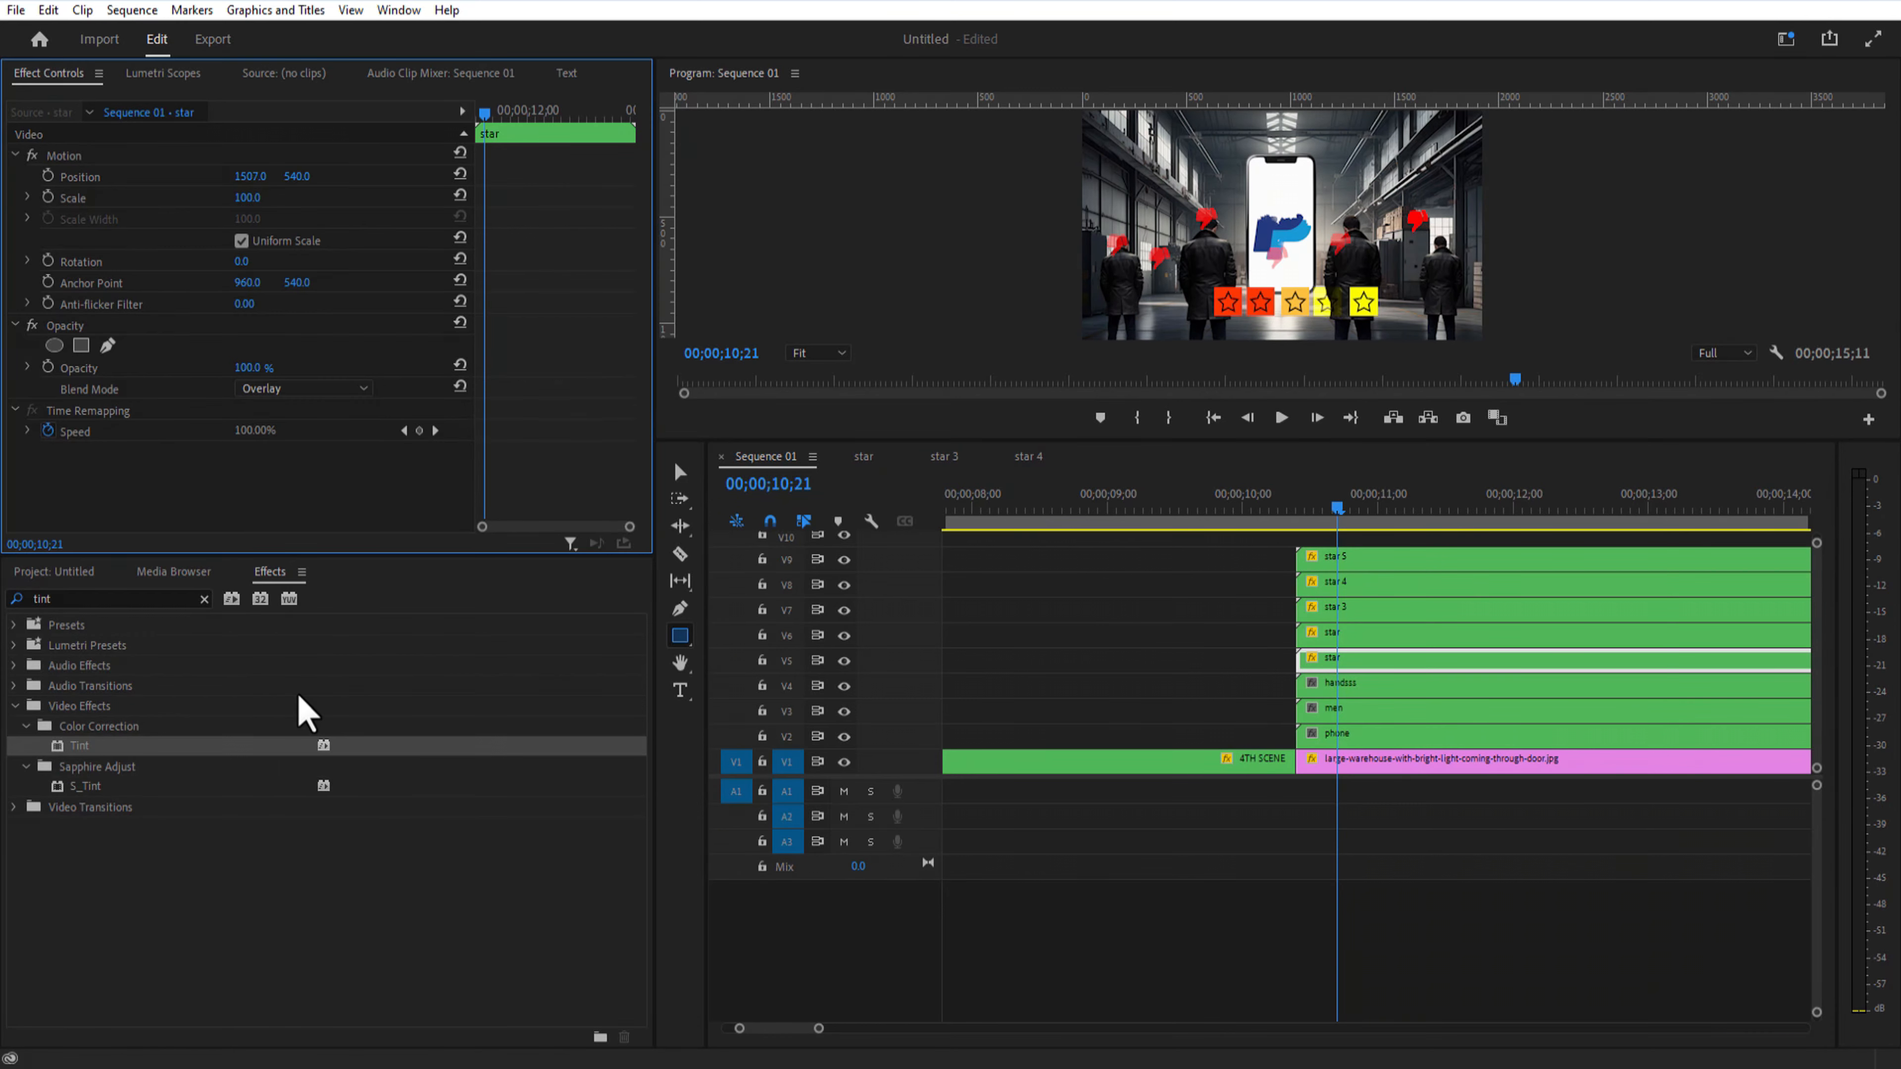
{"action": "left_click", "coordinate": [1324, 631]}
{"action": "left_click", "coordinate": [272, 388]}
{"action": "left_click", "coordinate": [299, 689]}
Step: Set the blend mode of the star 3, star 4 and star 5 nests to Overlay, and preview the scene's opening
{"action": "left_click", "coordinate": [1345, 616]}
{"action": "left_click", "coordinate": [315, 388]}
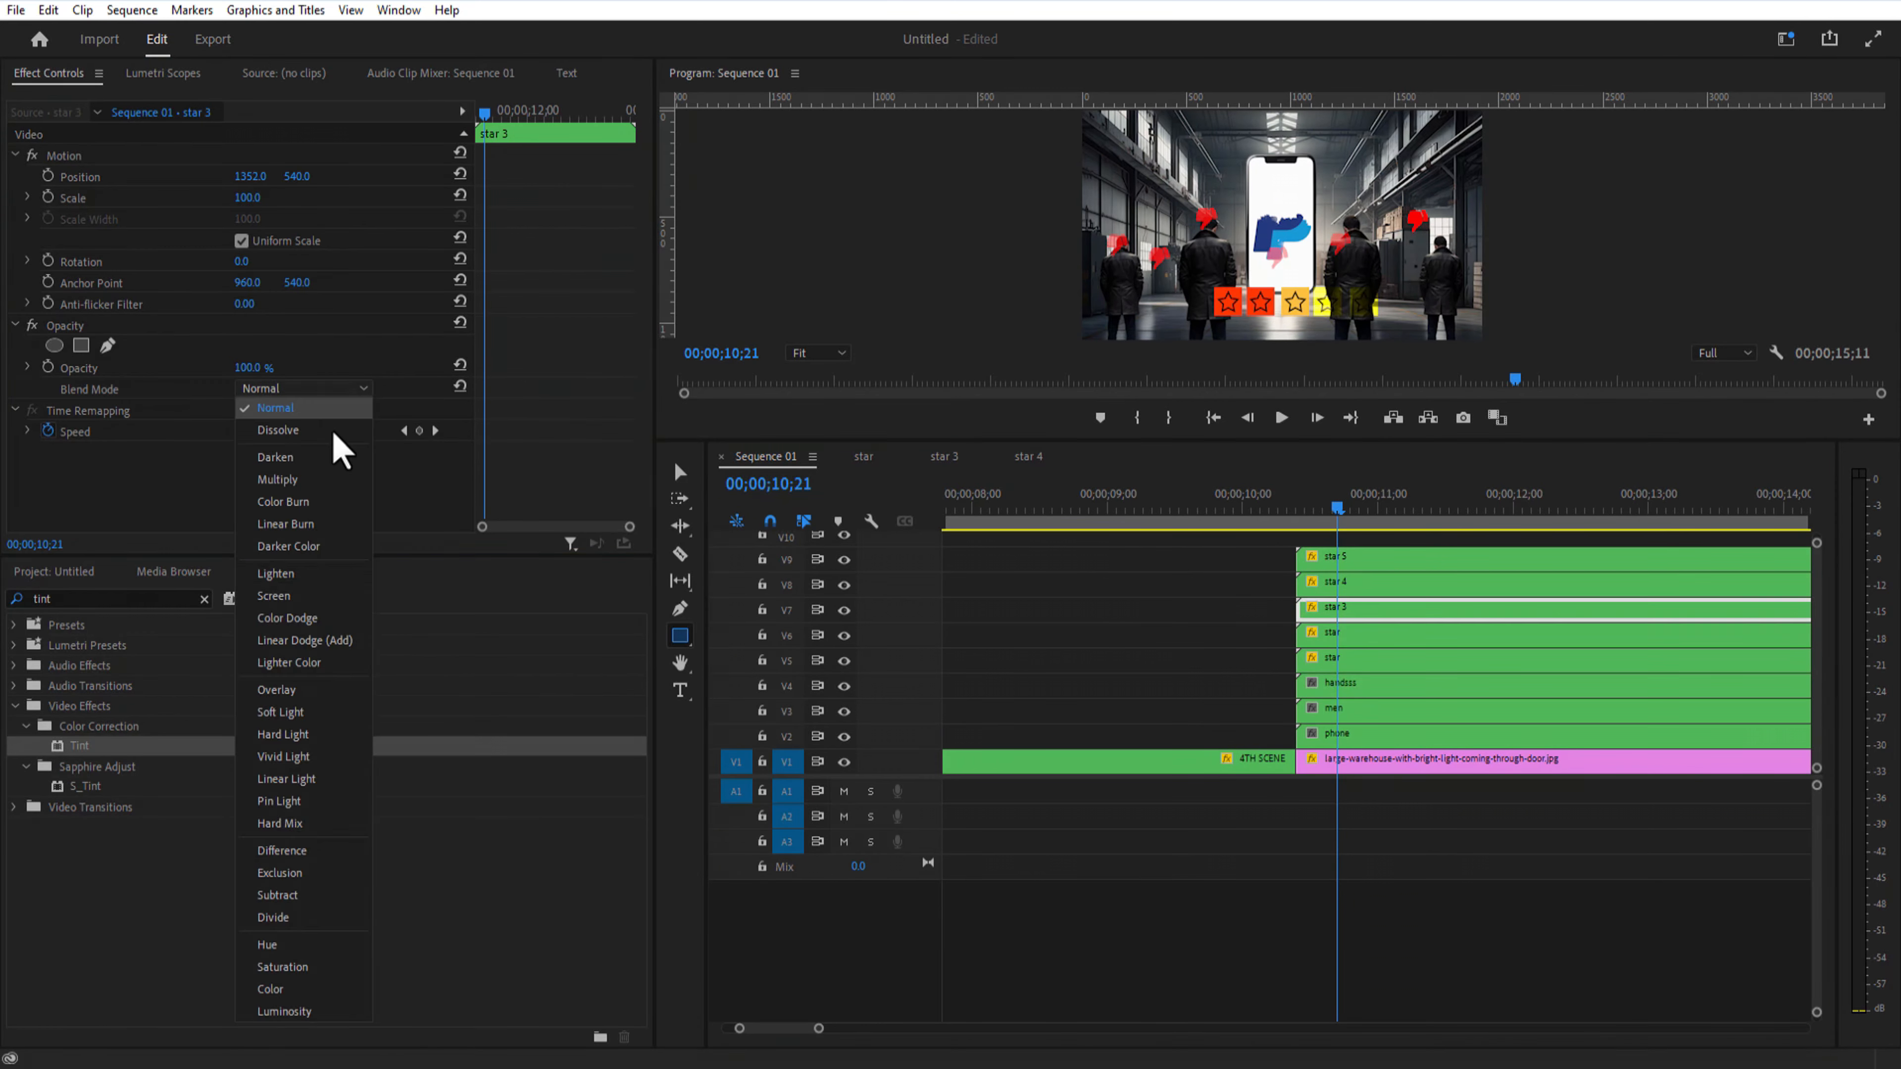
{"action": "left_click", "coordinate": [299, 690]}
{"action": "left_click", "coordinate": [1322, 580]}
{"action": "left_click", "coordinate": [1354, 612]}
{"action": "left_click", "coordinate": [299, 388]}
{"action": "left_click", "coordinate": [305, 689]}
{"action": "left_click", "coordinate": [1297, 510]}
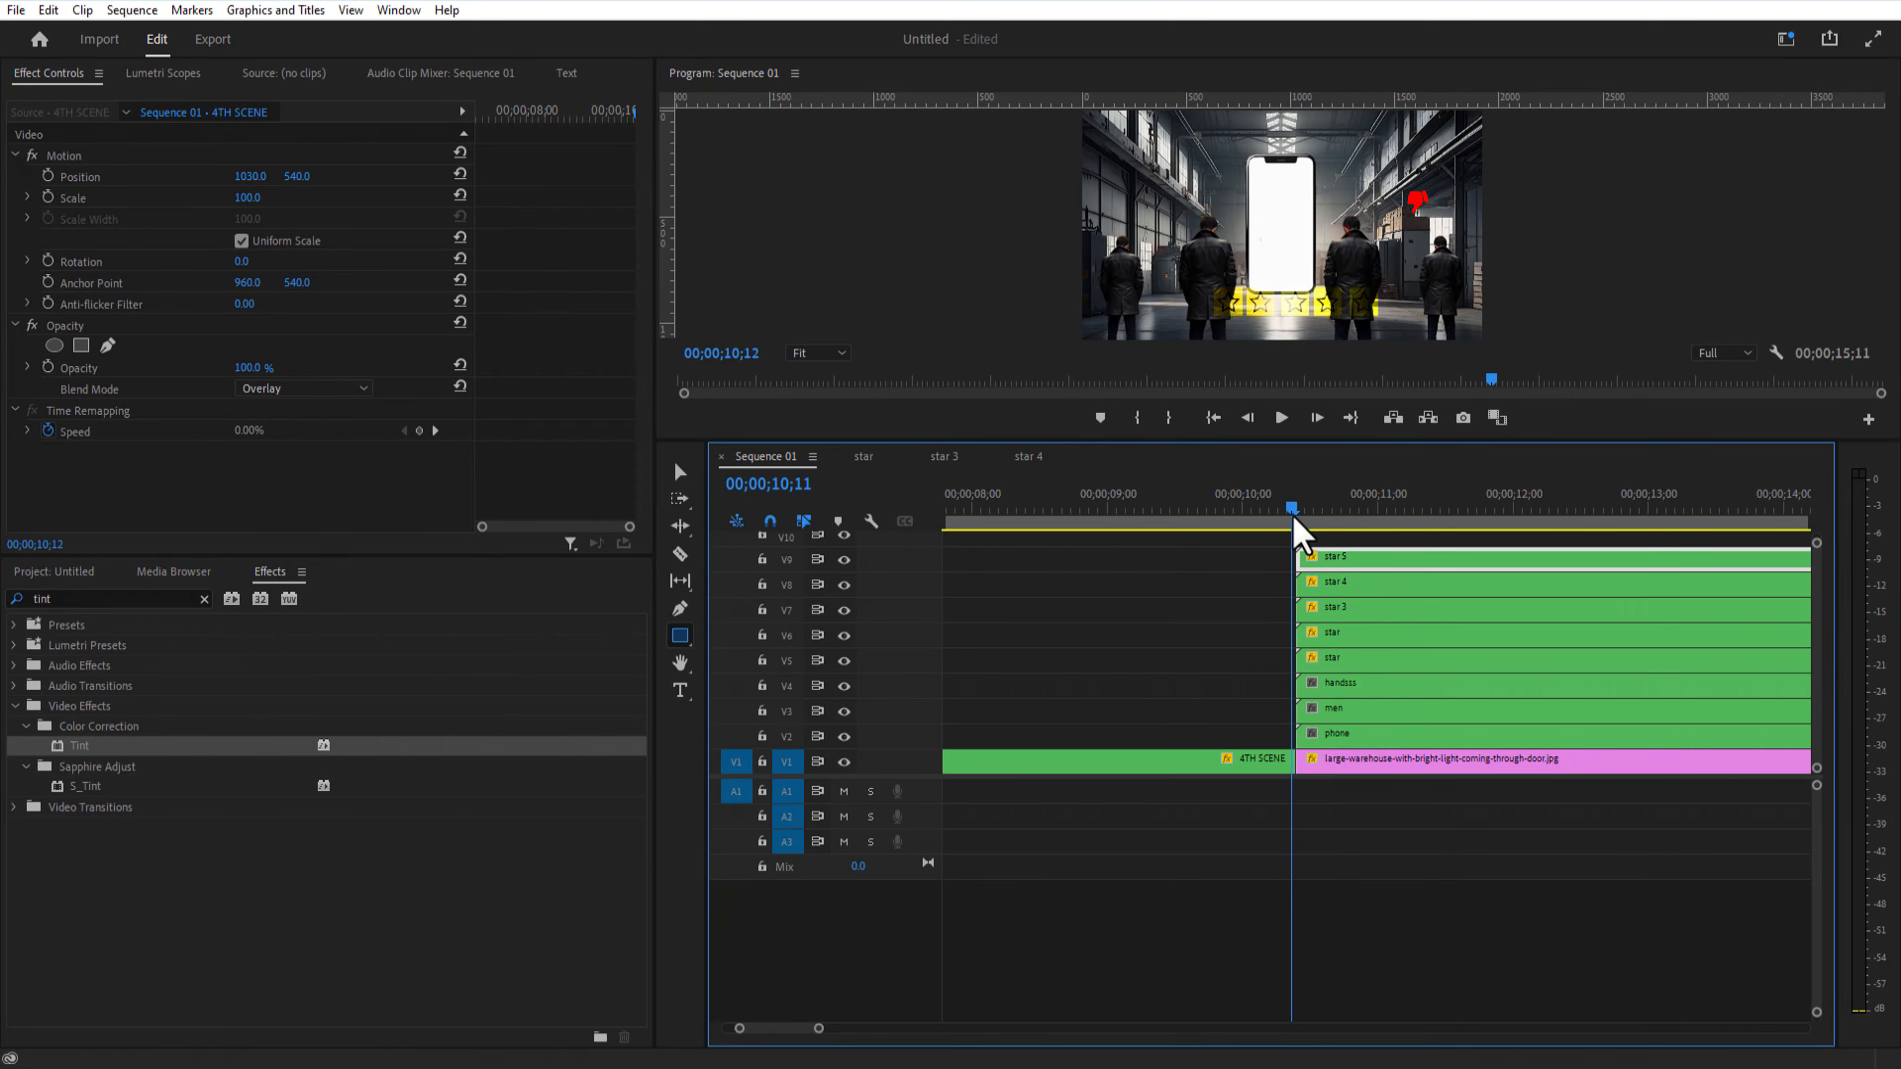
{"action": "left_click_drag", "start_coordinate": [1305, 527], "coordinate": [1340, 549]}
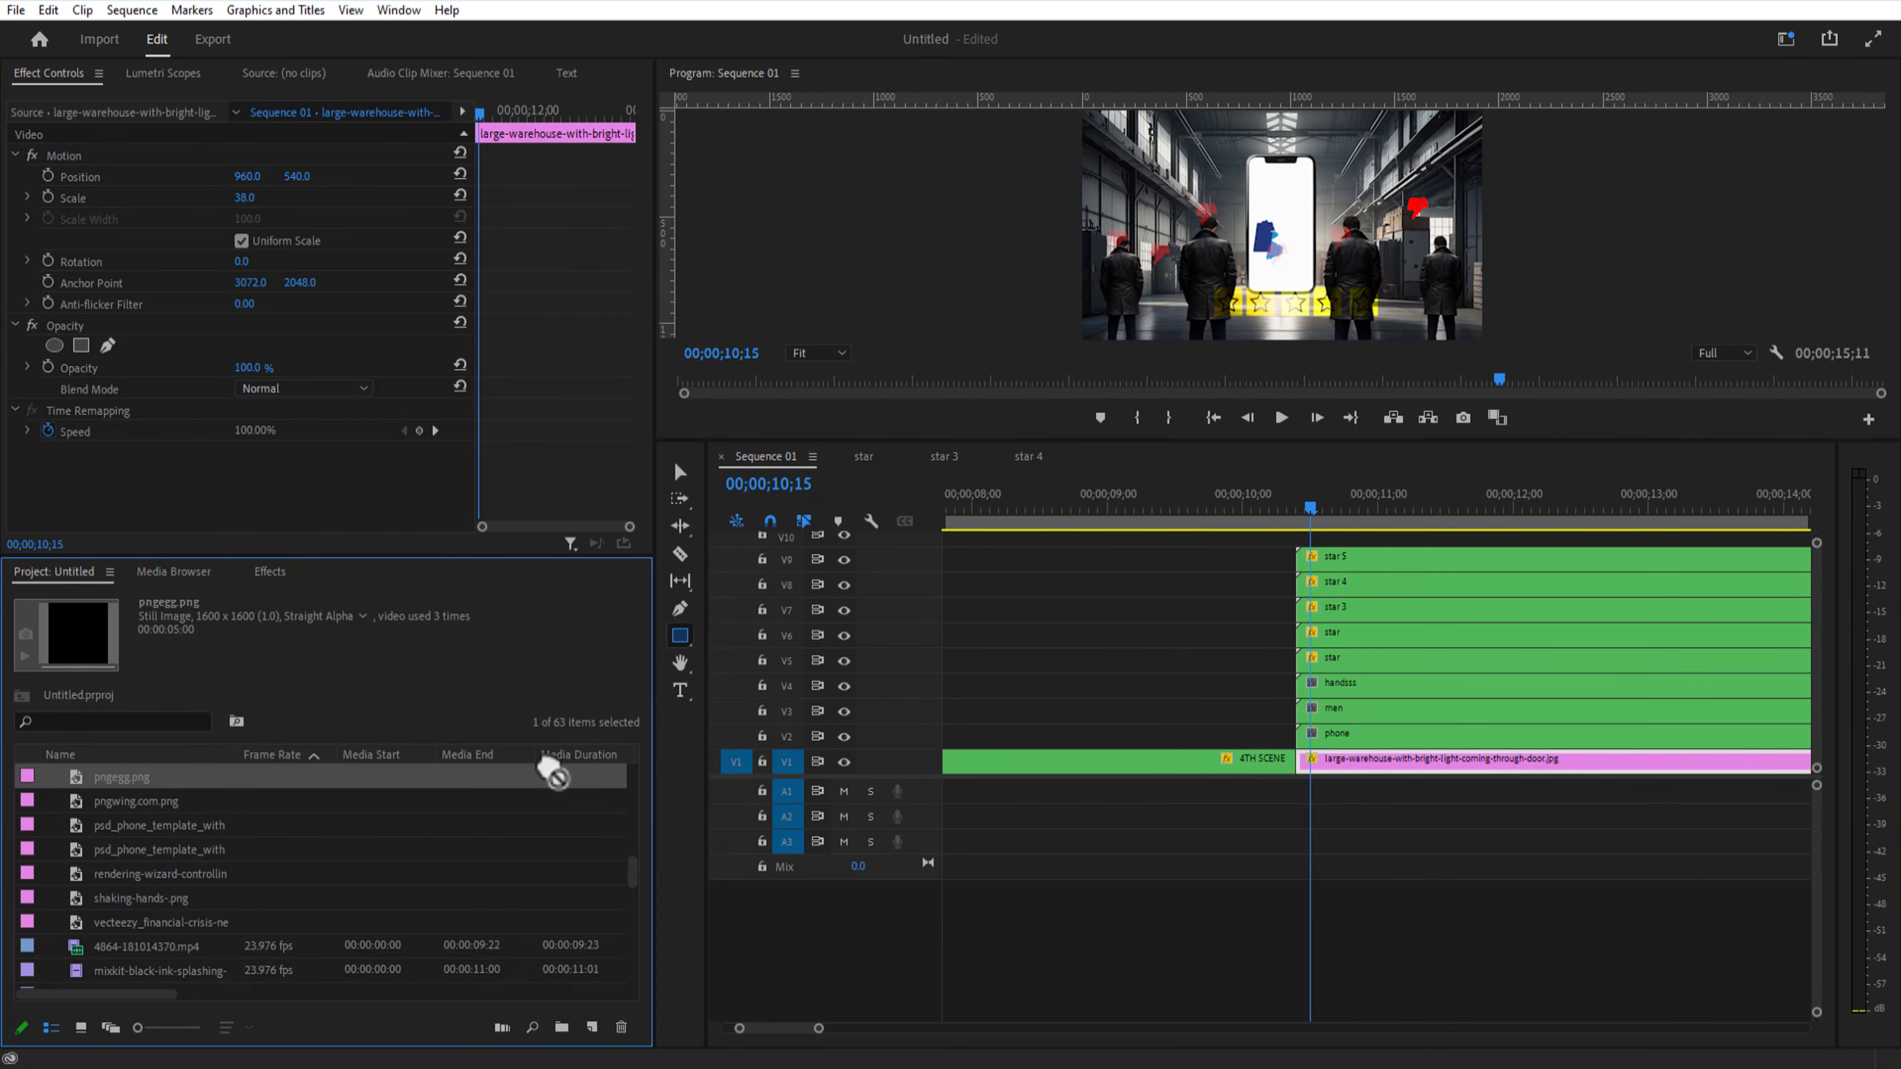
Step: Place pngegg.png on track V10 above the star nests, rename it star, and scale it to 7 at position 715, 737
{"action": "left_click_drag", "start_coordinate": [554, 775], "coordinate": [1332, 561]}
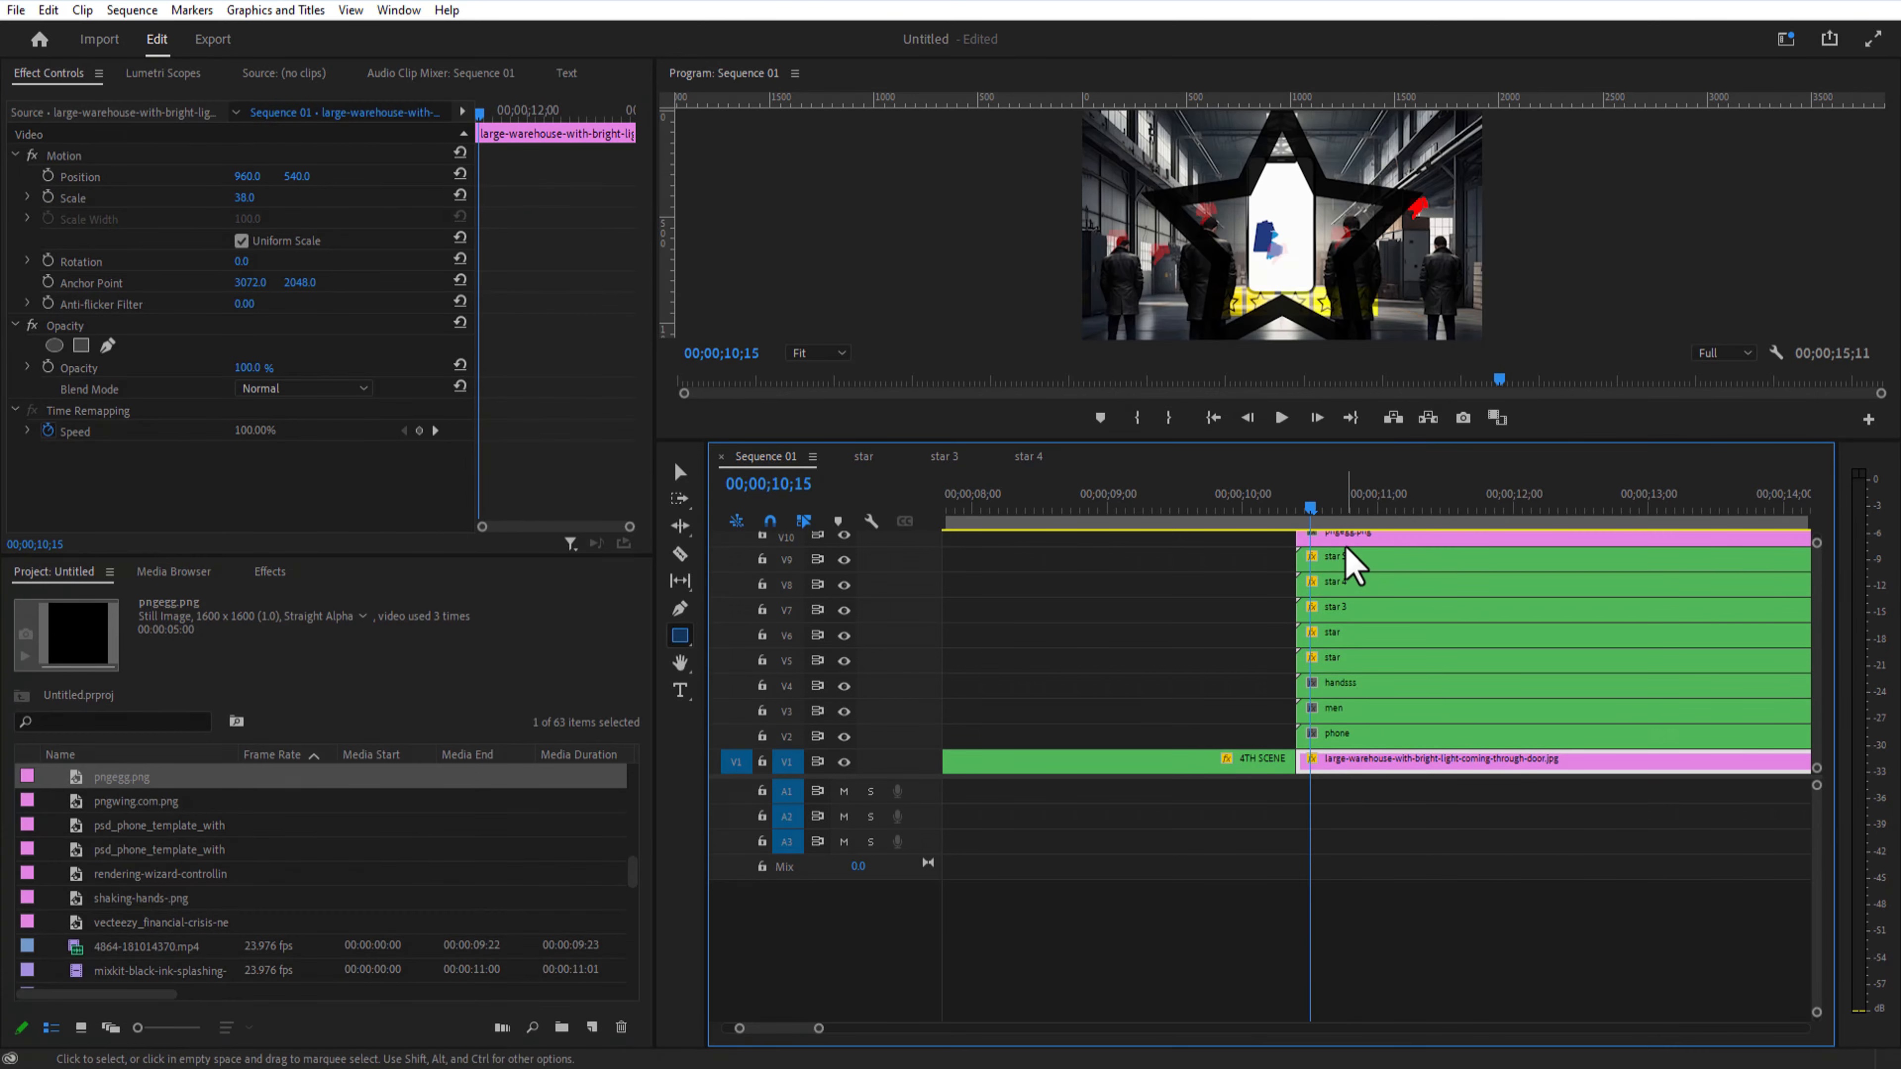
{"action": "right_click", "coordinate": [1348, 537]}
{"action": "left_click", "coordinate": [1426, 964]}
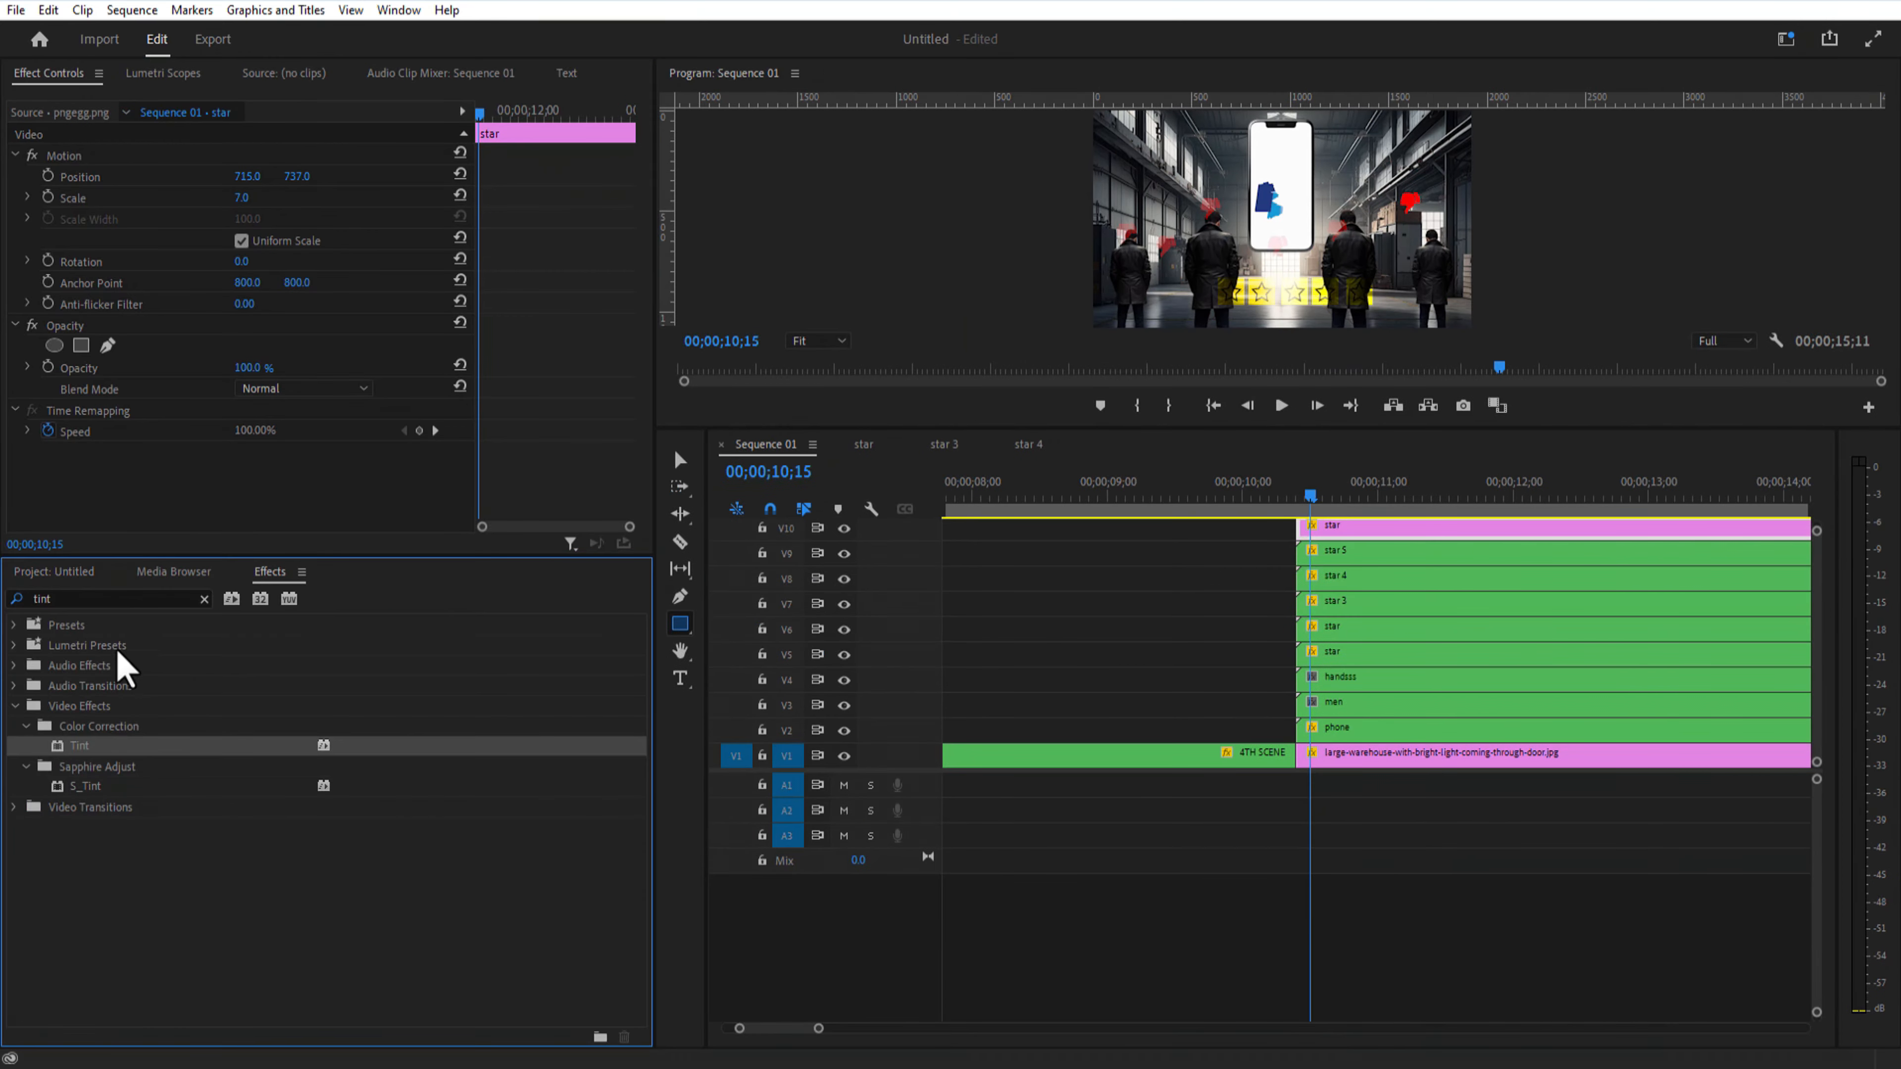
Step: Apply the Tint effect to the V10 star clip and set Map Black To to near-white (FCFAFA)
{"action": "left_click_drag", "start_coordinate": [1287, 610], "coordinate": [1341, 532]}
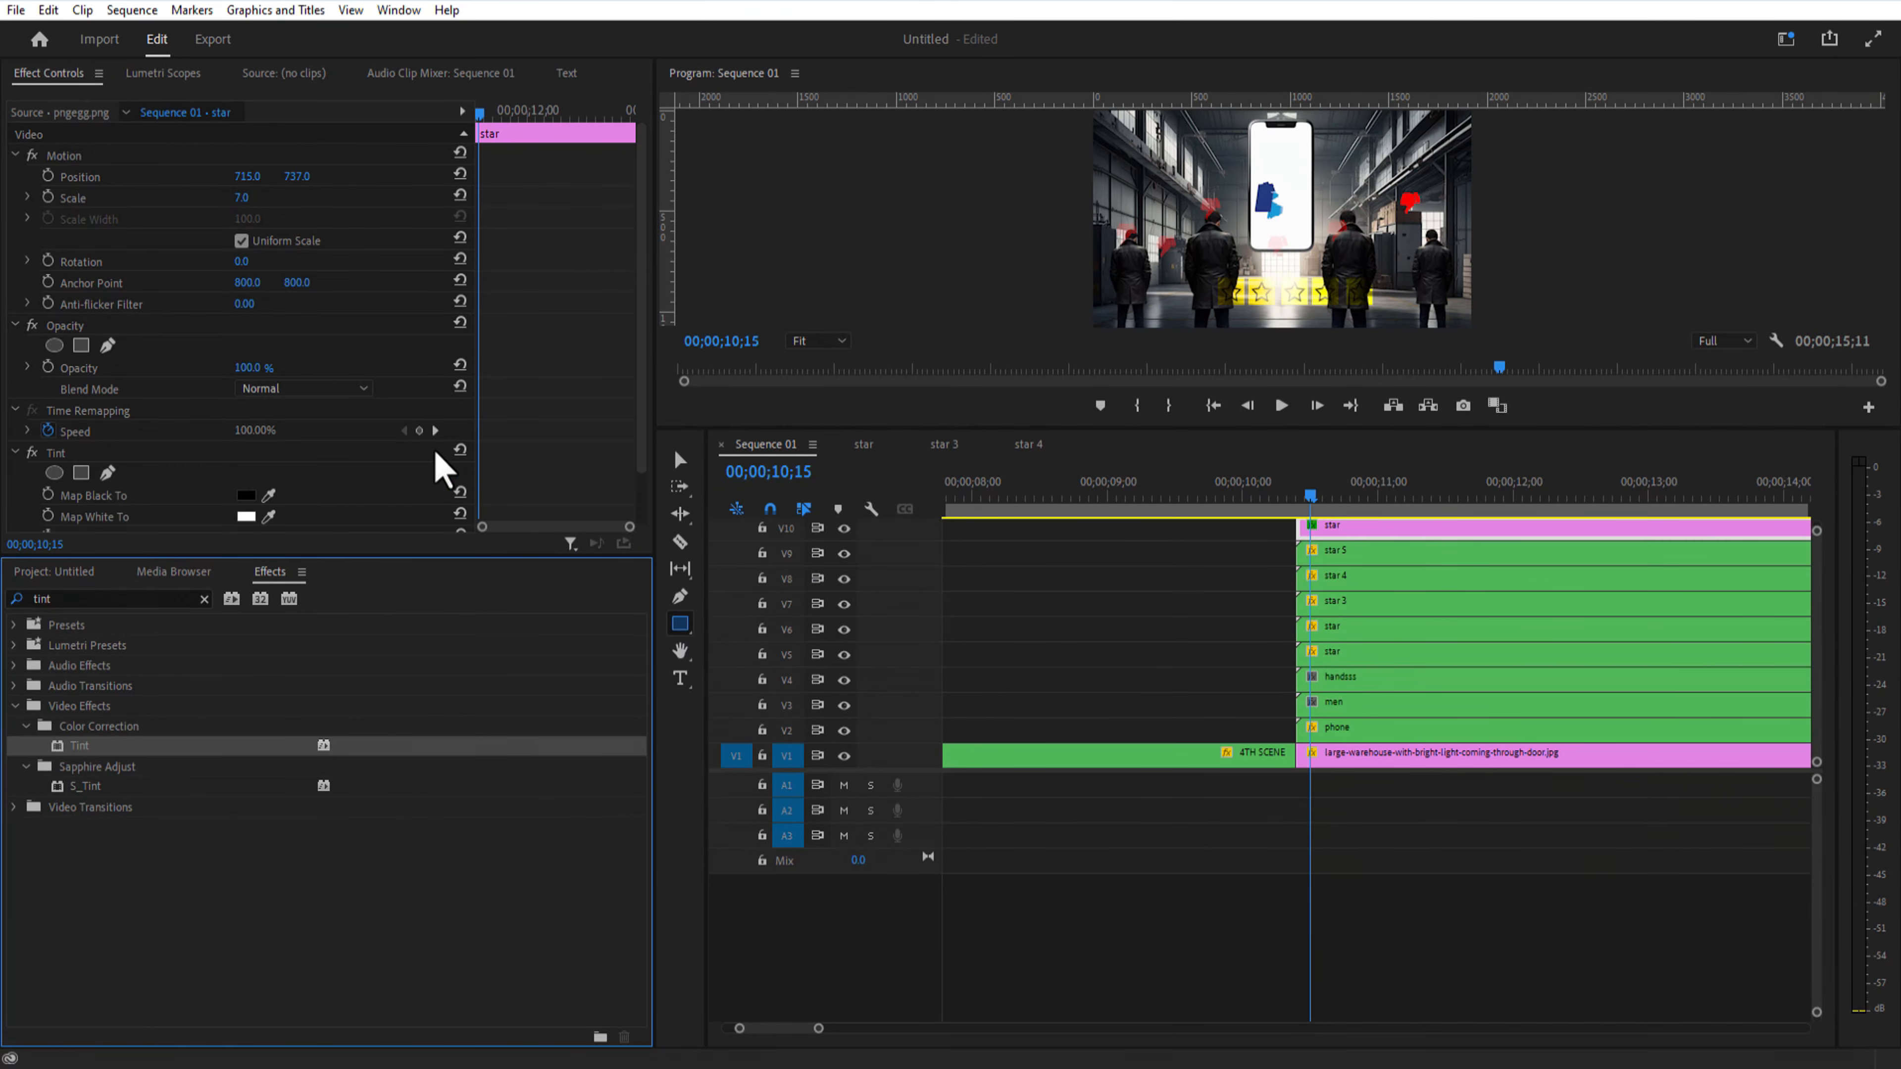
{"action": "left_click", "coordinate": [245, 516]}
{"action": "left_click", "coordinate": [715, 656]}
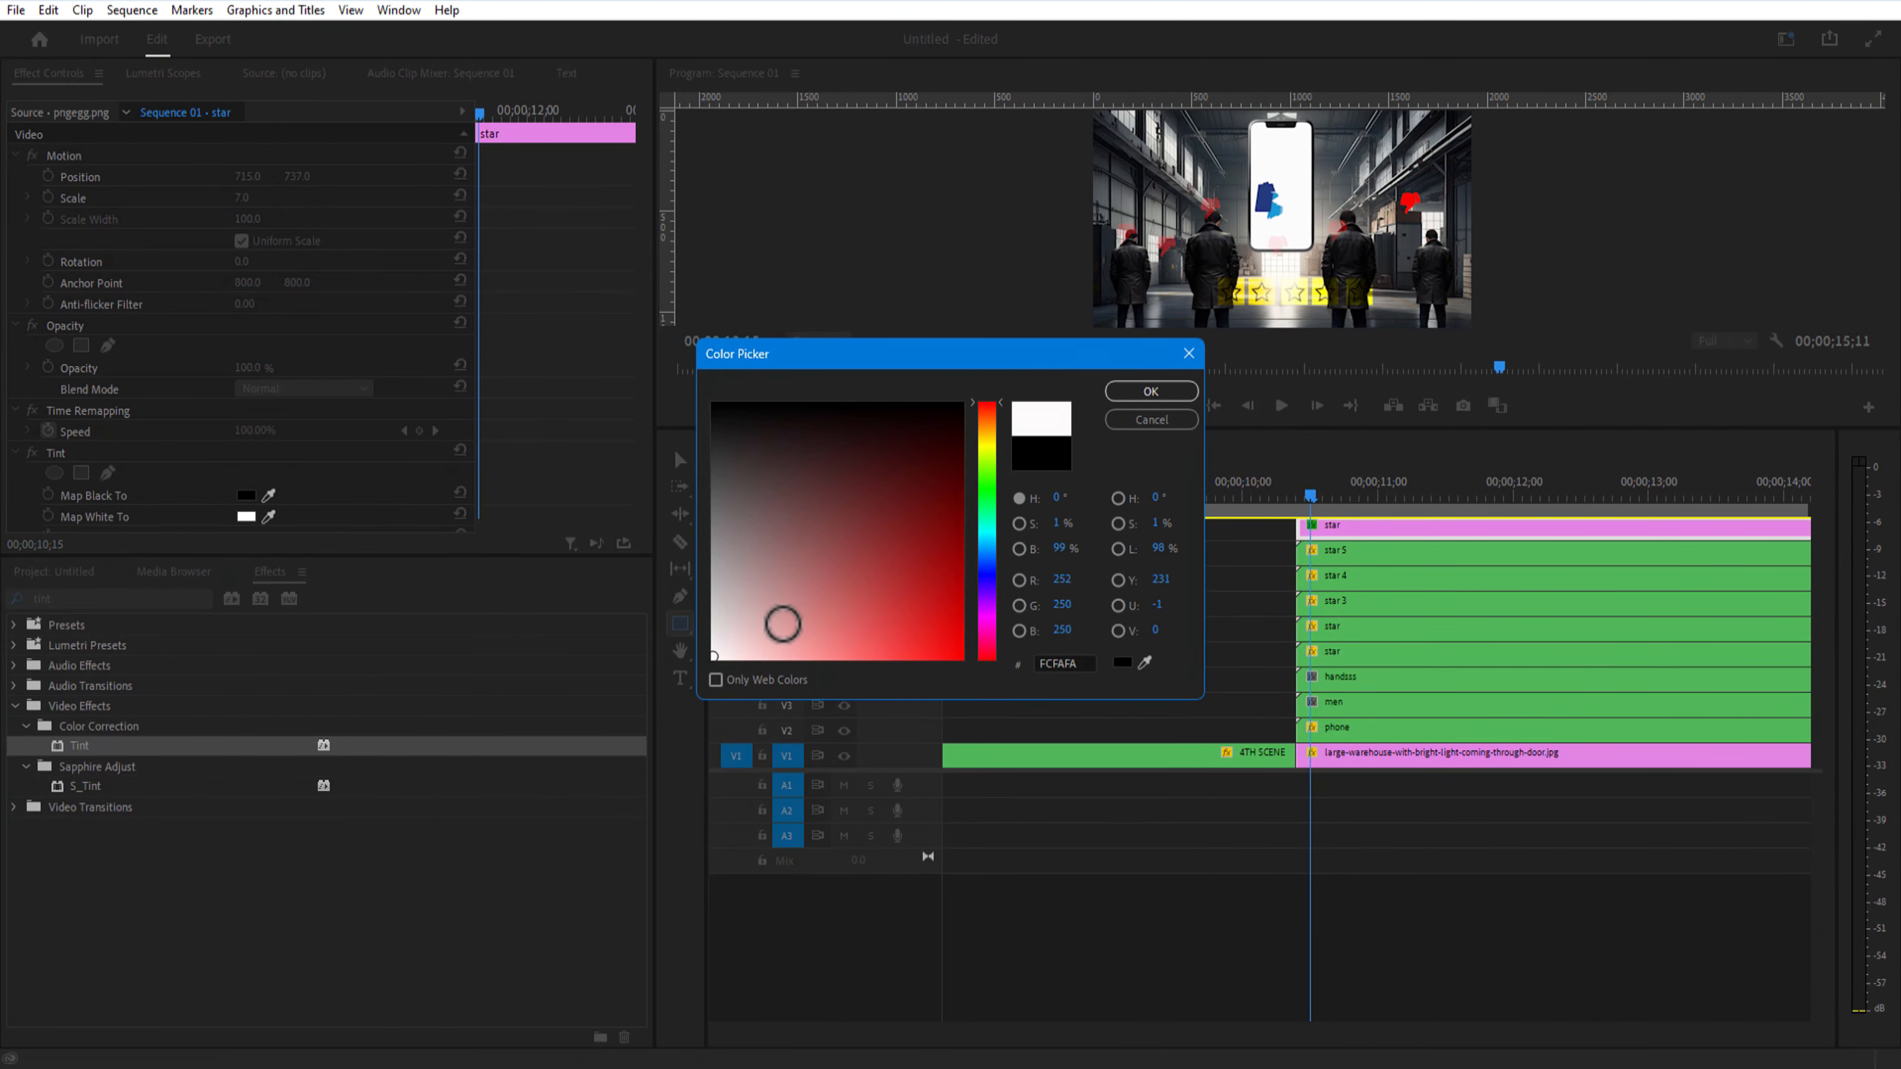
{"action": "left_click", "coordinate": [1165, 403]}
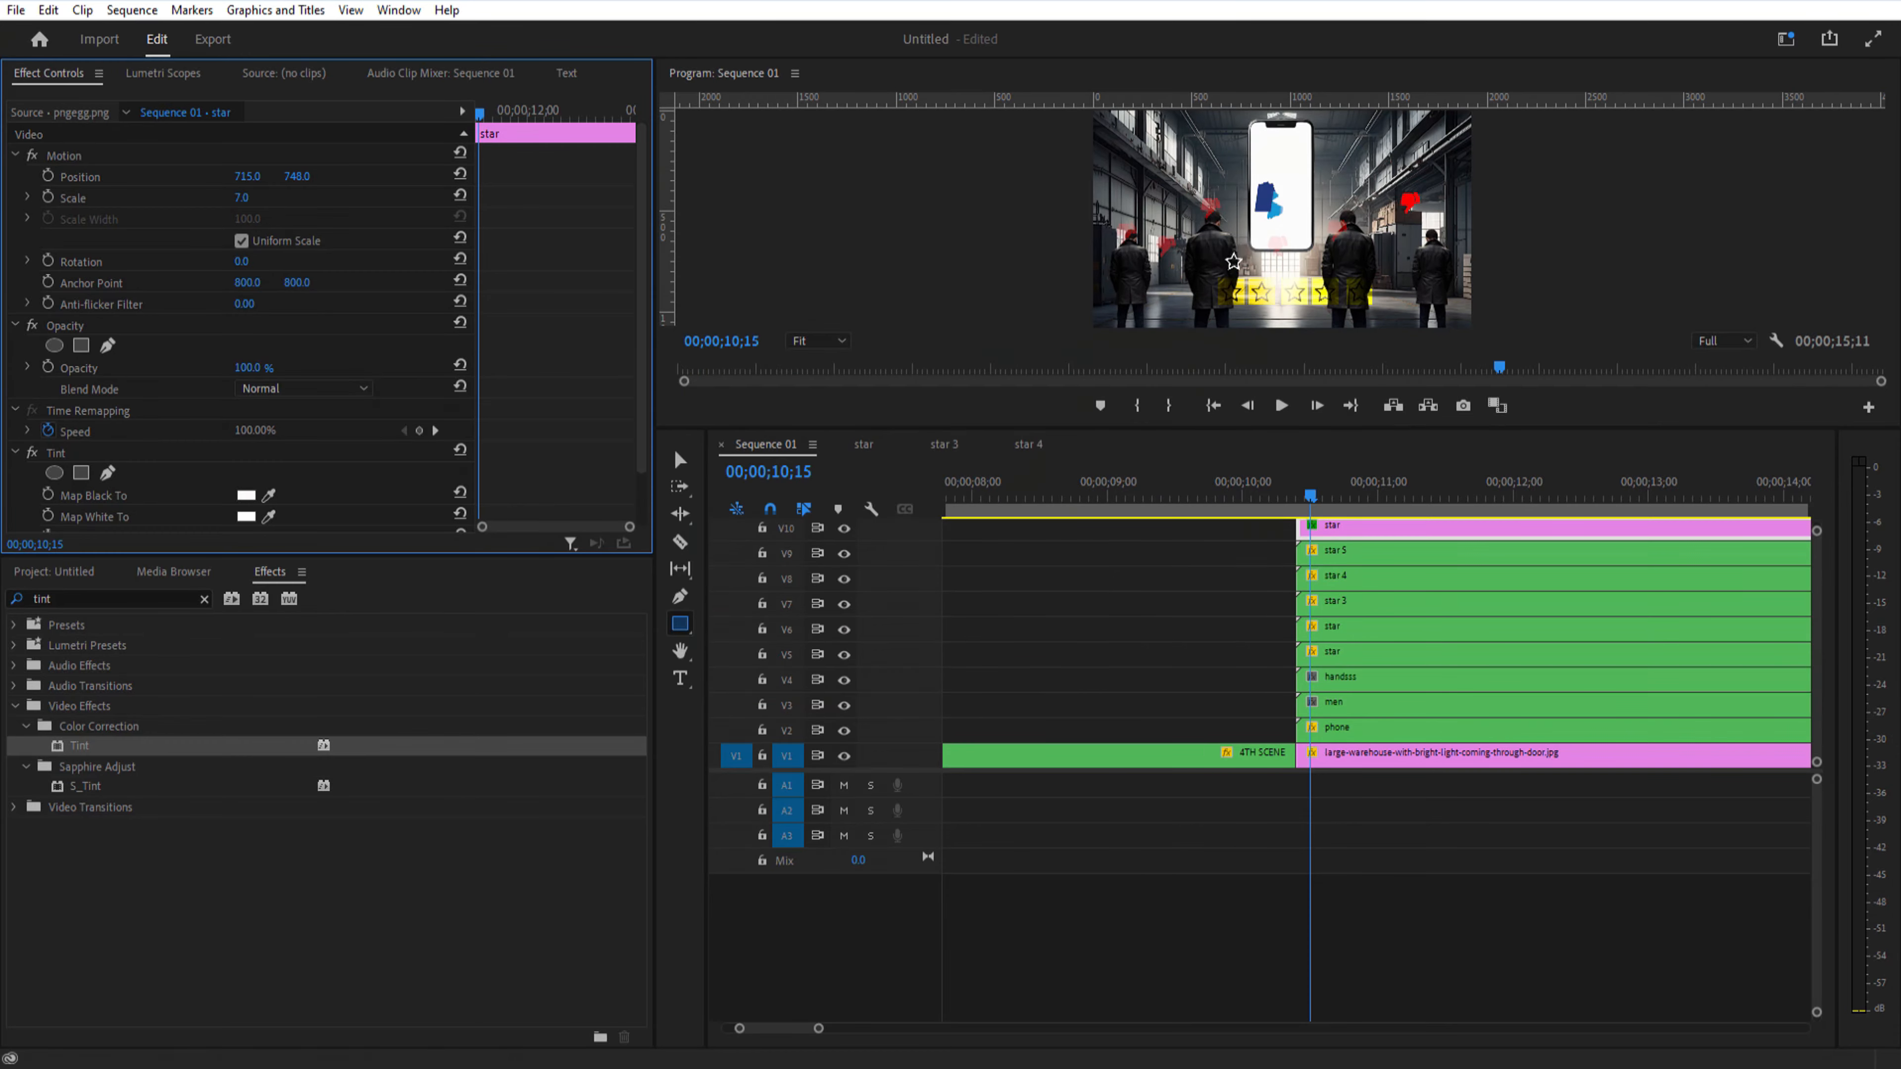
Step: Add a white TRUSTPILOT text title above the rating squares, and position the small star beside it at 740, 757
{"action": "left_click", "coordinate": [927, 628]}
{"action": "left_click", "coordinate": [681, 679]}
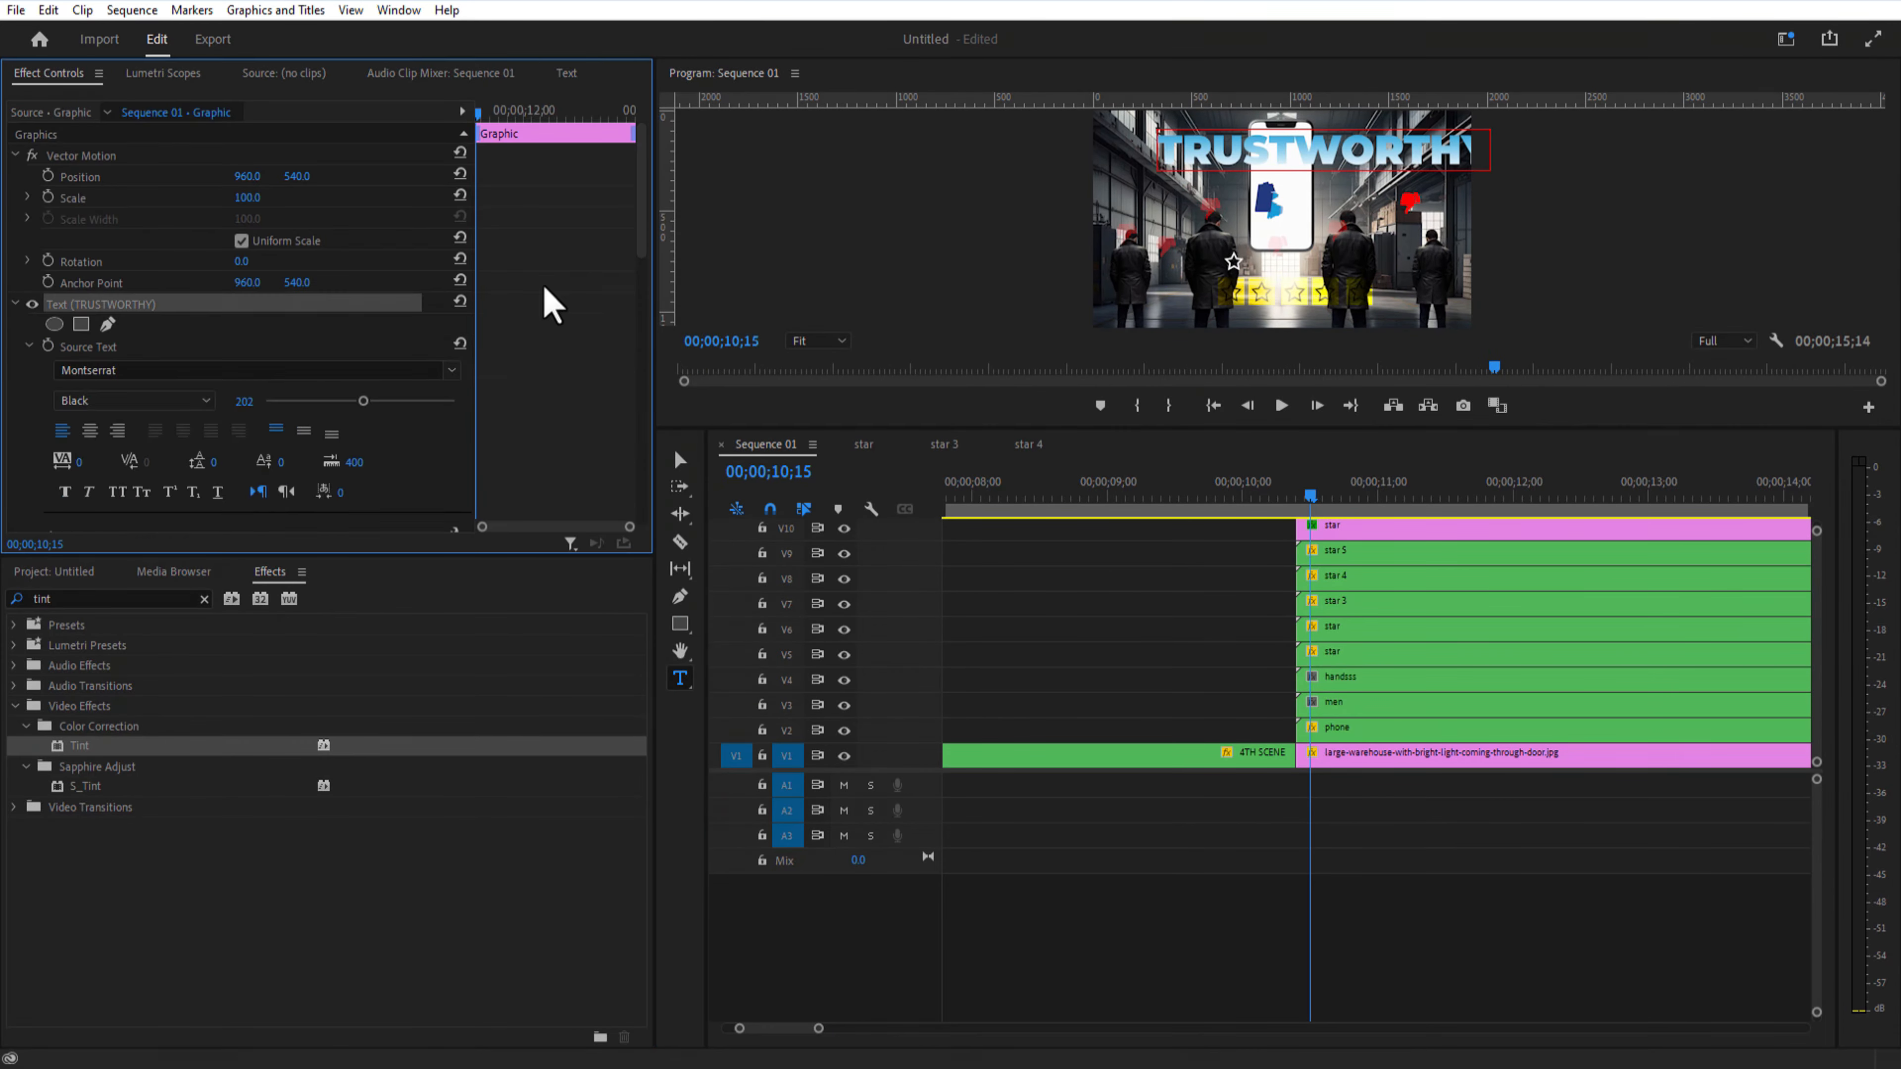
{"action": "left_click", "coordinate": [148, 374]}
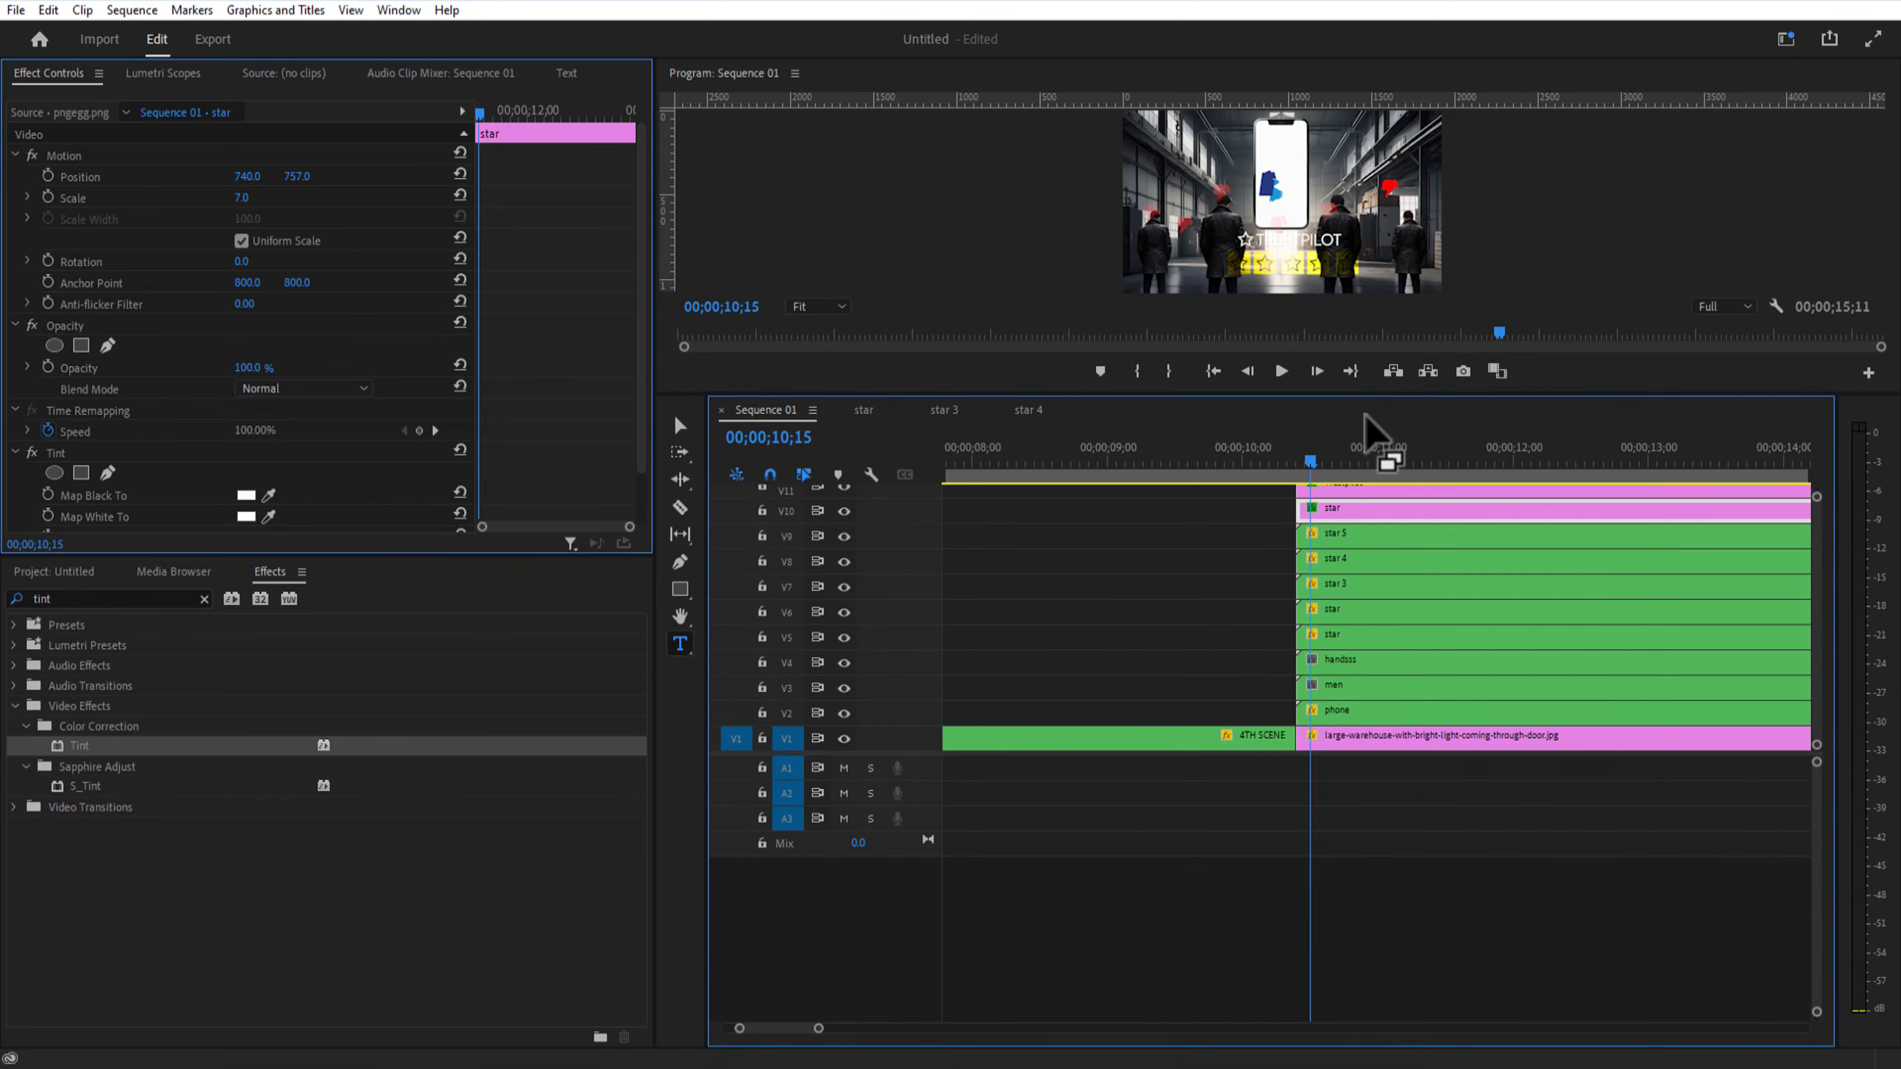
{"action": "left_click", "coordinate": [1217, 543]}
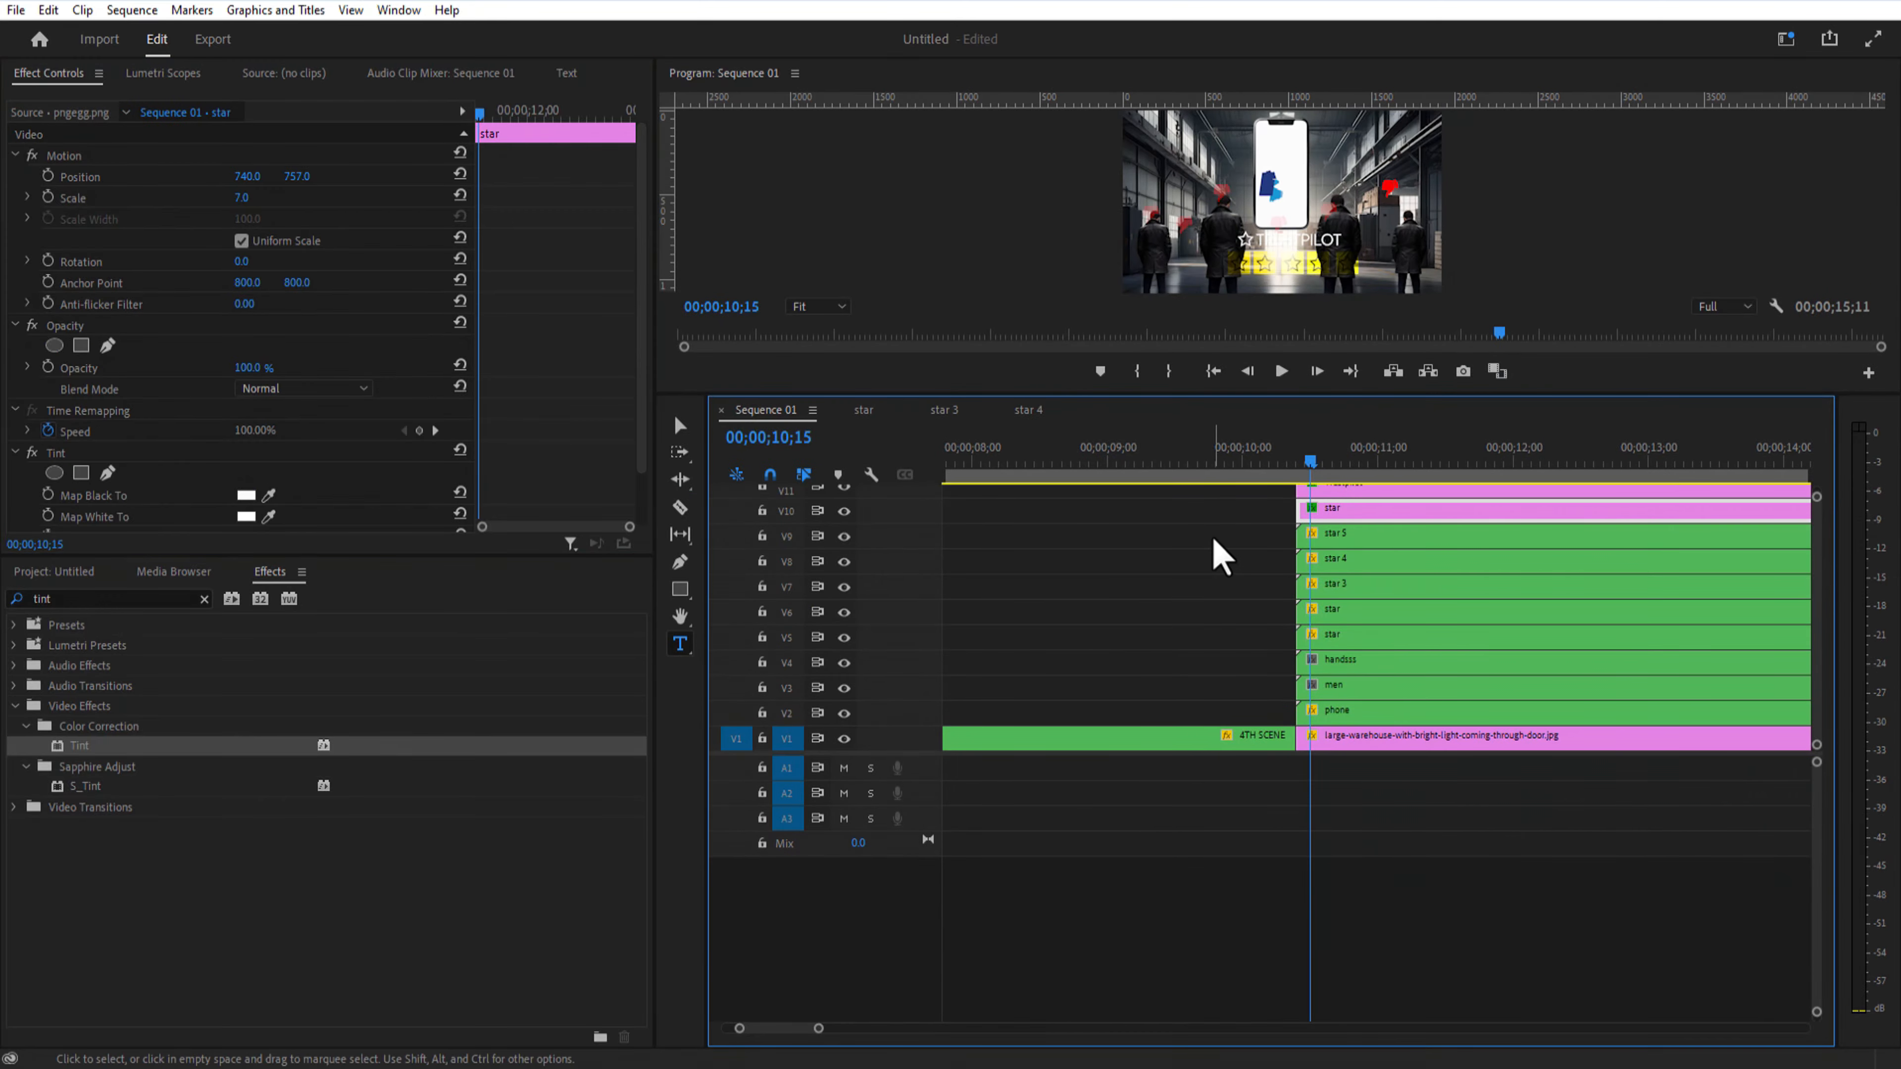
Step: Set the Map Black To tint of the small star beside TRUSTPILOT to green (37FB02)
{"action": "left_click", "coordinate": [1335, 510]}
{"action": "left_click", "coordinate": [245, 495]}
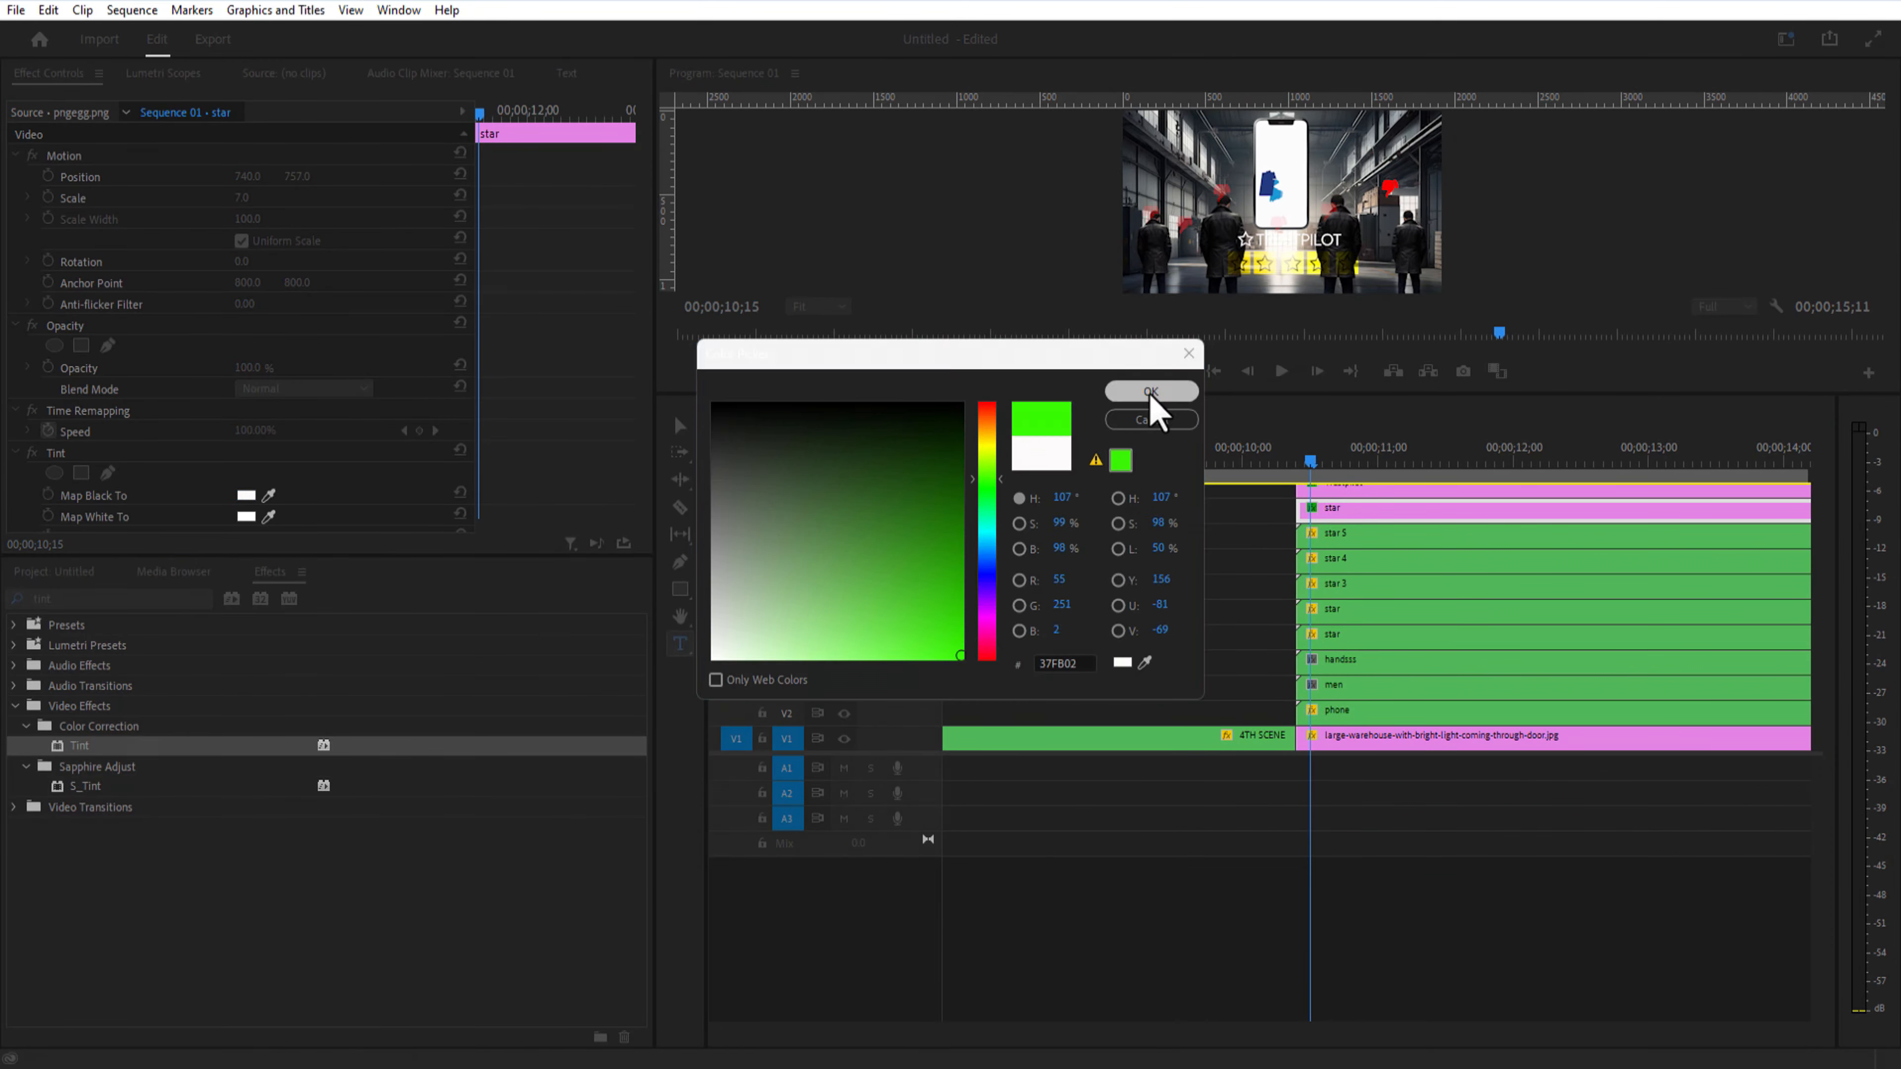
{"action": "left_click", "coordinate": [988, 497]}
{"action": "left_click", "coordinate": [1146, 391]}
{"action": "left_click", "coordinate": [1185, 580]}
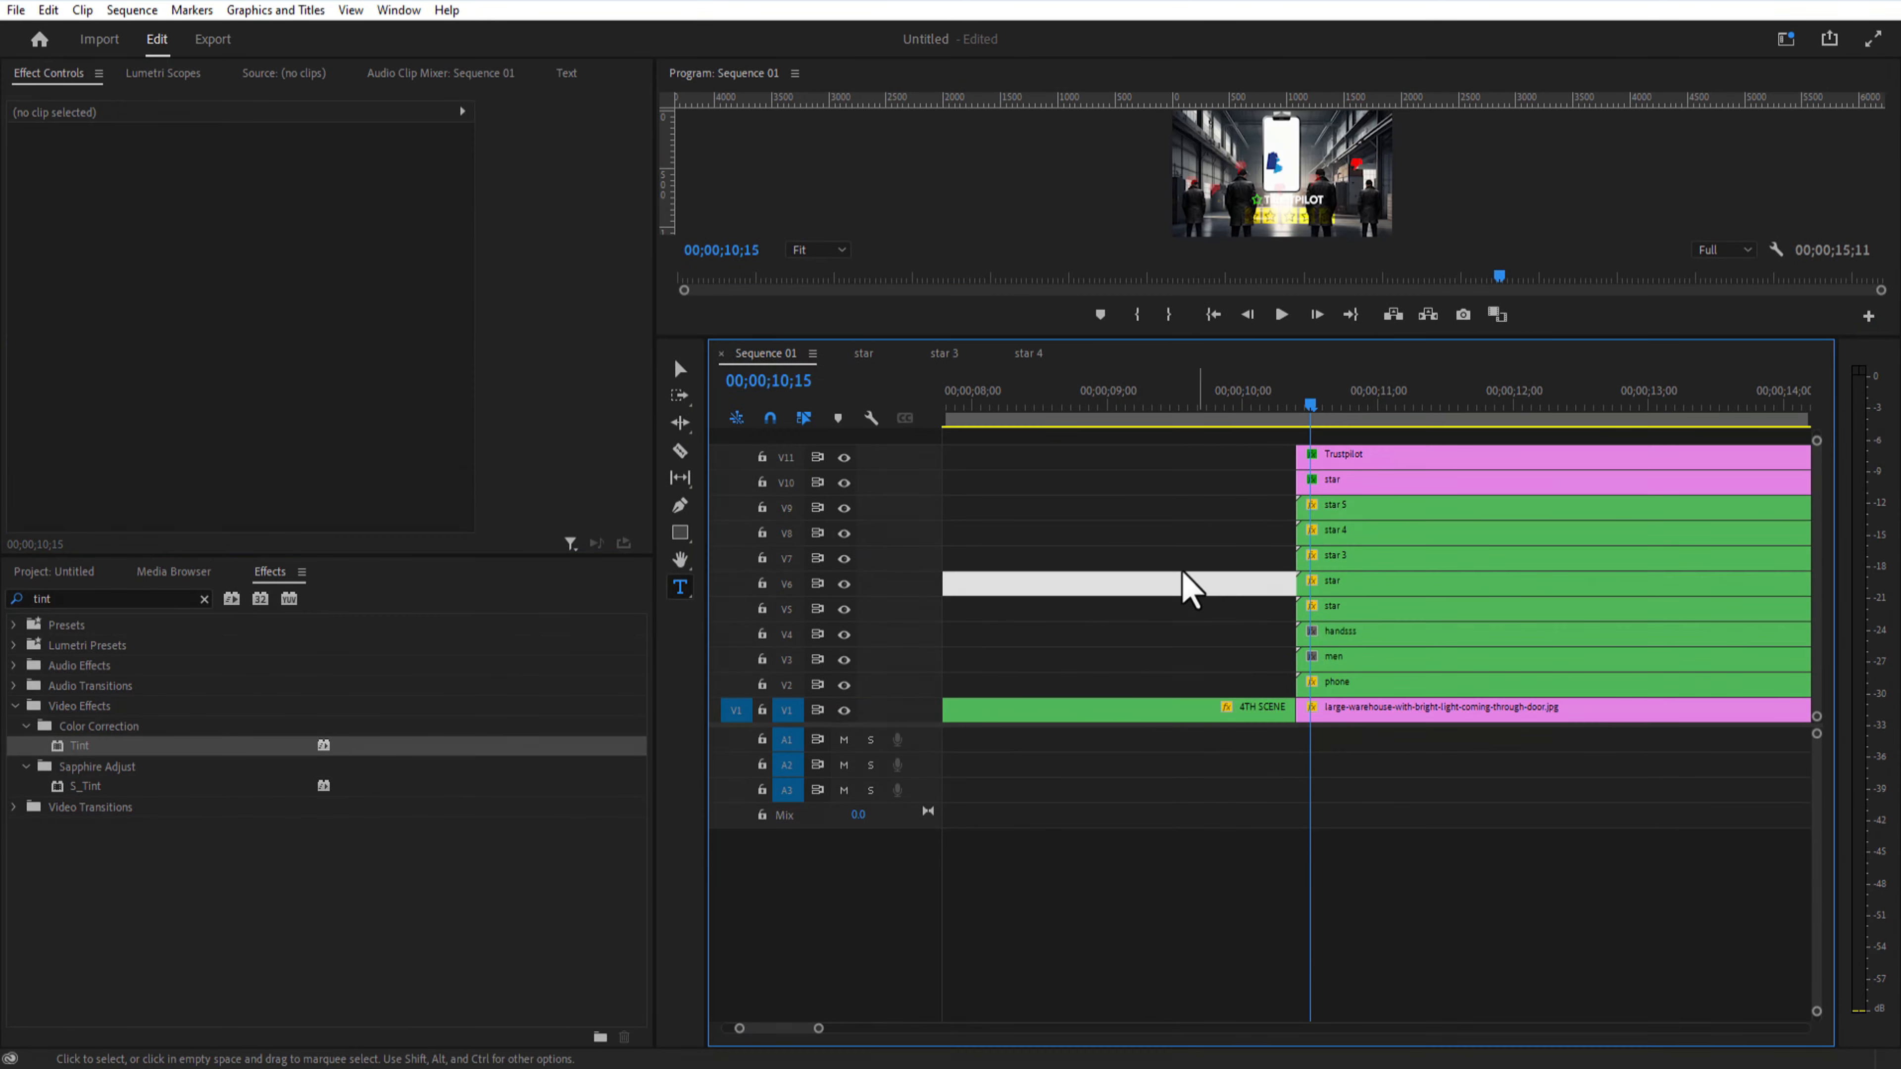
Step: Draw a rectangle covering the whole frame, position it at 960, 430, and fill it with black
{"action": "left_click", "coordinate": [684, 532]}
{"action": "left_click_drag", "start_coordinate": [1333, 339], "coordinate": [1320, 597]}
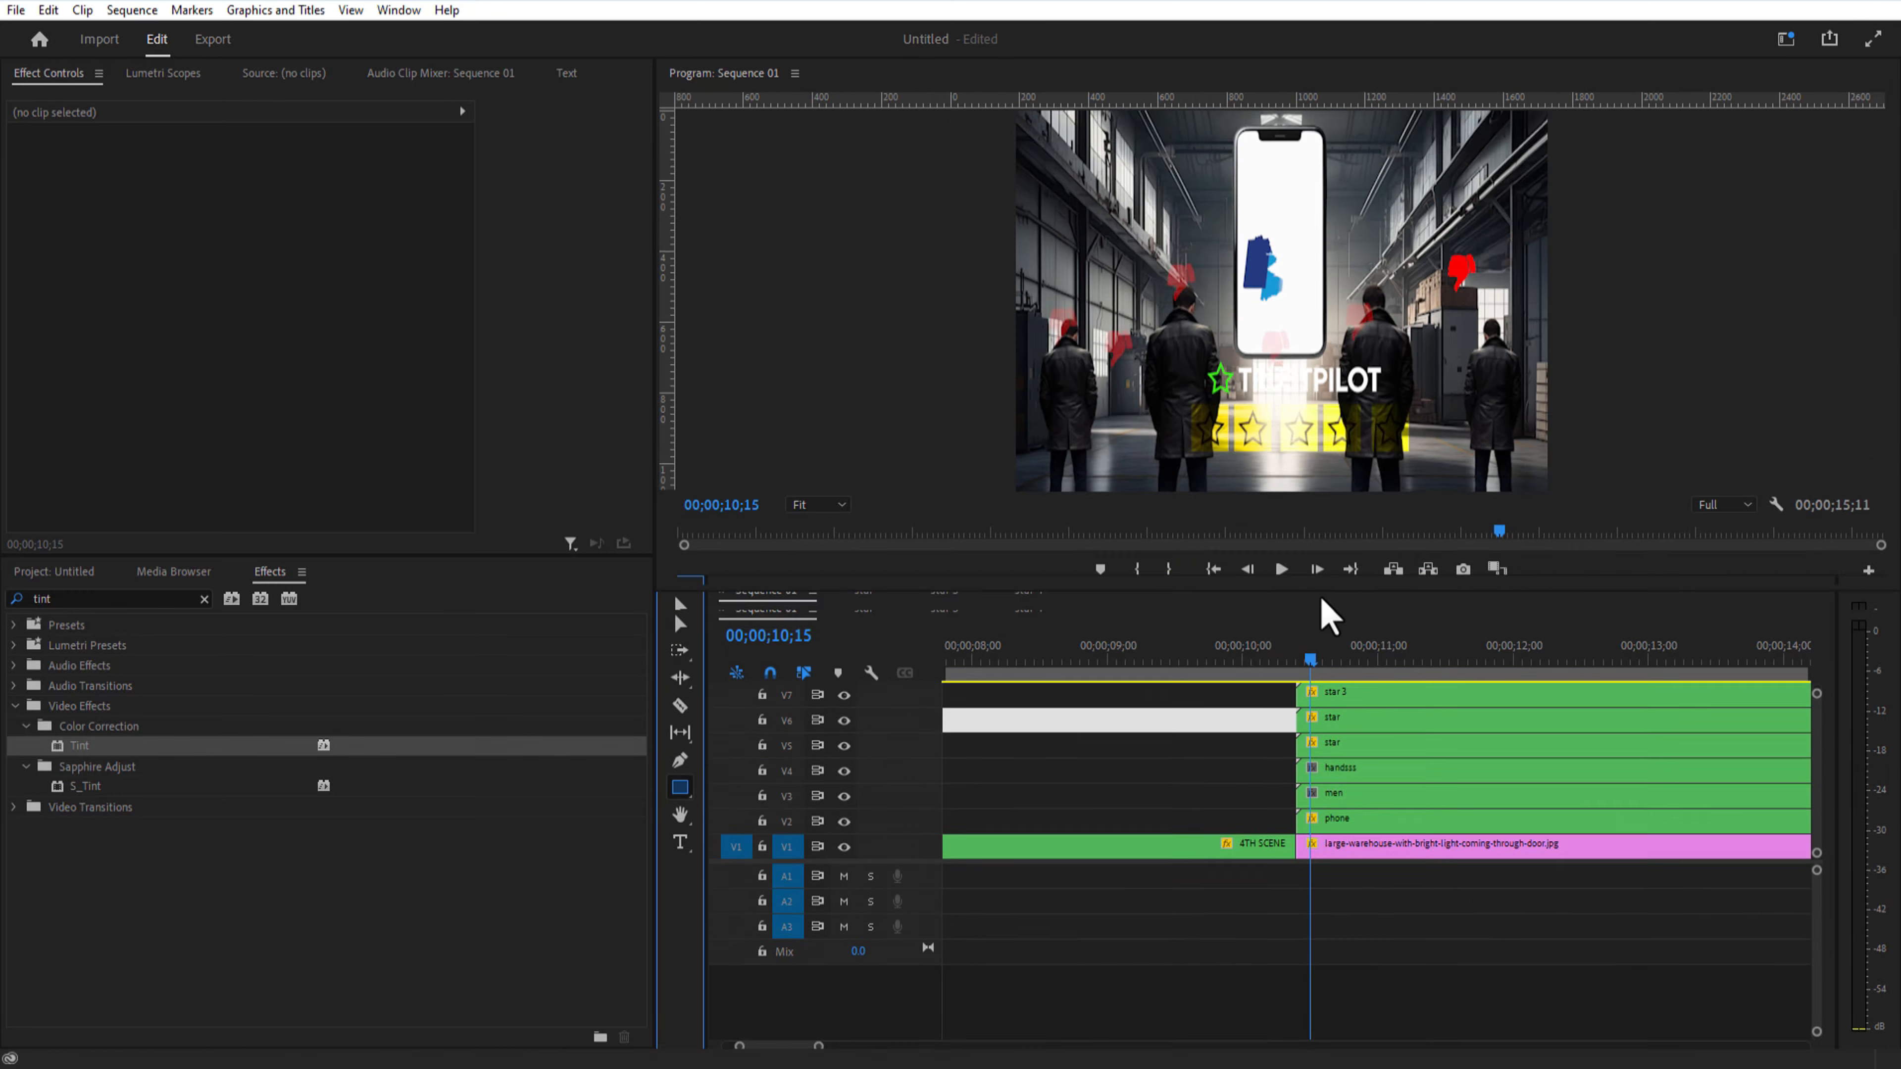
{"action": "mouse_move", "coordinate": [908, 141]}
{"action": "left_mouse_down"}
{"action": "mouse_move", "coordinate": [1637, 441]}
{"action": "mouse_move", "coordinate": [1643, 524]}
{"action": "left_mouse_up"}
{"action": "left_click_drag", "start_coordinate": [296, 176], "coordinate": [236, 176]}
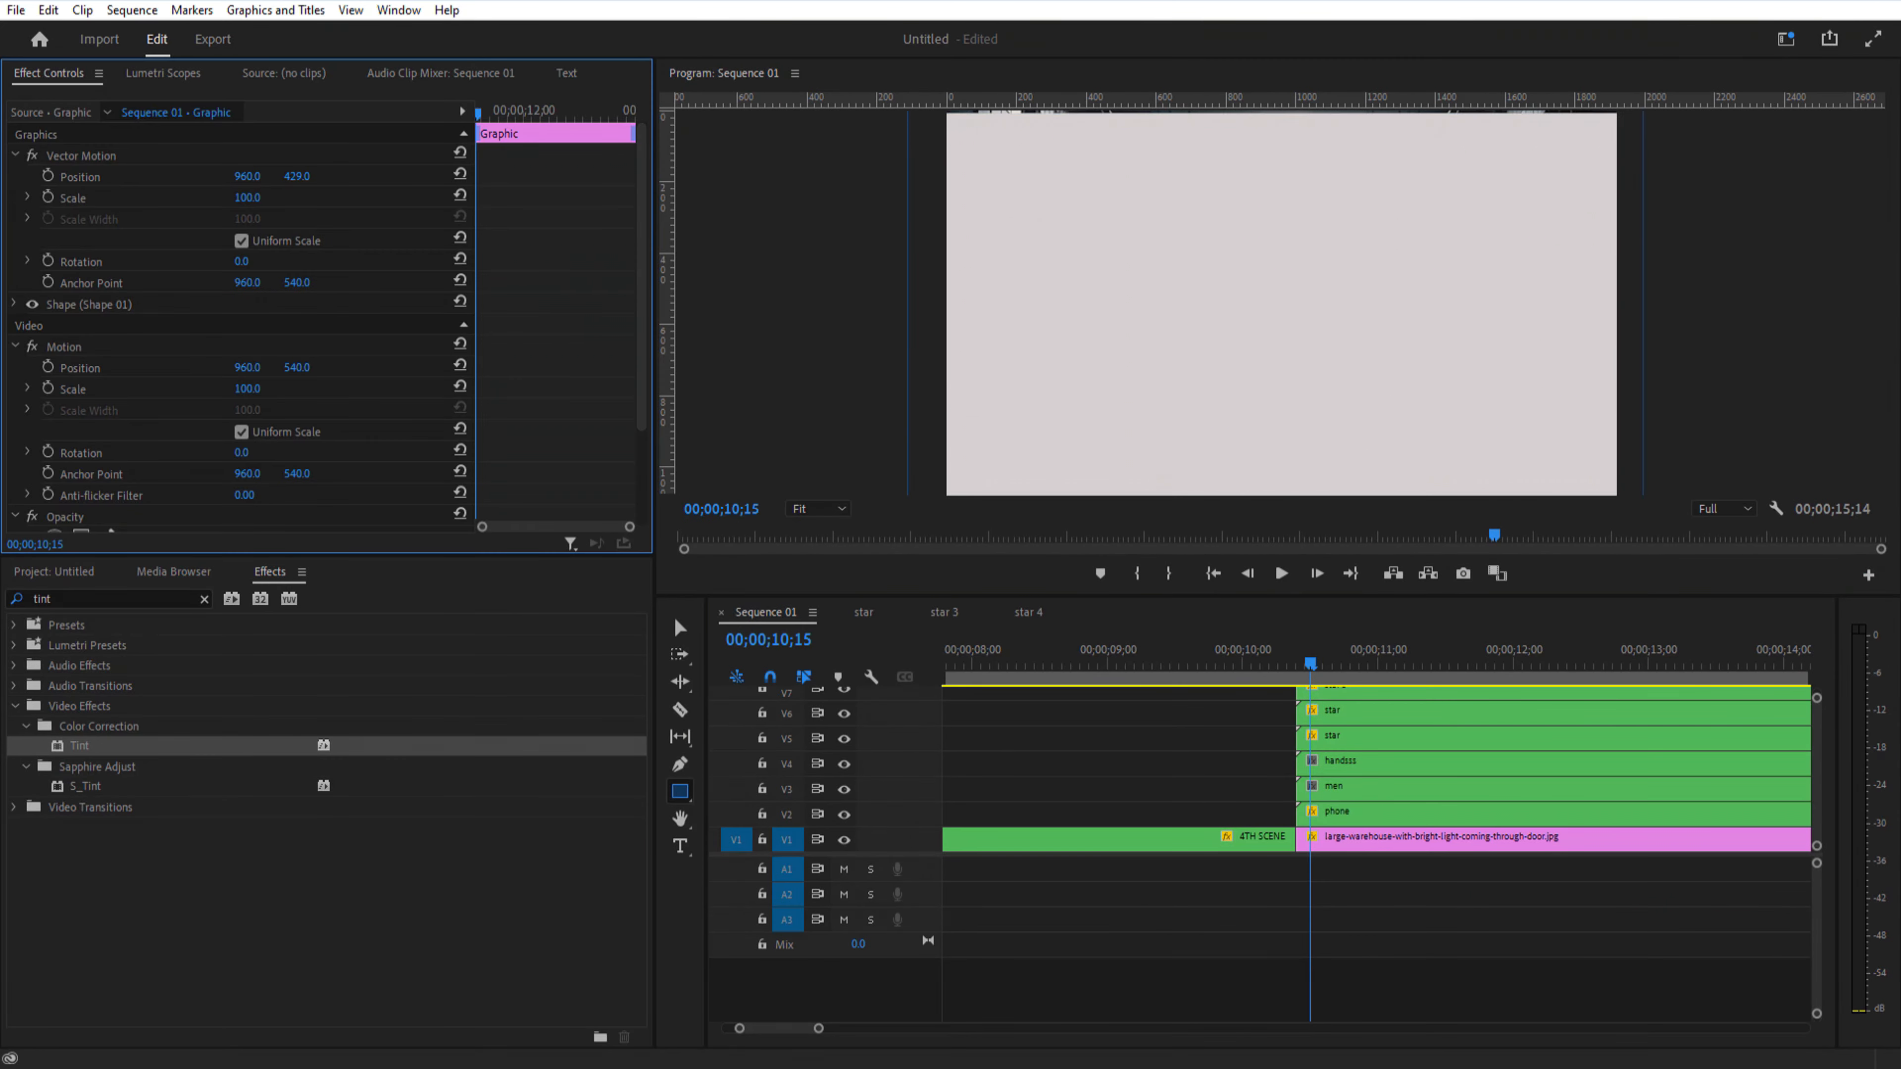
{"action": "left_click", "coordinate": [14, 304]}
{"action": "left_click", "coordinate": [113, 426]}
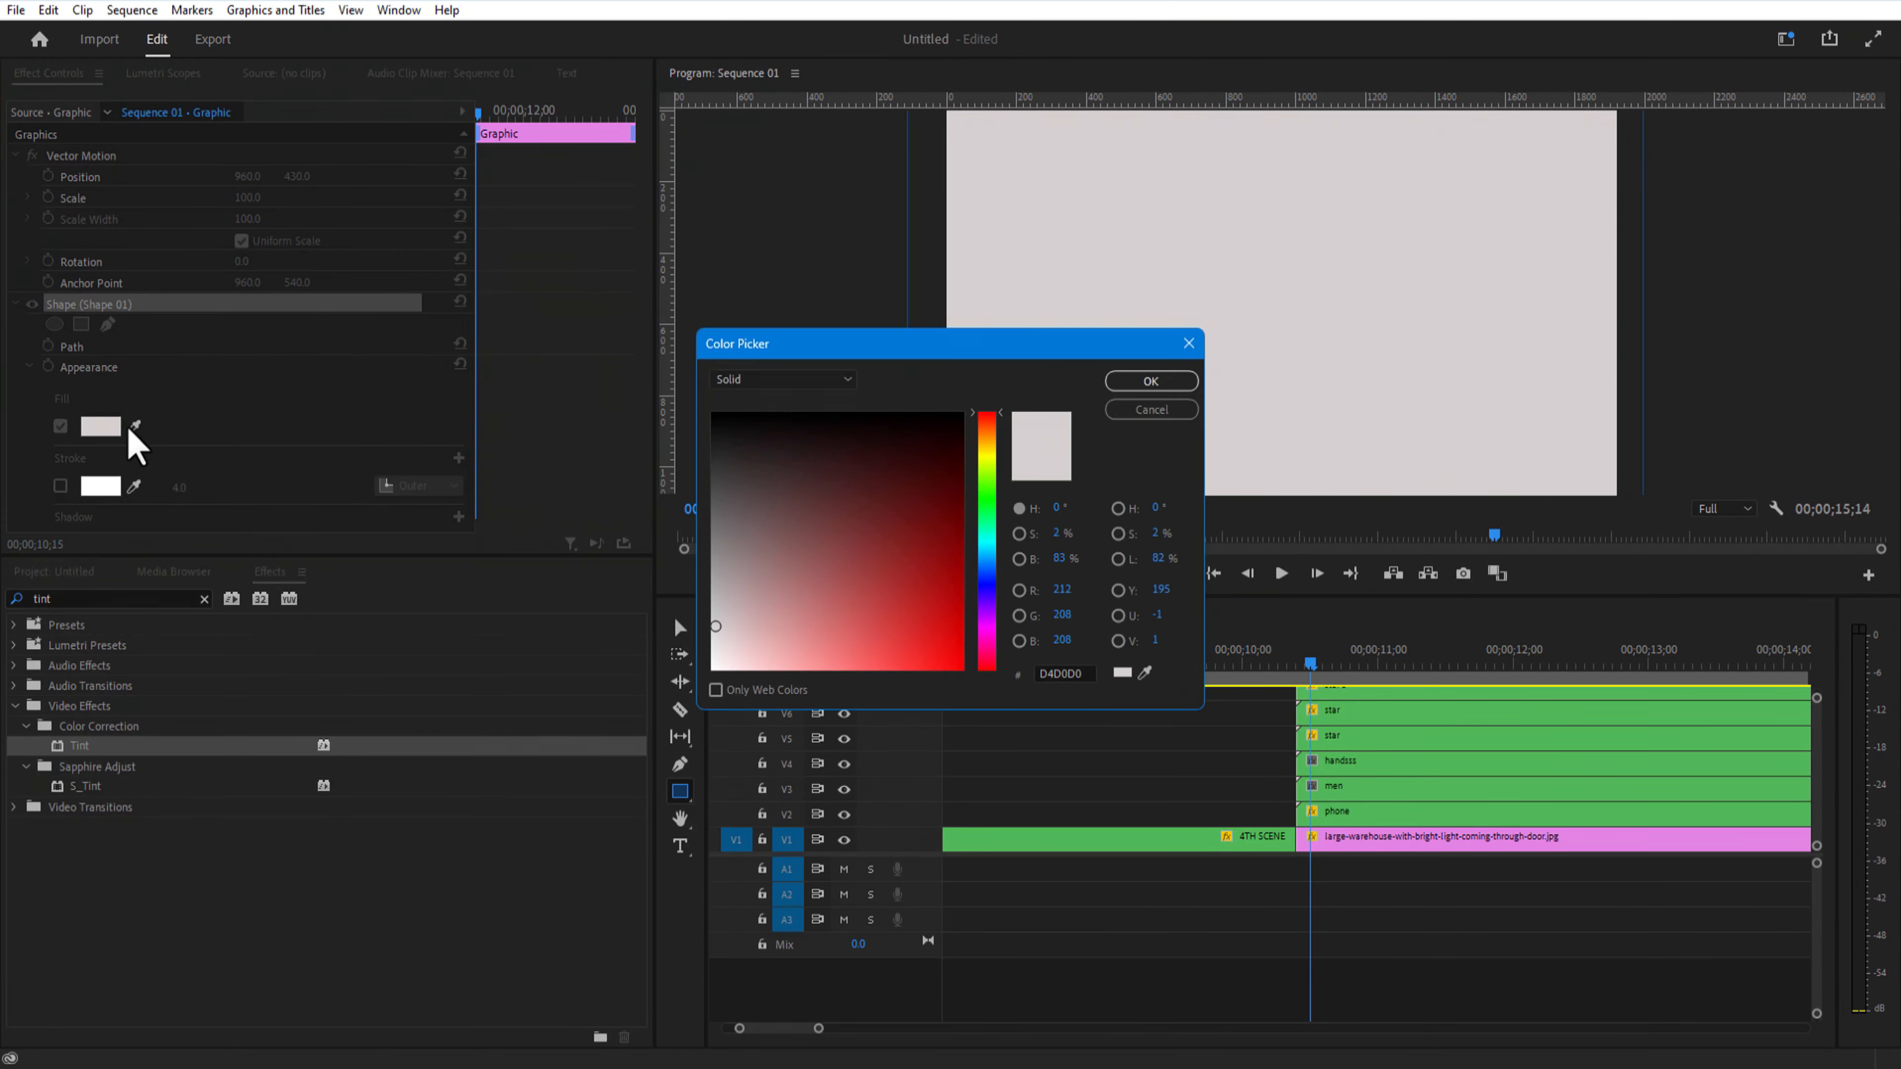
{"action": "left_click", "coordinate": [714, 415]}
{"action": "left_click", "coordinate": [1152, 381]}
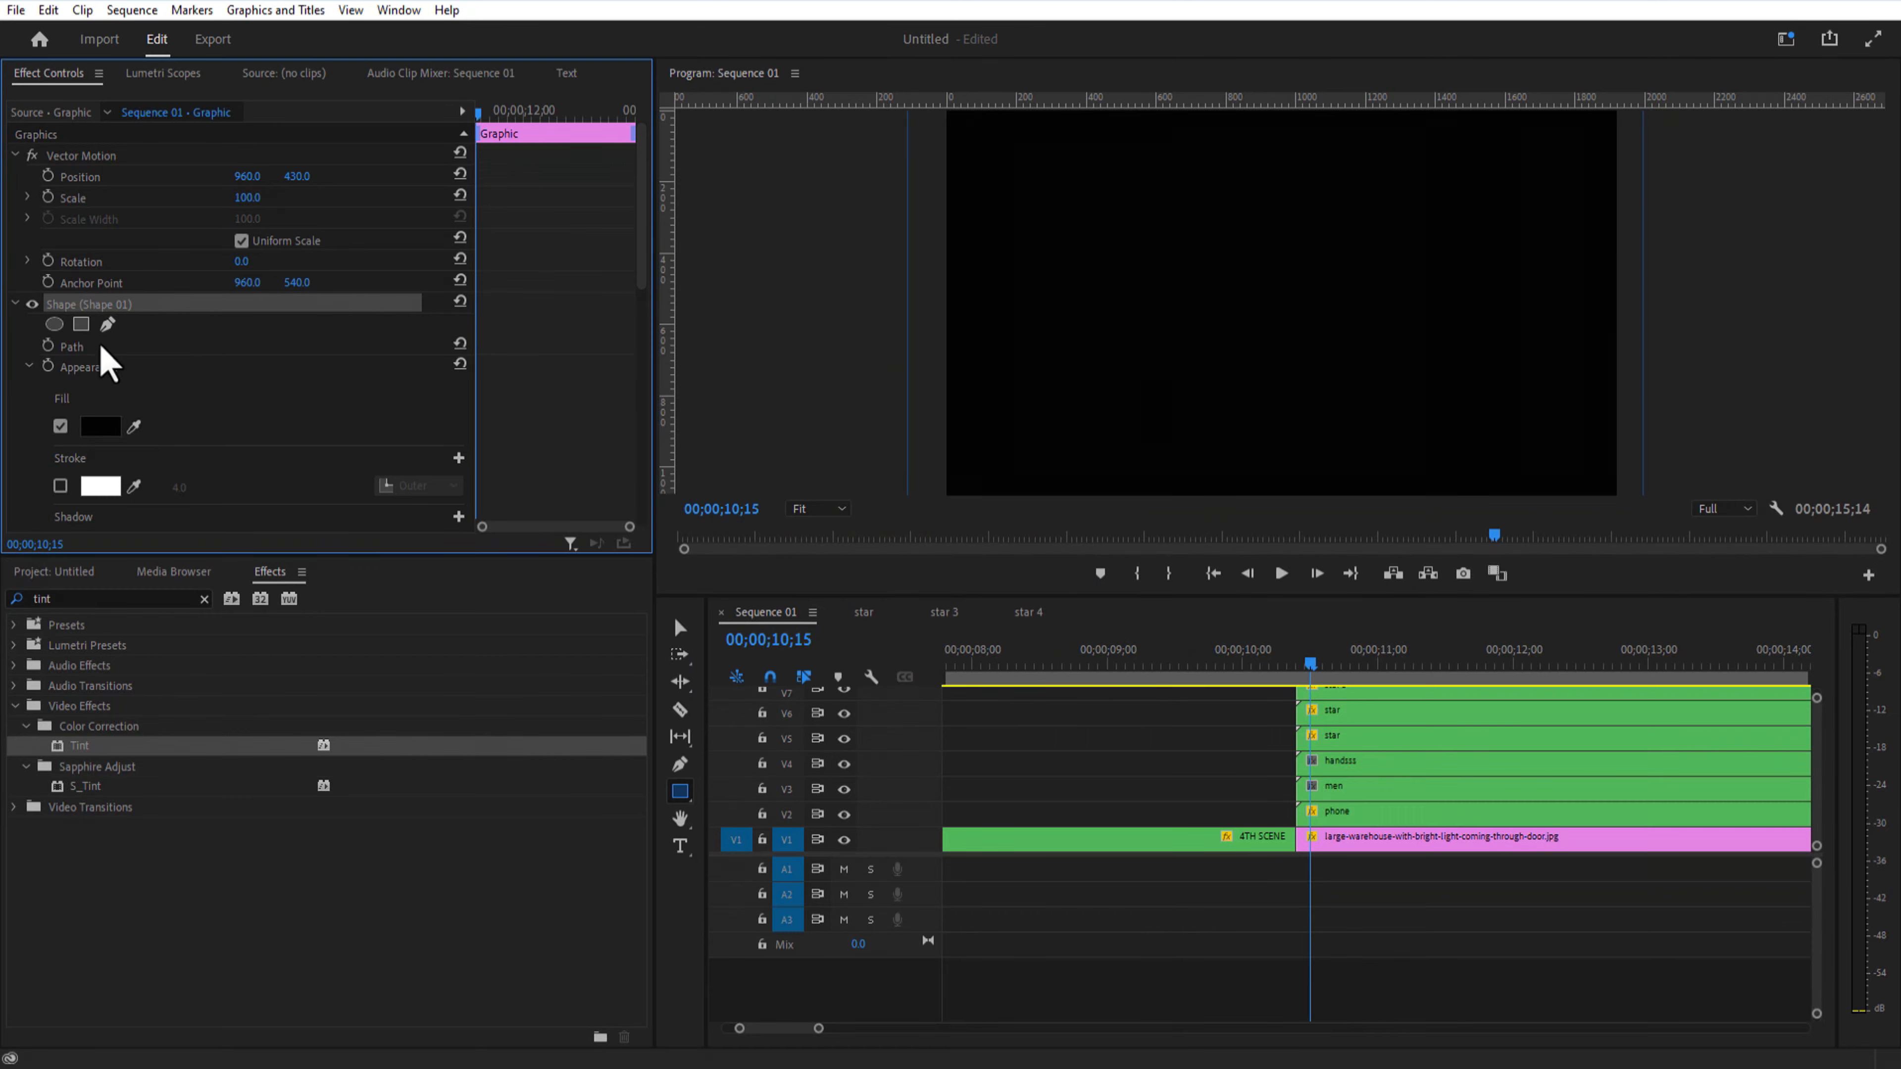
Step: Add a four-point mask limiting the black shape to the lower part of the frame, with a mask feather of 170
{"action": "left_click", "coordinate": [81, 323]}
{"action": "left_click_drag", "start_coordinate": [1198, 255], "coordinate": [934, 268]}
{"action": "left_click_drag", "start_coordinate": [1198, 351], "coordinate": [898, 399]}
{"action": "left_click_drag", "start_coordinate": [1366, 256], "coordinate": [1634, 257]}
{"action": "left_click_drag", "start_coordinate": [1366, 351], "coordinate": [1656, 395]}
{"action": "left_click_drag", "start_coordinate": [934, 267], "coordinate": [923, 250]}
{"action": "left_click_drag", "start_coordinate": [1247, 304], "coordinate": [1238, 414]}
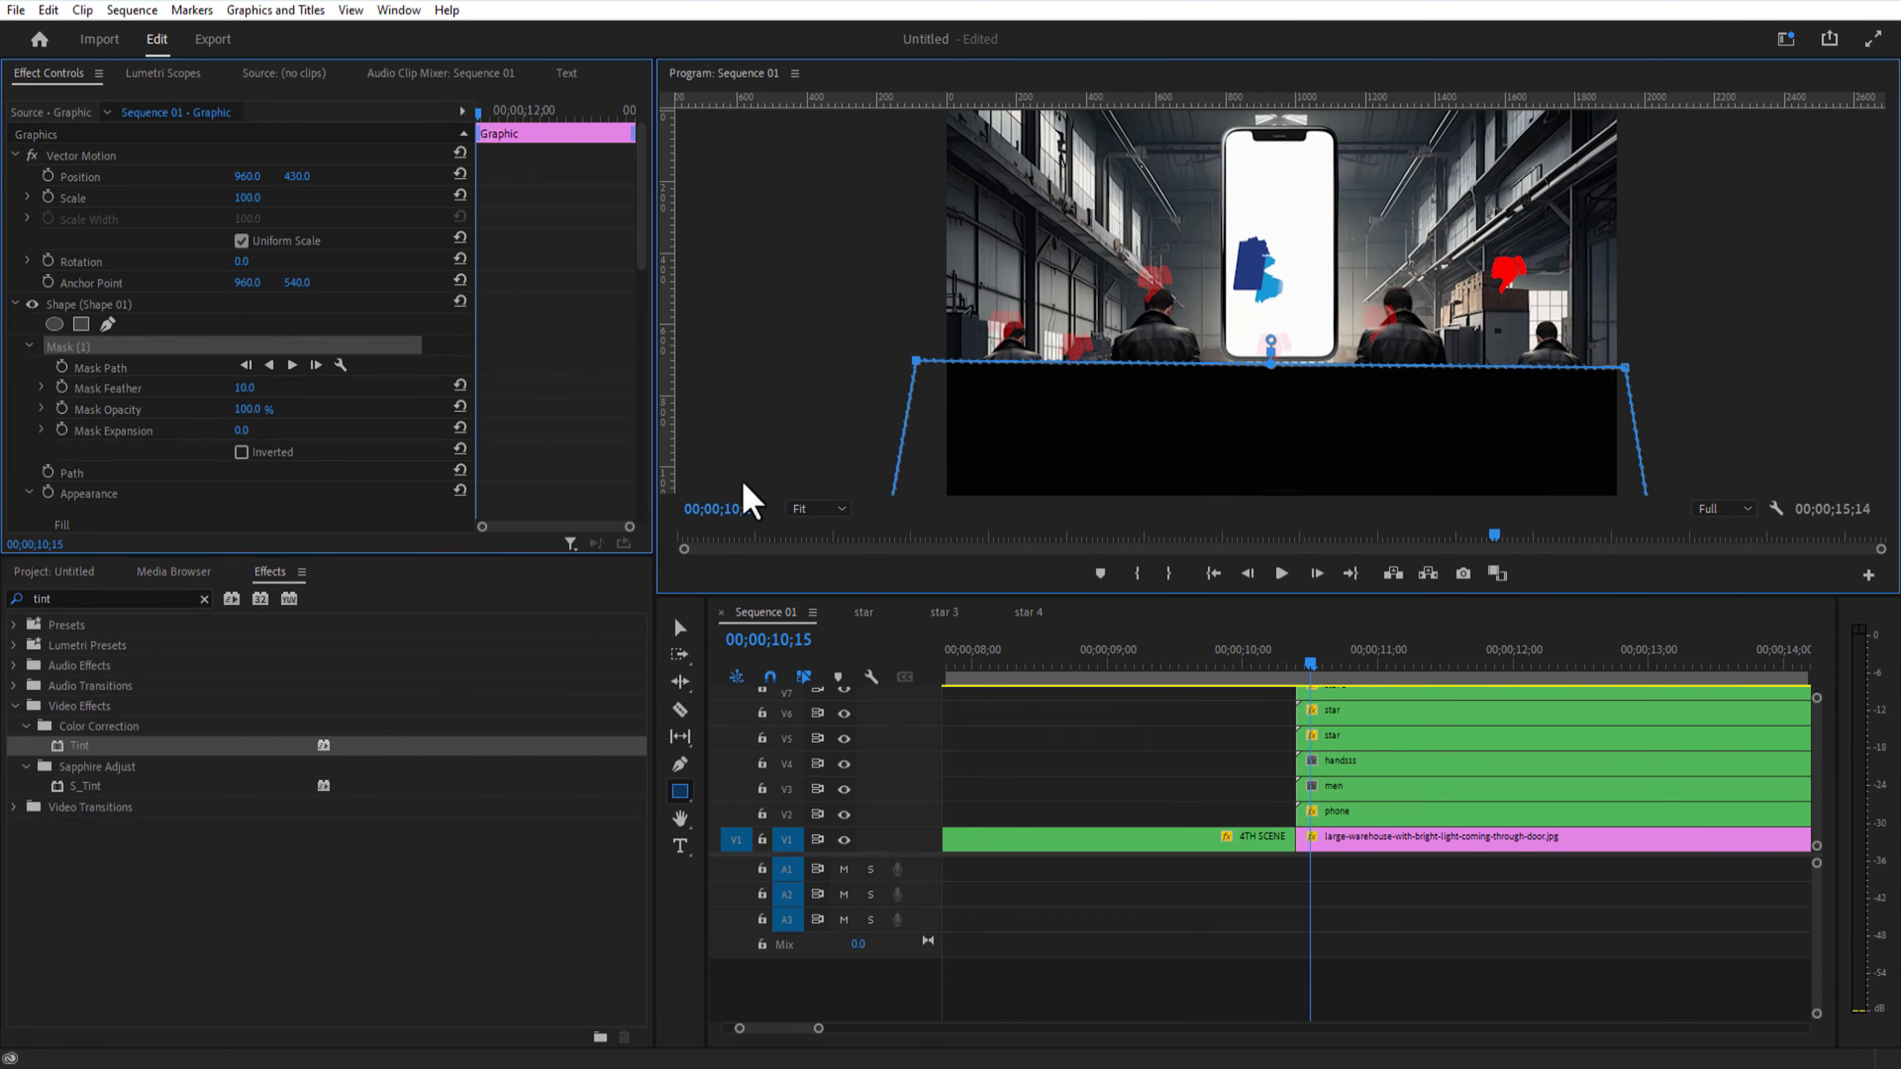
{"action": "left_click_drag", "start_coordinate": [241, 388], "coordinate": [365, 387]}
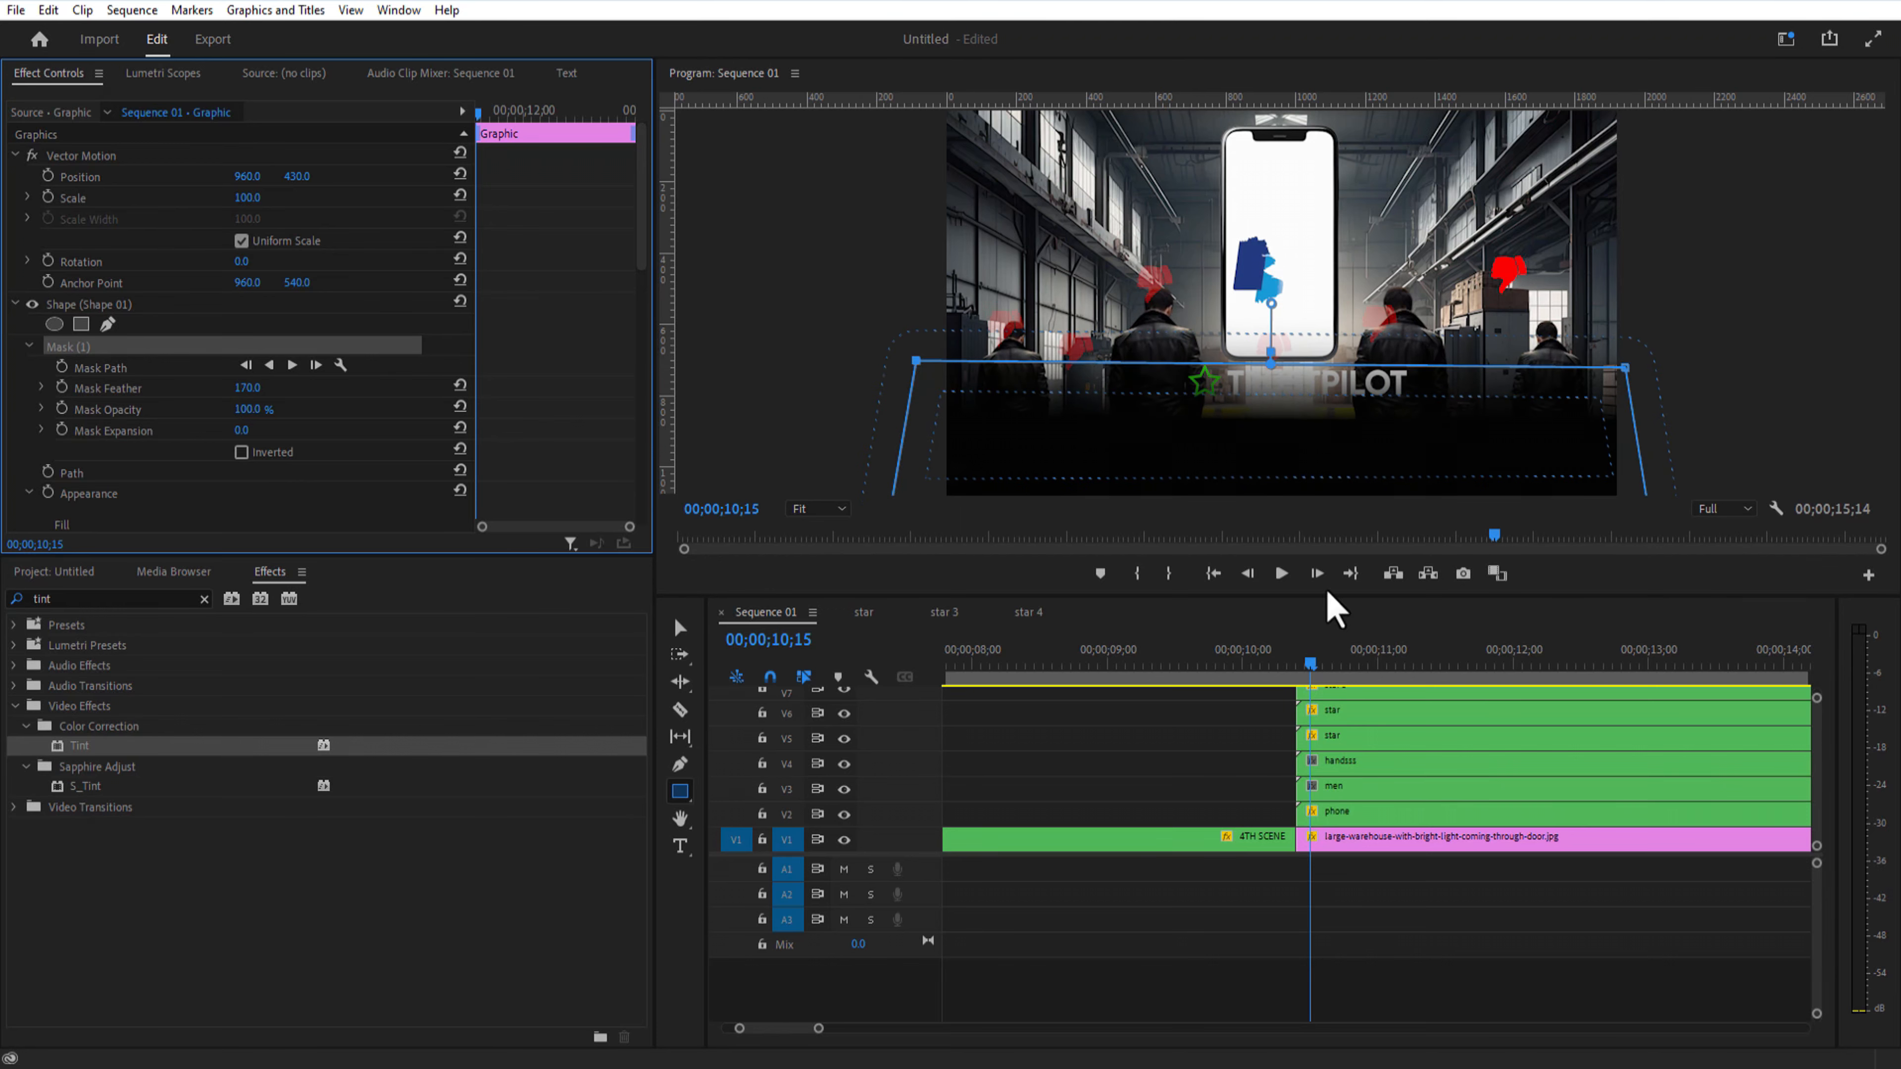
Step: Move the black Graphic clip to track V4, directly above the men nest
{"action": "left_click_drag", "start_coordinate": [1326, 592], "coordinate": [1329, 262]}
{"action": "left_click_drag", "start_coordinate": [1276, 410], "coordinate": [1400, 599]}
{"action": "left_click_drag", "start_coordinate": [1379, 437], "coordinate": [1379, 603]}
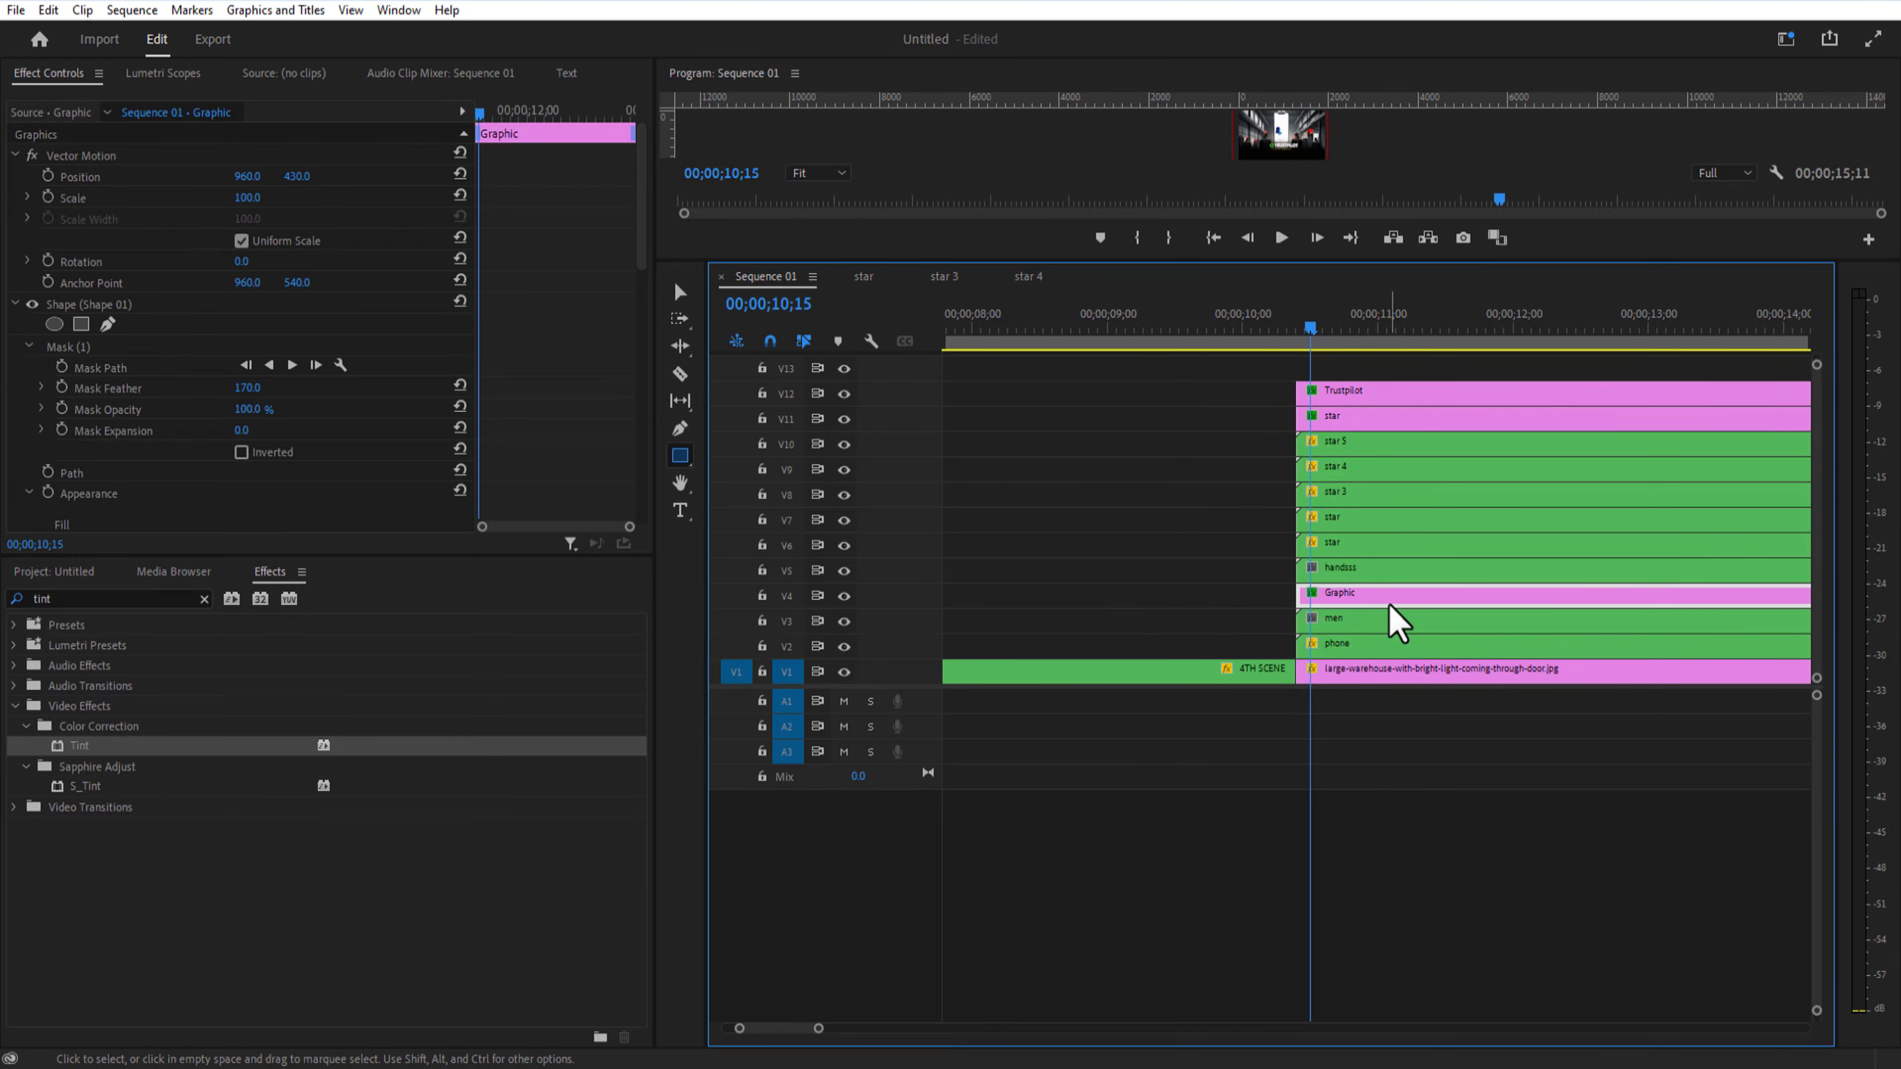
Step: Increase the black Graphic's mask feather to 487 so it fades softly over the warehouse floor
{"action": "left_click_drag", "start_coordinate": [1365, 262], "coordinate": [1379, 527]}
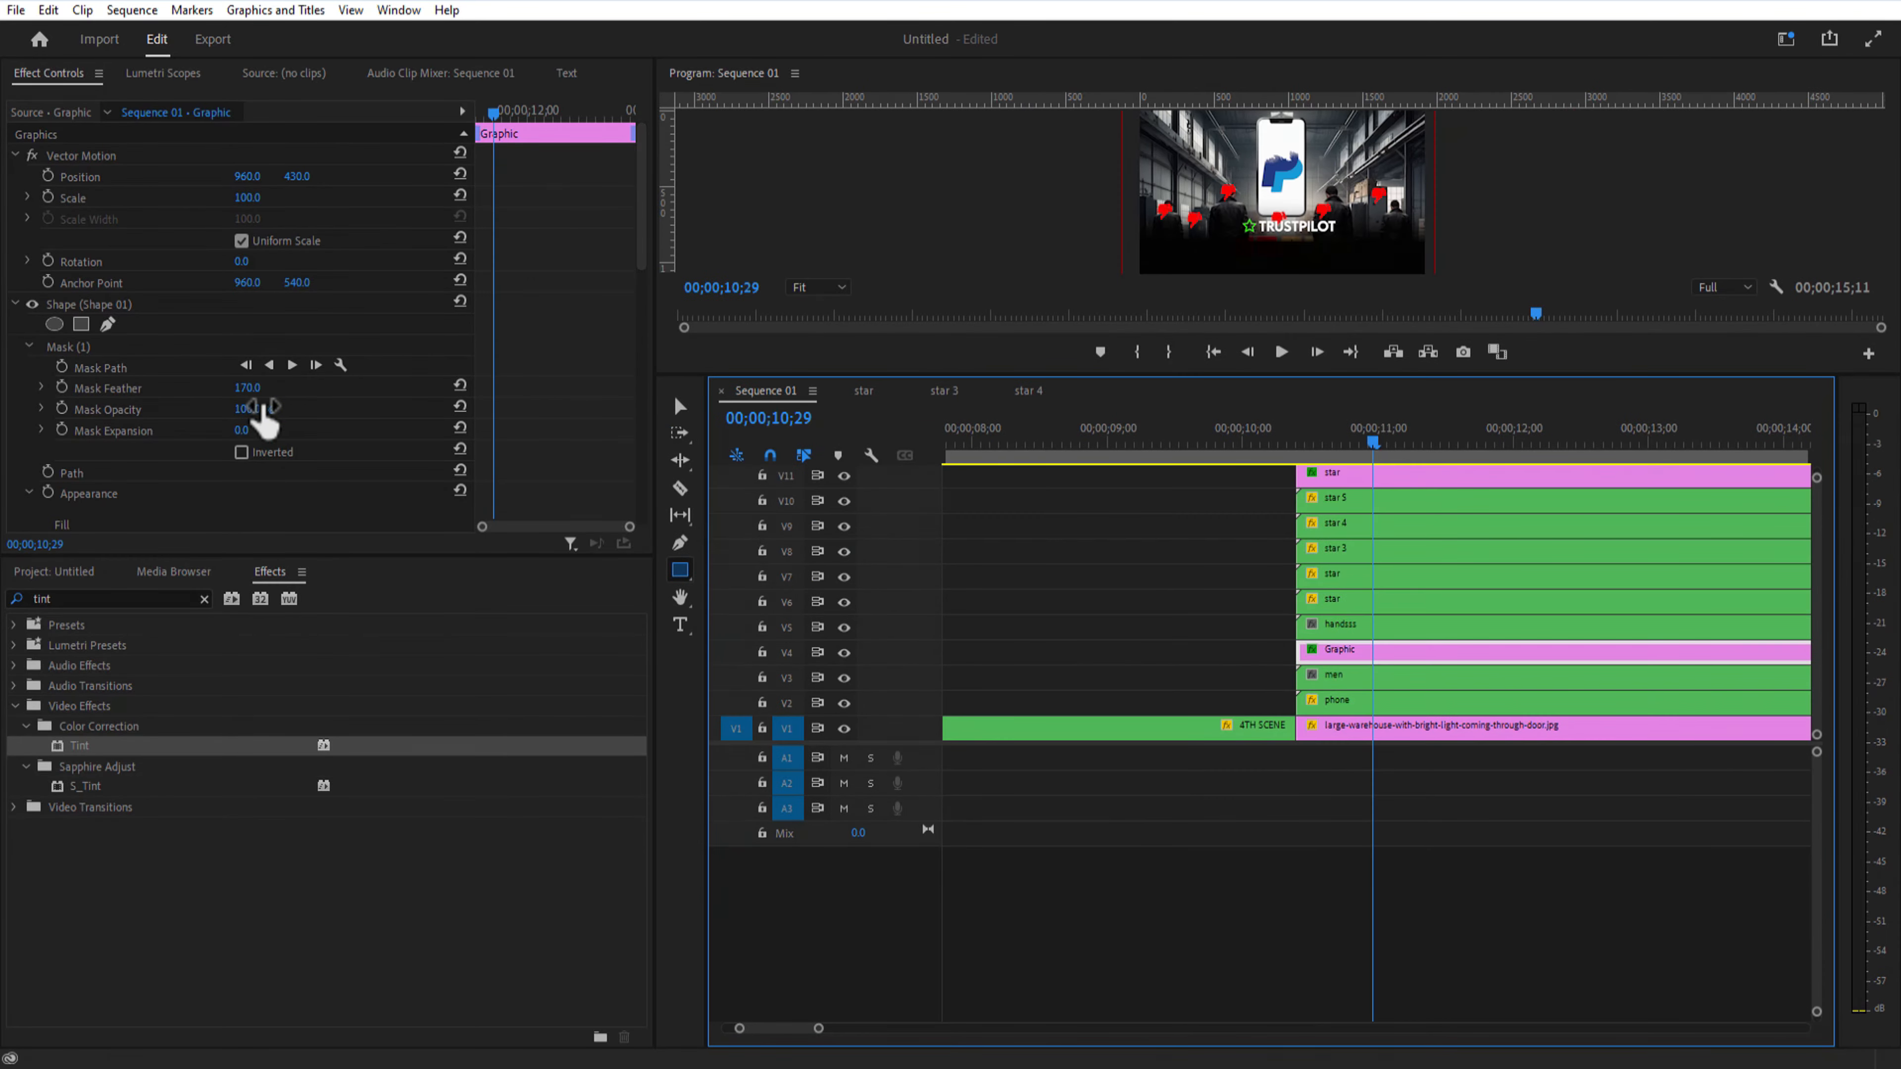
{"action": "left_click_drag", "start_coordinate": [250, 389], "coordinate": [398, 388]}
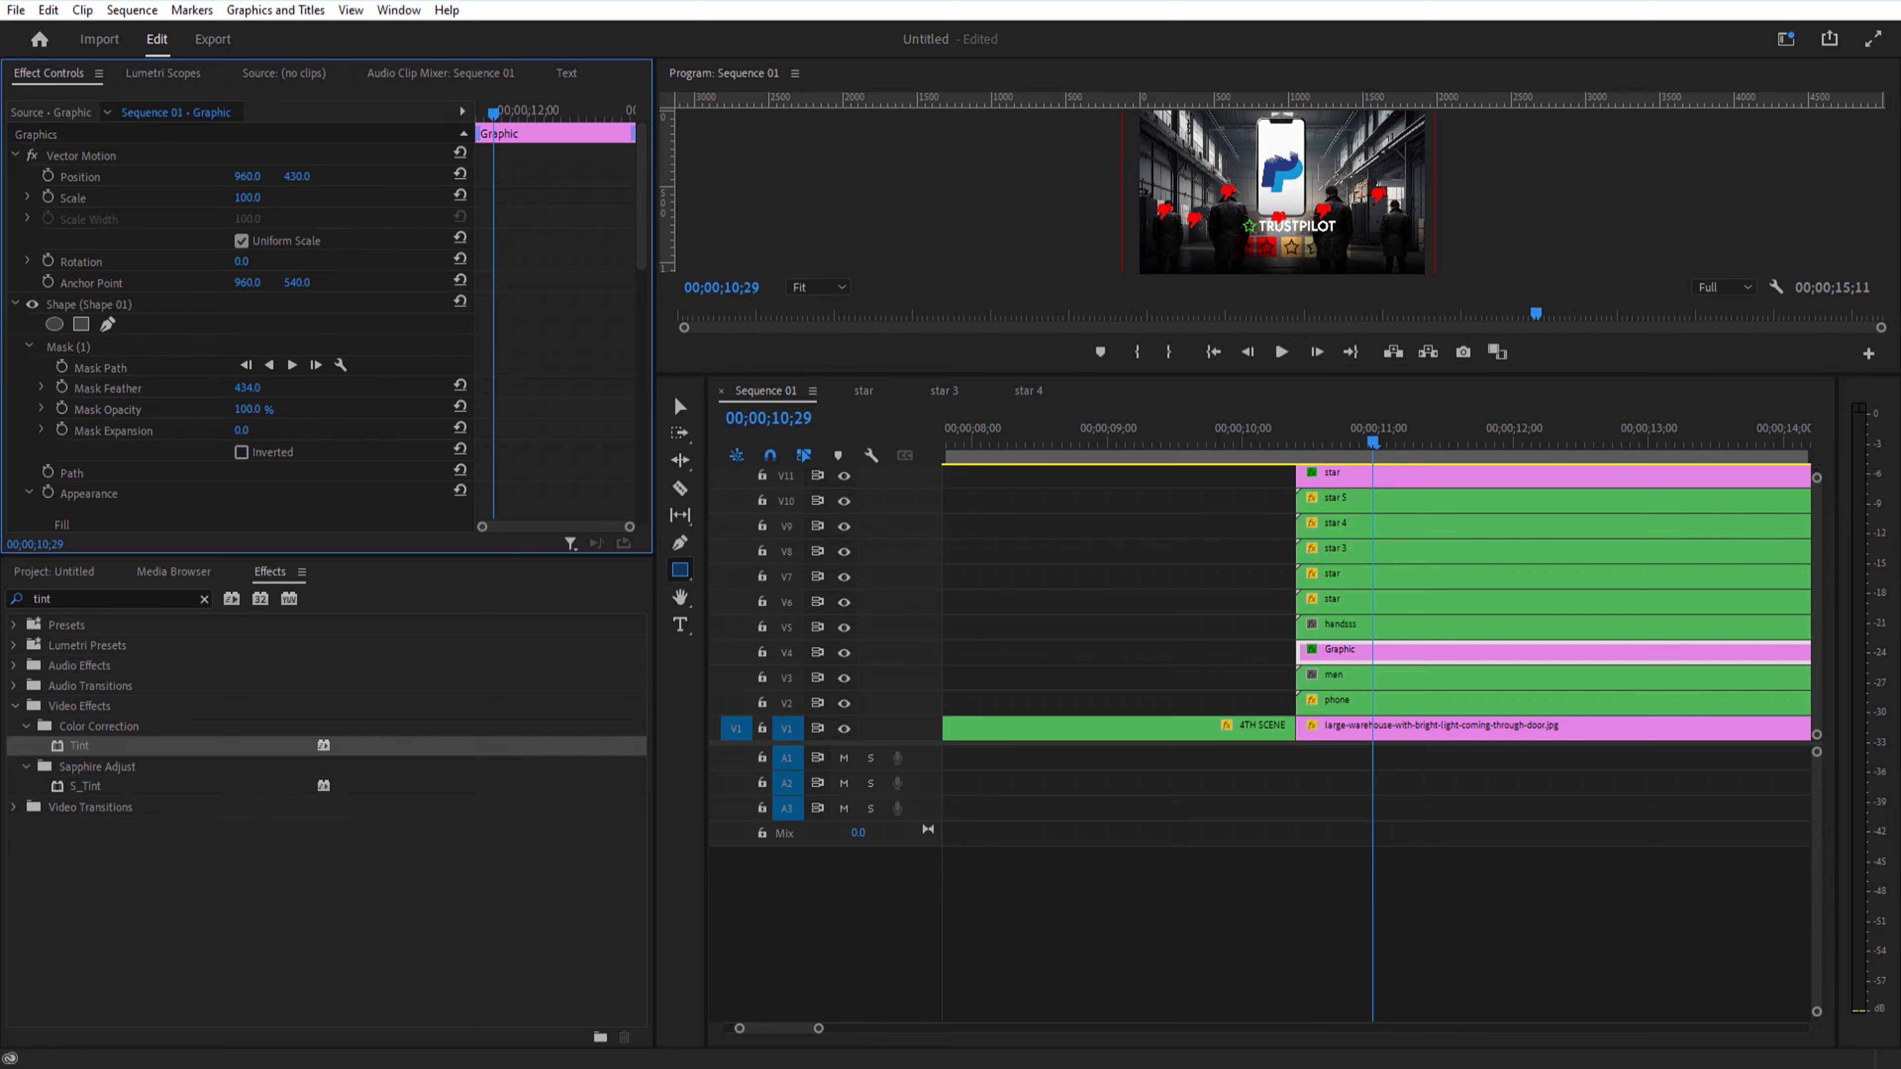
{"action": "left_click_drag", "start_coordinate": [412, 388], "coordinate": [488, 388]}
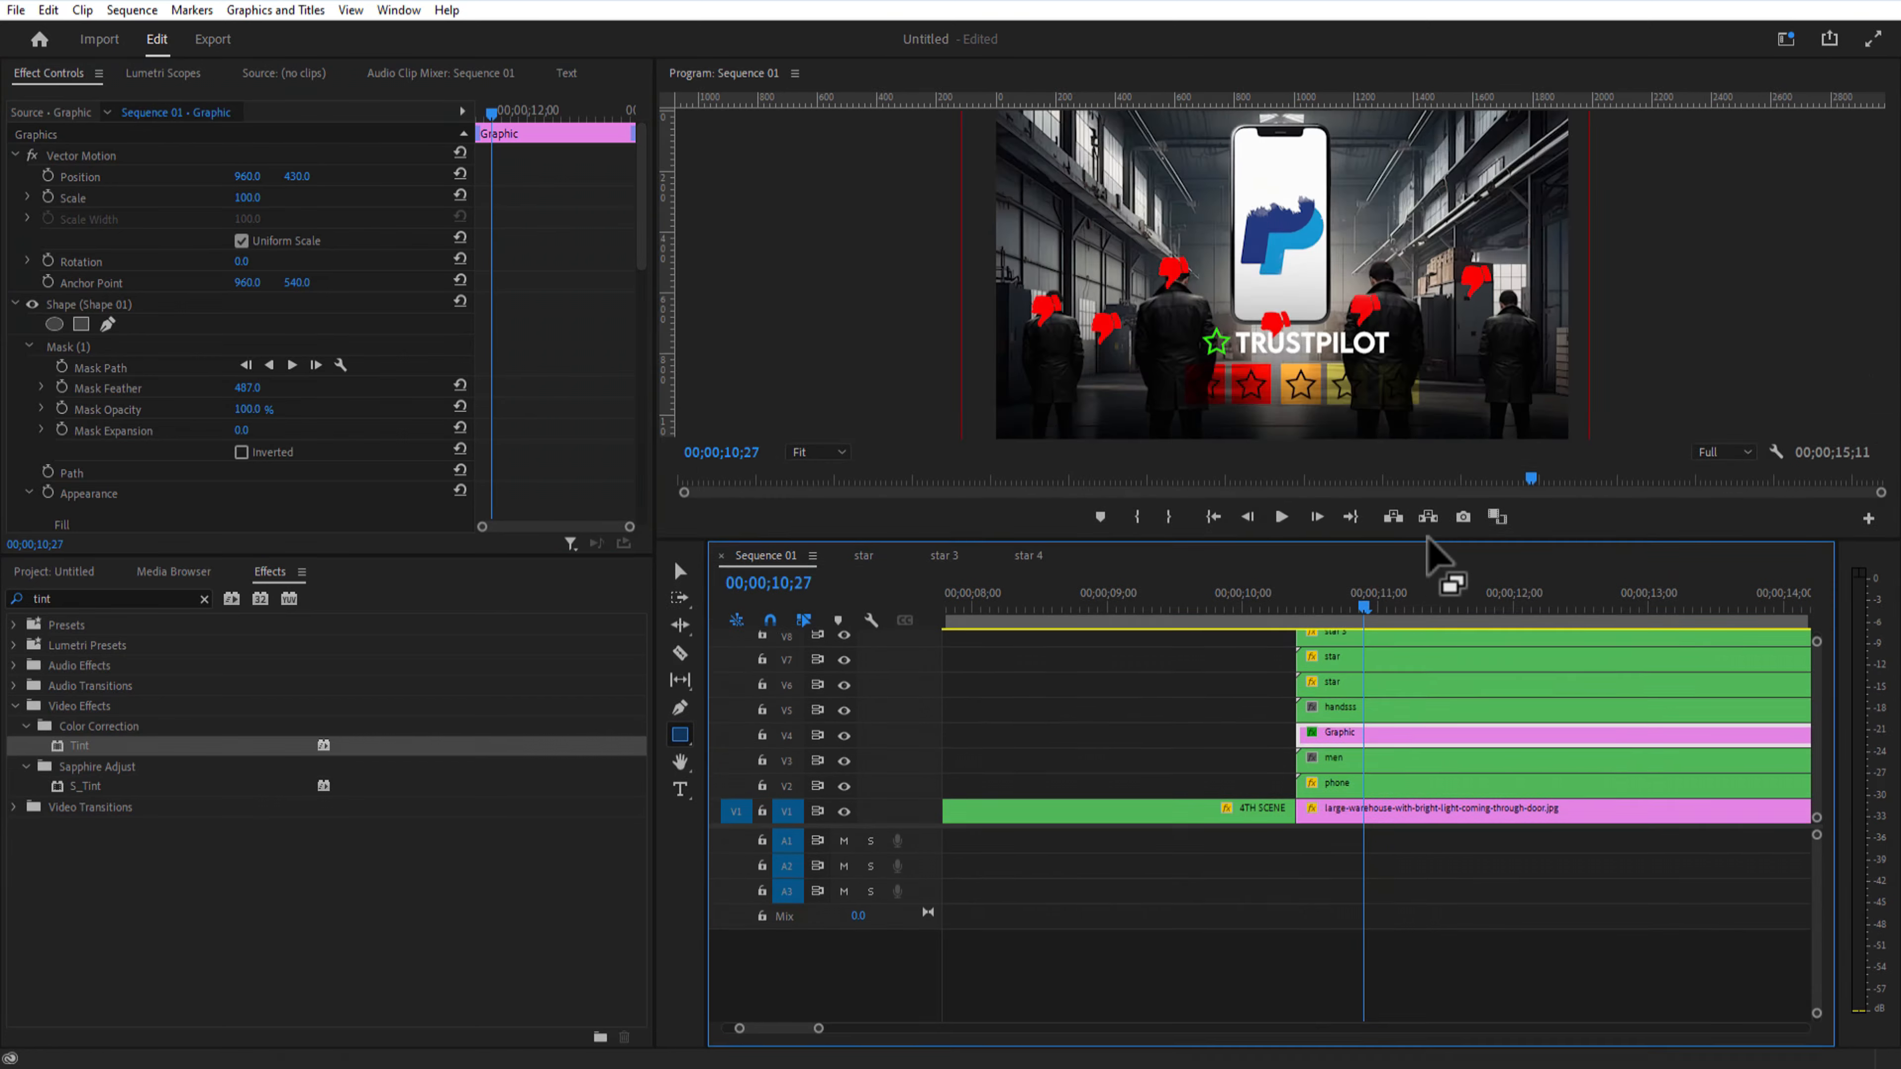
Step: Nest all the warehouse scene's clips into one sequence named 5th scene
{"action": "left_click_drag", "start_coordinate": [1430, 540], "coordinate": [1410, 290]}
{"action": "left_click_drag", "start_coordinate": [1356, 705], "coordinate": [1297, 395]}
{"action": "right_click", "coordinate": [1413, 408]}
{"action": "left_click", "coordinate": [1478, 592]}
{"action": "type", "text": "5th scene"}
{"action": "key", "text": "Return"}
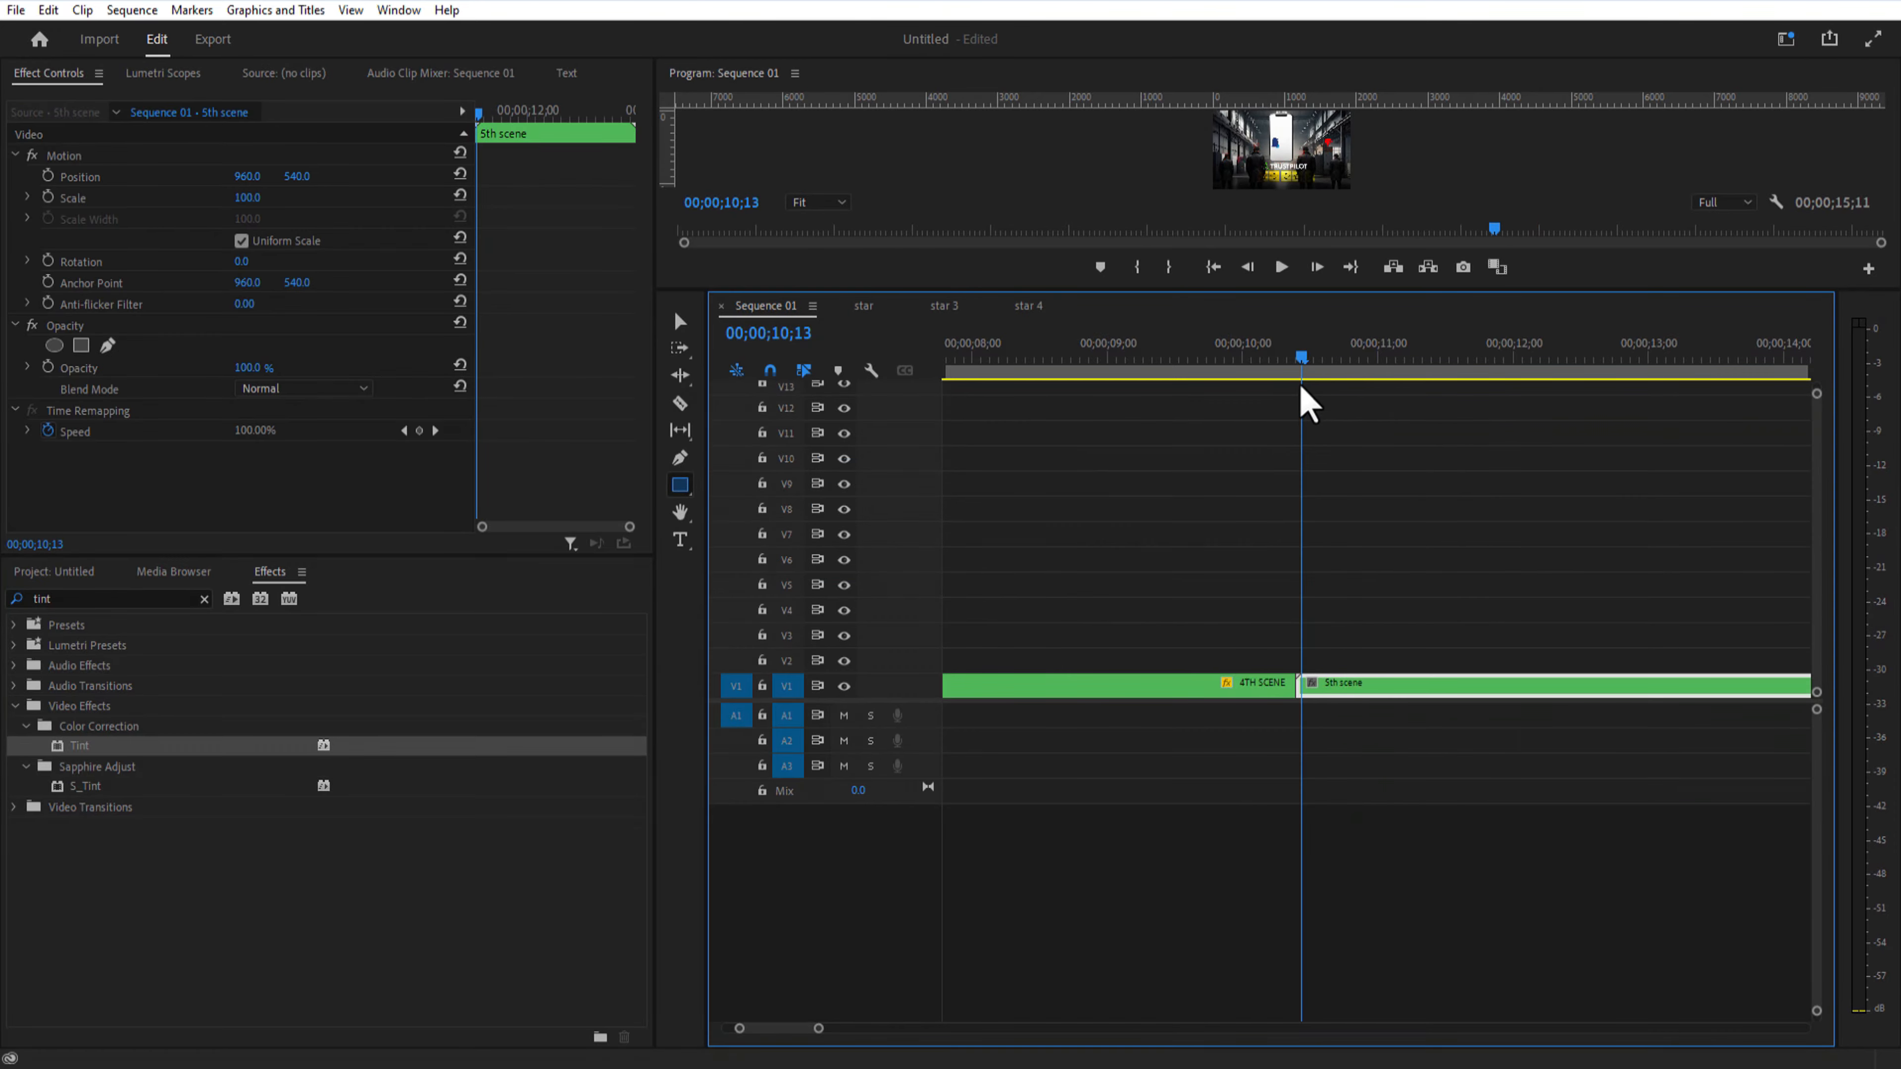
Step: Keyframe the 5th scene's Scale from 150 at its start to 100 at 00;00;11;06, and preview the zoom-out
{"action": "left_click_drag", "start_coordinate": [1335, 298], "coordinate": [1377, 581]}
{"action": "left_click", "coordinate": [1300, 650]}
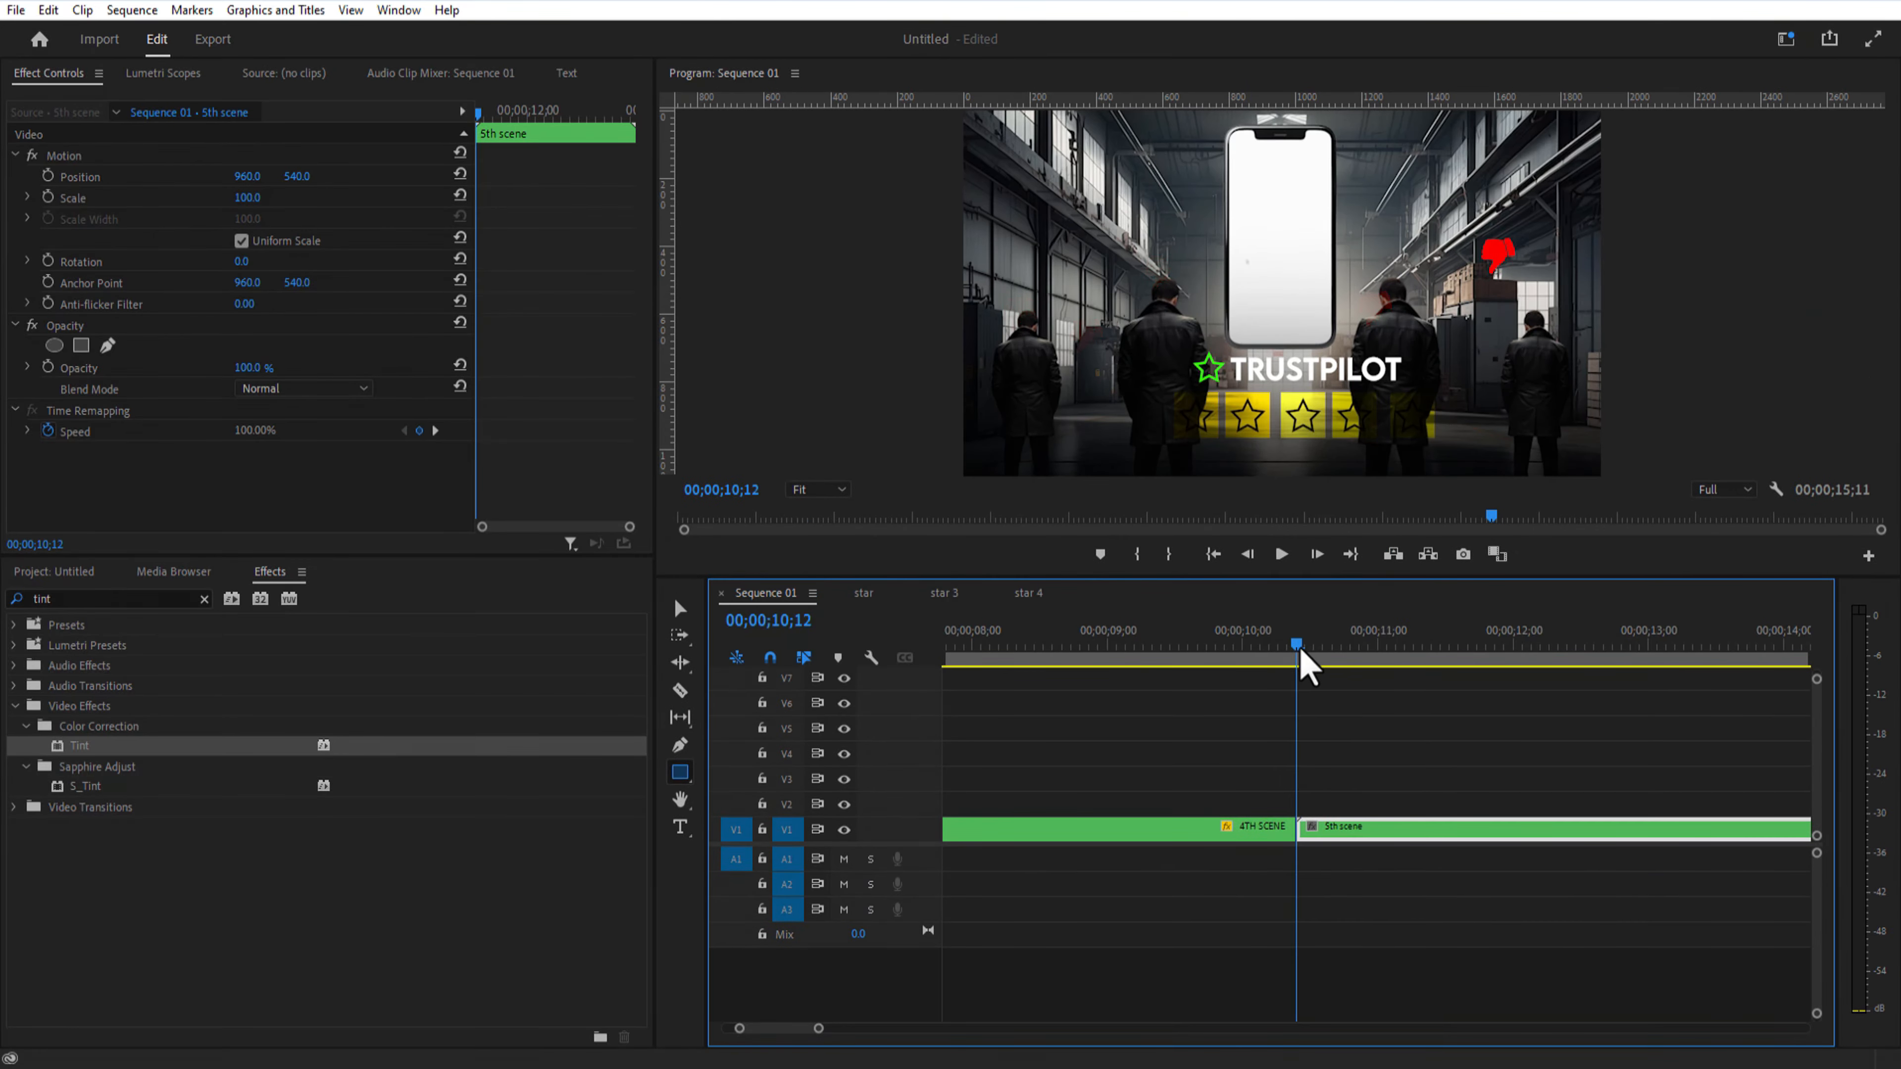
{"action": "left_click_drag", "start_coordinate": [247, 197], "coordinate": [284, 197]}
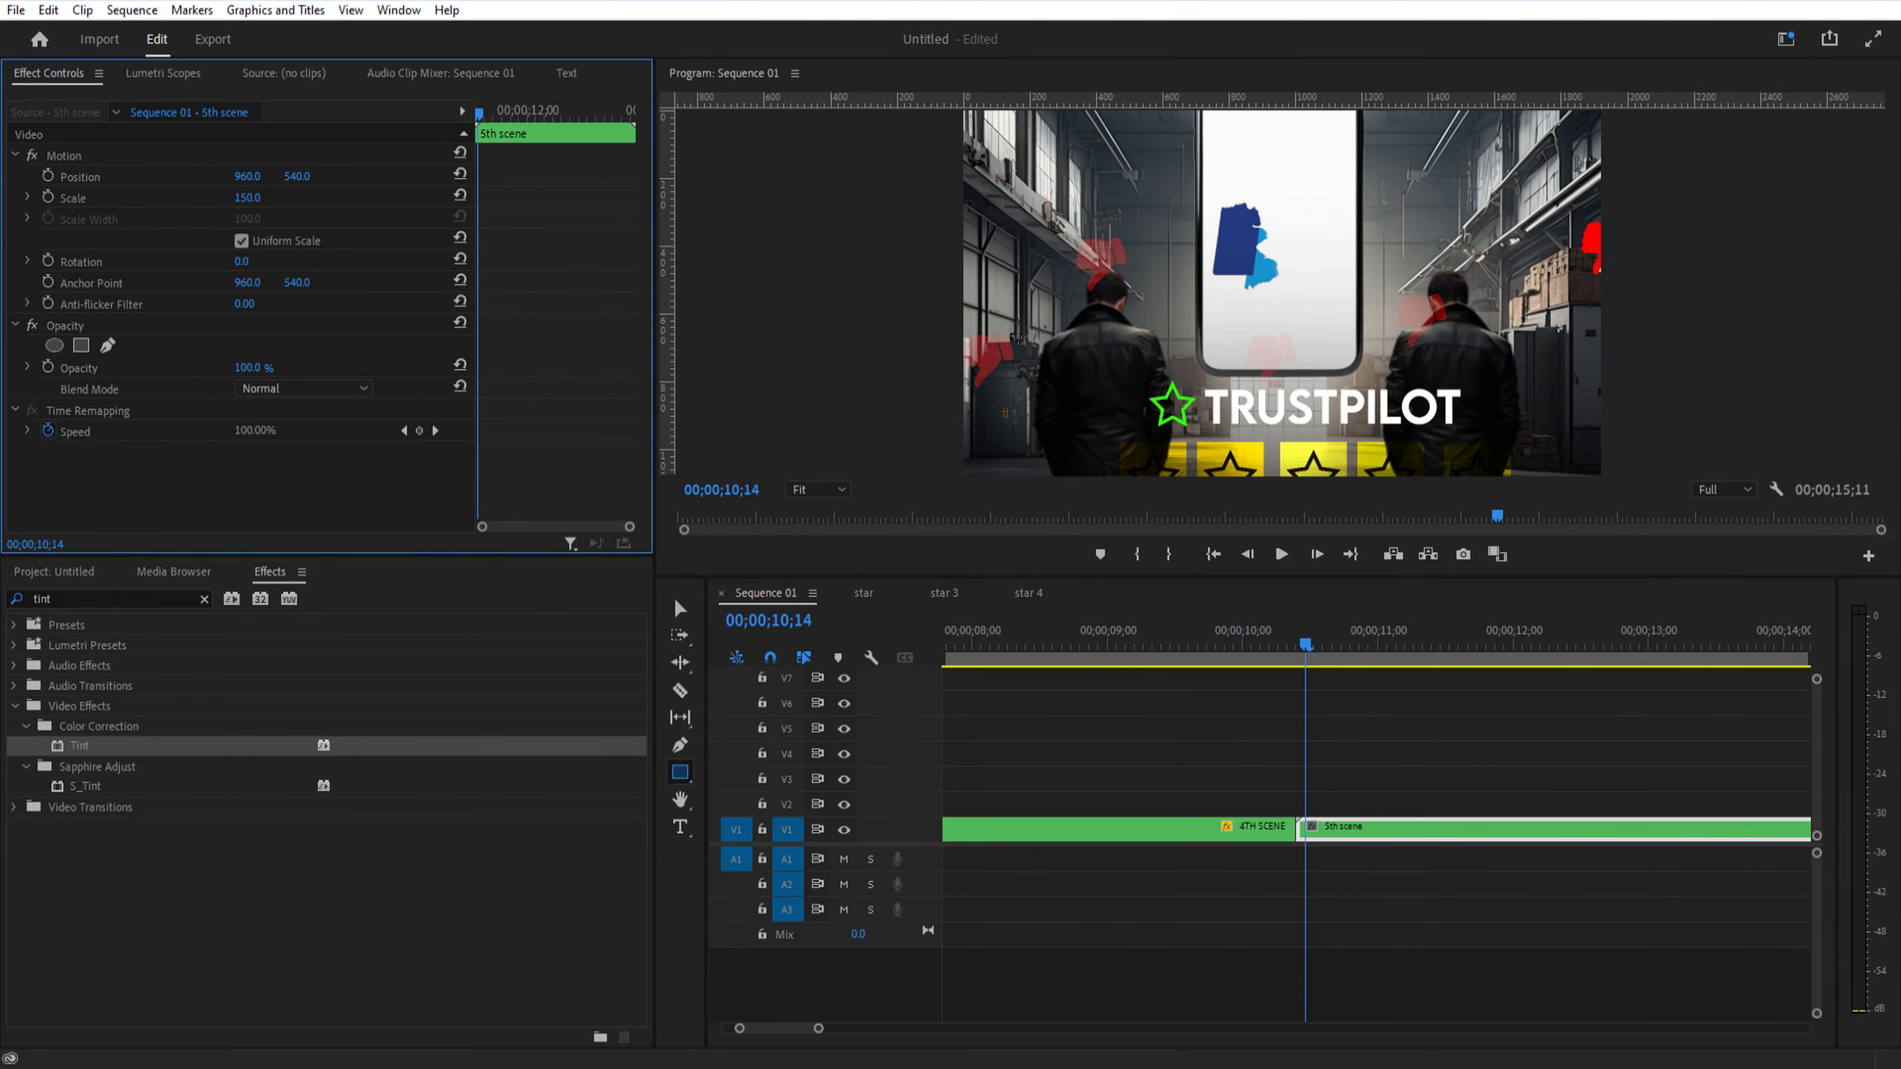
{"action": "left_click", "coordinate": [48, 197]}
{"action": "left_click_drag", "start_coordinate": [478, 114], "coordinate": [509, 140]}
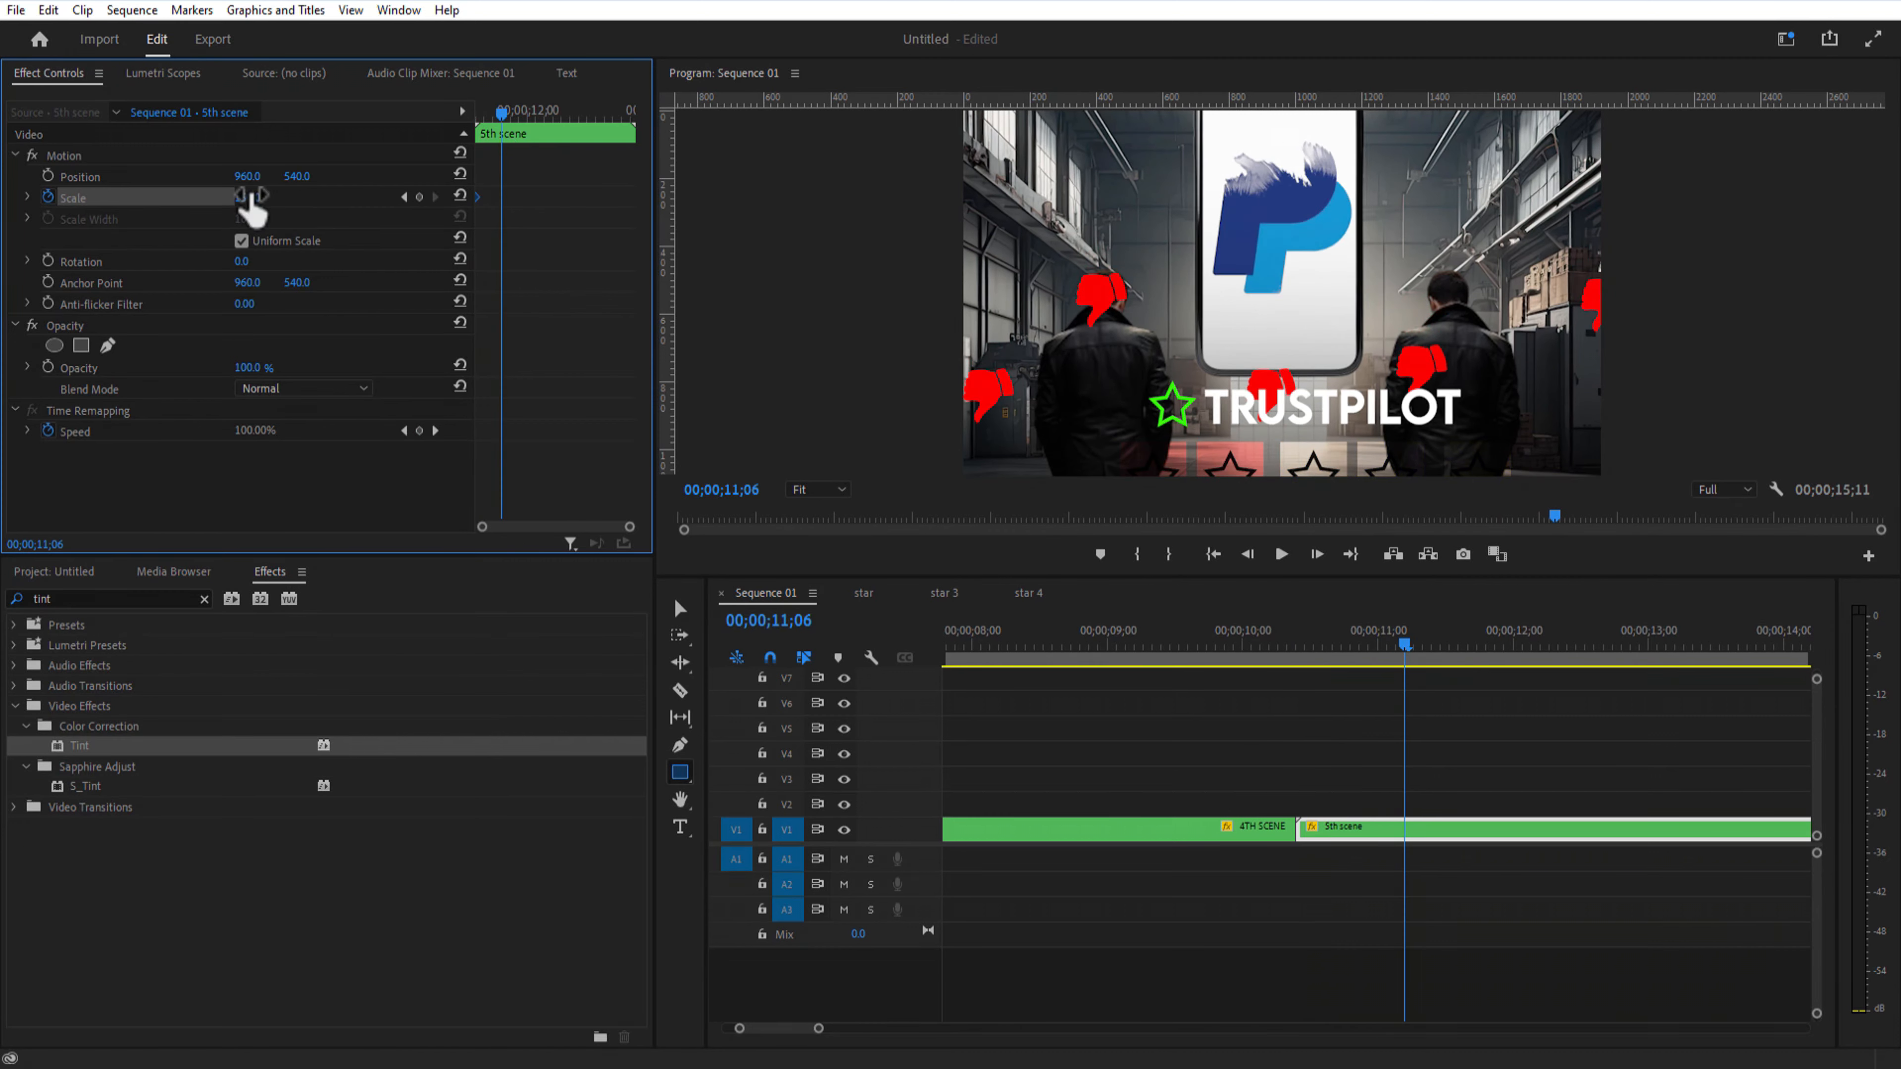
{"action": "type", "text": "0"}
{"action": "key", "text": "Return"}
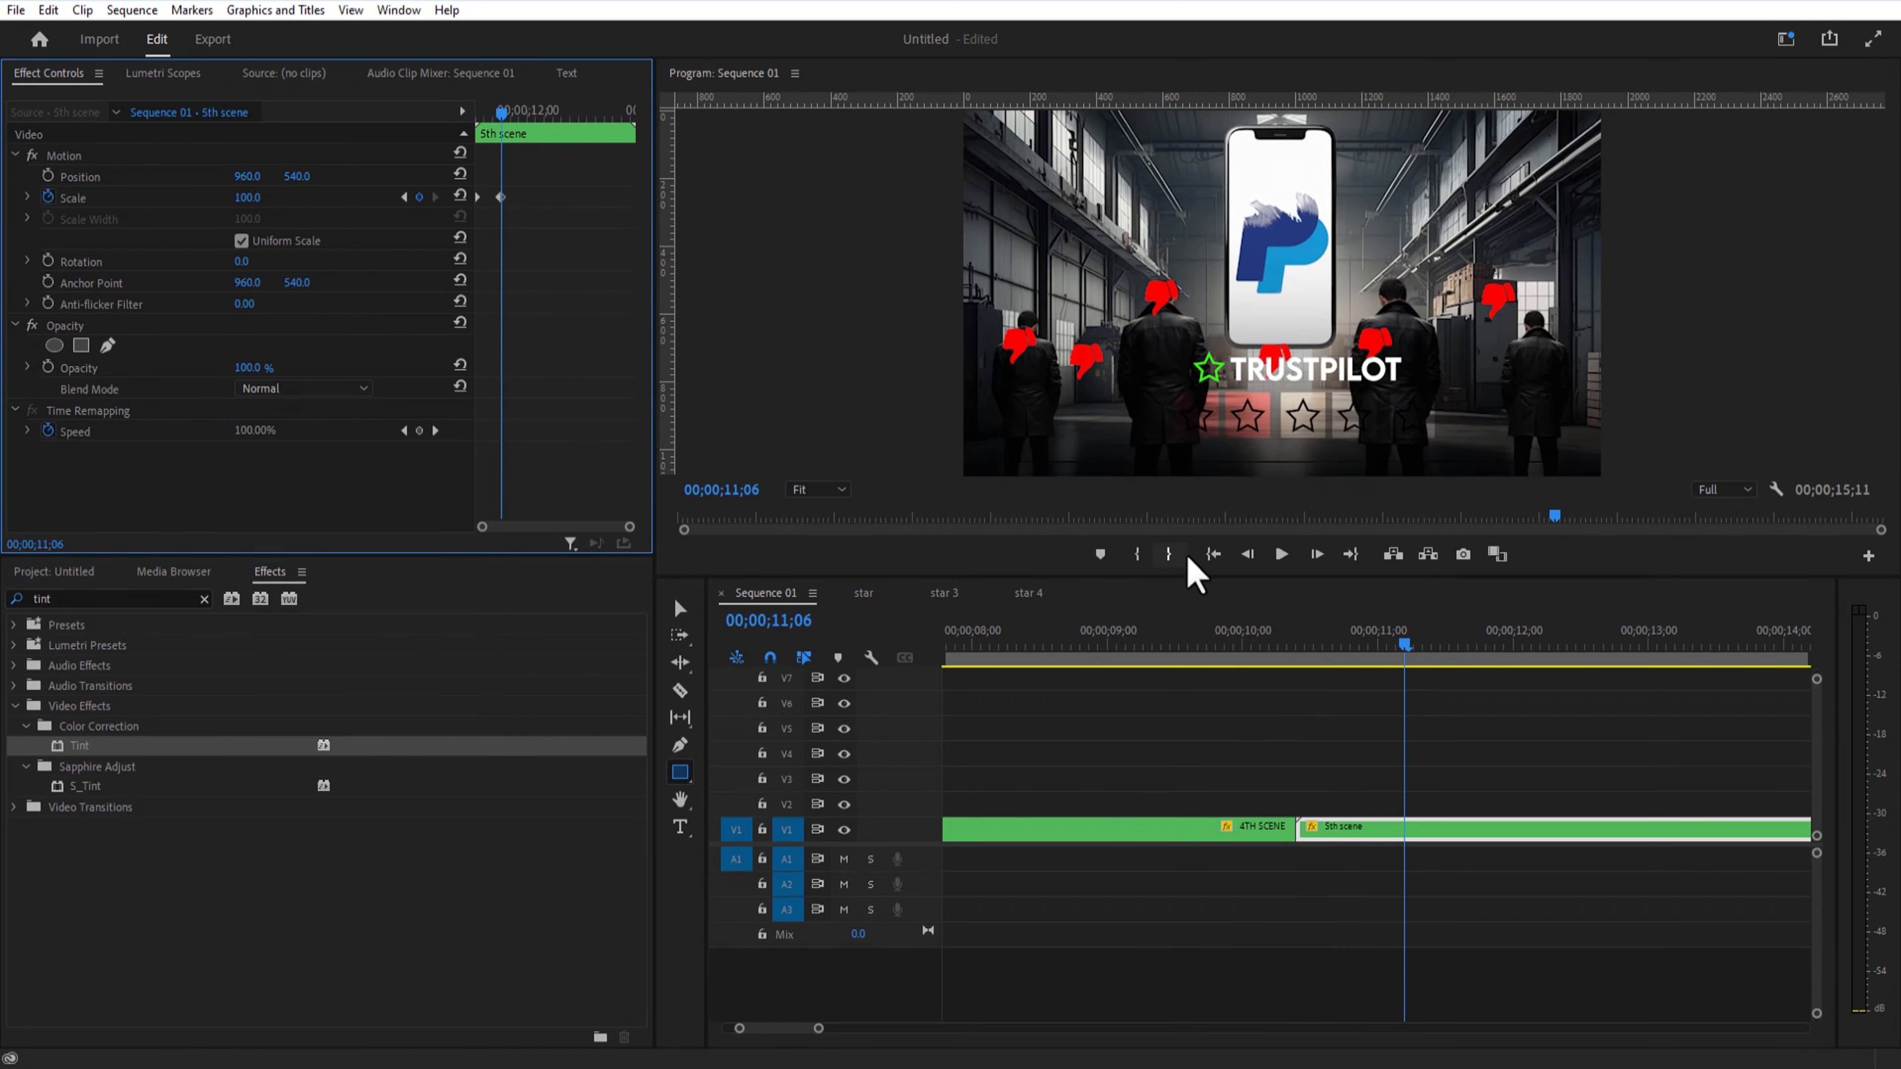
{"action": "left_click_drag", "start_coordinate": [1405, 660], "coordinate": [1293, 702]}
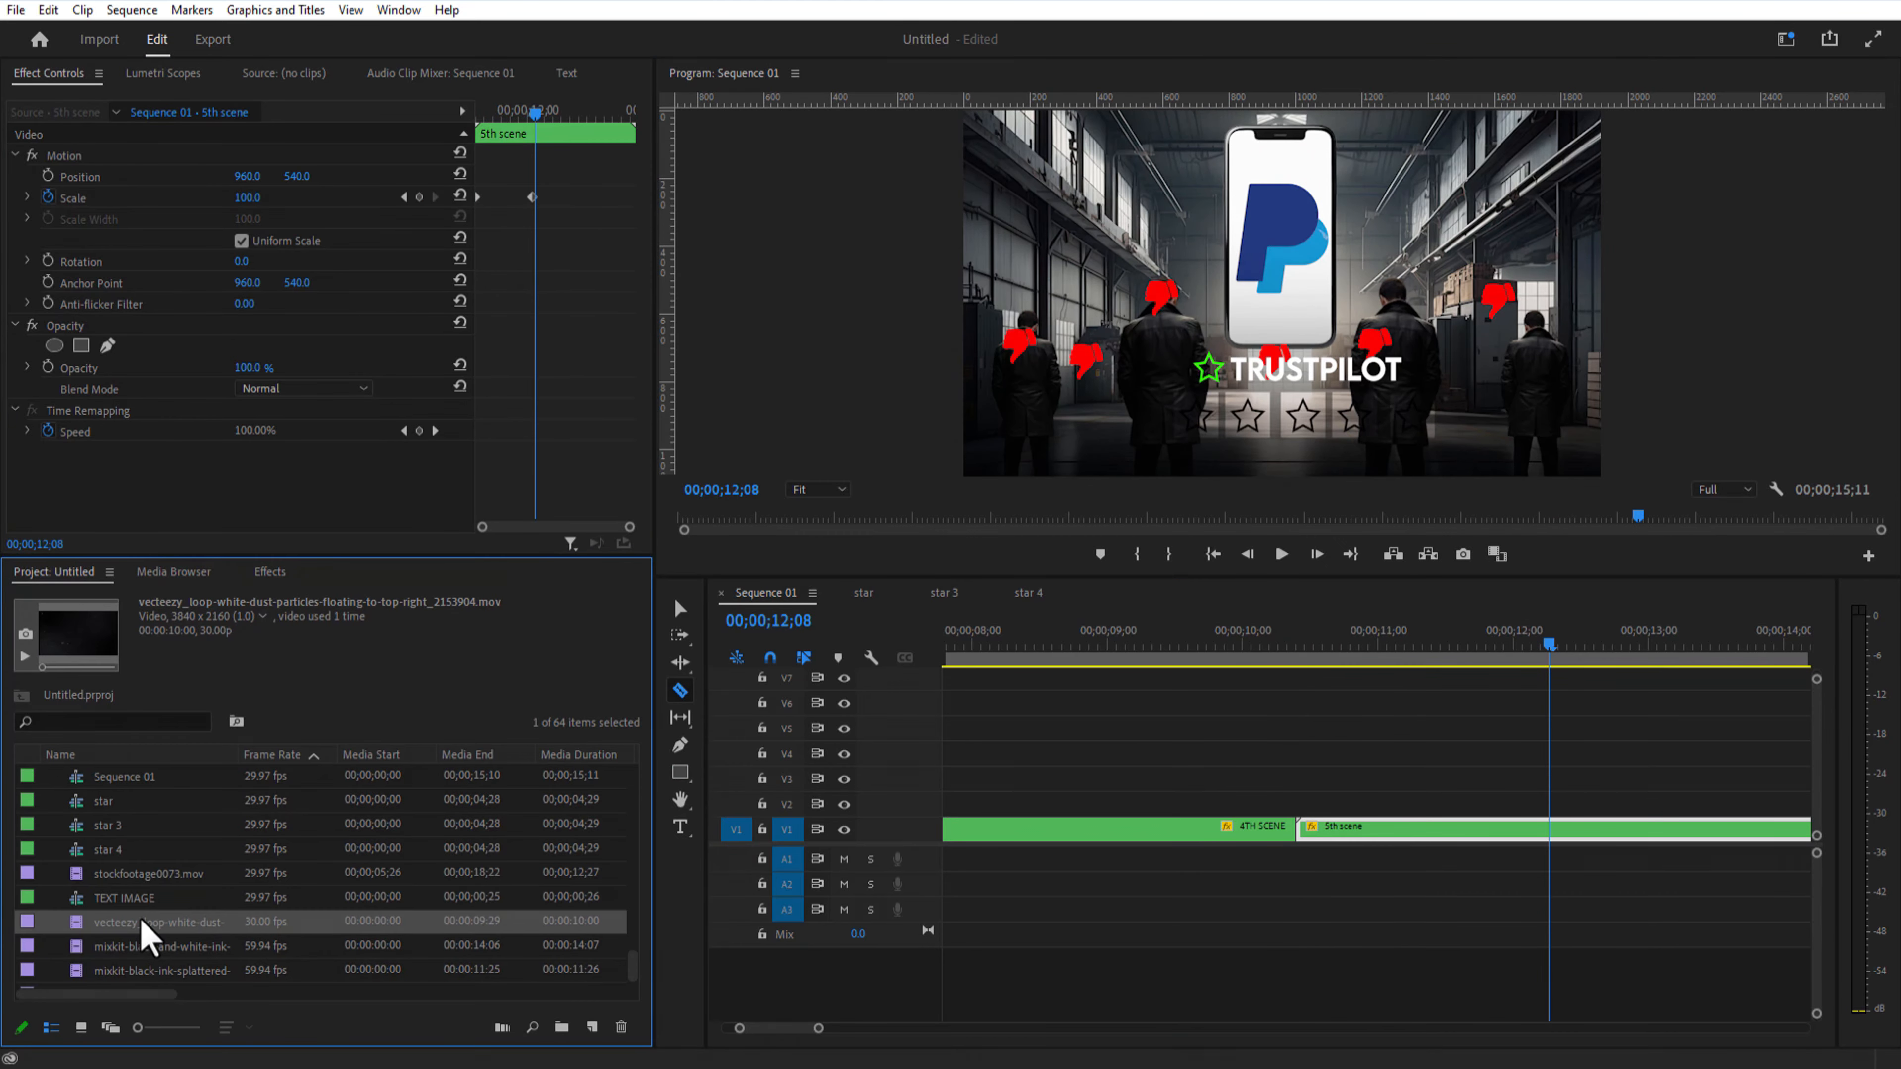
Step: Place the vecteezy white dust particles video on V2 above the 5th scene and set its blend mode to Screen
{"action": "scroll", "coordinate": [144, 936], "scroll_direction": "down", "scroll_amount": 1}
{"action": "left_click_drag", "start_coordinate": [535, 906], "coordinate": [1379, 815]}
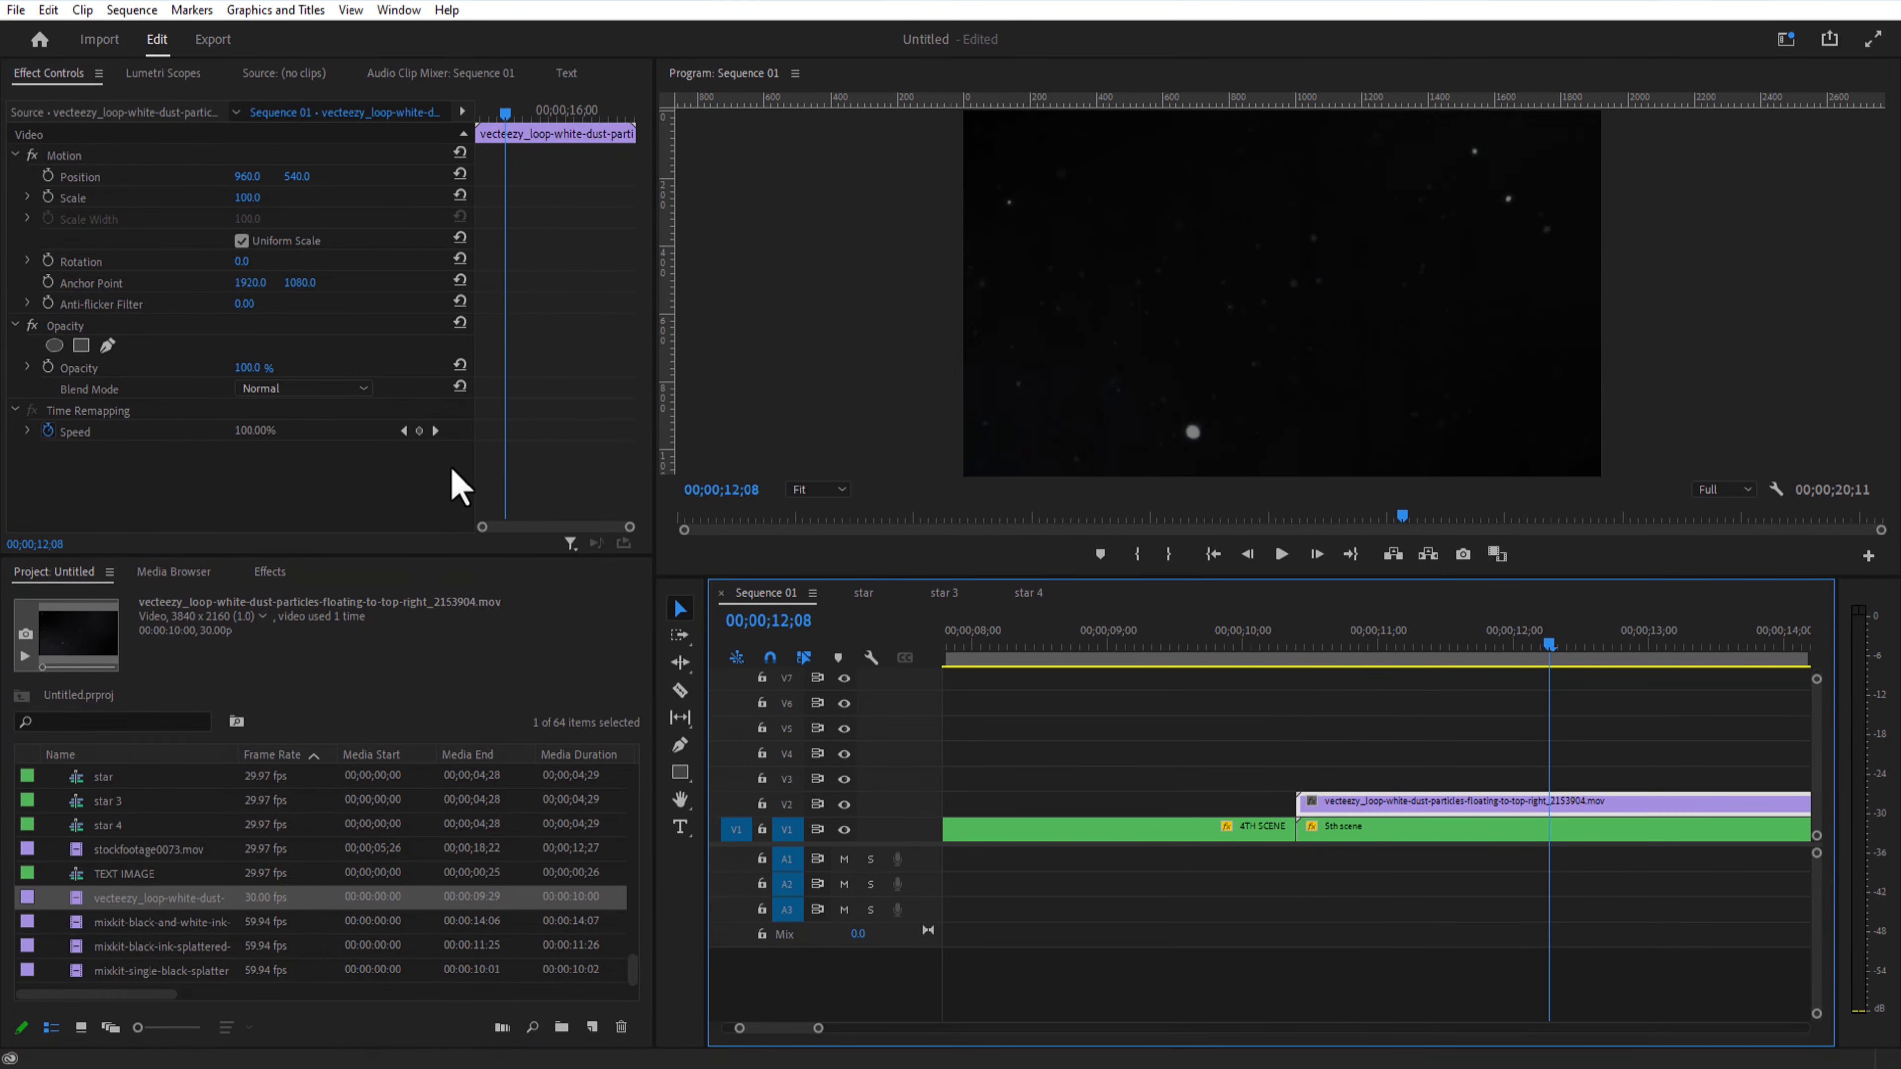
{"action": "left_click", "coordinate": [318, 391]}
{"action": "left_click", "coordinate": [319, 483]}
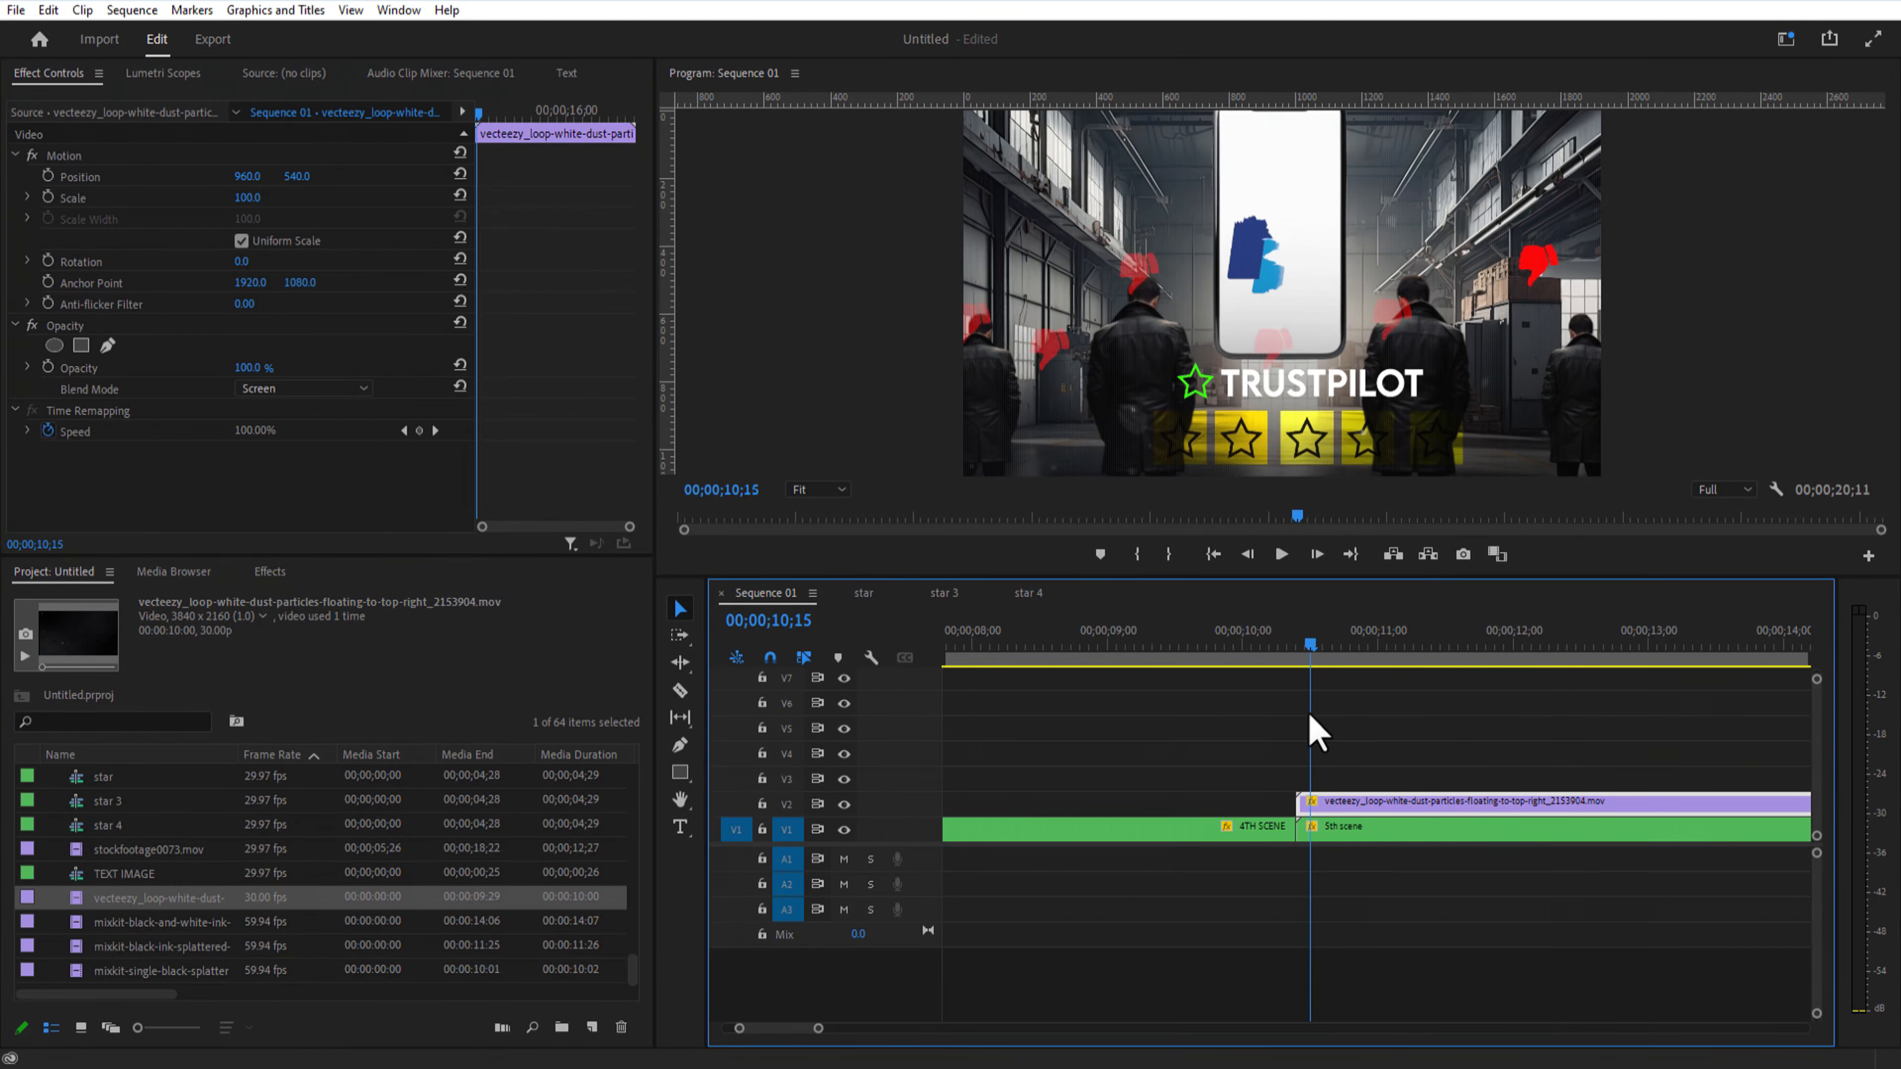
Step: Place the speech-holding person image over a Black Video clip, frame it at Scale 180 and Position 960, 602, and move it to V3
{"action": "left_click", "coordinate": [127, 875]}
{"action": "left_click_drag", "start_coordinate": [1448, 884], "coordinate": [1451, 845]}
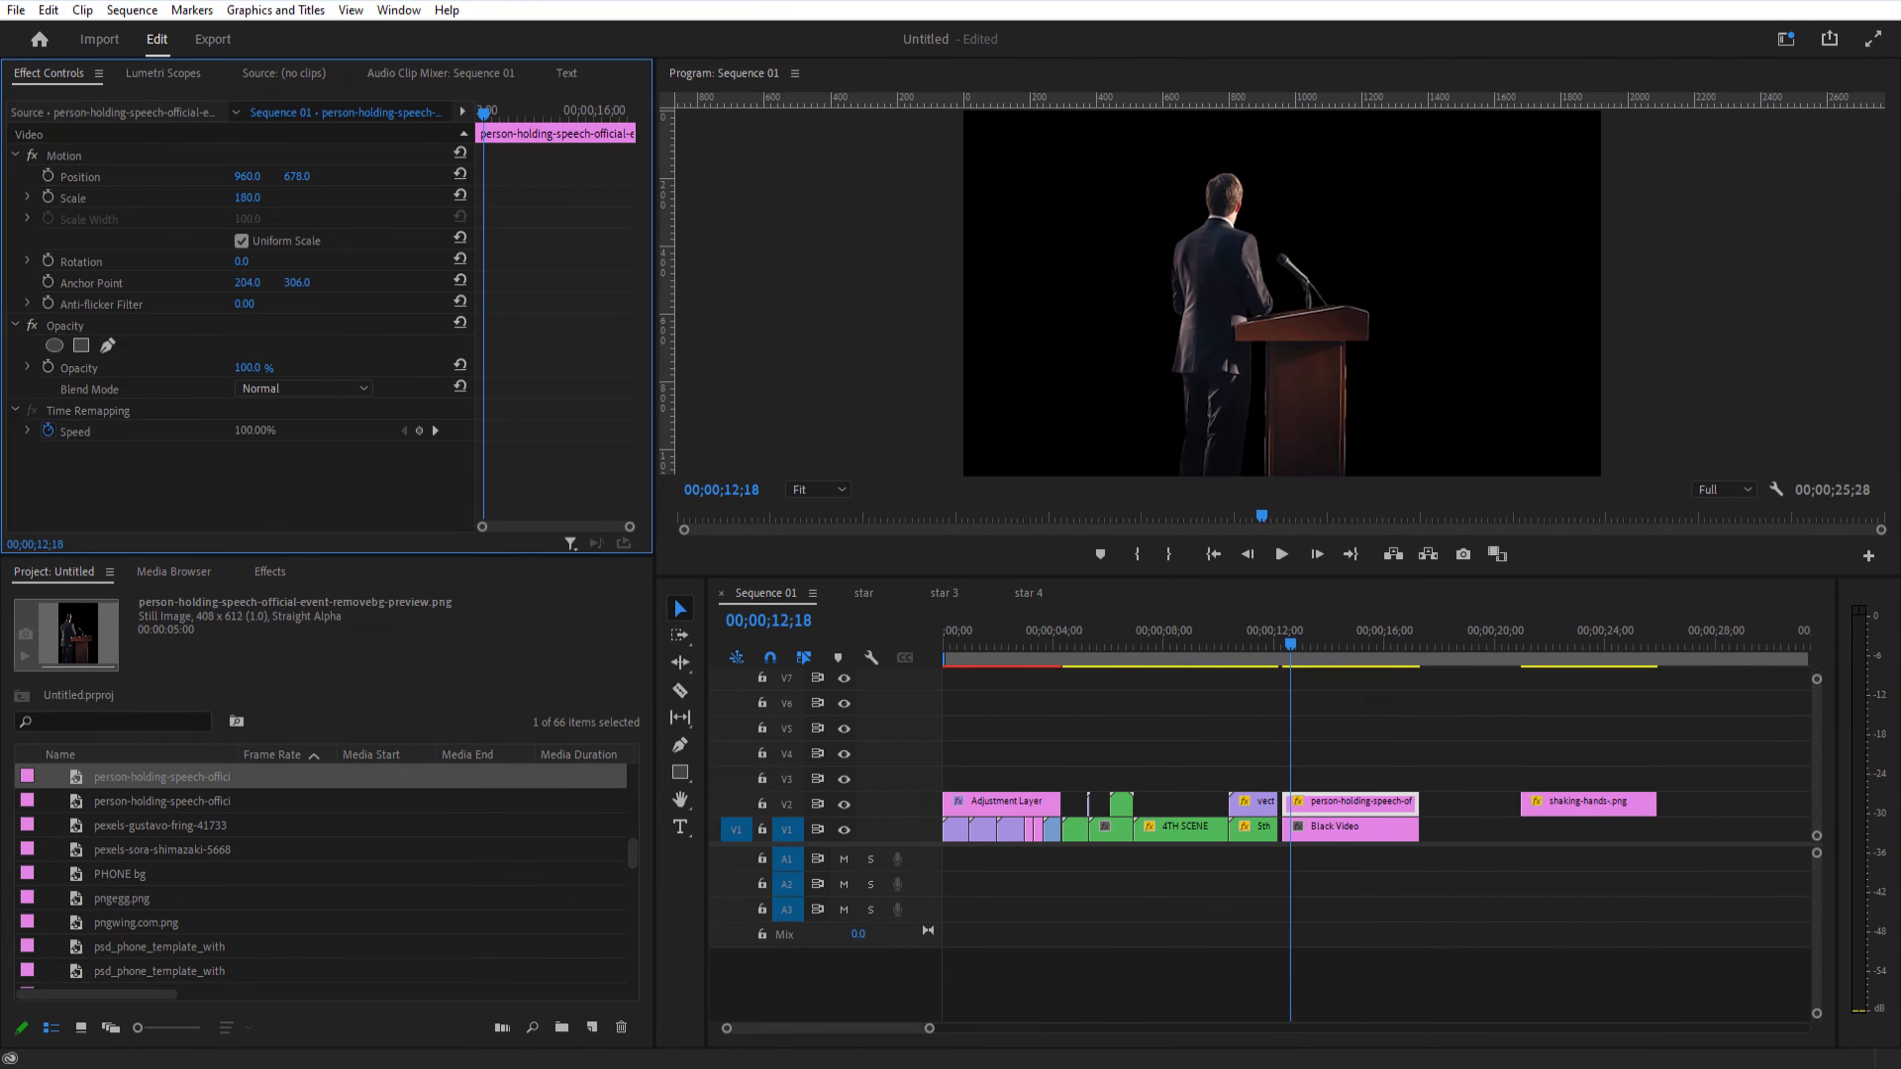
{"action": "left_click_drag", "start_coordinate": [299, 198], "coordinate": [352, 199]}
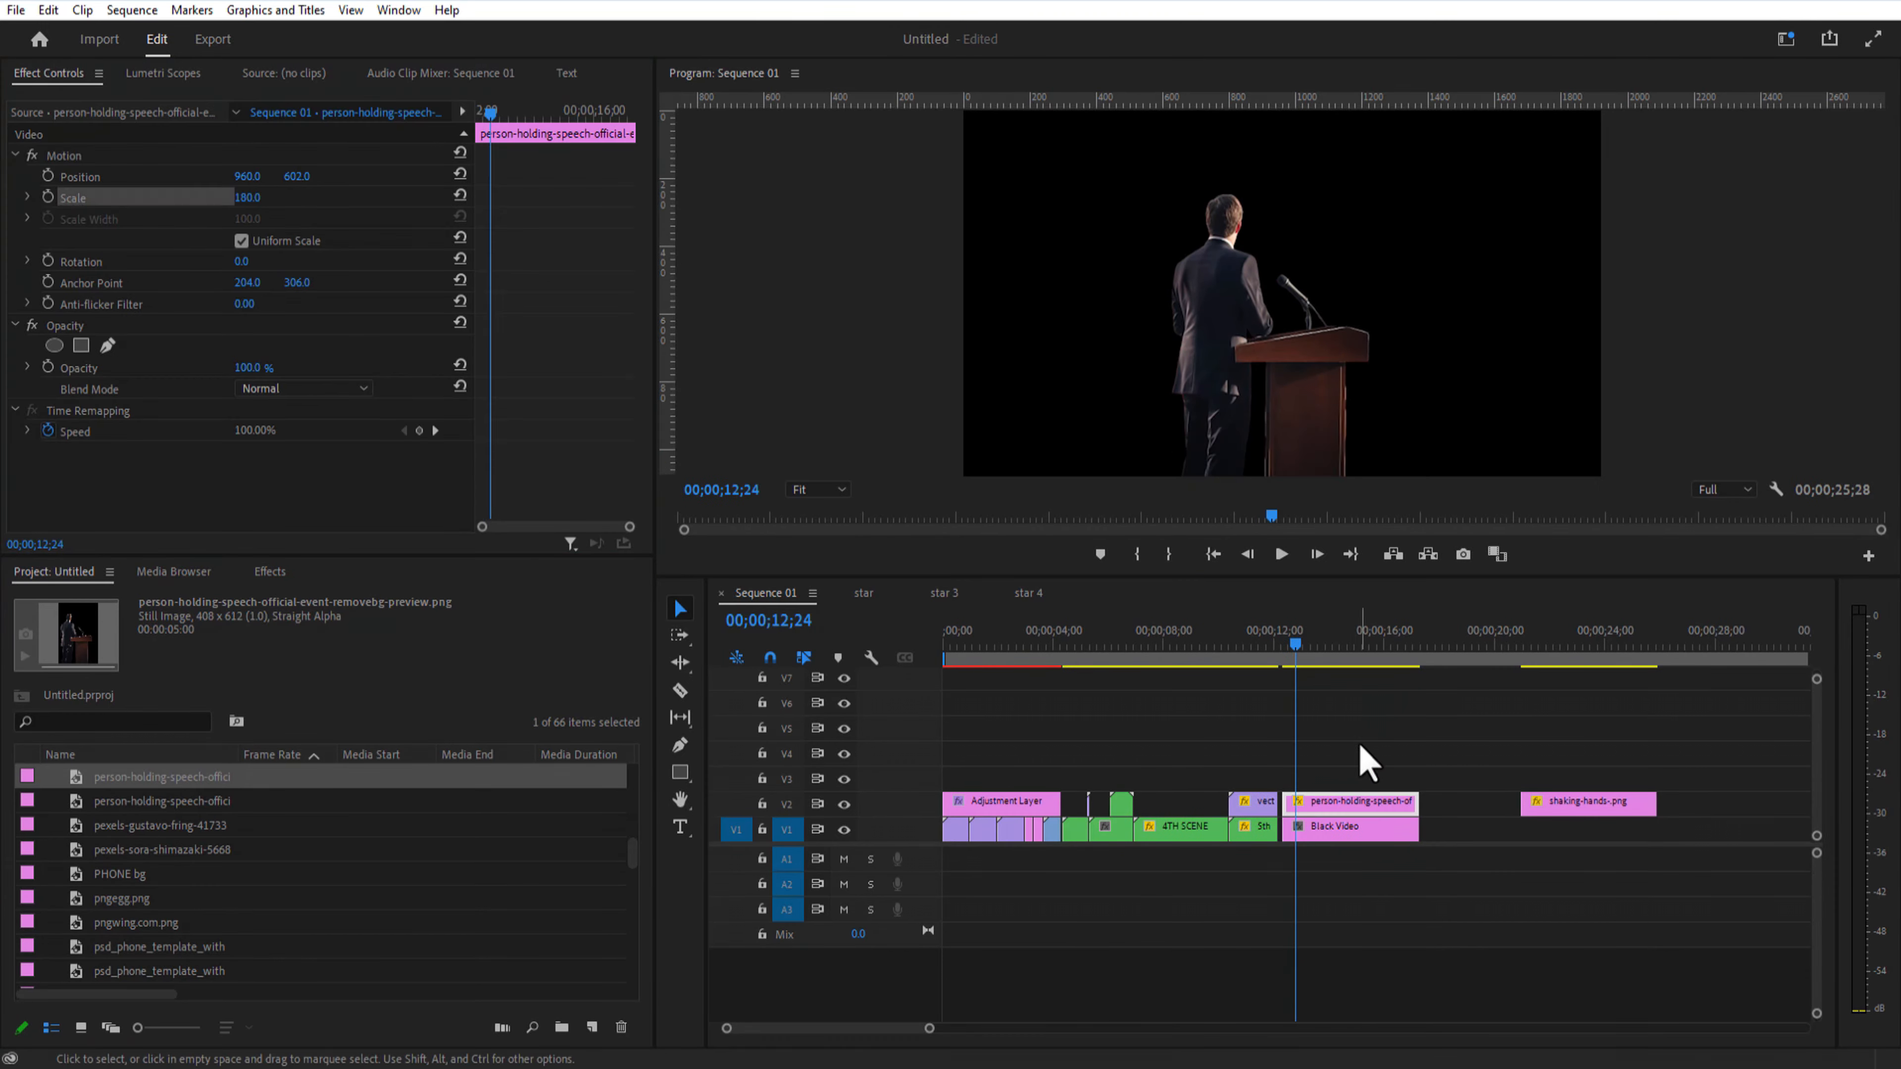
{"action": "left_click", "coordinate": [1362, 762]}
{"action": "left_click_drag", "start_coordinate": [1330, 805], "coordinate": [1349, 778]}
{"action": "left_click", "coordinate": [1006, 777]}
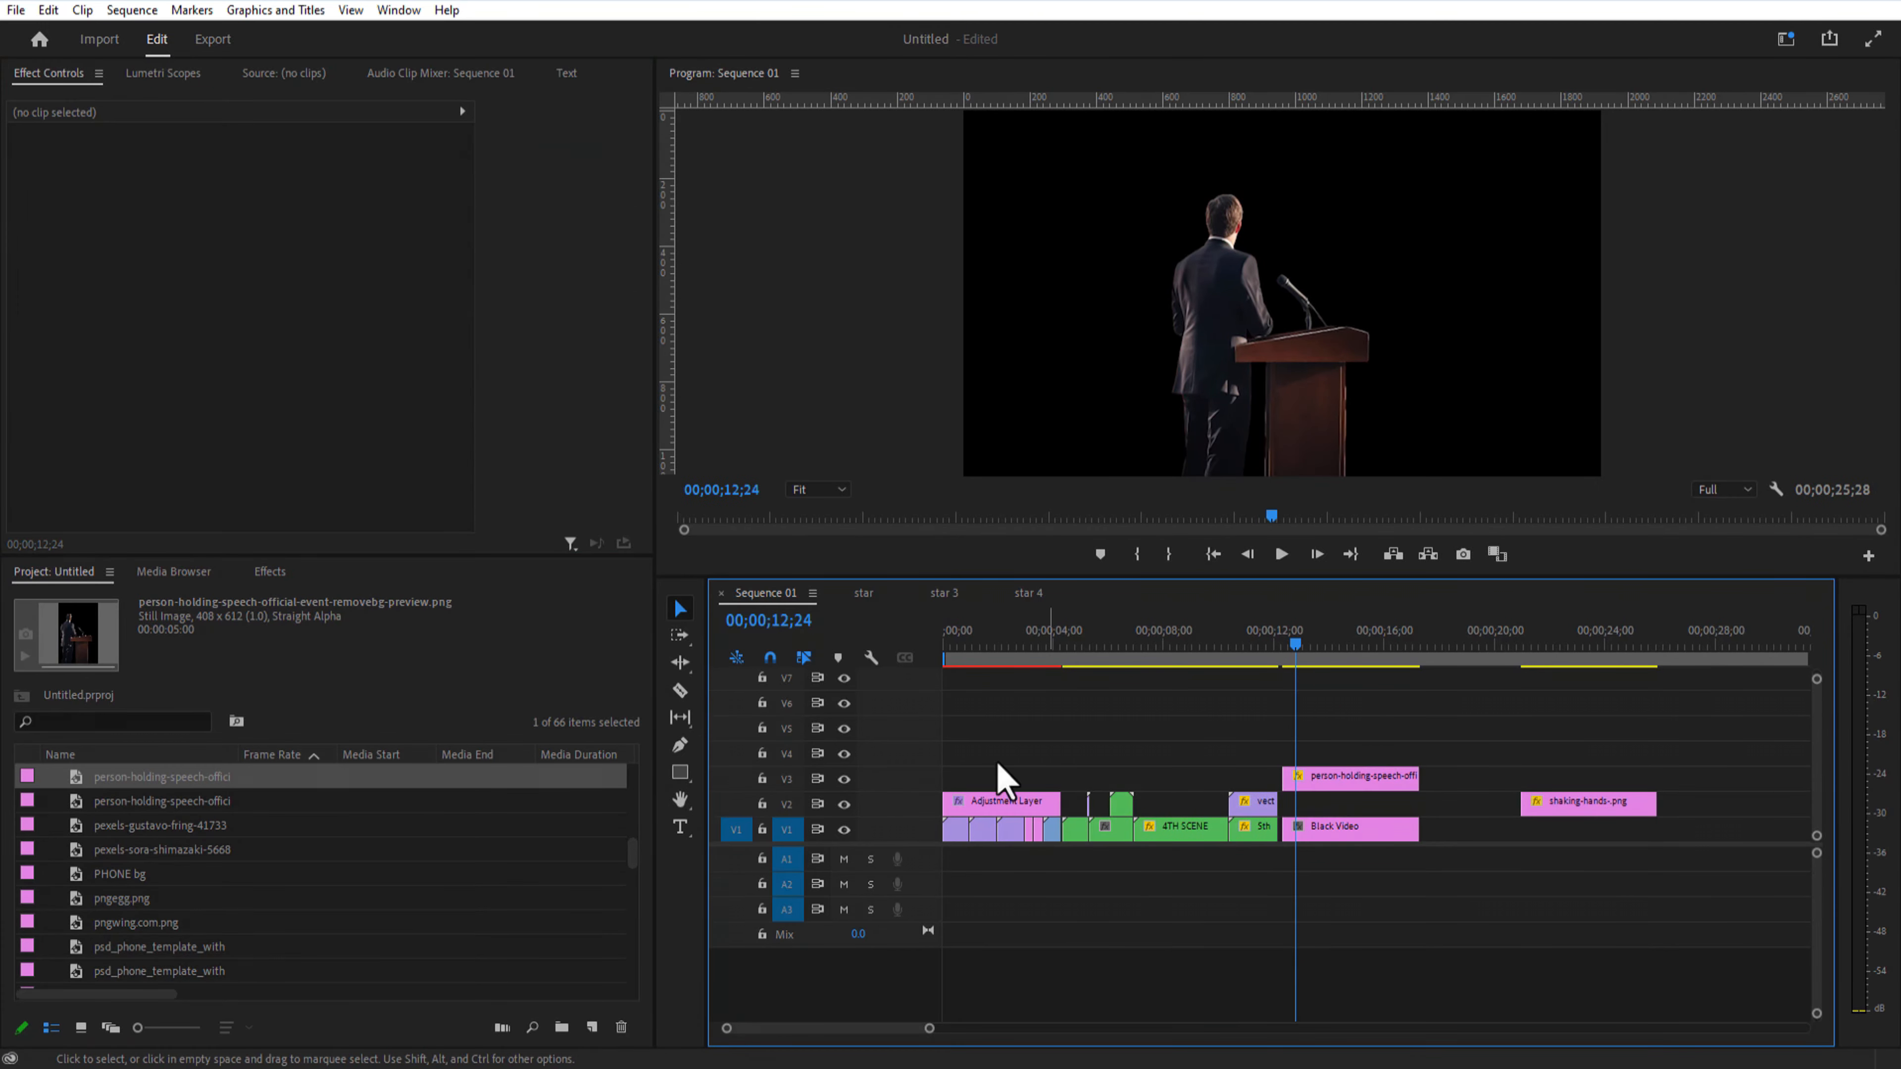
Step: Add a PAYPAL text title to the podium scene
{"action": "left_click", "coordinate": [679, 827]}
{"action": "left_click", "coordinate": [1044, 206]}
{"action": "key", "text": "Caps_Lock"}
{"action": "type", "text": "PAYPAL"}
{"action": "key", "text": "Escape"}
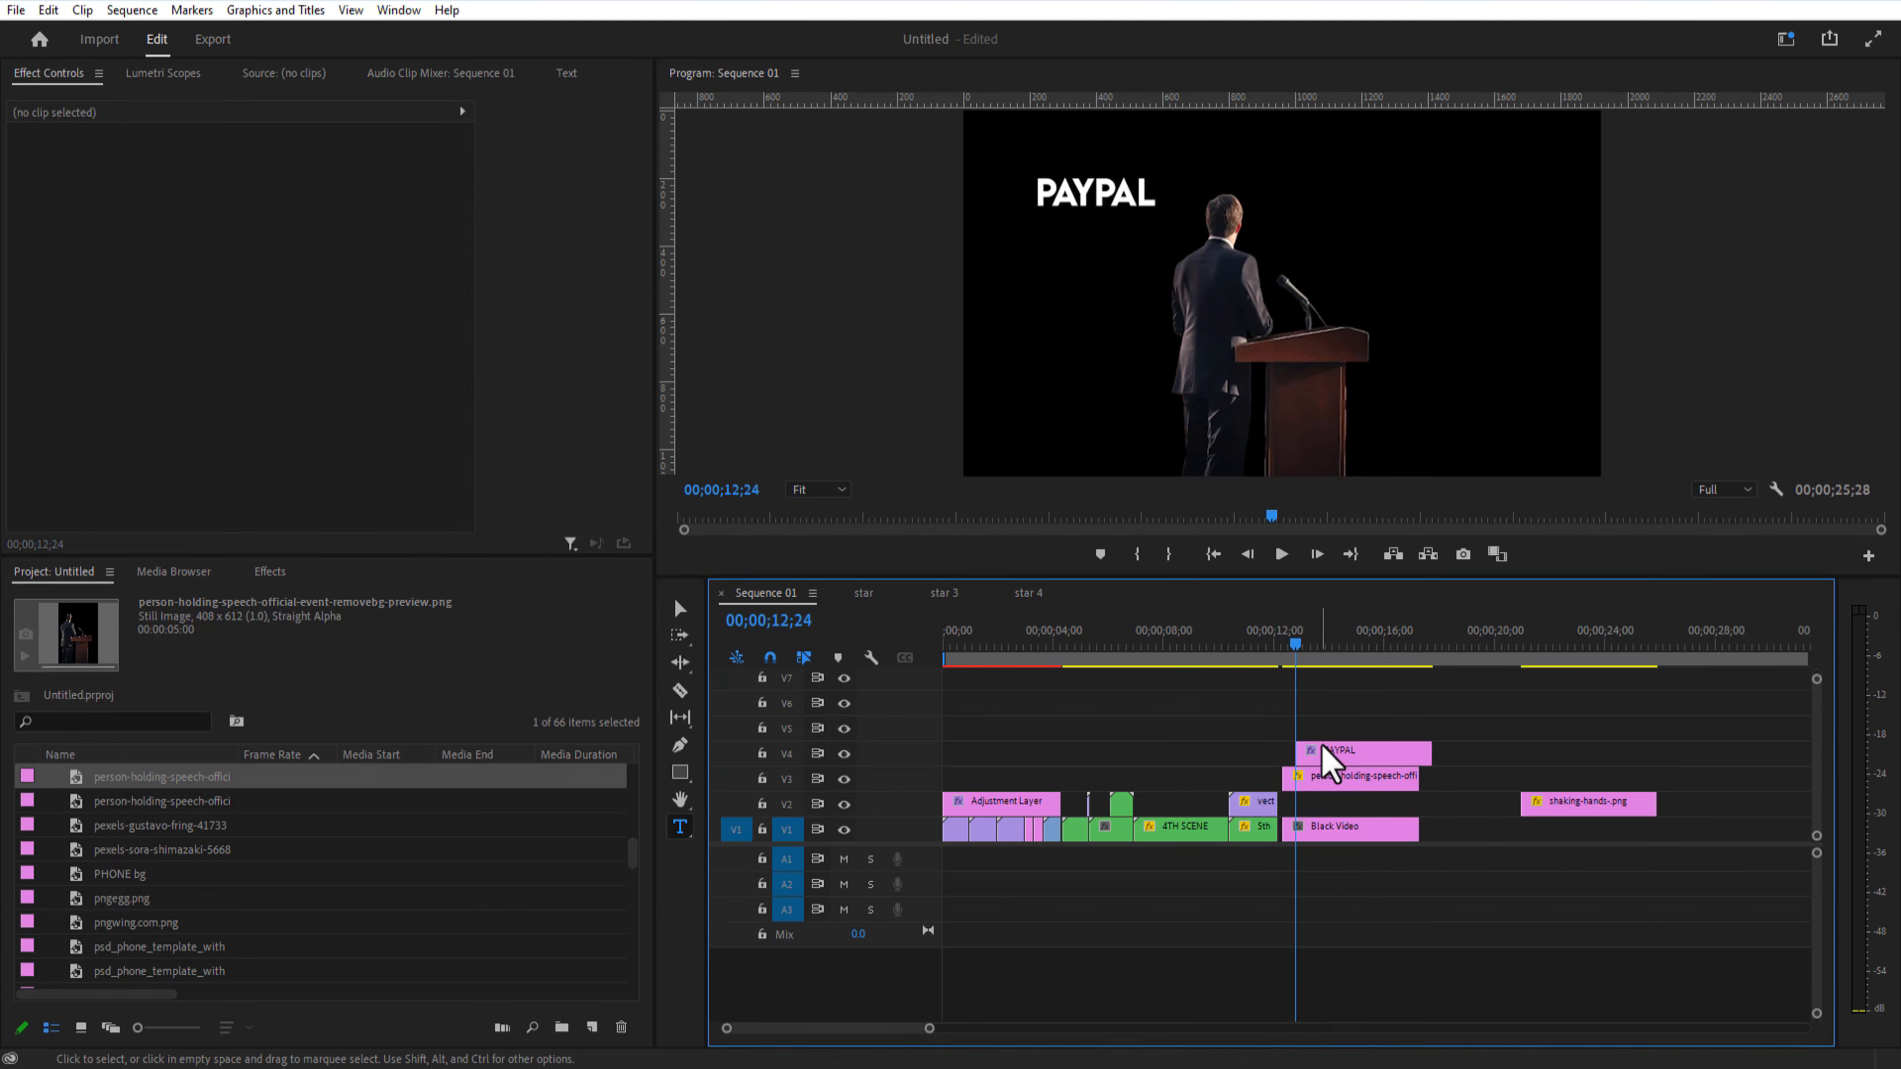
Step: Layer the PAYPAL title beneath the speaker clip, enlarge it and centre it behind the speaker's head
{"action": "left_click_drag", "start_coordinate": [1323, 749], "coordinate": [1310, 801]}
{"action": "left_click_drag", "start_coordinate": [247, 176], "coordinate": [321, 176]}
{"action": "left_click_drag", "start_coordinate": [247, 198], "coordinate": [285, 175]}
{"action": "left_click_drag", "start_coordinate": [297, 176], "coordinate": [322, 176]}
{"action": "left_click", "coordinate": [1290, 632]}
Step: Nest the speaker image and the PAYPAL title into one sequence named MEN PAYPAL
{"action": "left_click_drag", "start_coordinate": [1304, 754], "coordinate": [1330, 795]}
{"action": "right_click", "coordinate": [1328, 787]}
{"action": "left_click", "coordinate": [1398, 587]}
{"action": "type", "text": "MEN"}
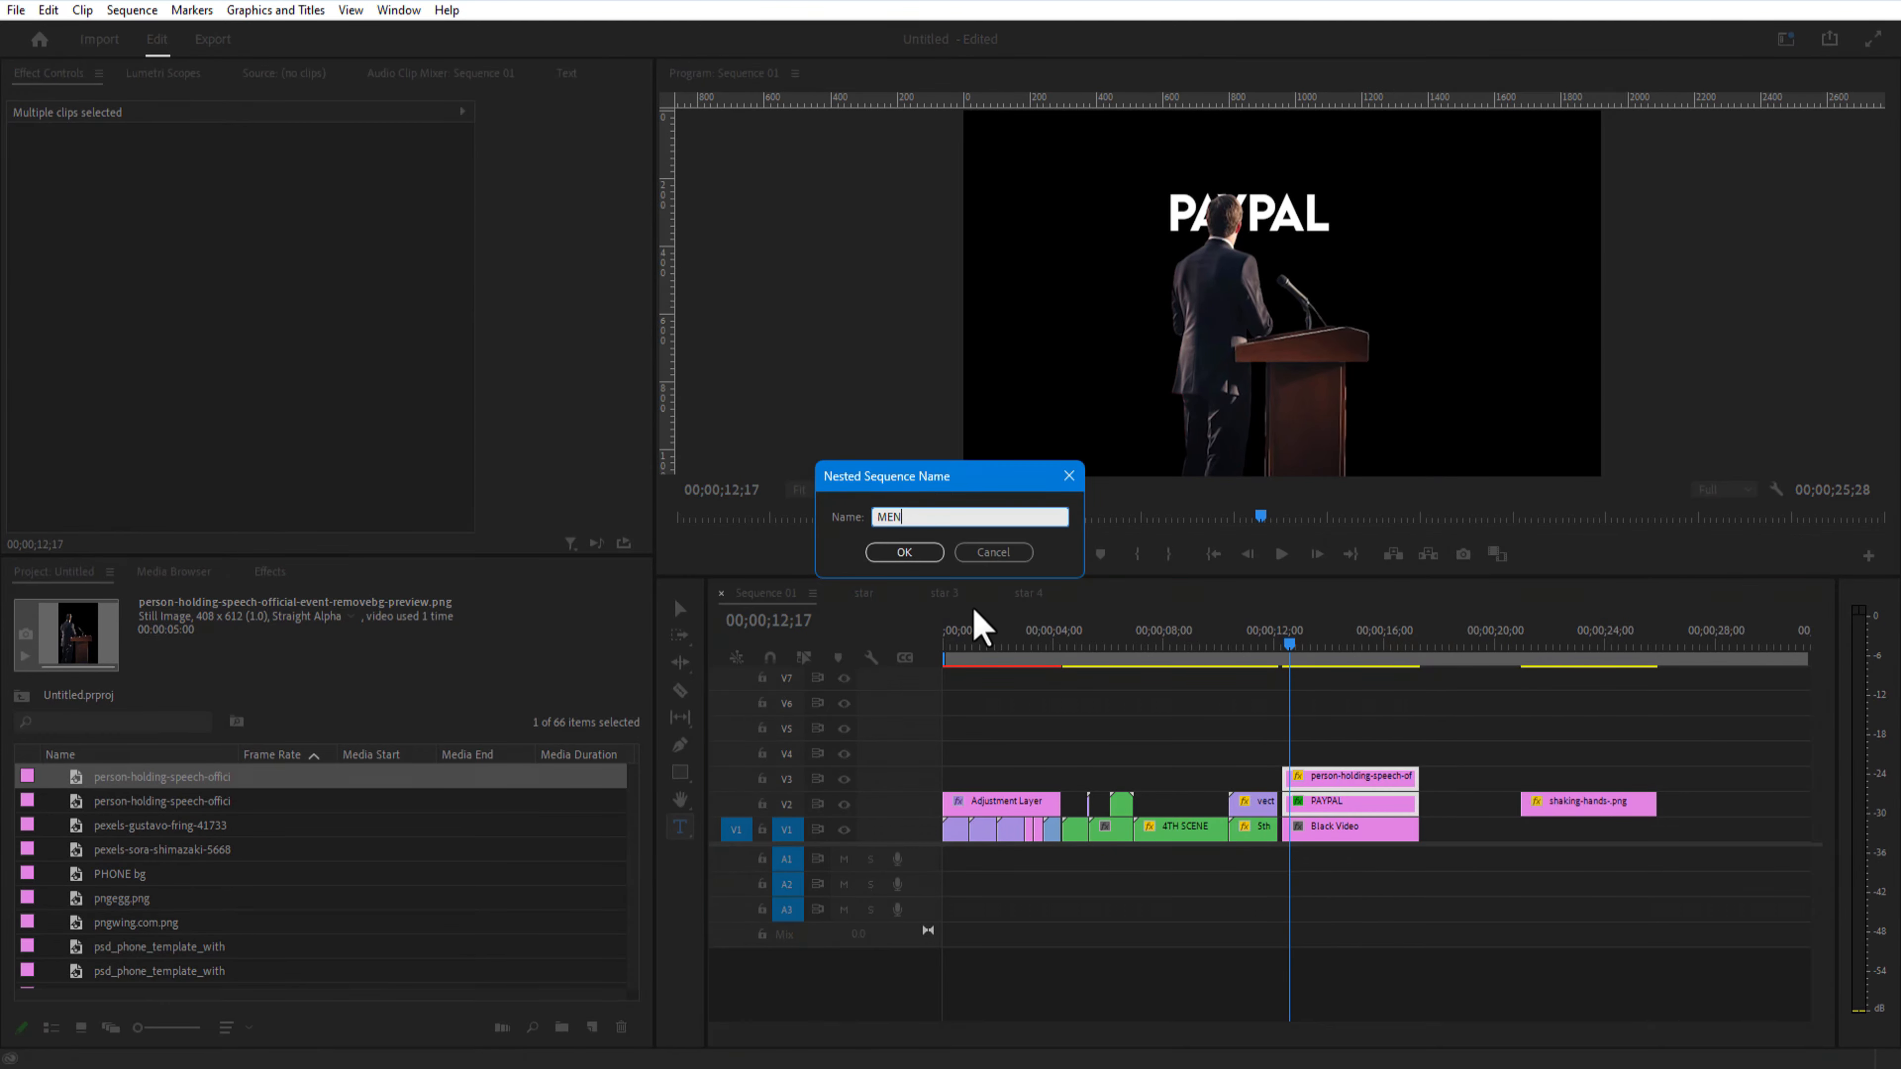
{"action": "type", "text": " PAYPAL"}
{"action": "key", "text": "Return"}
Step: Keyframe MEN PAYPAL from Scale 162 and Position 960, 621 at its start to Scale 100 and Position 960, 554 around 00;00;13;07
{"action": "left_click_drag", "start_coordinate": [254, 198], "coordinate": [341, 184]}
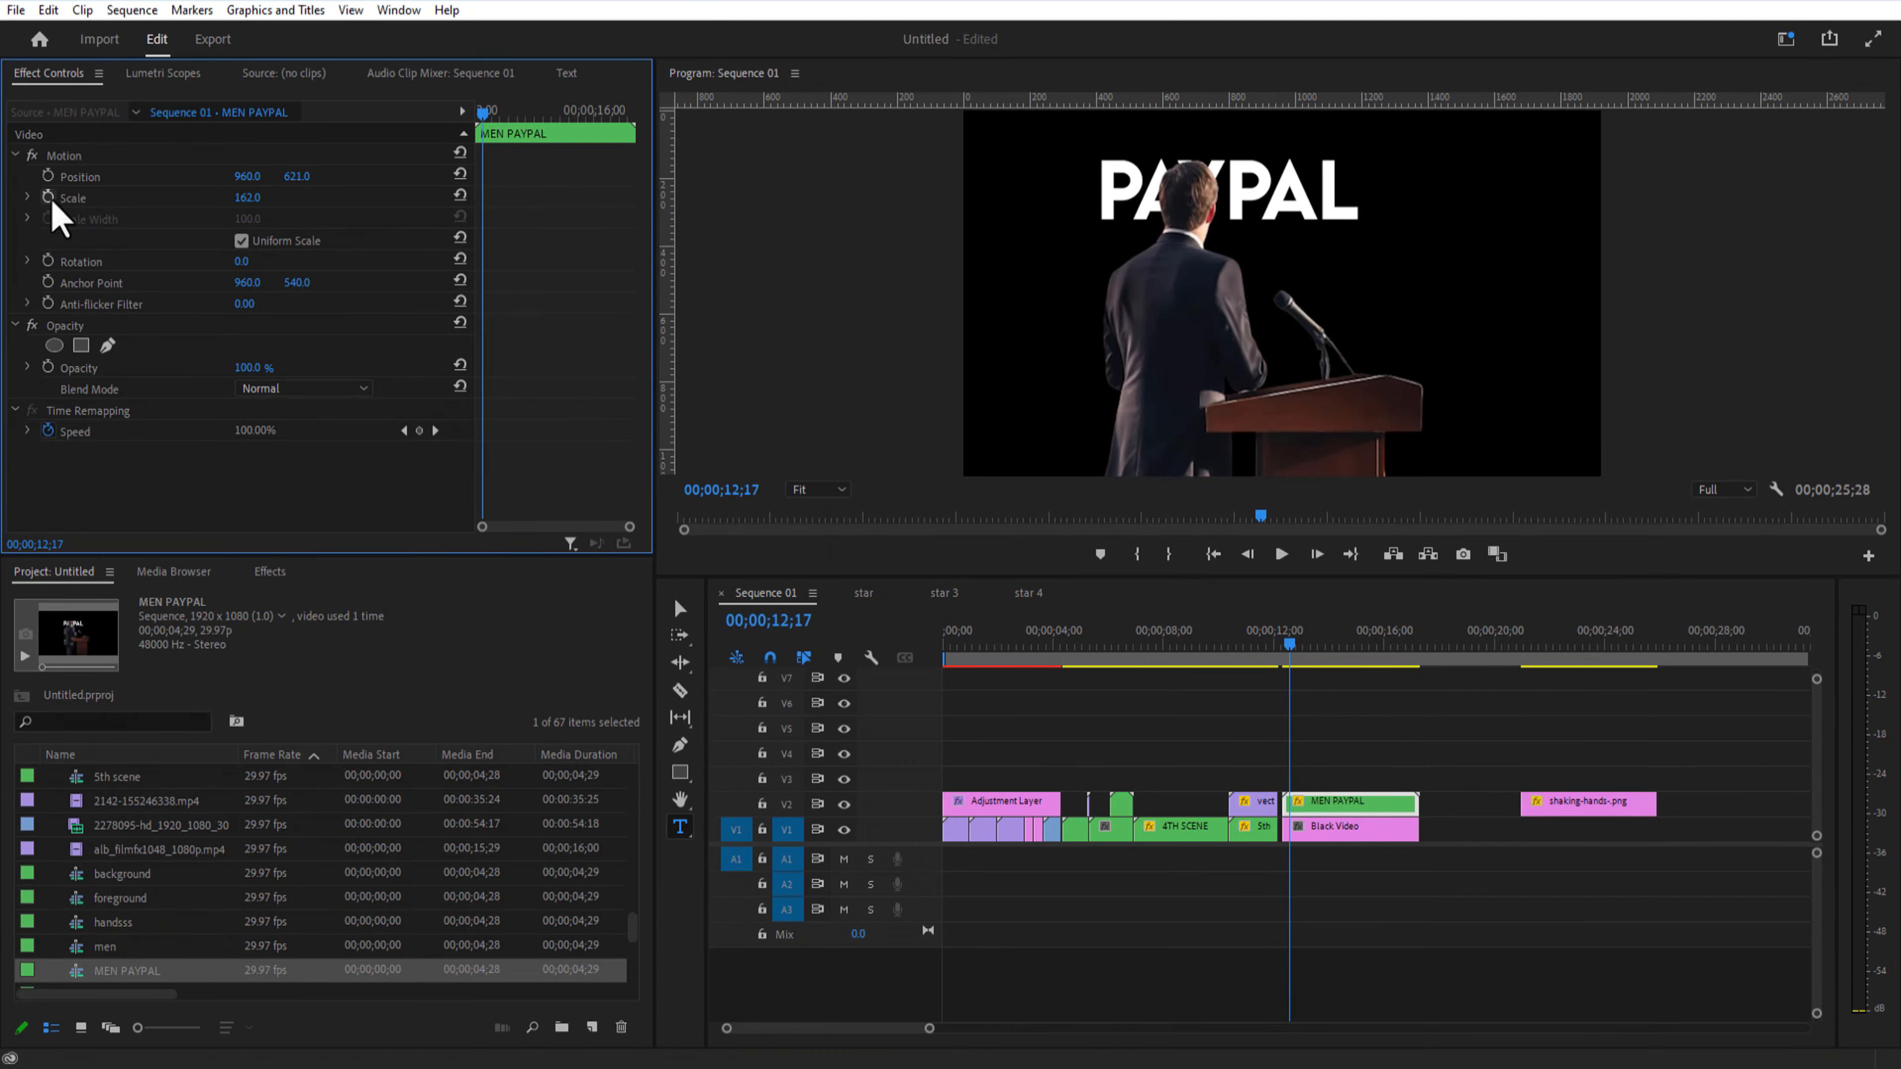
{"action": "left_click", "coordinate": [50, 175]}
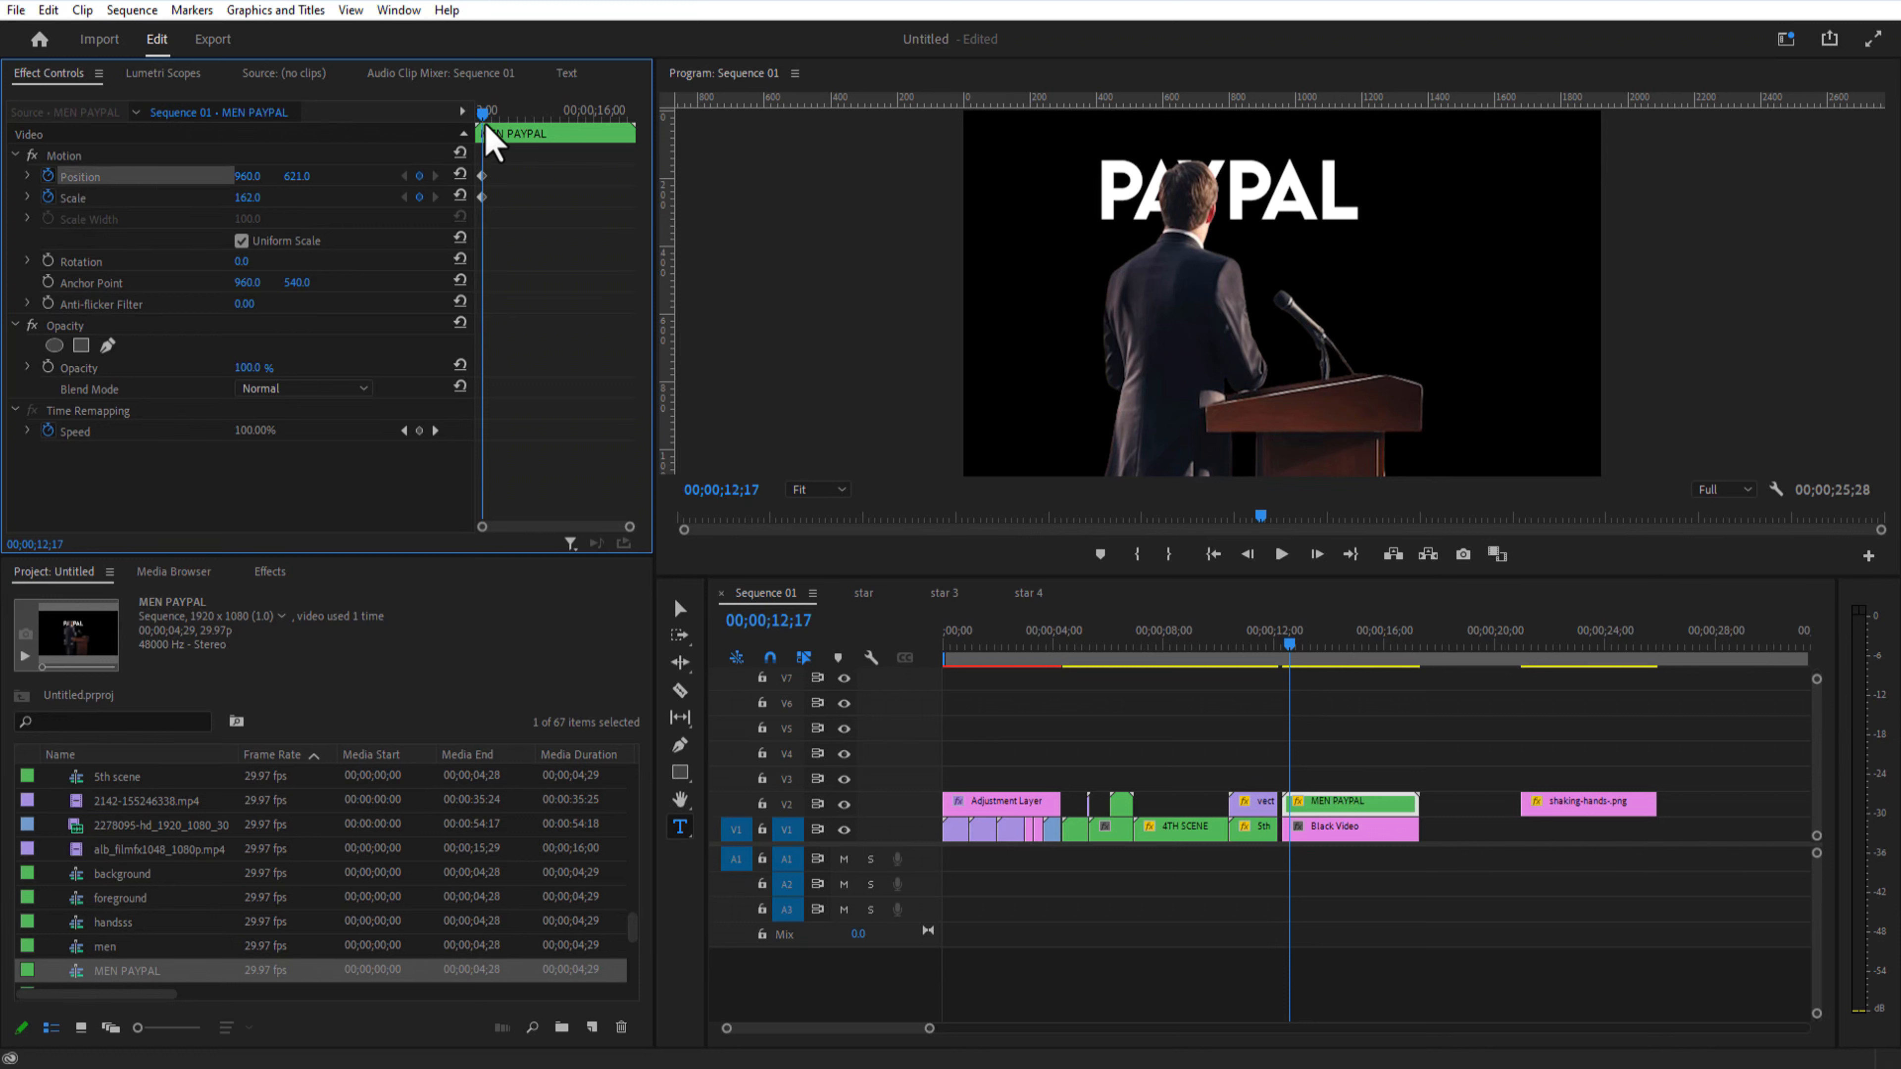
{"action": "left_click_drag", "start_coordinate": [487, 127], "coordinate": [513, 135]}
{"action": "mouse_move", "coordinate": [252, 199]}
{"action": "left_mouse_down"}
{"action": "mouse_move", "coordinate": [209, 198]}
{"action": "mouse_move", "coordinate": [208, 177]}
{"action": "mouse_move", "coordinate": [246, 177]}
{"action": "left_mouse_up"}
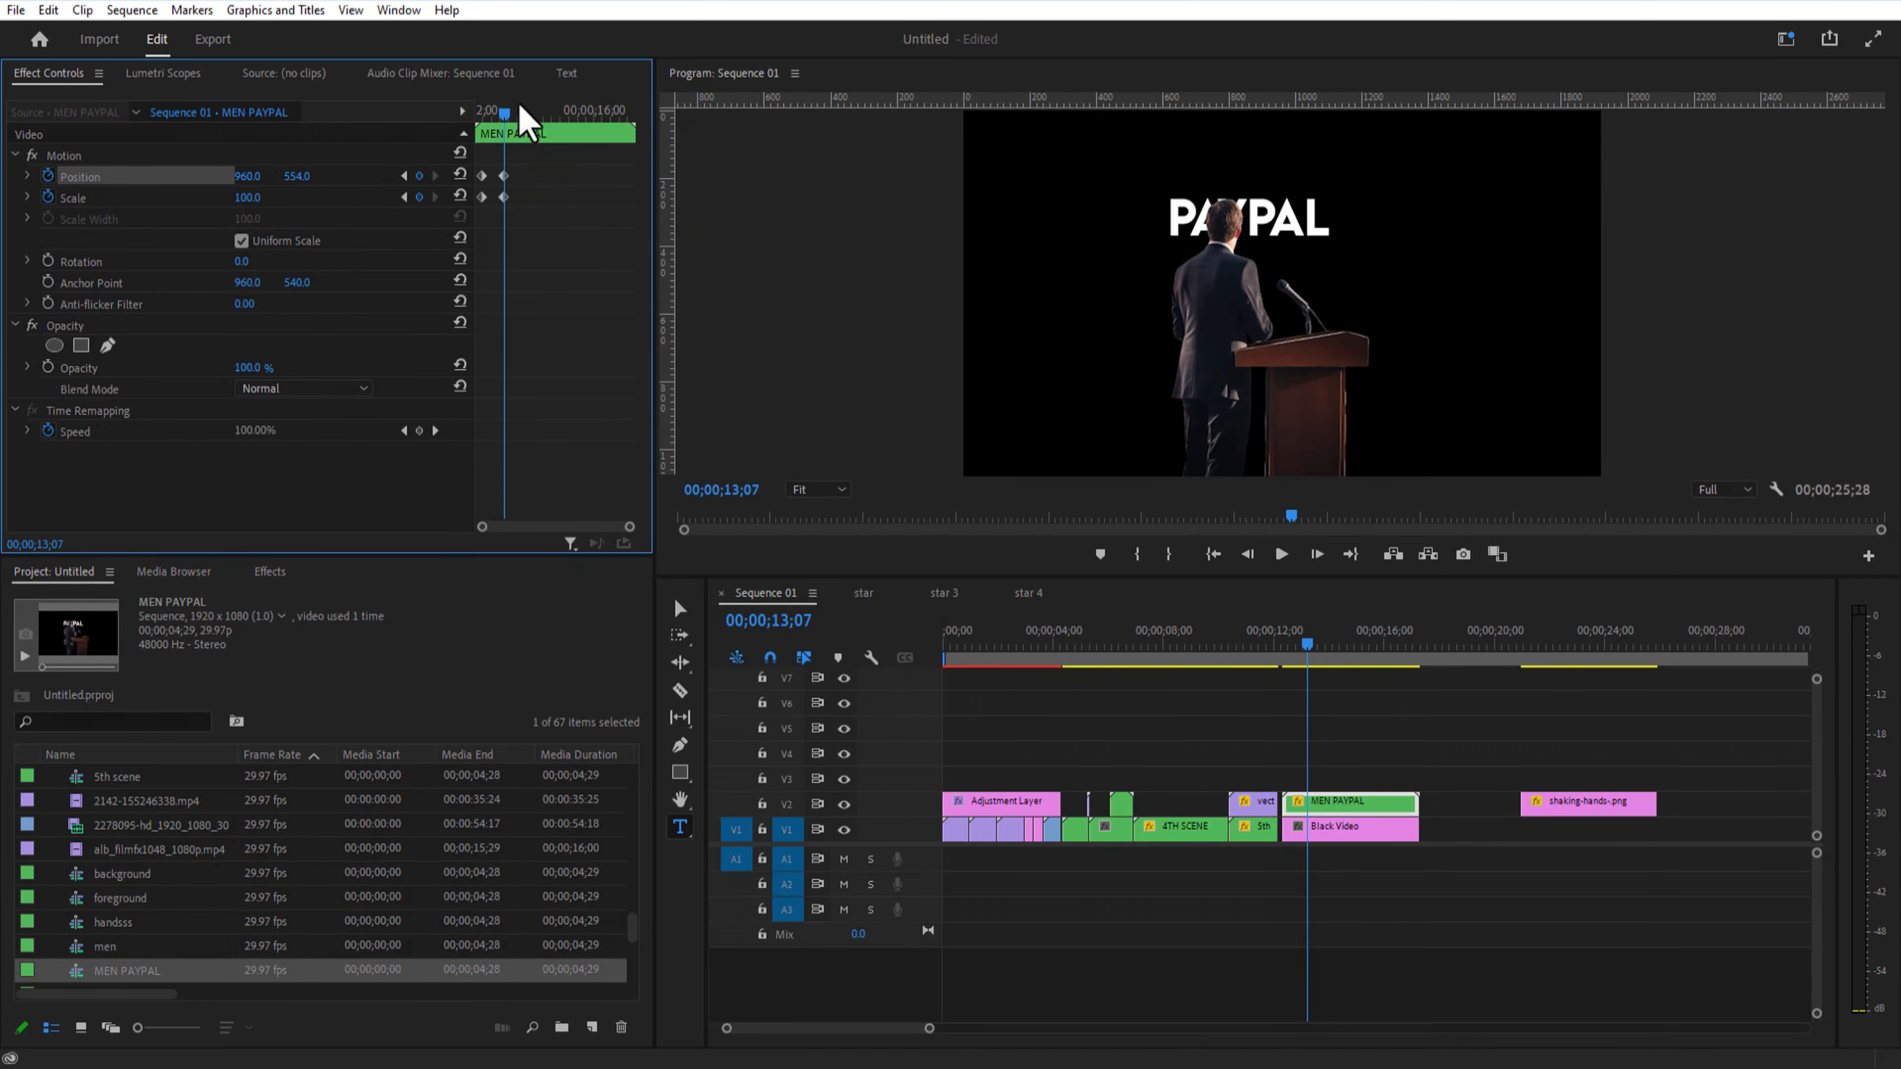
{"action": "left_click_drag", "start_coordinate": [481, 175], "coordinate": [465, 176]}
{"action": "left_click_drag", "start_coordinate": [482, 198], "coordinate": [462, 200]}
{"action": "mouse_move", "coordinate": [505, 114]}
{"action": "left_mouse_down"}
{"action": "mouse_move", "coordinate": [466, 125]}
{"action": "mouse_move", "coordinate": [504, 127]}
{"action": "left_mouse_up"}
Step: Apply the 4-Color Gradient effect to the Black Video clip beneath MEN PAYPAL
{"action": "left_click", "coordinate": [1337, 827]}
{"action": "left_click", "coordinate": [270, 571]}
{"action": "left_click", "coordinate": [94, 598]}
{"action": "type", "text": "4"}
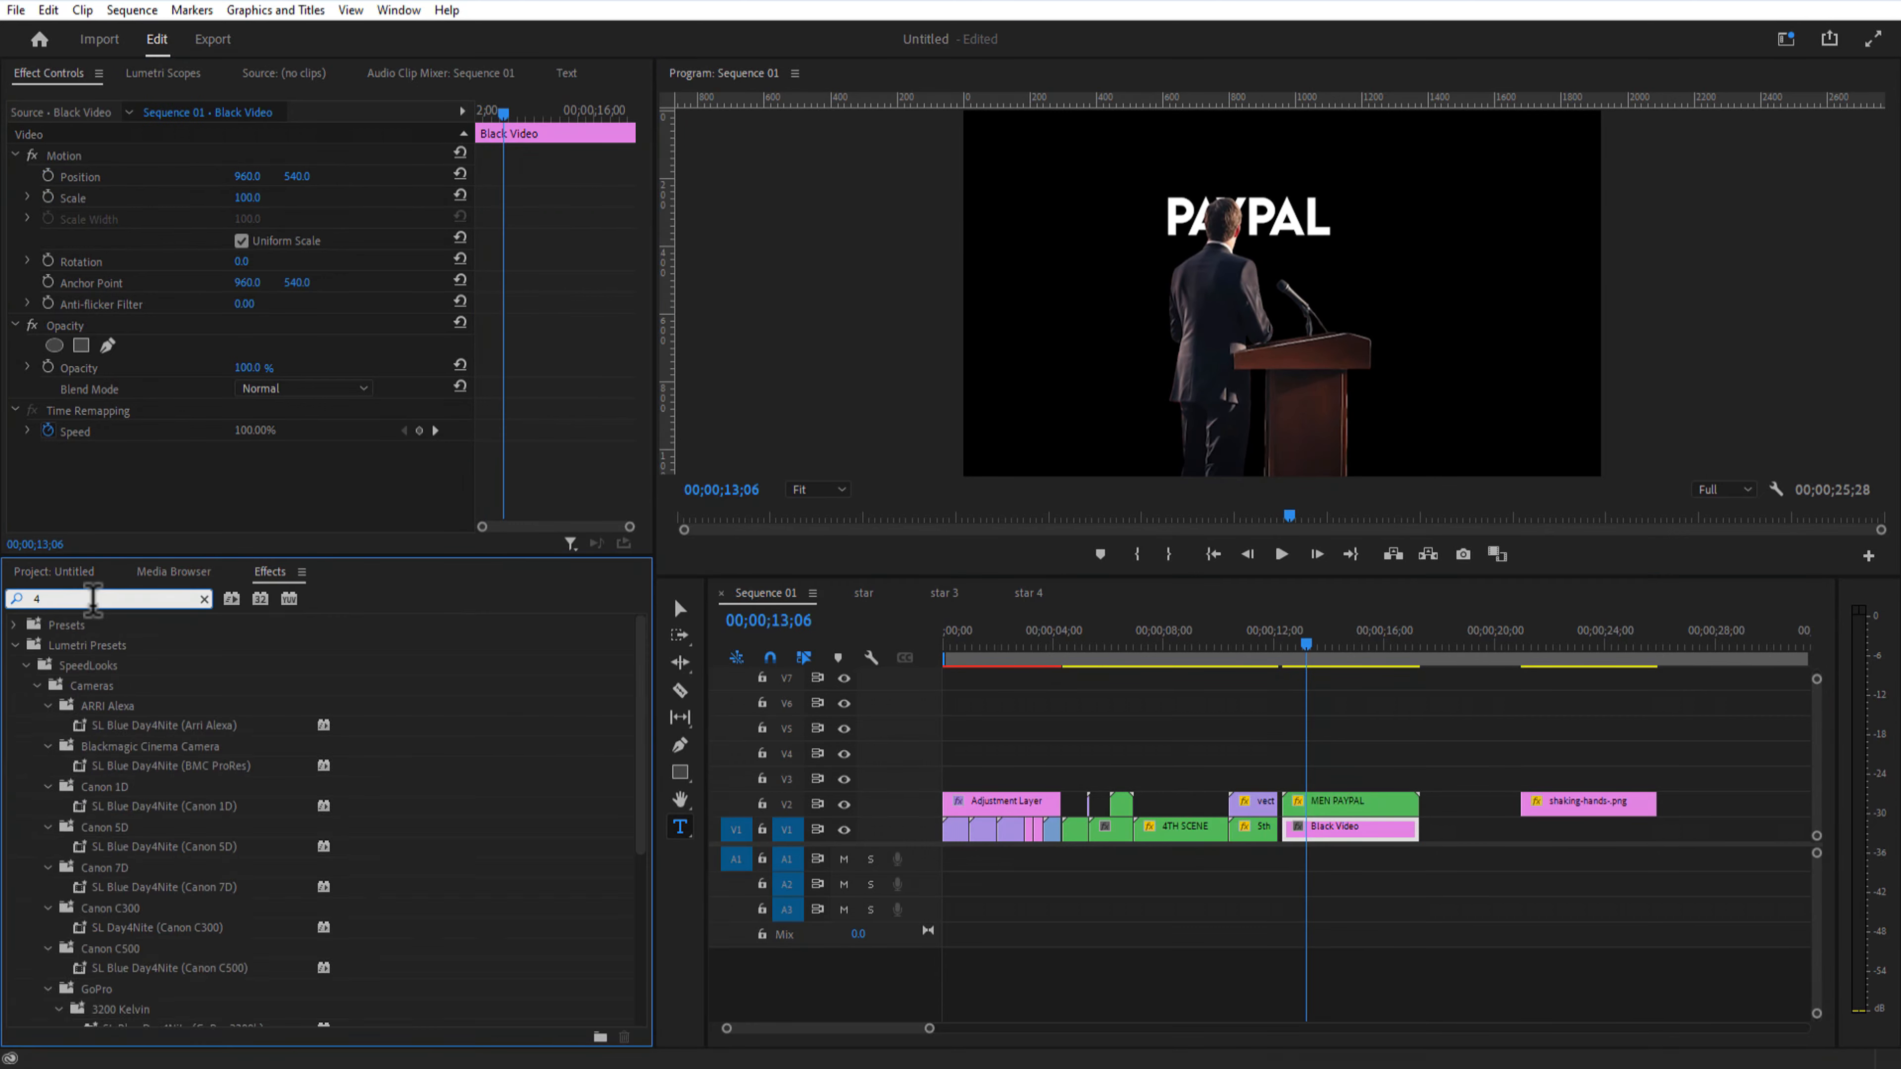
{"action": "type", "text": "-"}
{"action": "left_click_drag", "start_coordinate": [430, 745], "coordinate": [1288, 824]}
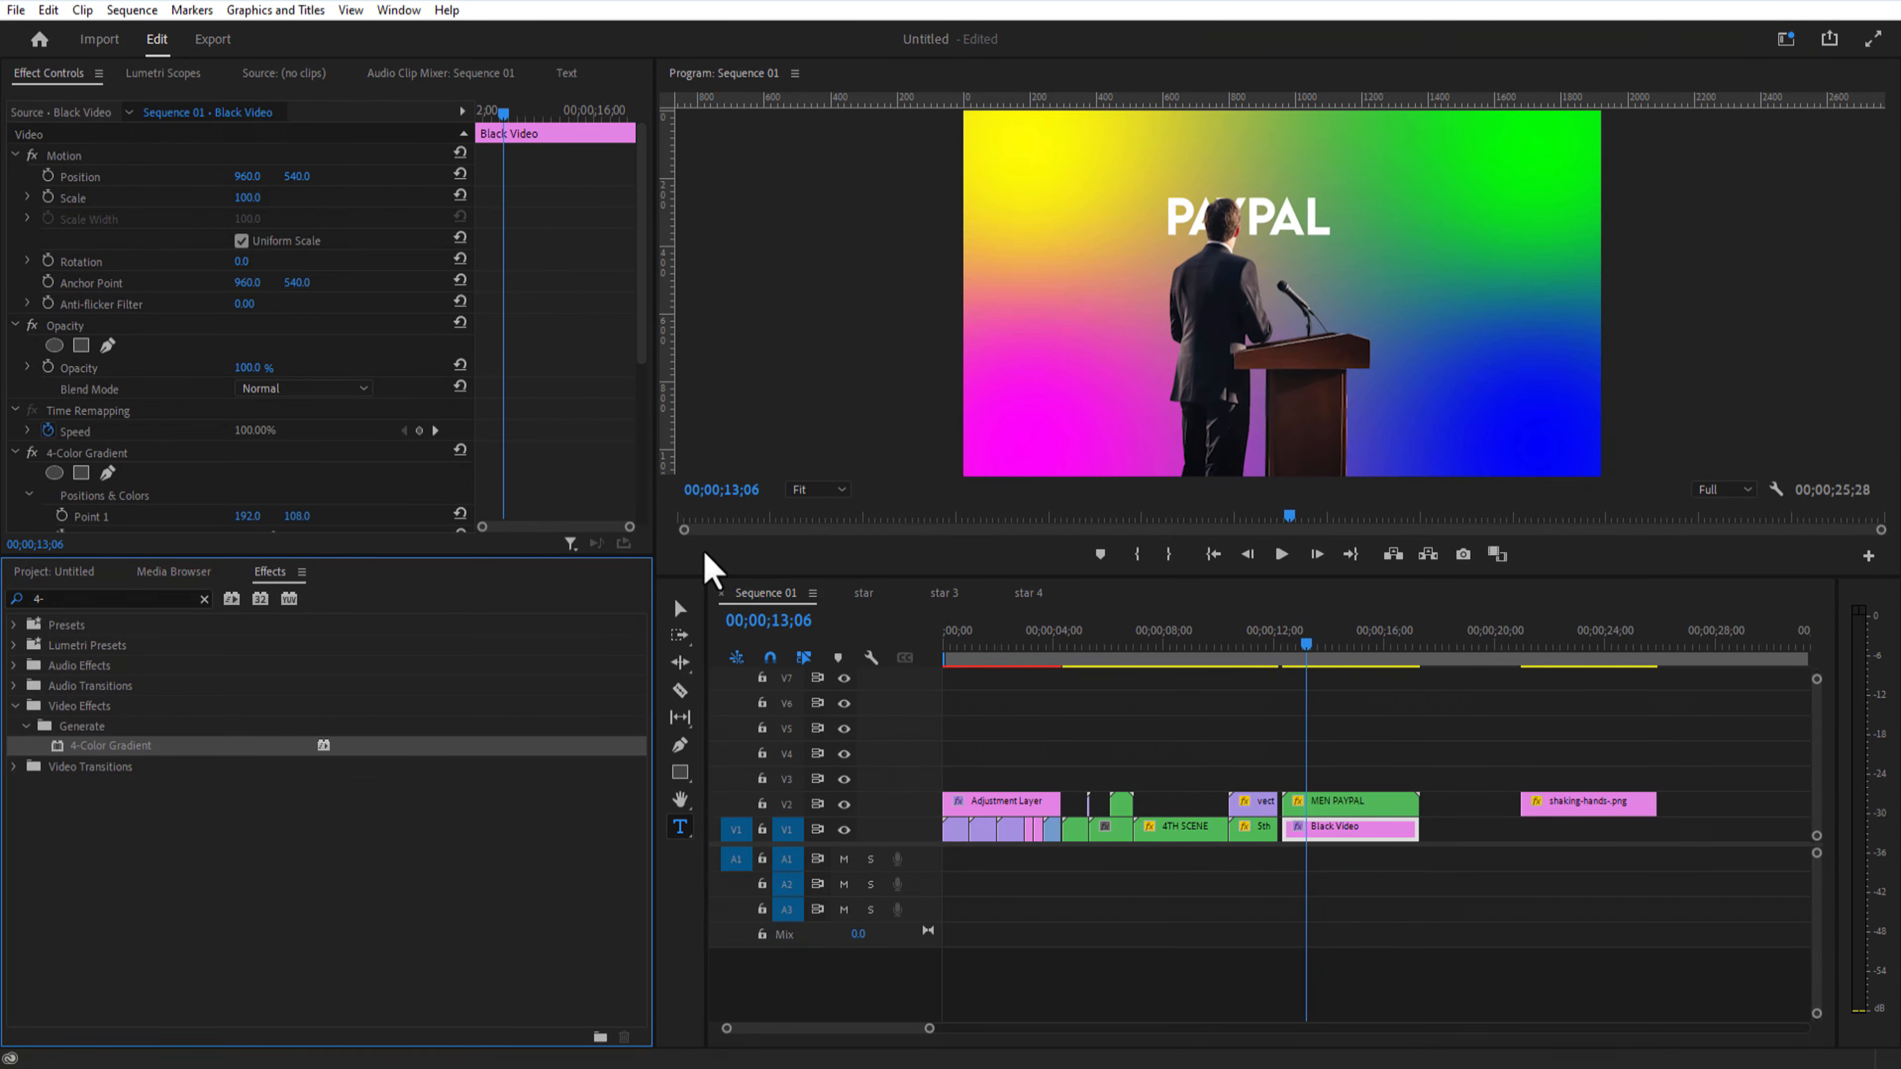
Step: Recolour the gradient with blue for Color 1, cyan 00EAFF for Color 2 and light blue for Color 3
{"action": "left_click_drag", "start_coordinate": [636, 338], "coordinate": [631, 510]}
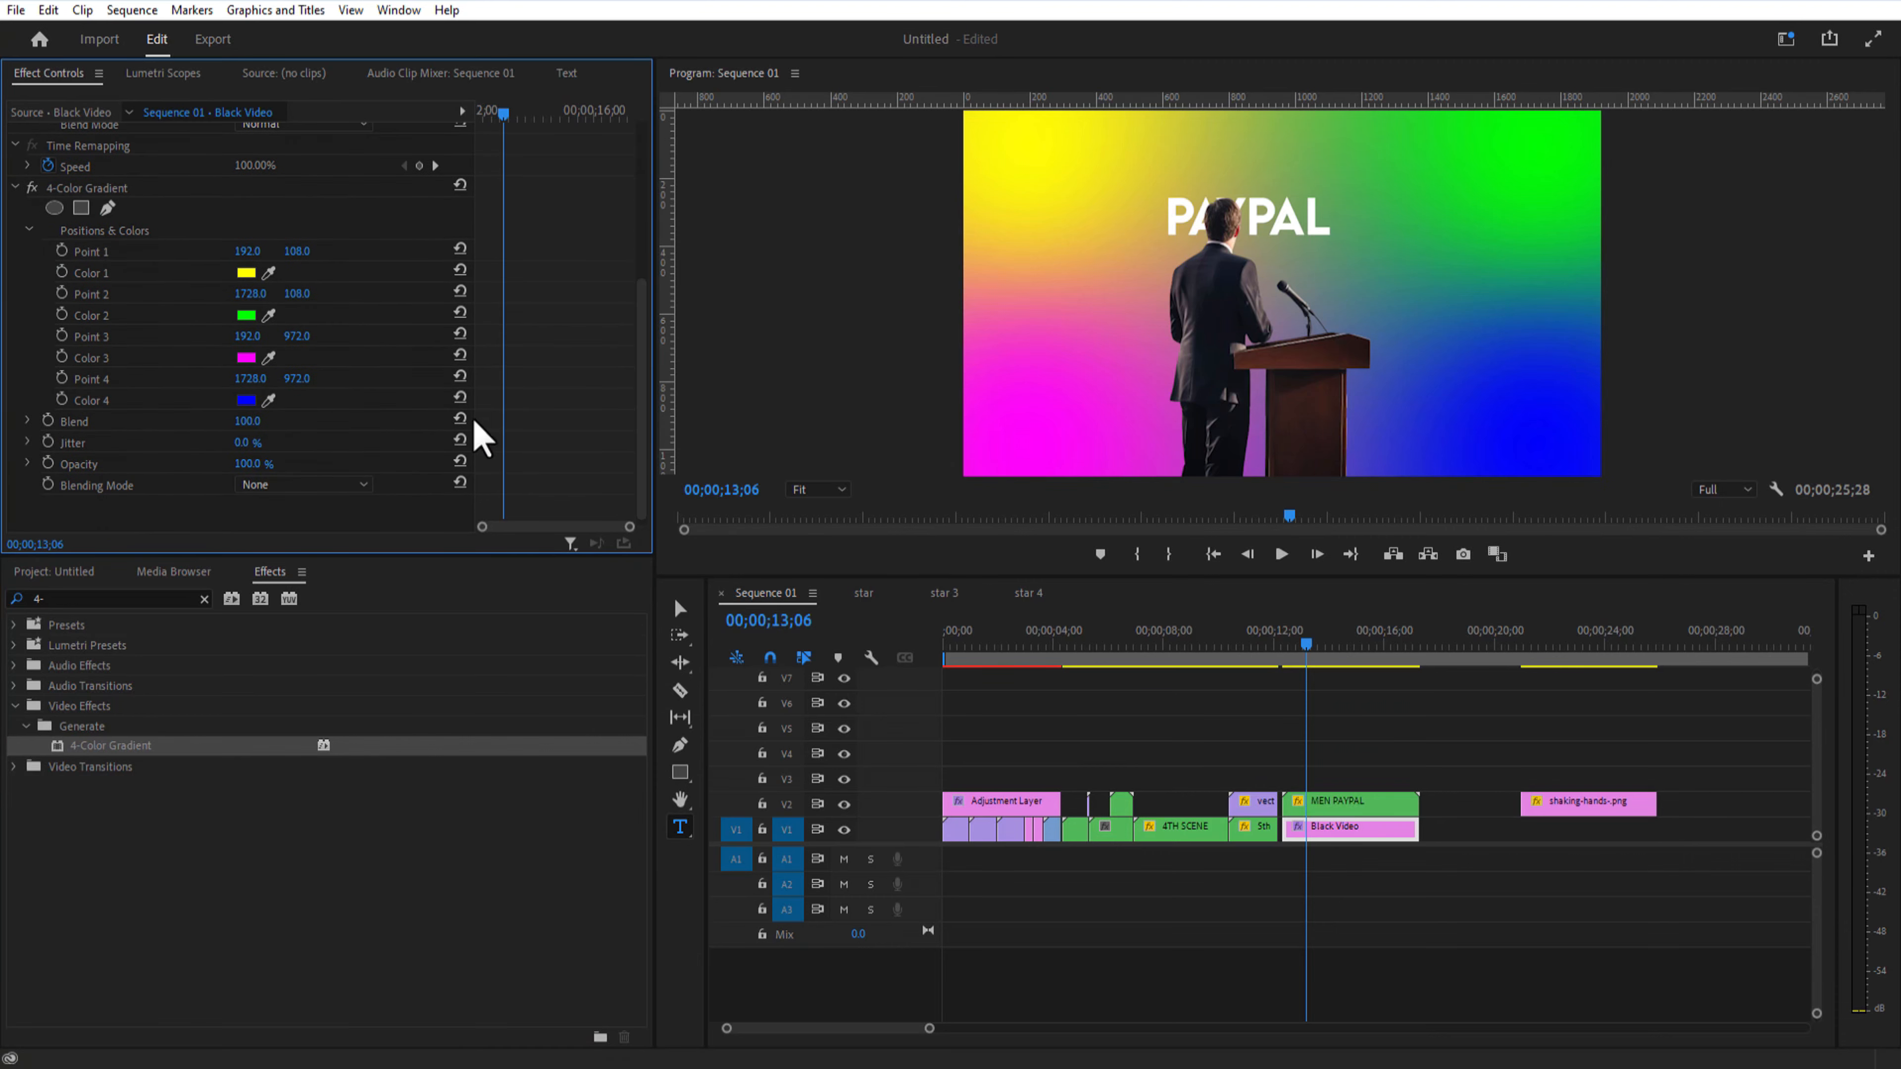
{"action": "left_click", "coordinate": [246, 273]}
{"action": "left_click", "coordinate": [987, 574]}
{"action": "left_click", "coordinate": [1133, 391]}
{"action": "left_click", "coordinate": [247, 316]}
{"action": "left_click", "coordinate": [987, 534]}
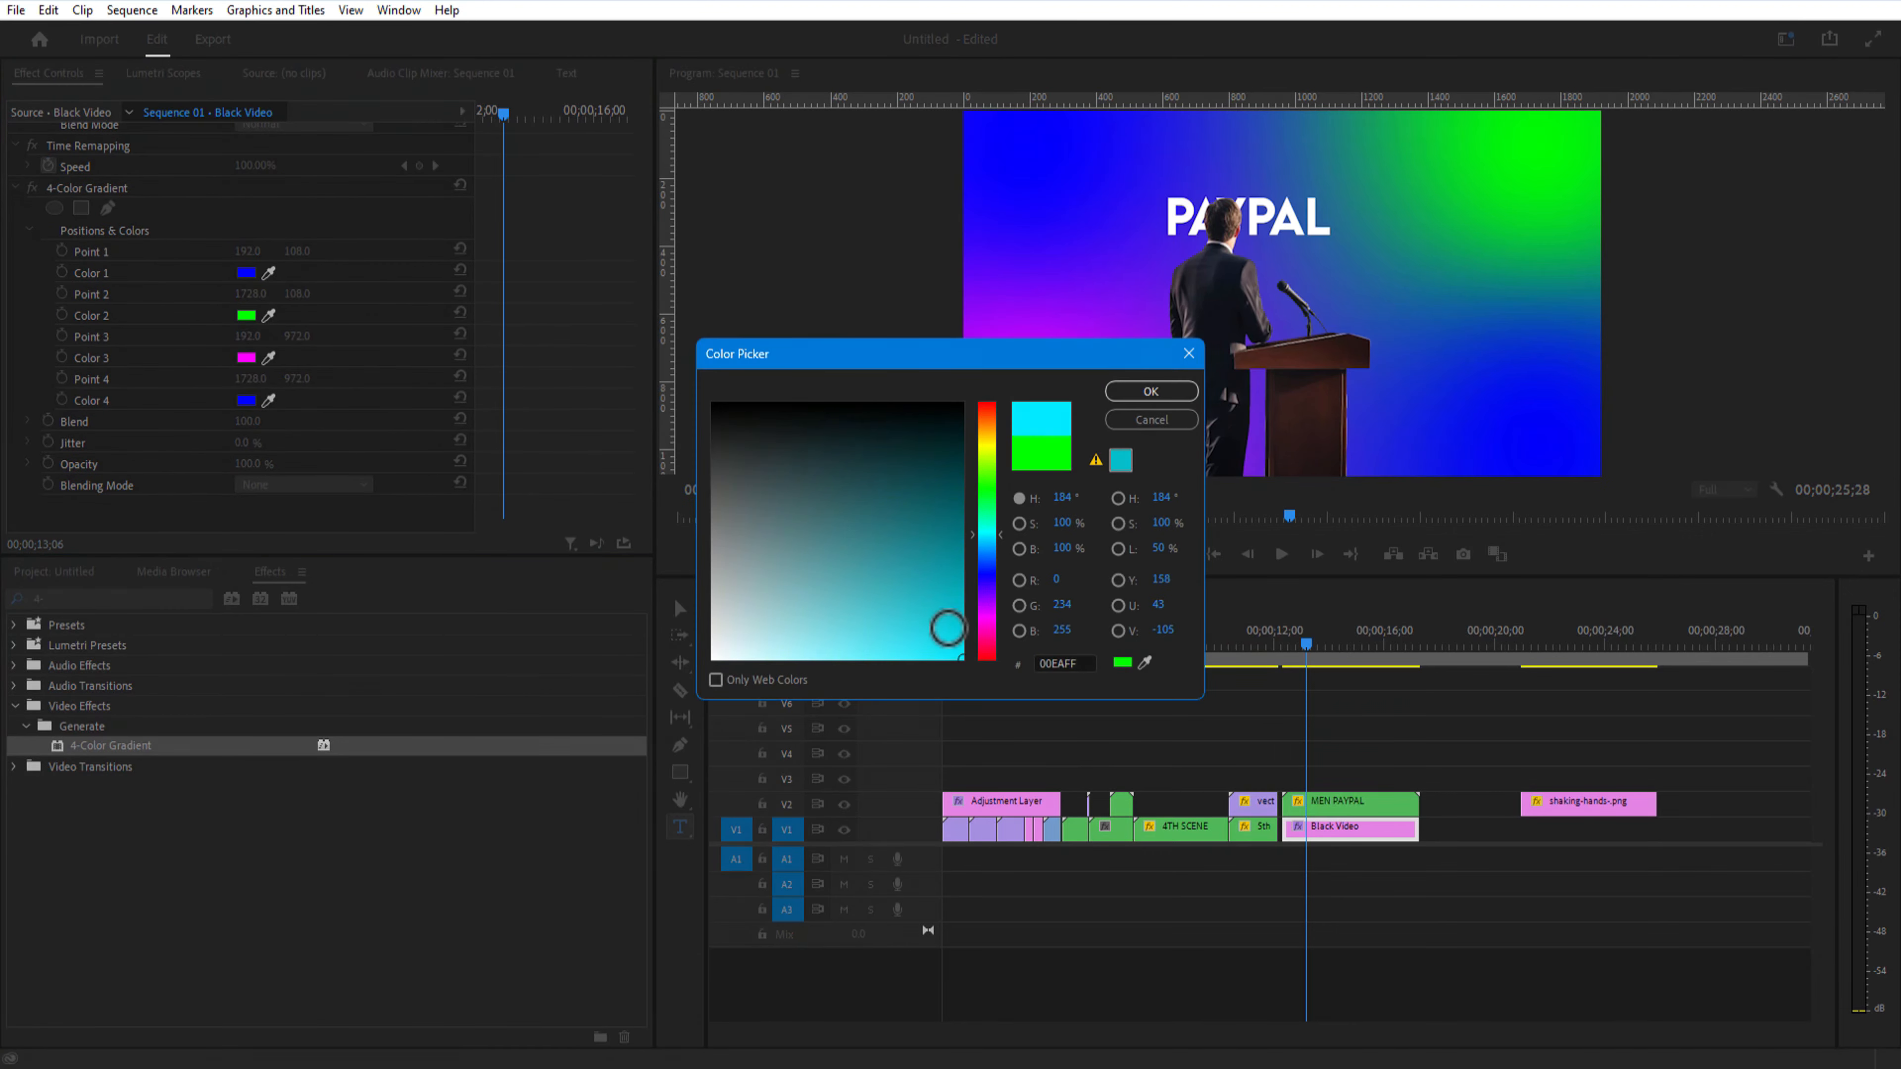
{"action": "left_click", "coordinate": [1150, 392]}
{"action": "left_click", "coordinate": [246, 358]}
{"action": "left_click", "coordinate": [987, 549]}
{"action": "left_click", "coordinate": [1151, 391]}
Step: Start position keyframes for gradient Points 1 to 4 at 00;00;12;10, the beginning of the Black Video clip
{"action": "left_click_drag", "start_coordinate": [503, 113], "coordinate": [477, 113]}
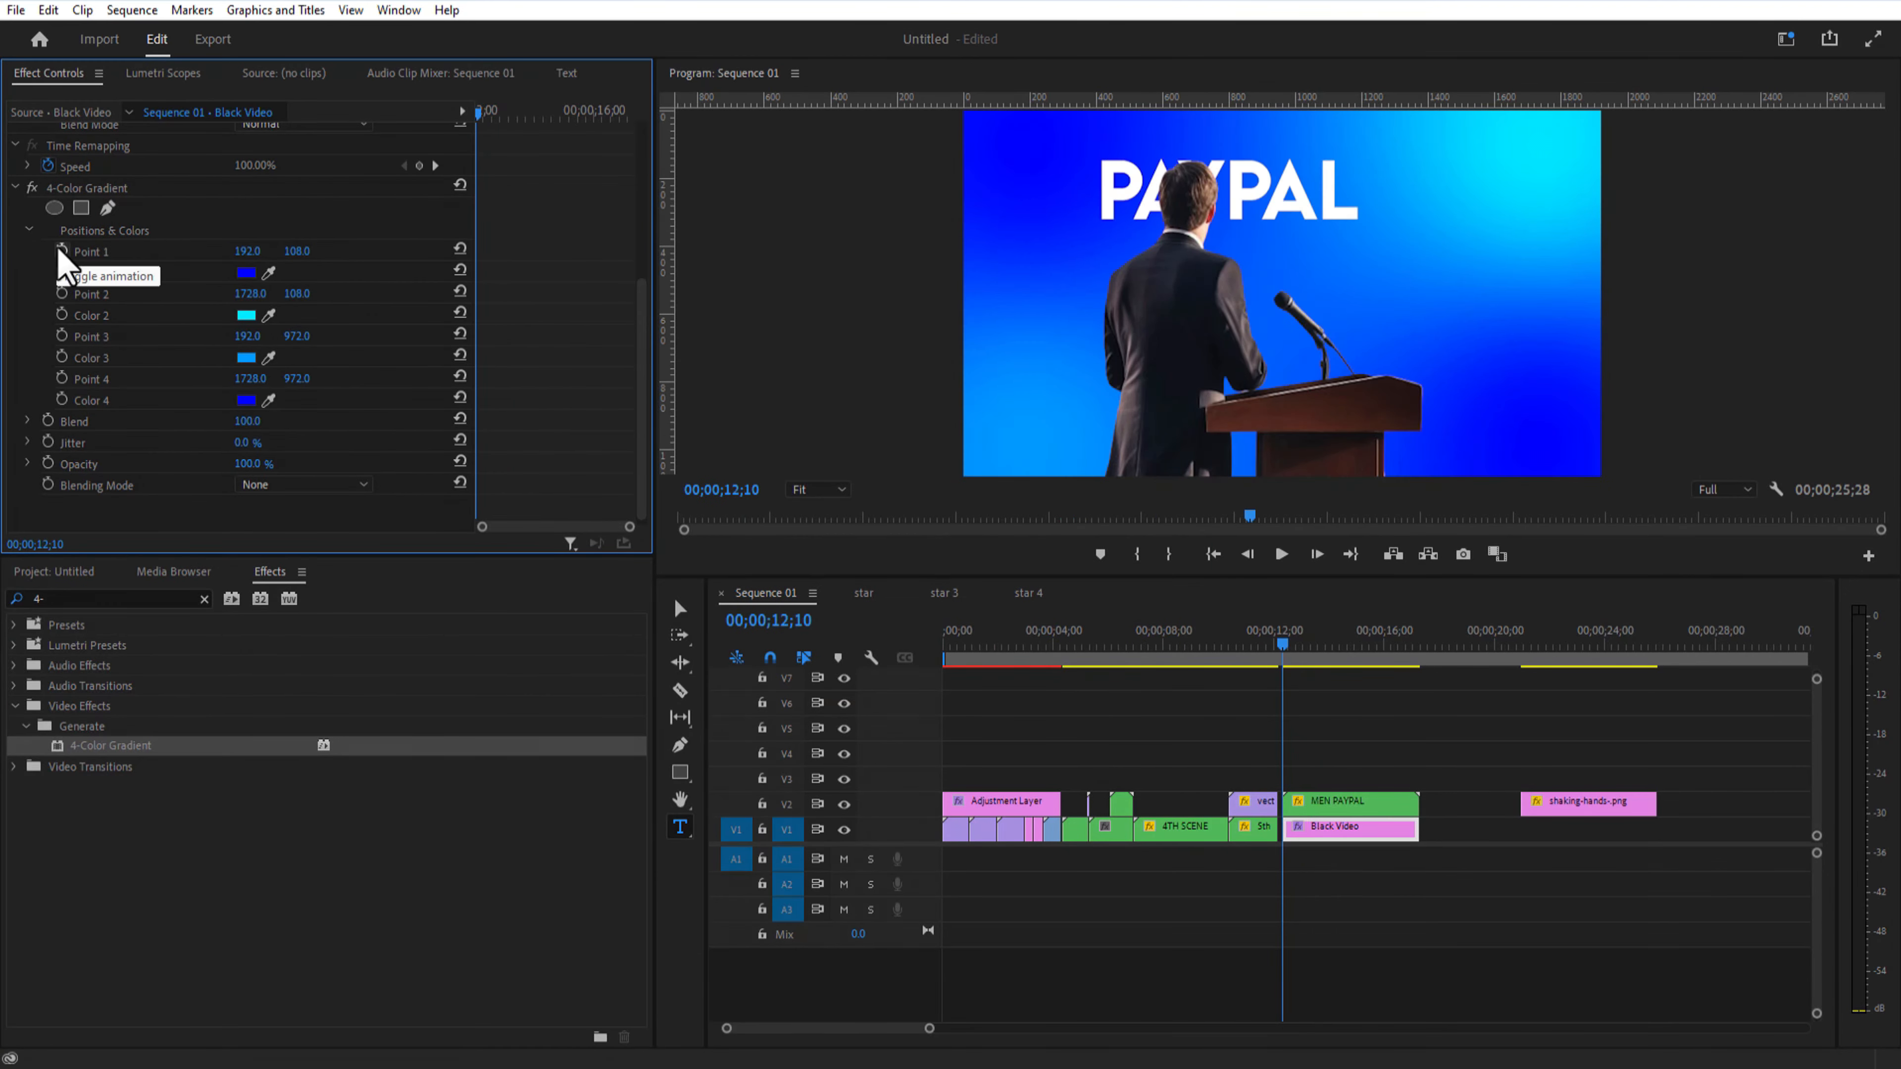
{"action": "left_click", "coordinate": [62, 251]}
{"action": "left_click", "coordinate": [61, 294]}
{"action": "left_click", "coordinate": [61, 336]}
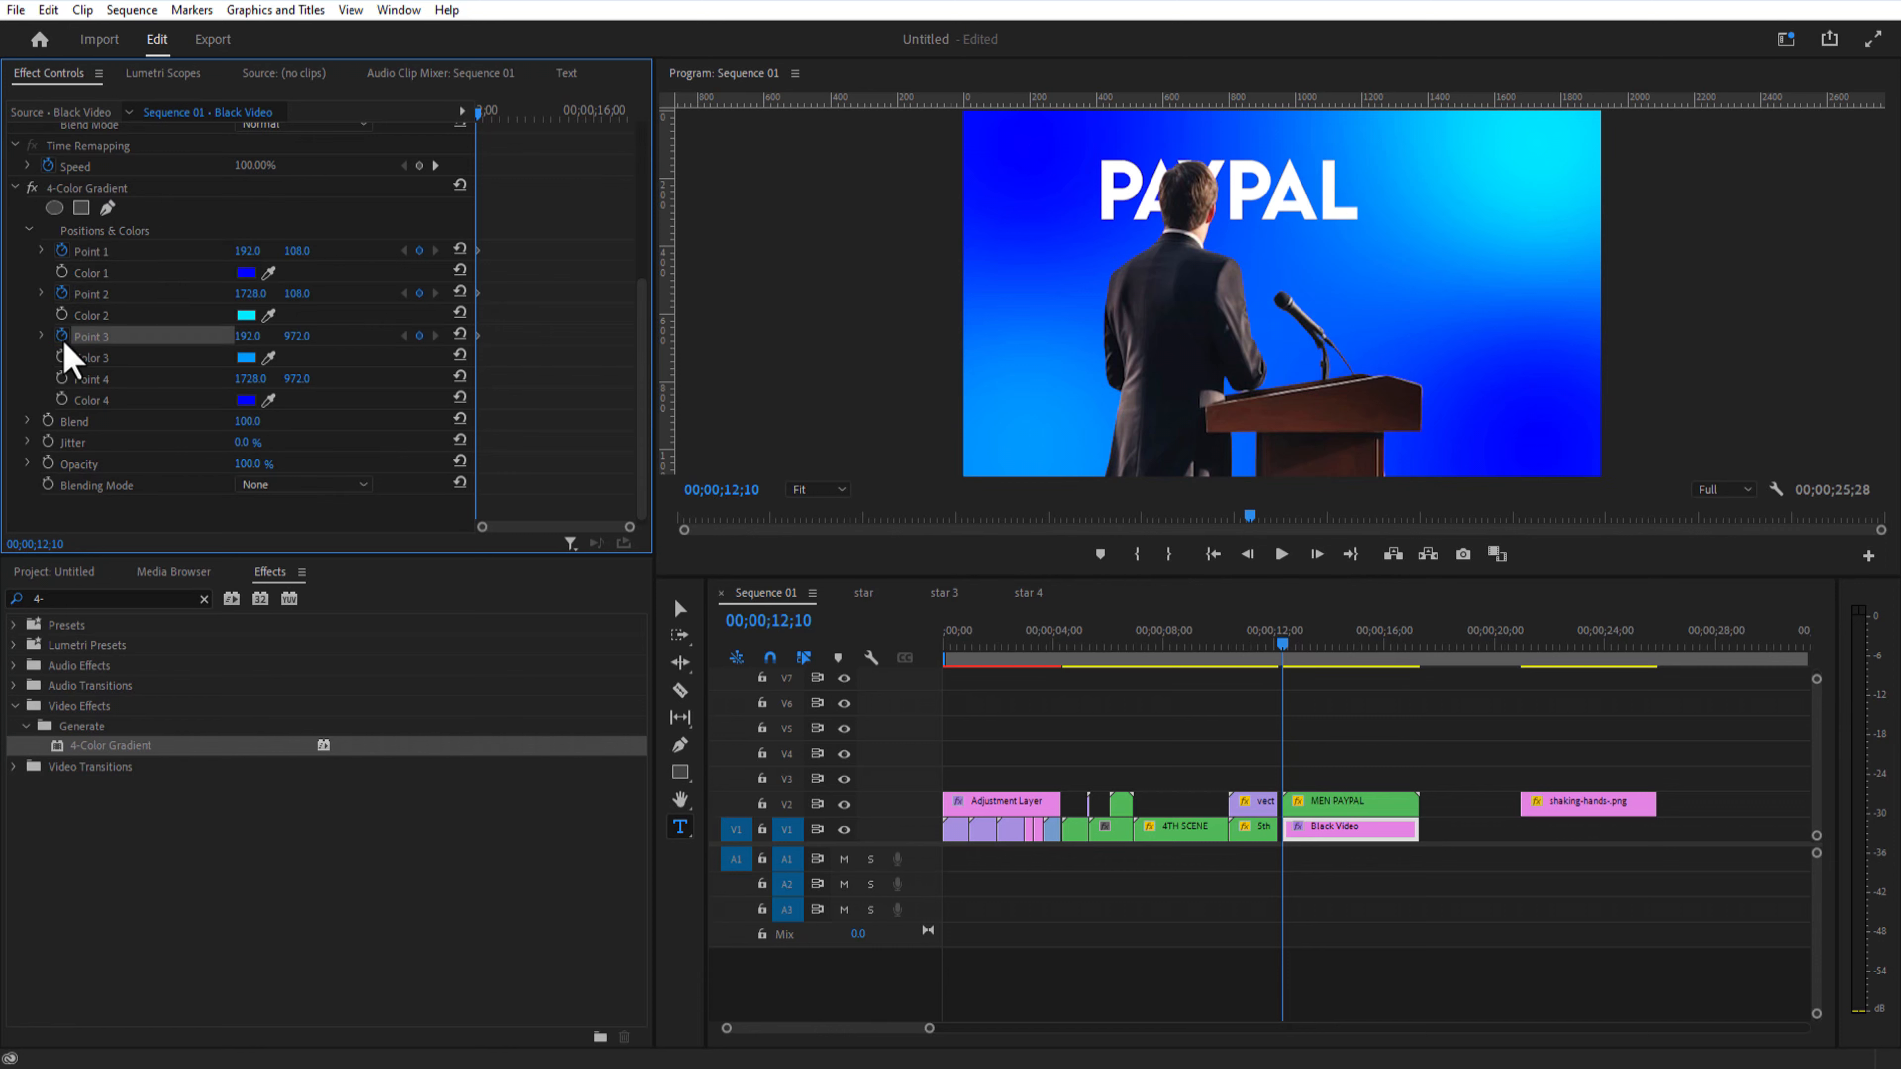
{"action": "left_click", "coordinate": [62, 377]}
Step: Set end keyframes near 00;00;14;04 with Y values 1026, -1320, 278 and -774 for Points 1 to 4, and raise Blend to 343
{"action": "left_click_drag", "start_coordinate": [478, 113], "coordinate": [496, 124]}
{"action": "left_click_drag", "start_coordinate": [297, 251], "coordinate": [262, 336]}
{"action": "left_click_drag", "start_coordinate": [300, 378], "coordinate": [239, 378]}
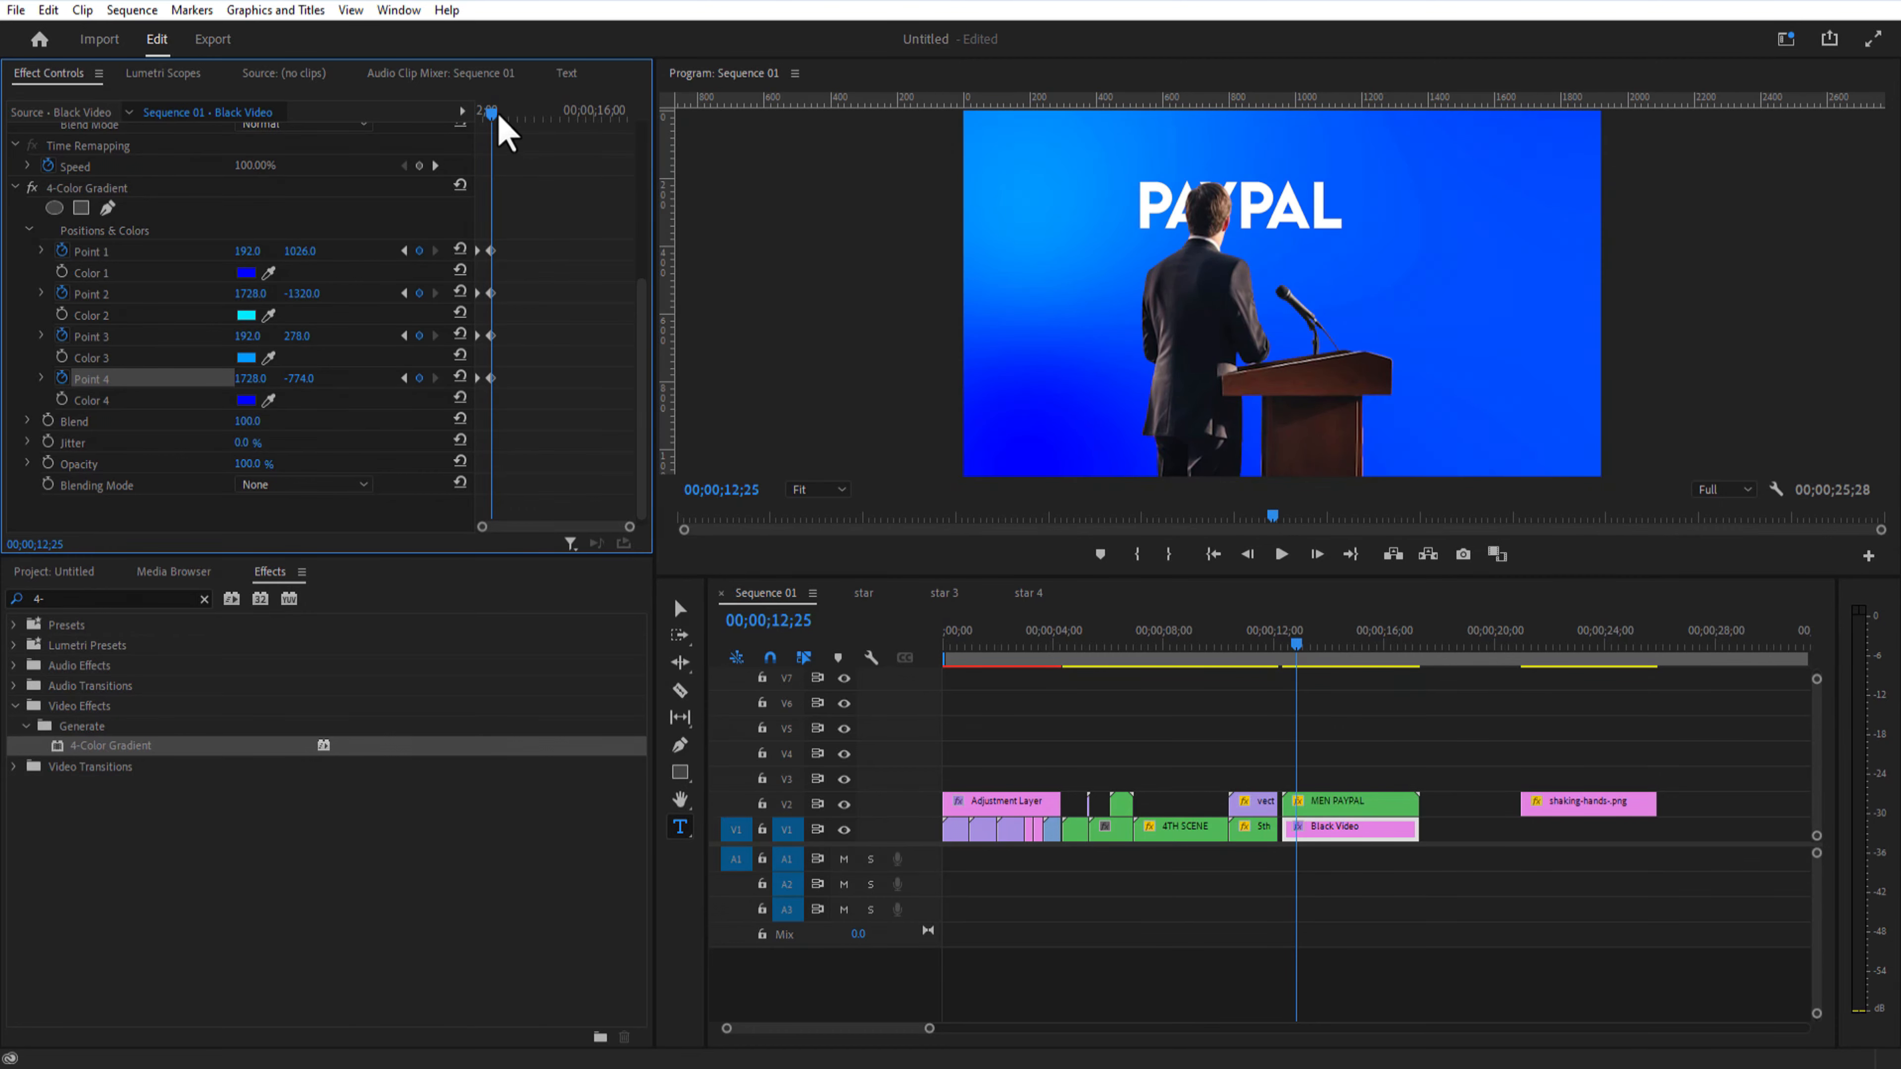
{"action": "left_click_drag", "start_coordinate": [493, 108], "coordinate": [484, 168]}
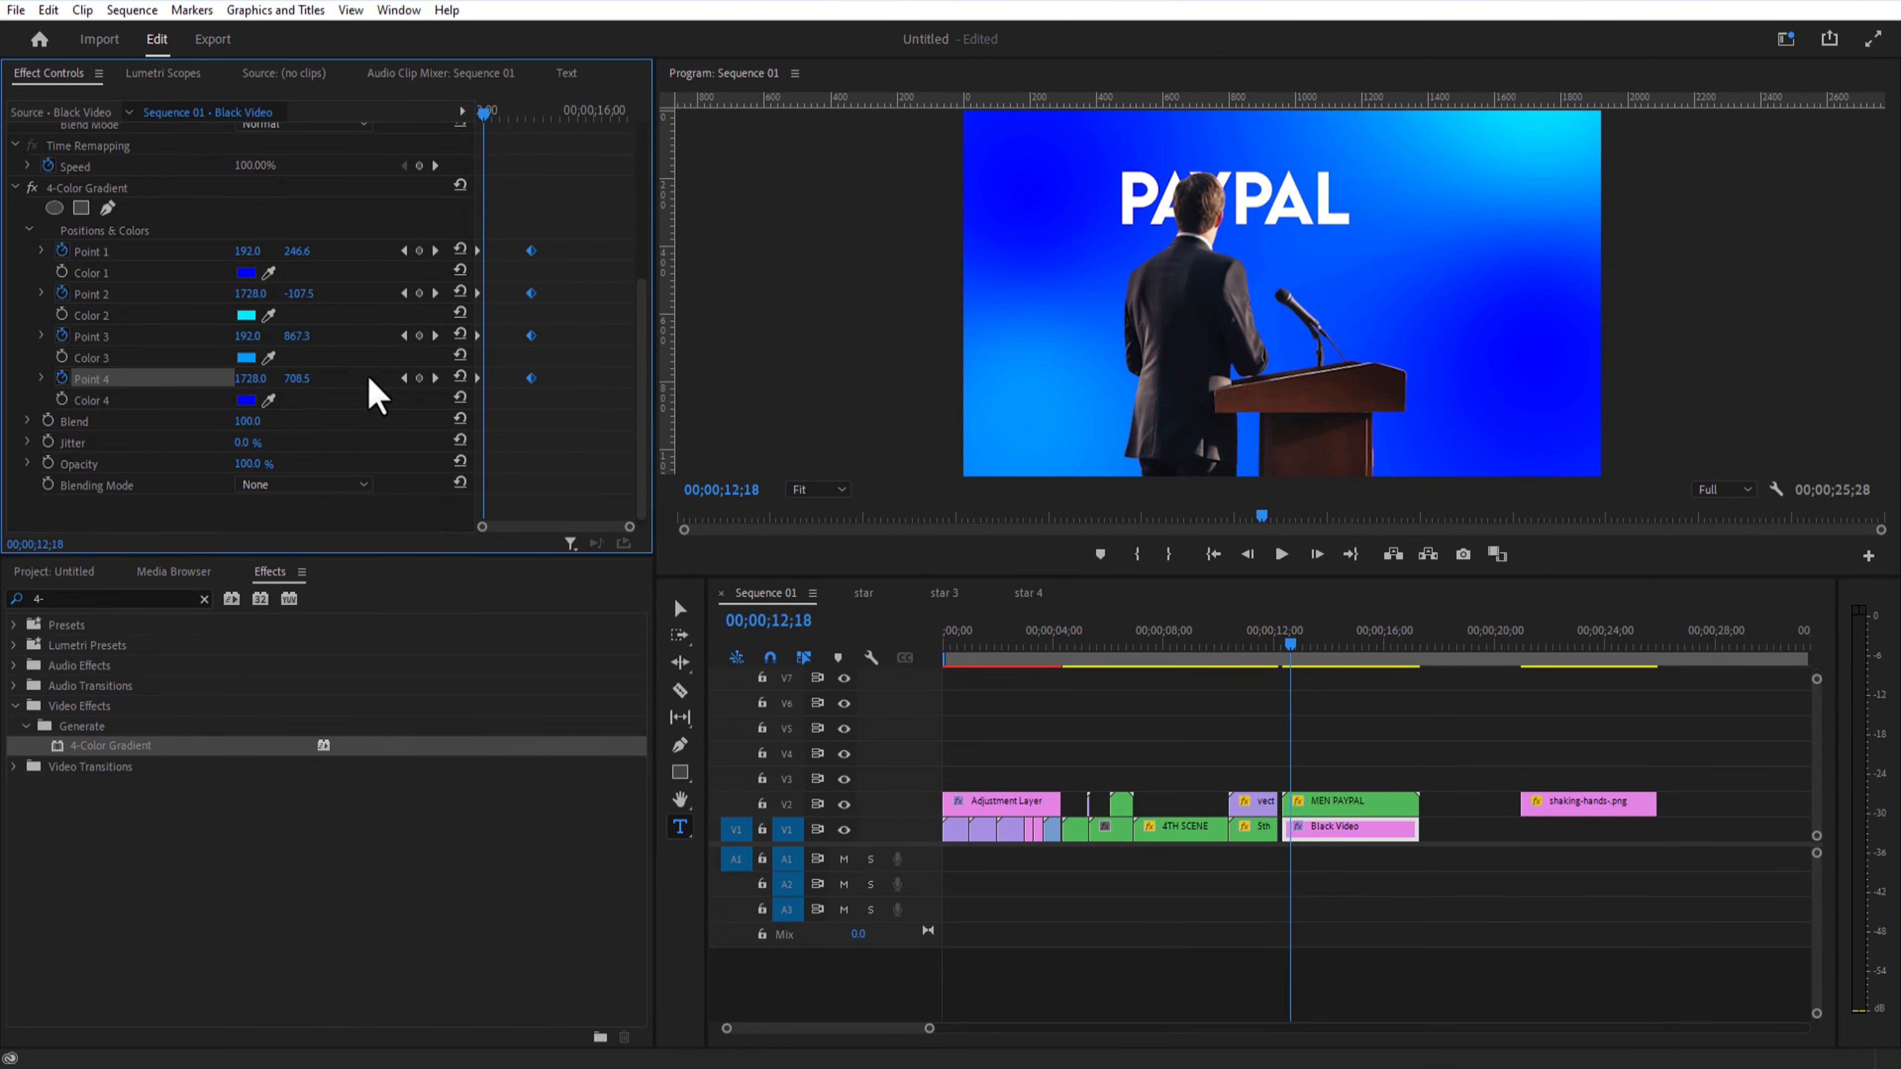
{"action": "left_click_drag", "start_coordinate": [248, 421], "coordinate": [427, 421]}
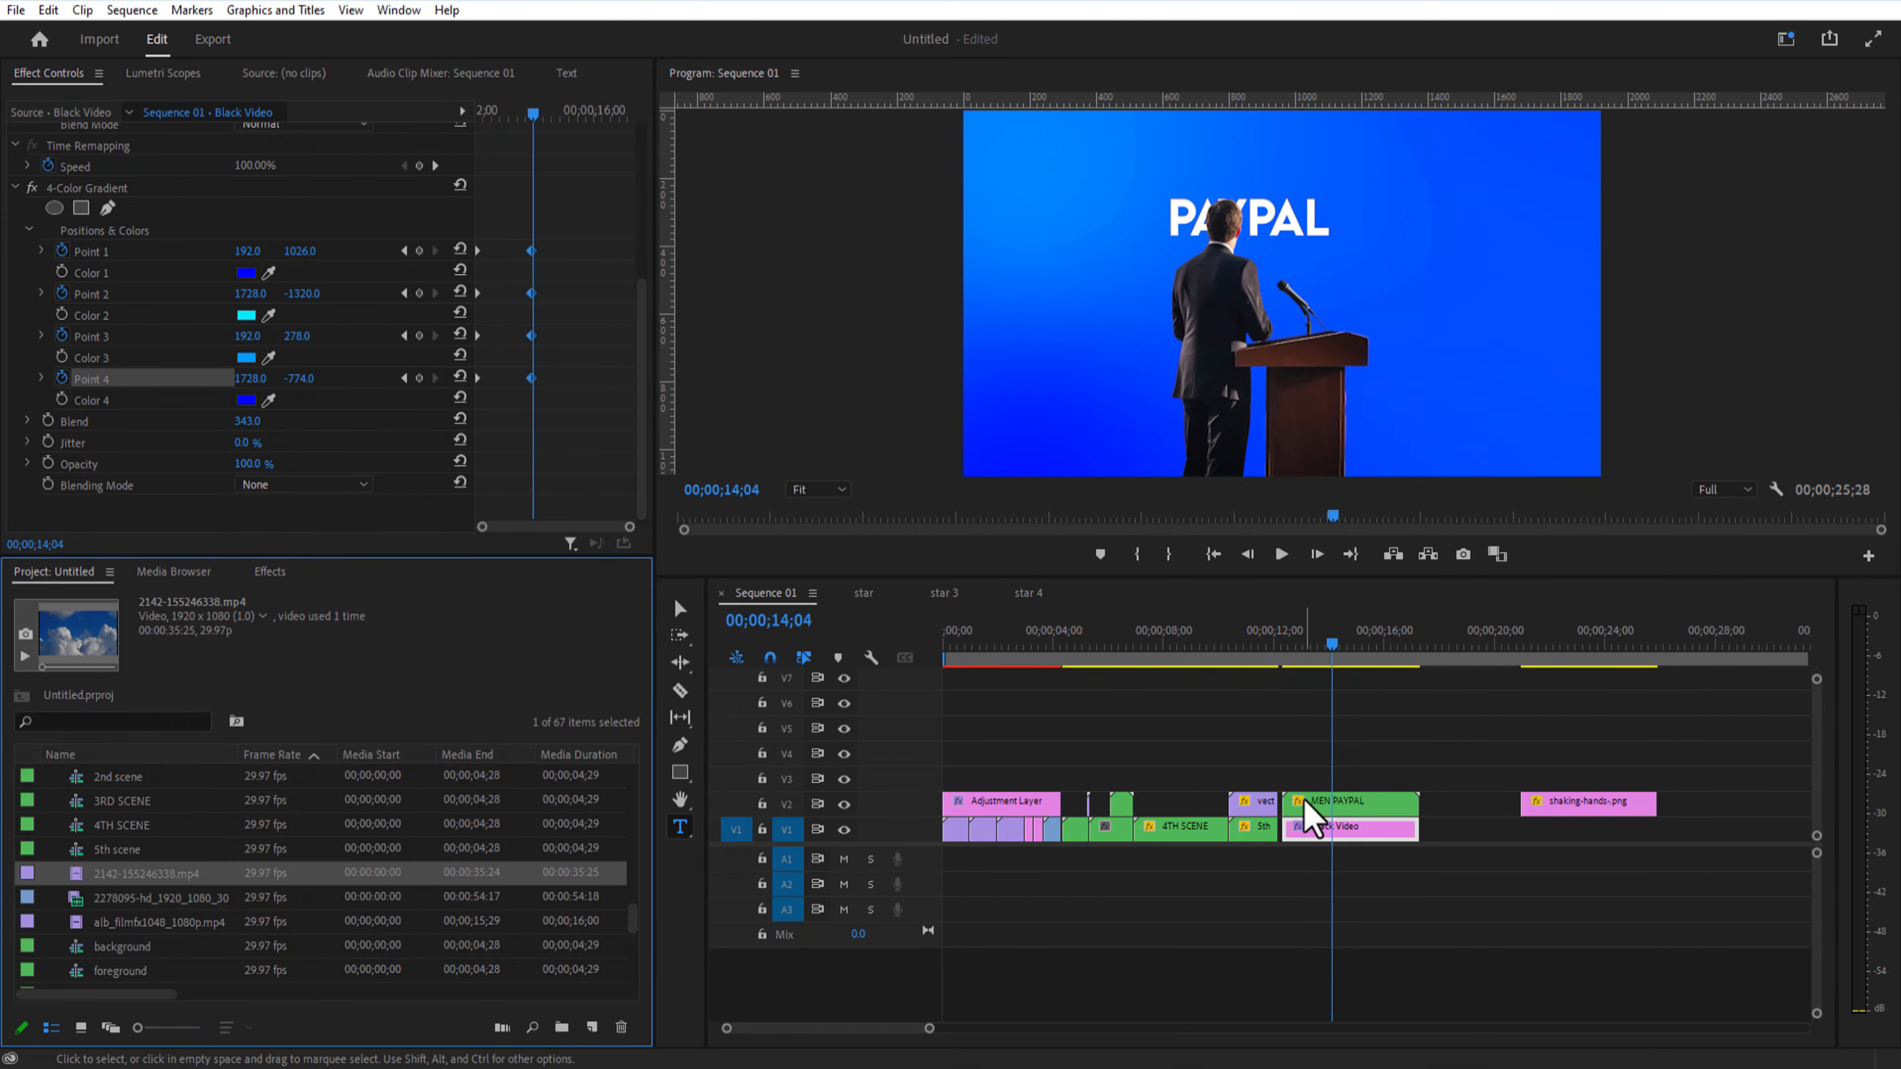
Step: Move MEN PAYPAL up to V3, place the cloud video 2142-155246338.mp4 on V2 and apply Ultra Key to it
{"action": "left_click_drag", "start_coordinate": [1303, 805], "coordinate": [1307, 779]}
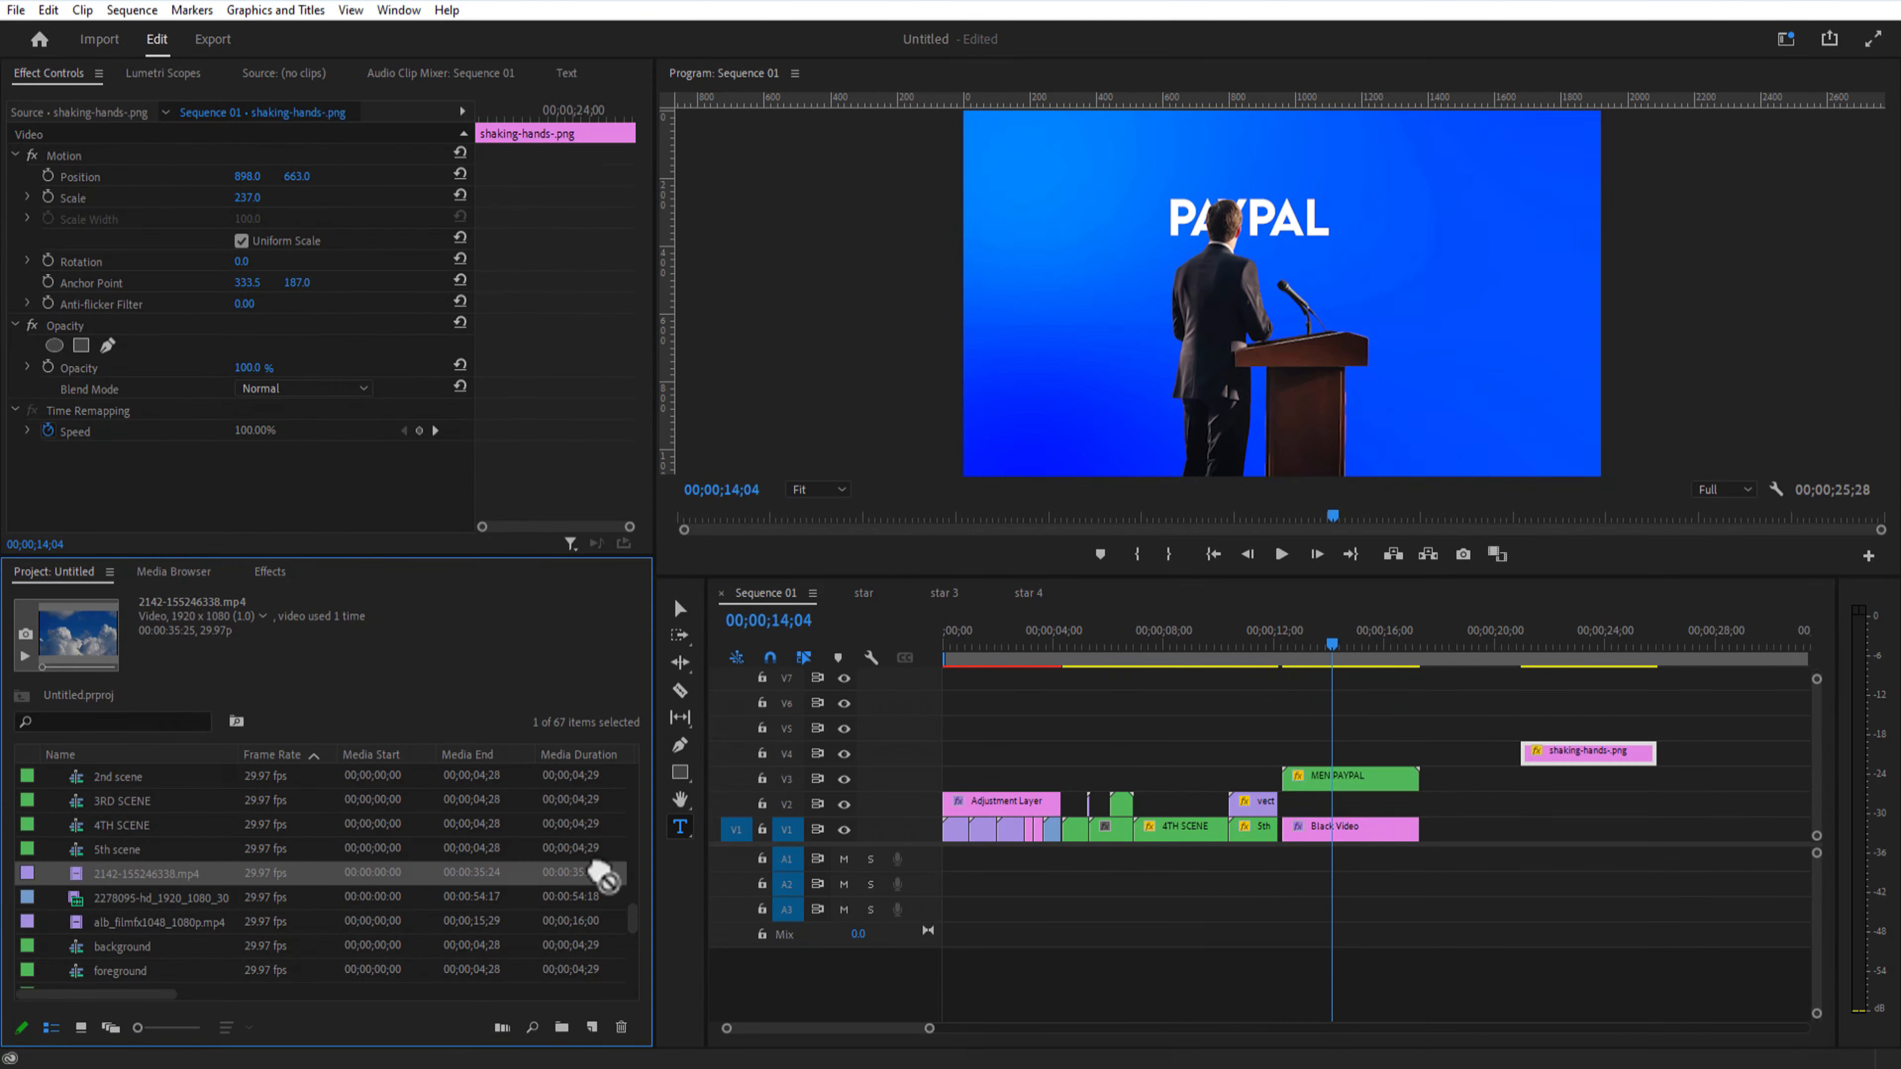
{"action": "left_click_drag", "start_coordinate": [603, 872], "coordinate": [1372, 820]}
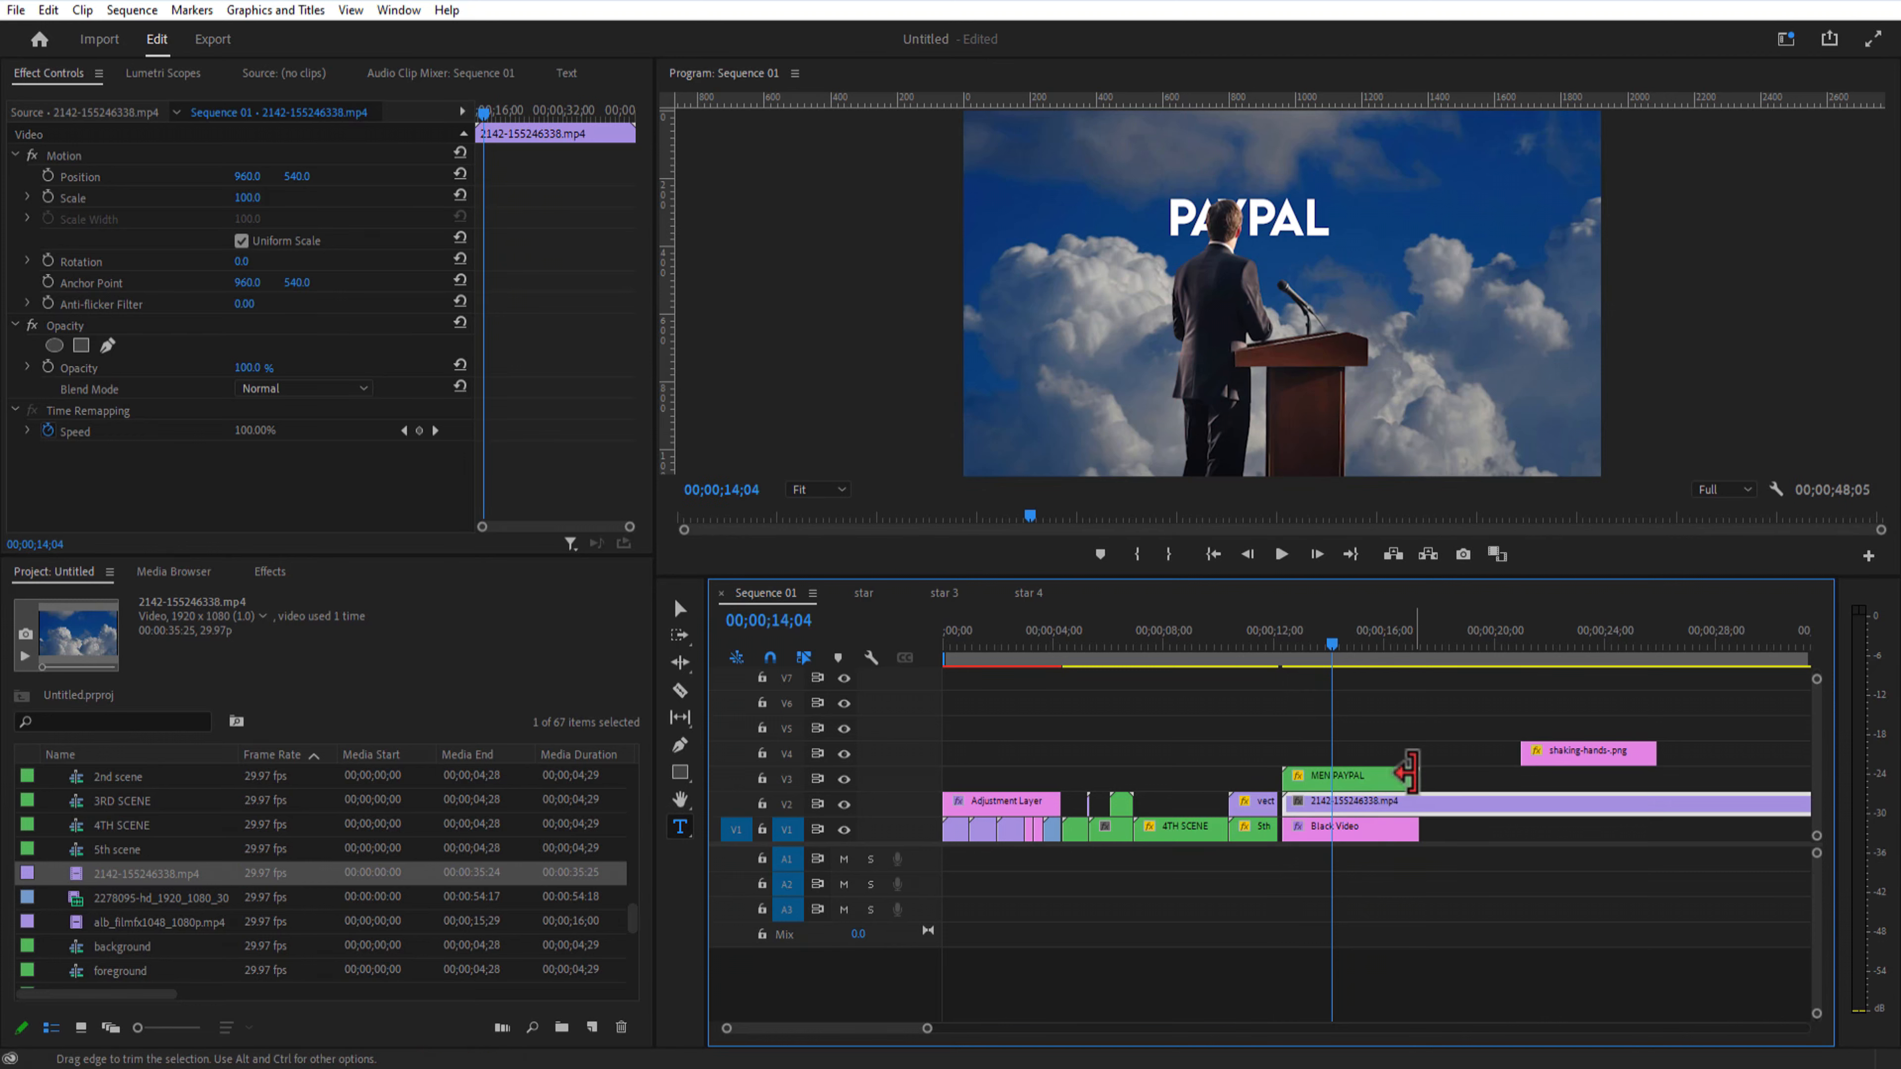
{"action": "left_click", "coordinate": [273, 574]}
{"action": "type", "text": "ULTR"}
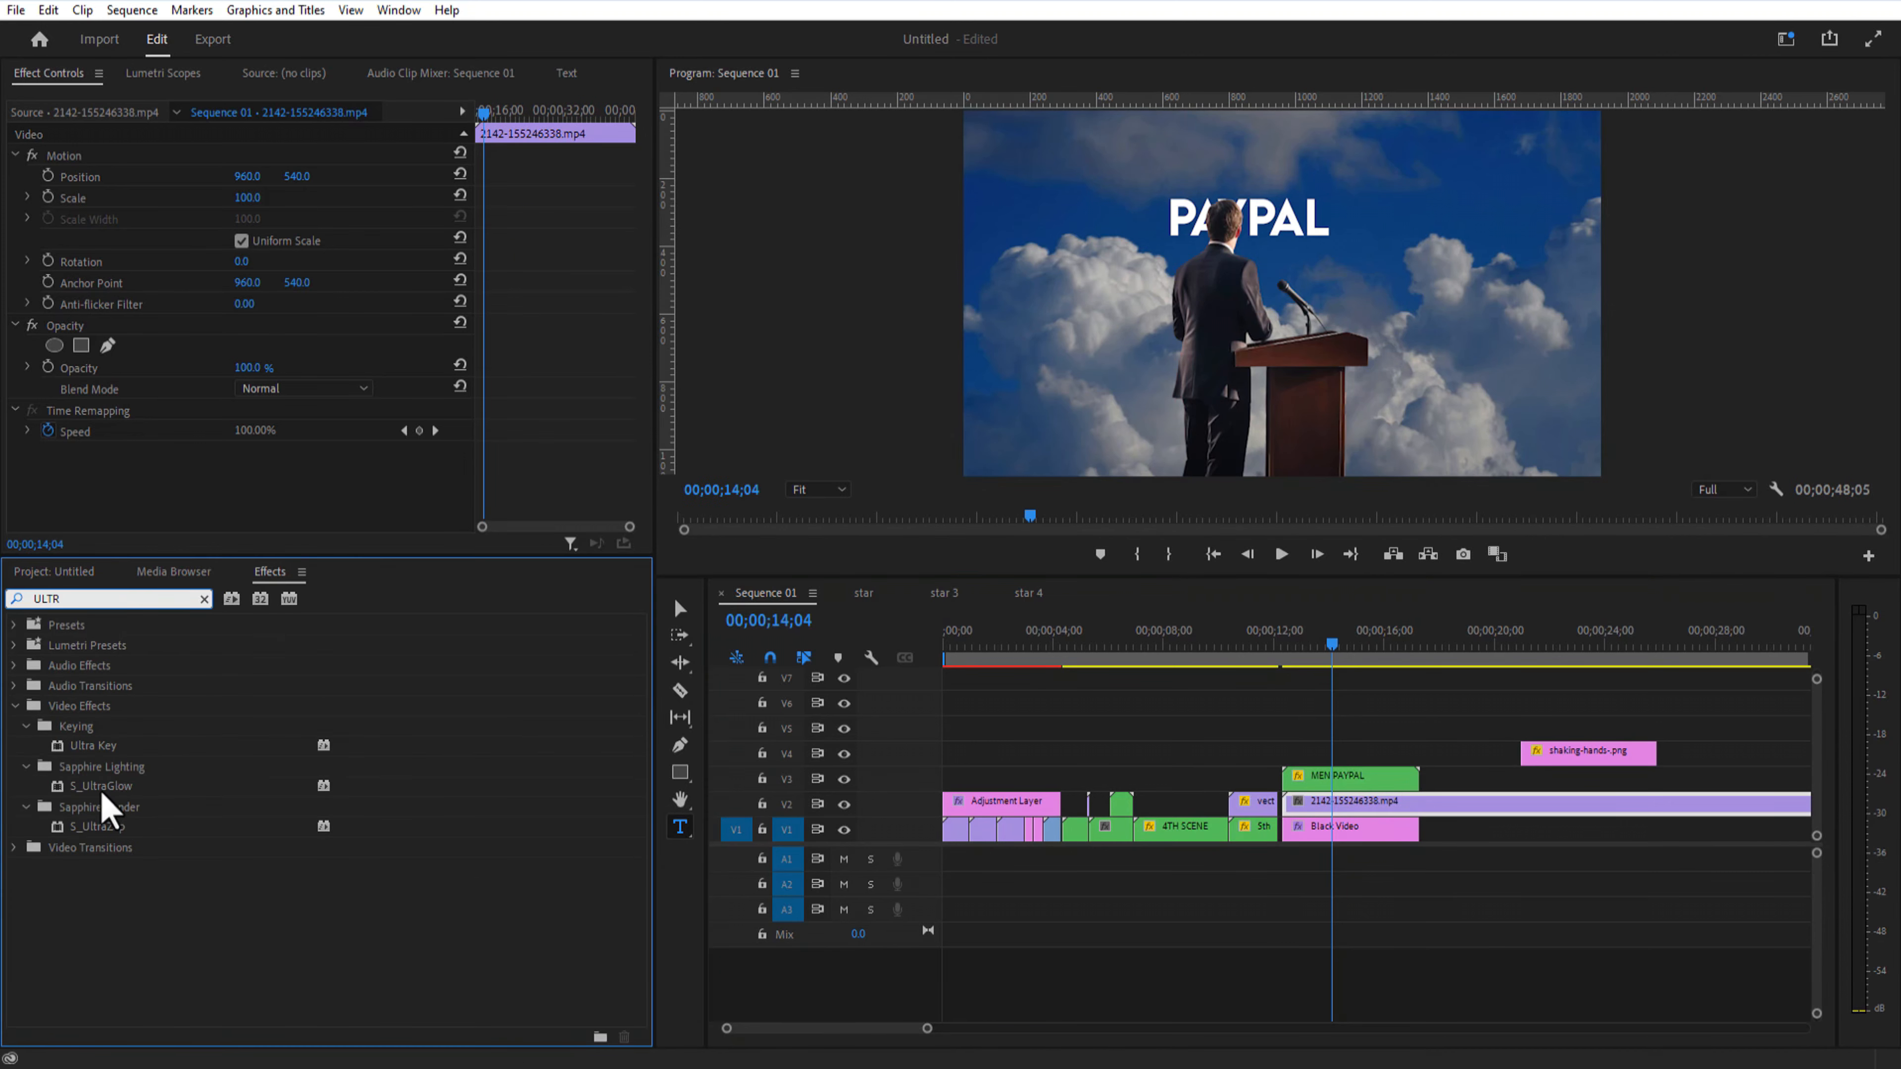
{"action": "left_click_drag", "start_coordinate": [89, 747], "coordinate": [1302, 800]}
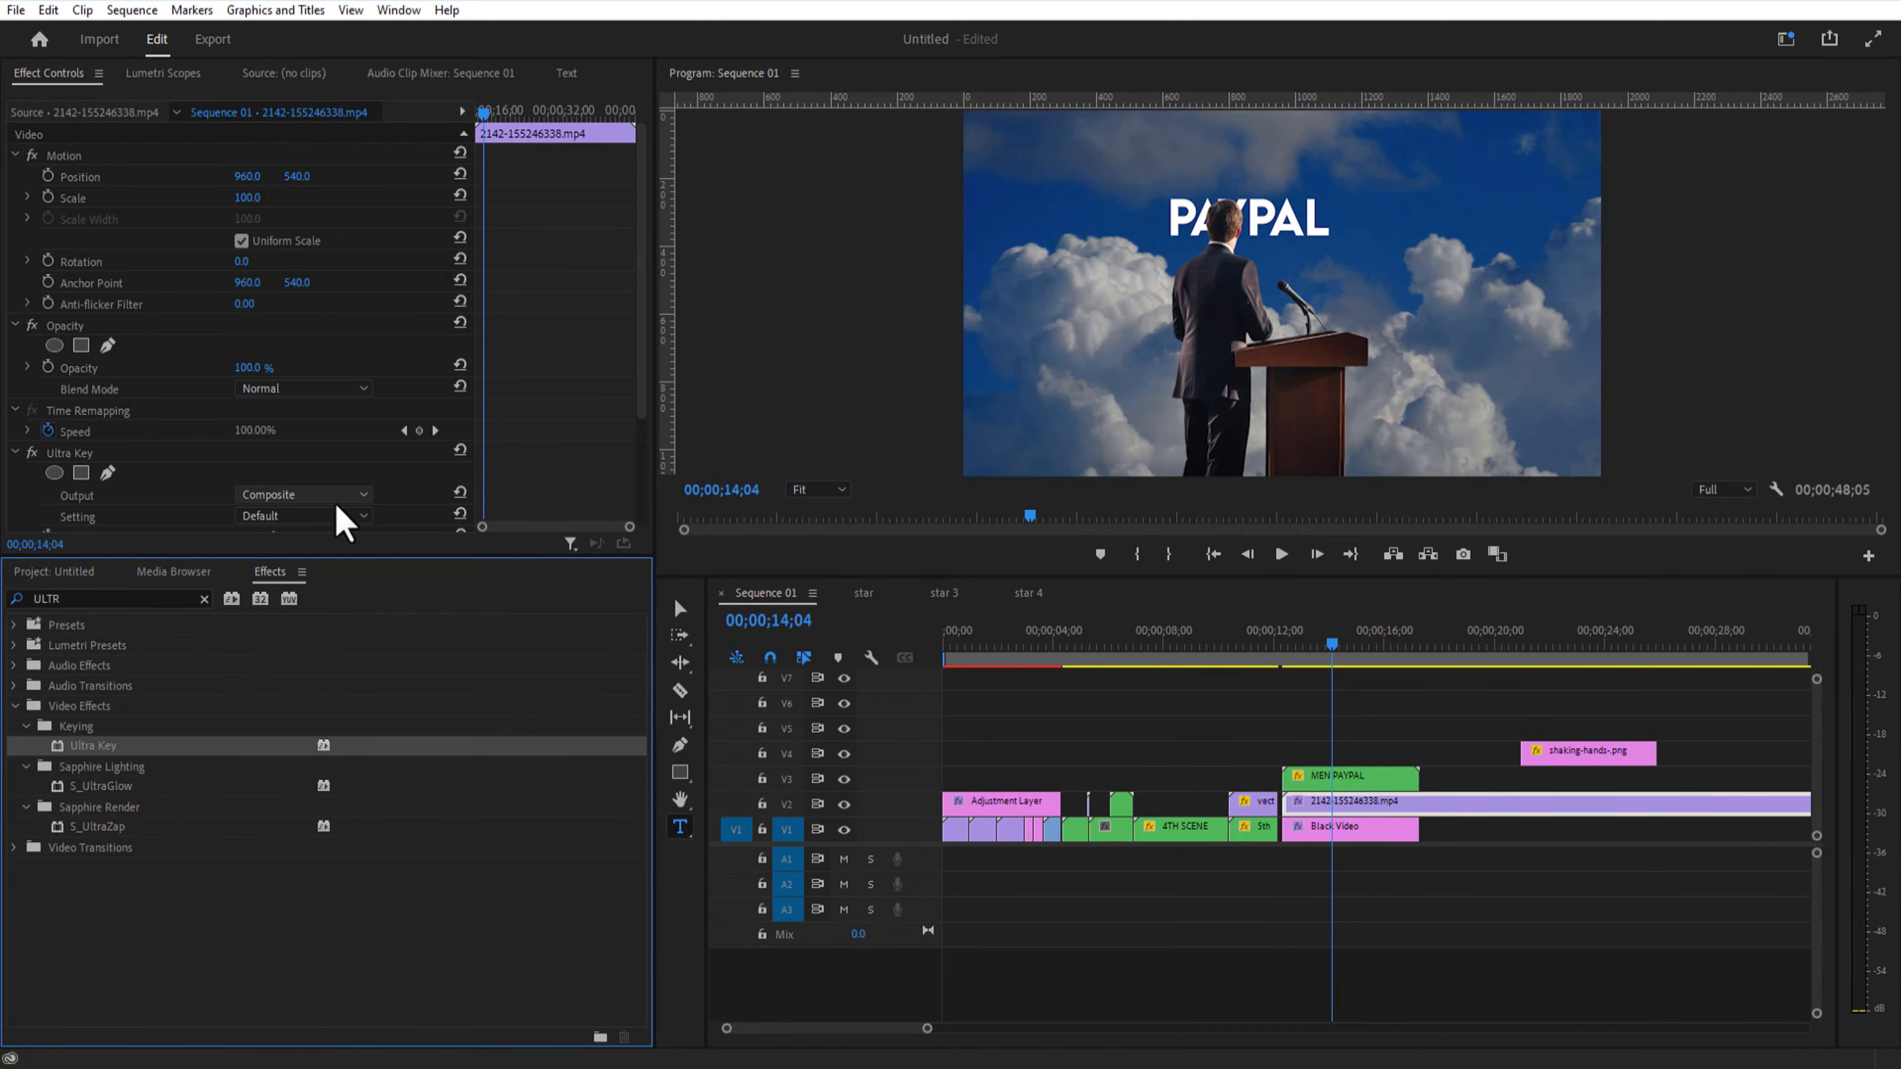
Step: Key out the cloud video's blue sky with Ultra Key and set its blend mode to Overlay at 48% opacity
{"action": "left_click_drag", "start_coordinate": [640, 395], "coordinate": [640, 446]}
{"action": "left_click", "coordinate": [268, 476]}
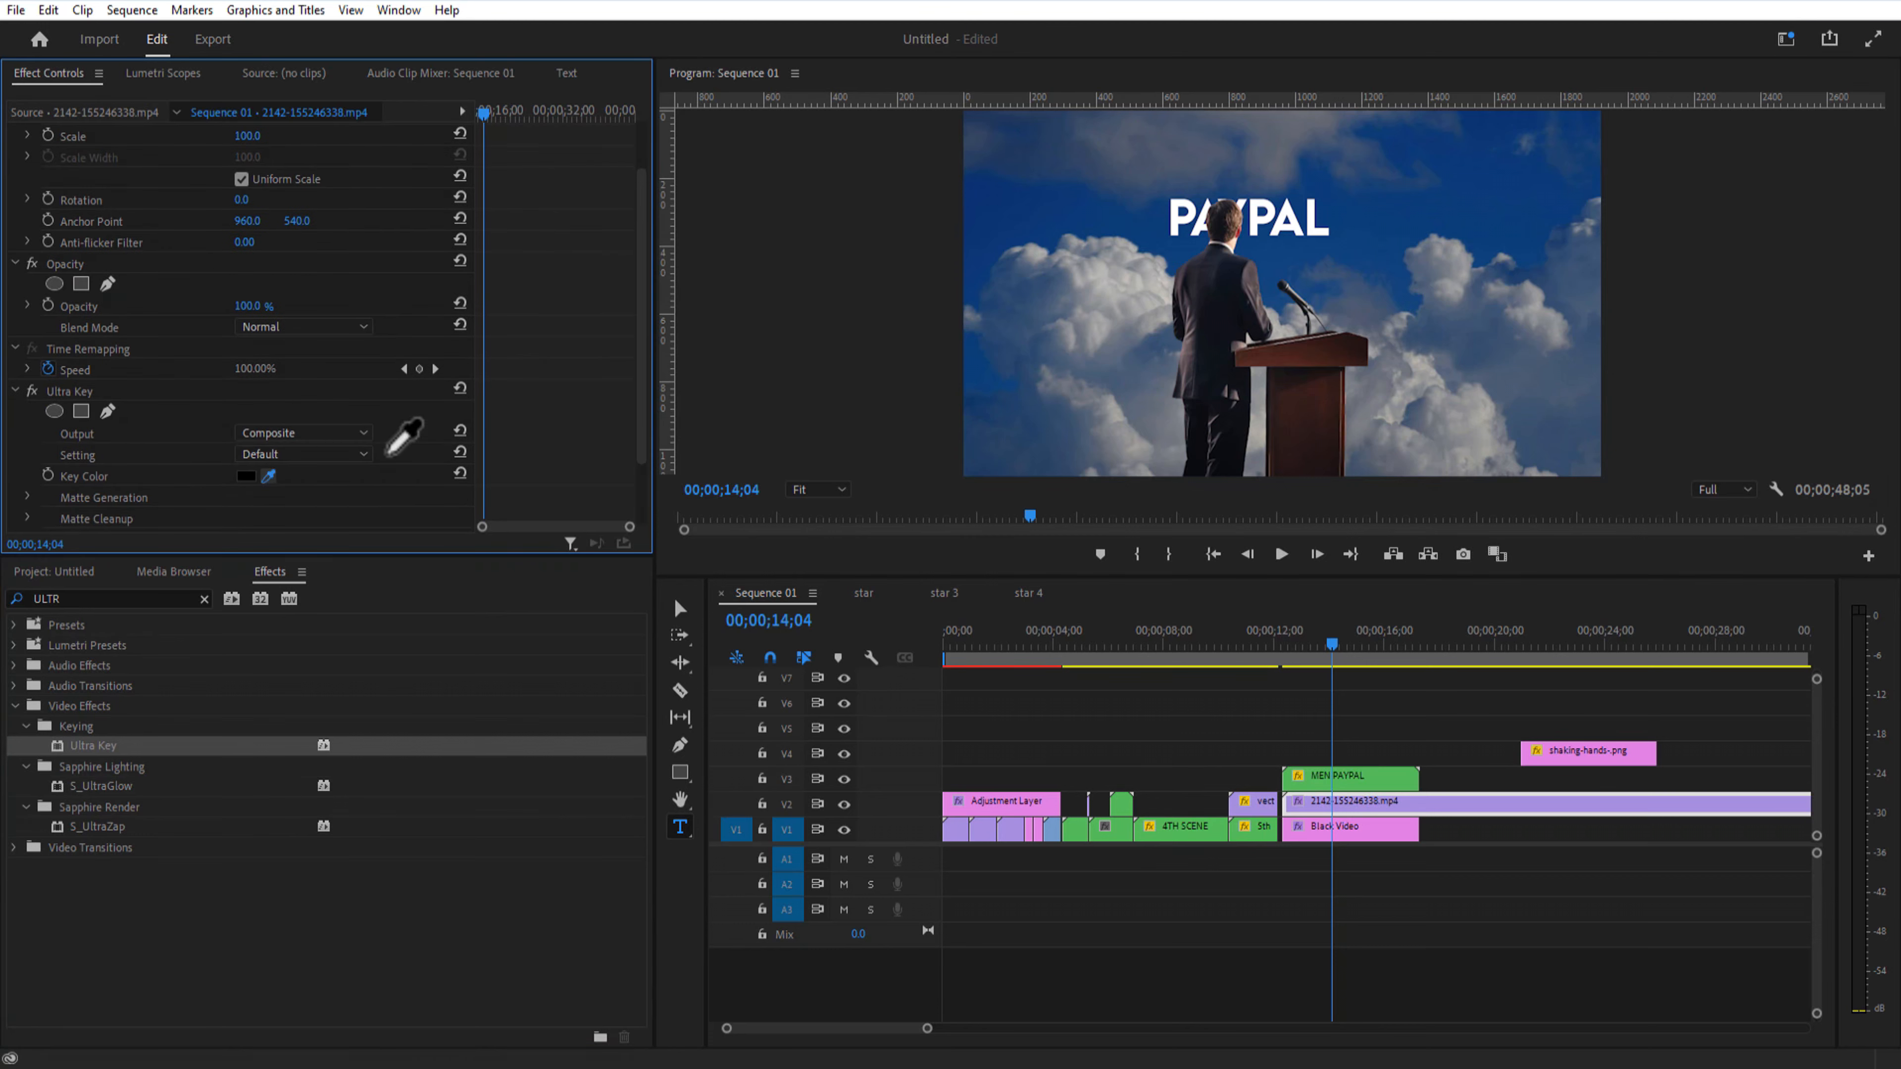
{"action": "left_click", "coordinate": [1055, 218]}
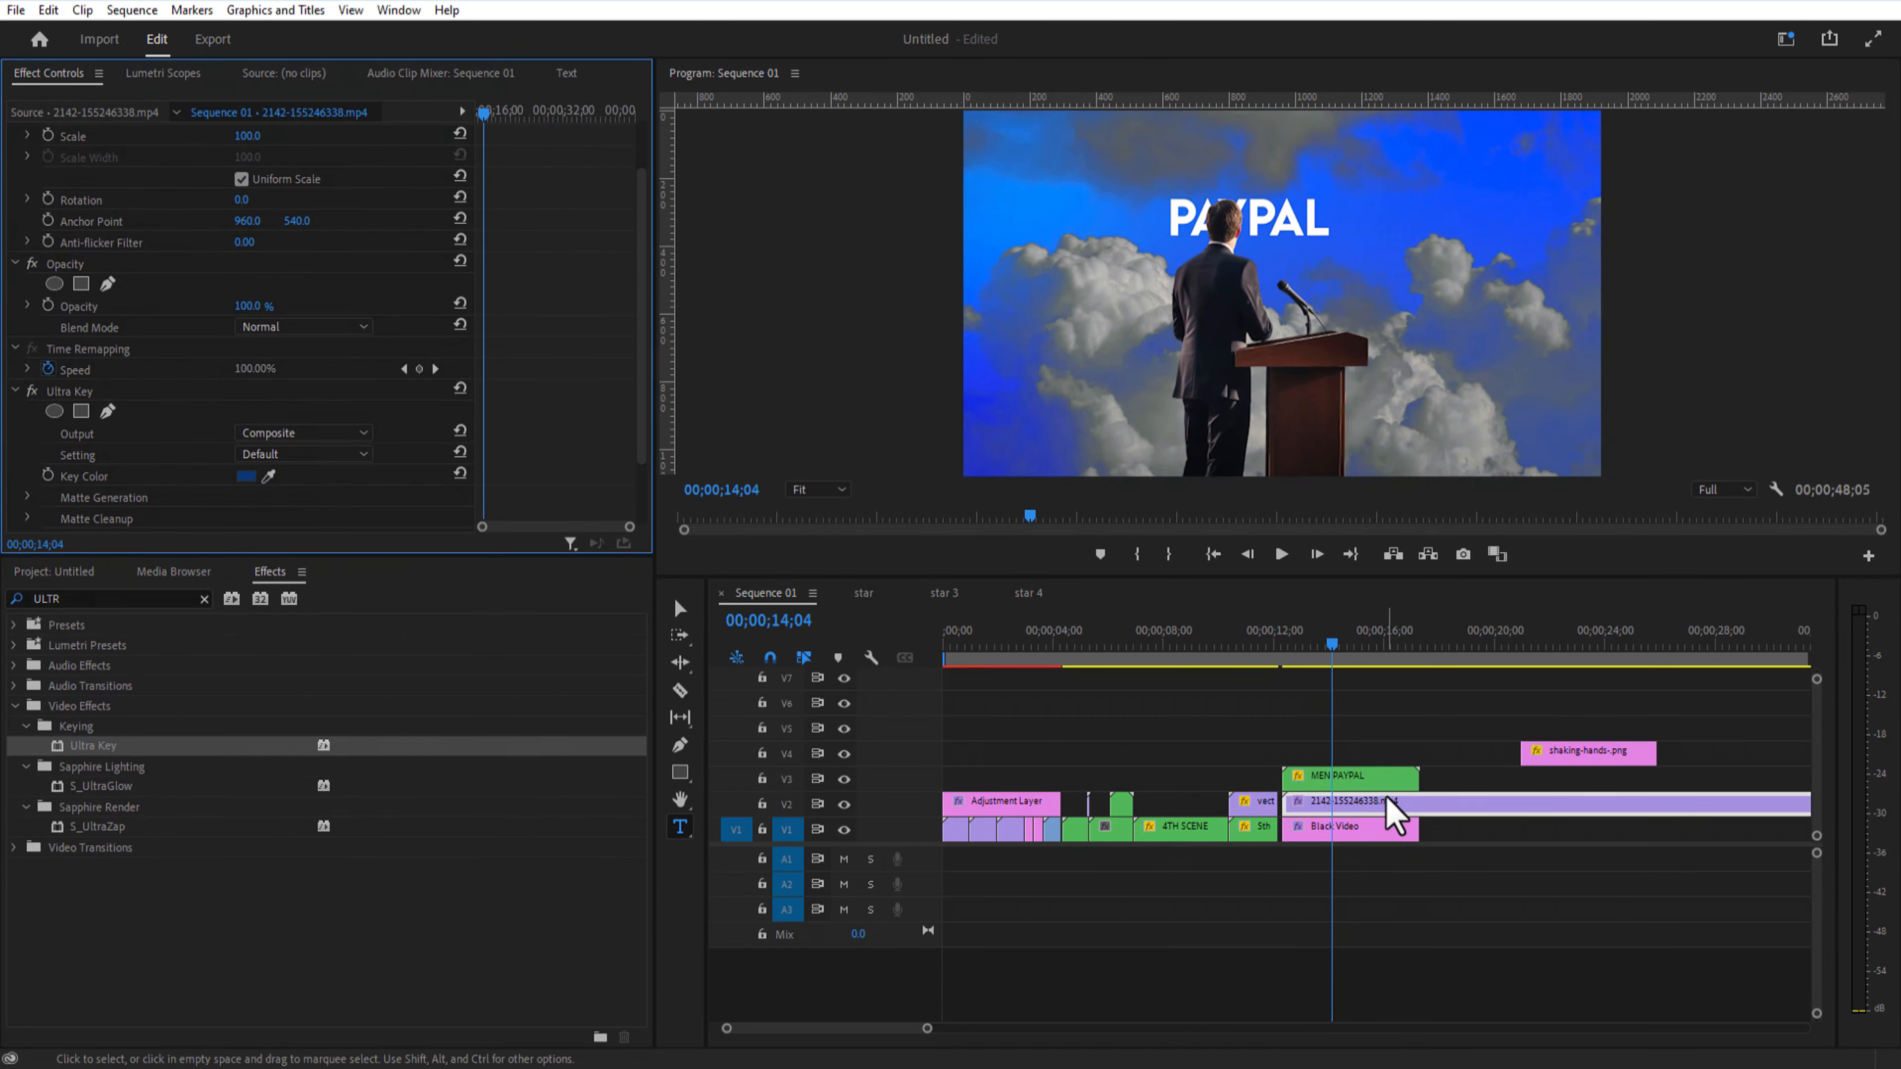
{"action": "left_click", "coordinate": [303, 326]}
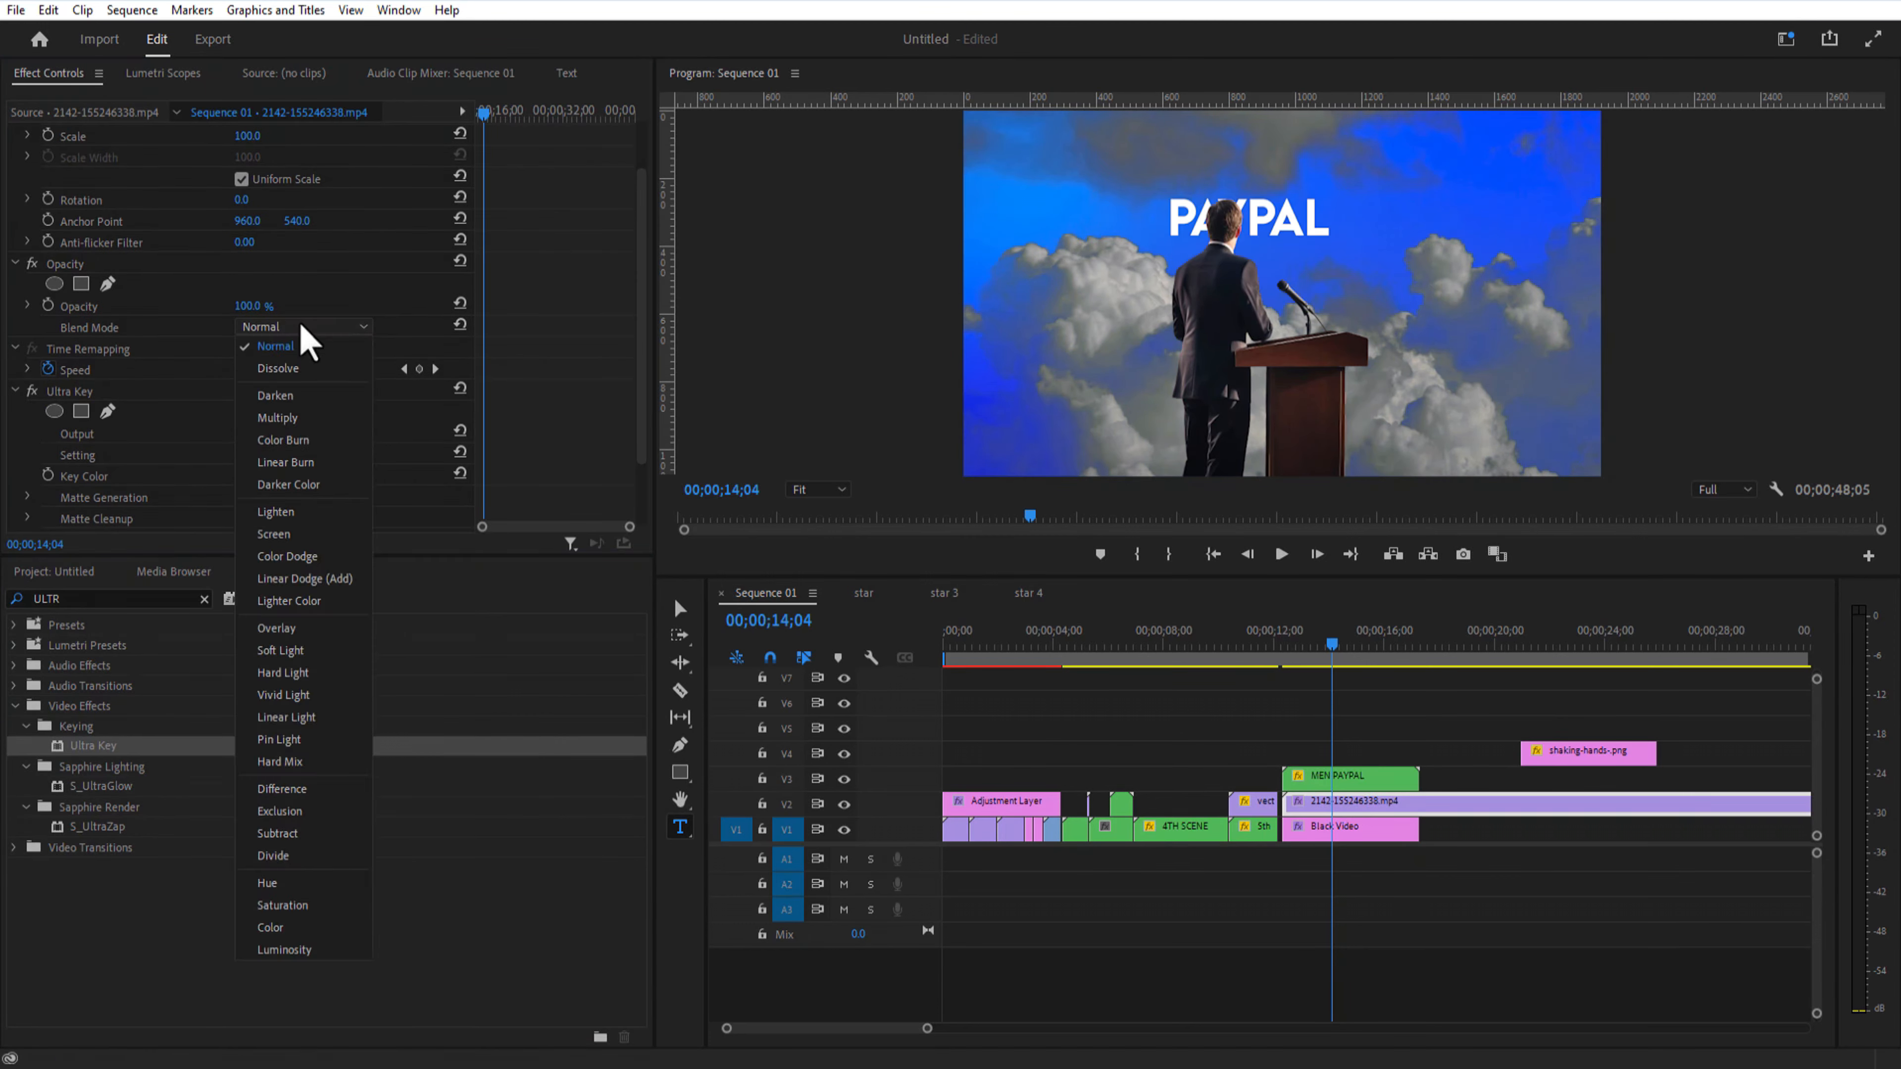
{"action": "left_click", "coordinate": [297, 629]}
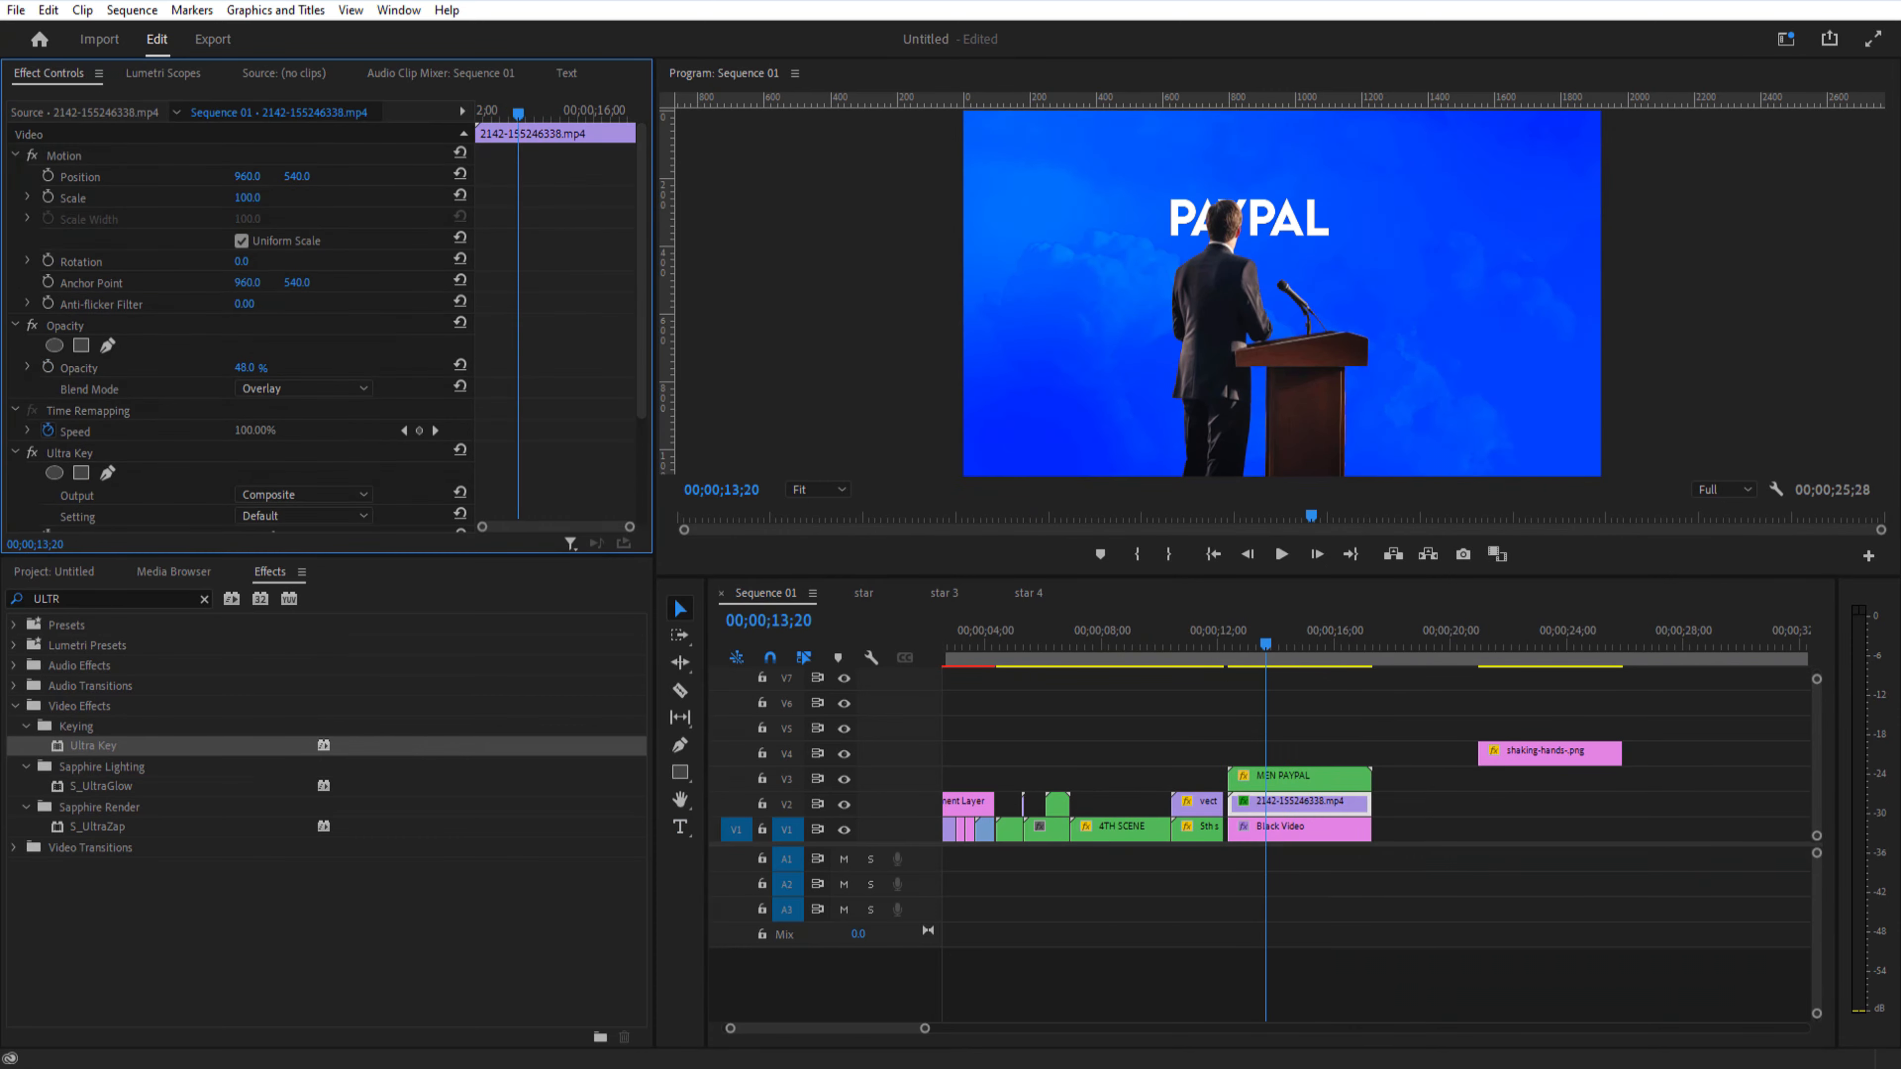
Step: Move the shaking-hands.png clip to the start of the podium scene on V4, above MEN PAYPAL
{"action": "left_click_drag", "start_coordinate": [1536, 762], "coordinate": [1289, 762]}
{"action": "left_click", "coordinate": [1231, 644]}
{"action": "left_click", "coordinate": [1227, 644]}
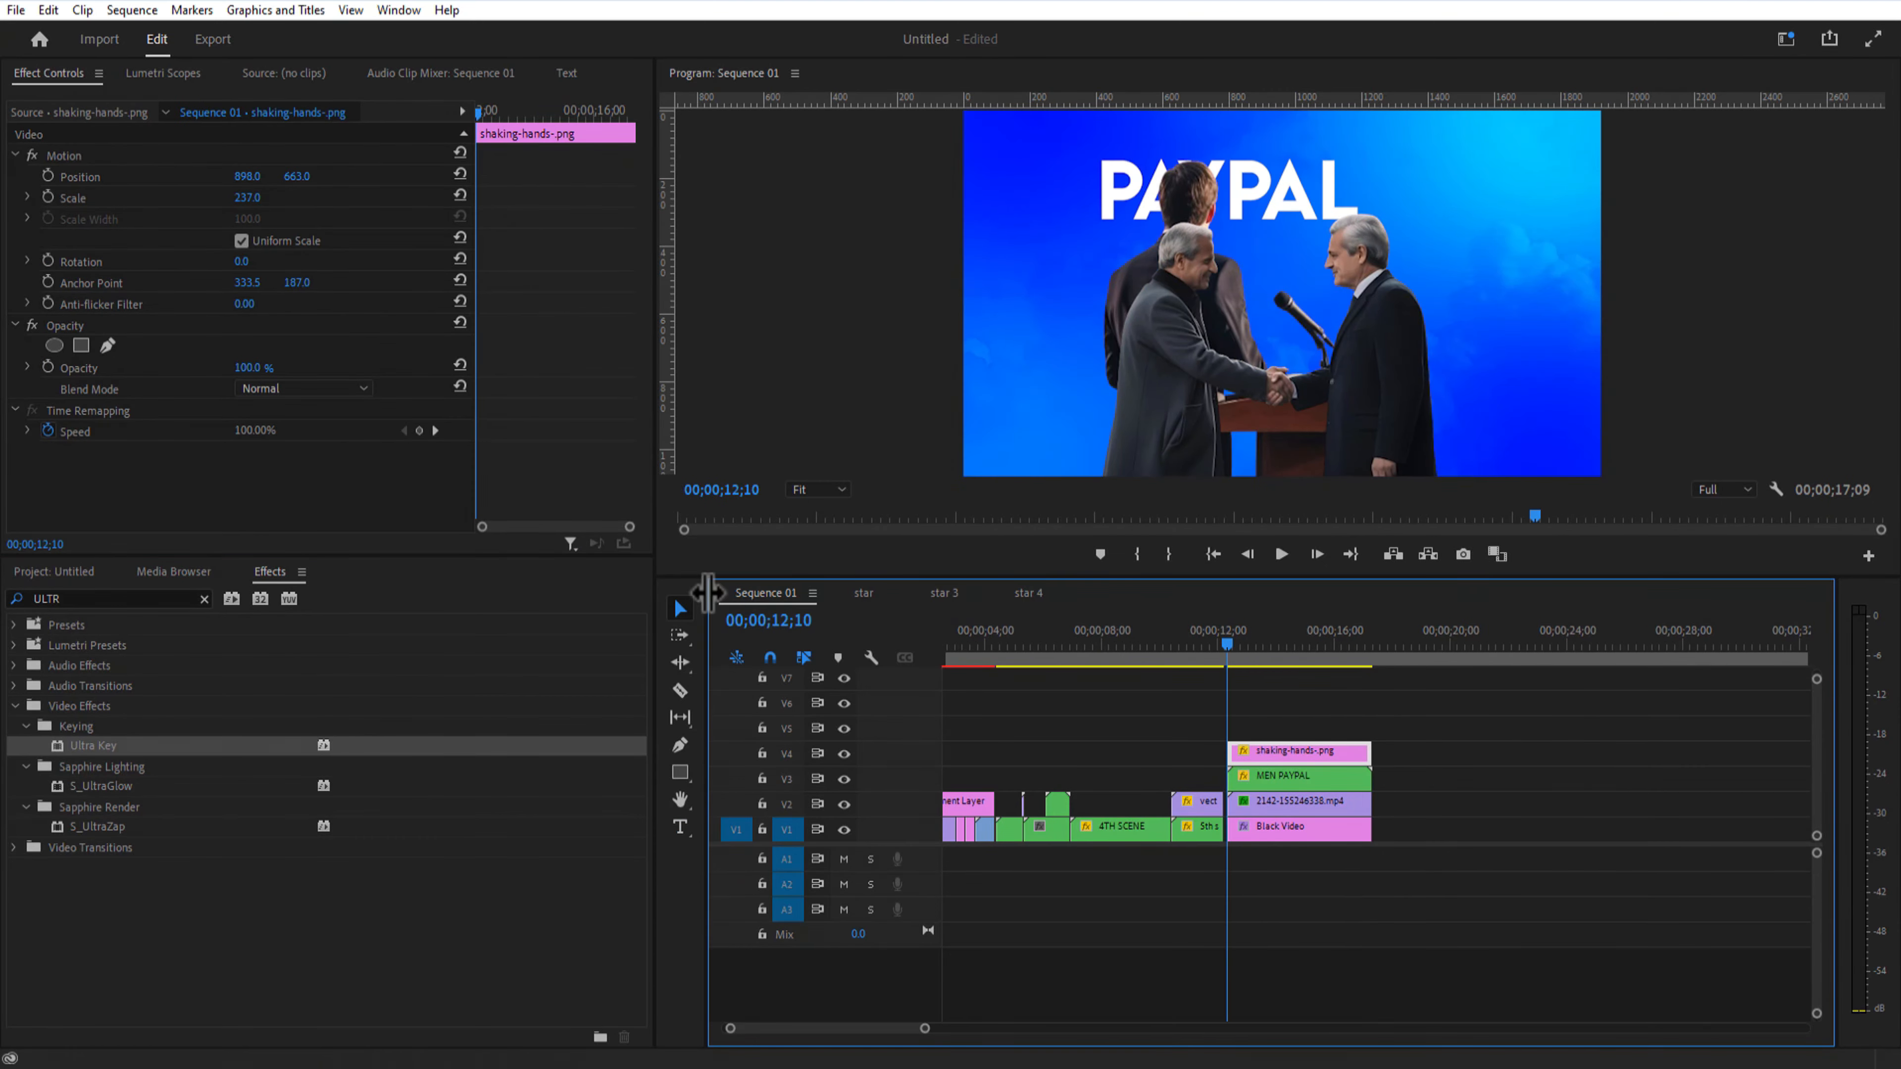
Step: Keyframe the shaking-hands image's Scale from oversized beyond the frame at its start down to 315 at 00;00;13;11, and preview it
{"action": "left_click", "coordinate": [48, 197]}
{"action": "left_click_drag", "start_coordinate": [245, 199], "coordinate": [449, 199]}
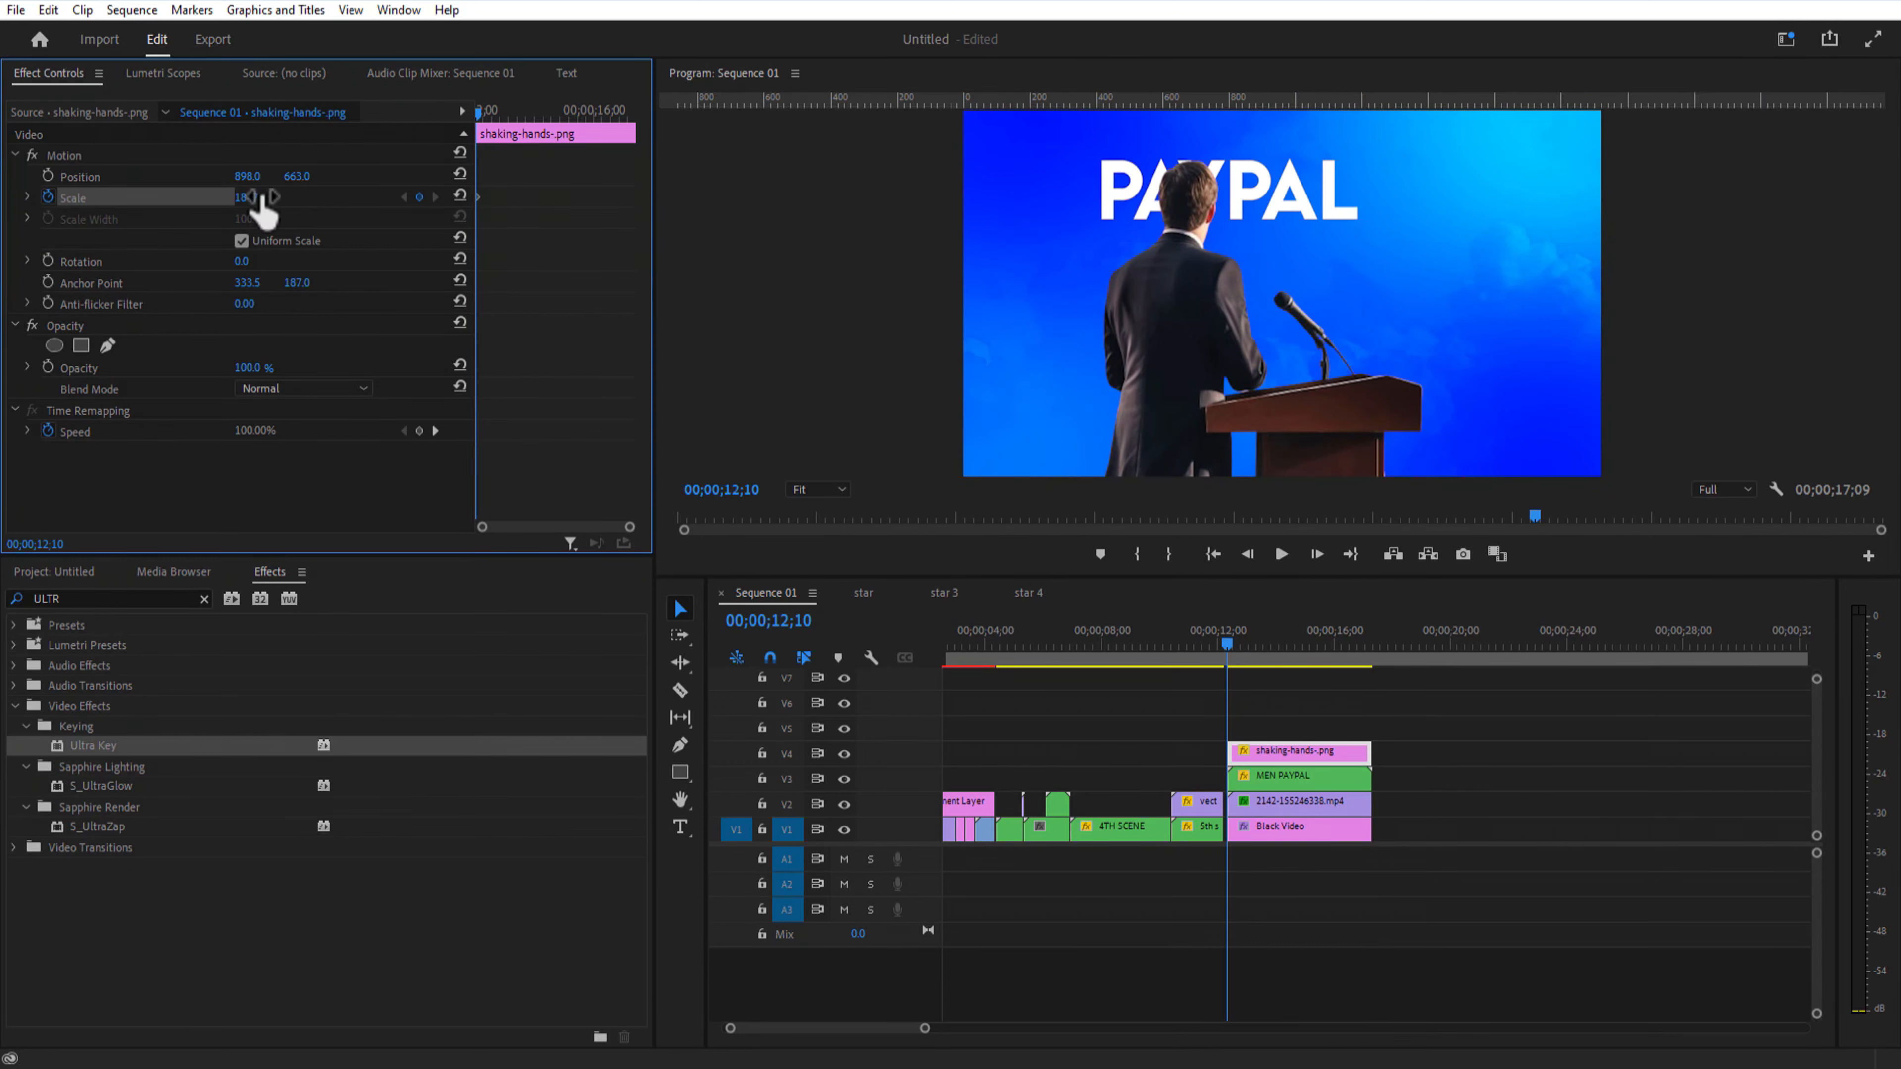
{"action": "left_click_drag", "start_coordinate": [1227, 644], "coordinate": [1256, 646]}
{"action": "left_click_drag", "start_coordinate": [250, 198], "coordinate": [74, 197]}
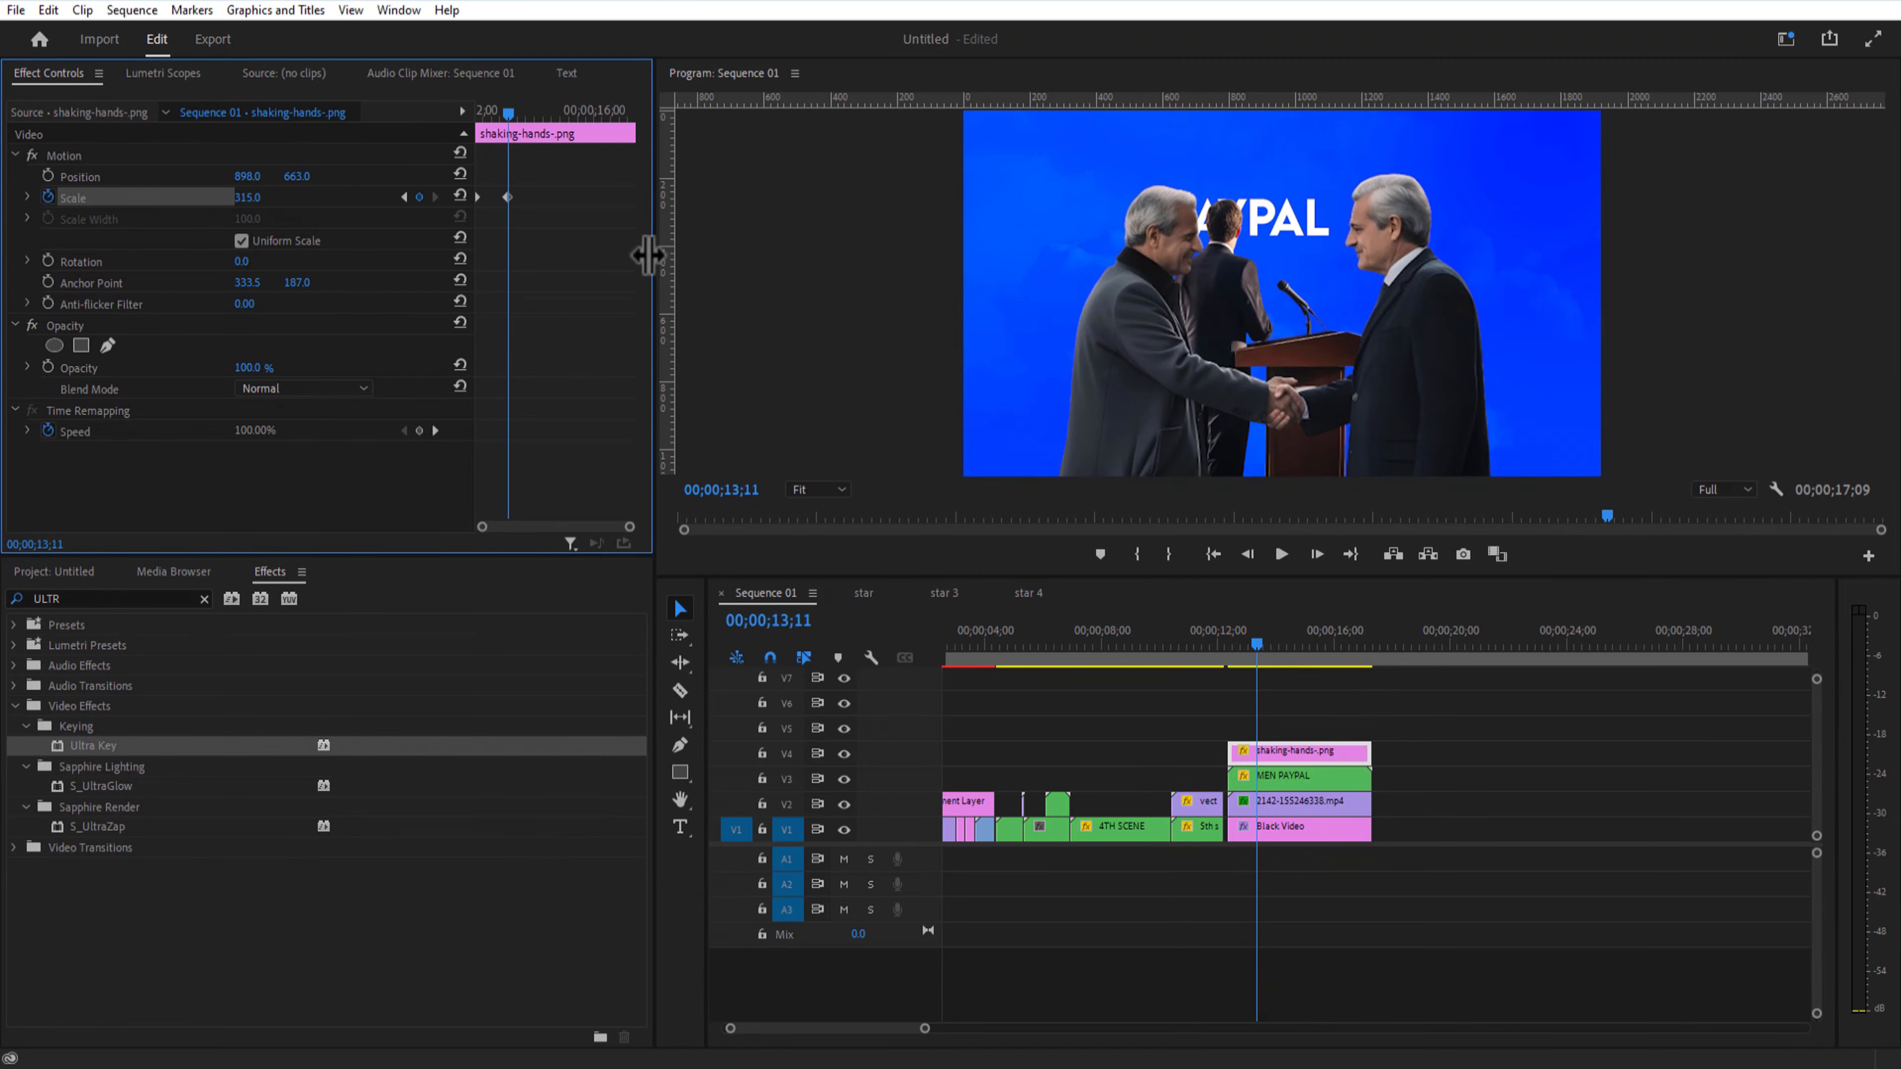
{"action": "left_click_drag", "start_coordinate": [509, 150], "coordinate": [492, 187]}
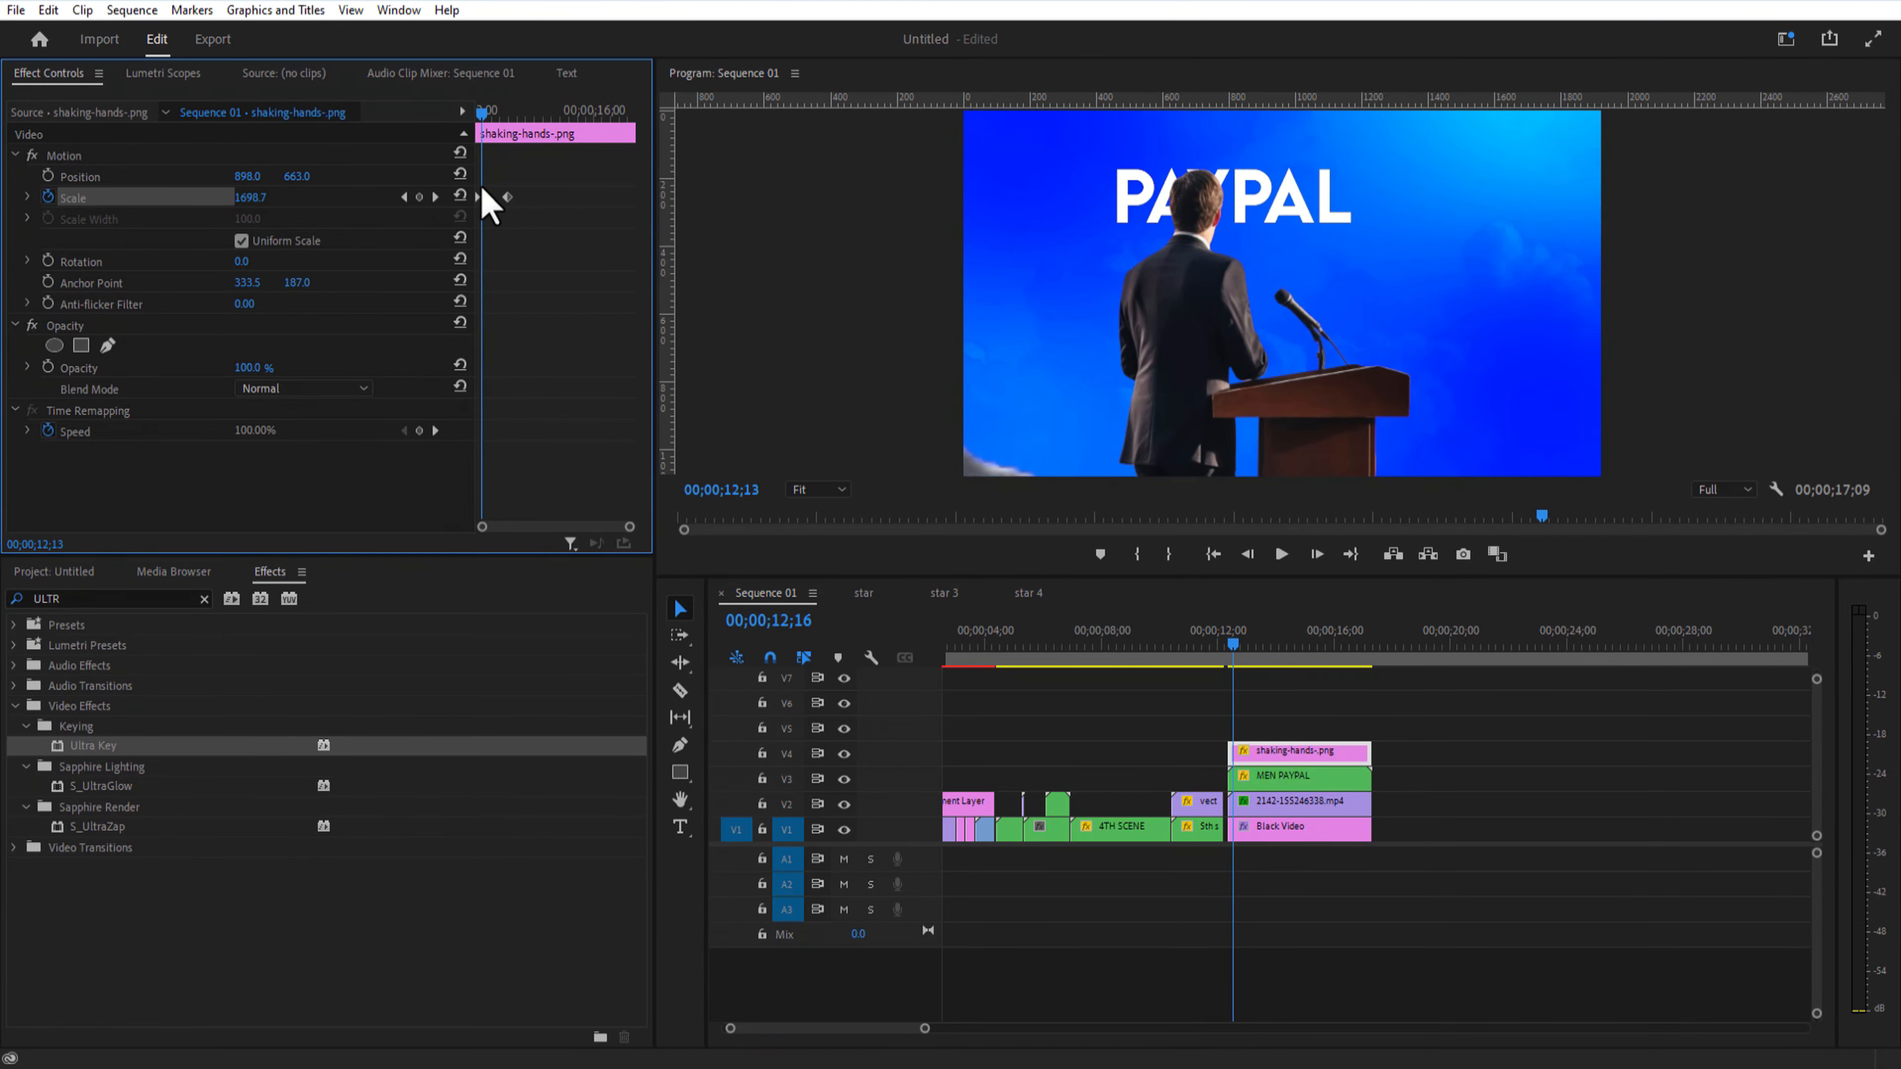
Step: Keyframe MEN PAYPAL's Rotation from 0 at 00;00;13;06 to a counter-clockwise tilt at 00;00;13;26
{"action": "left_click", "coordinate": [1301, 779]}
{"action": "left_click", "coordinate": [503, 113]}
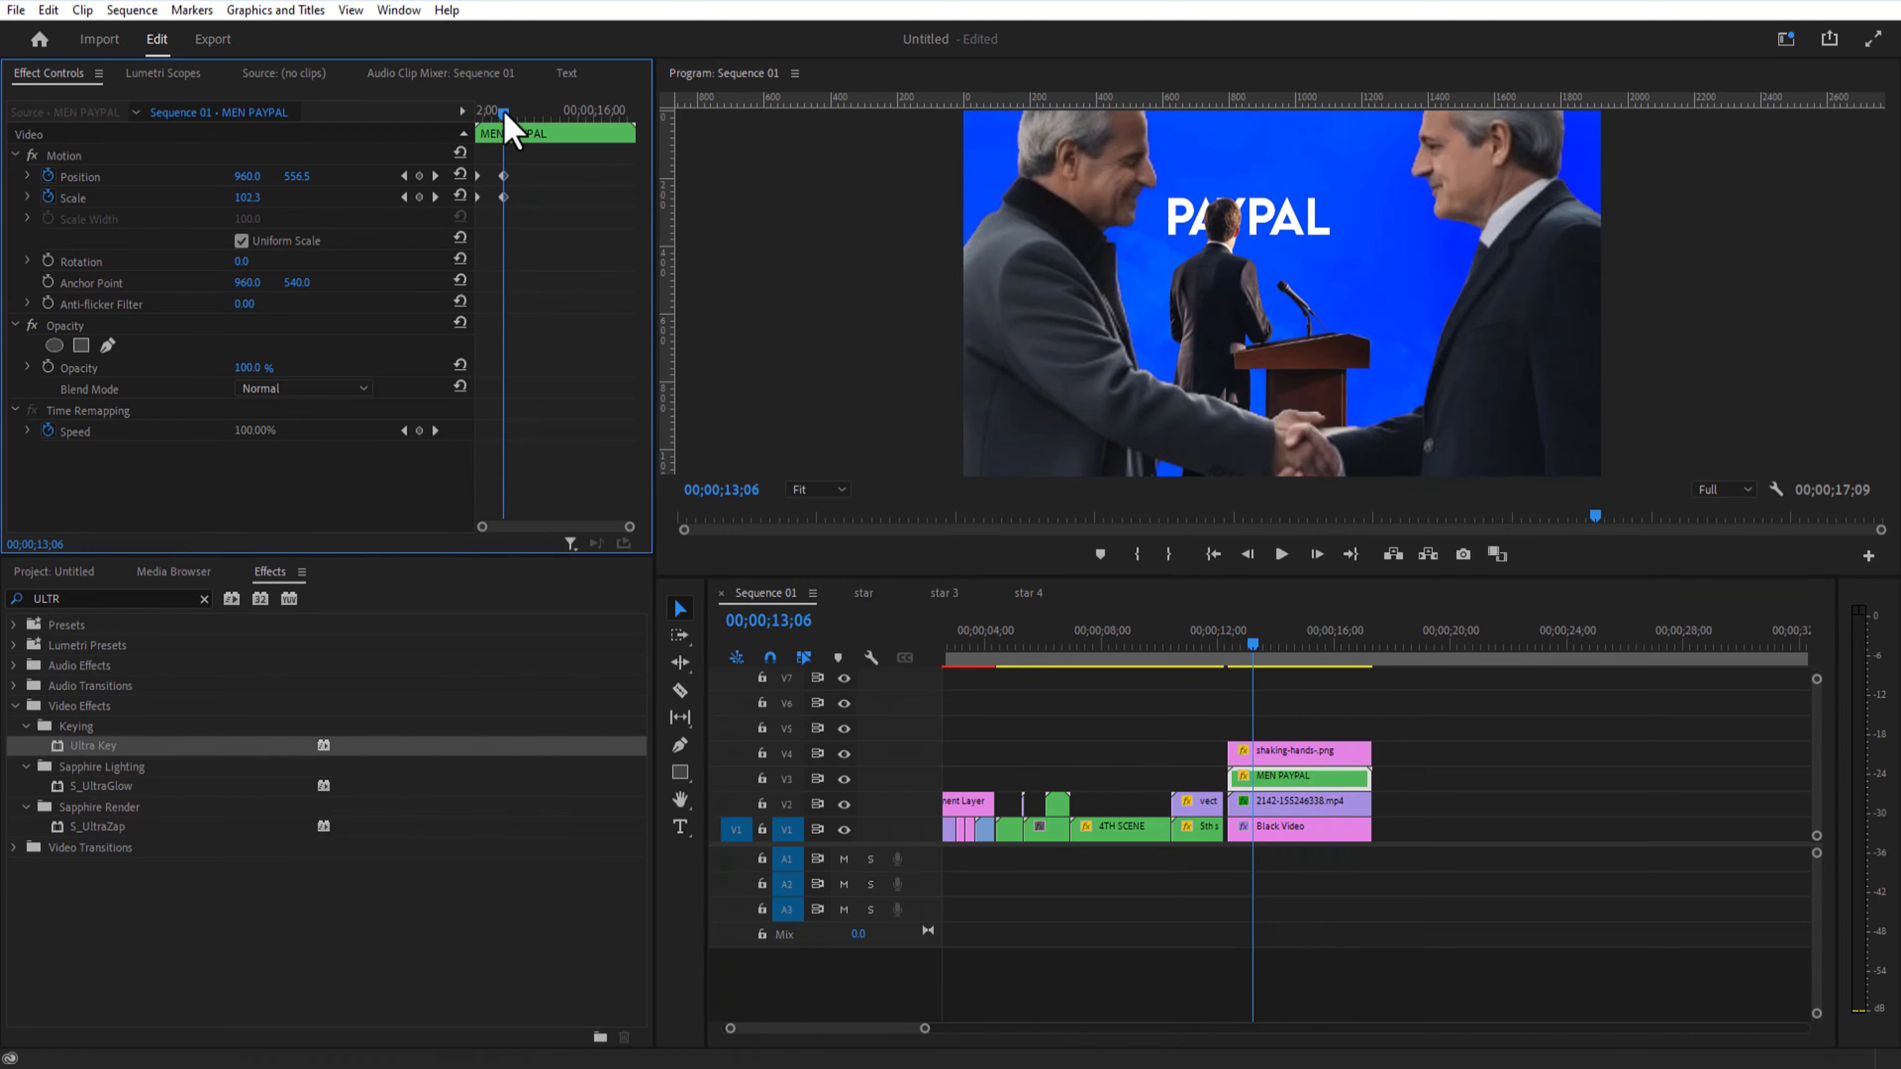
{"action": "left_click", "coordinate": [48, 260]}
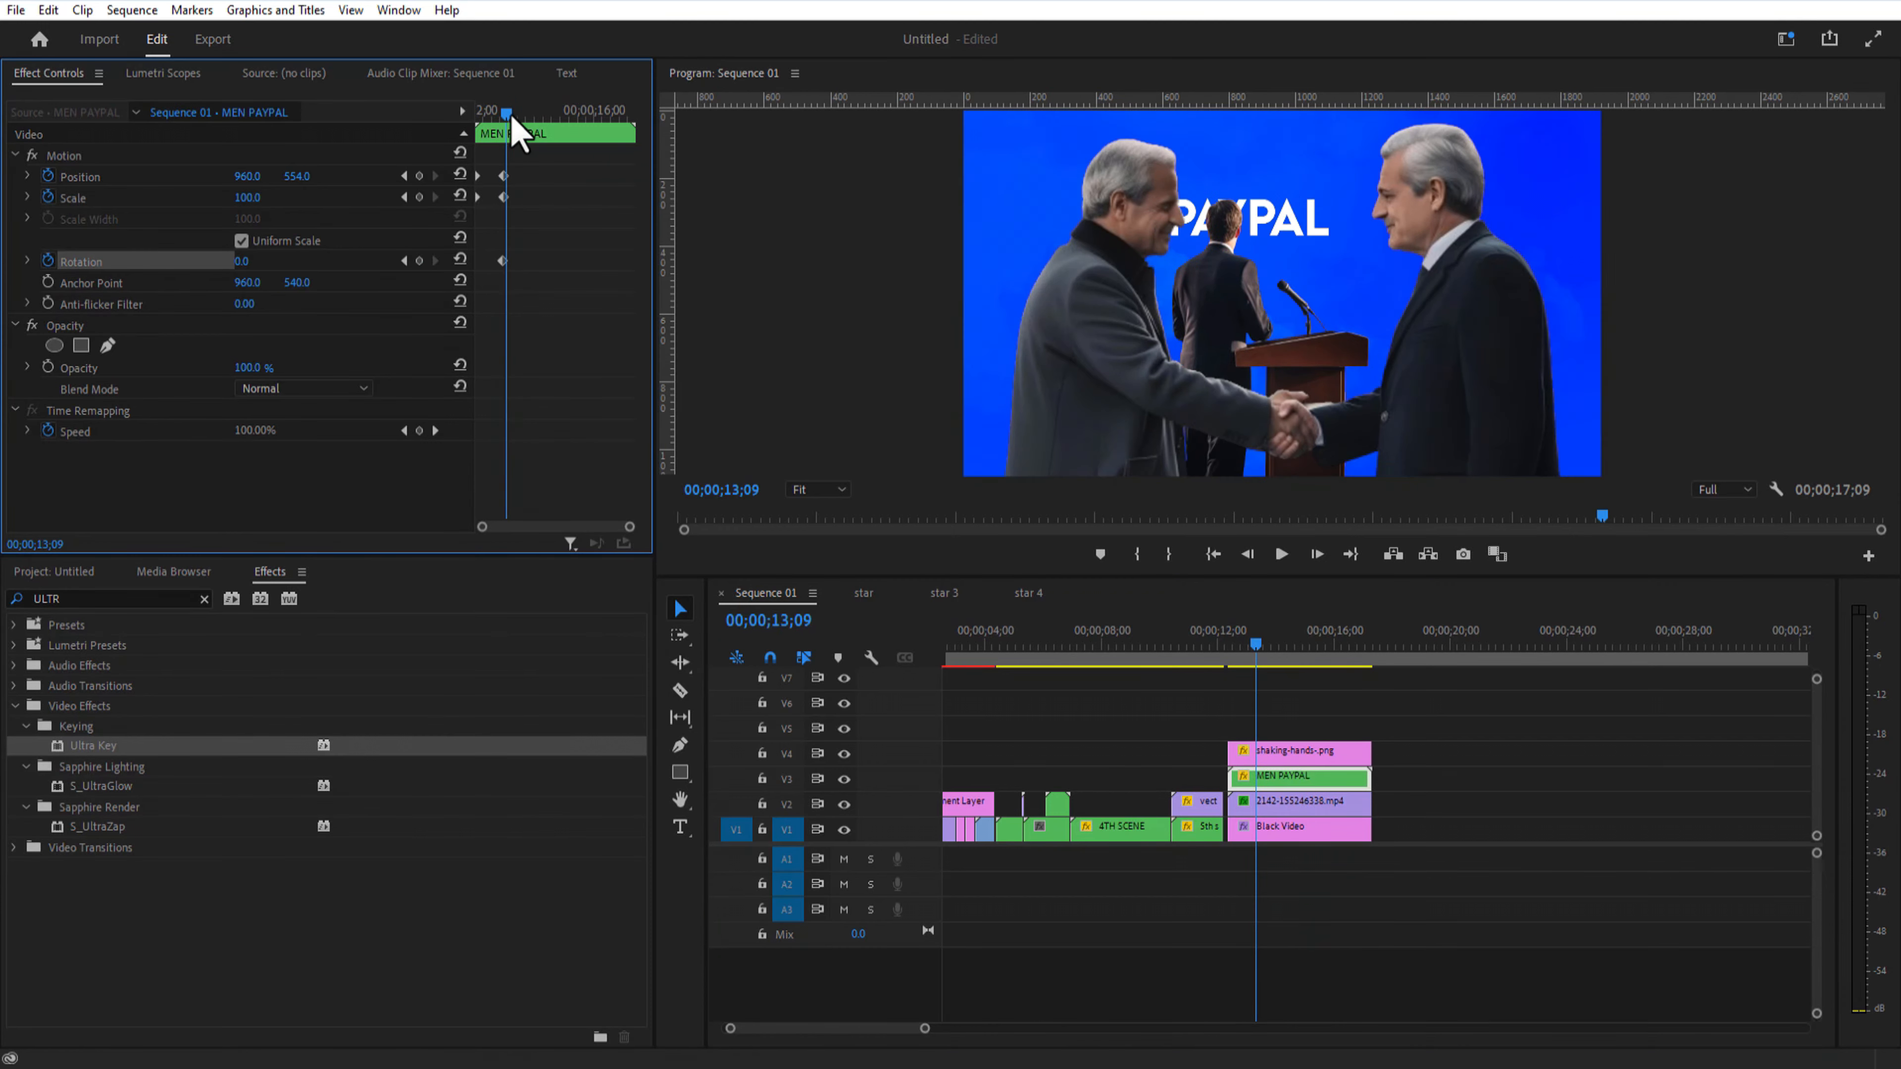
{"action": "left_click_drag", "start_coordinate": [512, 119], "coordinate": [532, 133]}
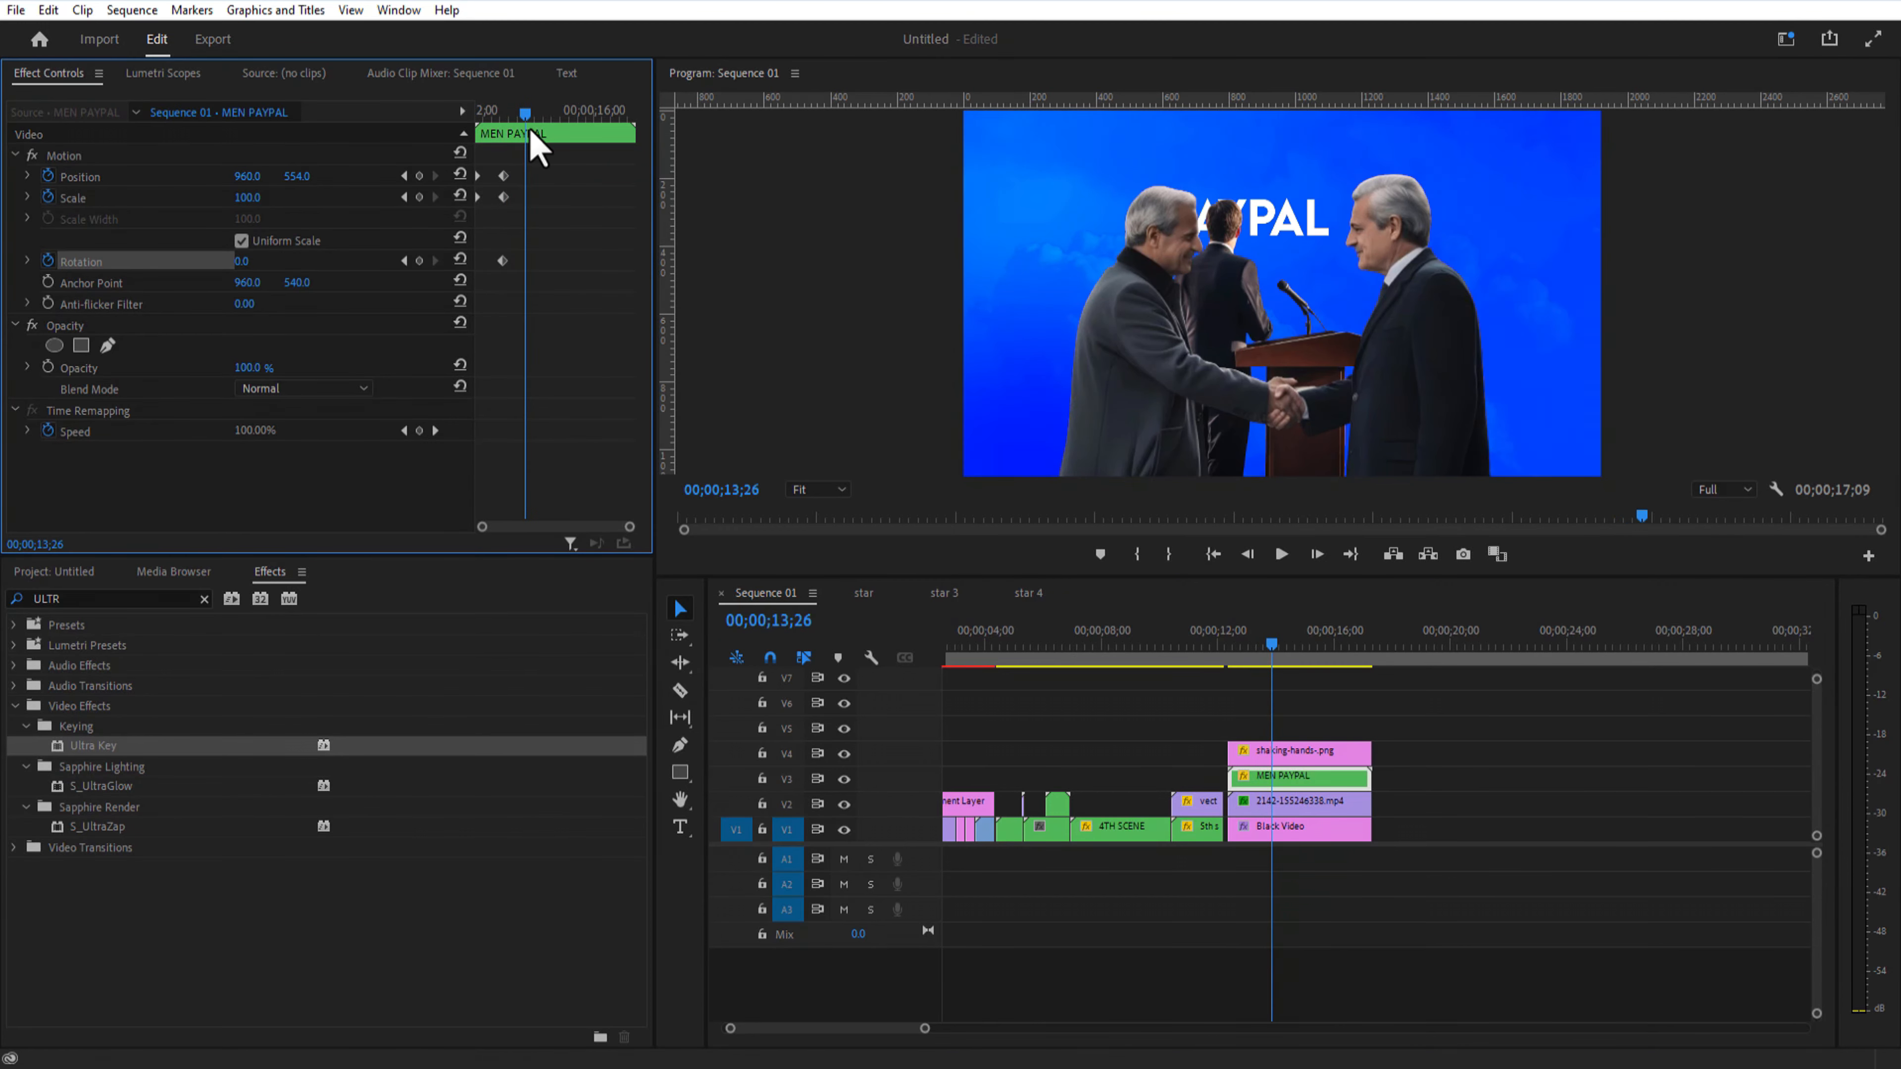
{"action": "left_click_drag", "start_coordinate": [243, 262], "coordinate": [219, 261]}
{"action": "left_click_drag", "start_coordinate": [525, 114], "coordinate": [506, 170]}
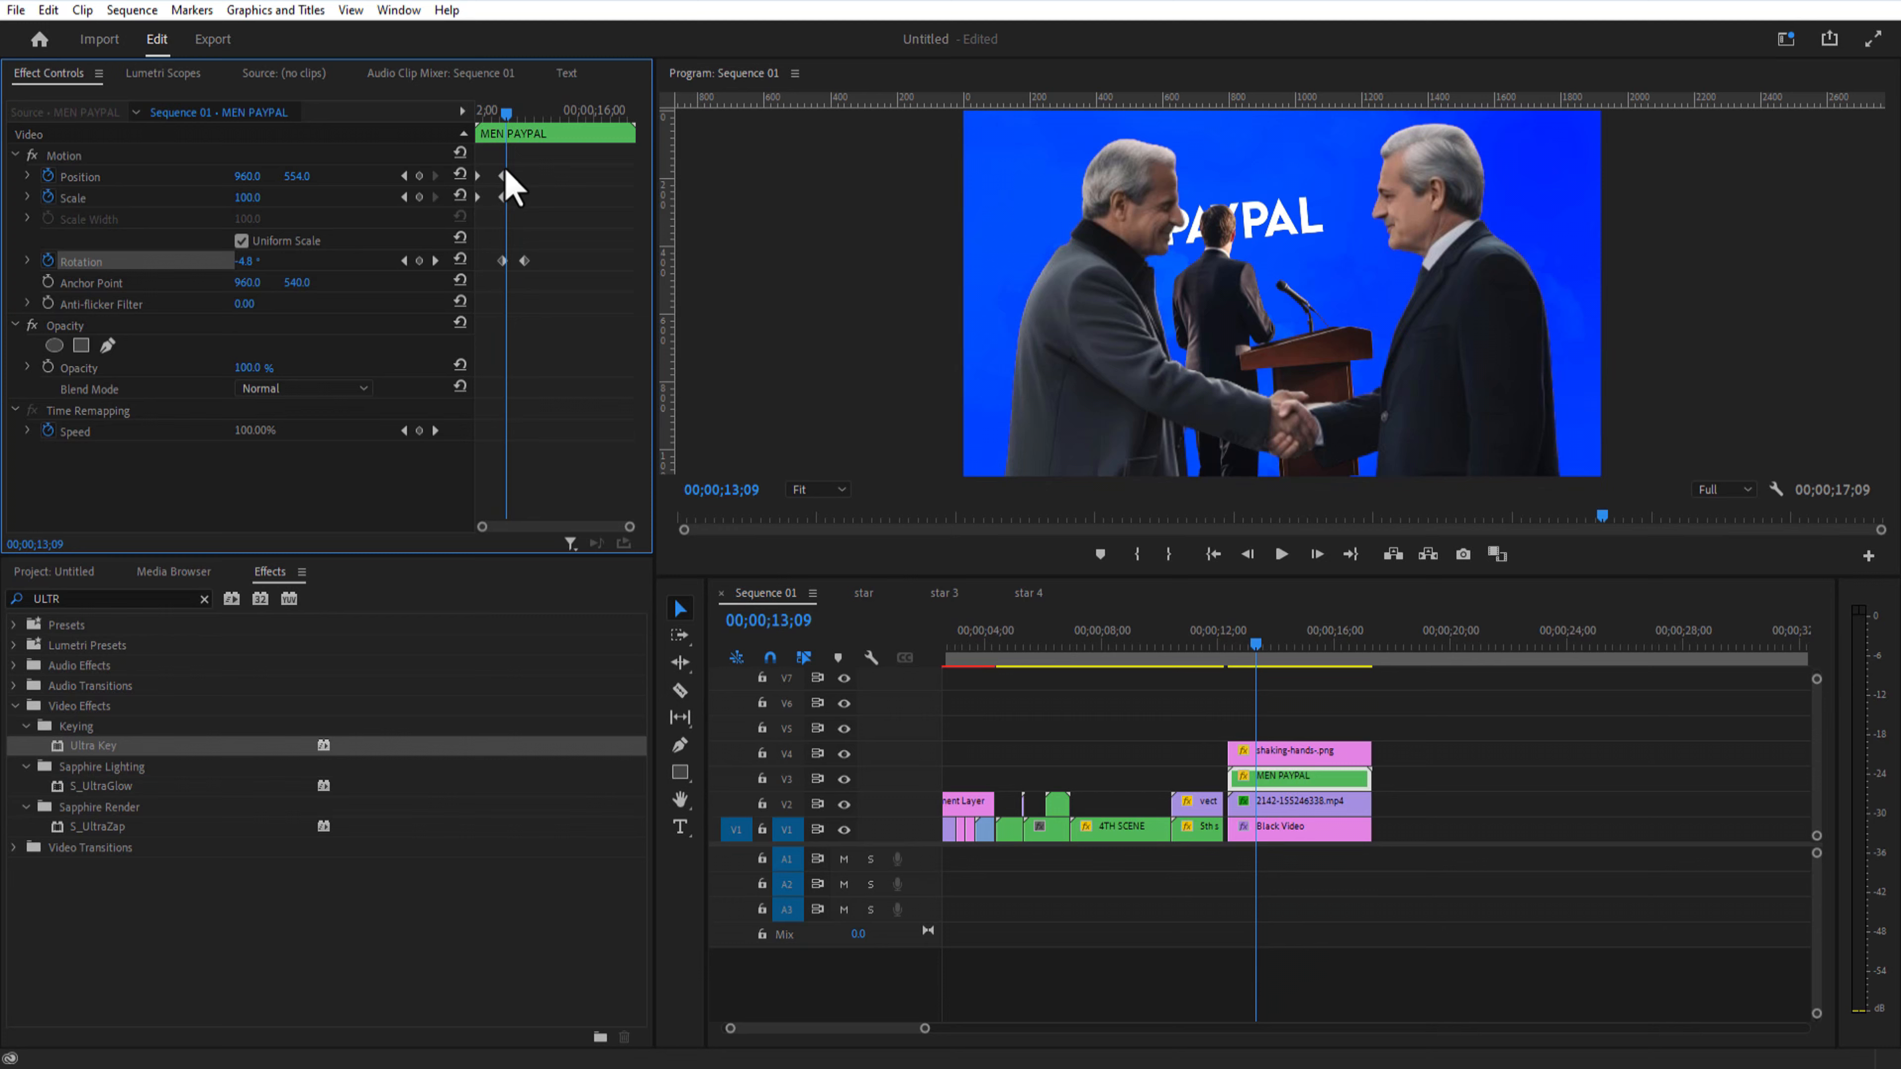
Step: Add Position keyframes to MEN PAYPAL from 00;00;13;09 onward that shift it vertically during the tilt
{"action": "left_click", "coordinate": [420, 176]}
{"action": "left_click_drag", "start_coordinate": [514, 112], "coordinate": [529, 126]}
{"action": "left_click_drag", "start_coordinate": [298, 176], "coordinate": [512, 135]}
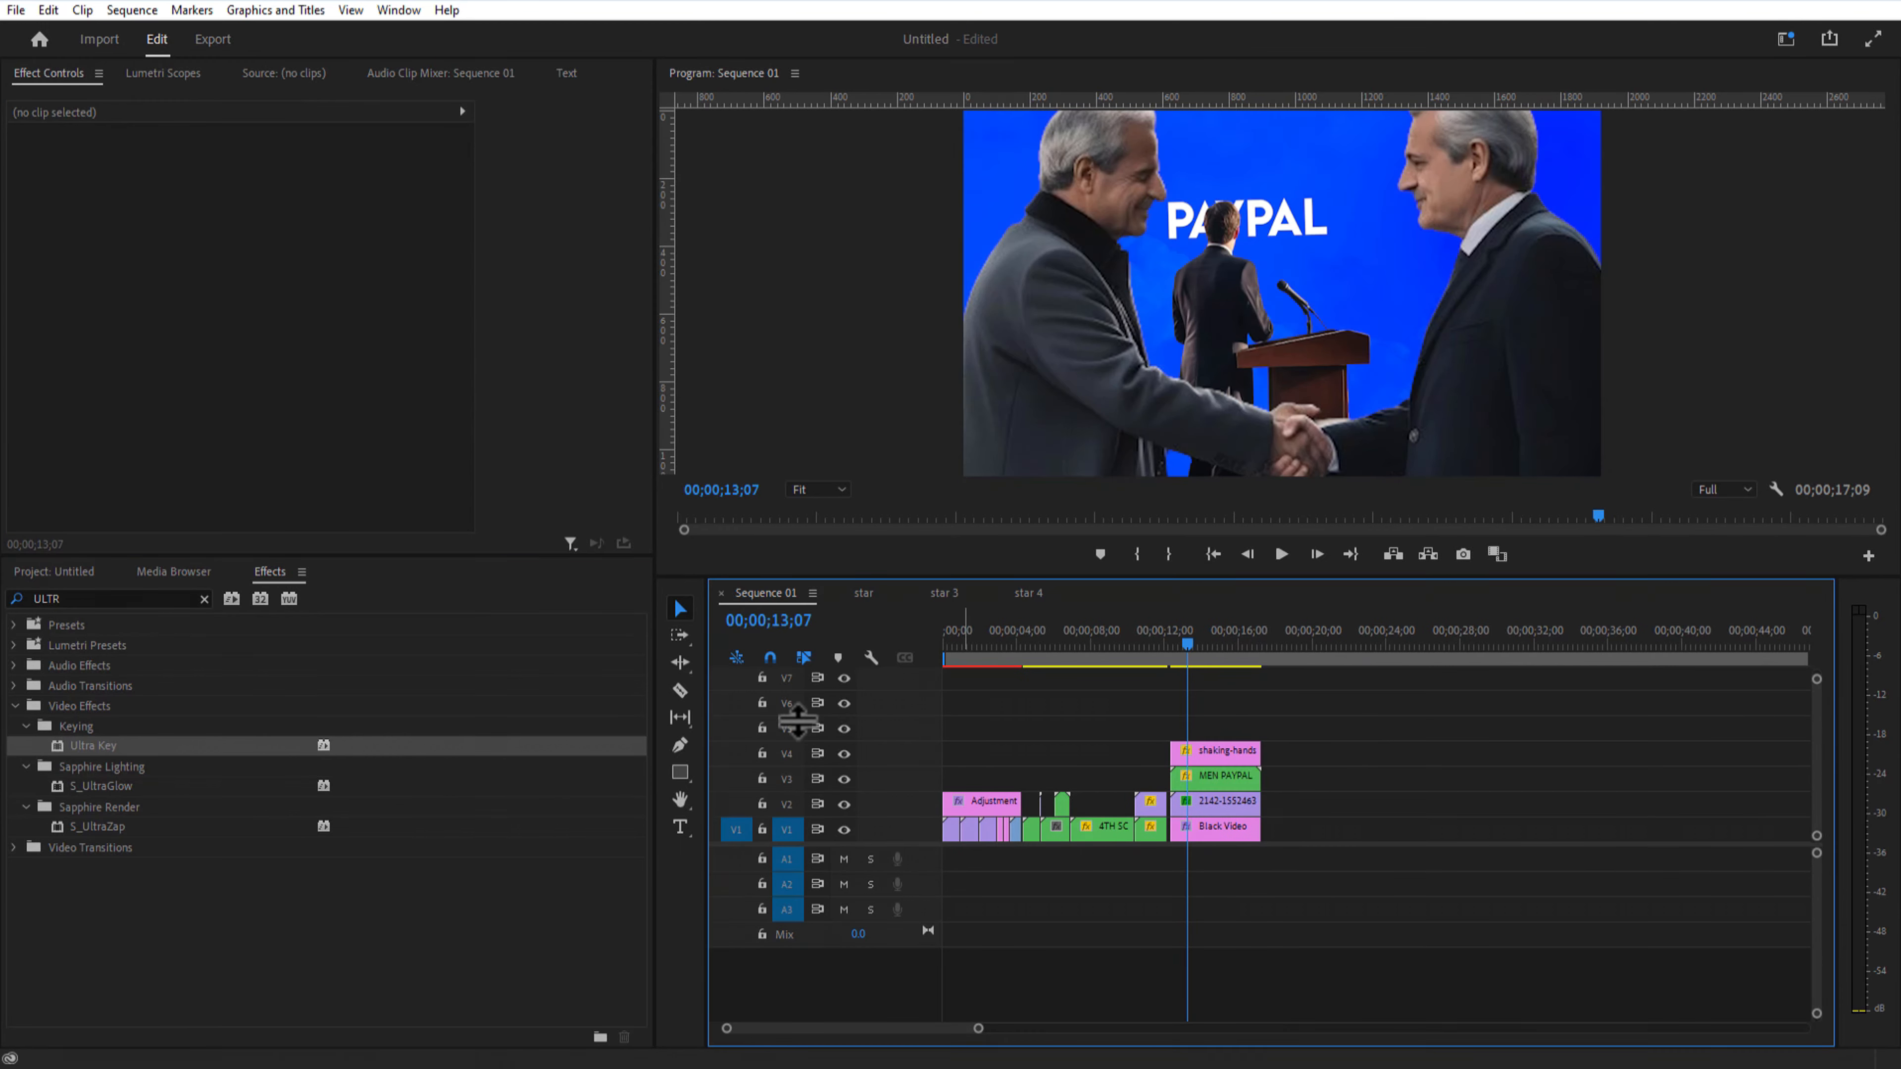
Step: Draw a black rectangle covering the whole frame above the shaking-hands clip and set its vector Position to 960, 486
{"action": "left_click", "coordinate": [680, 773]}
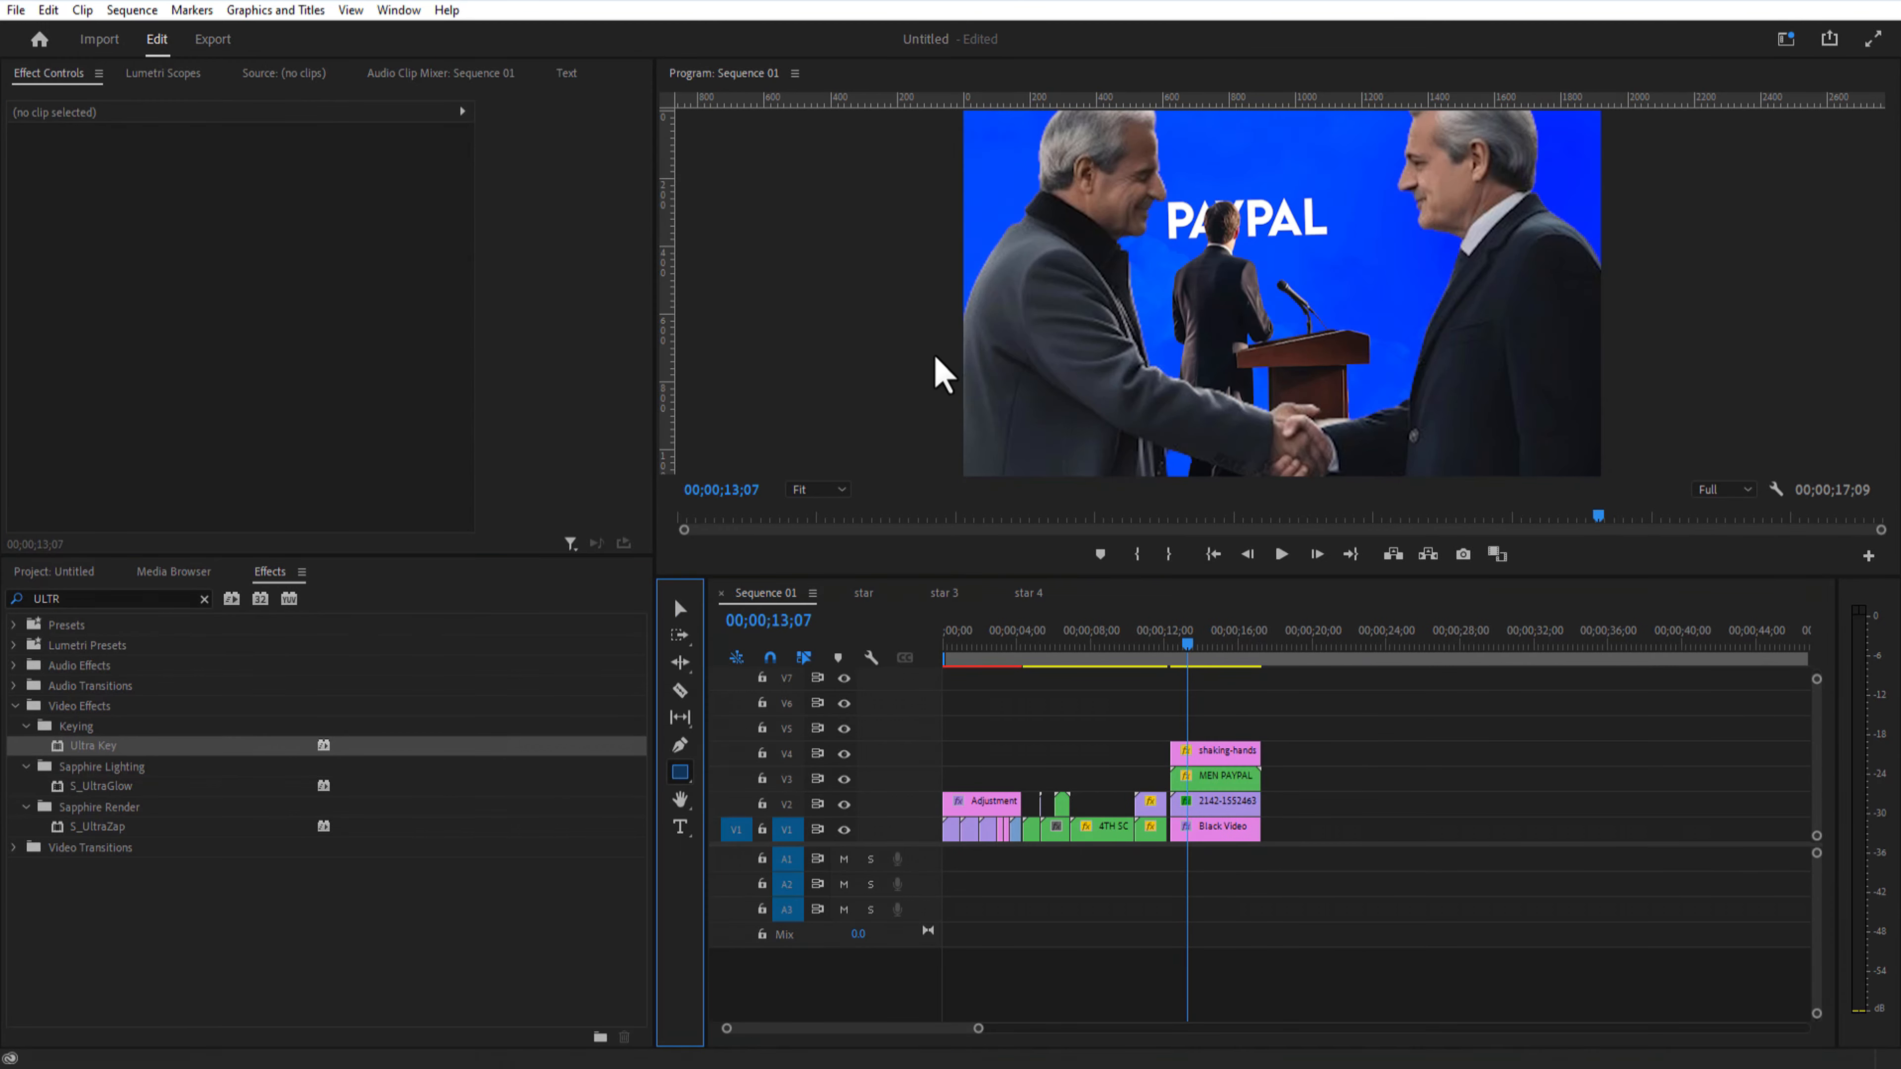
{"action": "left_click_drag", "start_coordinate": [947, 114], "coordinate": [1629, 537]}
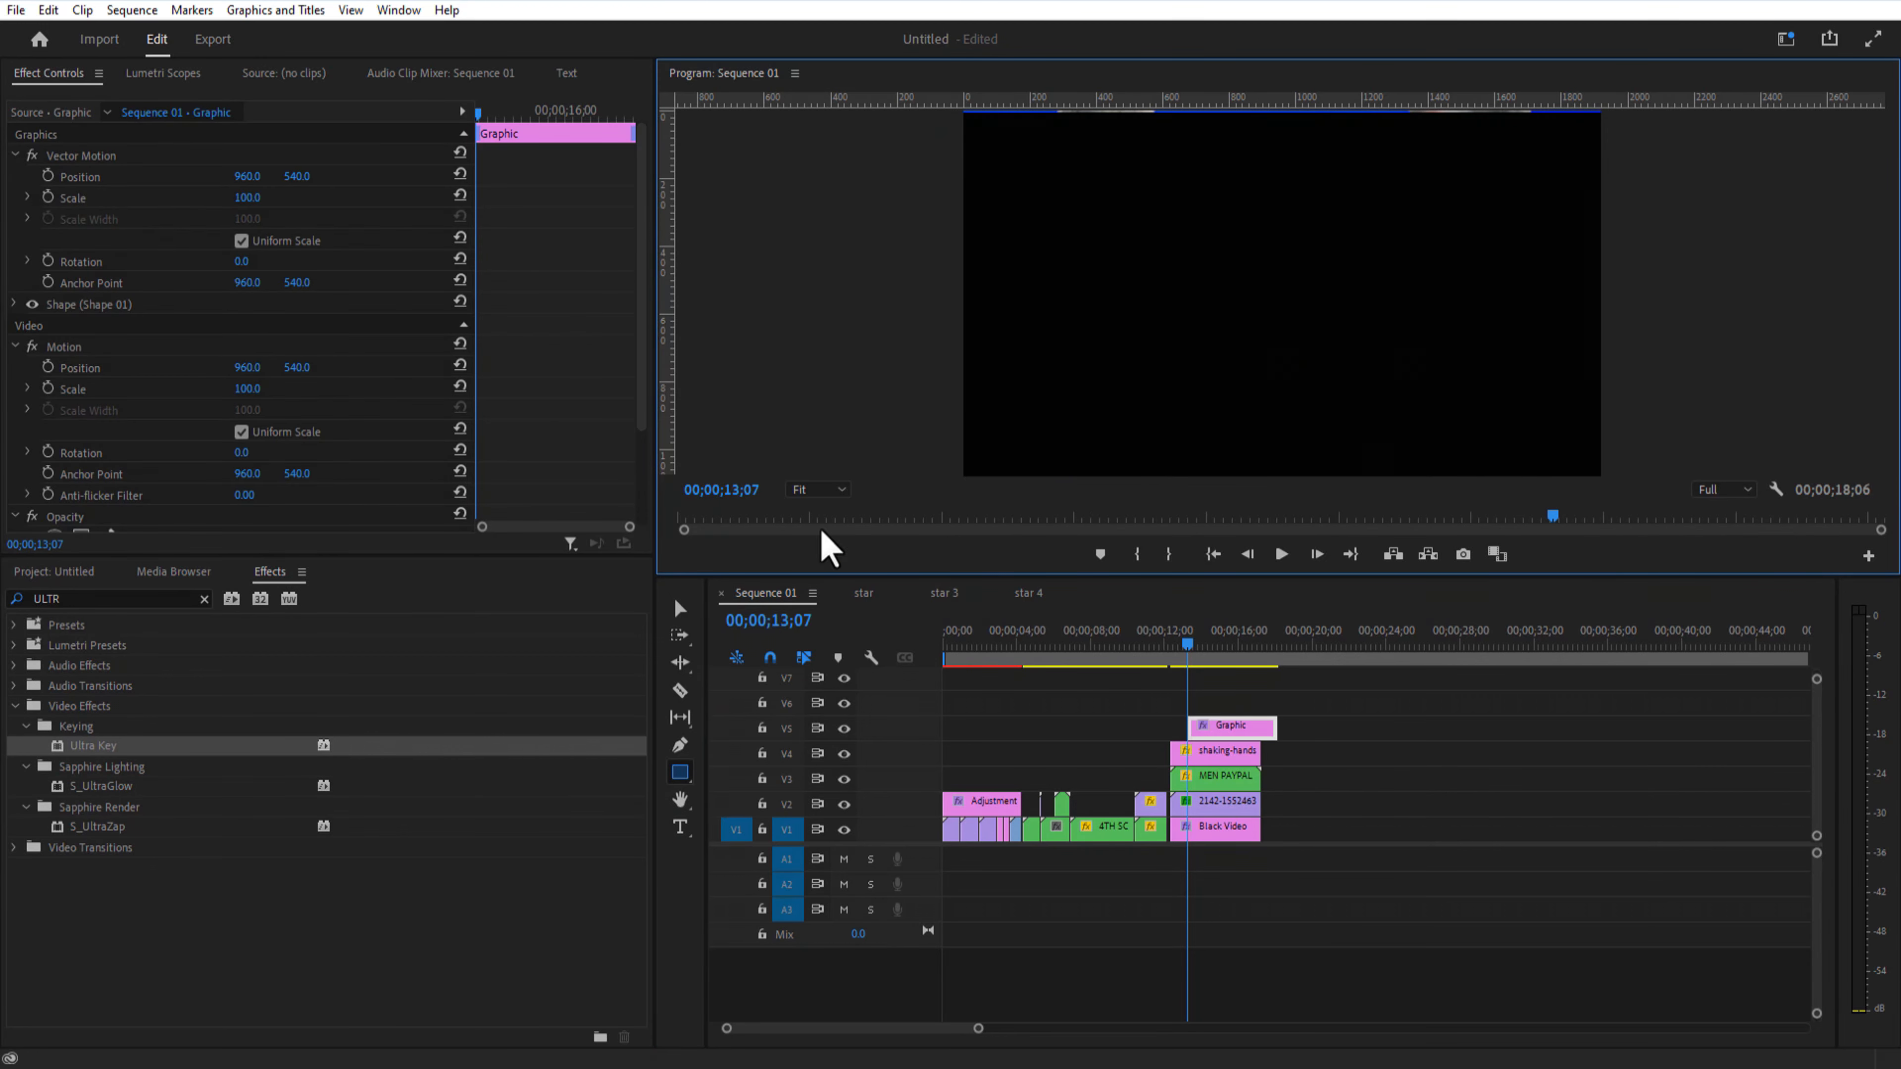
{"action": "left_click", "coordinate": [680, 610]}
{"action": "left_click_drag", "start_coordinate": [313, 180], "coordinate": [276, 180]}
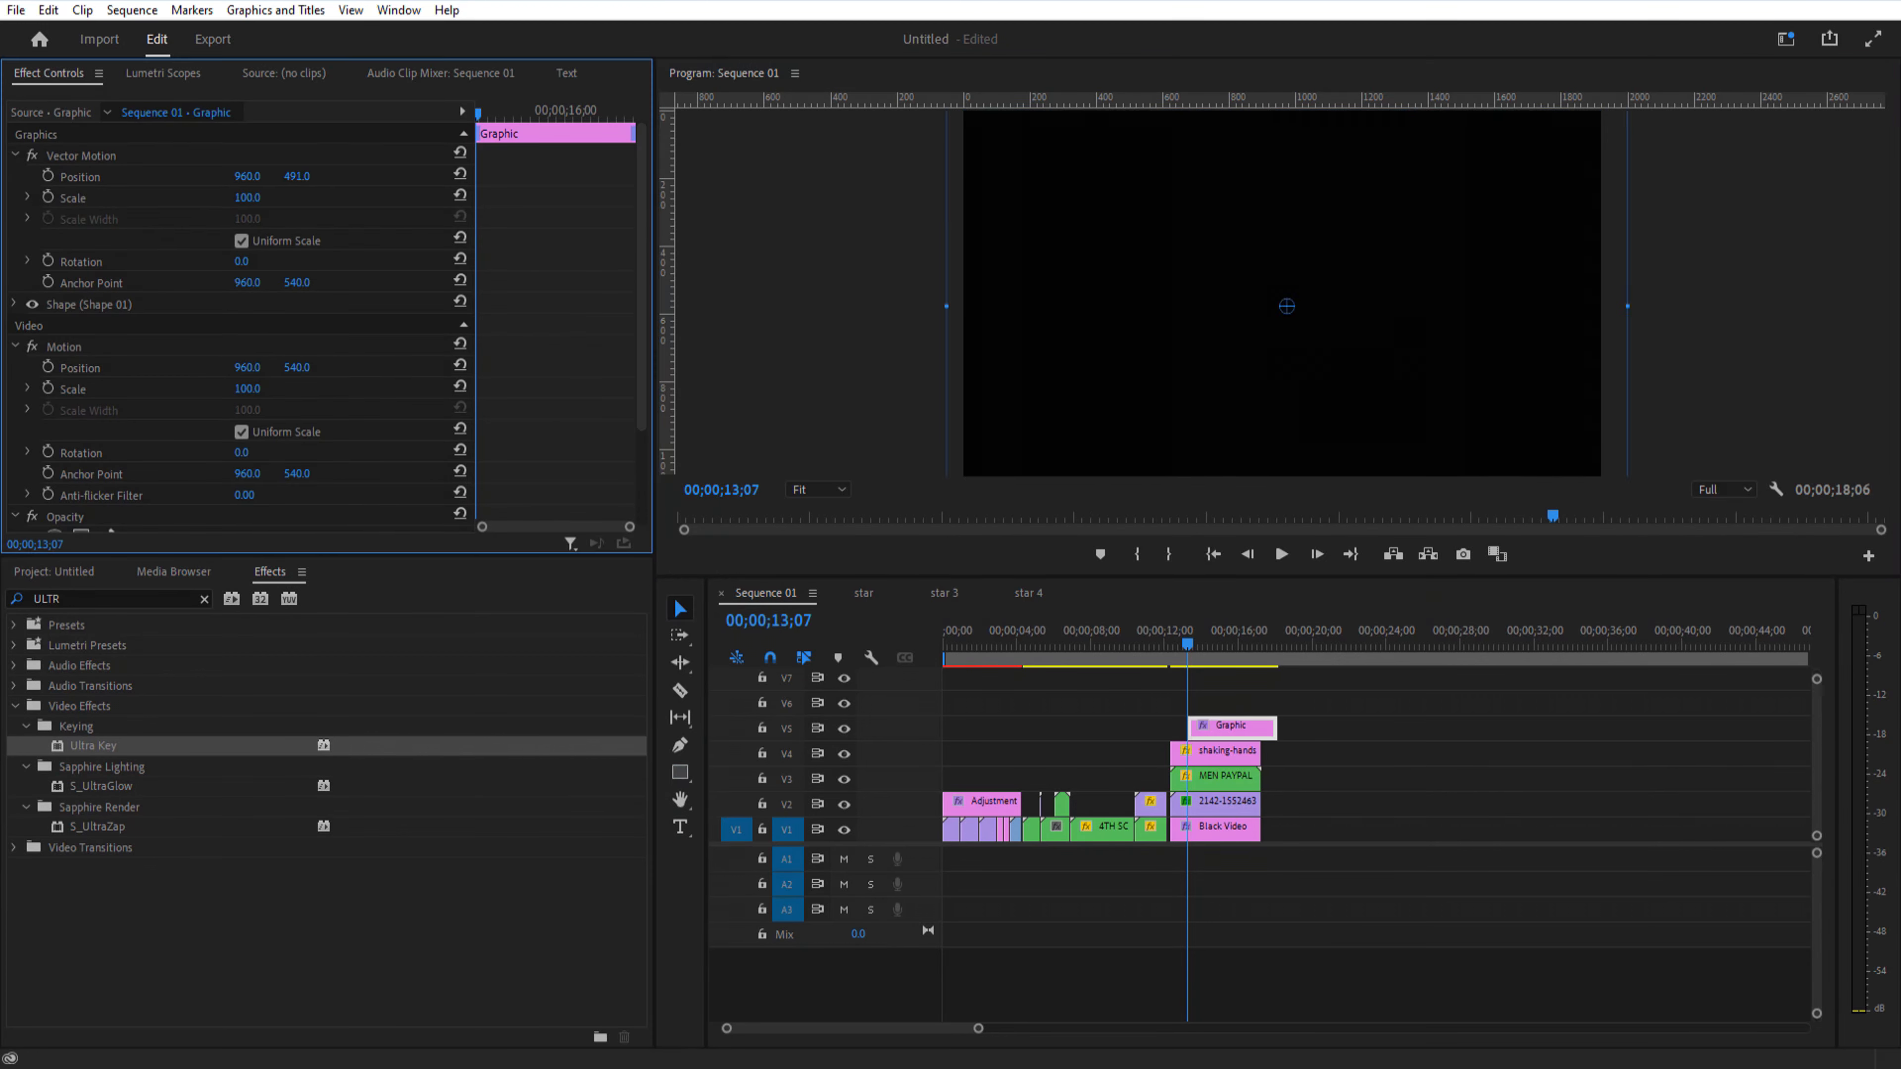
Step: Mask the black shape with a rectangle spanning the lower part of the frame and set Mask Feather to 266
{"action": "left_click", "coordinate": [120, 306]}
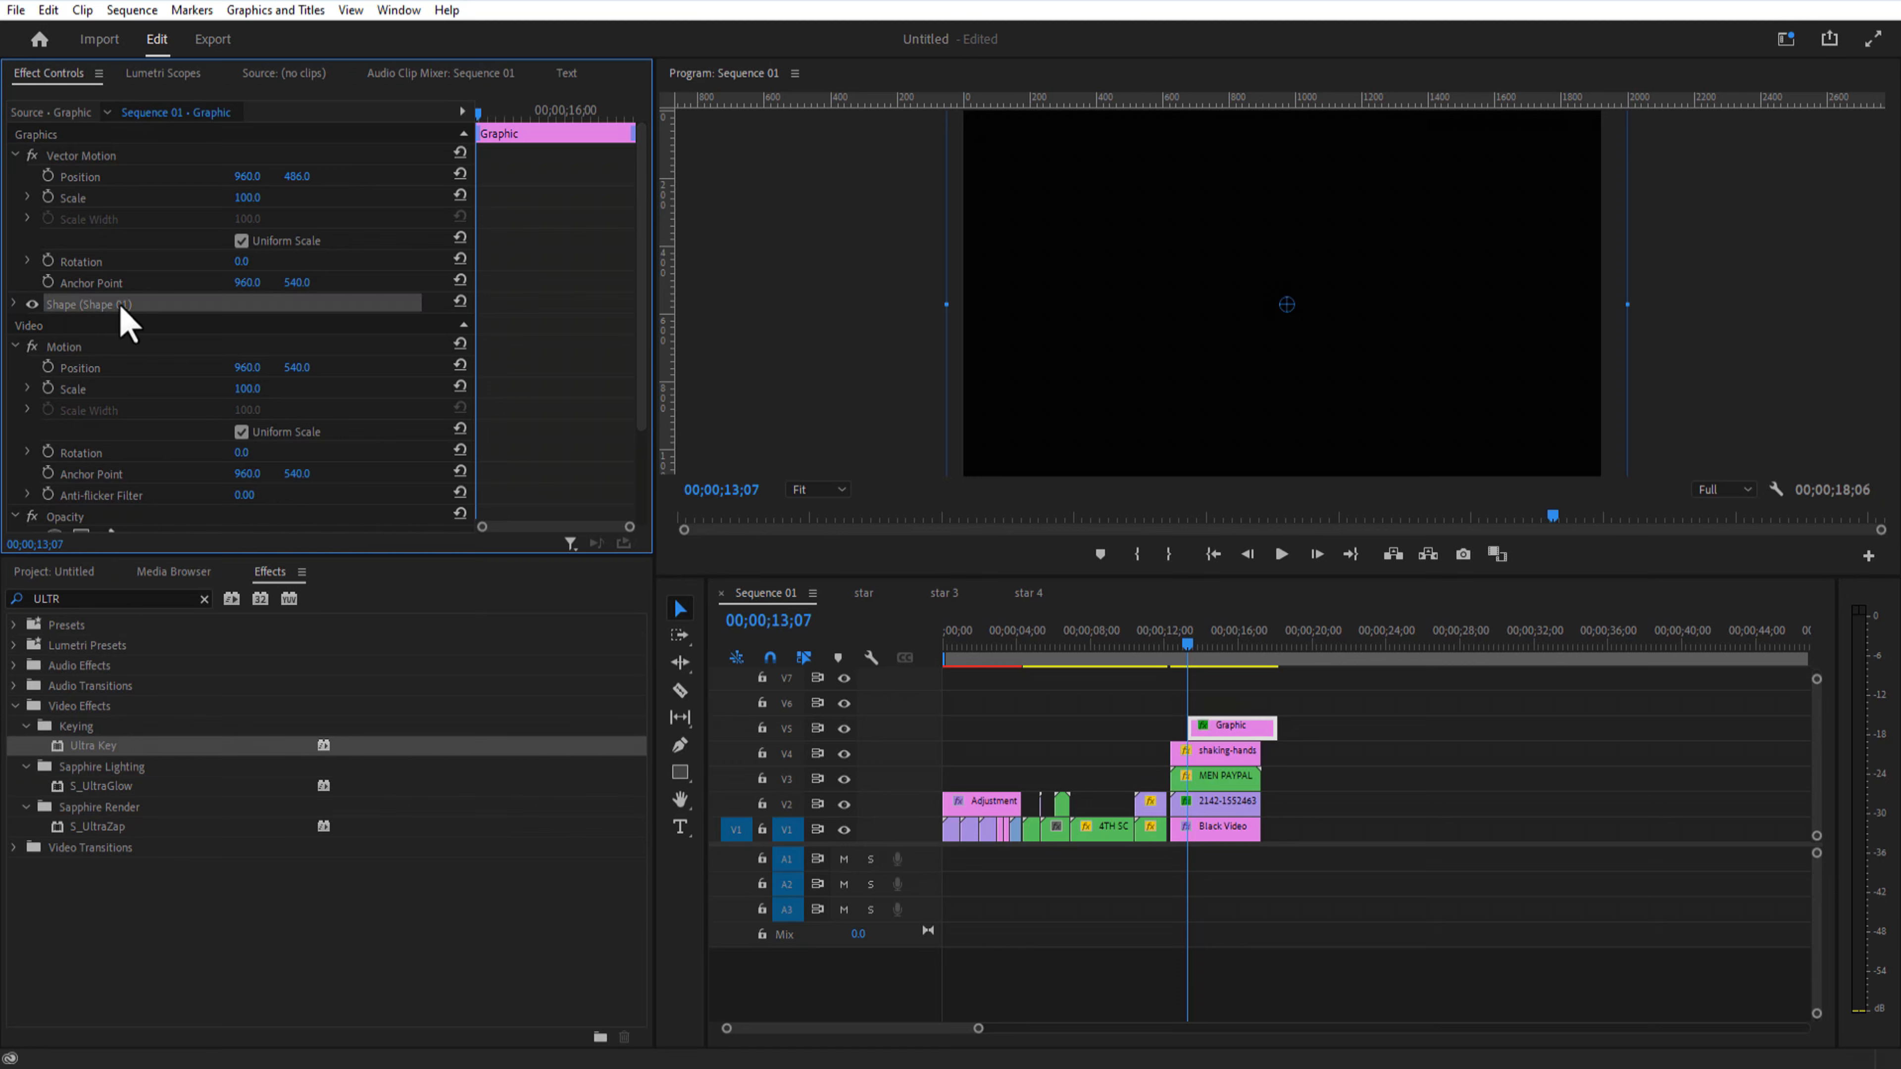
{"action": "left_click", "coordinate": [13, 304]}
{"action": "left_click", "coordinate": [80, 326]}
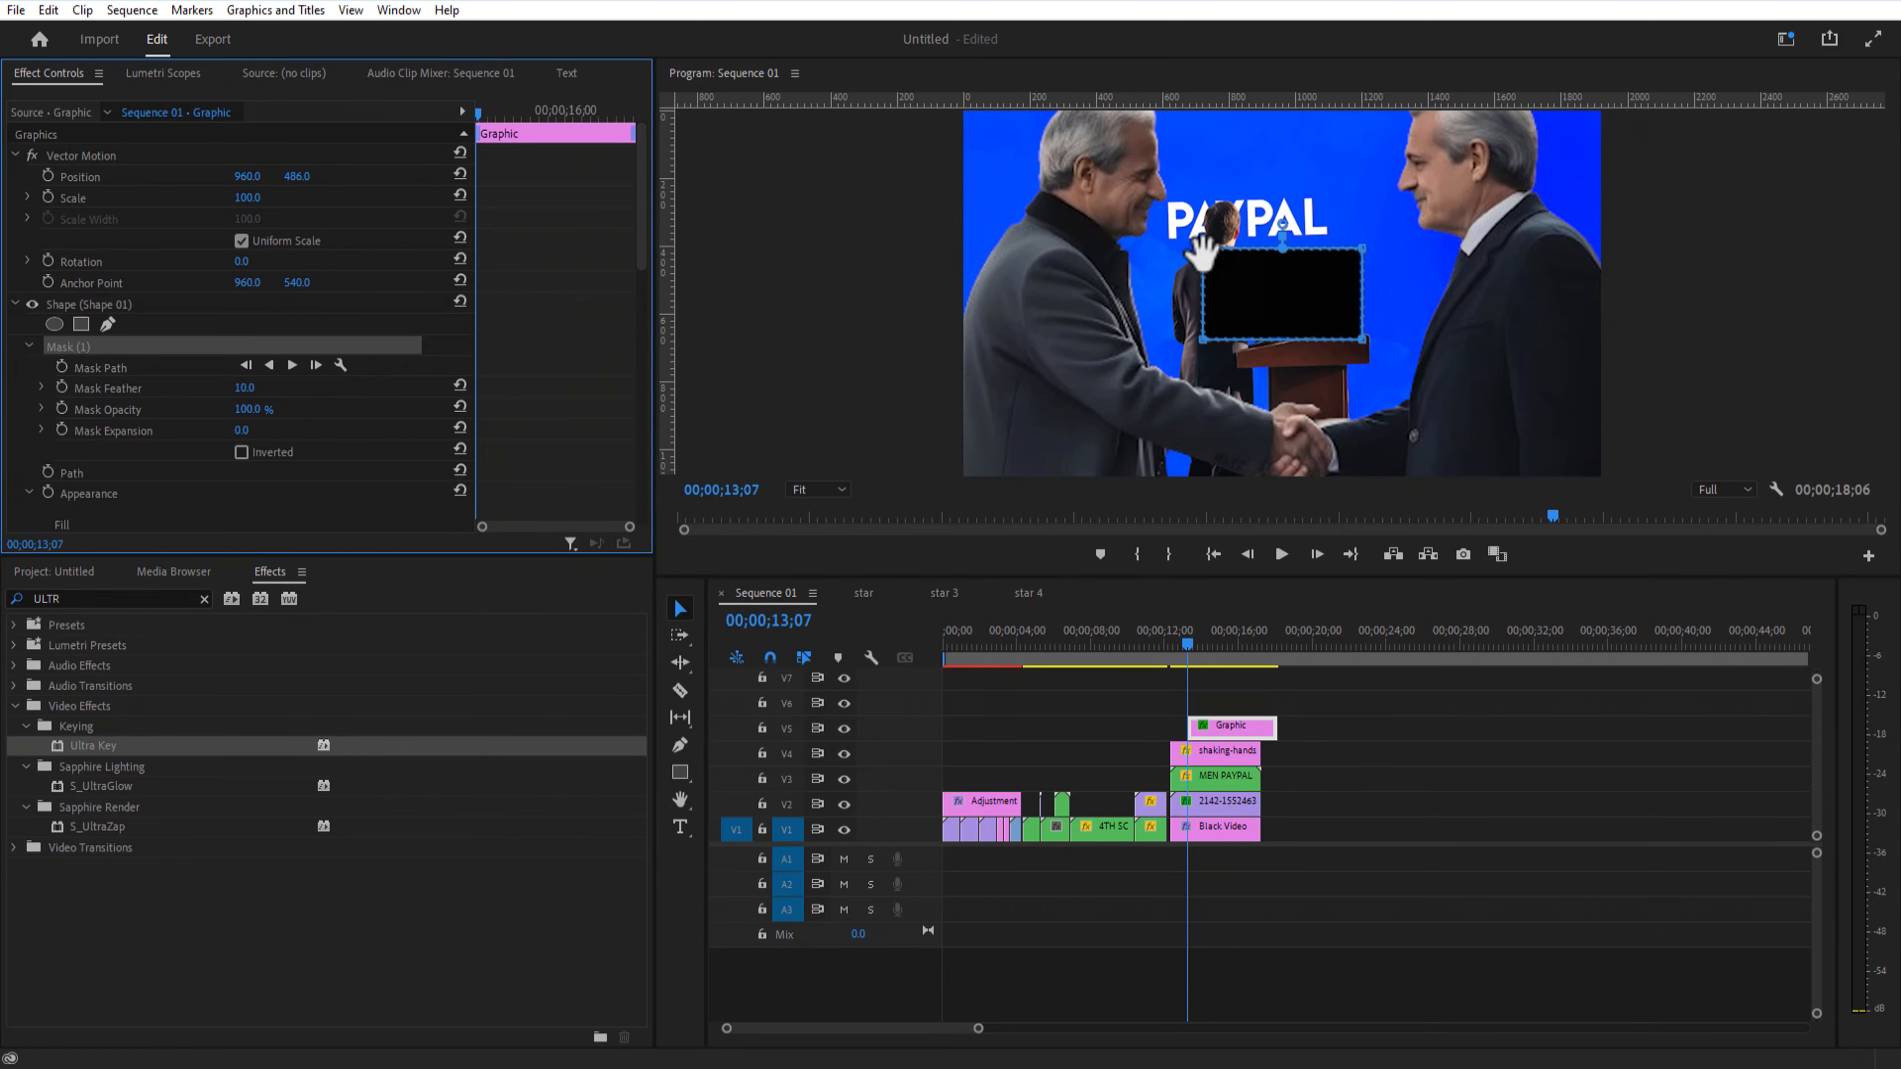
{"action": "left_click_drag", "start_coordinate": [1205, 259], "coordinate": [917, 247]}
{"action": "left_click_drag", "start_coordinate": [1206, 349], "coordinate": [878, 350]}
{"action": "left_click_drag", "start_coordinate": [1362, 259], "coordinate": [1635, 235]}
{"action": "left_click_drag", "start_coordinate": [1356, 349], "coordinate": [1693, 390]}
{"action": "left_click_drag", "start_coordinate": [1385, 321], "coordinate": [1396, 454]}
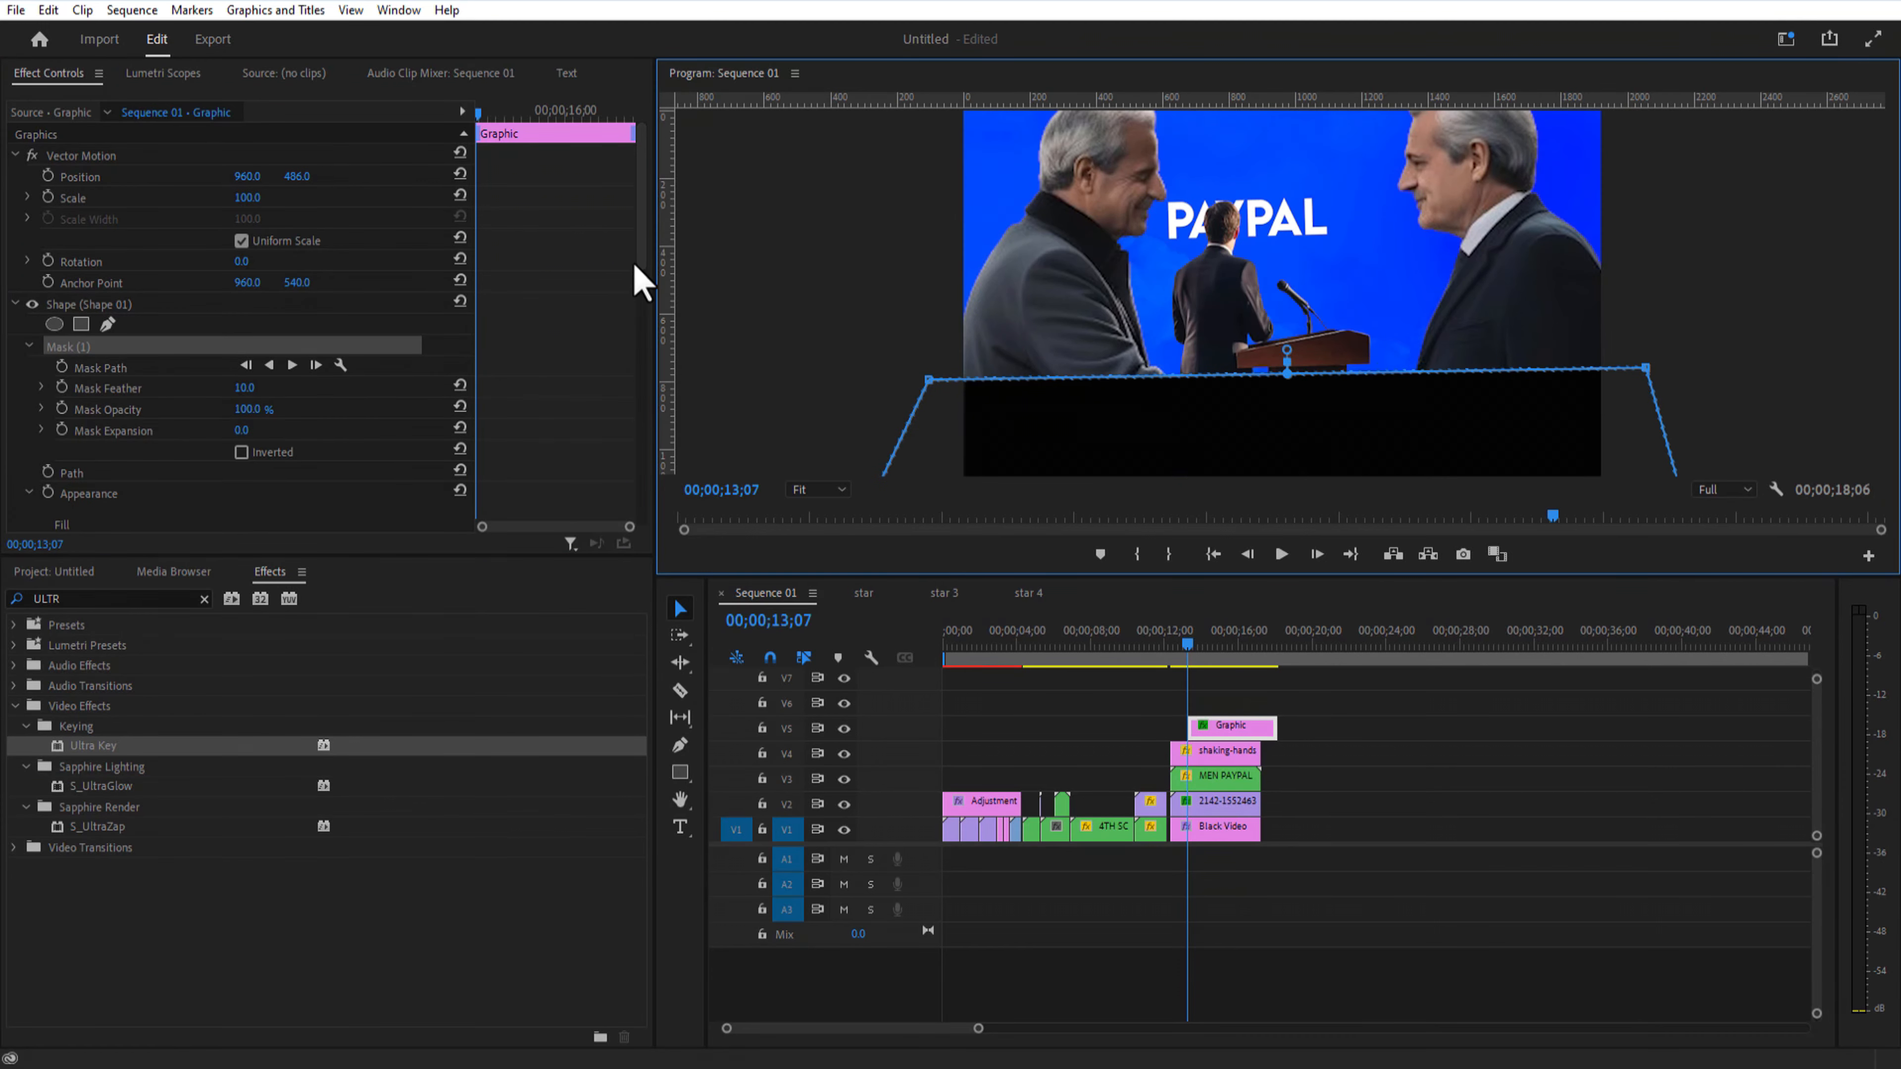
{"action": "left_click_drag", "start_coordinate": [639, 265], "coordinate": [635, 330]}
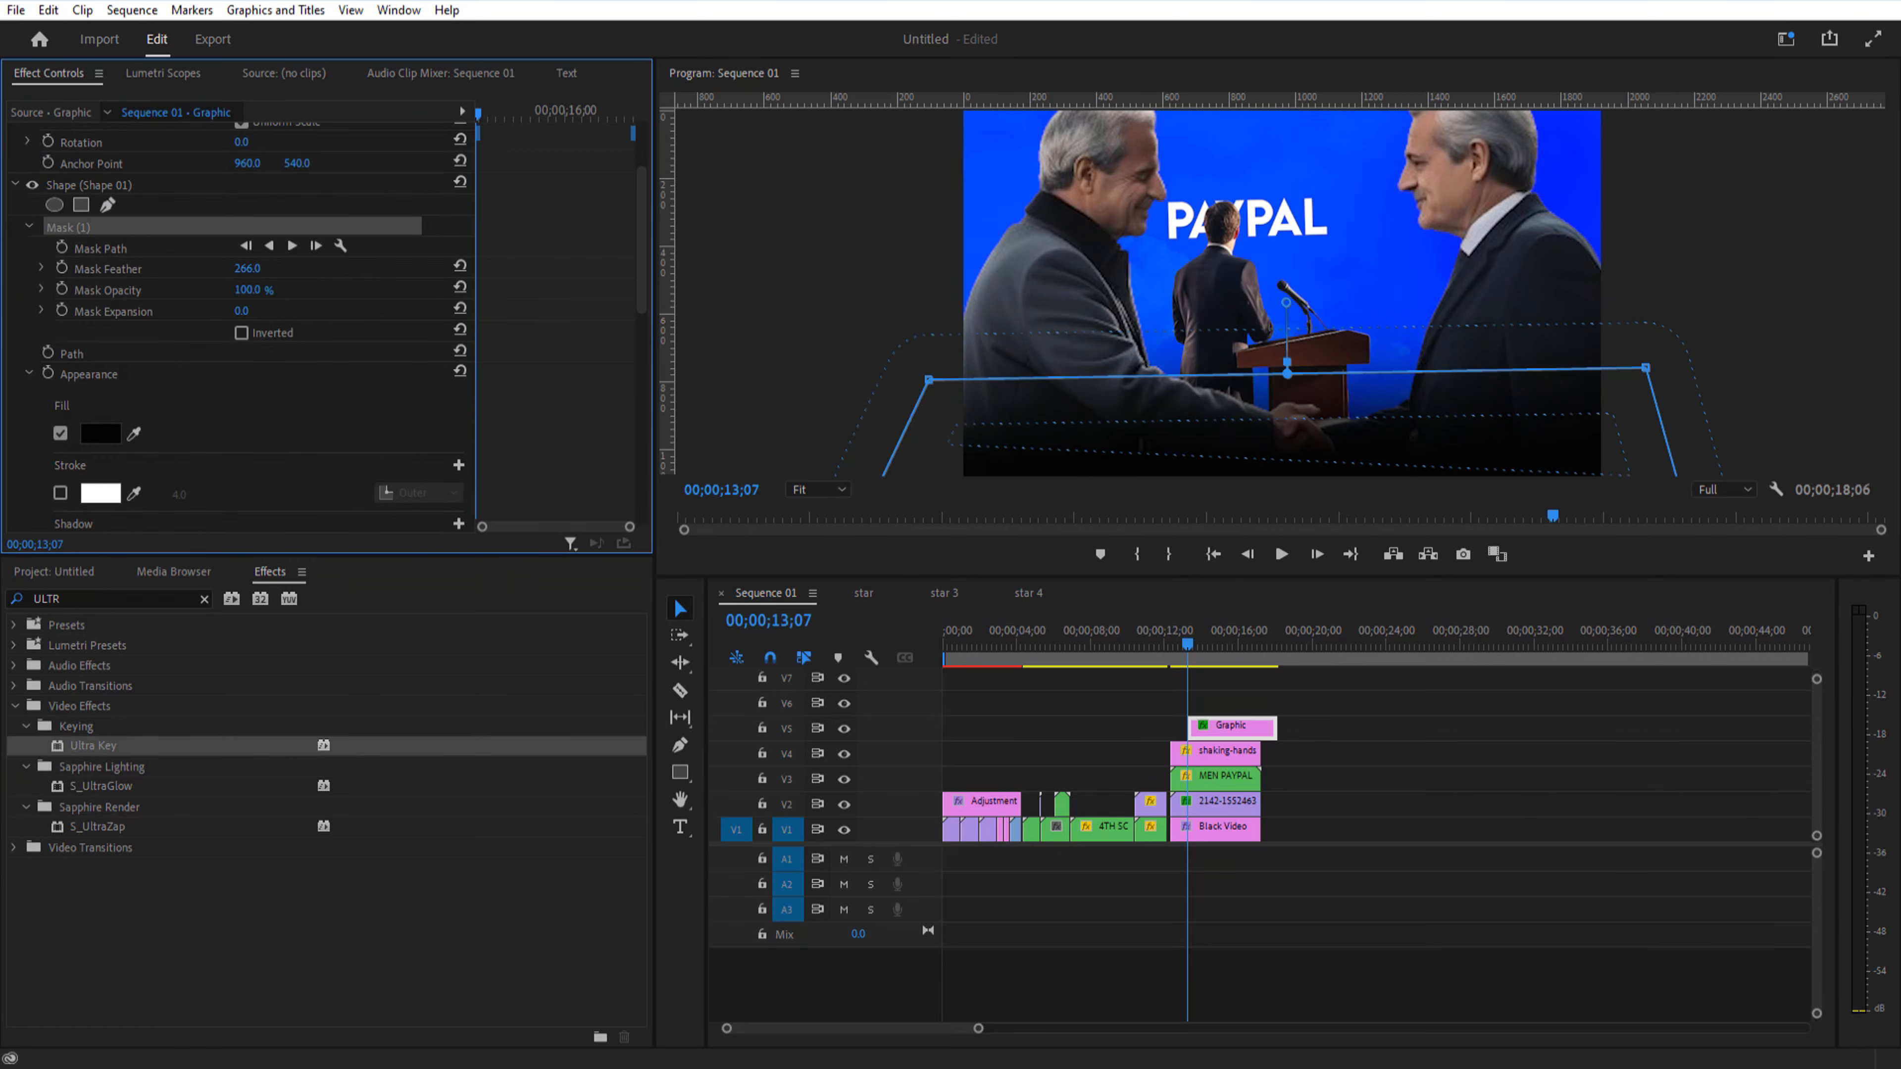
Step: Place the Graphic clip on V4 beneath the shaking-hands clip, aligned and trimmed to the length of the podium scene
{"action": "left_click", "coordinate": [1231, 702]}
{"action": "mouse_move", "coordinate": [1231, 725]}
{"action": "left_mouse_down"}
{"action": "mouse_move", "coordinate": [1205, 730]}
{"action": "mouse_move", "coordinate": [1216, 745]}
{"action": "mouse_move", "coordinate": [1210, 730]}
{"action": "left_mouse_up"}
{"action": "left_click_drag", "start_coordinate": [1199, 647], "coordinate": [1192, 659]}
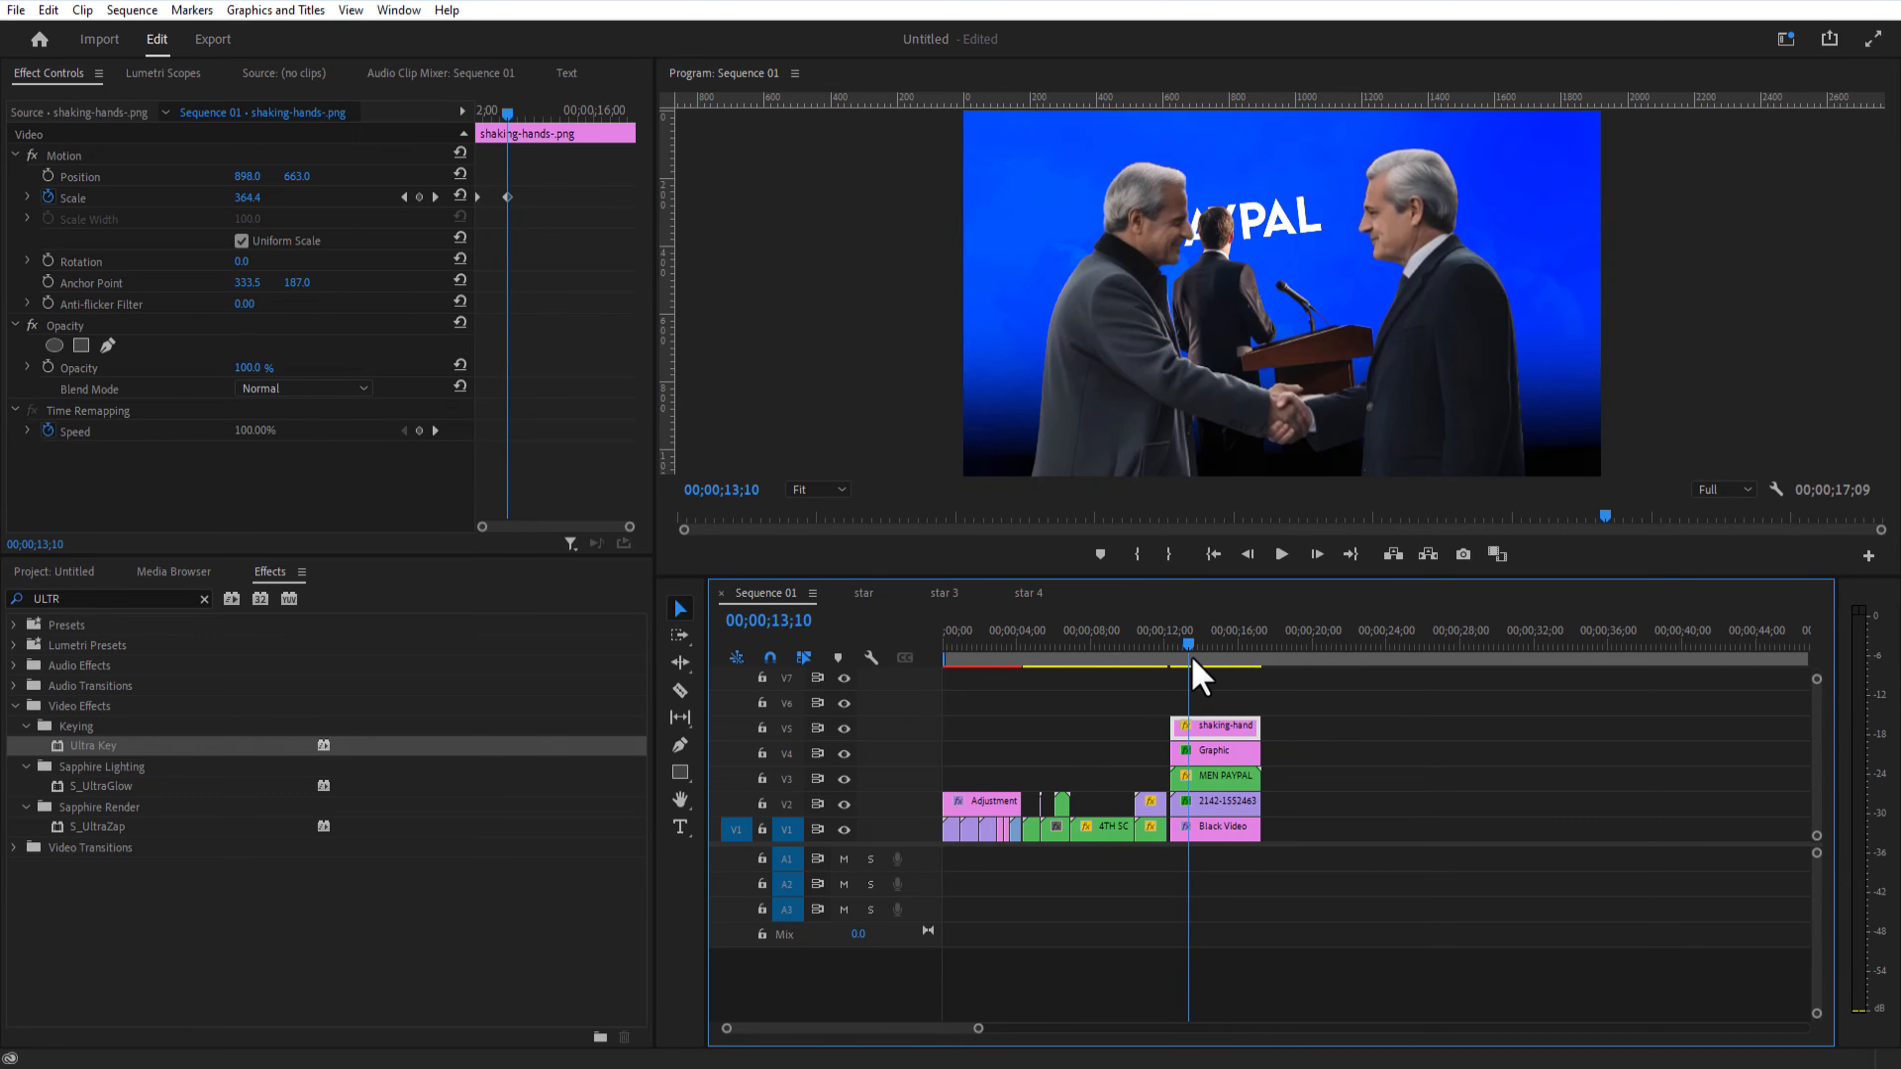
Step: Nest all the podium scene's stacked clips into one sequence named 6TH SCENE
{"action": "left_click", "coordinate": [1197, 751]}
{"action": "left_click_drag", "start_coordinate": [144, 396], "coordinate": [1012, 158]}
{"action": "left_click", "coordinate": [1187, 644]}
{"action": "left_click_drag", "start_coordinate": [1276, 700], "coordinate": [1198, 830]}
{"action": "right_click", "coordinate": [1208, 779]}
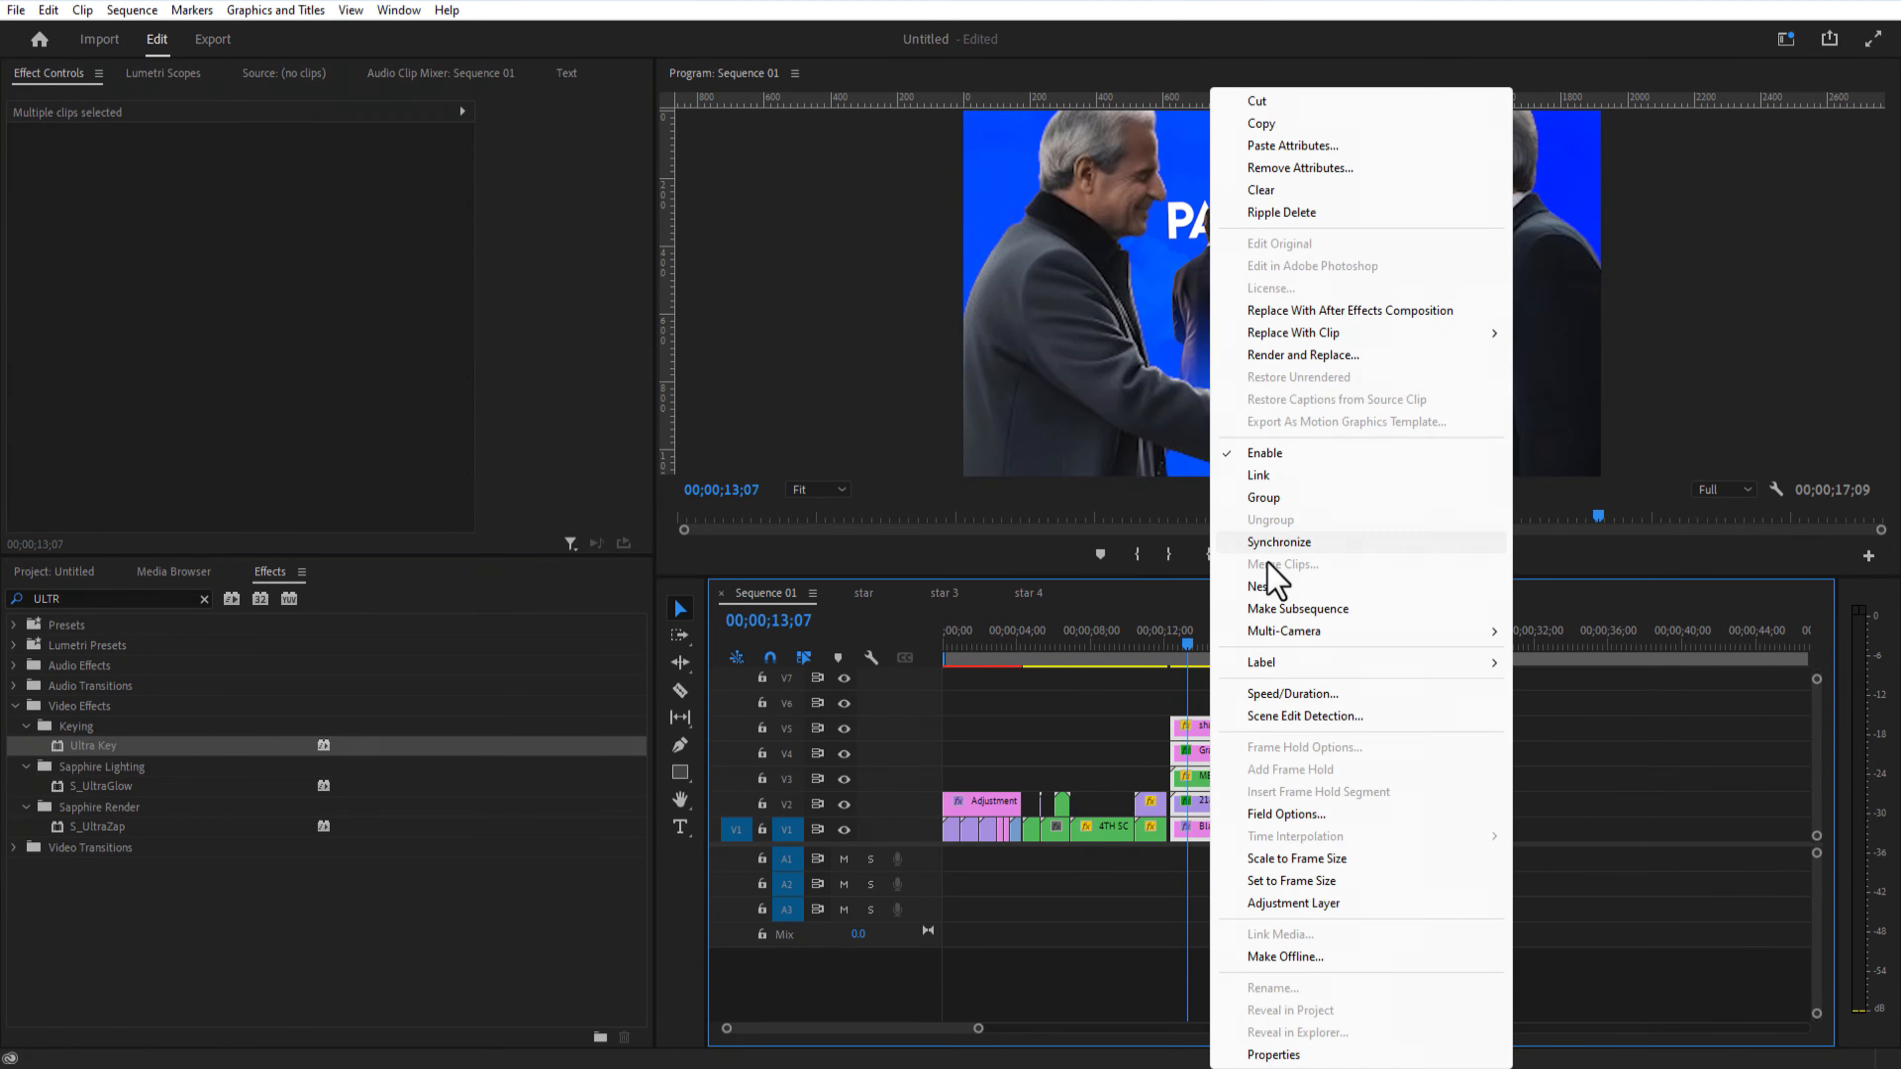
{"action": "left_click", "coordinate": [1270, 581]}
{"action": "type", "text": "6TH SCENE"}
{"action": "key", "text": "Return"}
Step: Place the modern-businessman office image on V1 after 6TH SCENE and pngwing.com (1).png above it on V2
{"action": "left_click_drag", "start_coordinate": [980, 1033], "coordinate": [942, 1041]}
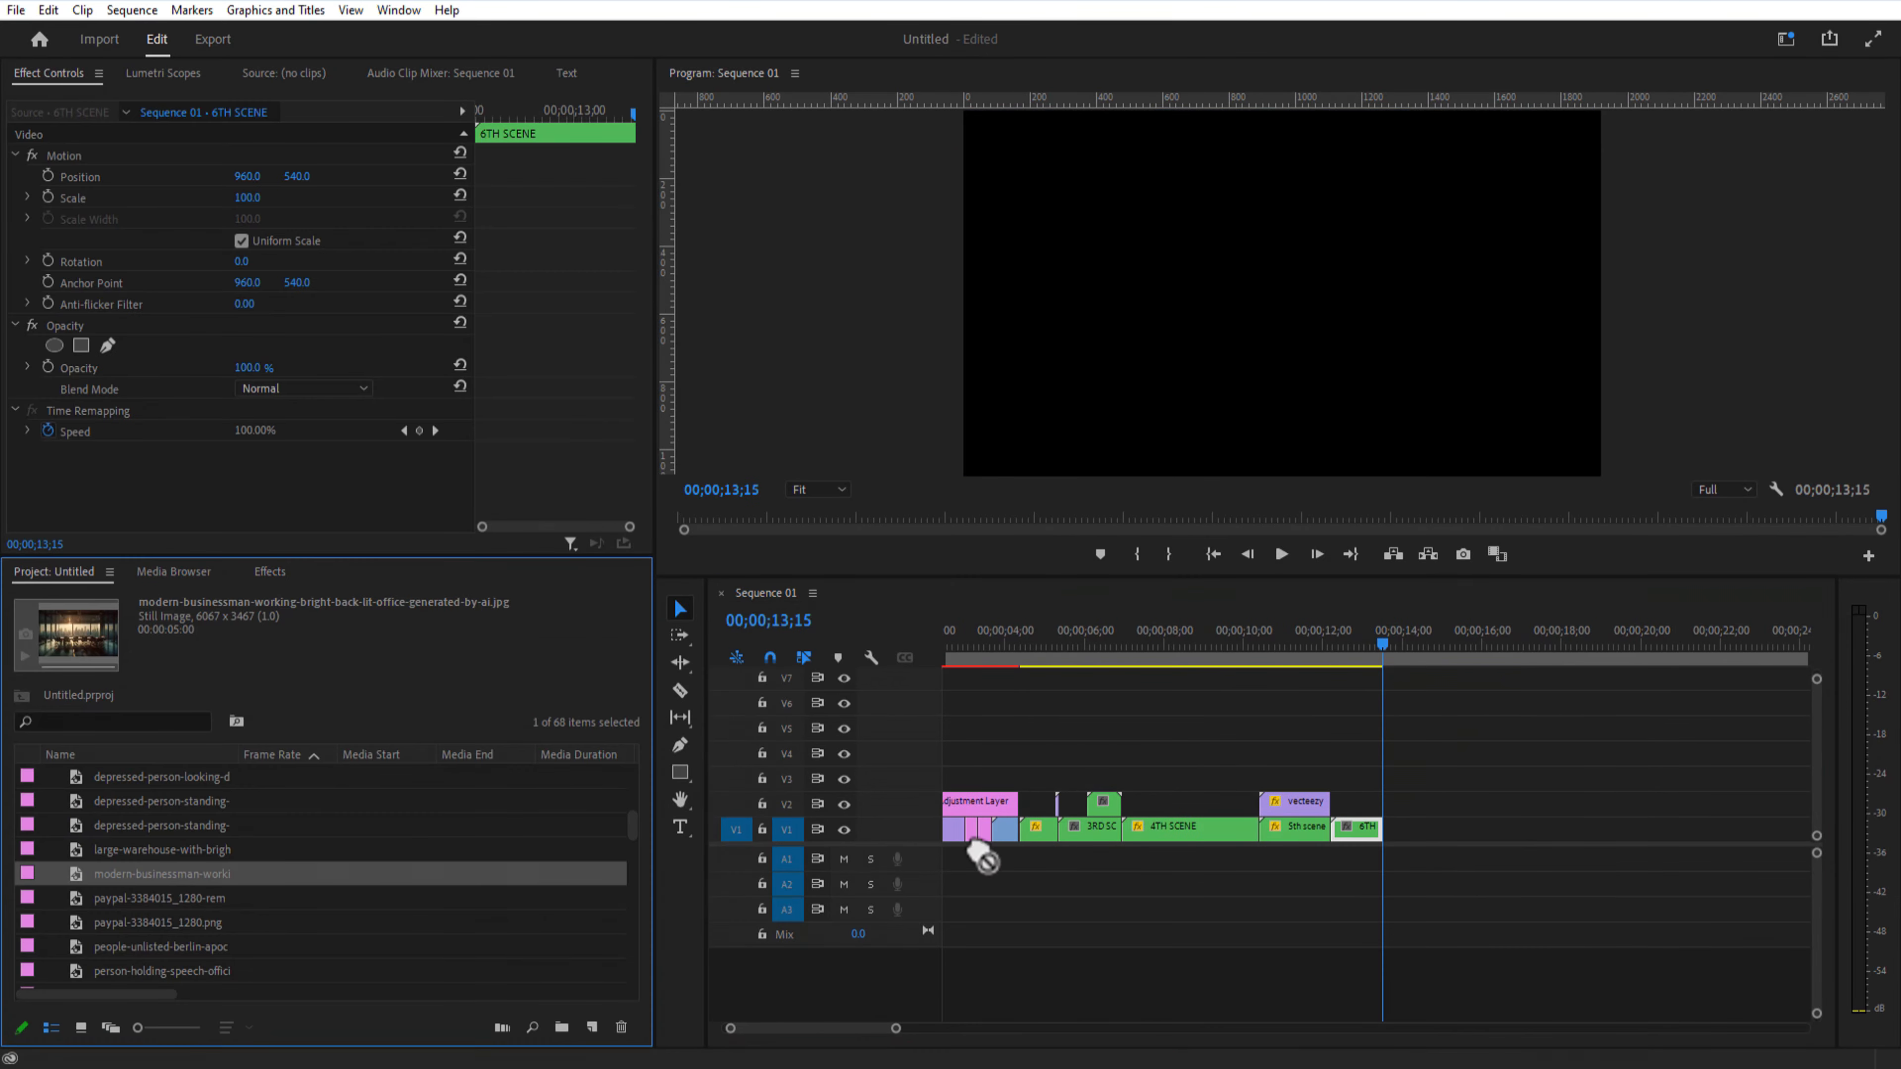
{"action": "left_click_drag", "start_coordinate": [980, 854], "coordinate": [1431, 830]}
{"action": "left_click_drag", "start_coordinate": [128, 971], "coordinate": [1414, 805]}
{"action": "left_click_drag", "start_coordinate": [1422, 809], "coordinate": [1423, 806]}
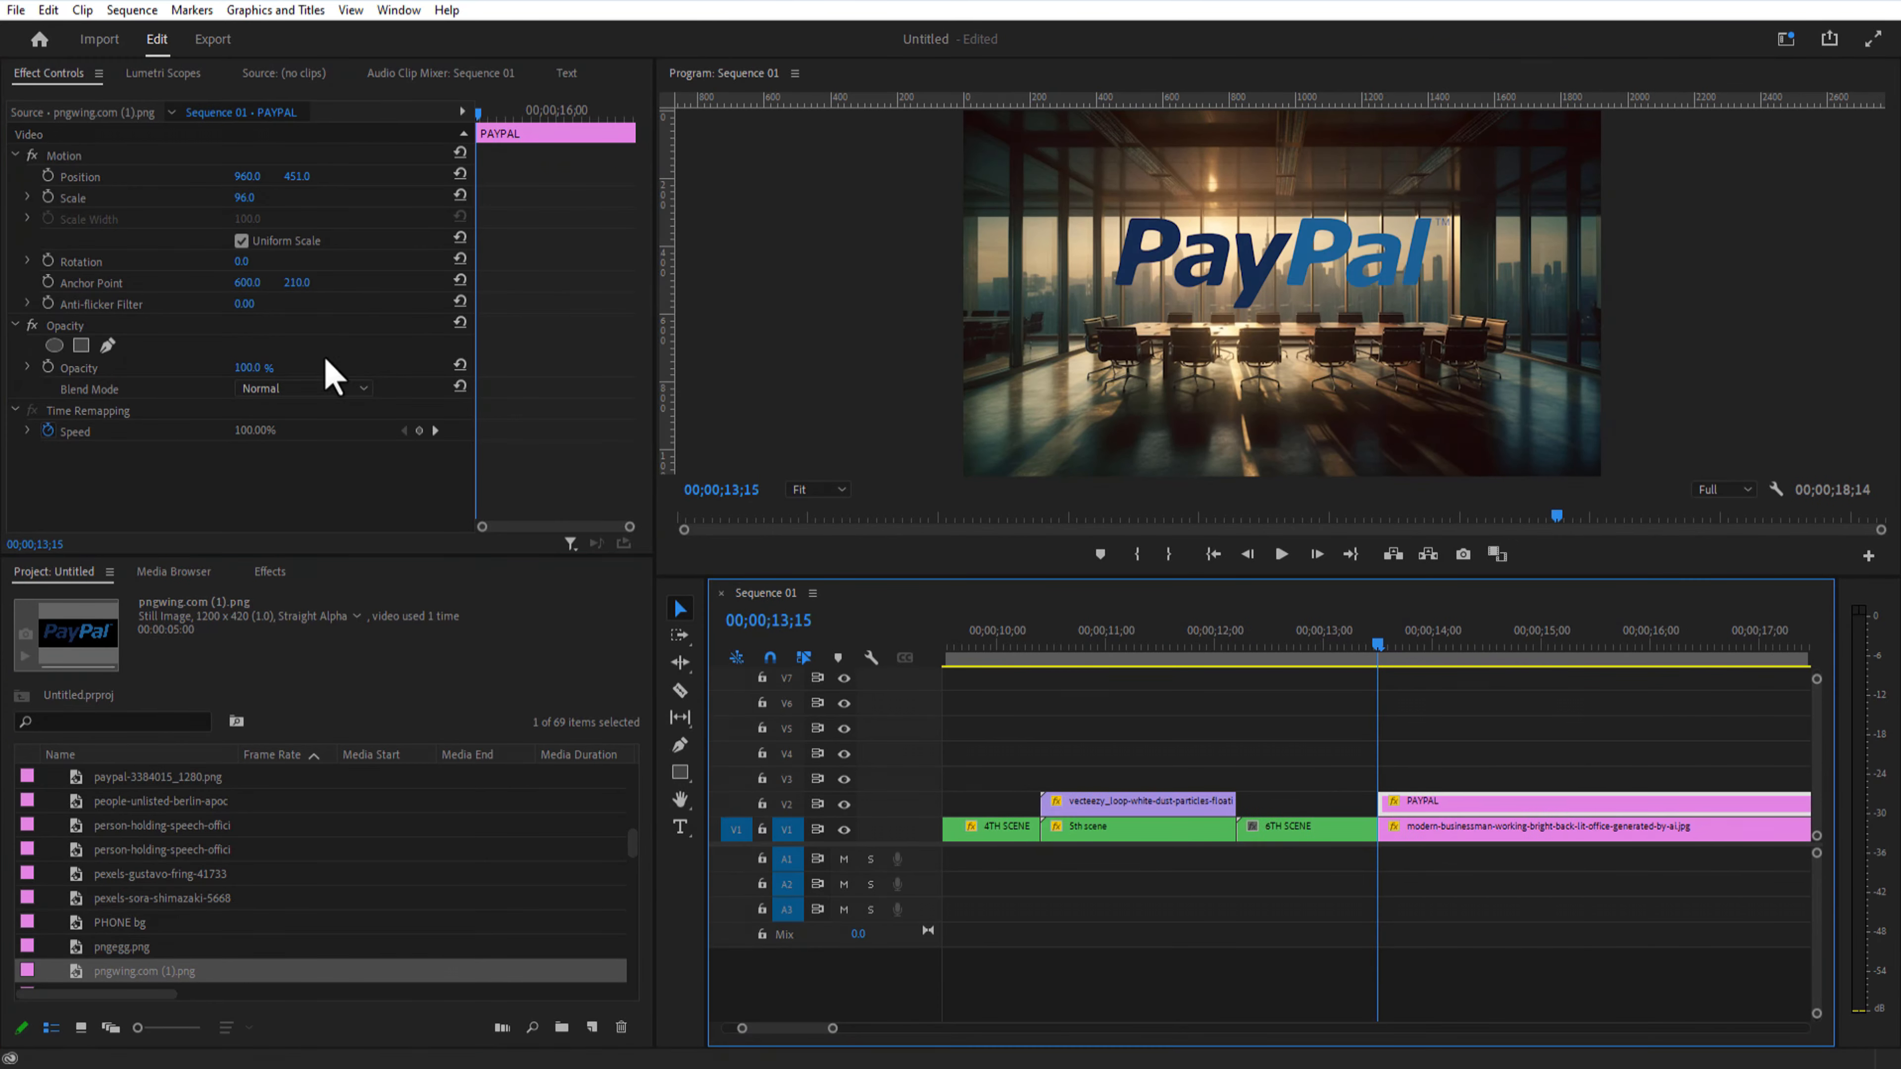
Step: Set the PAYPAL logo clip's blend mode to Hard Light
{"action": "left_click", "coordinate": [330, 389]}
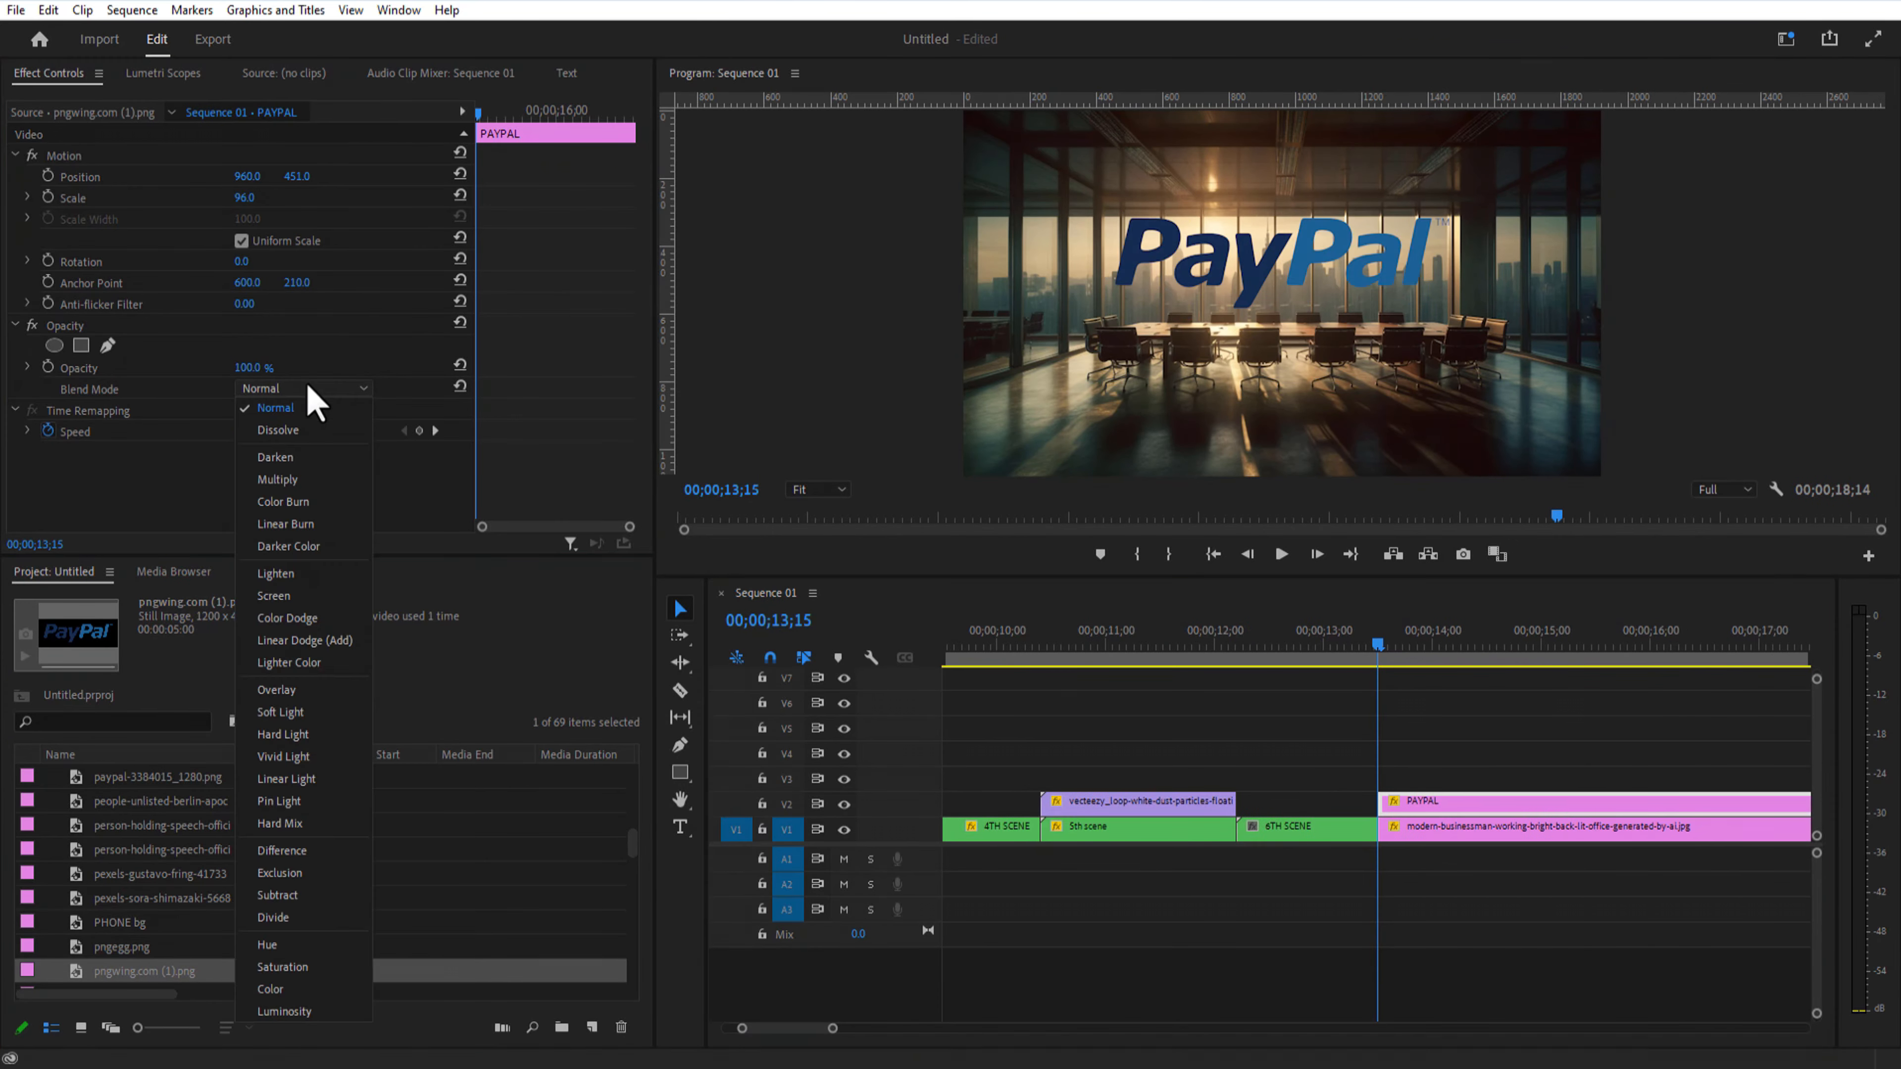
{"action": "left_click", "coordinate": [333, 727]}
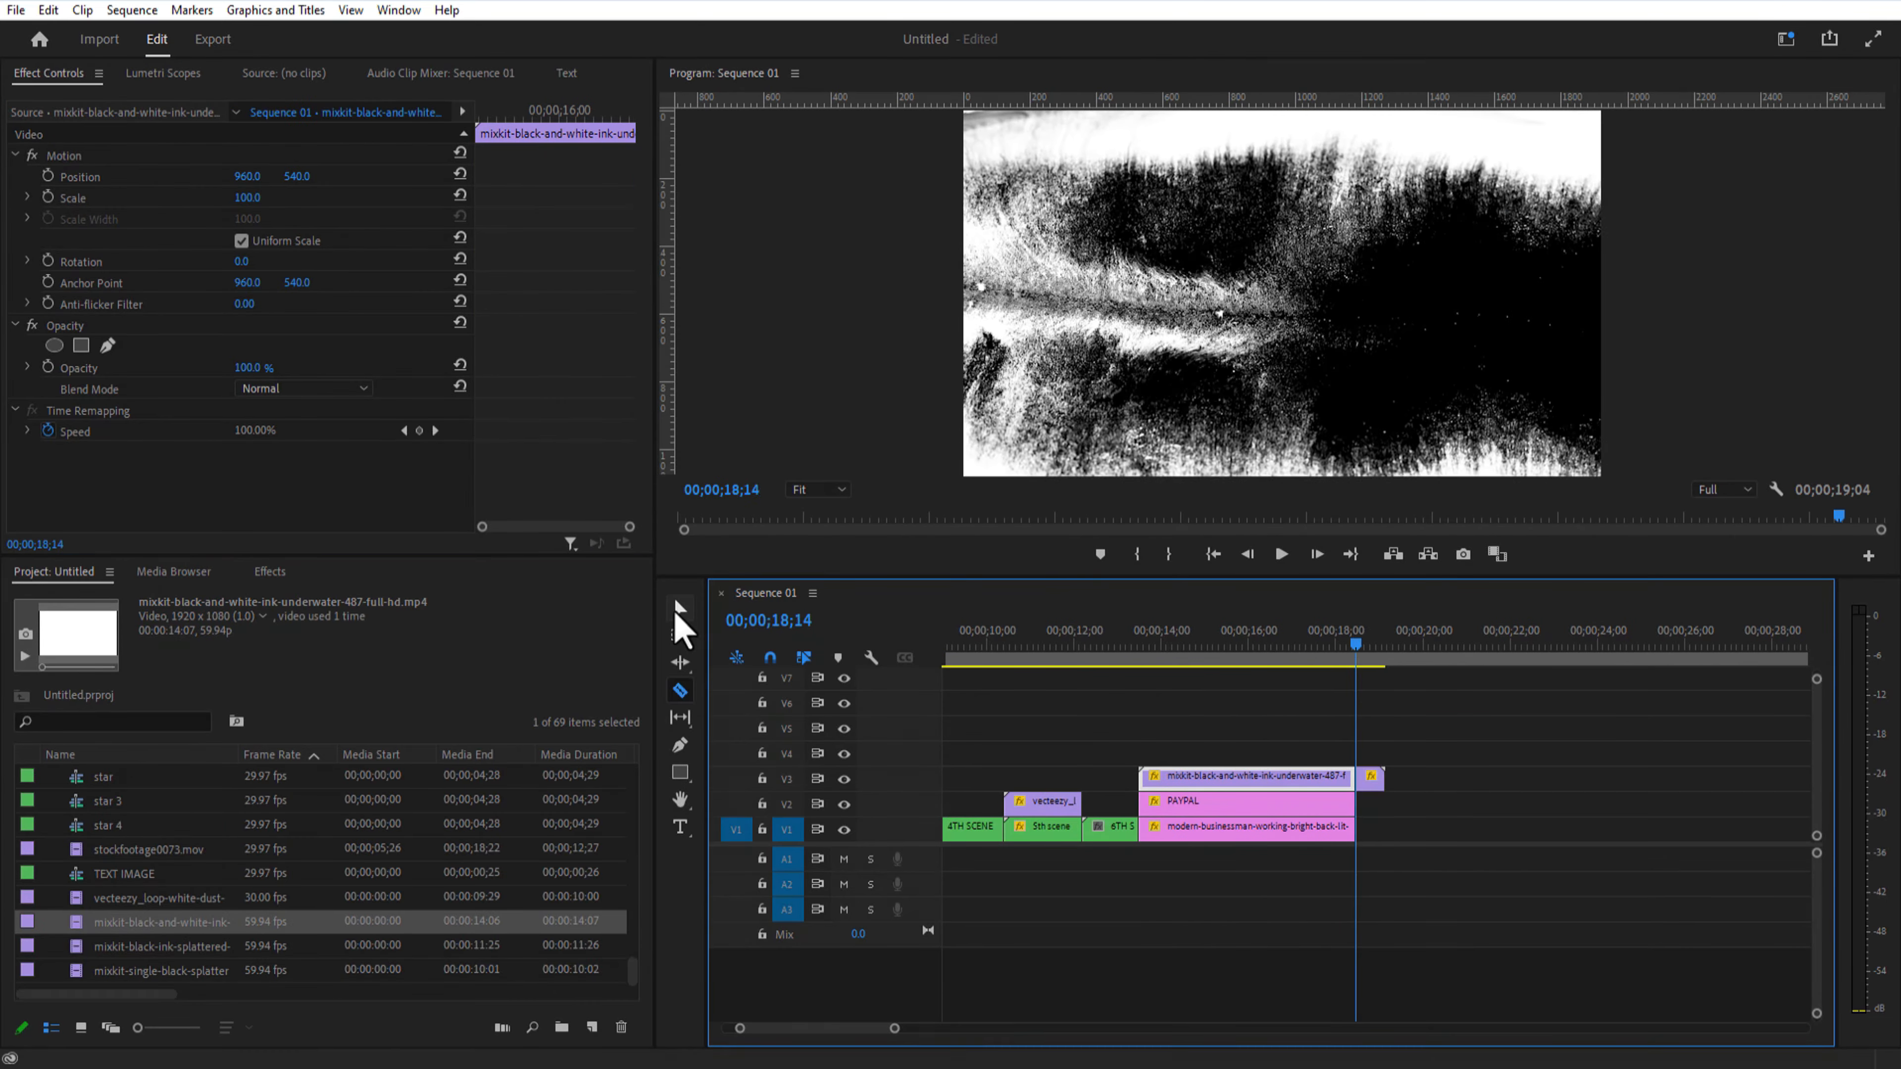
Step: Find the Tint effect and apply it to the black-and-white ink clip on V3
{"action": "left_click", "coordinate": [270, 571]}
{"action": "left_click", "coordinate": [111, 599]}
{"action": "type", "text": "TINT"}
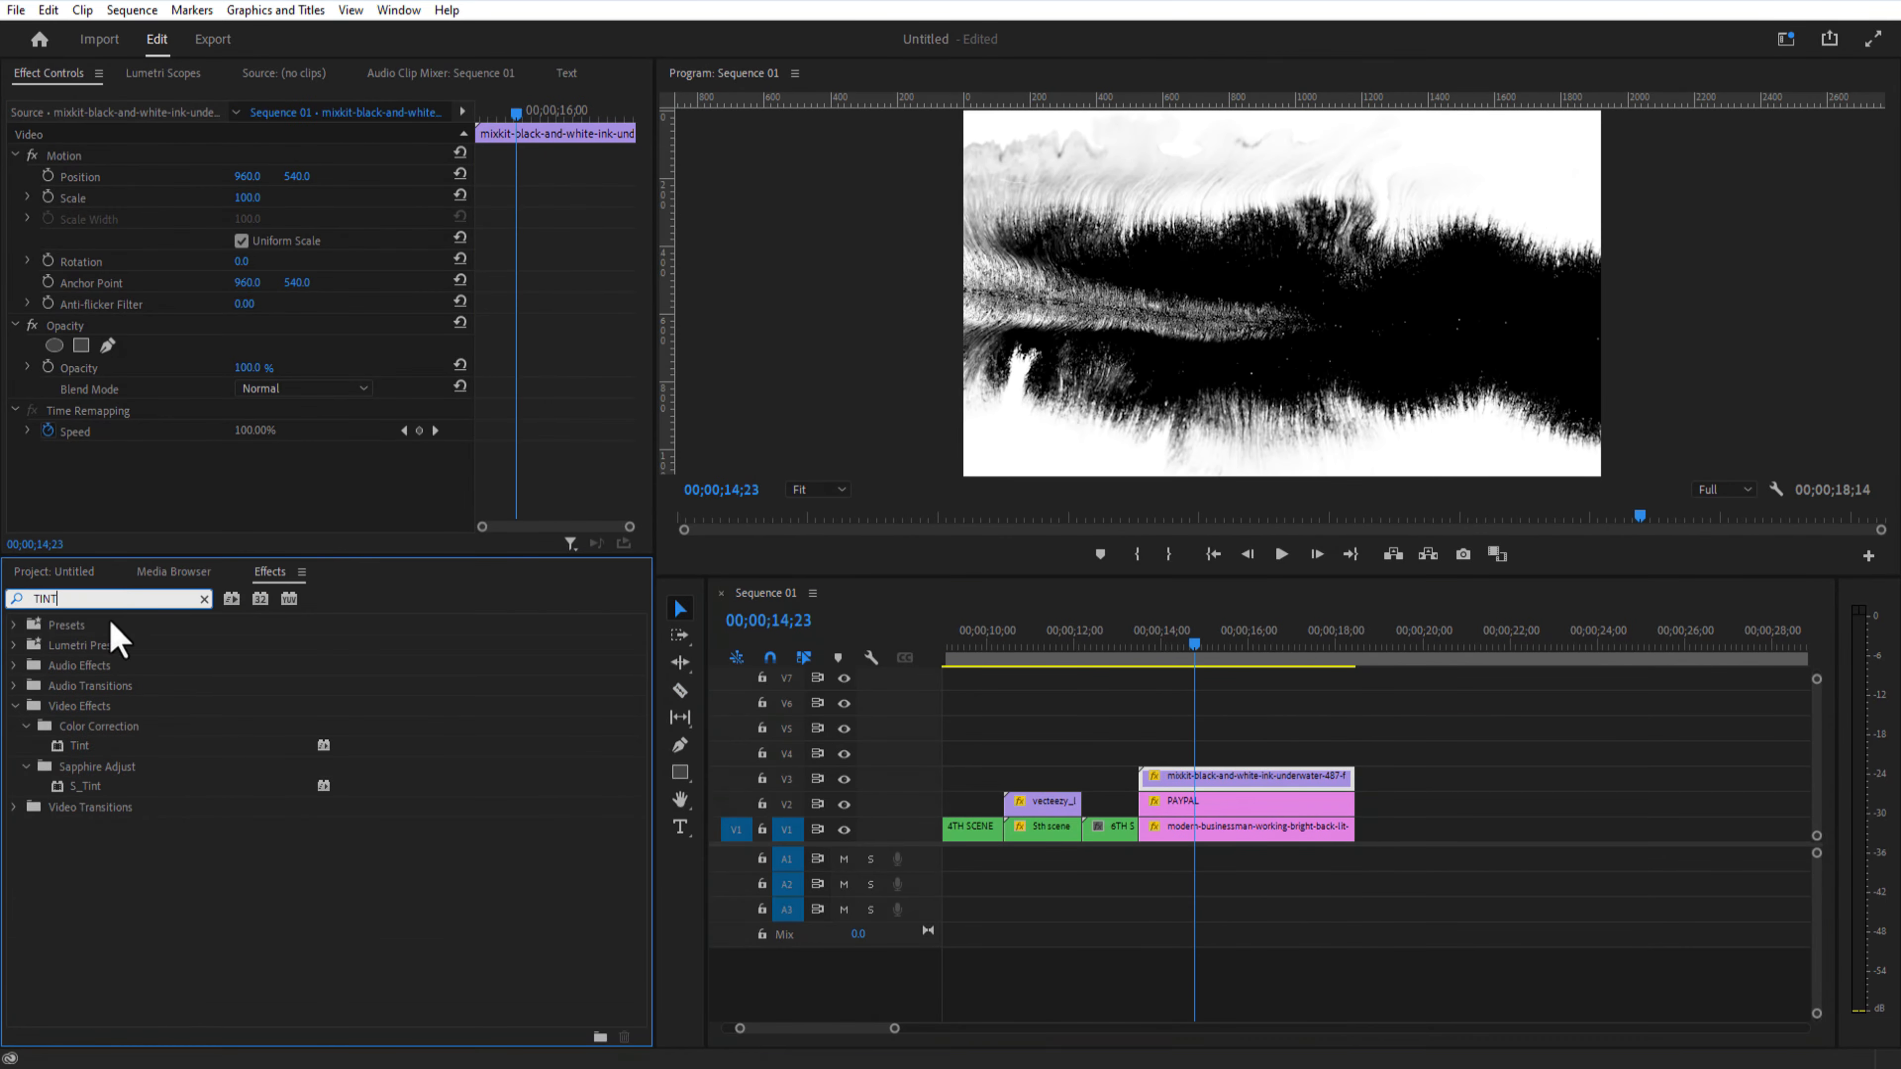
{"action": "left_click_drag", "start_coordinate": [105, 745], "coordinate": [857, 748]}
{"action": "left_click_drag", "start_coordinate": [1170, 779], "coordinate": [1170, 779]}
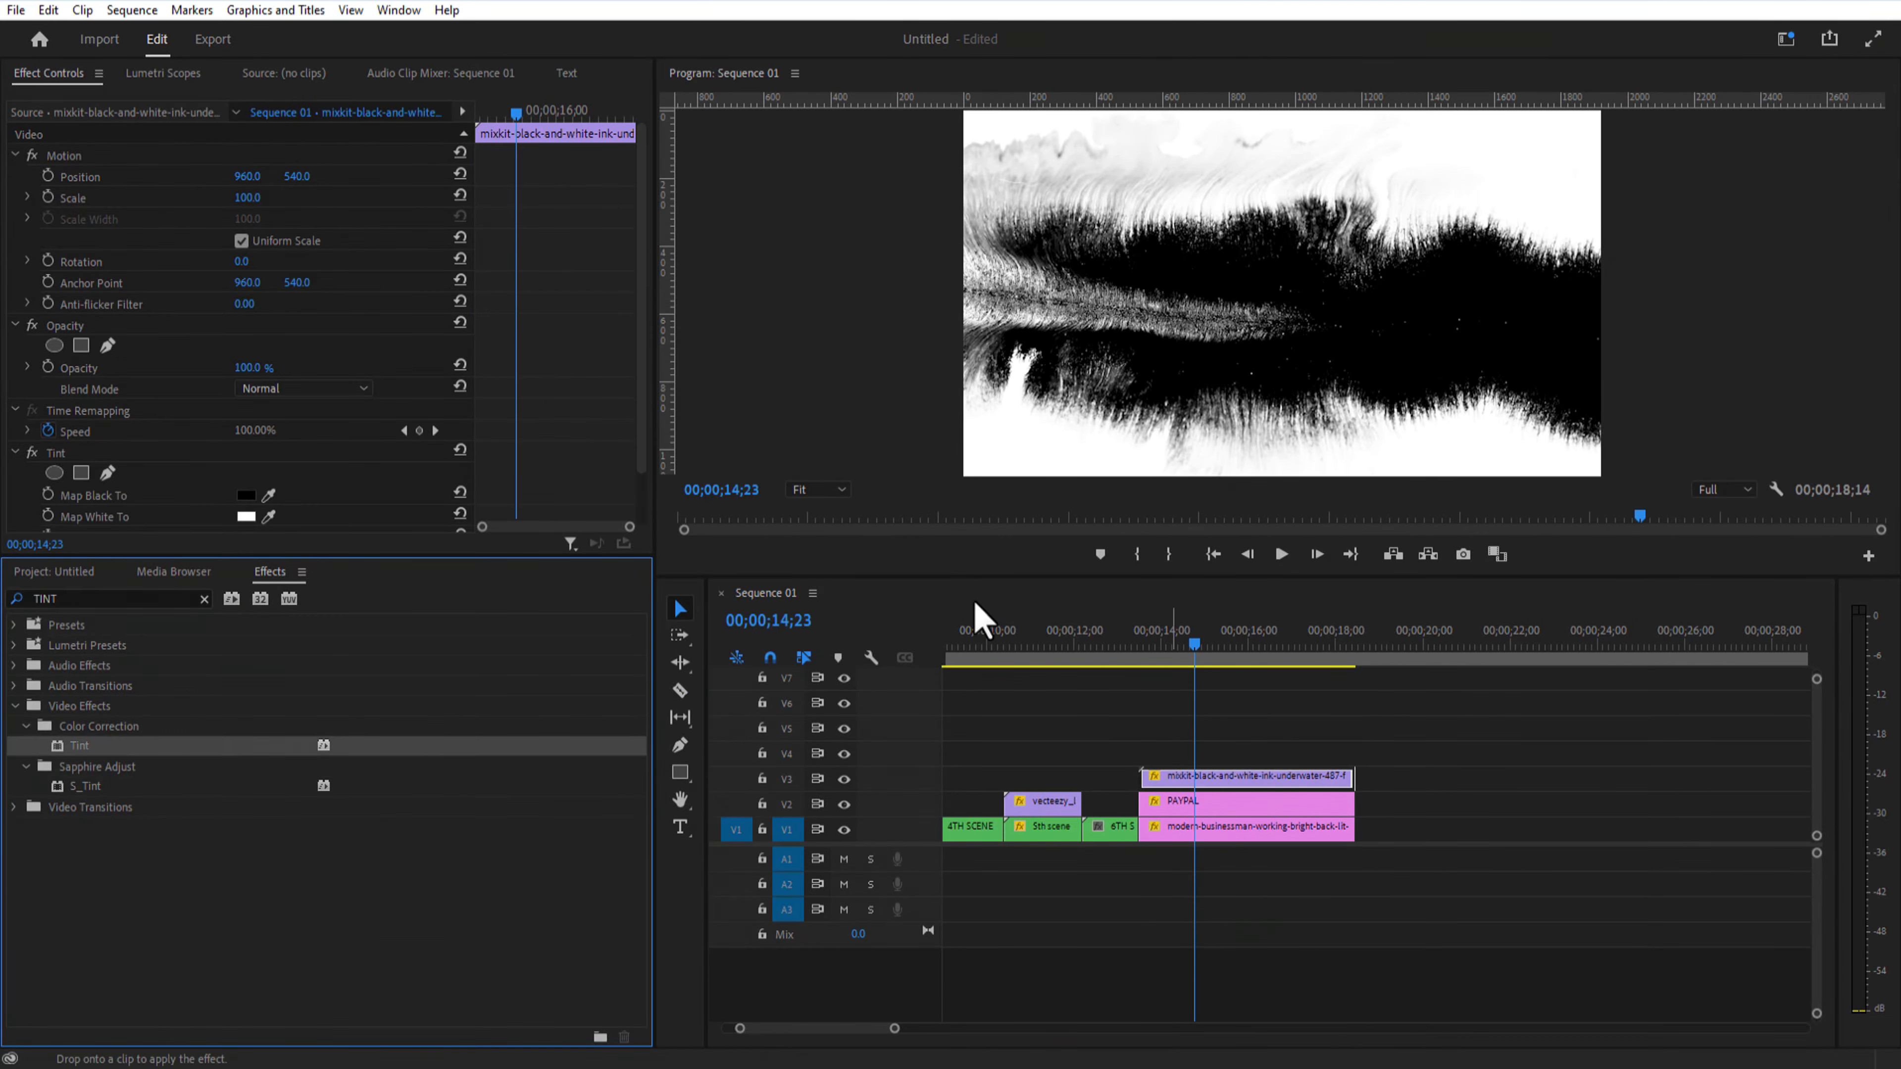
Step: Set the ink clip's Tint to map white to red and black to white
{"action": "scroll", "coordinate": [579, 444], "scroll_direction": "down", "scroll_amount": 2}
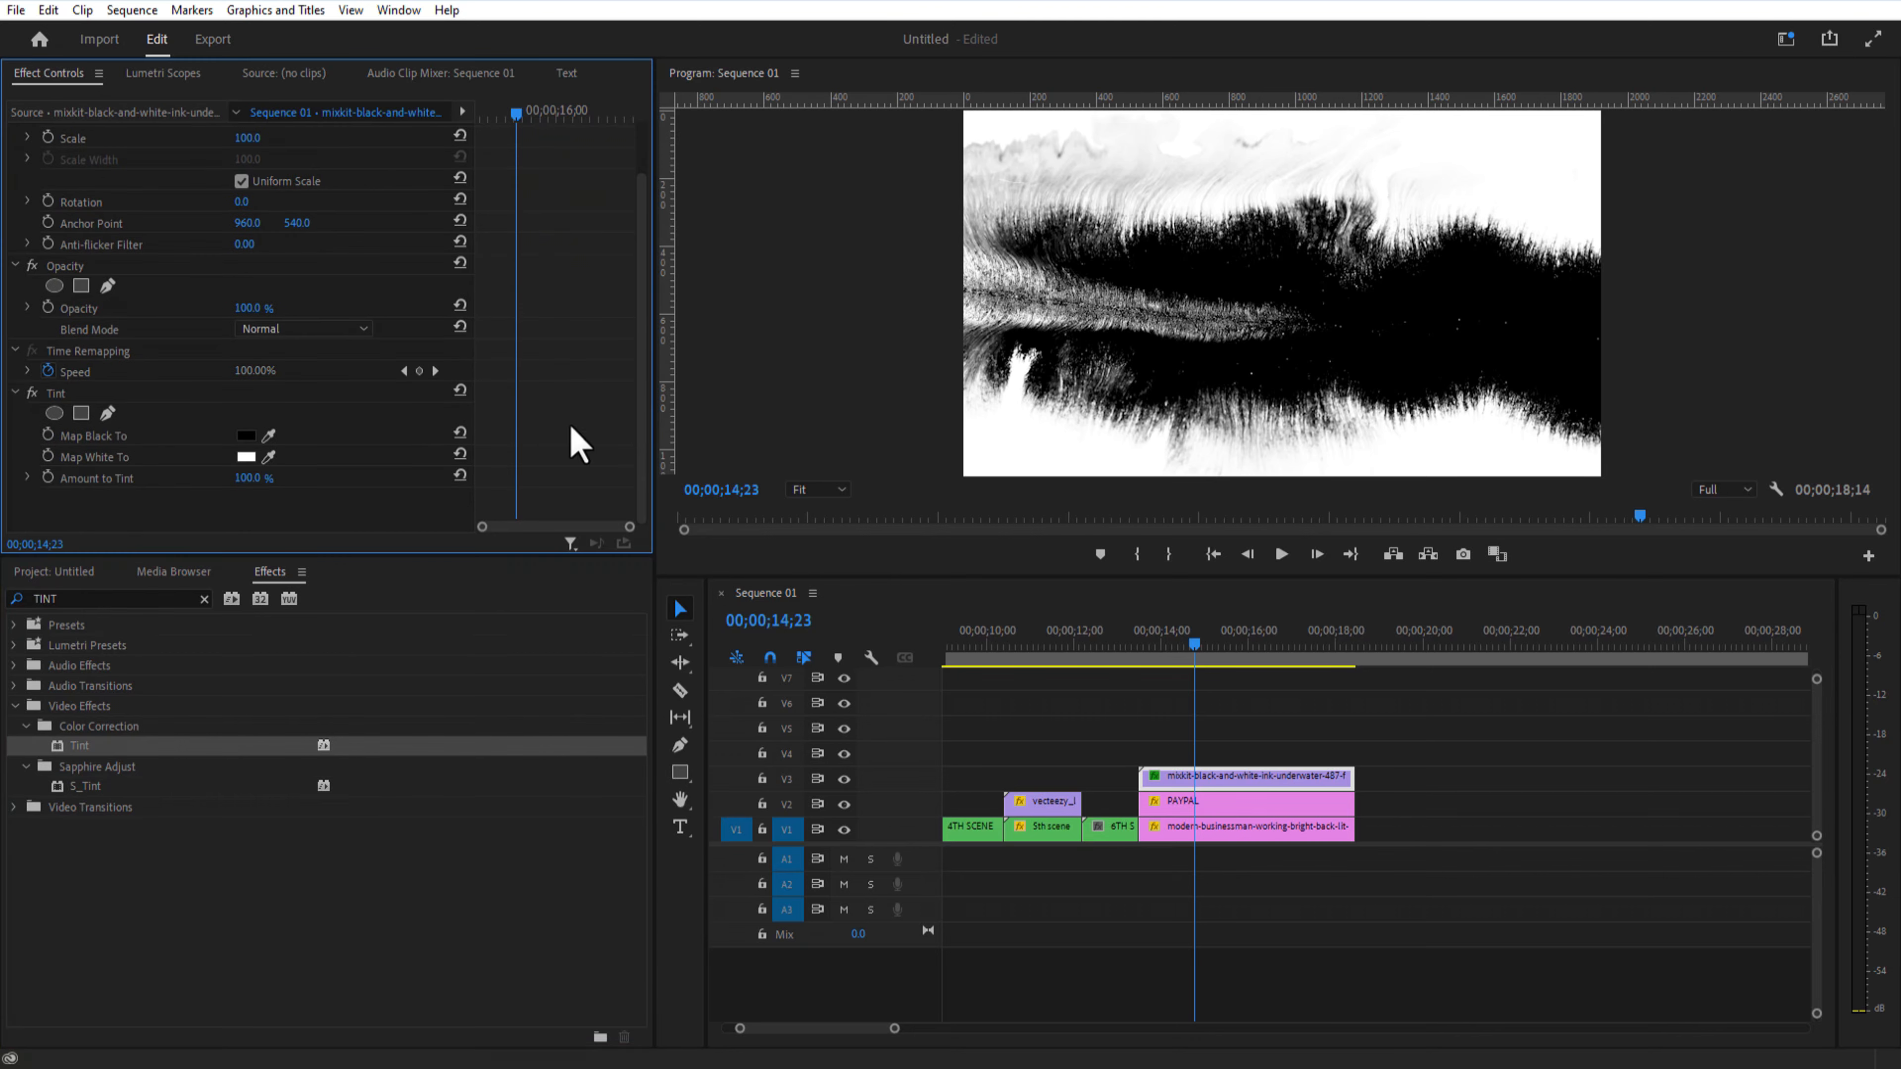
{"action": "left_click", "coordinate": [244, 458]}
{"action": "left_click", "coordinate": [961, 658]}
{"action": "left_click", "coordinate": [1149, 391]}
{"action": "left_click", "coordinate": [244, 437]}
{"action": "left_click", "coordinate": [722, 661]}
{"action": "left_click", "coordinate": [1150, 392]}
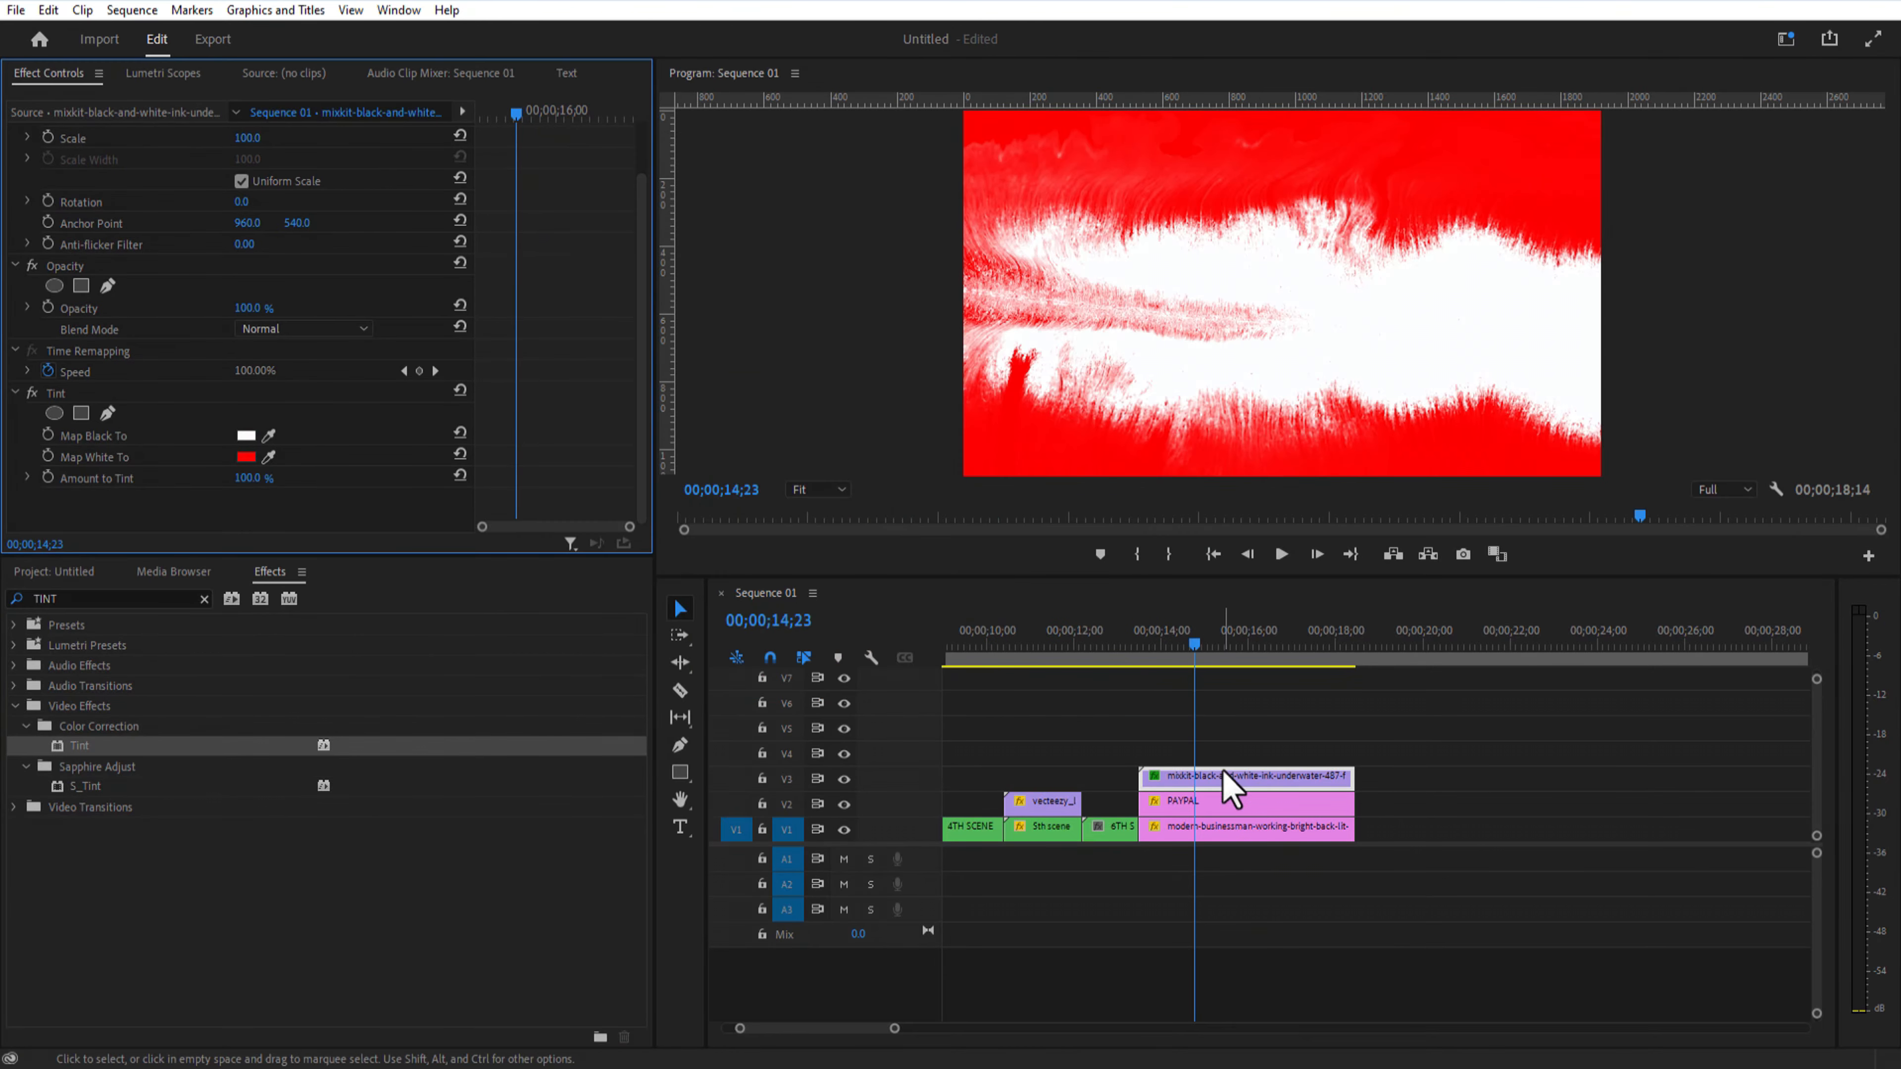
Step: Find the Track Matte Key effect and apply it to the tinted ink clip
{"action": "left_click", "coordinate": [1207, 777]}
{"action": "left_click", "coordinate": [101, 612]}
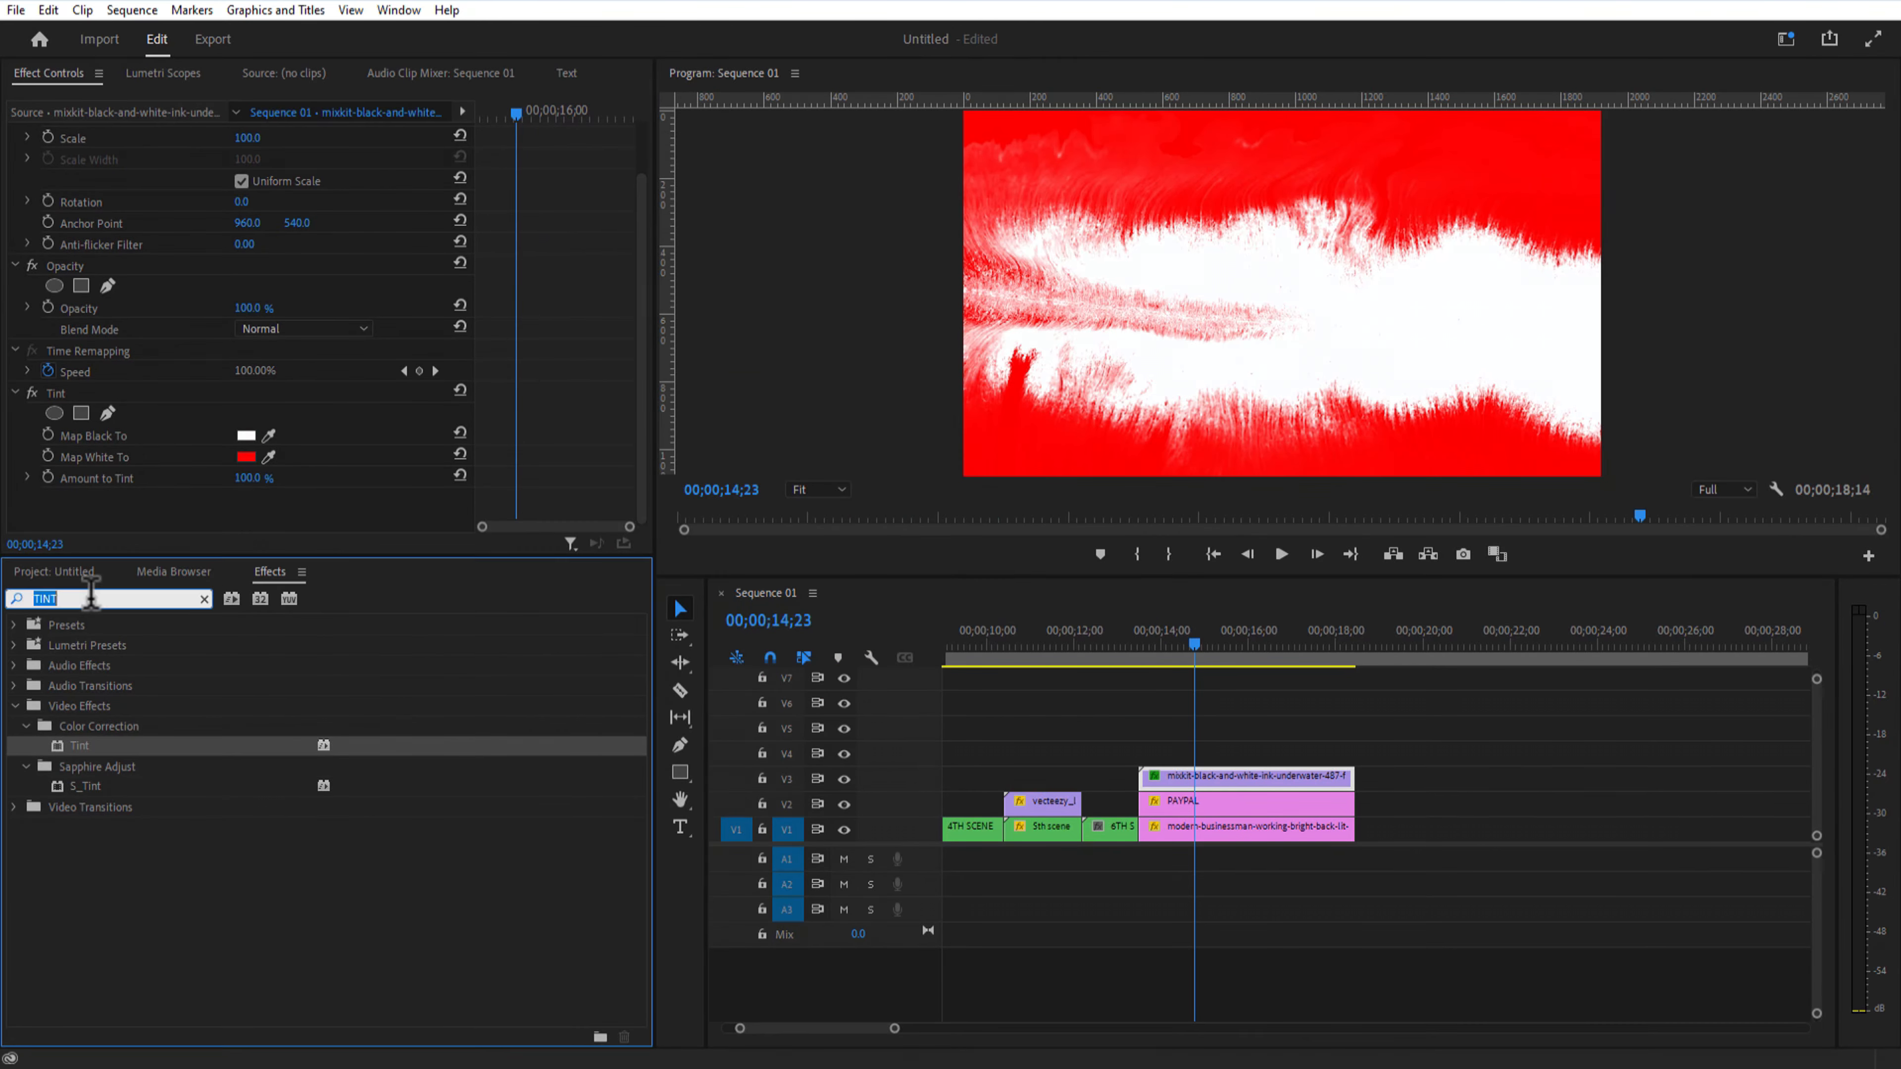
{"action": "key", "text": "BackSpace"}
{"action": "type", "text": "TRACK"}
{"action": "left_click_drag", "start_coordinate": [110, 745], "coordinate": [1206, 777]}
Step: Swap the tracks so PAYPAL sits on V3 above the ink clip, and set the ink's Track Matte Key matte to Video 3
{"action": "left_click_drag", "start_coordinate": [1206, 801], "coordinate": [1207, 752]}
{"action": "mouse_move", "coordinate": [1207, 777]}
{"action": "left_mouse_down"}
{"action": "mouse_move", "coordinate": [1207, 801]}
{"action": "mouse_move", "coordinate": [1211, 780]}
{"action": "left_mouse_up"}
{"action": "left_click", "coordinate": [1206, 801]}
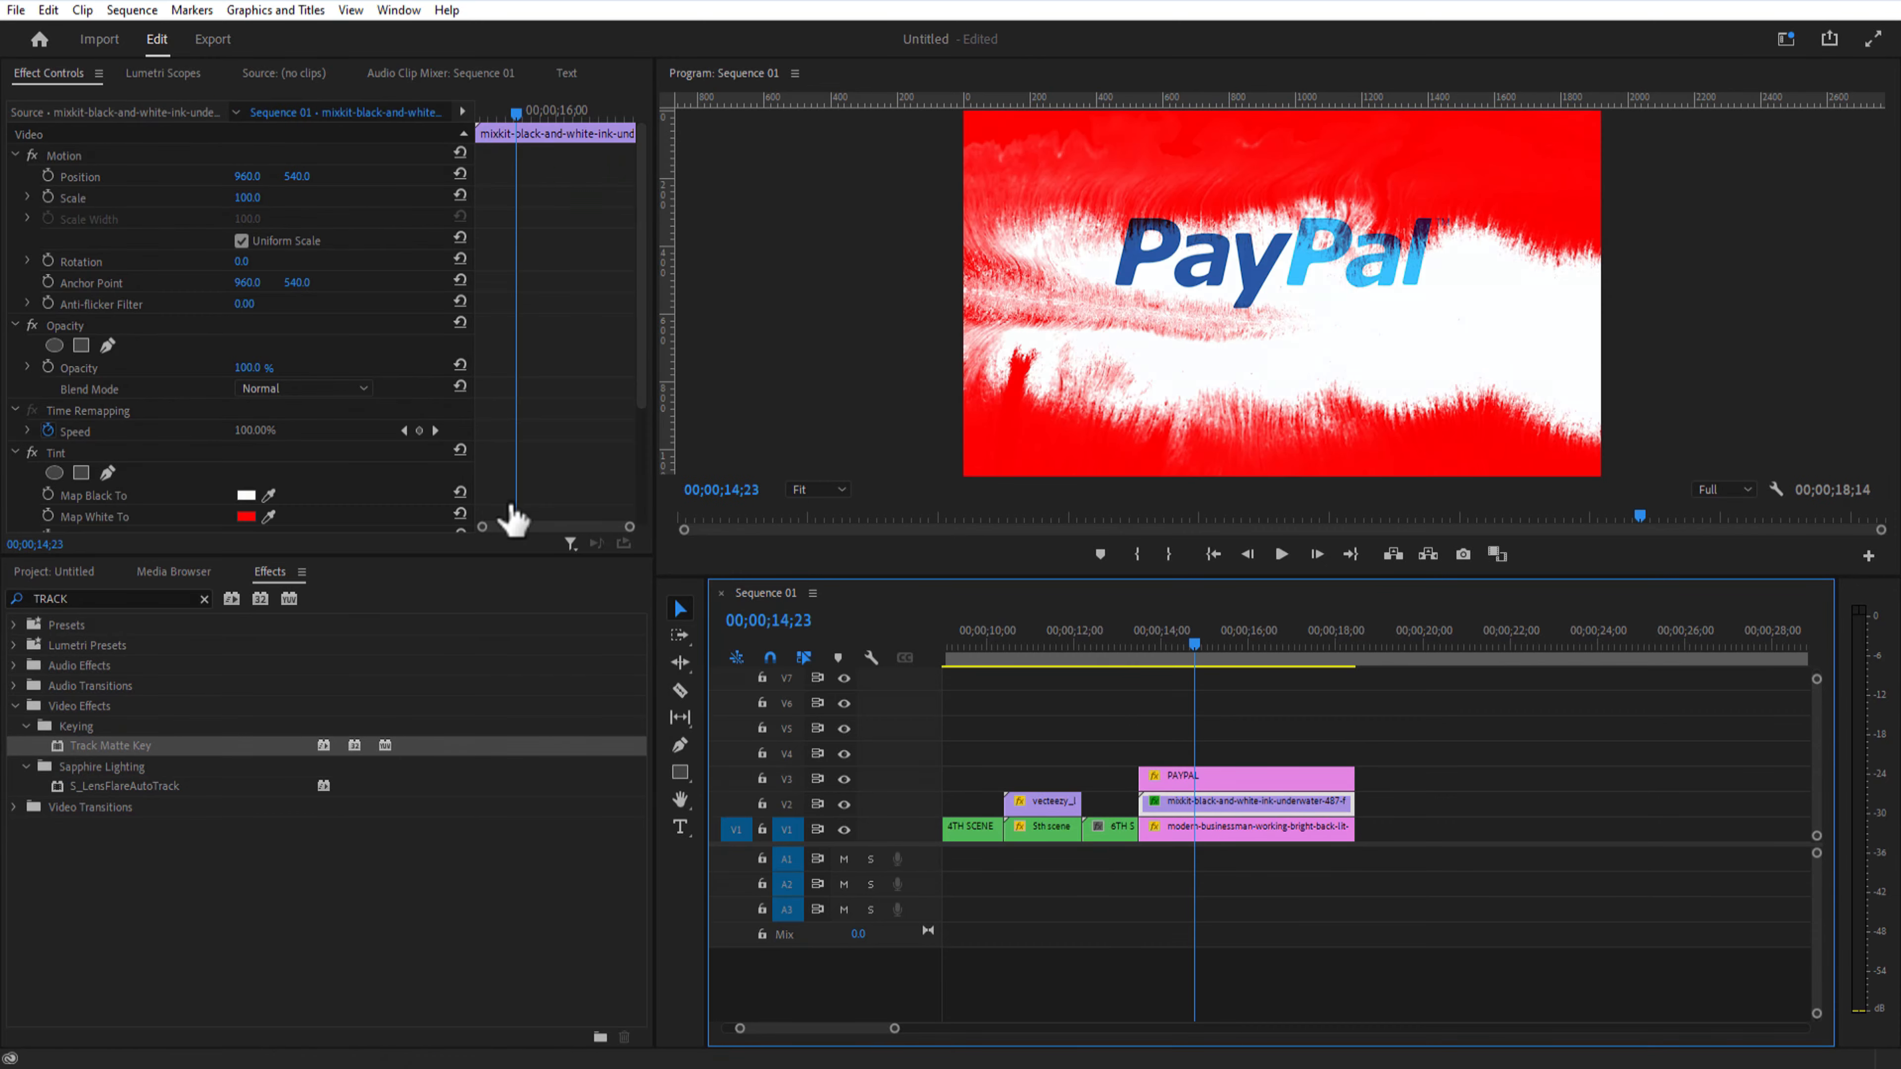
{"action": "scroll", "coordinate": [513, 519], "scroll_direction": "down", "scroll_amount": 4}
{"action": "left_click", "coordinate": [276, 436]}
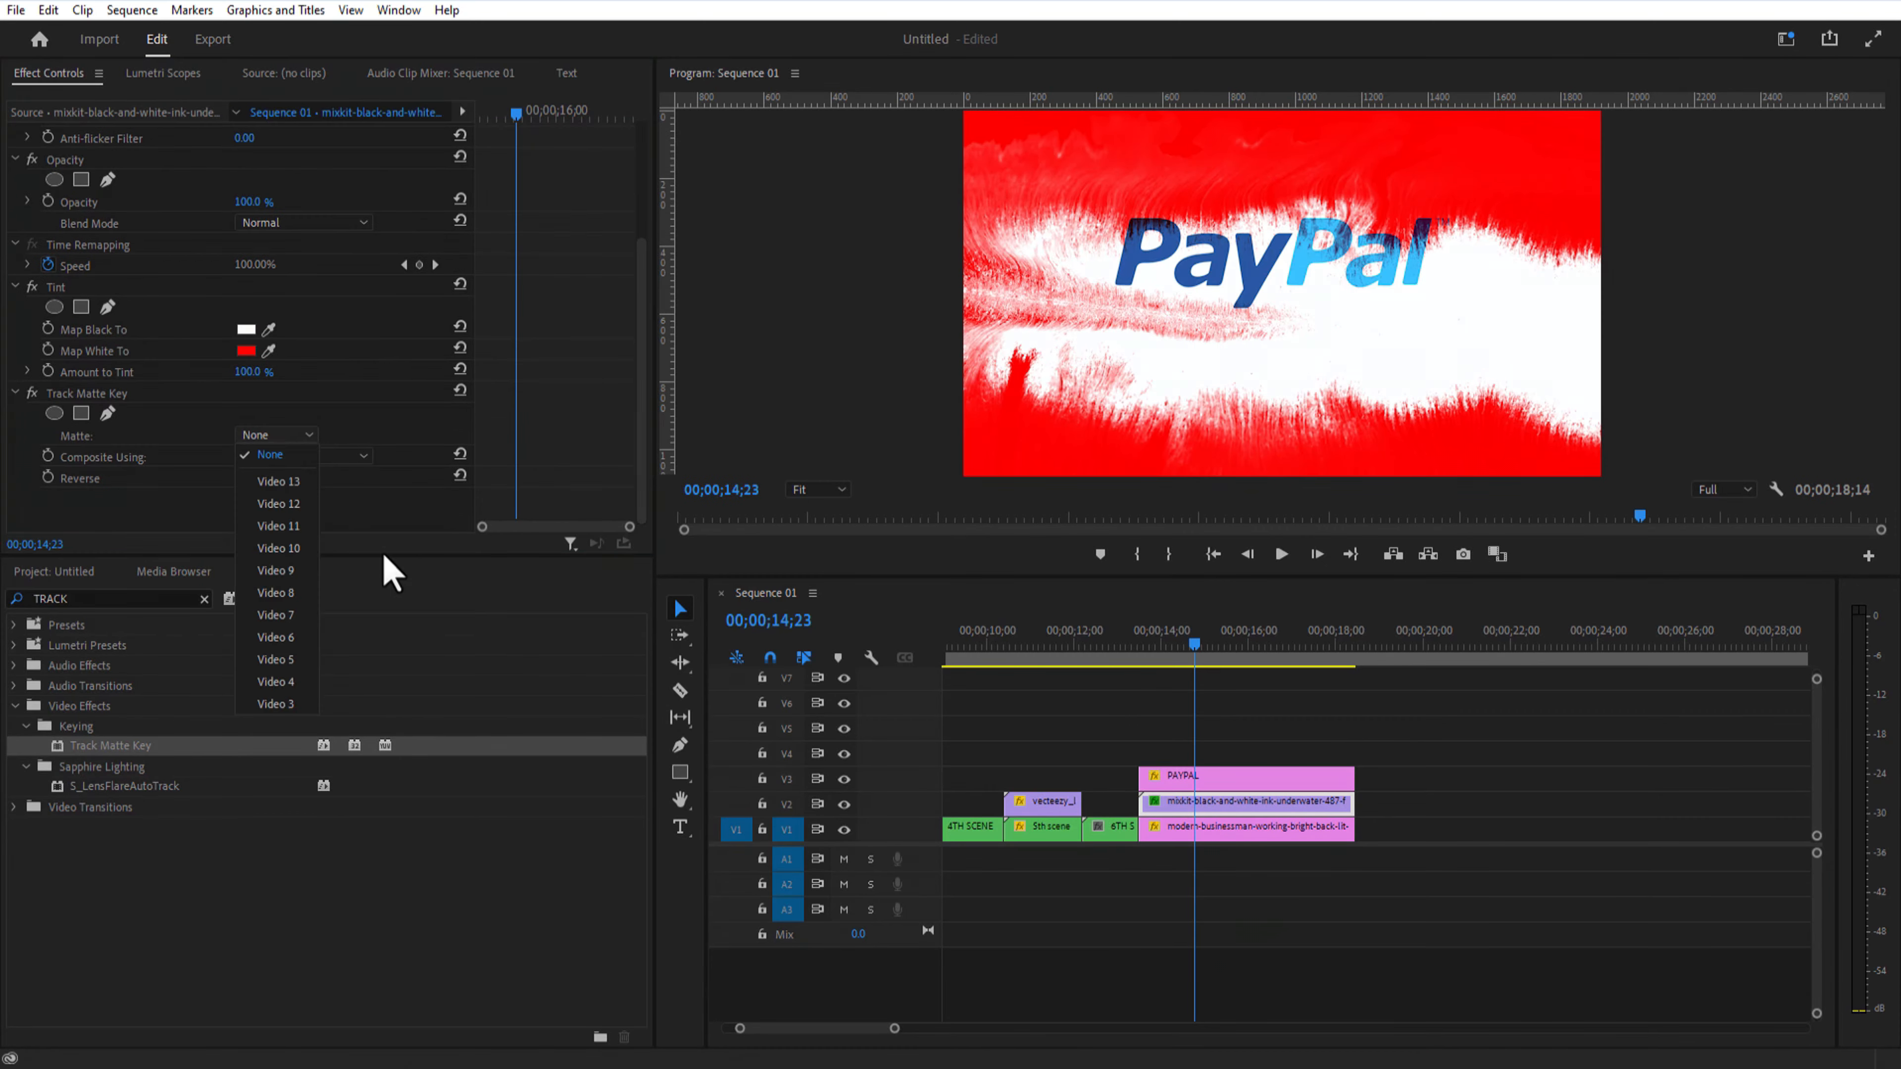
{"action": "left_click", "coordinate": [275, 704]}
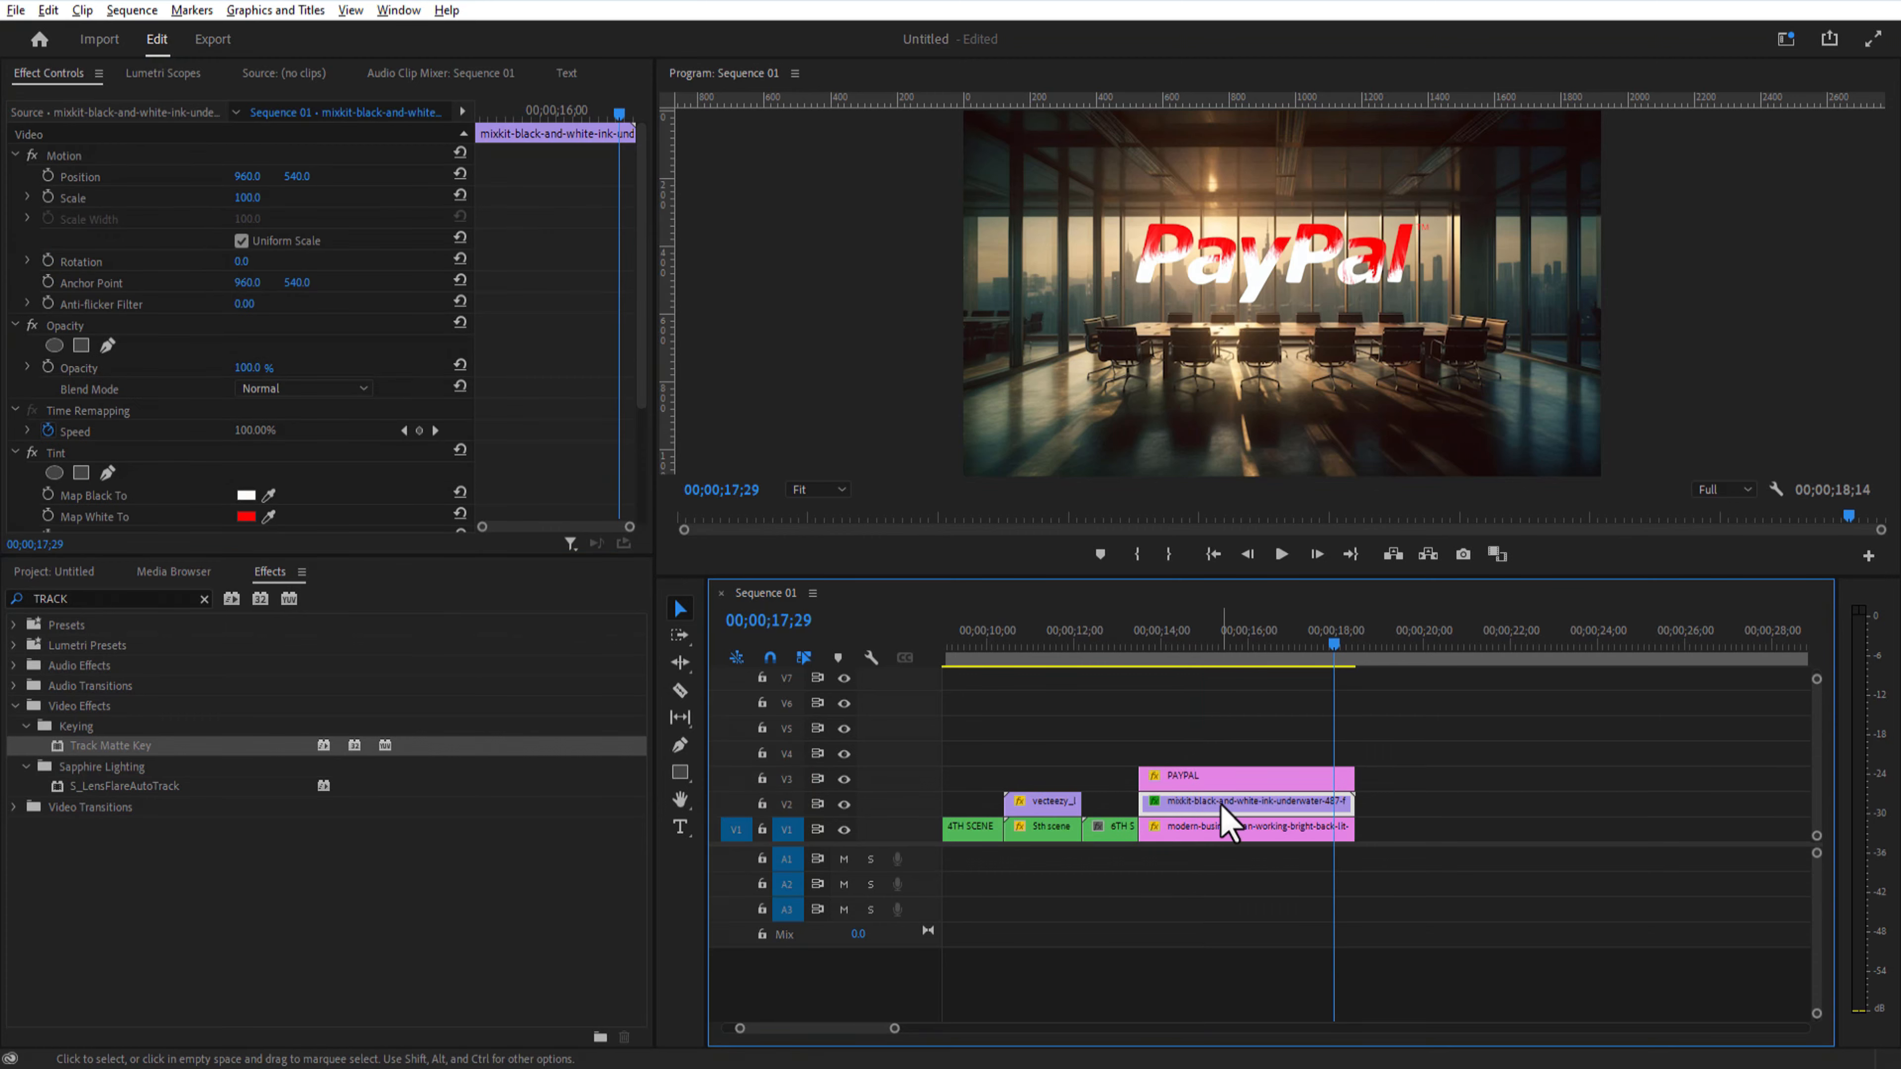
Step: Duplicate the ink clip onto V4 above PAYPAL, using the Screen blend mode and no Track Matte Key
{"action": "left_click_drag", "start_coordinate": [1223, 805], "coordinate": [1224, 756]}
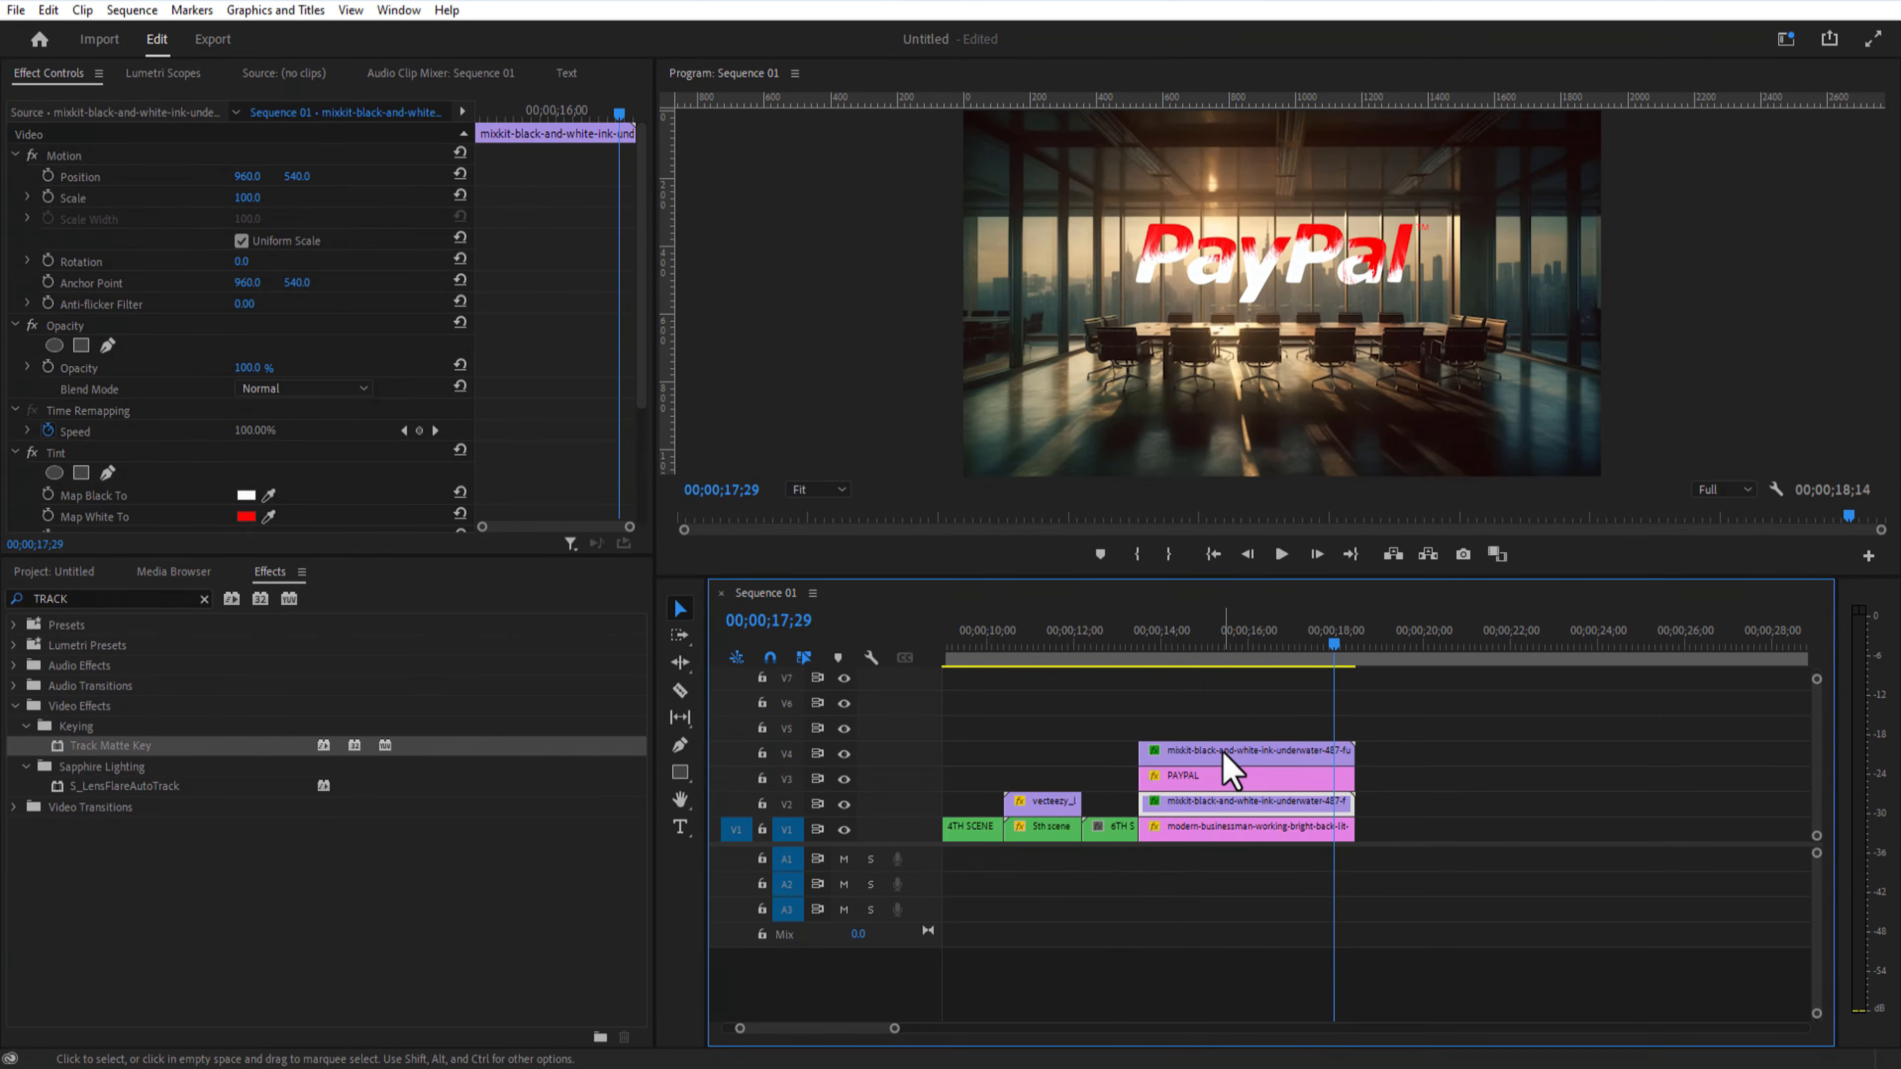
{"action": "left_click", "coordinate": [1230, 760]}
{"action": "scroll", "coordinate": [118, 412], "scroll_direction": "down", "scroll_amount": 3}
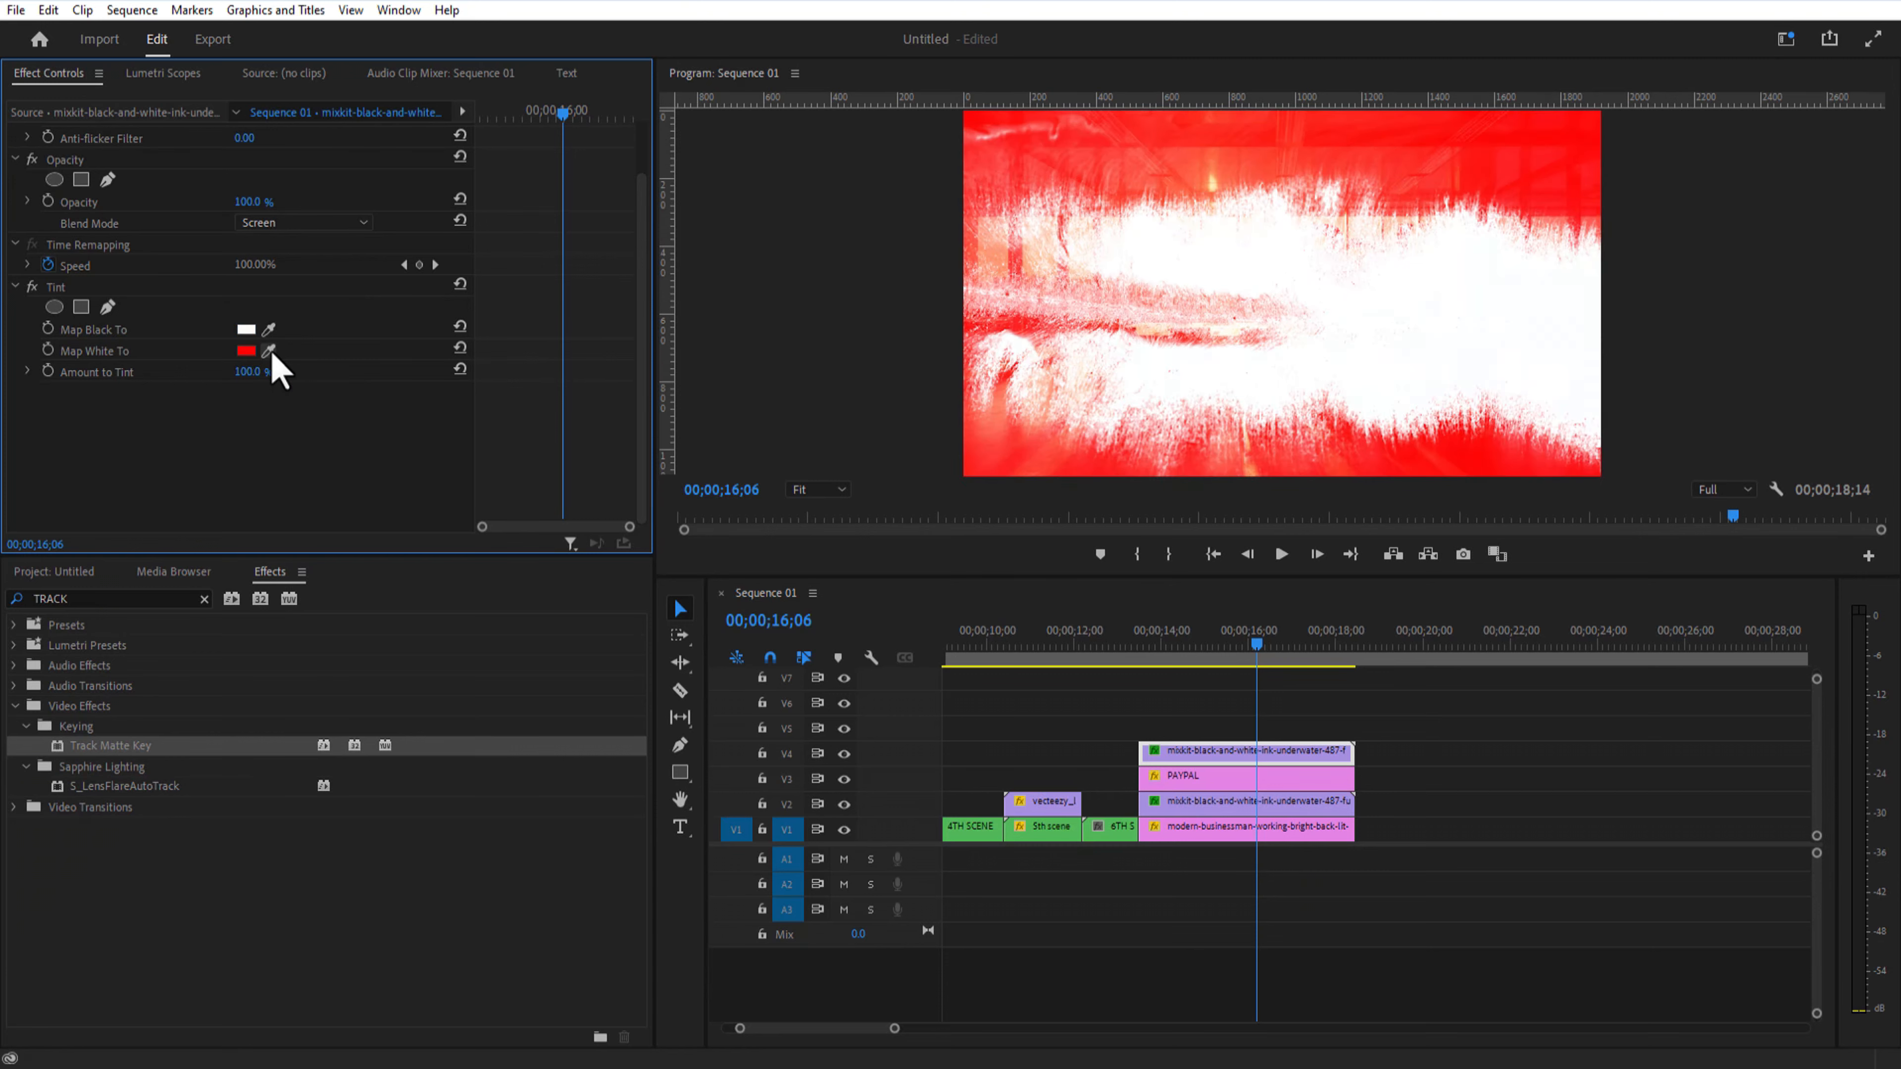
Step: Set Map Black To to black in the V4 ink copy's Tint effect, keeping red for white
{"action": "left_click_drag", "start_coordinate": [270, 330], "coordinate": [247, 349]}
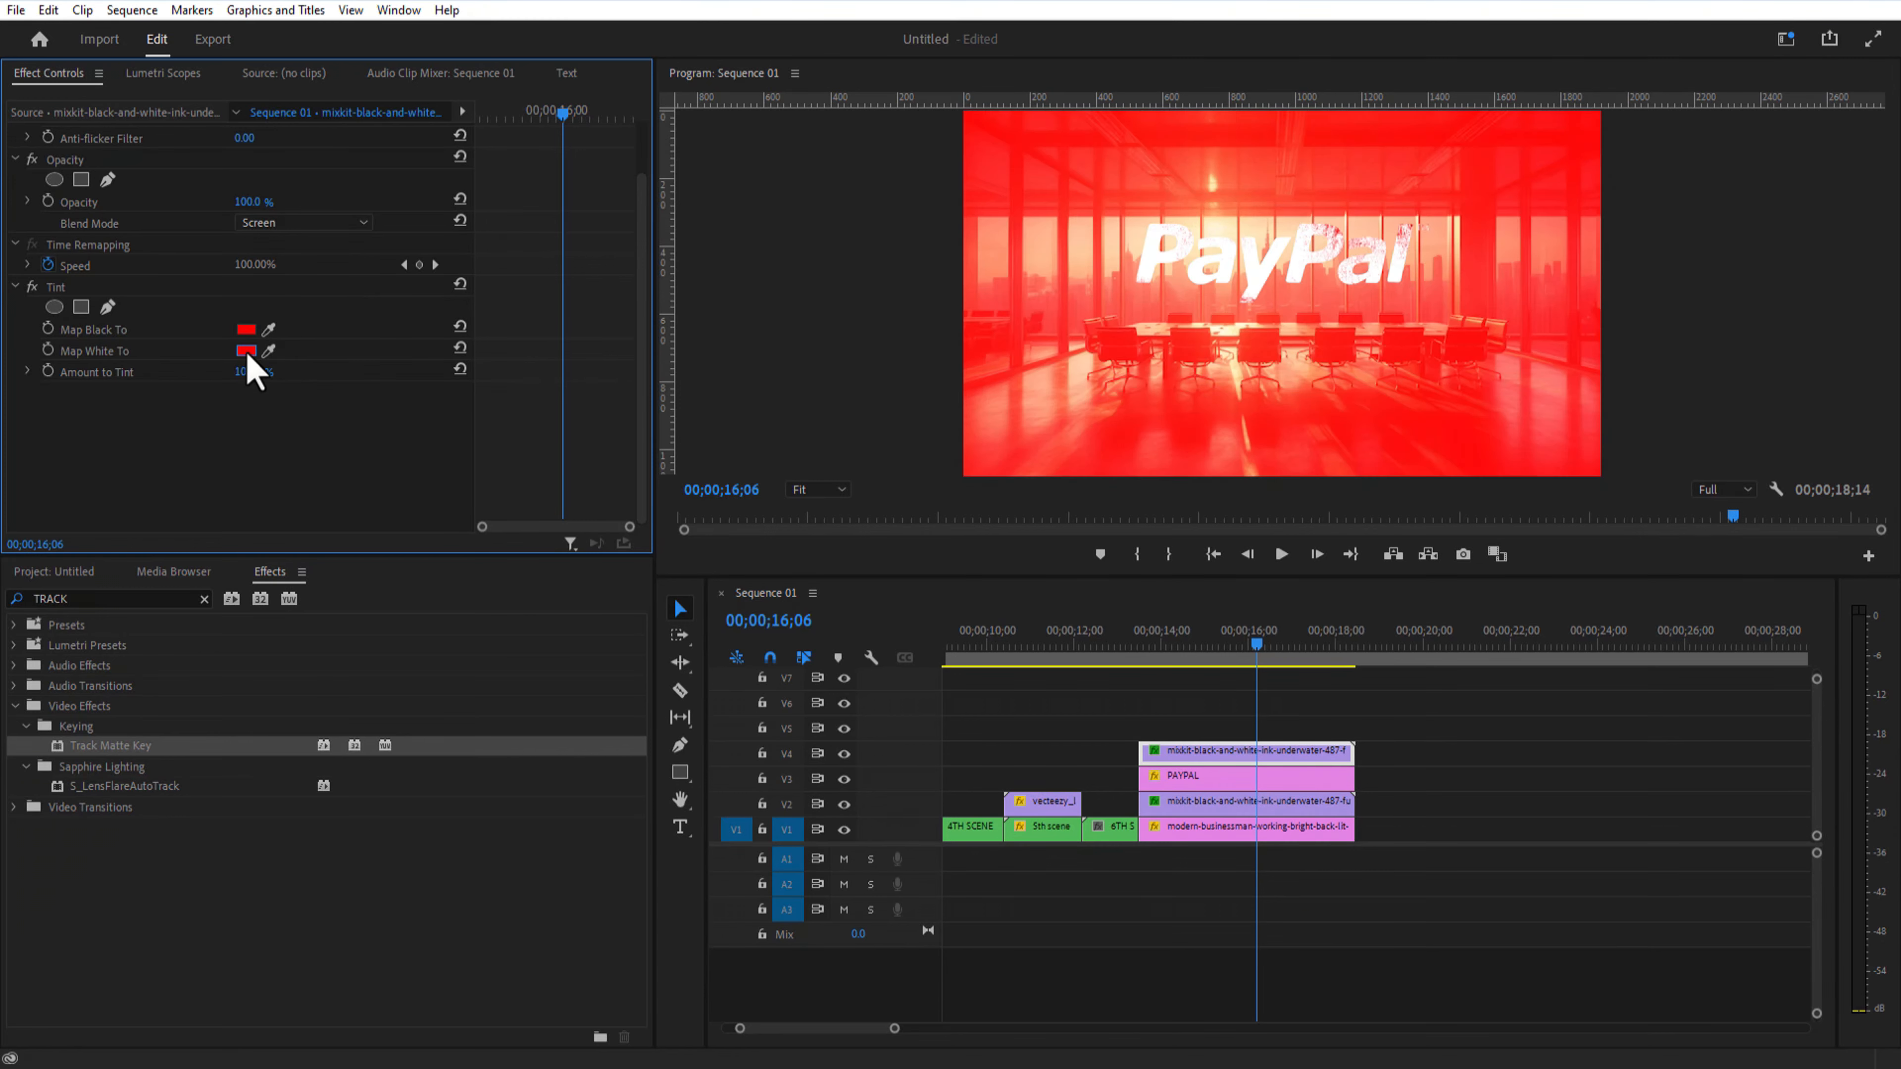
{"action": "left_click", "coordinate": [246, 330]}
{"action": "left_click", "coordinate": [1149, 391]}
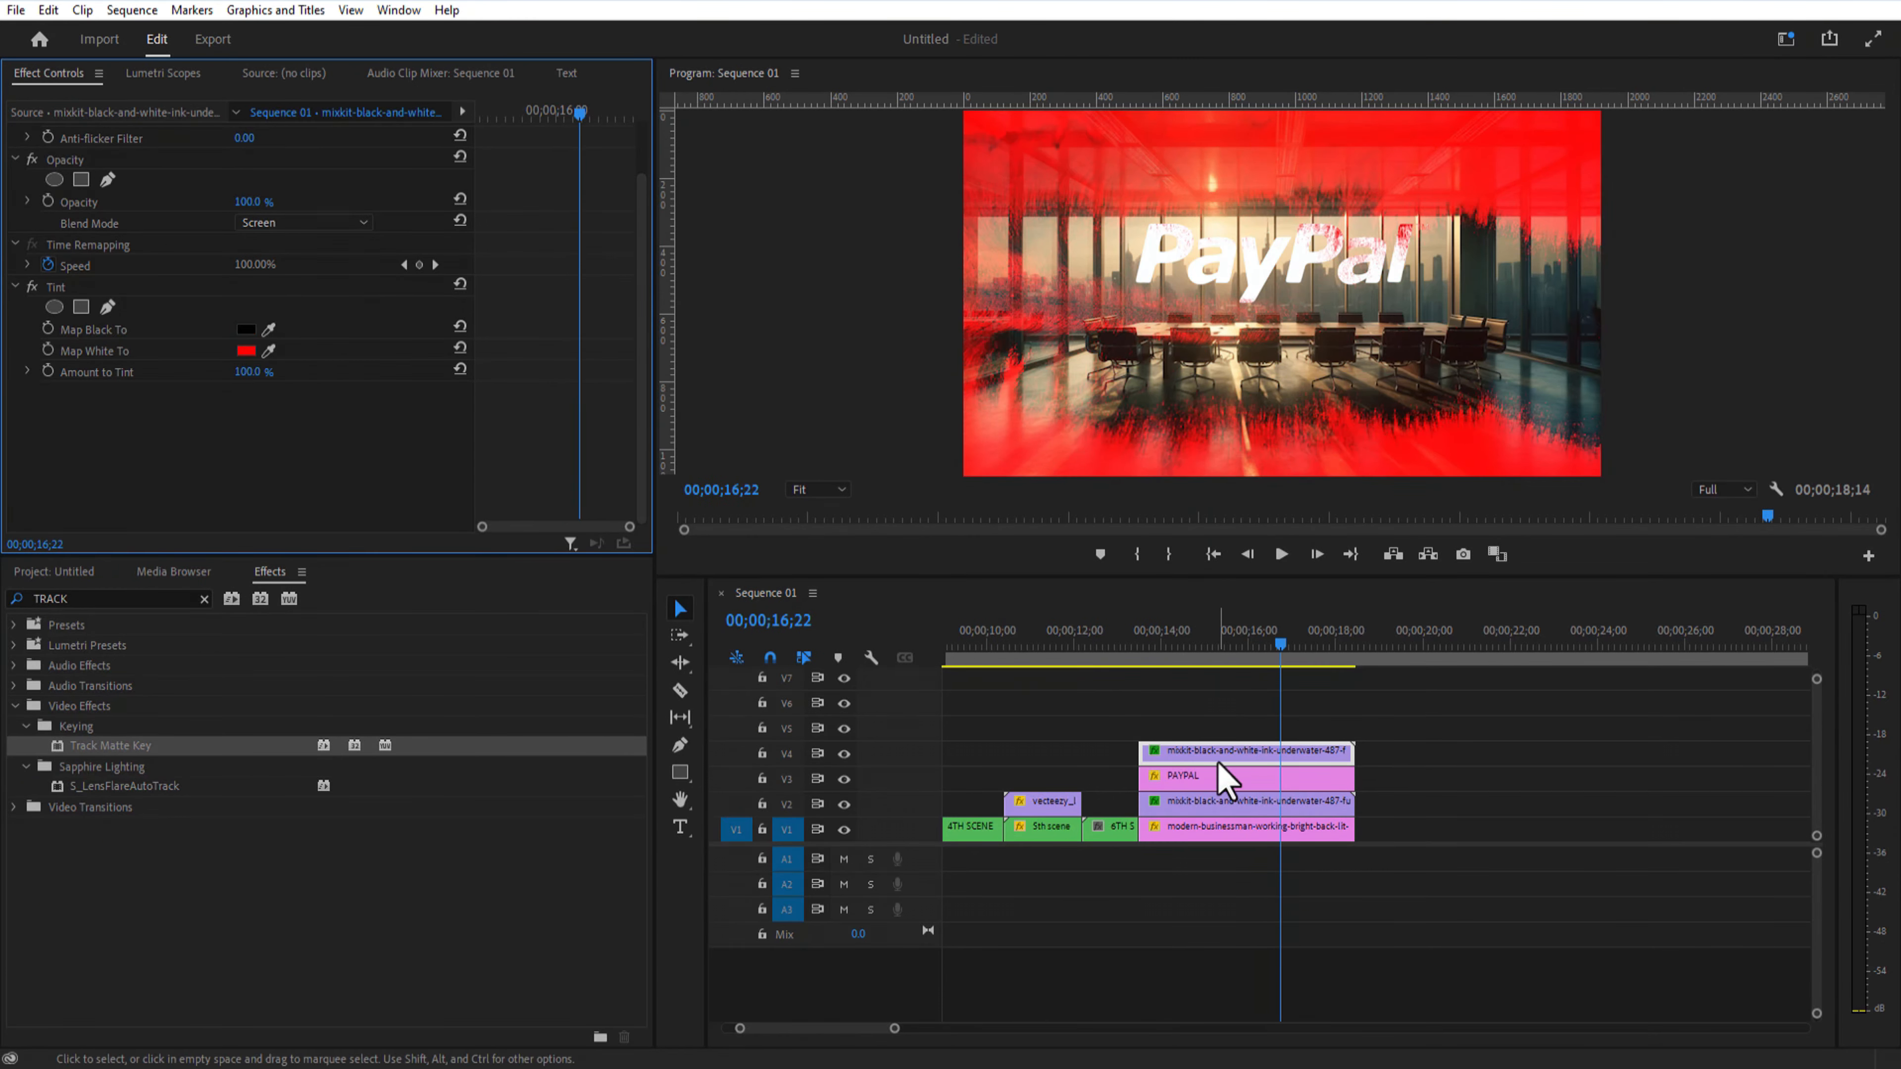
Step: Reverse the playback of the ink copy on V4
{"action": "right_click", "coordinate": [1221, 753]}
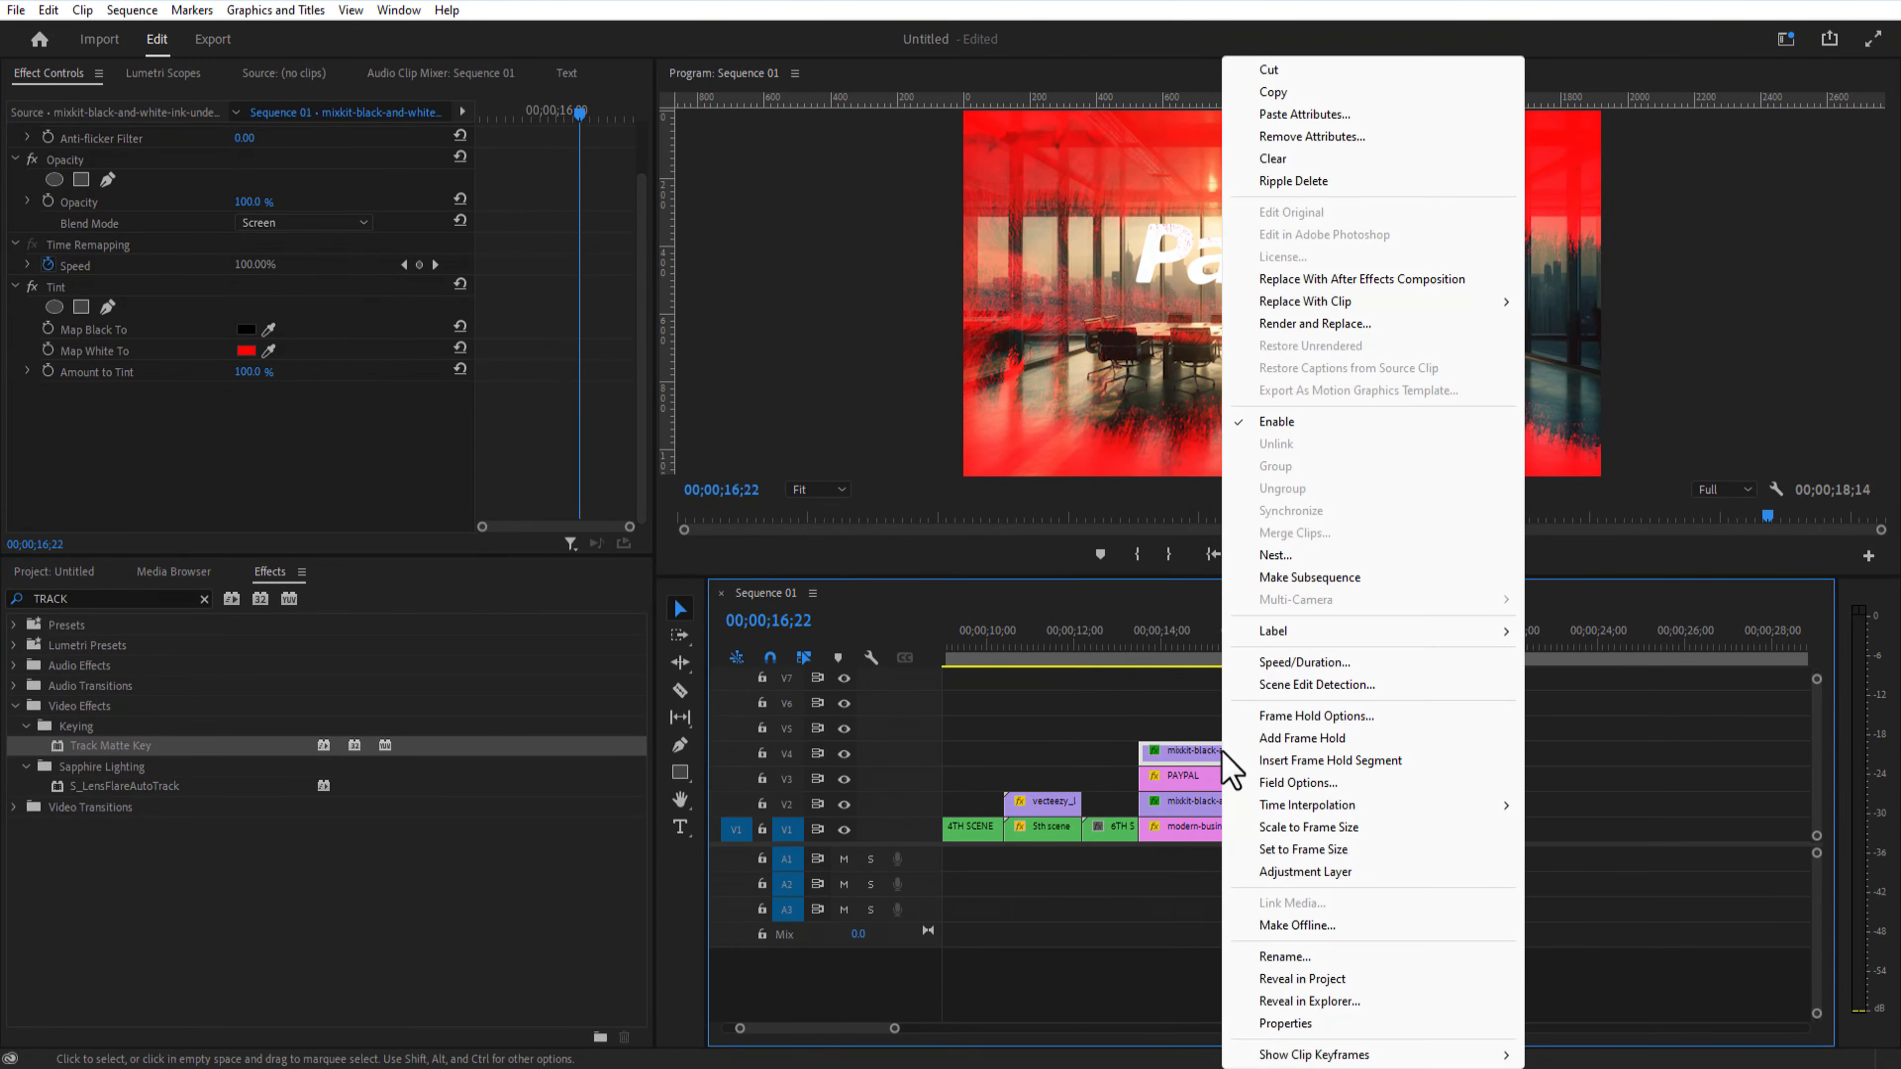
{"action": "left_click", "coordinate": [1289, 666]}
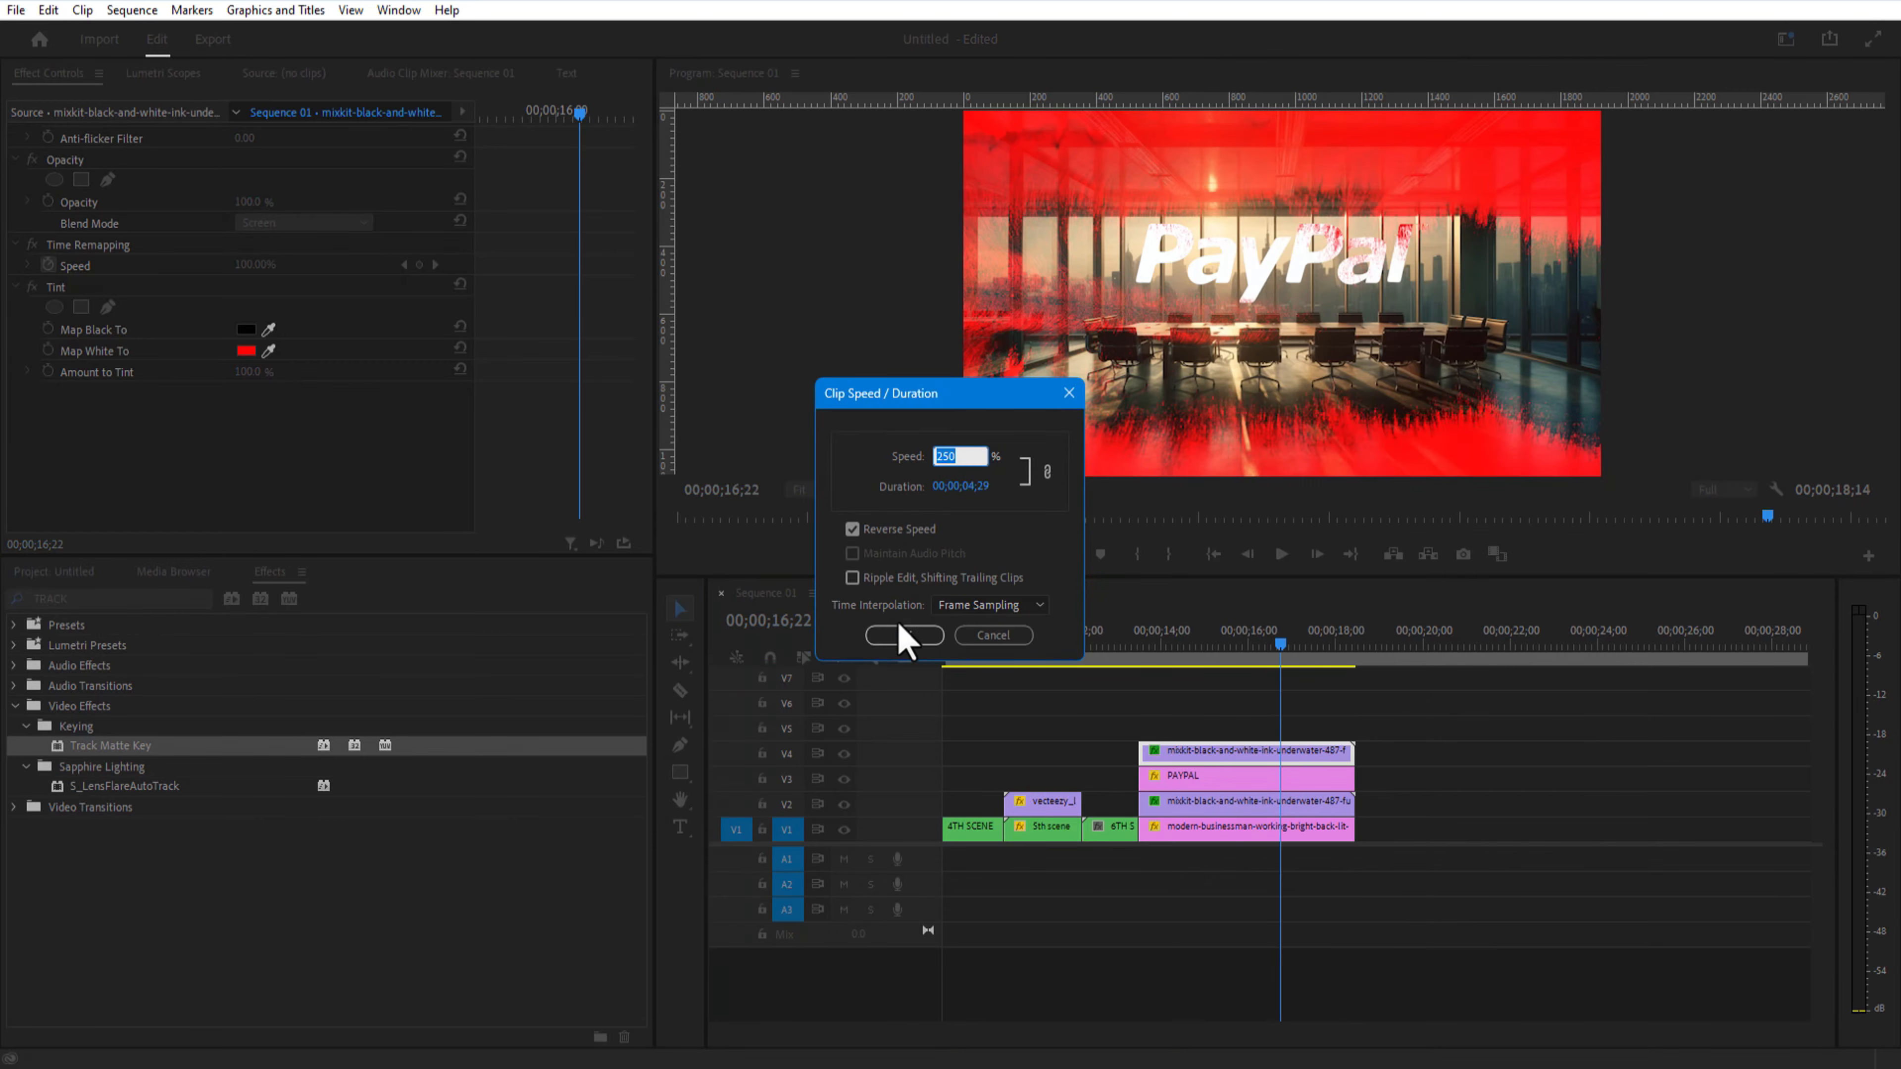
{"action": "left_click", "coordinate": [905, 636]}
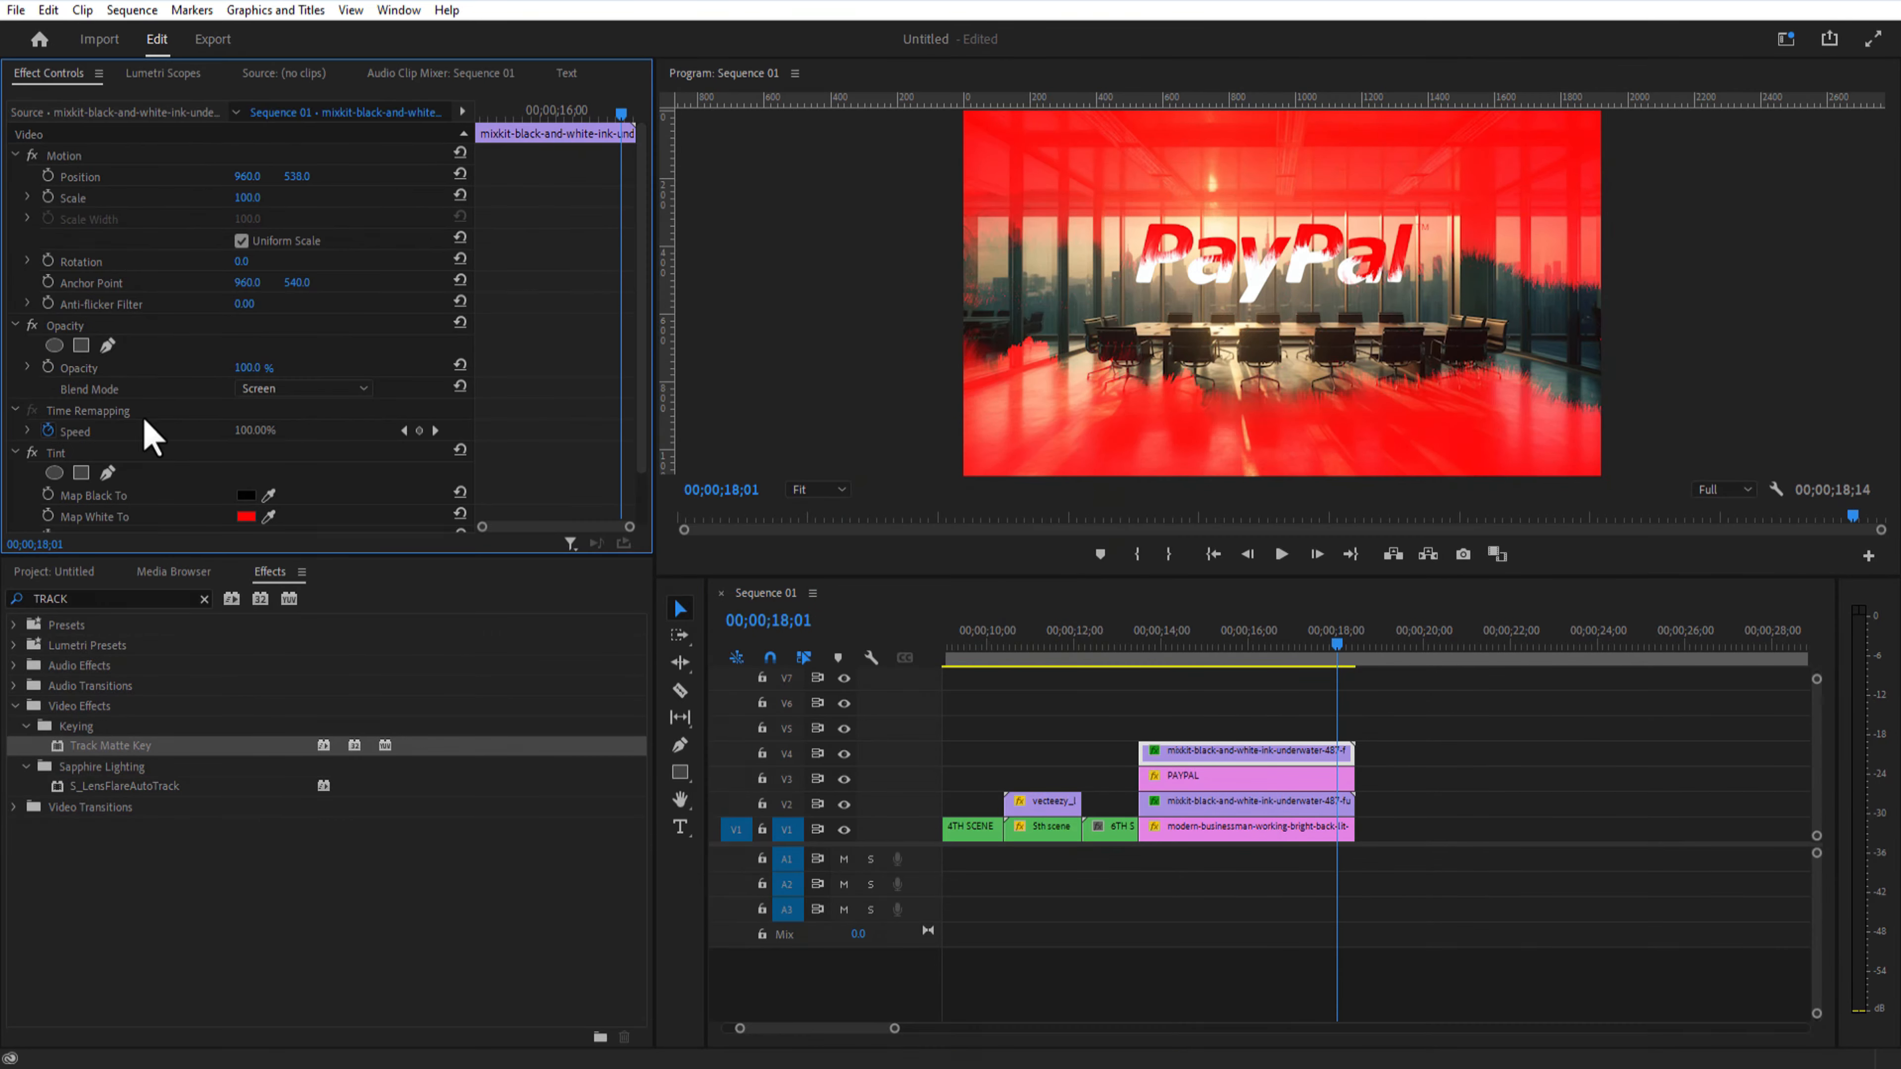
Step: Add an inverted rectangular opacity mask to the V4 ink copy, covering the lower half of the frame below the logo
{"action": "left_click", "coordinate": [81, 345]}
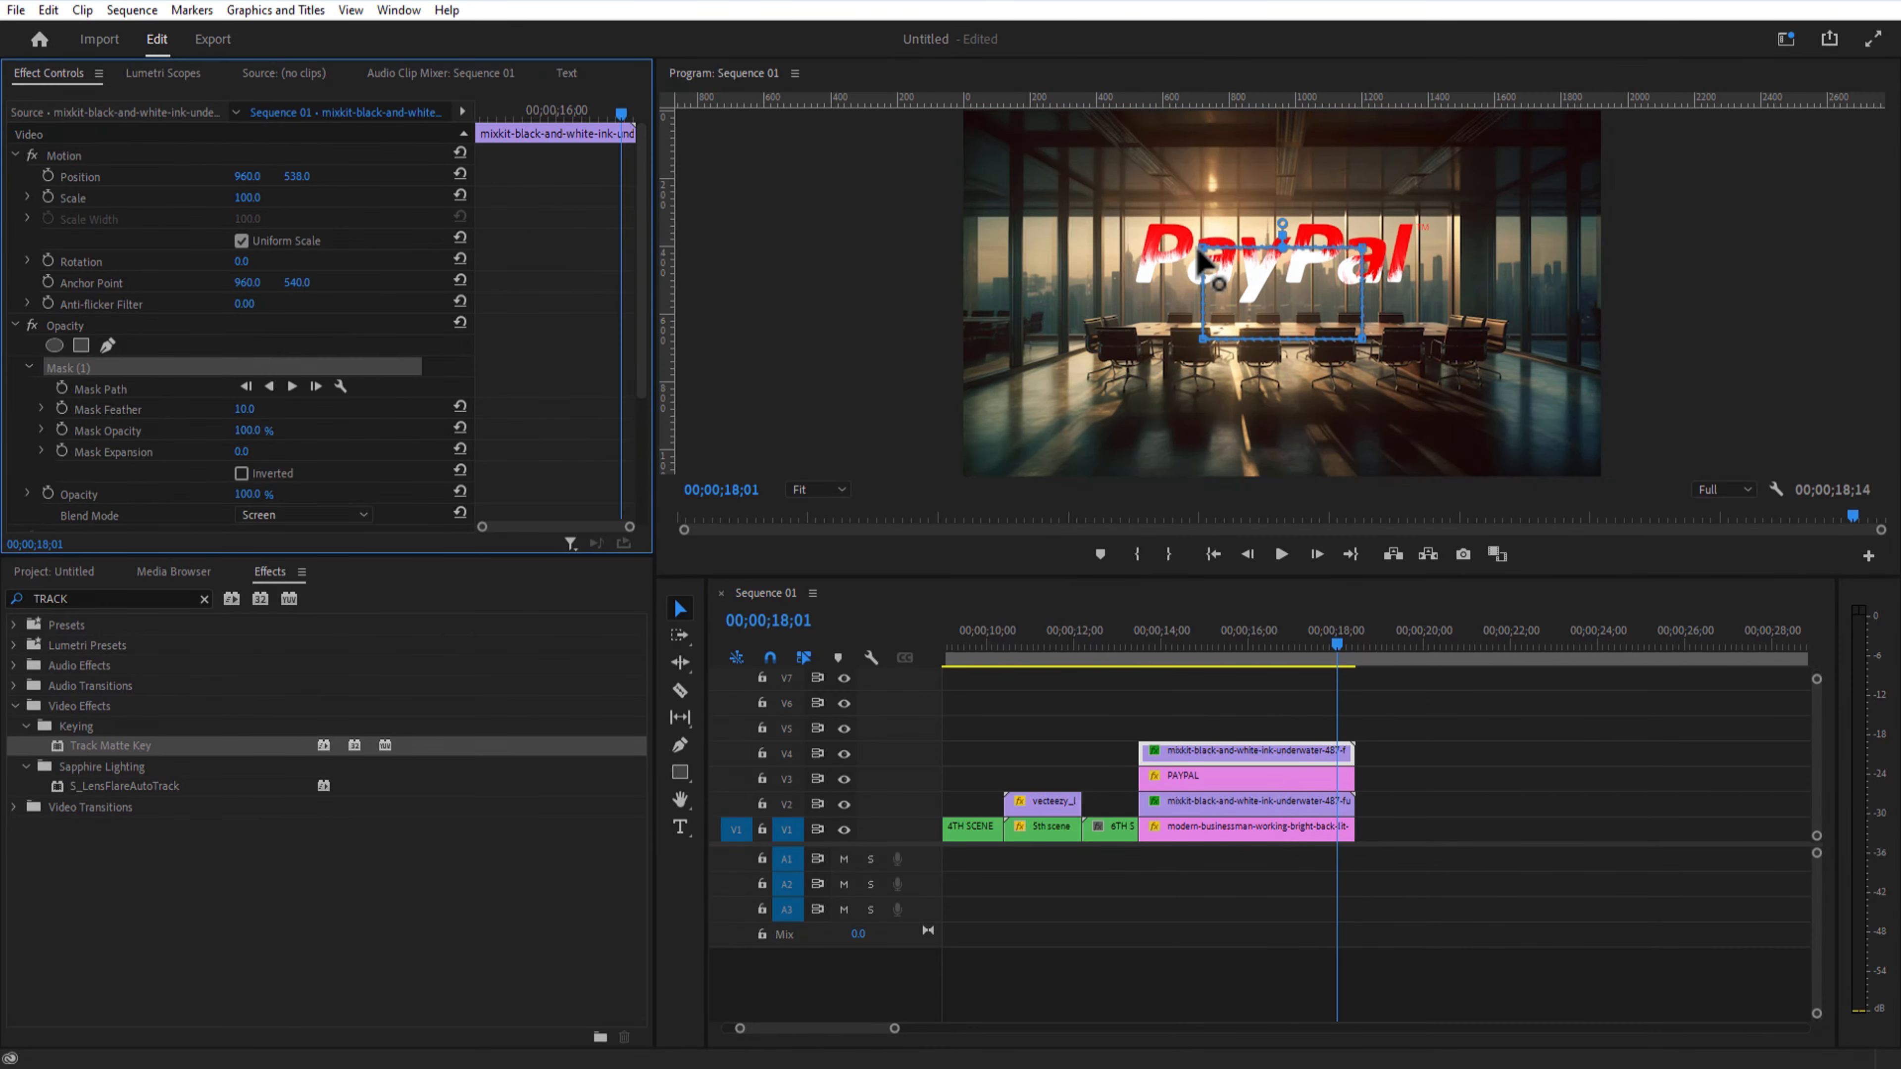
{"action": "left_click_drag", "start_coordinate": [982, 280], "coordinate": [950, 280]}
{"action": "left_click_drag", "start_coordinate": [1202, 339], "coordinate": [955, 500]}
{"action": "left_click_drag", "start_coordinate": [1362, 339], "coordinate": [1640, 500]}
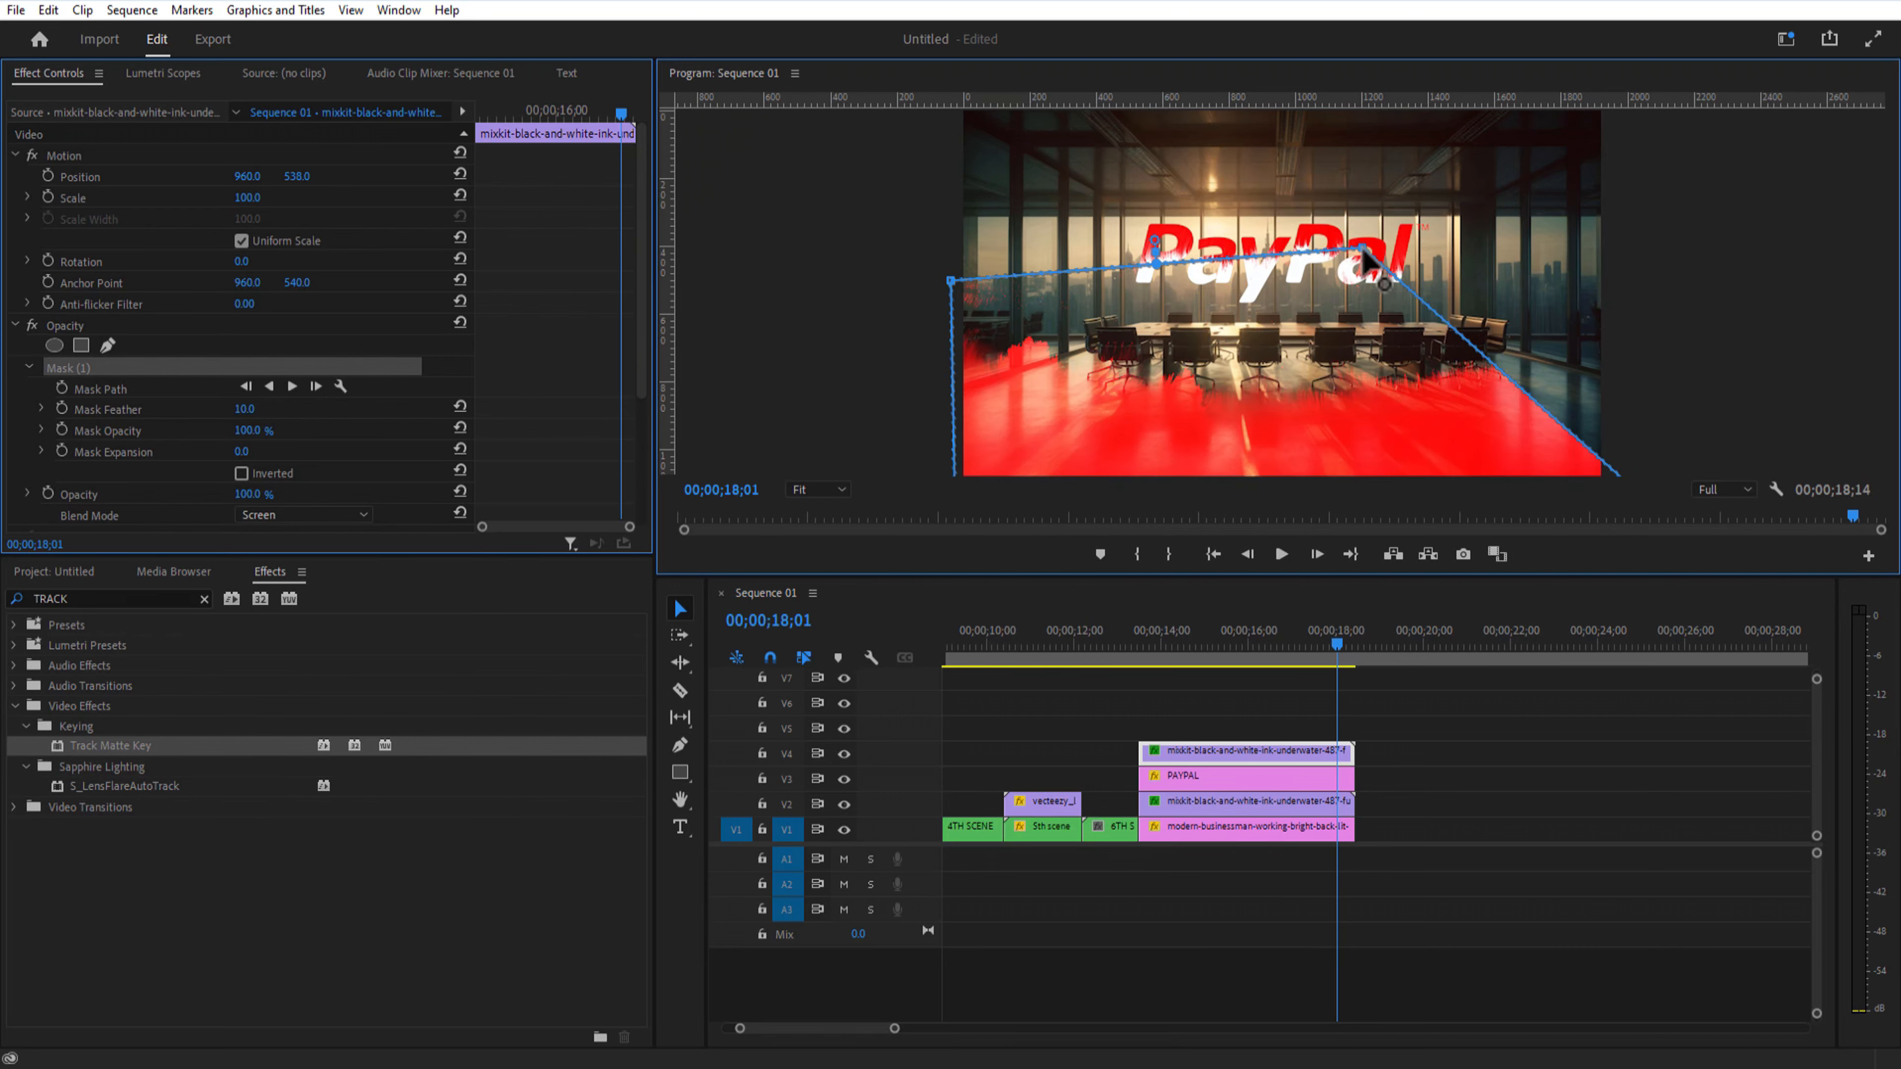
{"action": "left_click_drag", "start_coordinate": [1362, 247], "coordinate": [1577, 313]}
{"action": "left_click_drag", "start_coordinate": [951, 280], "coordinate": [950, 312]}
{"action": "left_click", "coordinate": [241, 474]}
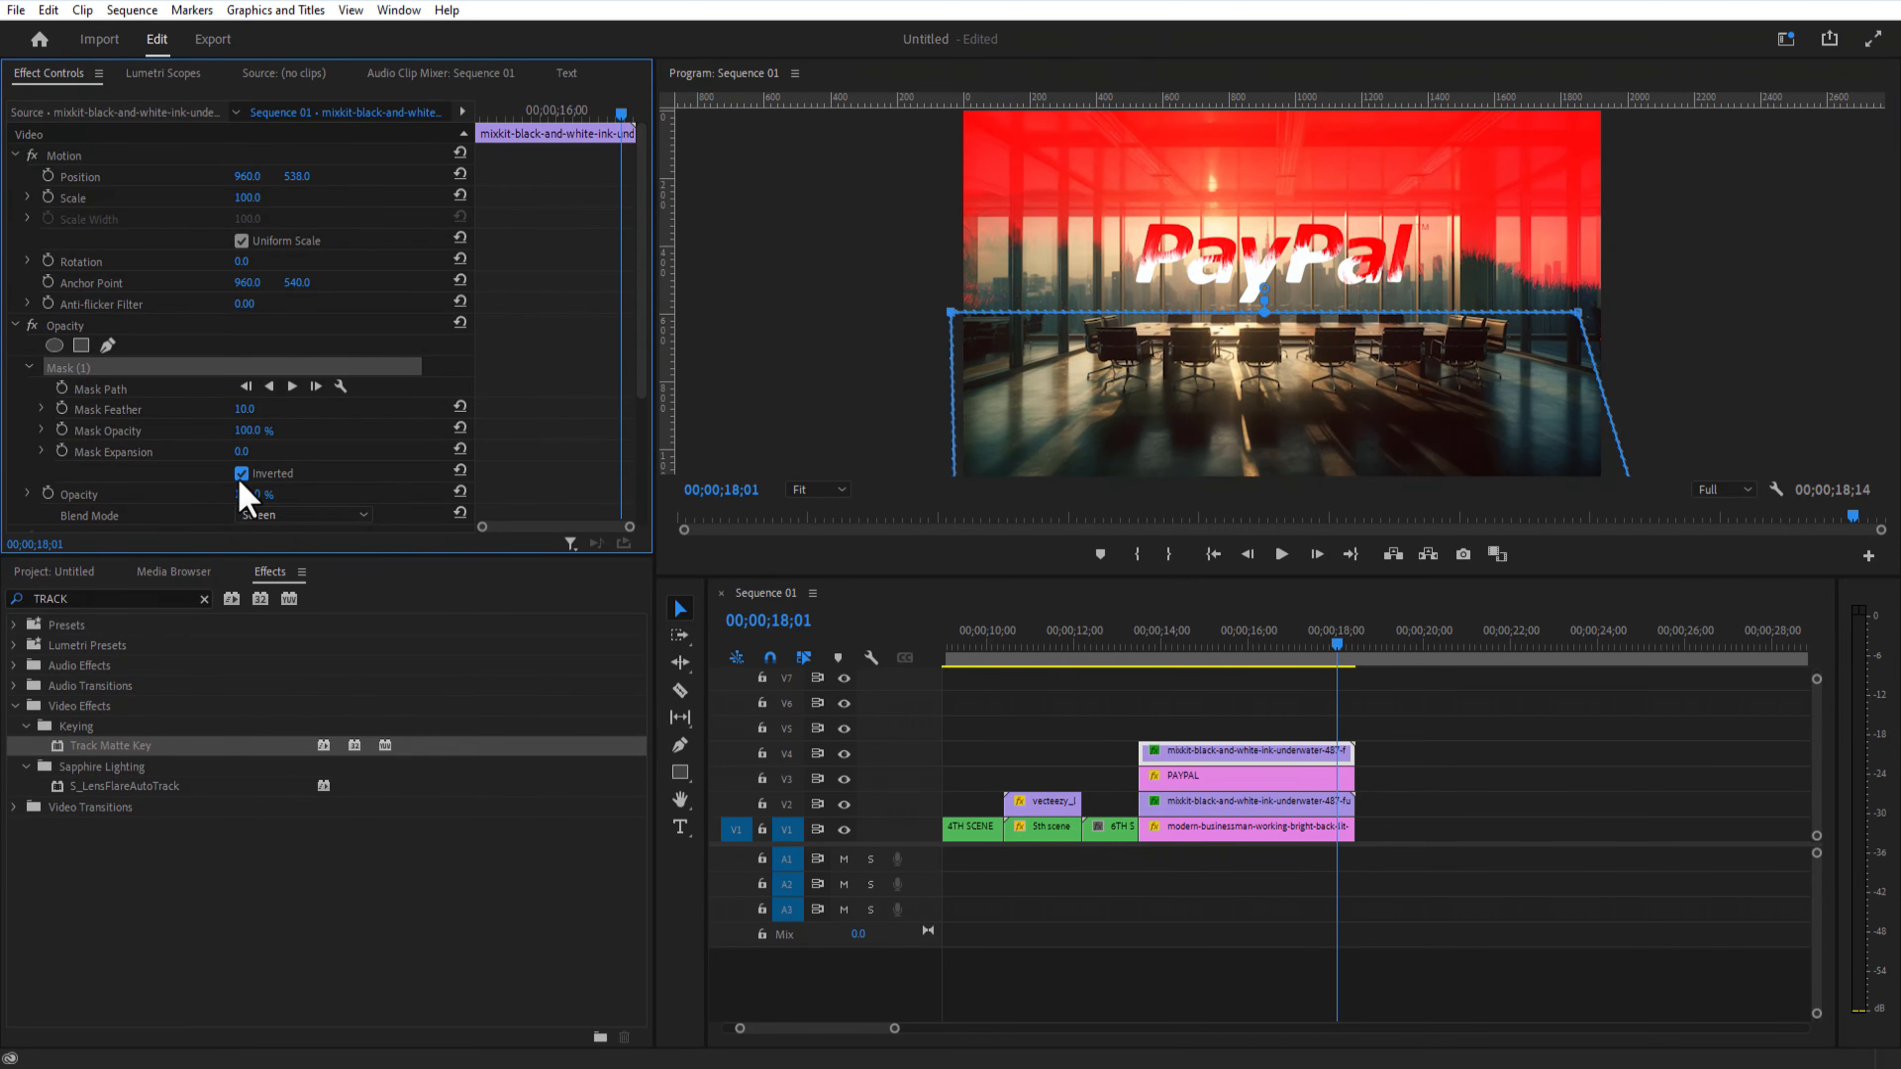
Step: Set the V4 ink copy's Mask Feather to 120, and adjust its Scale to 126 and Position to 960, 671
{"action": "left_click_drag", "start_coordinate": [1368, 653], "coordinate": [1162, 739]}
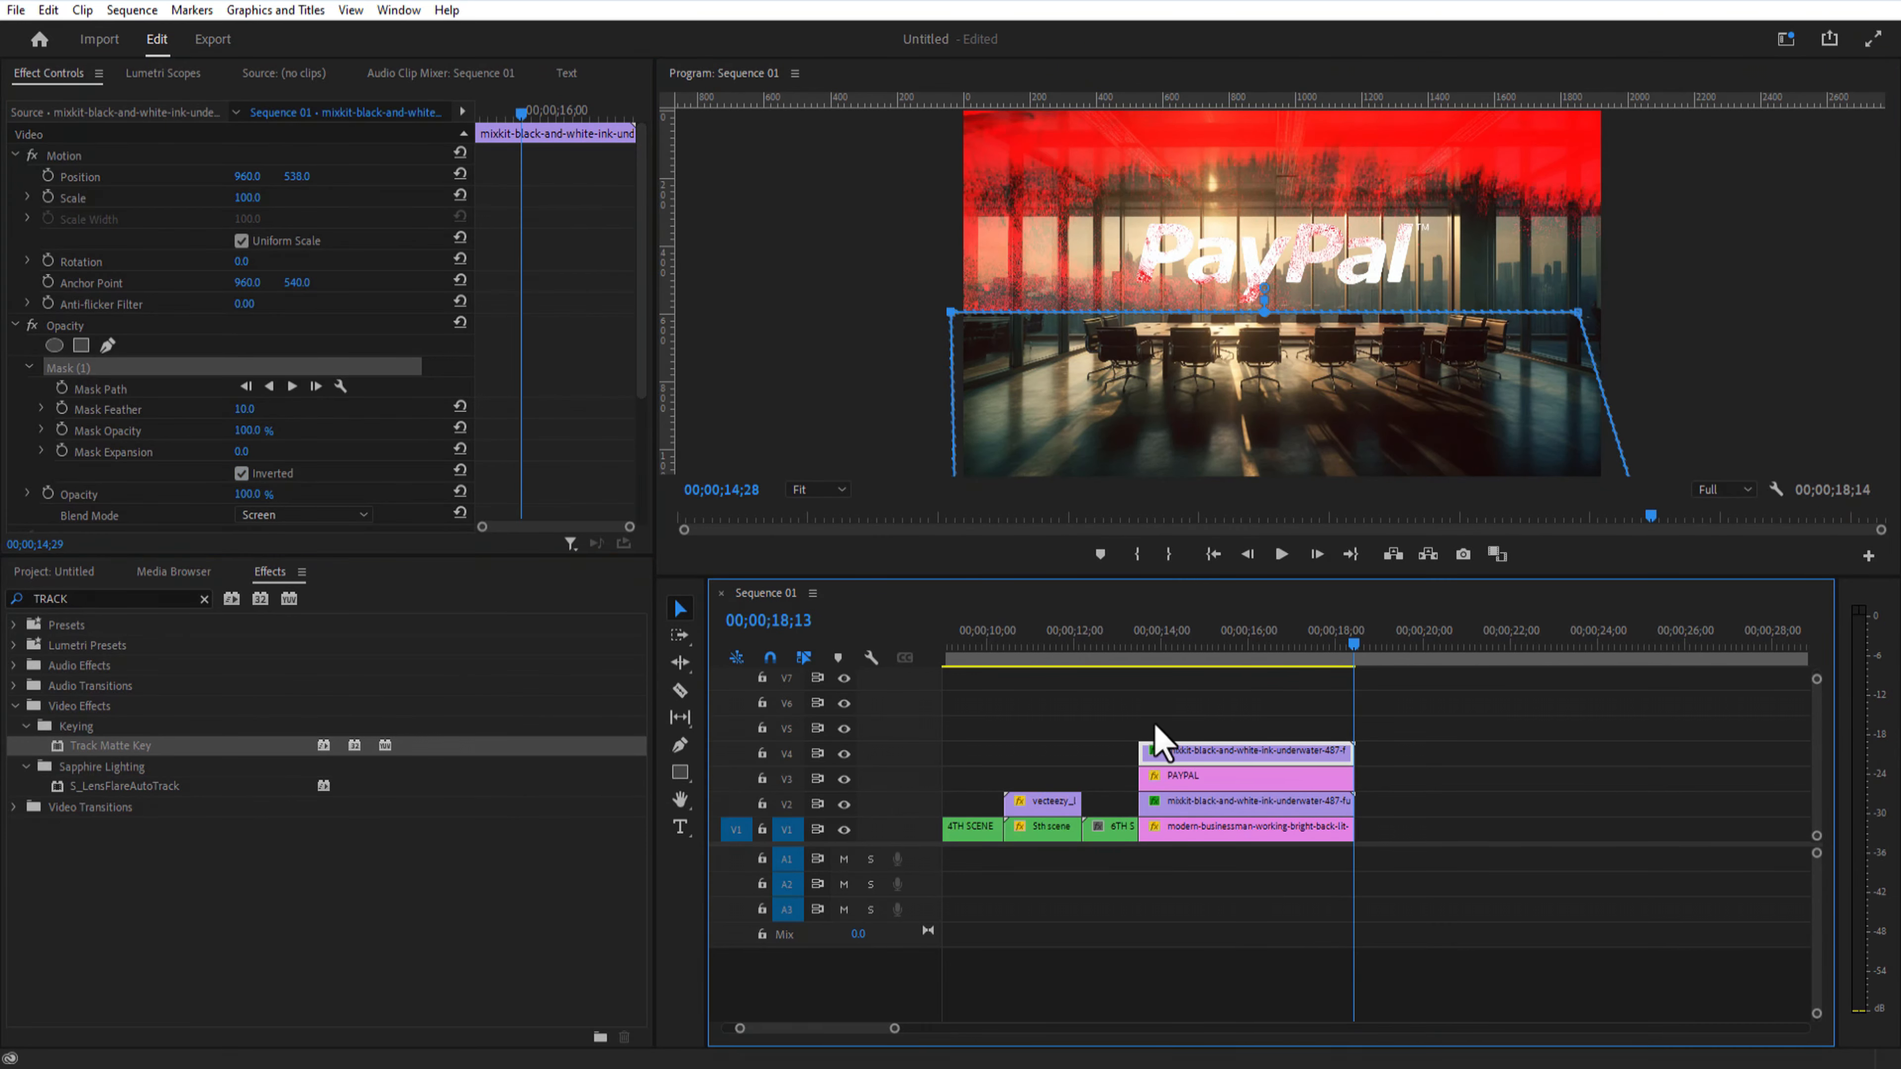
{"action": "left_click_drag", "start_coordinate": [246, 409], "coordinate": [344, 409]}
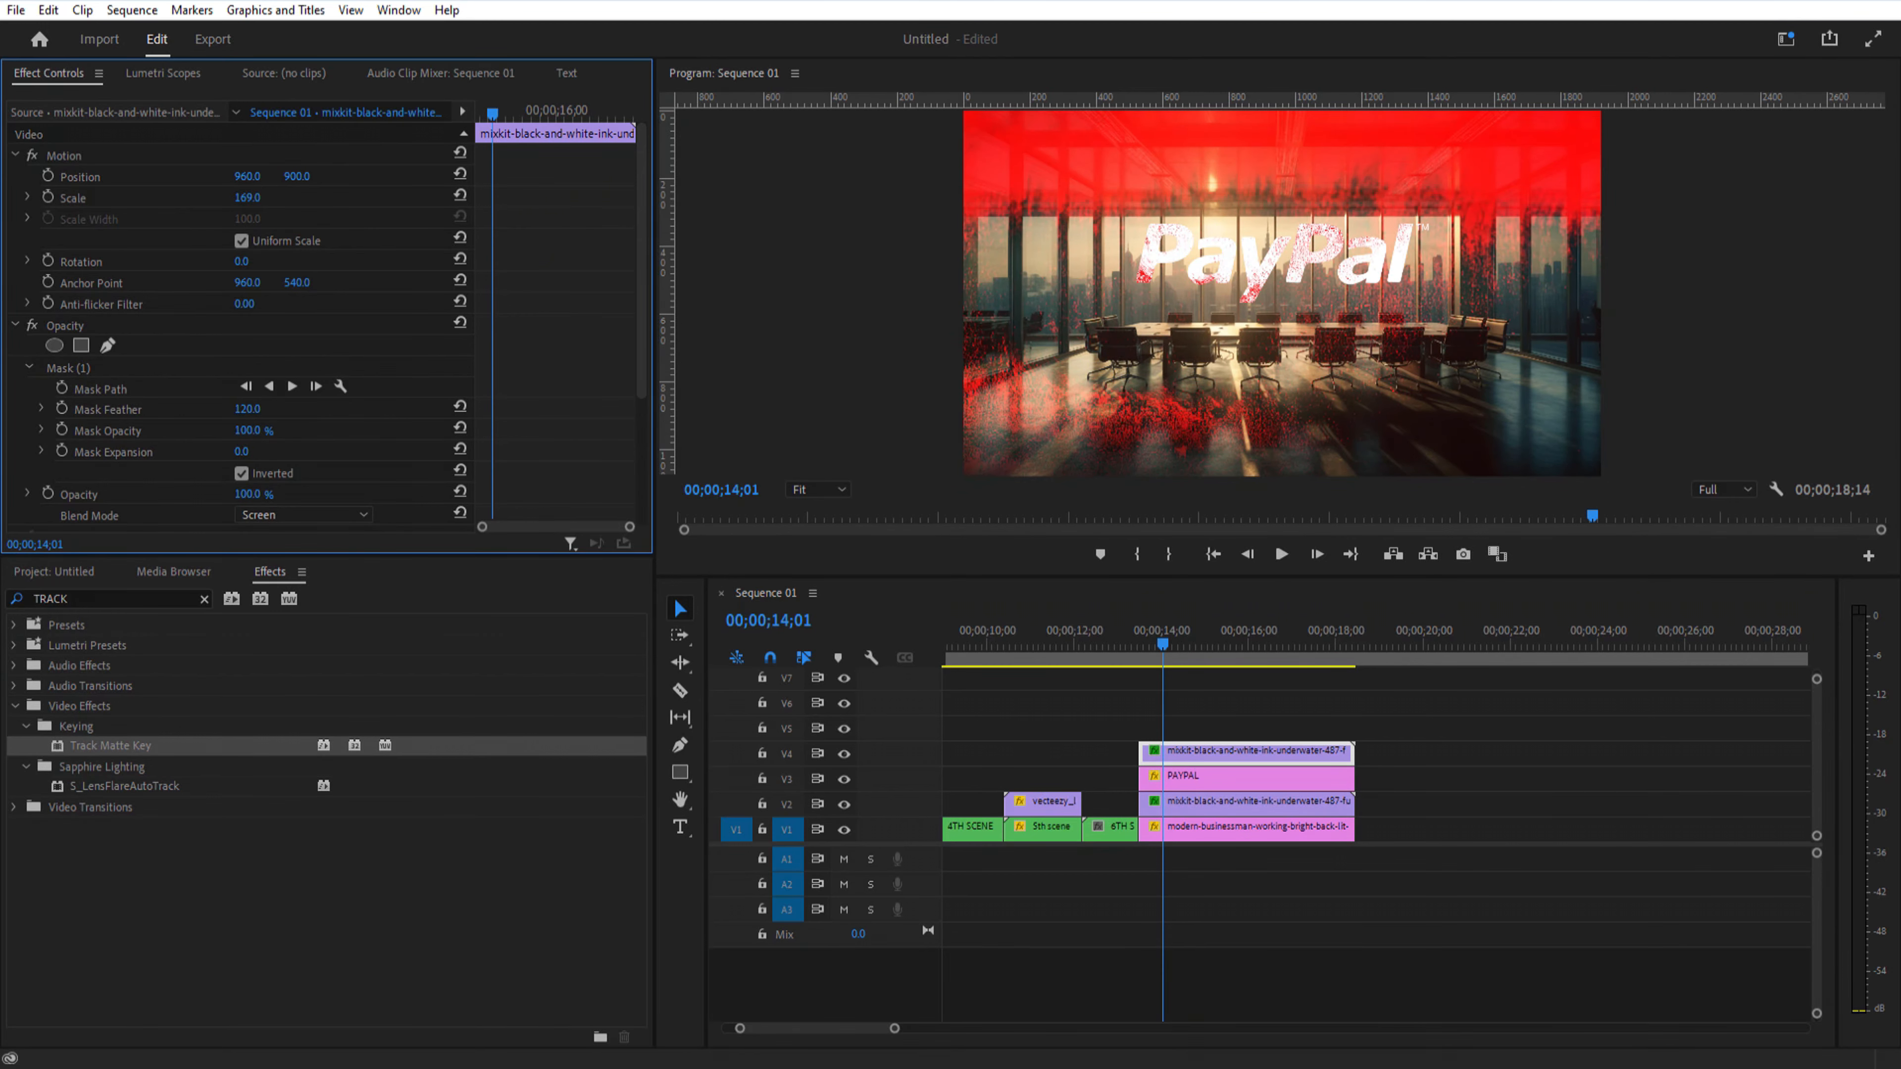
{"action": "left_click", "coordinate": [67, 368]}
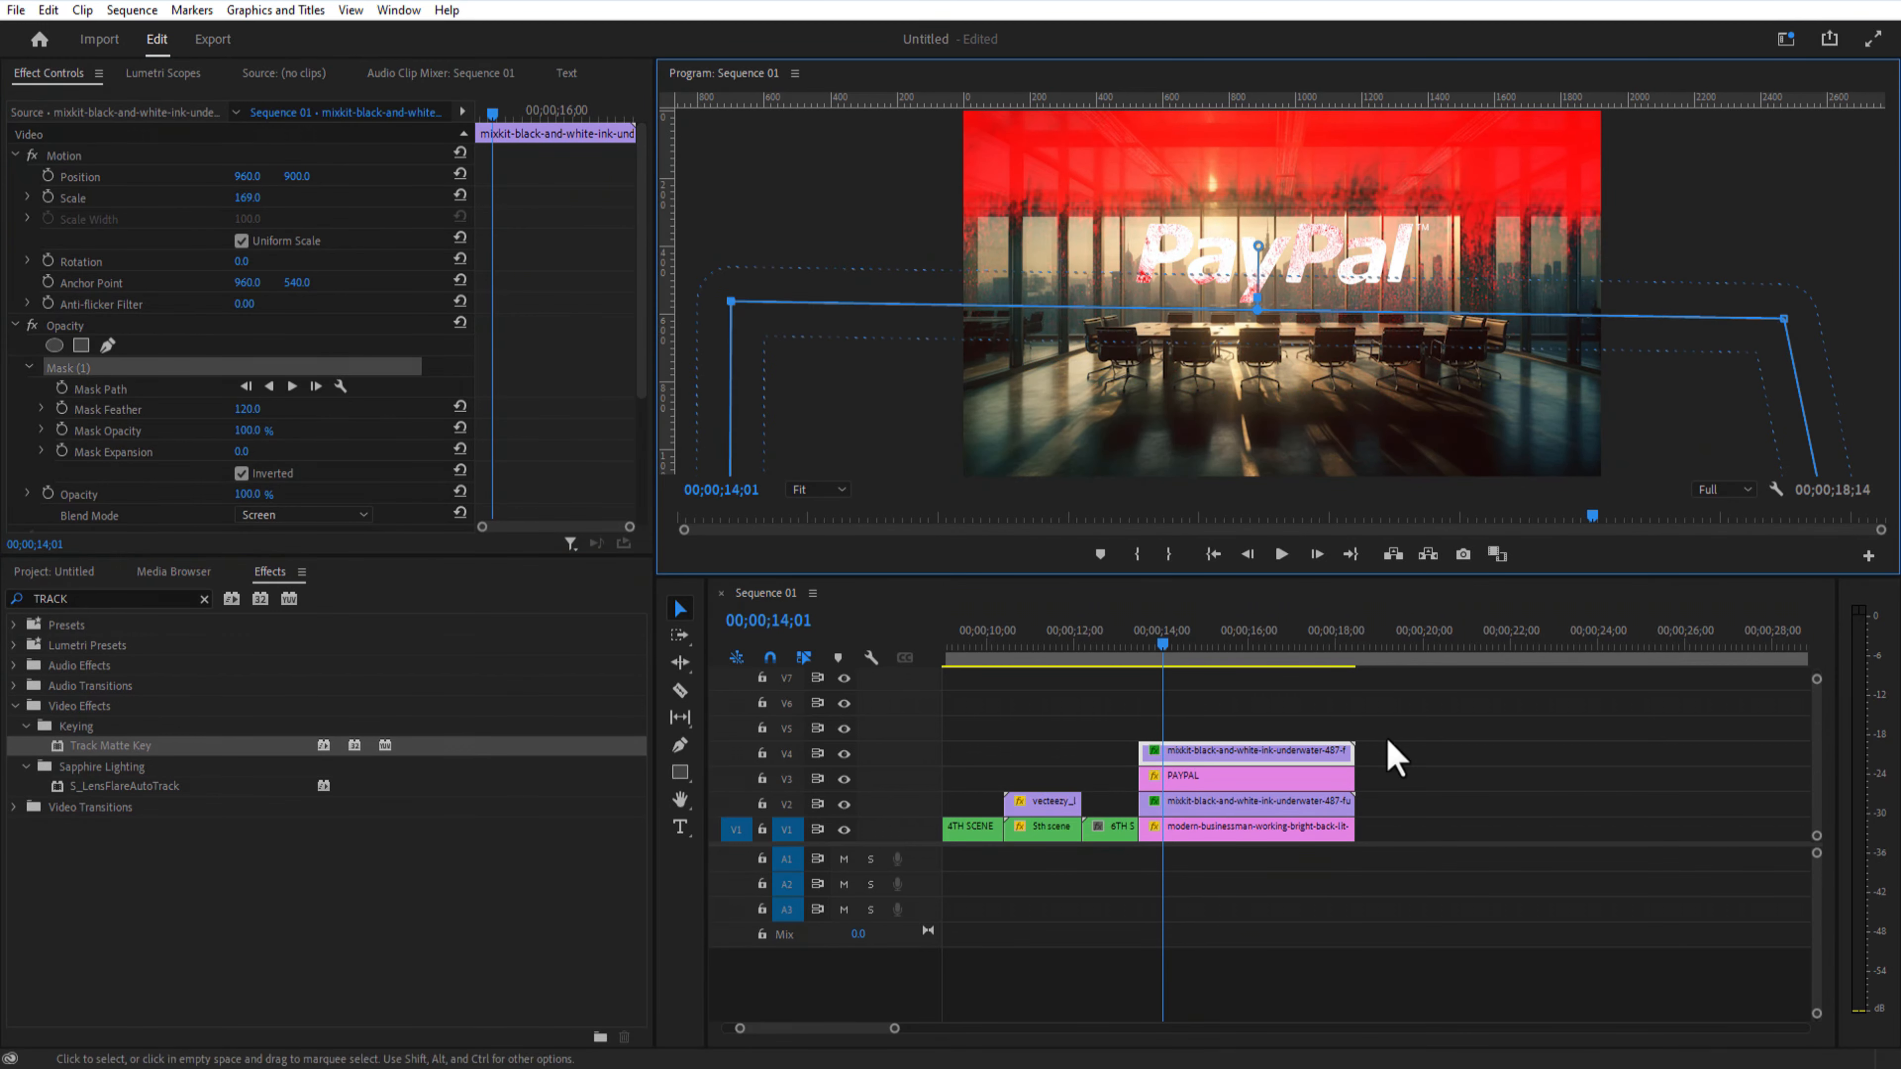
{"action": "left_click_drag", "start_coordinate": [1354, 646], "coordinate": [1151, 719]}
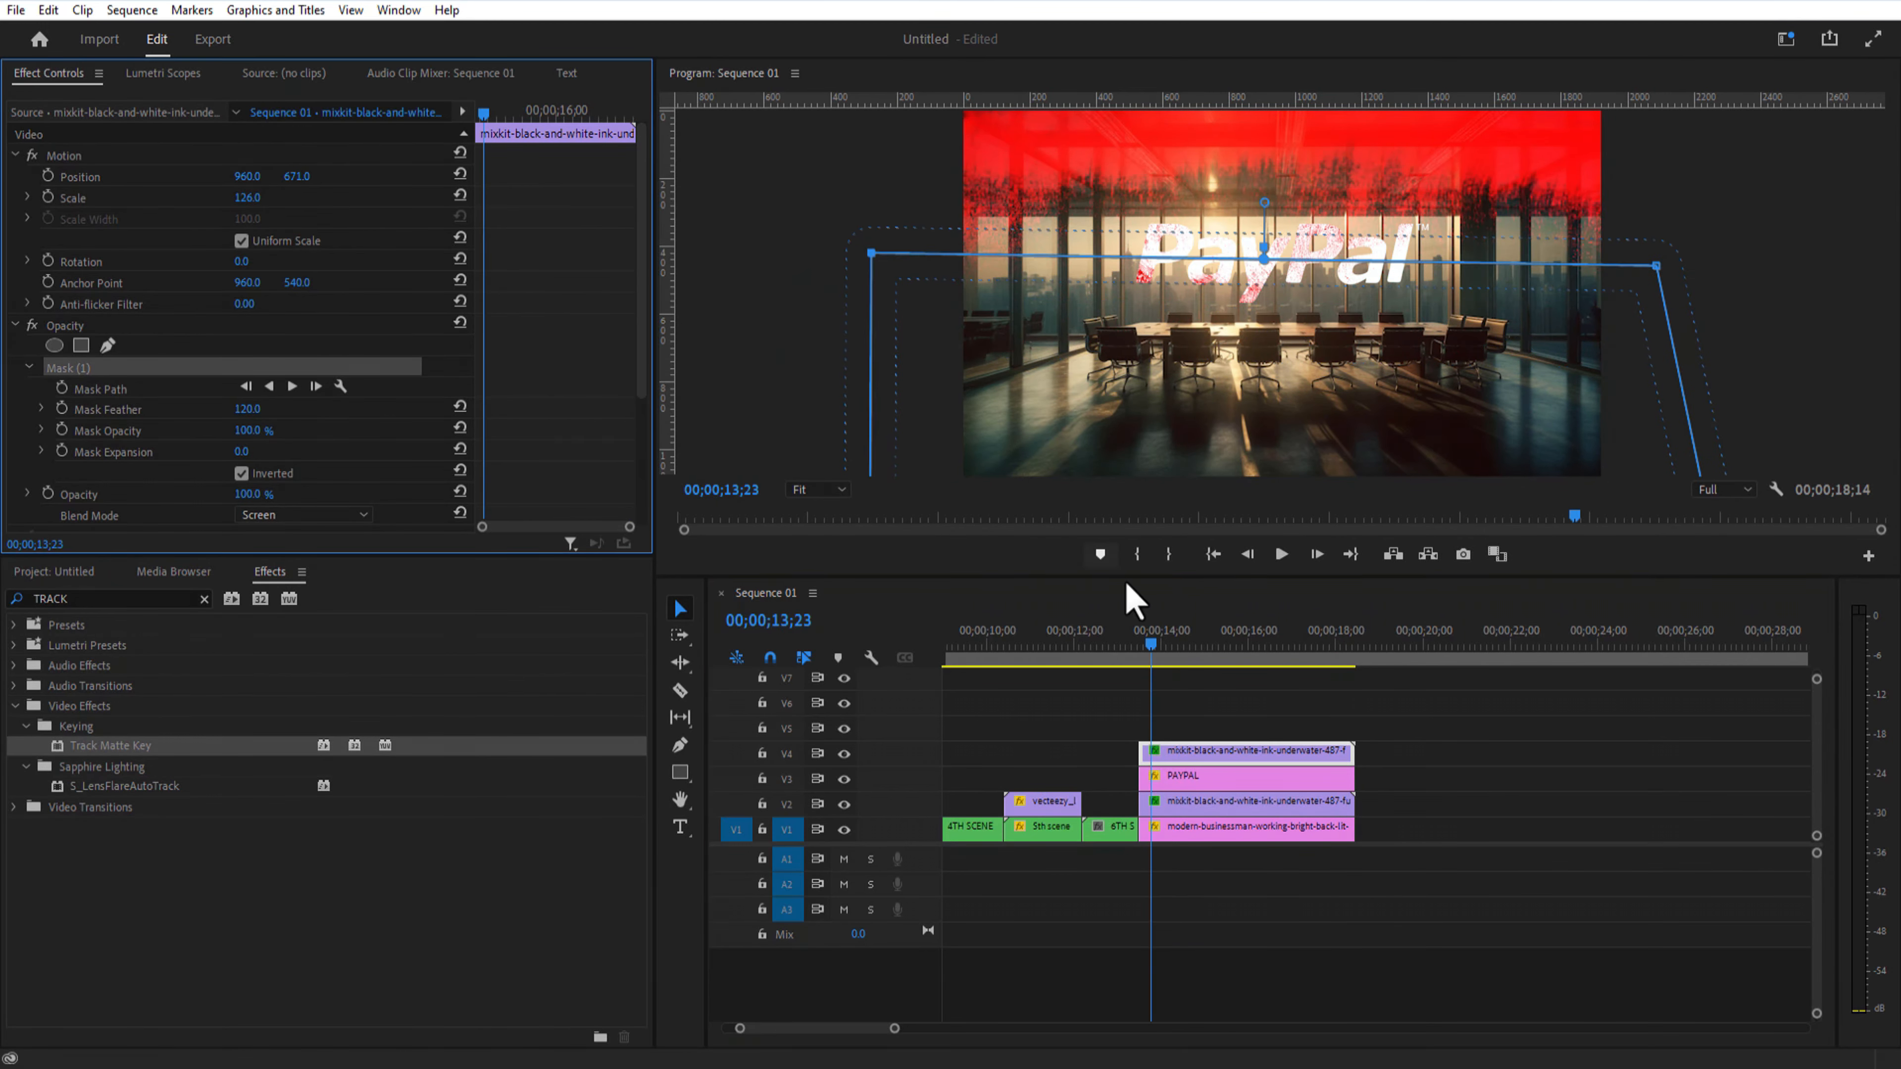
Step: Split the V2 ink clip at 00;00;16;05 and delete the segment before the cut
{"action": "left_click_drag", "start_coordinate": [1125, 644], "coordinate": [1302, 722]}
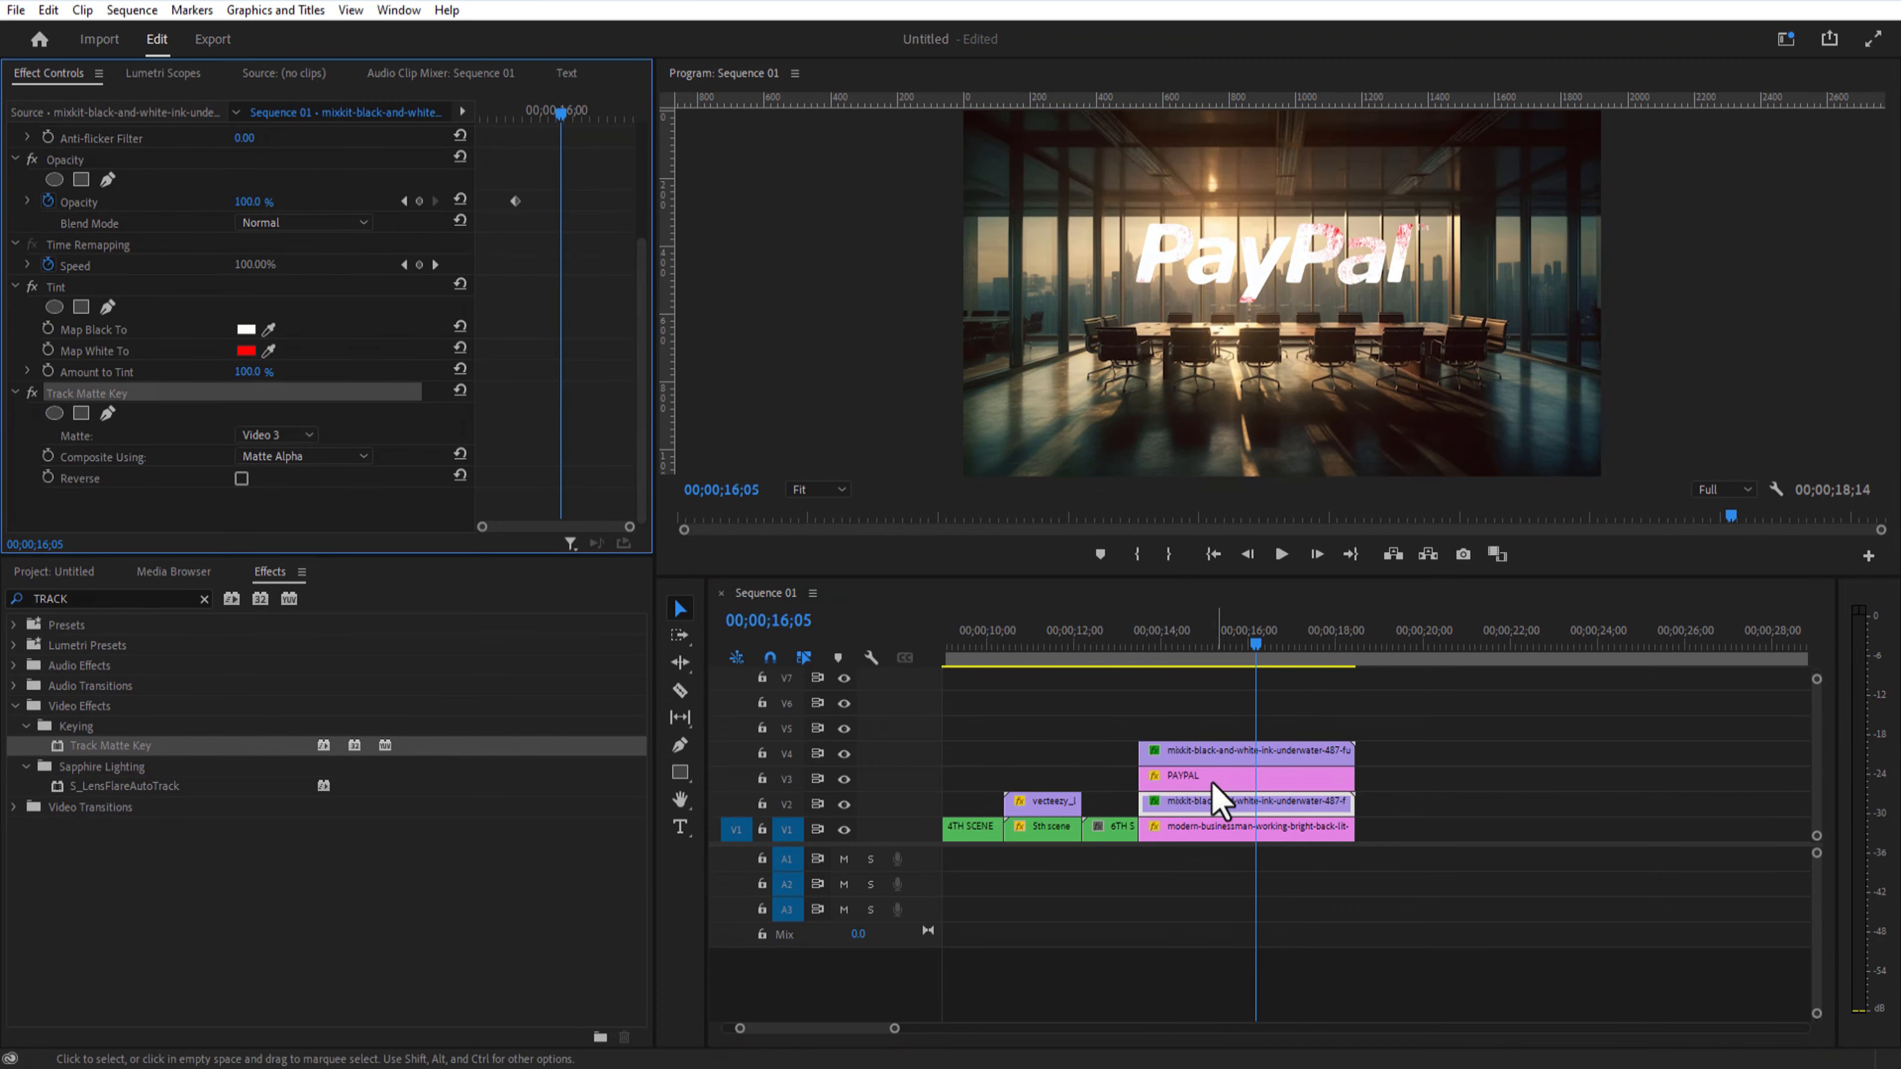
{"action": "left_click", "coordinate": [1251, 803]}
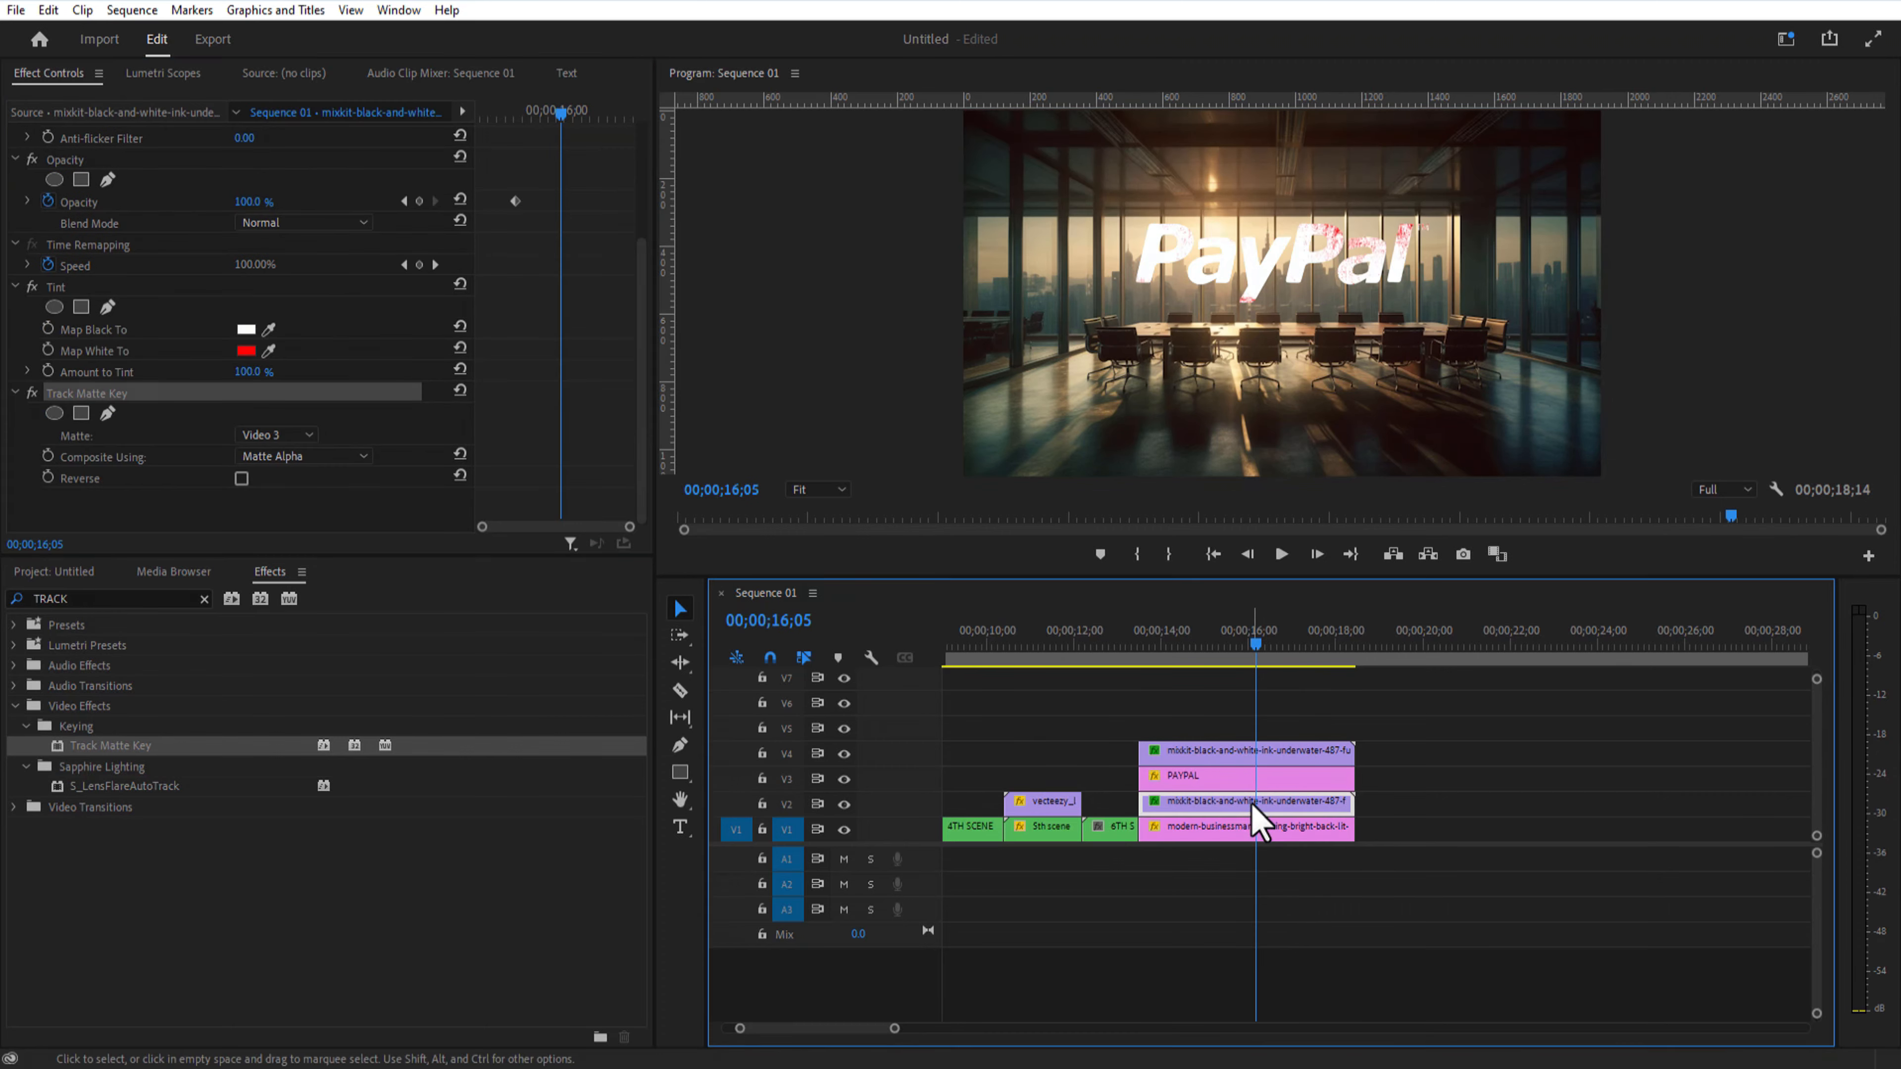
{"action": "left_click", "coordinate": [680, 690]}
{"action": "left_click", "coordinate": [1259, 801]}
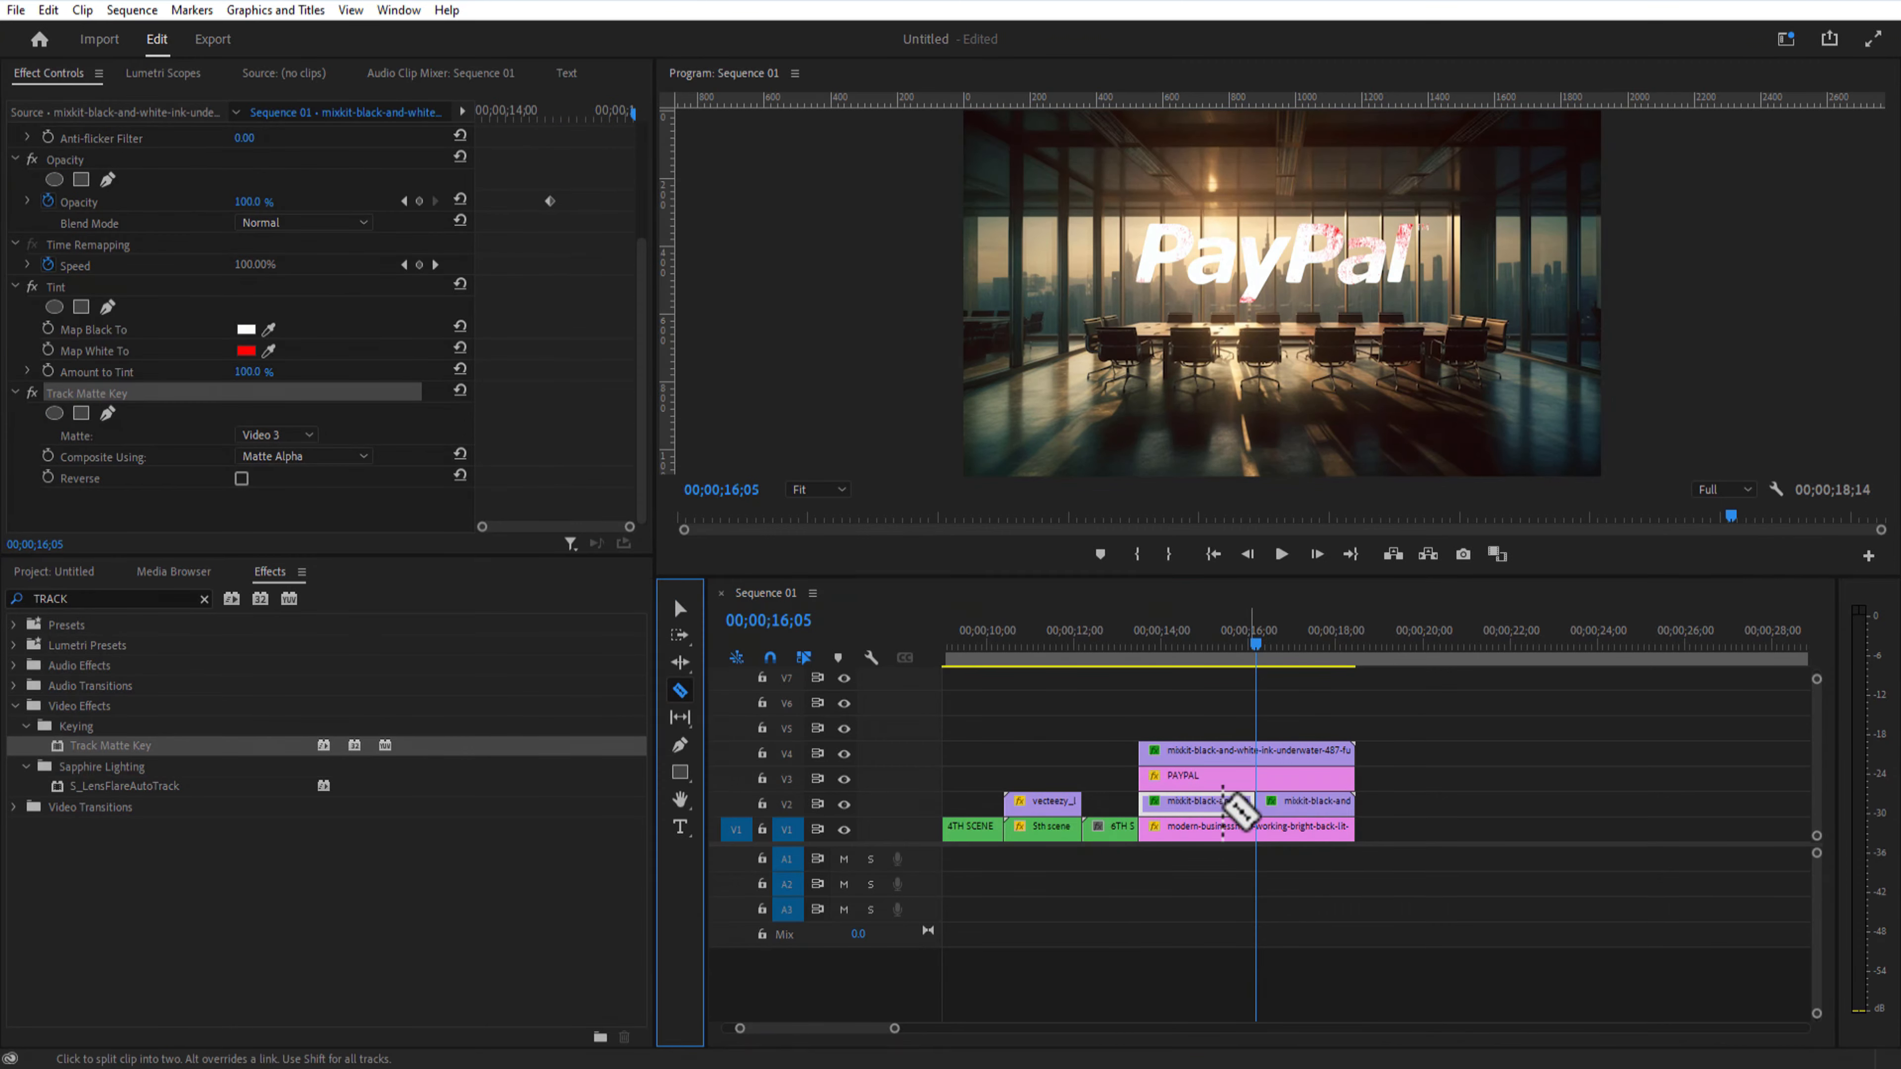
{"action": "left_click", "coordinate": [680, 608]}
{"action": "left_click", "coordinate": [1195, 807]}
{"action": "key", "text": "Delete"}
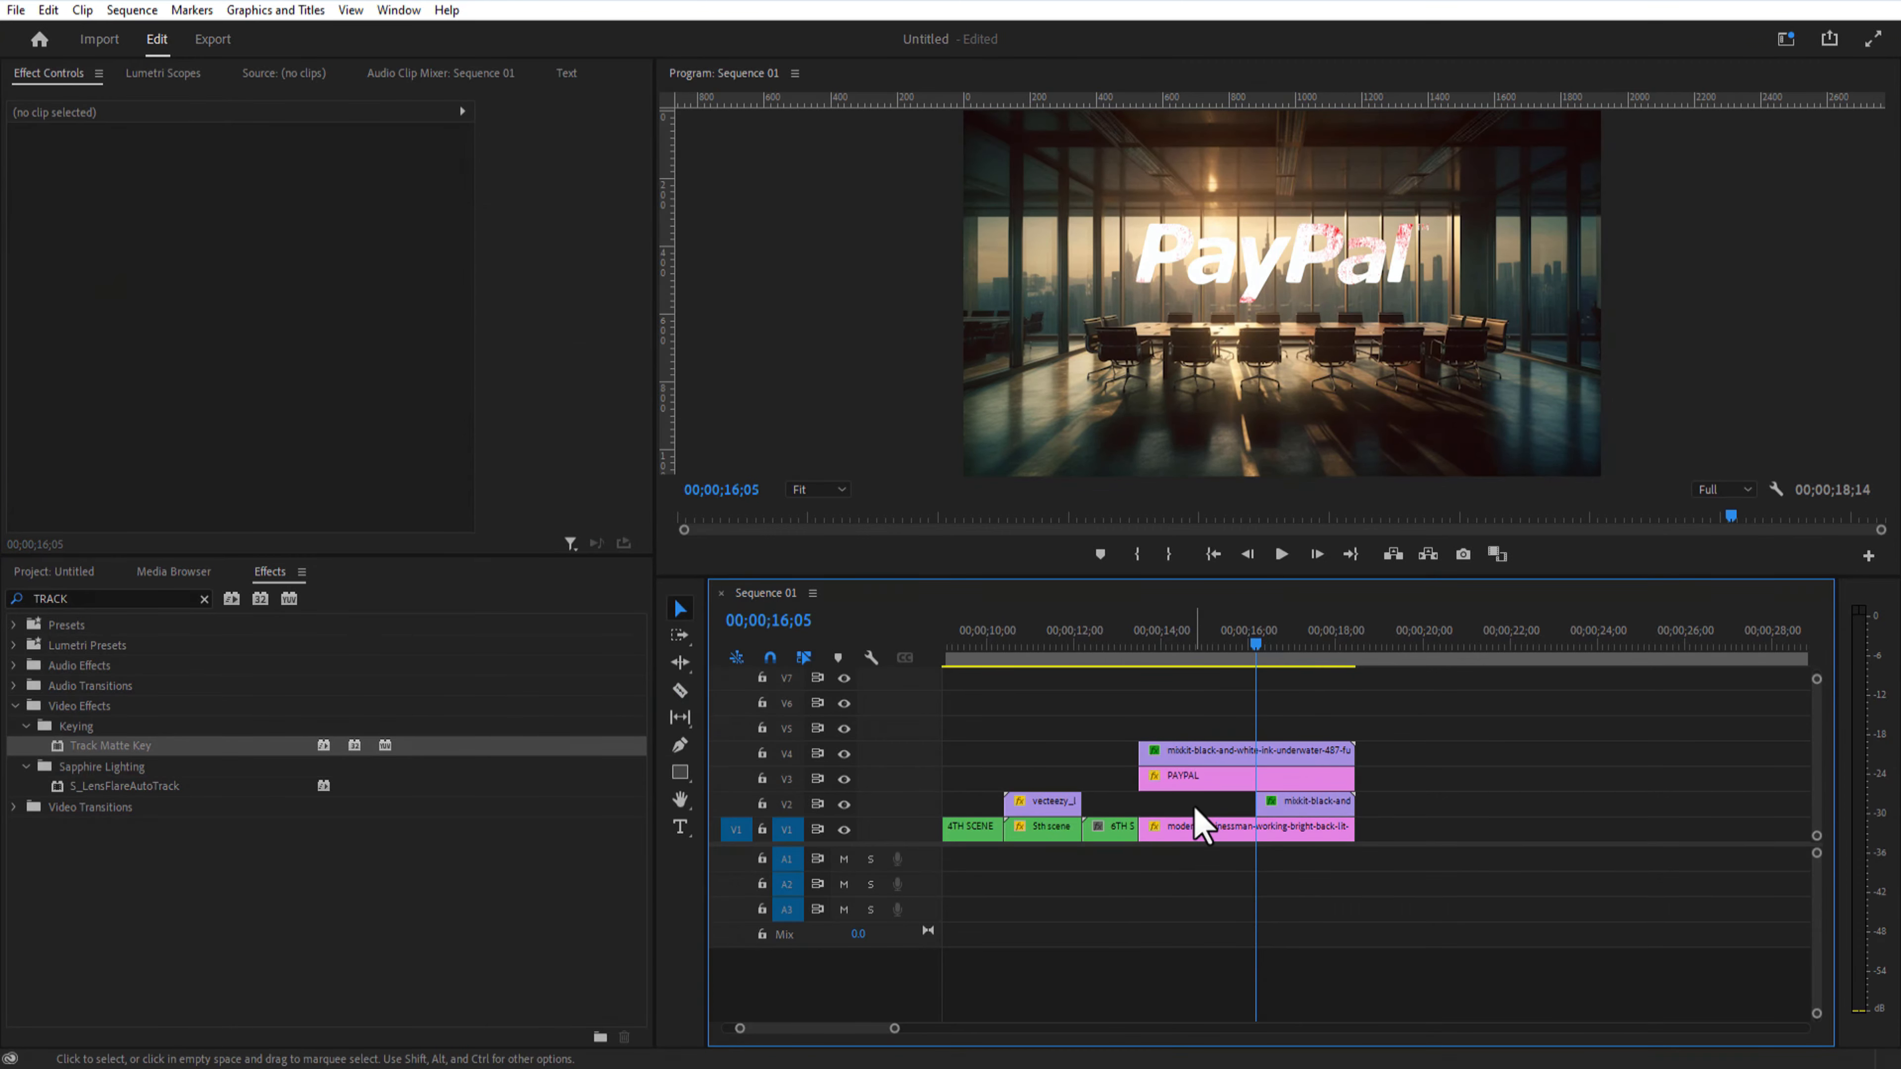
Step: Trim the ink clips on V2 and V4 by deleting their surplus segments over the office scene
{"action": "left_click", "coordinate": [1280, 826]}
{"action": "mouse_move", "coordinate": [1260, 651]}
{"action": "left_mouse_down"}
{"action": "mouse_move", "coordinate": [1212, 663]}
{"action": "mouse_move", "coordinate": [1306, 715]}
{"action": "mouse_move", "coordinate": [1308, 694]}
{"action": "mouse_move", "coordinate": [1167, 694]}
{"action": "left_mouse_up"}
{"action": "left_click", "coordinate": [1309, 801]}
{"action": "left_click", "coordinate": [1283, 801]}
{"action": "key", "text": "Delete"}
{"action": "left_click", "coordinate": [1309, 753]}
{"action": "left_click", "coordinate": [1242, 753]}
{"action": "key", "text": "Delete"}
{"action": "key", "text": "Down"}
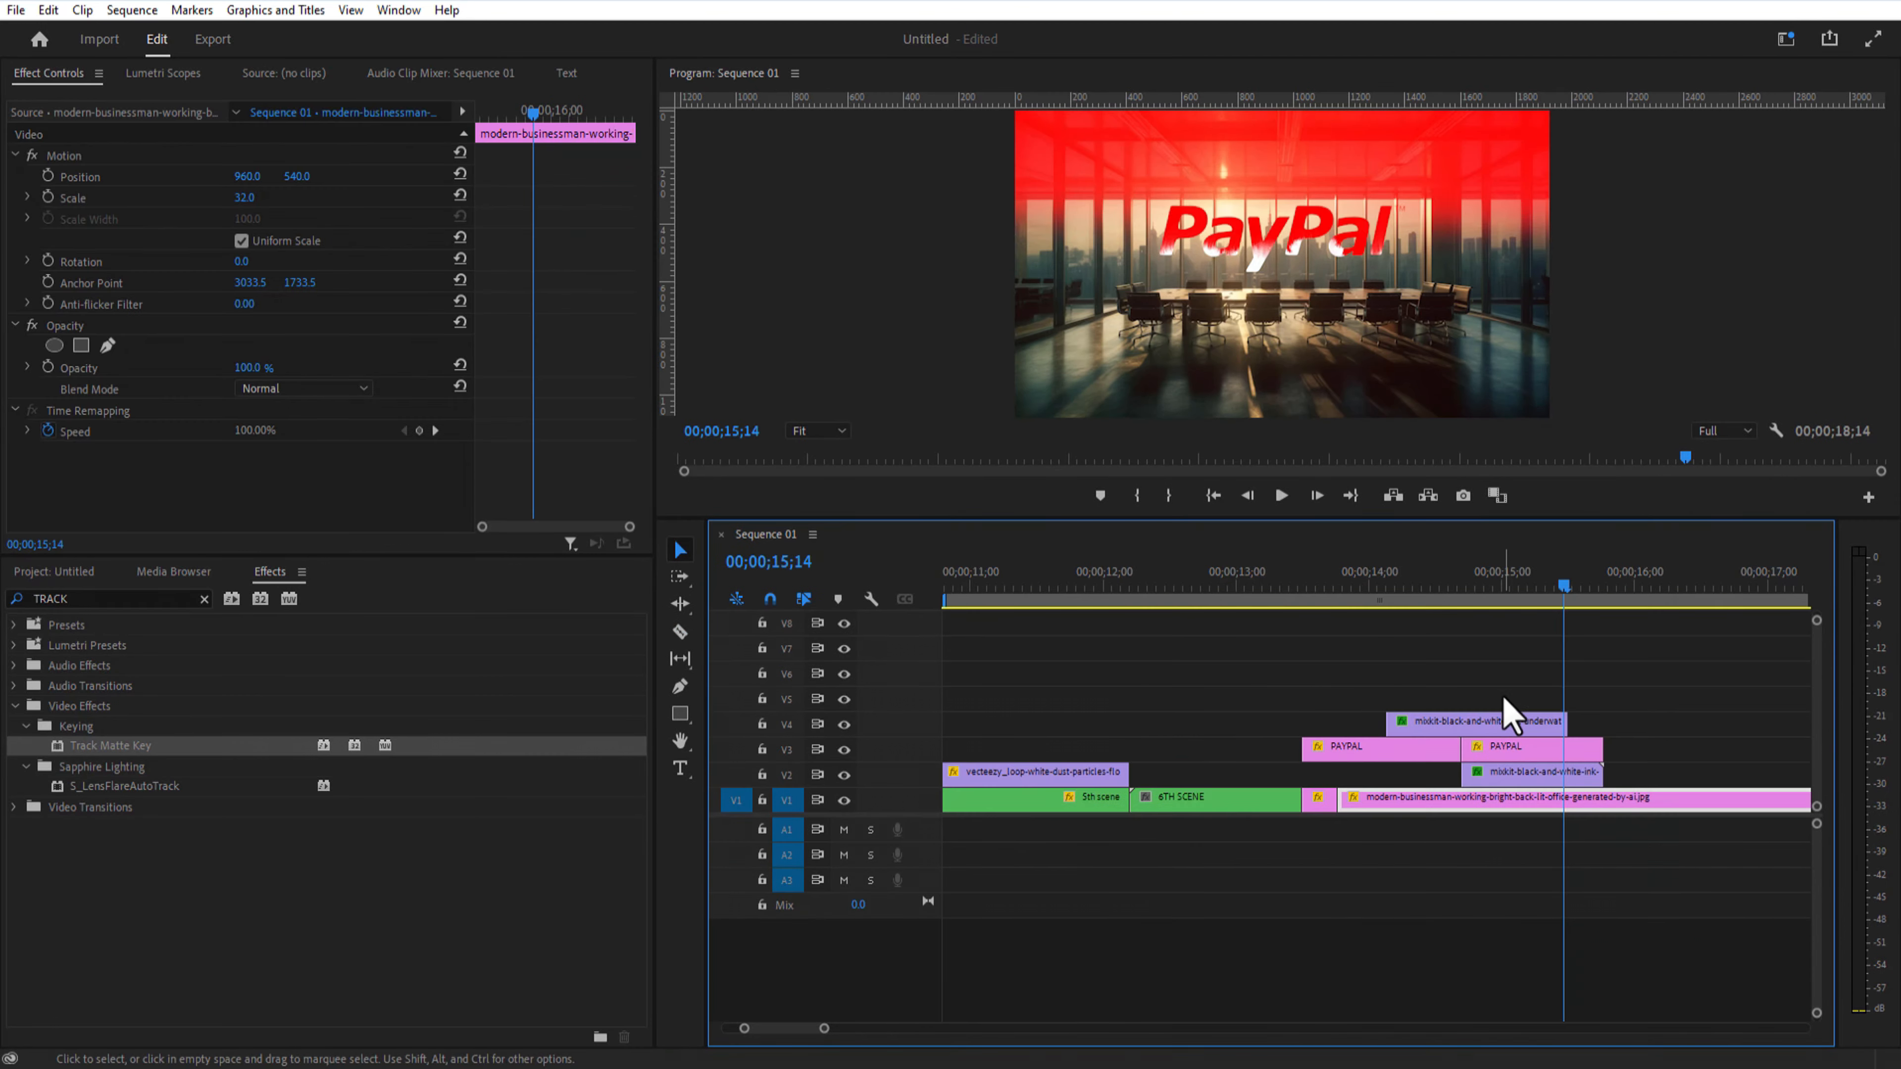
Step: Move the V4 ink clip up to V5 and duplicate the second PAYPAL segment onto V4
{"action": "left_click_drag", "start_coordinate": [1507, 715], "coordinate": [1507, 691]}
{"action": "left_click", "coordinate": [1506, 747]}
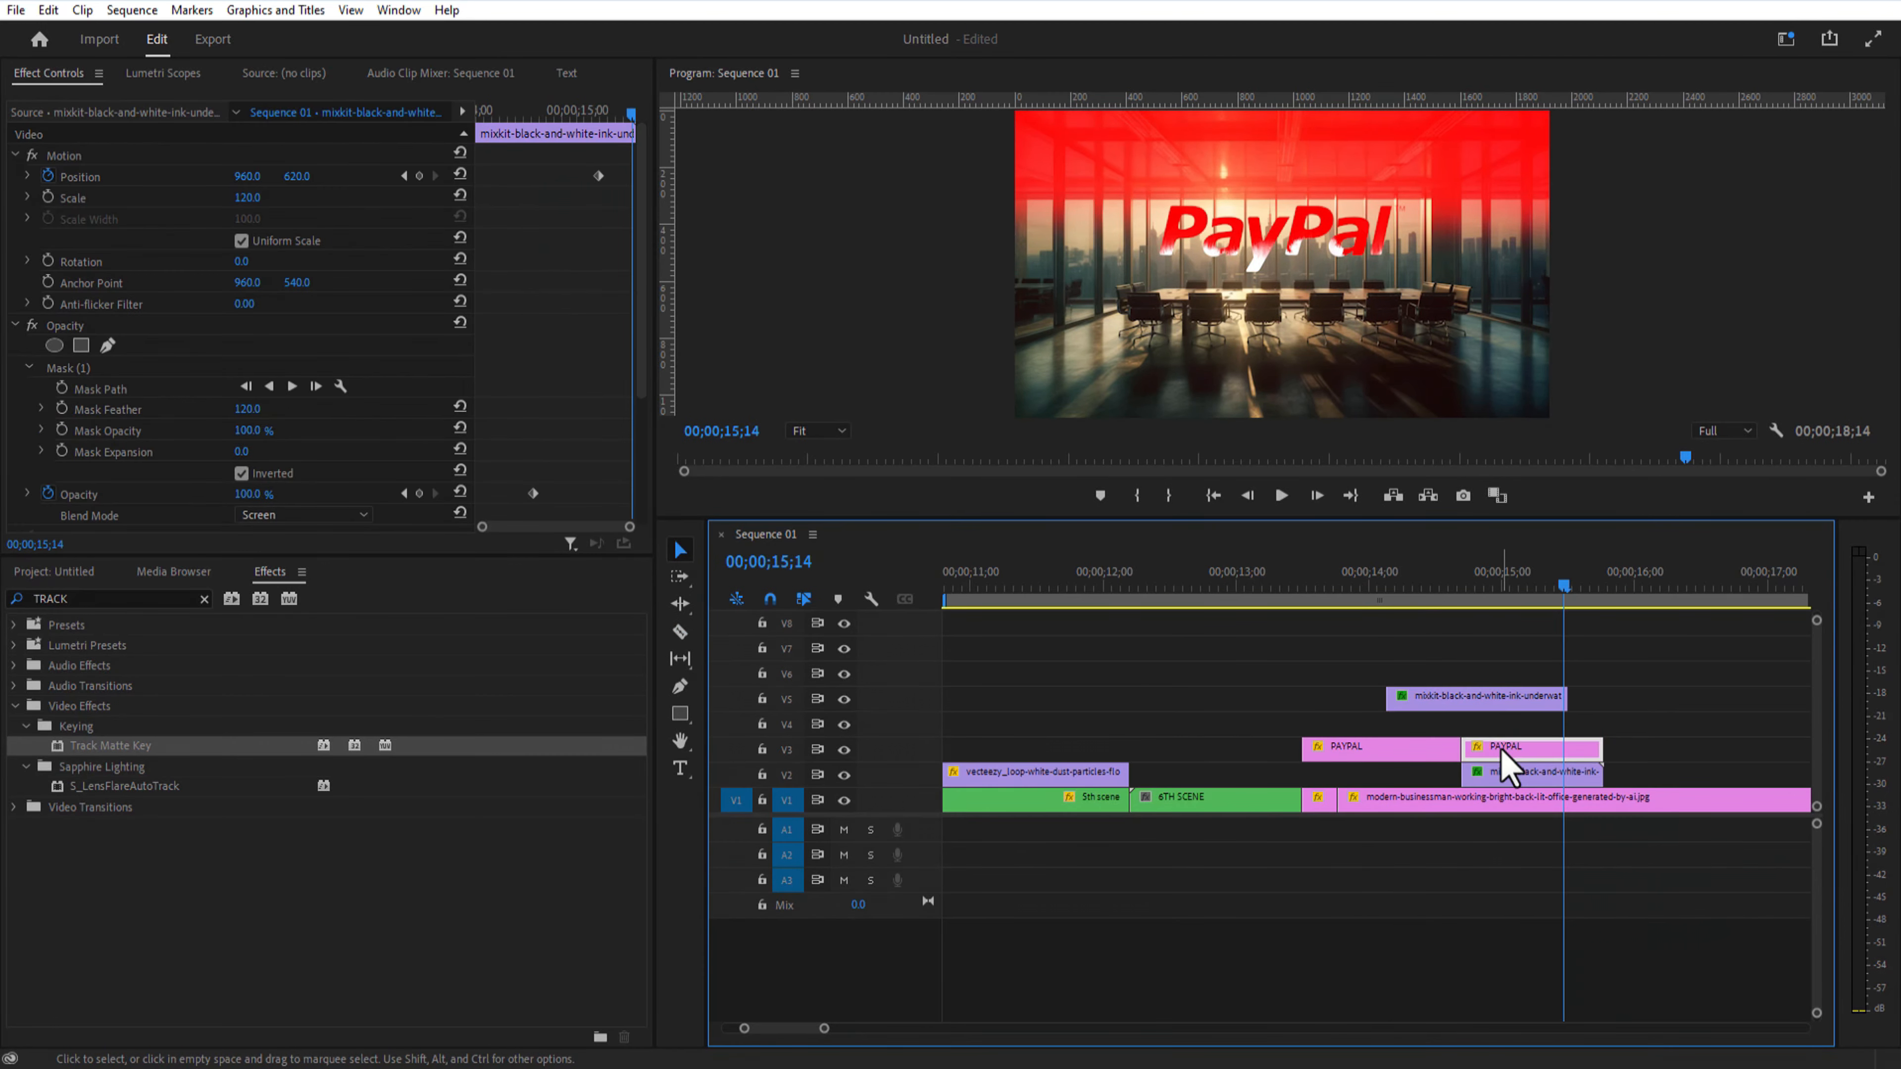
{"action": "left_click_drag", "start_coordinate": [1501, 760], "coordinate": [1499, 732]}
Step: Keyframe the V4 PAYPAL copy's Opacity at 100% at 00;00;14;29 and fade it out by 00;00;15;07
{"action": "left_click", "coordinate": [1497, 583]}
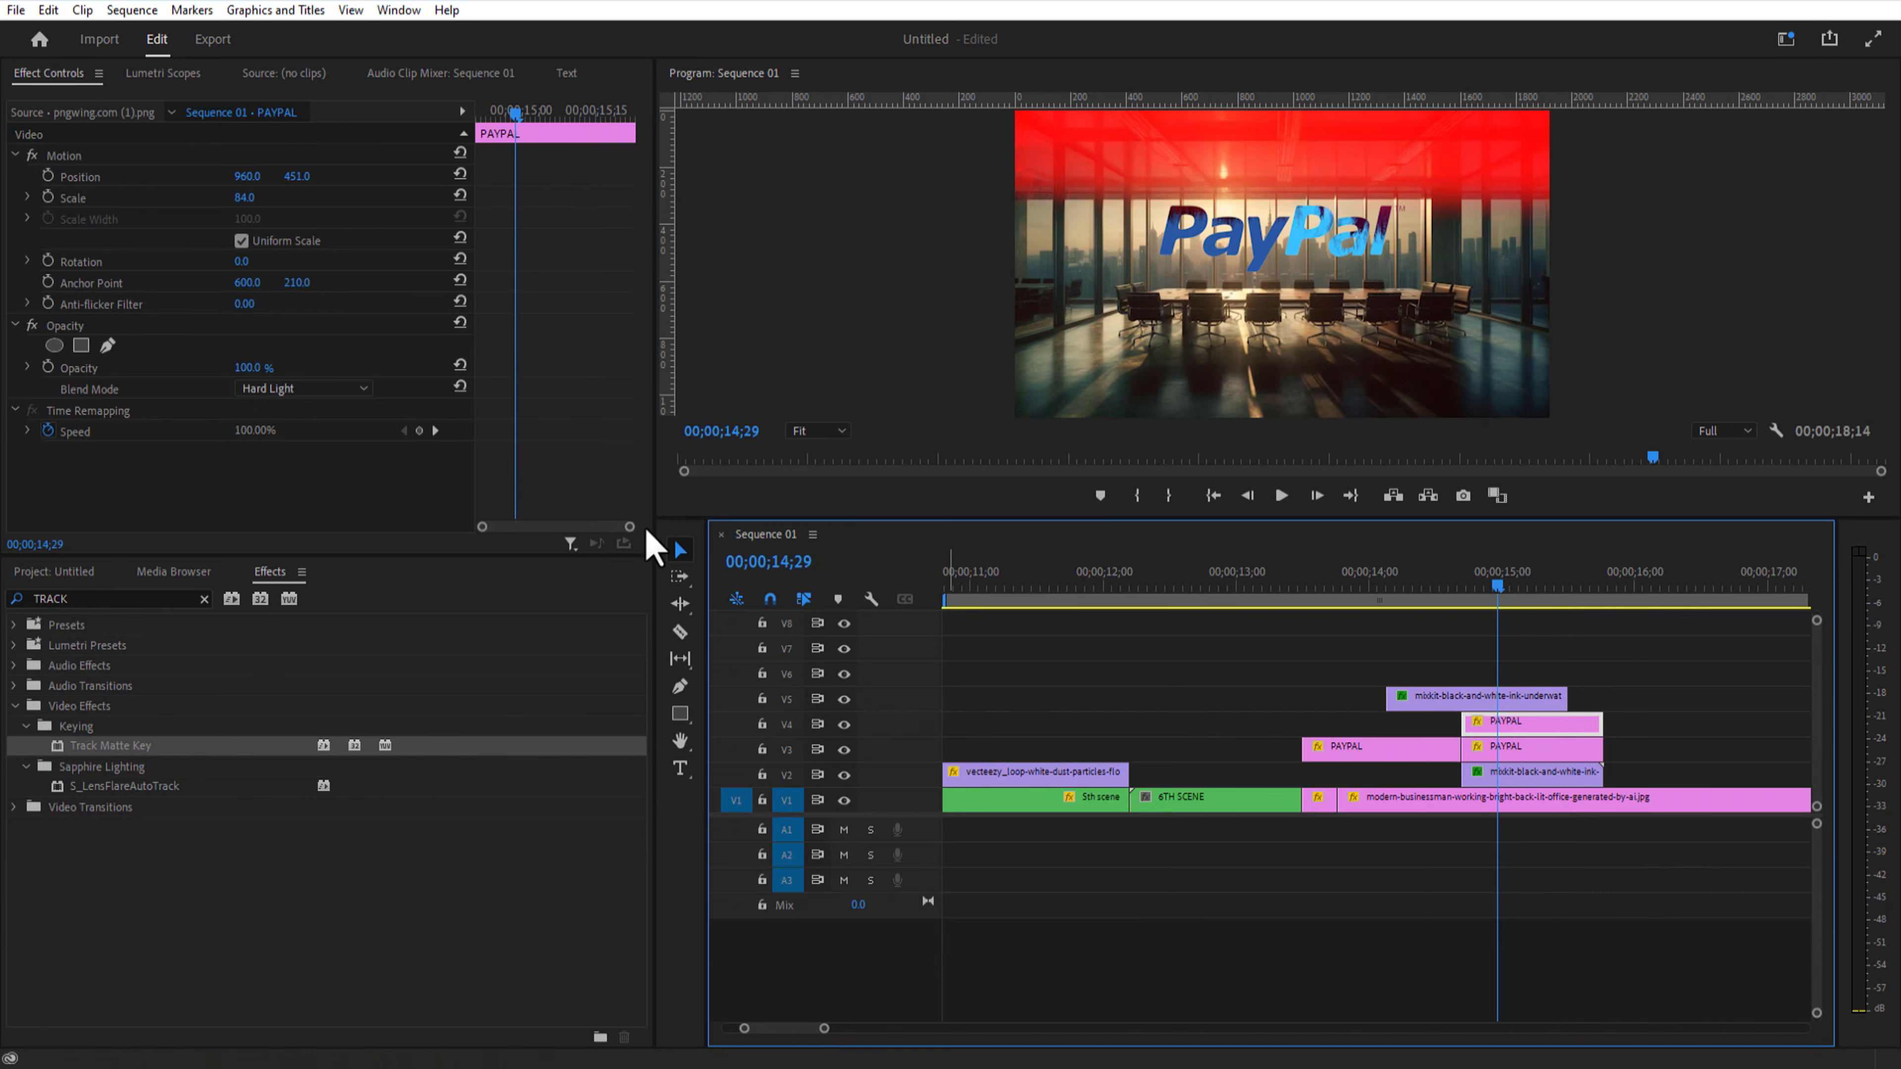
{"action": "left_click", "coordinate": [48, 366]}
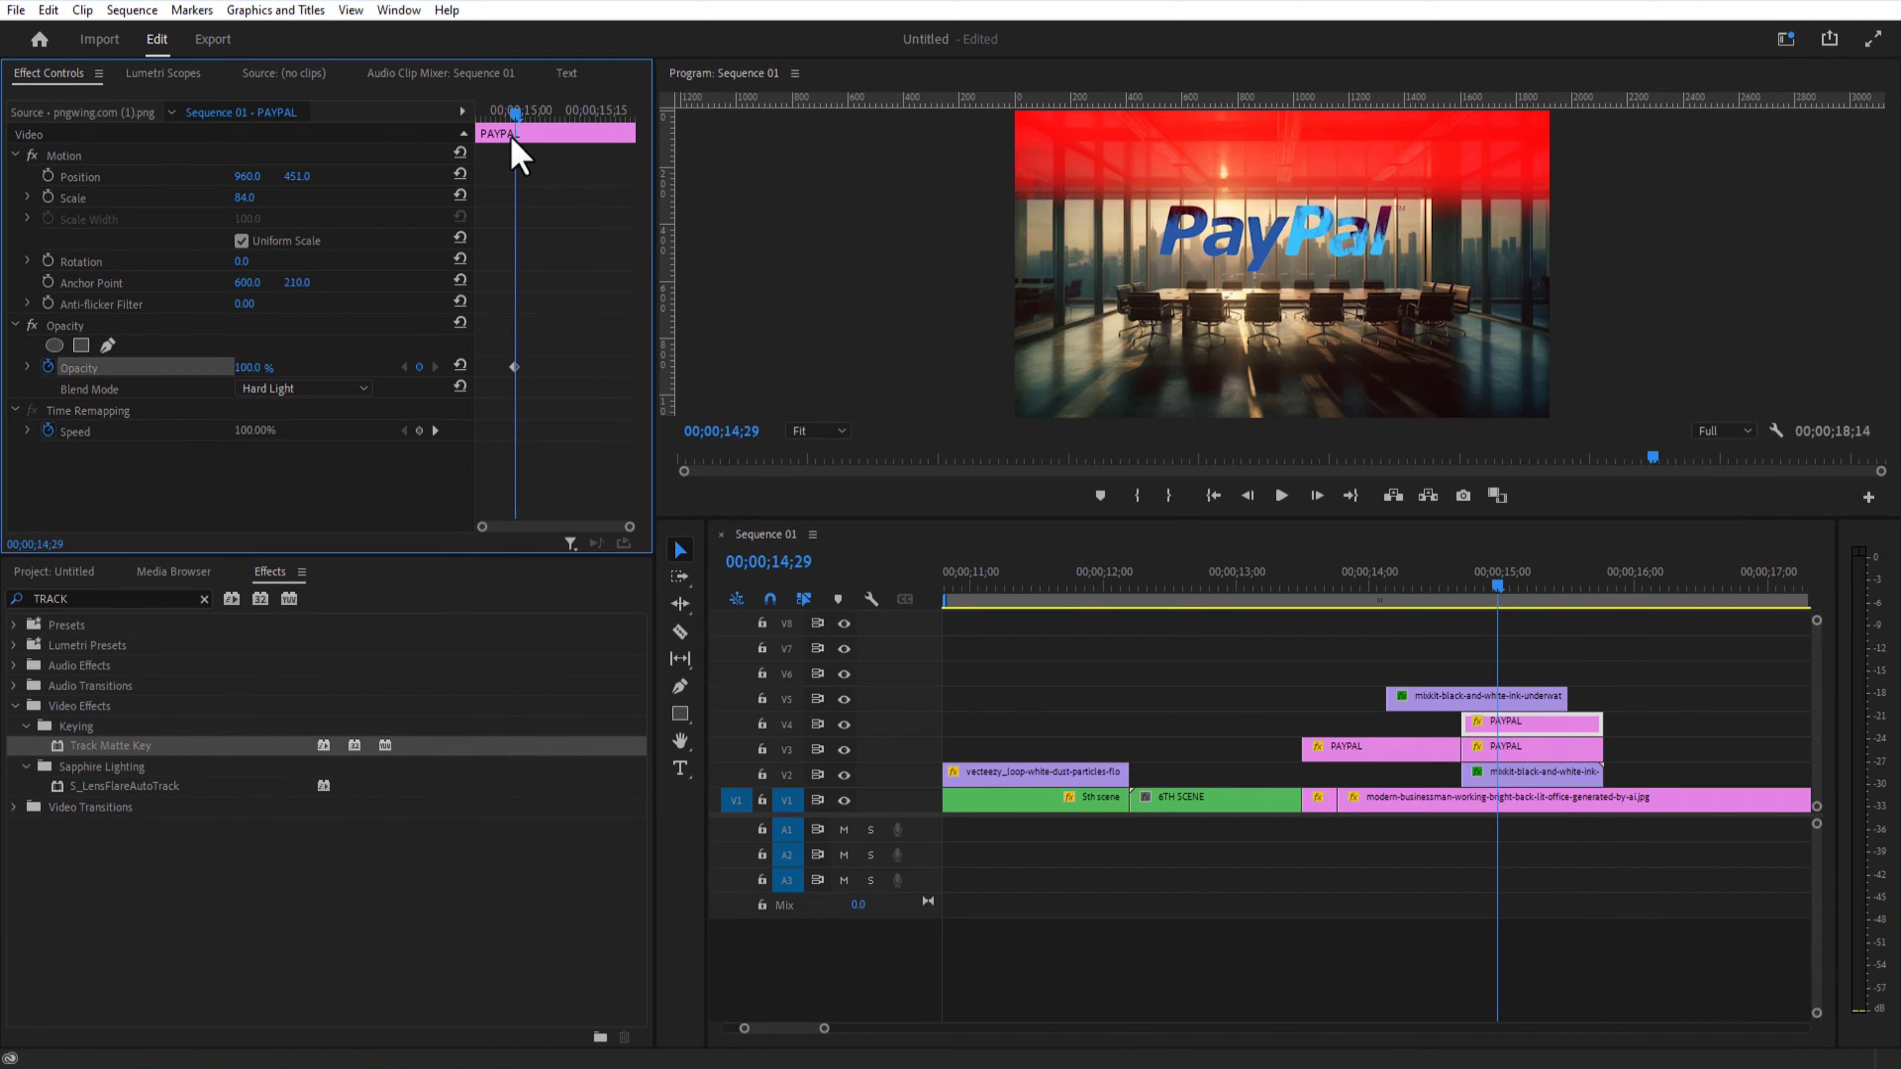
{"action": "left_click_drag", "start_coordinate": [514, 139], "coordinate": [556, 148]}
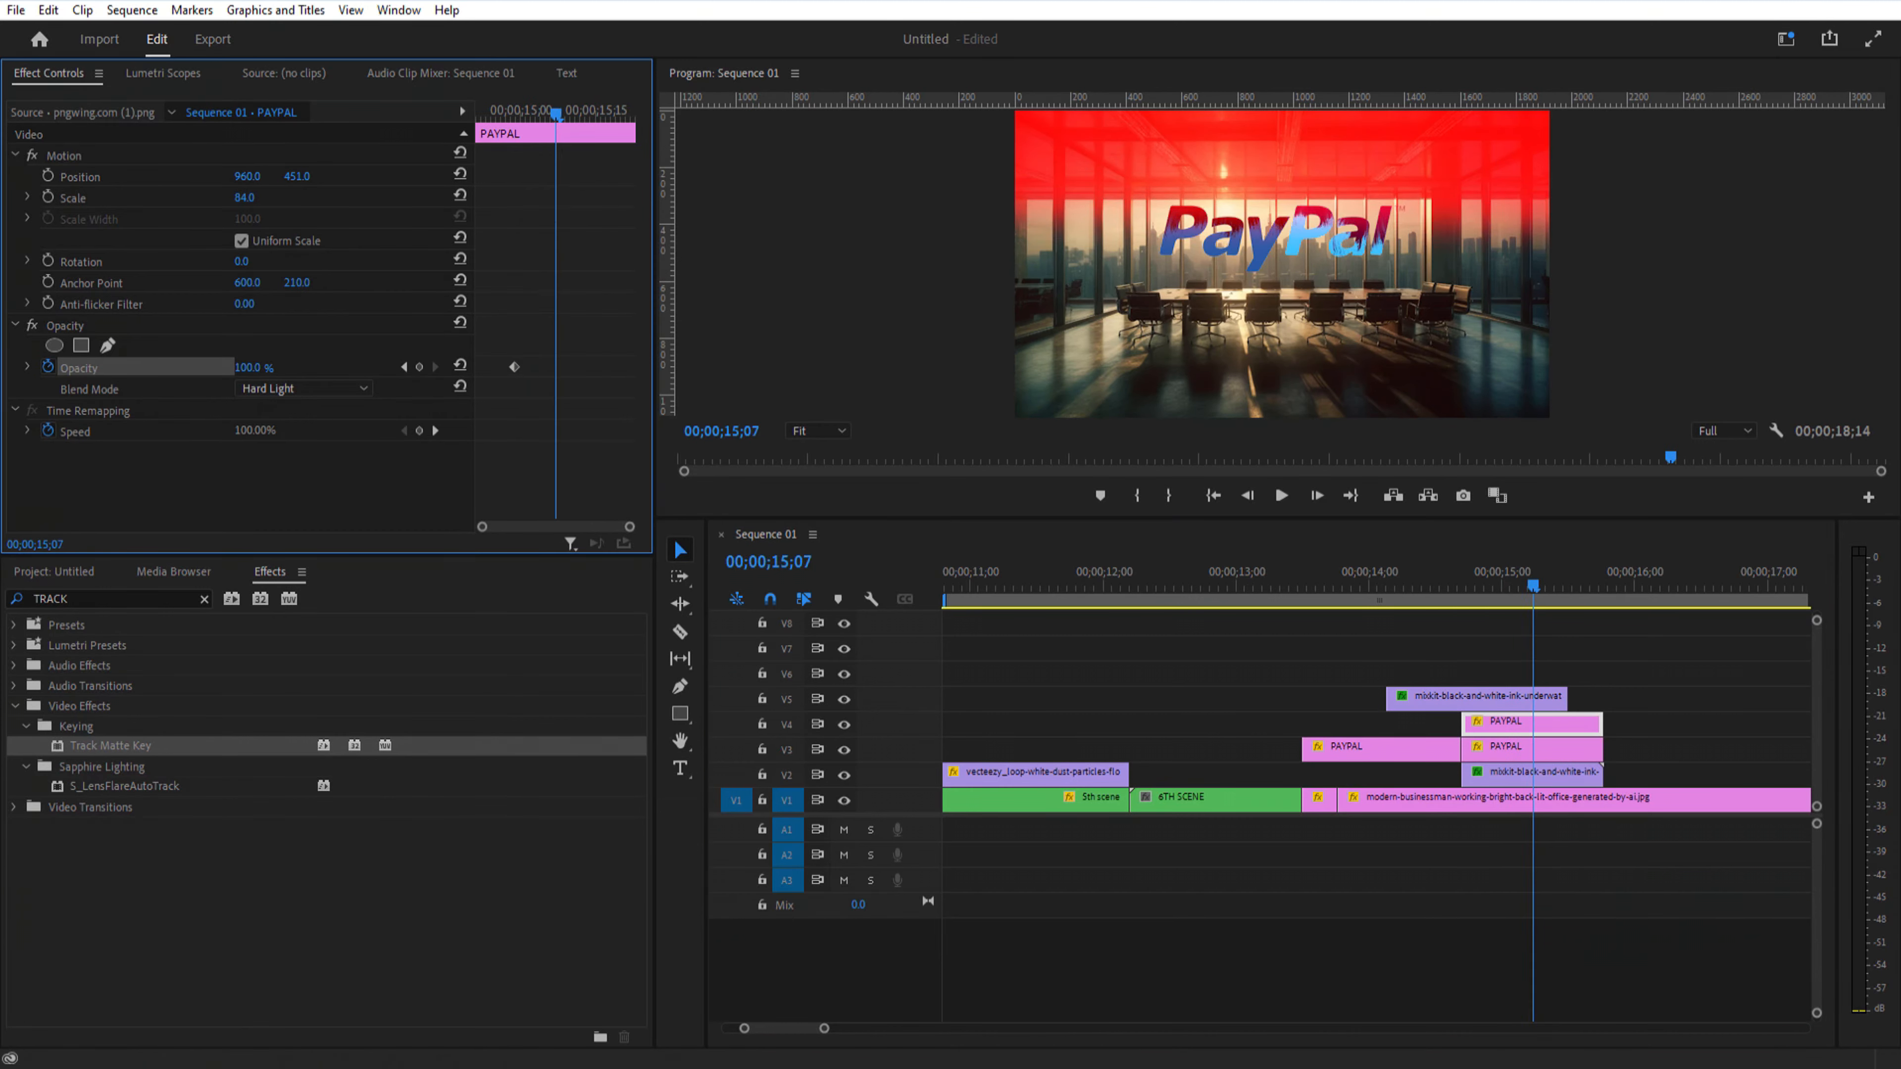
{"action": "left_click_drag", "start_coordinate": [247, 367], "coordinate": [176, 367]}
{"action": "left_click_drag", "start_coordinate": [569, 134], "coordinate": [591, 202]}
Step: Duplicate the V5 ink clip directly after the original and apply 250% speed with Reverse Speed enabled
{"action": "left_click", "coordinate": [1431, 696]}
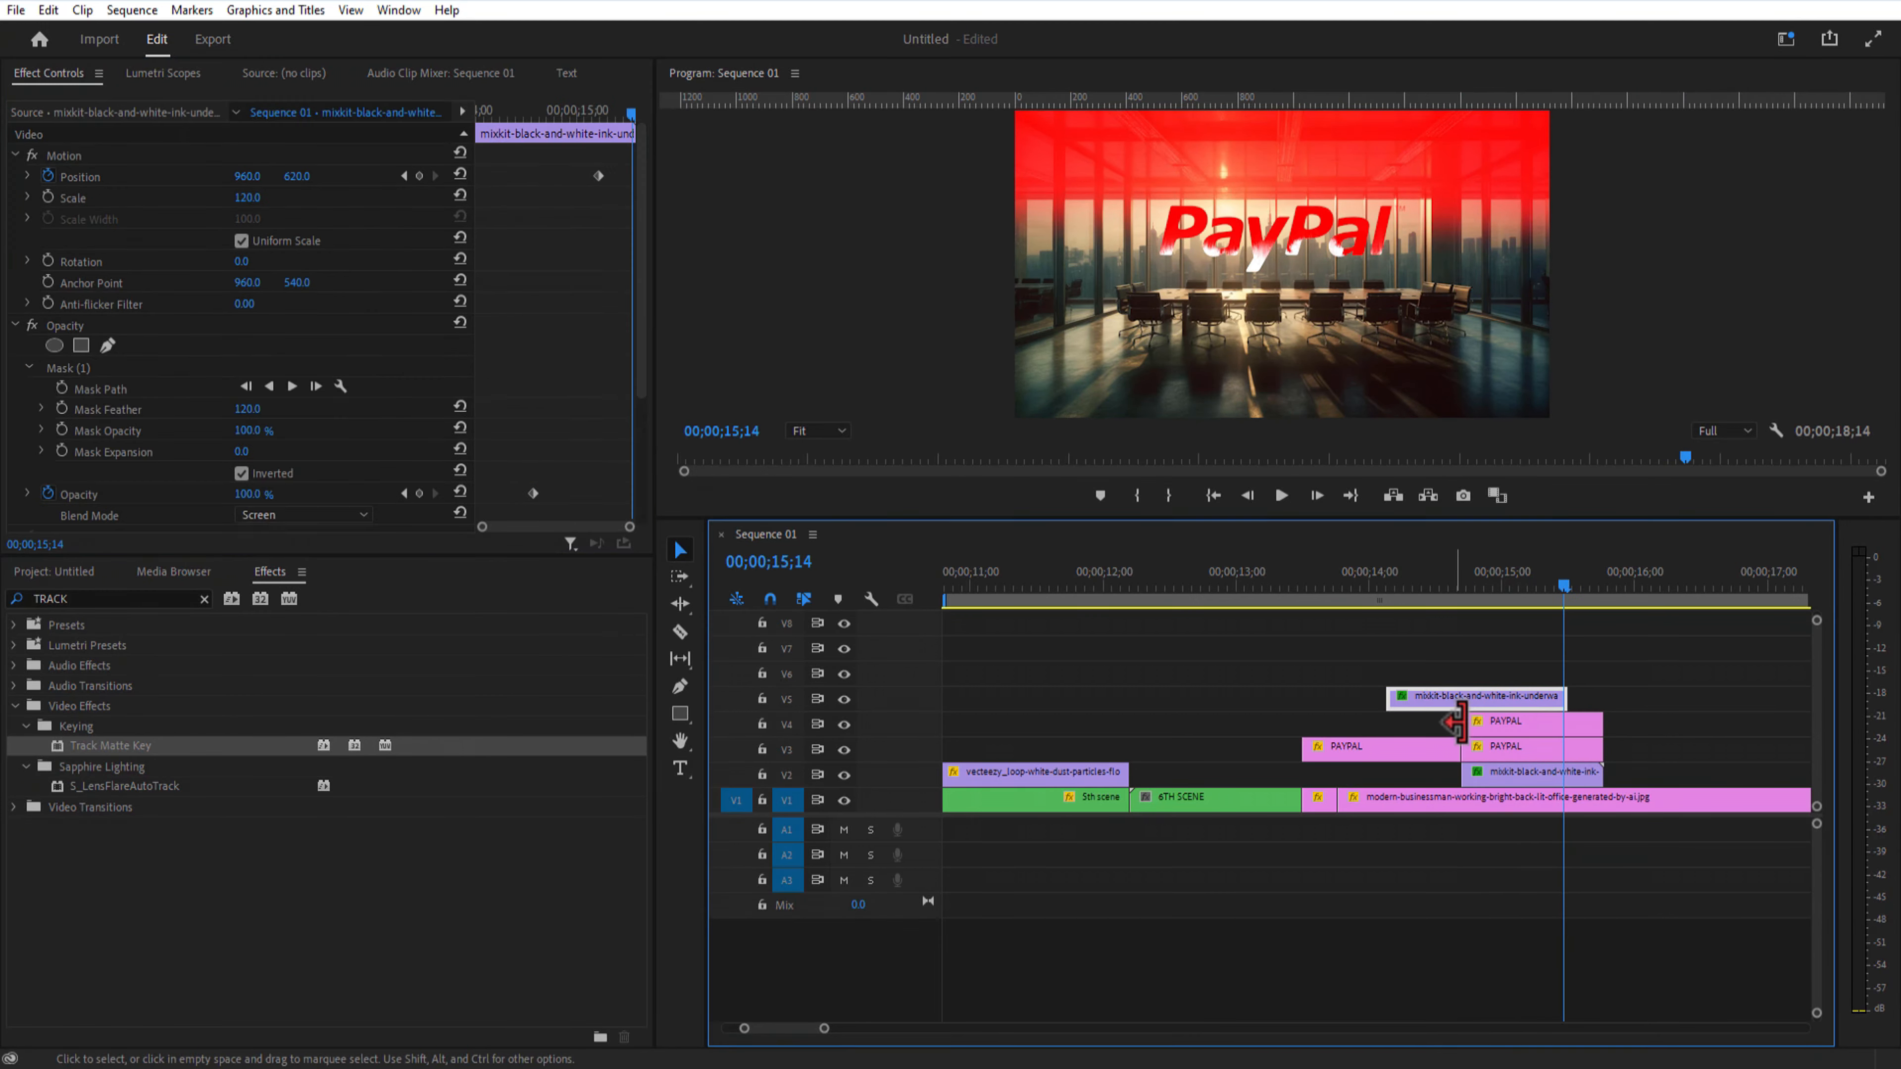
{"action": "left_click_drag", "start_coordinate": [1465, 708], "coordinate": [1639, 704]}
{"action": "right_click", "coordinate": [1637, 700]}
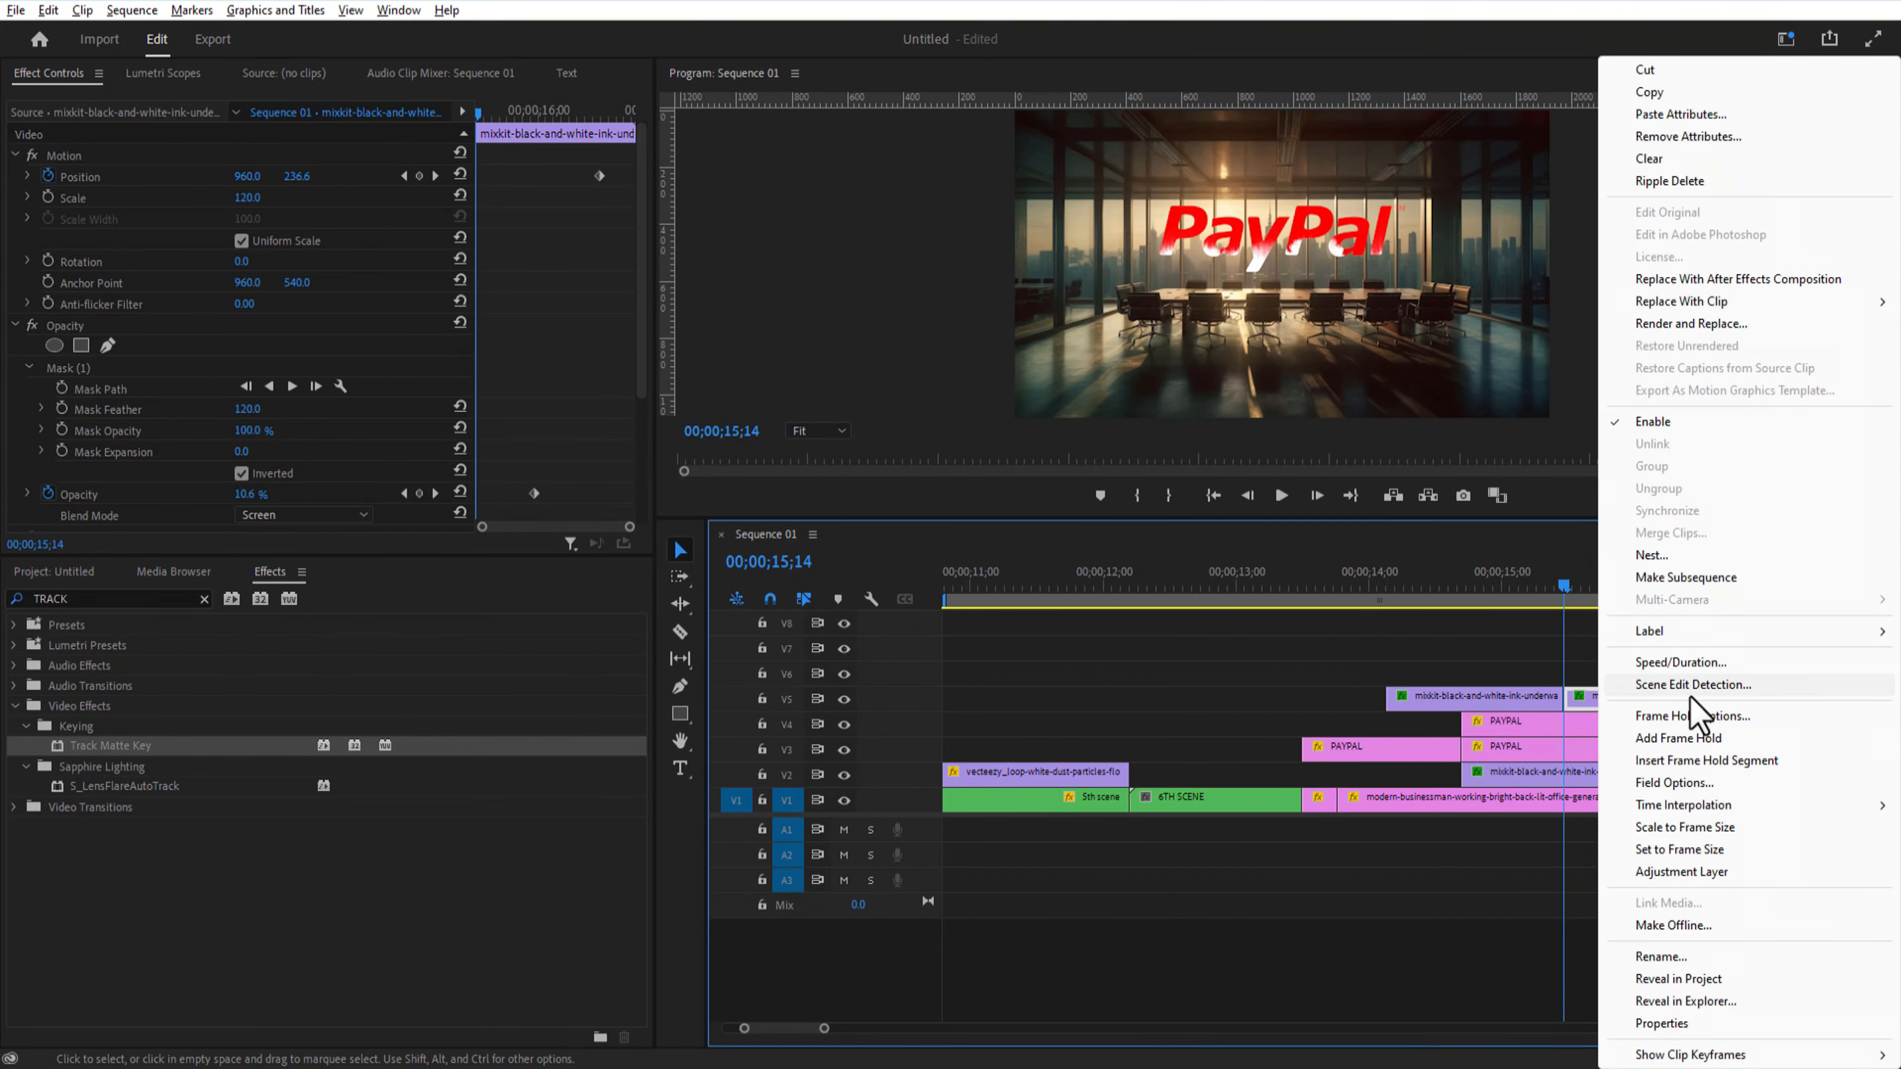
{"action": "left_click", "coordinate": [1680, 661]}
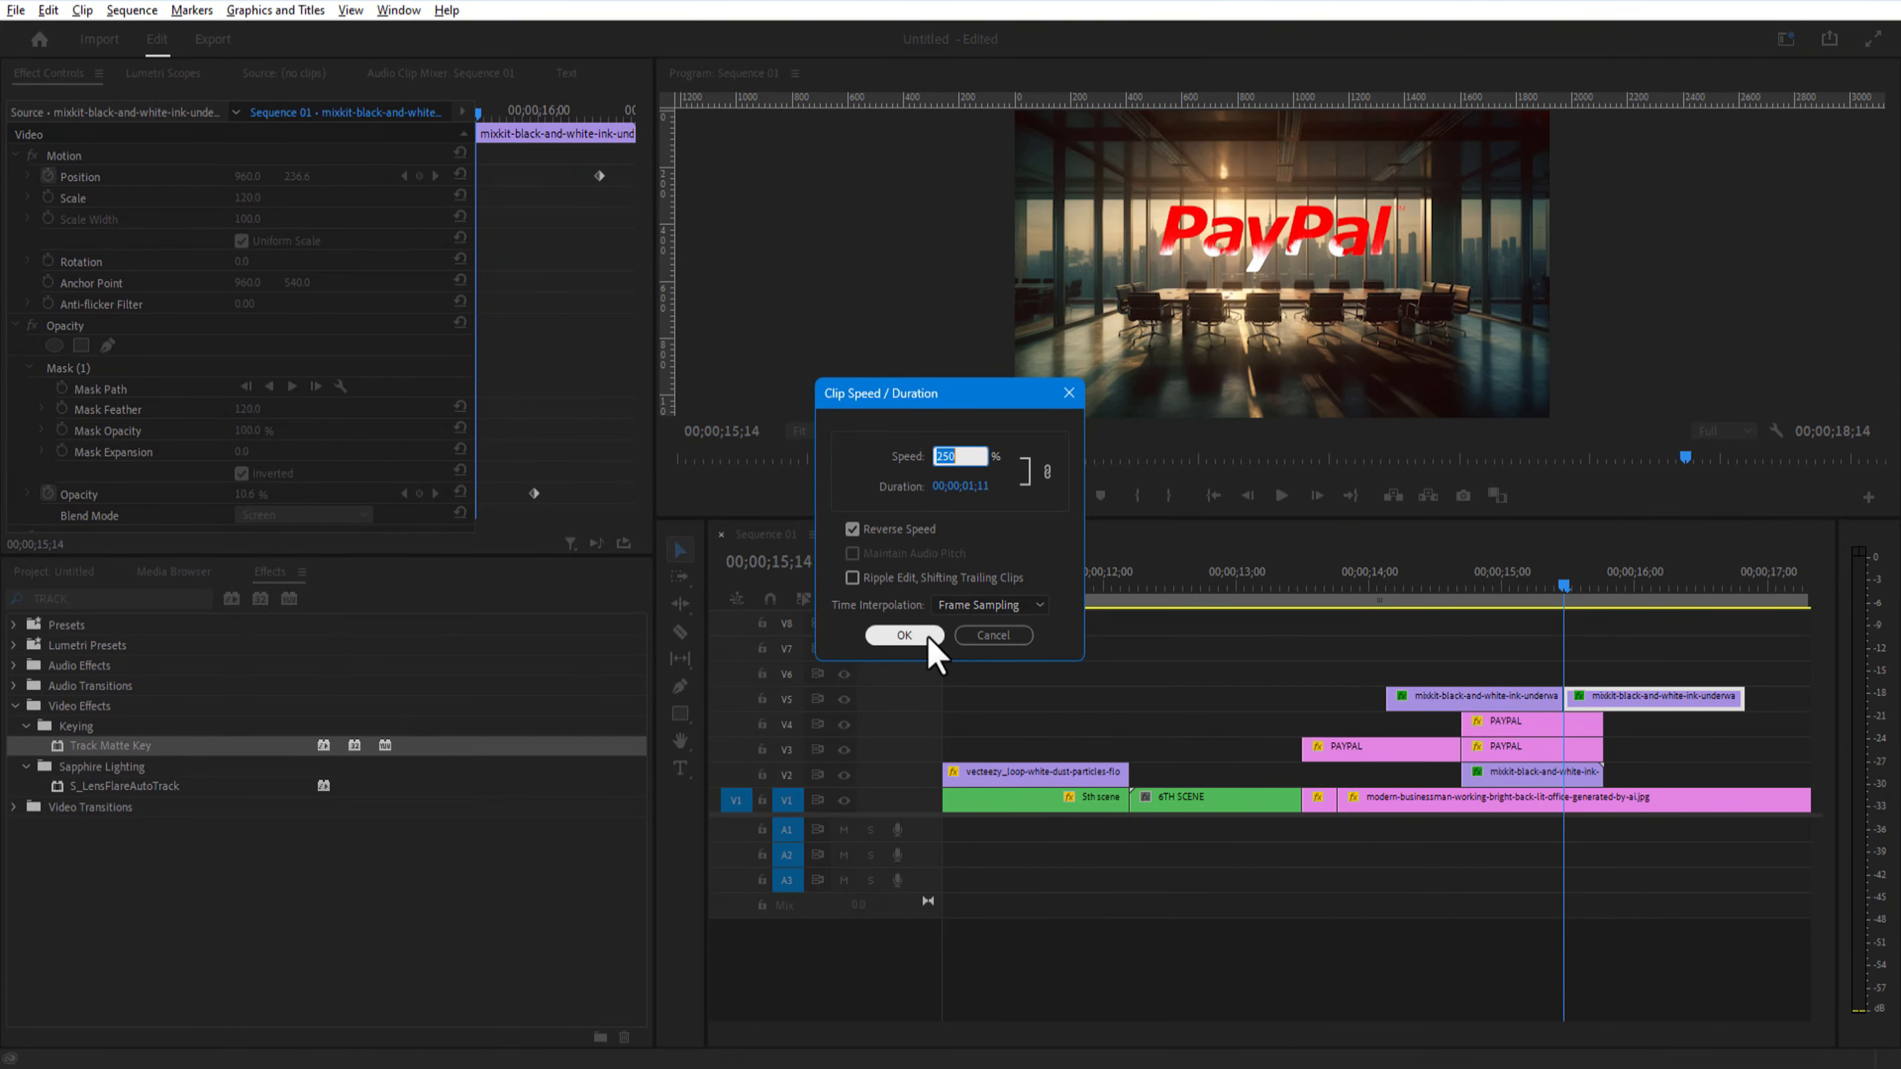
{"action": "left_click", "coordinate": [904, 635]}
Step: Change the blend modes of both V5 ink clips, setting the second one to Overlay
{"action": "left_click", "coordinate": [1525, 591]}
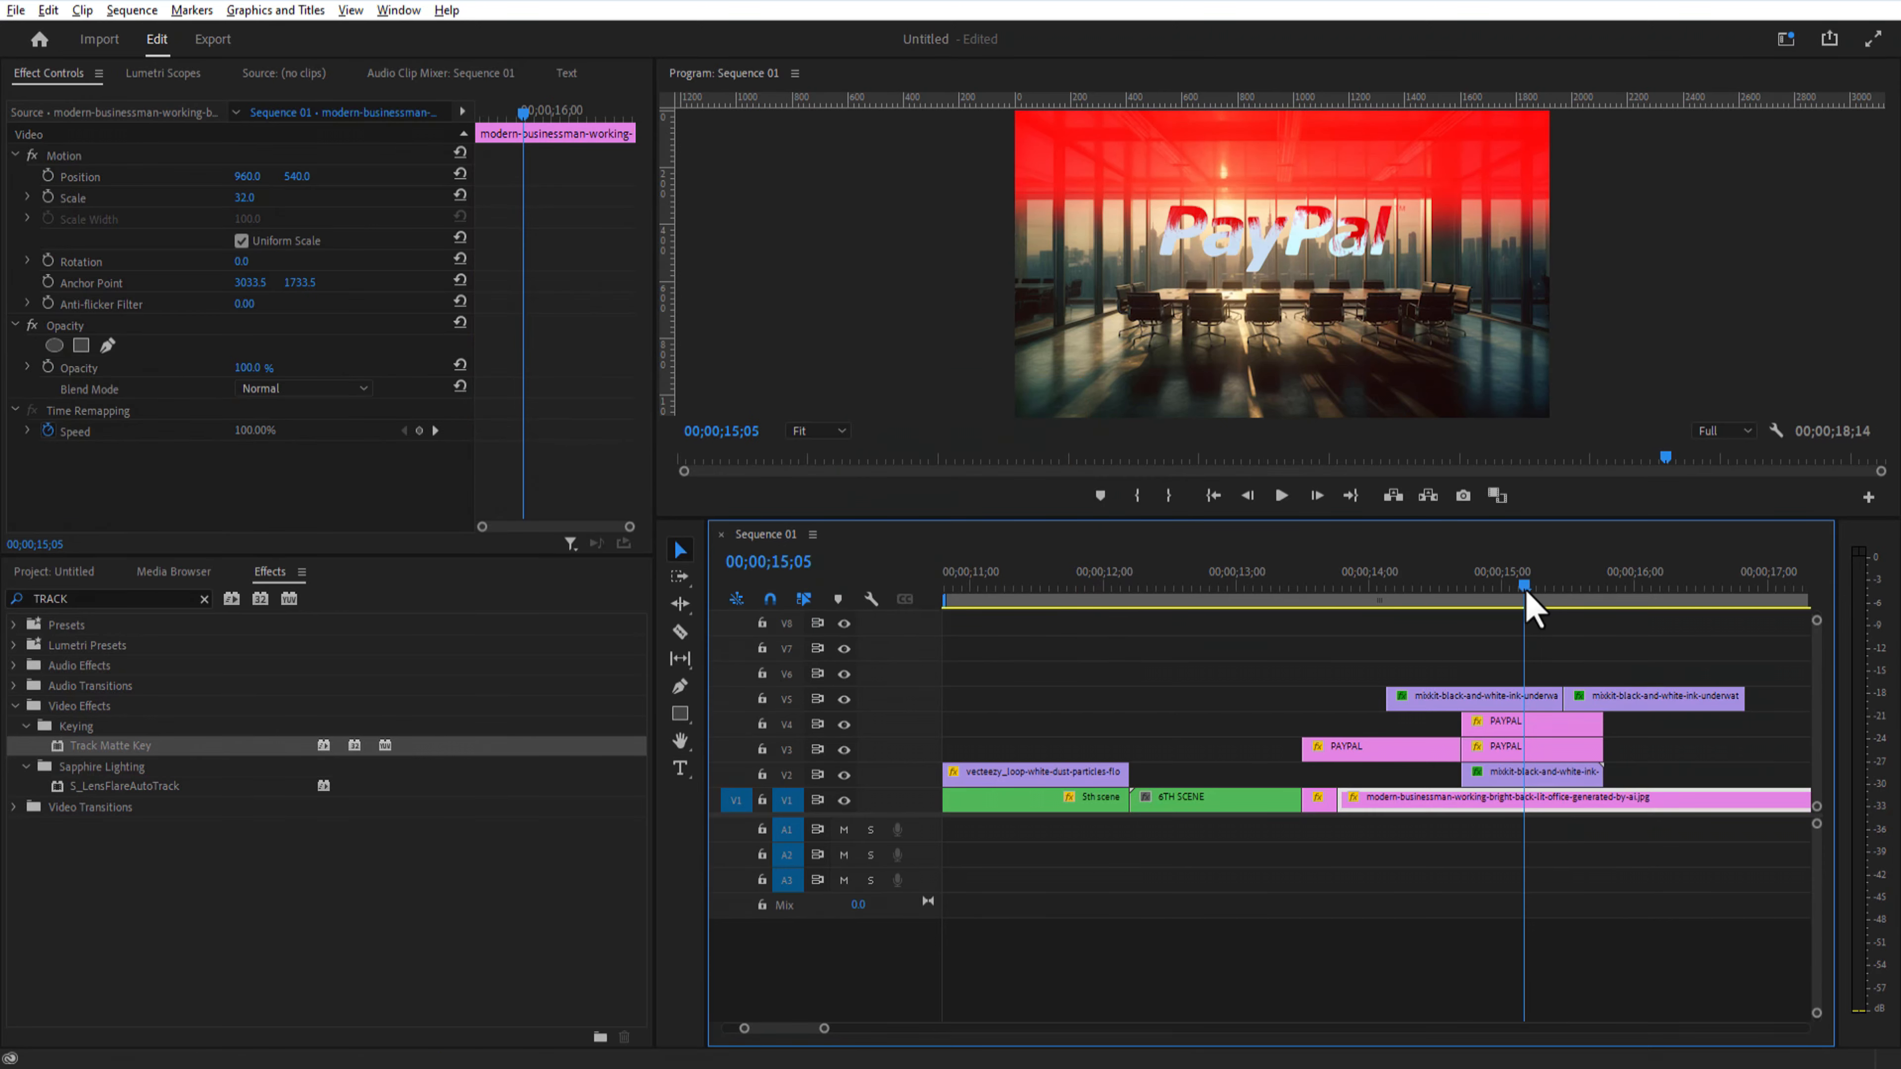
{"action": "left_click_drag", "start_coordinate": [1526, 599], "coordinate": [1561, 612]}
{"action": "left_click", "coordinate": [1490, 696]}
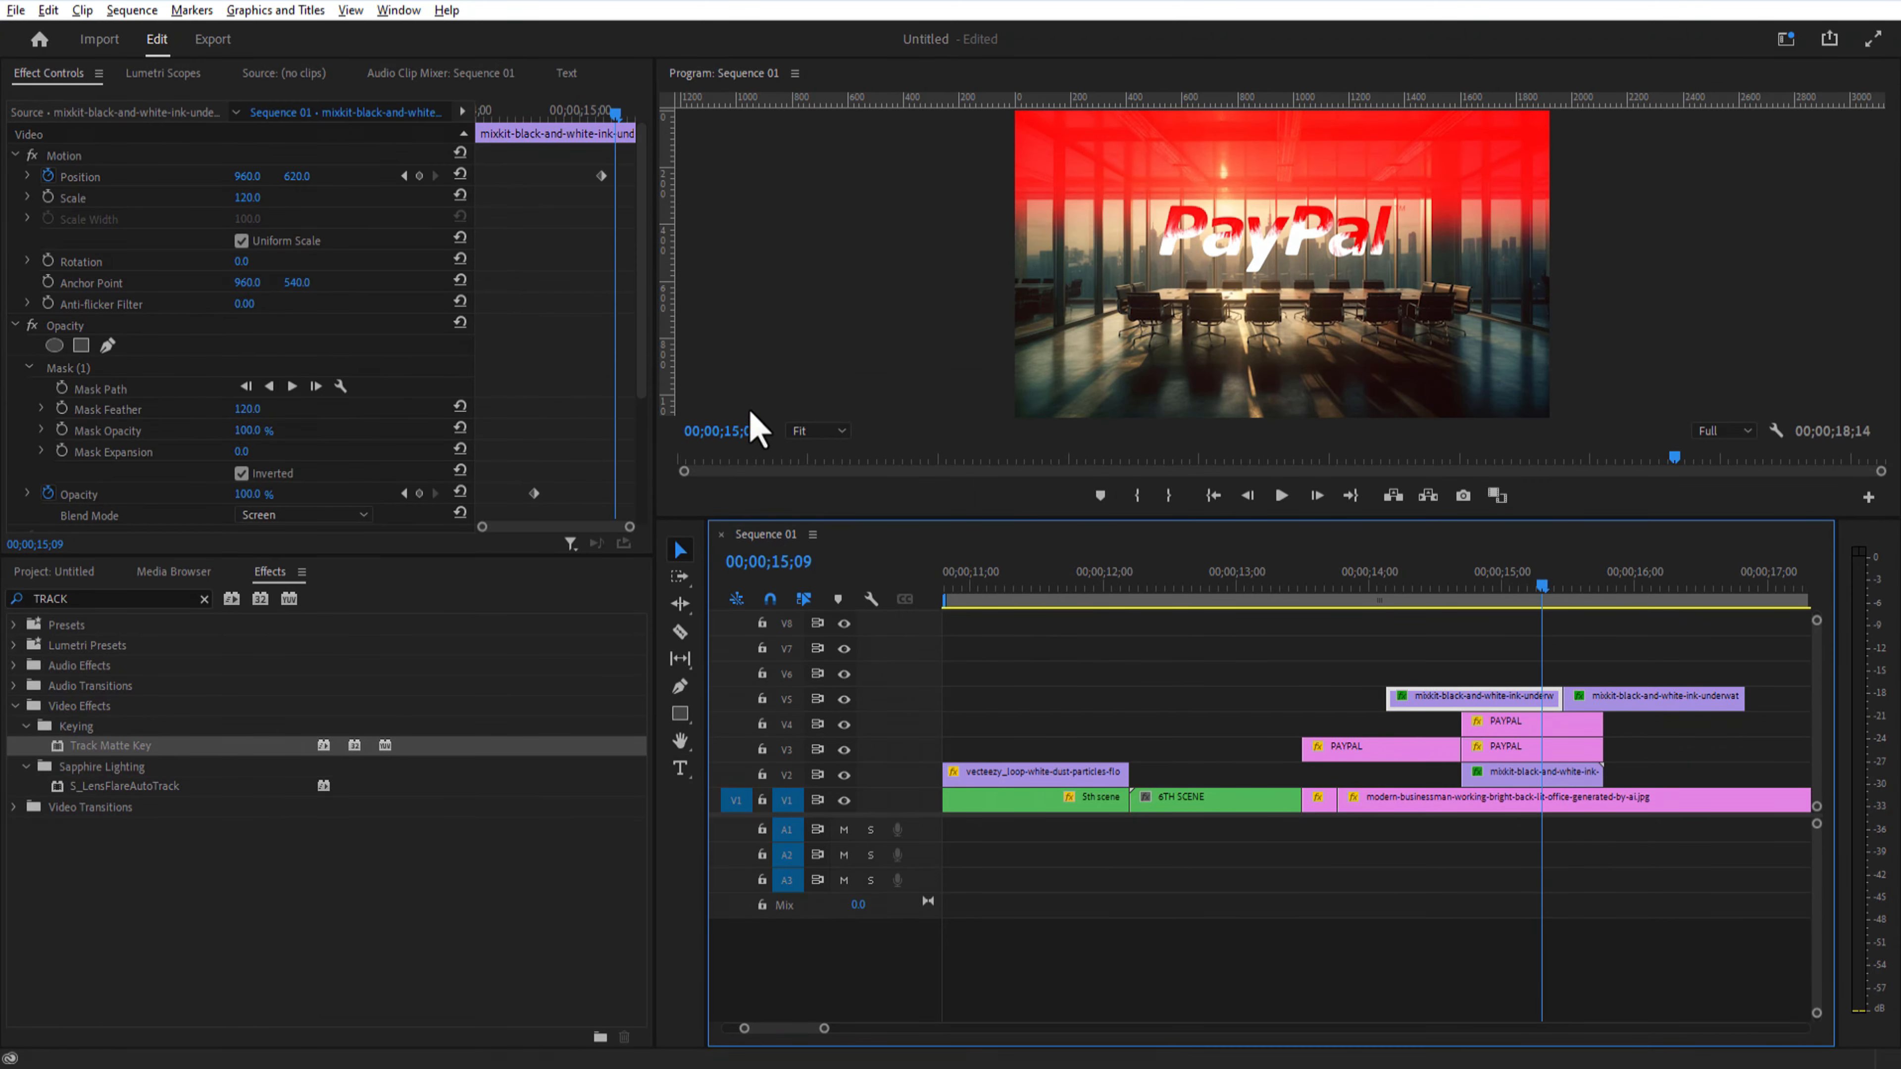
{"action": "left_click", "coordinate": [329, 515]}
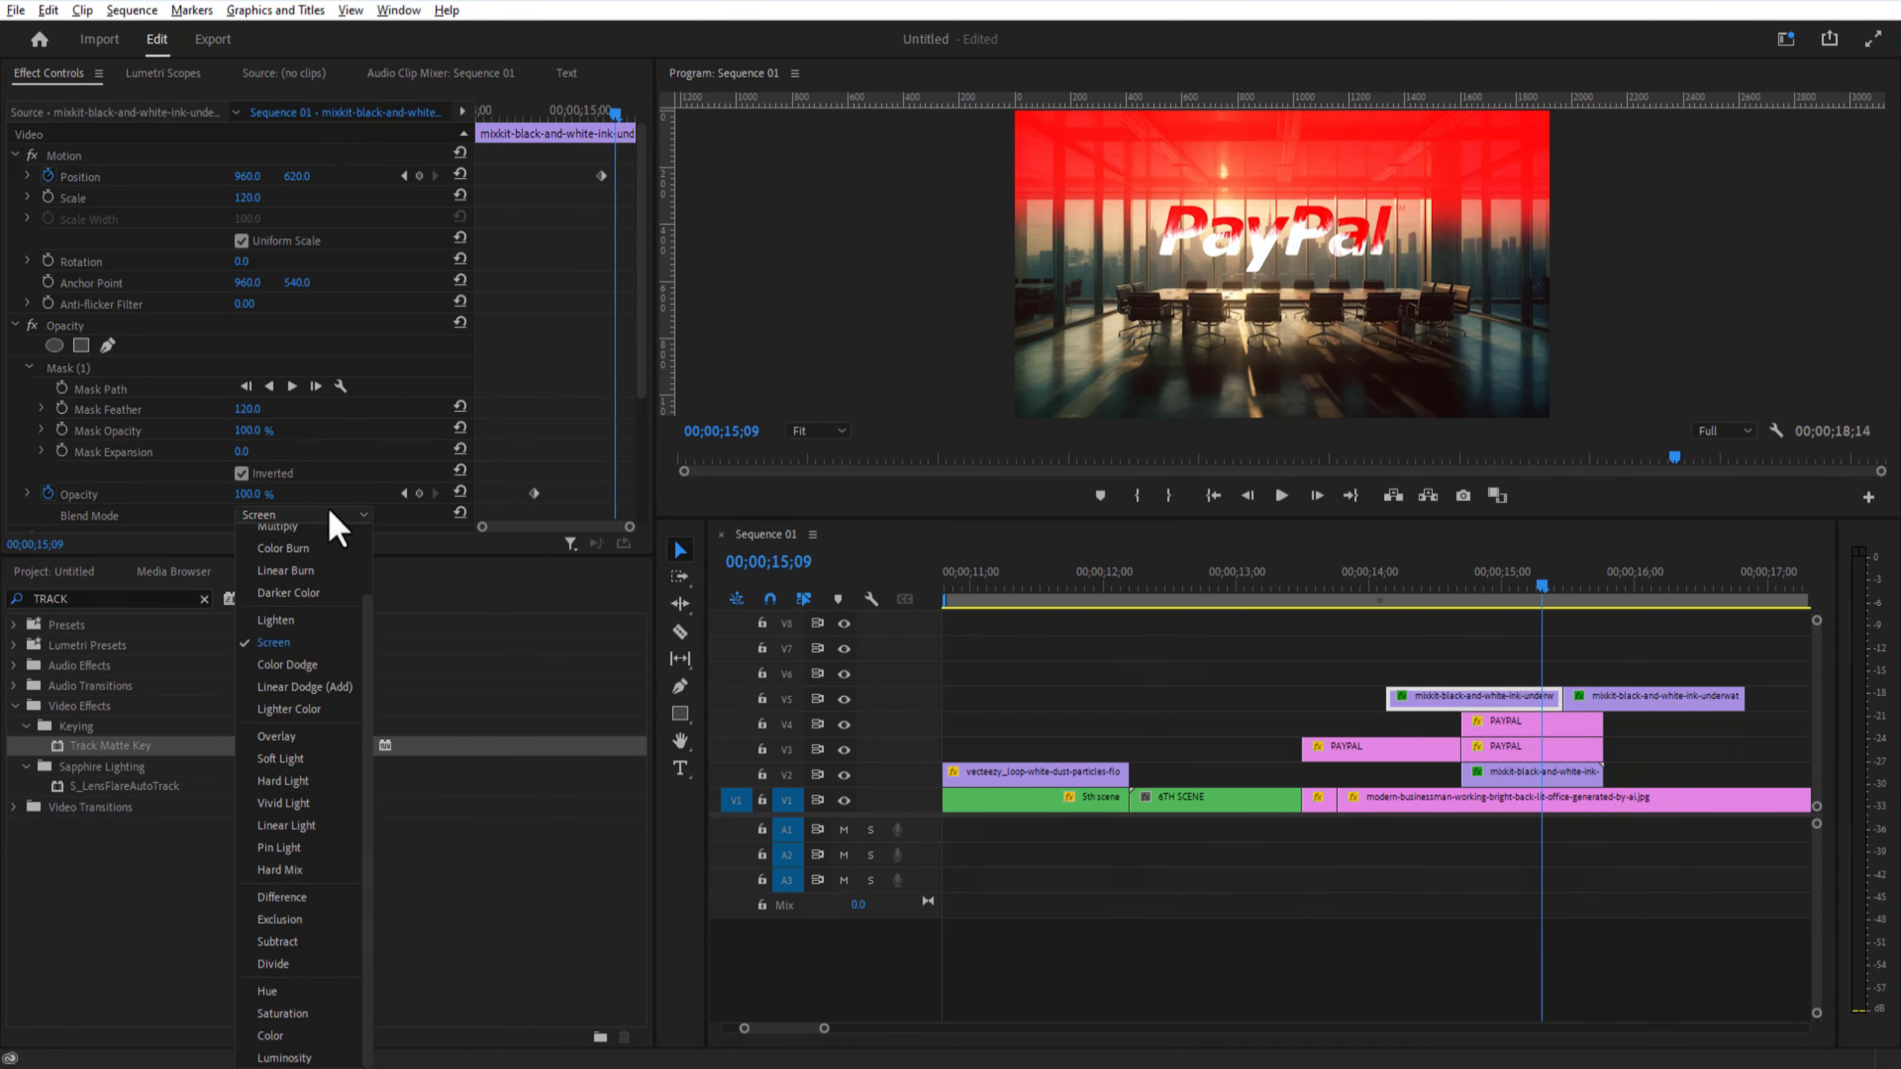
{"action": "left_click", "coordinate": [305, 786]}
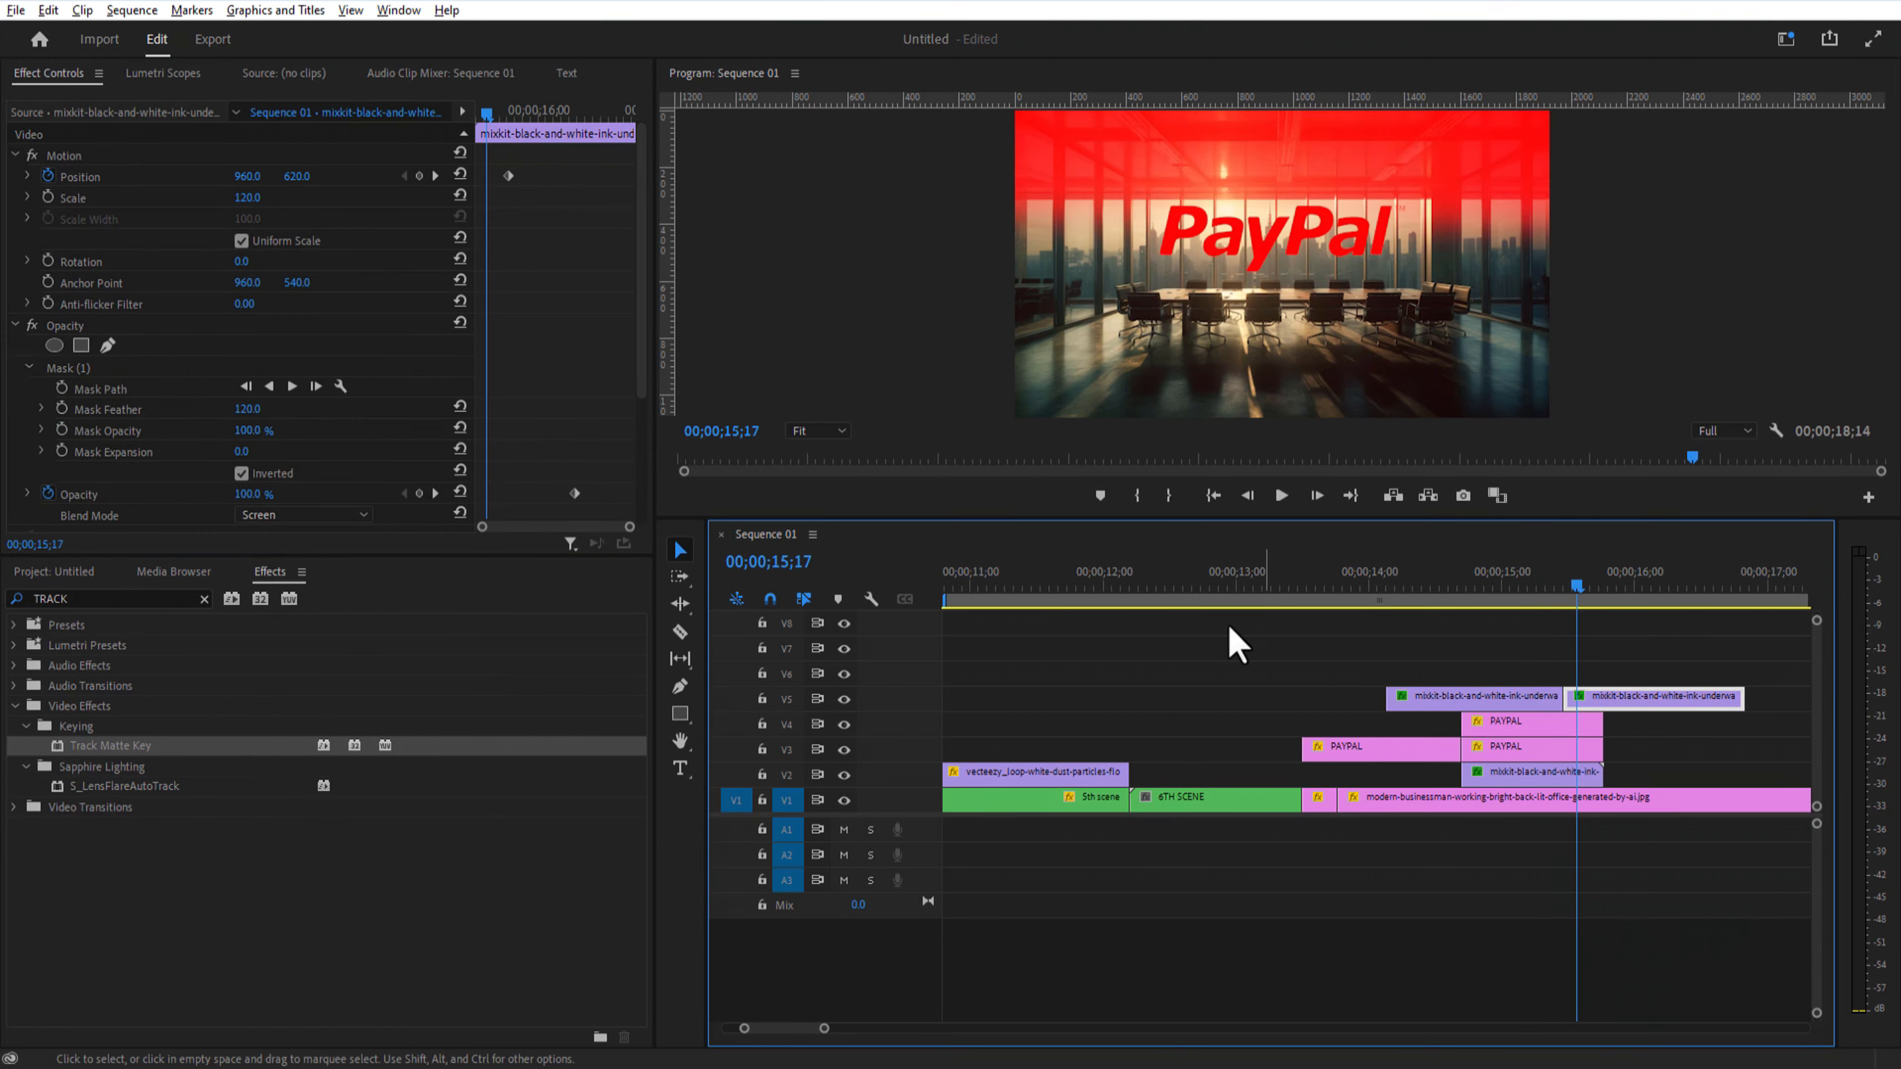
{"action": "left_click", "coordinate": [297, 517]}
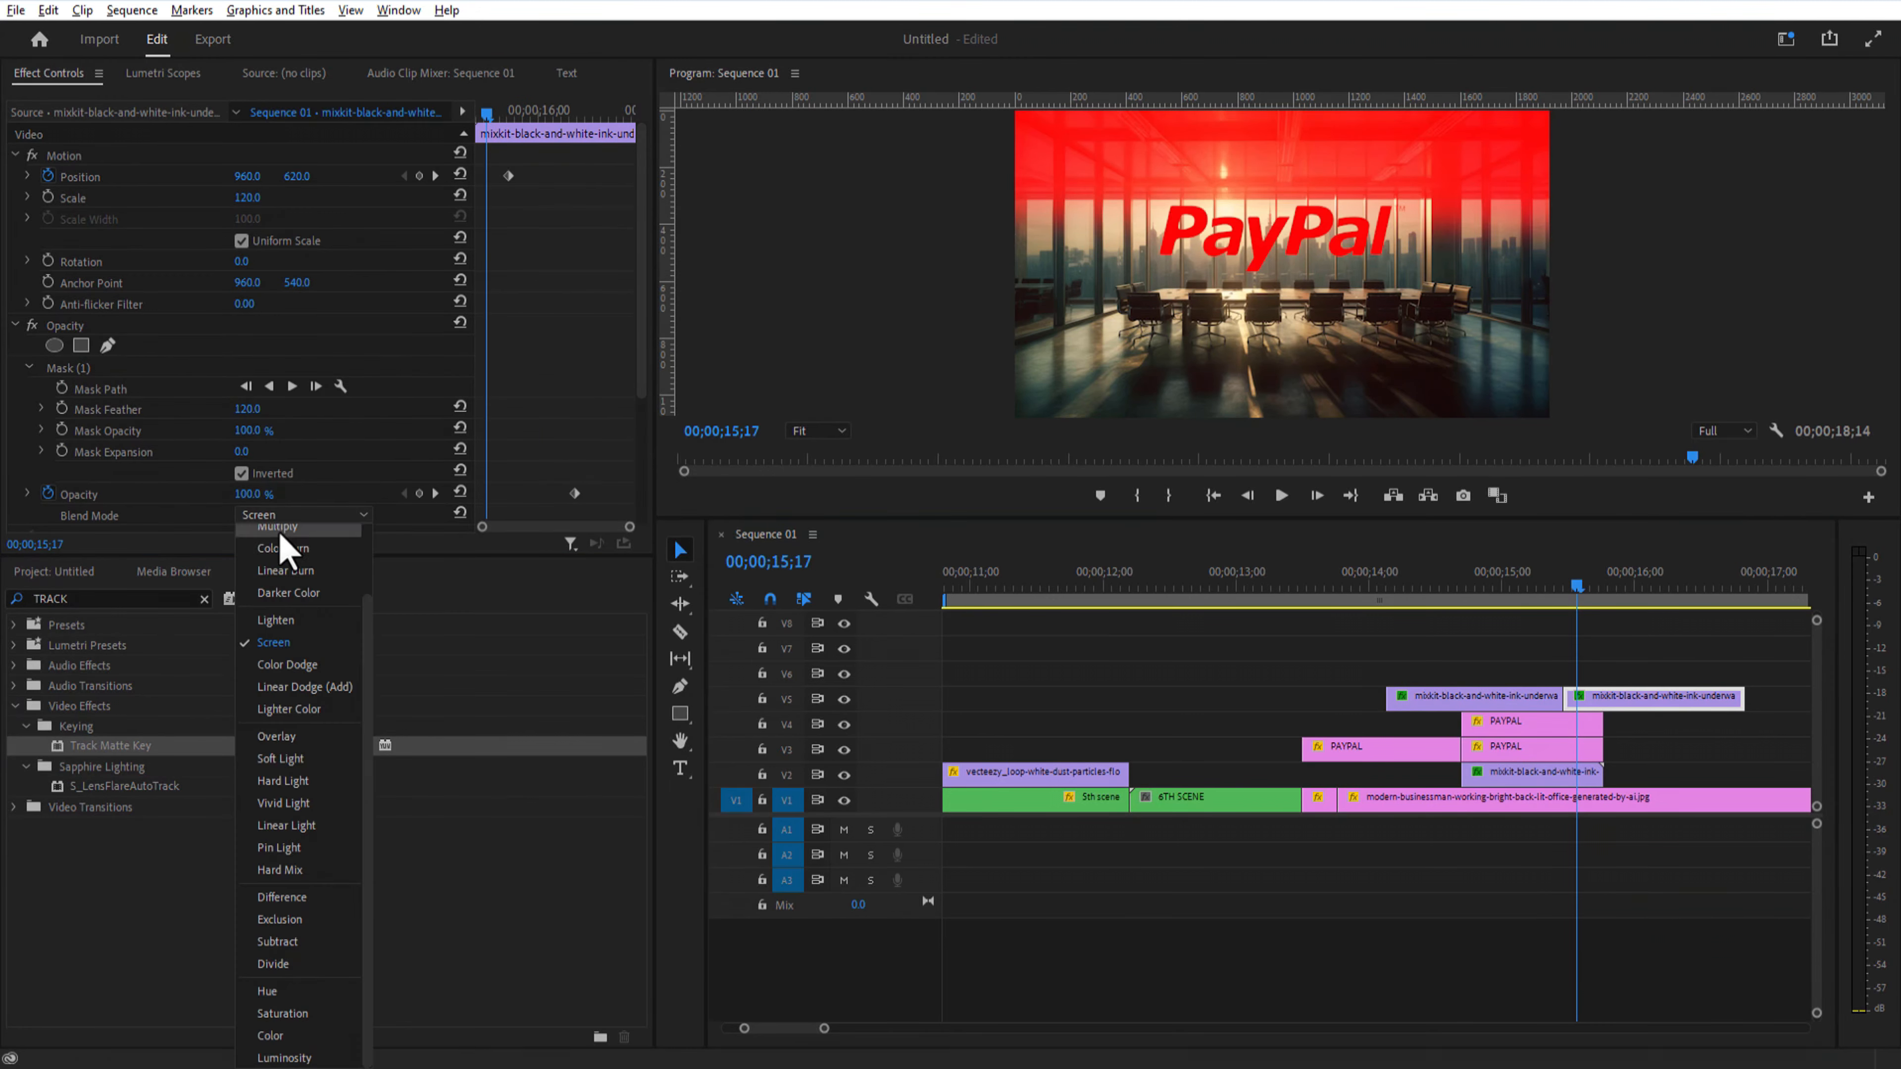
{"action": "left_click", "coordinate": [305, 749]}
Step: Cut all tracks of the office scene at 00;00;15;20 and delete everything after the cut
{"action": "mouse_move", "coordinate": [1576, 603]}
{"action": "left_mouse_down"}
{"action": "mouse_move", "coordinate": [1598, 608]}
{"action": "mouse_move", "coordinate": [1557, 613]}
{"action": "mouse_move", "coordinate": [1591, 611]}
{"action": "left_mouse_up"}
{"action": "left_click", "coordinate": [680, 632]}
{"action": "left_click", "coordinate": [1591, 745], "text": "shift"}
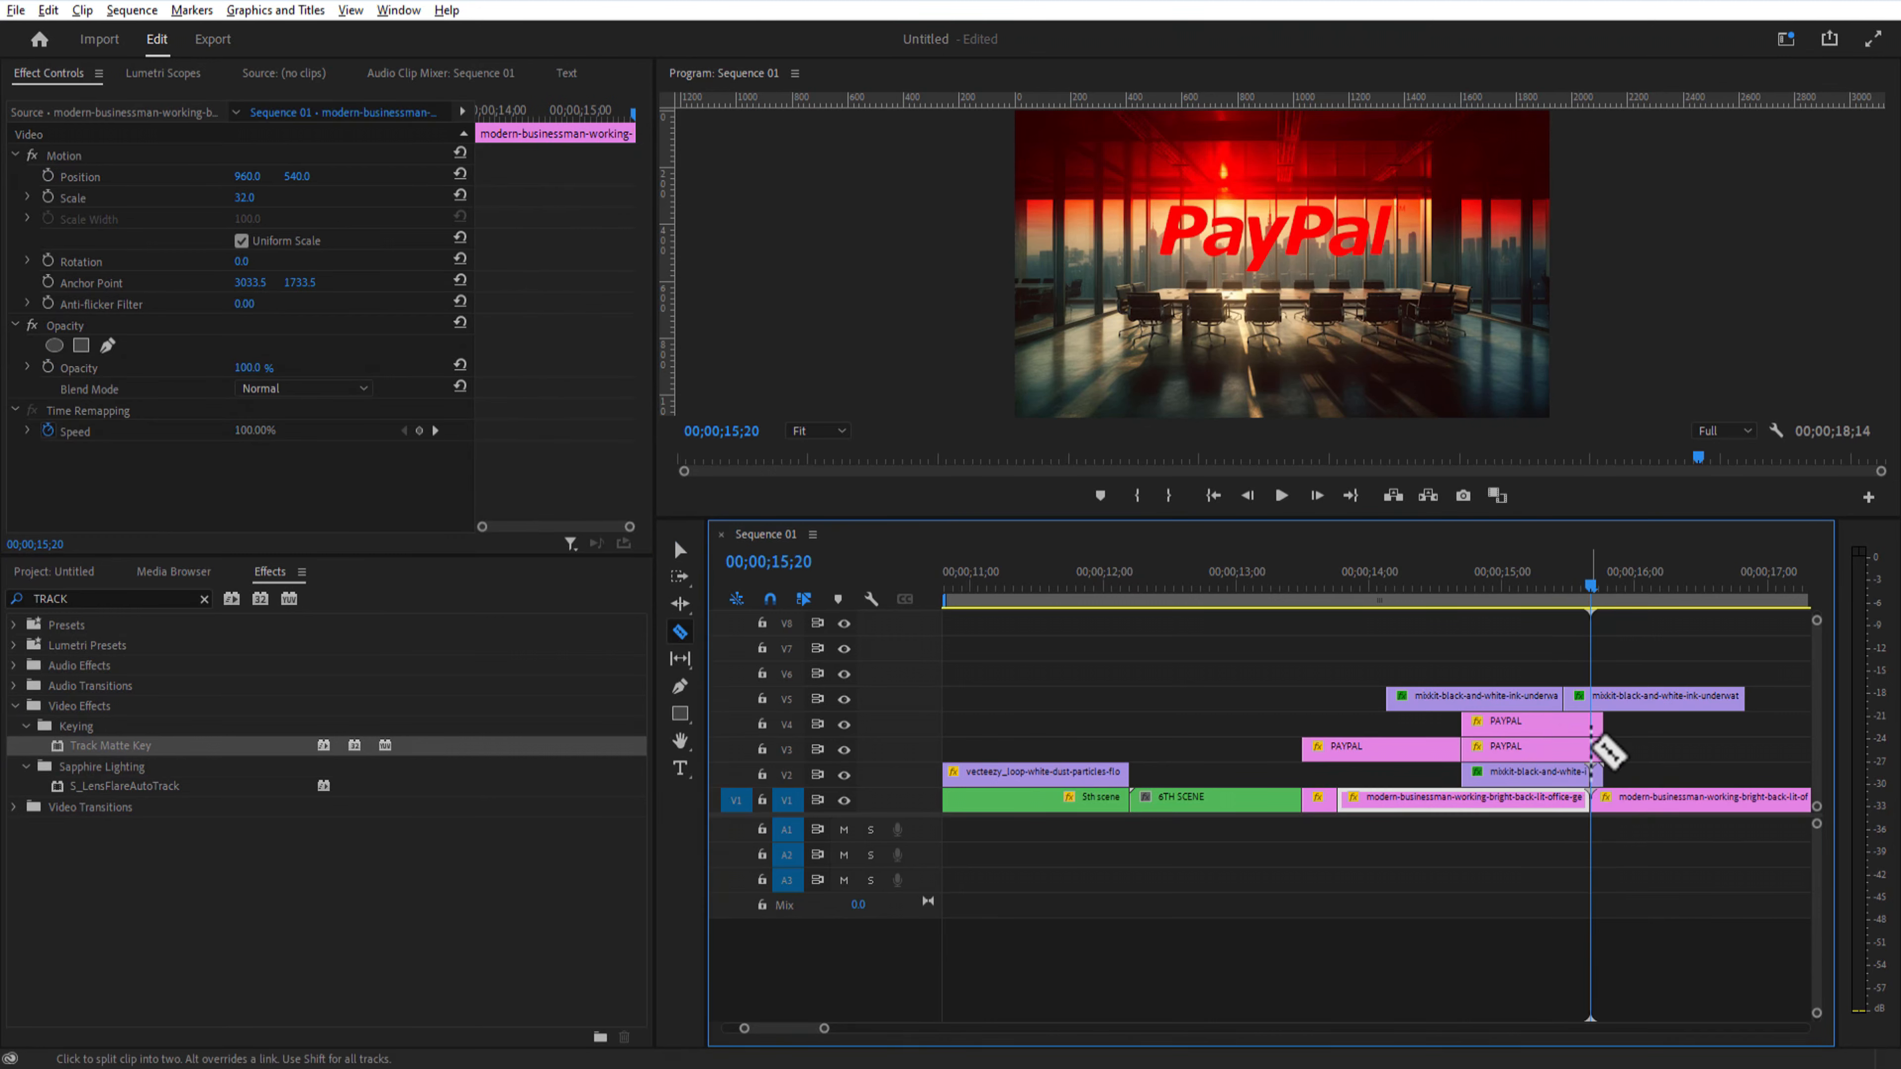
{"action": "key", "text": "v"}
{"action": "left_click_drag", "start_coordinate": [1604, 677], "coordinate": [1643, 831]}
{"action": "key", "text": "Delete"}
Step: Add the vecteezy white dust particles clip on V6 over the office scene with its Blend Mode set to Screen
{"action": "left_click_drag", "start_coordinate": [1591, 592], "coordinate": [1198, 682]}
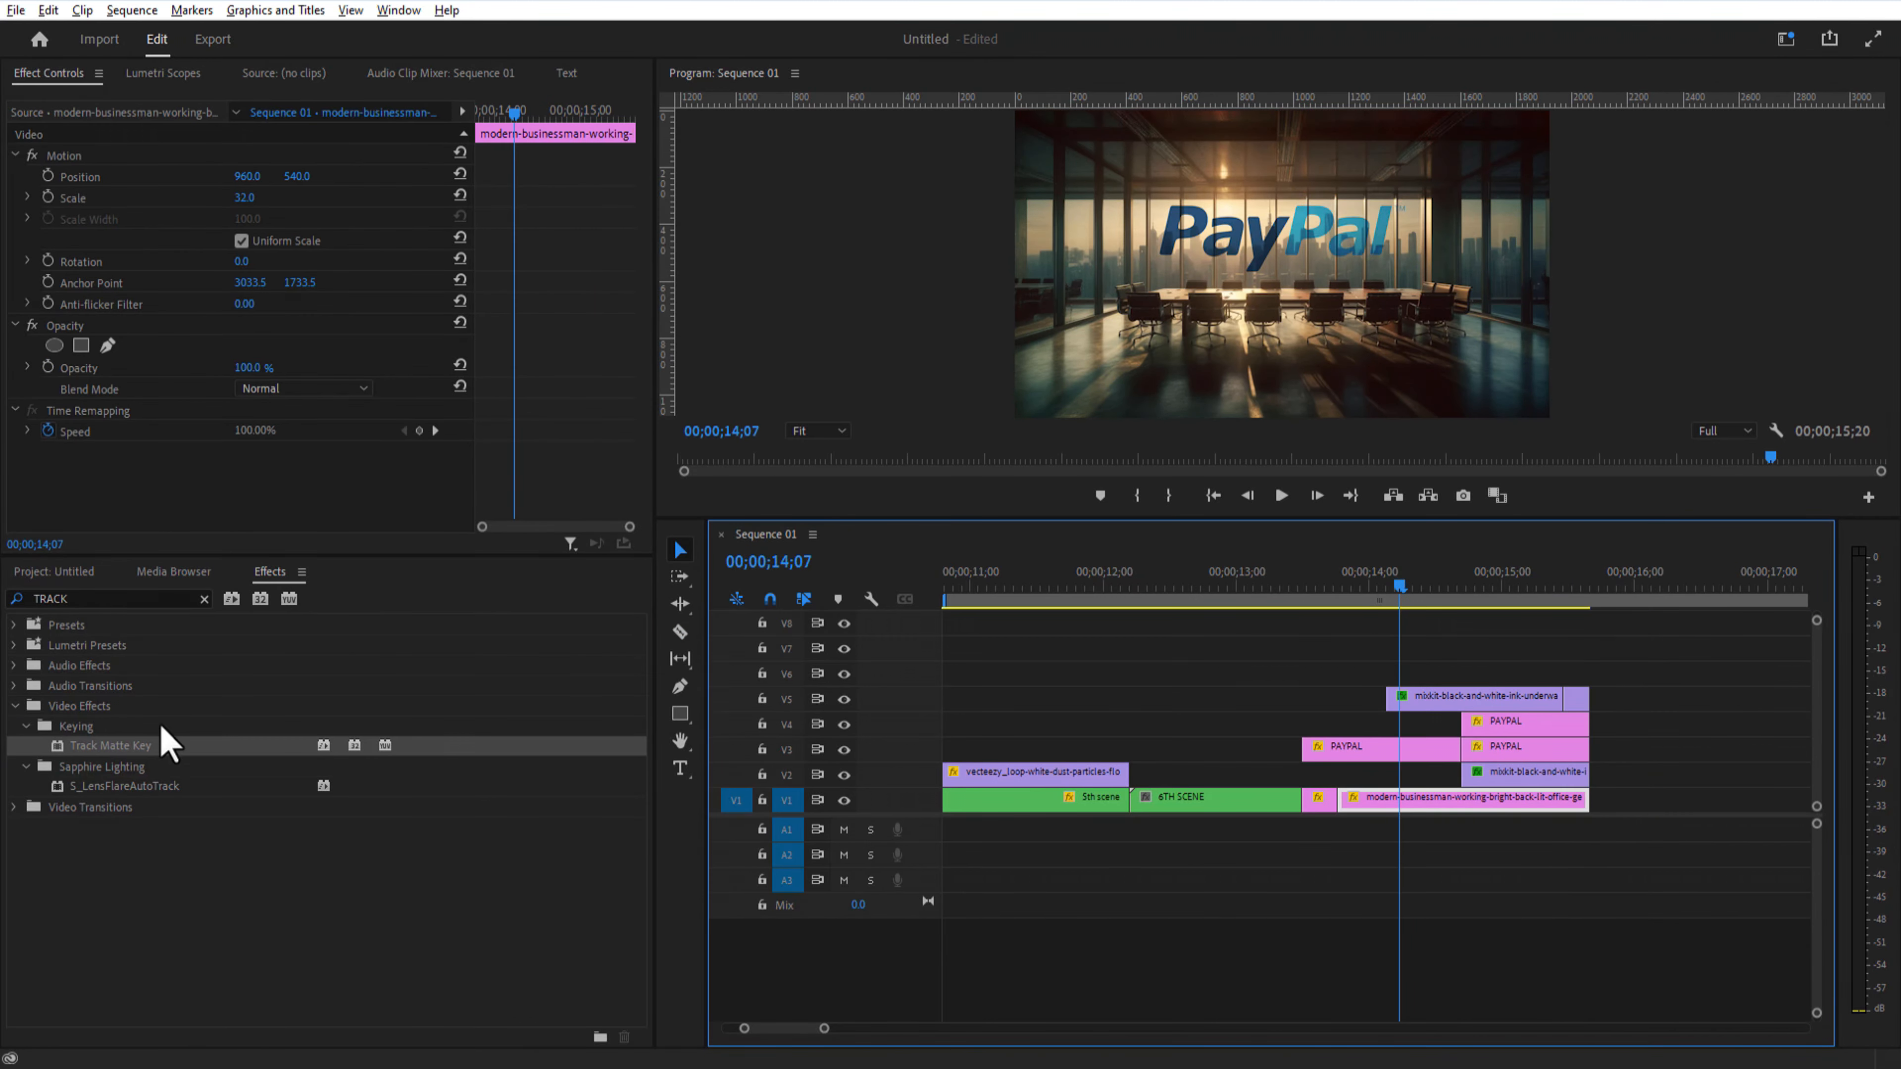
{"action": "left_click", "coordinate": [61, 574]}
{"action": "left_click_drag", "start_coordinate": [159, 910], "coordinate": [1418, 685]}
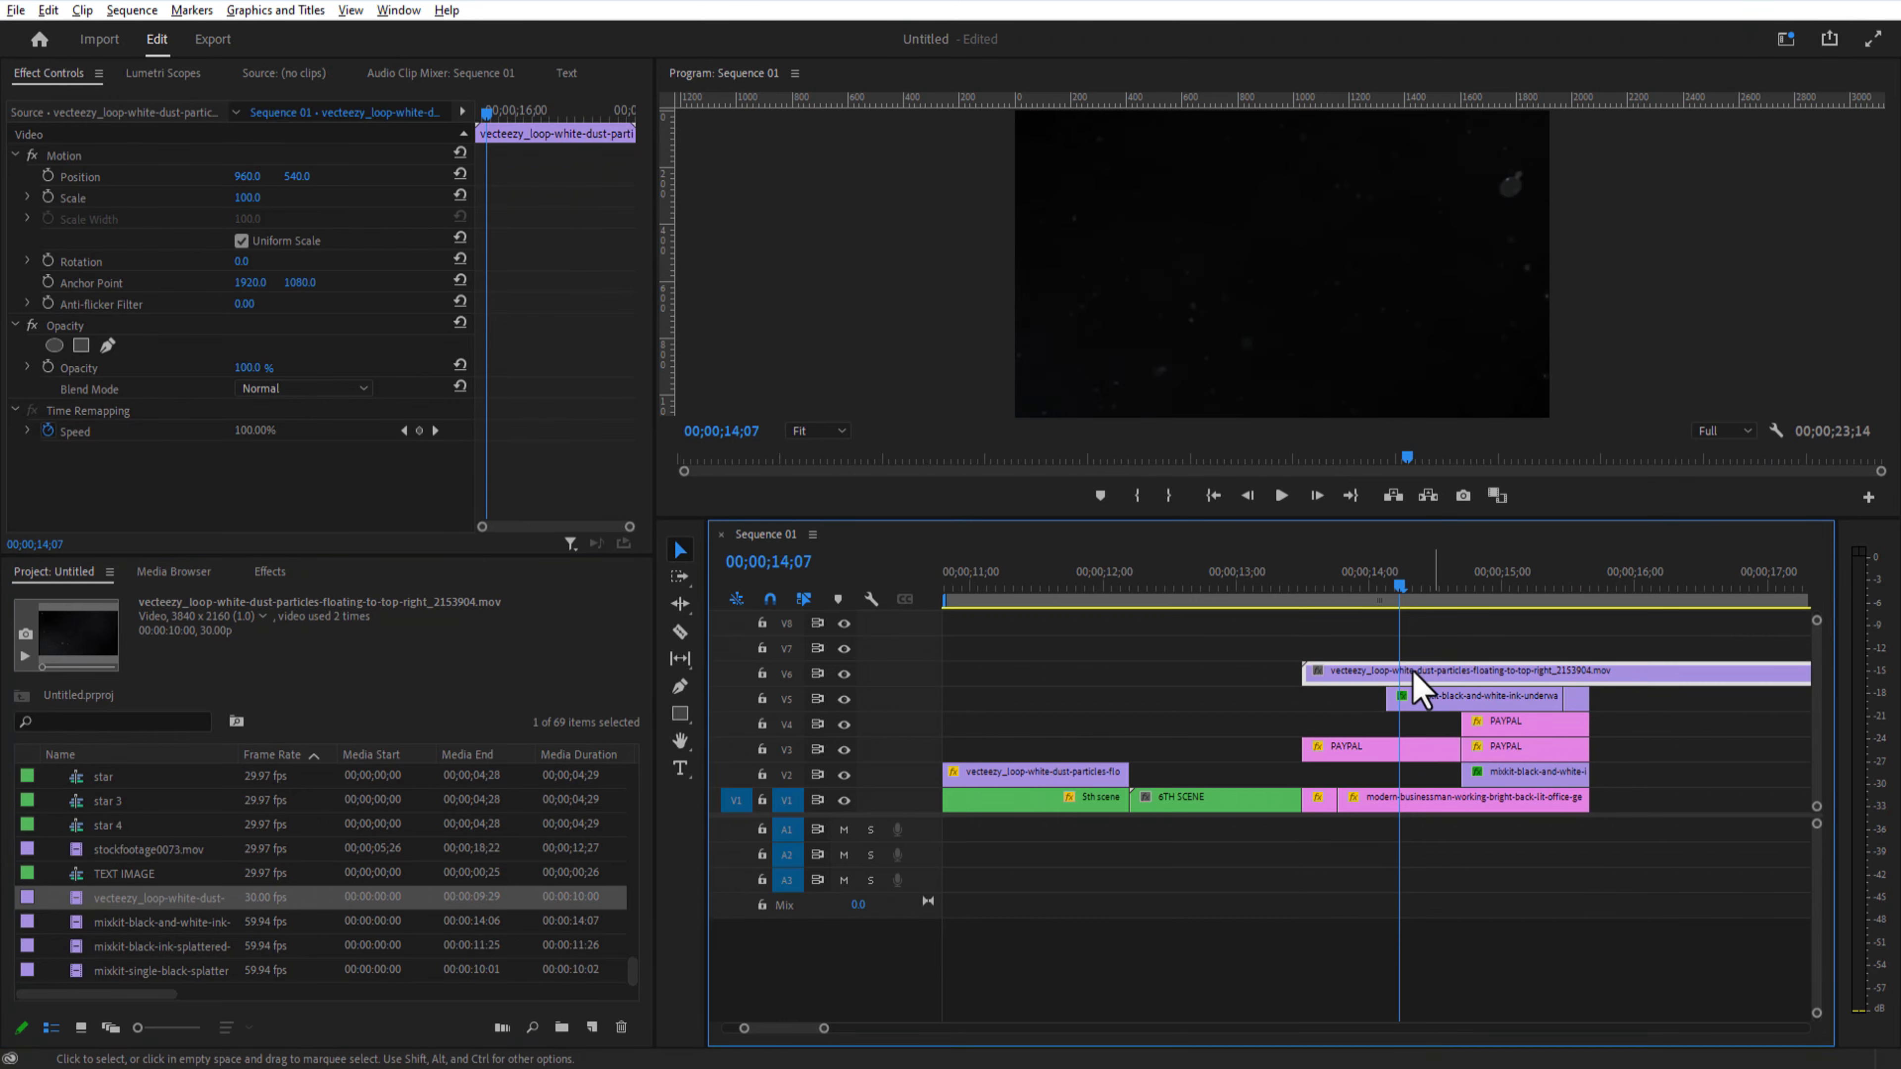
{"action": "left_click", "coordinate": [318, 389]}
{"action": "left_click", "coordinate": [337, 599]}
Step: Nest all clips of the PayPal office scene into a sequence named 7TH SCENE
{"action": "left_click_drag", "start_coordinate": [1108, 626], "coordinate": [1366, 805]}
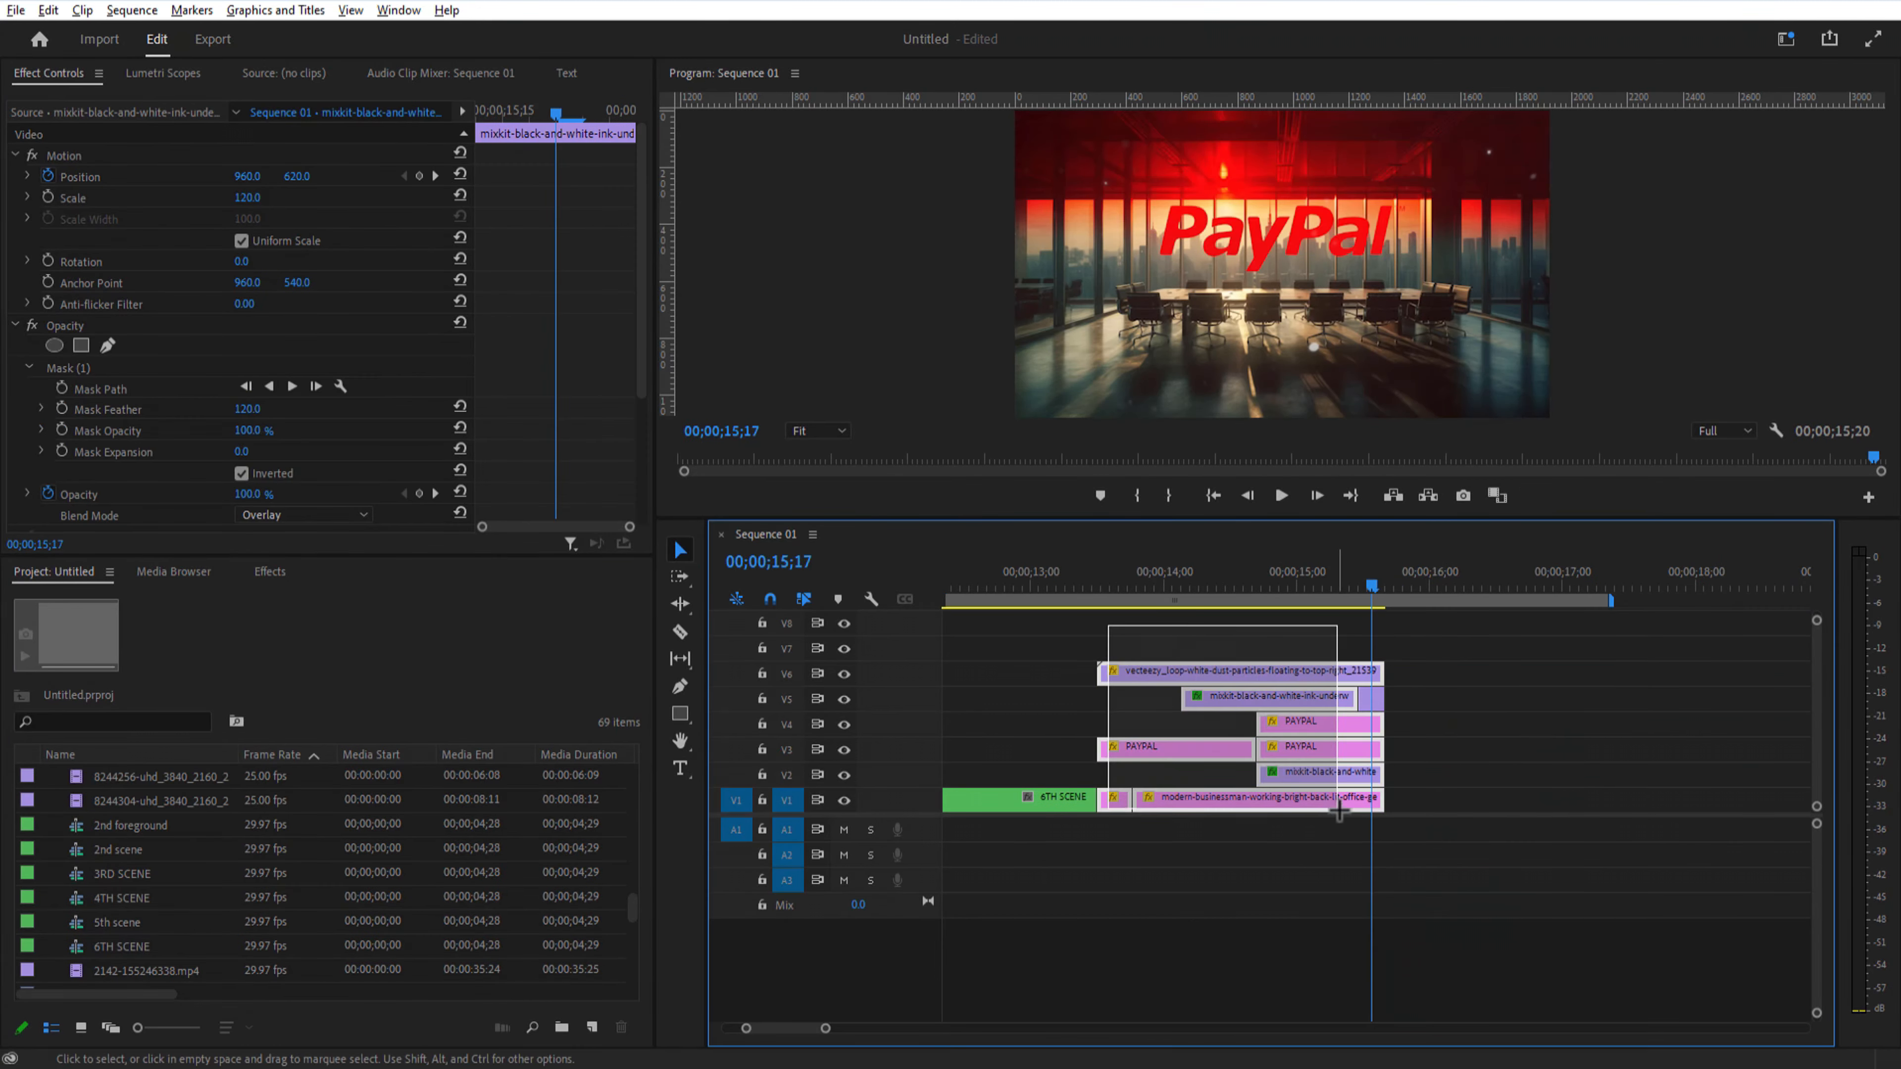
{"action": "right_click", "coordinate": [1301, 693]}
{"action": "left_click", "coordinate": [1347, 586]}
{"action": "key", "text": "Return"}
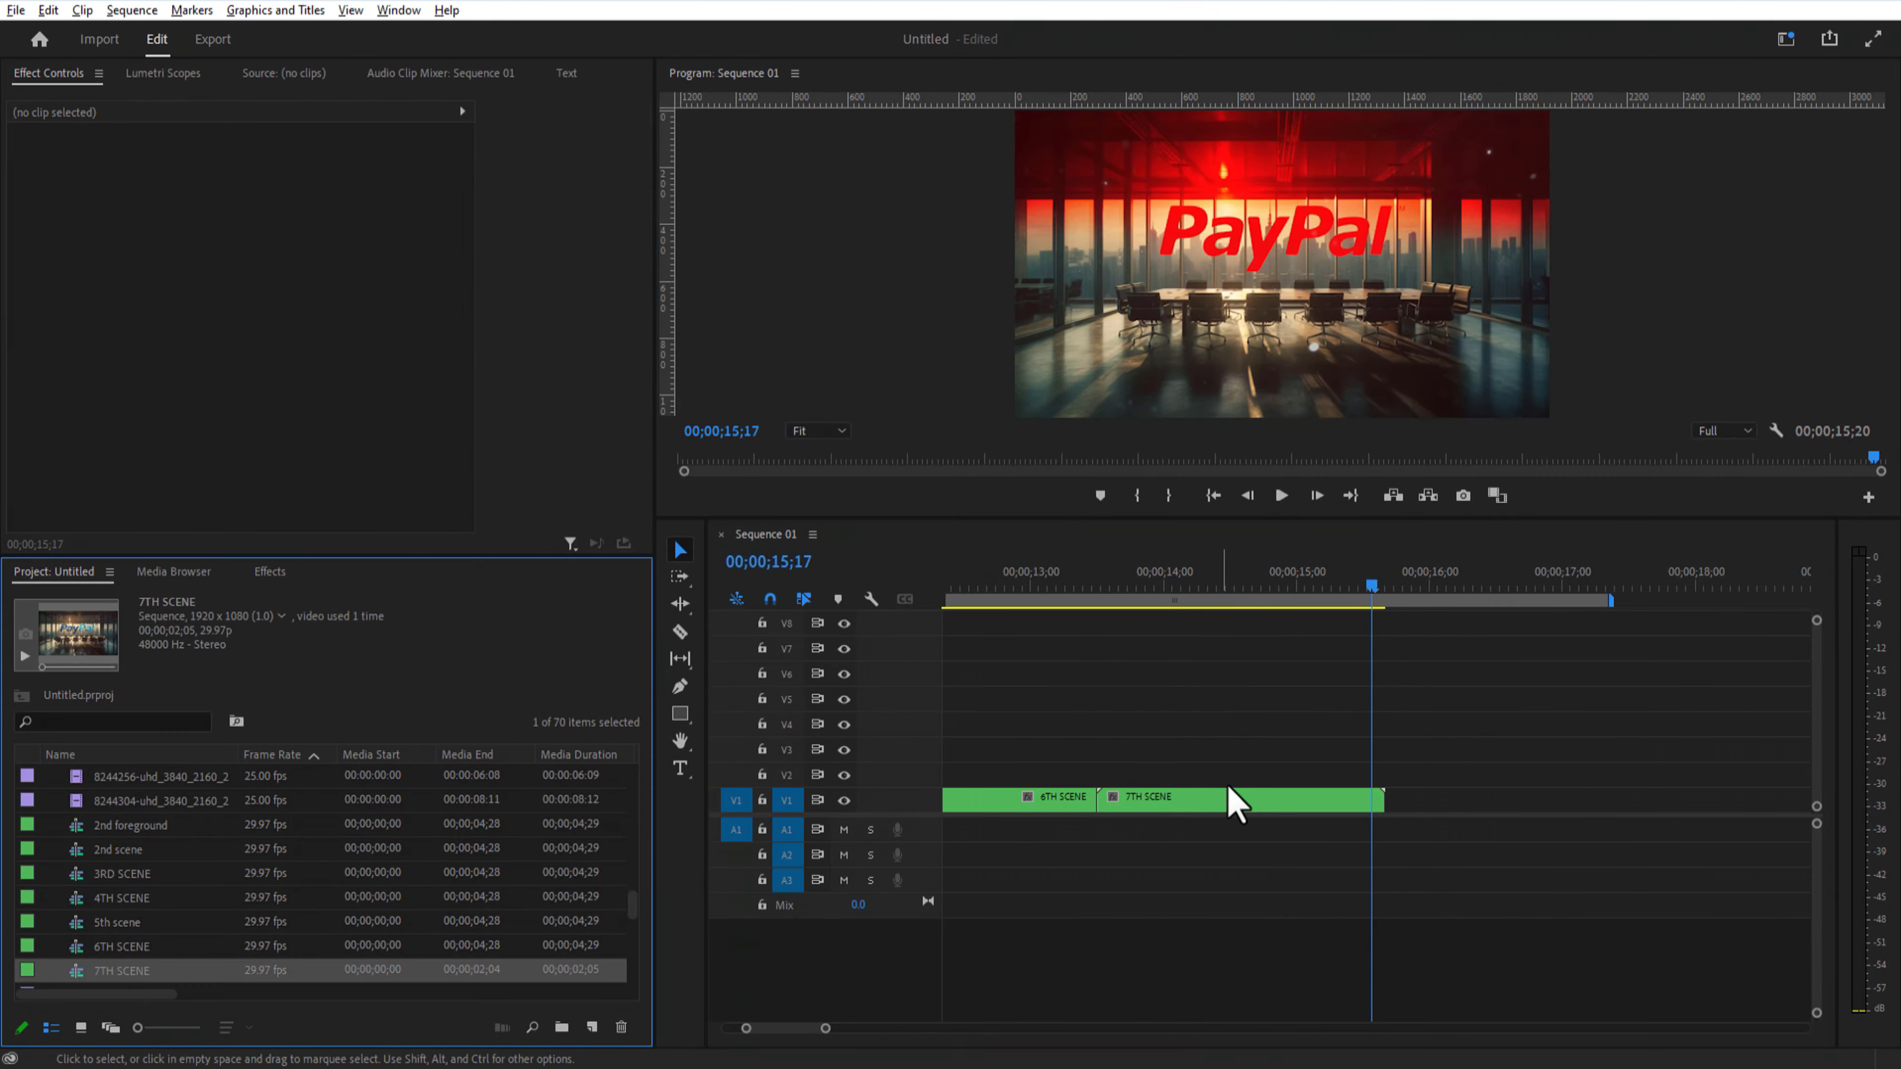
Step: Set the 7TH SCENE nest's Scale to 182 and Rotation to 8°, start keyframing its rotation at 00;00;13;17, and review the timeline
{"action": "left_click", "coordinate": [1272, 588]}
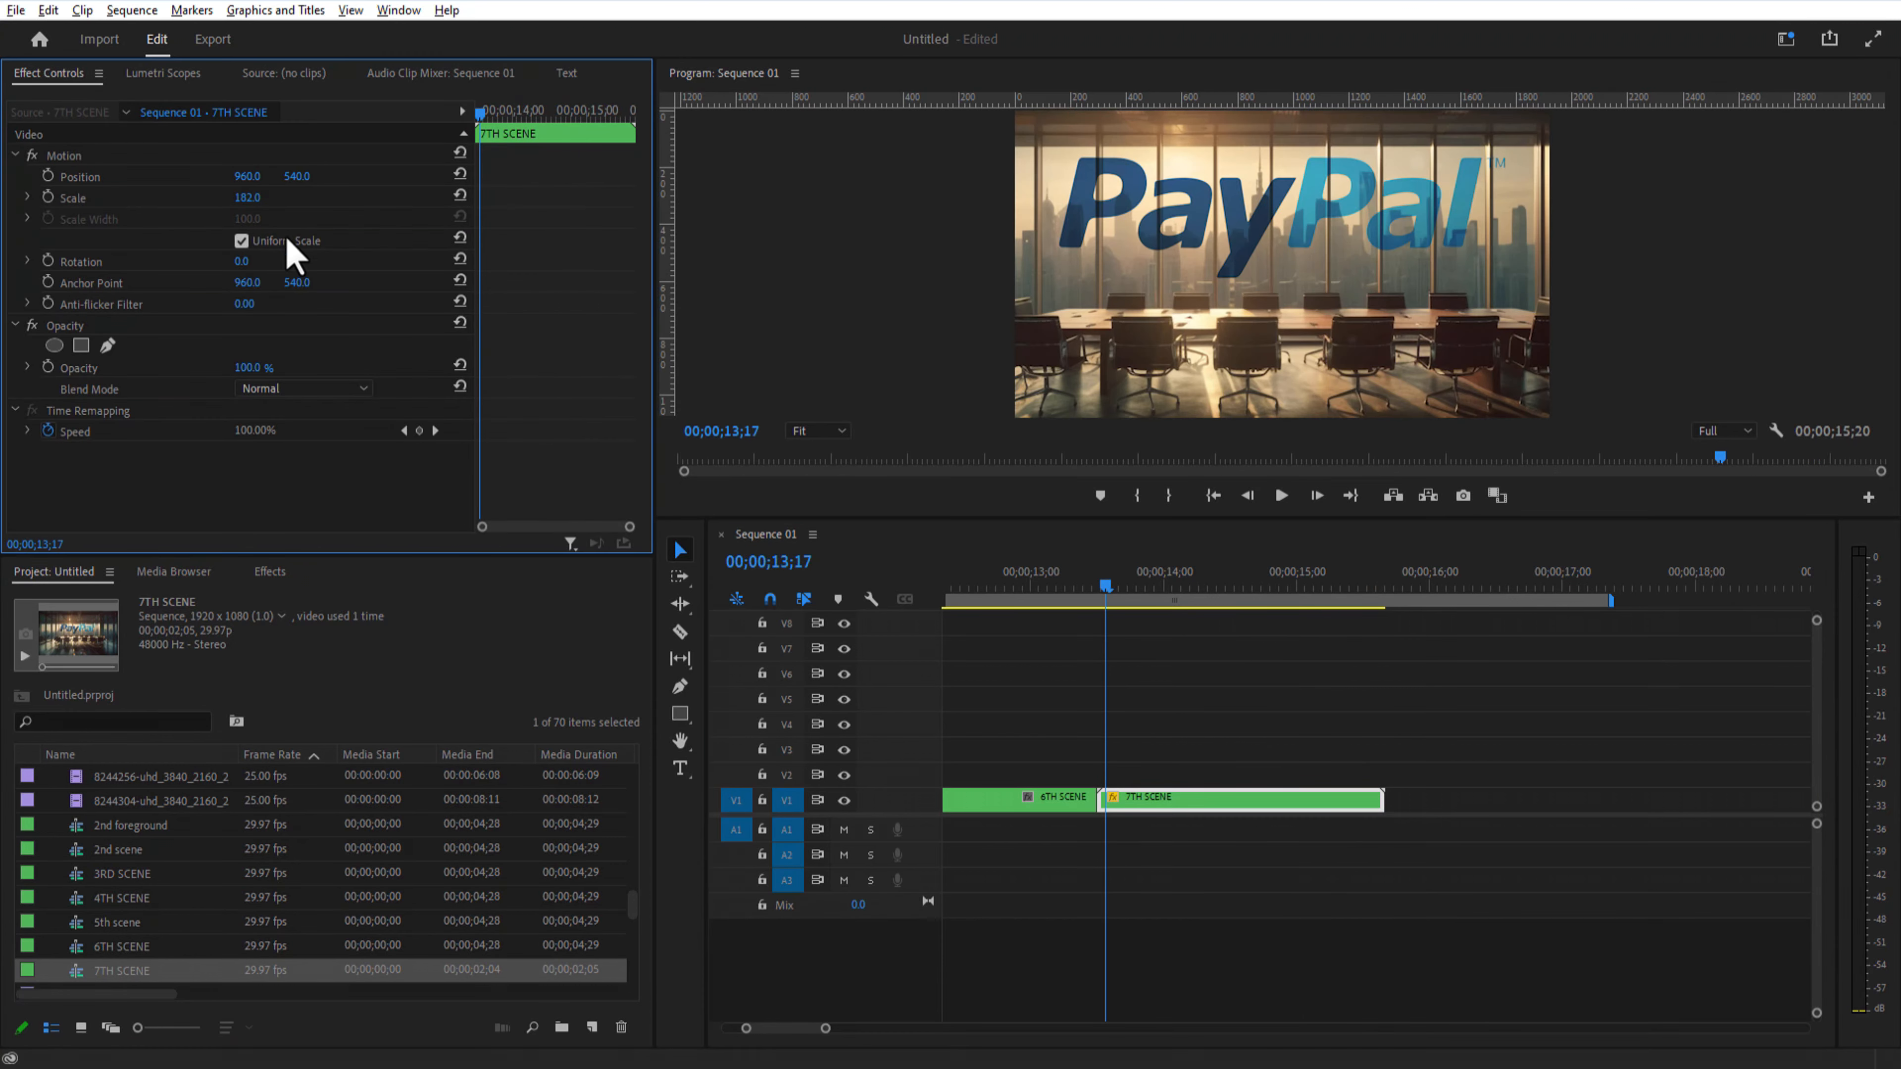
{"action": "left_click_drag", "start_coordinate": [243, 260], "coordinate": [258, 279]}
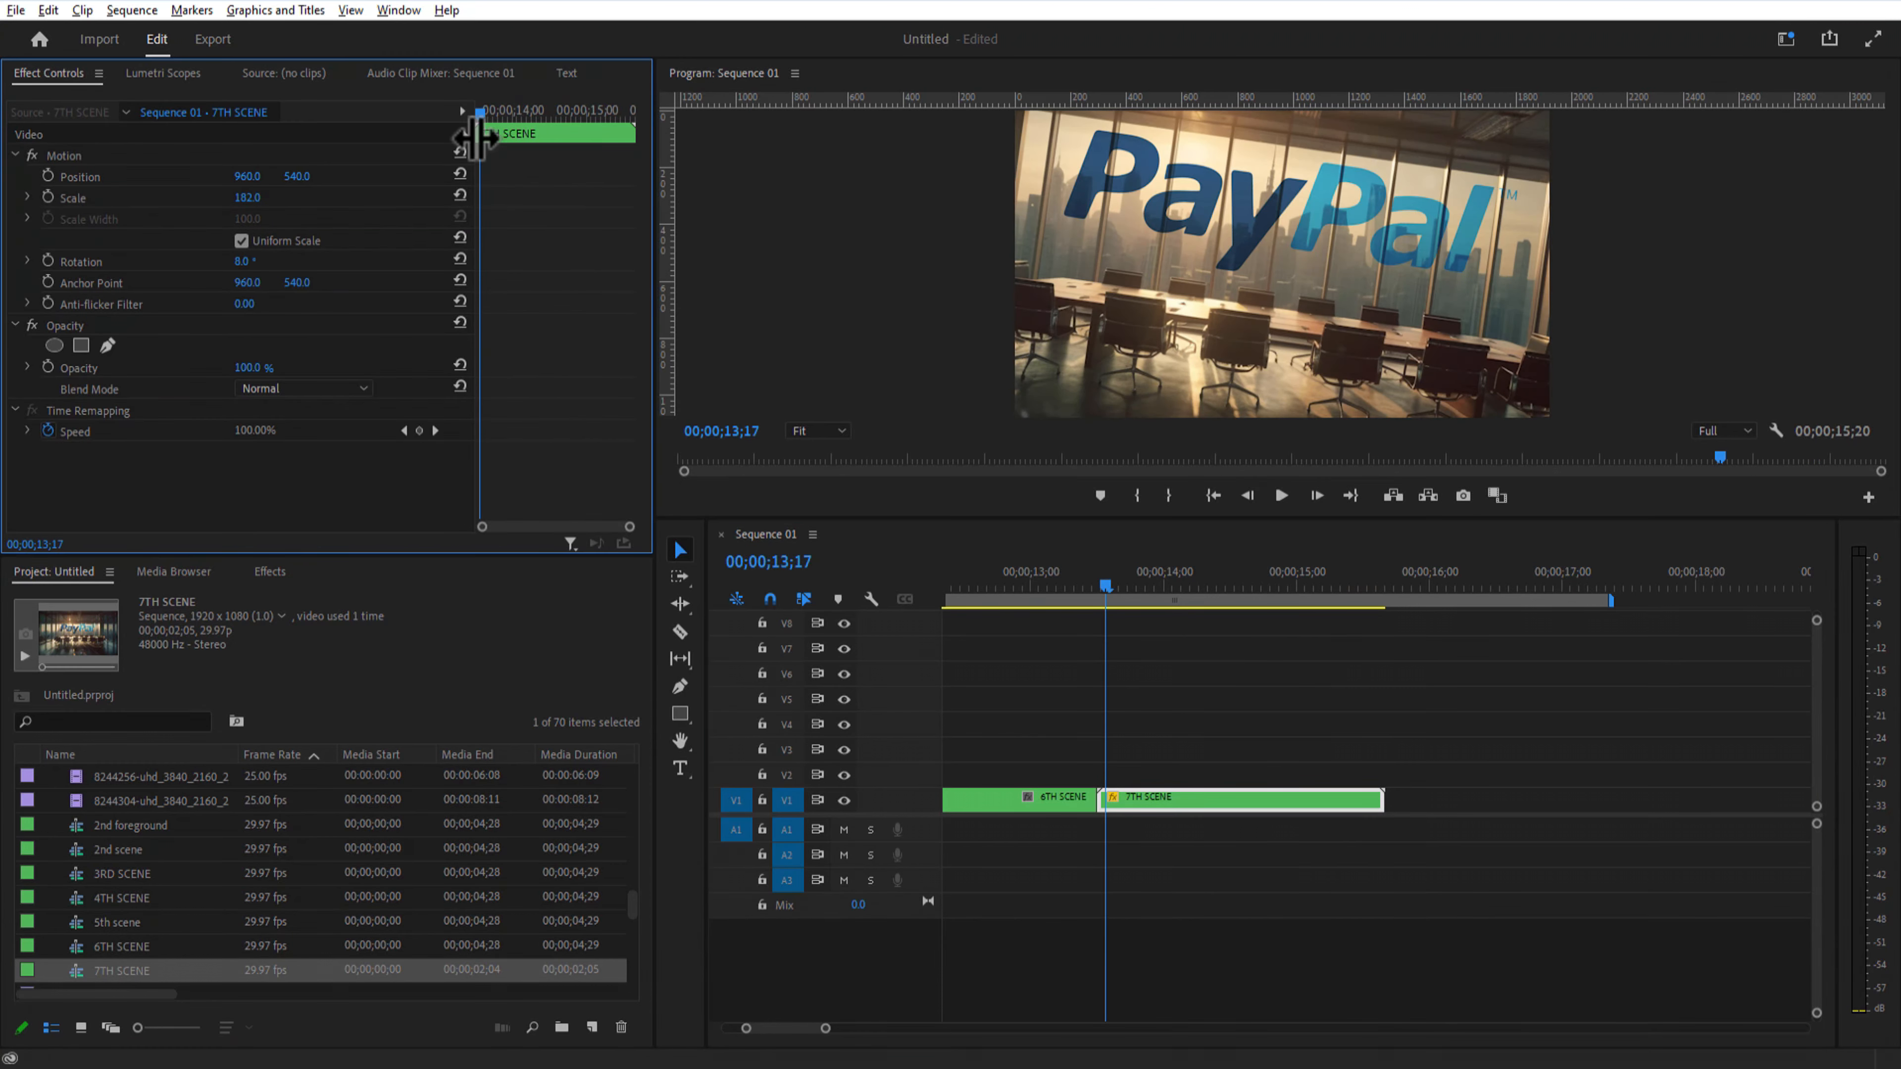
{"action": "left_click", "coordinate": [48, 260]}
{"action": "left_click_drag", "start_coordinate": [480, 119], "coordinate": [526, 148]}
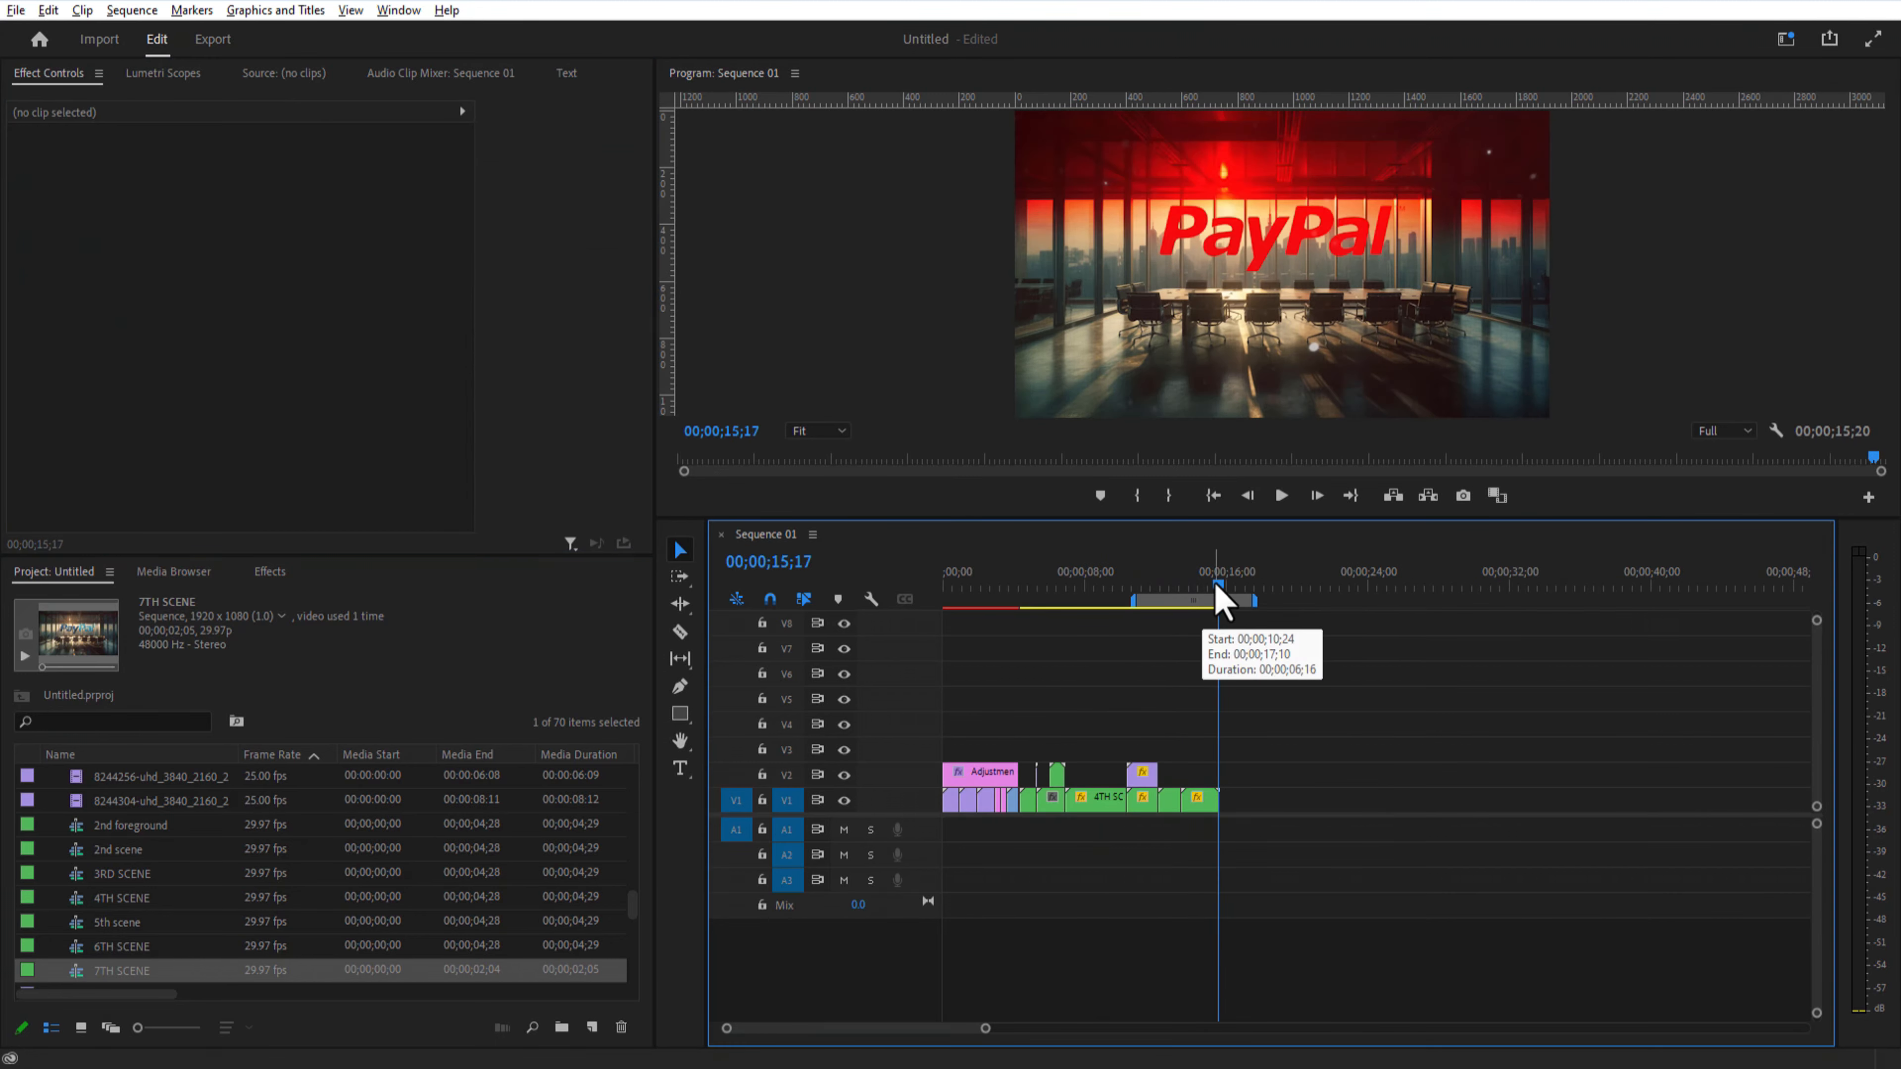
{"action": "left_click_drag", "start_coordinate": [1214, 581], "coordinate": [1087, 633]}
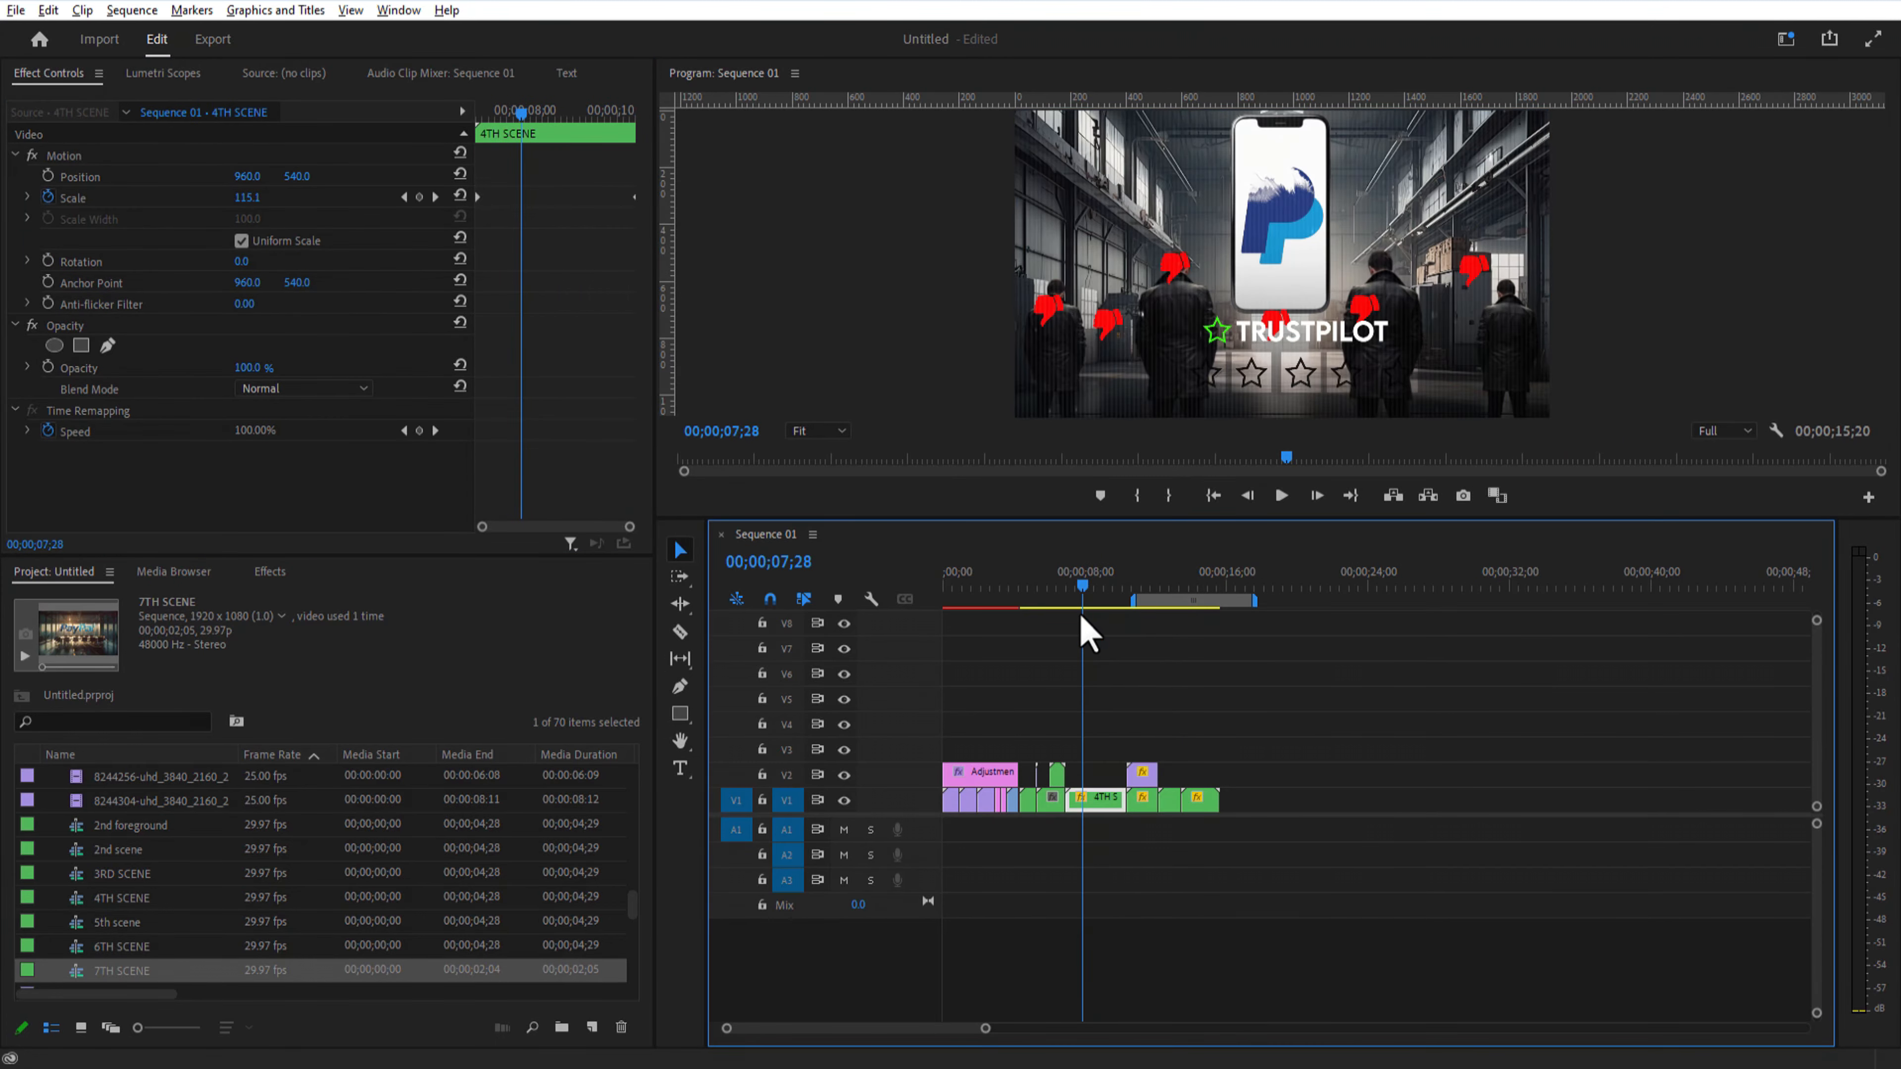